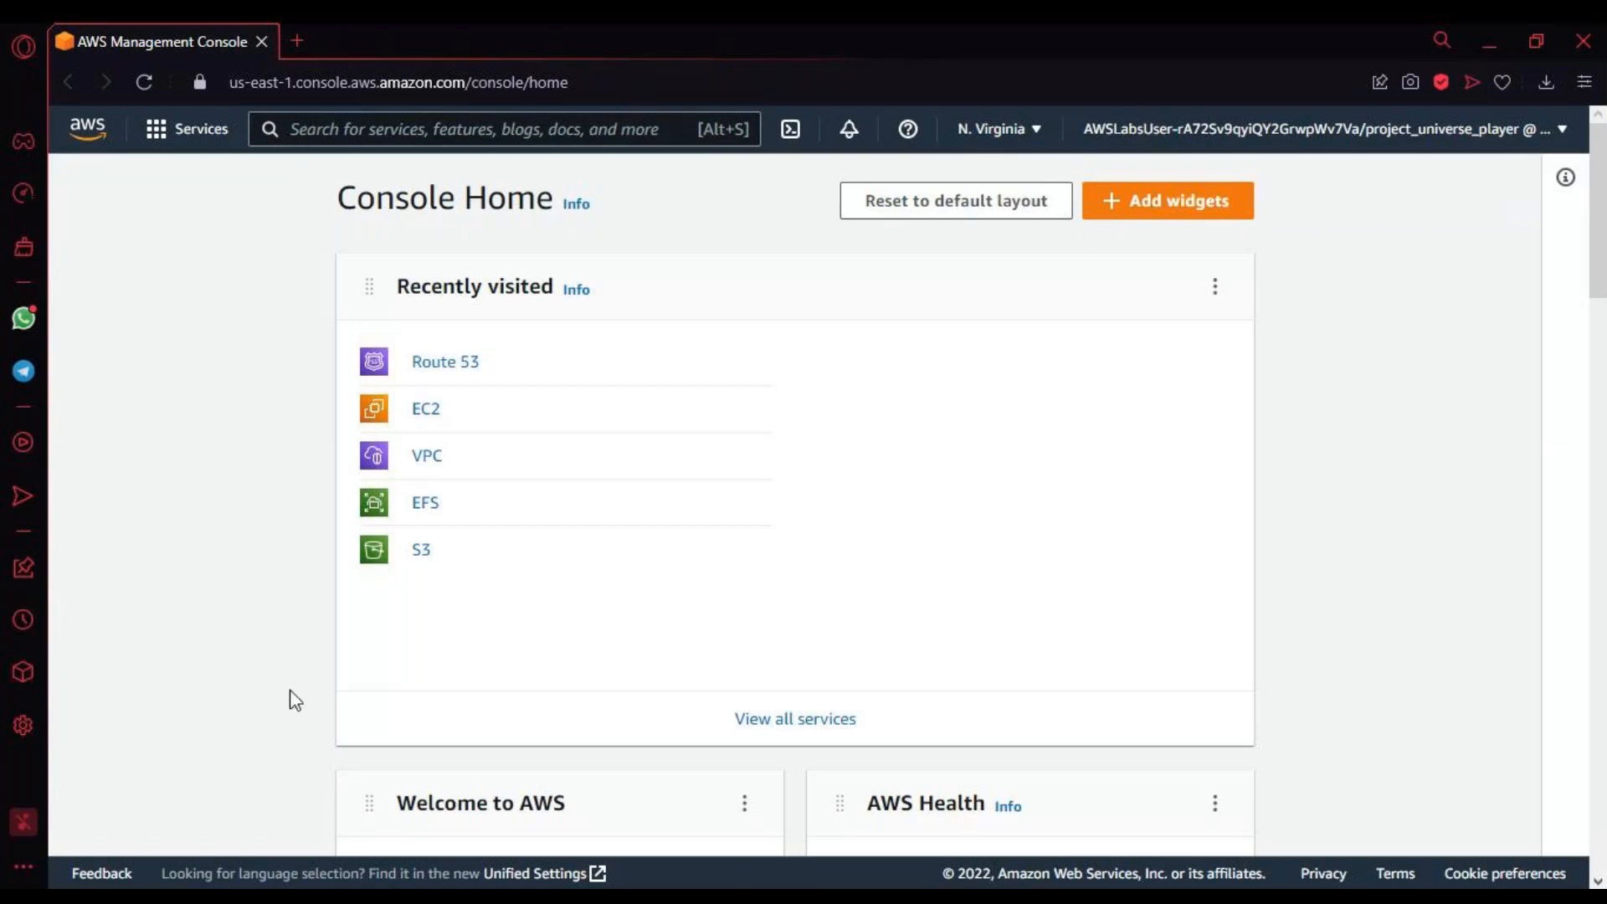
# Step: Search the services for "vpc" and open the VPC dashboard
pyautogui.click(394, 129)
pyautogui.write('vpc')
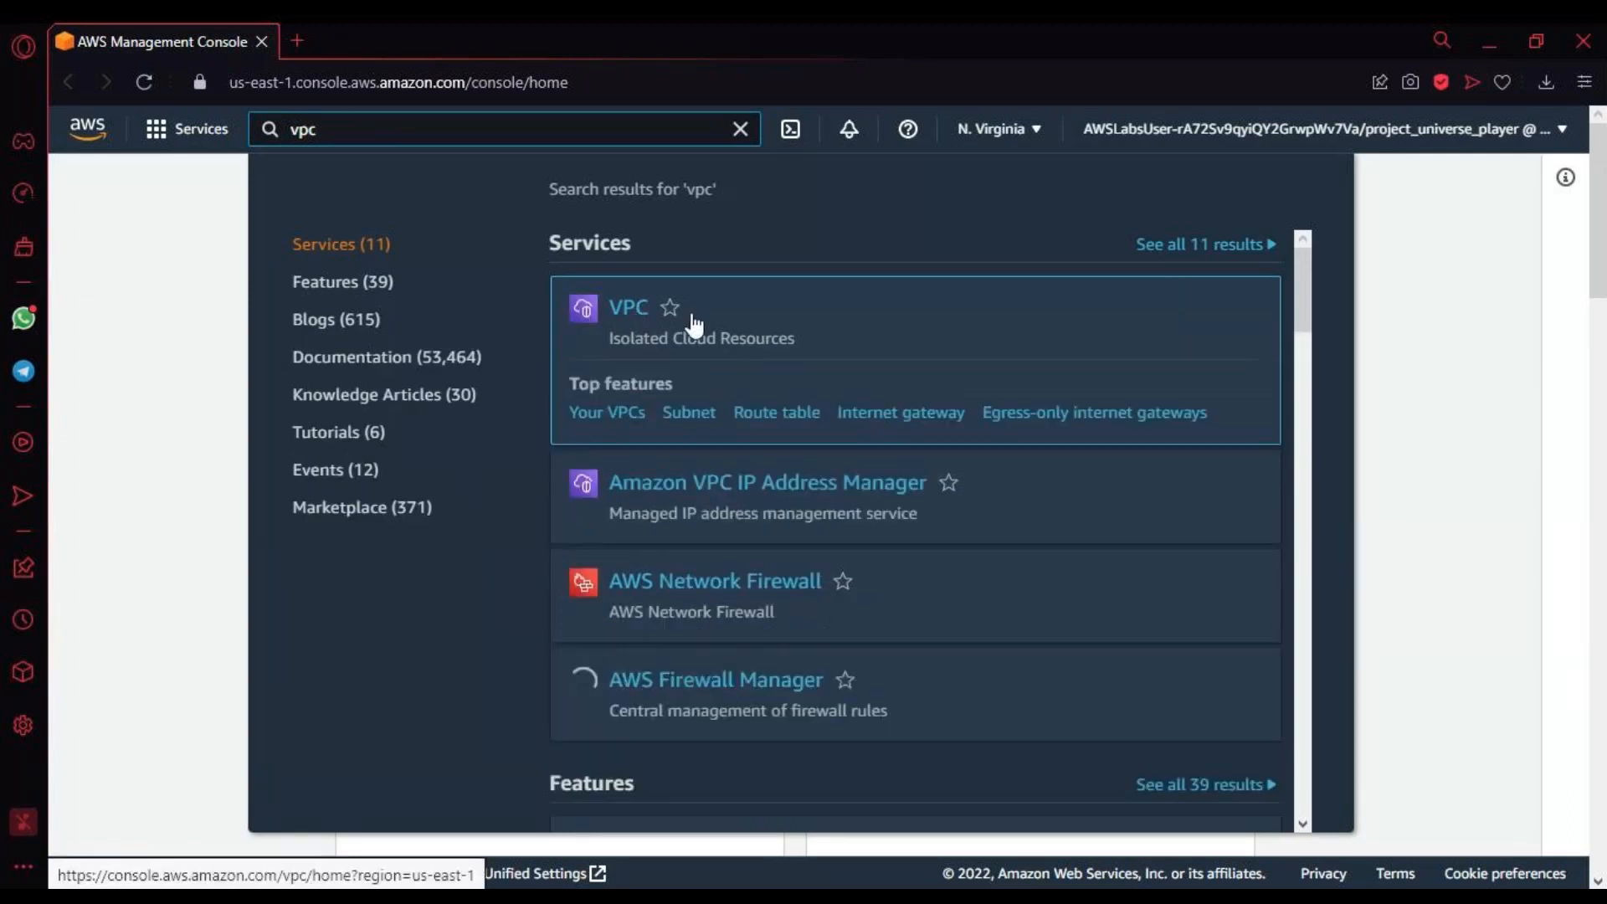
pyautogui.click(692, 318)
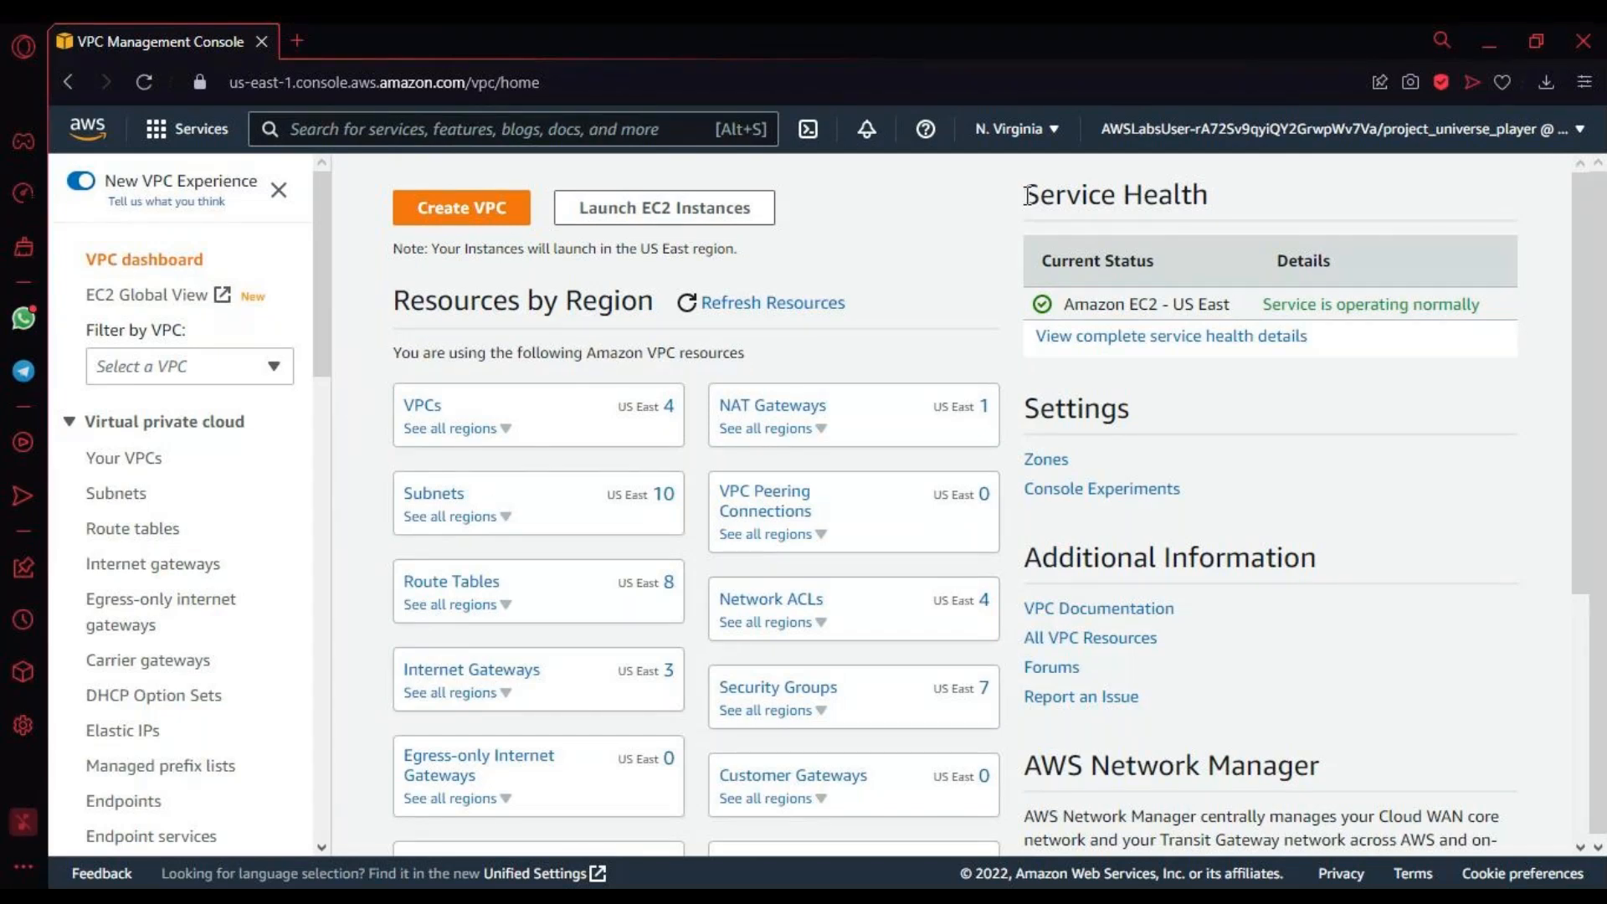
# Step: Check the Service Health status of the US East region and open the list of VPCs
pyautogui.moveTo(1028, 195); pyautogui.dragTo(1241, 212)
pyautogui.moveTo(1438, 305); pyautogui.dragTo(1042, 310)
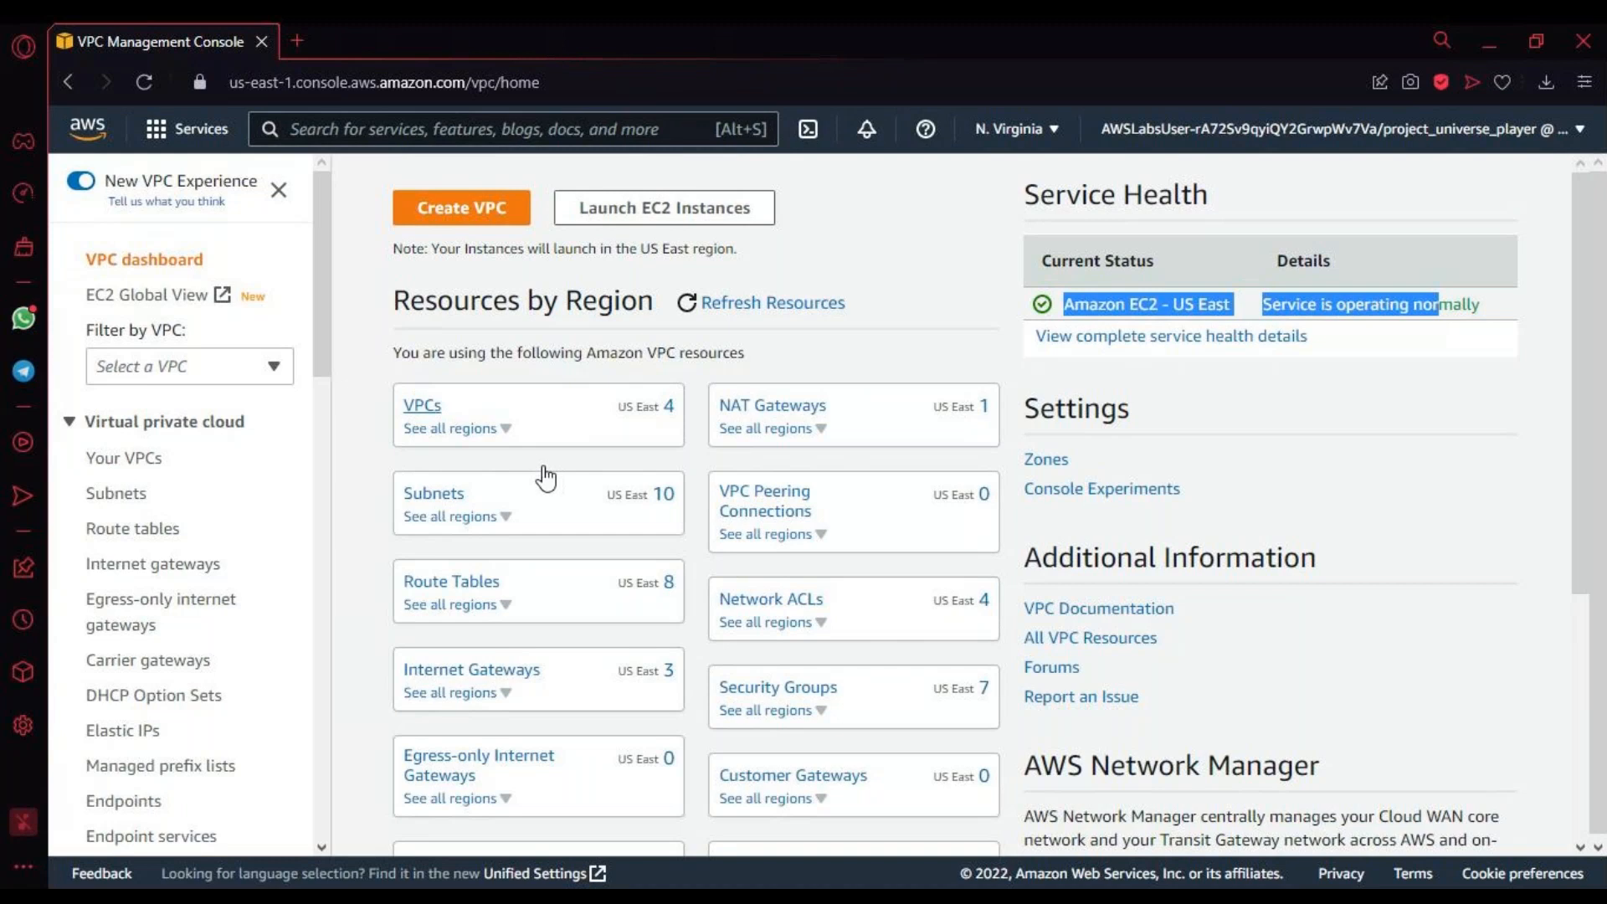
pyautogui.click(662, 418)
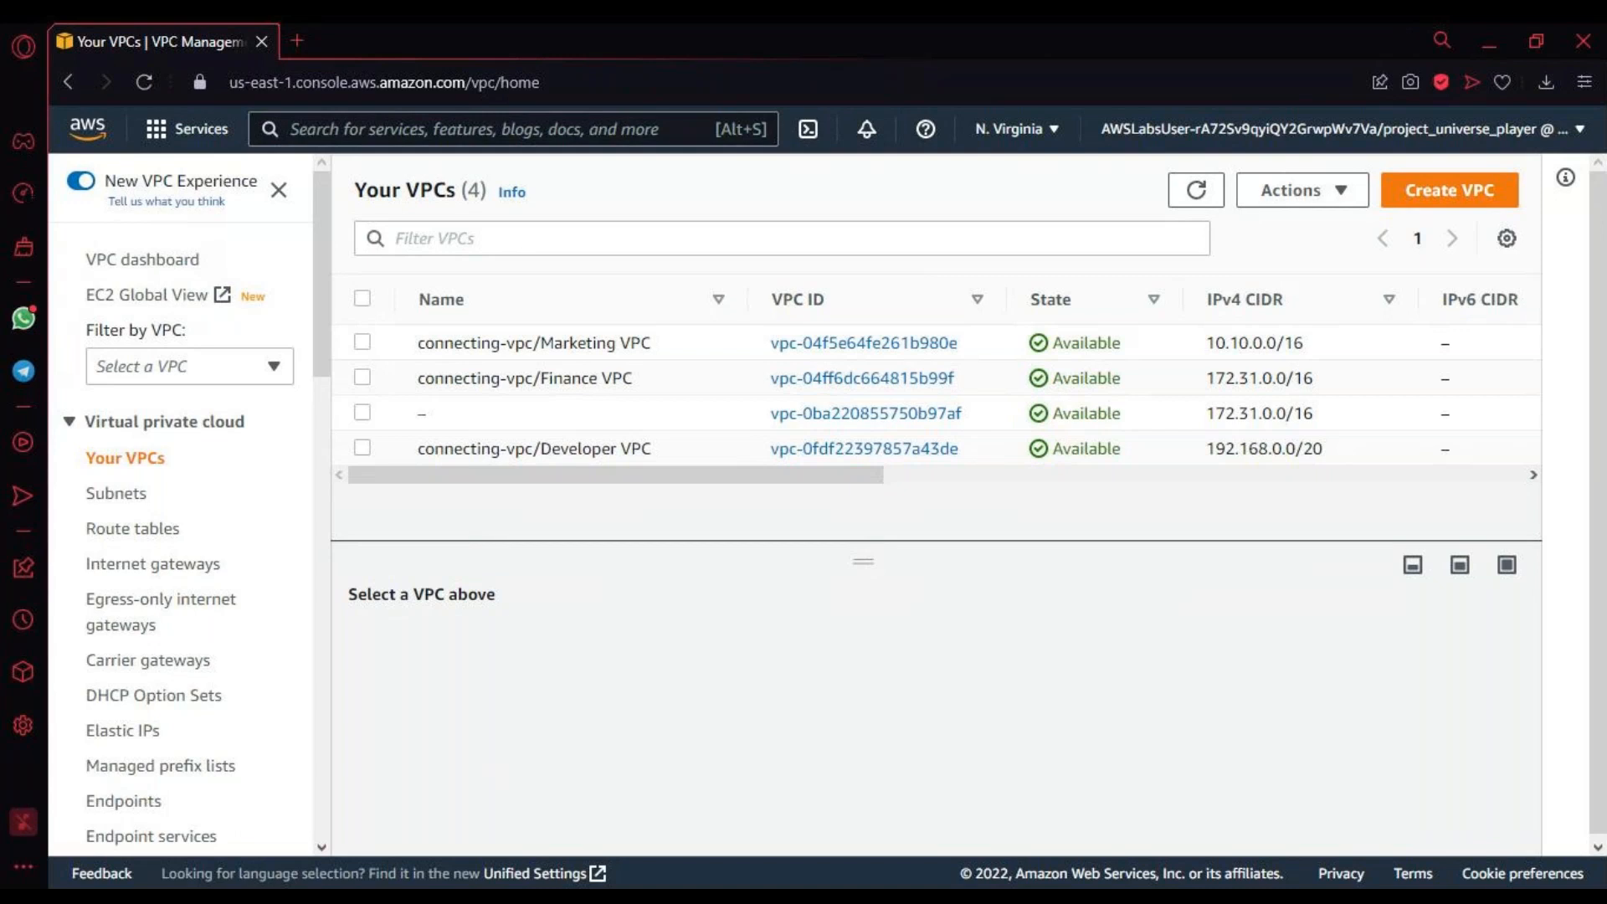
# Step: Search the services for "ec2" and open the EC2 dashboard
pyautogui.click(364, 130)
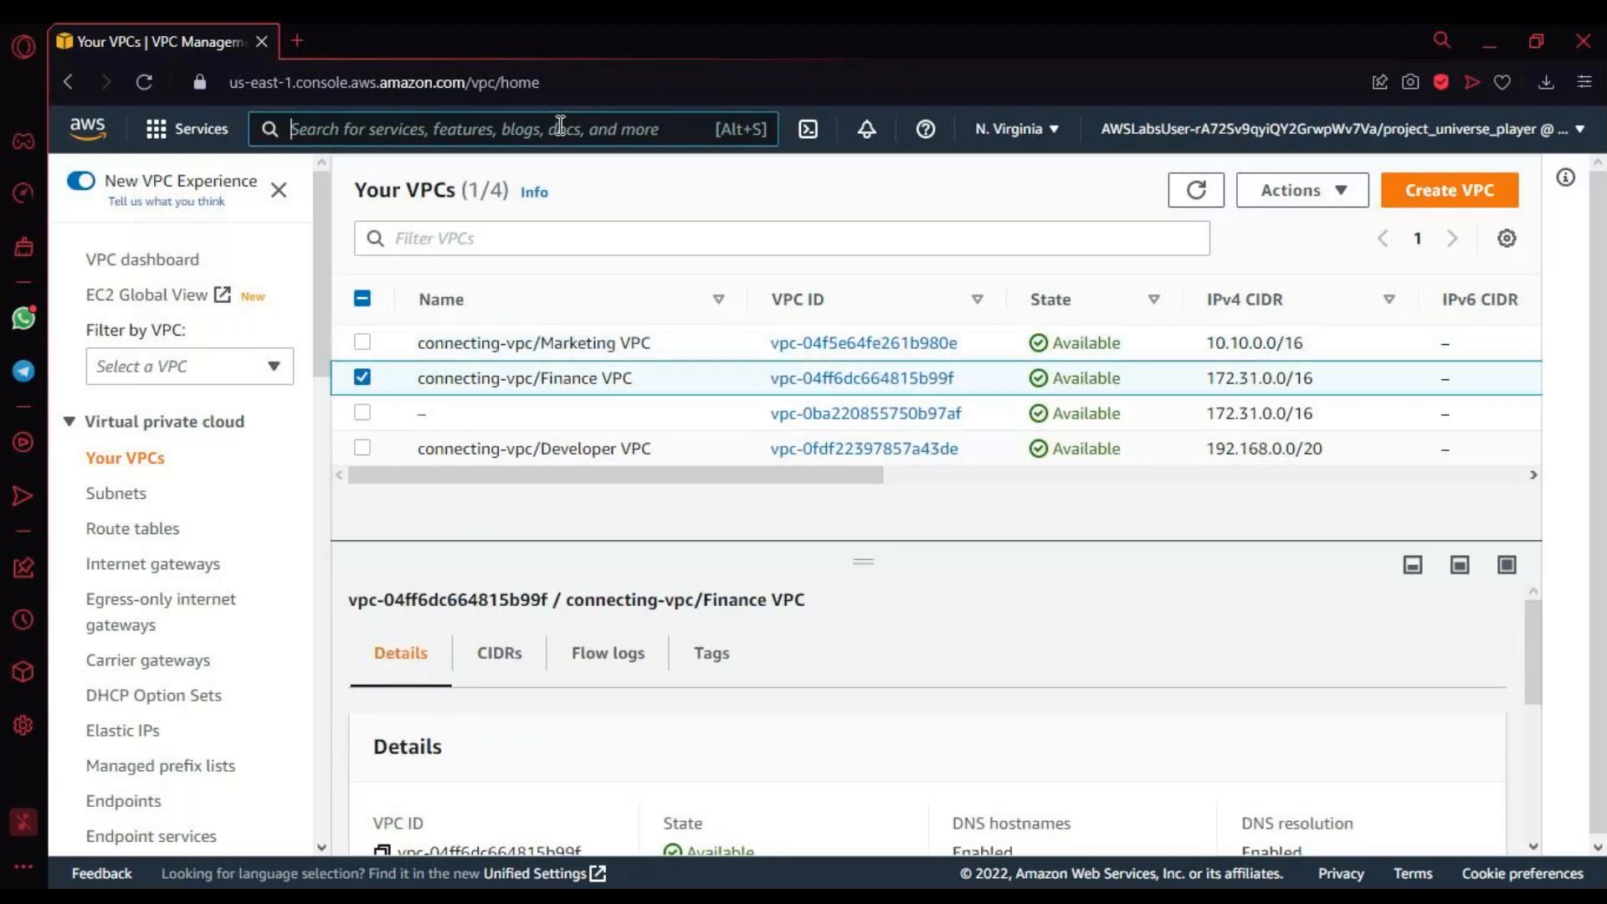
pyautogui.write('e')
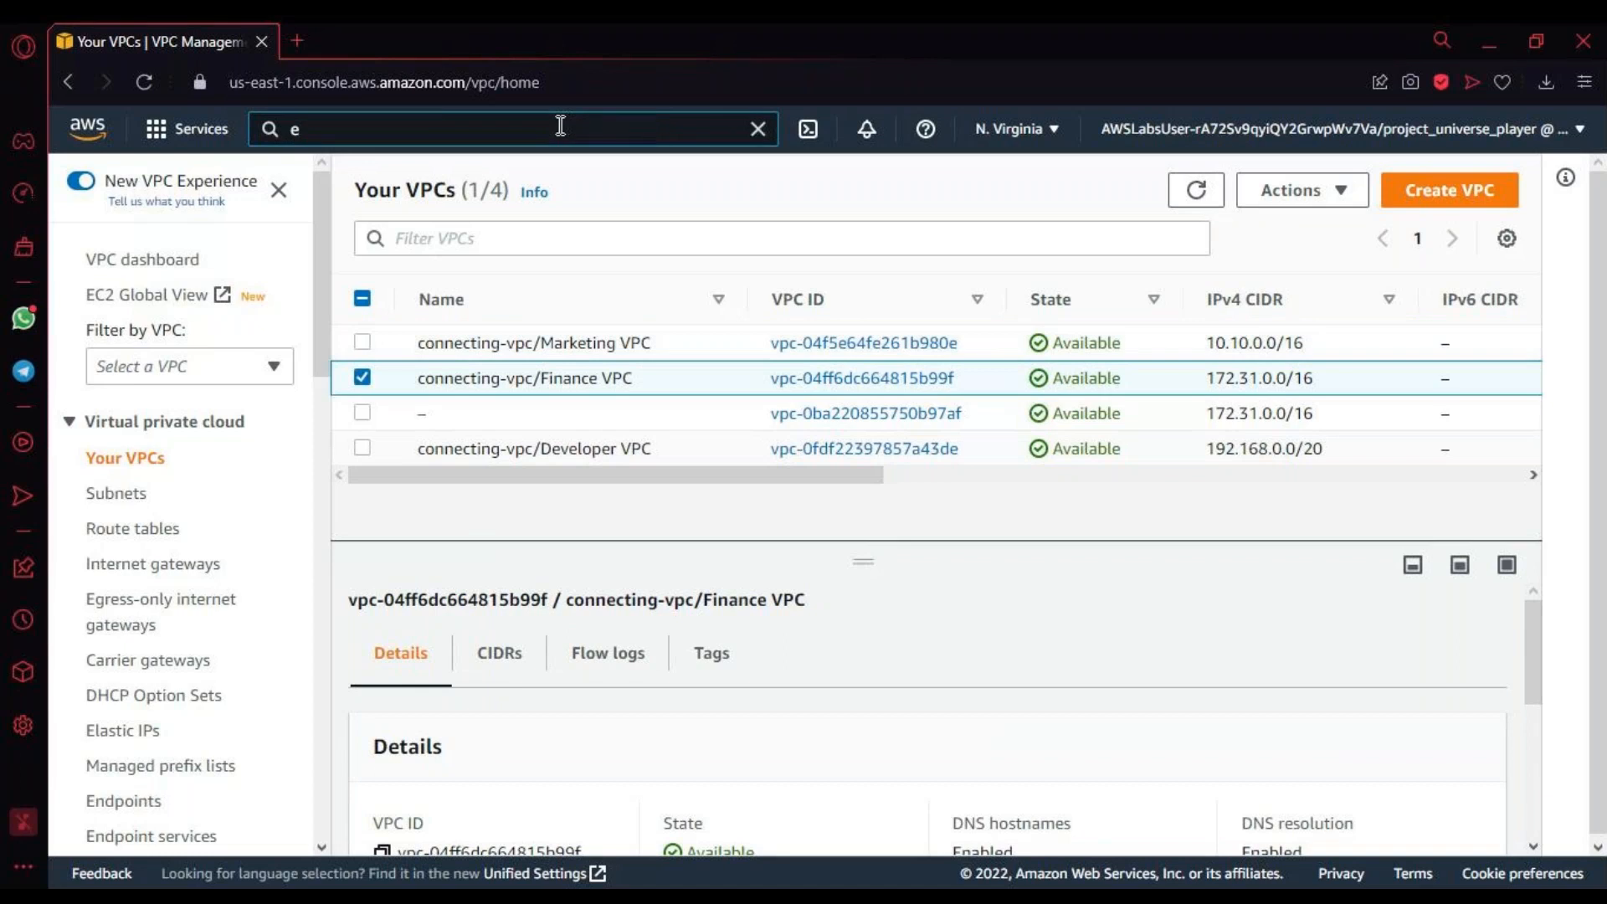
pyautogui.write('c')
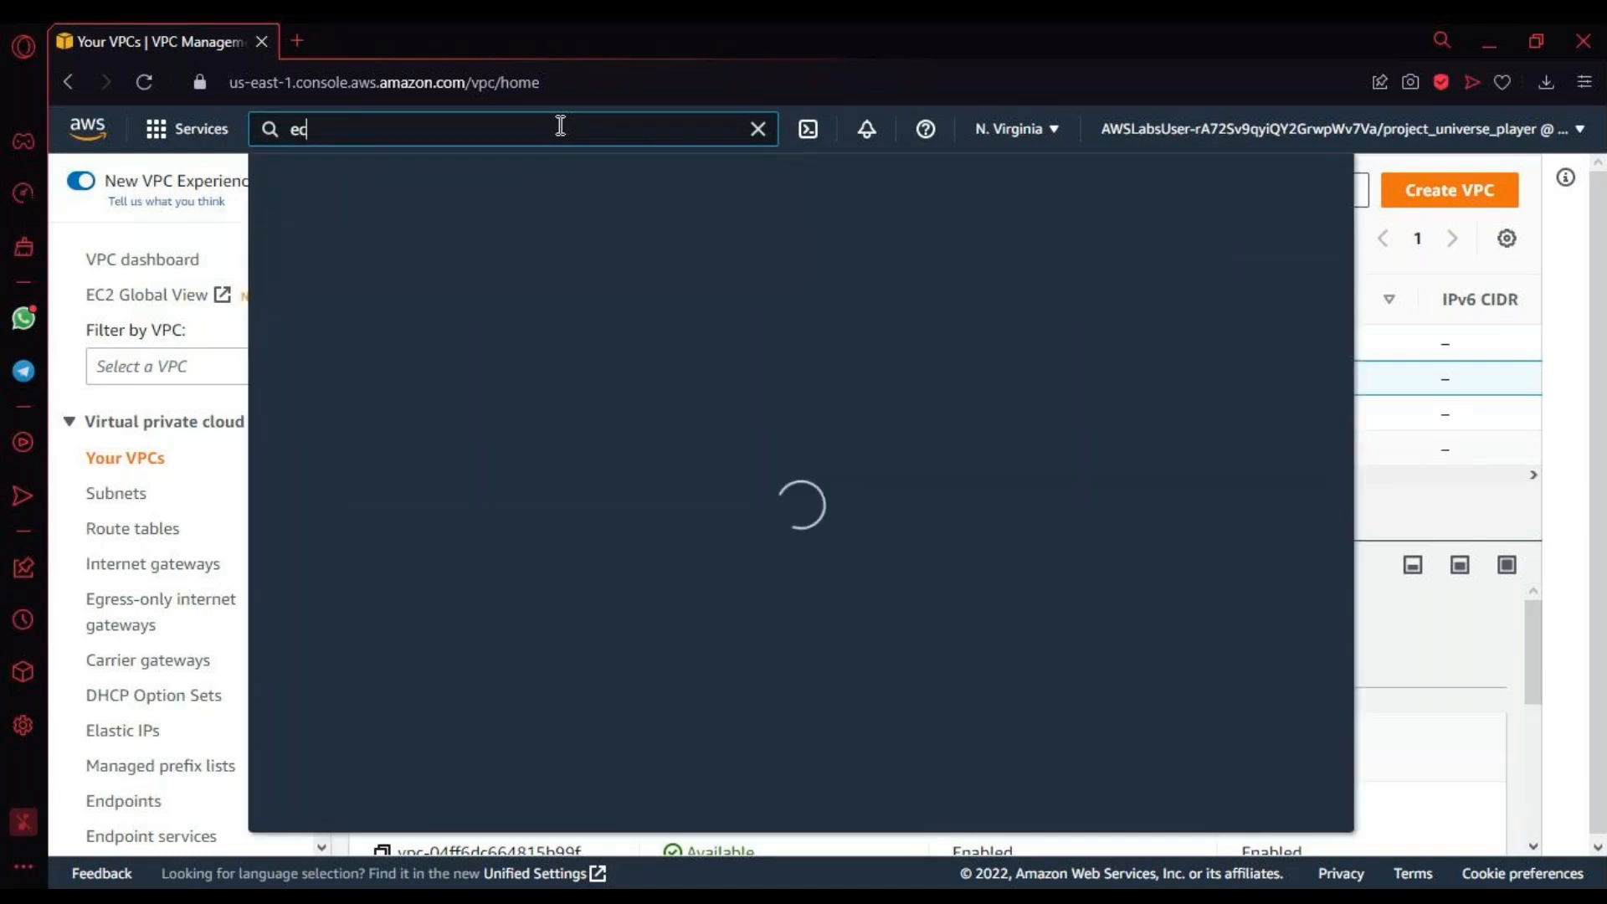
pyautogui.write('2')
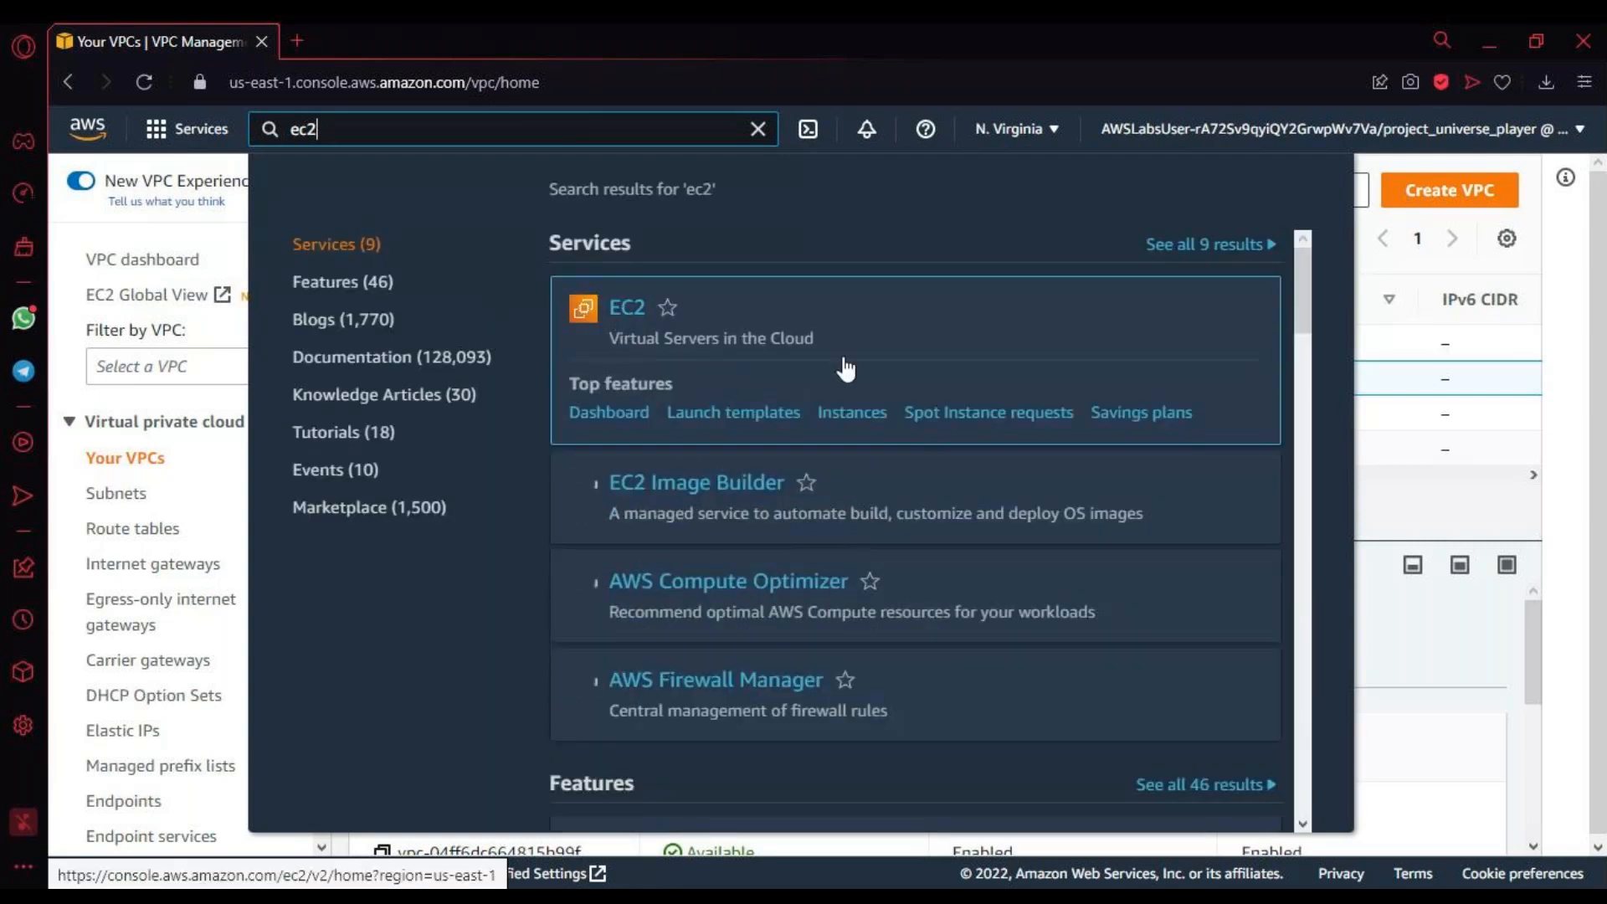
pyautogui.click(846, 369)
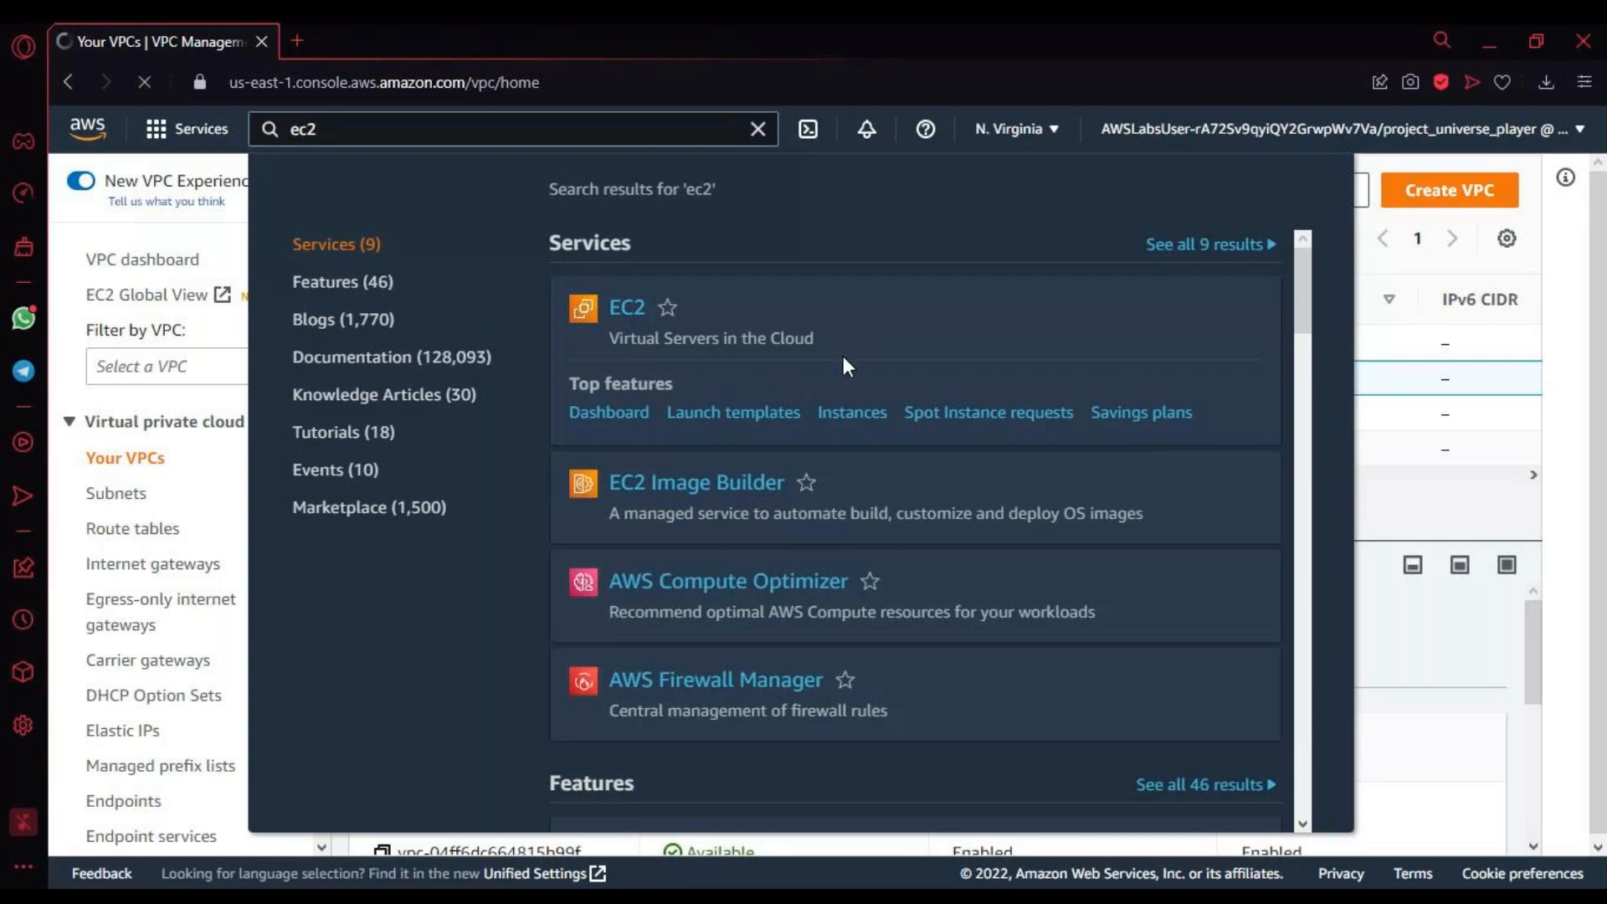
pyautogui.click(635, 312)
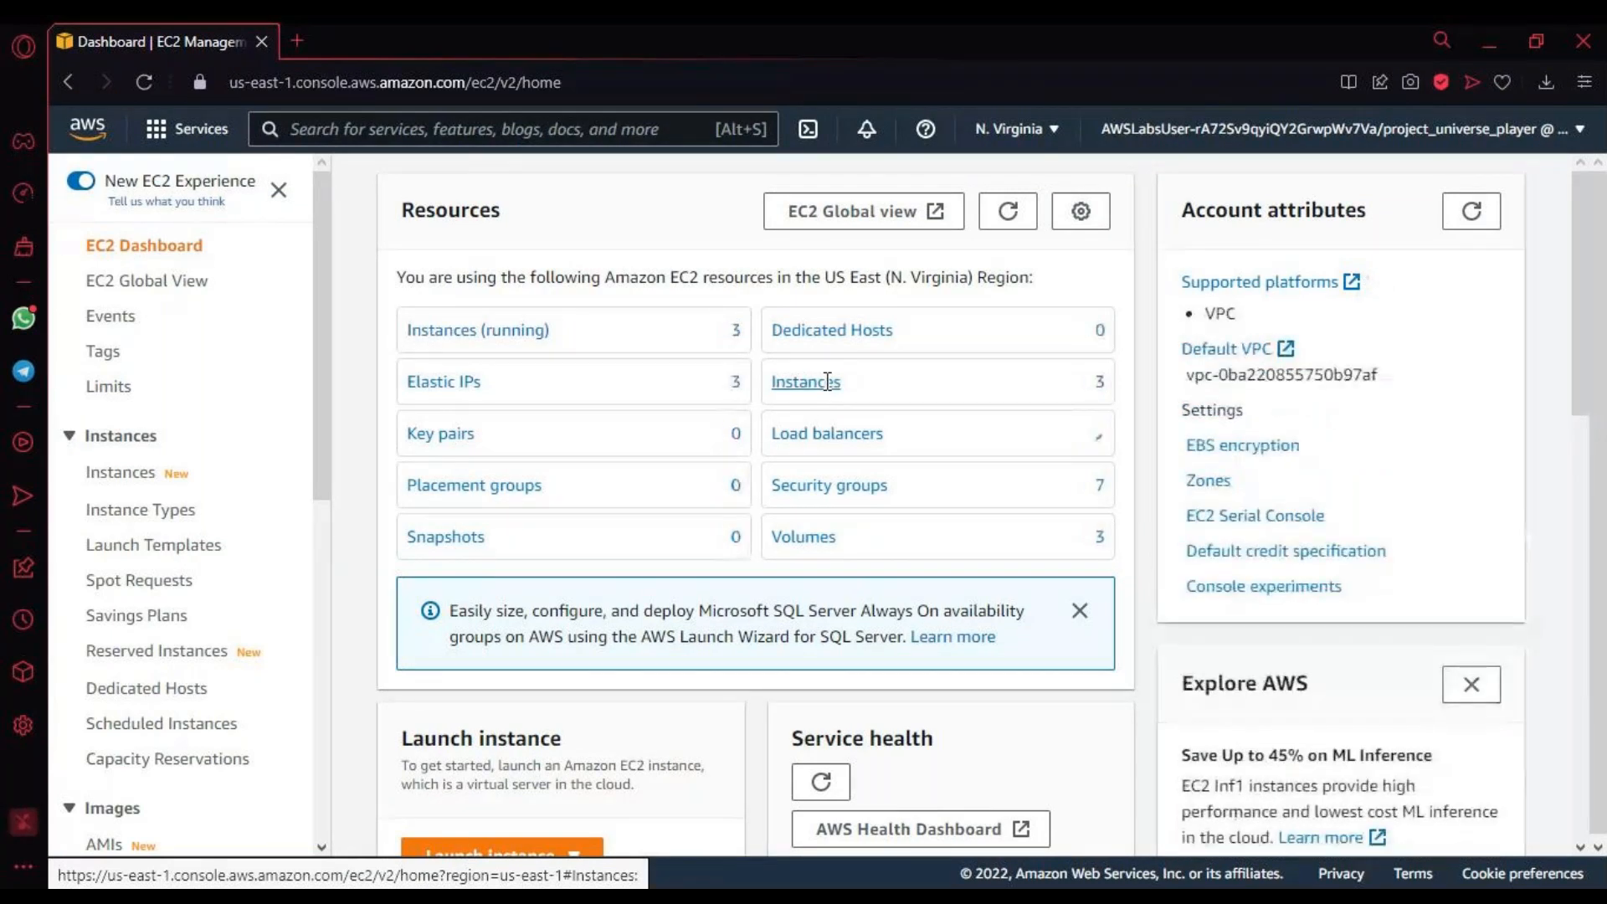
# Step: Open the list of all EC2 instances and widen its Name column to fit the full server names
pyautogui.click(827, 382)
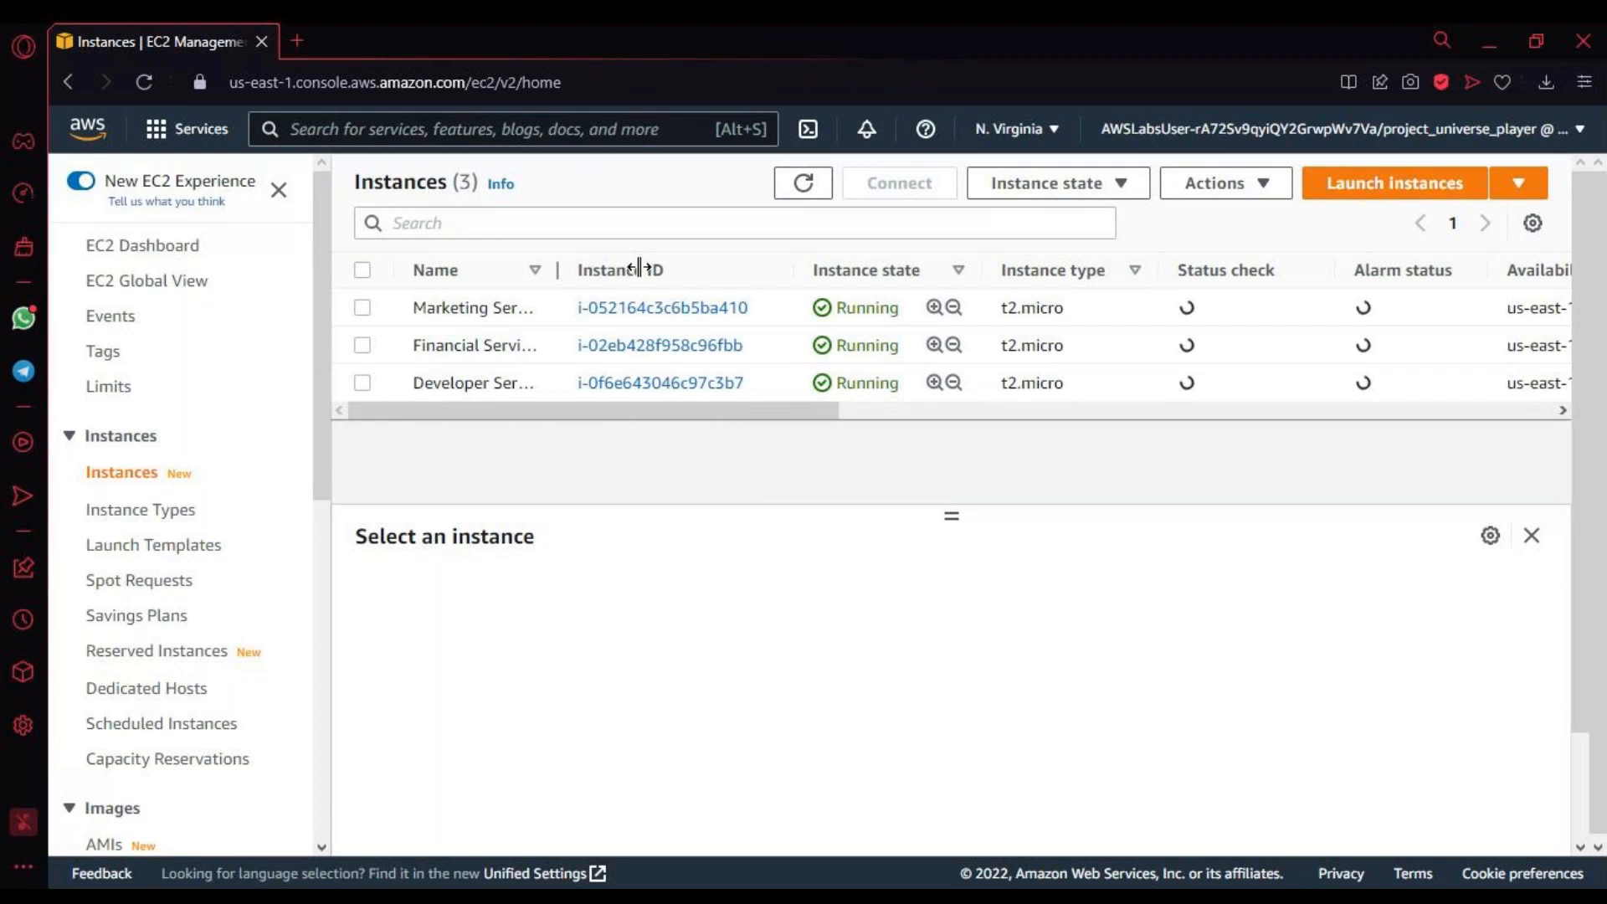
pyautogui.moveTo(557, 269); pyautogui.dragTo(640, 268)
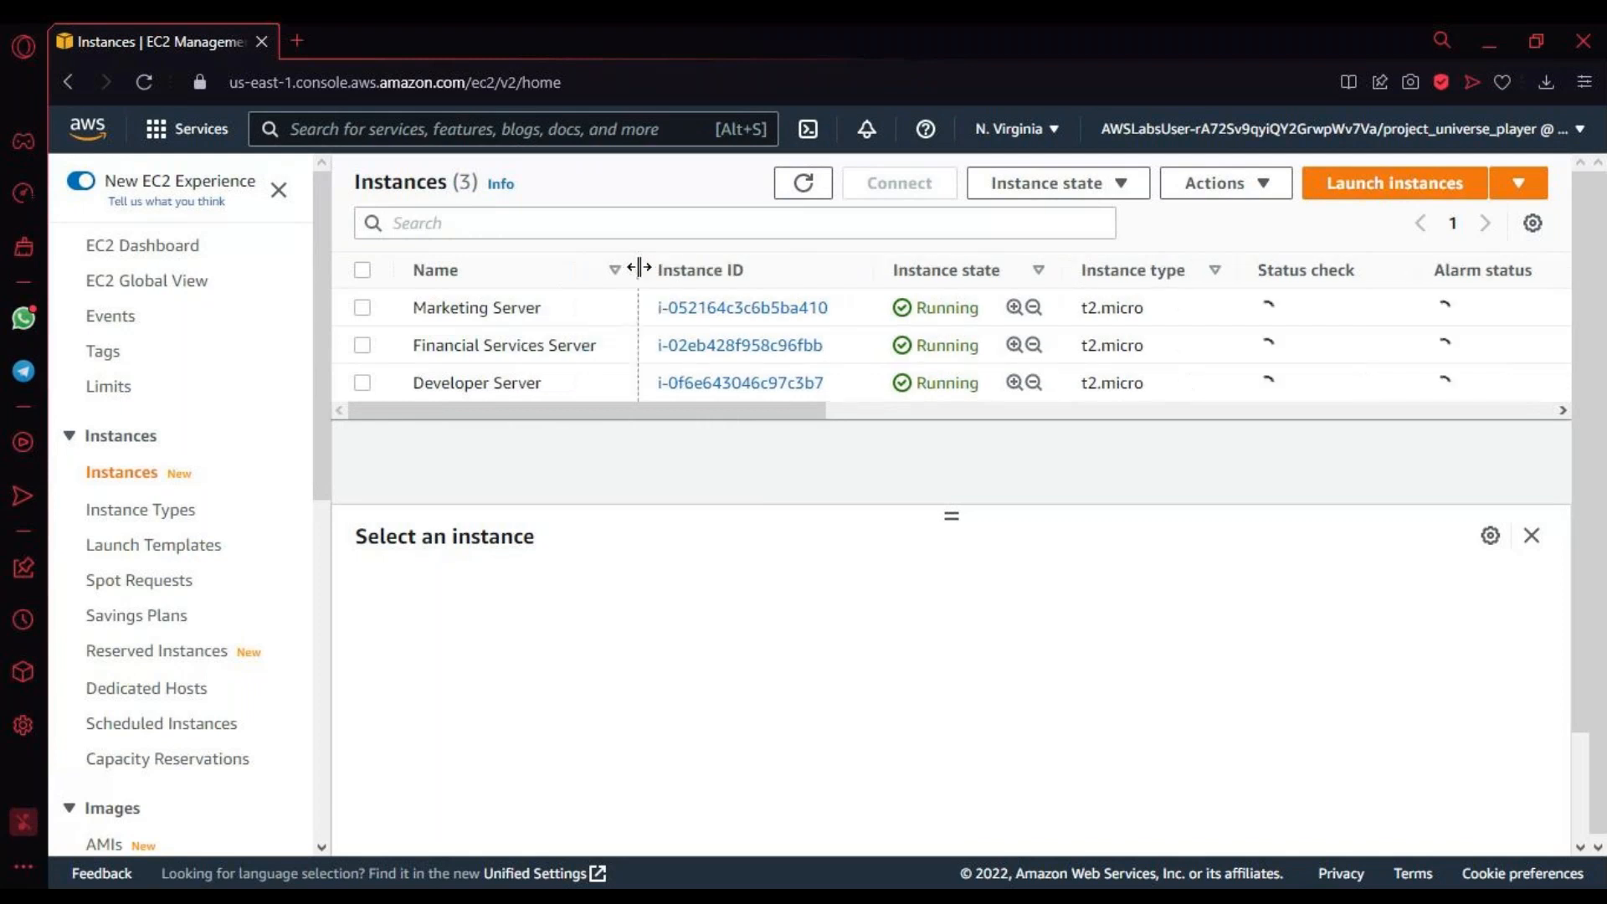
# Step: Go through the Marketing Server, Financial Services Server and Developer Server entries in the instance list
pyautogui.tripleClick(527, 307)
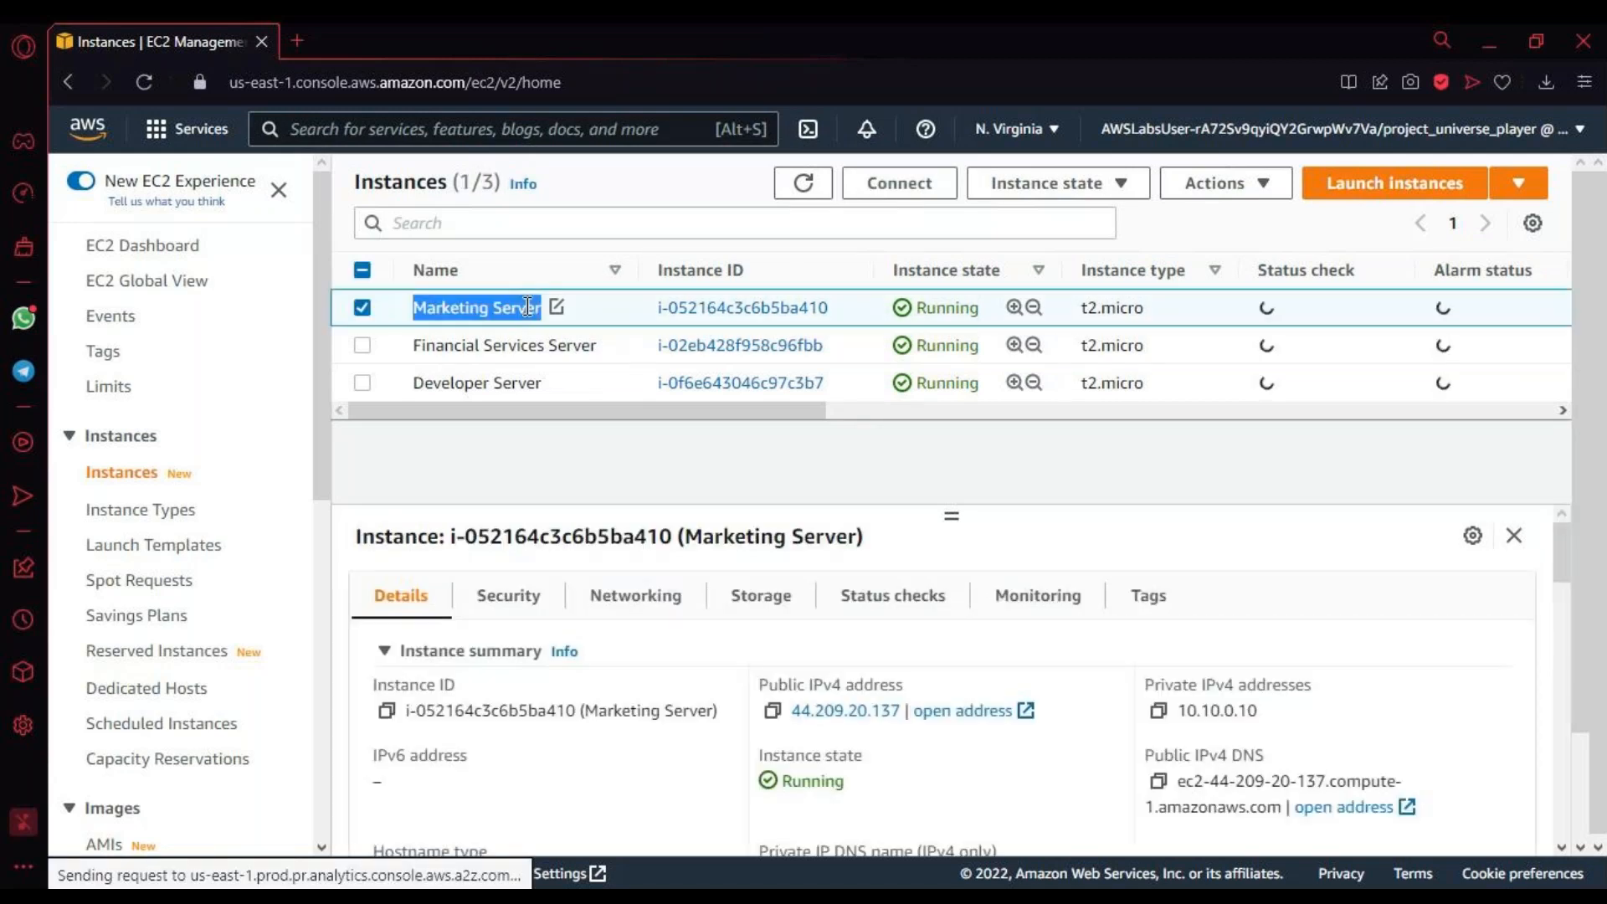
pyautogui.tripleClick(499, 345)
pyautogui.click(493, 383)
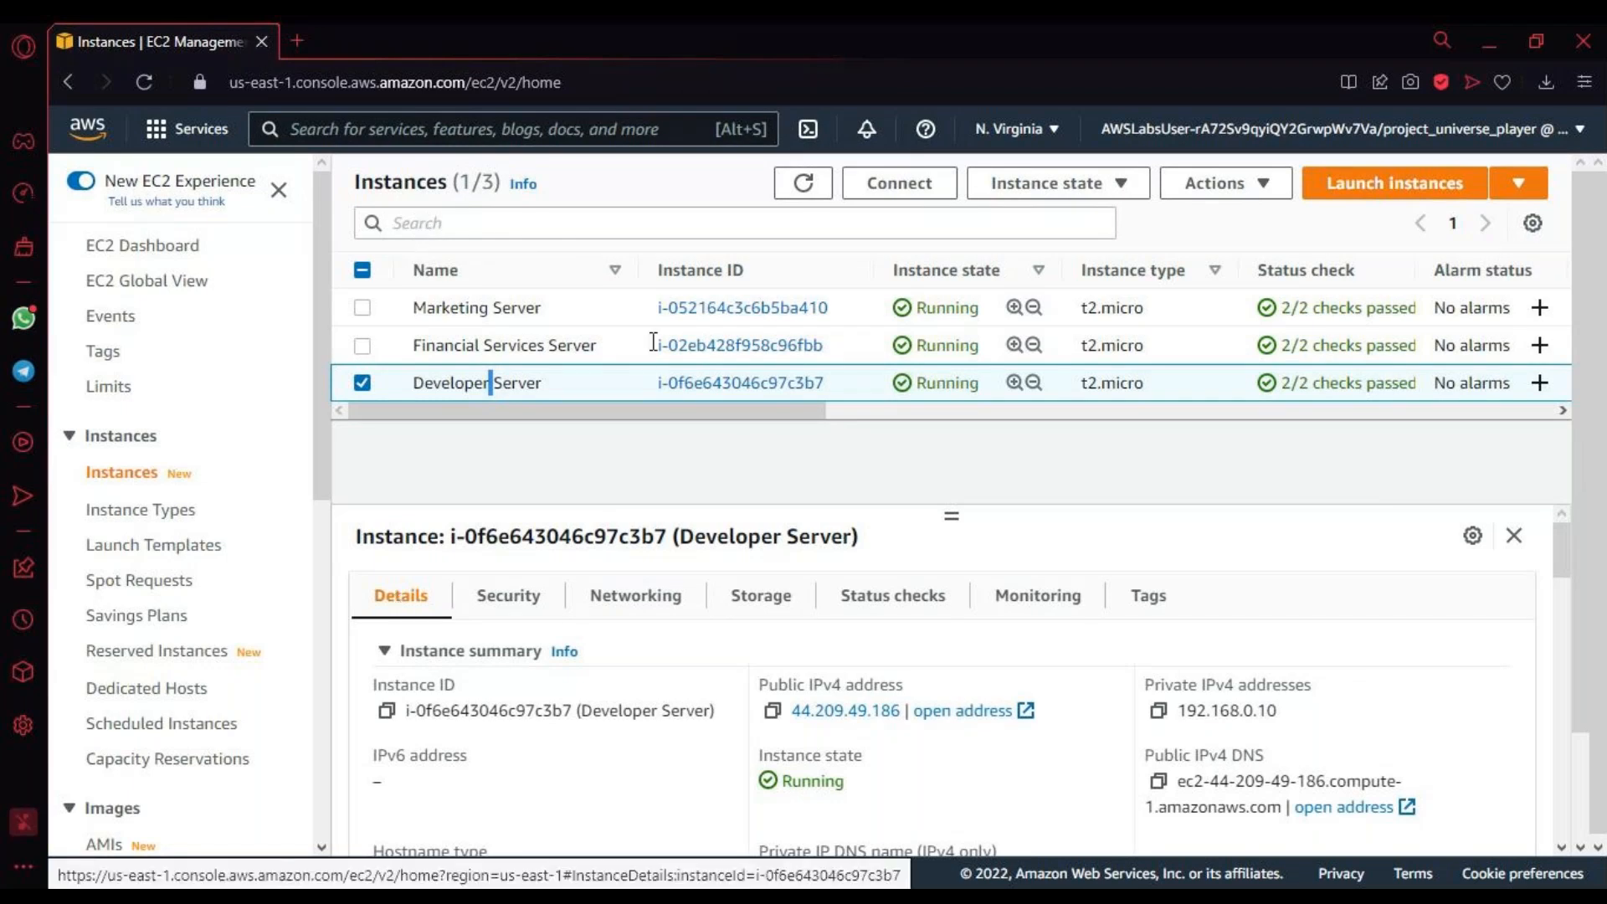
pyautogui.click(401, 223)
pyautogui.click(689, 190)
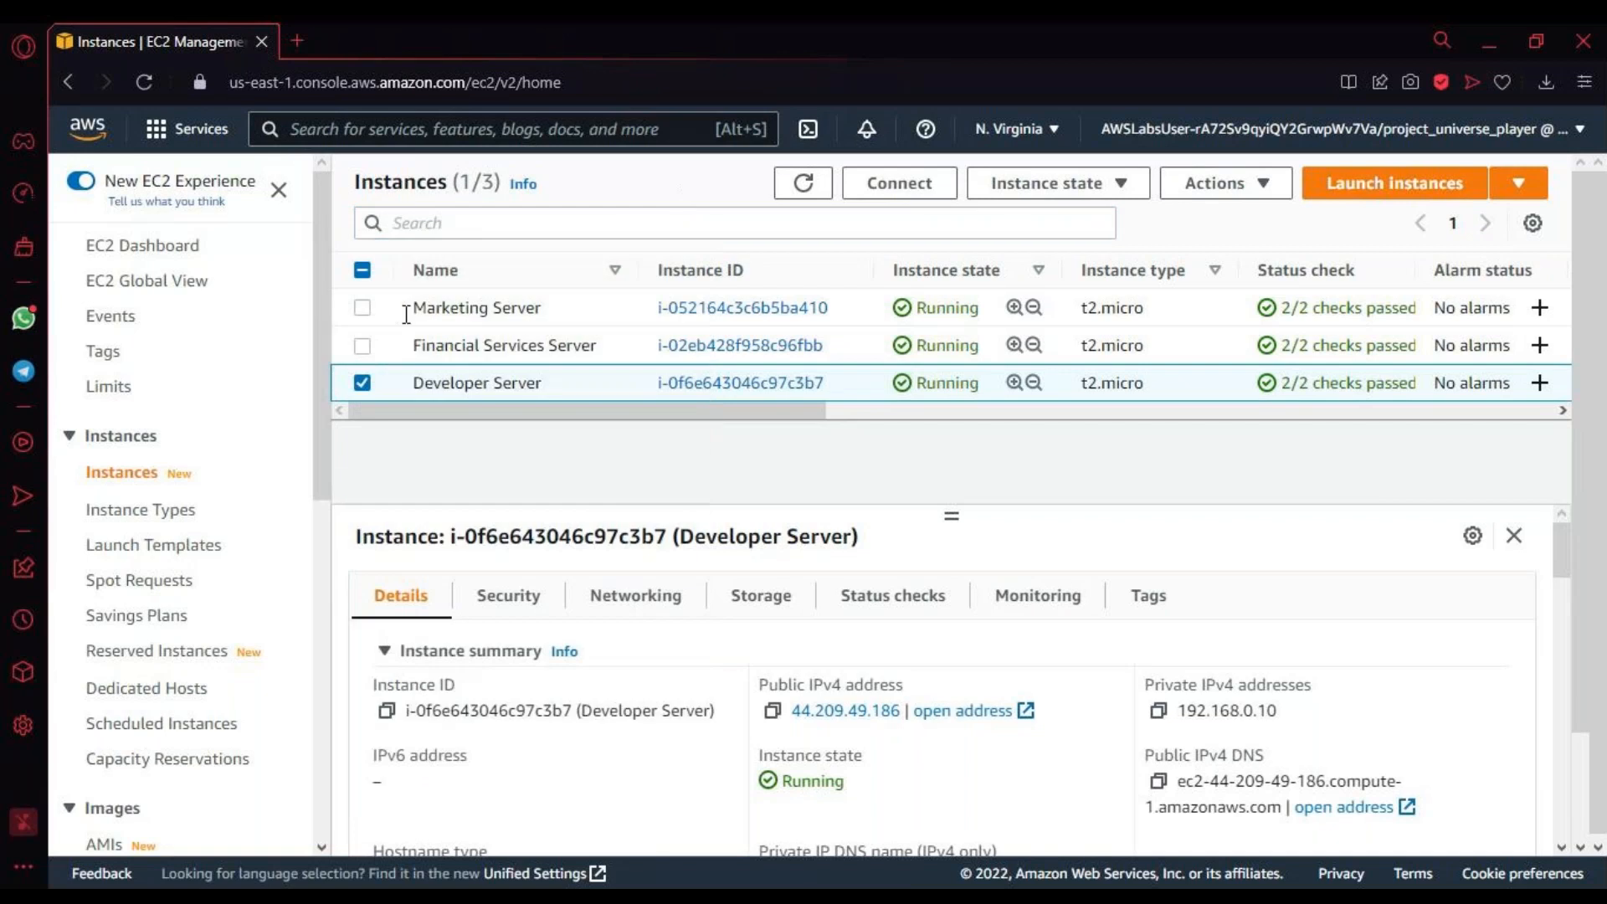
# Step: Select only the Financial Services Server instance and look through its details
pyautogui.click(365, 344)
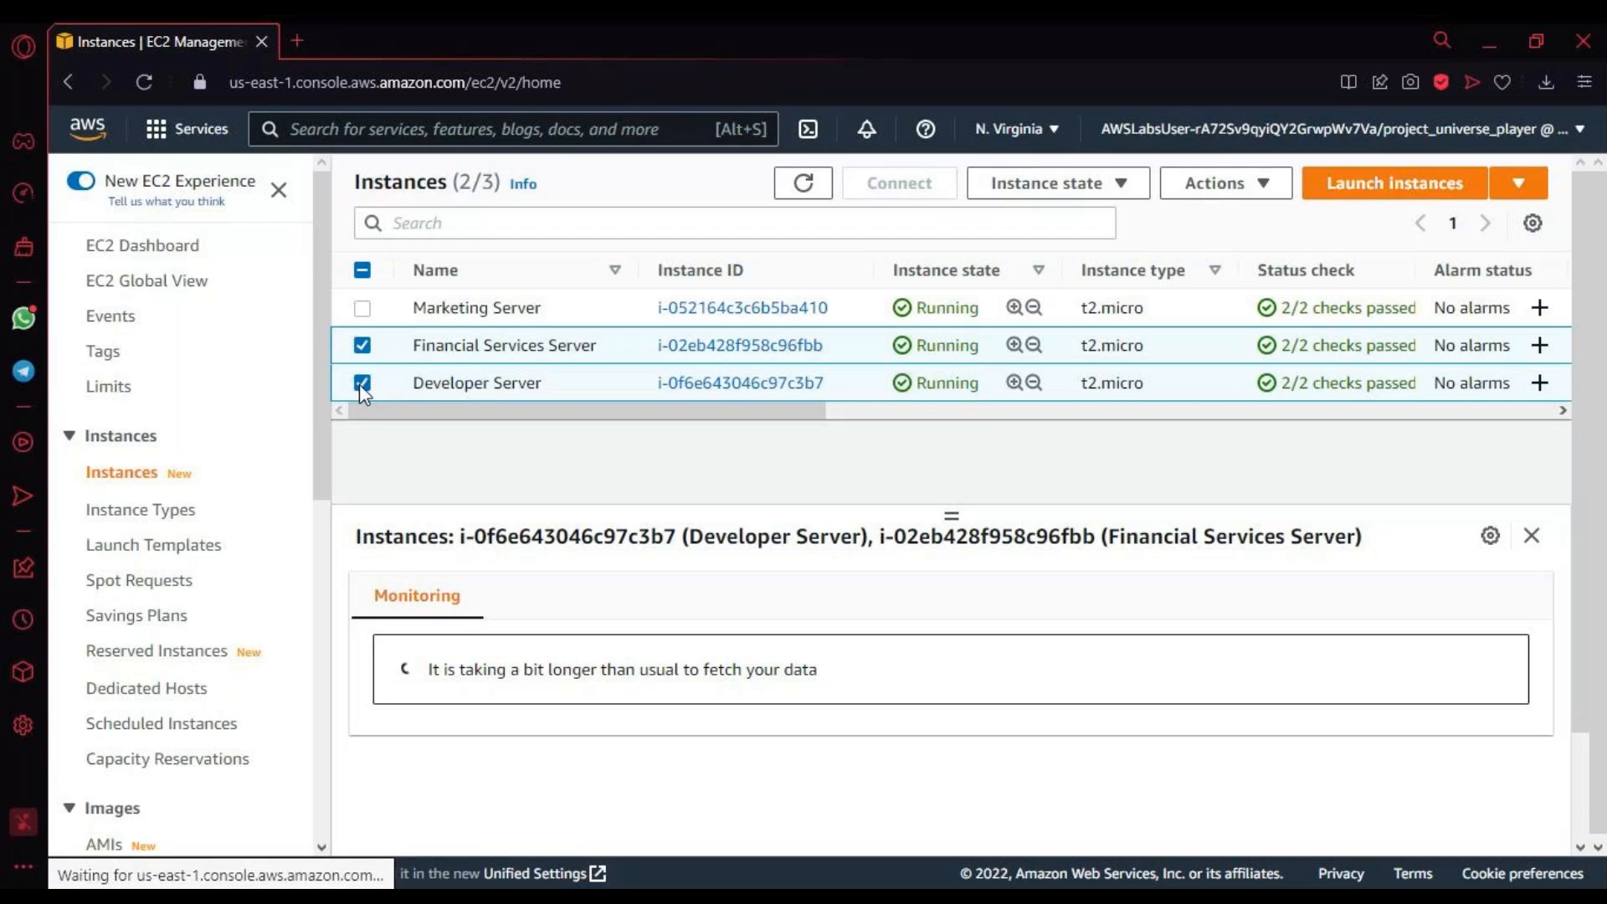
pyautogui.click(360, 384)
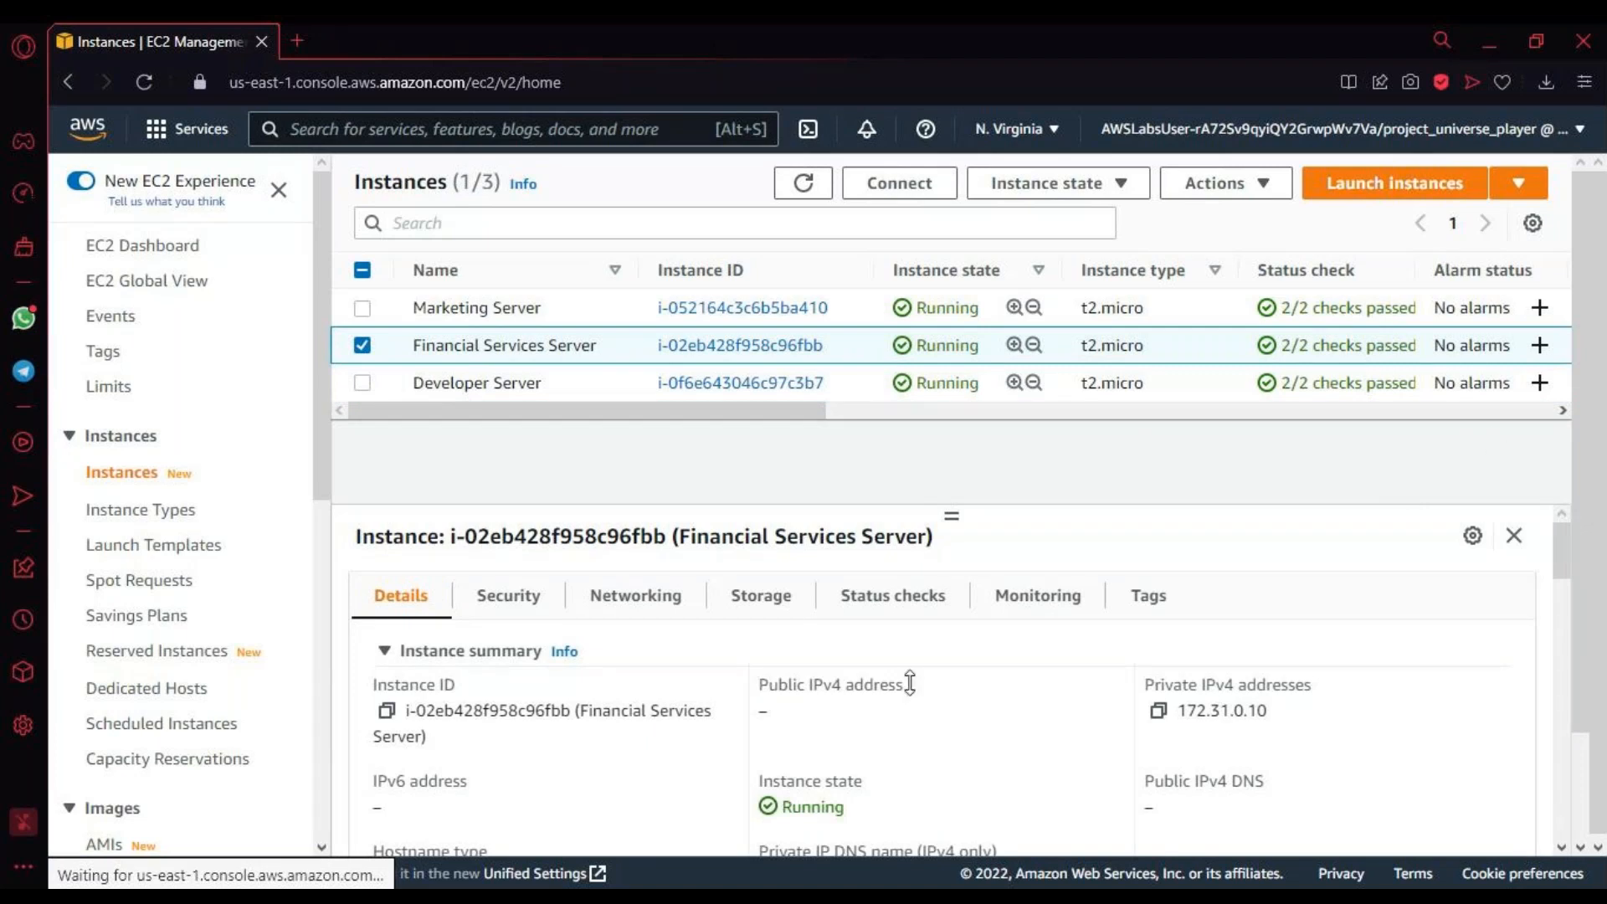
pyautogui.scroll(-2, 911, 683)
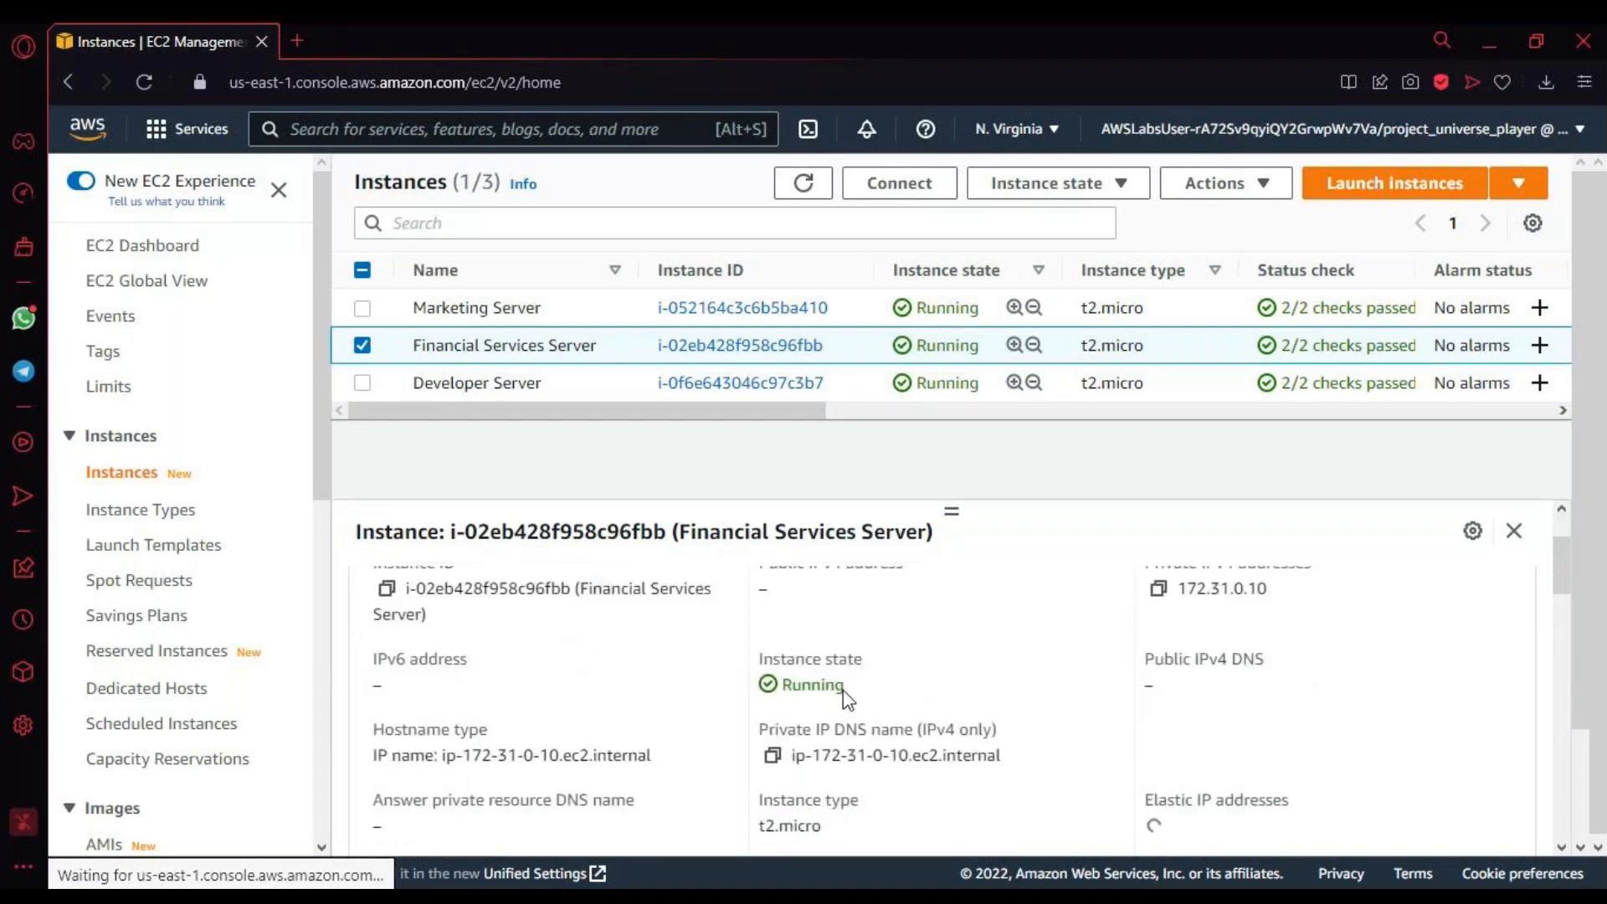
pyautogui.scroll(2, 756, 710)
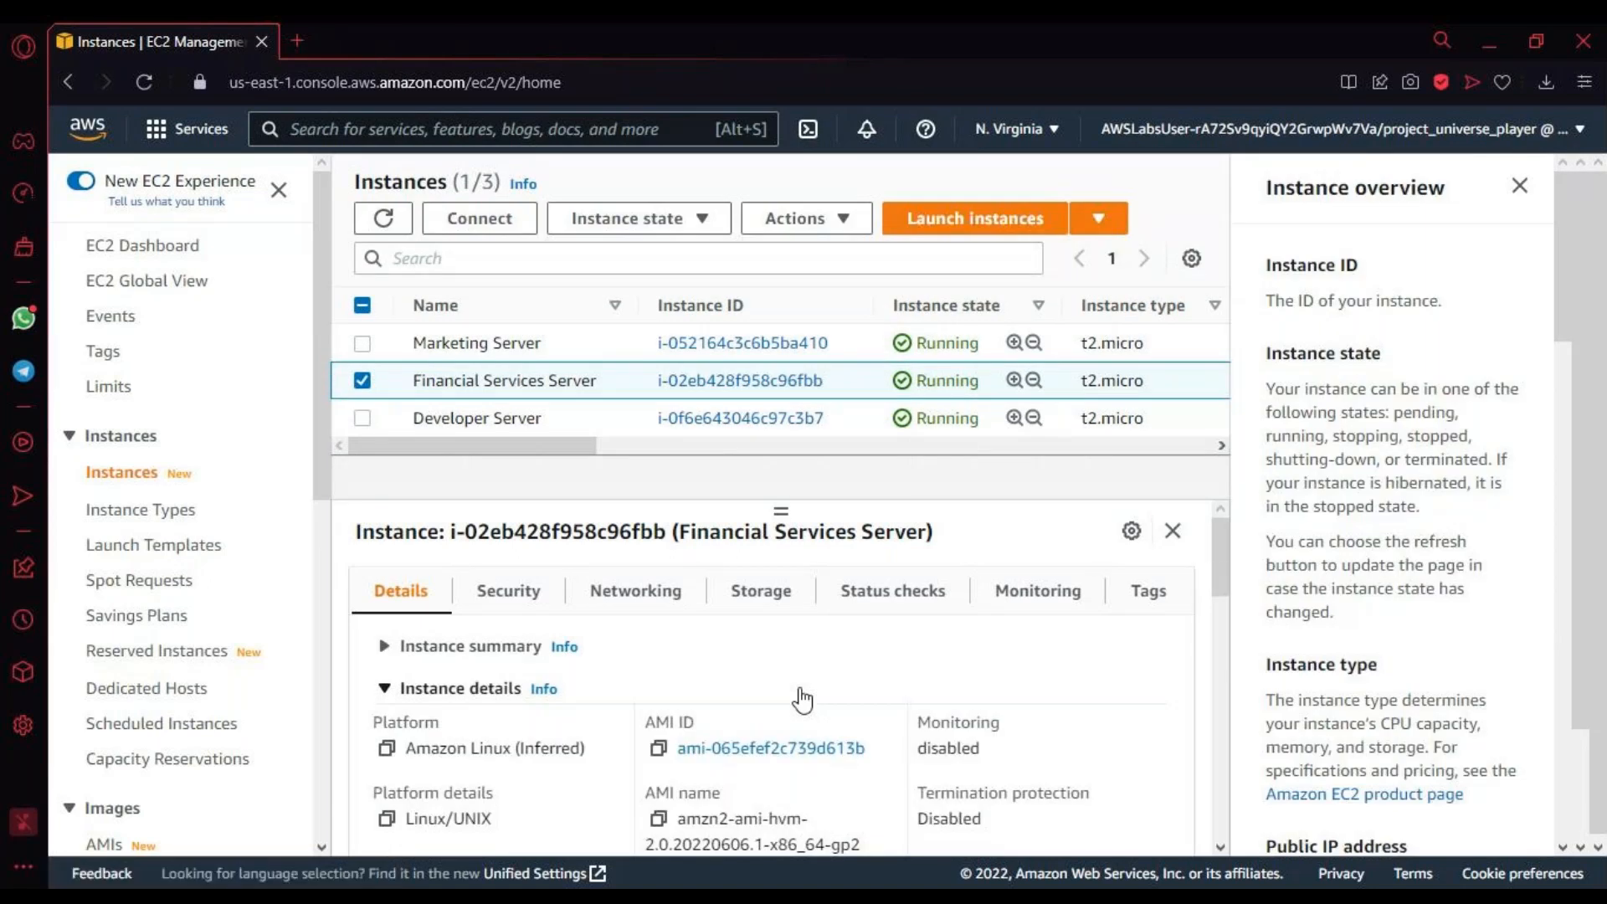
pyautogui.scroll(-2, 800, 702)
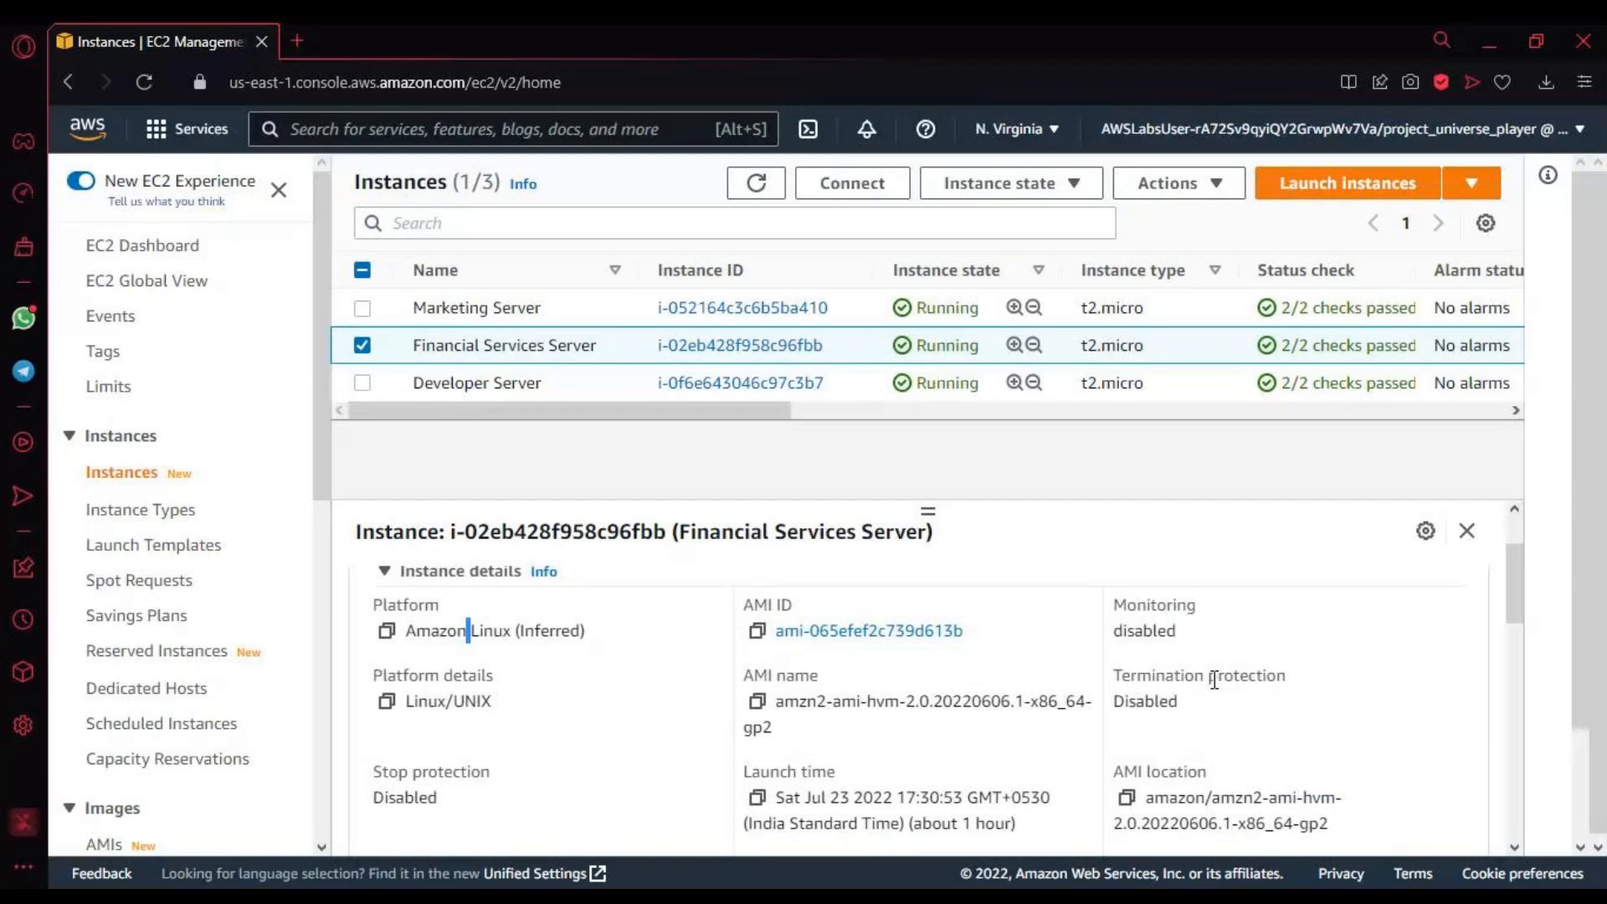
pyautogui.scroll(2, 841, 741)
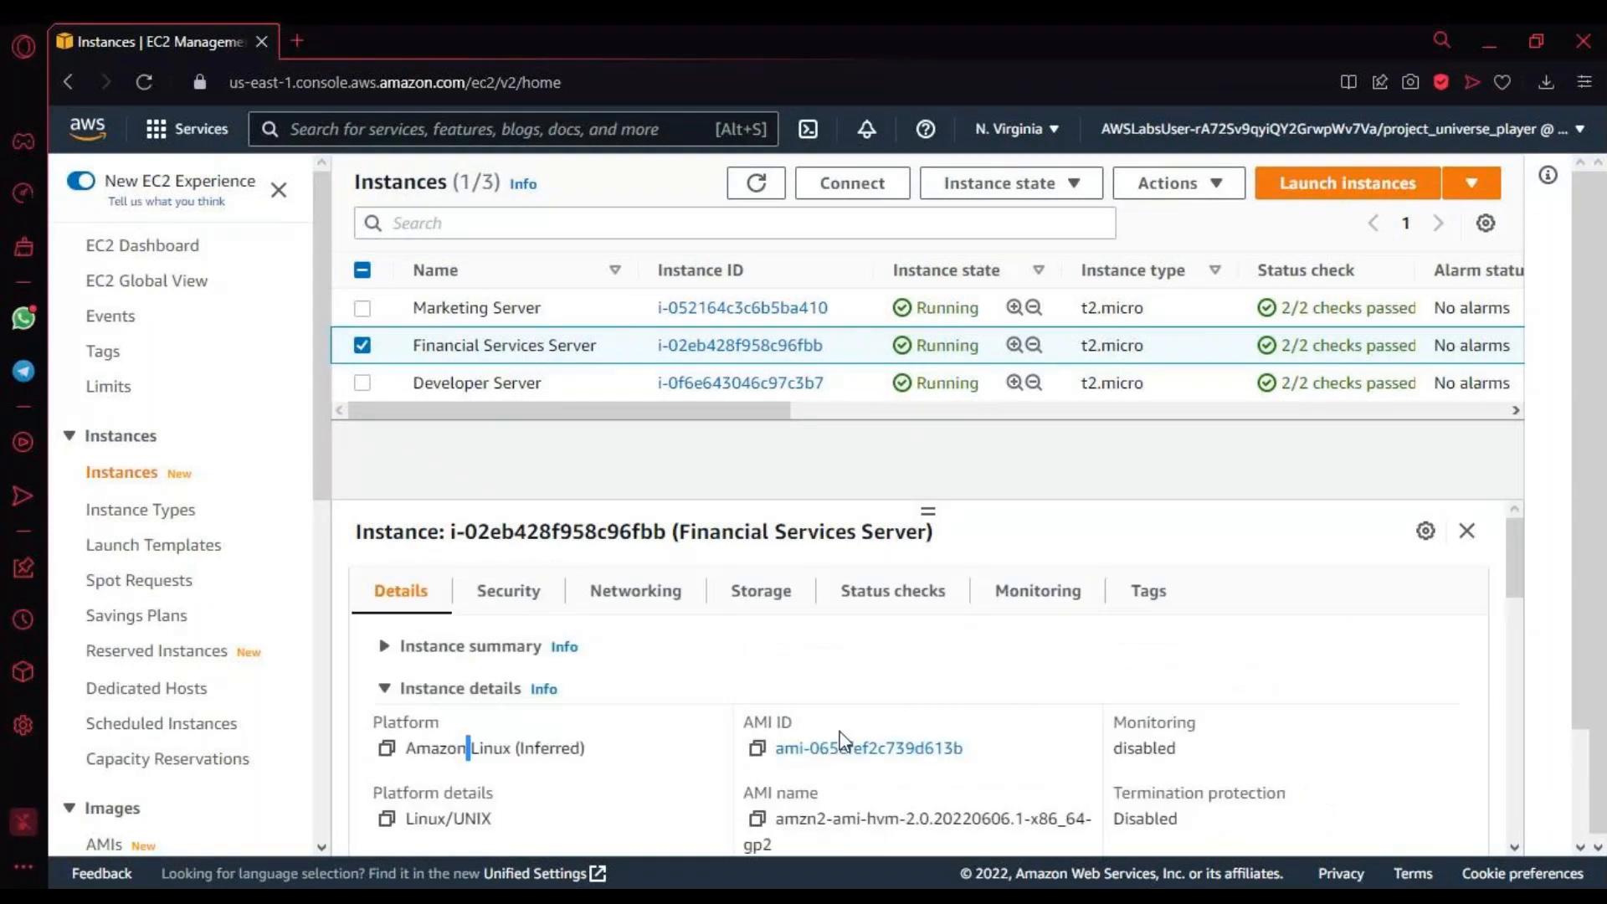
# Step: Expand the Financial Services Server's instance summary and copy its private IPv4 address
pyautogui.click(427, 646)
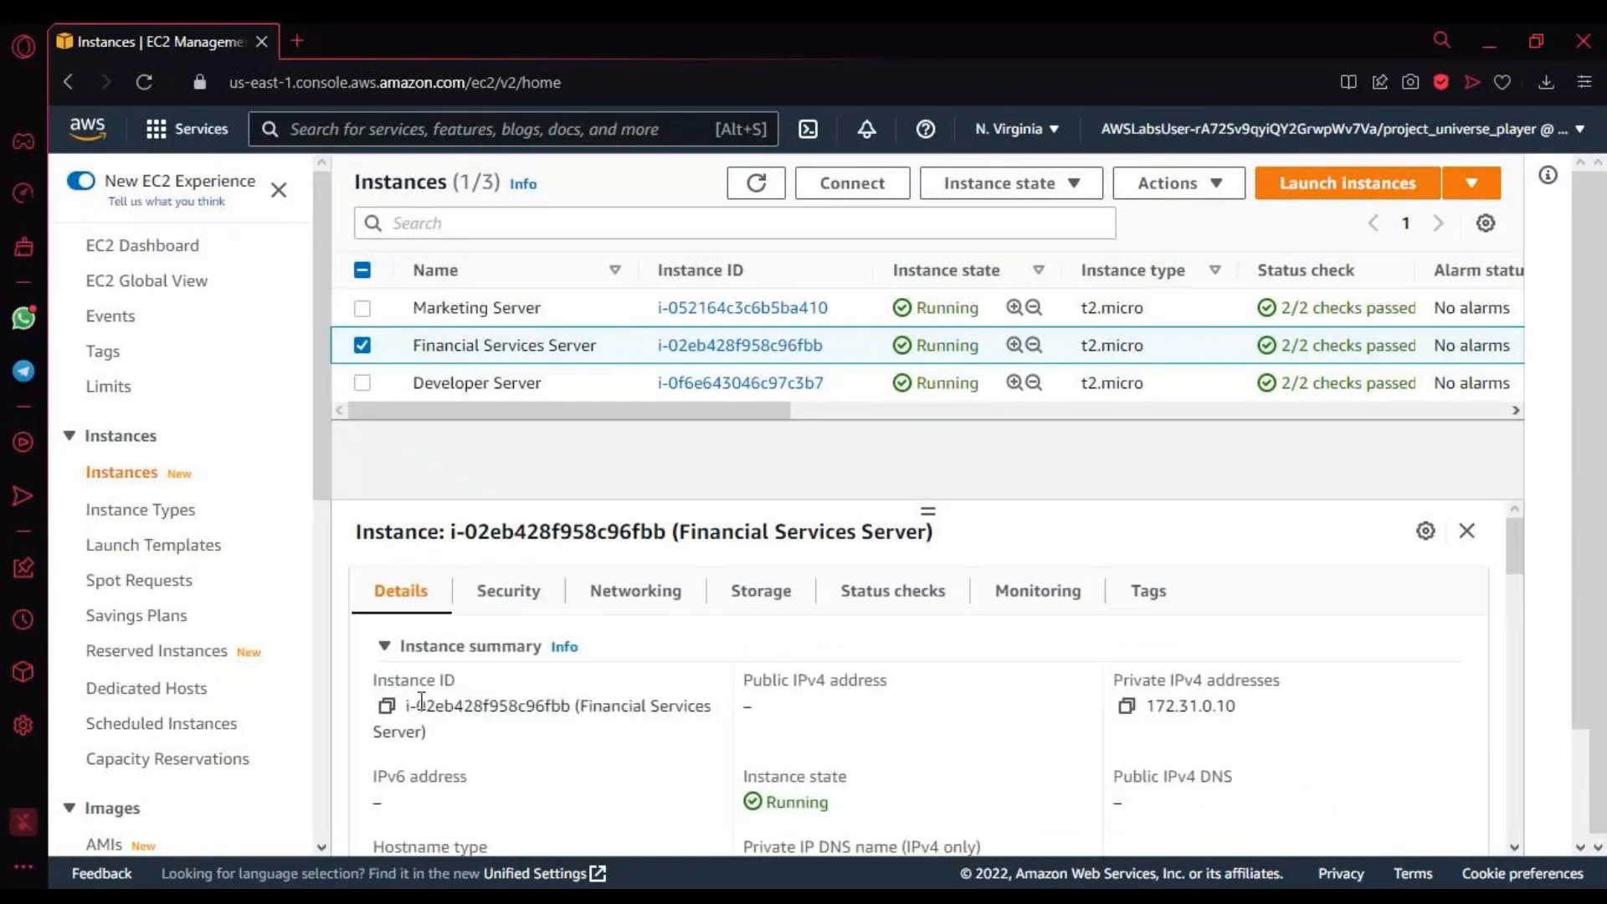
pyautogui.moveTo(421, 701); pyautogui.dragTo(614, 714)
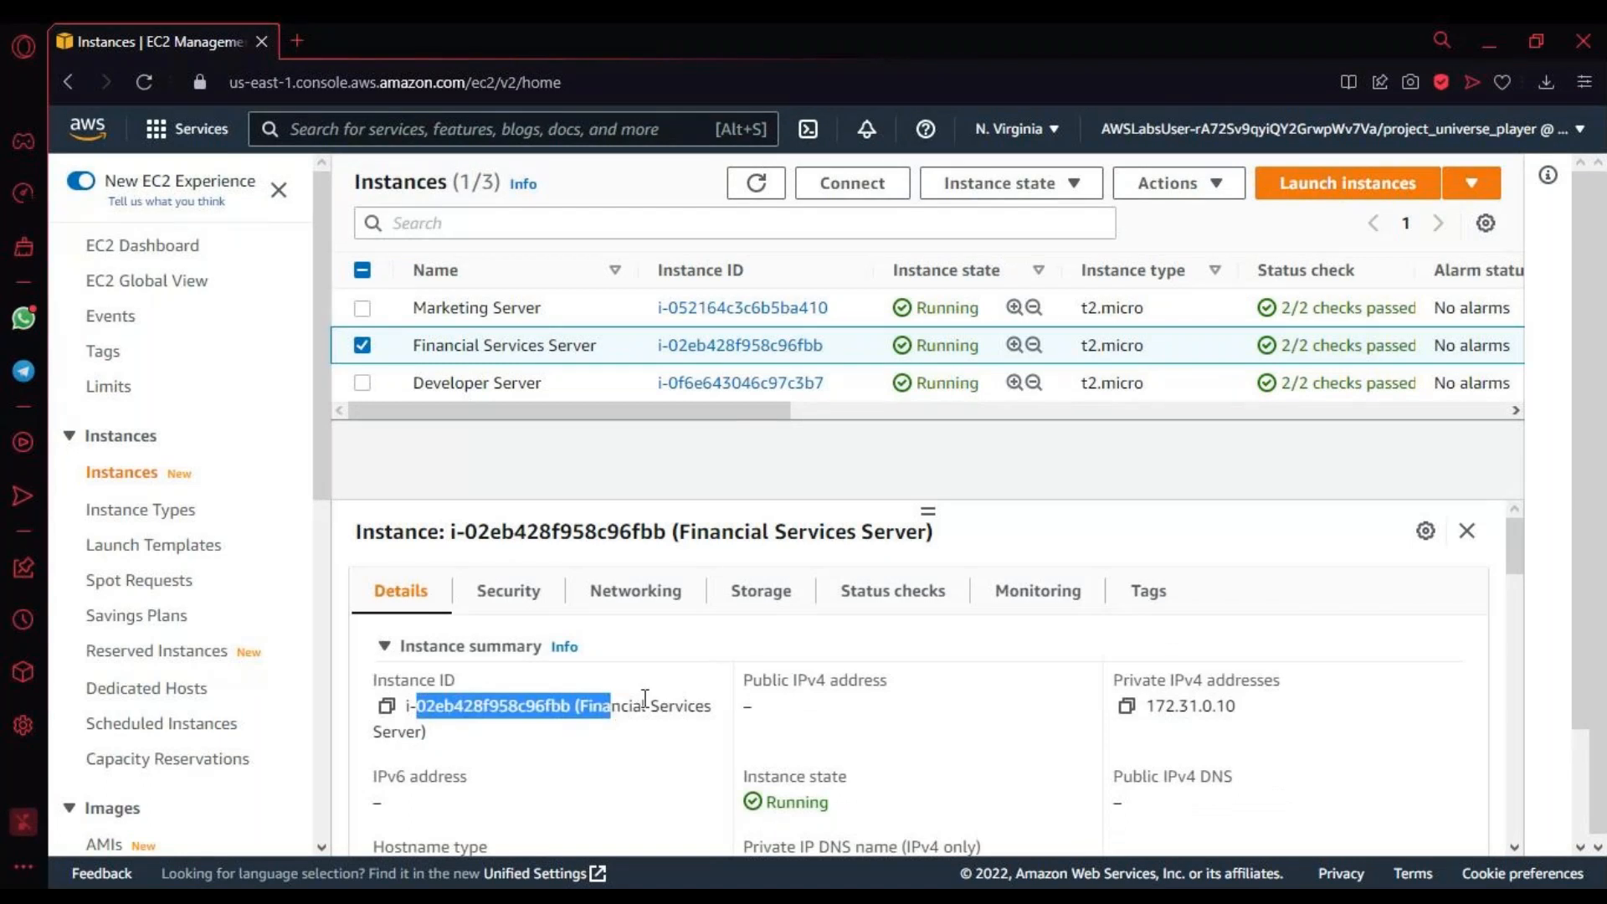
pyautogui.moveTo(644, 697); pyautogui.dragTo(791, 695)
pyautogui.click(791, 695)
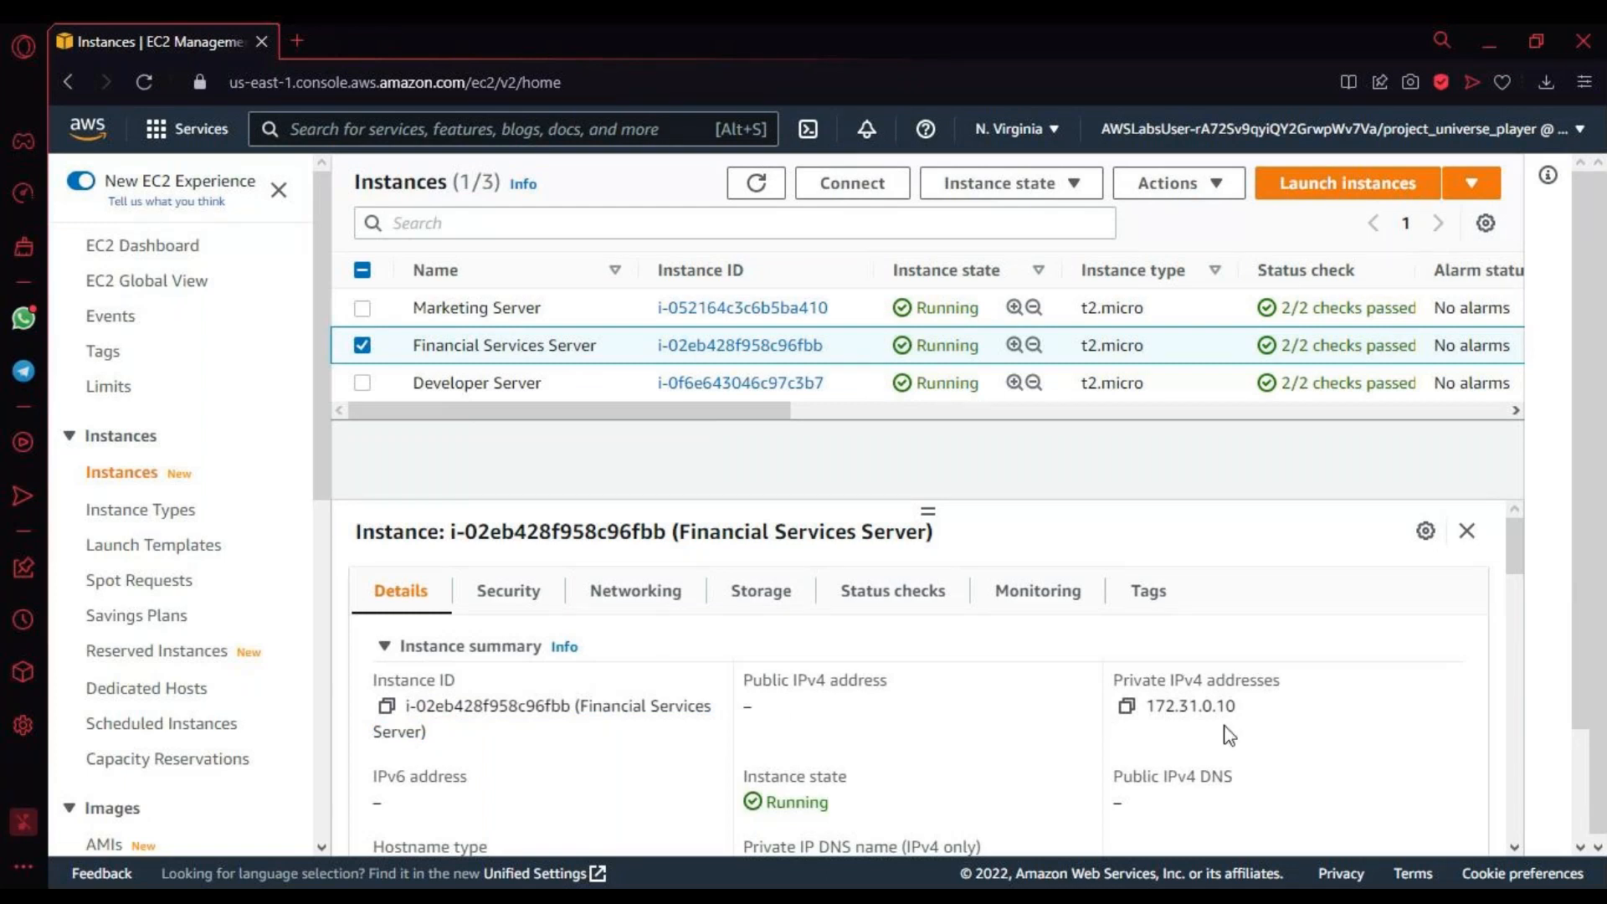
pyautogui.moveTo(1273, 711); pyautogui.dragTo(1146, 703)
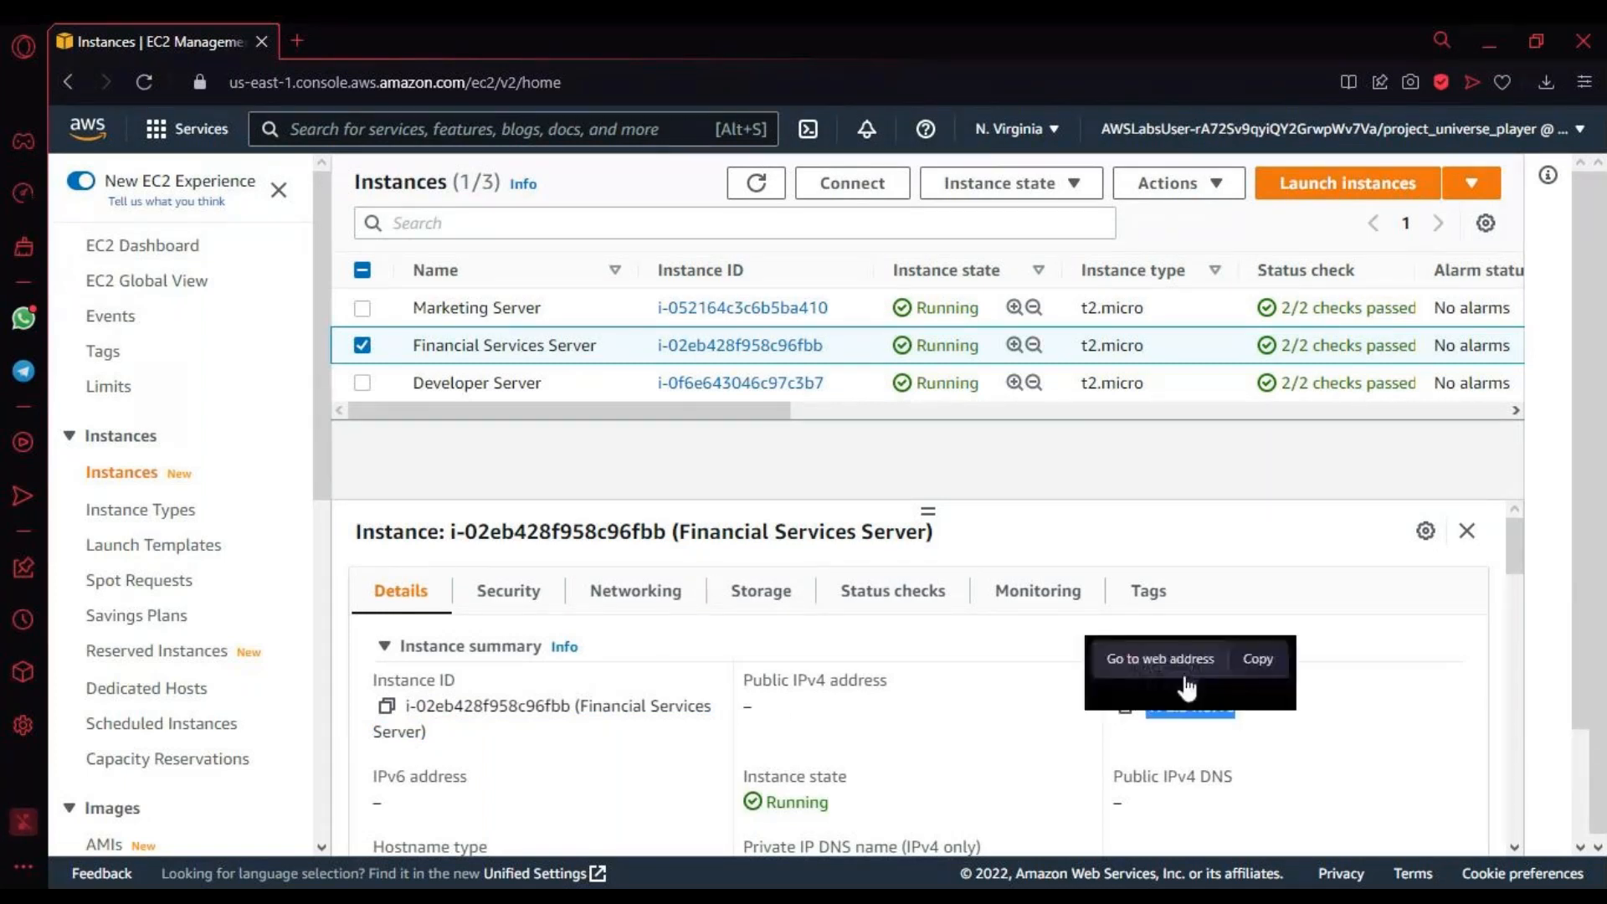
pyautogui.click(1255, 656)
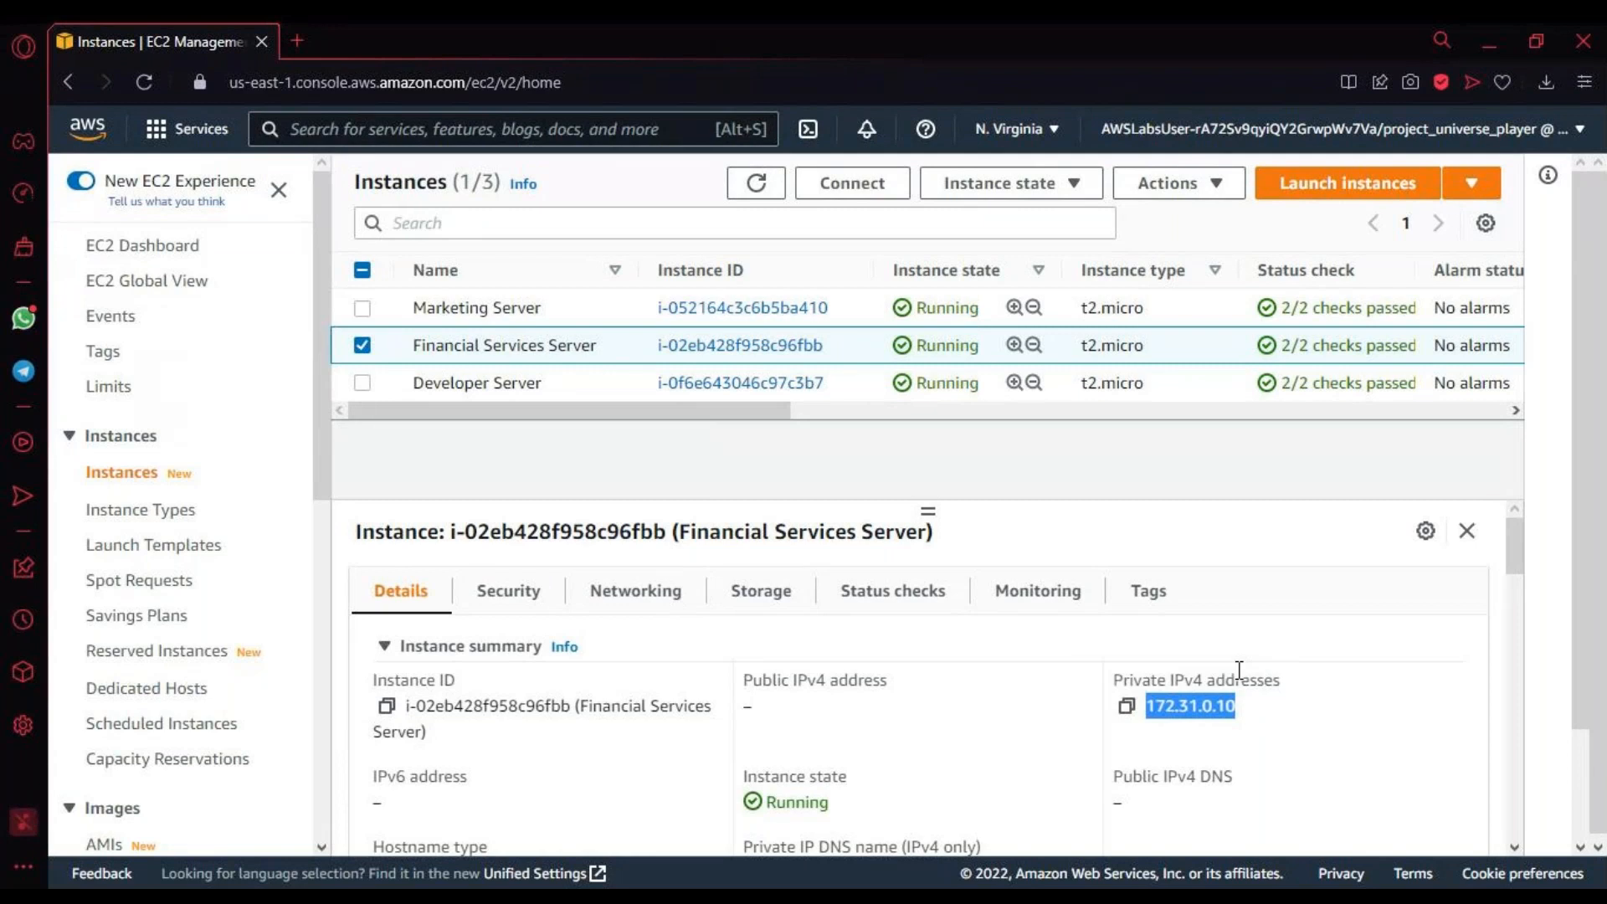
# Step: Examine the Financial Services Server's instance state, instance type, VPC, subnet and platform details
pyautogui.scroll(-1, 1179, 615)
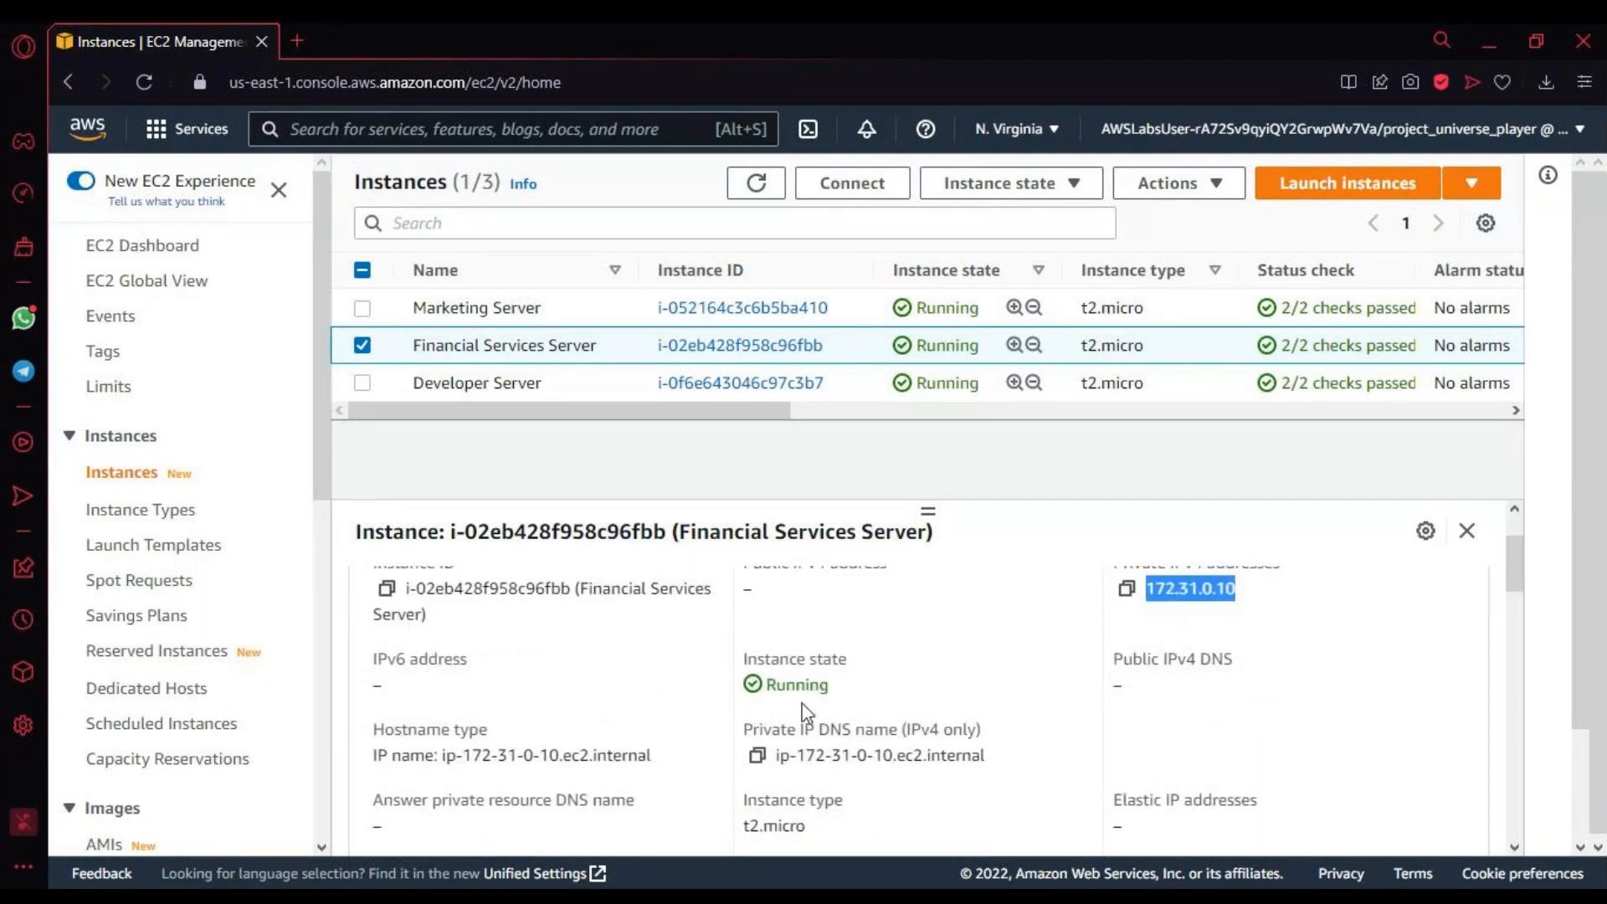
pyautogui.doubleClick(822, 685)
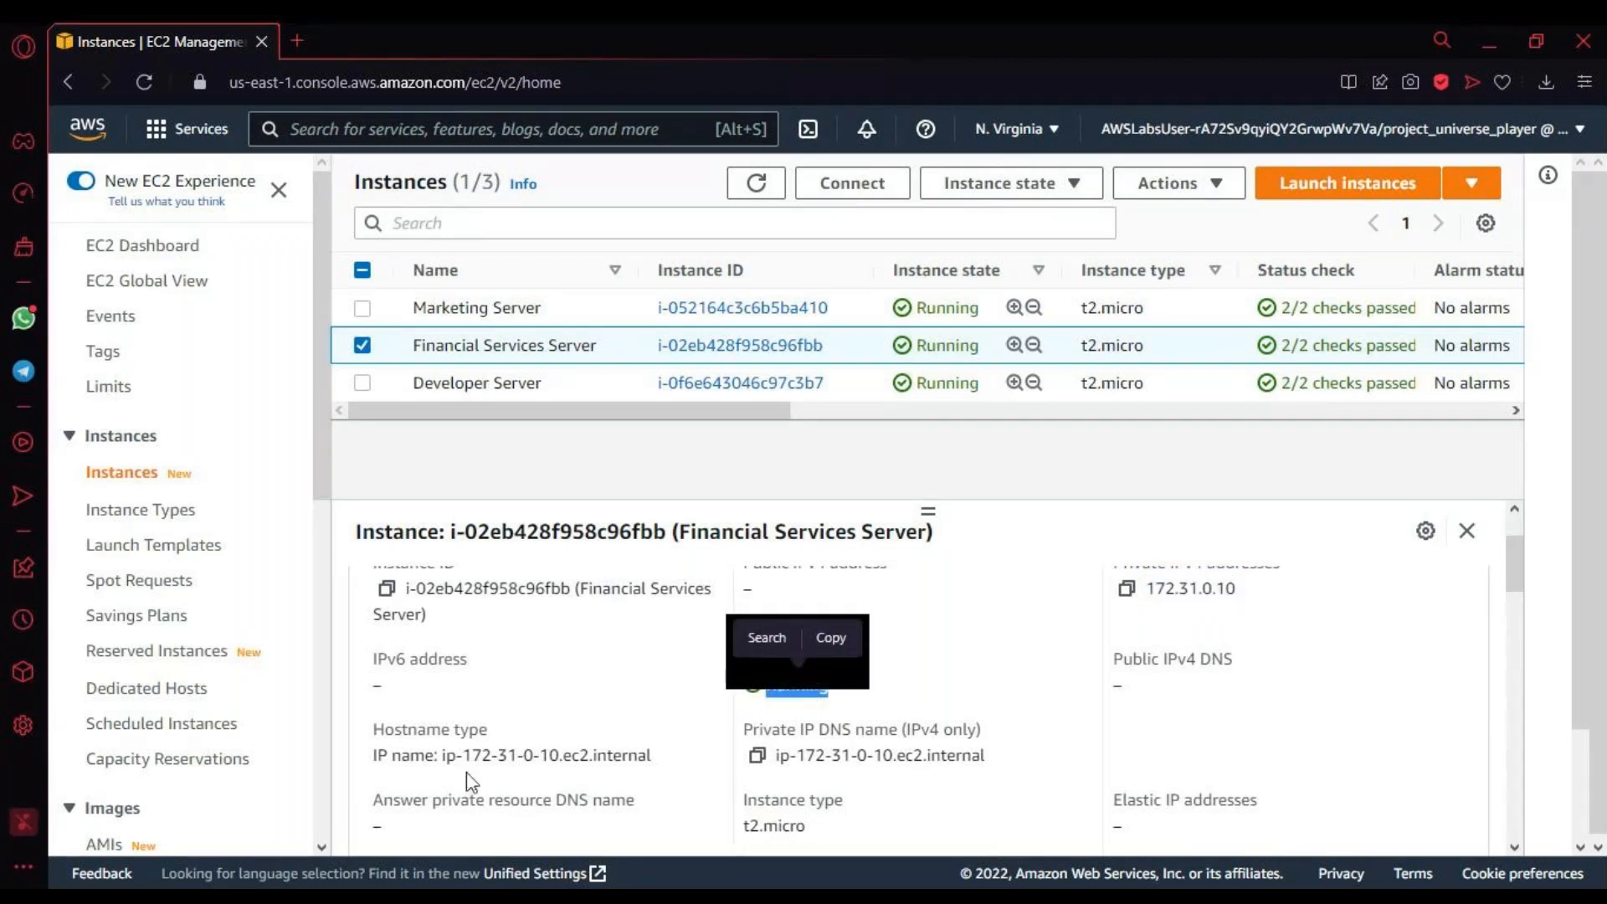
pyautogui.scroll(-2, 908, 791)
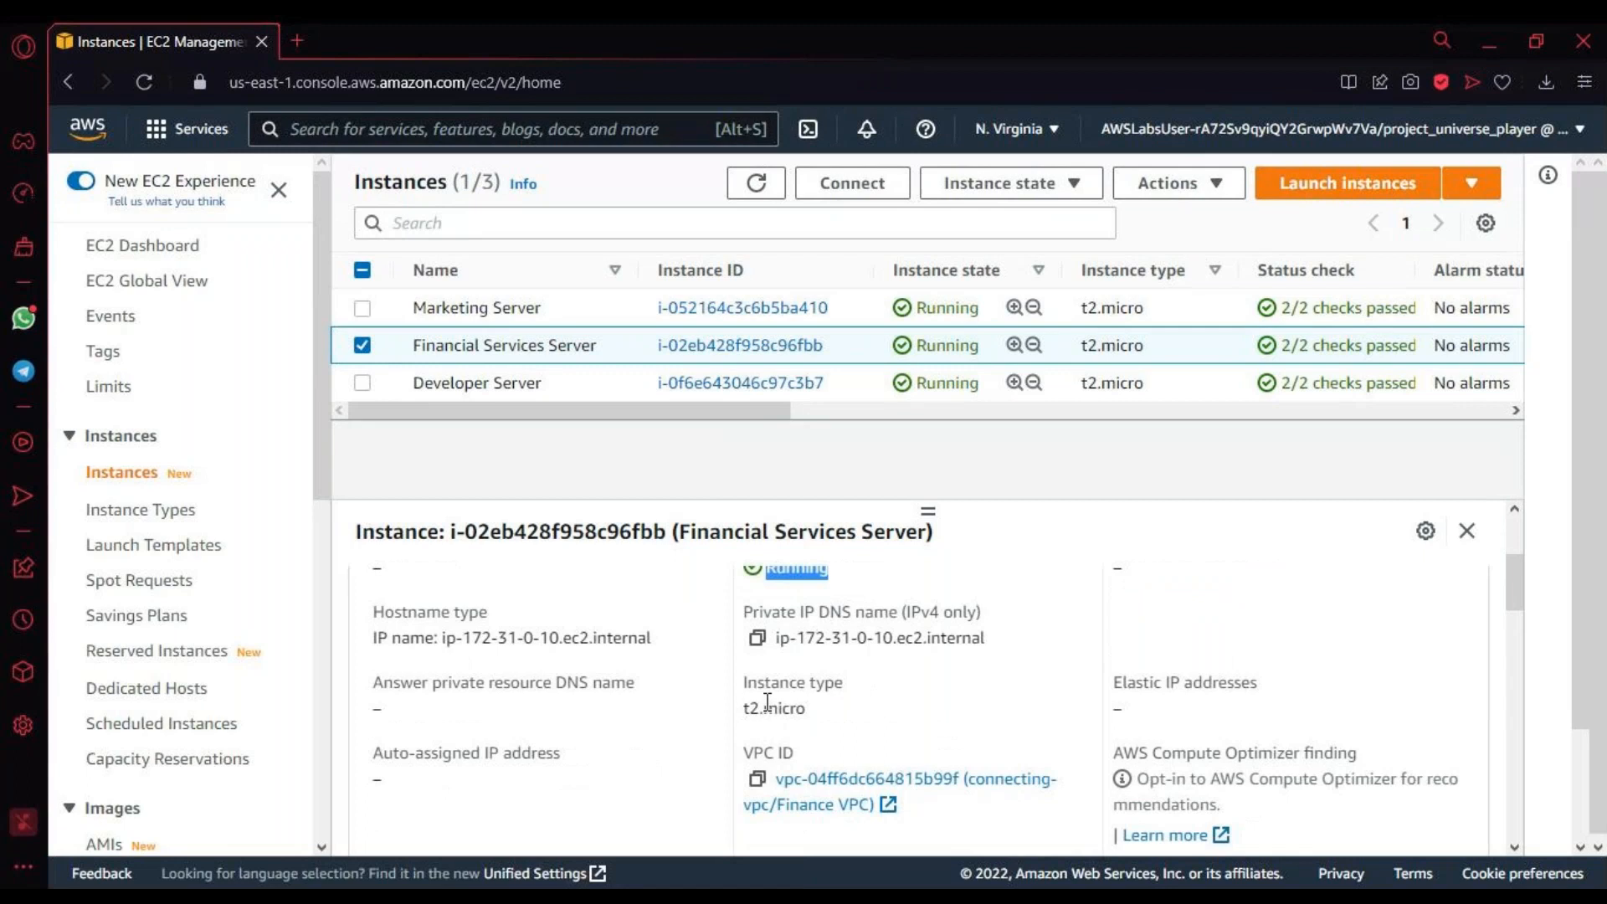
pyautogui.scroll(-4, 768, 703)
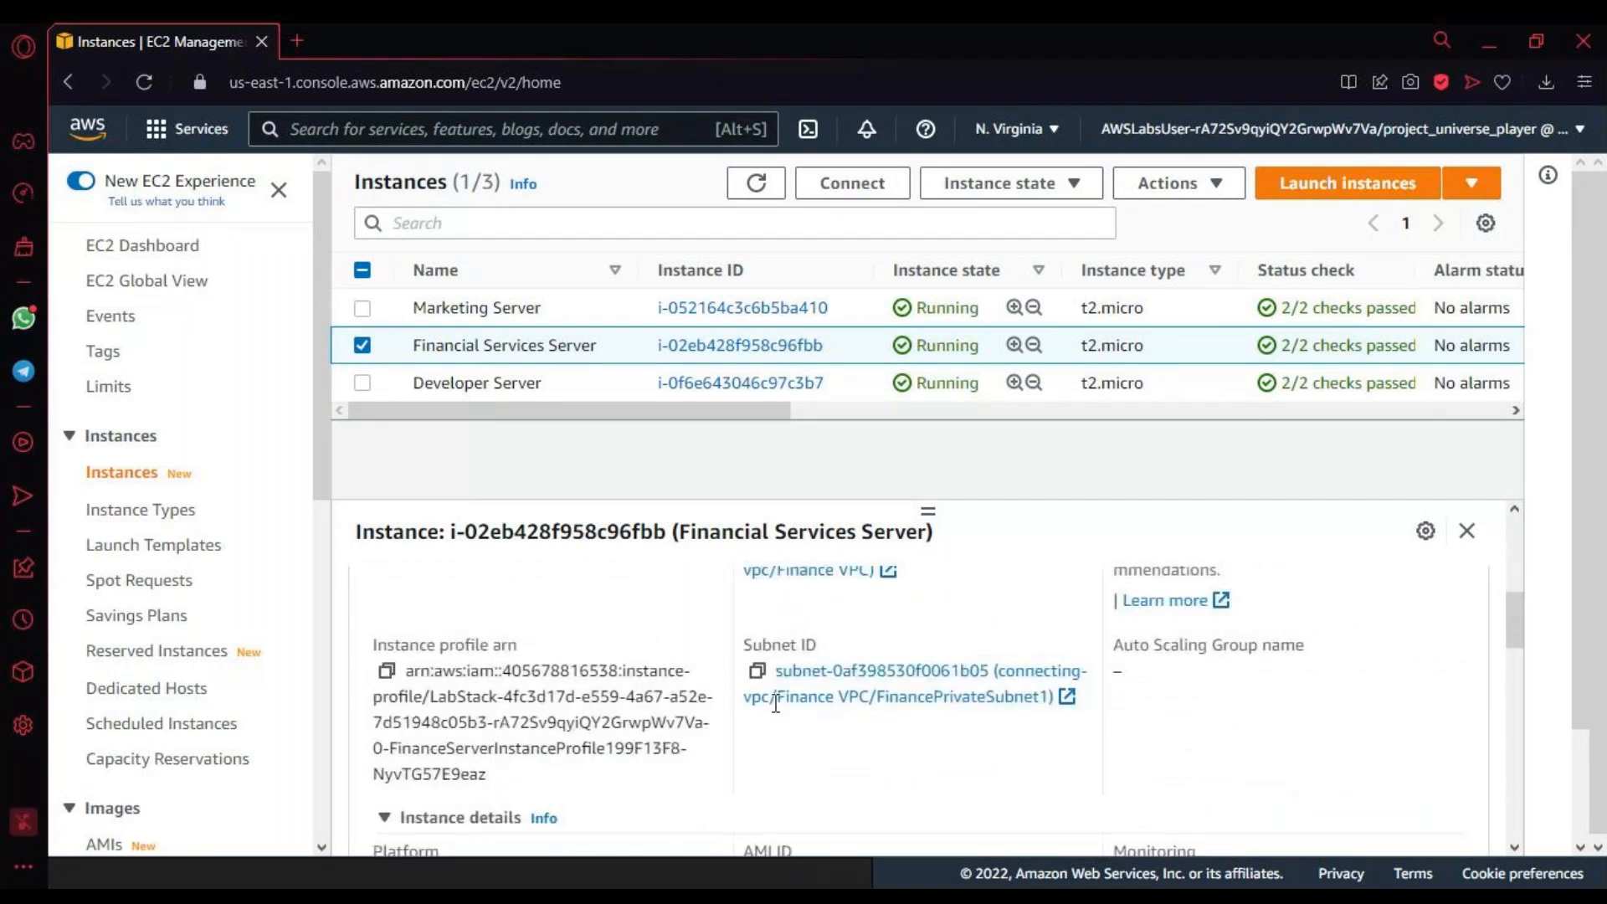
pyautogui.scroll(-2, 776, 703)
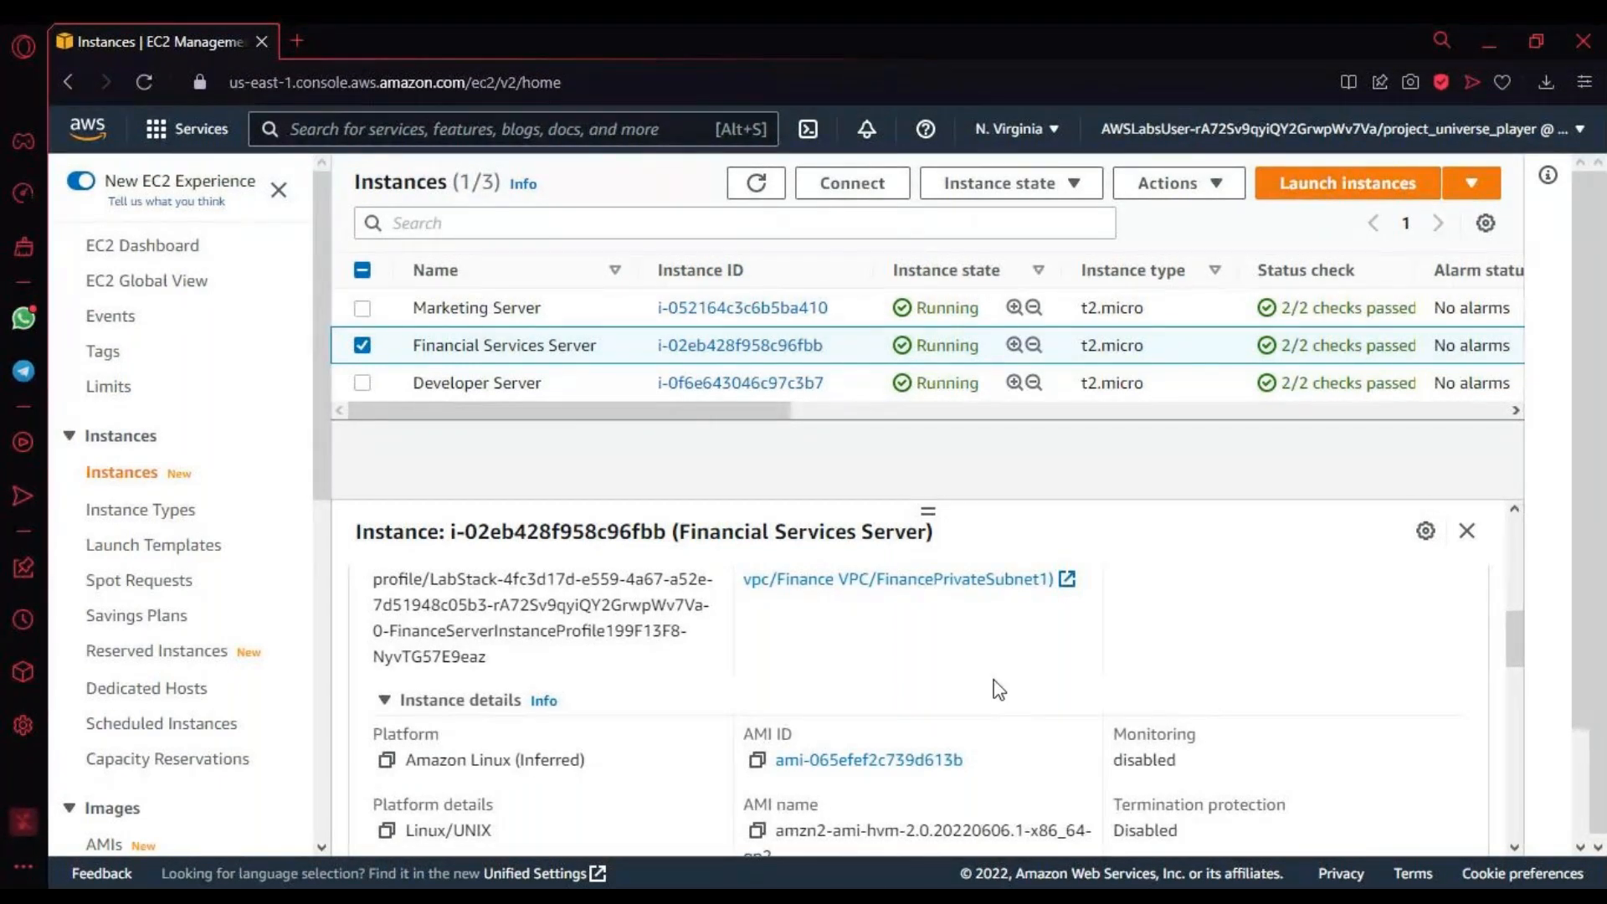
pyautogui.scroll(-2, 994, 683)
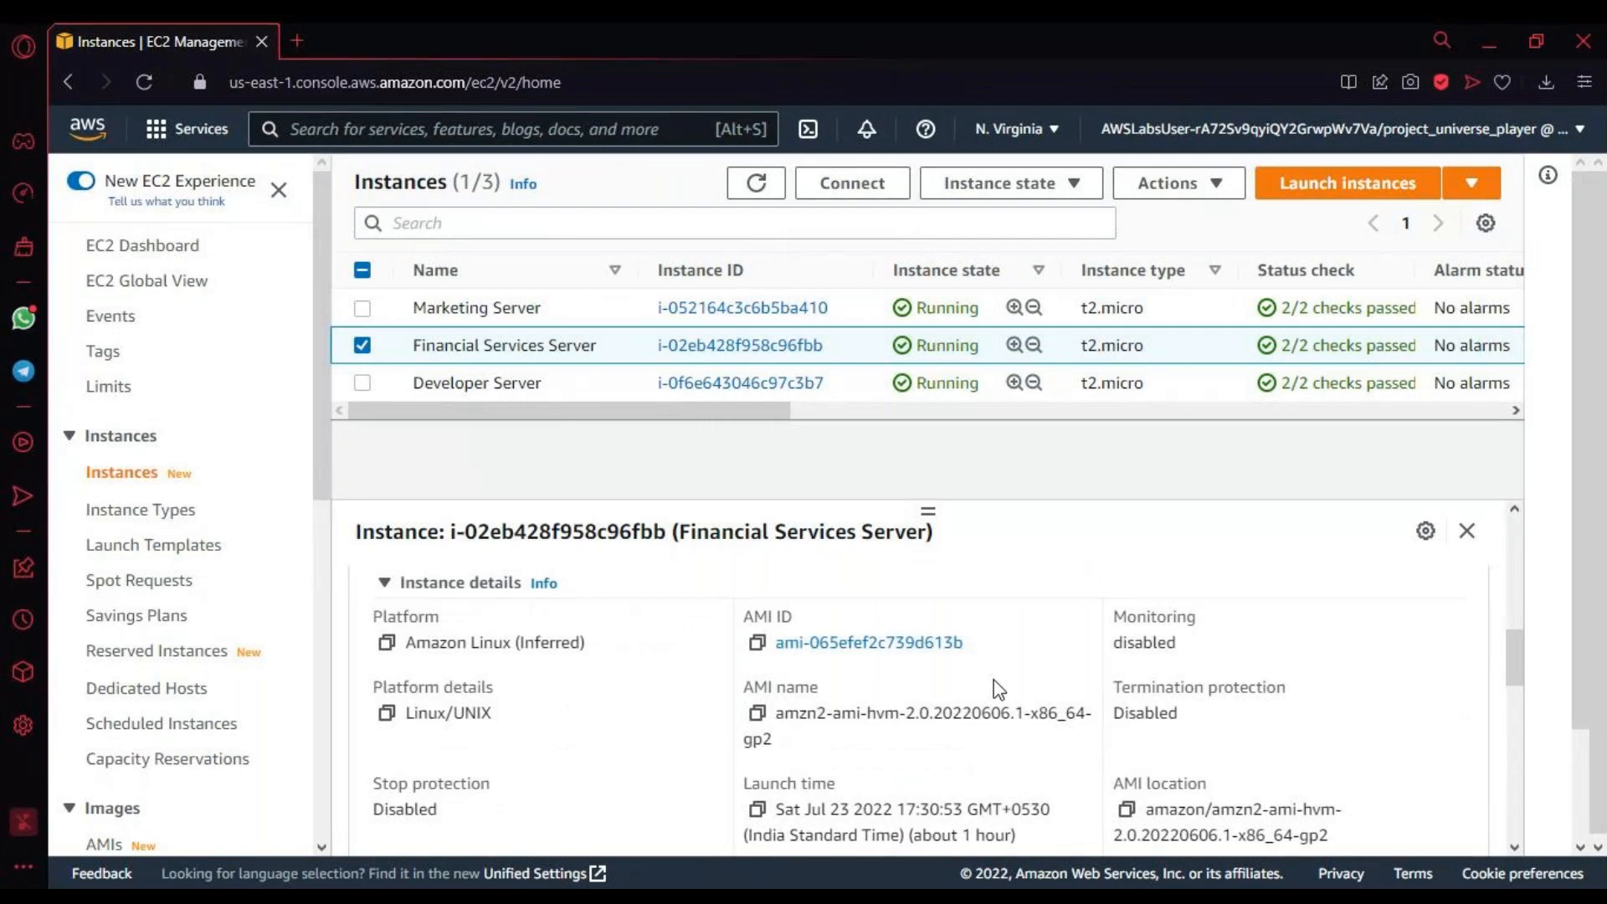
pyautogui.scroll(2, 998, 689)
pyautogui.scroll(2, 999, 689)
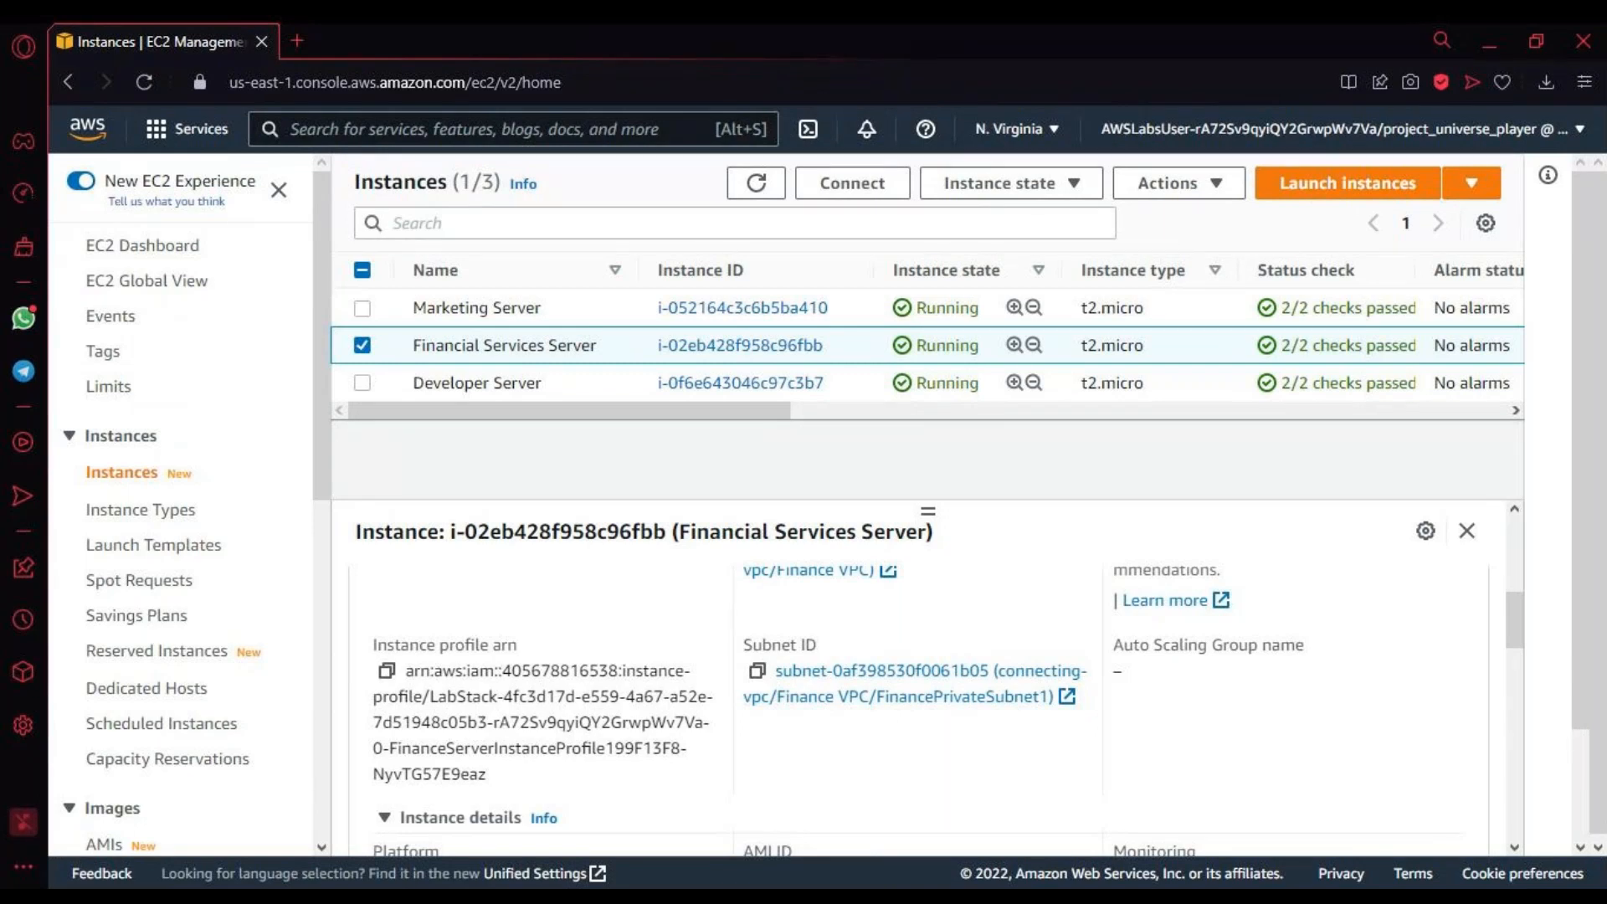
# Step: Switch the selection from the Financial Services Server to the Marketing Server to show its details
pyautogui.click(364, 347)
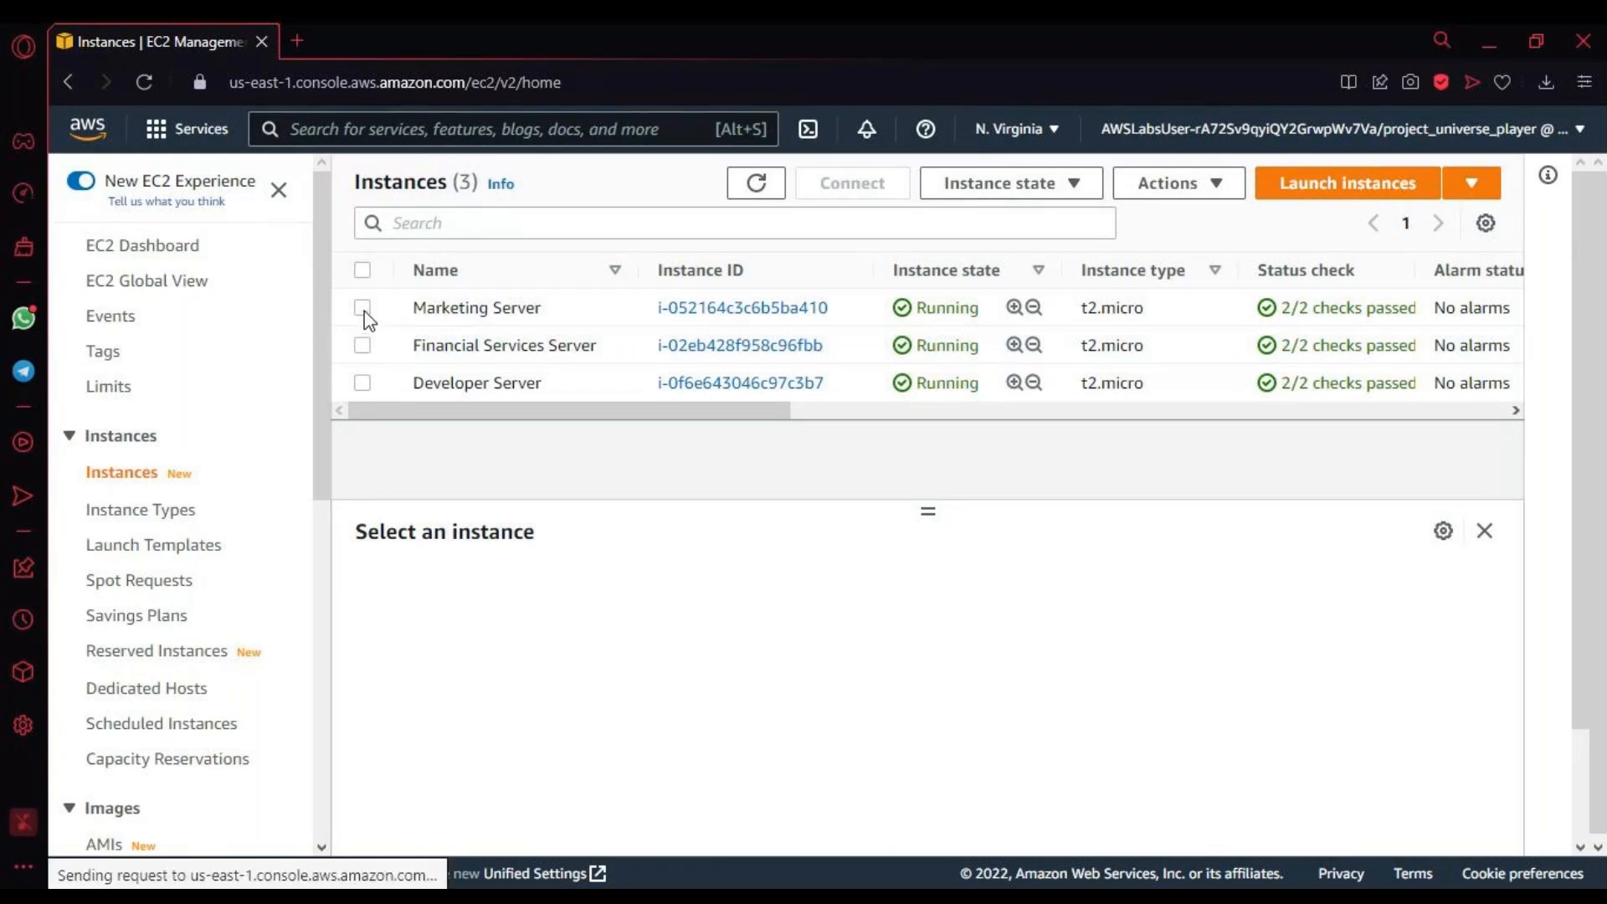
pyautogui.click(363, 308)
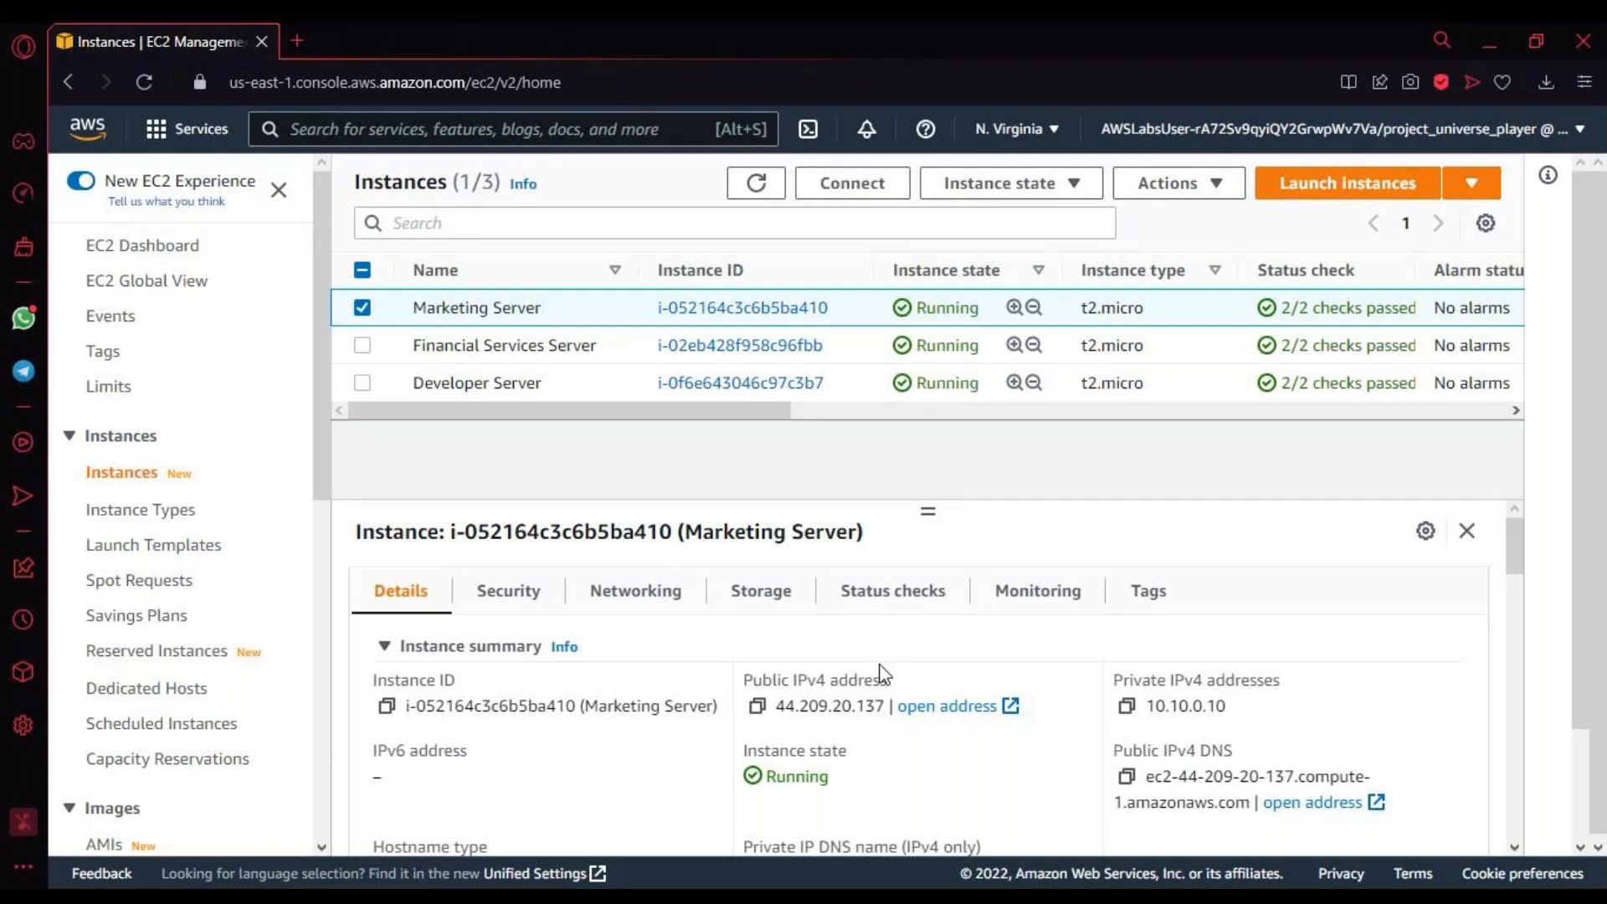
# Step: Look through the Marketing Server's VPC, subnet, platform and AMI details
pyautogui.scroll(-4, 954, 777)
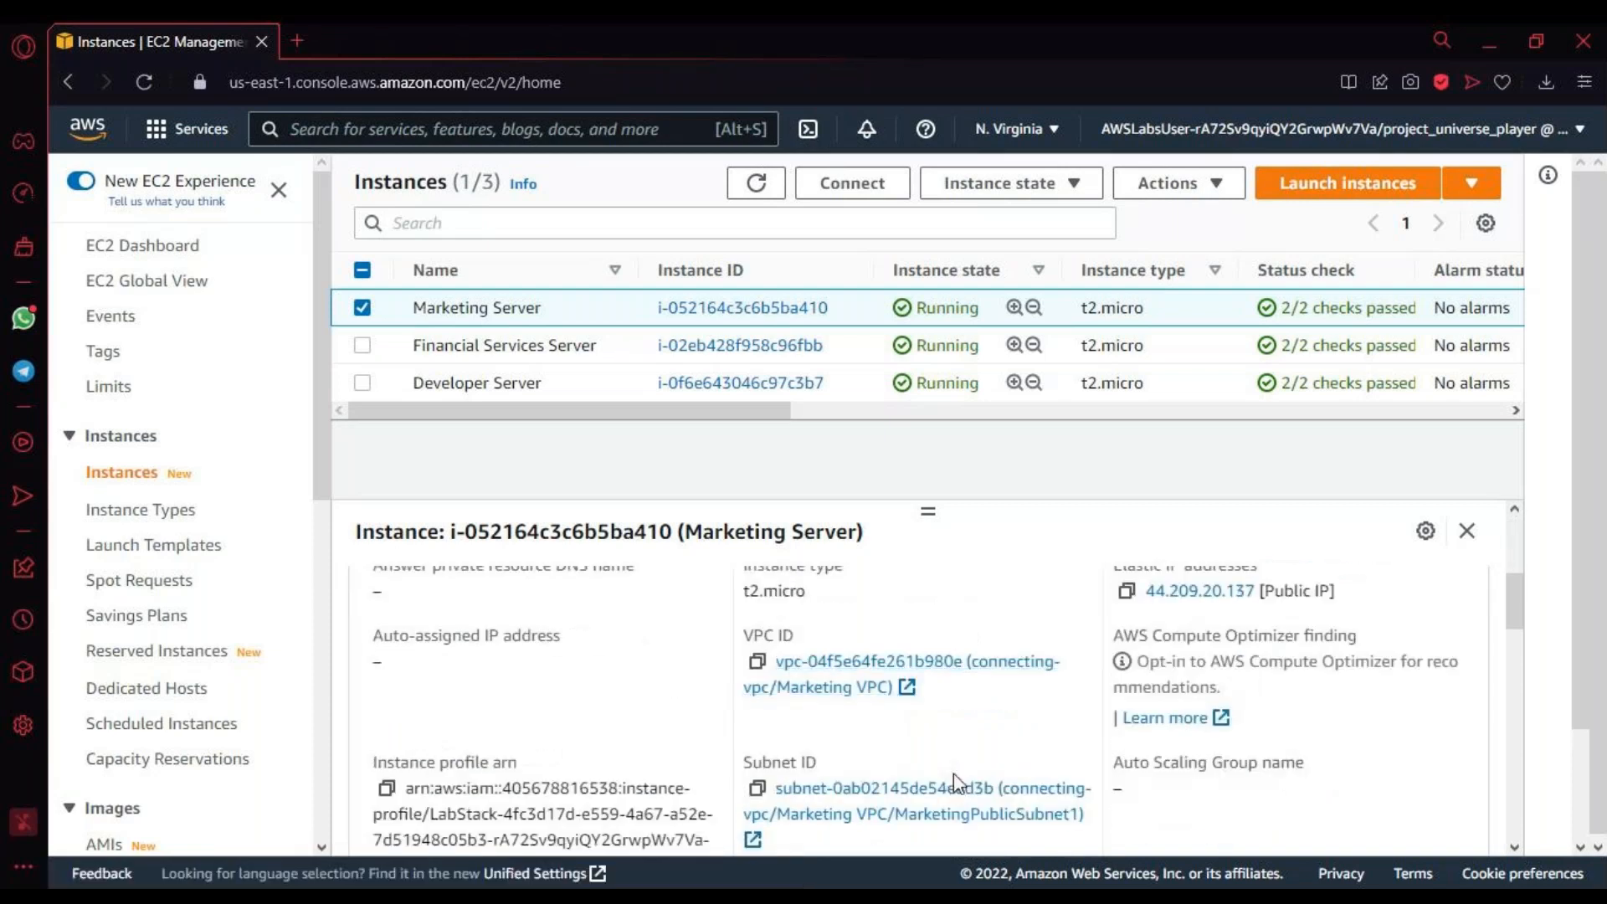
pyautogui.scroll(-1, 957, 782)
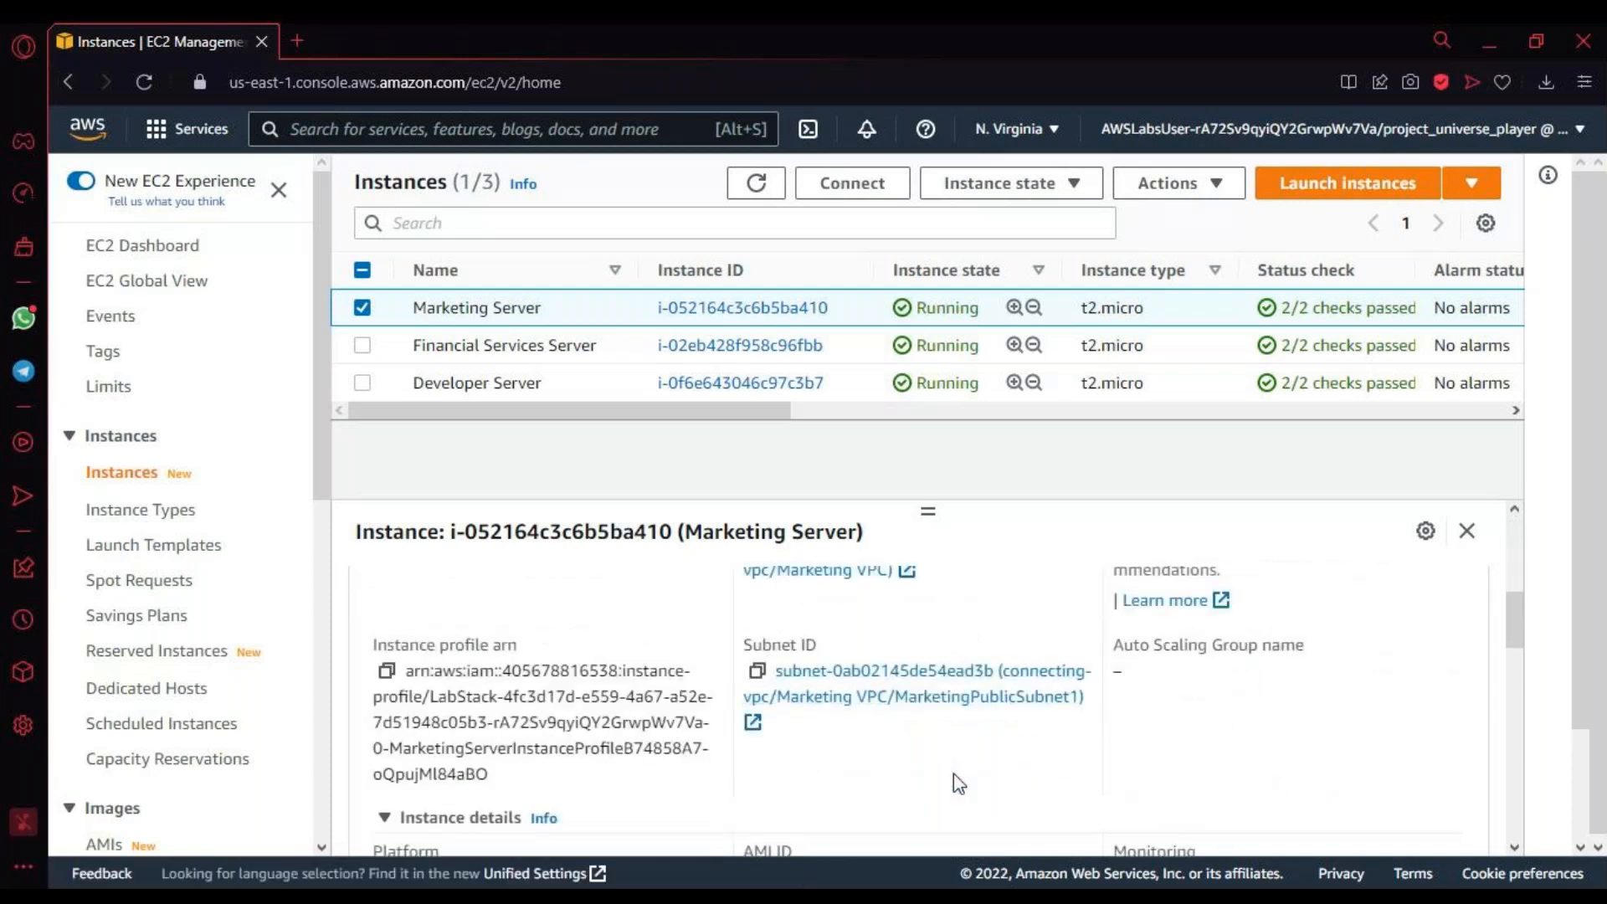
pyautogui.scroll(-2, 953, 775)
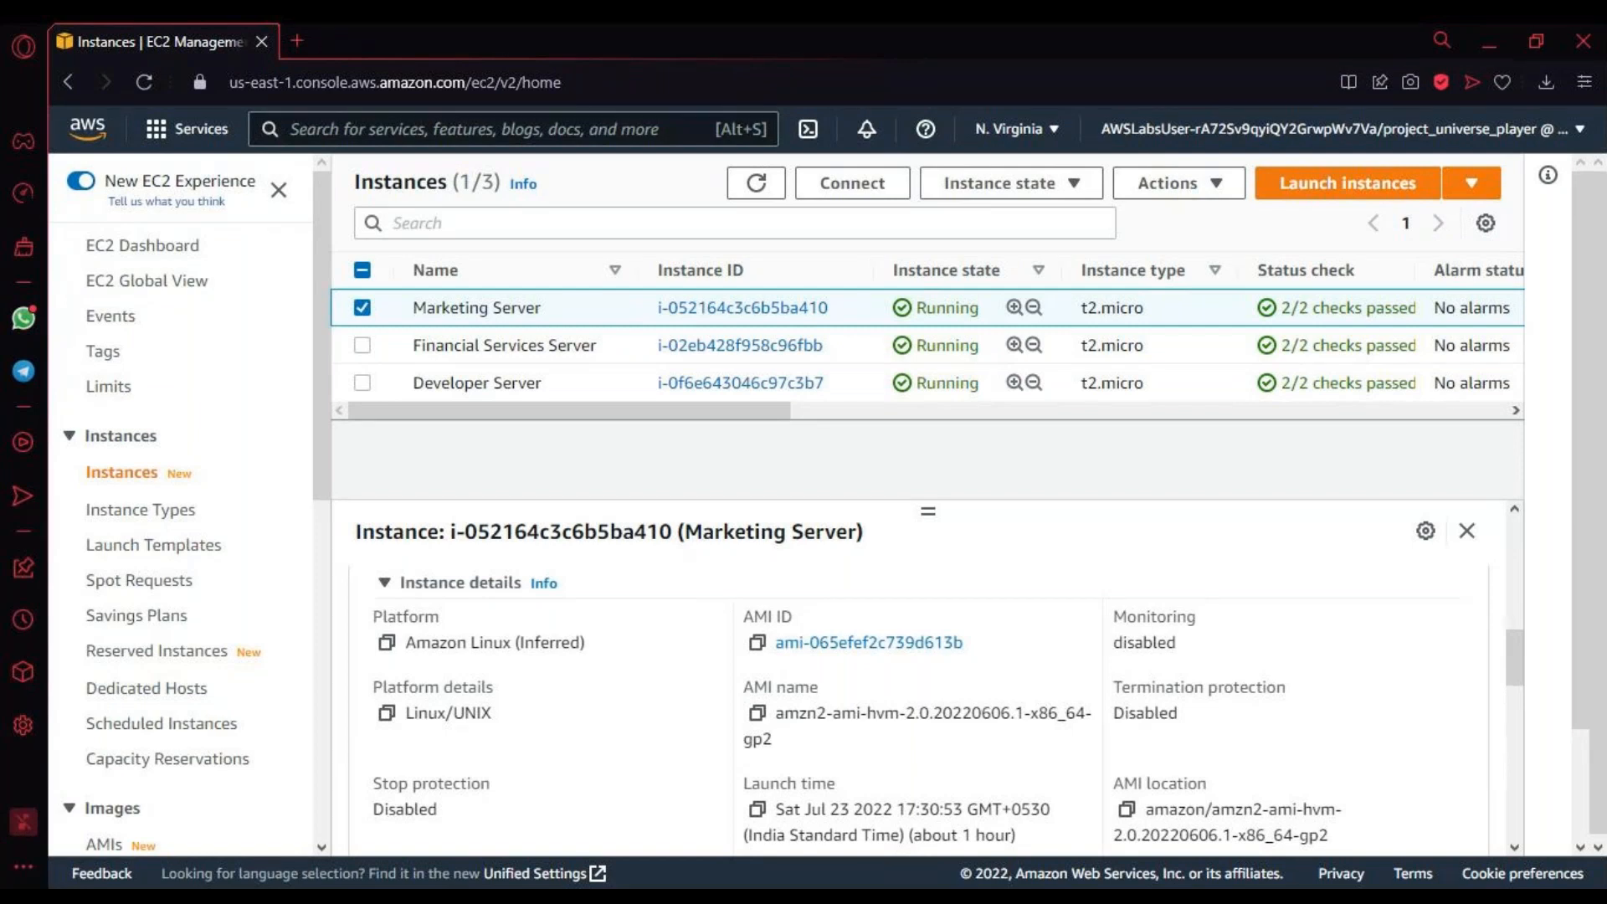
# Step: Connect to the Marketing Server through EC2 Instance Connect as ec2-user, and return to the page of connection options
pyautogui.click(847, 191)
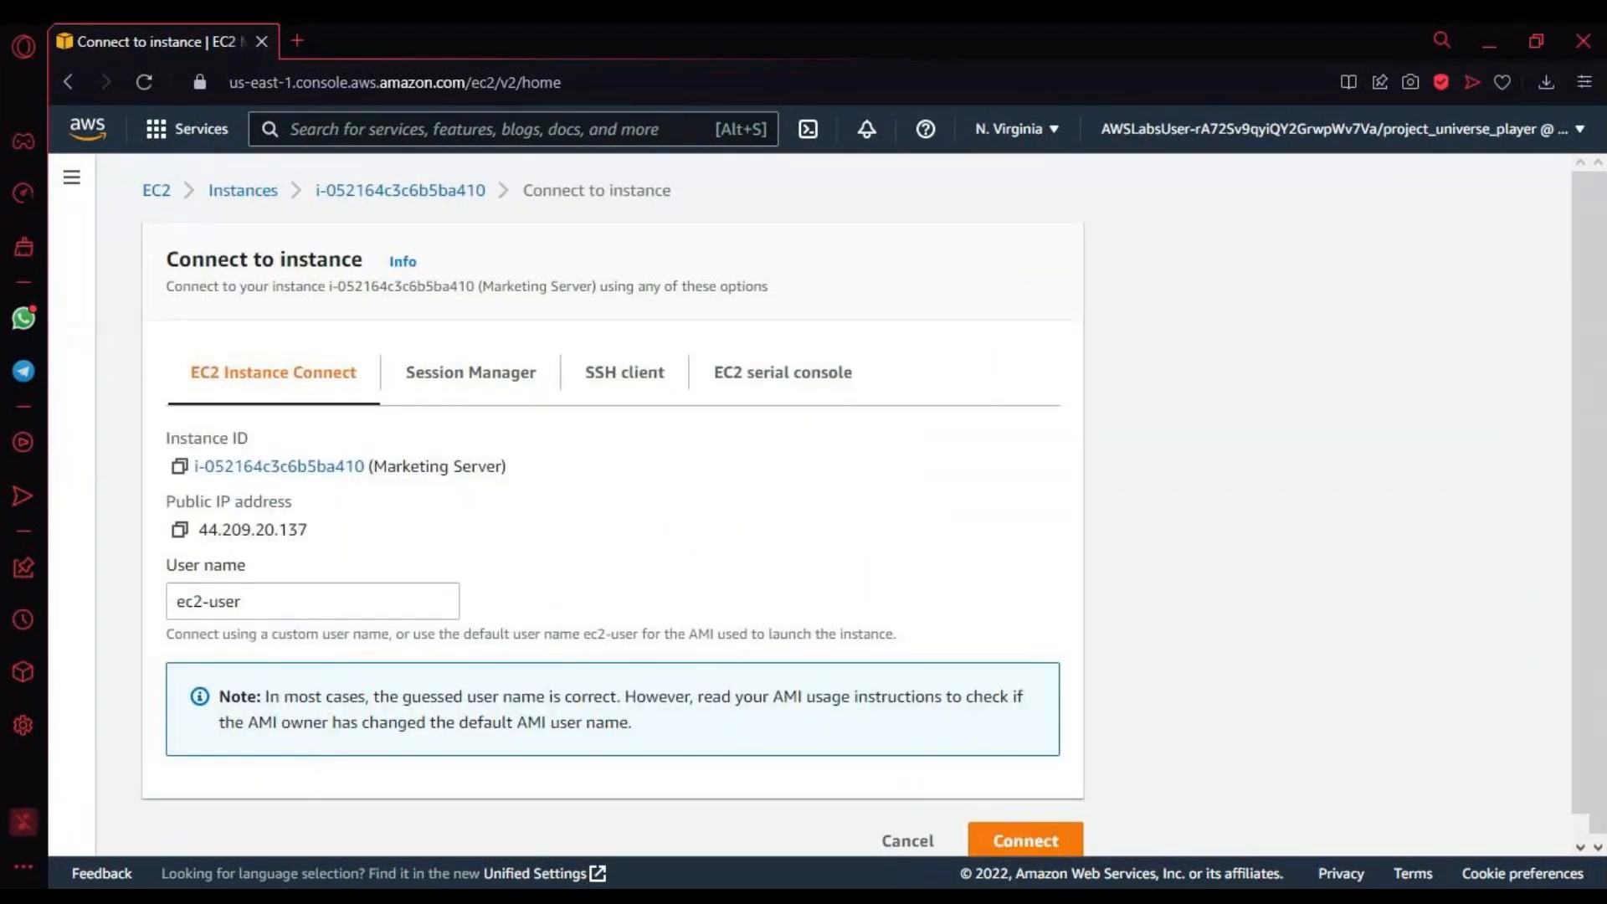
pyautogui.click(1035, 844)
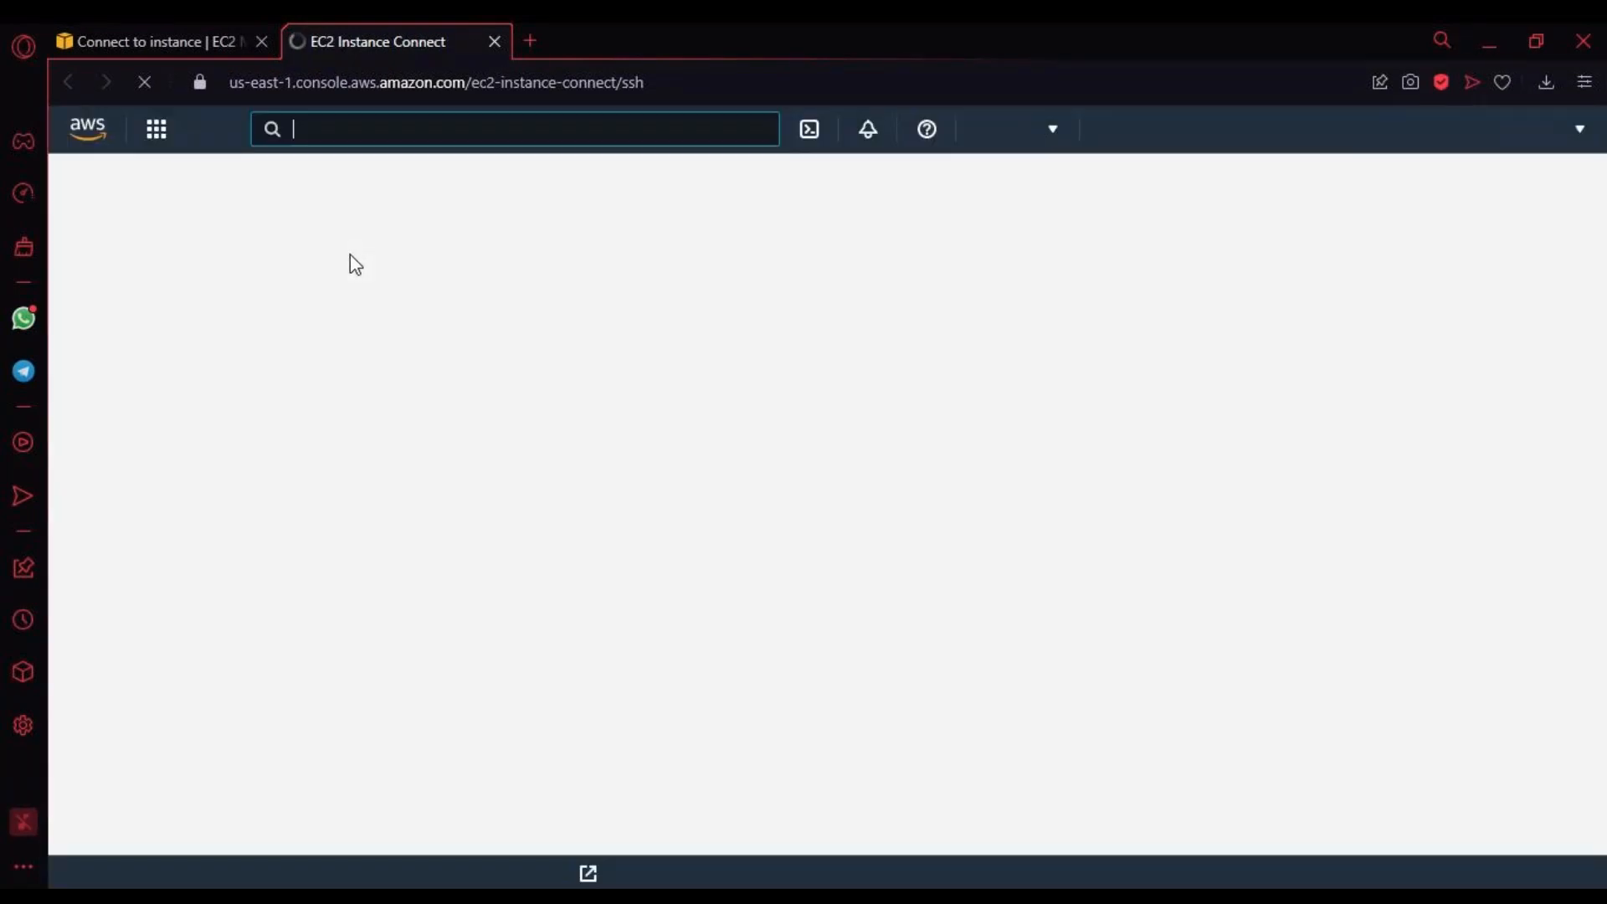
pyautogui.click(154, 39)
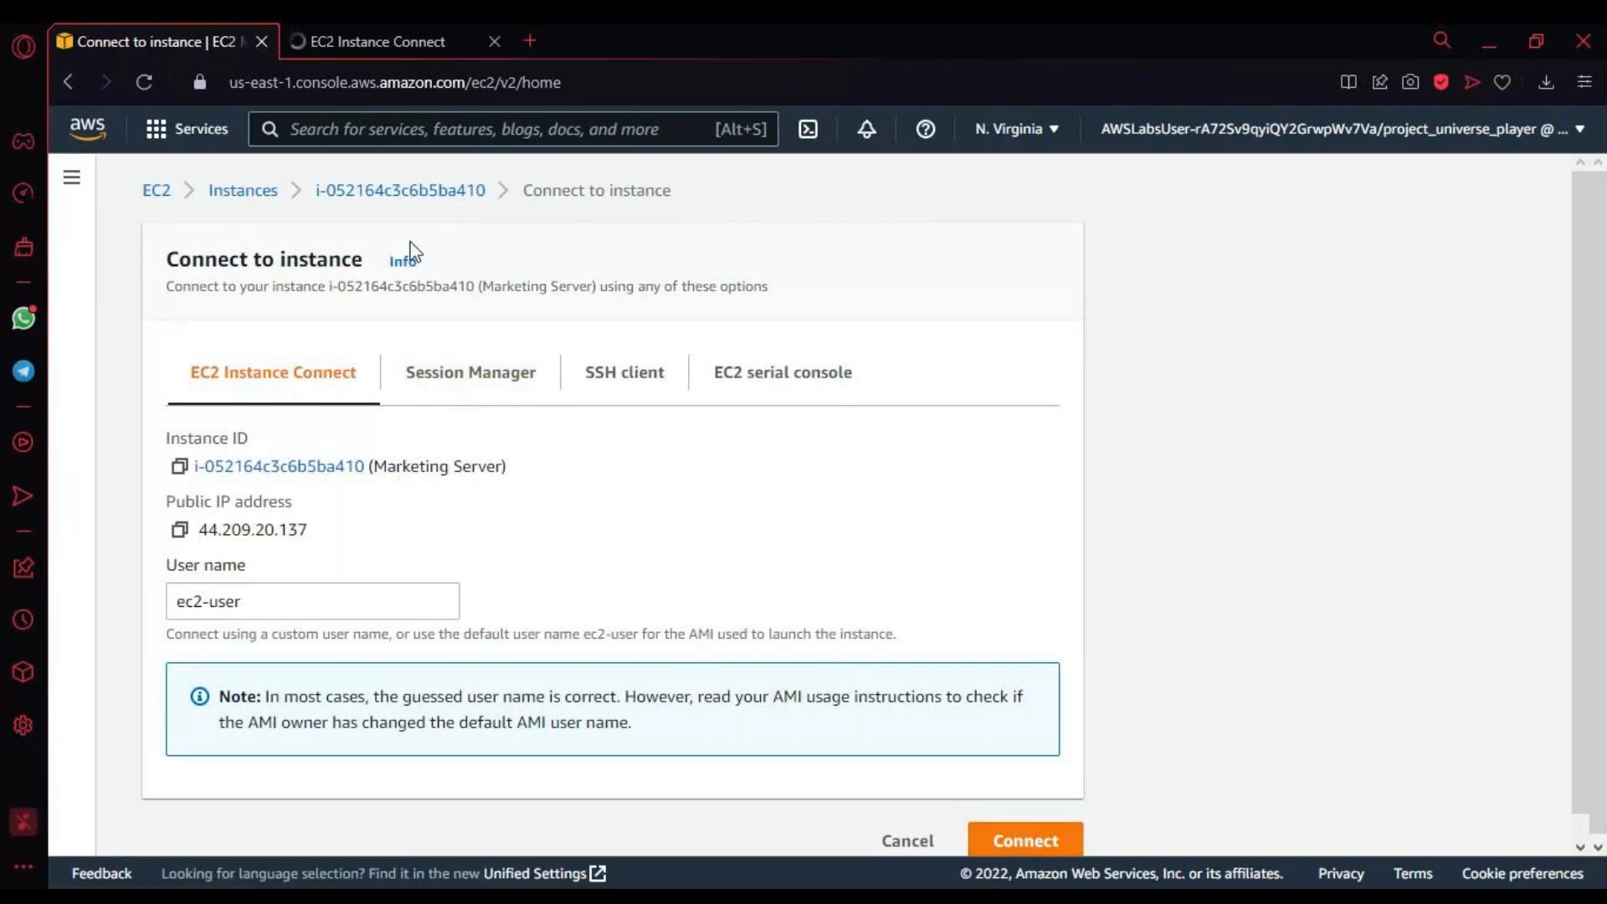
pyautogui.click(363, 43)
pyautogui.click(201, 54)
# Step: Read the Session Manager usage notes and the SSH client instructions for connecting to the Marketing Server by its public DNS
pyautogui.click(524, 398)
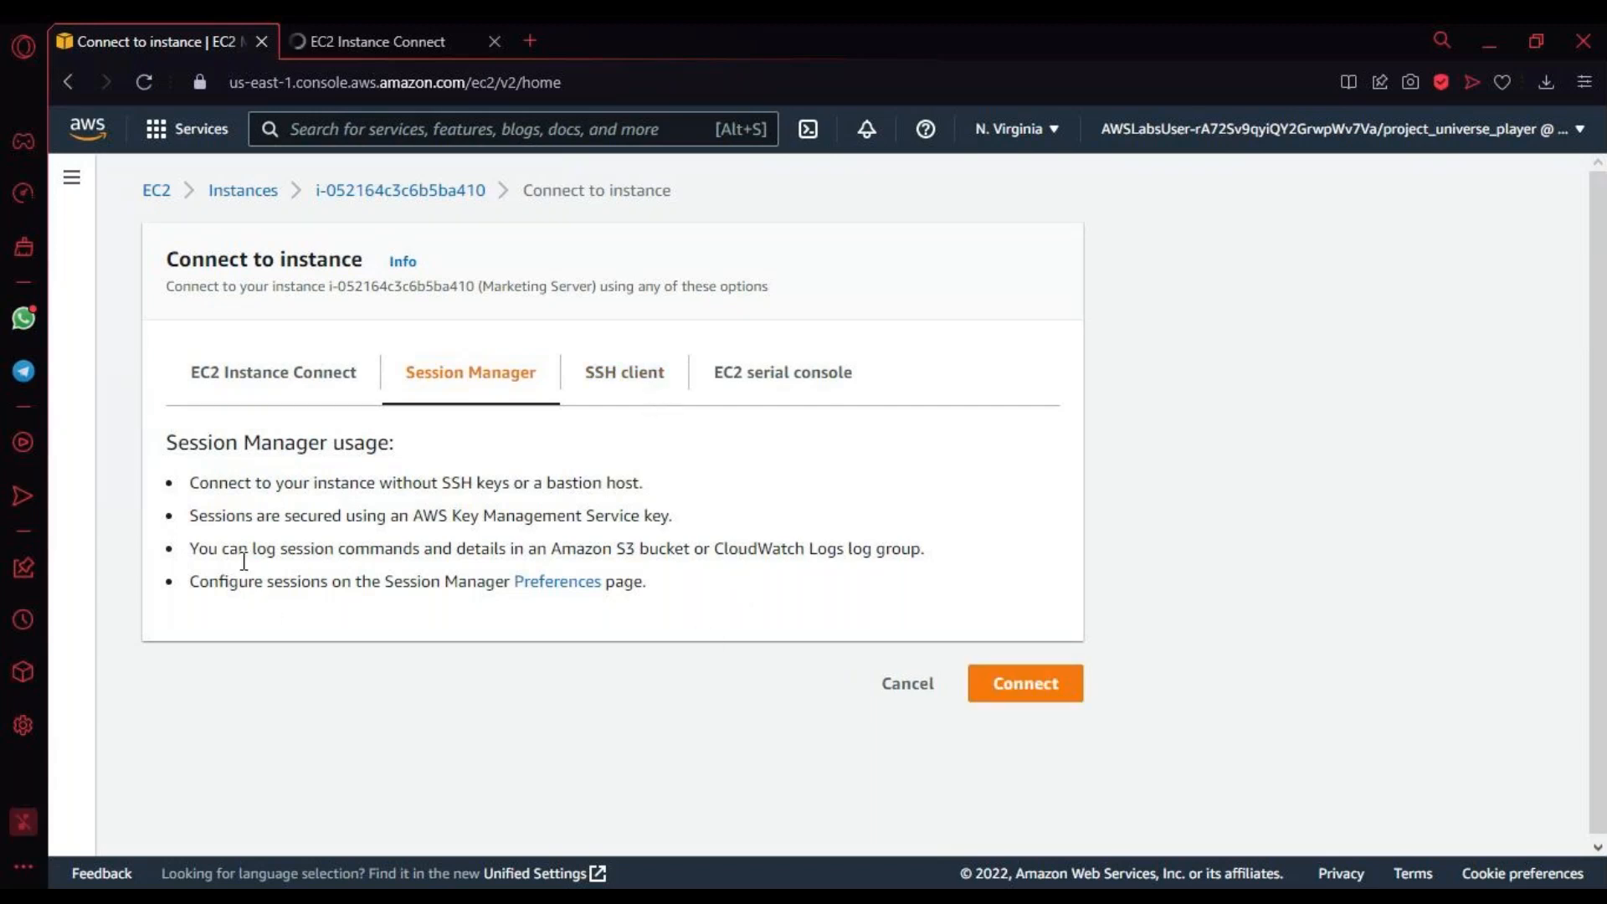
pyautogui.moveTo(214, 515); pyautogui.dragTo(748, 550)
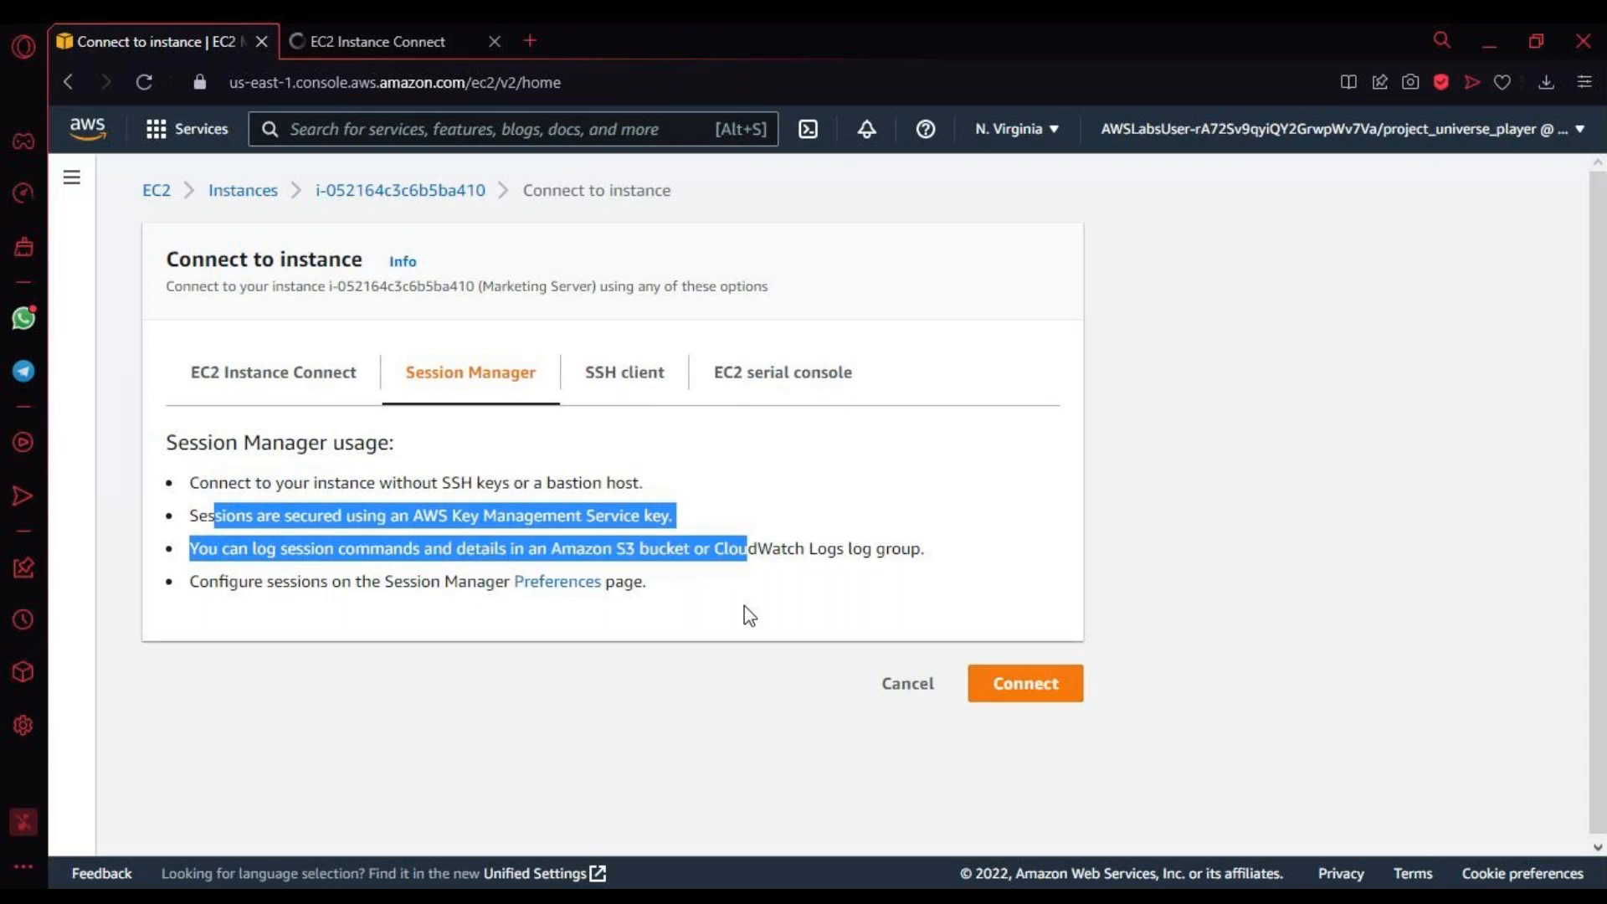
pyautogui.moveTo(748, 616); pyautogui.dragTo(681, 611)
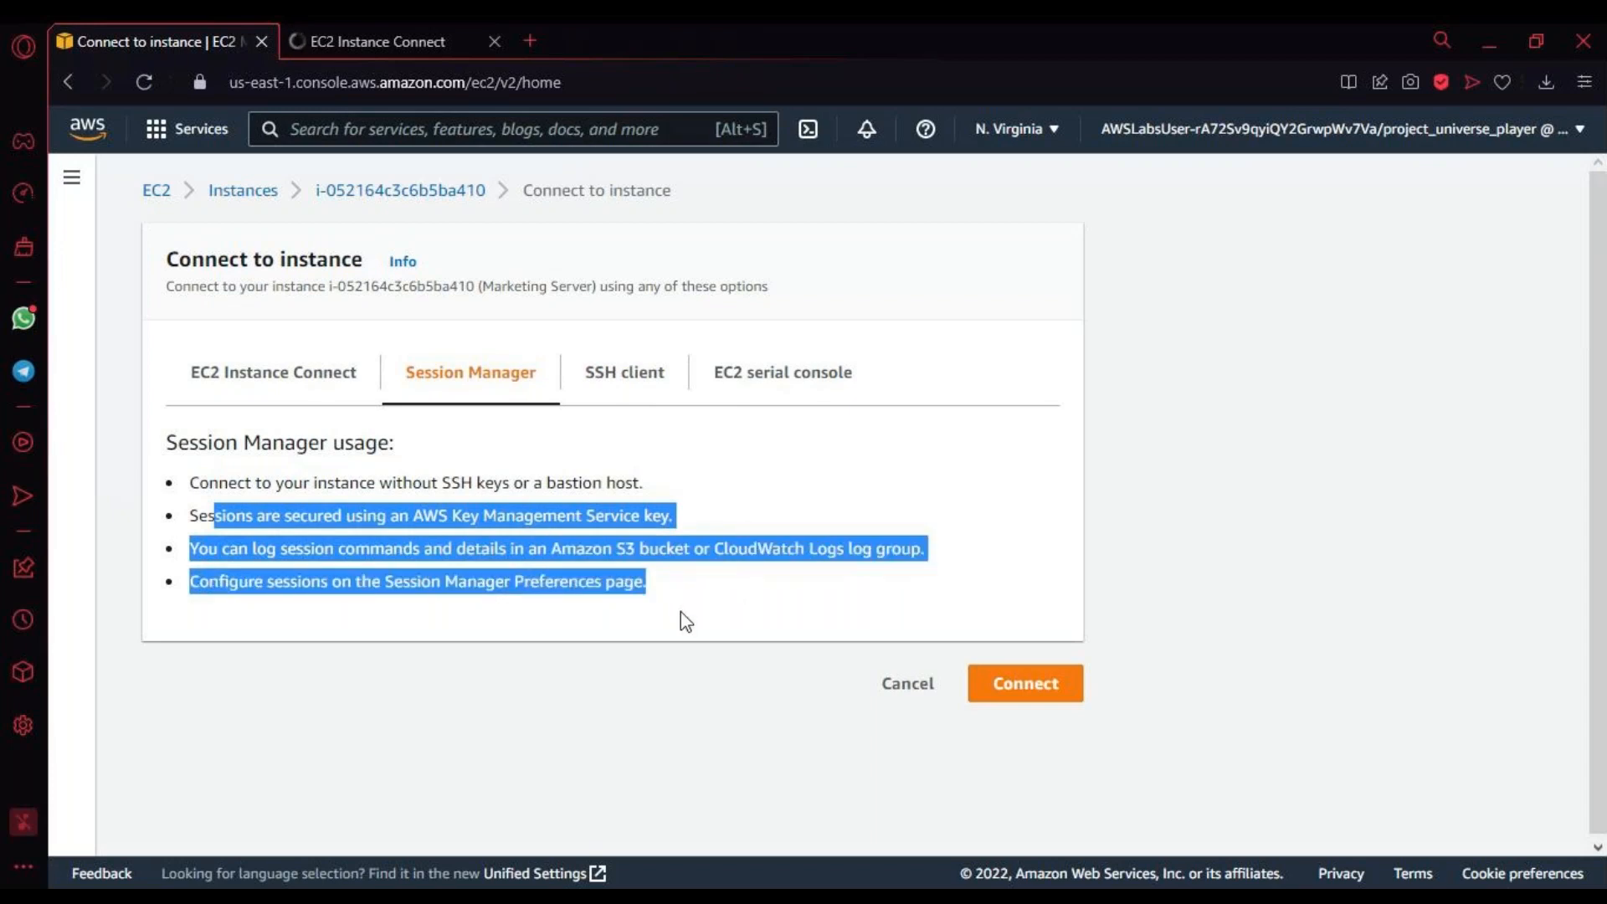
pyautogui.click(681, 416)
pyautogui.scroll(-4, 241, 563)
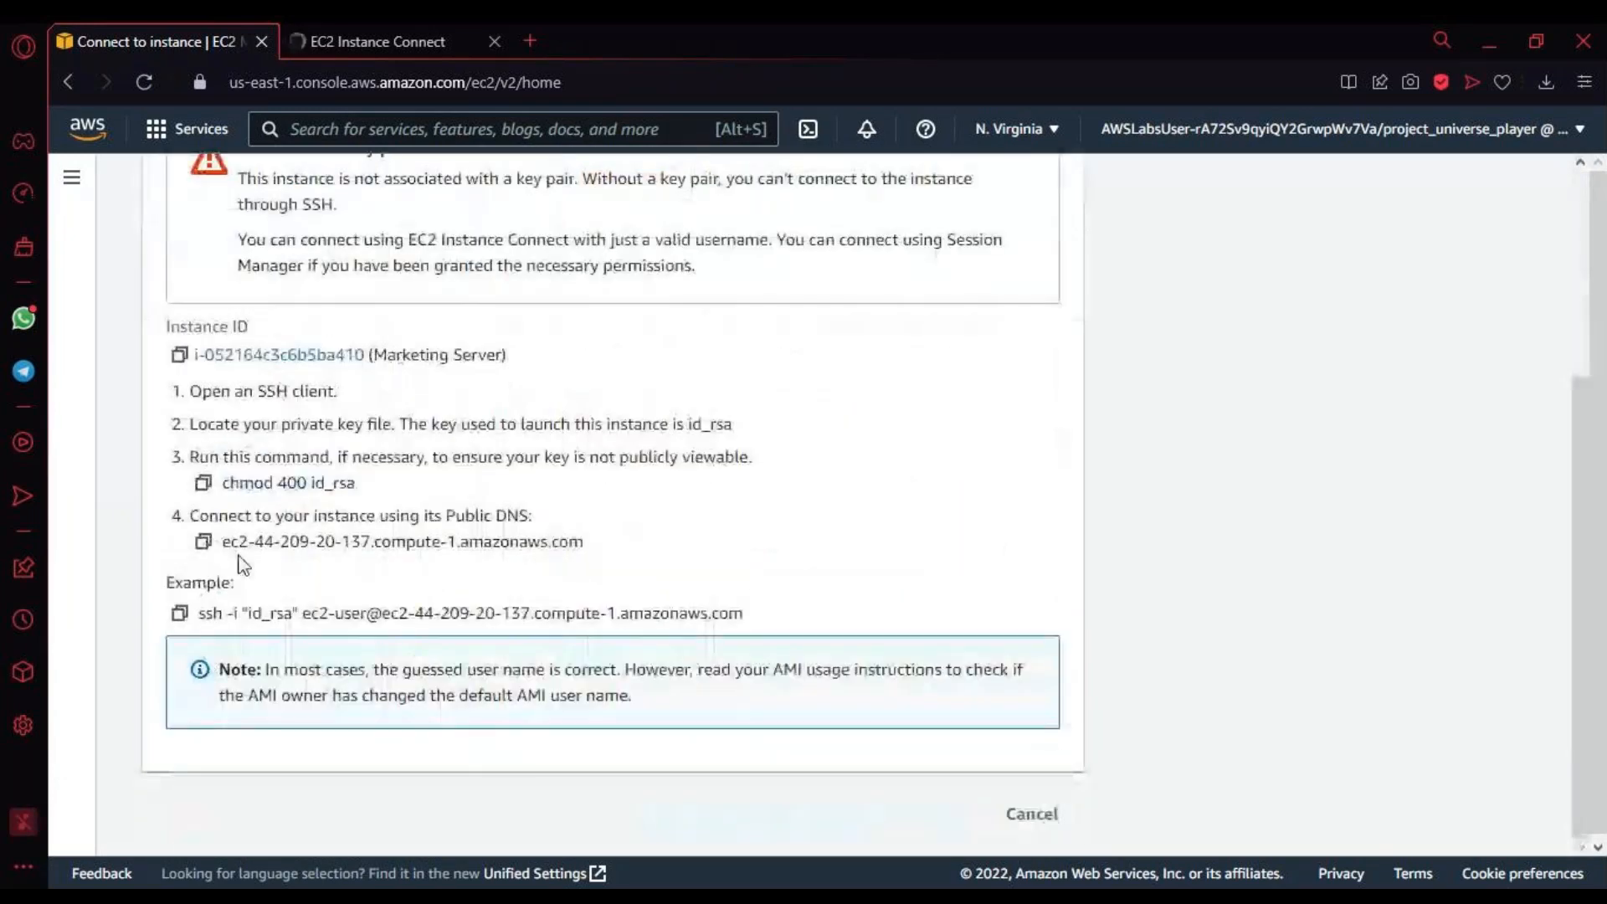
pyautogui.moveTo(198, 515); pyautogui.dragTo(550, 616)
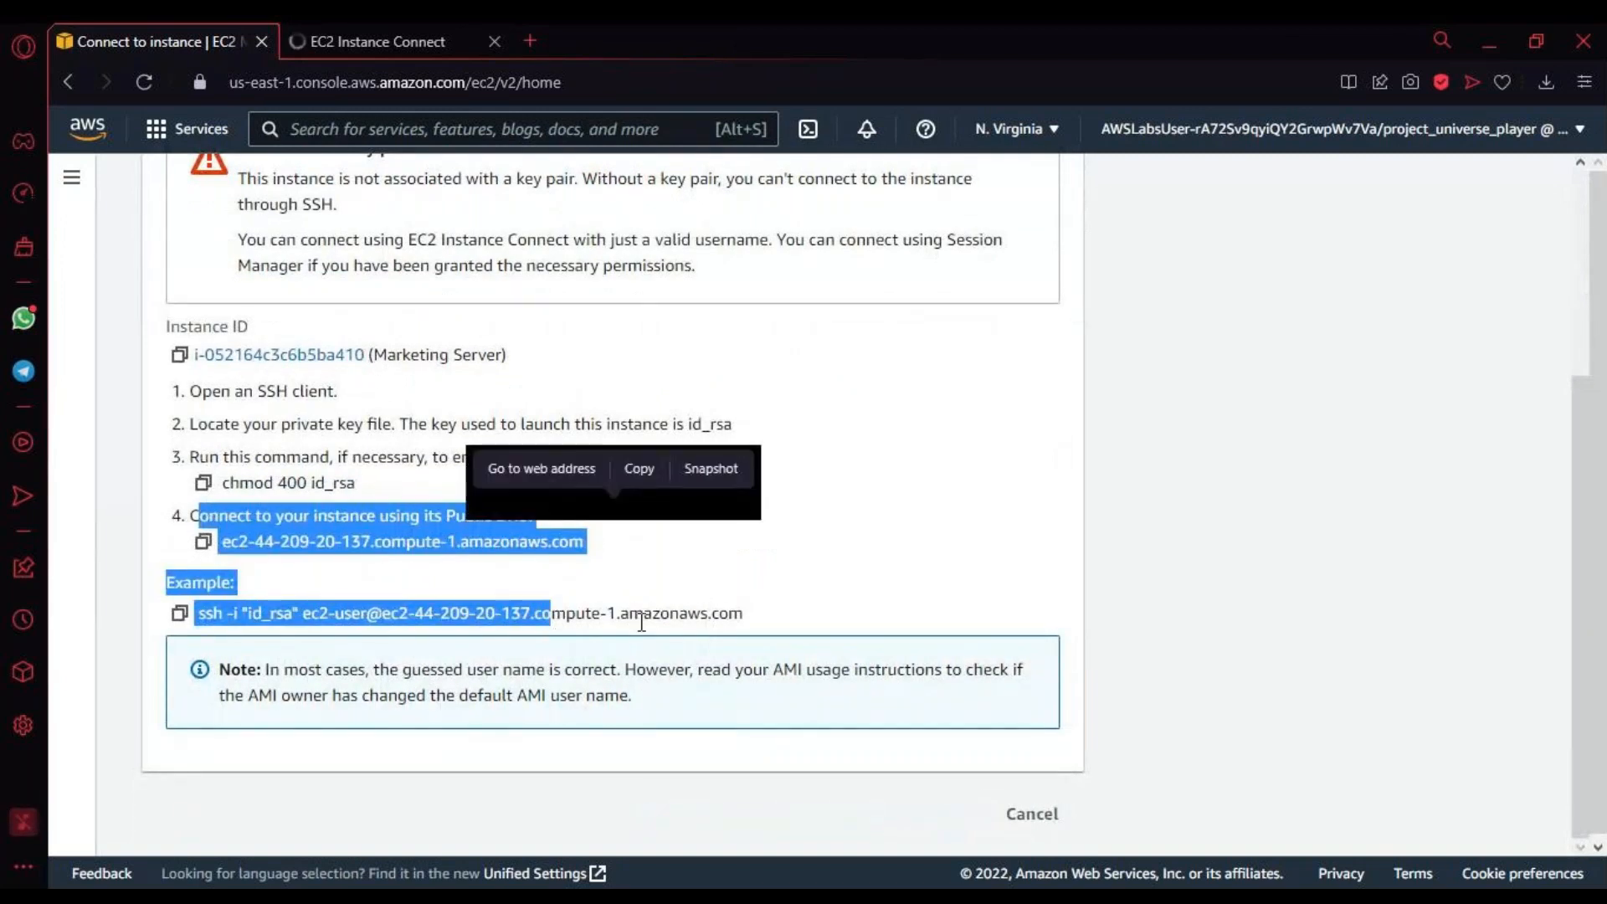
pyautogui.moveTo(179, 457); pyautogui.dragTo(670, 615)
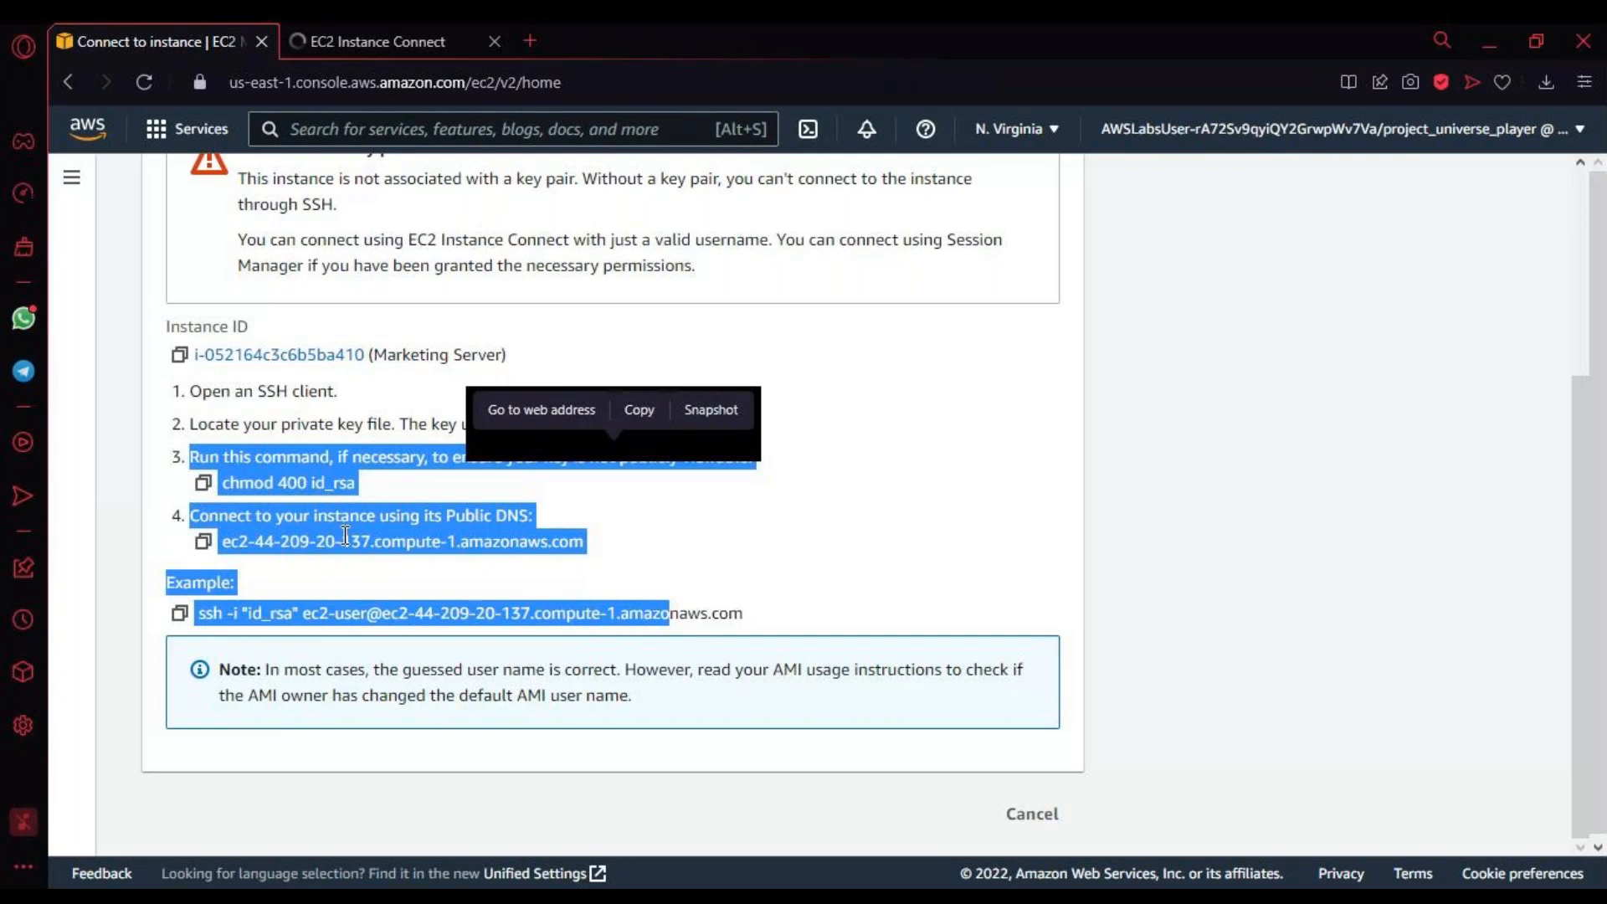
pyautogui.doubleClick(355, 544)
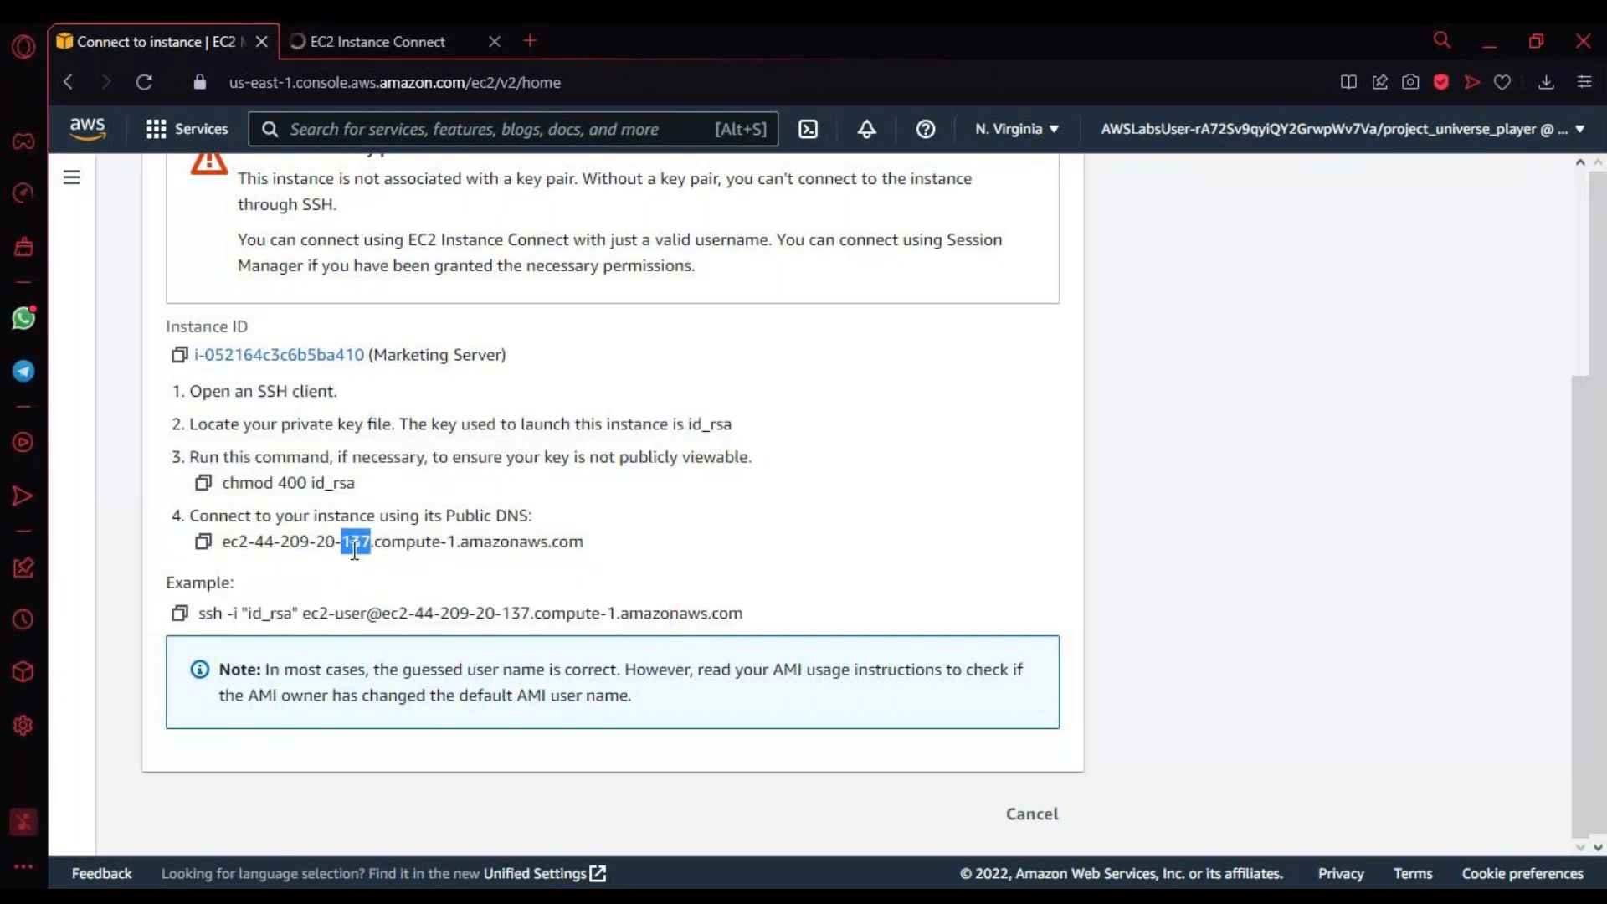
pyautogui.click(355, 544)
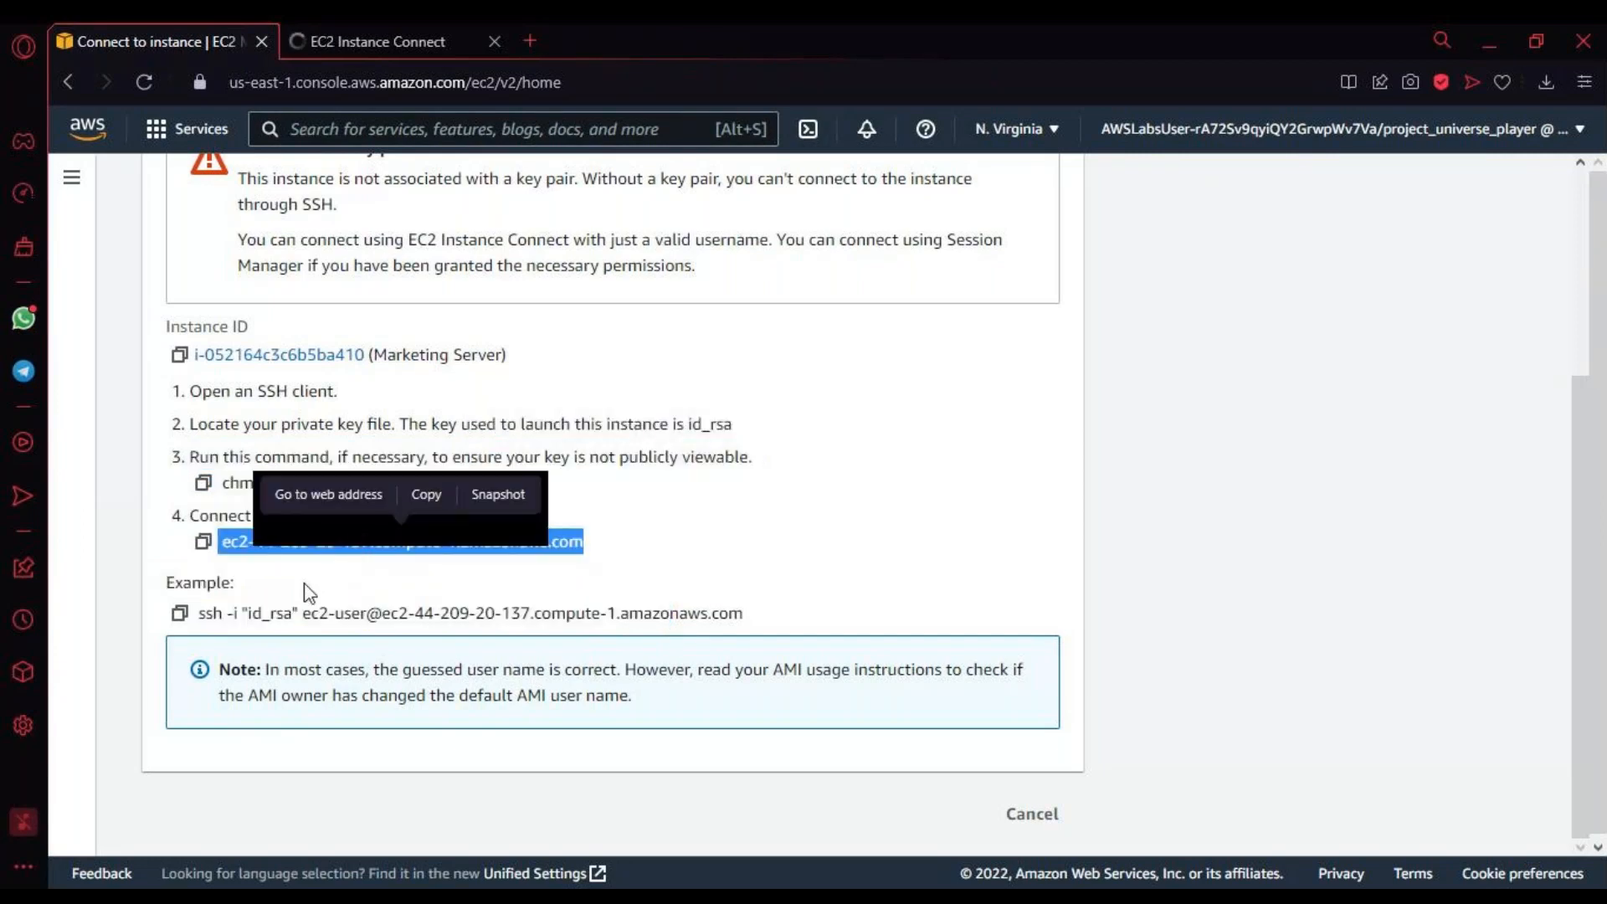
# Step: Examine the parts of the example SSH command: the id_rsa key file, the ec2-user name and the public DNS address
pyautogui.moveTo(199, 615)
pyautogui.mouseDown()
pyautogui.moveTo(260, 617)
pyautogui.moveTo(228, 618)
pyautogui.mouseUp()
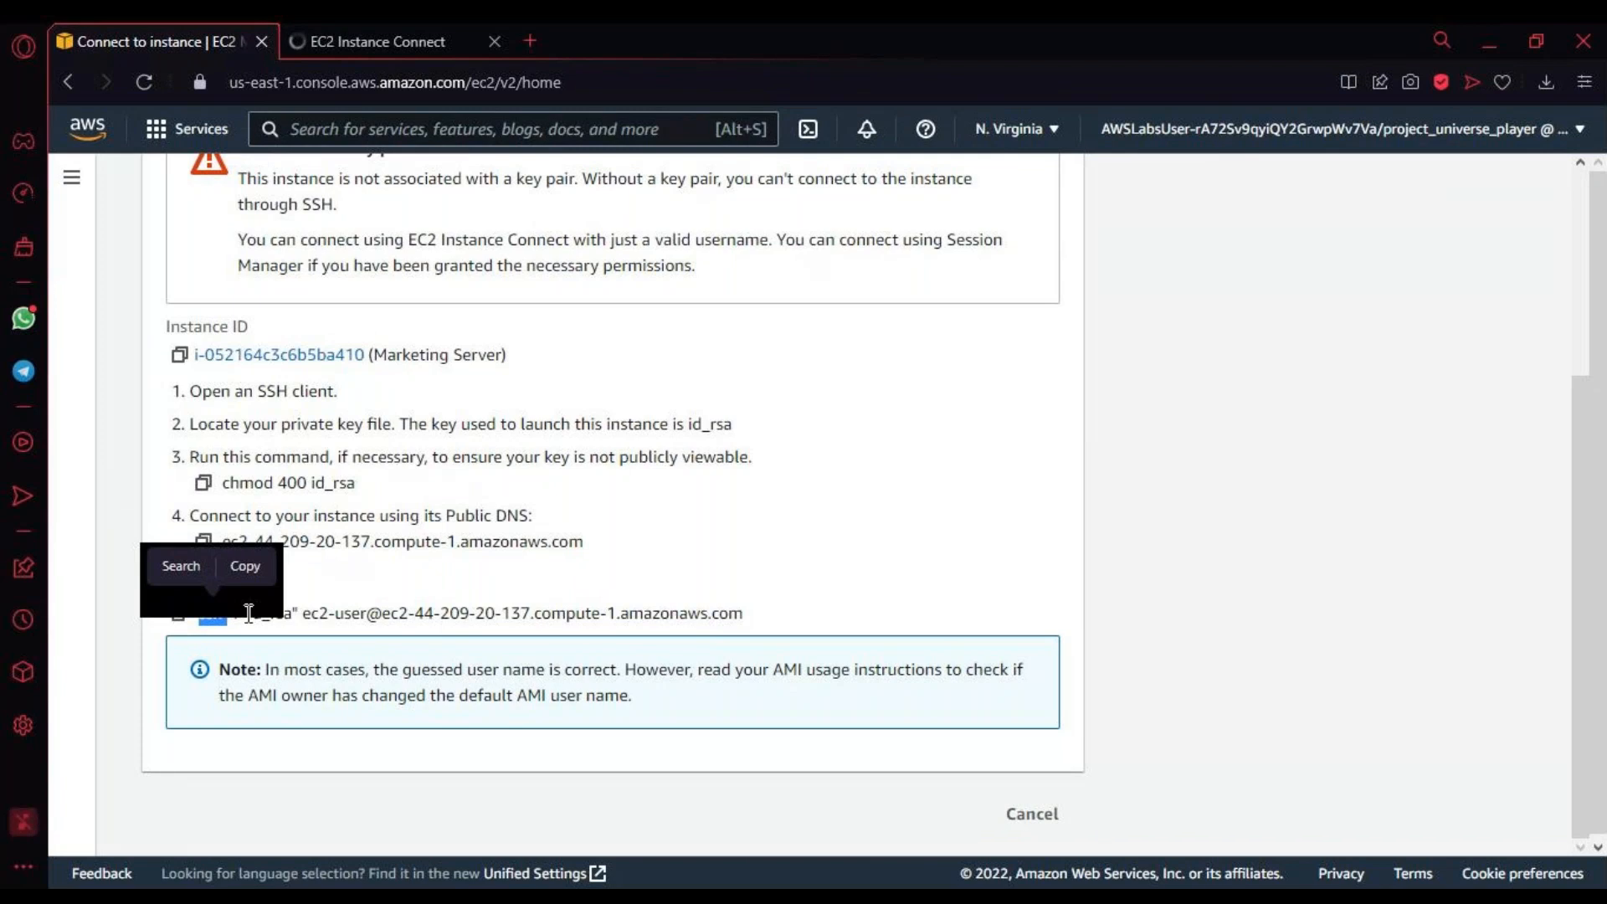
pyautogui.moveTo(249, 614); pyautogui.dragTo(295, 612)
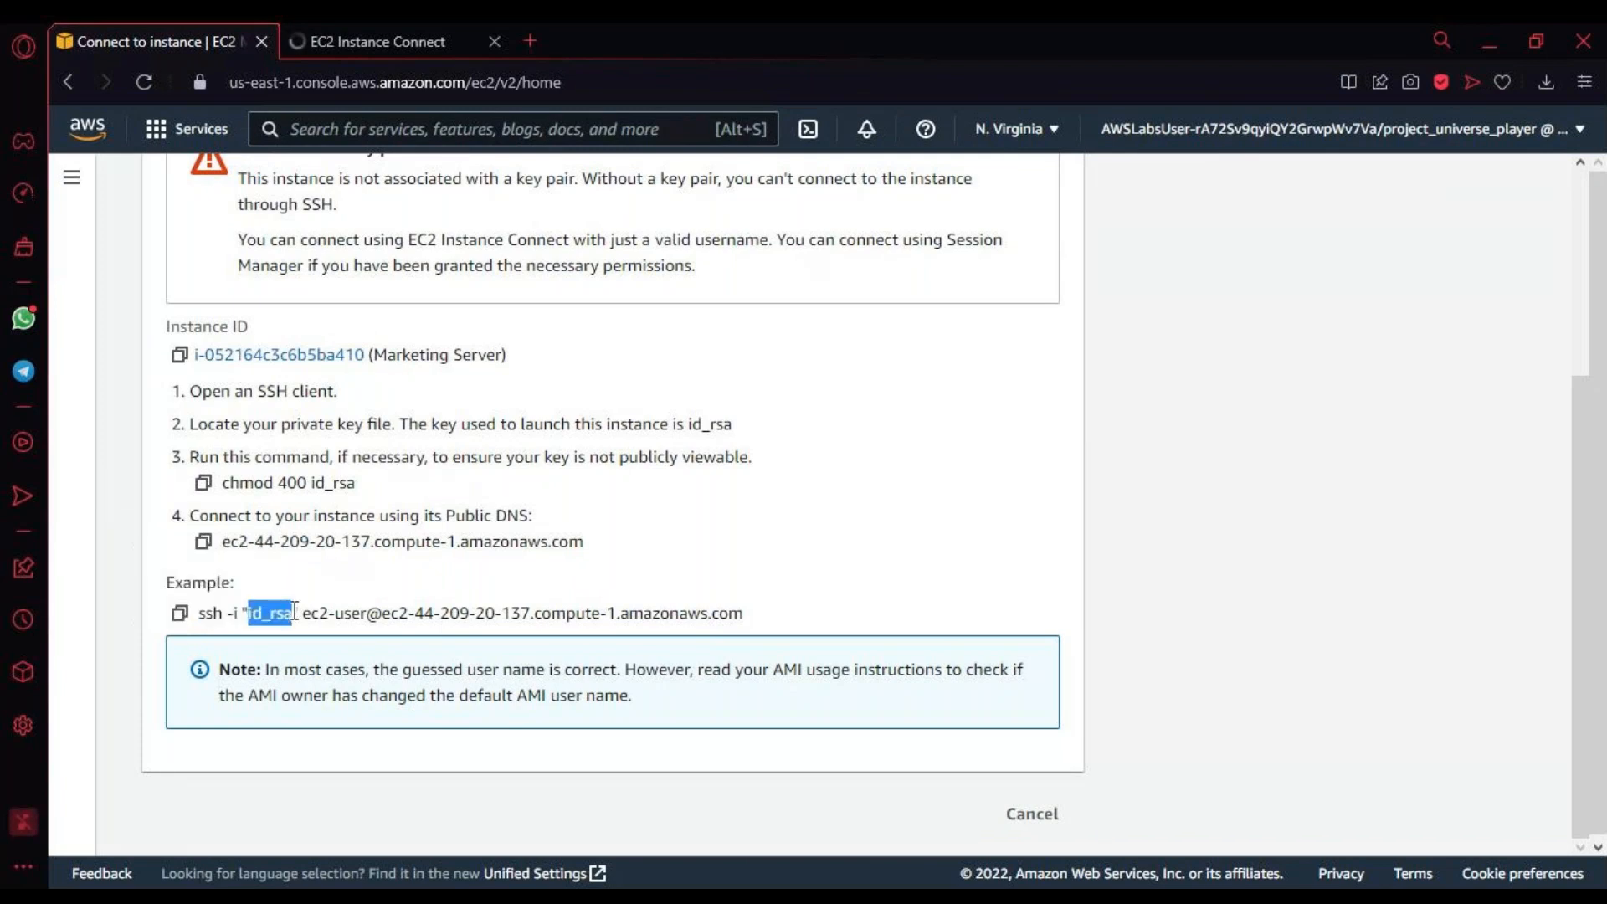
pyautogui.moveTo(311, 614); pyautogui.dragTo(777, 613)
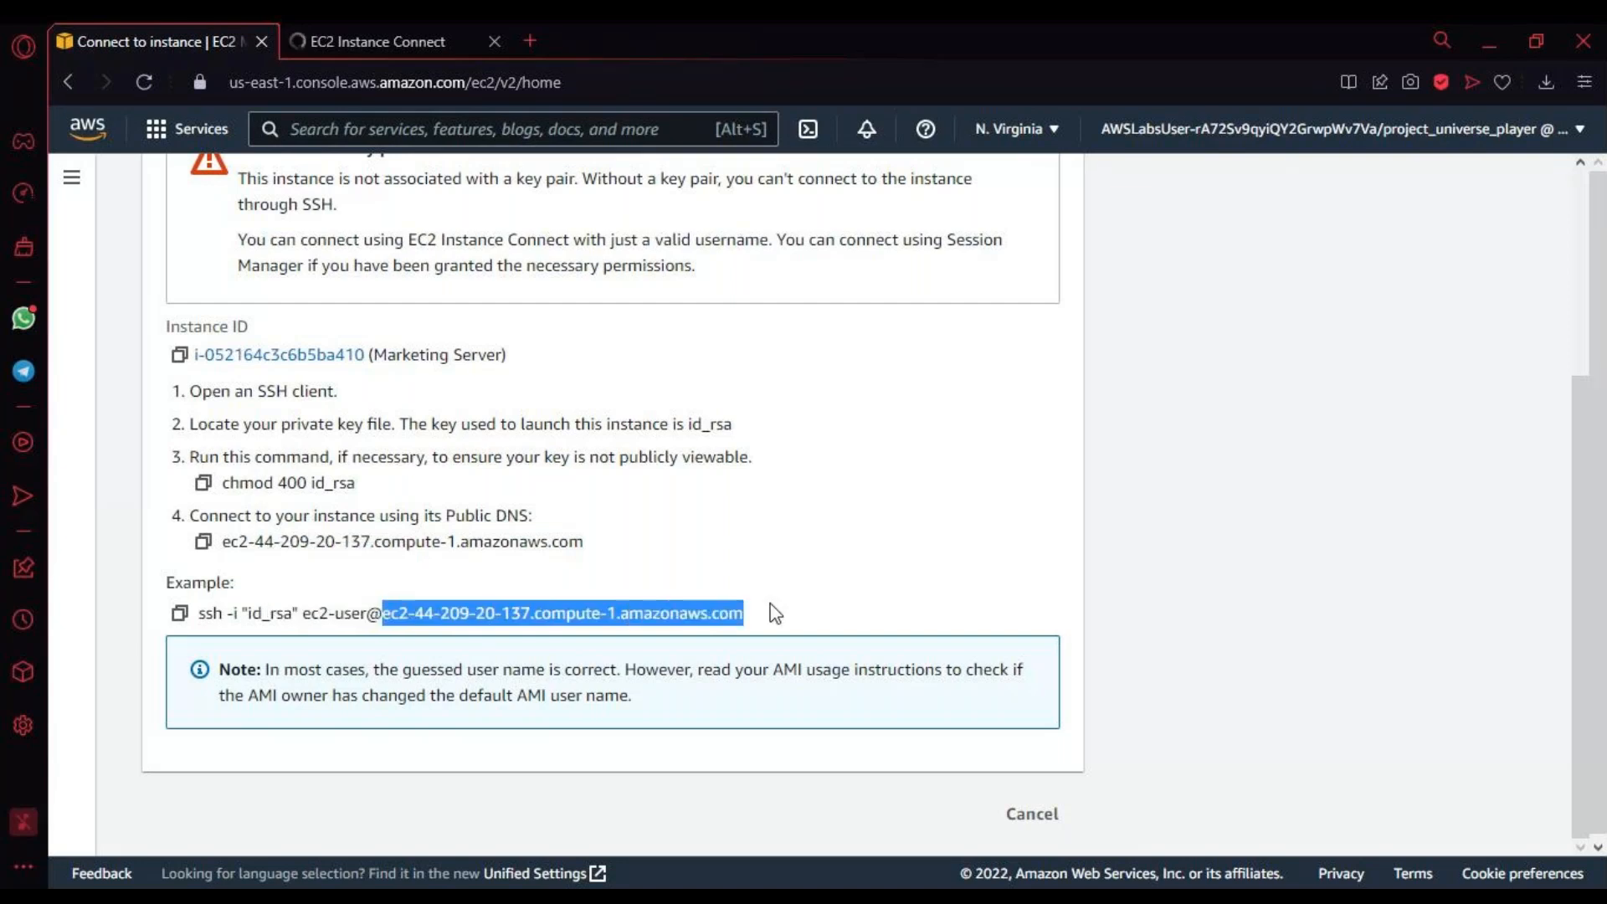
pyautogui.moveTo(249, 614); pyautogui.dragTo(800, 643)
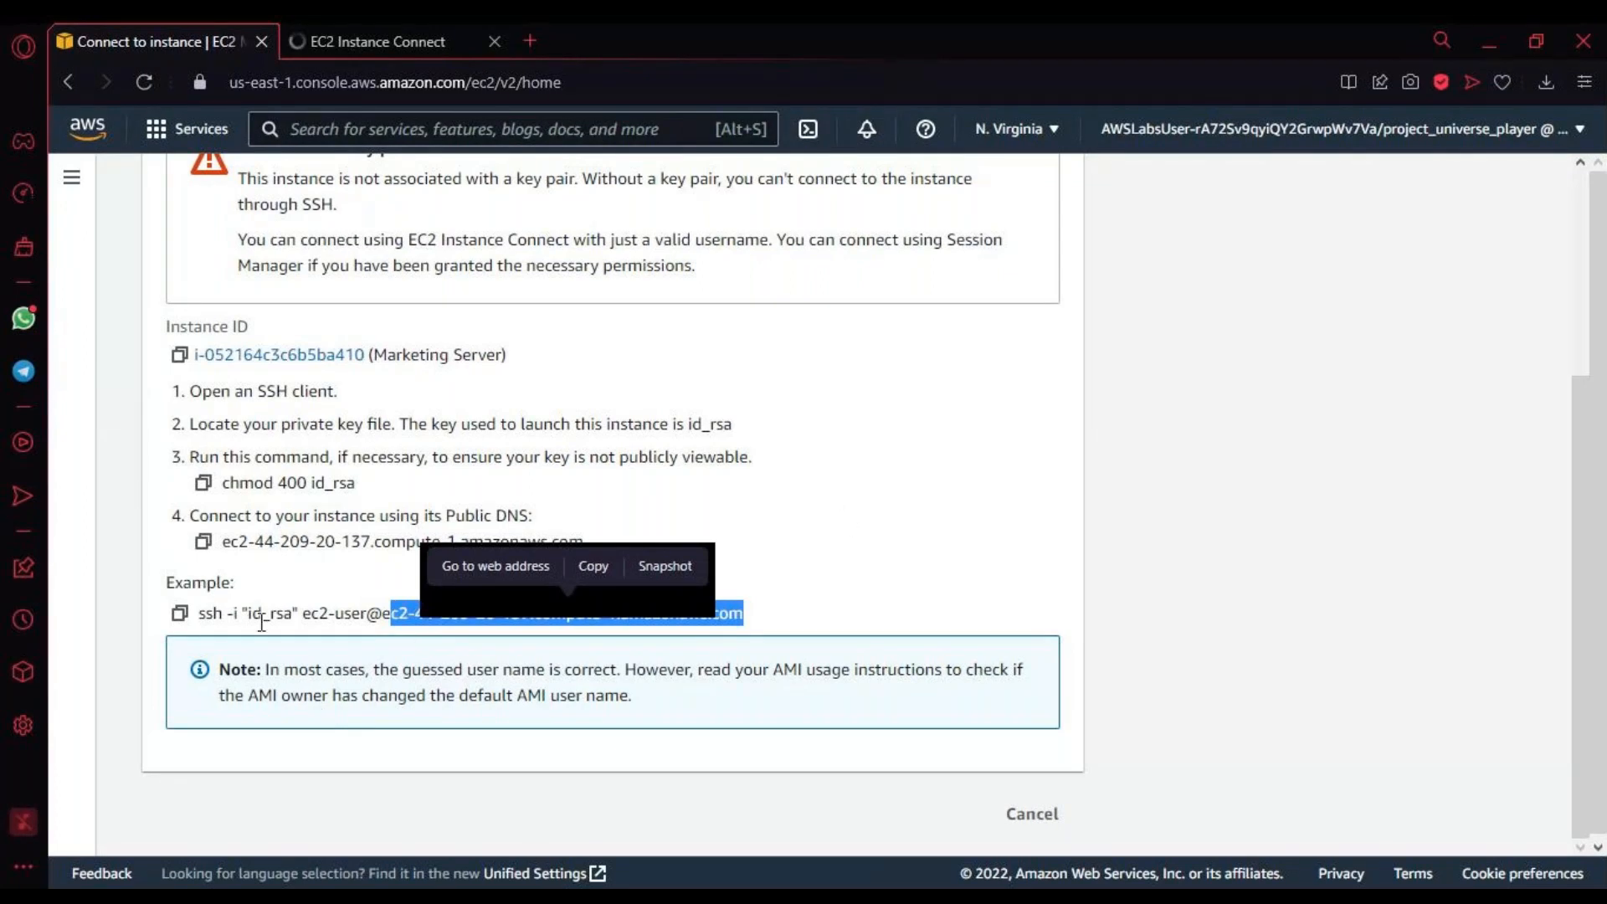
pyautogui.moveTo(245, 613); pyautogui.dragTo(291, 605)
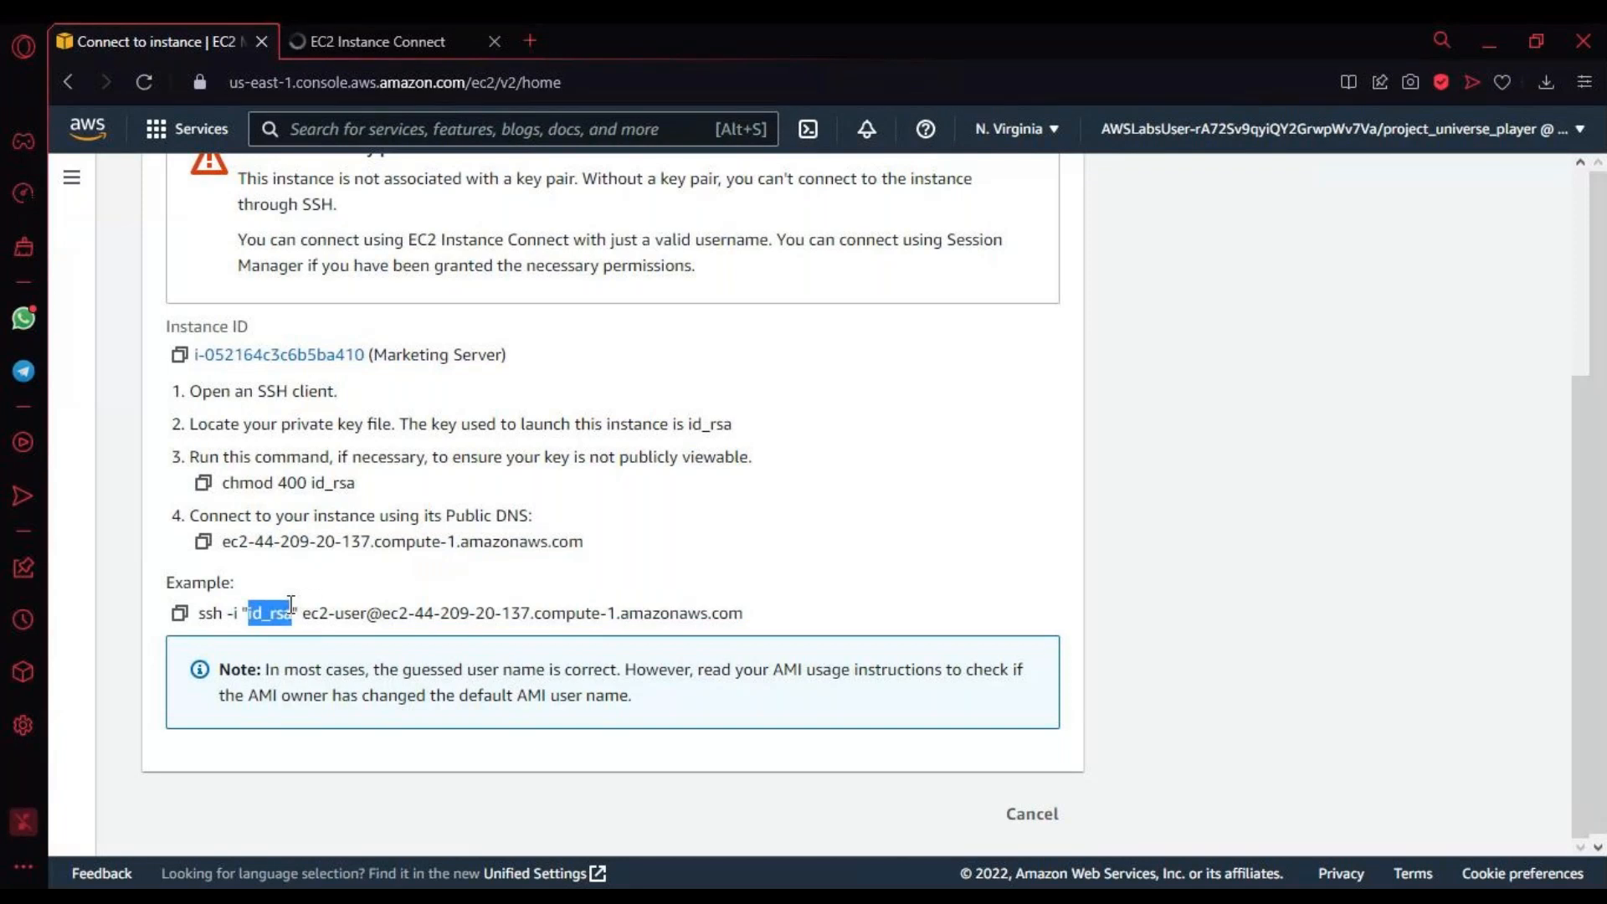
pyautogui.moveTo(290, 605); pyautogui.dragTo(289, 609)
# Step: Examine the chmod 400 id_rsa command and the complete example SSH command in the SSH client instructions
pyautogui.scroll(2, 233, 651)
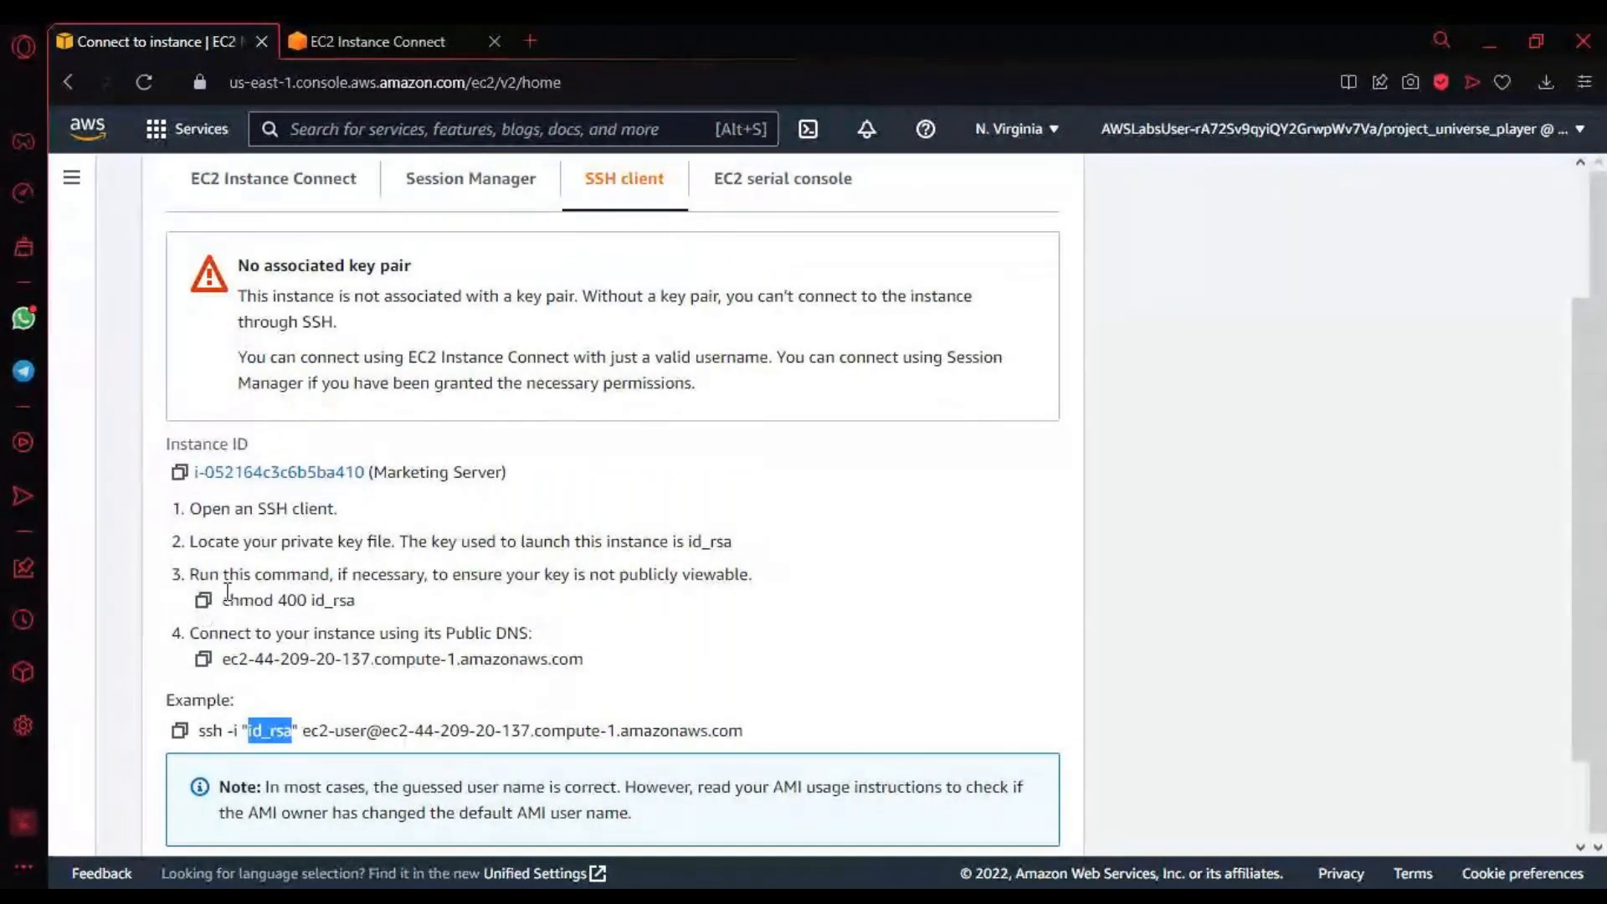
pyautogui.moveTo(222, 600); pyautogui.dragTo(379, 603)
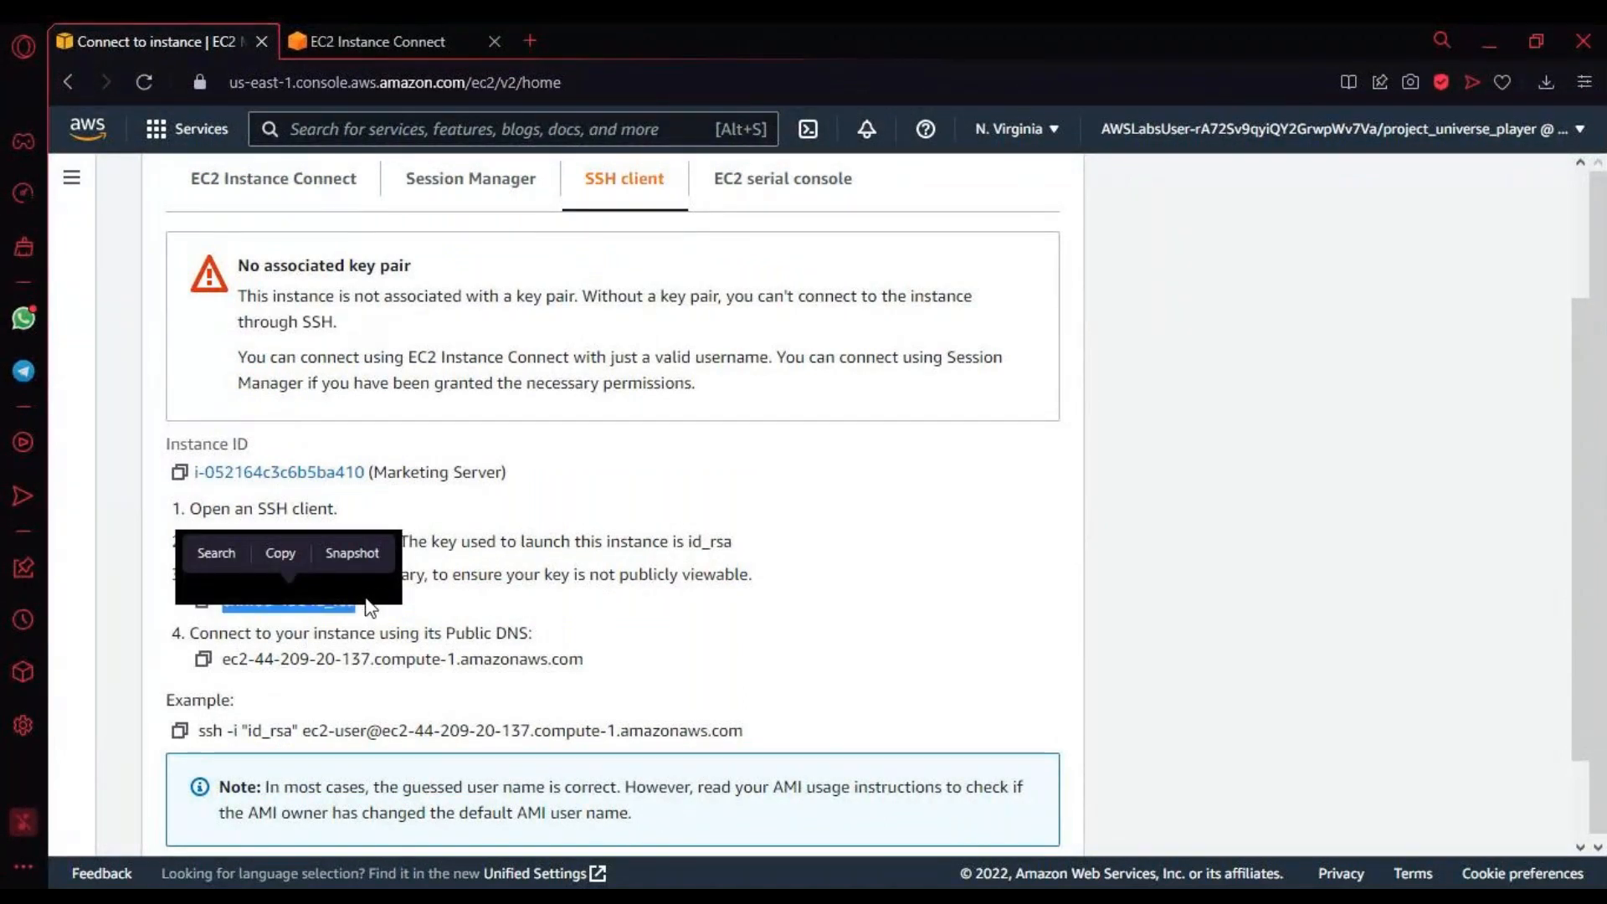
pyautogui.click(369, 607)
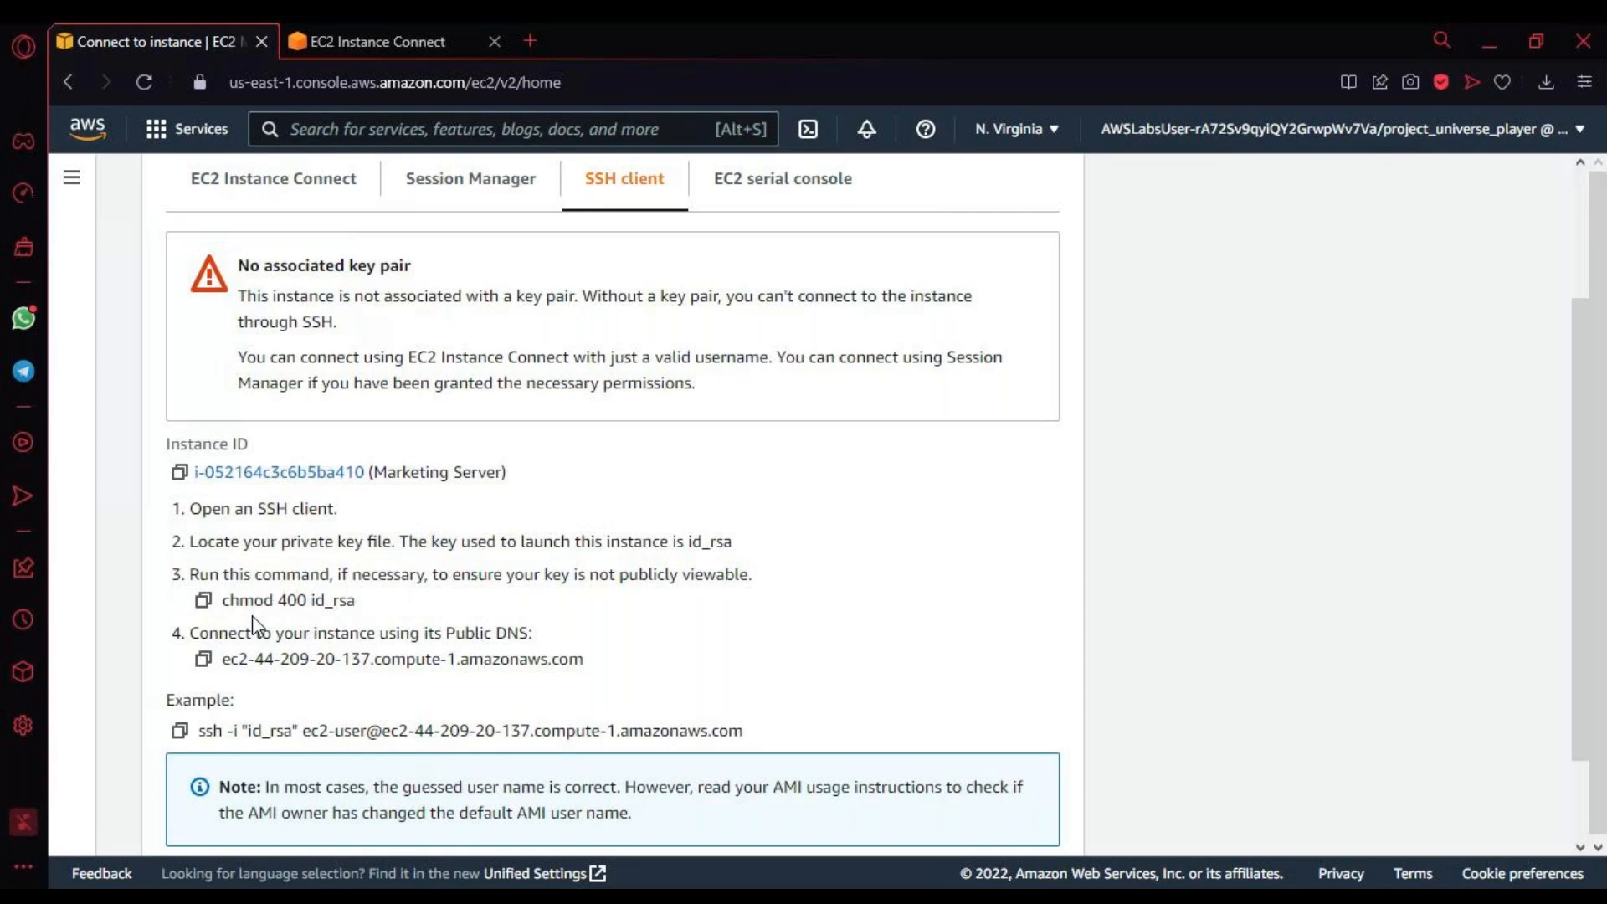
pyautogui.moveTo(231, 600); pyautogui.dragTo(310, 601)
pyautogui.tripleClick(267, 600)
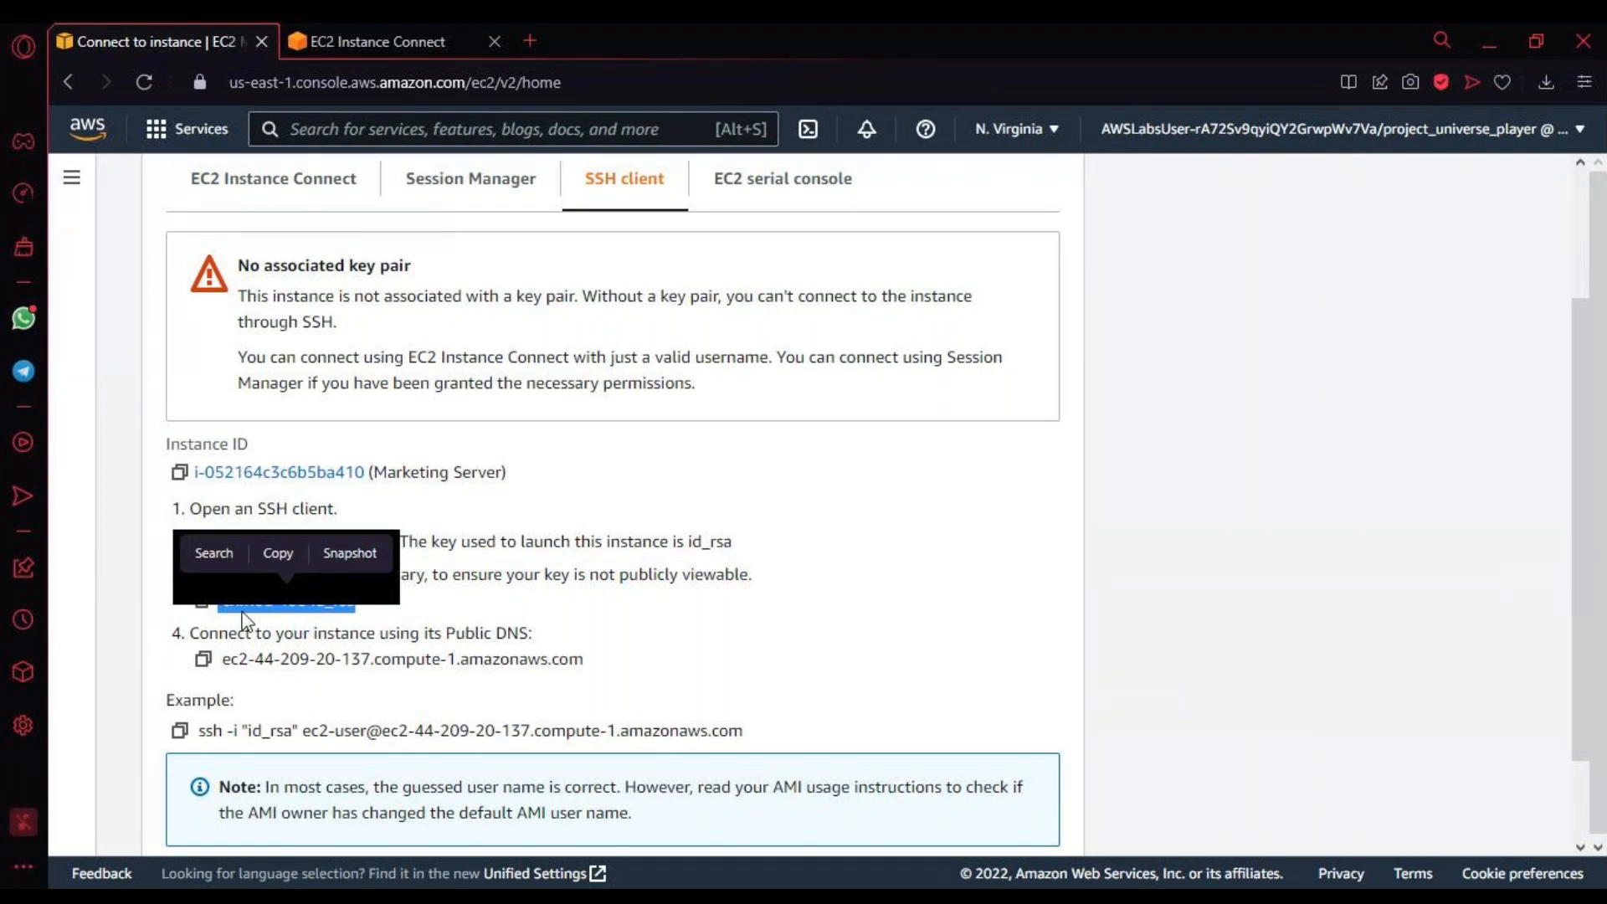
pyautogui.click(258, 615)
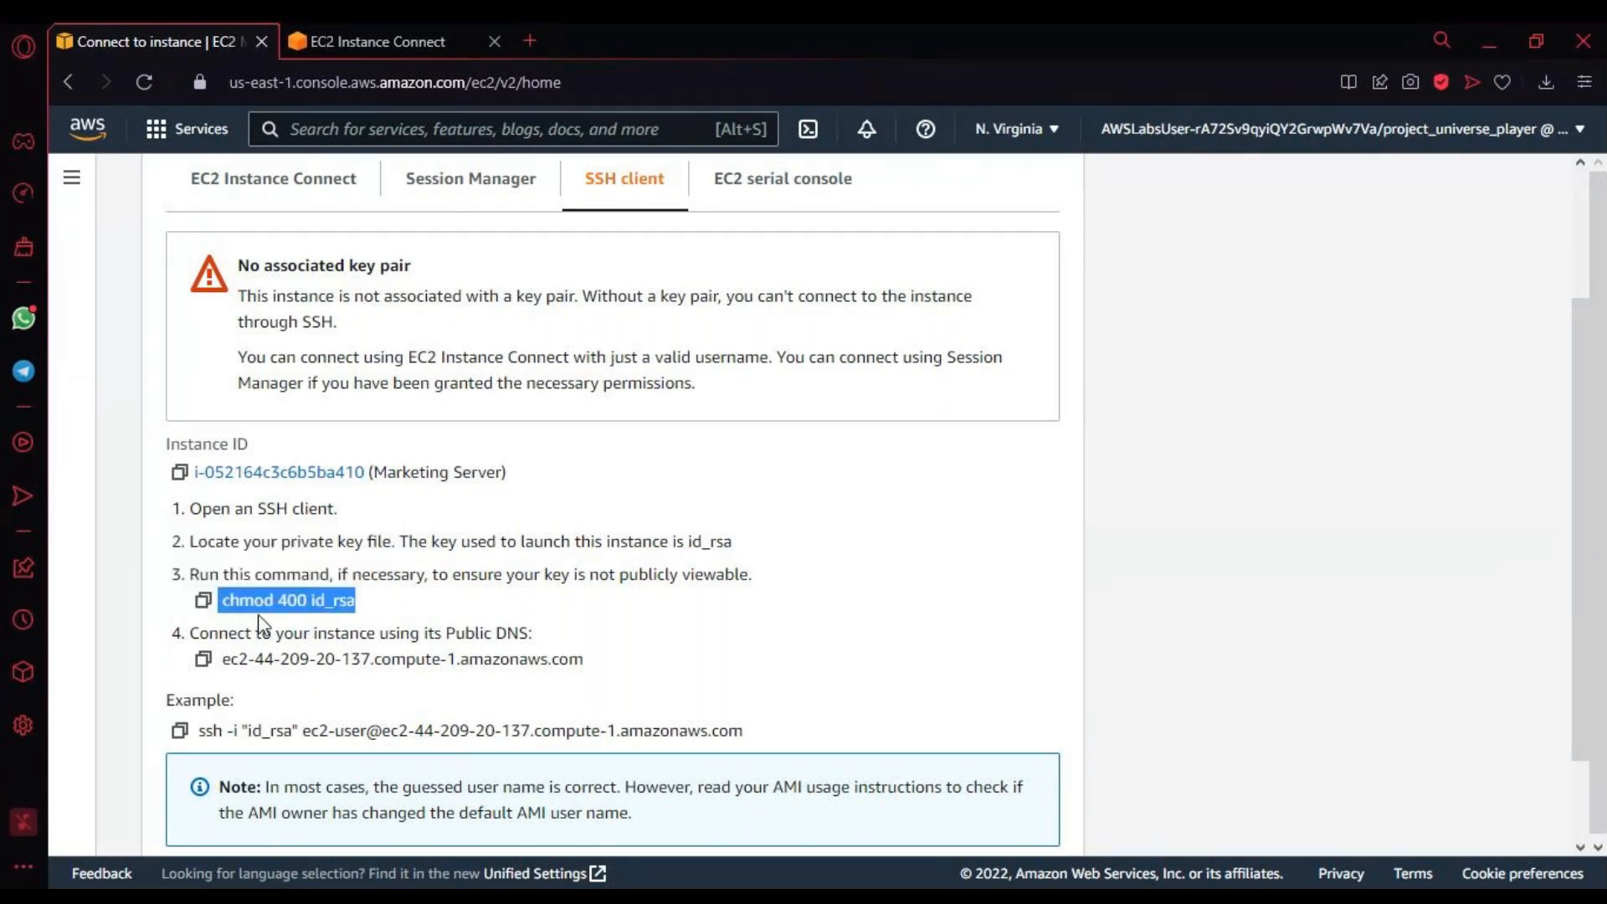
pyautogui.moveTo(273, 599); pyautogui.dragTo(345, 601)
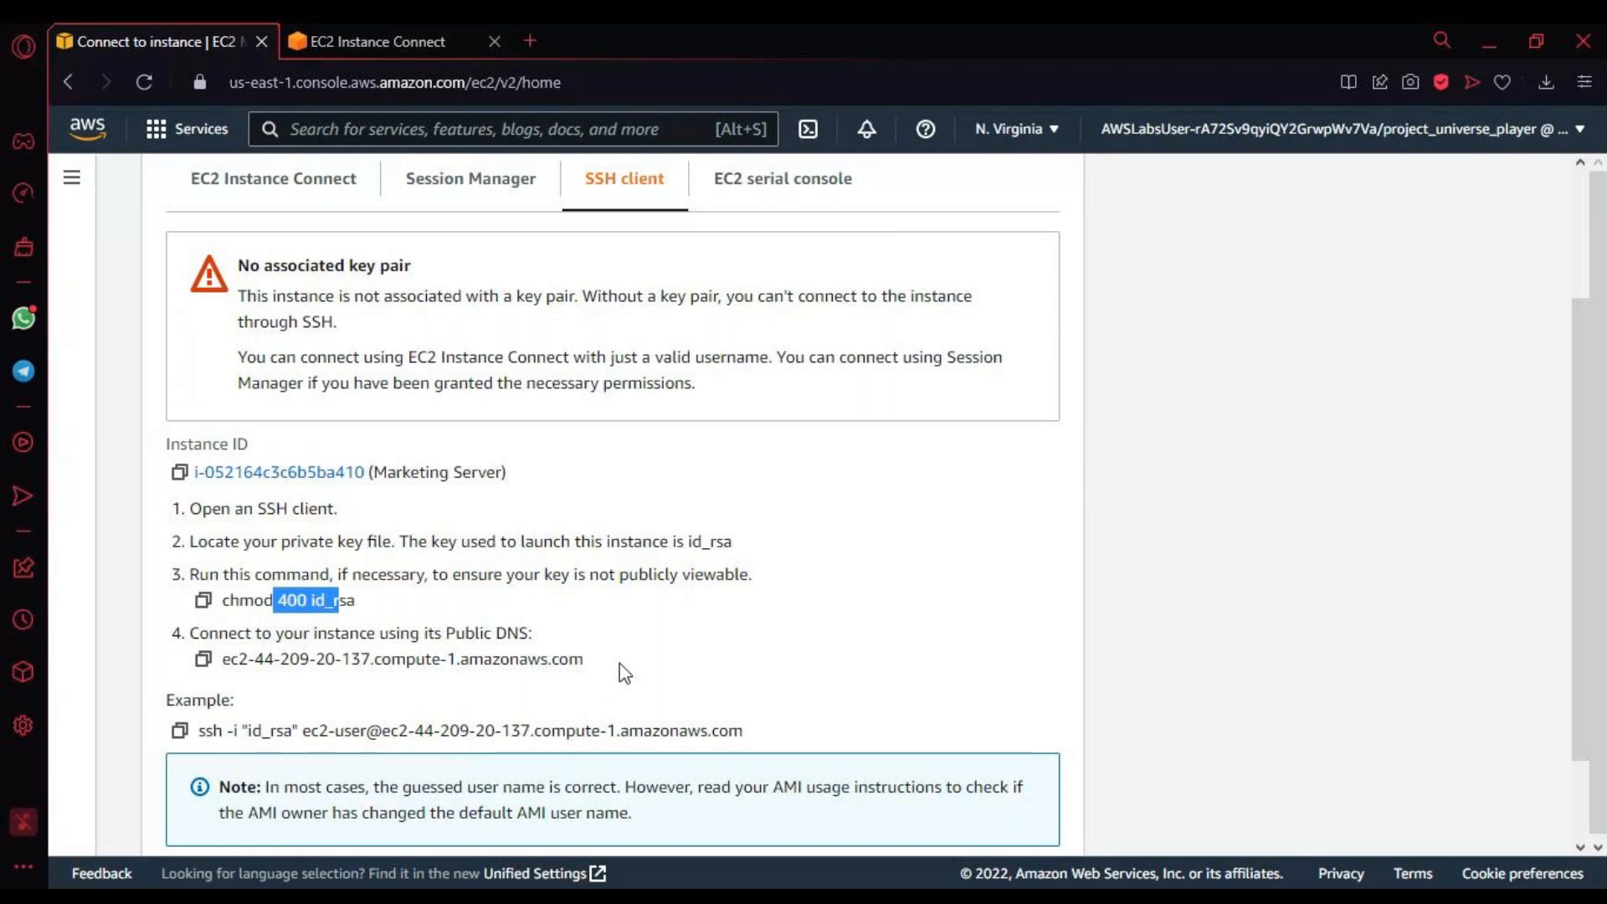
pyautogui.moveTo(200, 731); pyautogui.dragTo(763, 761)
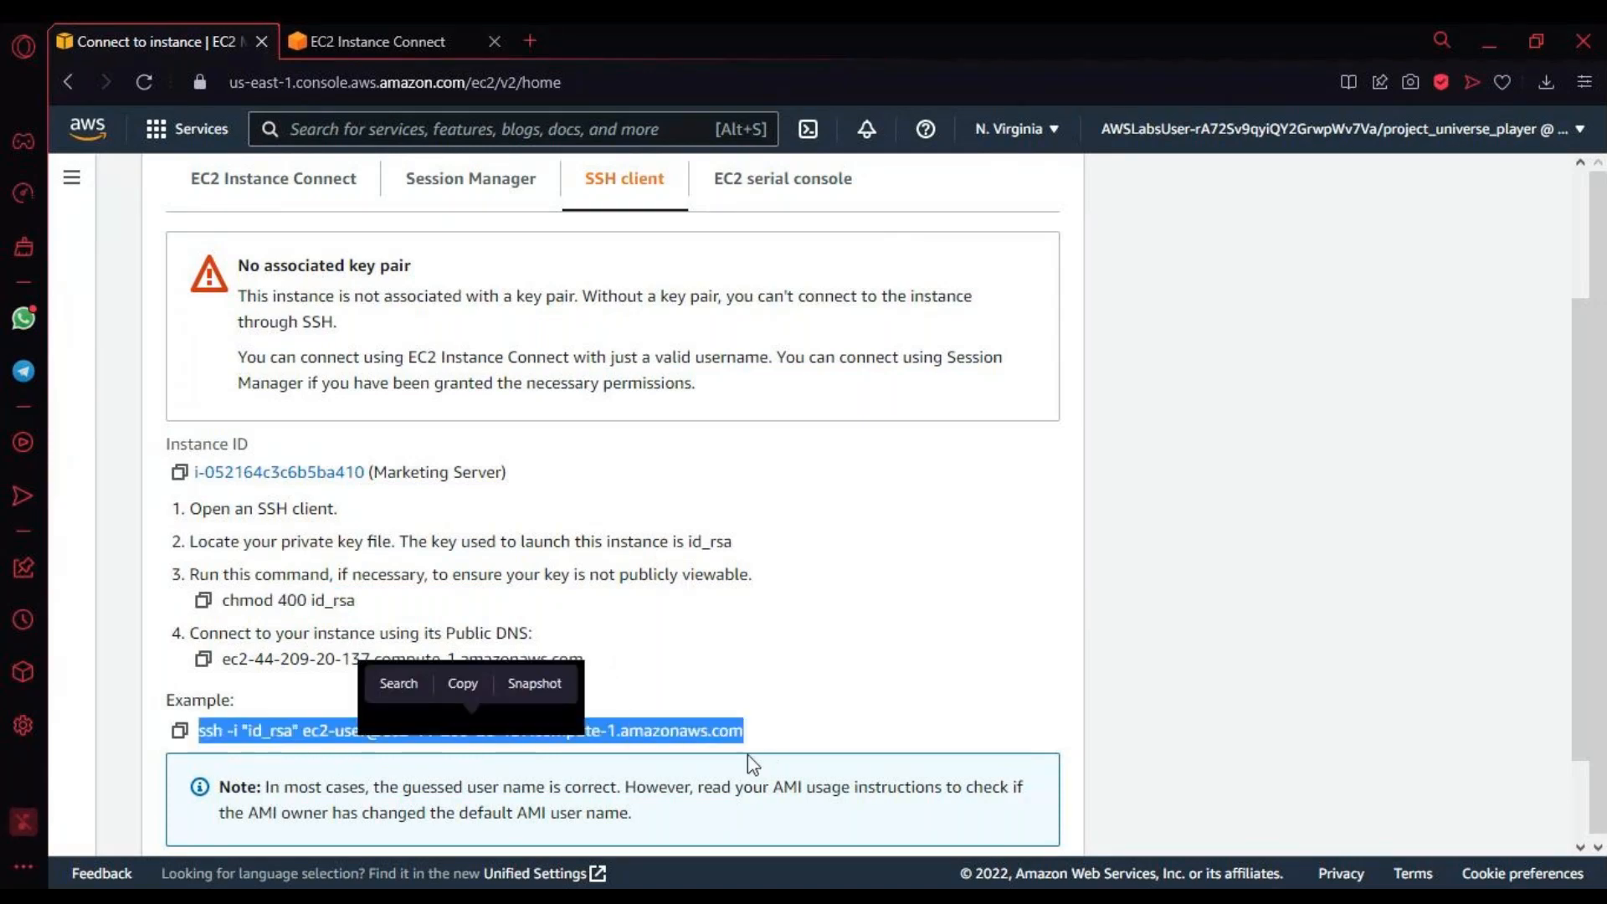
# Step: Check the progress of the EC2 Instance Connect session and return to the chmod 400 id_rsa command in the SSH instructions
pyautogui.click(334, 40)
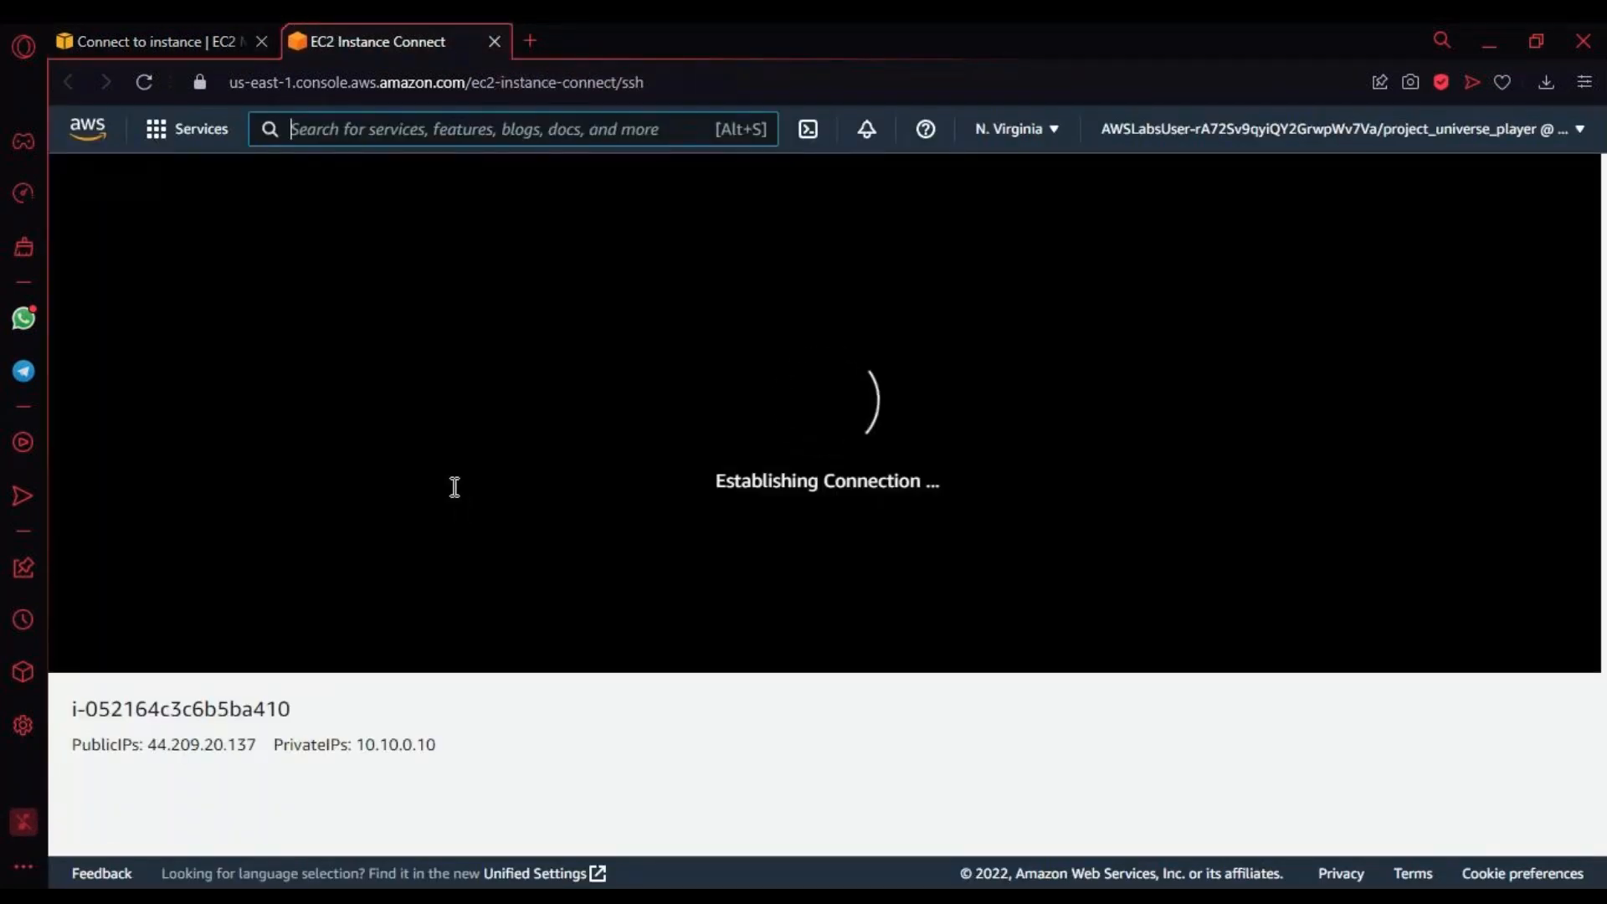
pyautogui.click(164, 46)
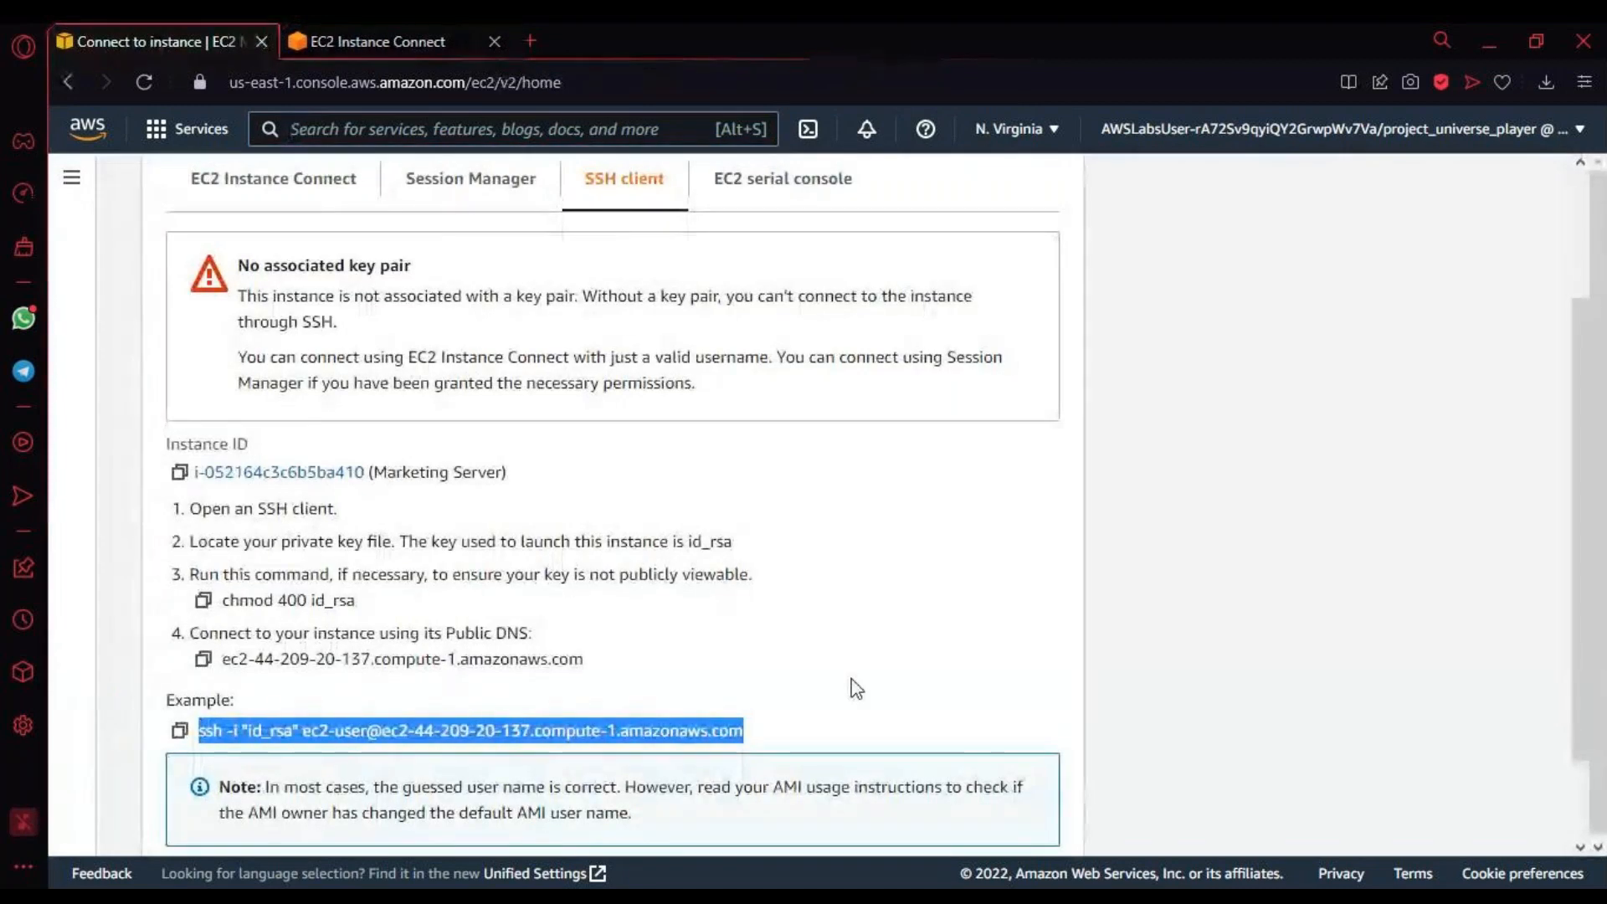
pyautogui.doubleClick(292, 600)
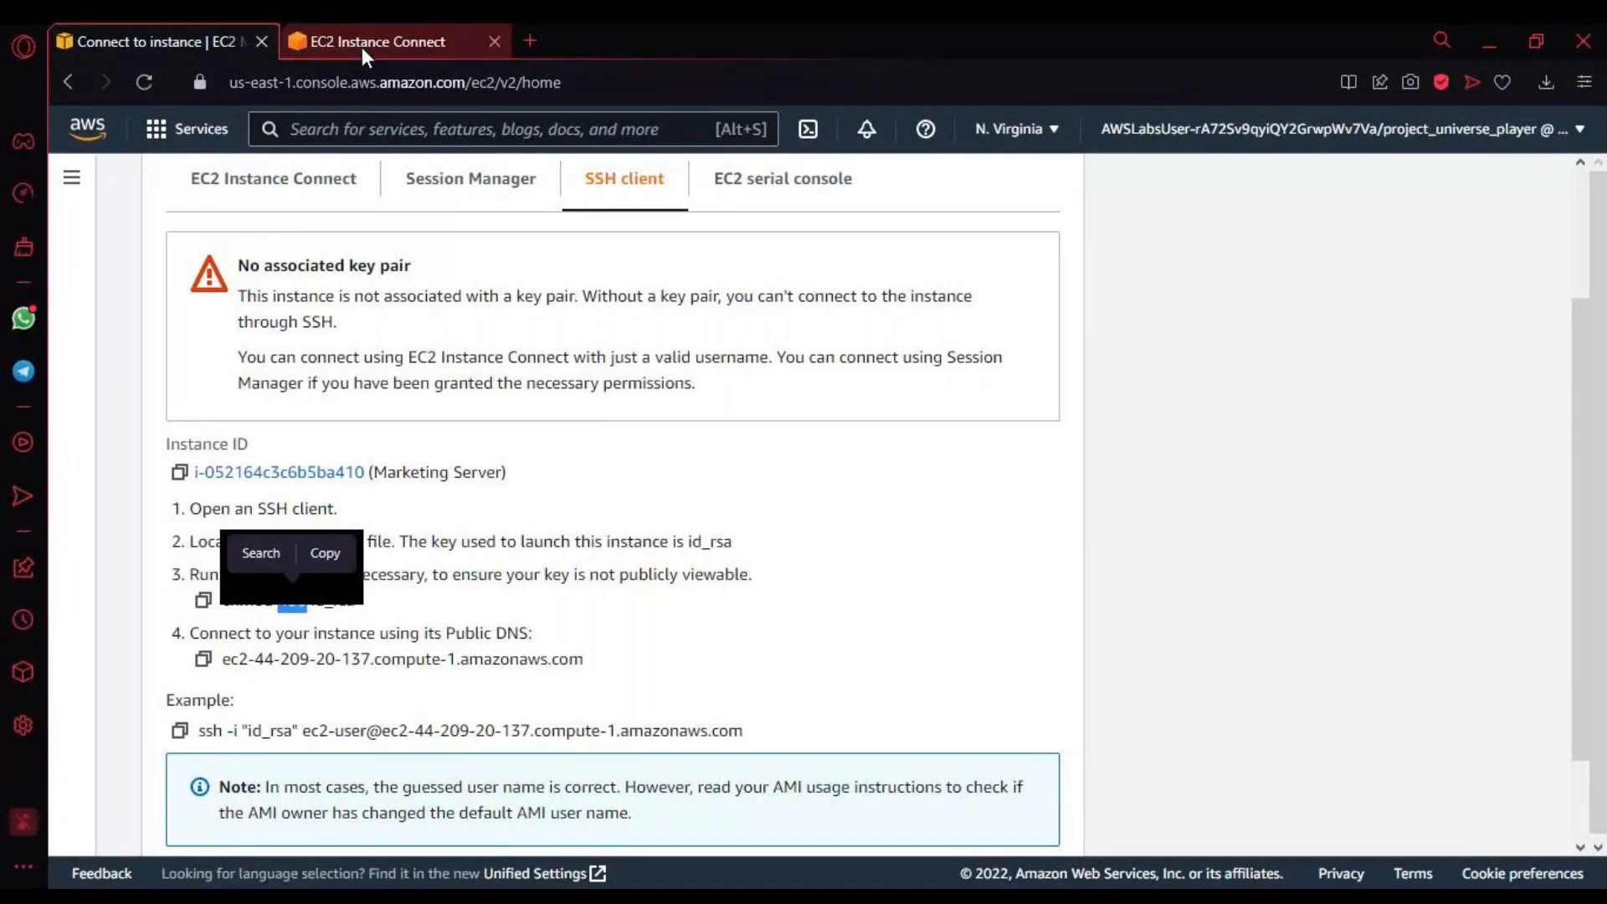
pyautogui.tripleClick(251, 605)
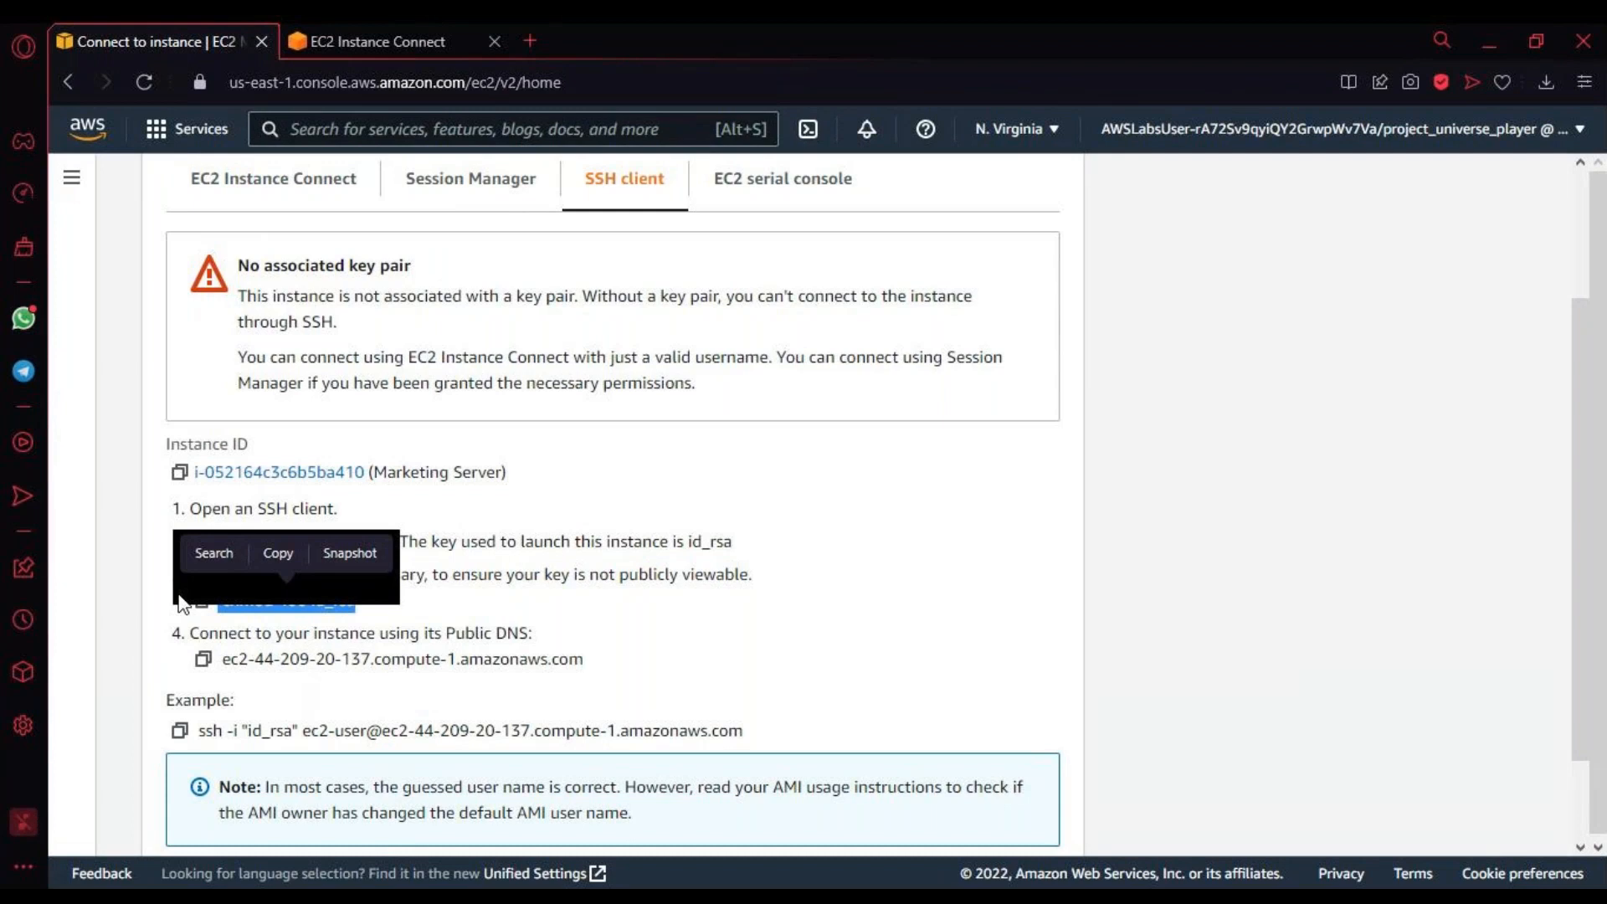
pyautogui.click(314, 599)
pyautogui.tripleClick(314, 597)
# Step: Search Google Images for chmod in a new tab and open the diagram of Linux file permissions from Javarevisited
pyautogui.hotkey('ctrl', 't')
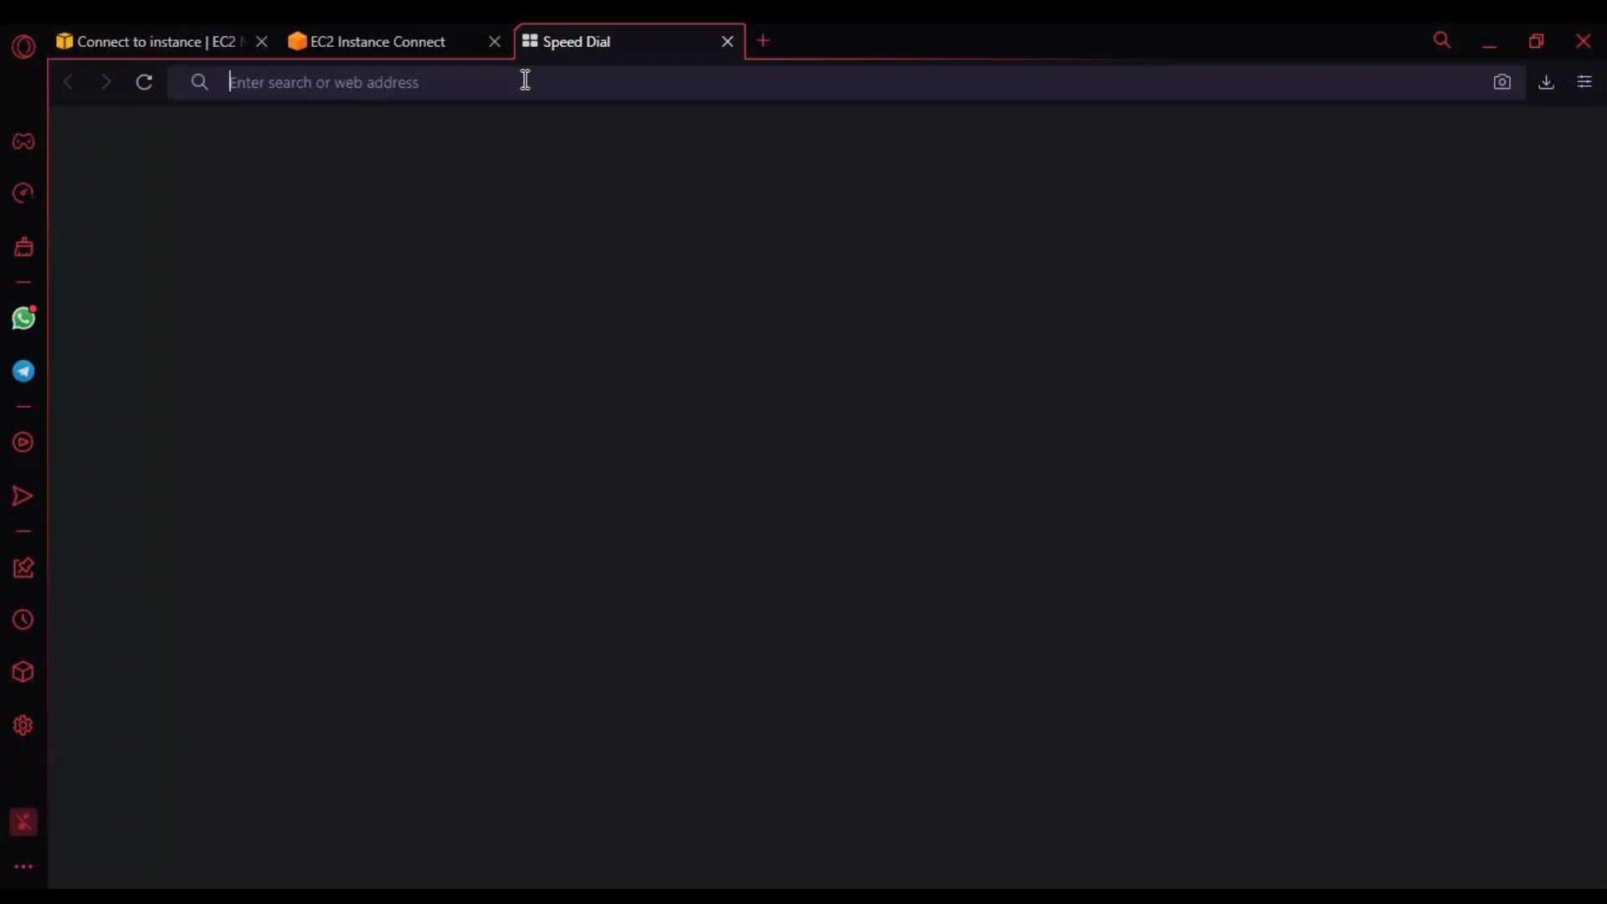
pyautogui.click(525, 79)
pyautogui.write('g')
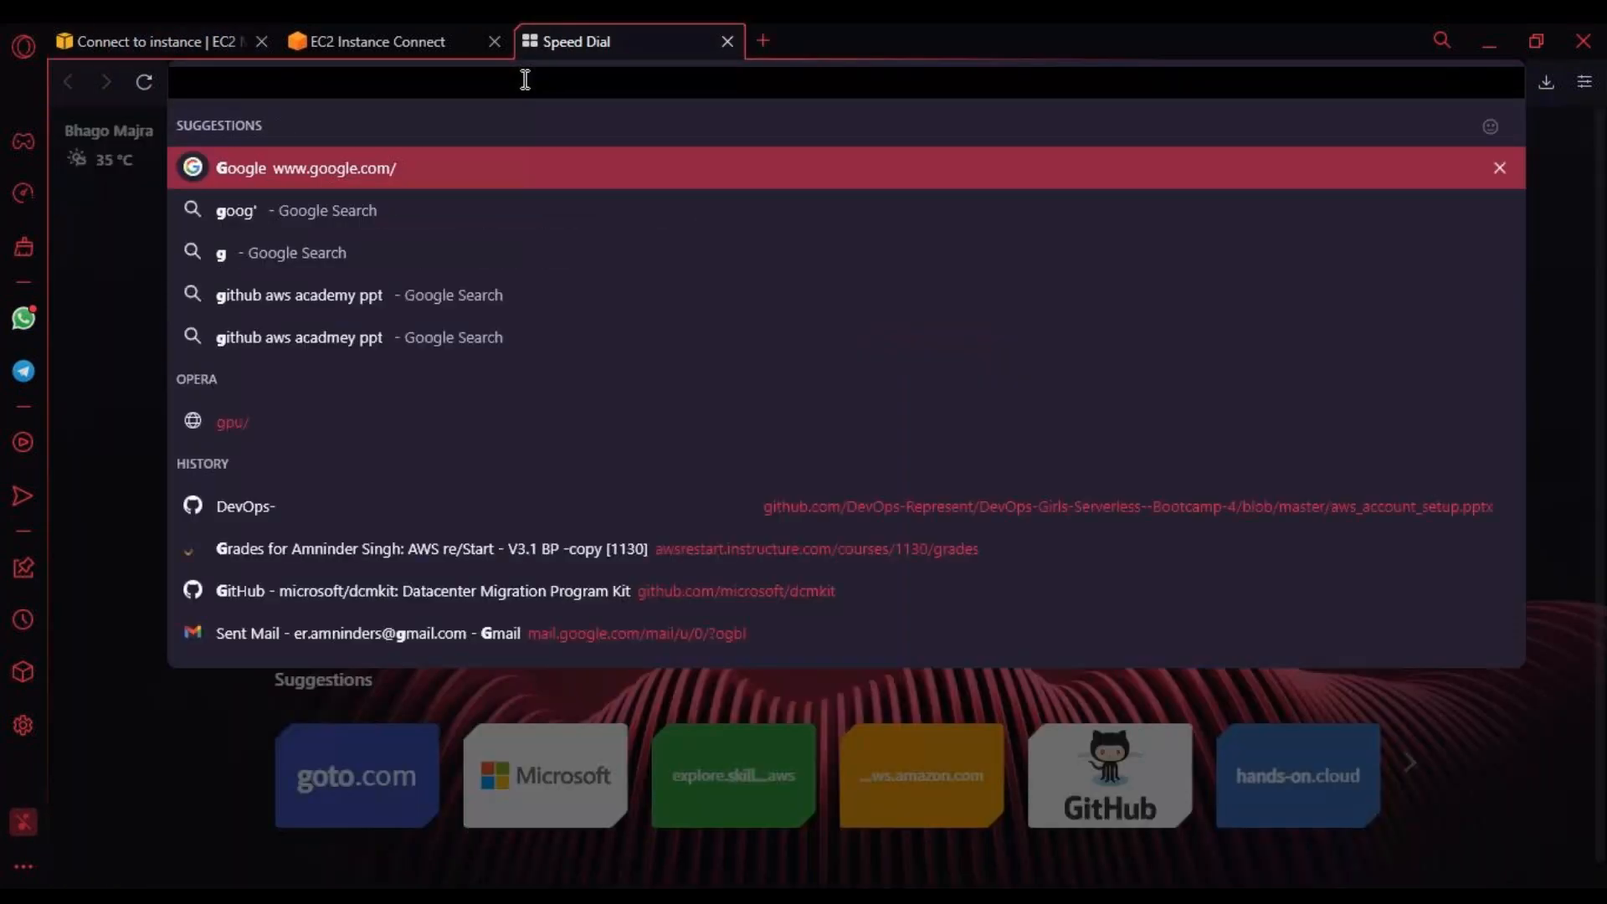
pyautogui.press('Return')
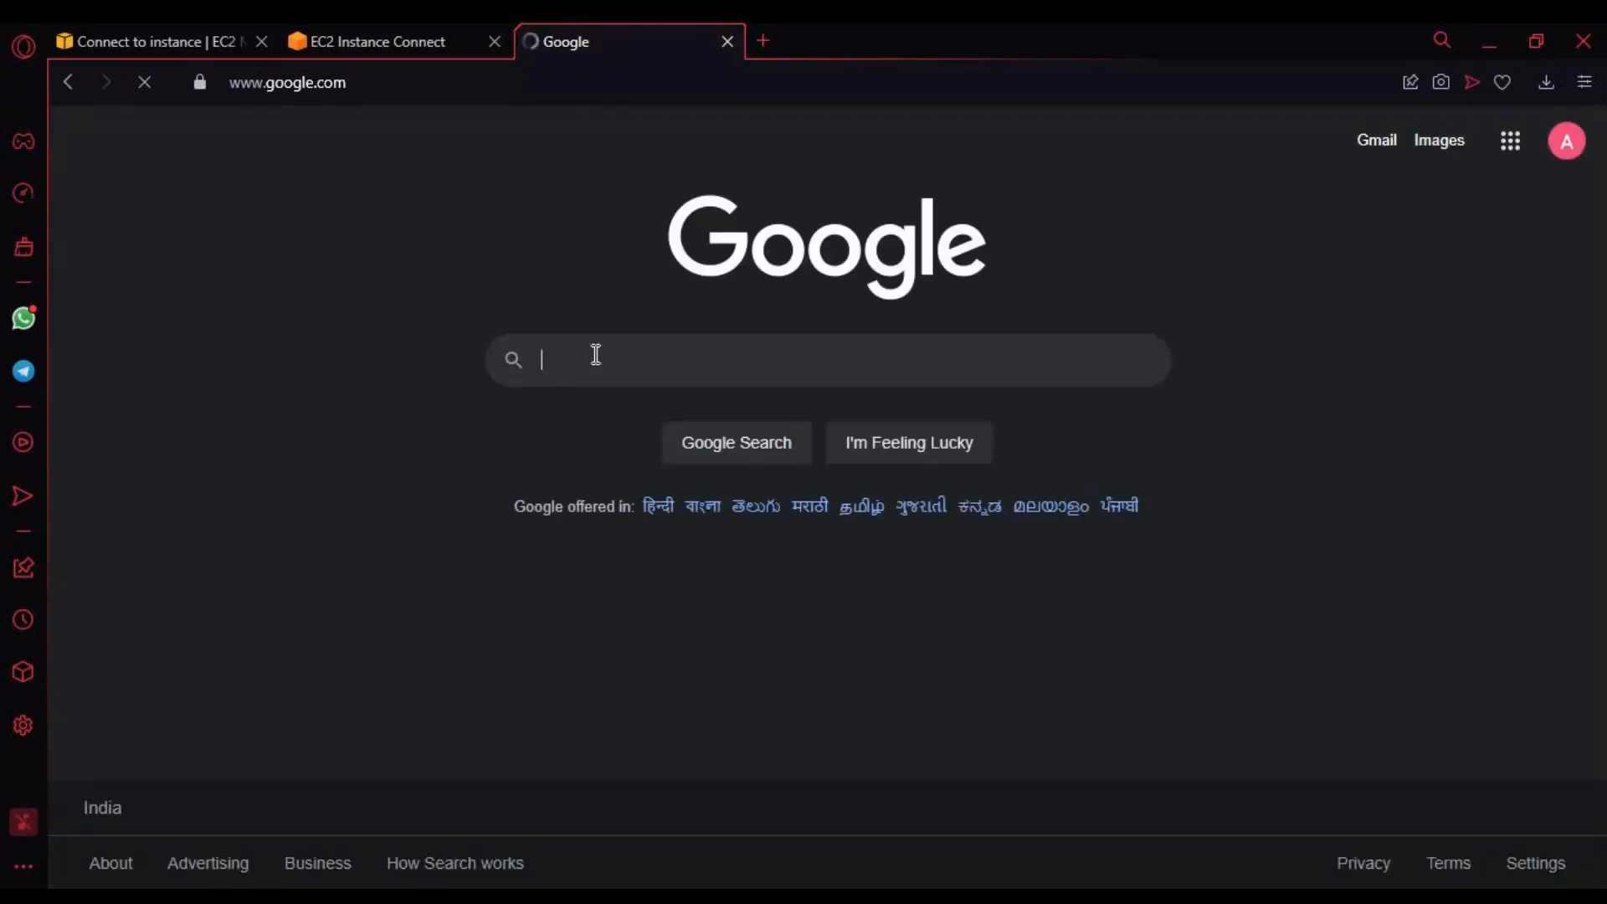
pyautogui.write('ch')
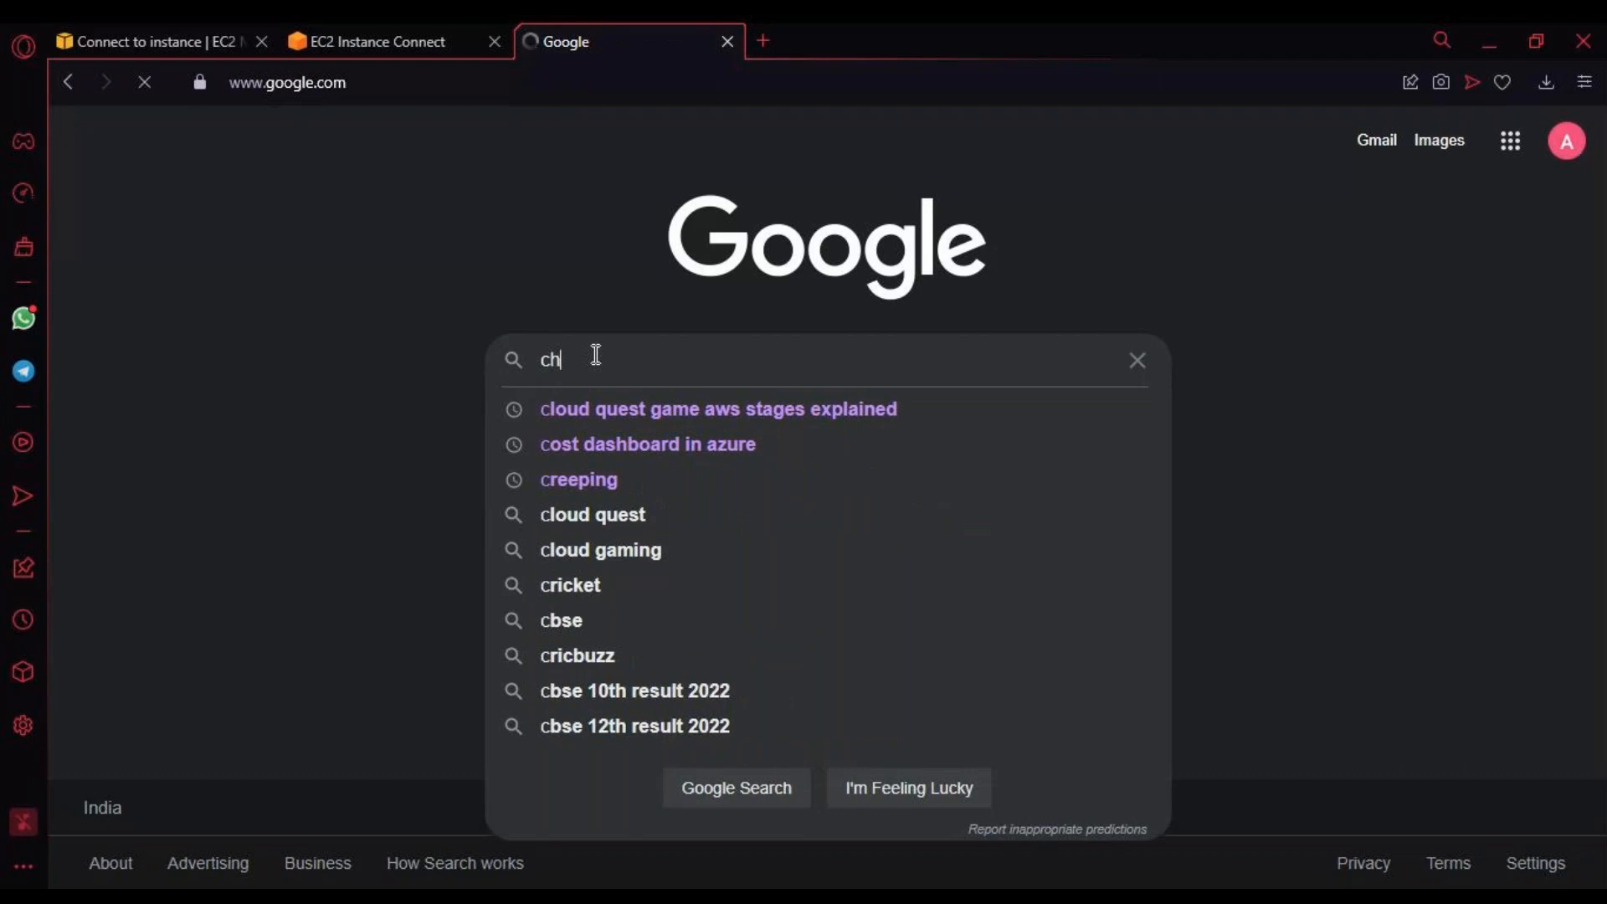
pyautogui.write('mod')
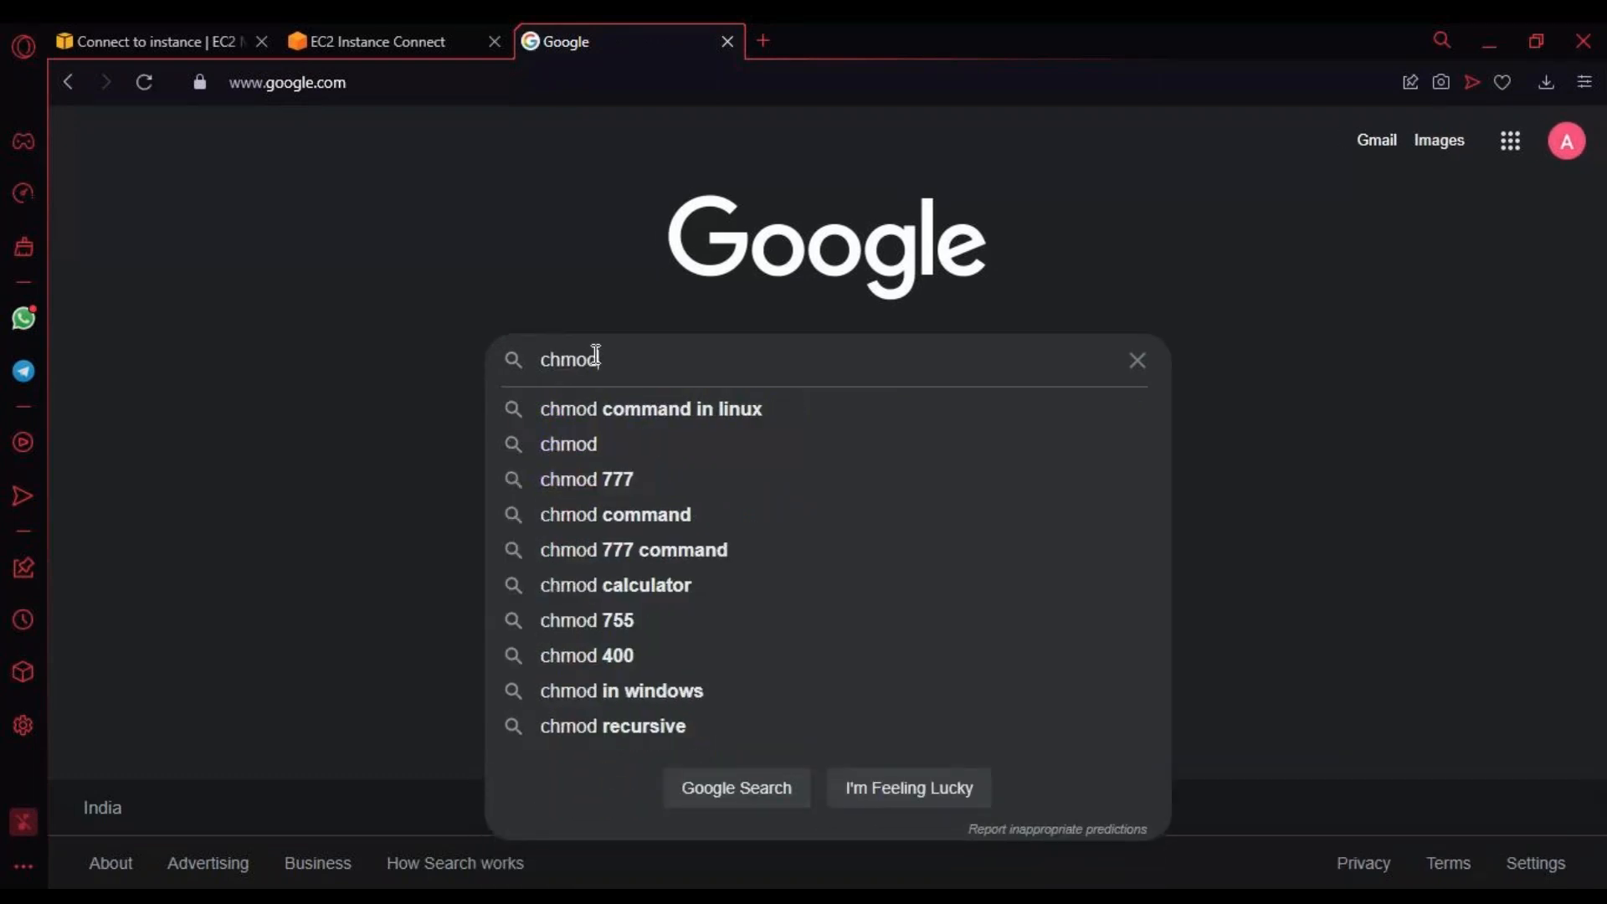
pyautogui.press('Return')
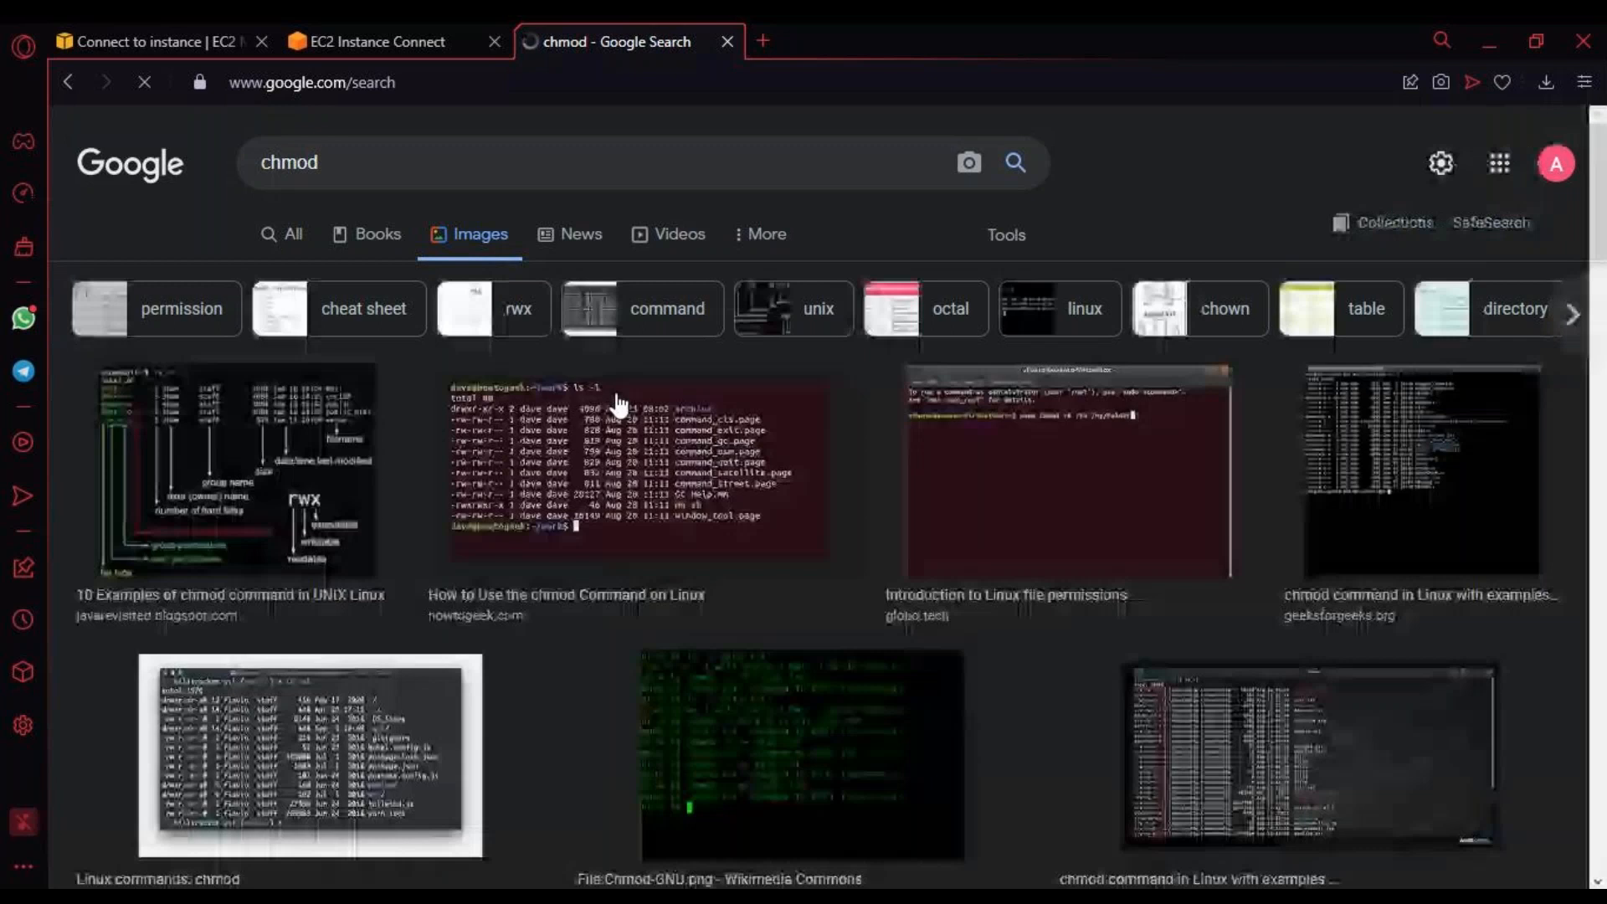
pyautogui.click(262, 494)
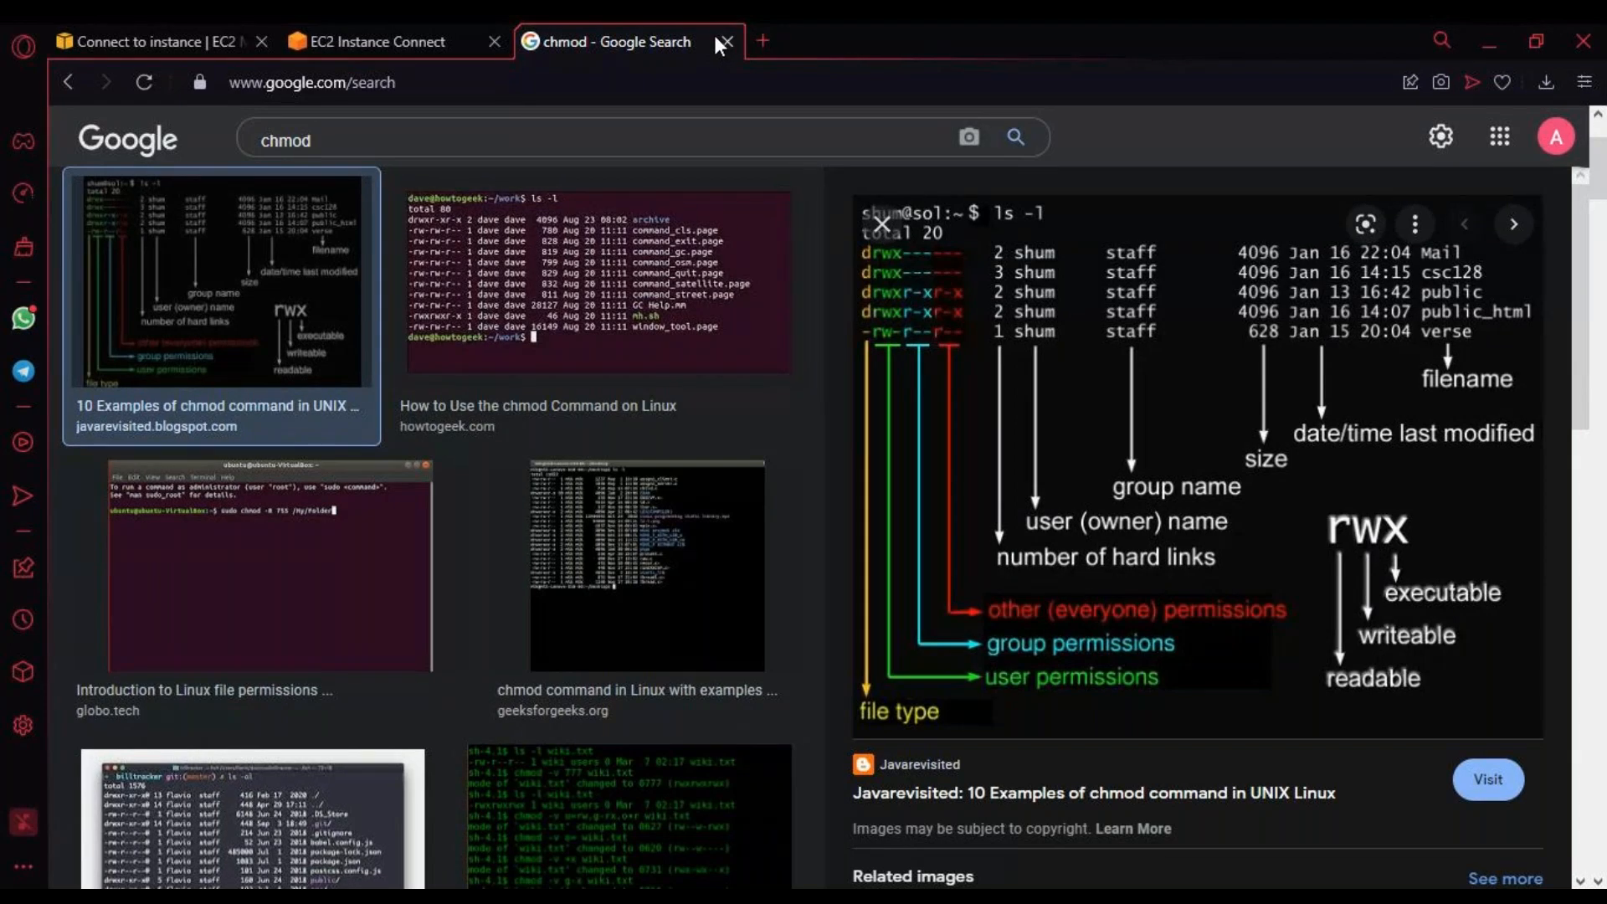
# Step: Compare the chmod 400 id_rsa command with the permissions diagram and return to the EC2 Instance Connect terminal
pyautogui.click(197, 47)
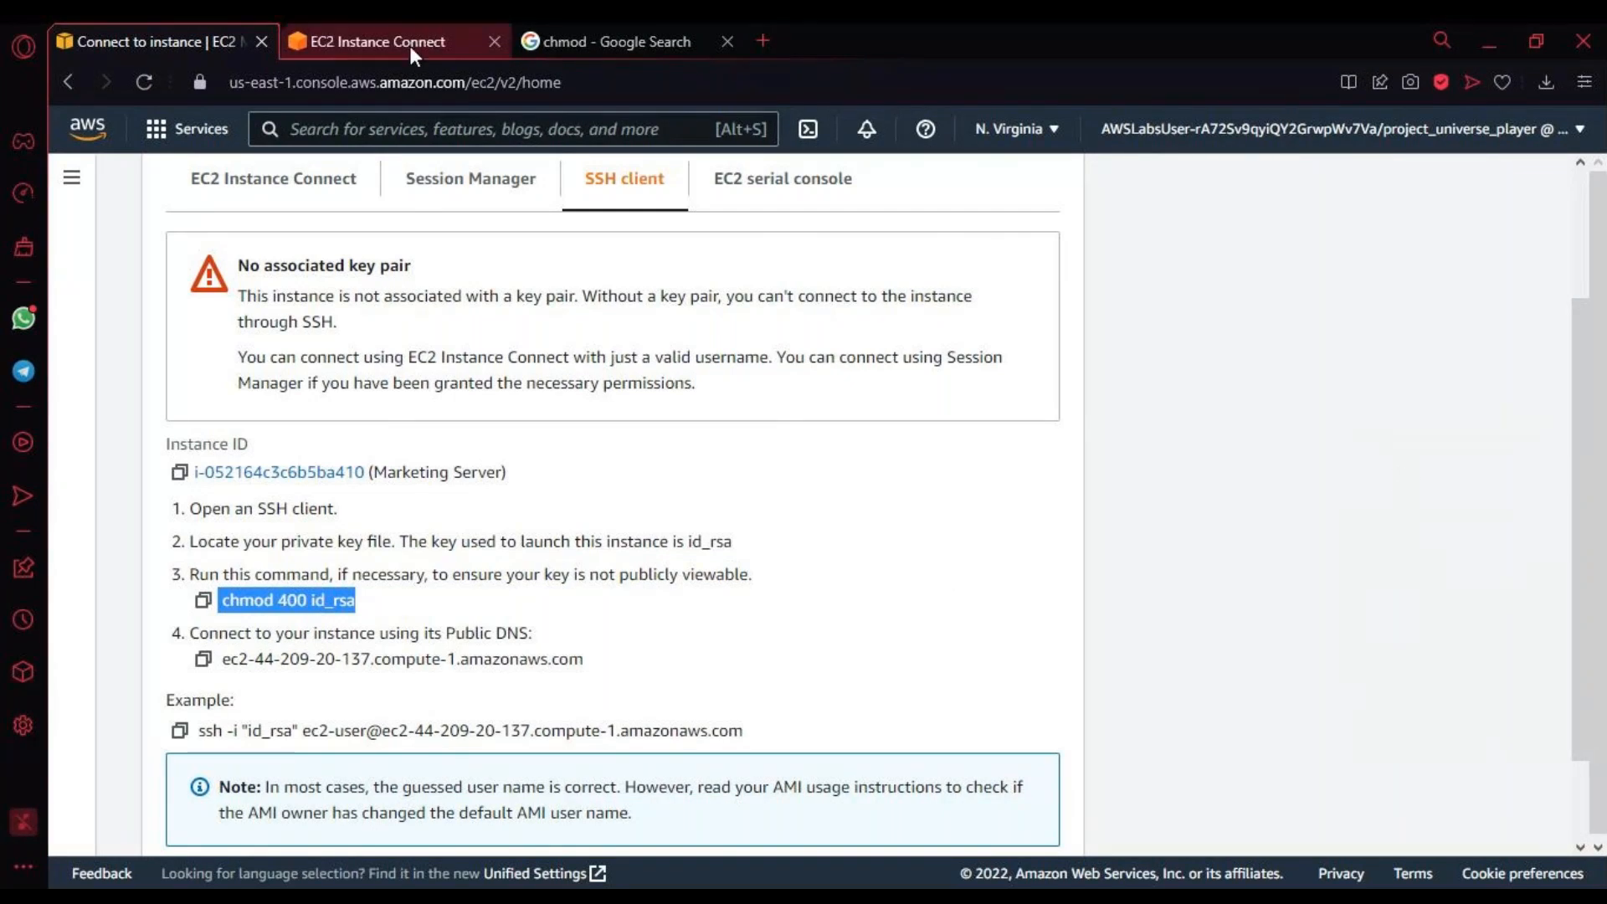
pyautogui.click(608, 38)
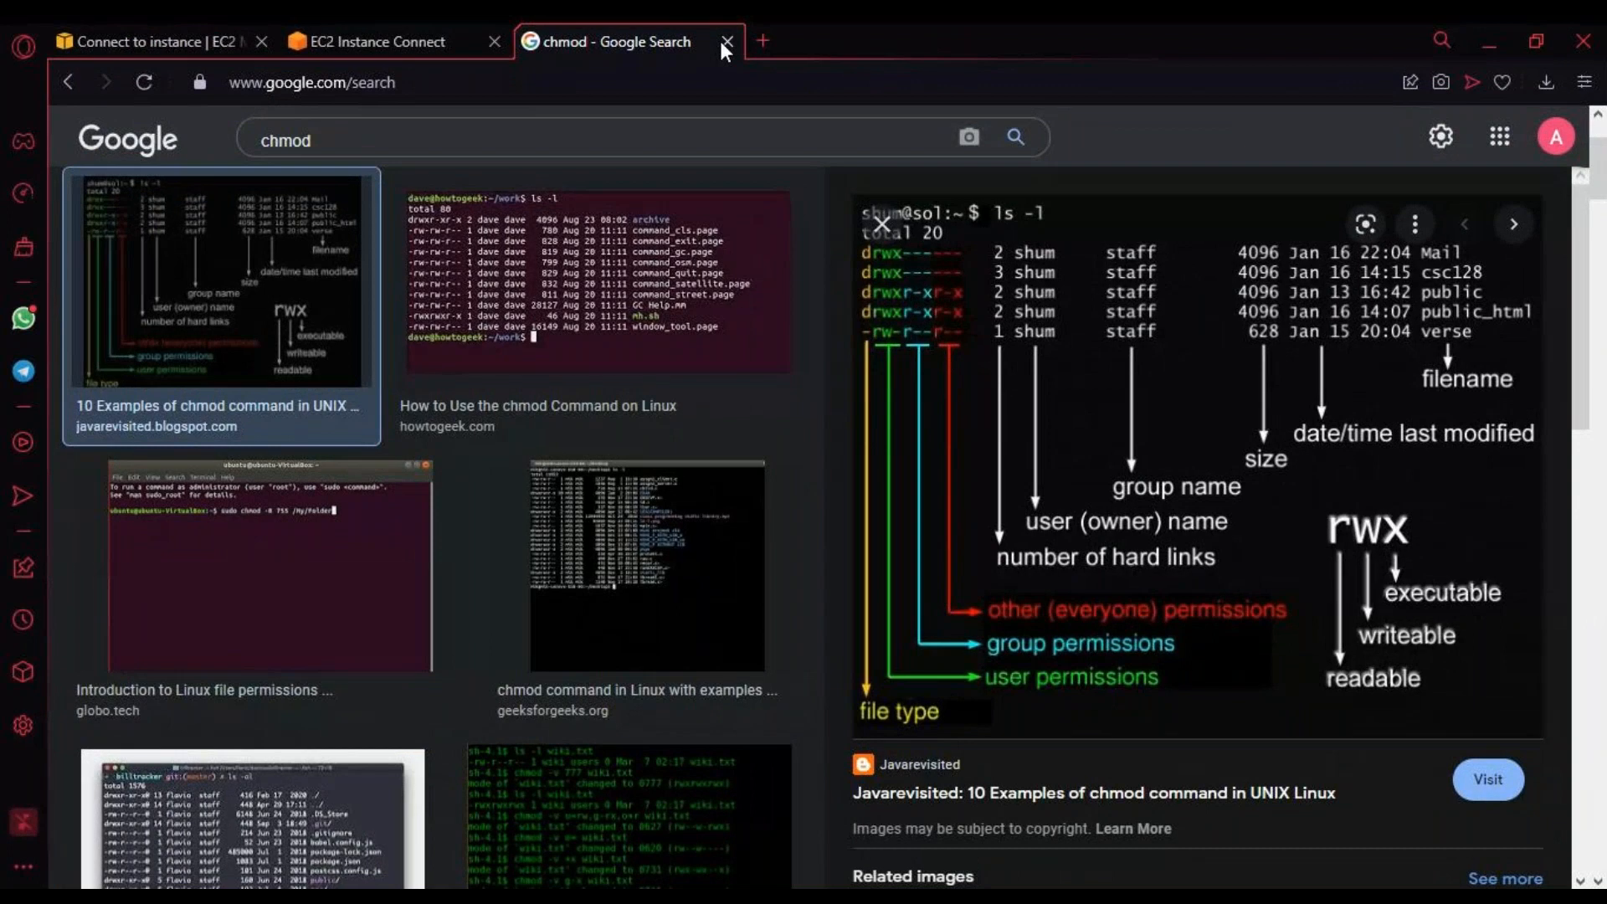
pyautogui.click(386, 42)
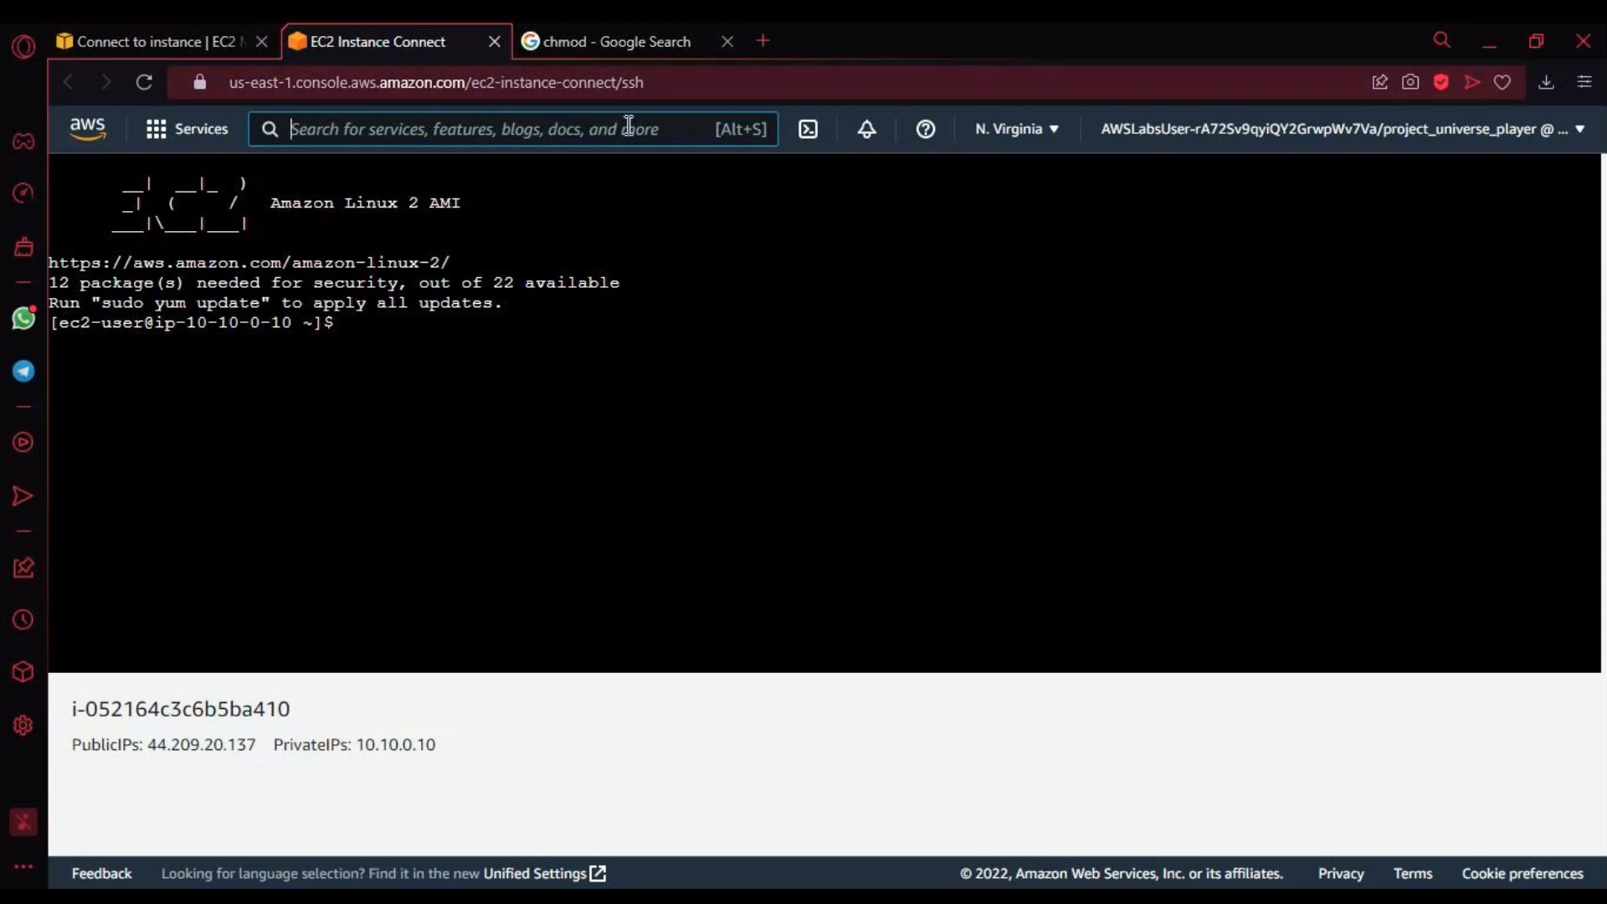
pyautogui.click(633, 161)
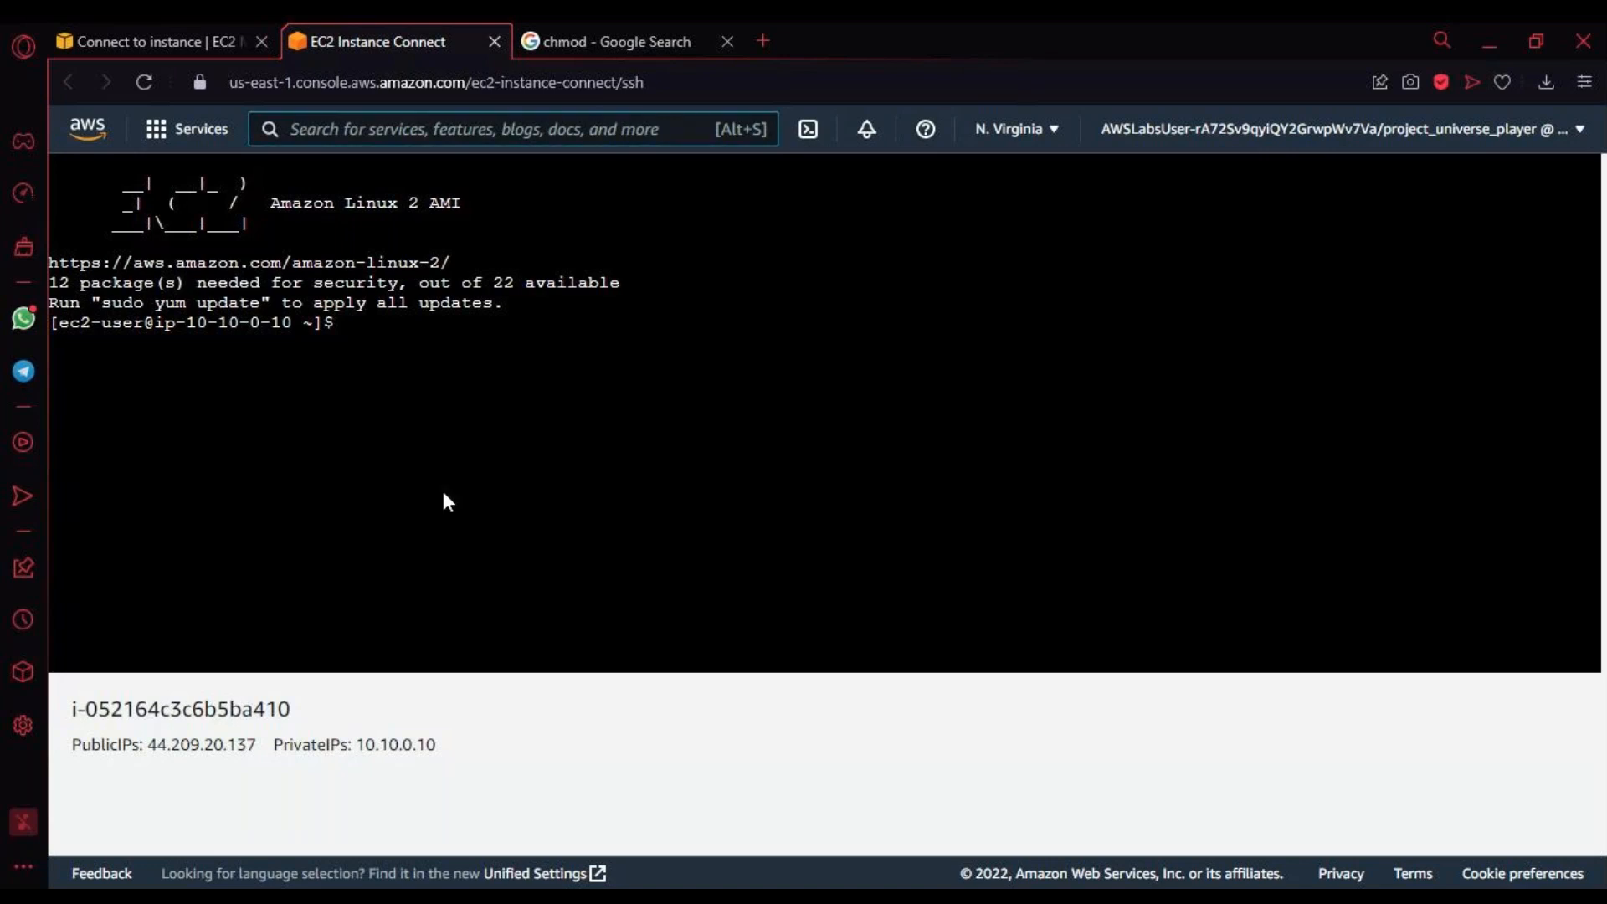
pyautogui.click(364, 322)
pyautogui.write('ping')
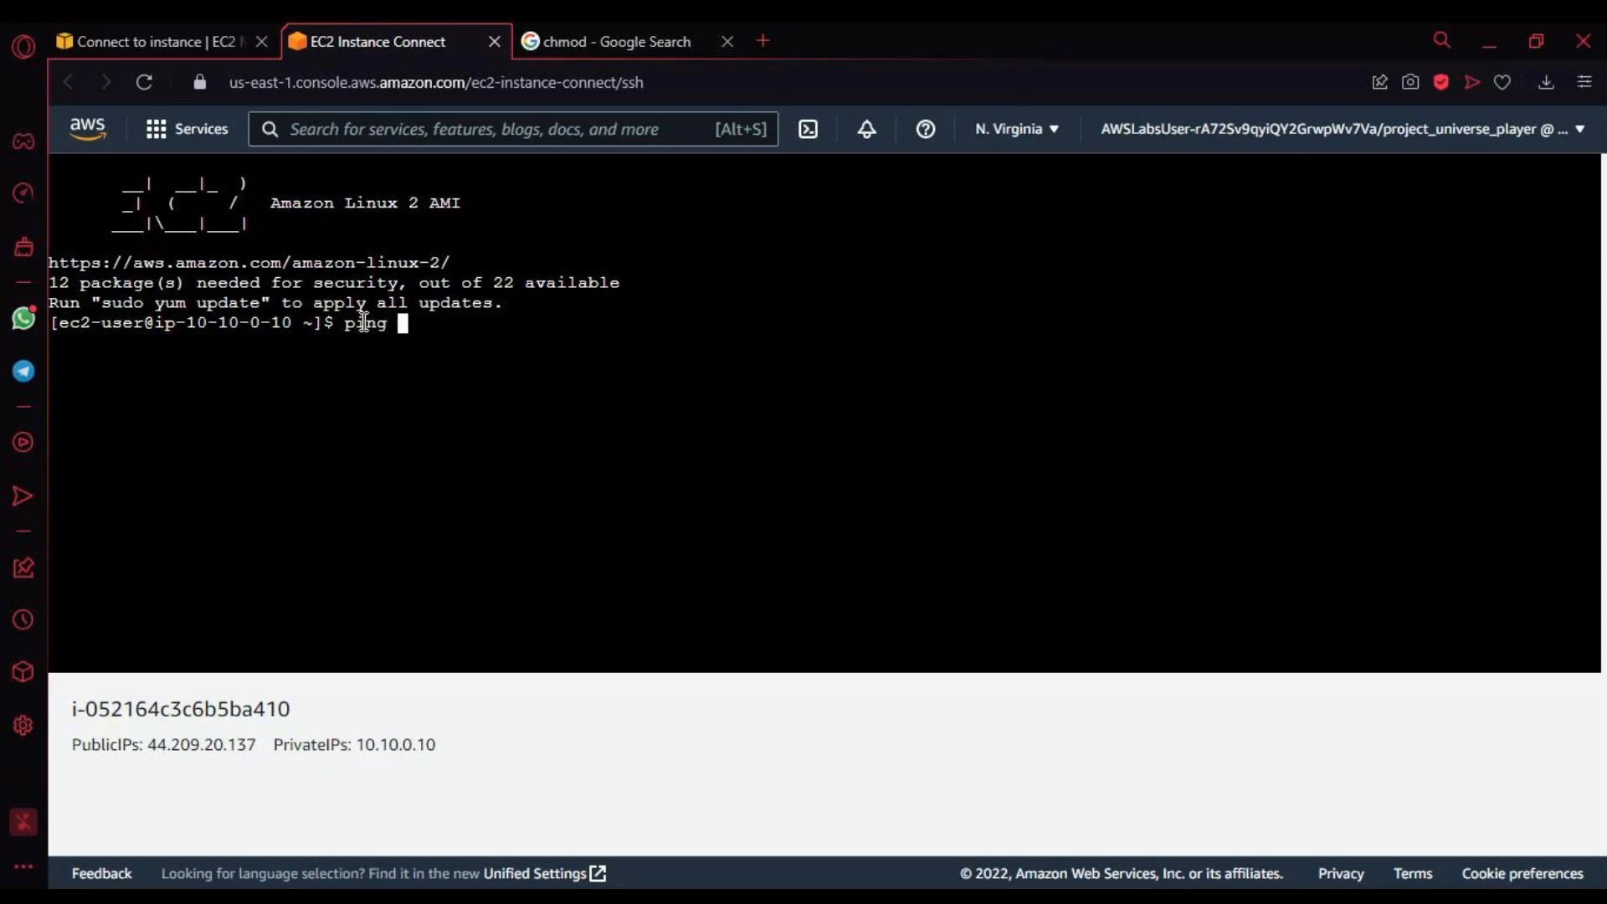
pyautogui.press('BackSpace')
pyautogui.press('BackSpace')
pyautogui.press('BackSpace')
pyautogui.press('BackSpace')
pyautogui.press('BackSpace')
# Step: Run ifconfig on the Marketing Server to list its network interfaces
pyautogui.write('ifconfig')
pyautogui.press('Return')
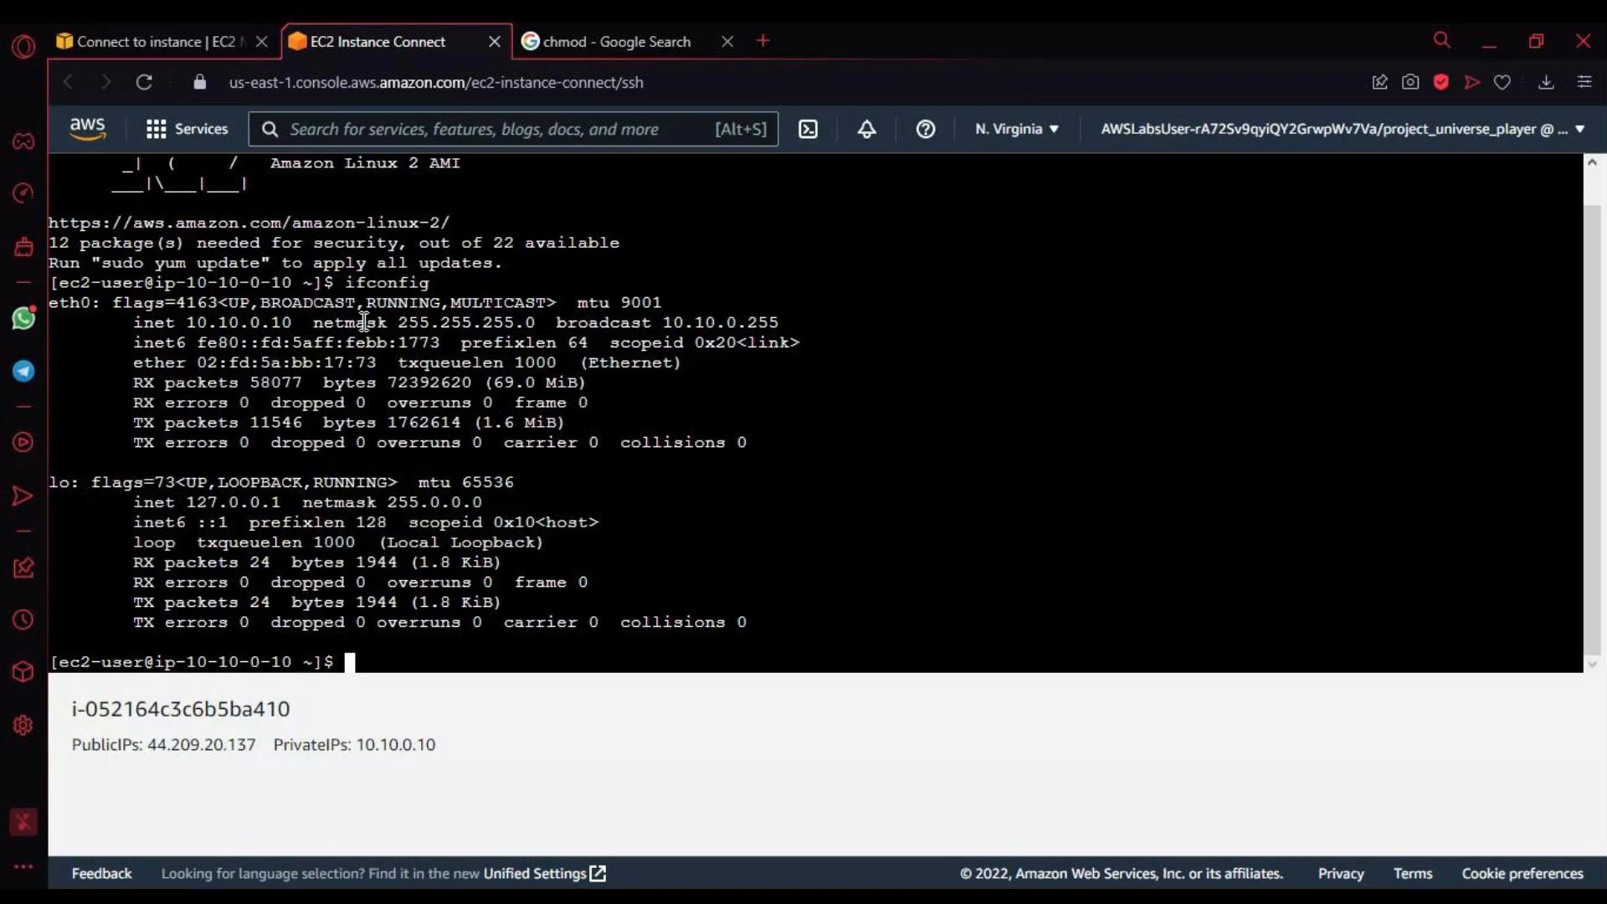
# Step: Examine the ifconfig command, the eth0 inet address and the loopback interface's inet address in the output
pyautogui.moveTo(187, 324); pyautogui.dragTo(291, 324)
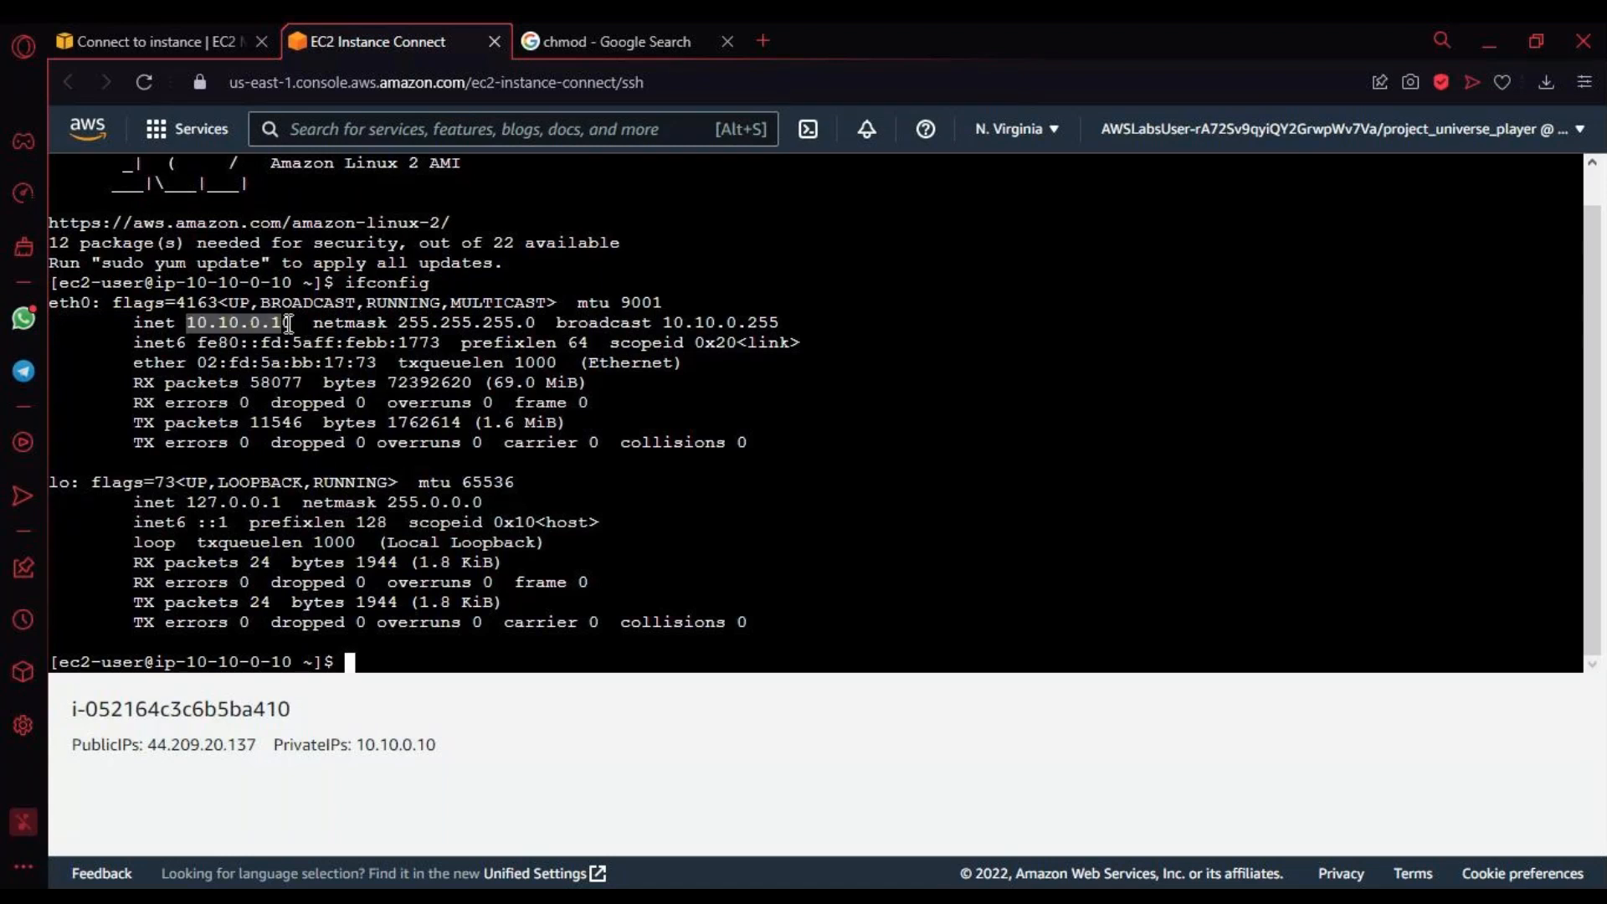
pyautogui.click(350, 279)
pyautogui.moveTo(350, 279); pyautogui.dragTo(437, 282)
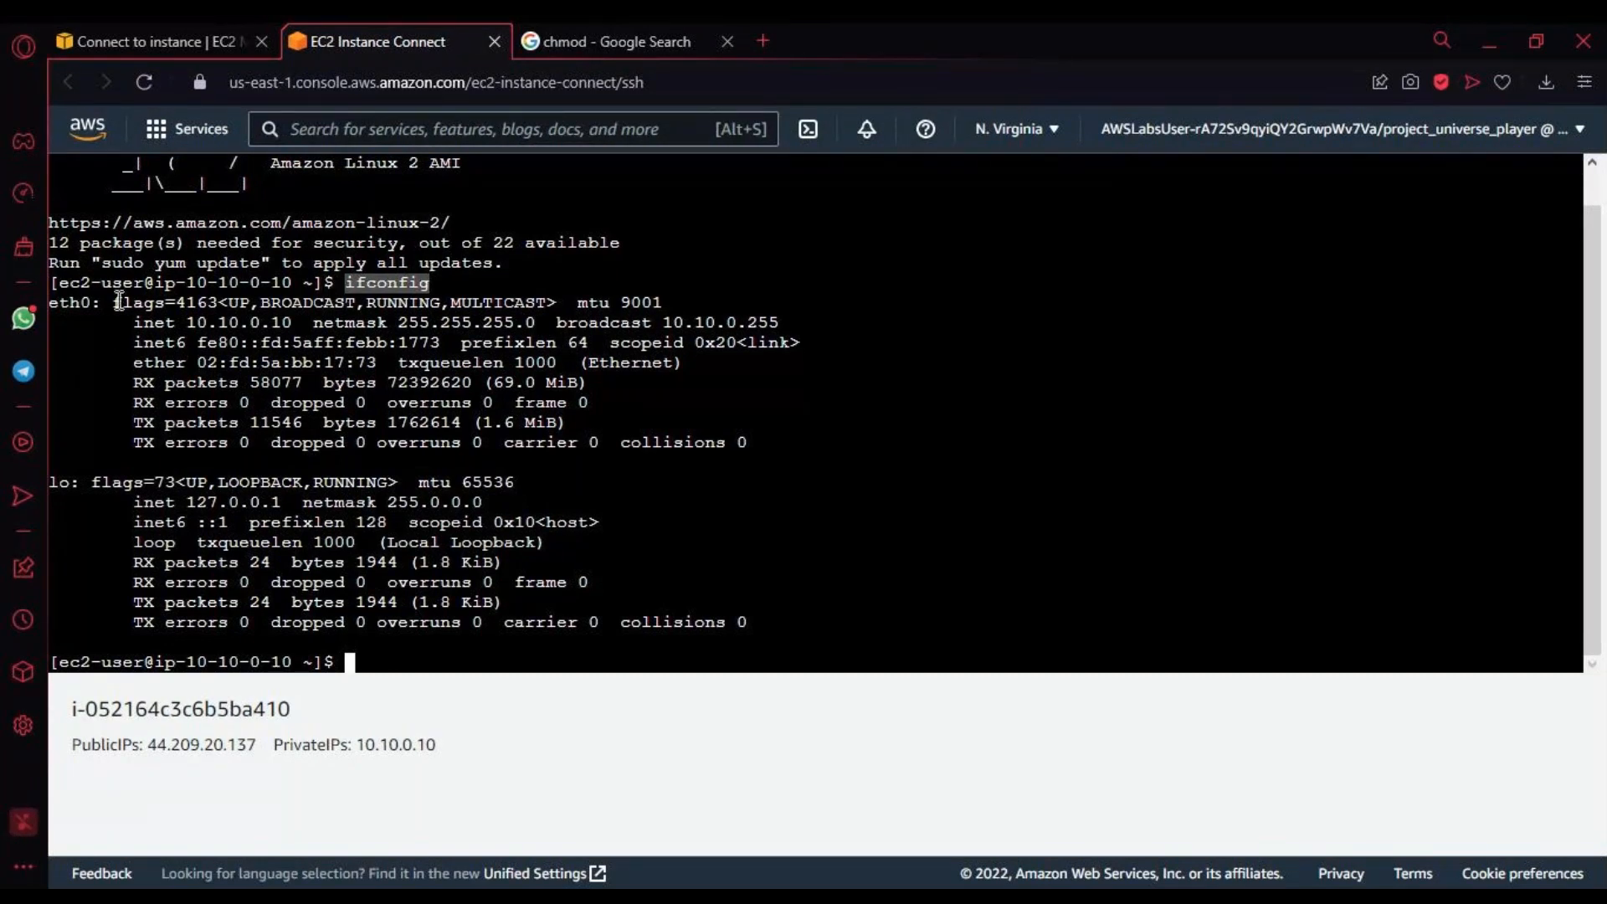
pyautogui.moveTo(52, 303); pyautogui.dragTo(581, 649)
pyautogui.click(529, 562)
pyautogui.moveTo(215, 461); pyautogui.dragTo(616, 641)
pyautogui.moveTo(175, 502); pyautogui.dragTo(295, 503)
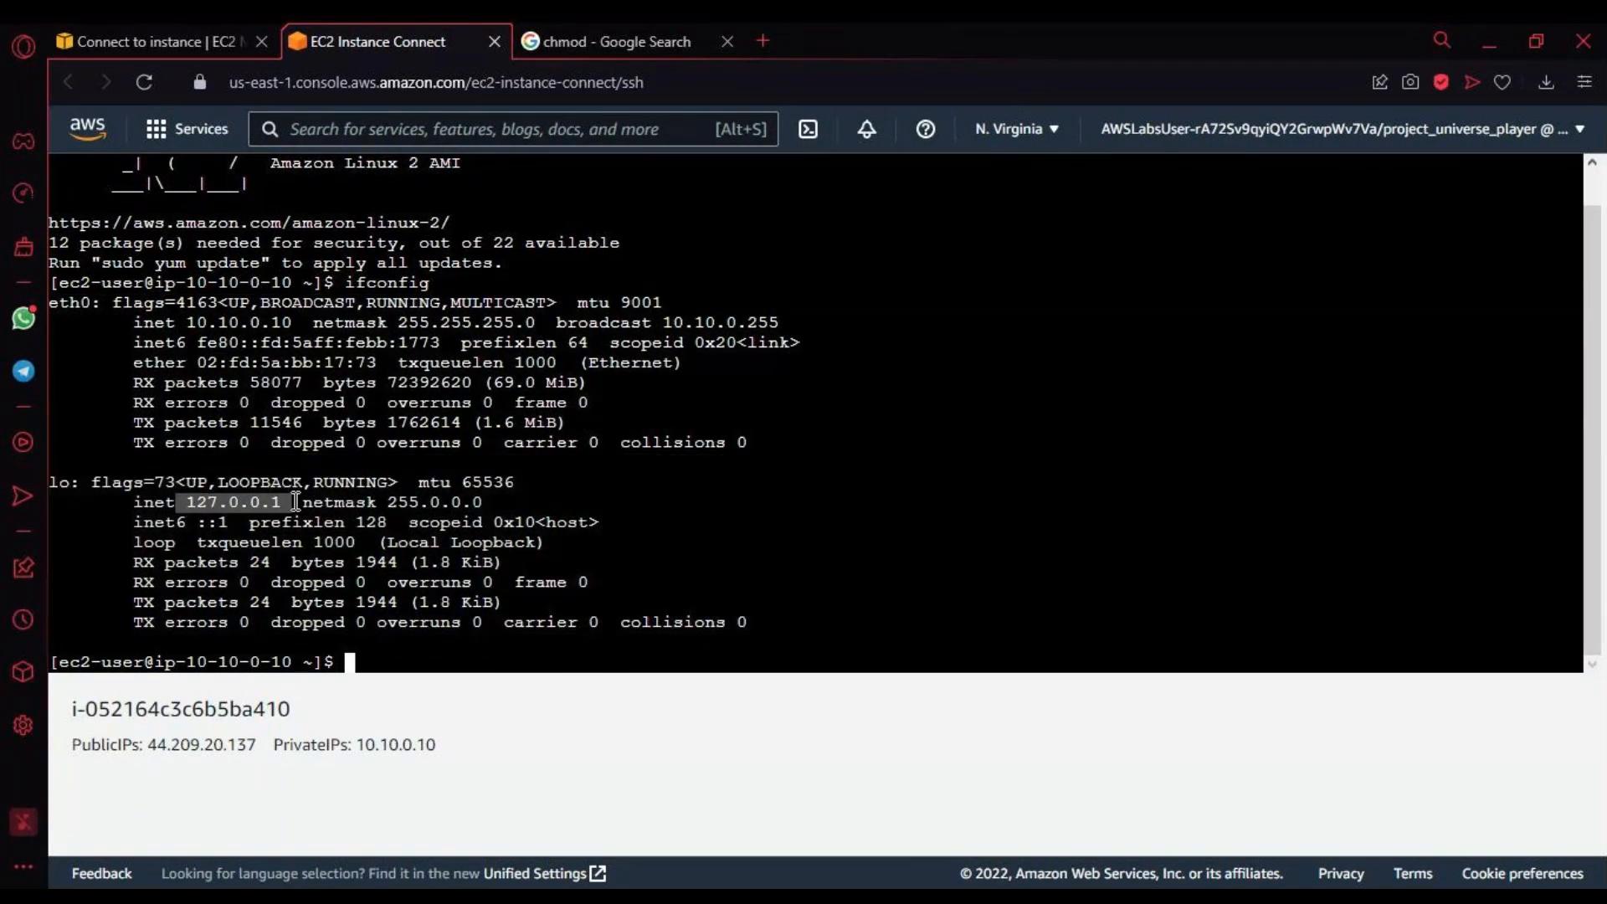
# Step: Examine the eth0 netmask, broadcast address and the RX and TX packet statistics in the ifconfig output
pyautogui.moveTo(128, 310); pyautogui.dragTo(628, 454)
pyautogui.moveTo(186, 324); pyautogui.dragTo(542, 326)
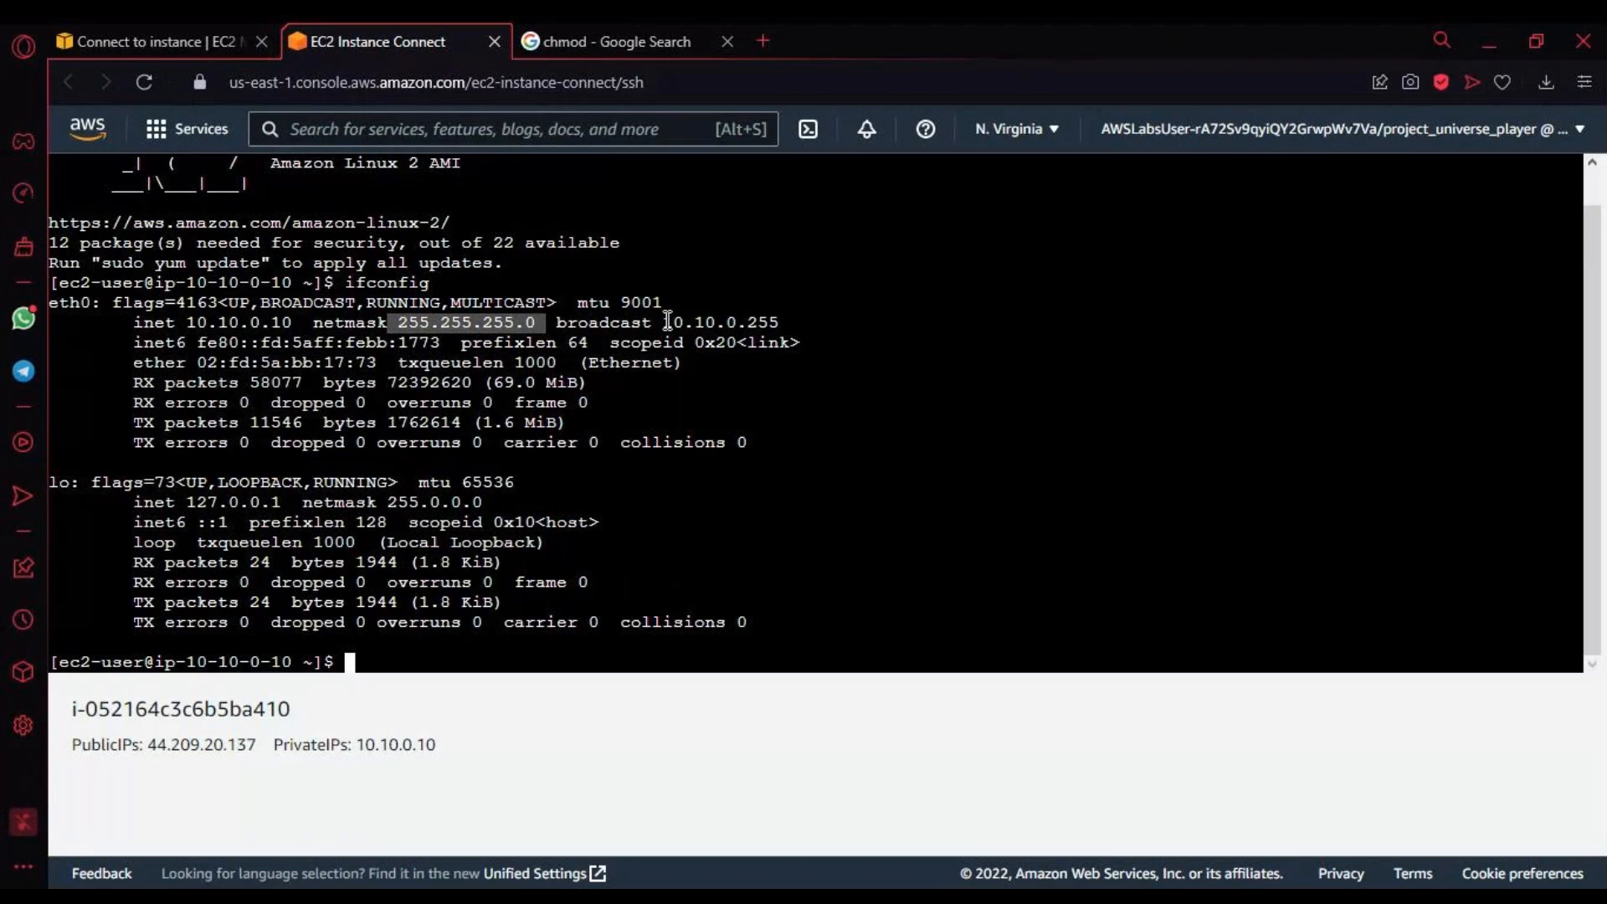
pyautogui.moveTo(663, 327); pyautogui.dragTo(794, 327)
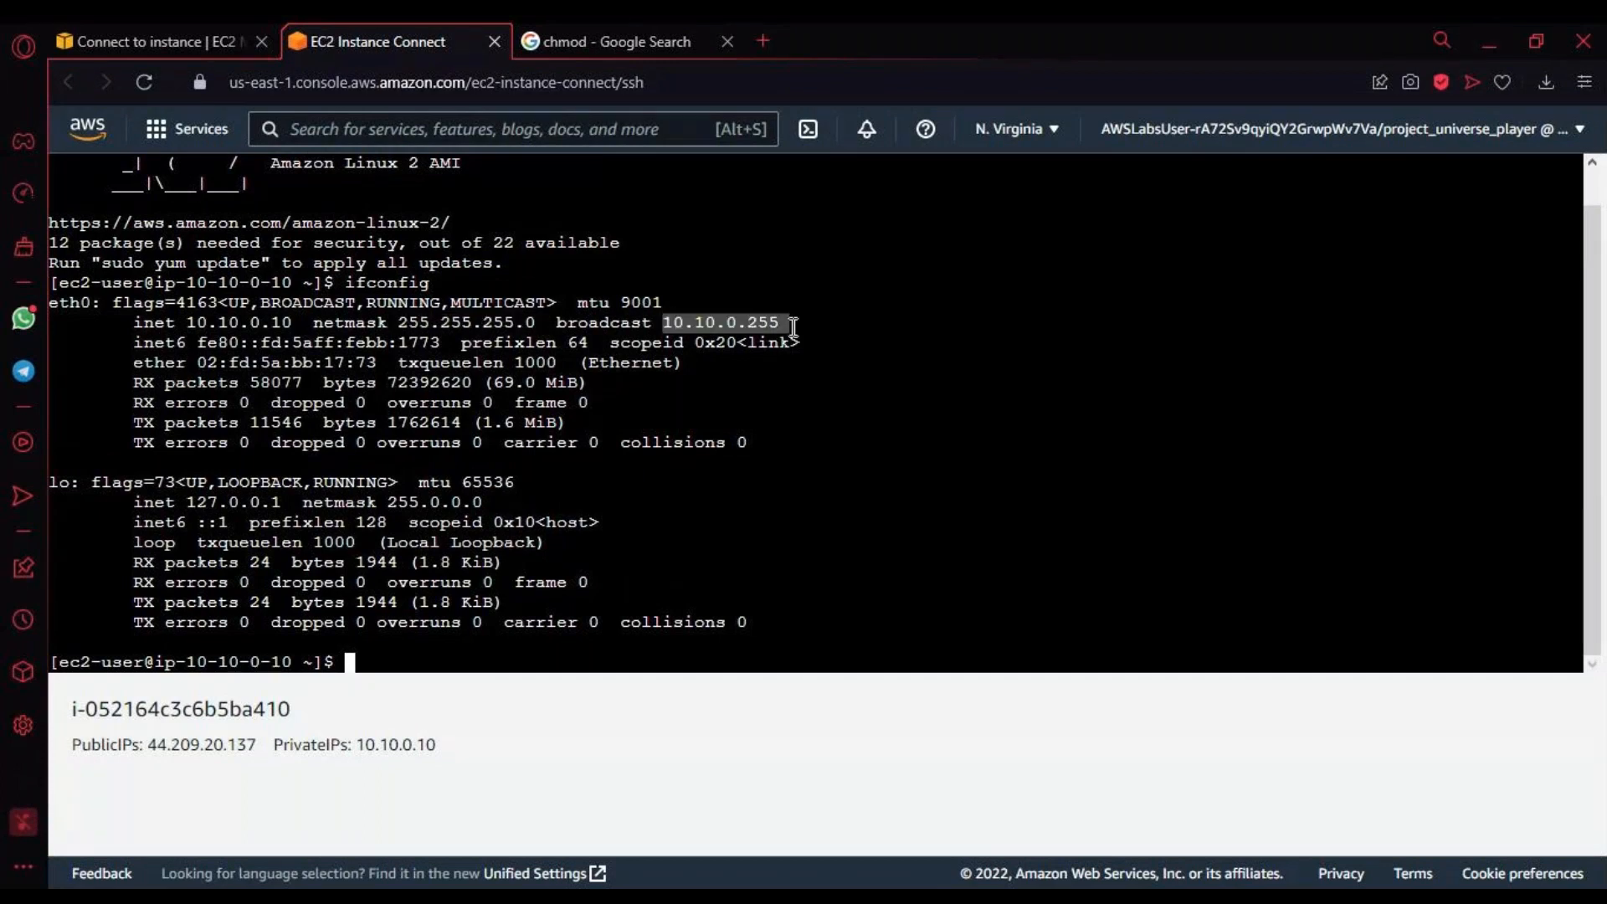
pyautogui.moveTo(217, 325); pyautogui.dragTo(451, 490)
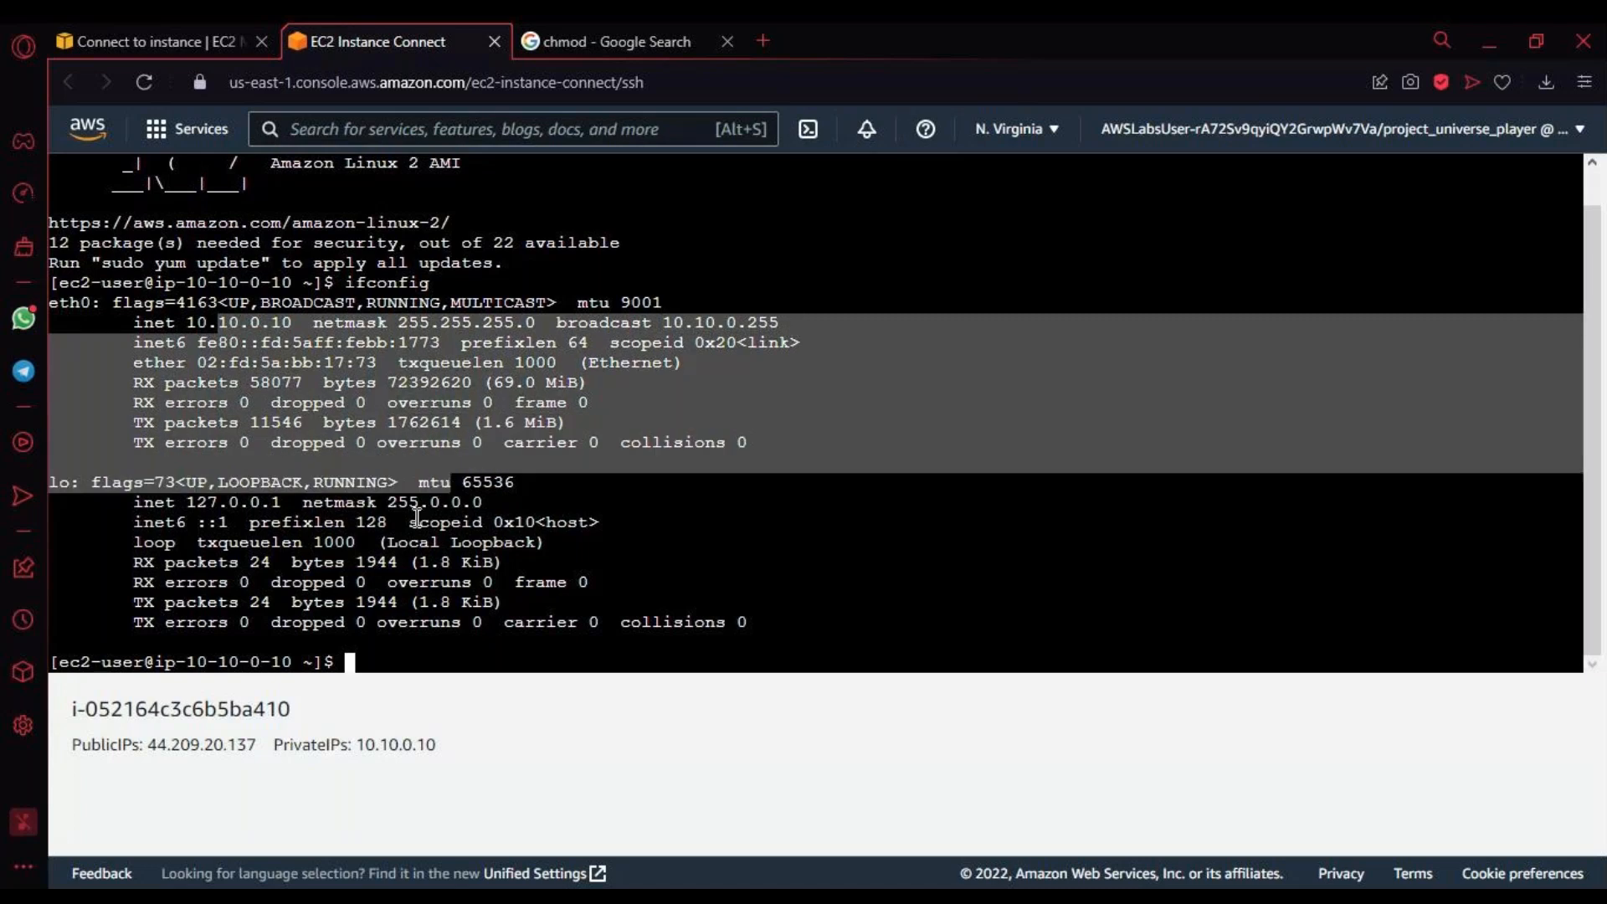
pyautogui.click(396, 452)
pyautogui.moveTo(133, 381); pyautogui.dragTo(244, 419)
pyautogui.moveTo(244, 418); pyautogui.dragTo(601, 489)
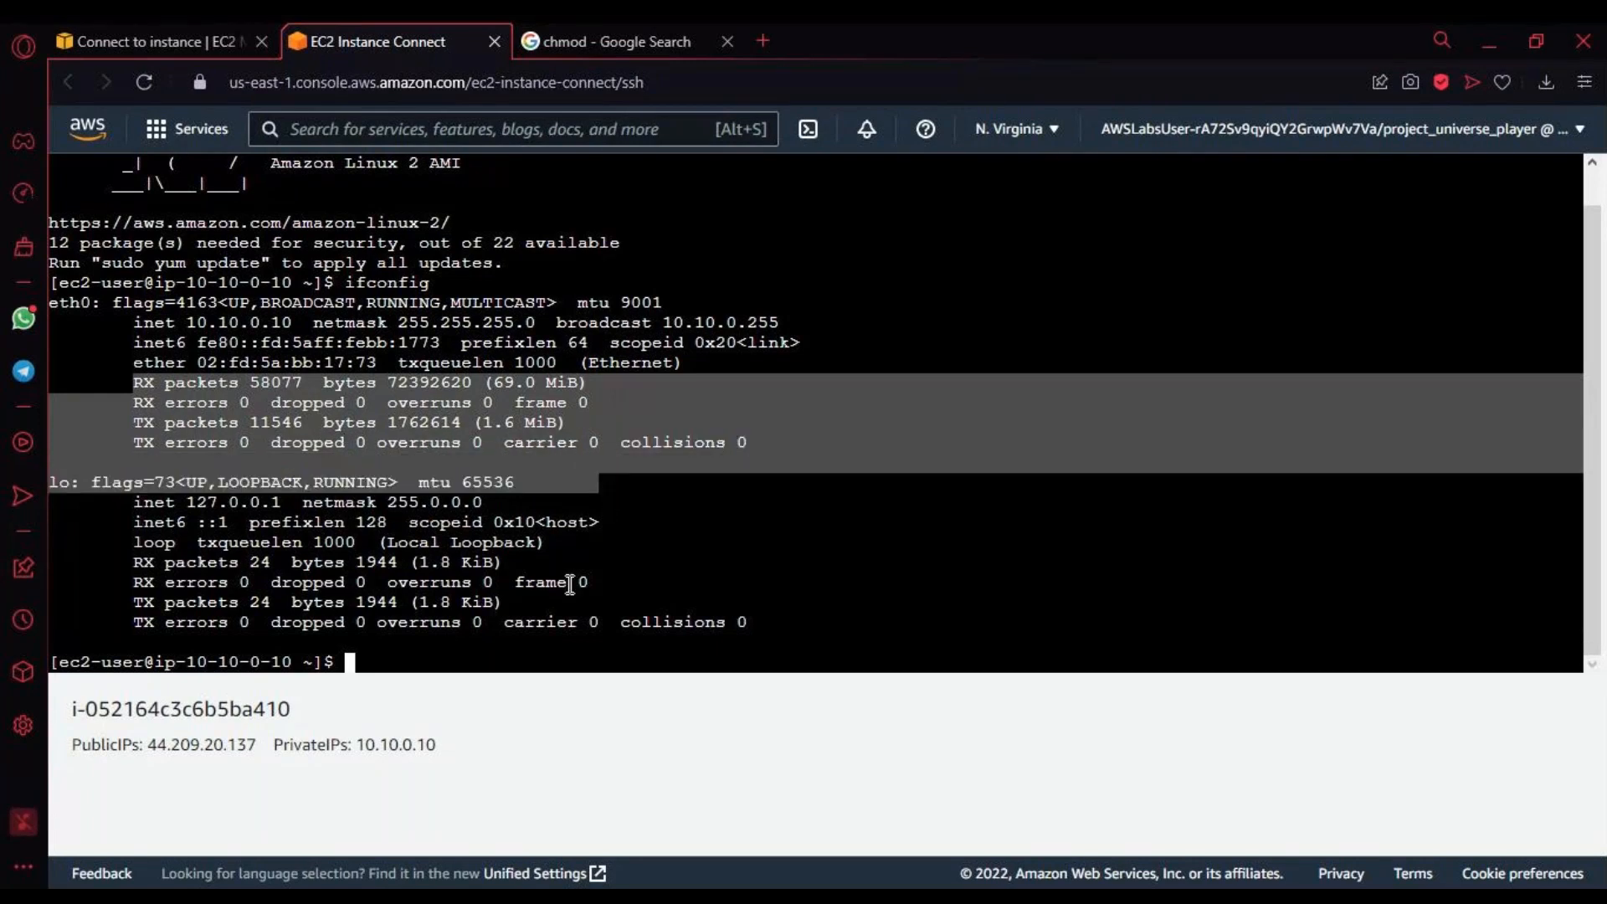
pyautogui.click(528, 634)
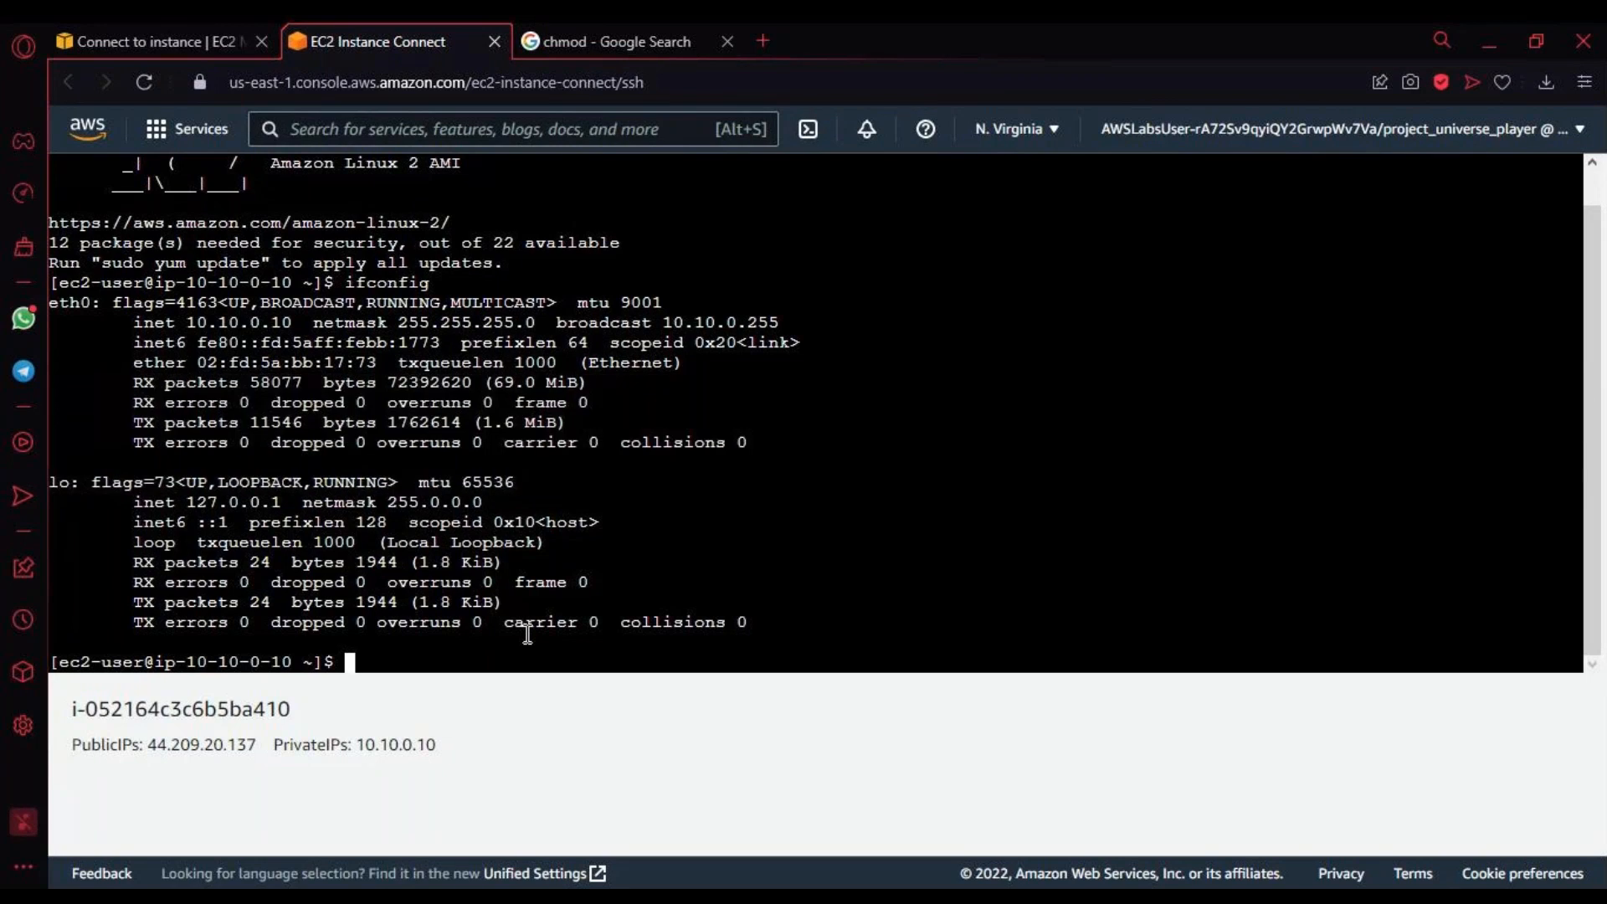
# Step: Ping 172.31.0.10 from the Marketing Server and interrupt the command to get its statistics
pyautogui.write('ping')
pyautogui.rightClick(453, 650)
pyautogui.click(514, 460)
pyautogui.press('Return')
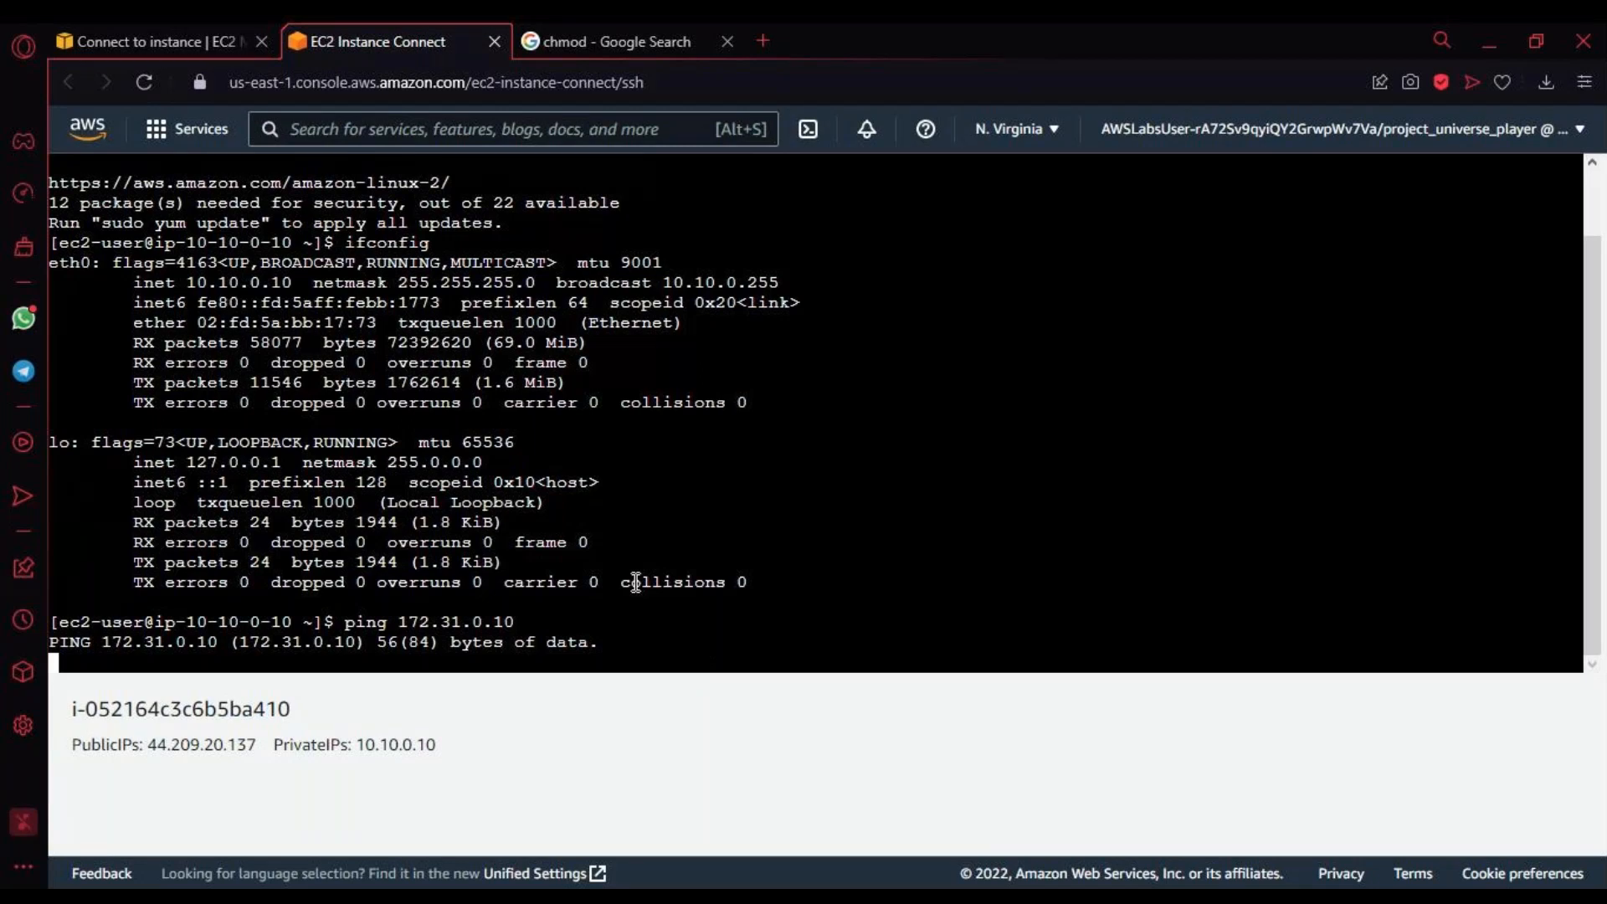
pyautogui.hotkey('alt', 'Tab')
pyautogui.click(418, 555)
pyautogui.hotkey('ctrl', 'c')
# Step: Examine the packets transmitted, packets received and packet loss in the ping statistics
pyautogui.moveTo(186, 623); pyautogui.dragTo(835, 620)
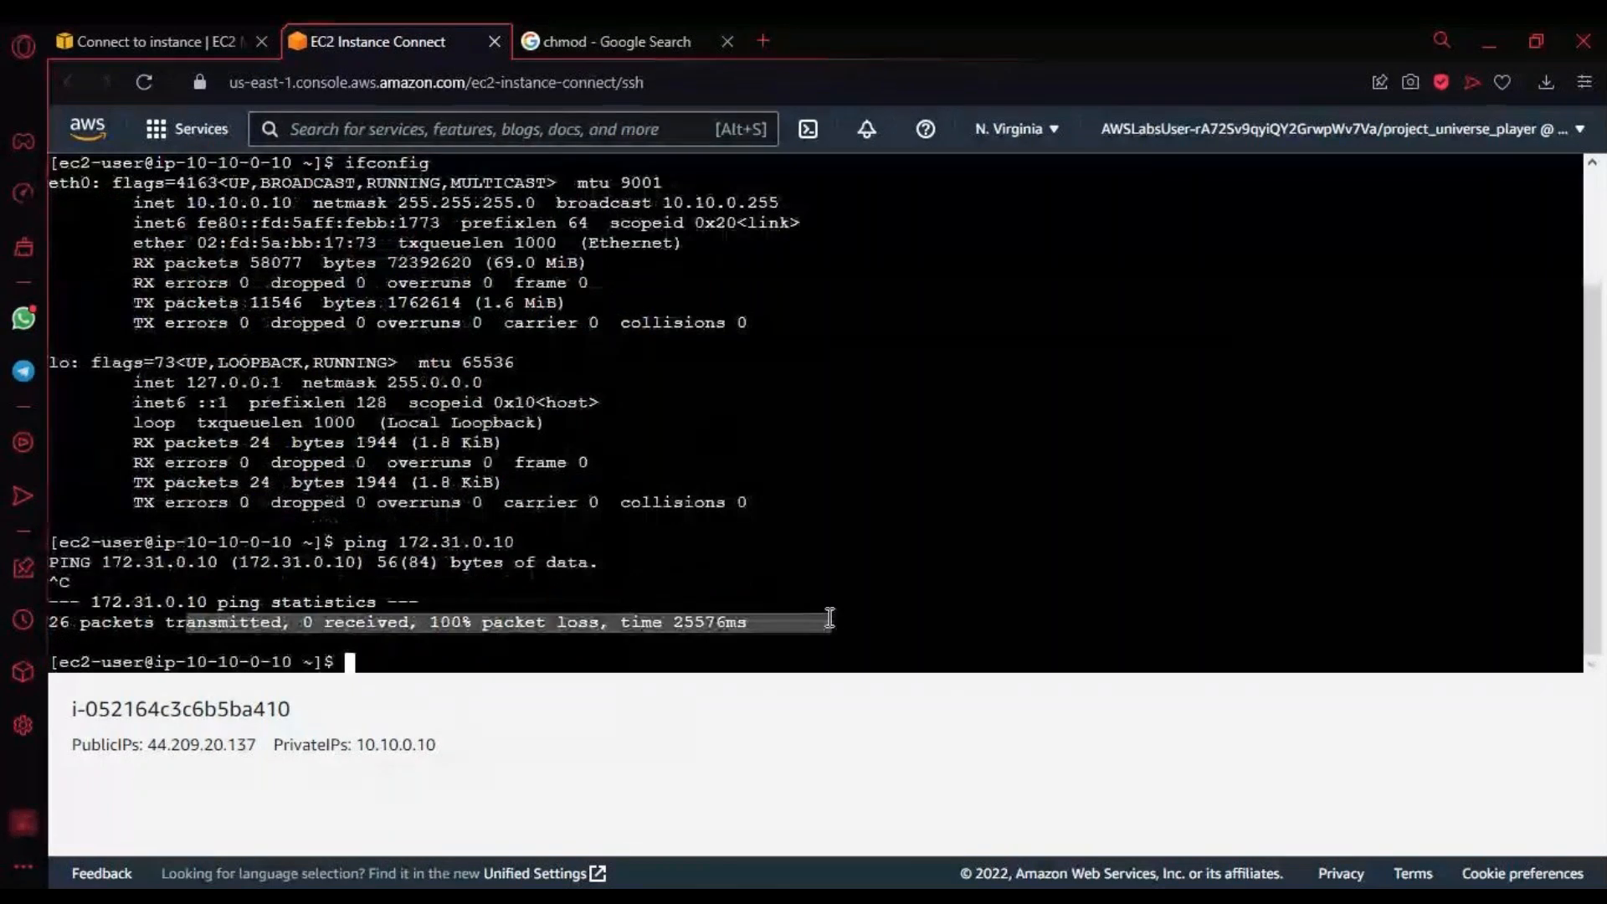
pyautogui.tripleClick(76, 628)
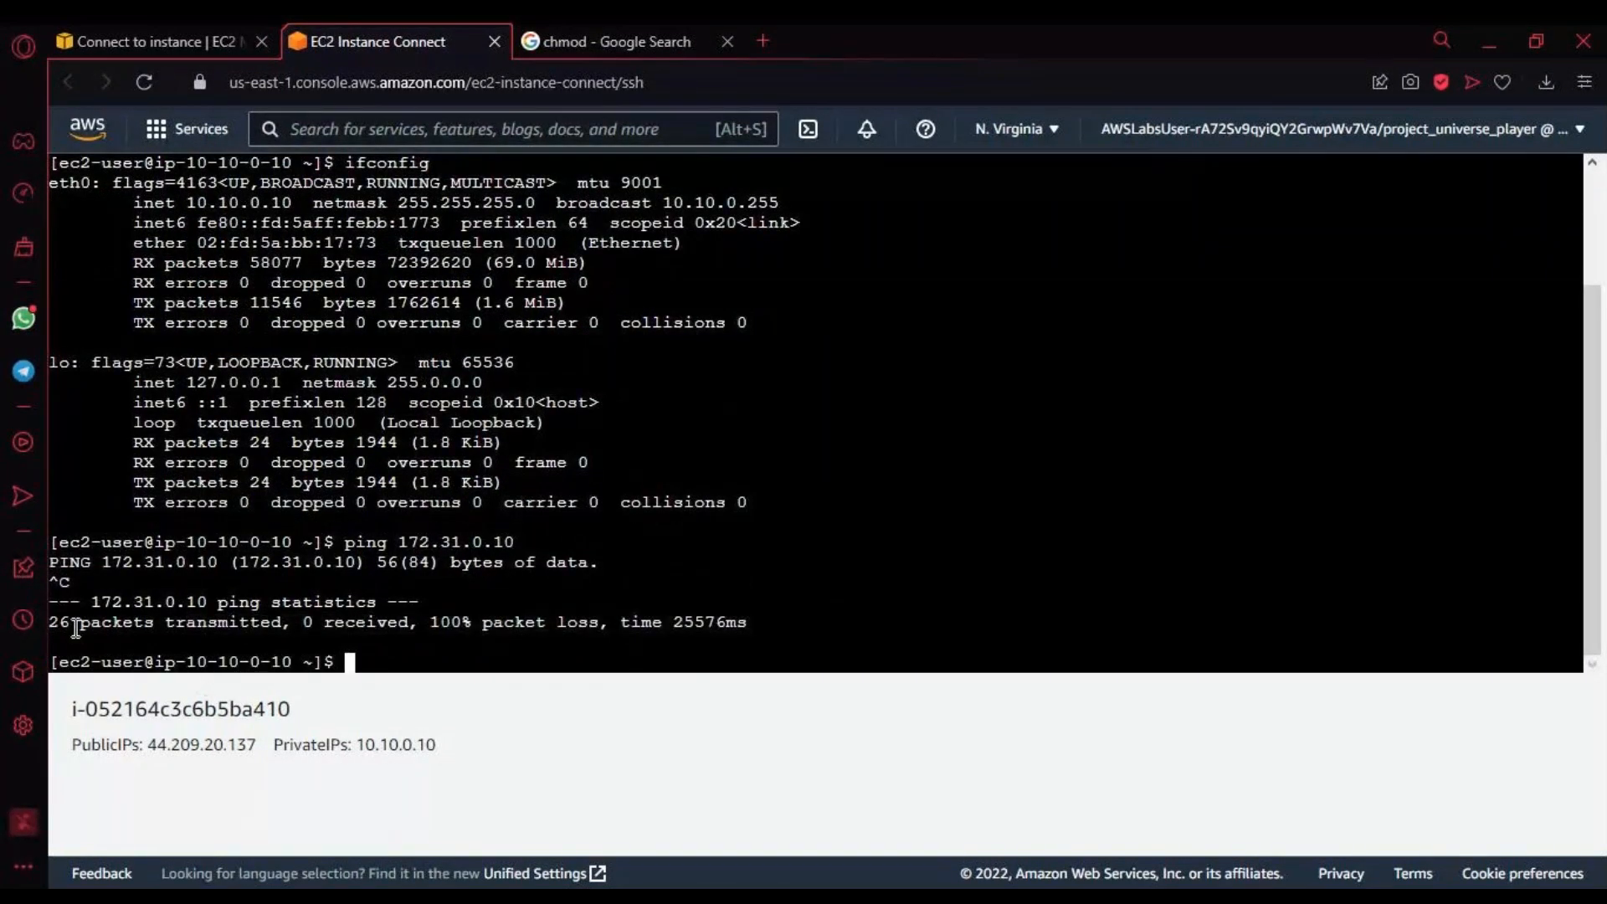
pyautogui.tripleClick(353, 626)
pyautogui.click(435, 622)
pyautogui.moveTo(433, 622); pyautogui.dragTo(841, 624)
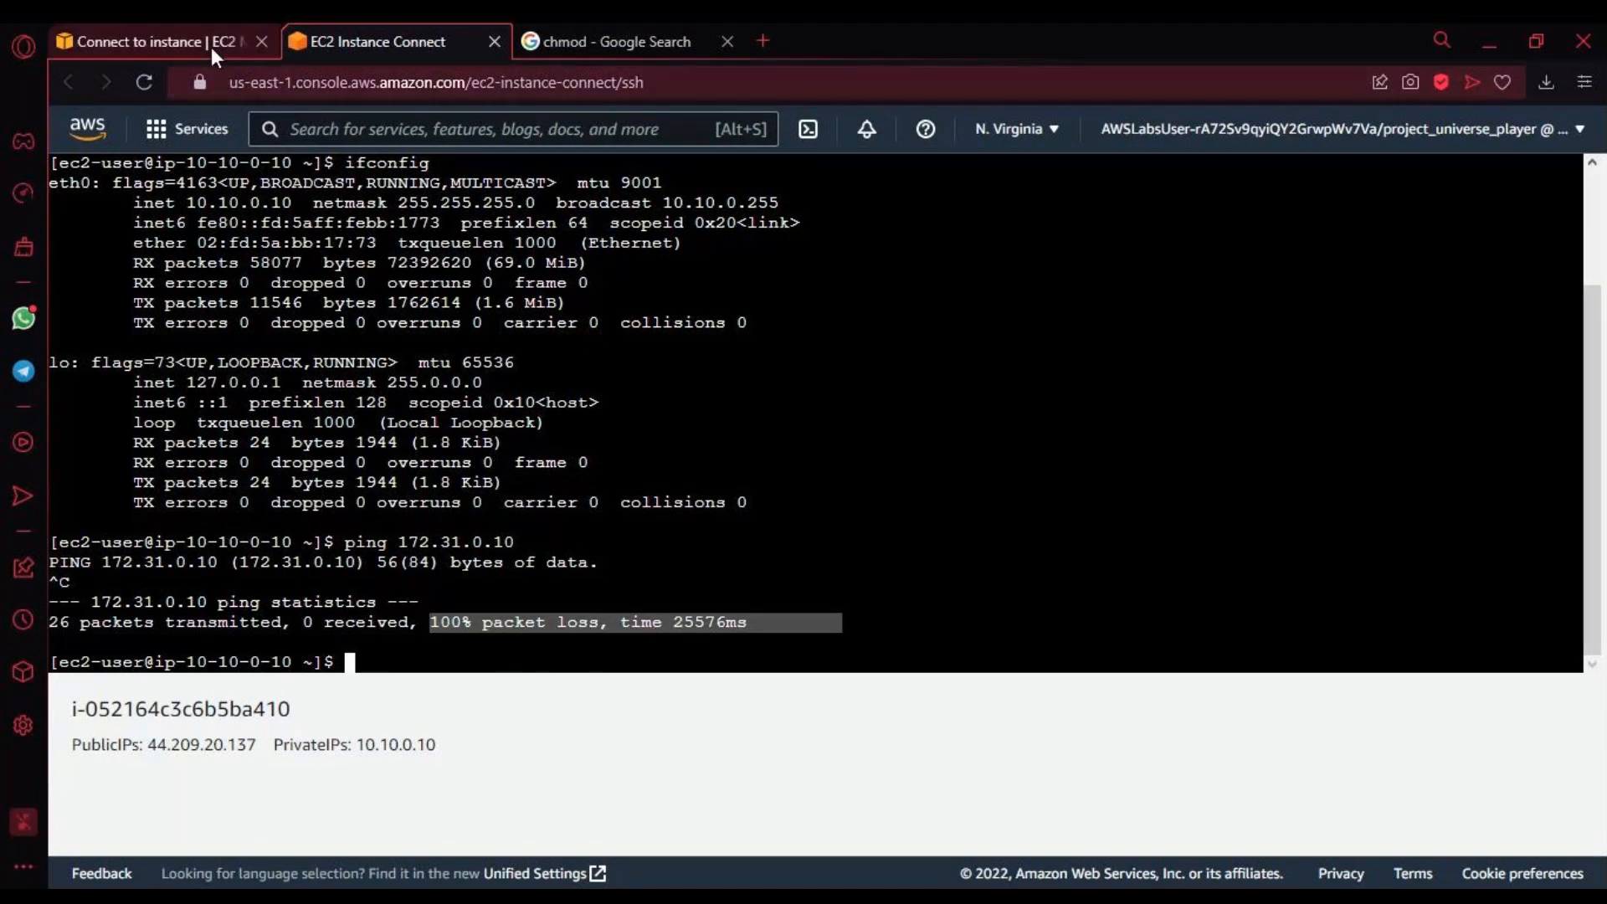
# Step: Open the EC2 Instances list from the instance connection page and dismiss the notification about the new console
pyautogui.click(188, 38)
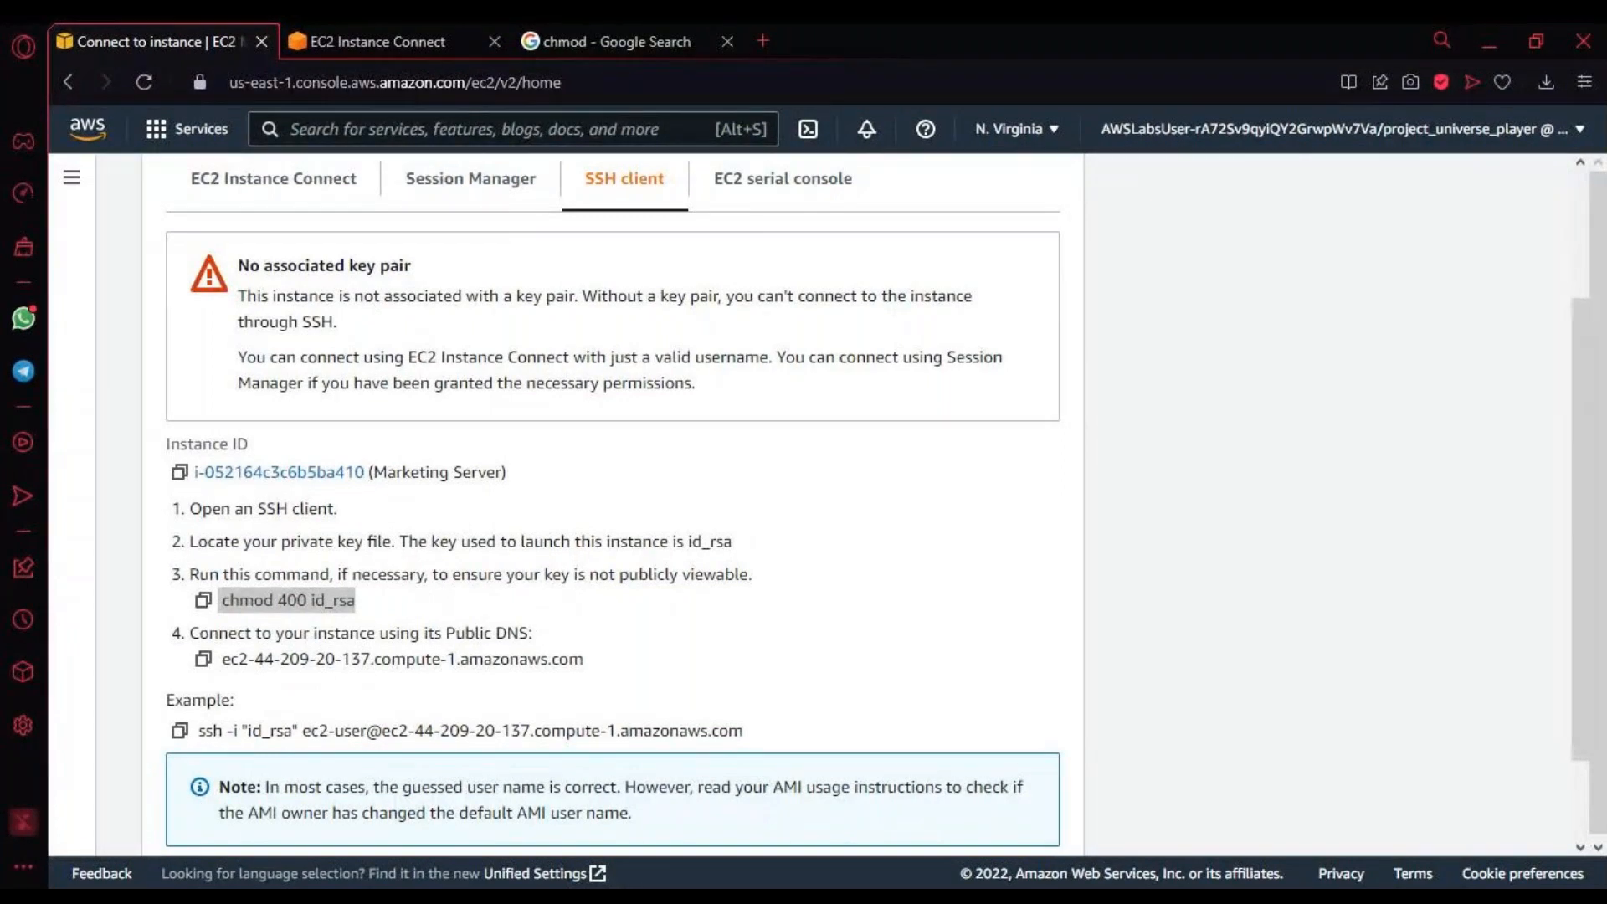
pyautogui.scroll(2, 284, 241)
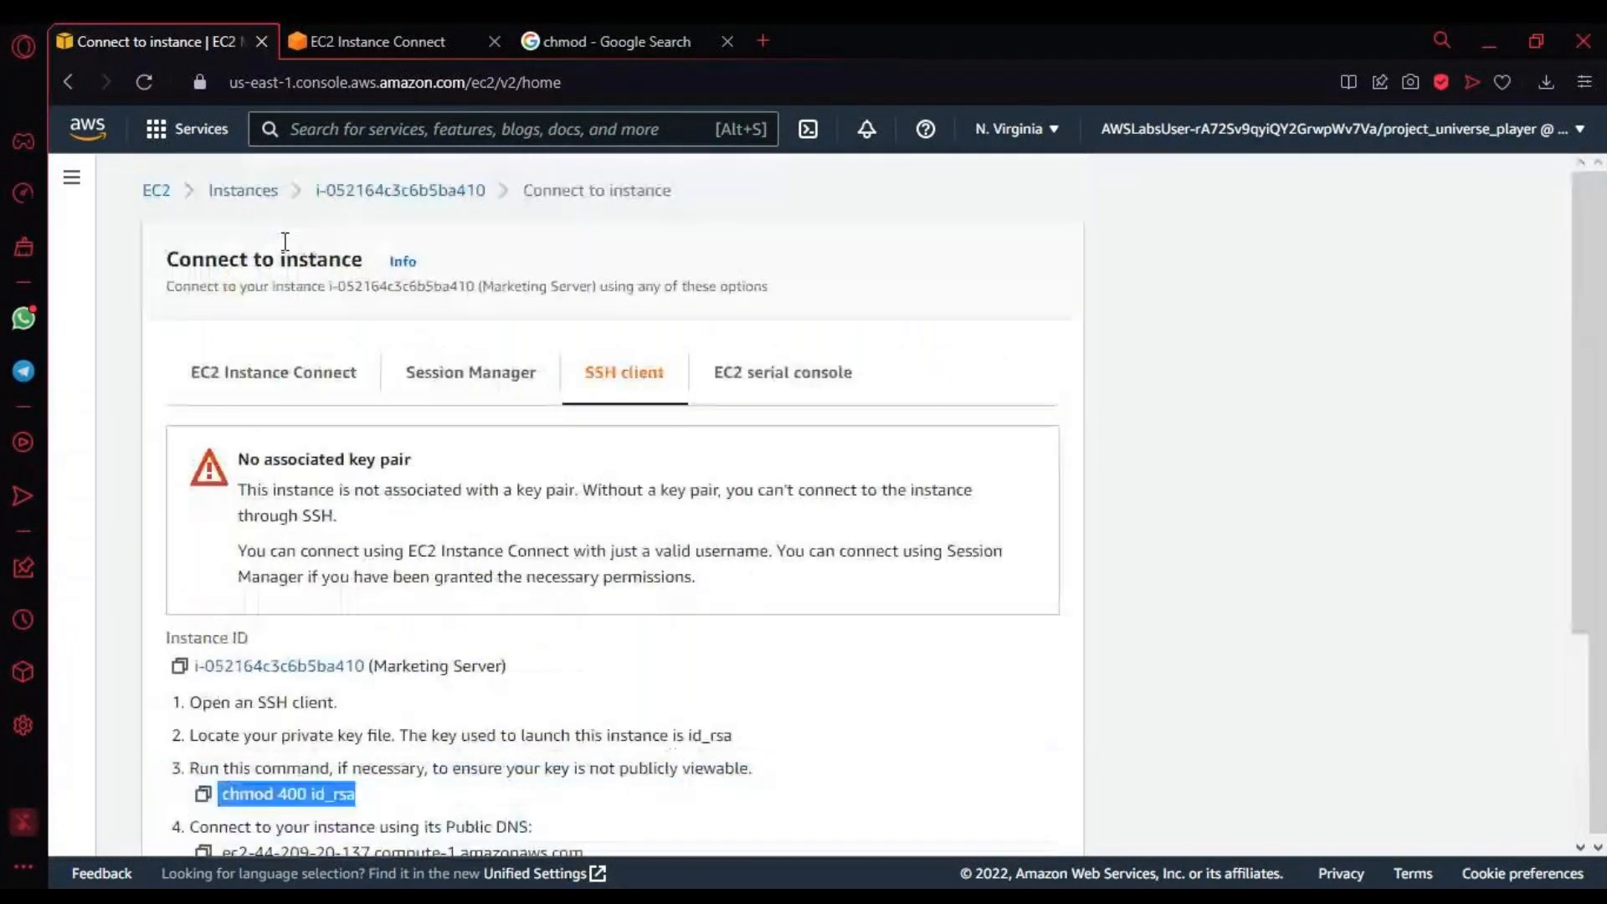
pyautogui.click(140, 192)
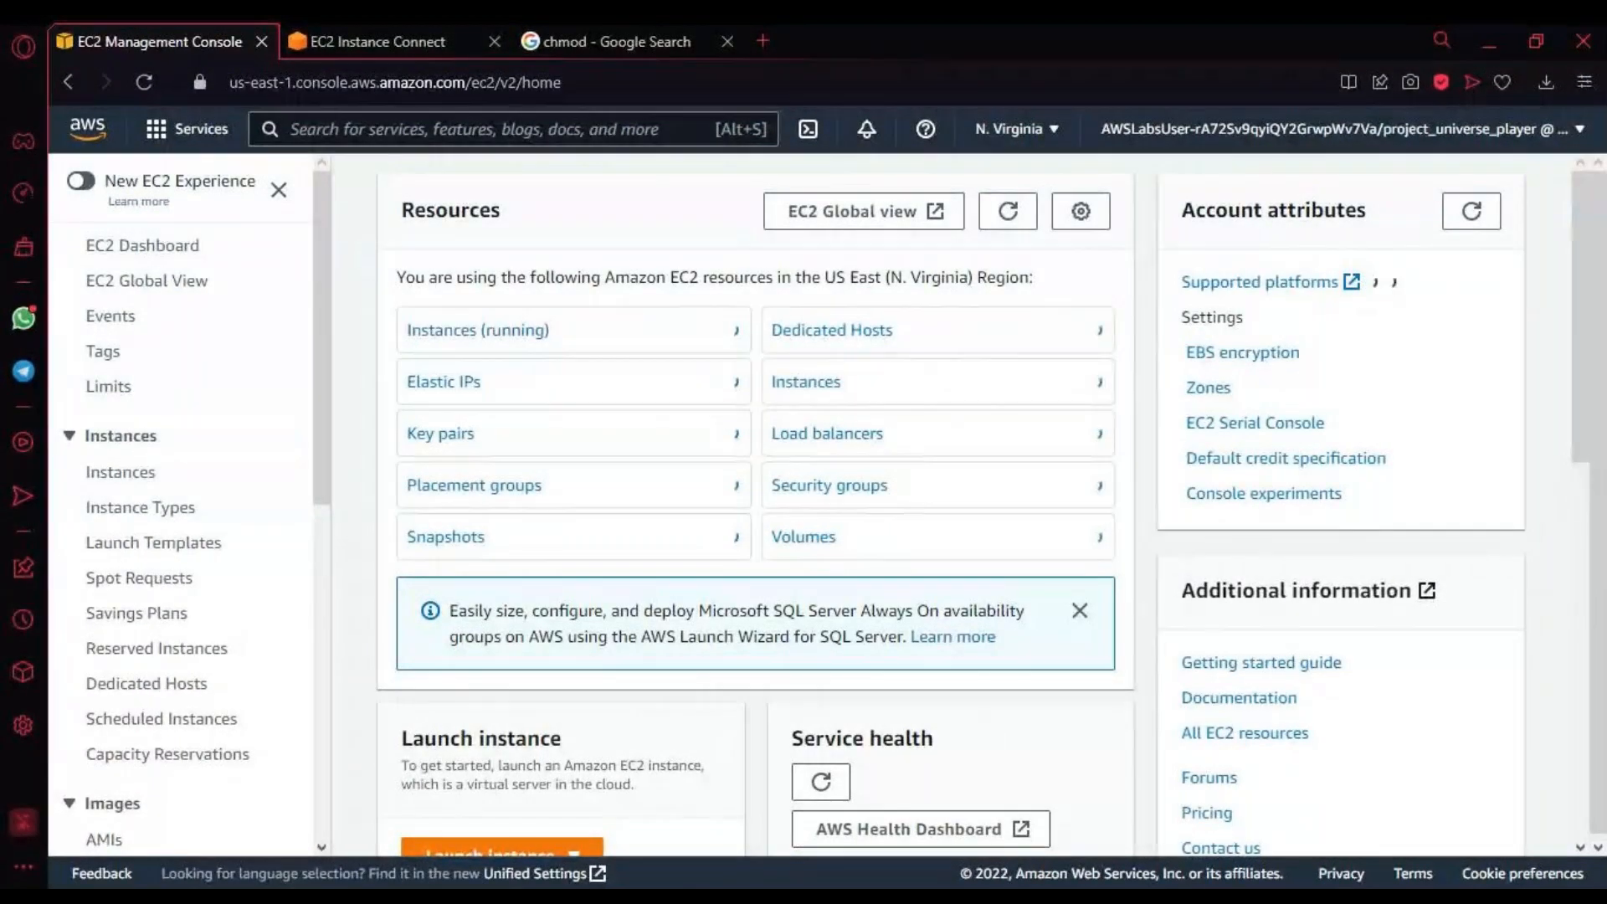
pyautogui.click(121, 472)
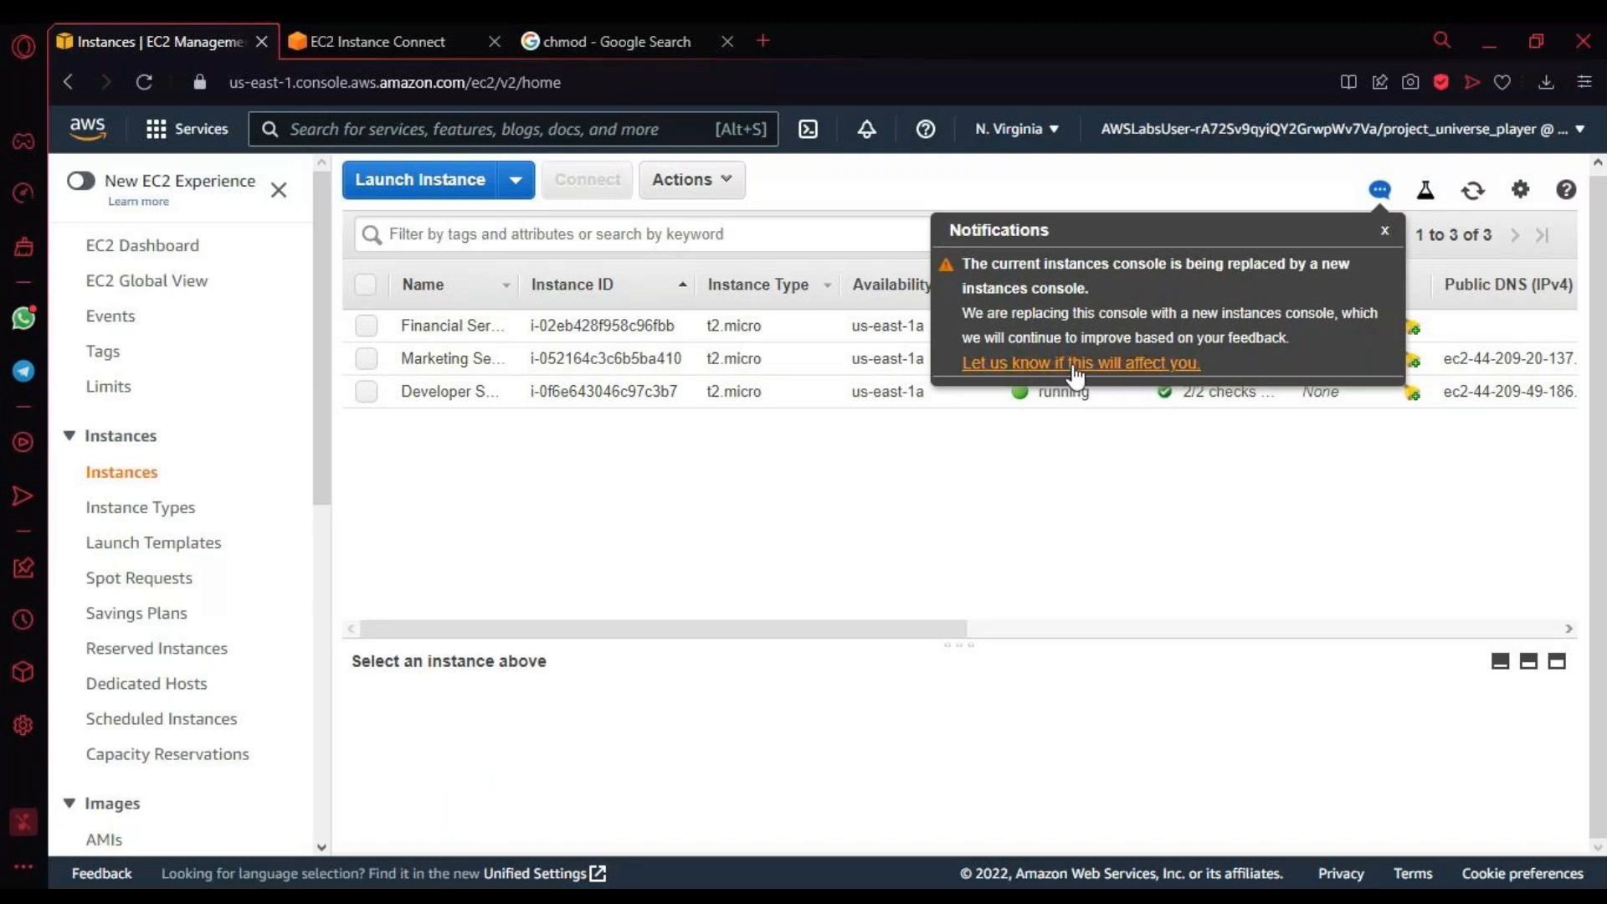
pyautogui.click(1383, 232)
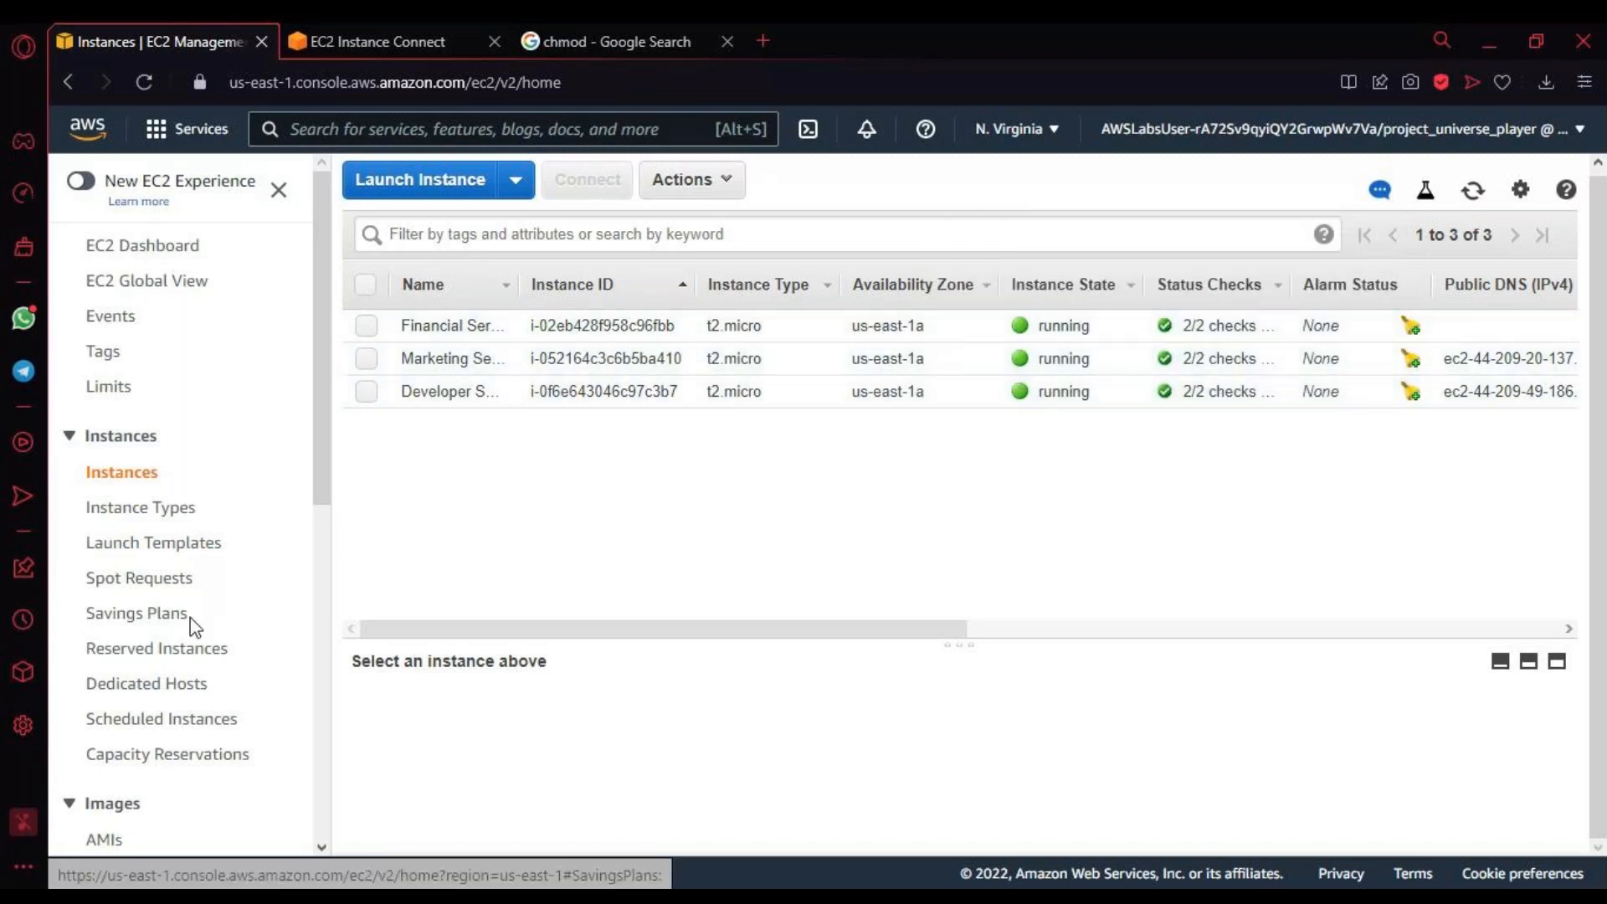
# Step: Select the Marketing Server instance and examine its description, including the private IP, VPC, subnet and network interface
pyautogui.click(368, 350)
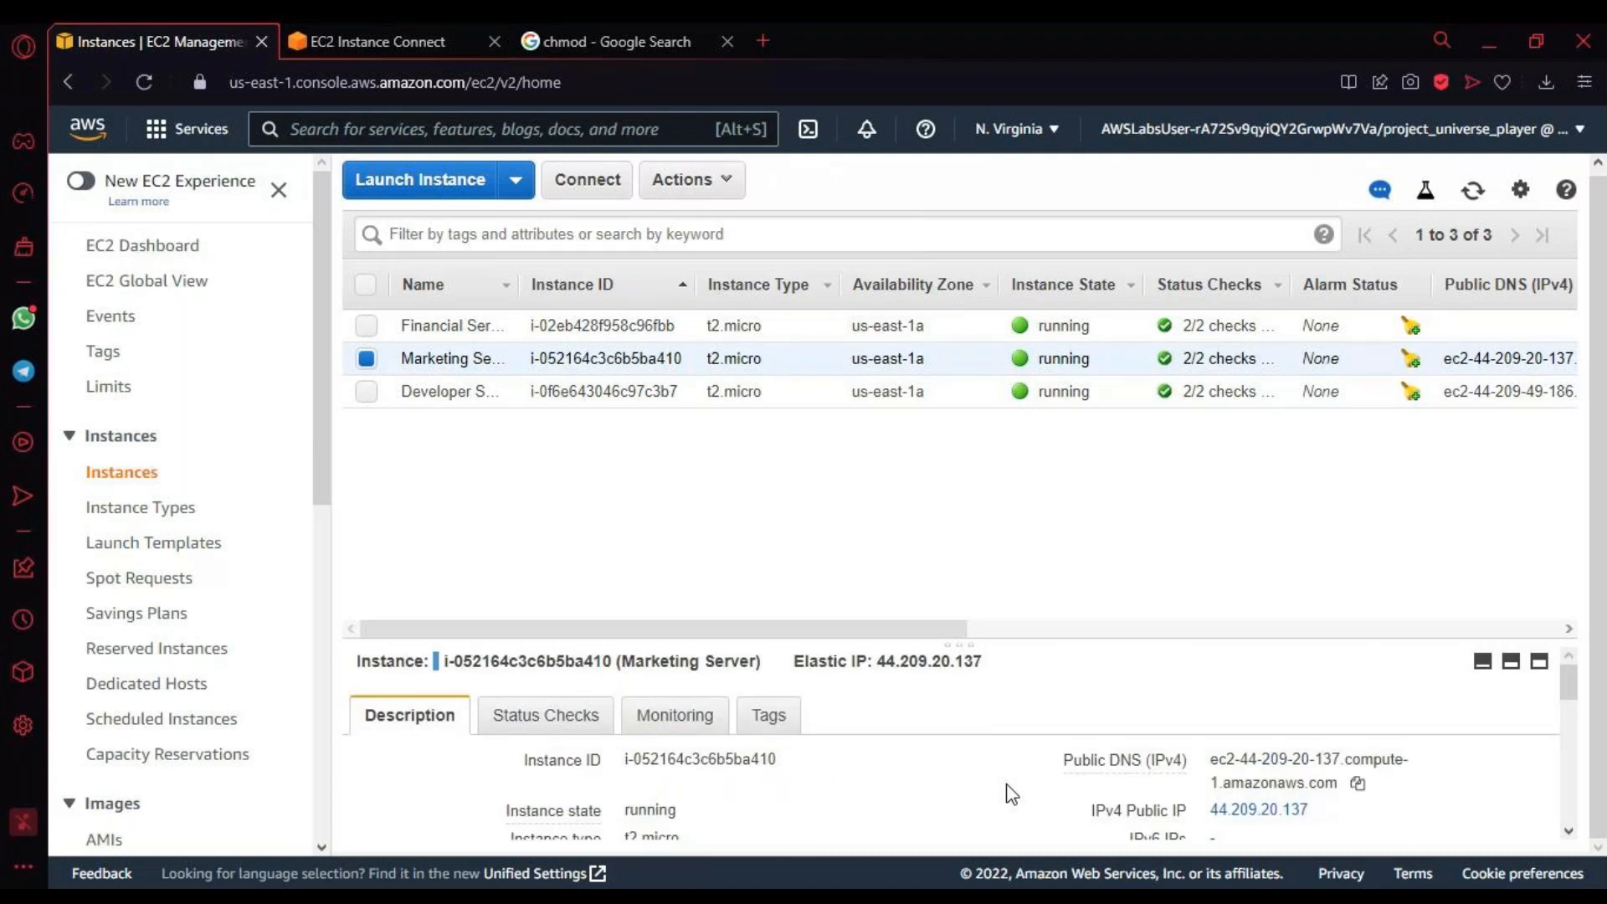
pyautogui.scroll(-2, 1012, 795)
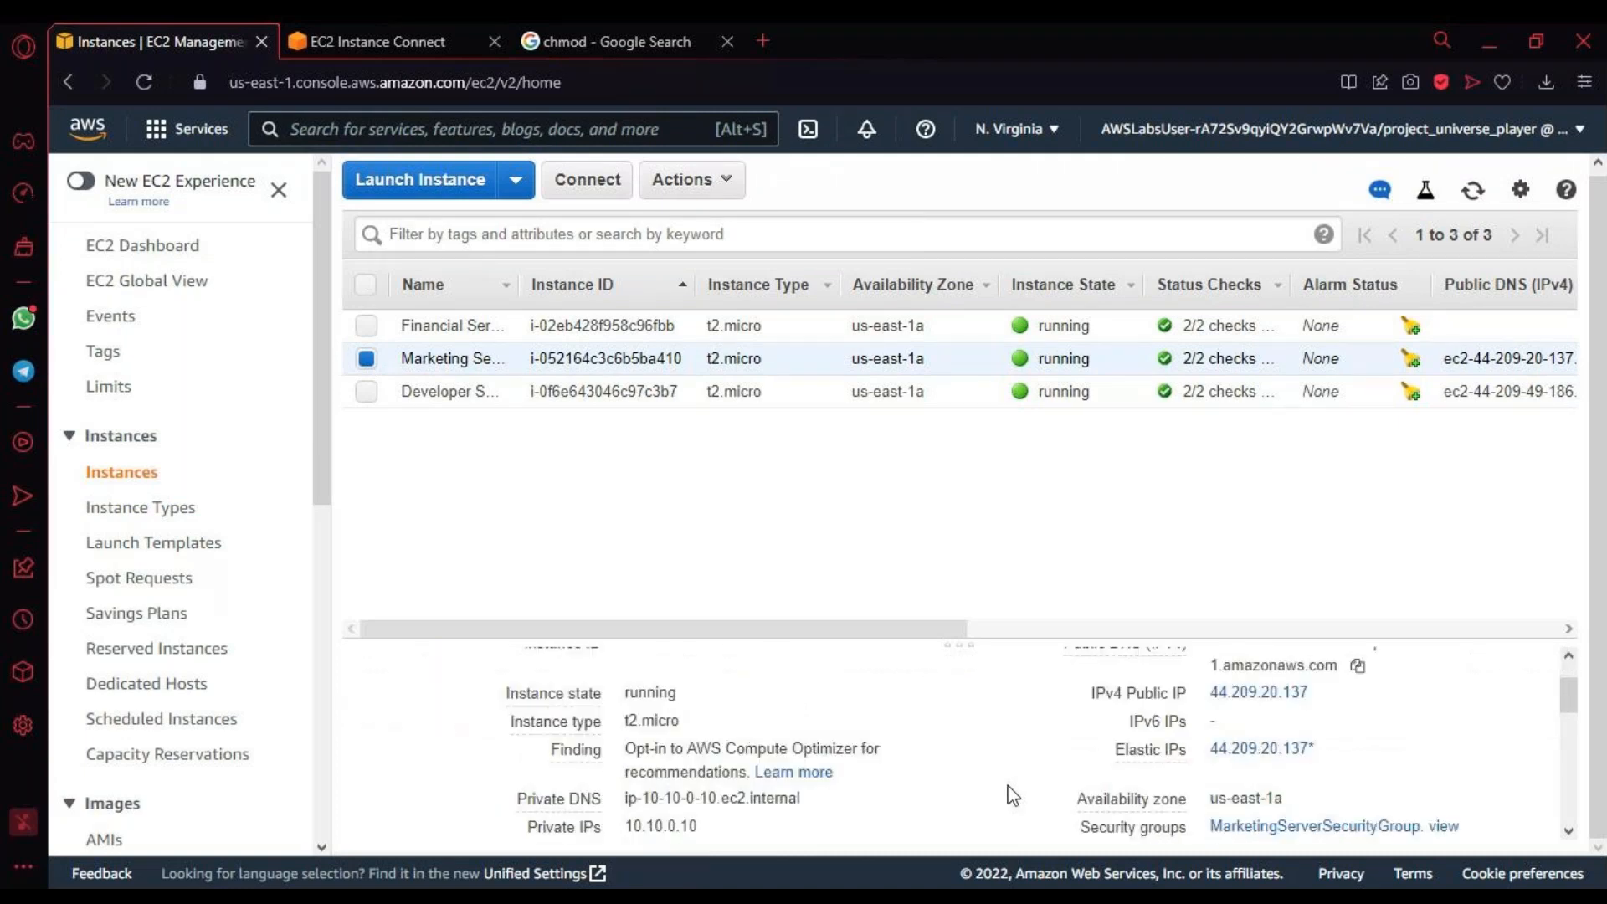
pyautogui.scroll(3, 1013, 795)
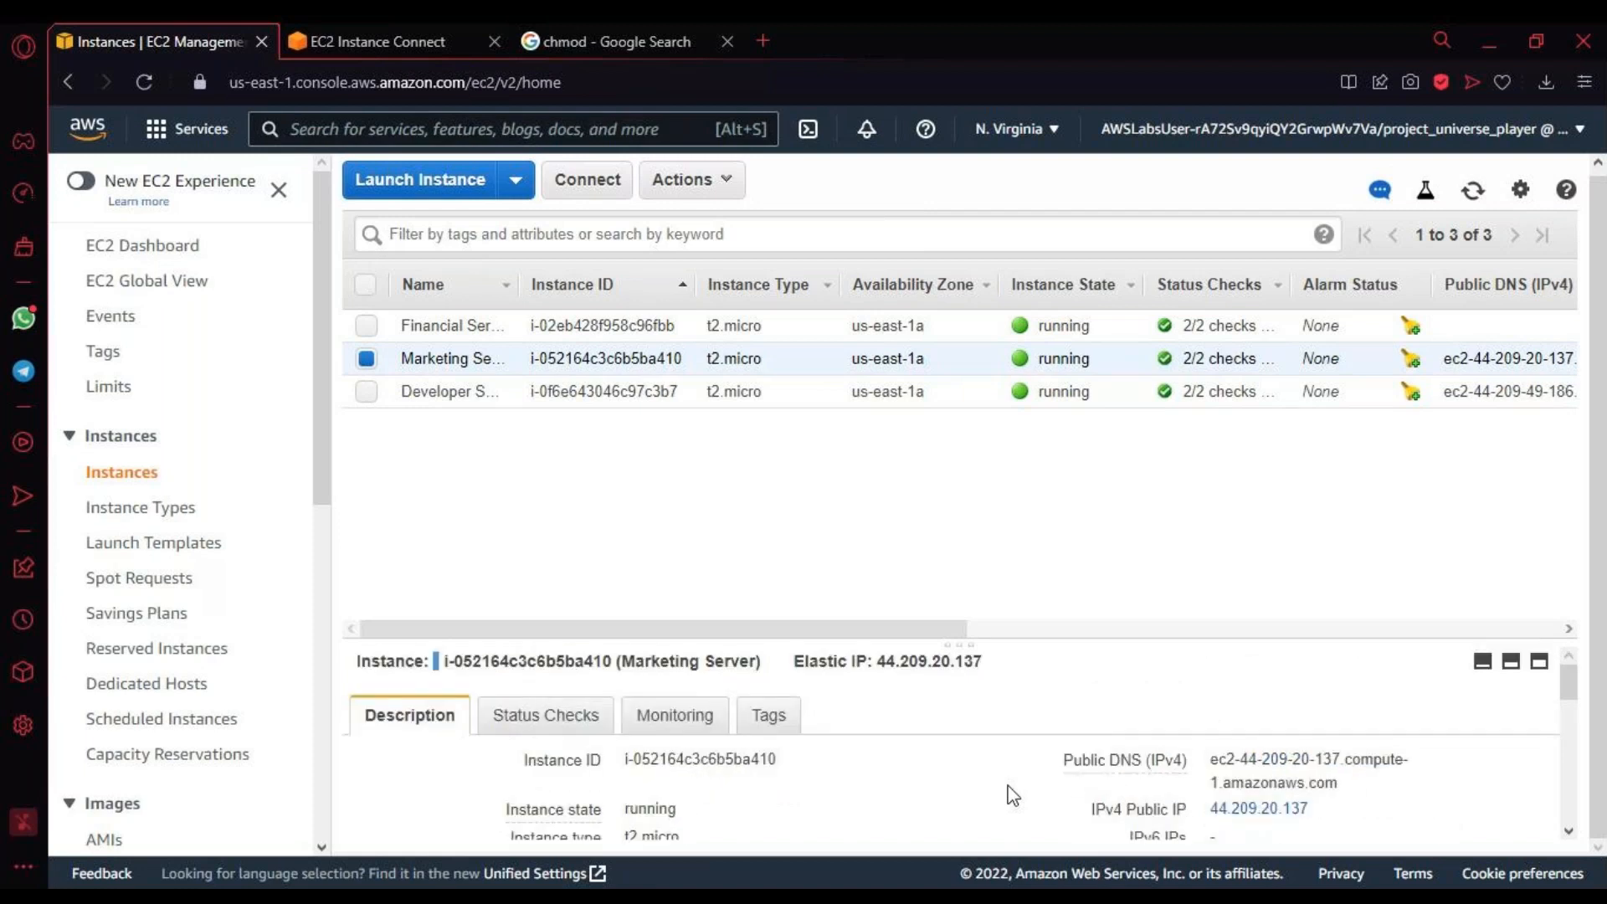
pyautogui.scroll(-2, 1012, 795)
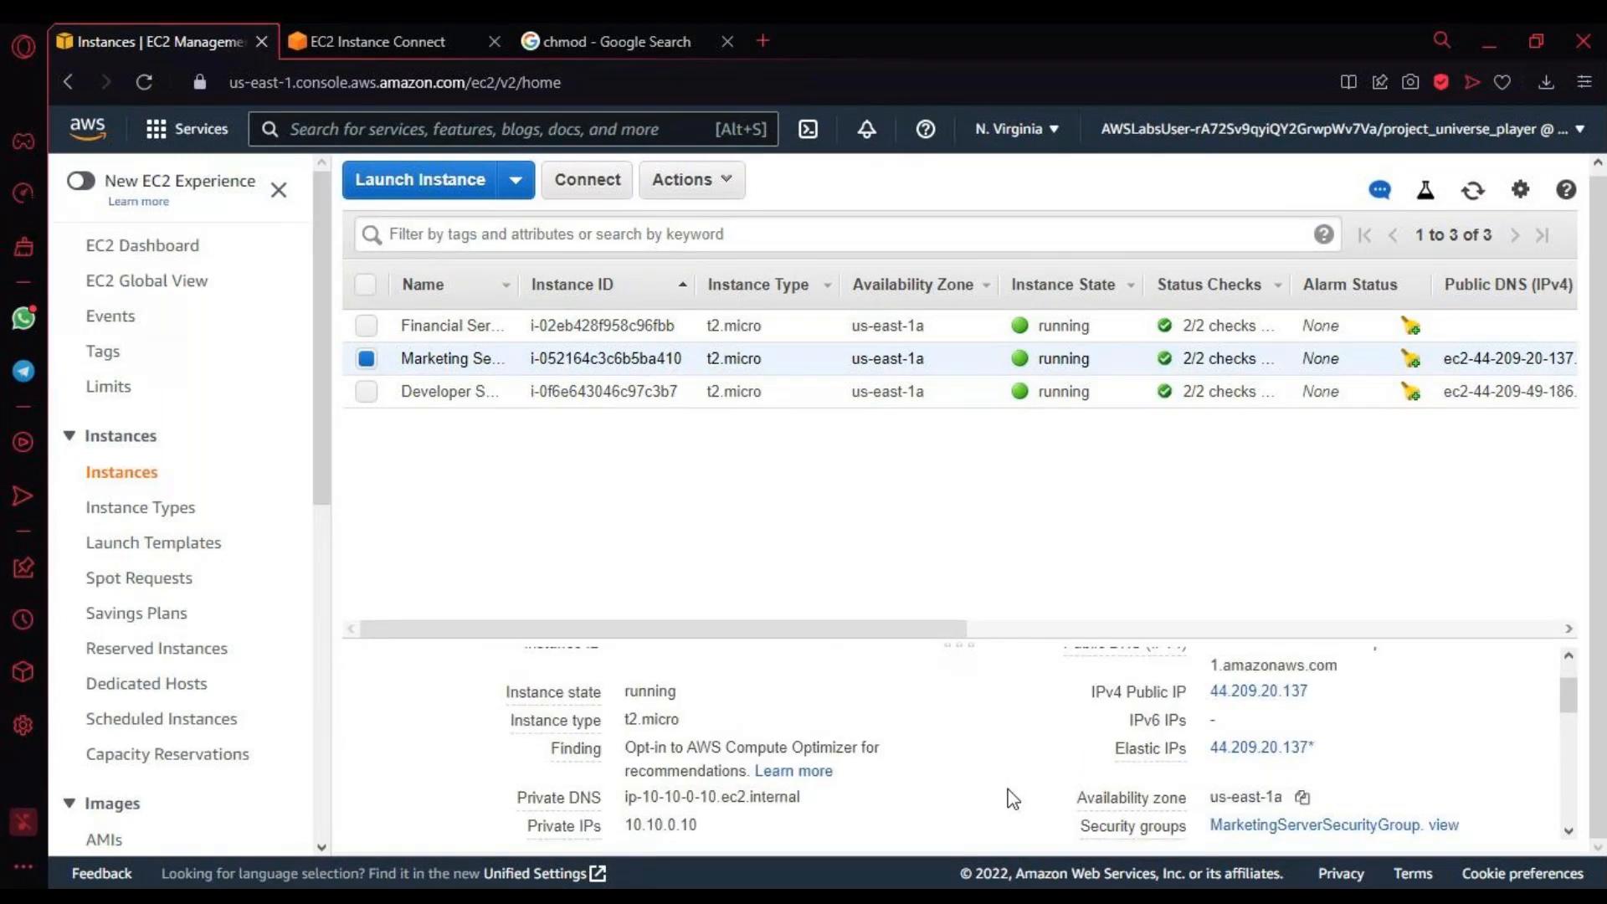
pyautogui.scroll(-4, 1009, 791)
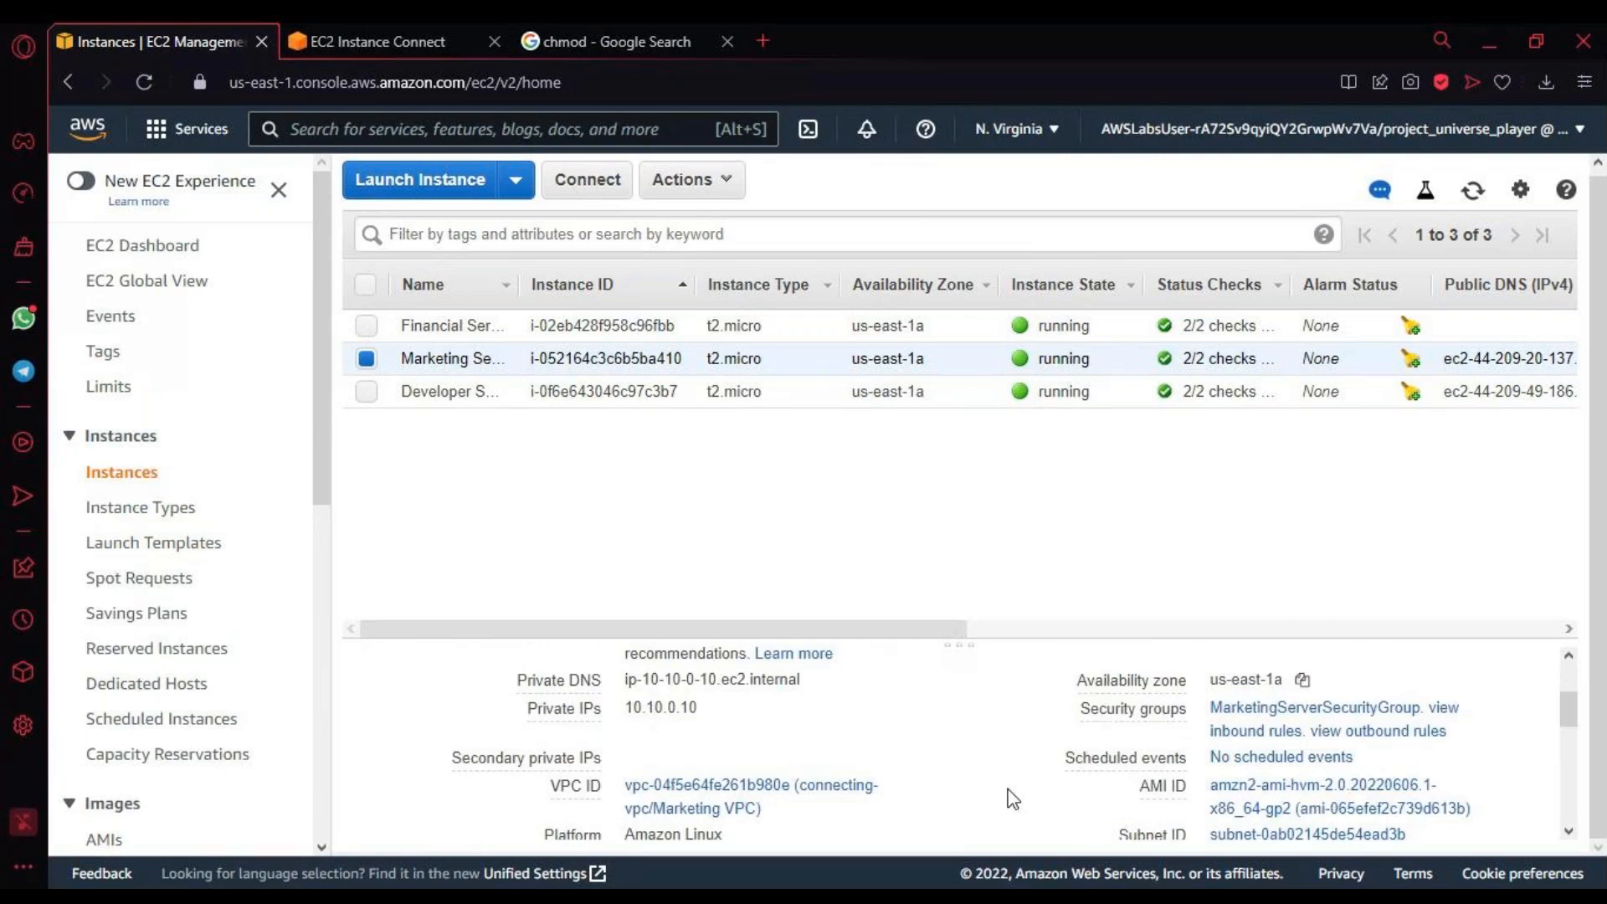
pyautogui.scroll(-5, 1014, 800)
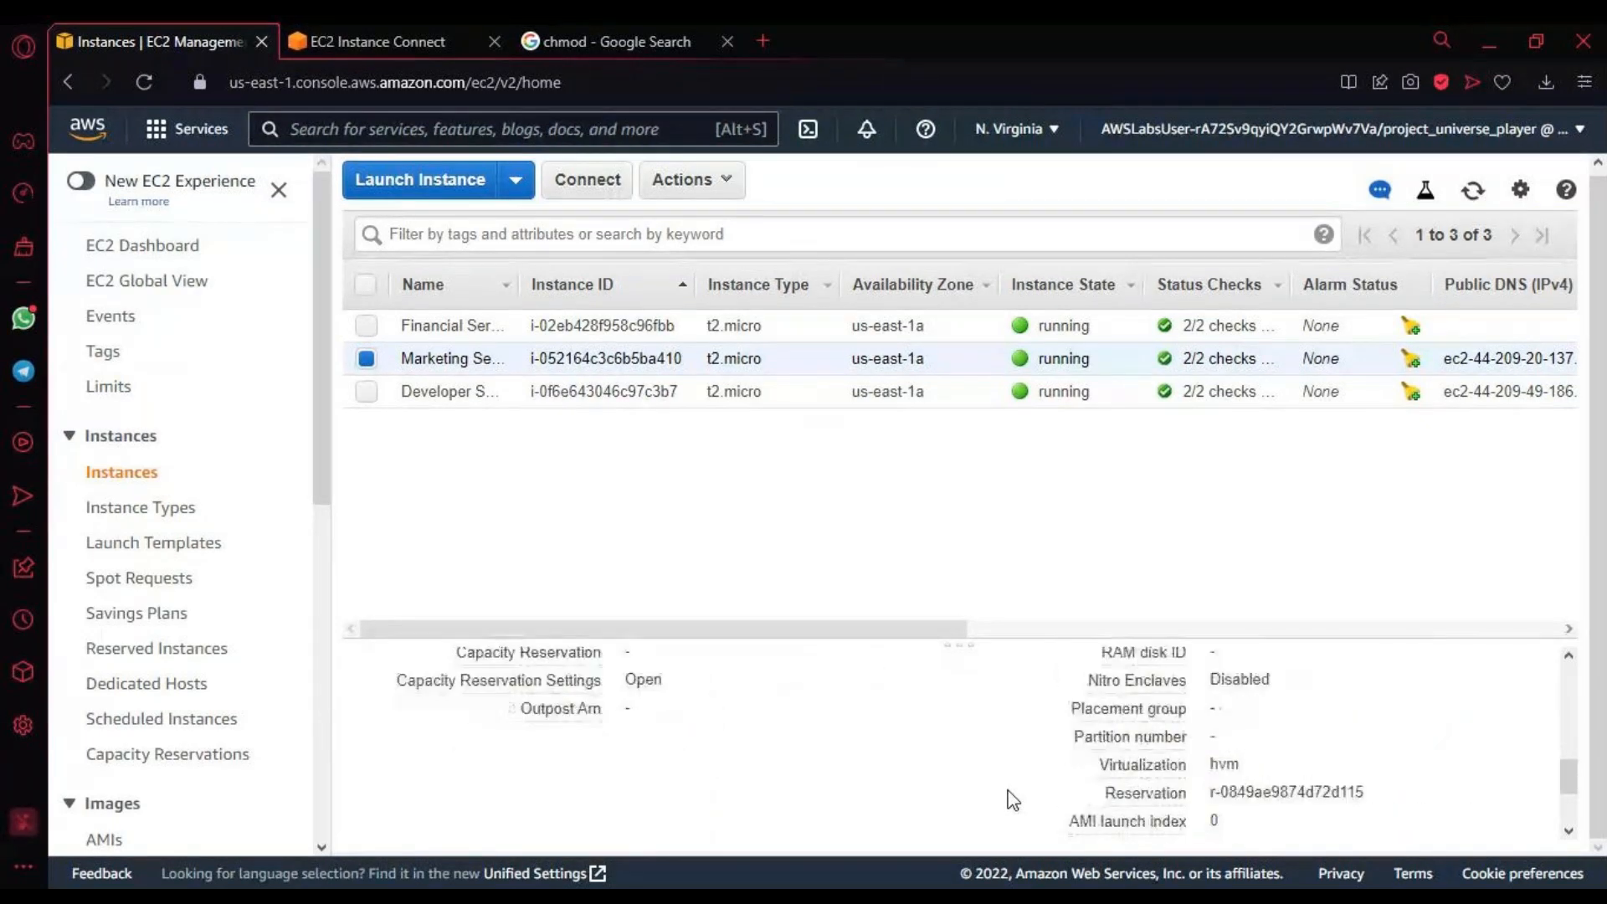
pyautogui.scroll(-2, 1013, 800)
pyautogui.moveTo(1013, 799)
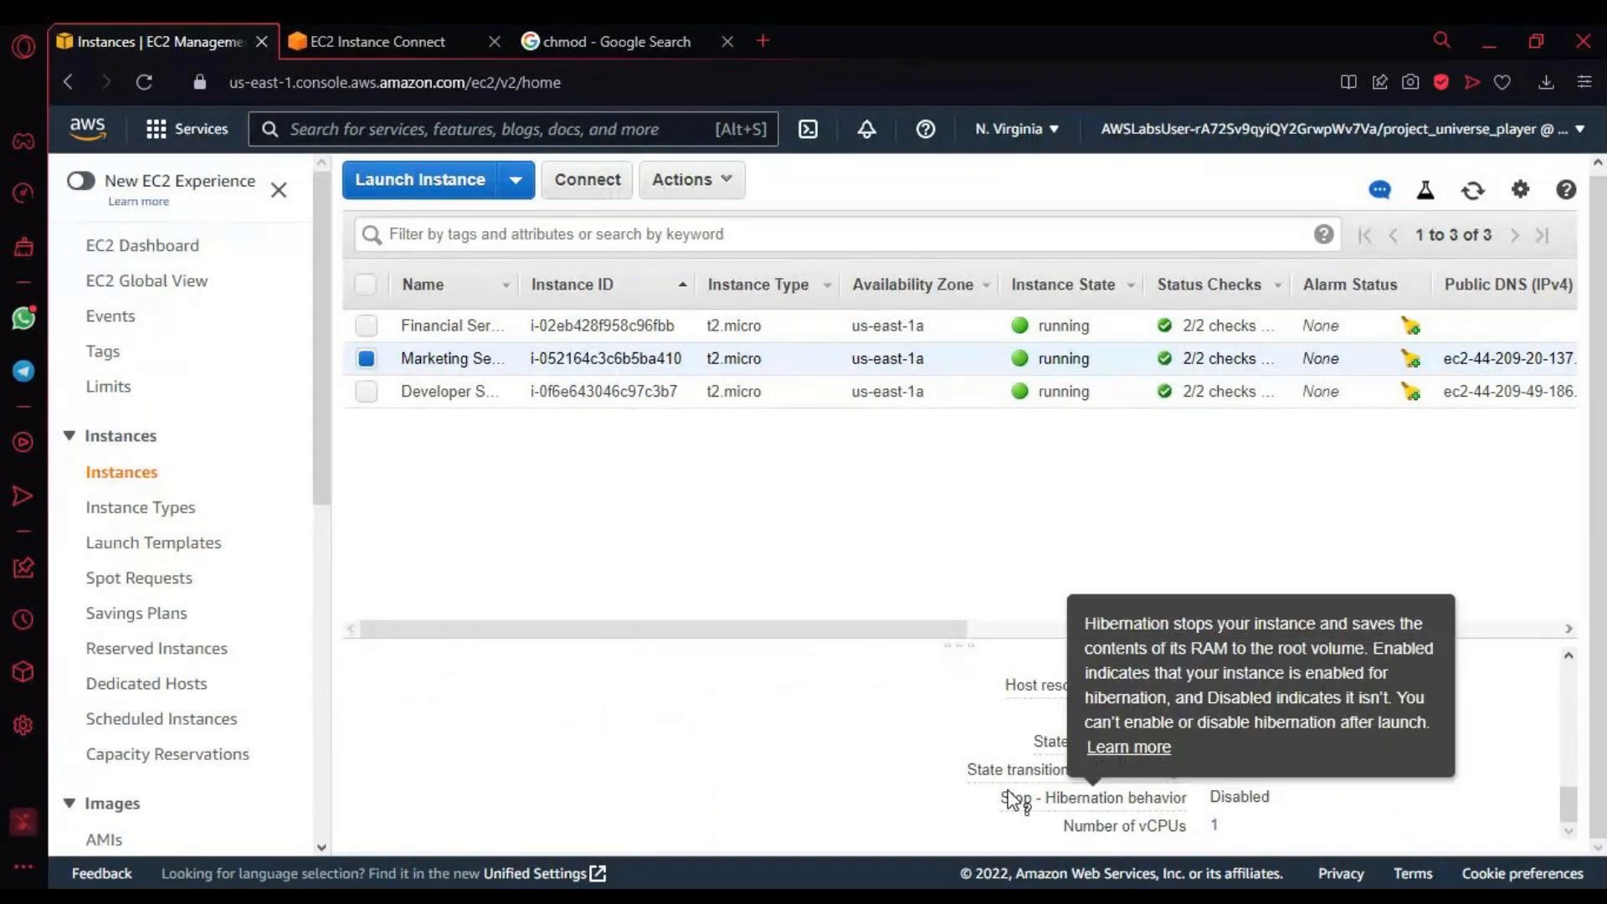
pyautogui.scroll(7, 762, 795)
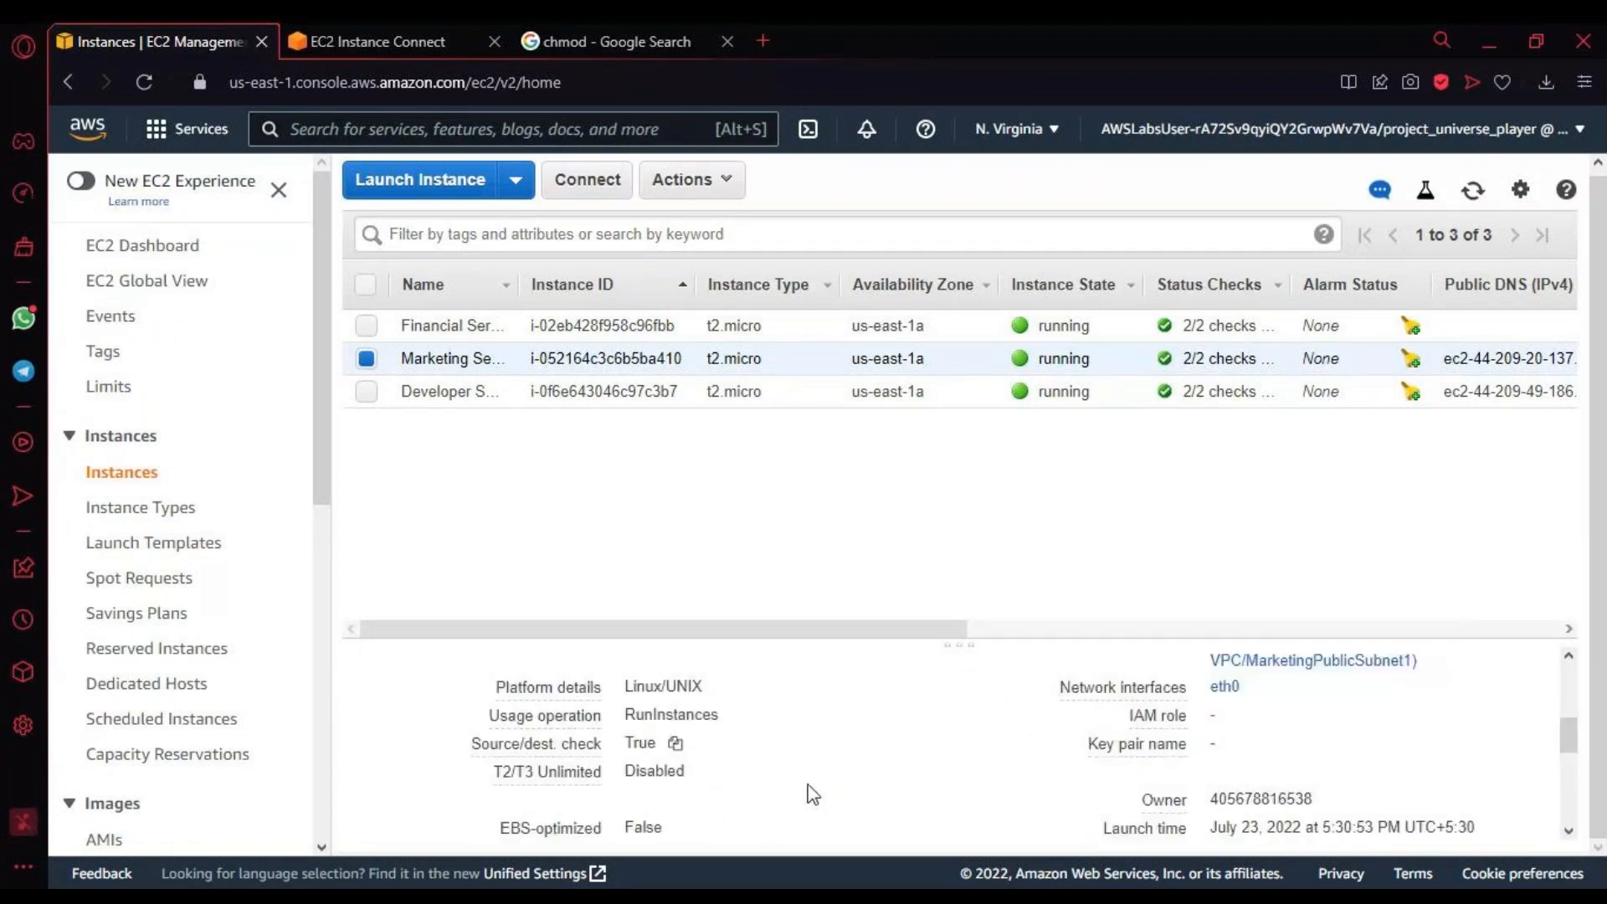
pyautogui.scroll(2, 812, 794)
pyautogui.scroll(3, 812, 793)
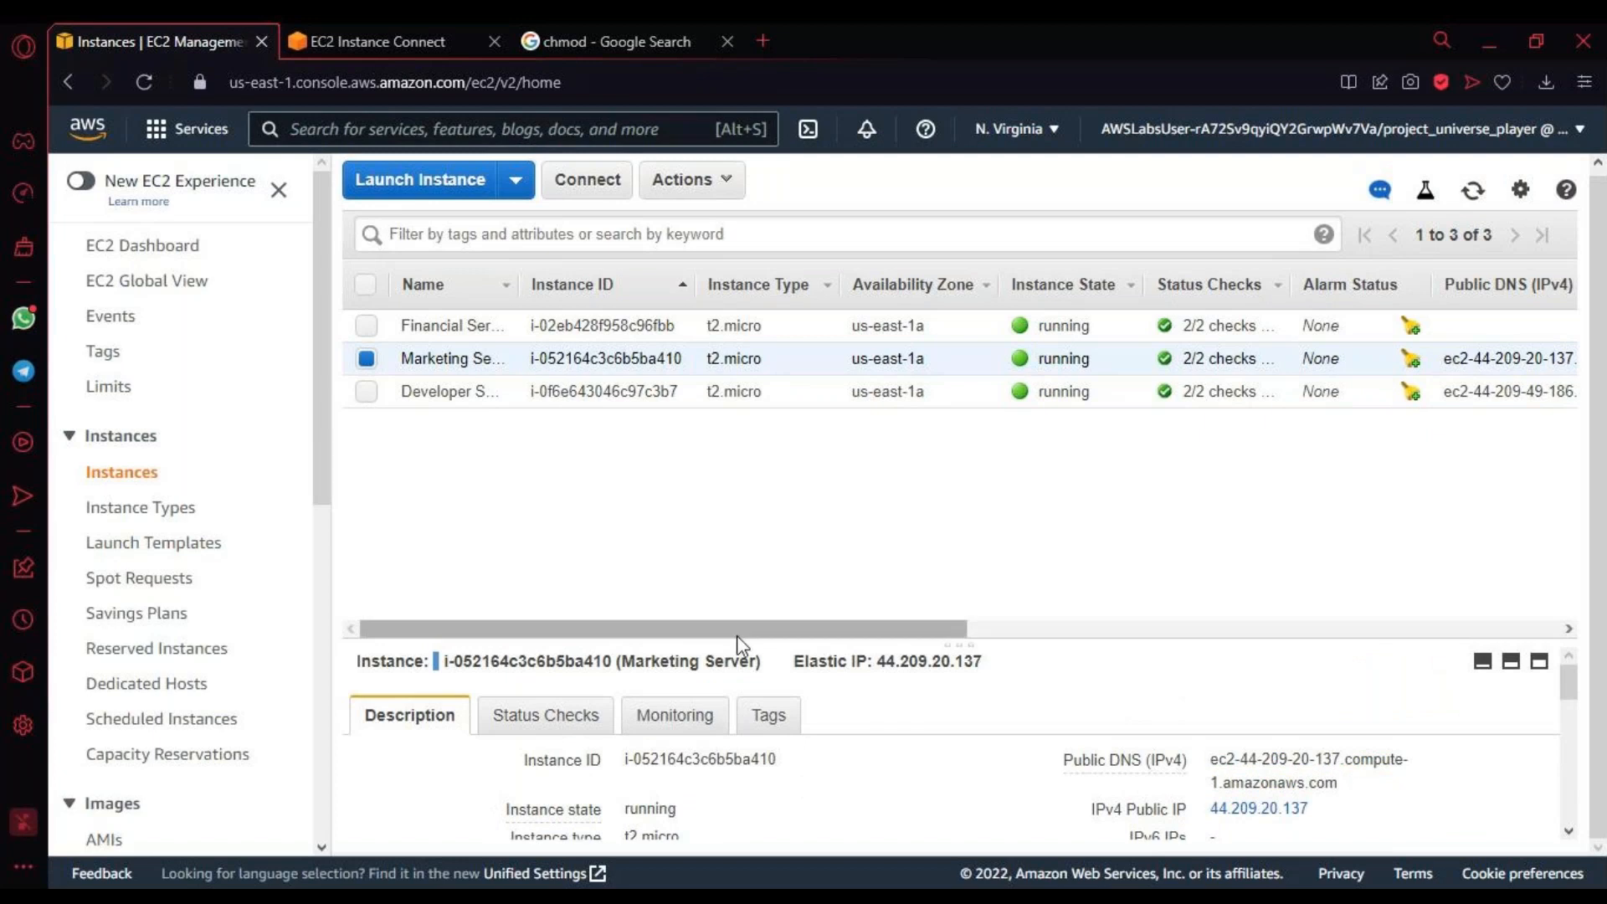
# Step: Reselect the Marketing Server and check its public, elastic and private IP addresses in the instance description
pyautogui.click(363, 359)
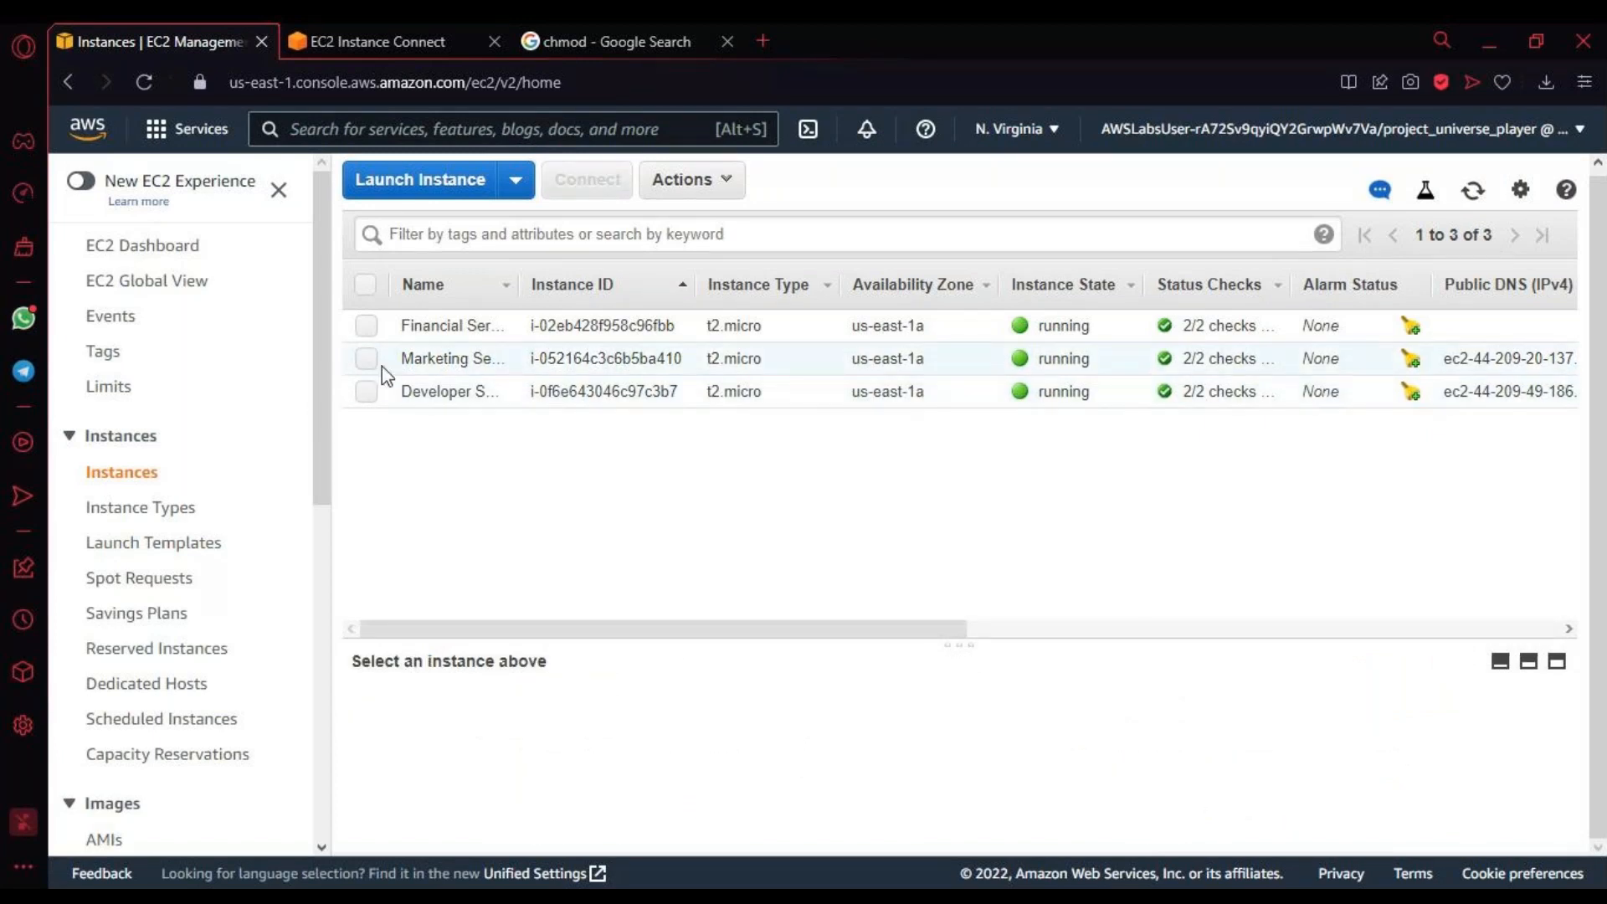
pyautogui.click(368, 358)
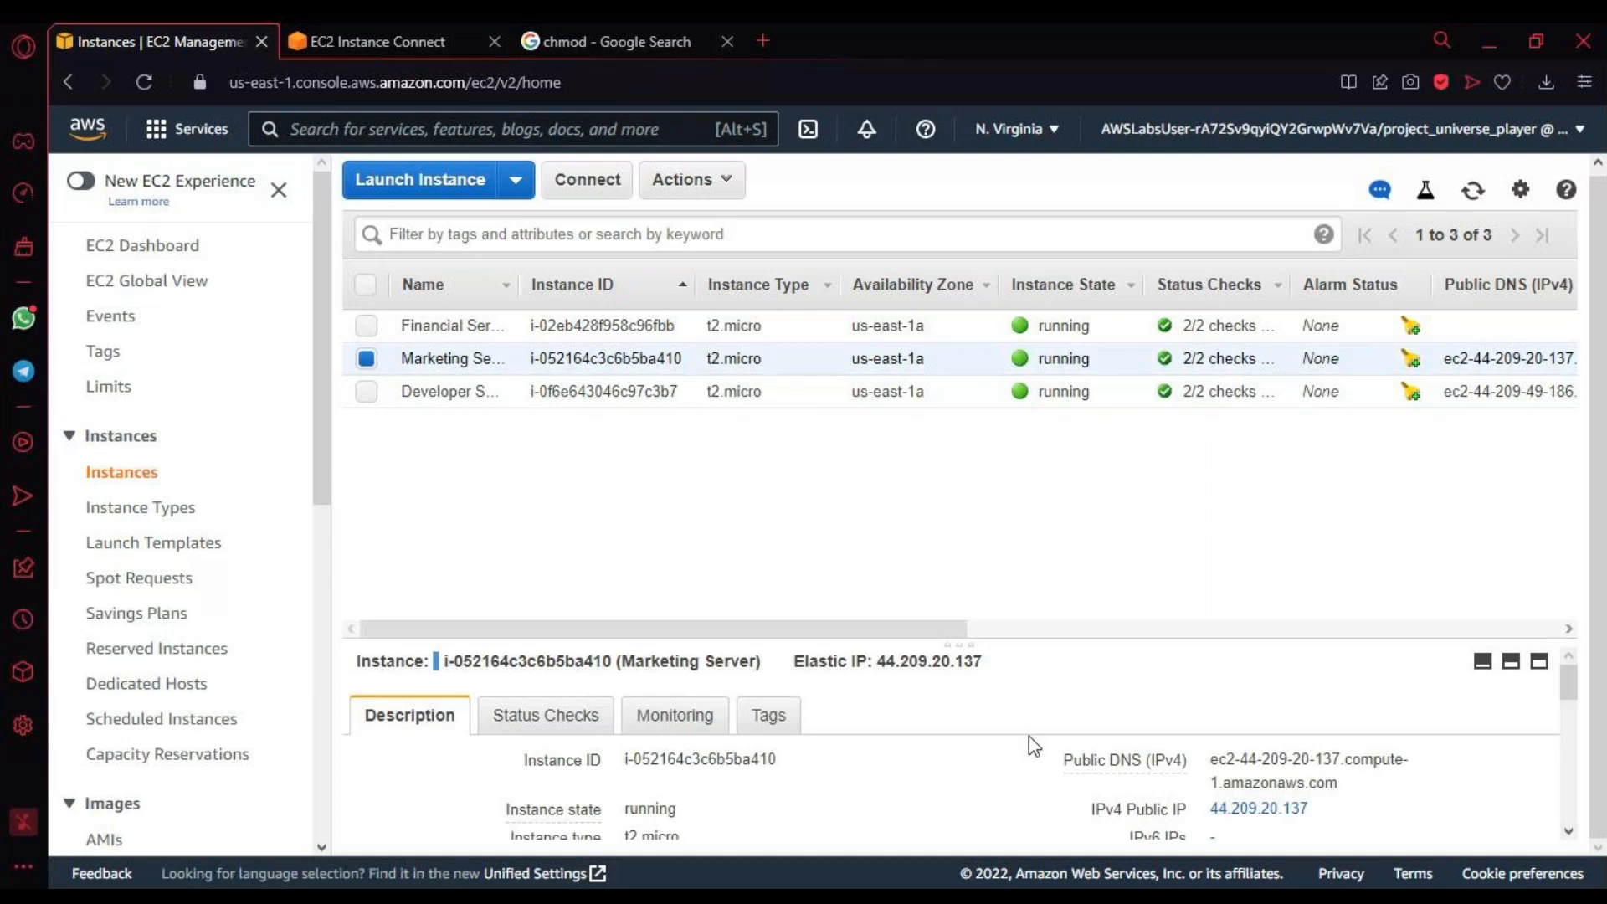
pyautogui.scroll(-1, 1028, 741)
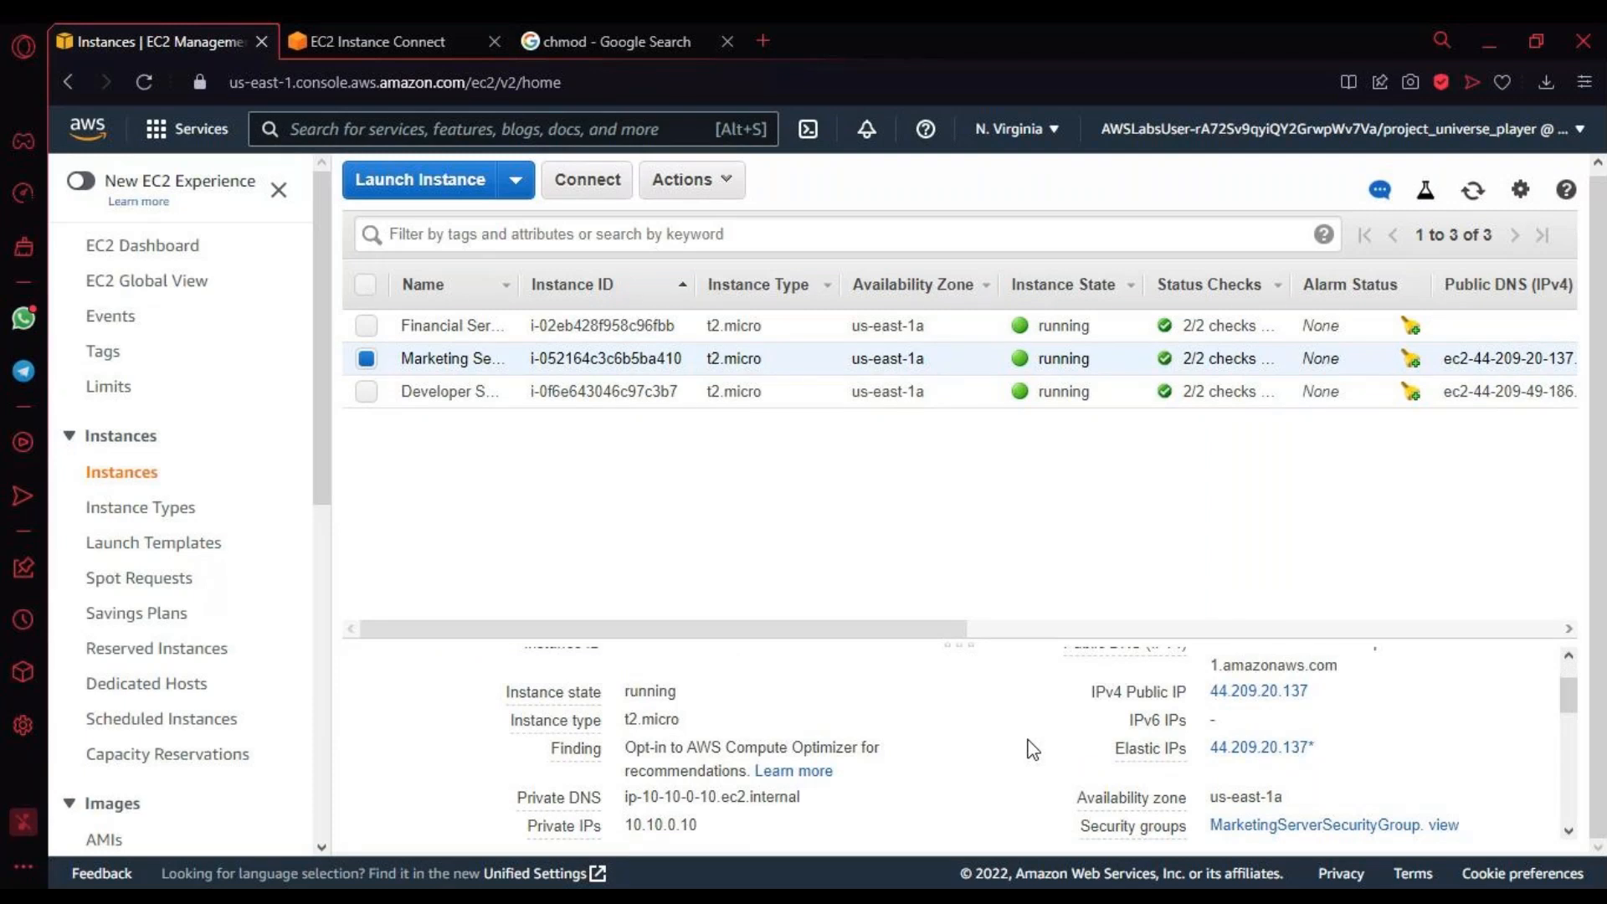
# Step: Select only the Financial Services Server and check its private IP, private DNS and security group
pyautogui.click(365, 327)
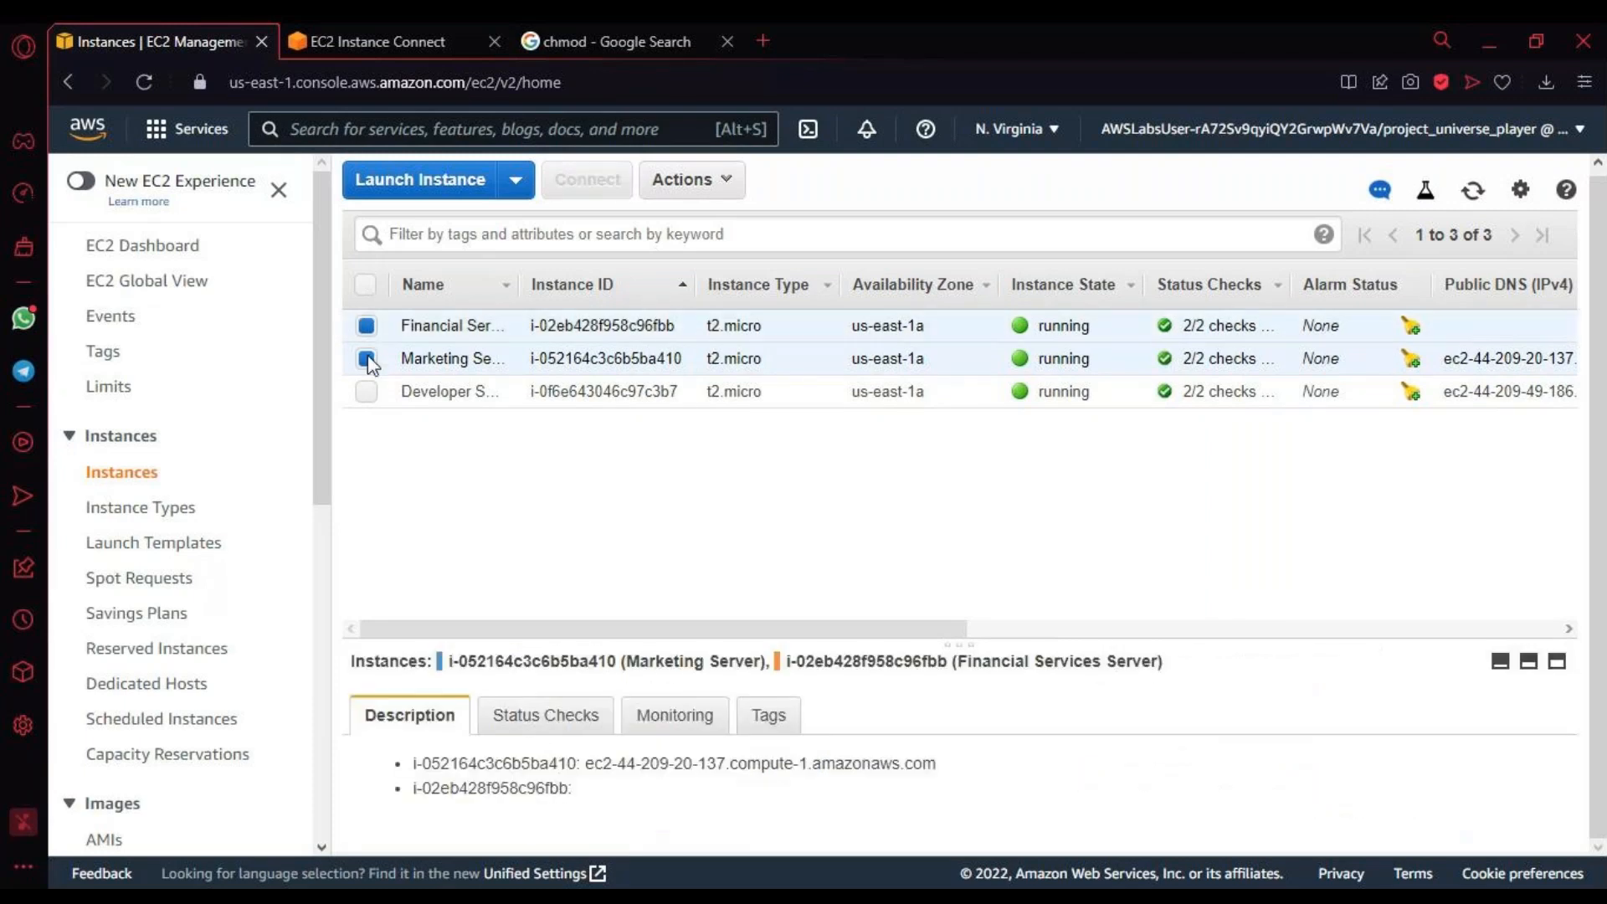
pyautogui.click(367, 360)
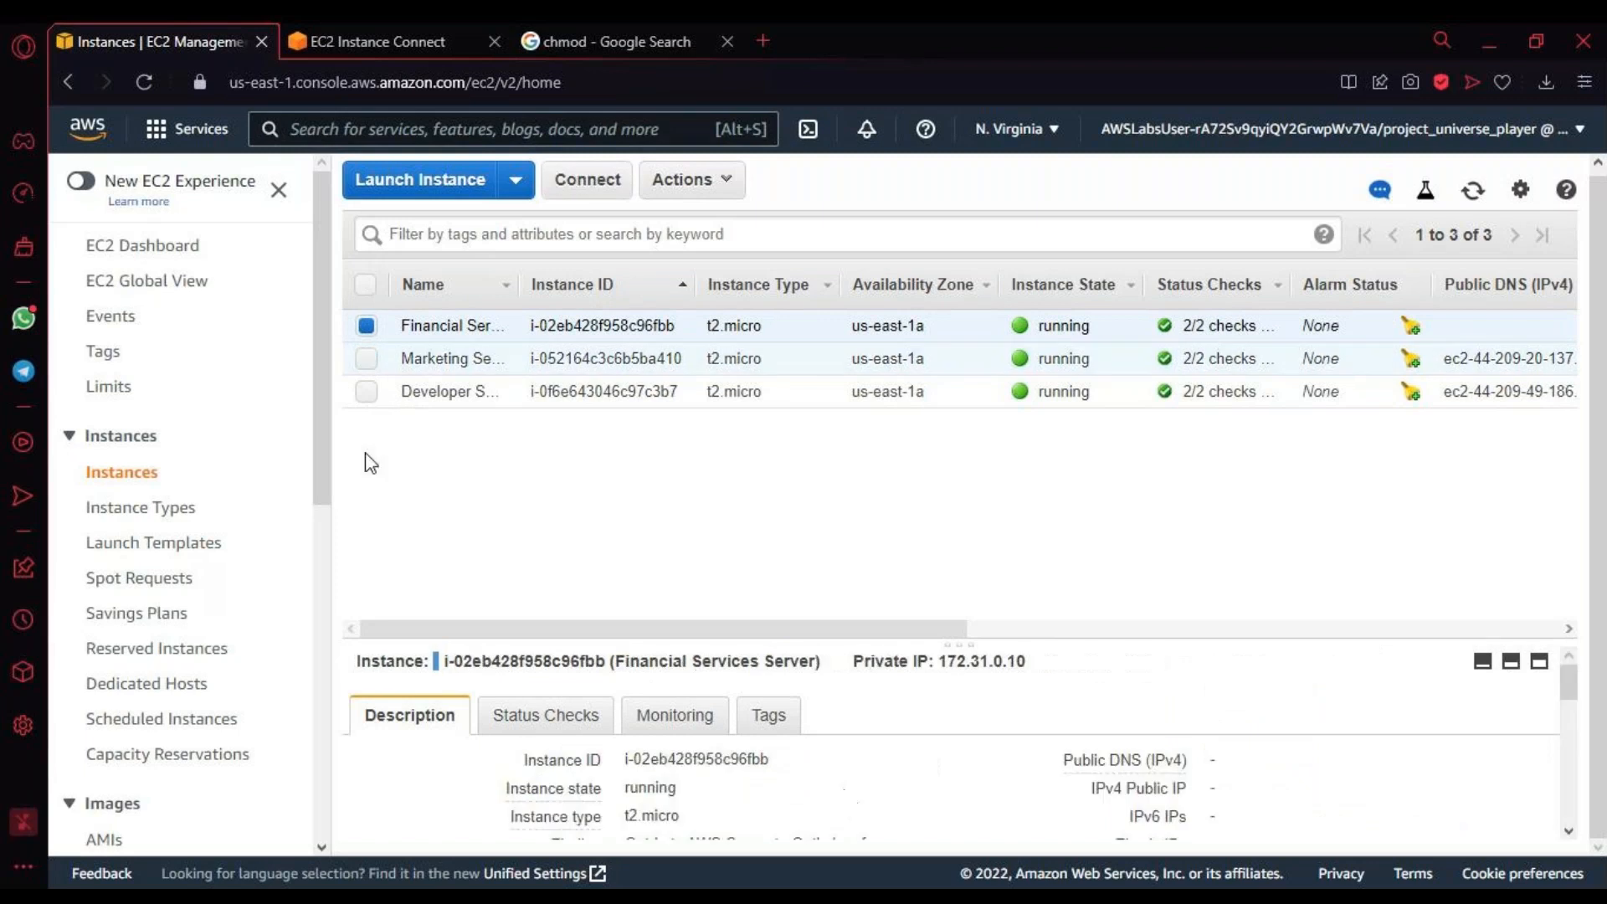
pyautogui.scroll(-2, 875, 811)
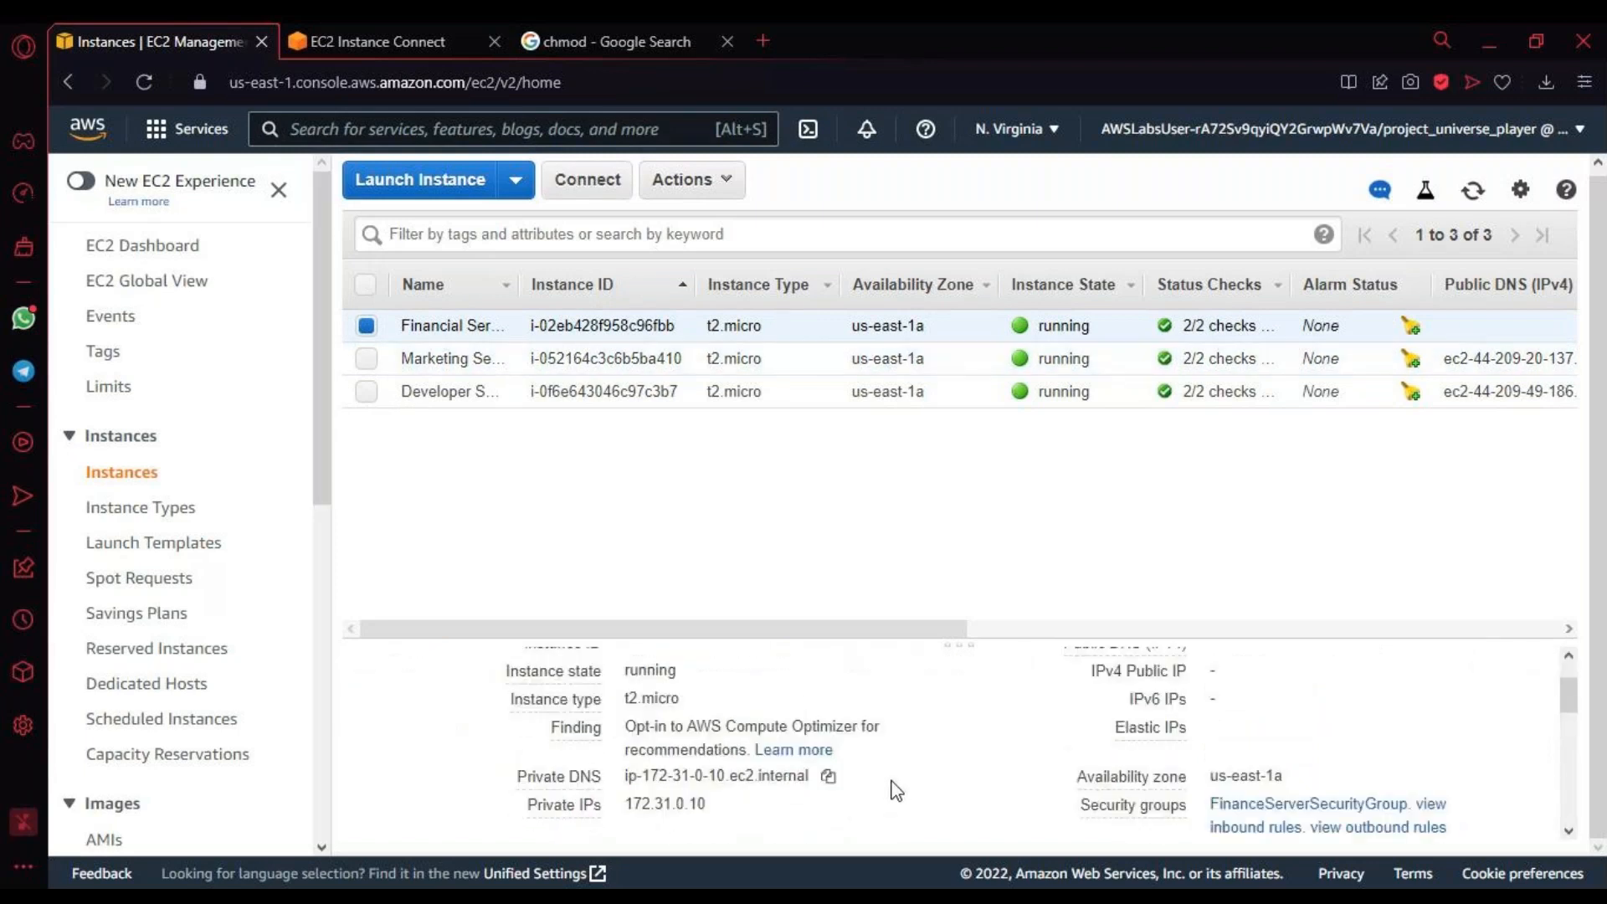
pyautogui.scroll(2, 896, 791)
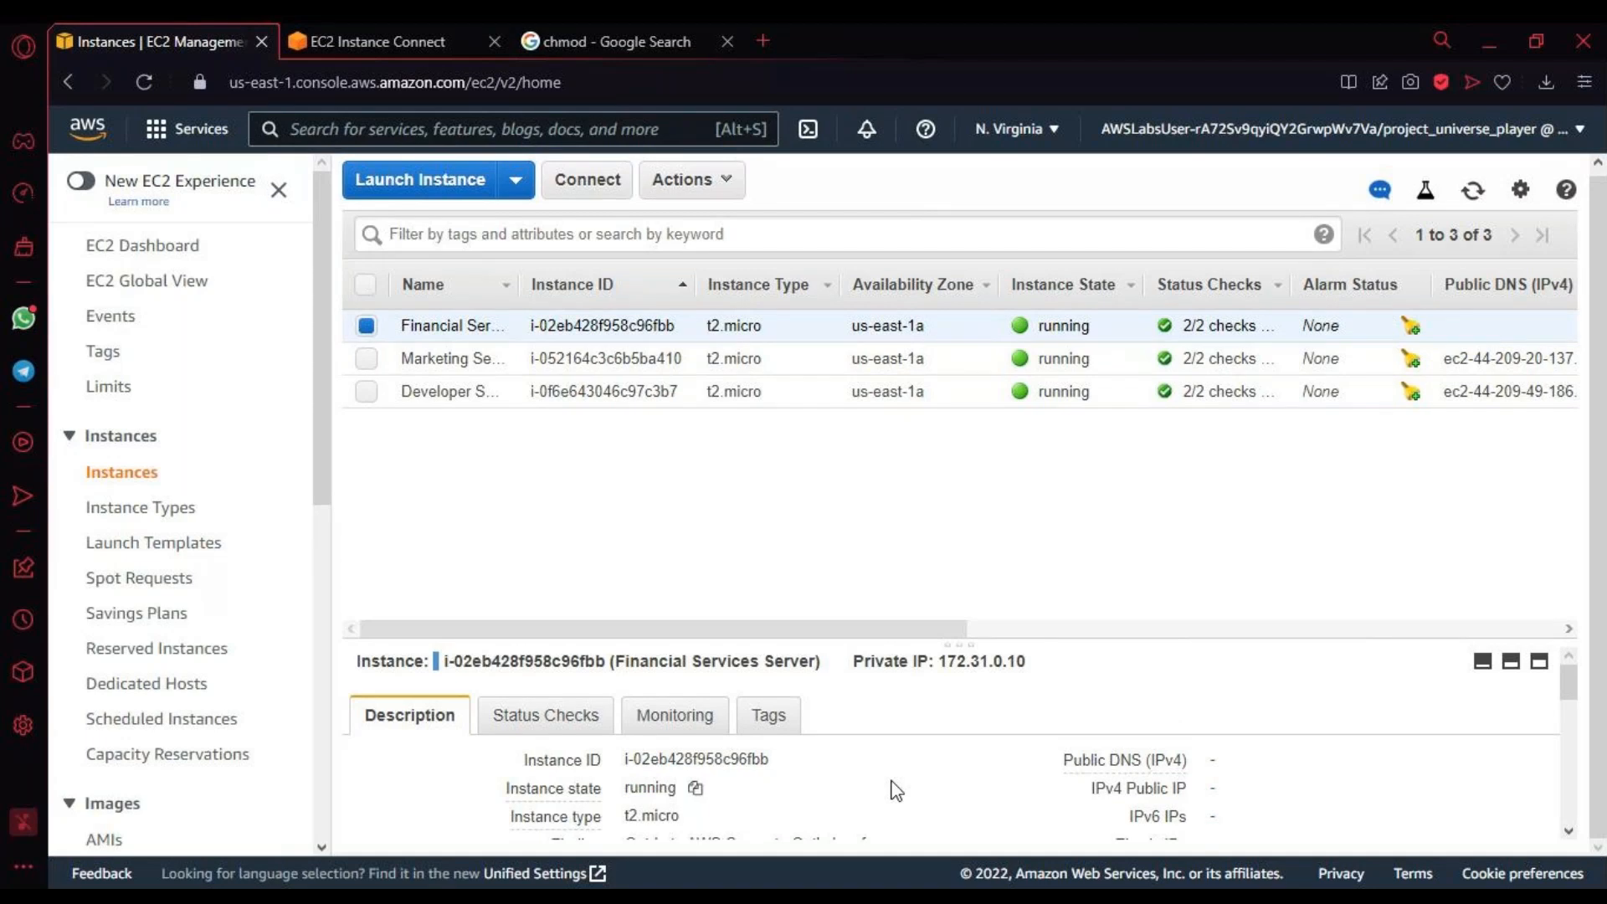
# Step: Switch the selection back to the Marketing Server alone and check its VPC ID and subnet ID
pyautogui.click(366, 360)
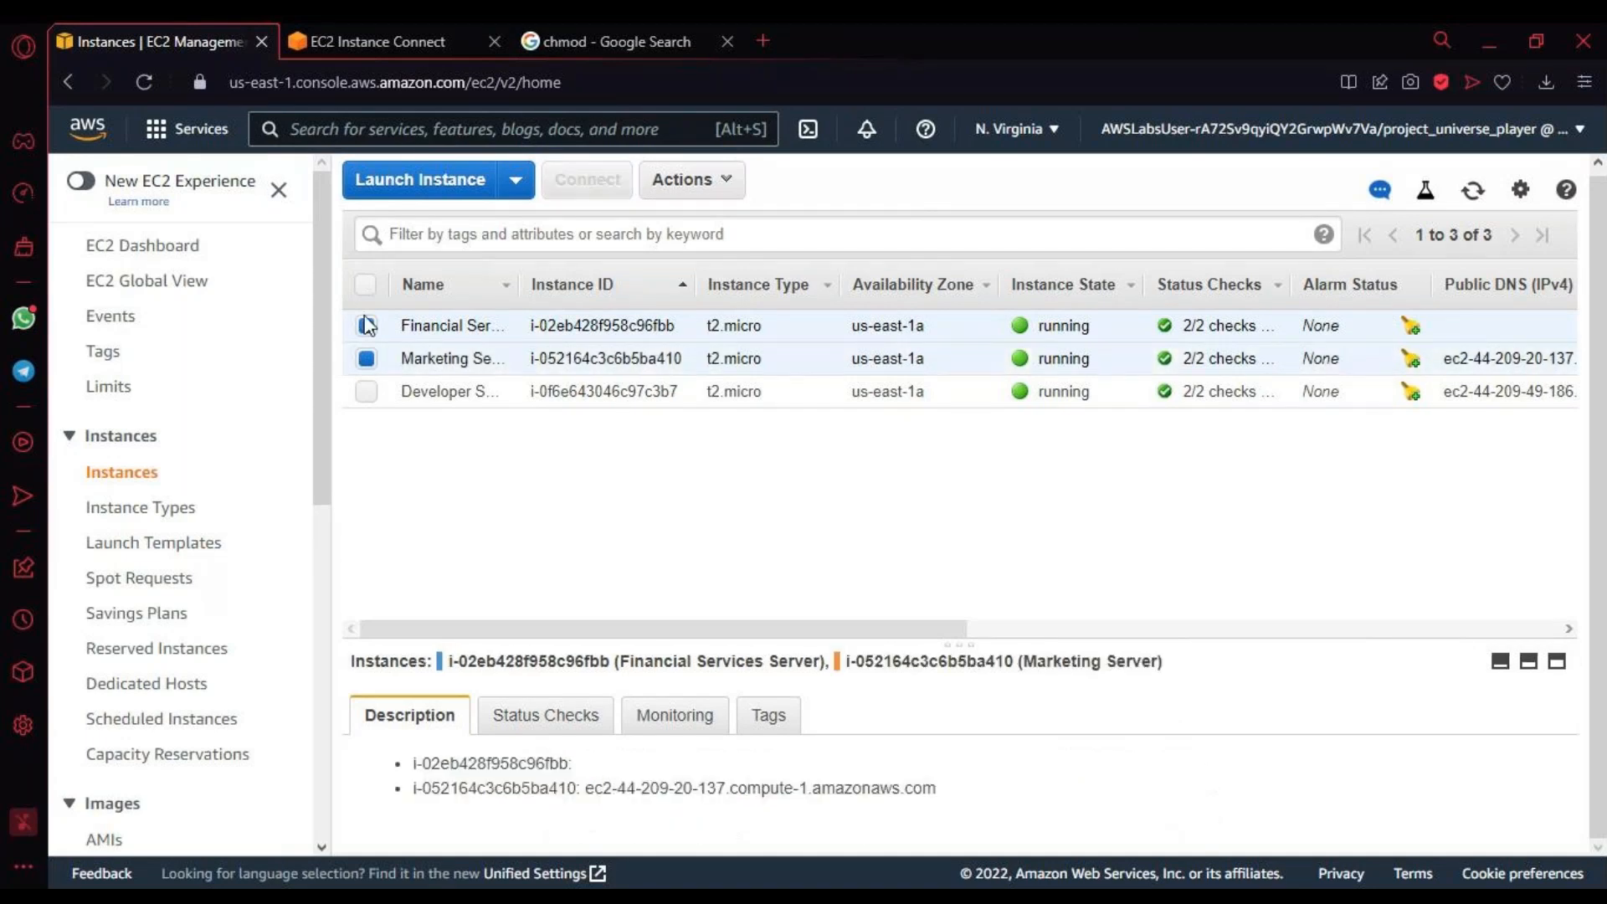
pyautogui.click(367, 326)
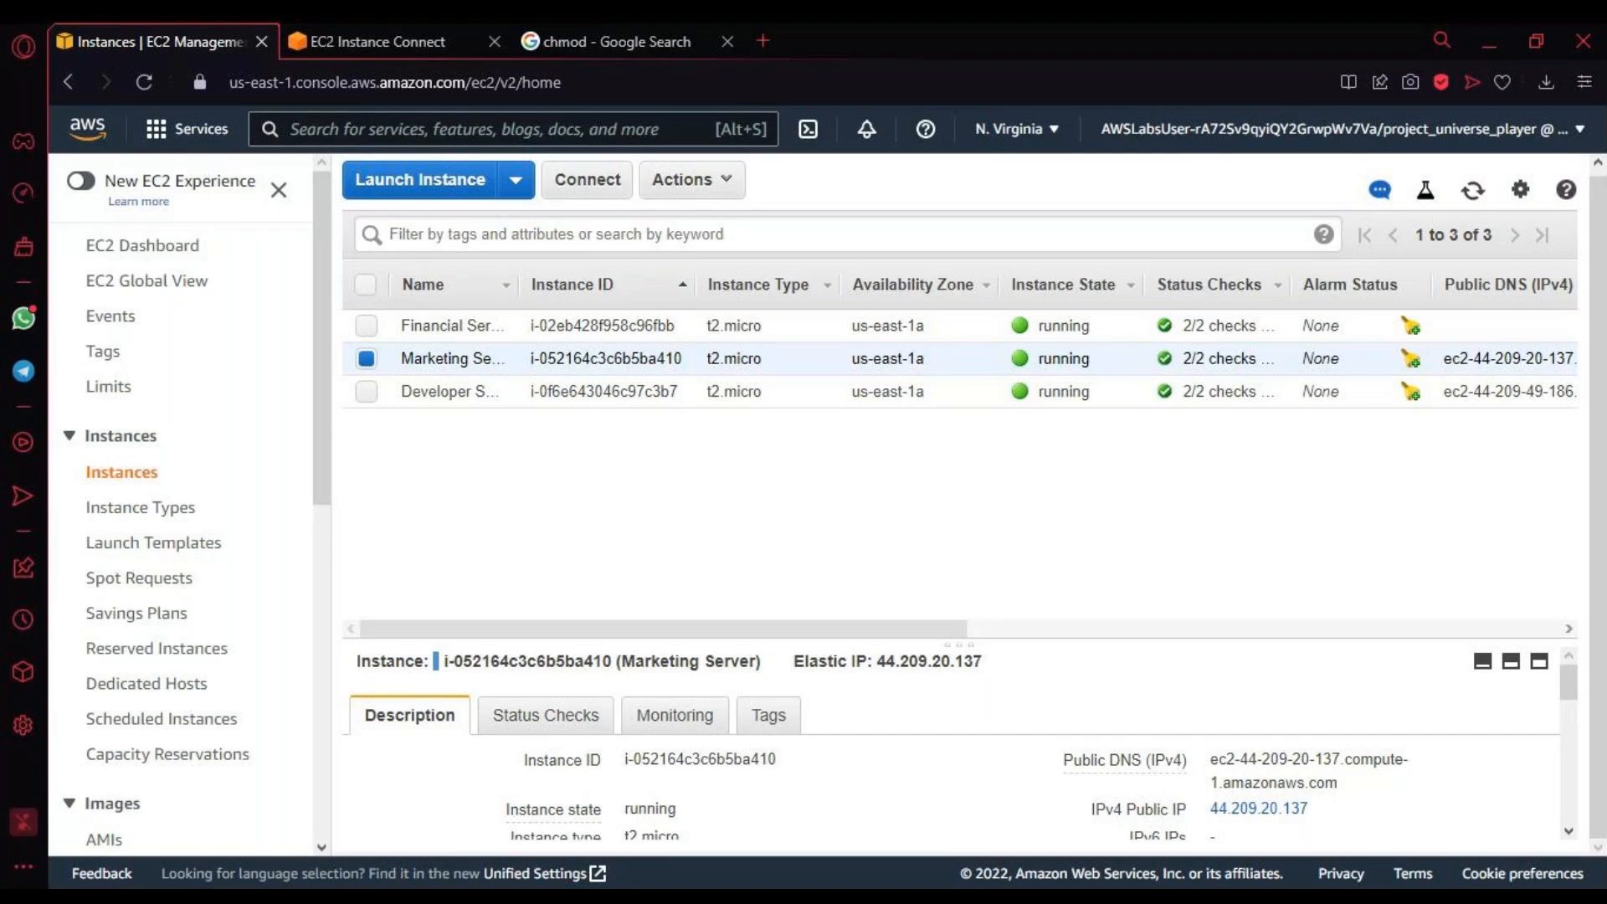
pyautogui.scroll(-3, 1113, 757)
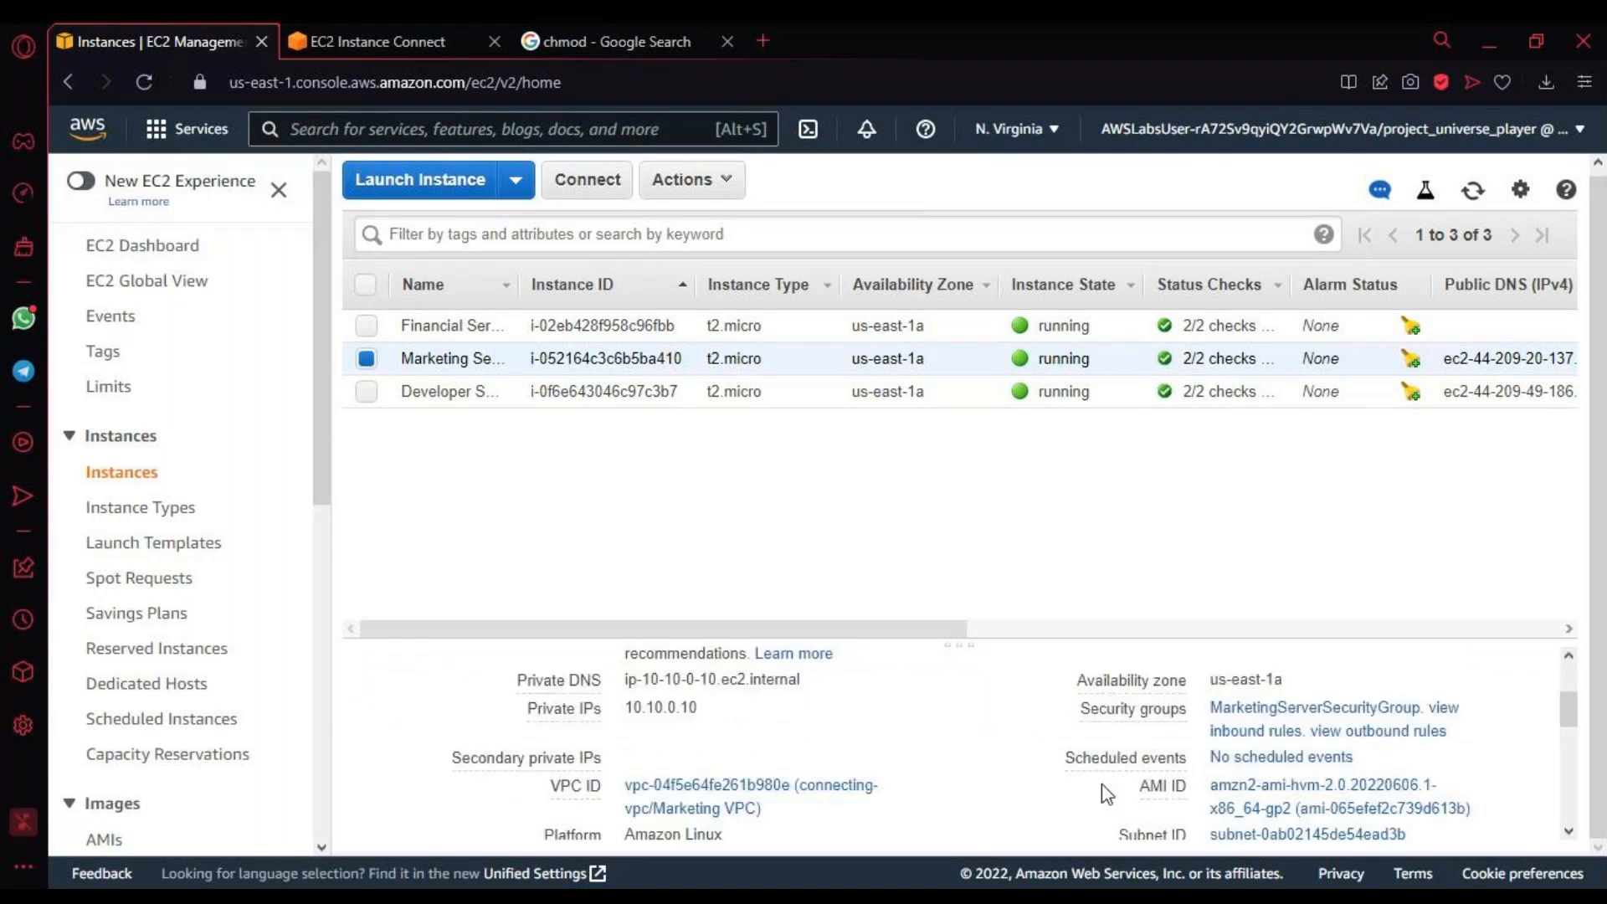
pyautogui.scroll(-2, 921, 778)
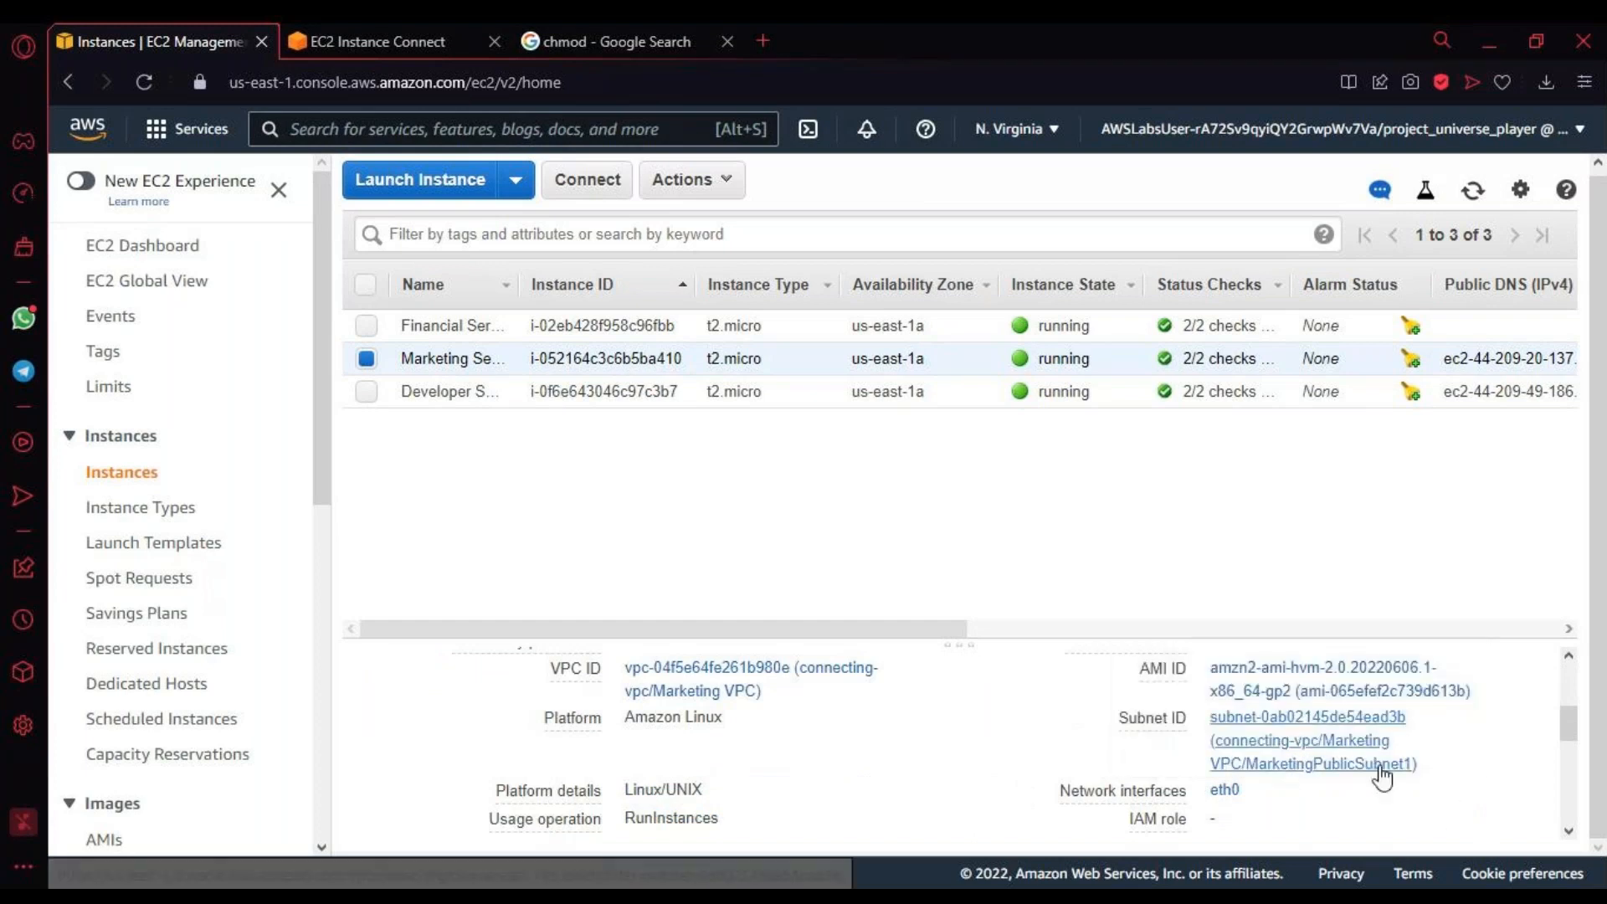
pyautogui.click(1333, 756)
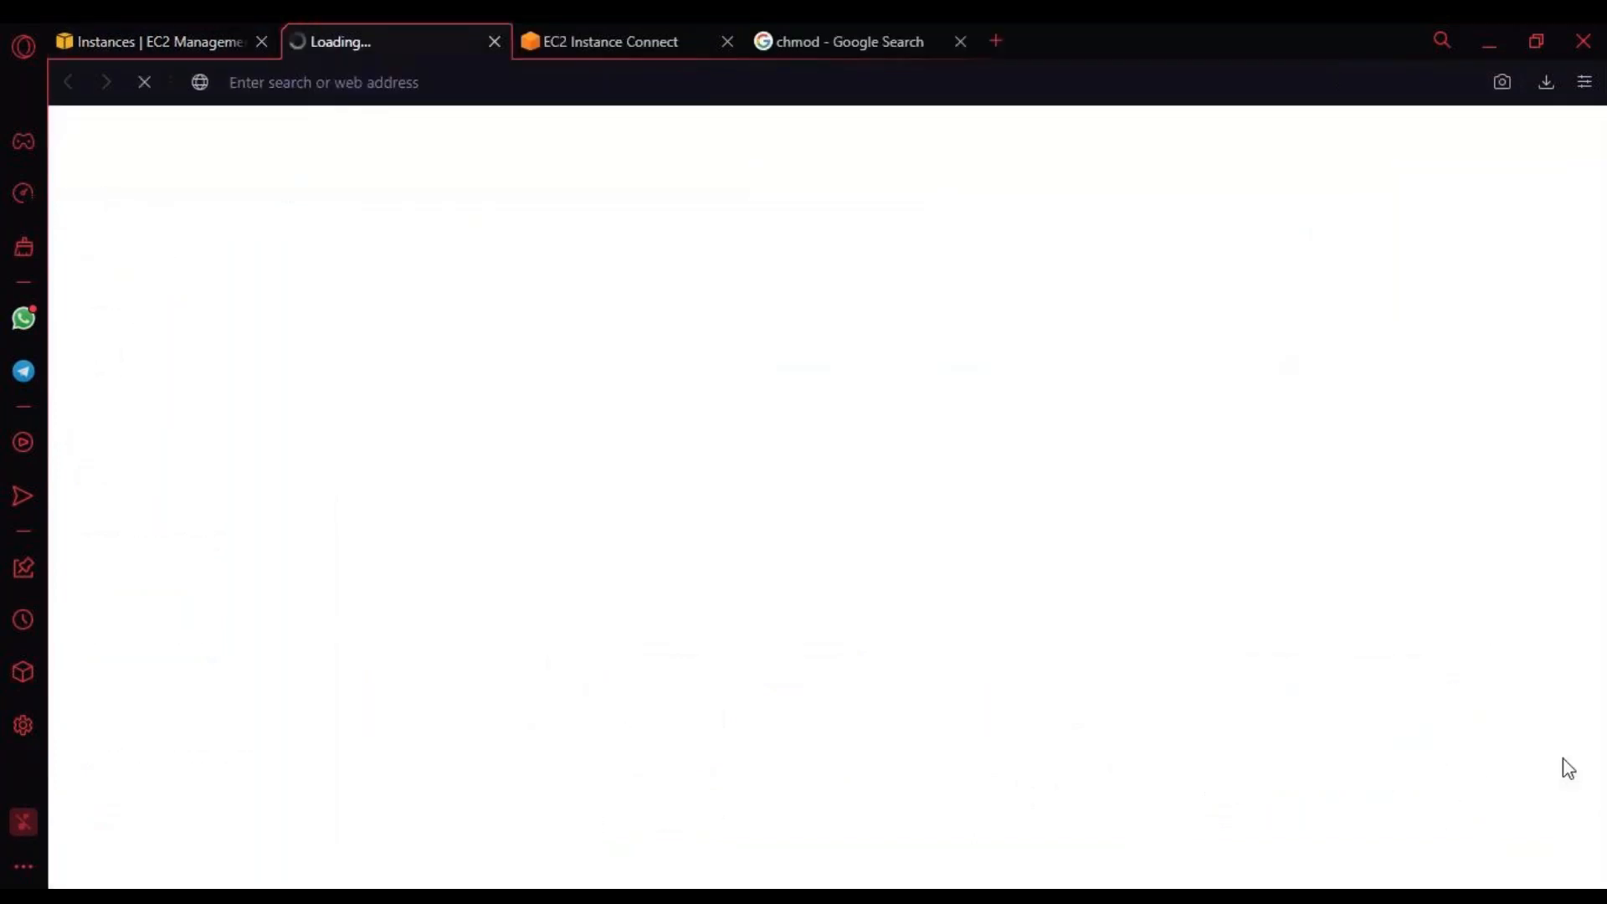
pyautogui.click(187, 40)
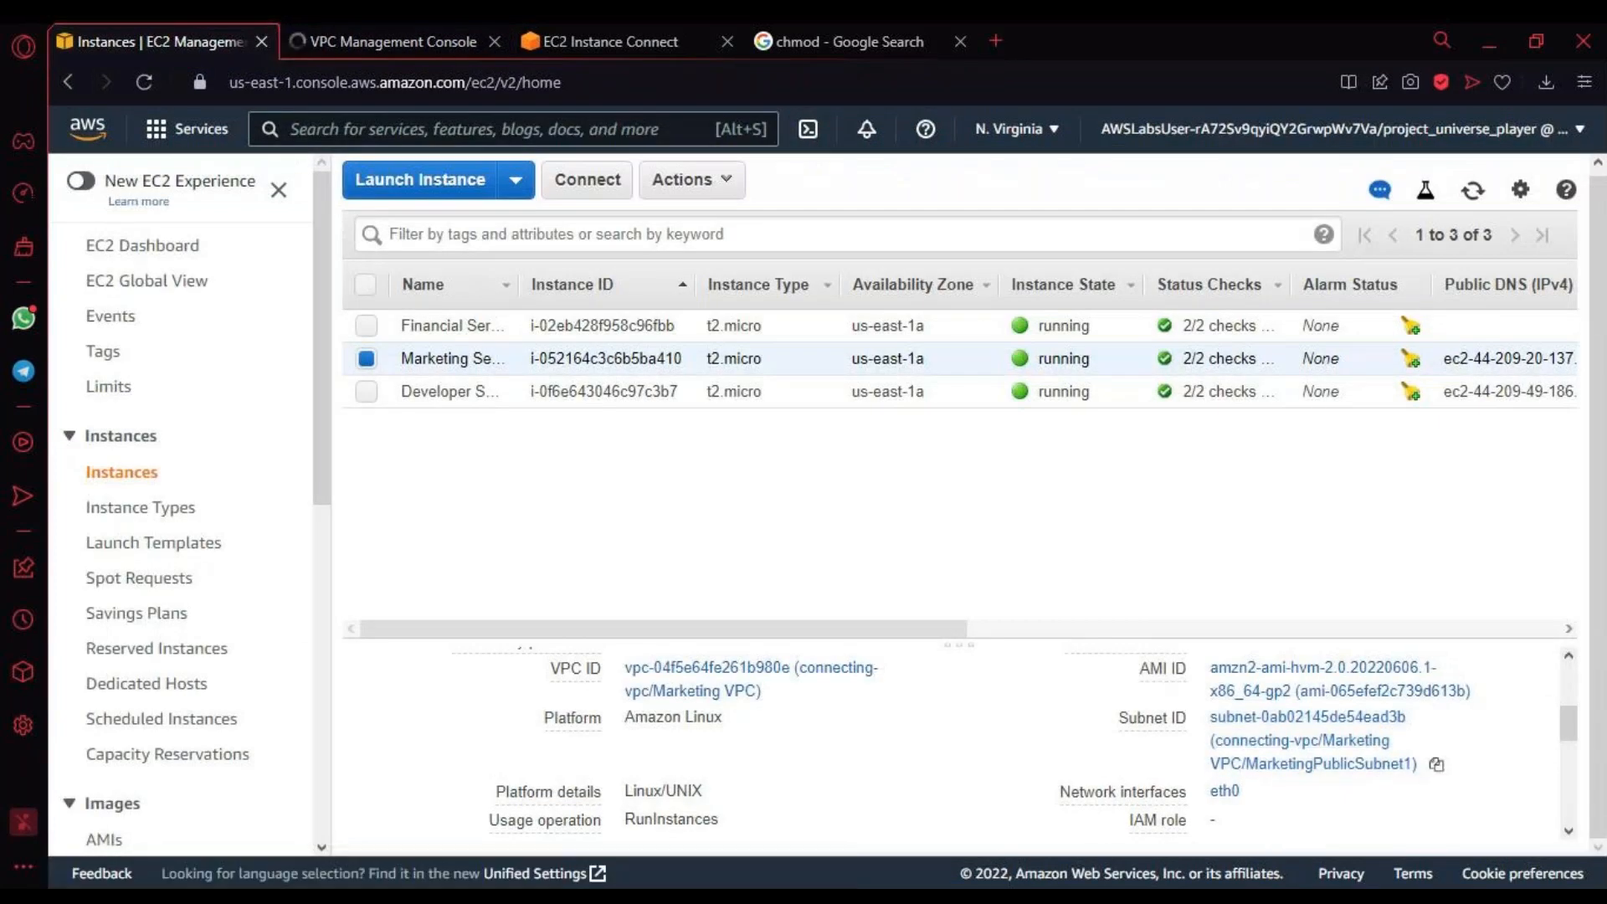
pyautogui.click(486, 42)
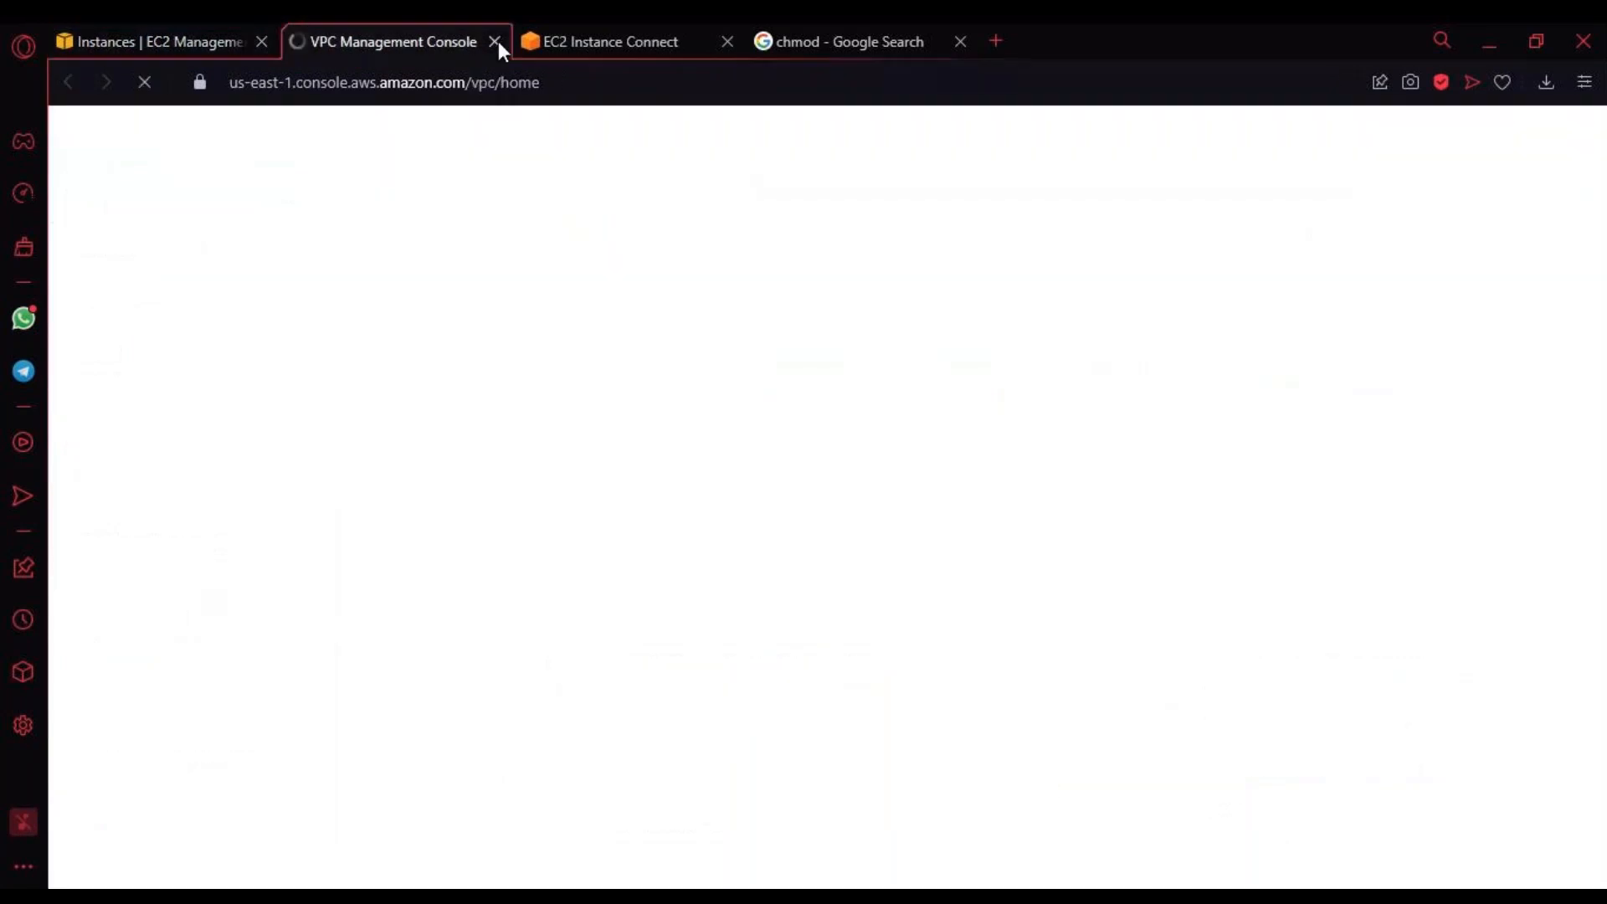
pyautogui.click(495, 41)
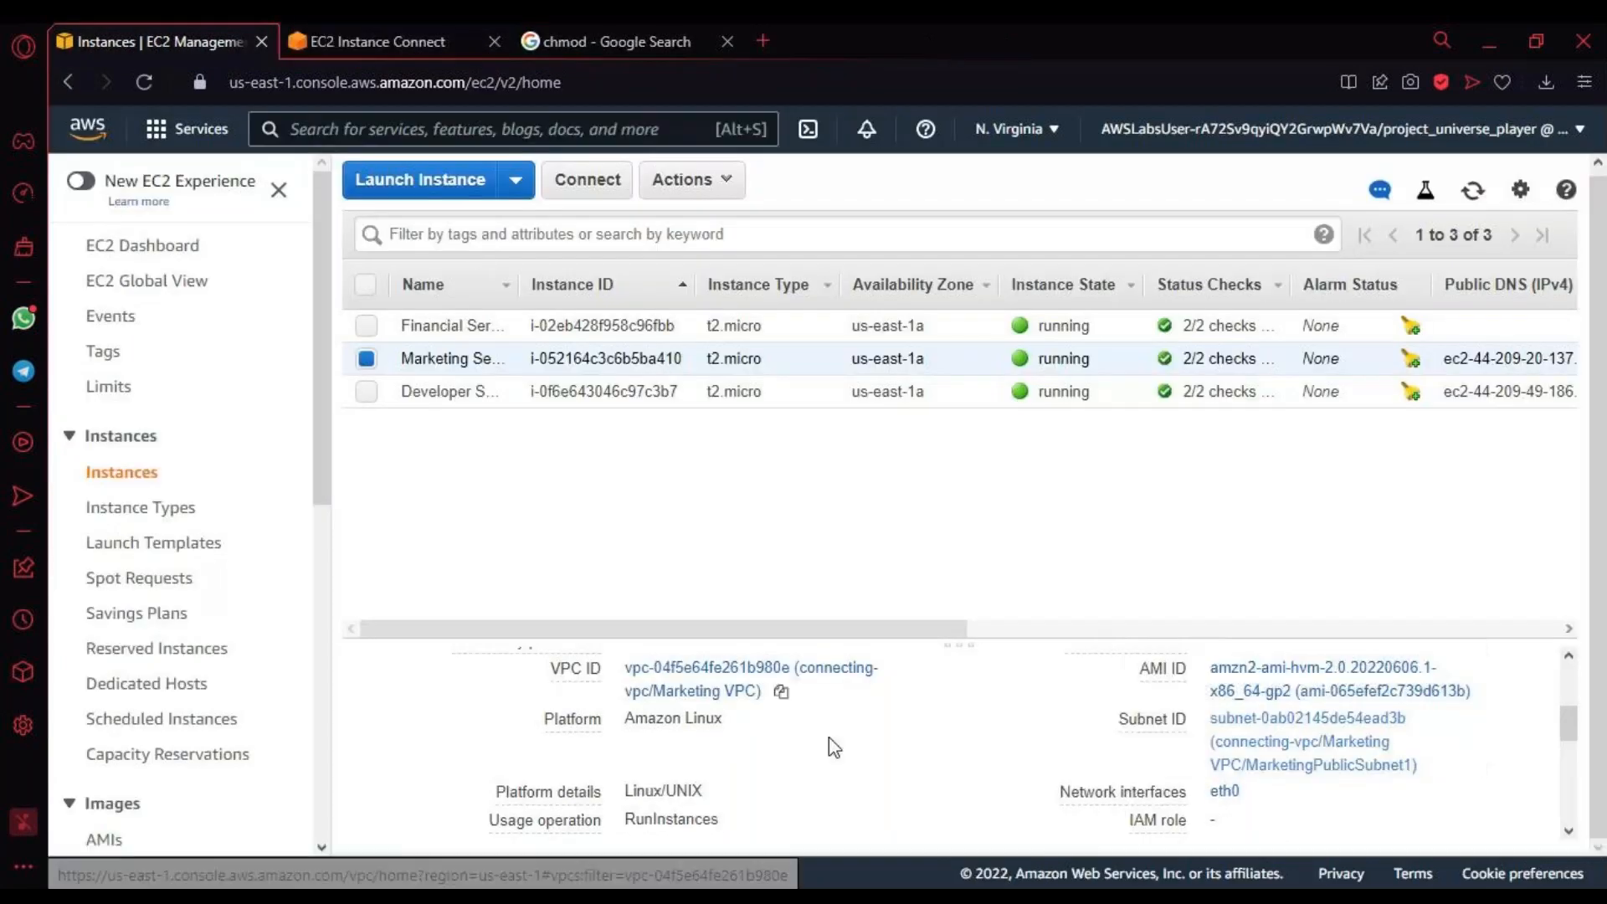
# Step: Review the rest of the Marketing Server's description, from its network and platform details to its storage and monitoring settings
pyautogui.scroll(-2, 992, 781)
pyautogui.scroll(-6, 991, 780)
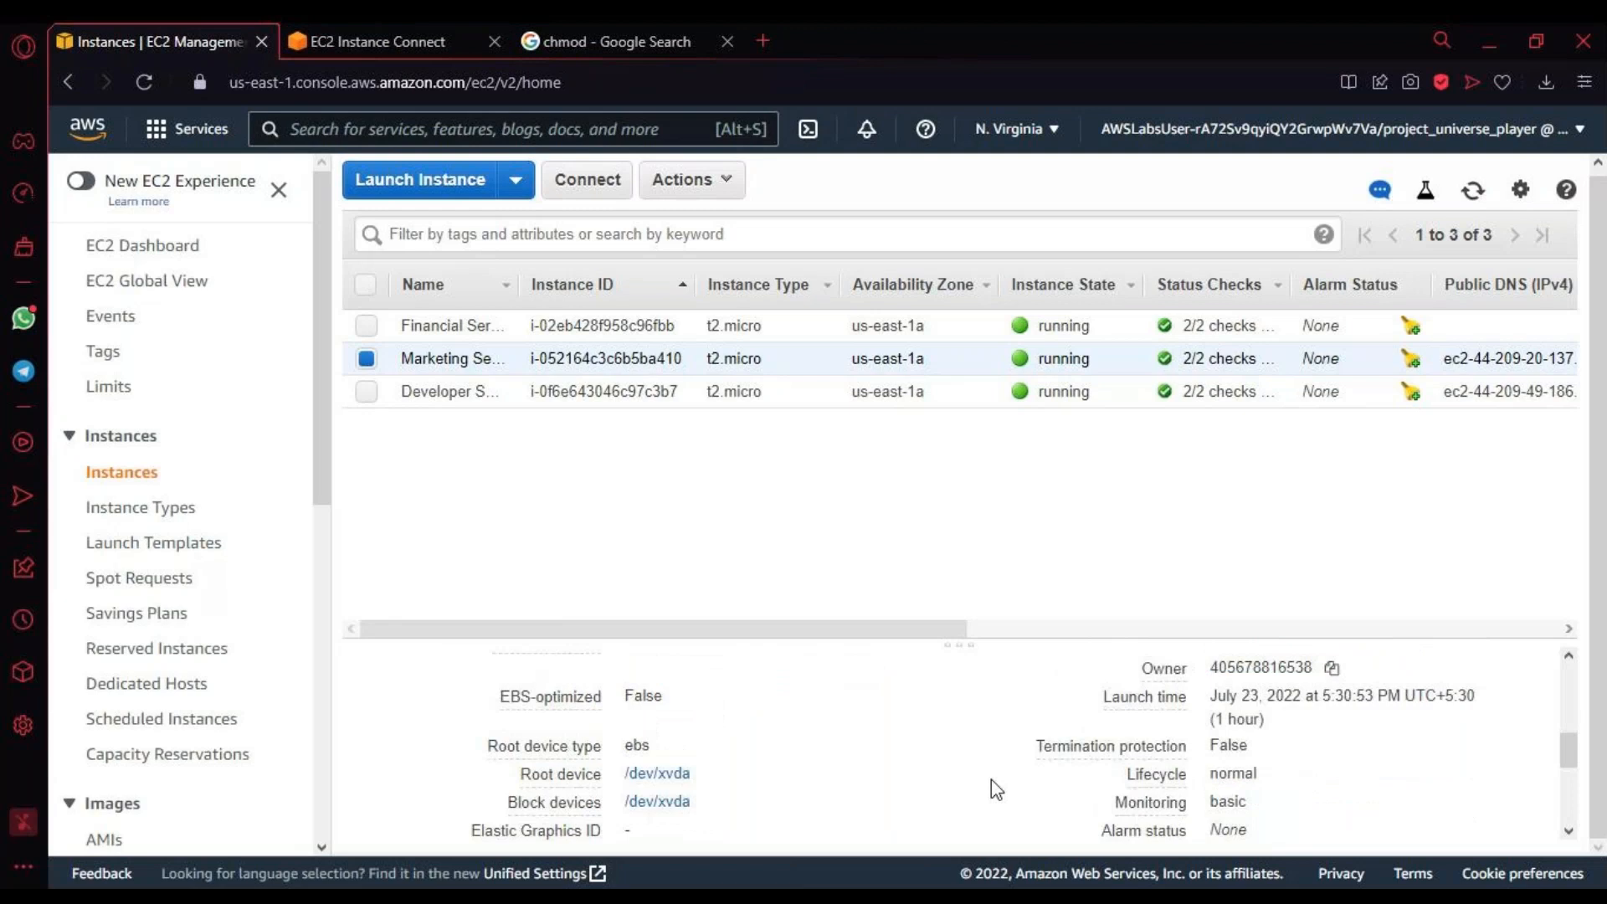
pyautogui.scroll(10, 987, 782)
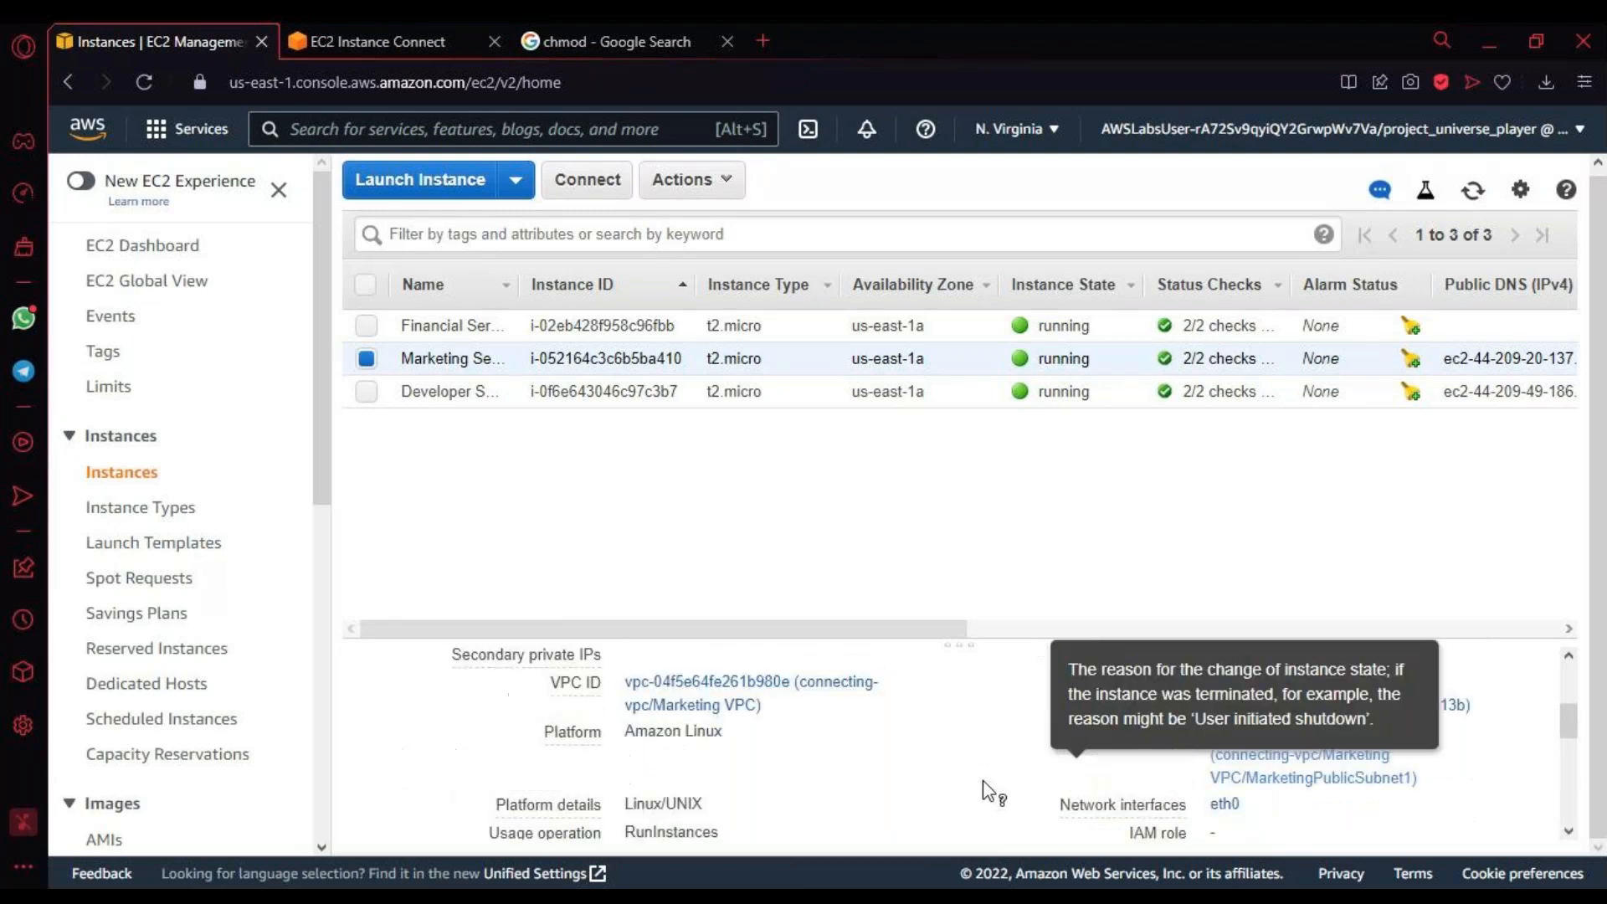
pyautogui.scroll(-2, 991, 791)
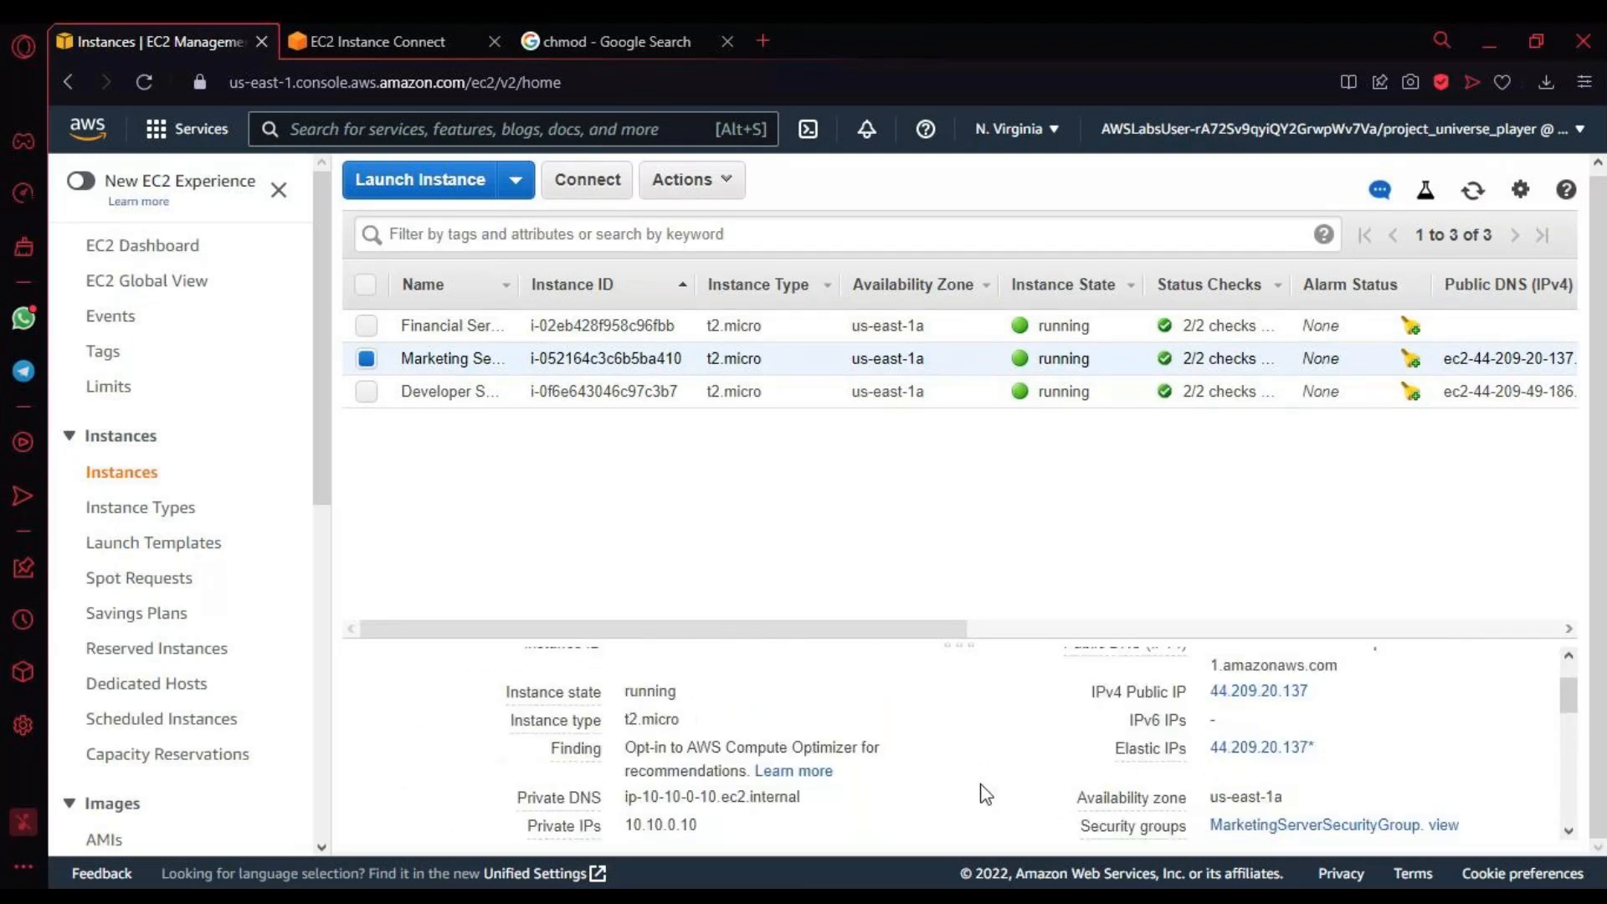
pyautogui.scroll(-2, 987, 795)
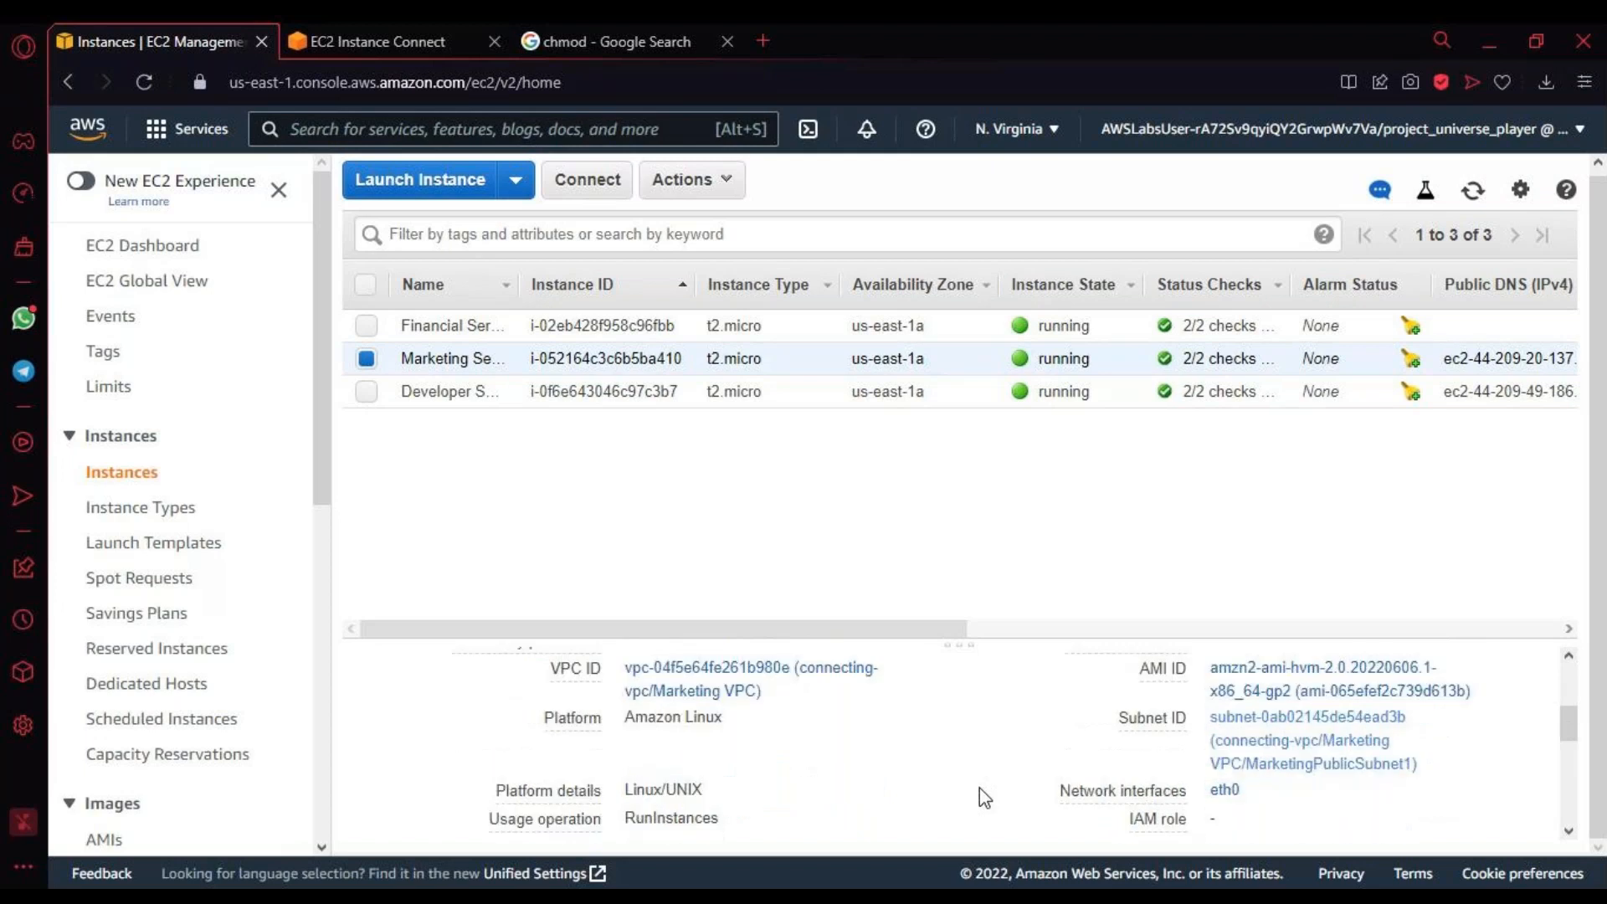
pyautogui.scroll(4, 979, 787)
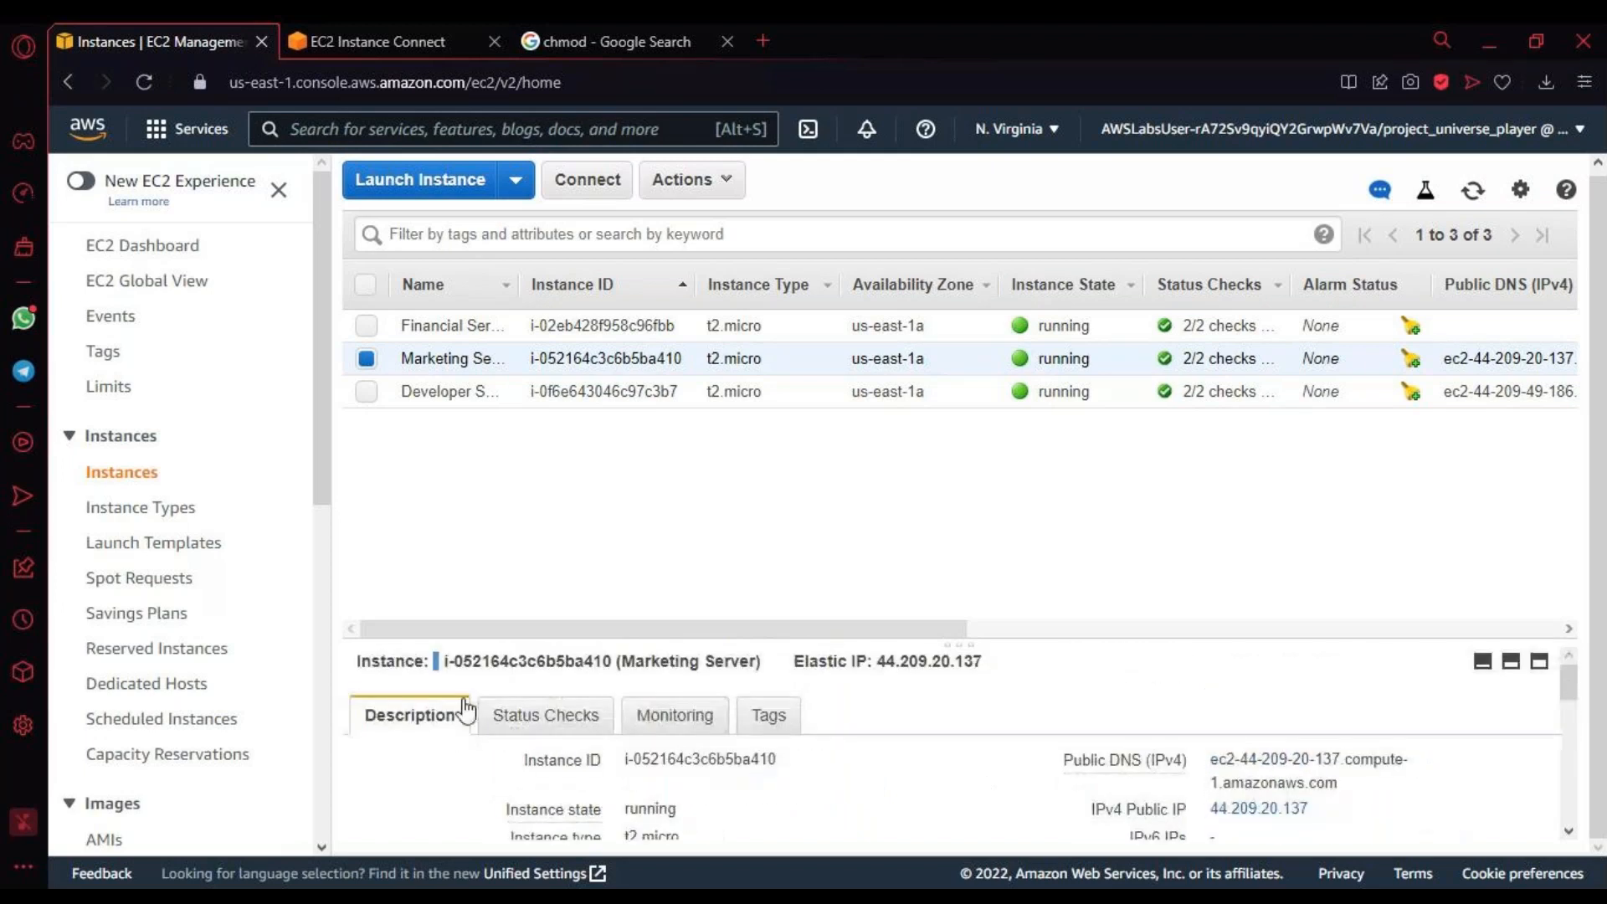
pyautogui.scroll(1, 385, 419)
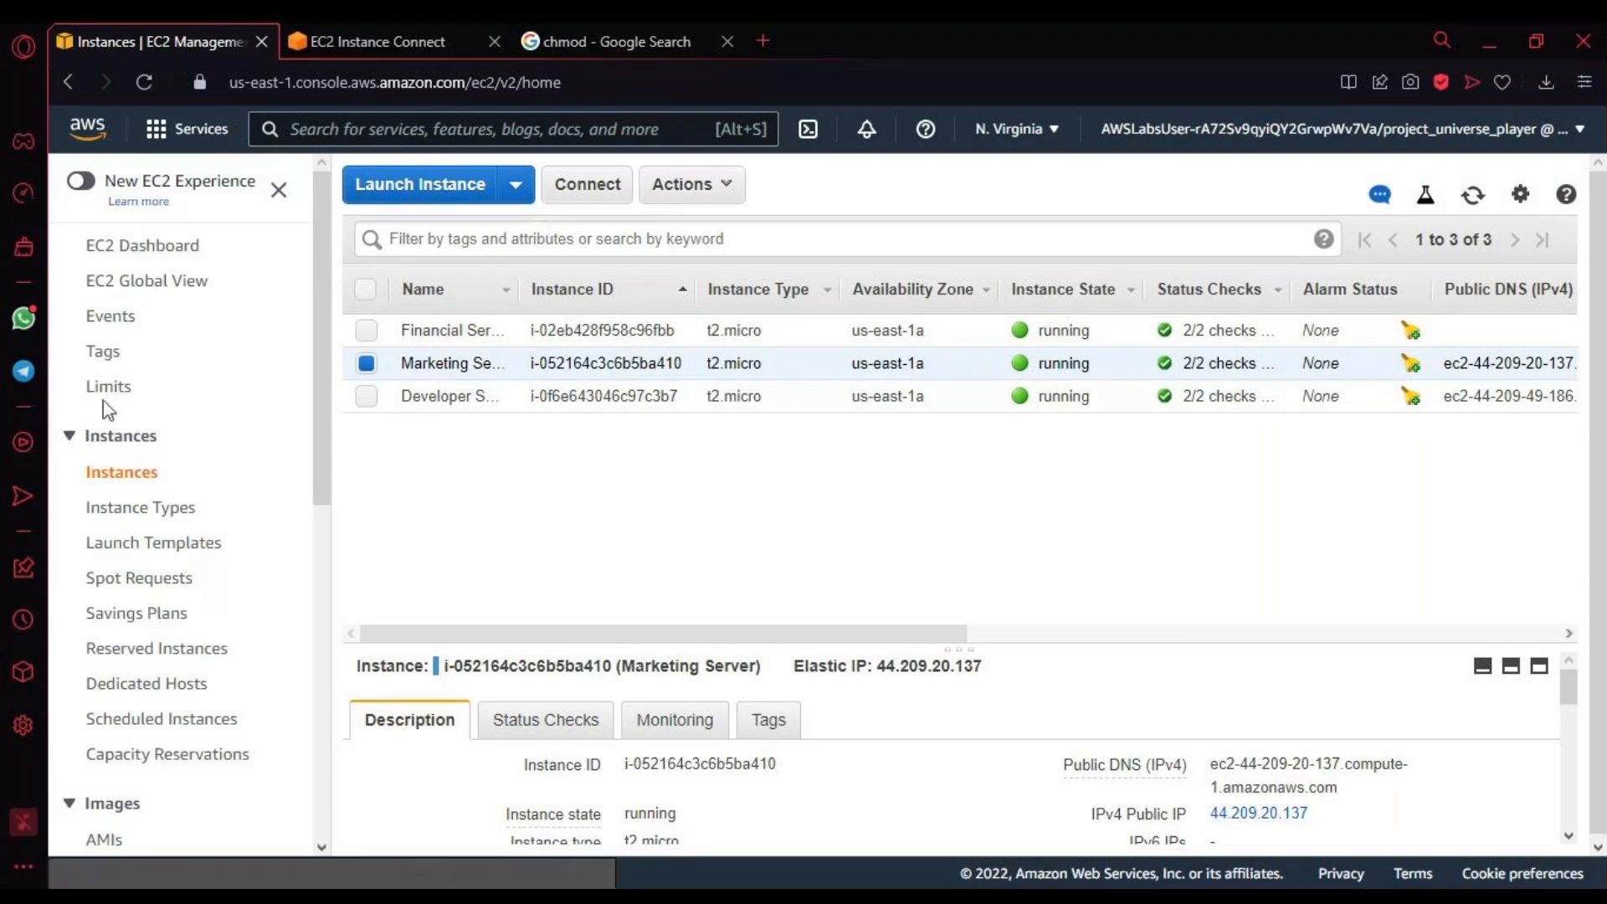
pyautogui.click(107, 474)
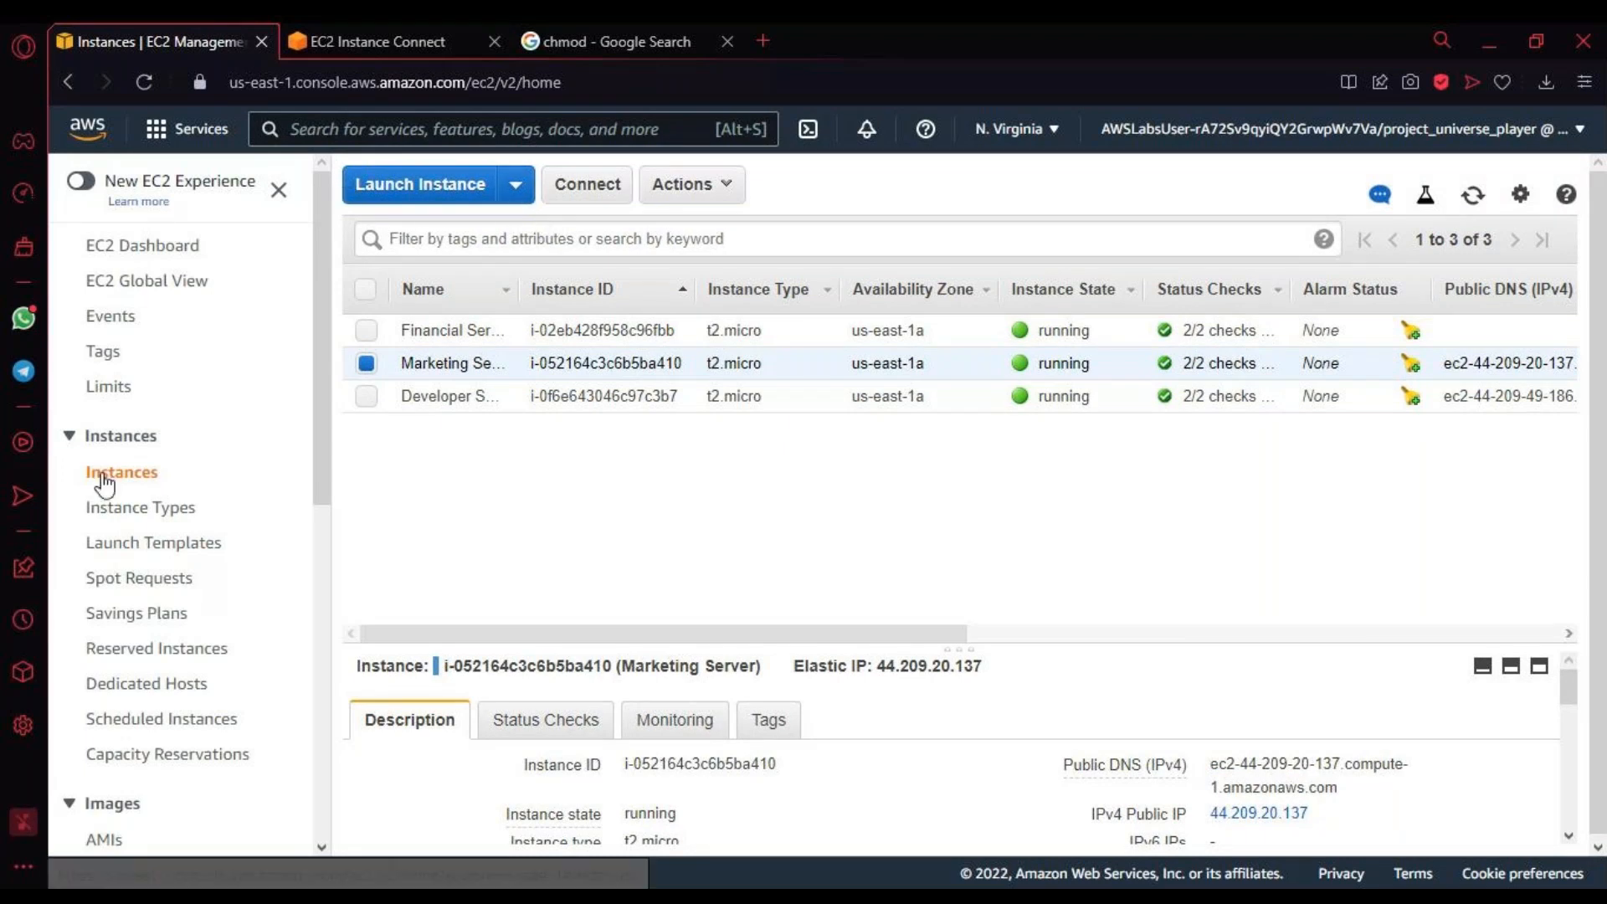
pyautogui.click(220, 521)
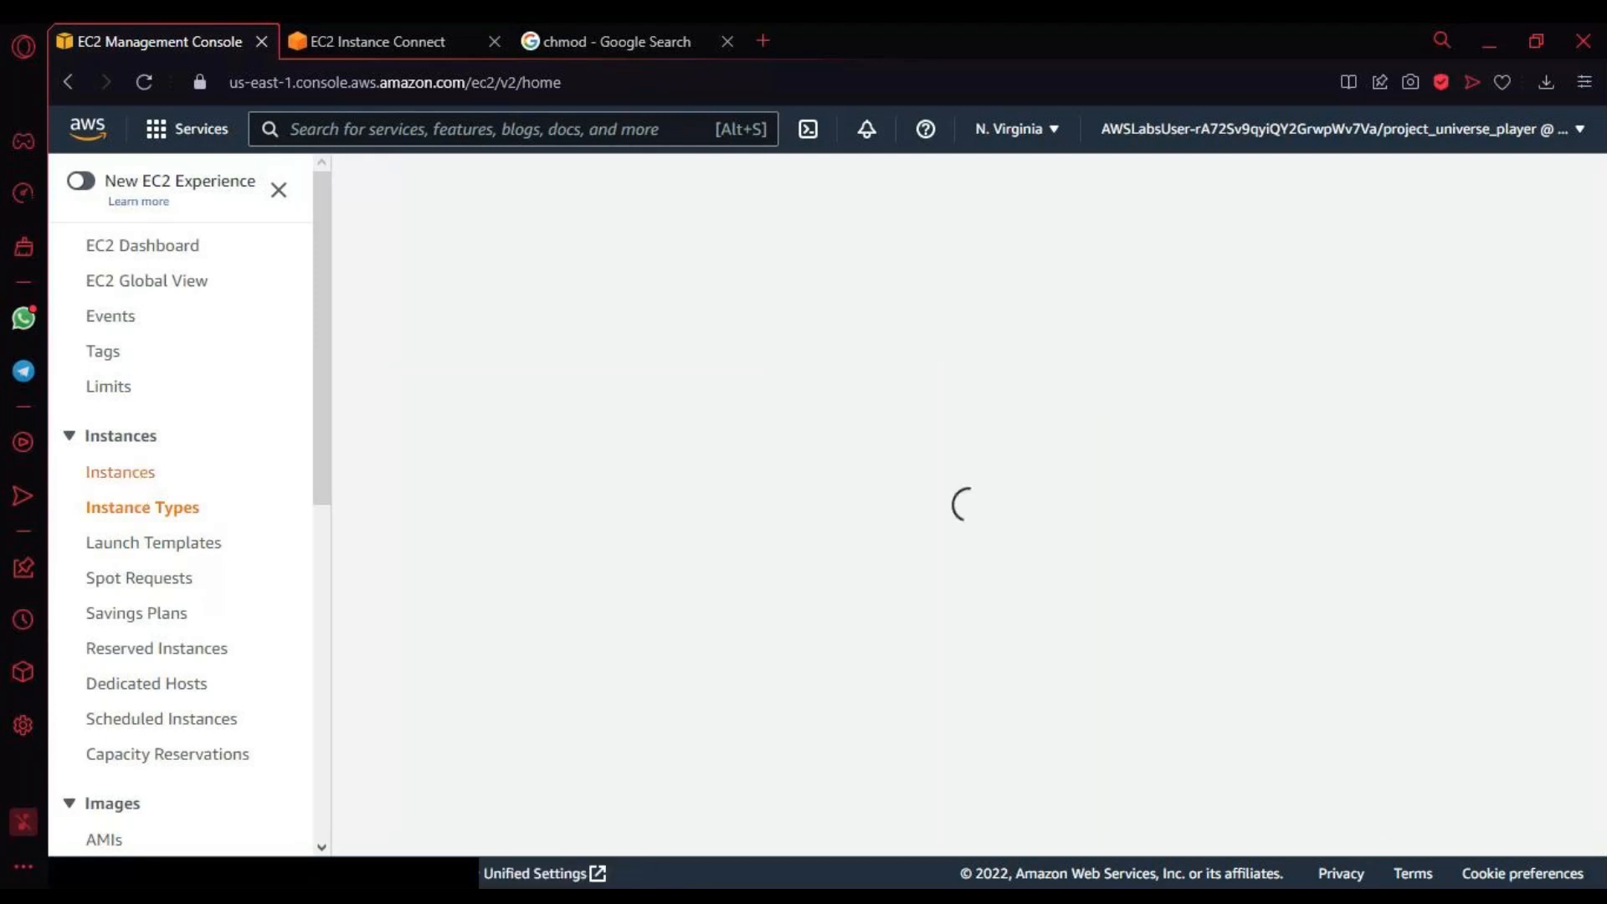
pyautogui.click(122, 473)
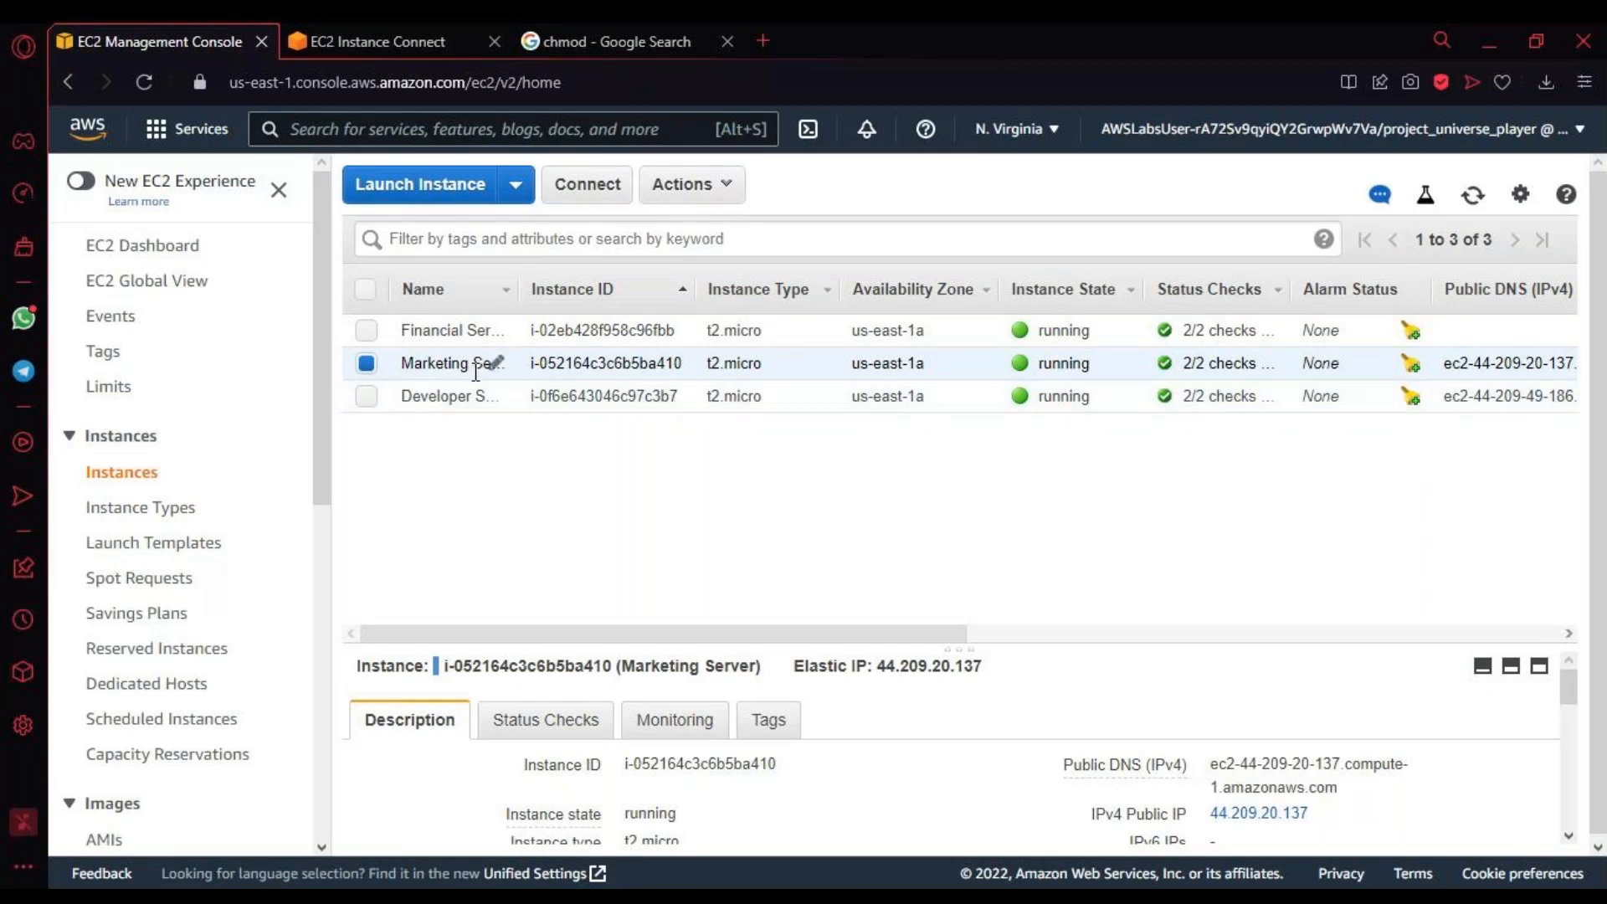
# Step: Check the Marketing Server's private DNS, private IP and security group in its description
pyautogui.scroll(-2, 637, 784)
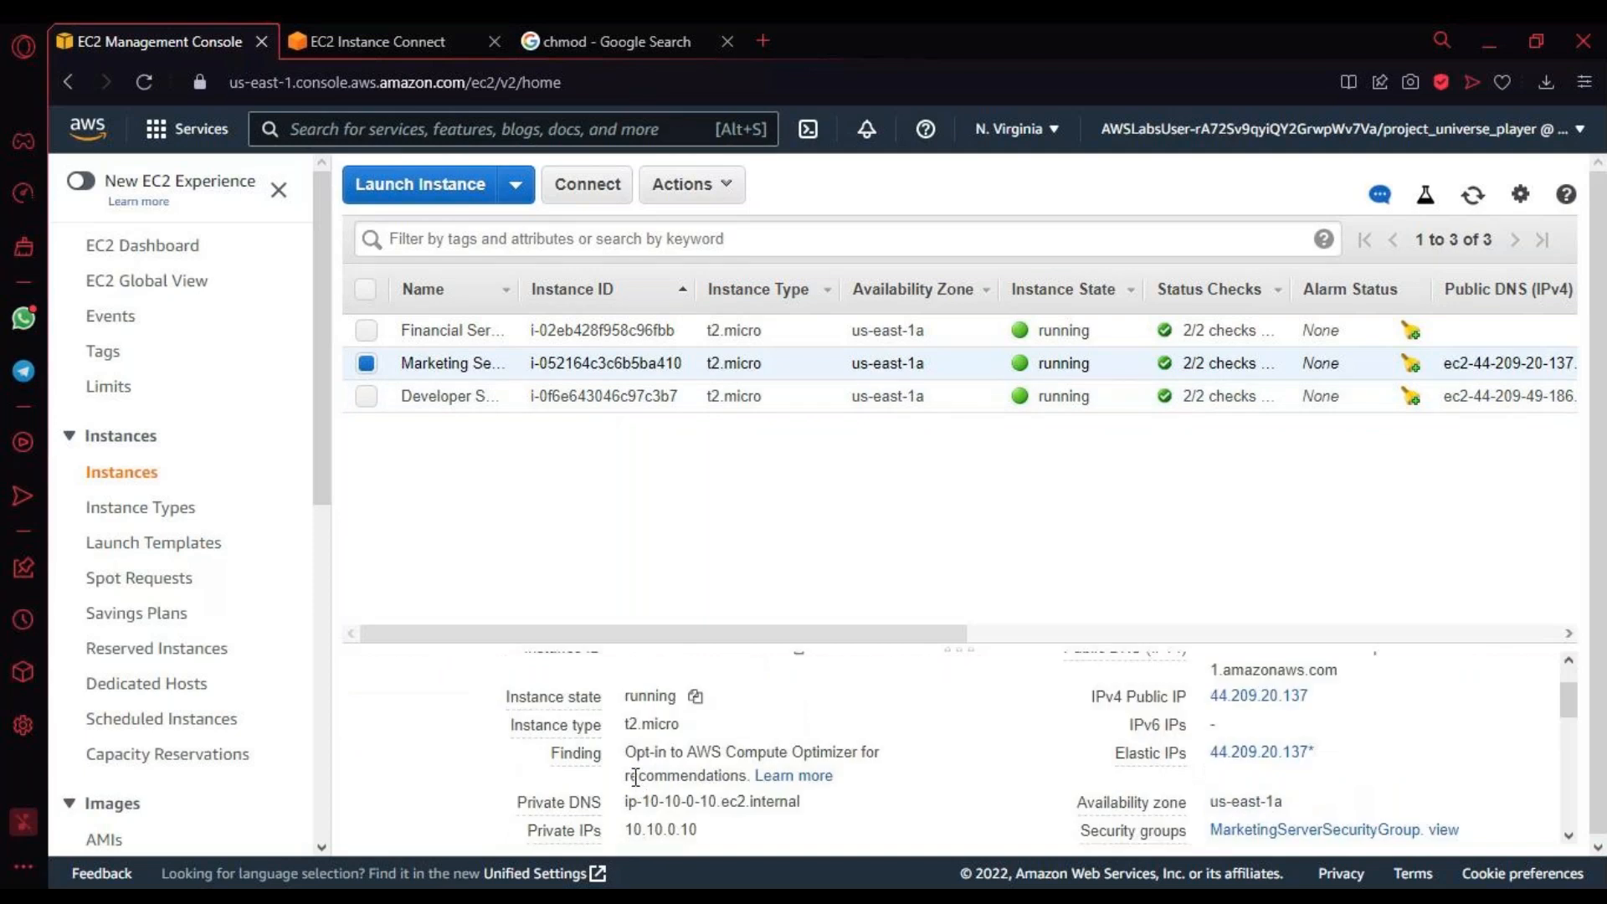
pyautogui.scroll(-2, 636, 785)
pyautogui.scroll(5, 919, 746)
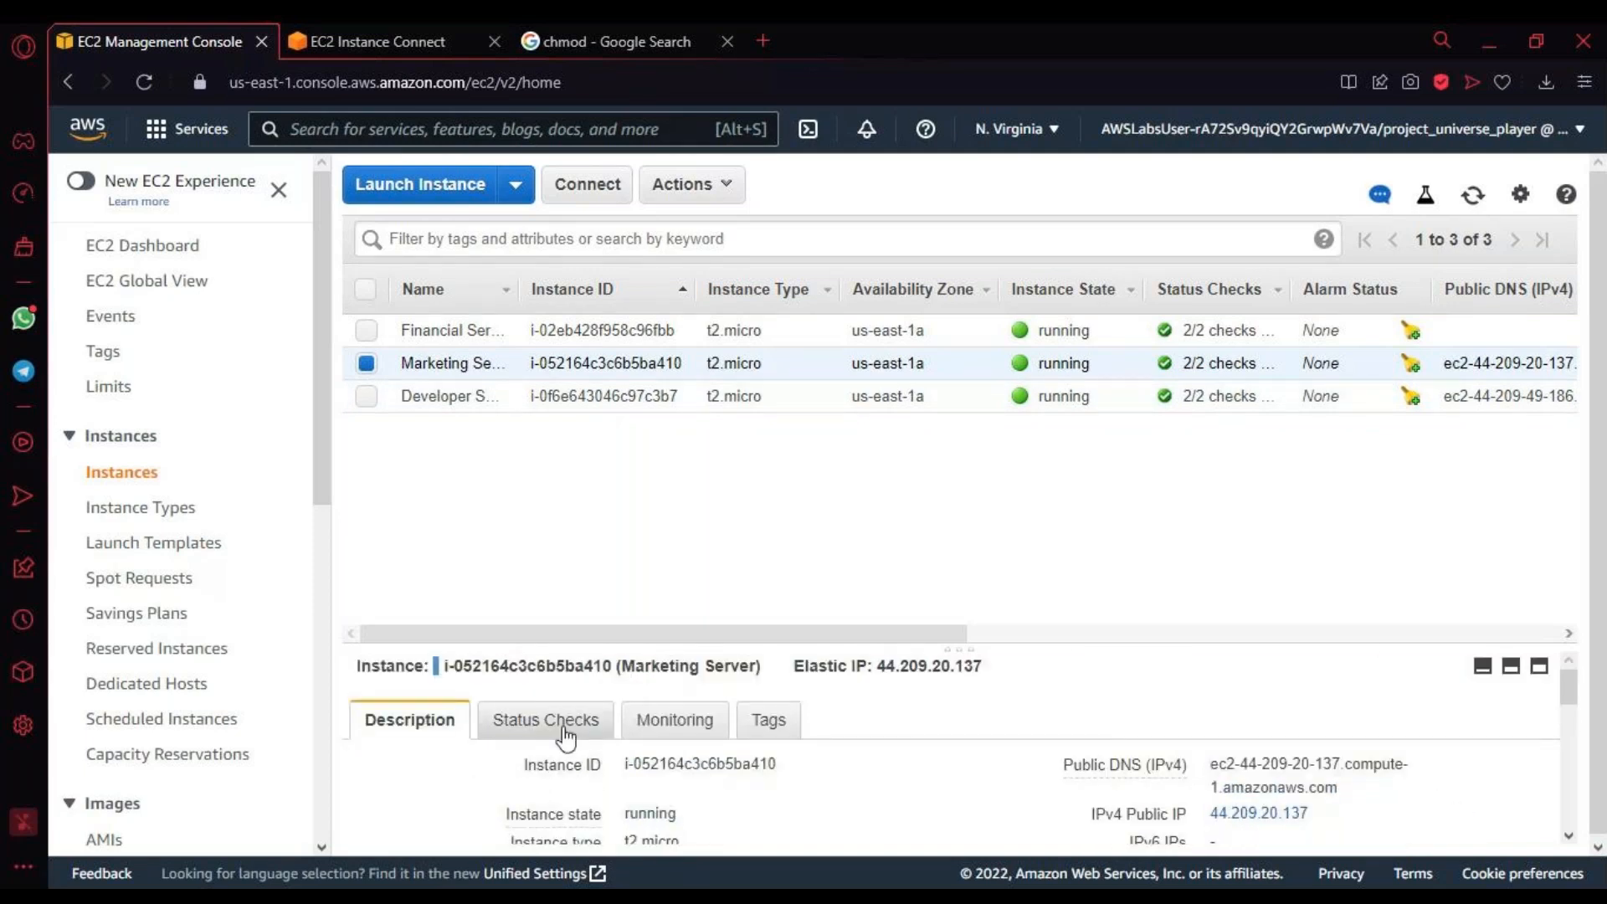
# Step: Look through the EC2 navigation options and the Marketing Server's full description, from its private addresses to its host and vCPU details
pyautogui.scroll(-5, 167, 595)
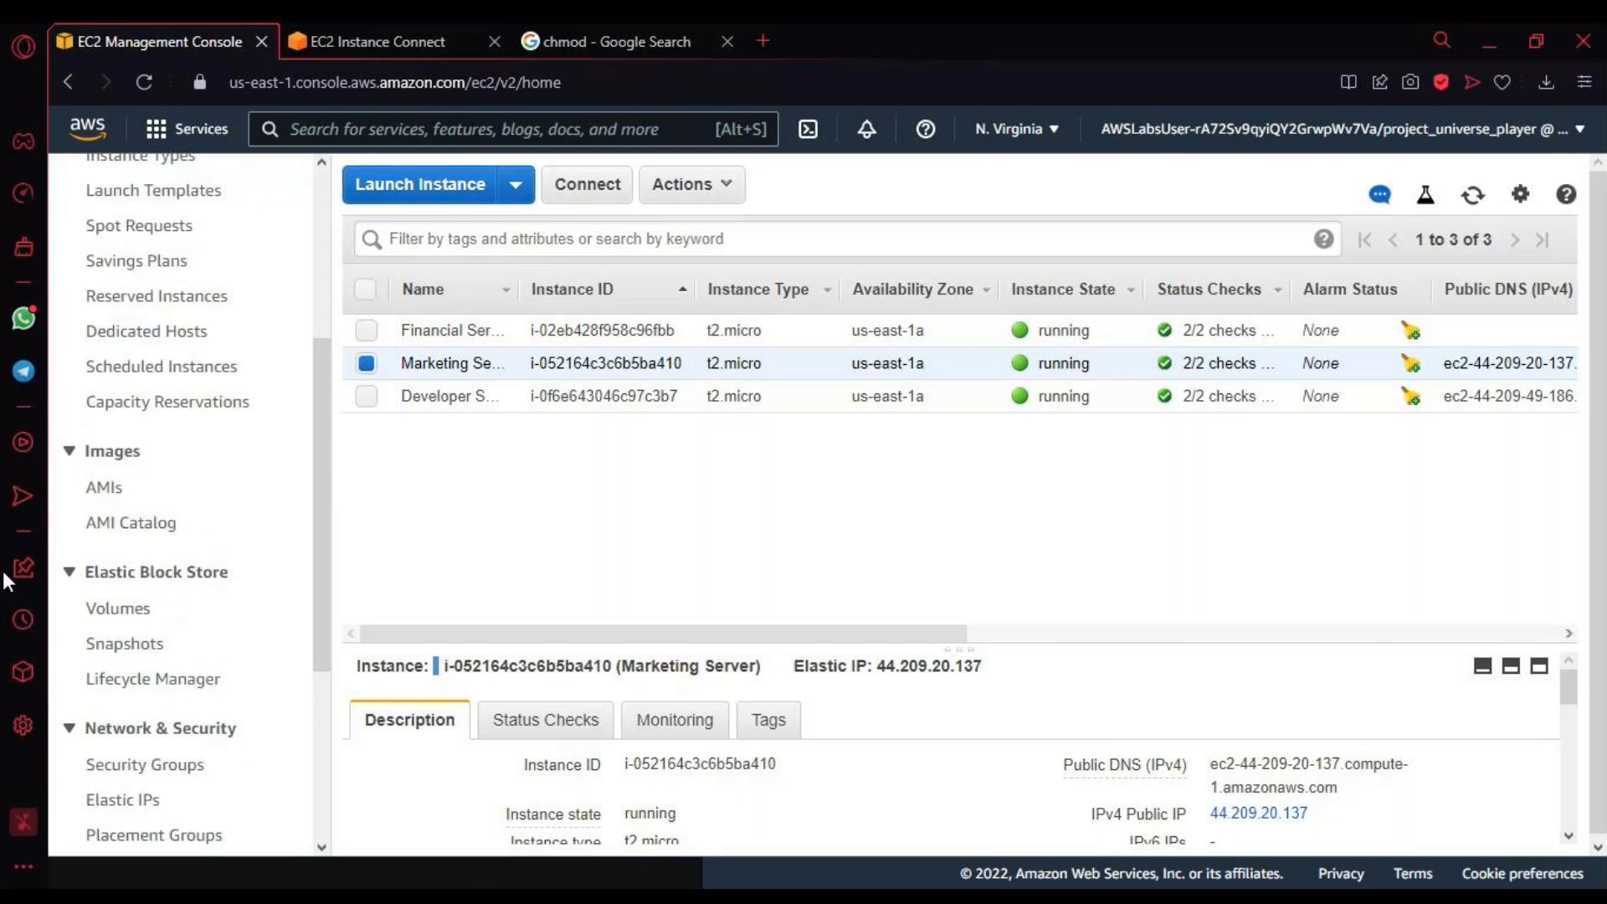
pyautogui.scroll(-5, 174, 545)
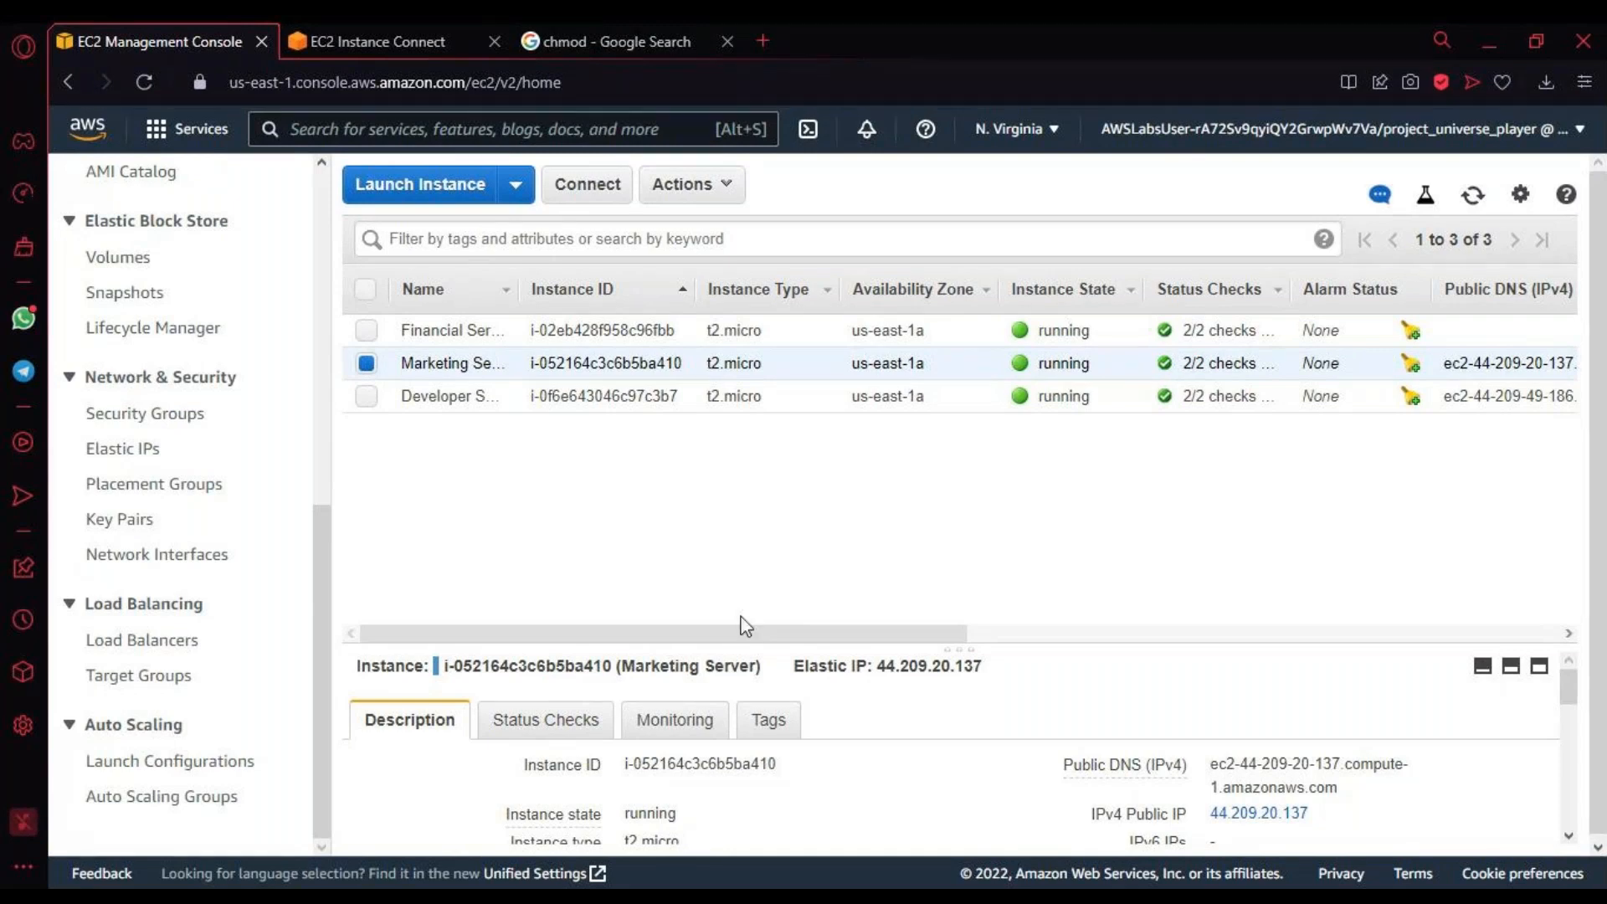
pyautogui.scroll(-3, 953, 741)
pyautogui.scroll(-4, 953, 741)
pyautogui.scroll(2, 963, 750)
pyautogui.scroll(2, 962, 754)
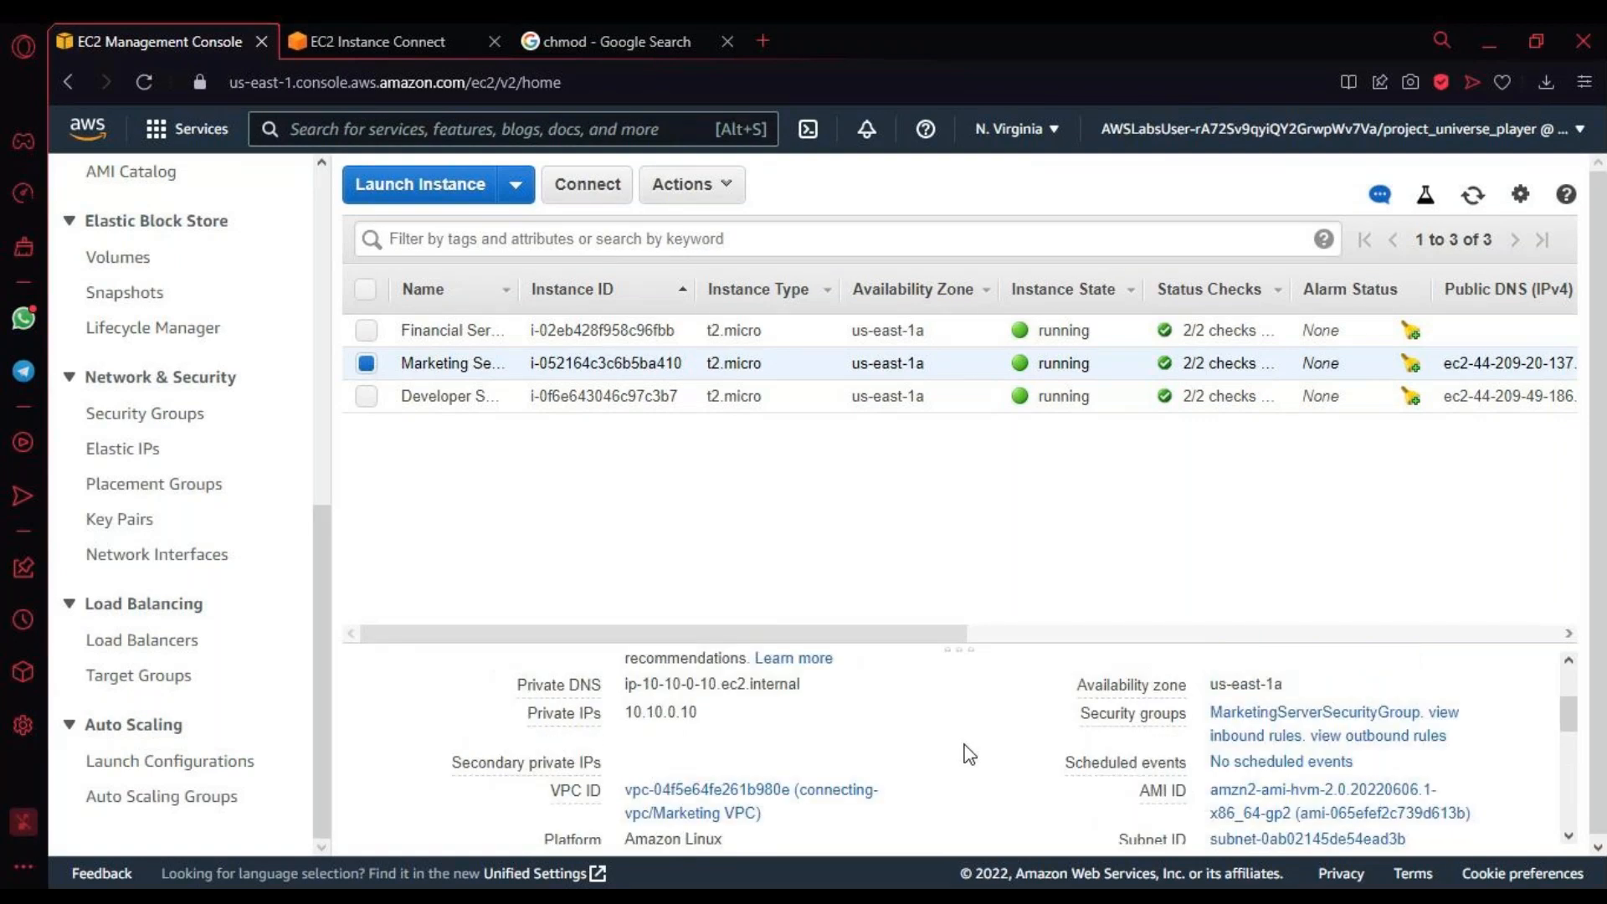
pyautogui.scroll(-3, 962, 758)
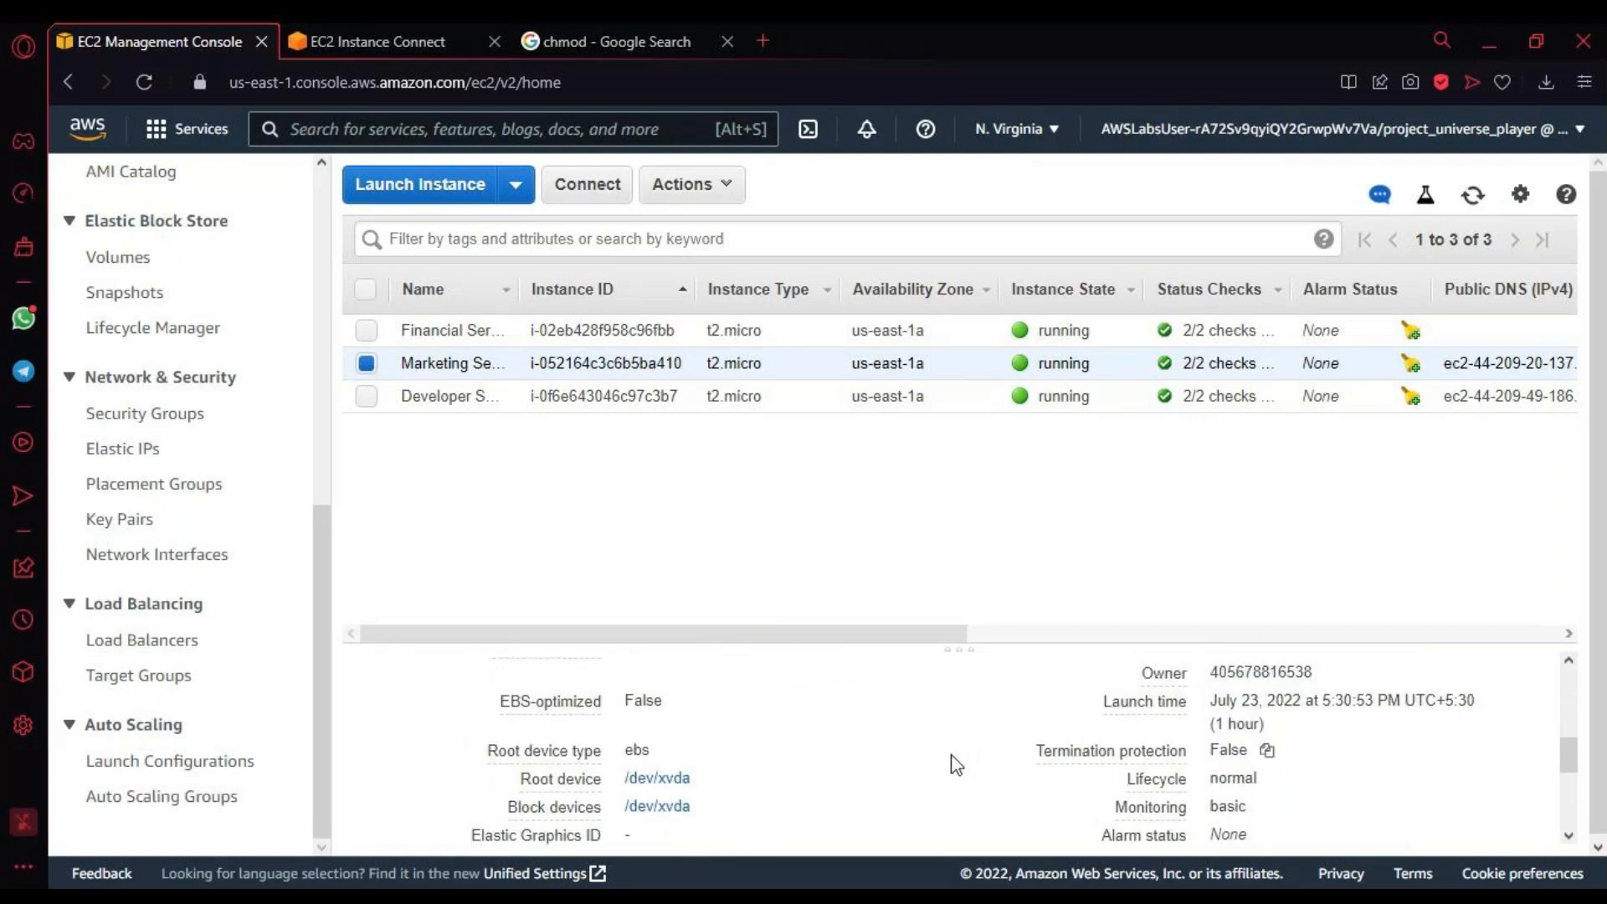
pyautogui.scroll(-5, 954, 762)
pyautogui.scroll(-2, 952, 762)
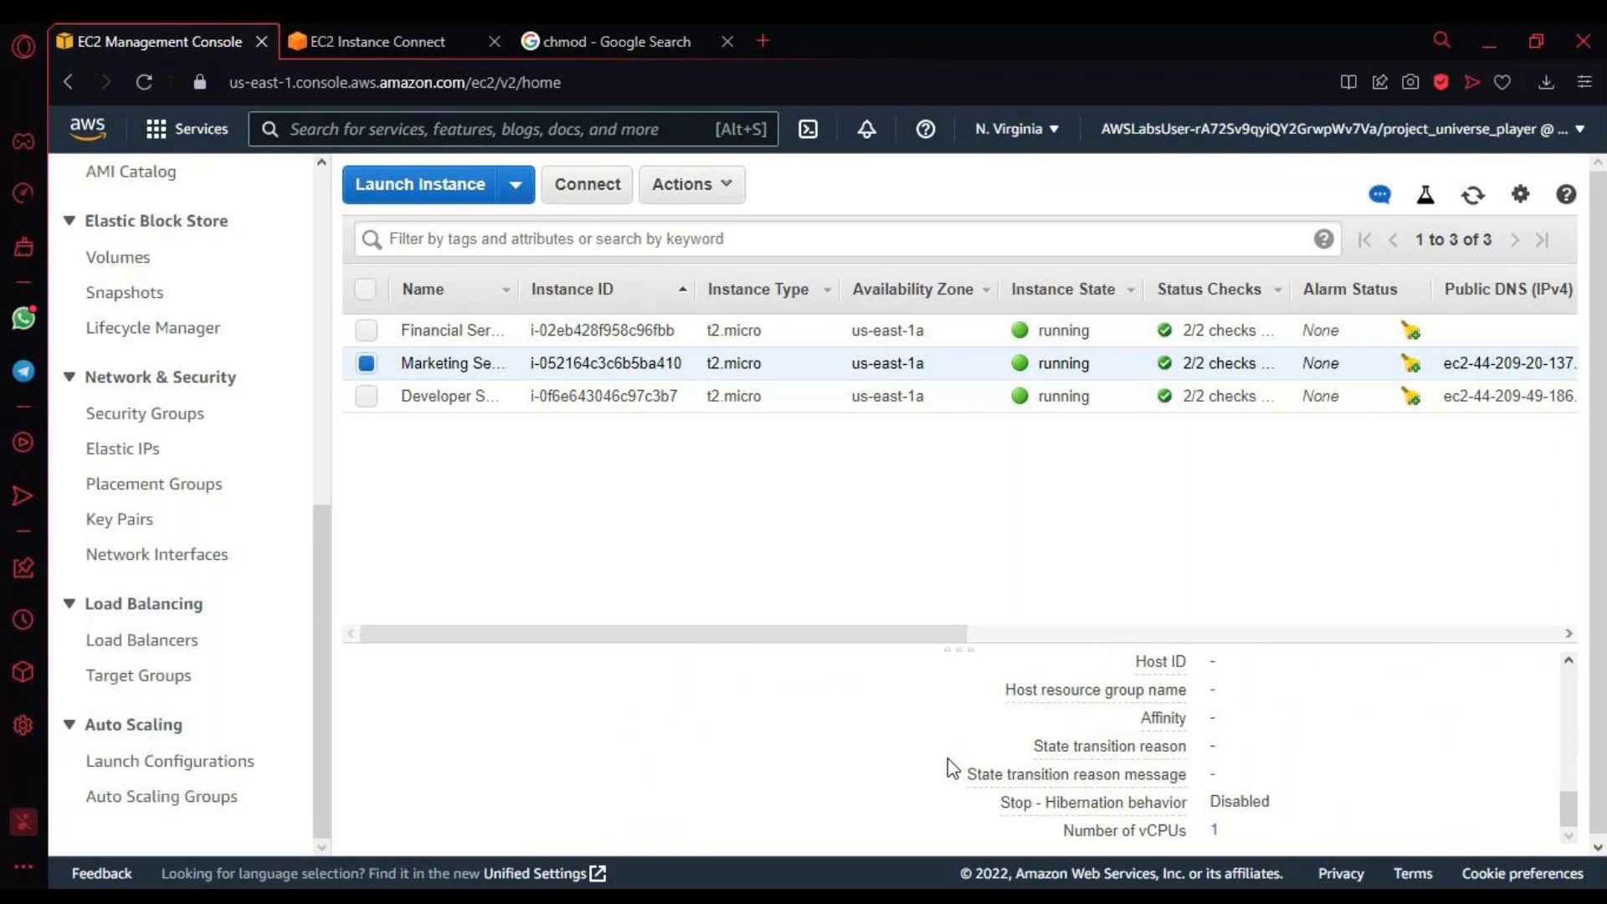
pyautogui.scroll(6, 829, 755)
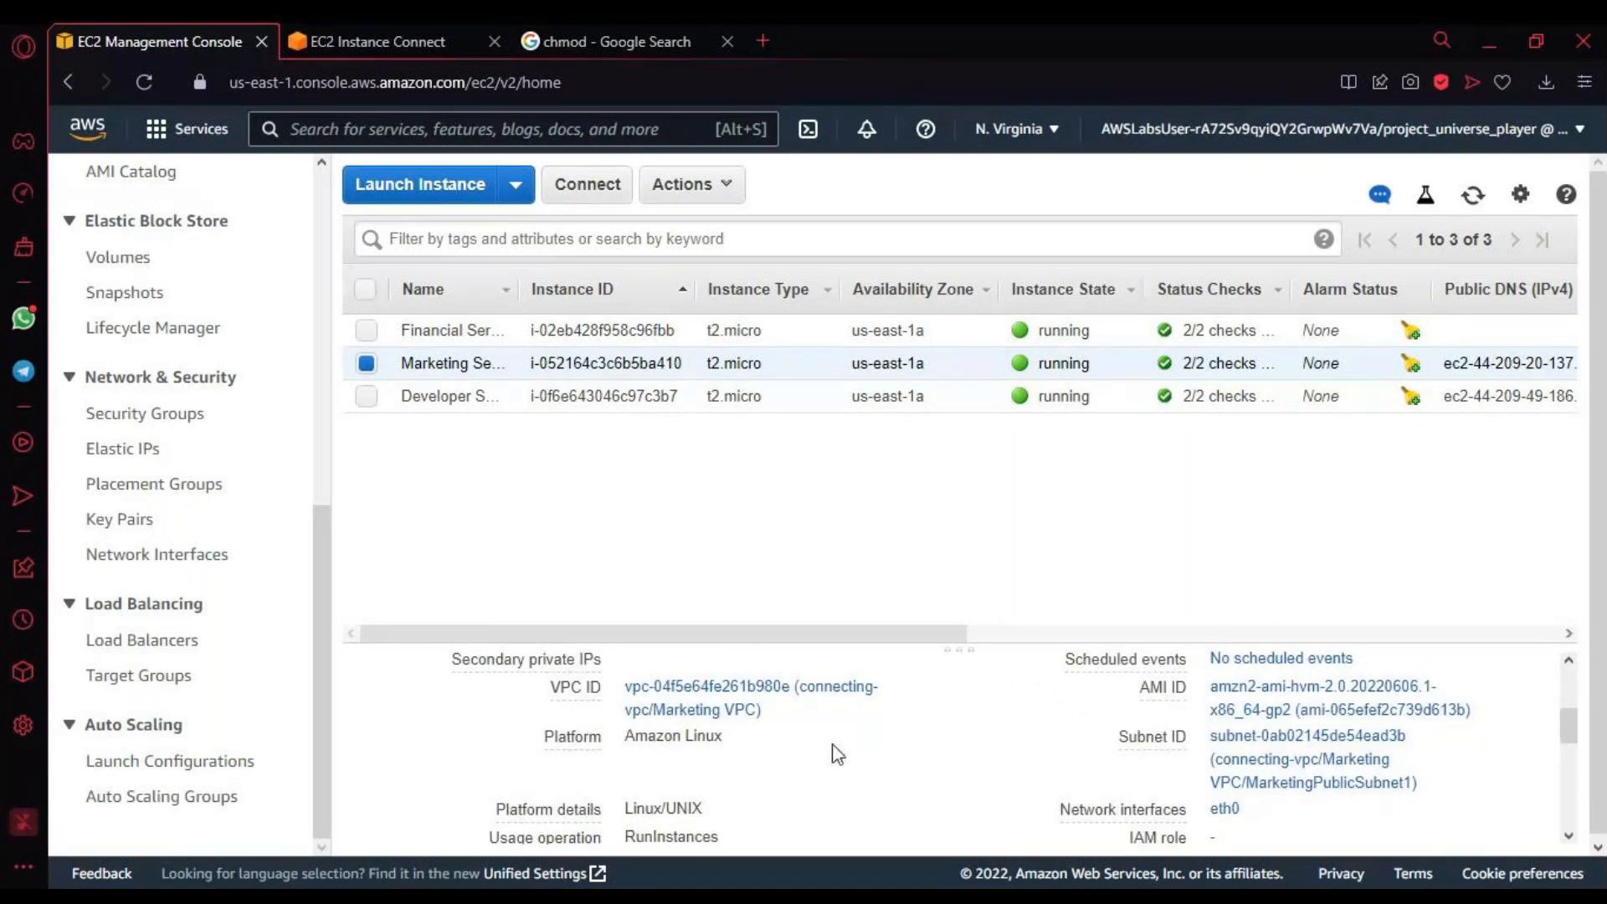
# Step: In the VPC console's subnet list, widen the Name column, select MarketingPublicSubnet1, review its details and open its route table
pyautogui.click(837, 687)
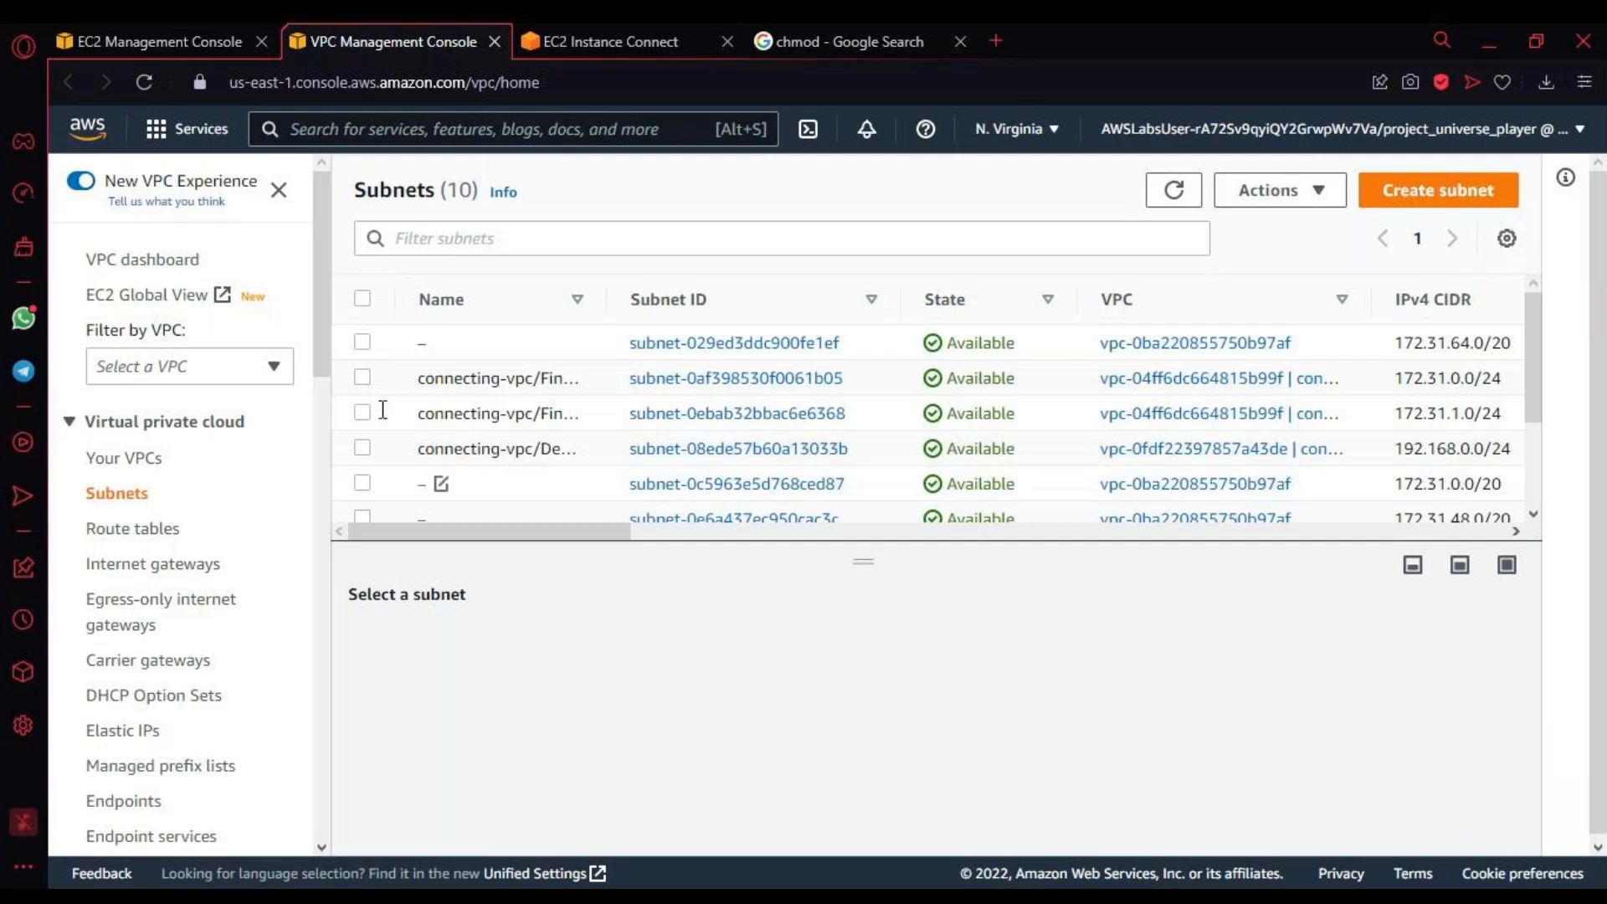
pyautogui.moveTo(605, 299); pyautogui.dragTo(930, 303)
pyautogui.scroll(-2, 682, 394)
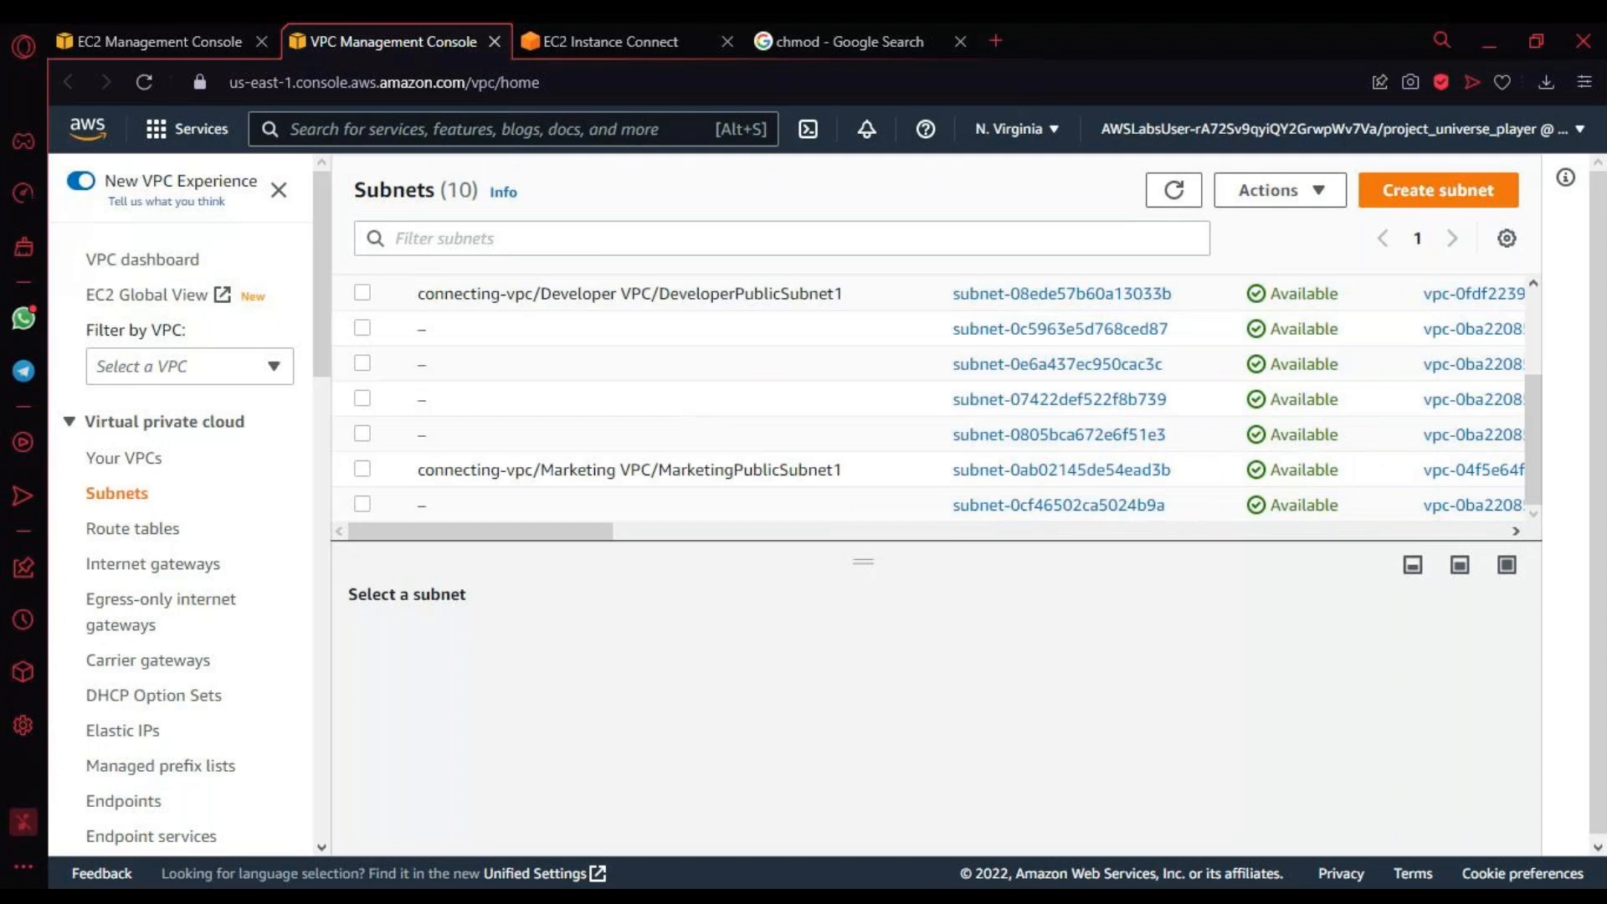
pyautogui.click(362, 470)
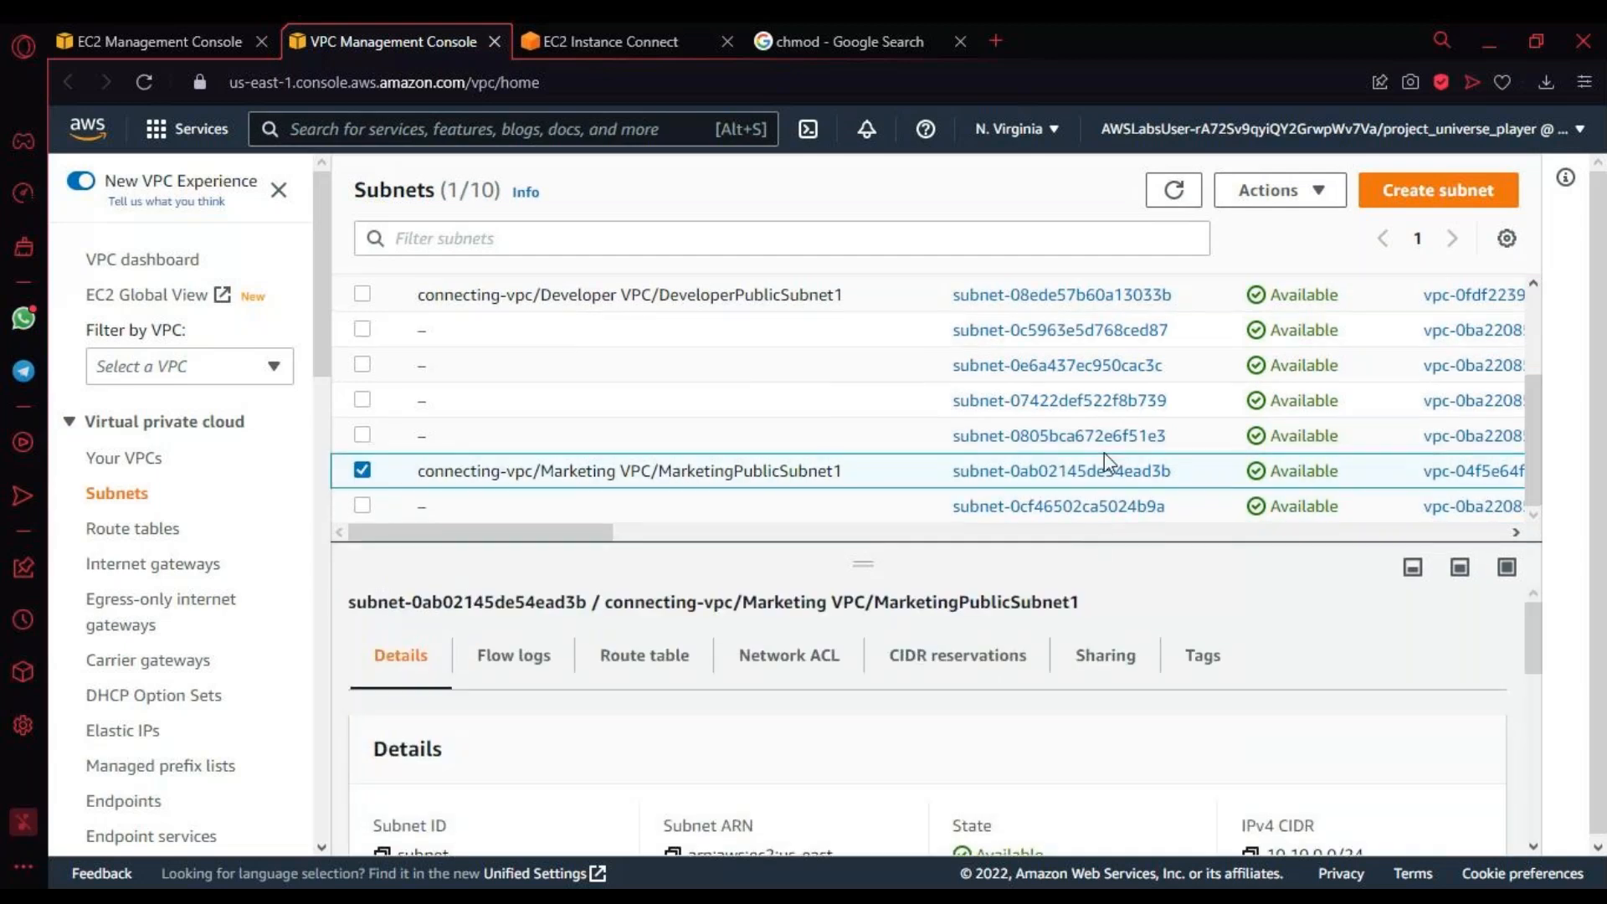
pyautogui.scroll(-5, 1069, 746)
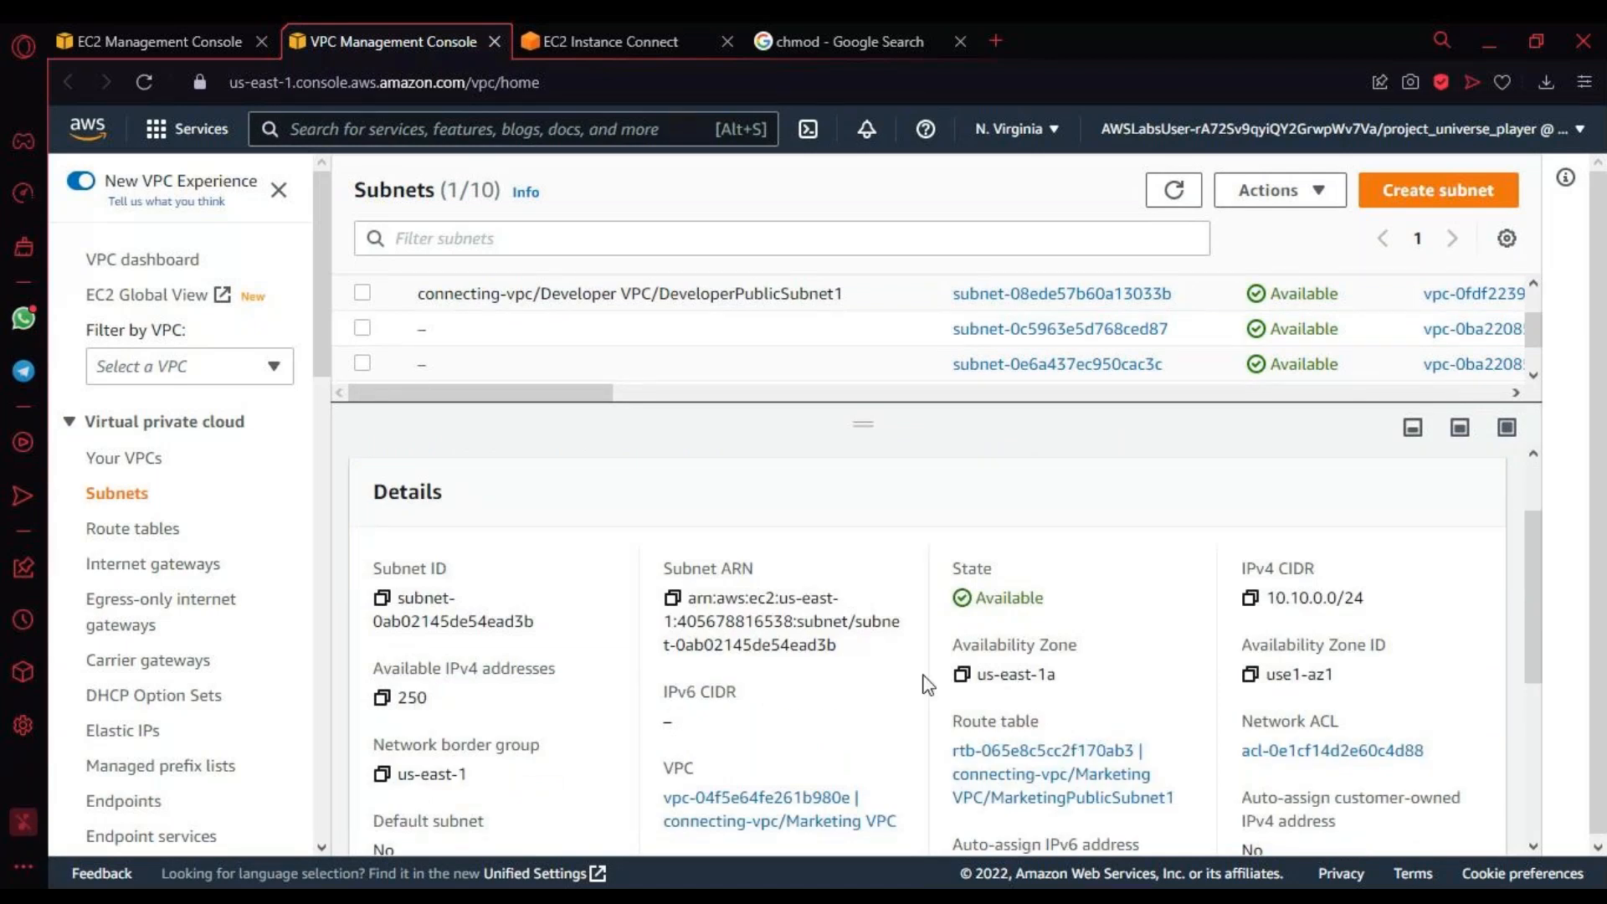
pyautogui.scroll(-2, 928, 685)
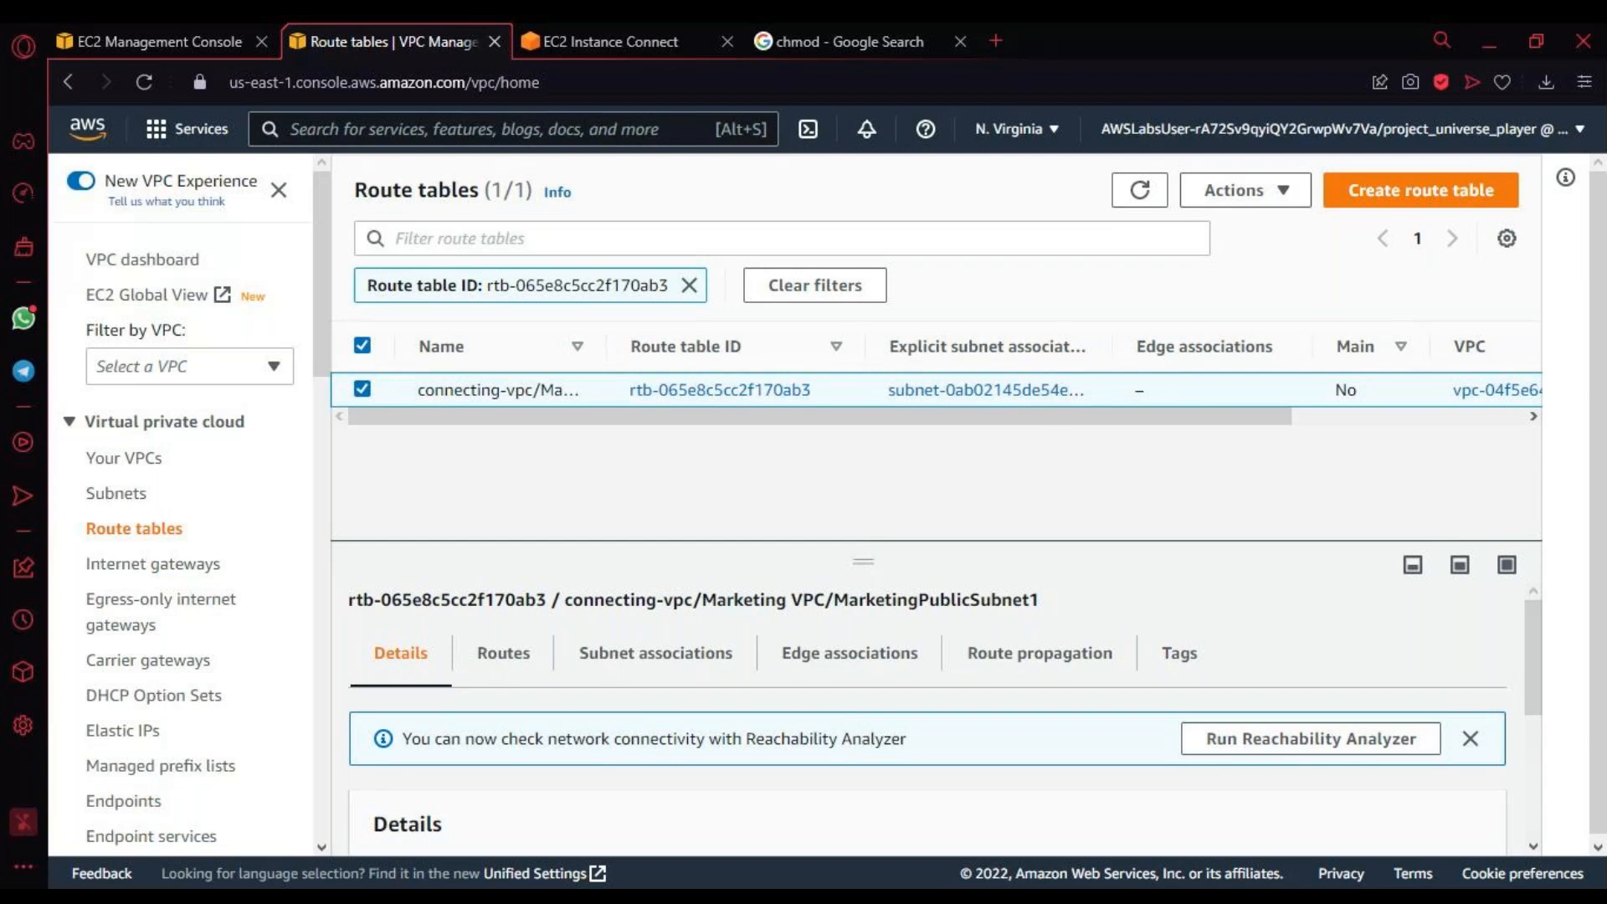
# Step: Examine the MarketingPublicSubnet1 route table's details and routes, checking the destinations and targets for 0.0.0.0/0 and 10.10.0.0/16
pyautogui.scroll(-3, 771, 638)
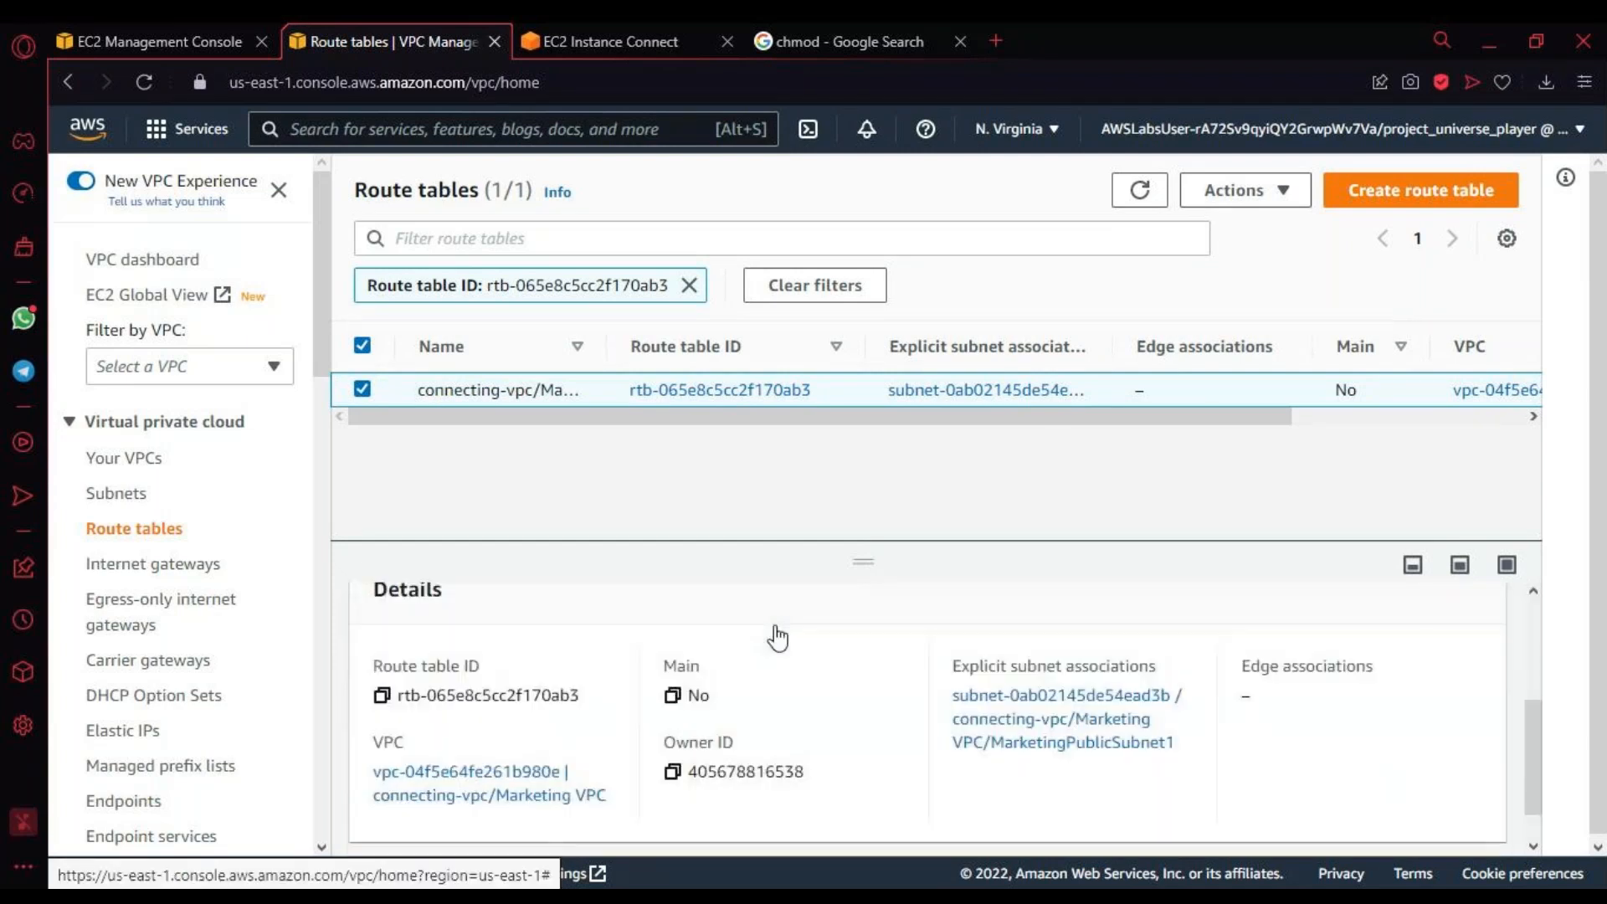
pyautogui.scroll(2, 778, 641)
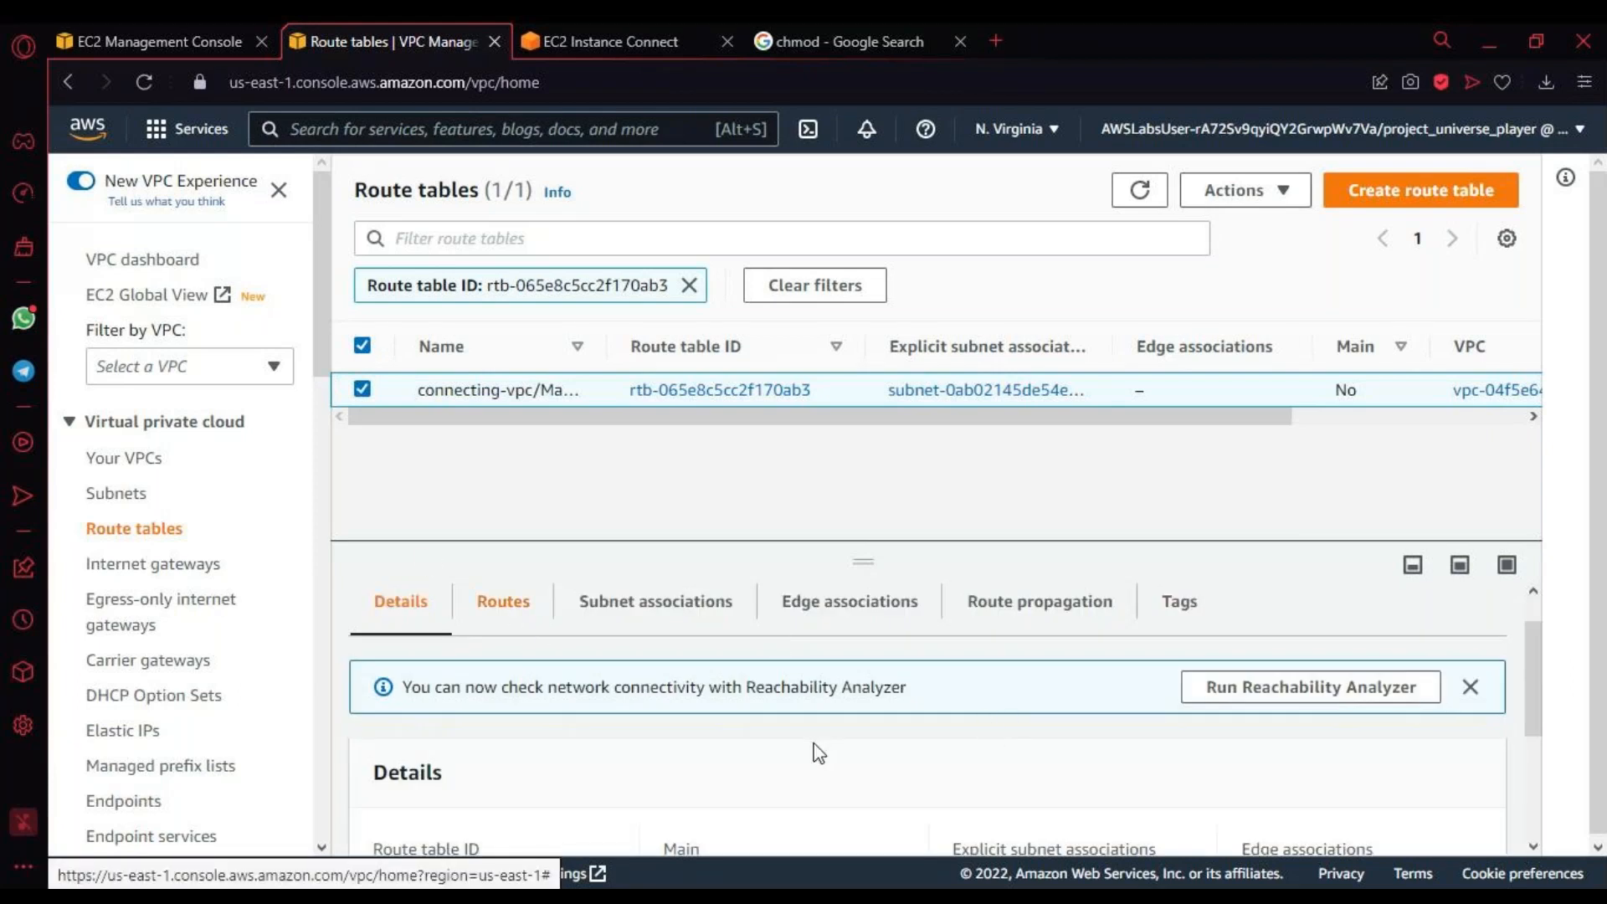
pyautogui.scroll(-3, 819, 755)
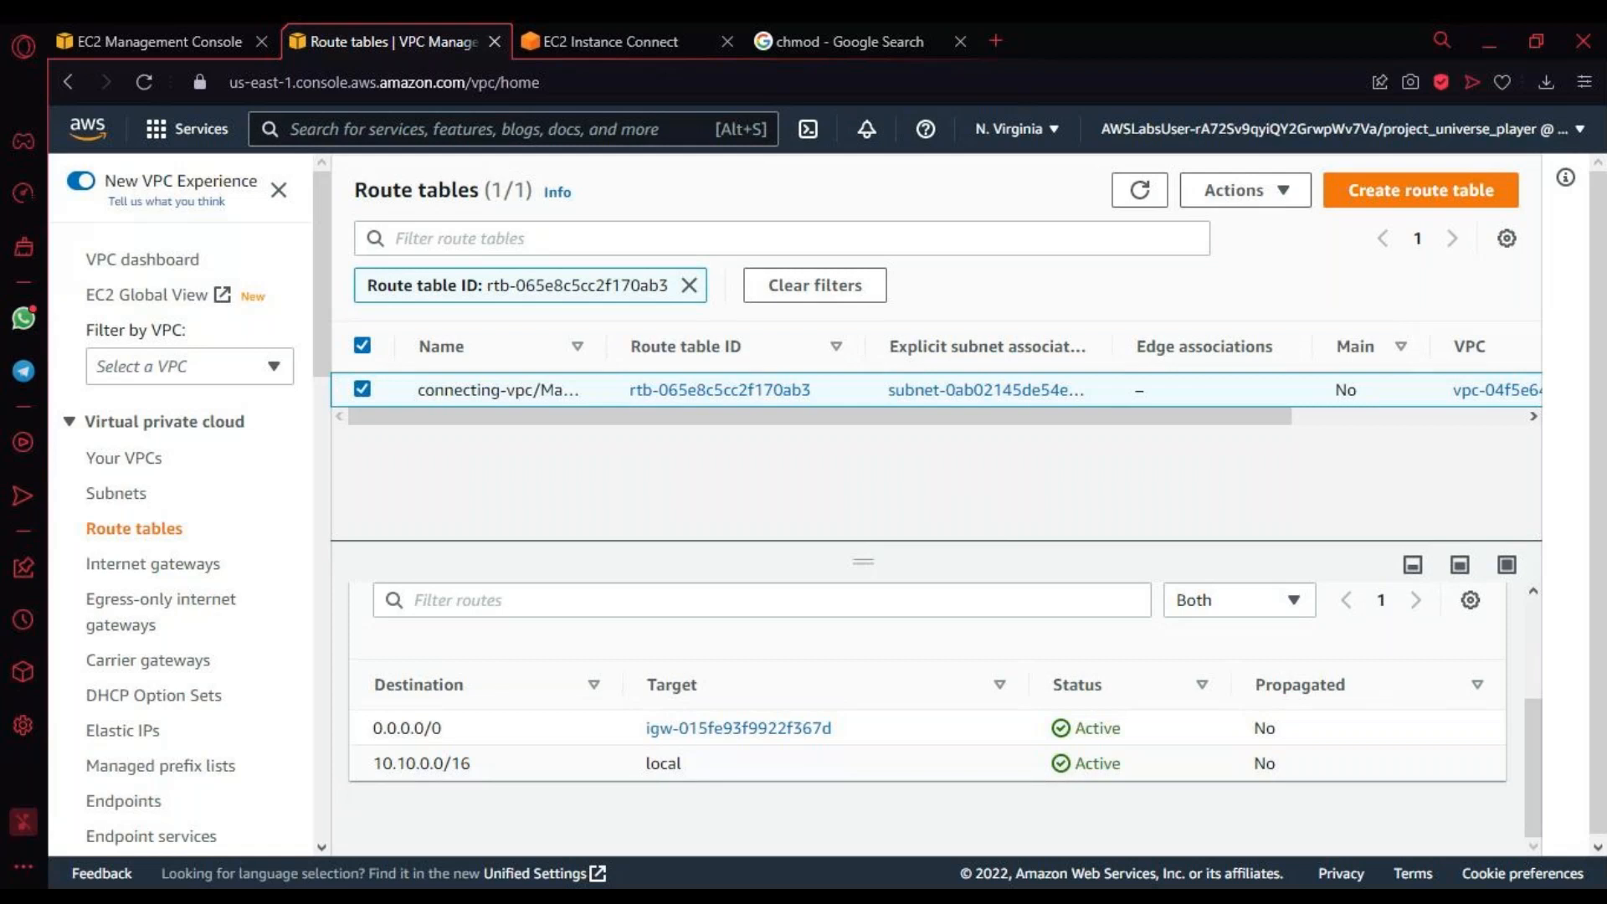
pyautogui.moveTo(371, 728); pyautogui.dragTo(1367, 734)
pyautogui.moveTo(373, 764); pyautogui.dragTo(991, 762)
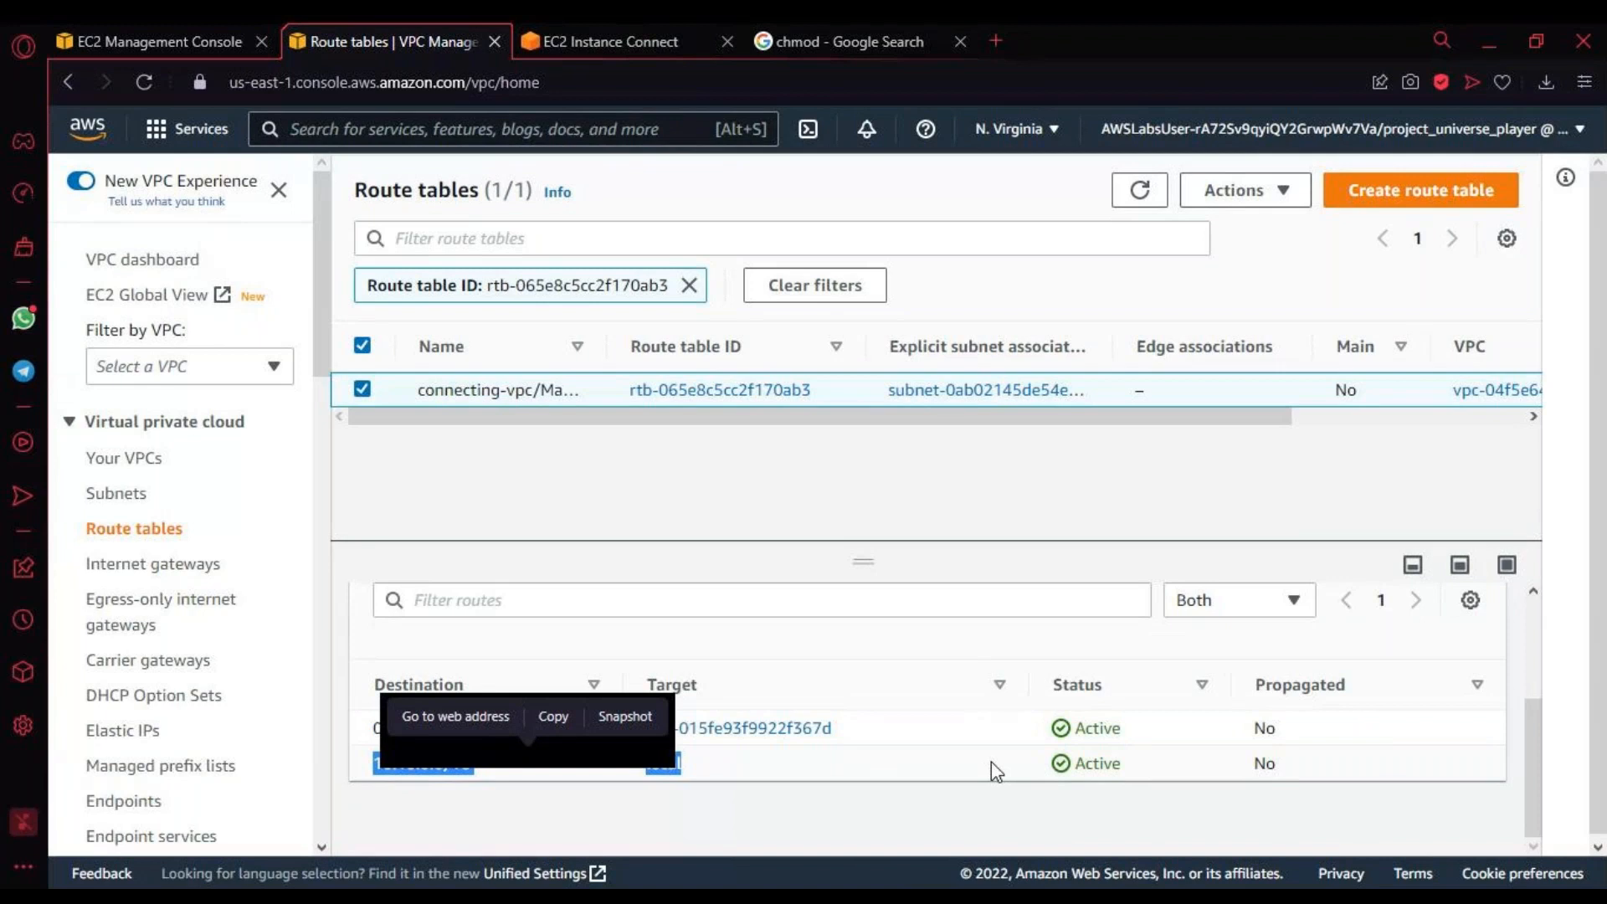
pyautogui.hotkey('alt', 'Tab')
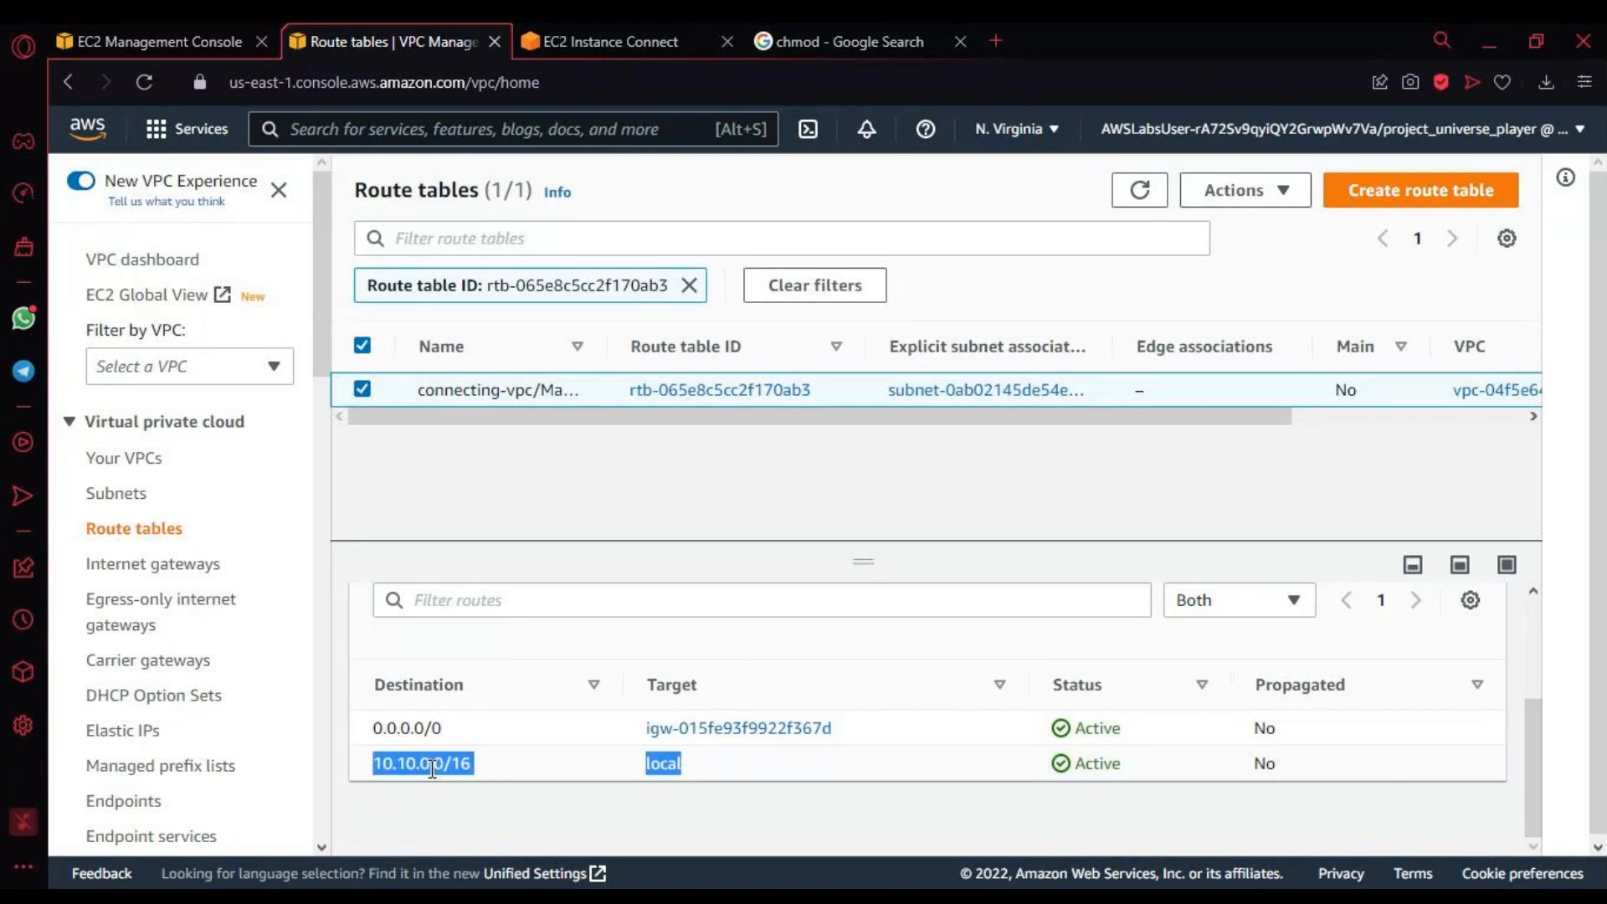
pyautogui.doubleClick(385, 764)
pyautogui.tripleClick(385, 763)
pyautogui.doubleClick(422, 769)
pyautogui.click(423, 769)
pyautogui.tripleClick(424, 770)
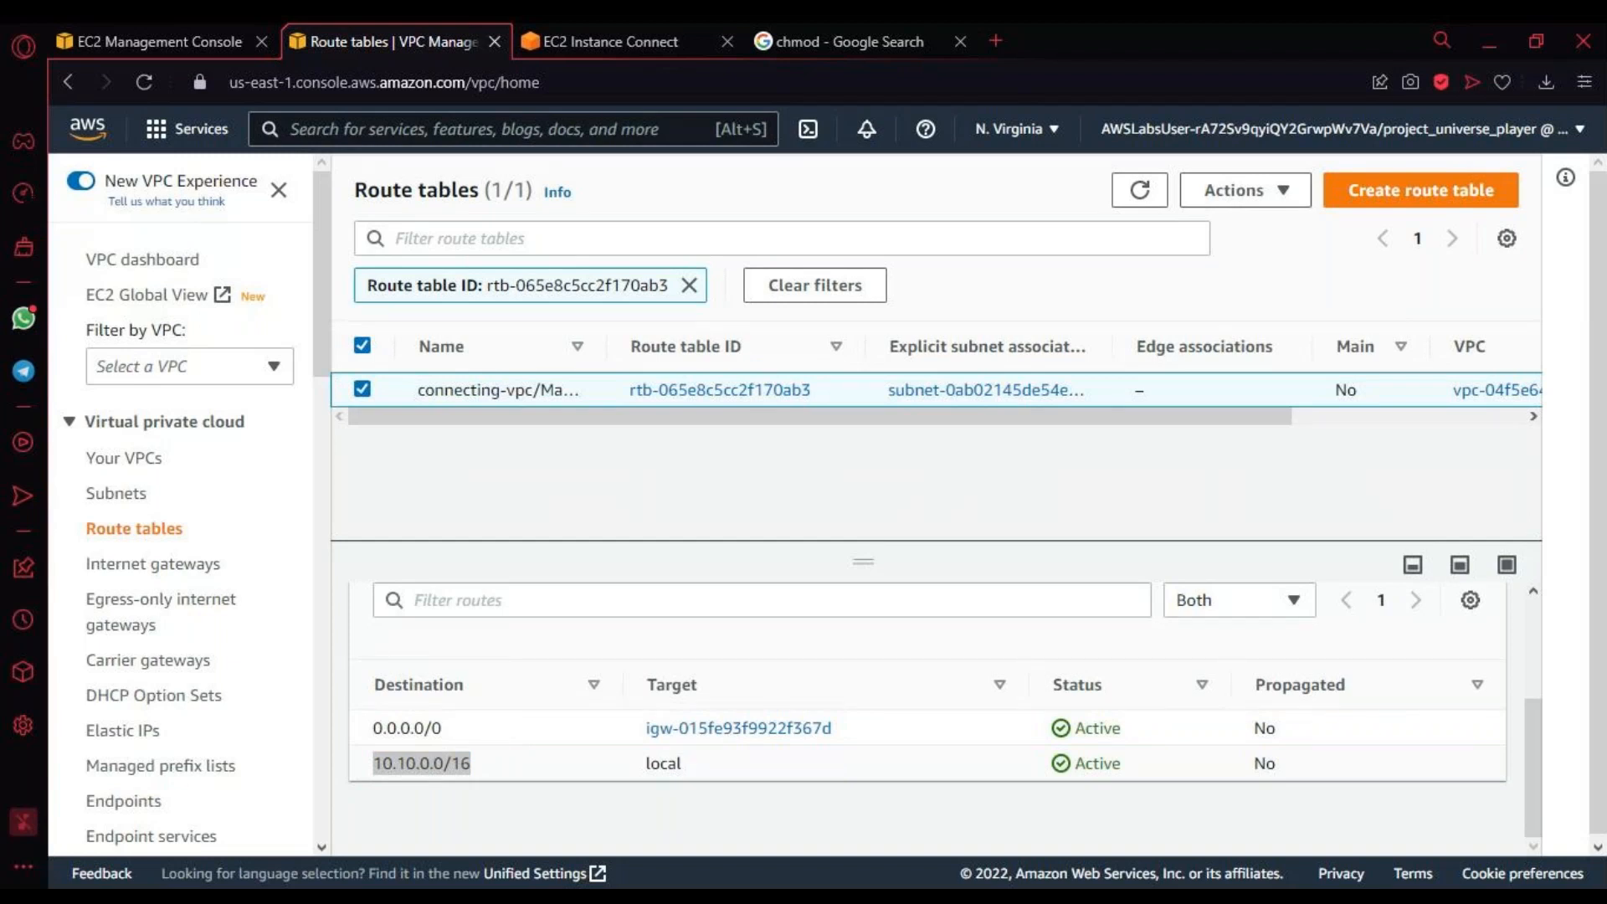
# Step: Open the list of VPC peering connections
pyautogui.scroll(-1, 436, 779)
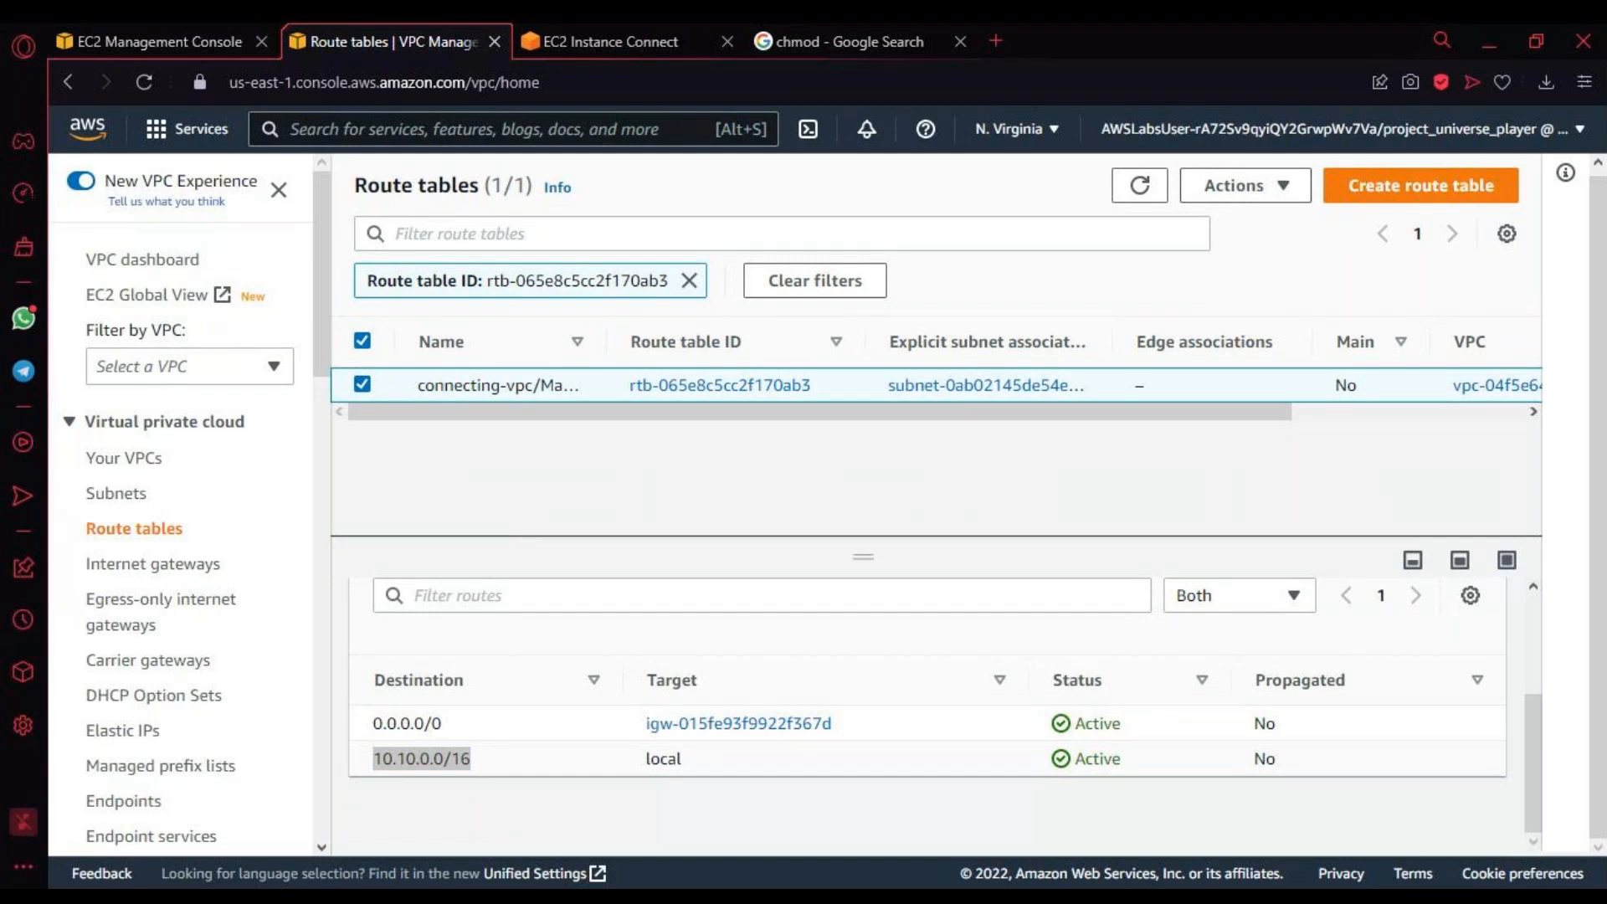
pyautogui.scroll(-3, 249, 736)
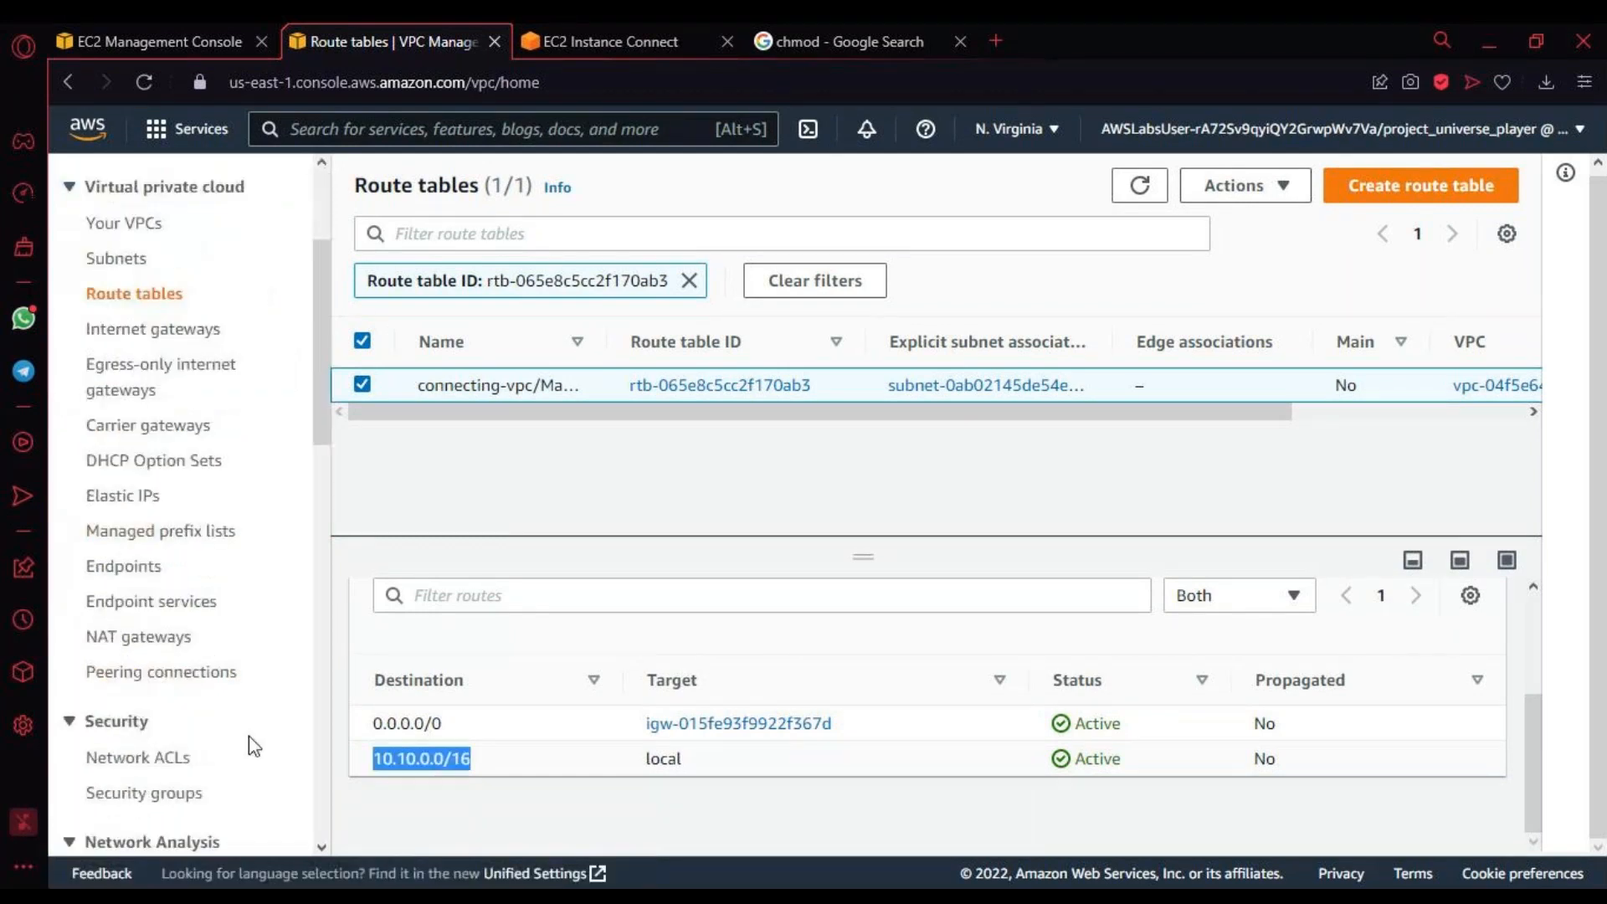
pyautogui.click(211, 679)
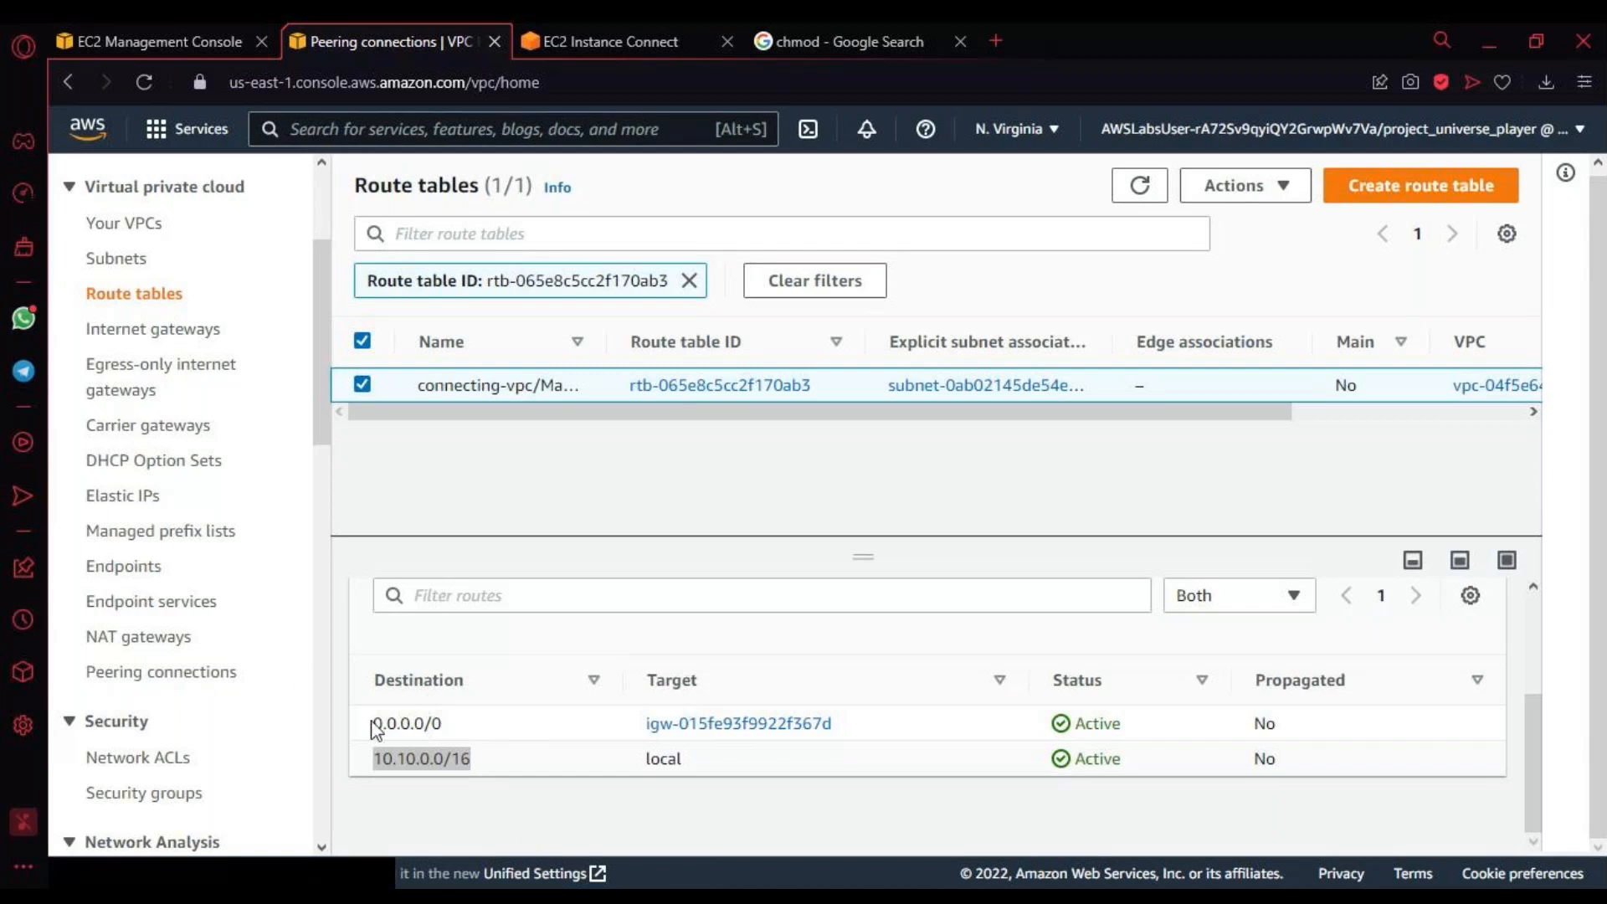
pyautogui.click(161, 672)
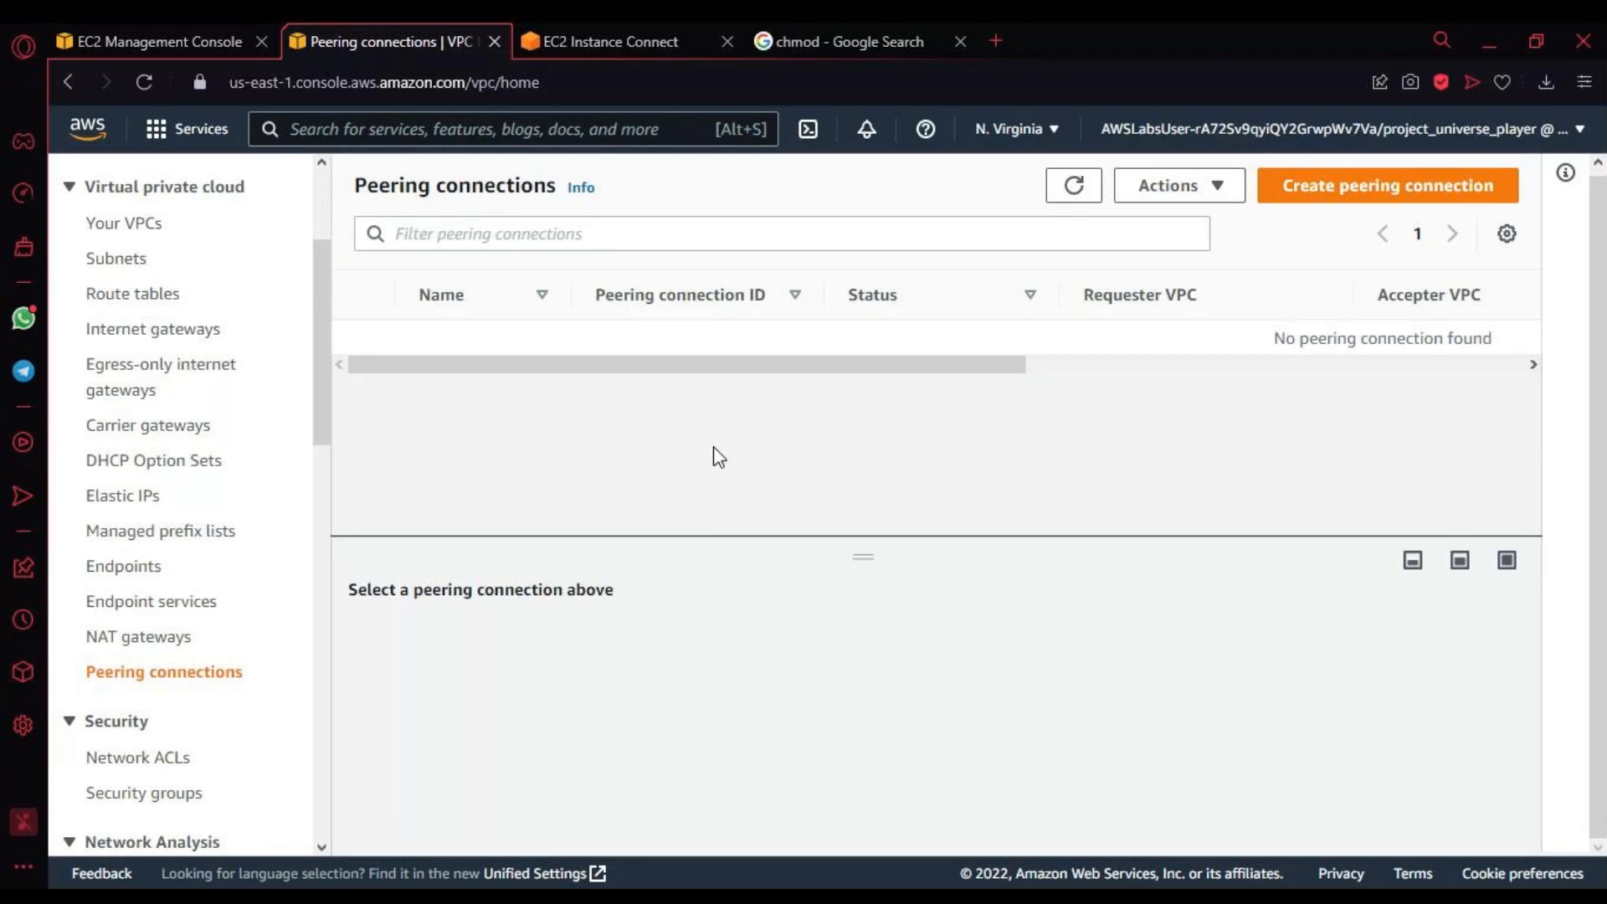
# Step: Switch to the Marketing Server's EC2 Instance Connect terminal and reload the session
pyautogui.click(625, 48)
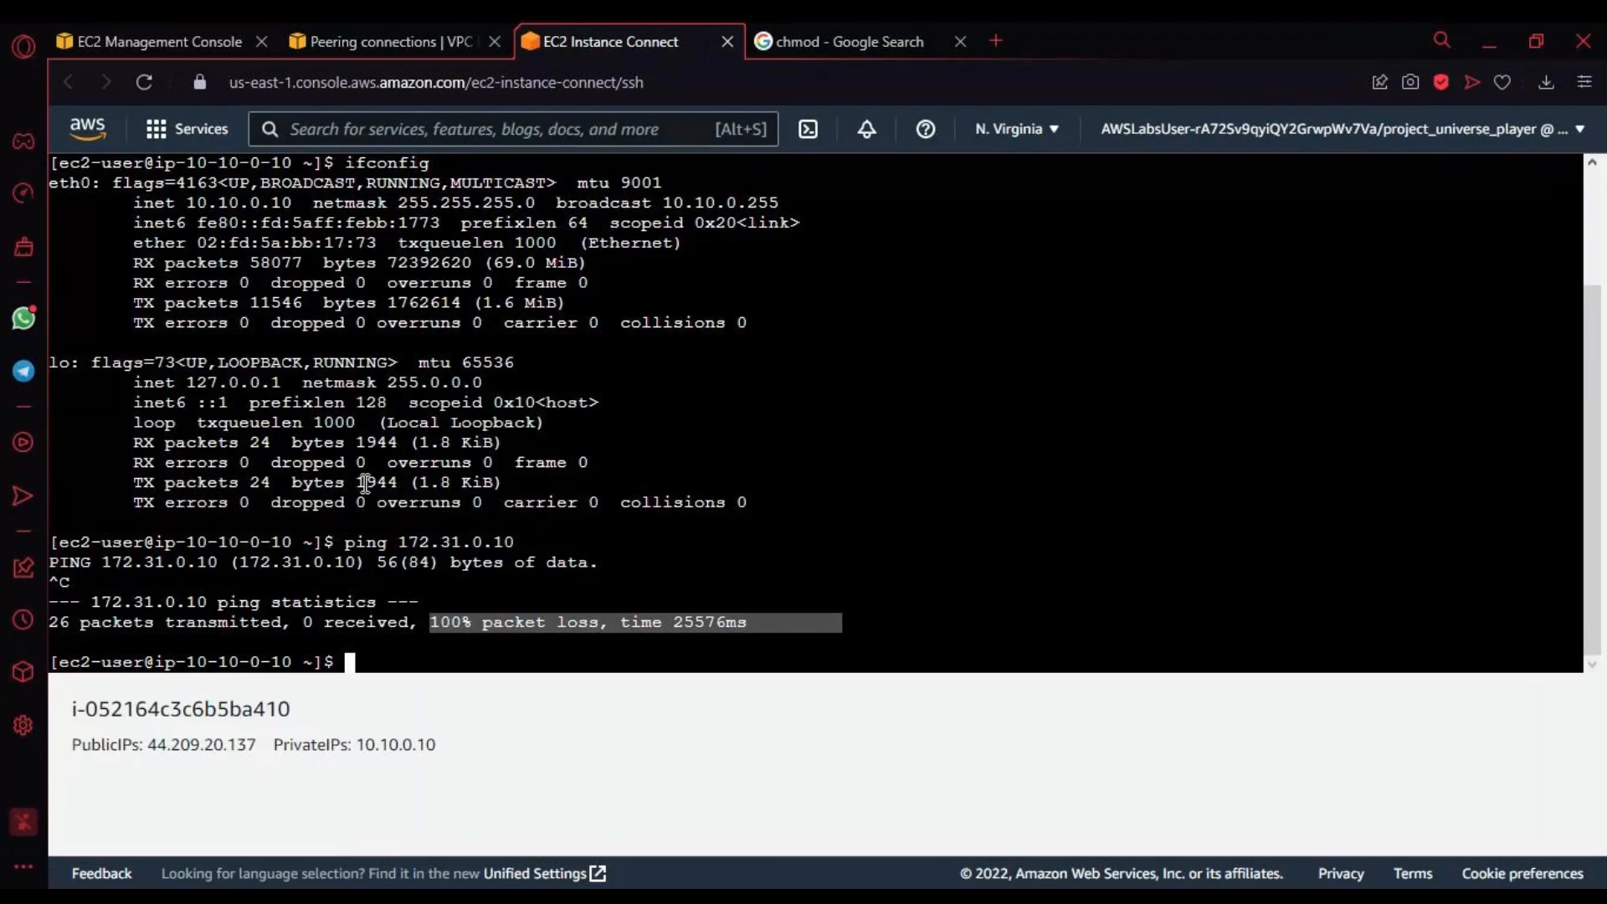
pyautogui.click(373, 479)
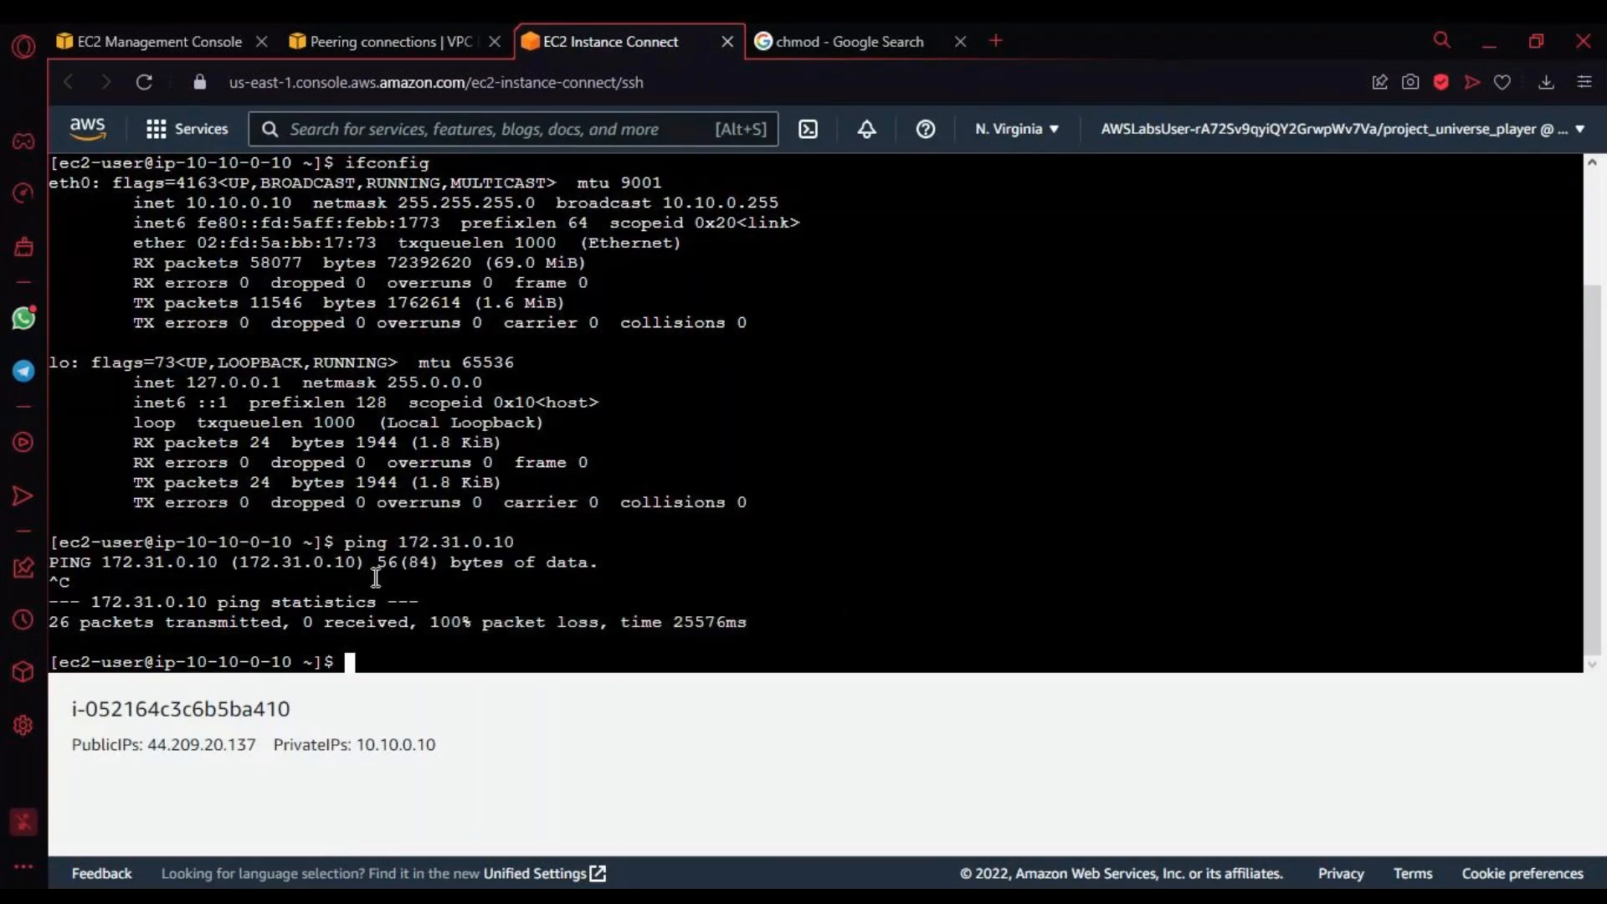
pyautogui.click(144, 84)
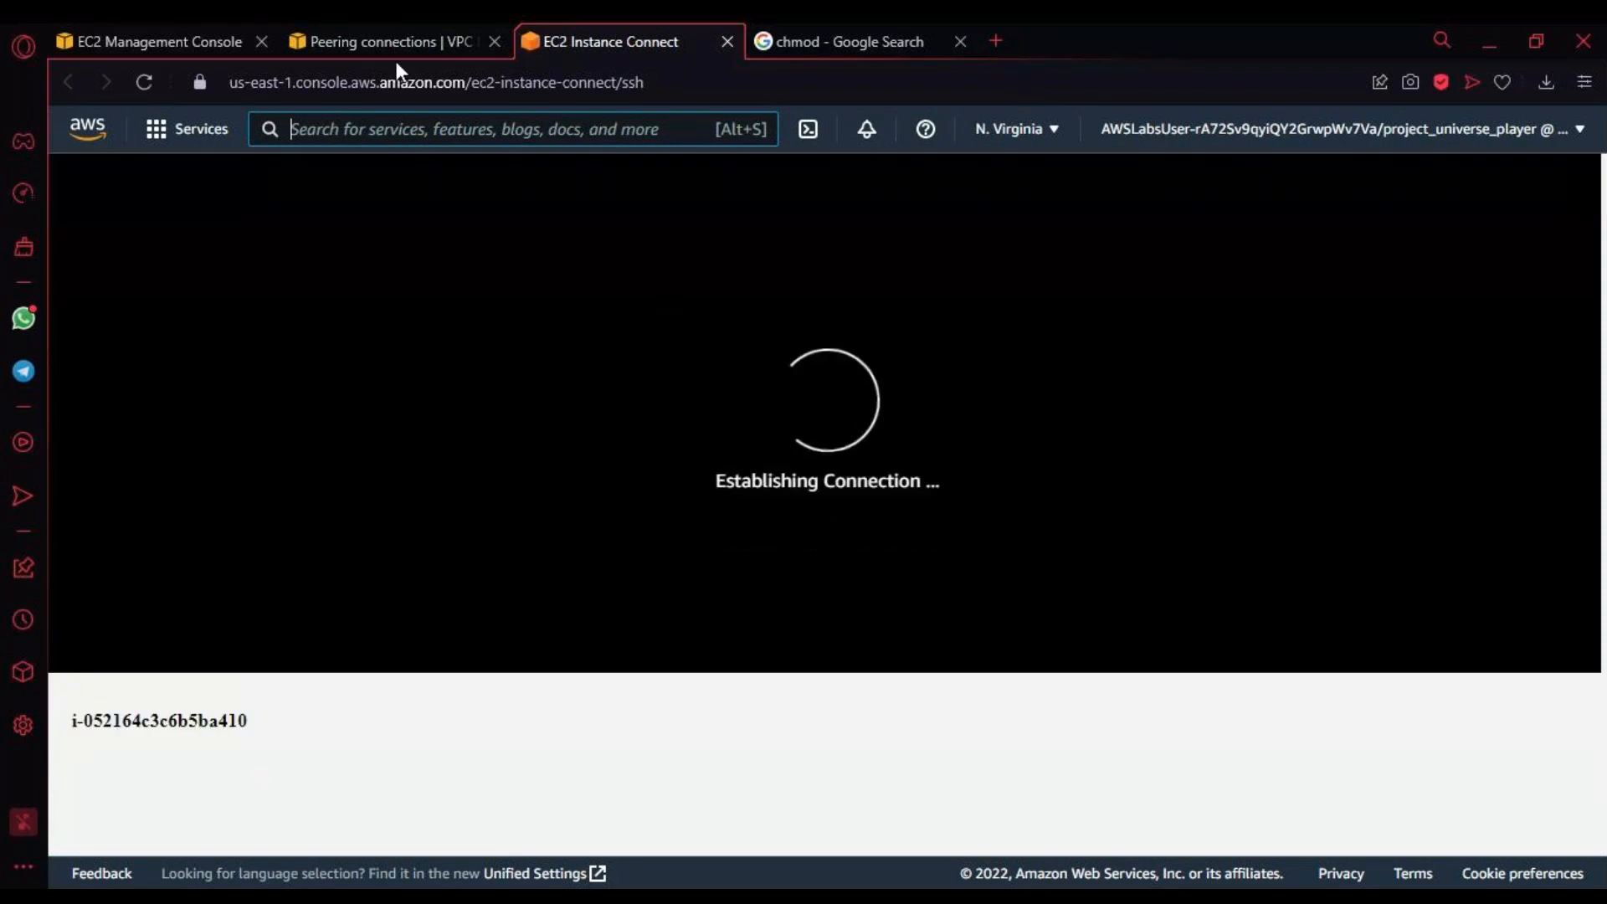
# Step: Return to the VPC peering connections and start creating a new peering connection
pyautogui.click(404, 38)
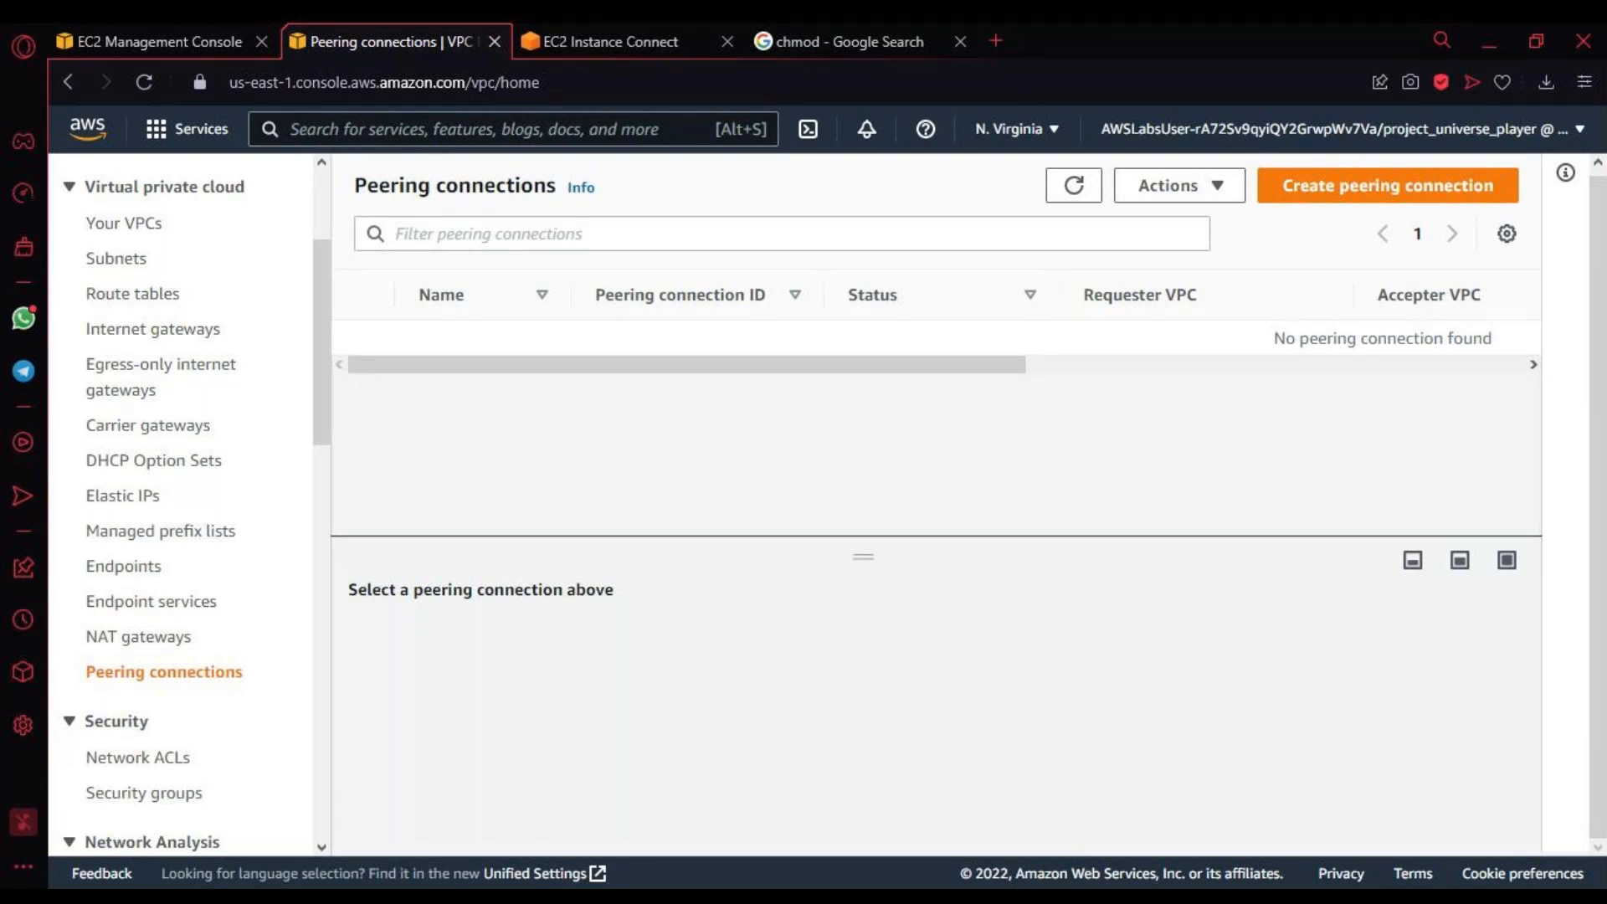
pyautogui.click(1388, 186)
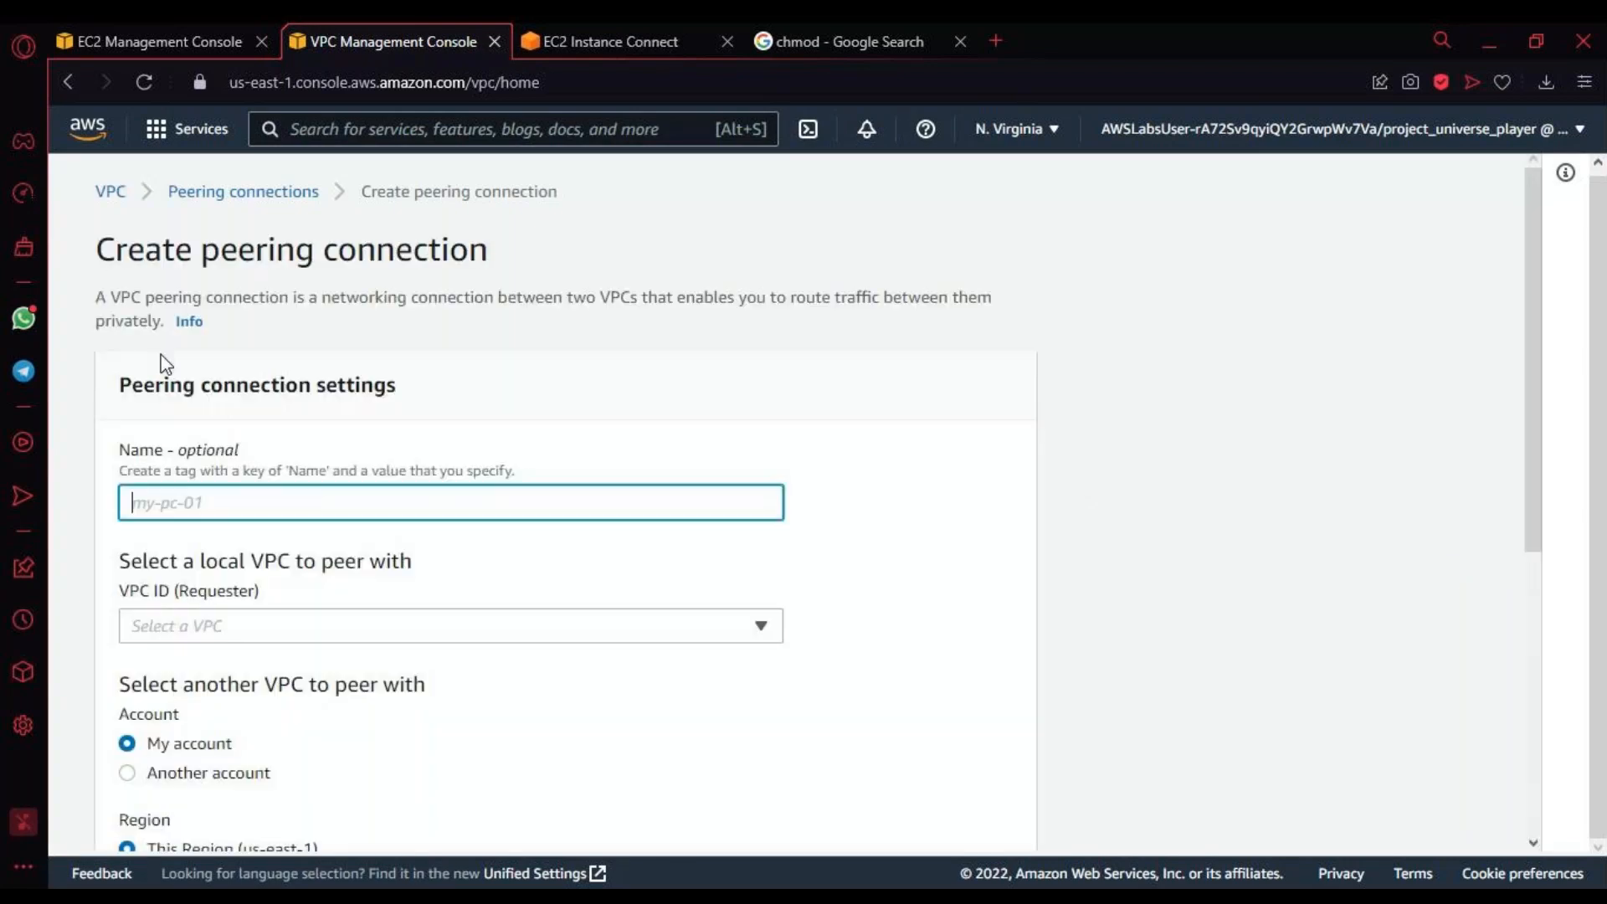
pyautogui.hotkey('alt', 'Tab')
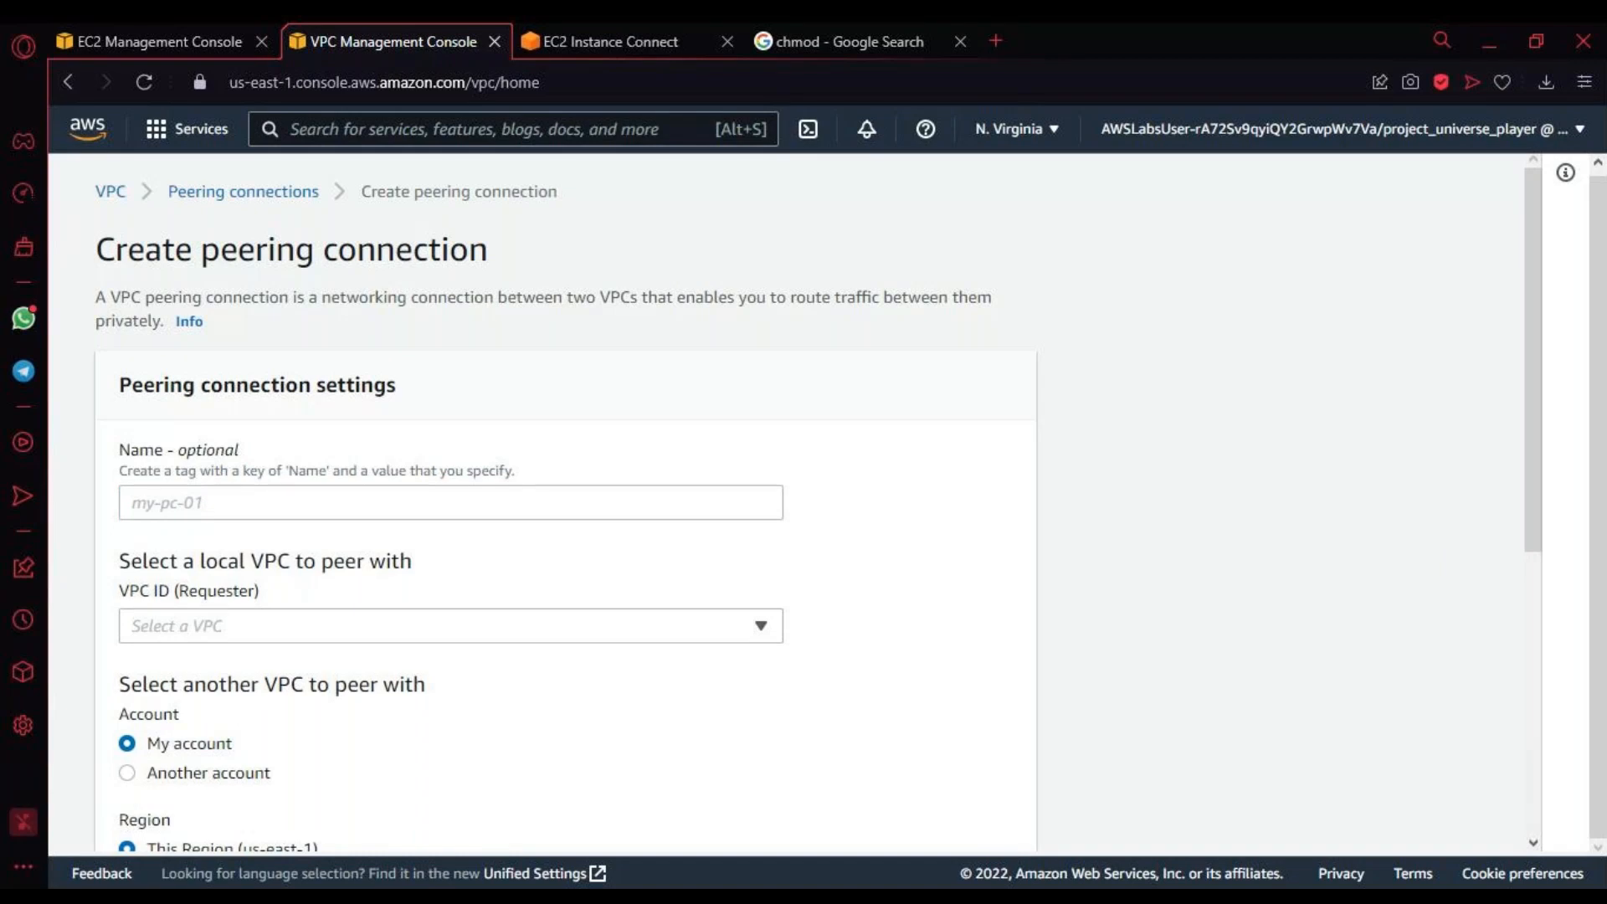
pyautogui.click(238, 509)
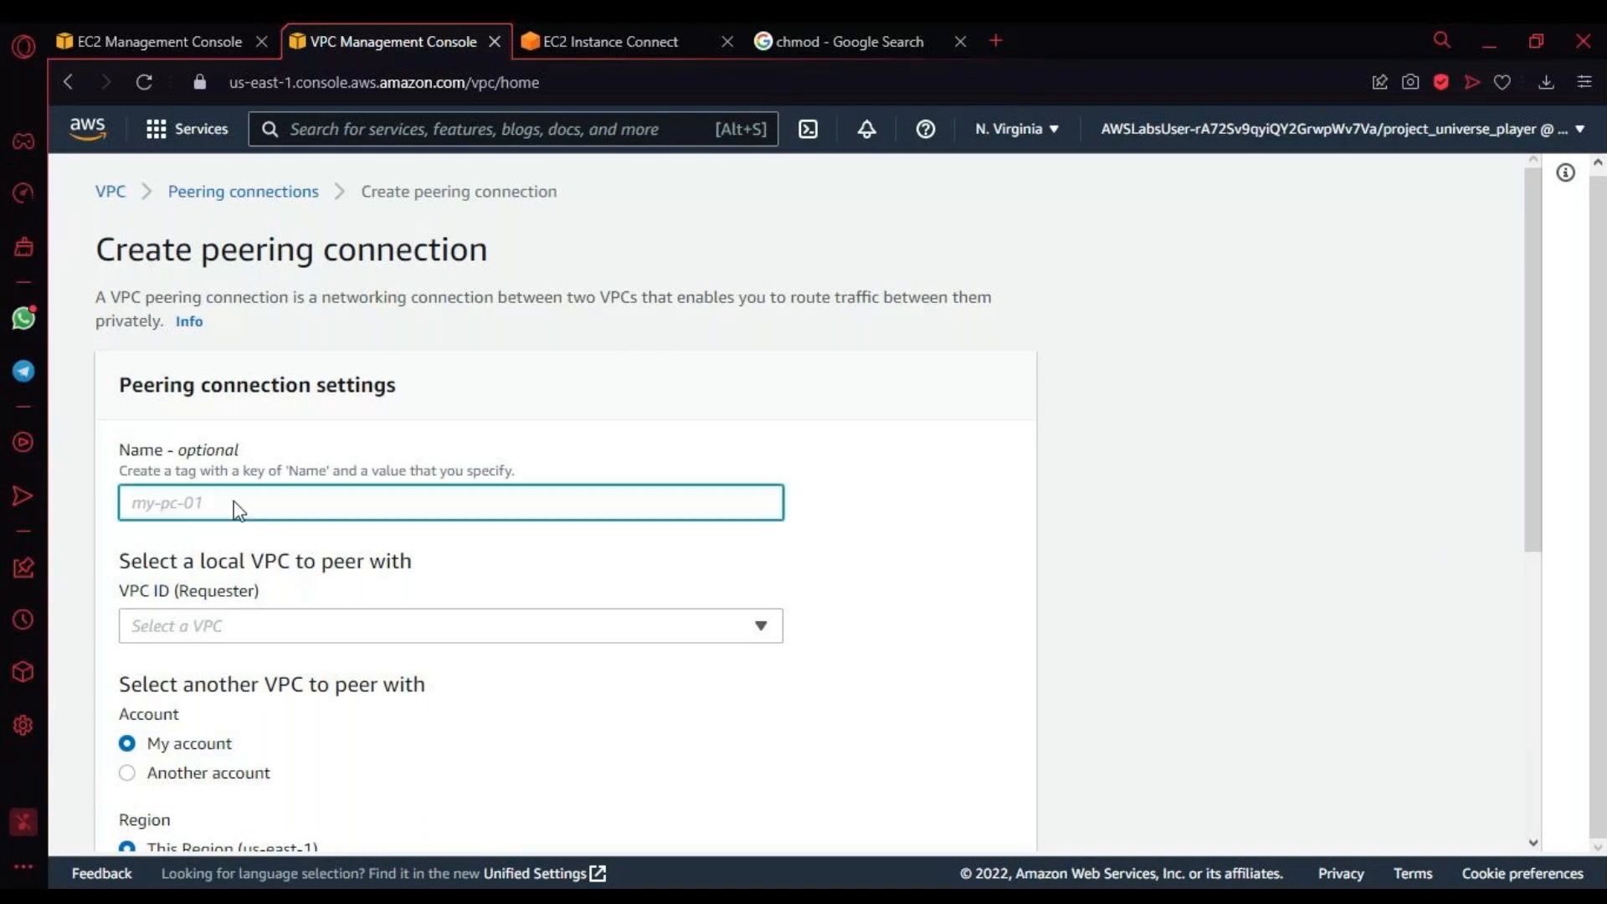
pyautogui.write('Marketing')
pyautogui.hotkey('alt', 'Tab')
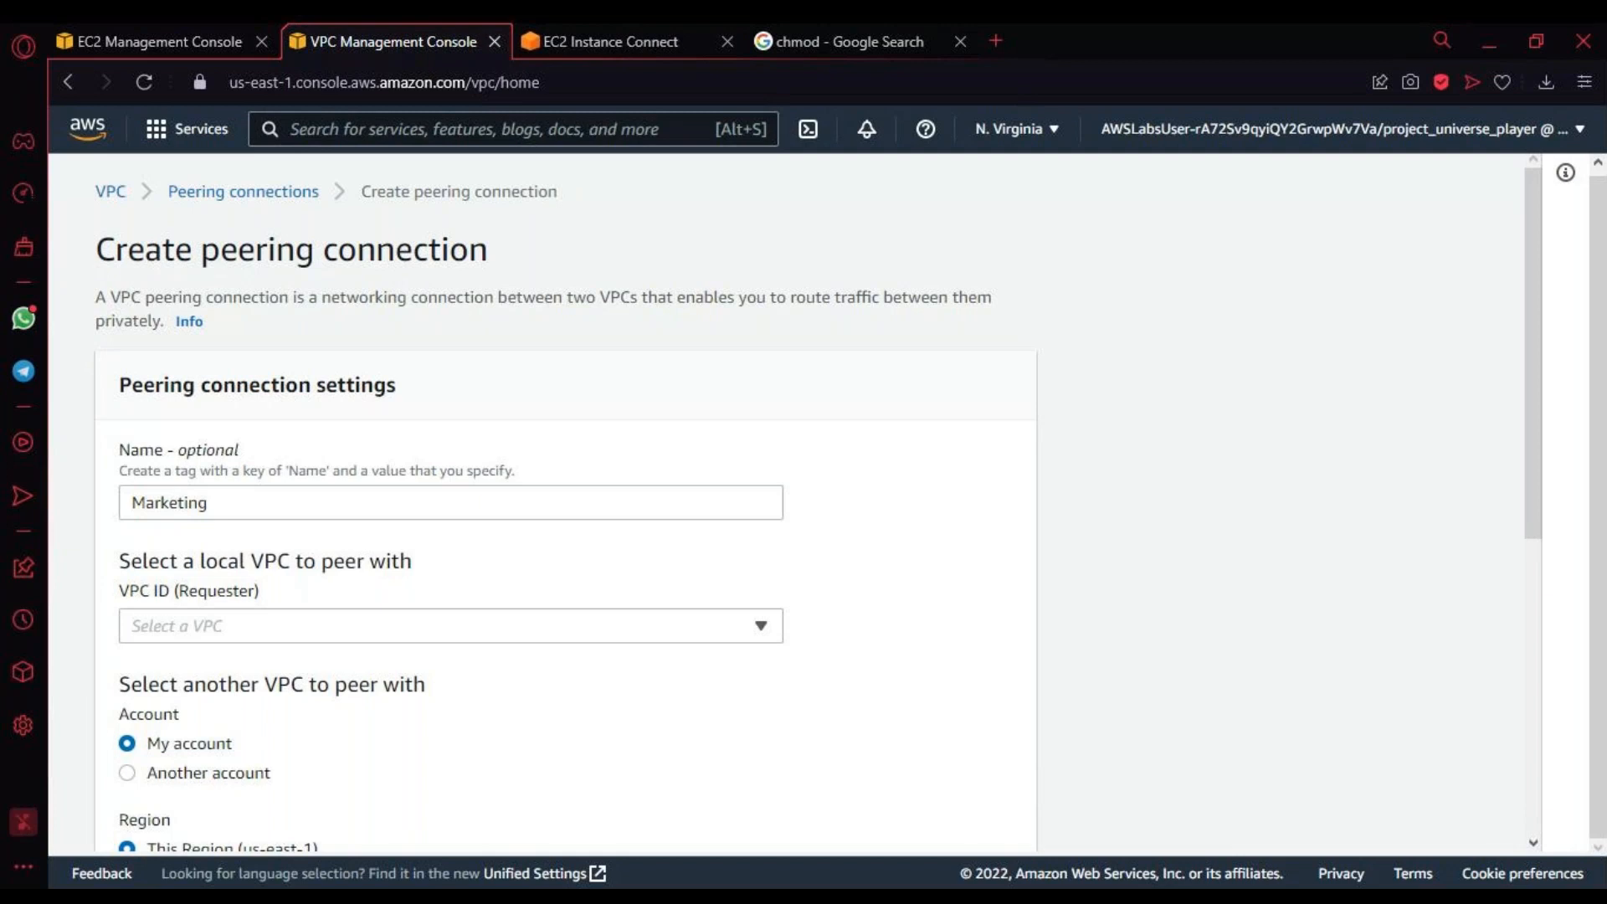
pyautogui.moveTo(211, 502); pyautogui.dragTo(25, 497)
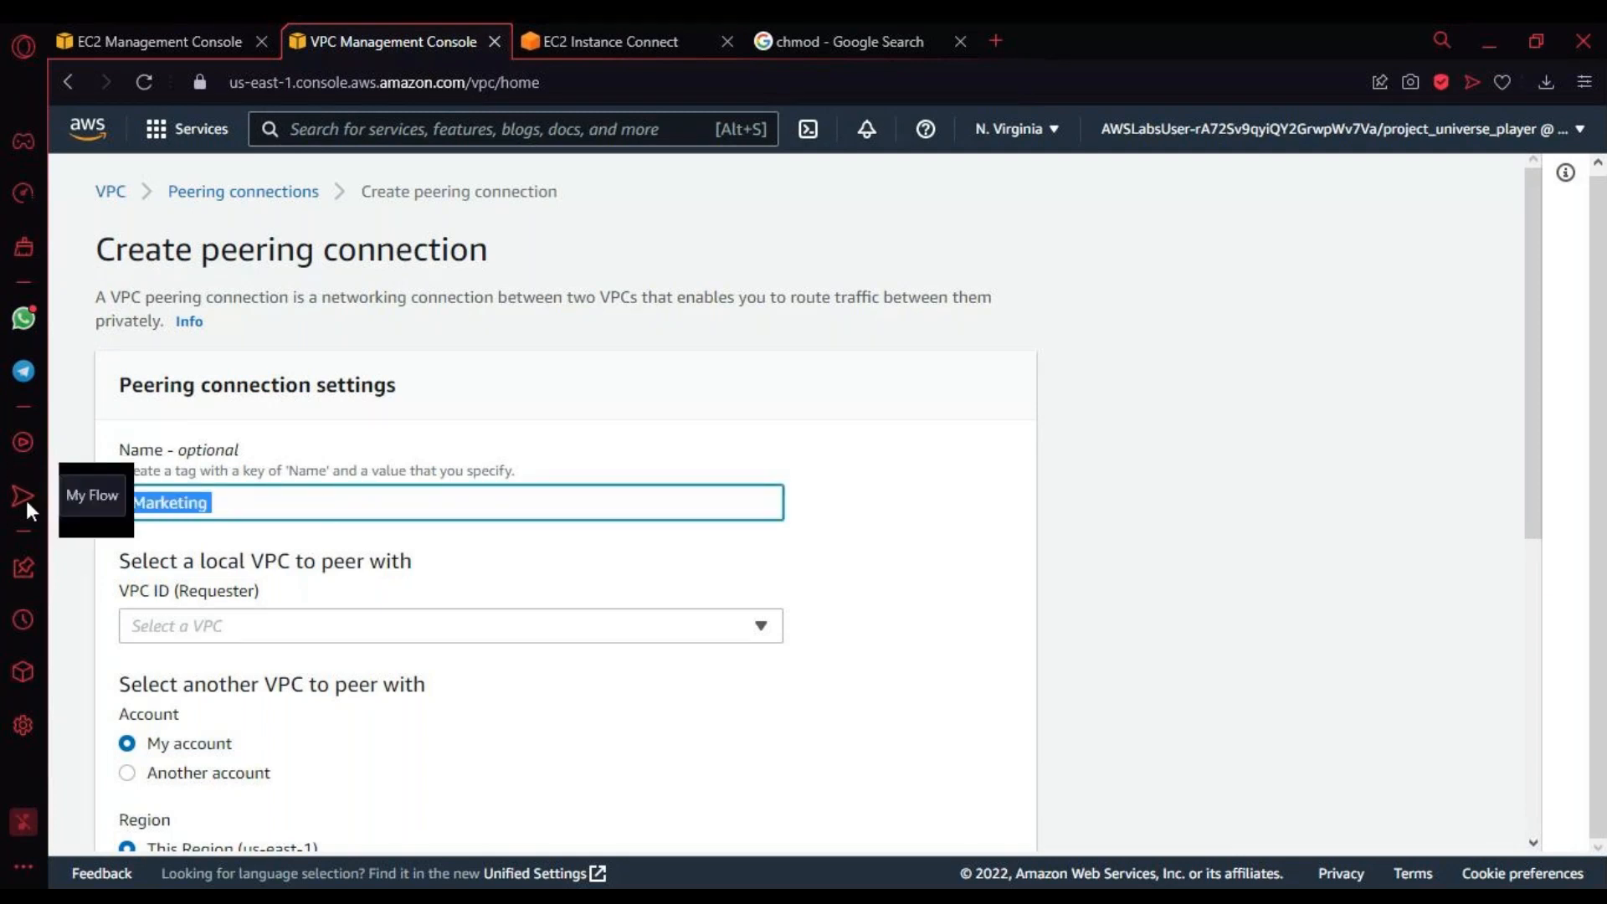
pyautogui.press('BackSpace')
# Step: Name the new peering connection "Marketing <> Finance"
pyautogui.moveTo(302, 505); pyautogui.dragTo(69, 493)
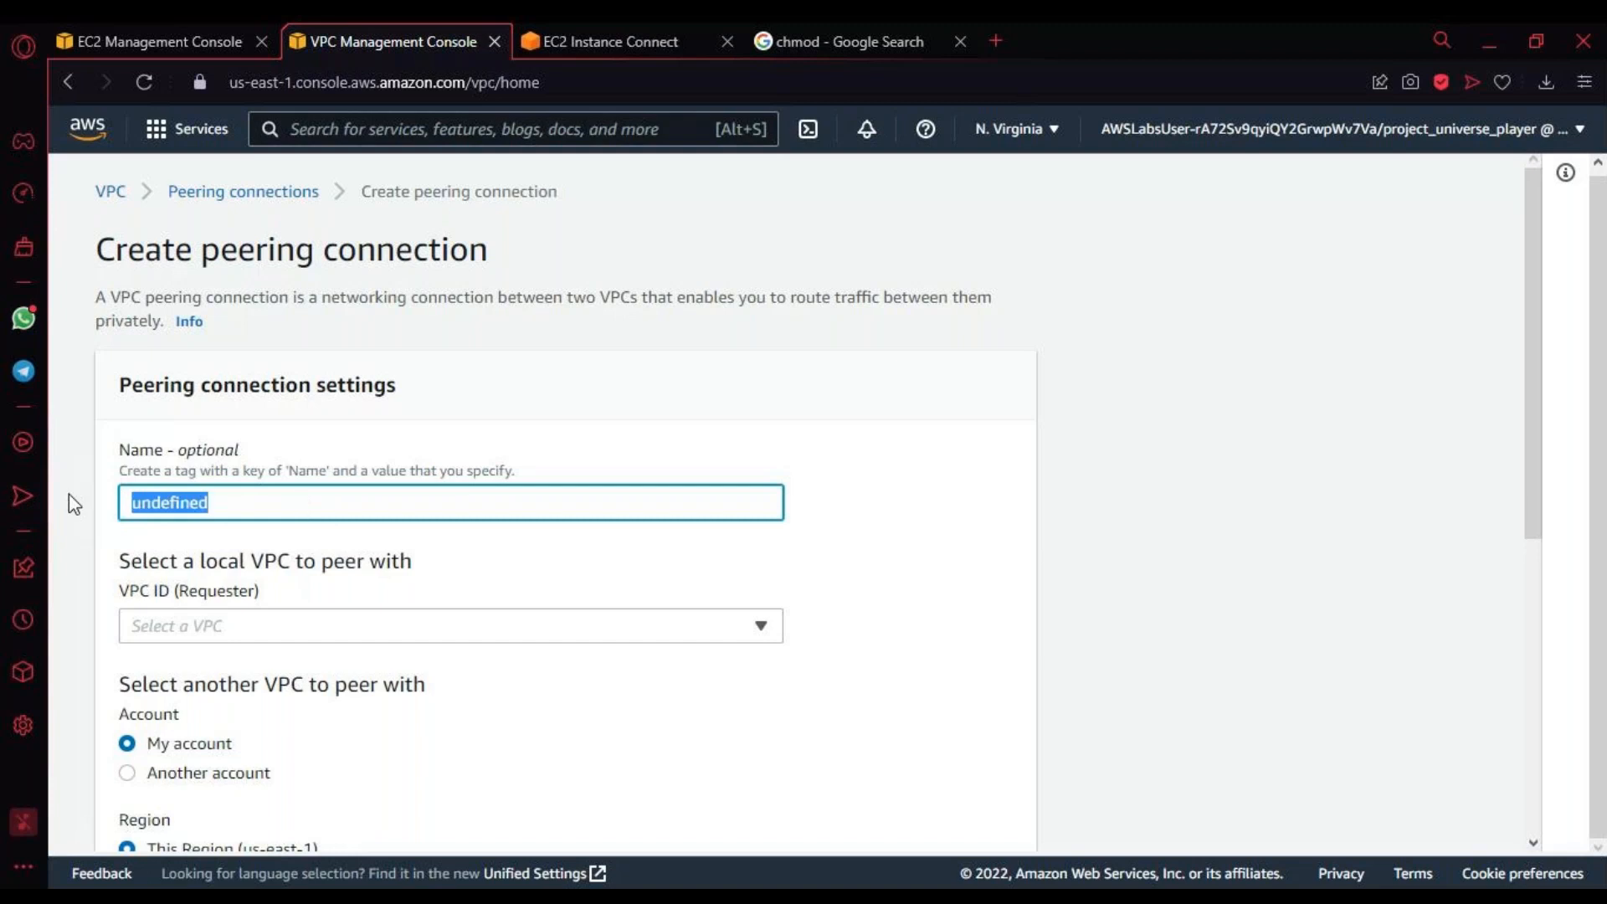
pyautogui.write('Mst')
pyautogui.press('BackSpace')
pyautogui.press('BackSpace')
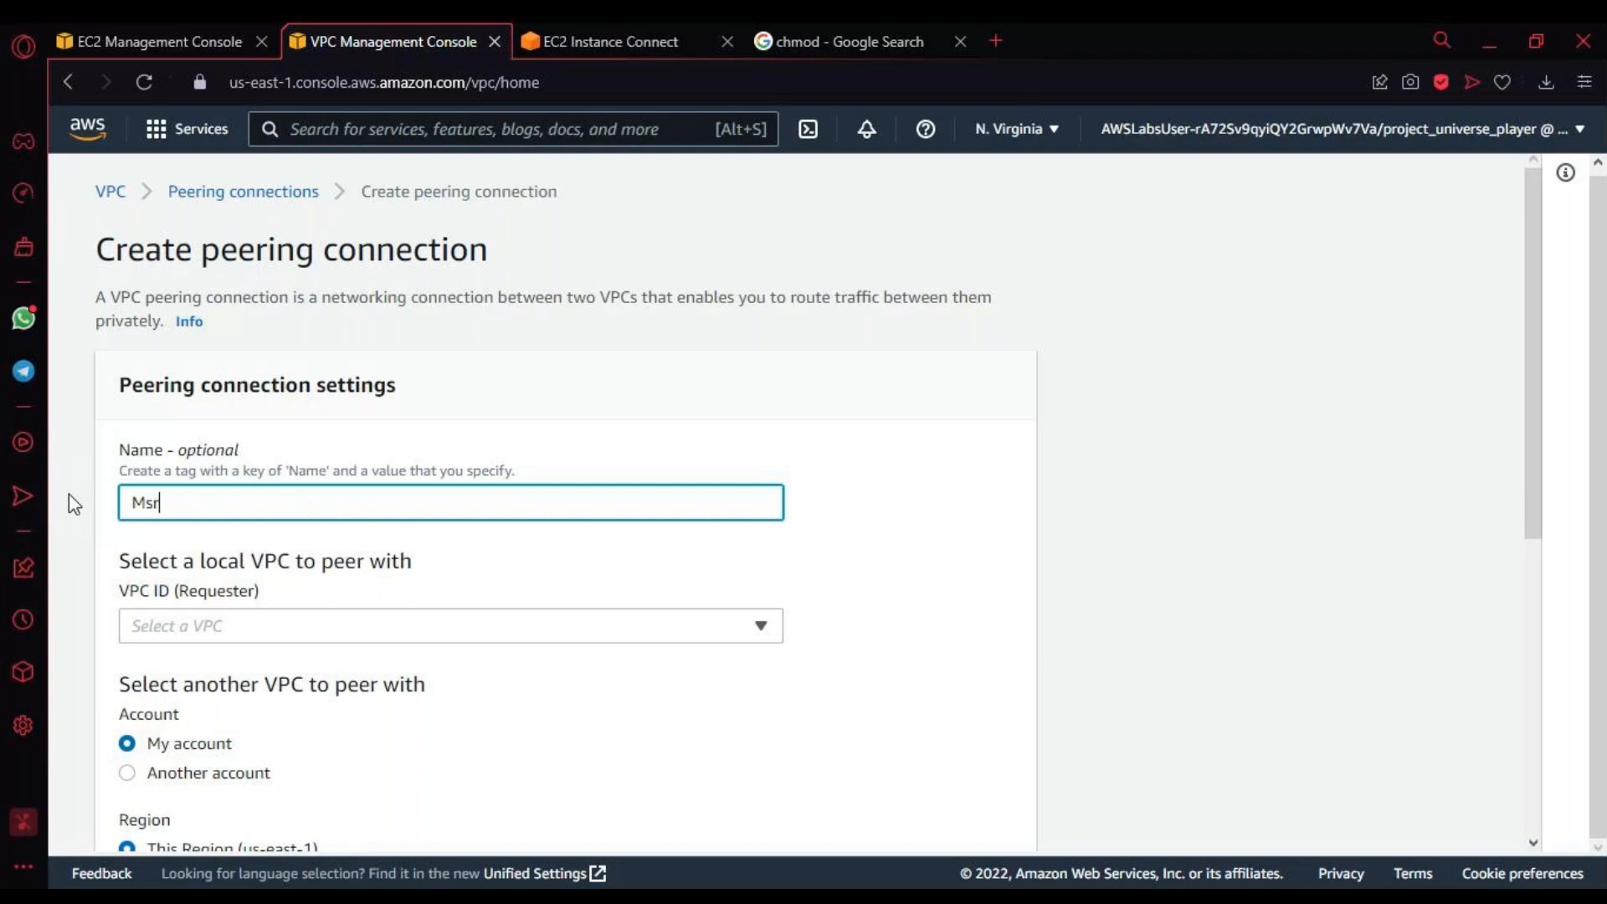
pyautogui.write('arketing <> Finance')
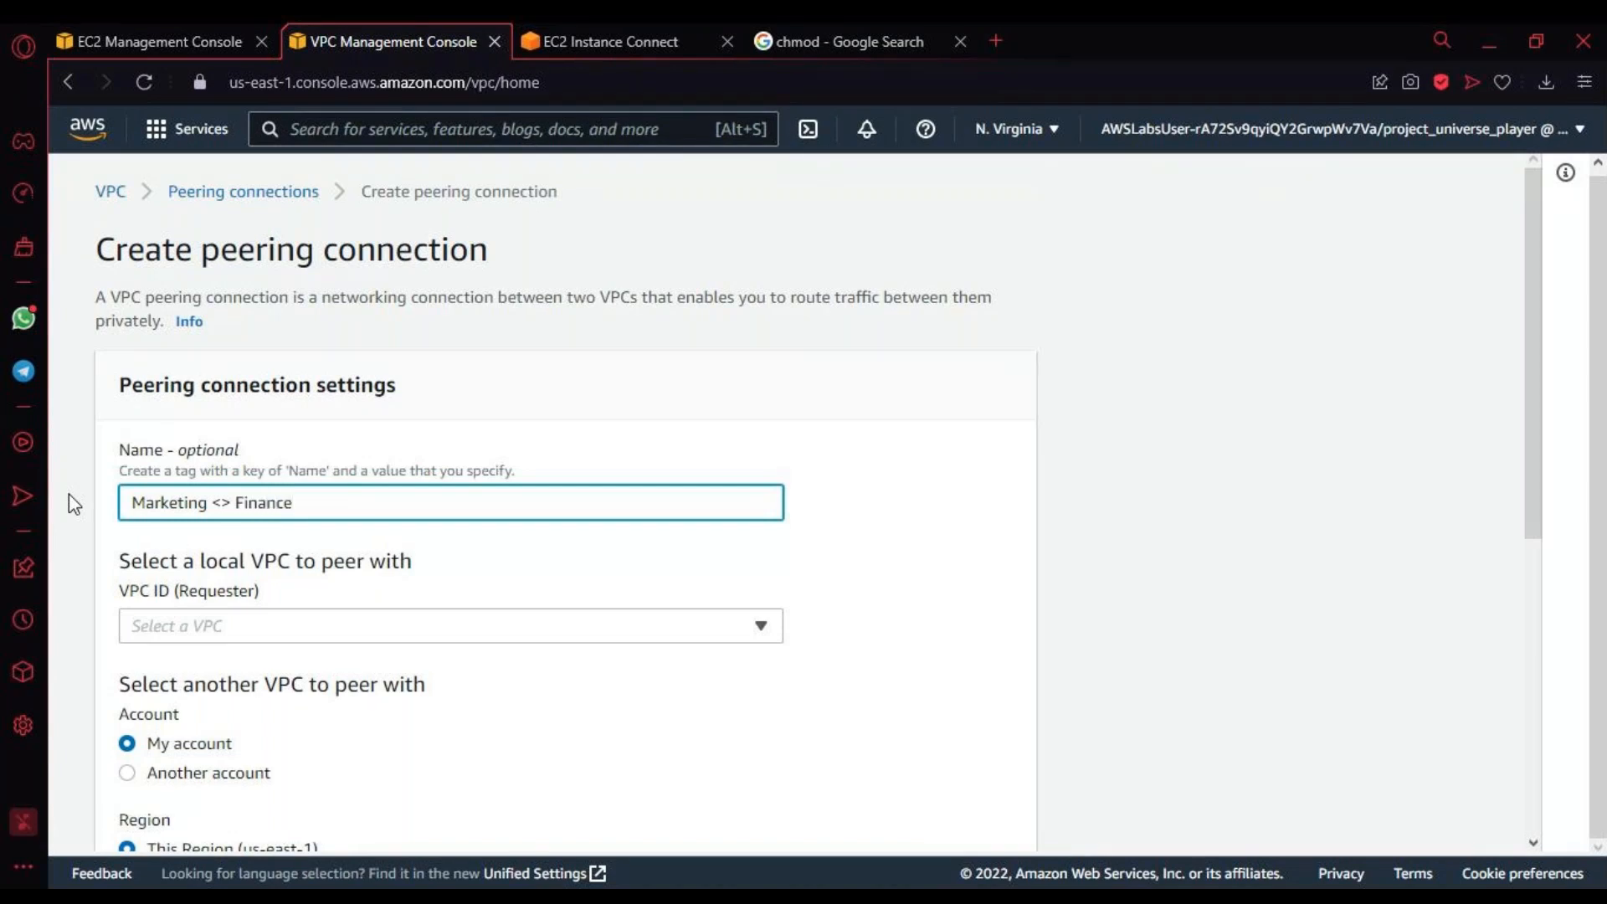
pyautogui.click(68, 494)
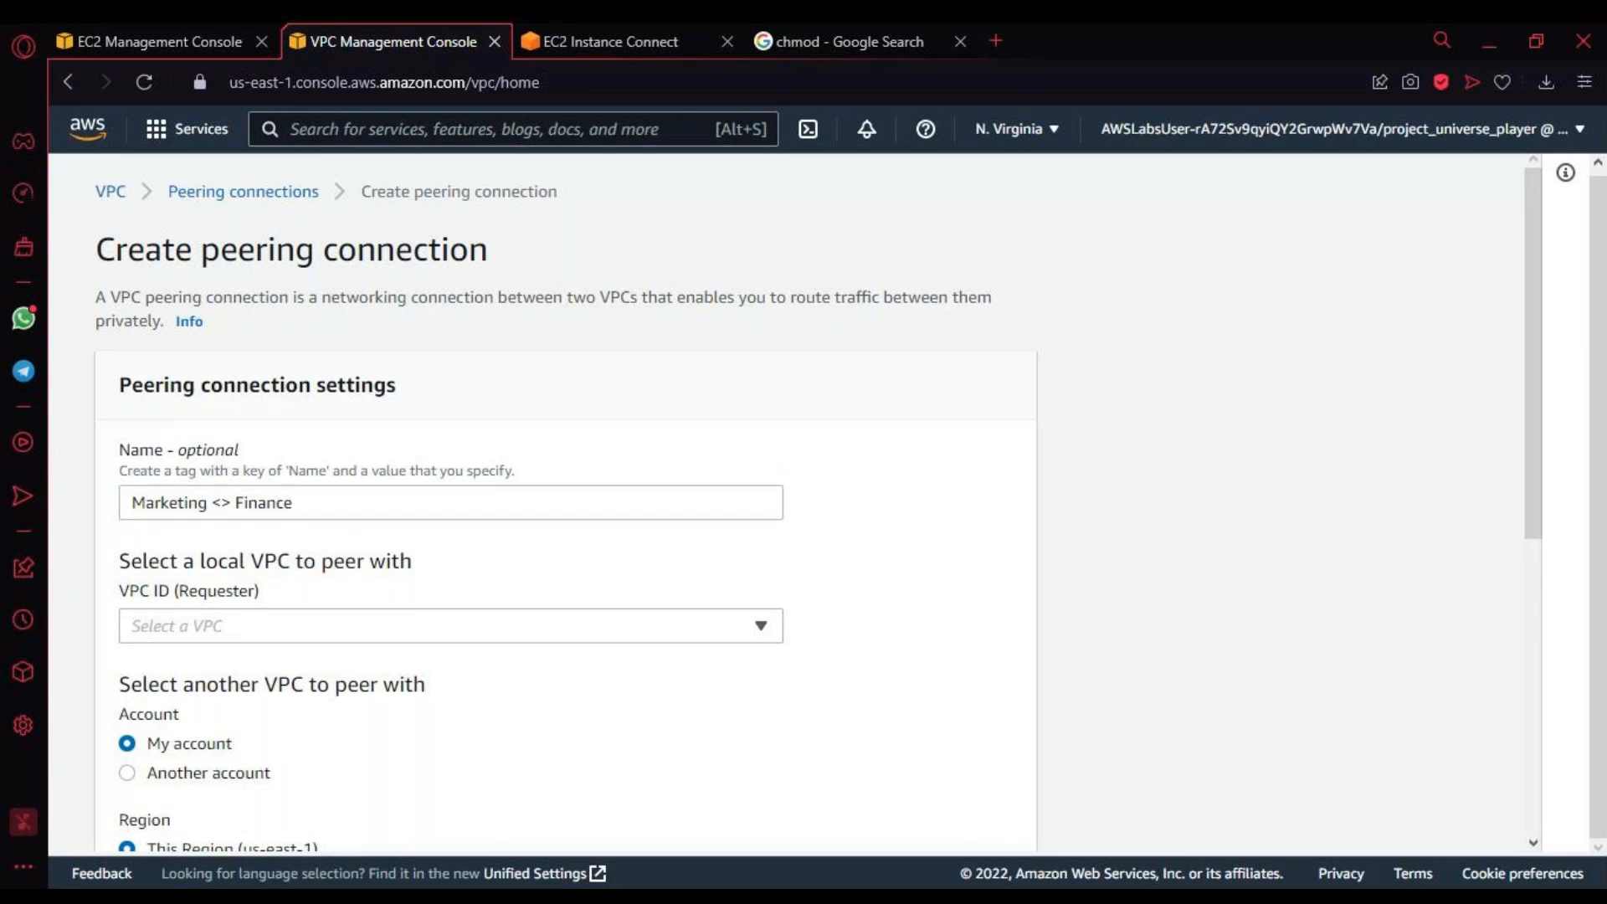
# Step: Check both ends and the separator in the peering connection's name, and view the requester and accepter VPC settings
pyautogui.click(376, 515)
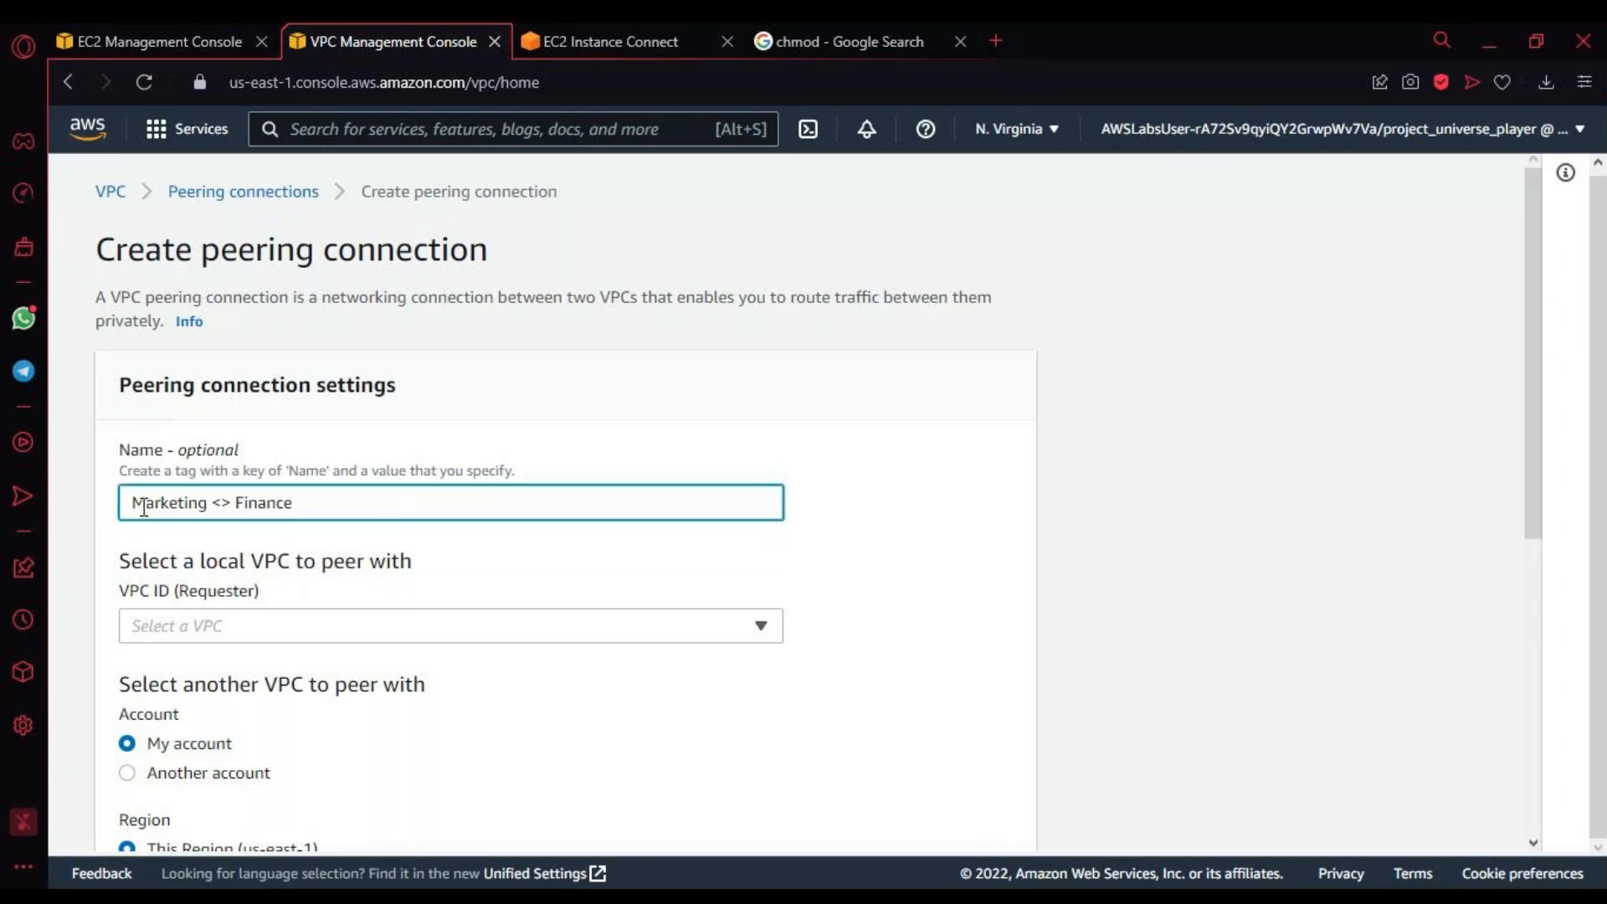
pyautogui.moveTo(135, 505); pyautogui.dragTo(323, 509)
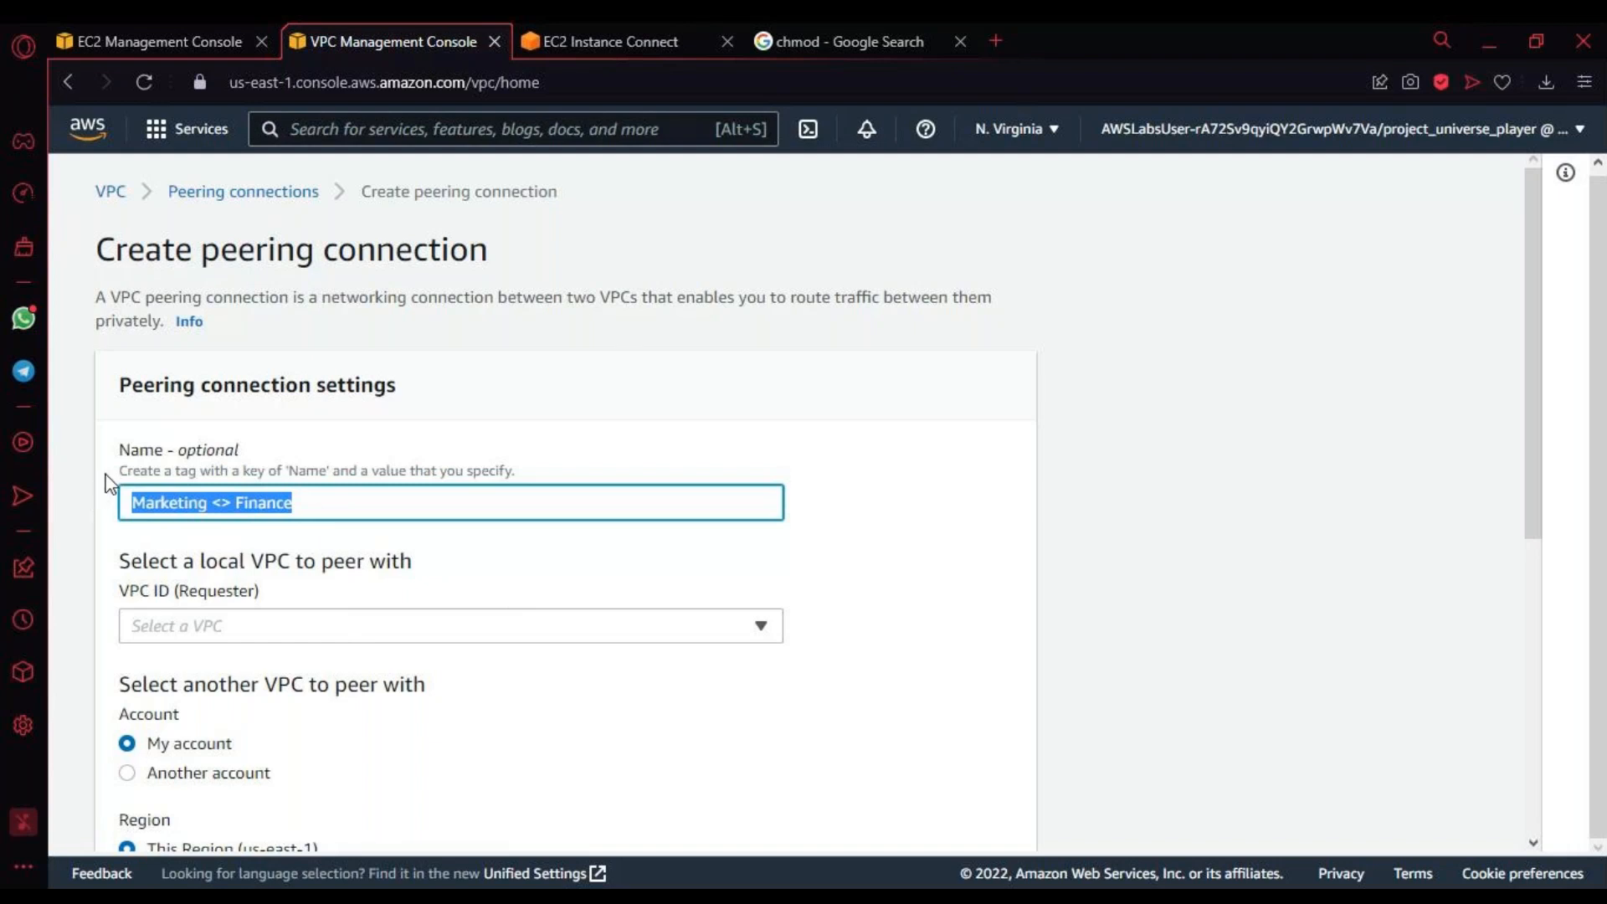
pyautogui.moveTo(130, 506); pyautogui.dragTo(473, 542)
pyautogui.doubleClick(249, 512)
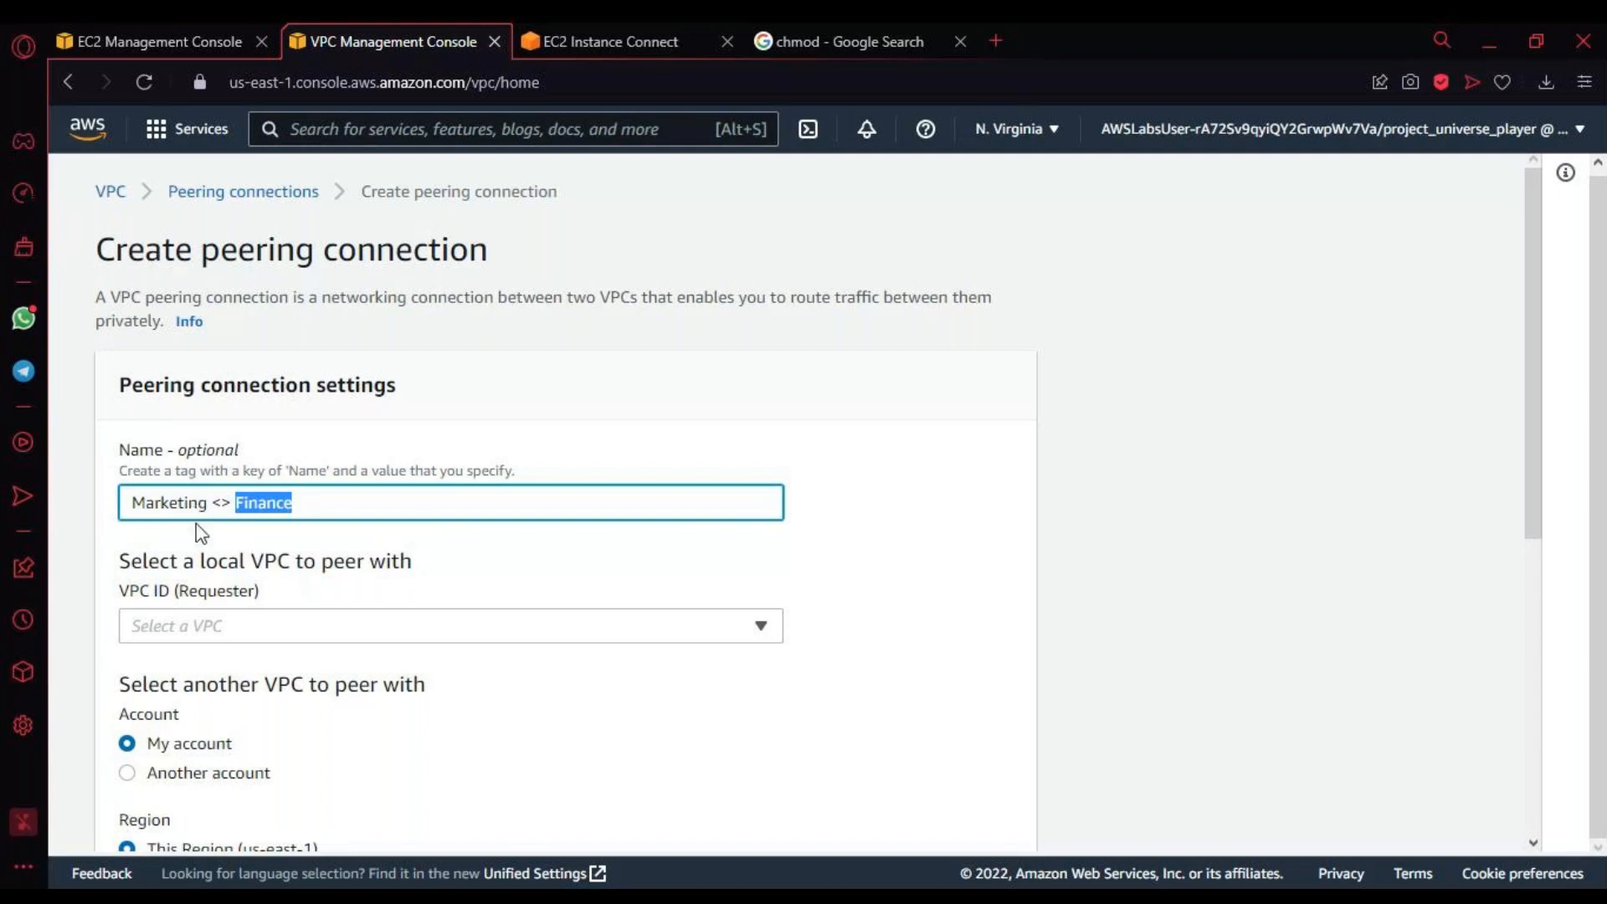
pyautogui.moveTo(212, 504); pyautogui.dragTo(231, 503)
pyautogui.scroll(-2, 656, 598)
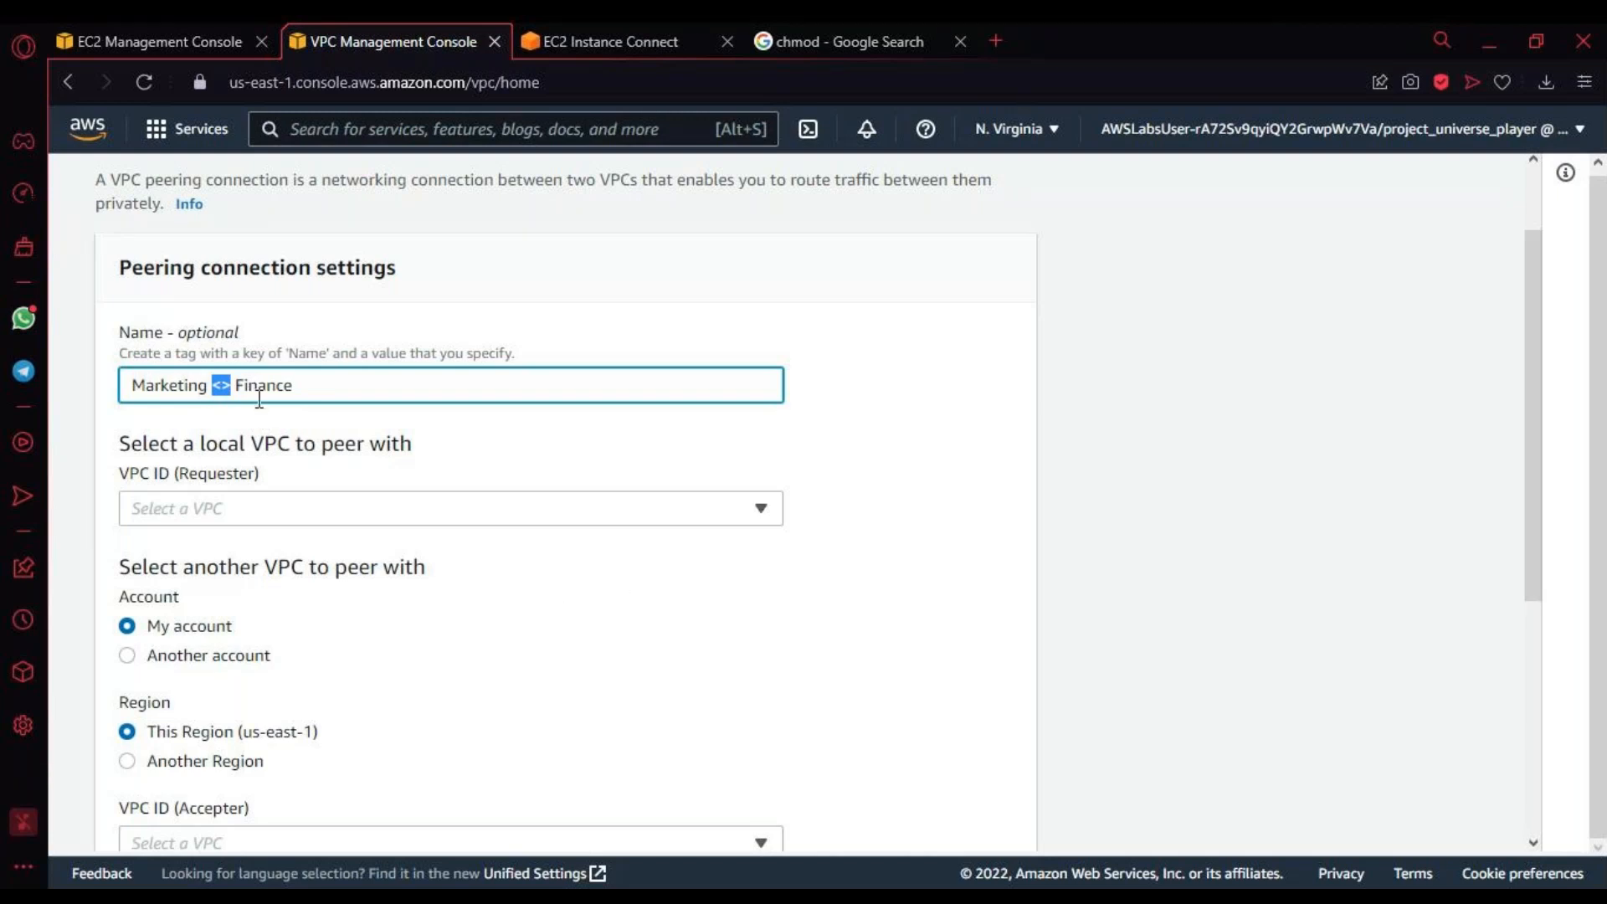
# Step: Choose the Marketing VPC as the requester and check its CIDR
pyautogui.hotkey('alt', 'Tab')
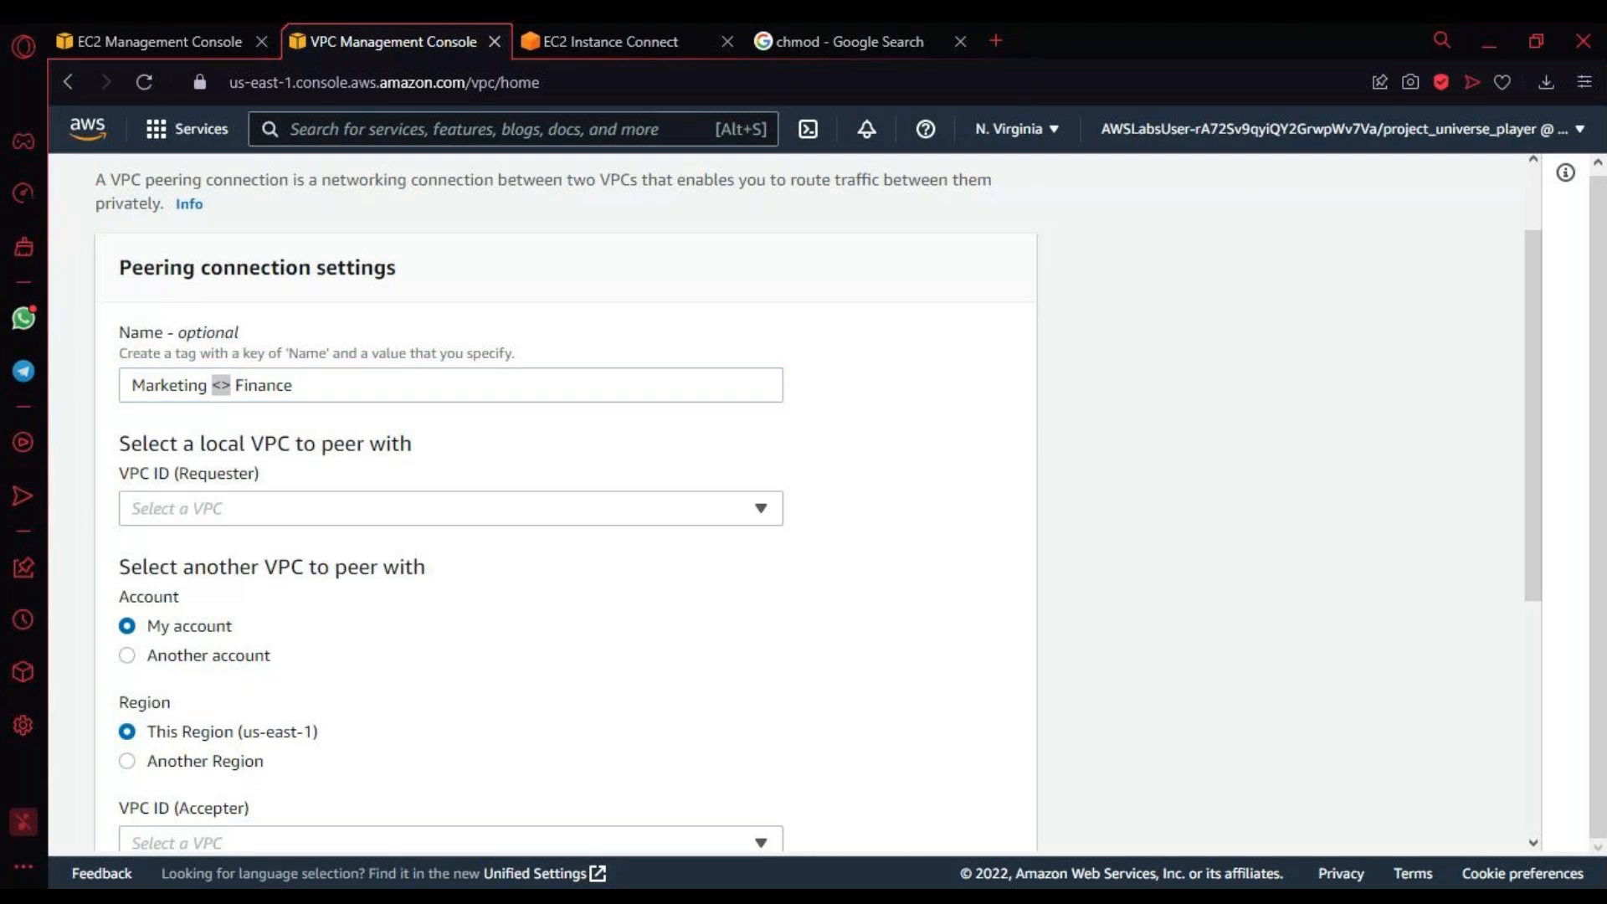
pyautogui.click(154, 396)
pyautogui.moveTo(132, 442); pyautogui.dragTo(494, 450)
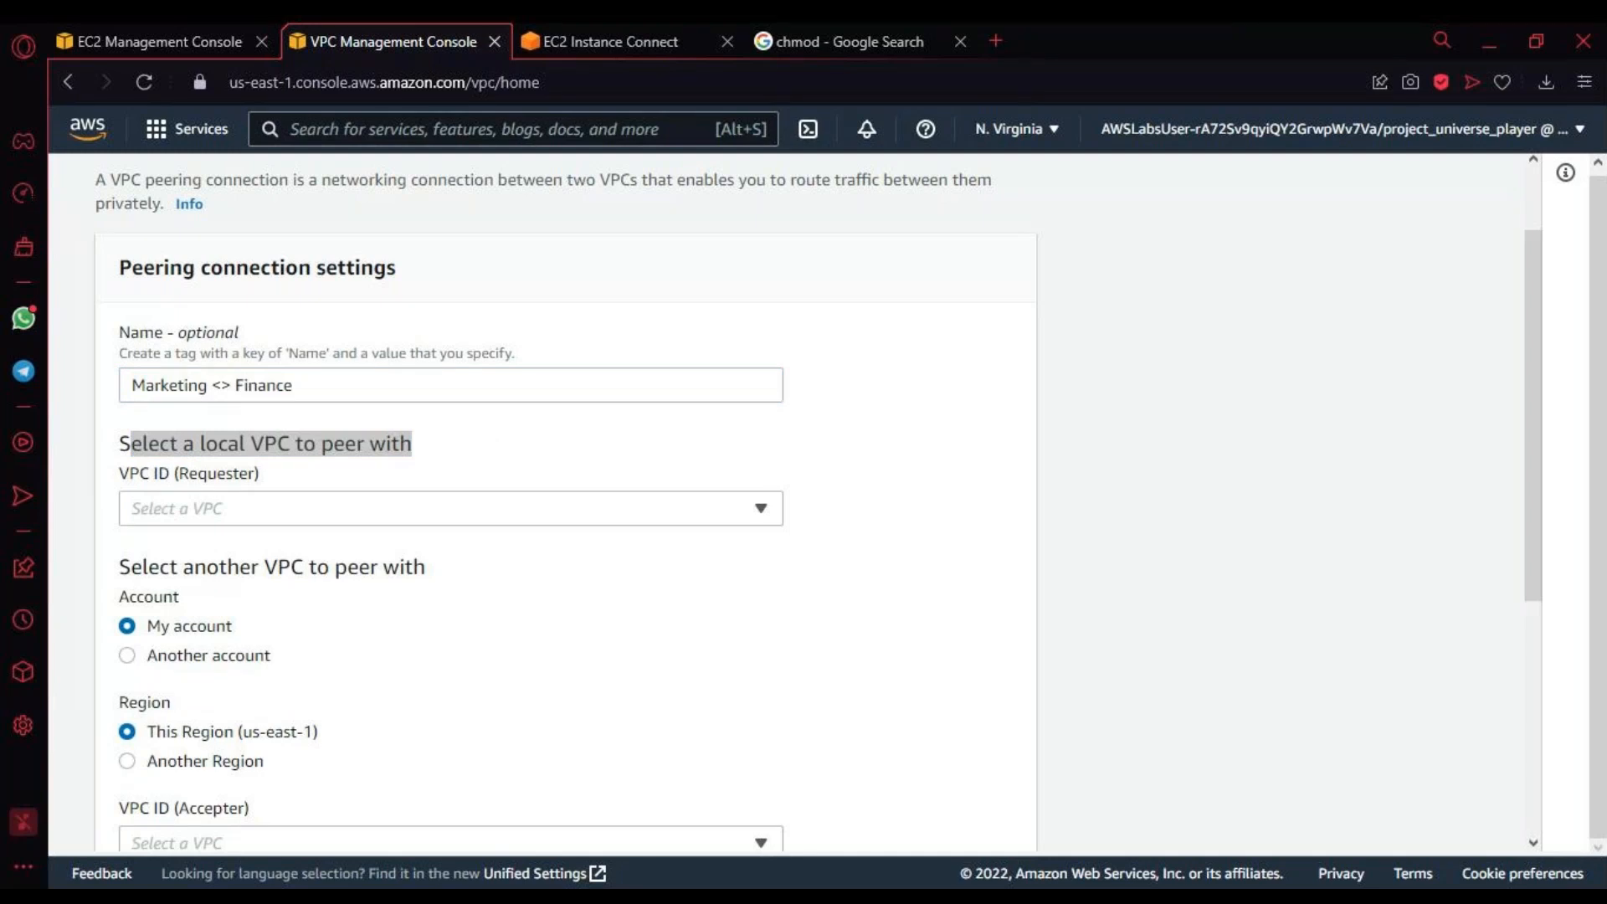
pyautogui.click(284, 516)
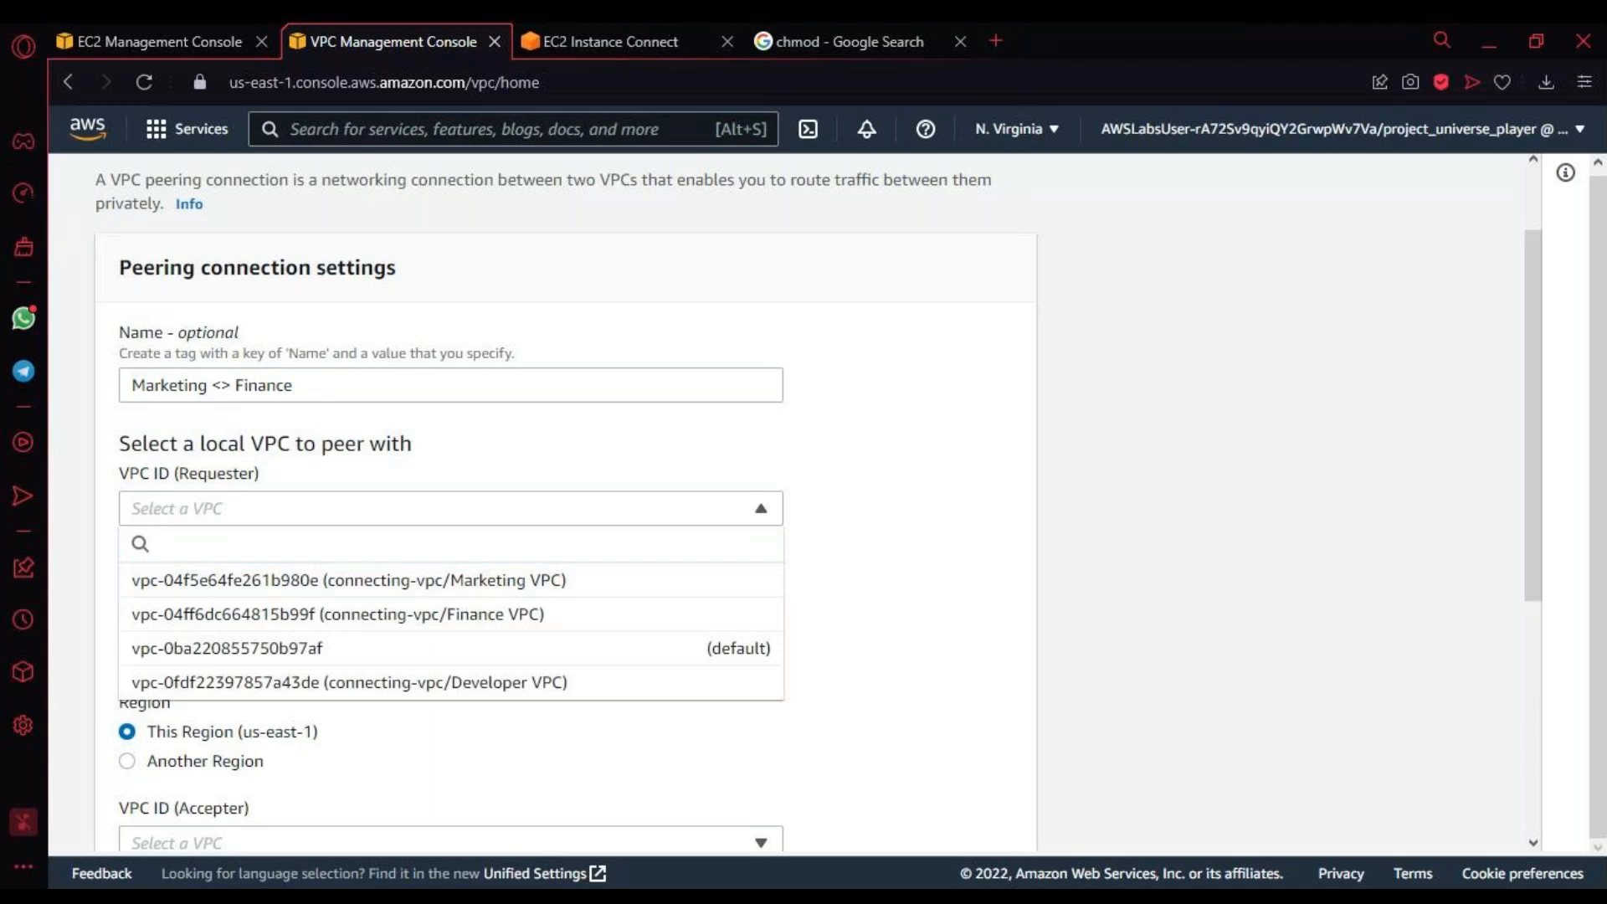
pyautogui.click(532, 589)
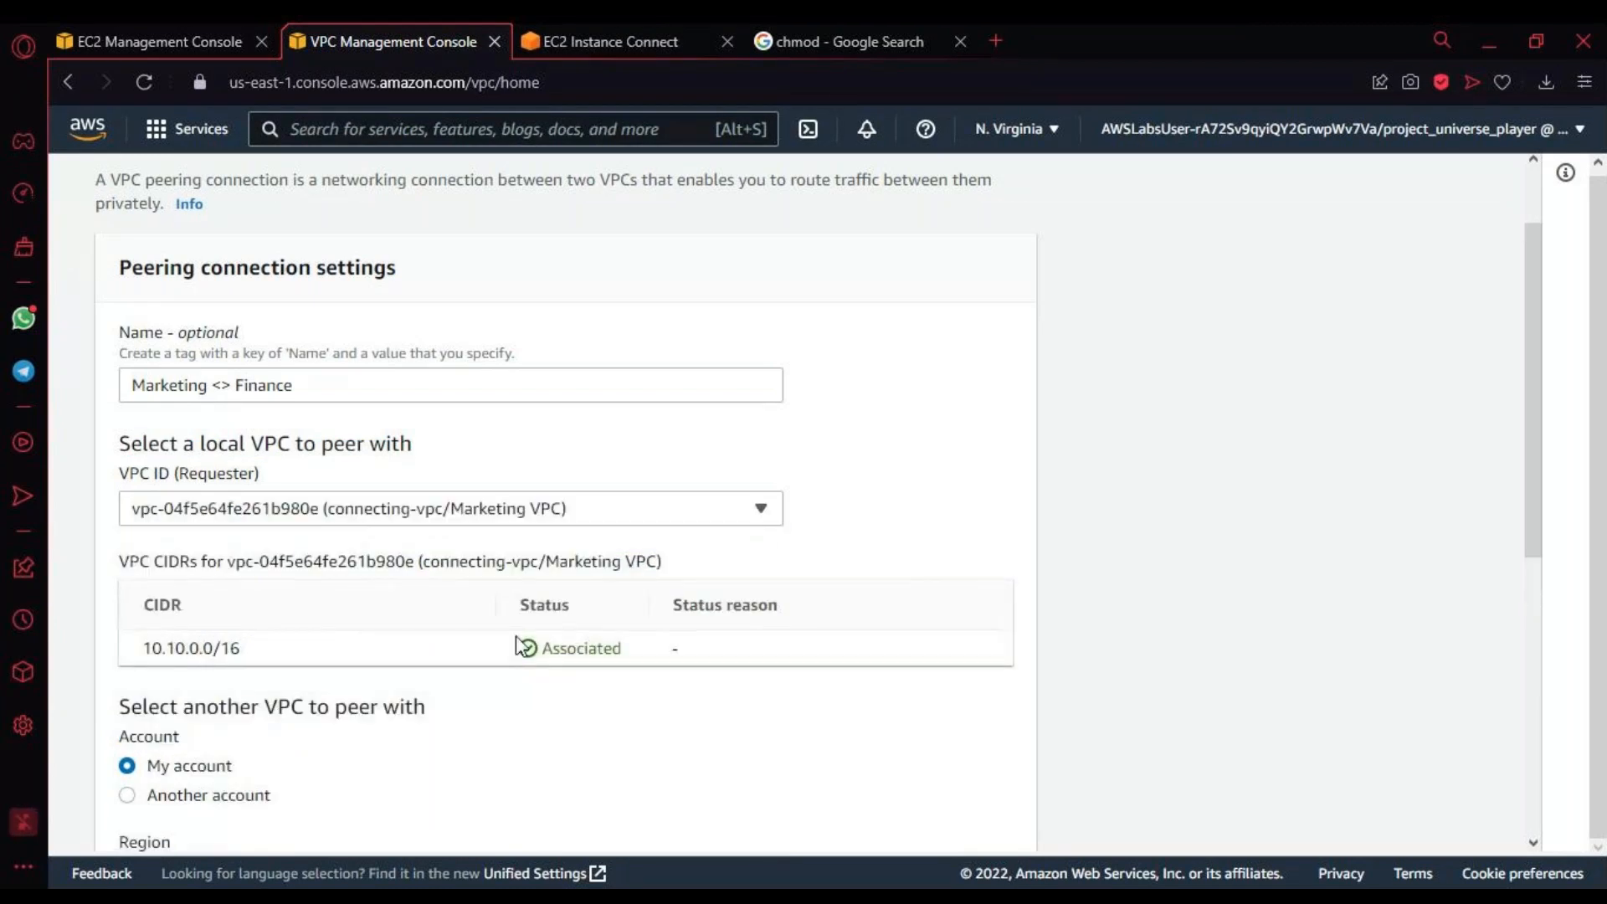
pyautogui.scroll(-1, 517, 645)
pyautogui.moveTo(344, 512); pyautogui.dragTo(718, 534)
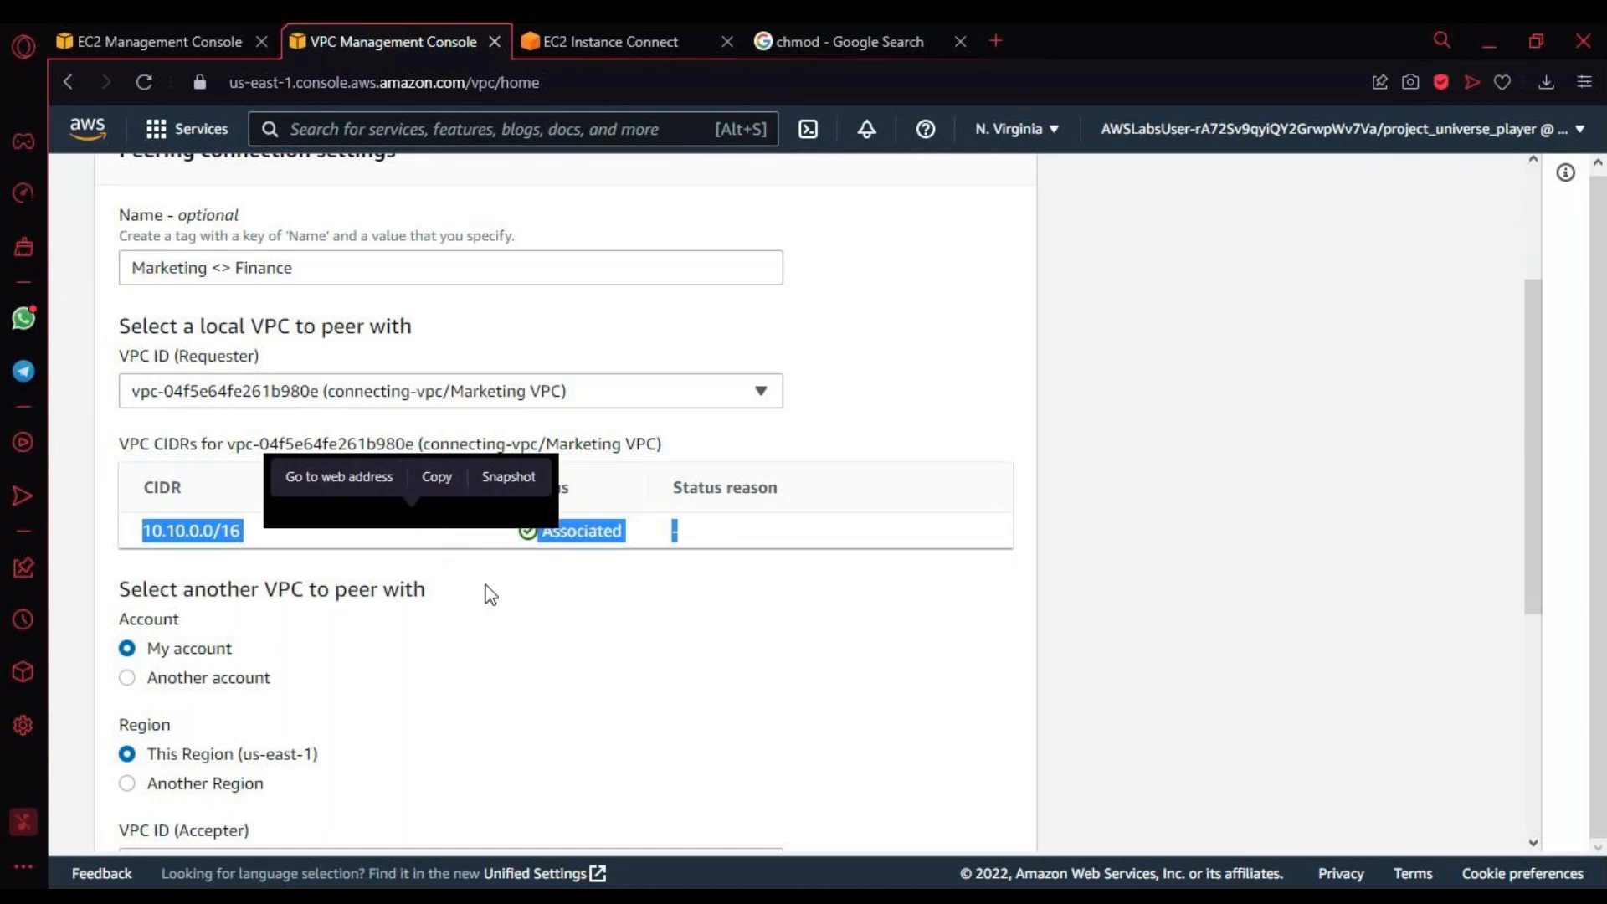
# Step: Choose the Finance VPC as the accepter, in the same account and Region
pyautogui.scroll(-2, 617, 617)
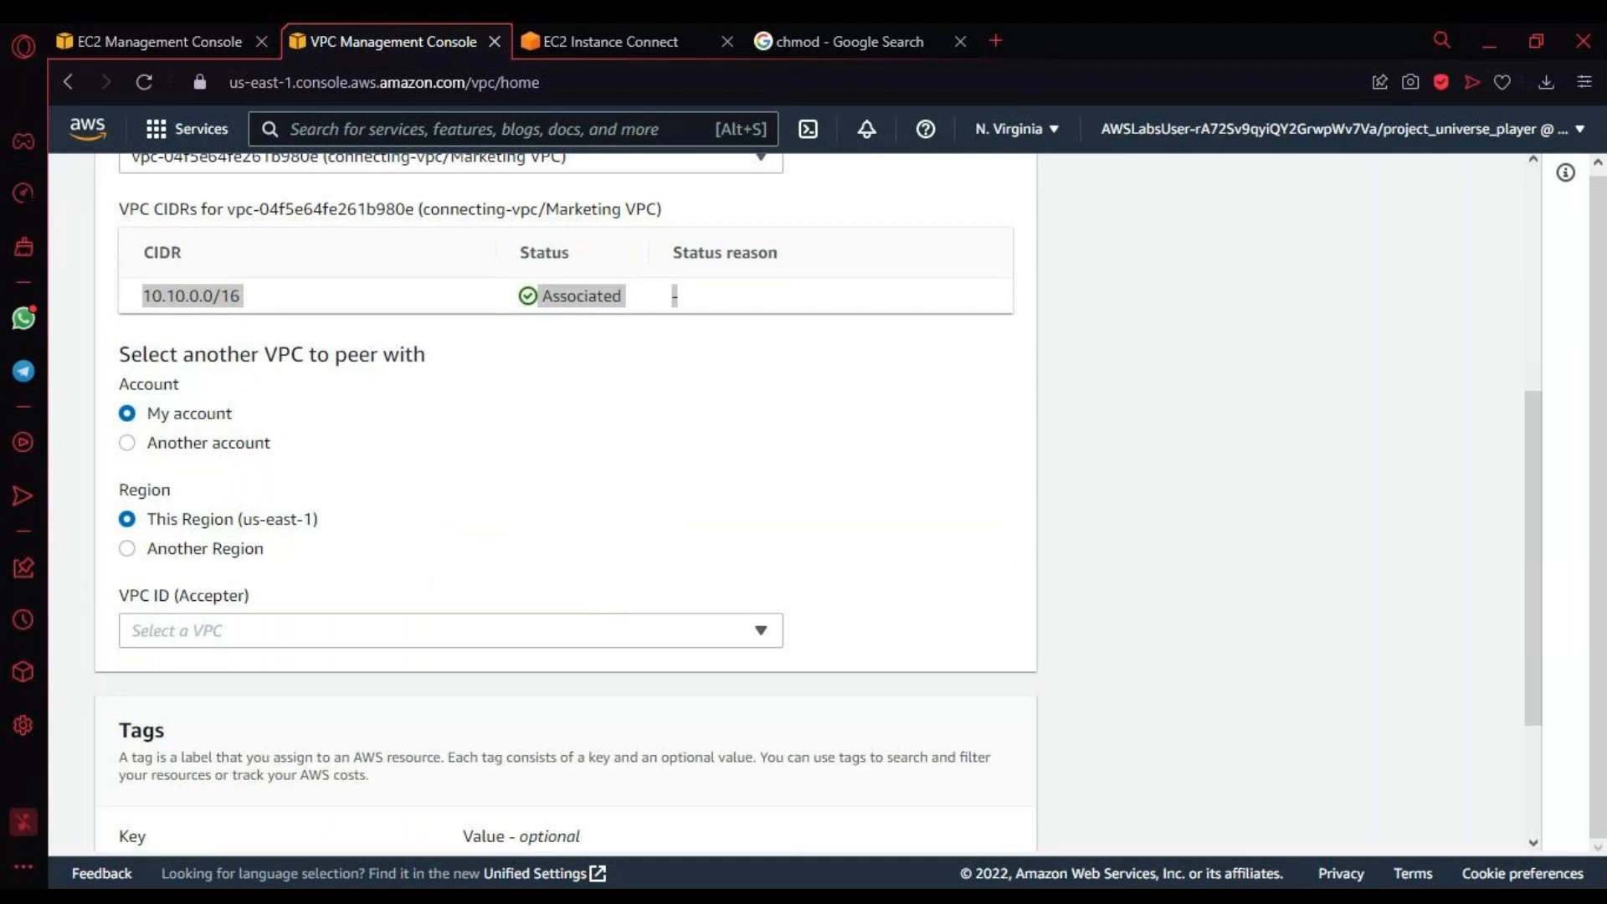
pyautogui.moveTo(304, 354); pyautogui.dragTo(452, 381)
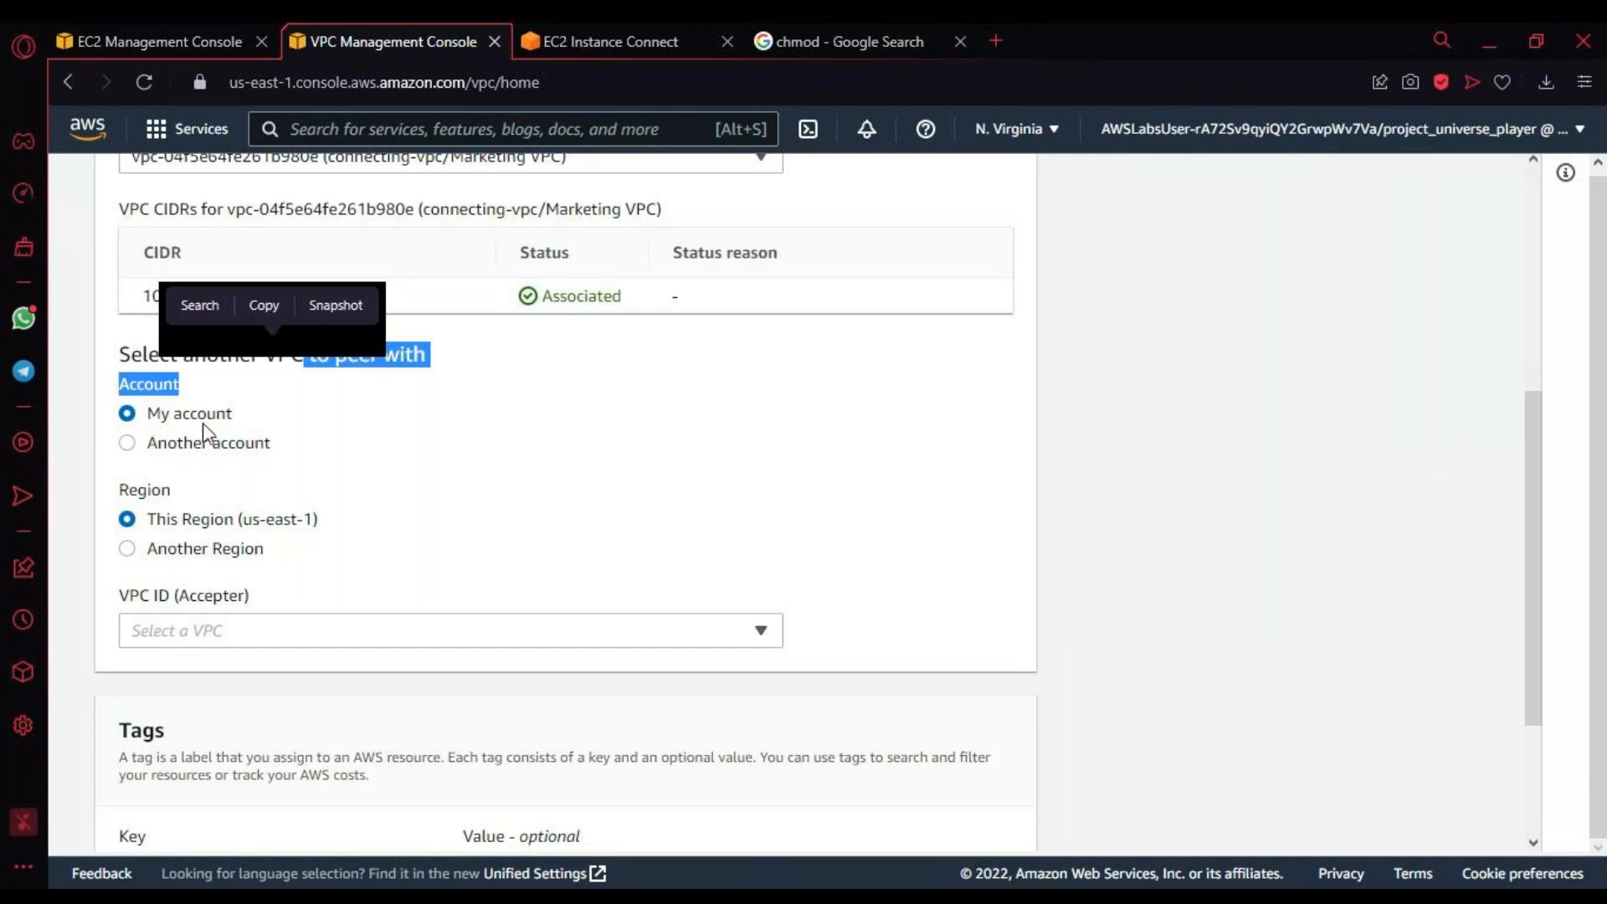
pyautogui.press('alt')
pyautogui.press('alt')
pyautogui.hotkey('alt', 'Tab')
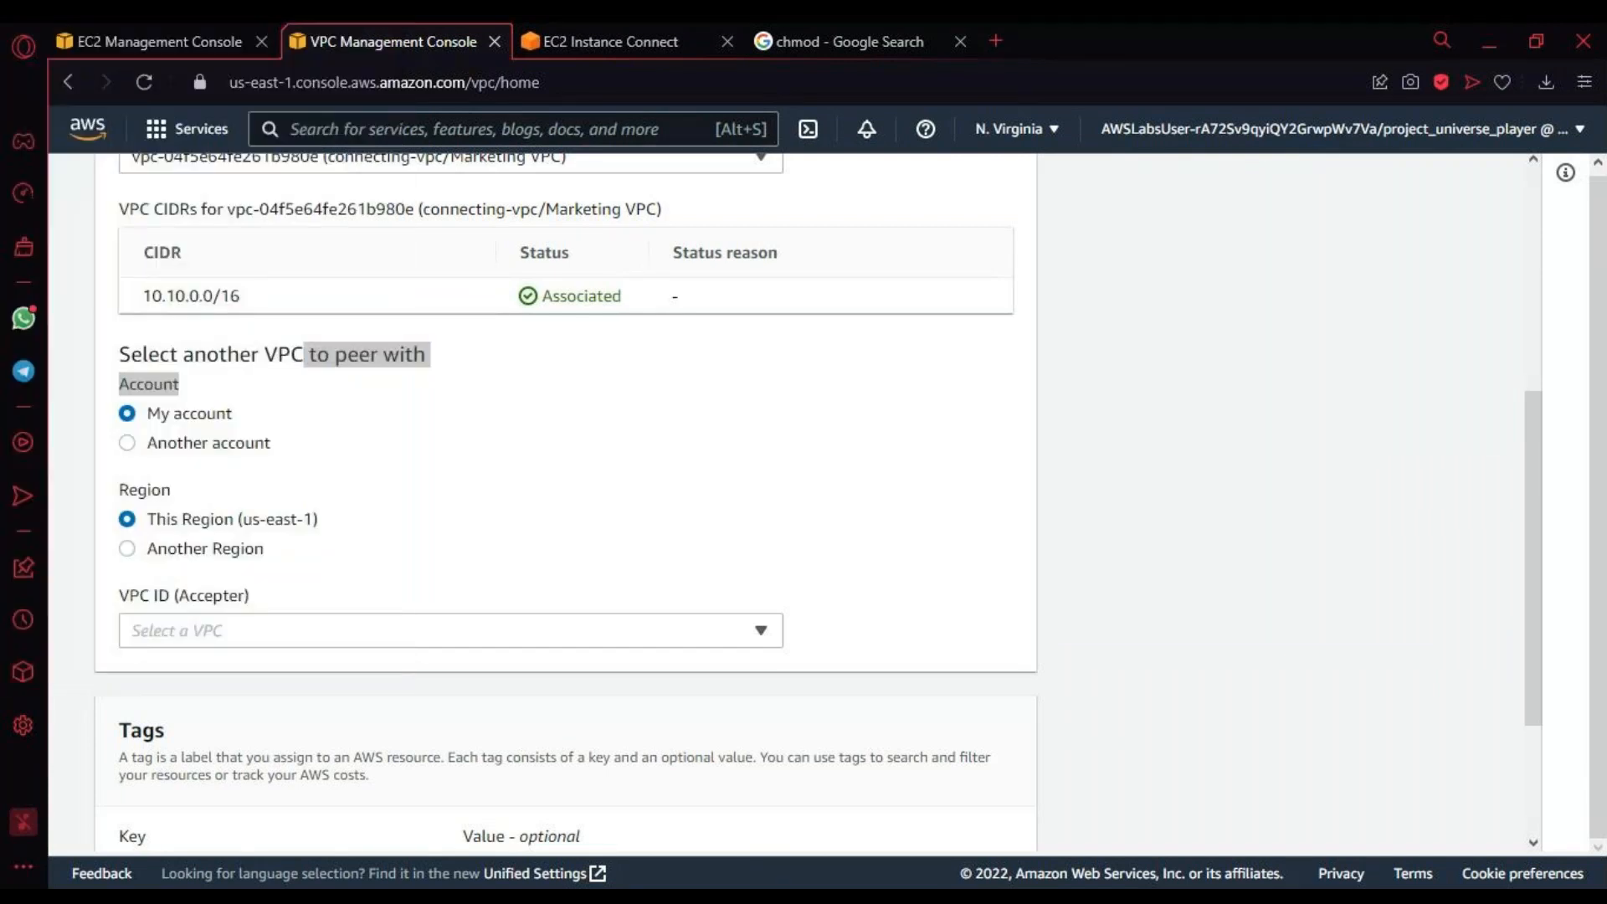
pyautogui.hotkey('alt', 'Tab')
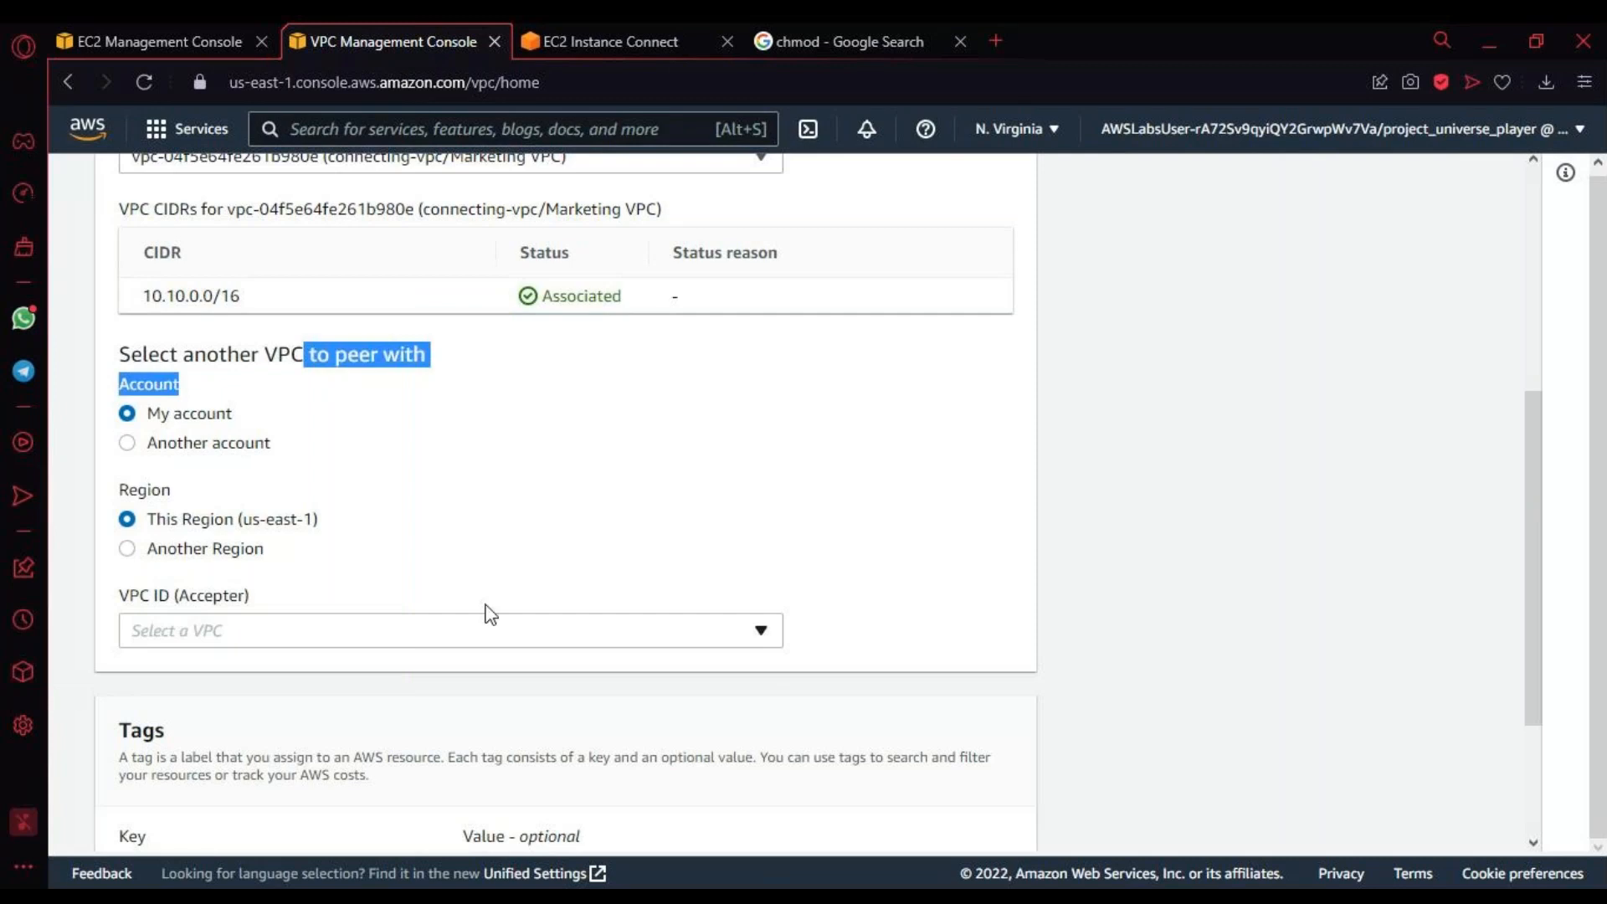
pyautogui.click(237, 630)
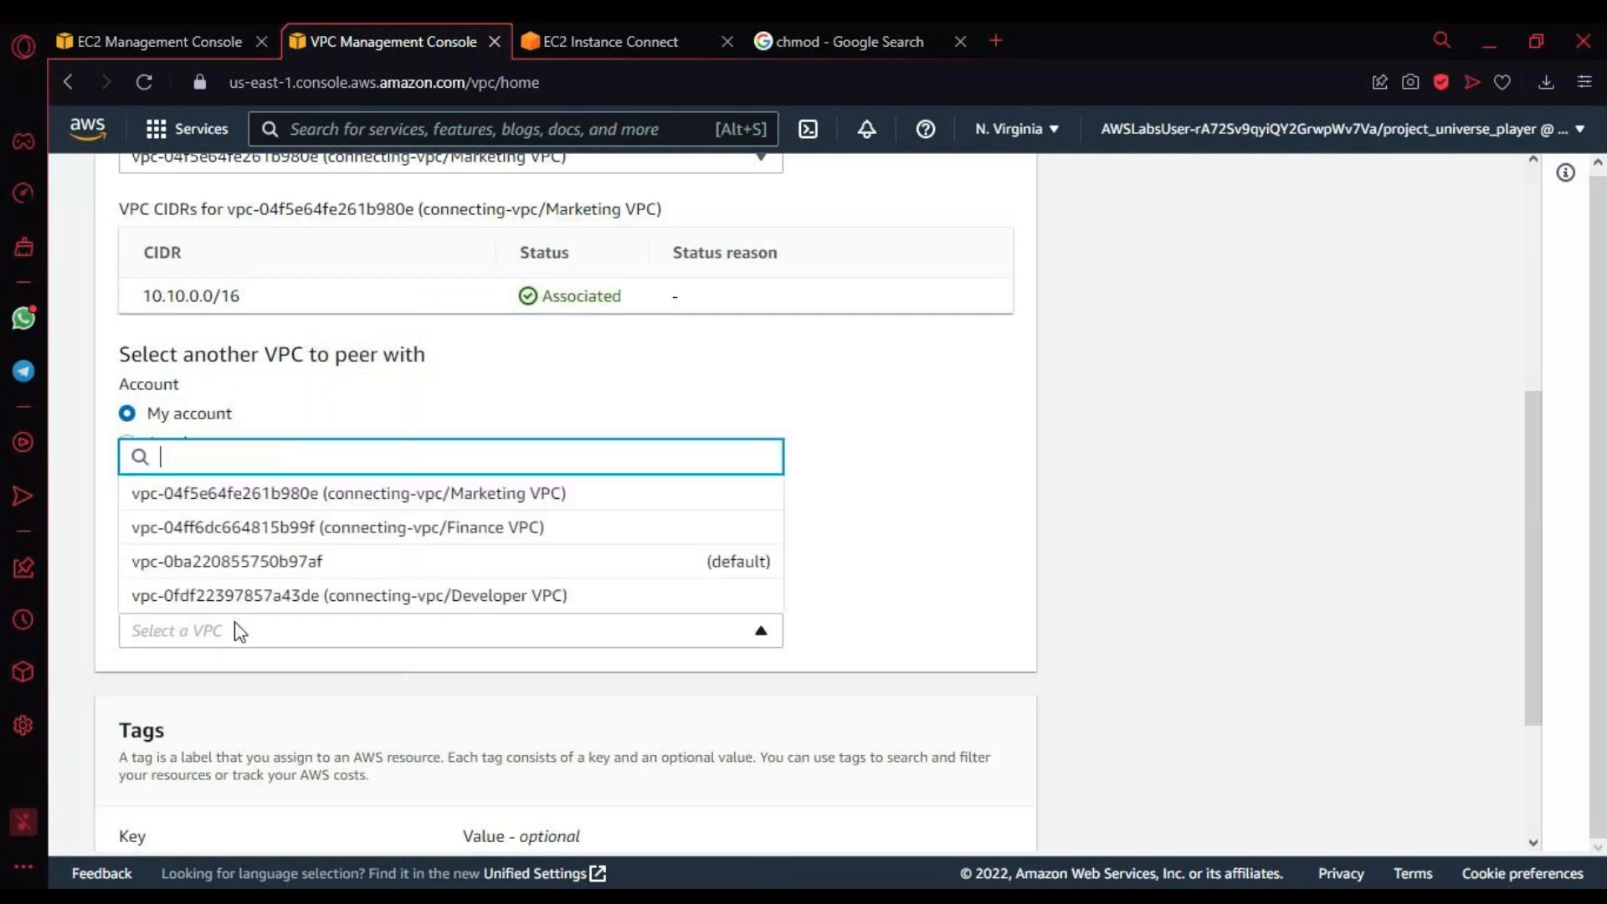
pyautogui.click(314, 528)
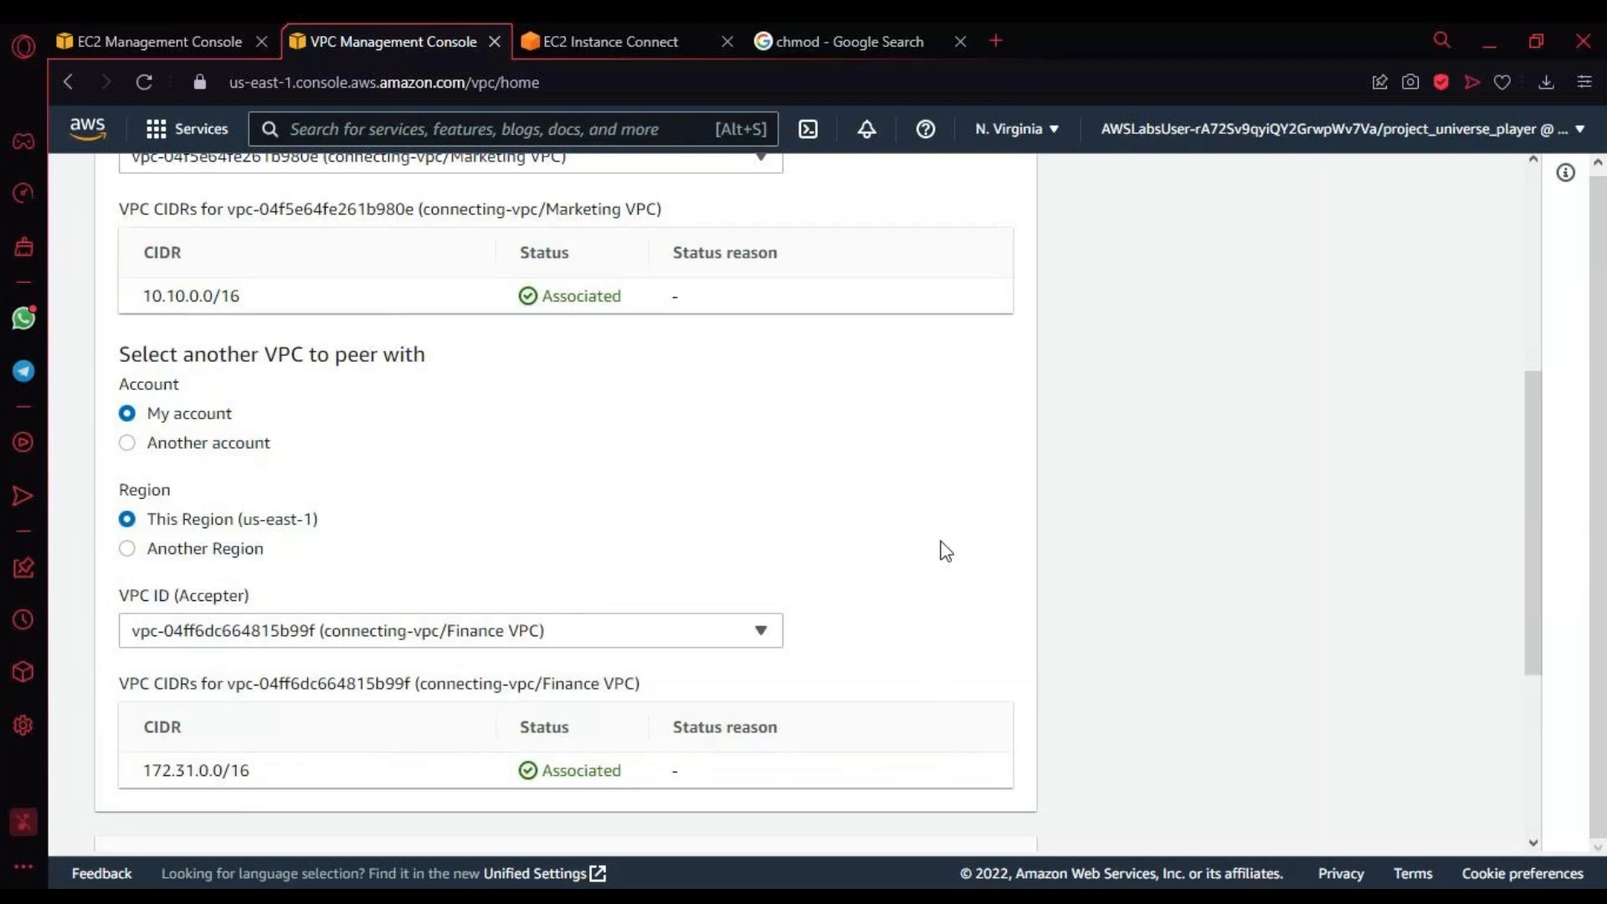
# Step: Review the name, the accepter VPC and its CIDR, and create the peering connection
pyautogui.scroll(5, 946, 550)
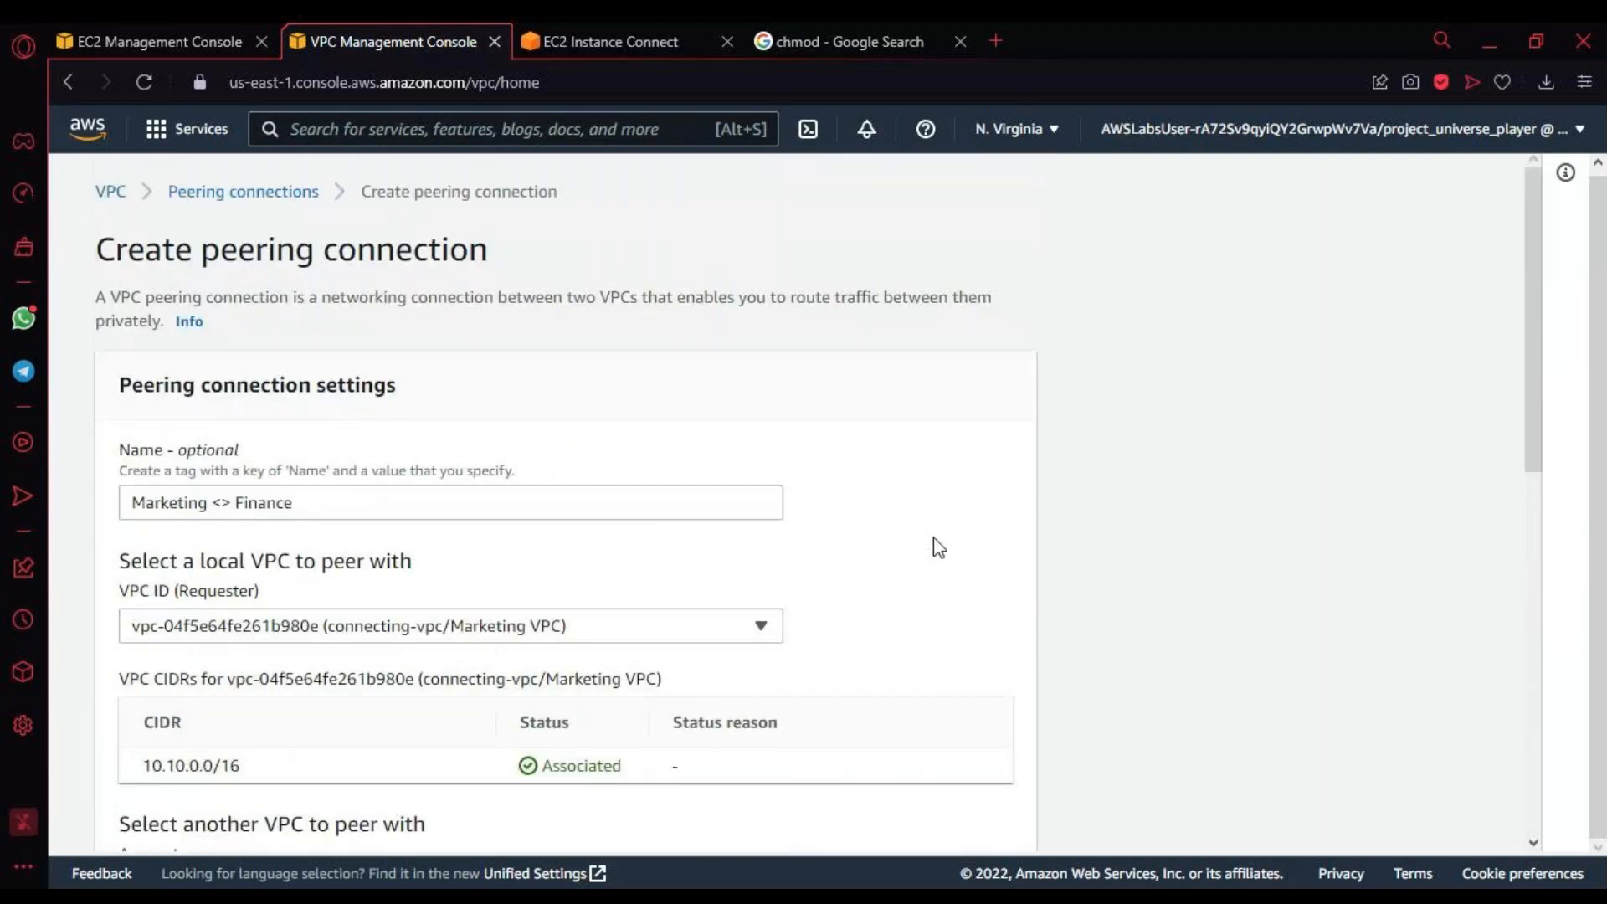
pyautogui.scroll(-3, 922, 541)
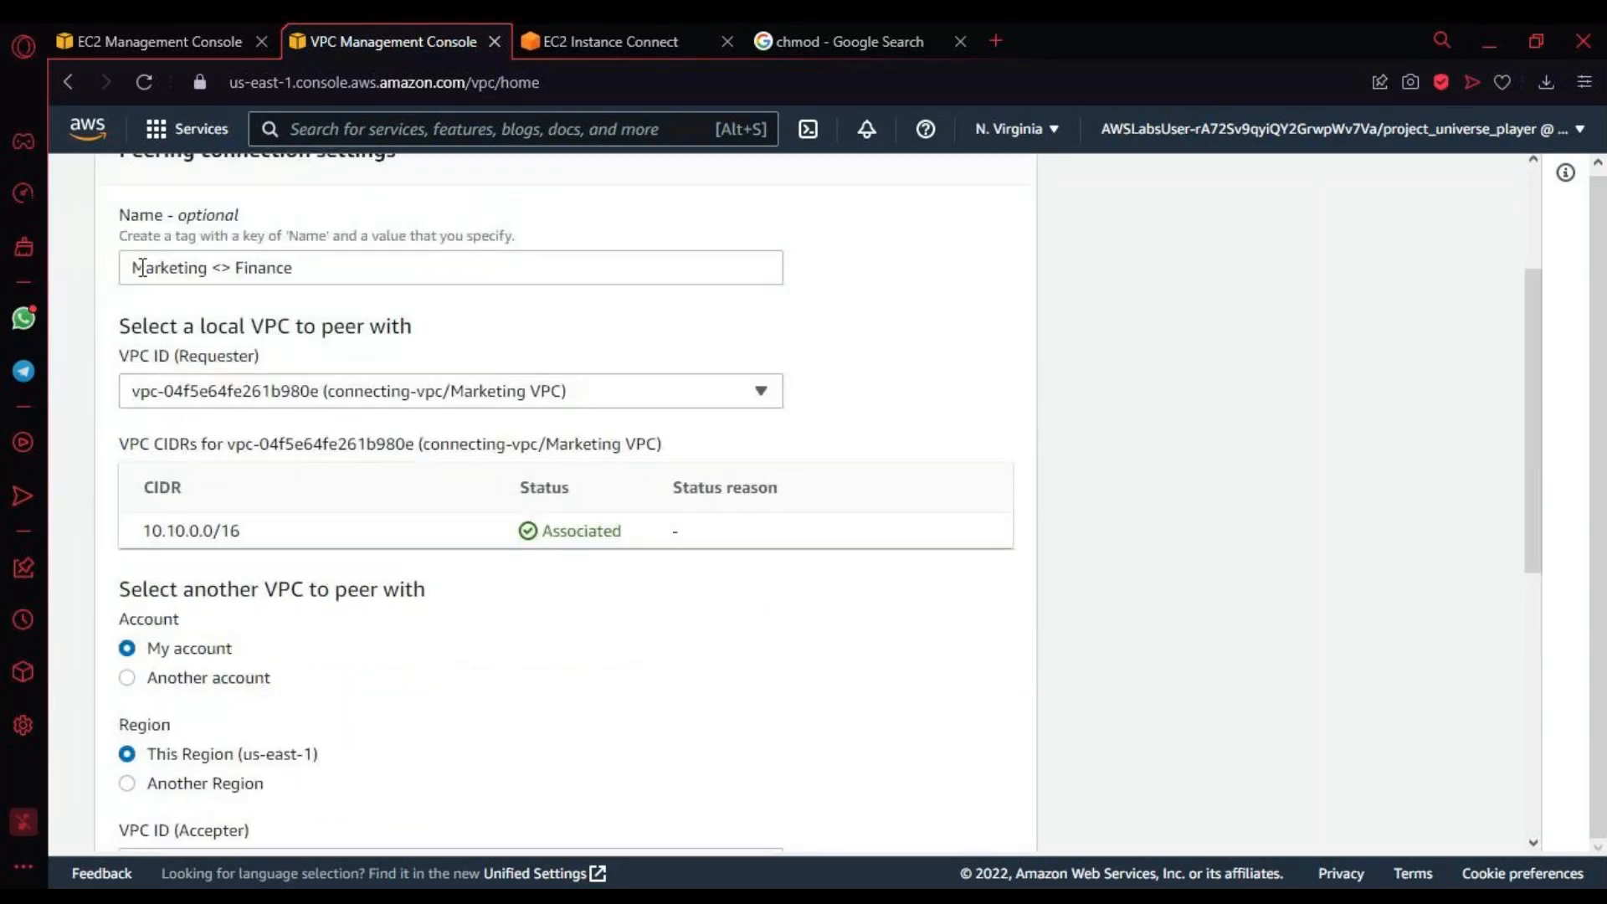
pyautogui.moveTo(144, 268); pyautogui.dragTo(590, 512)
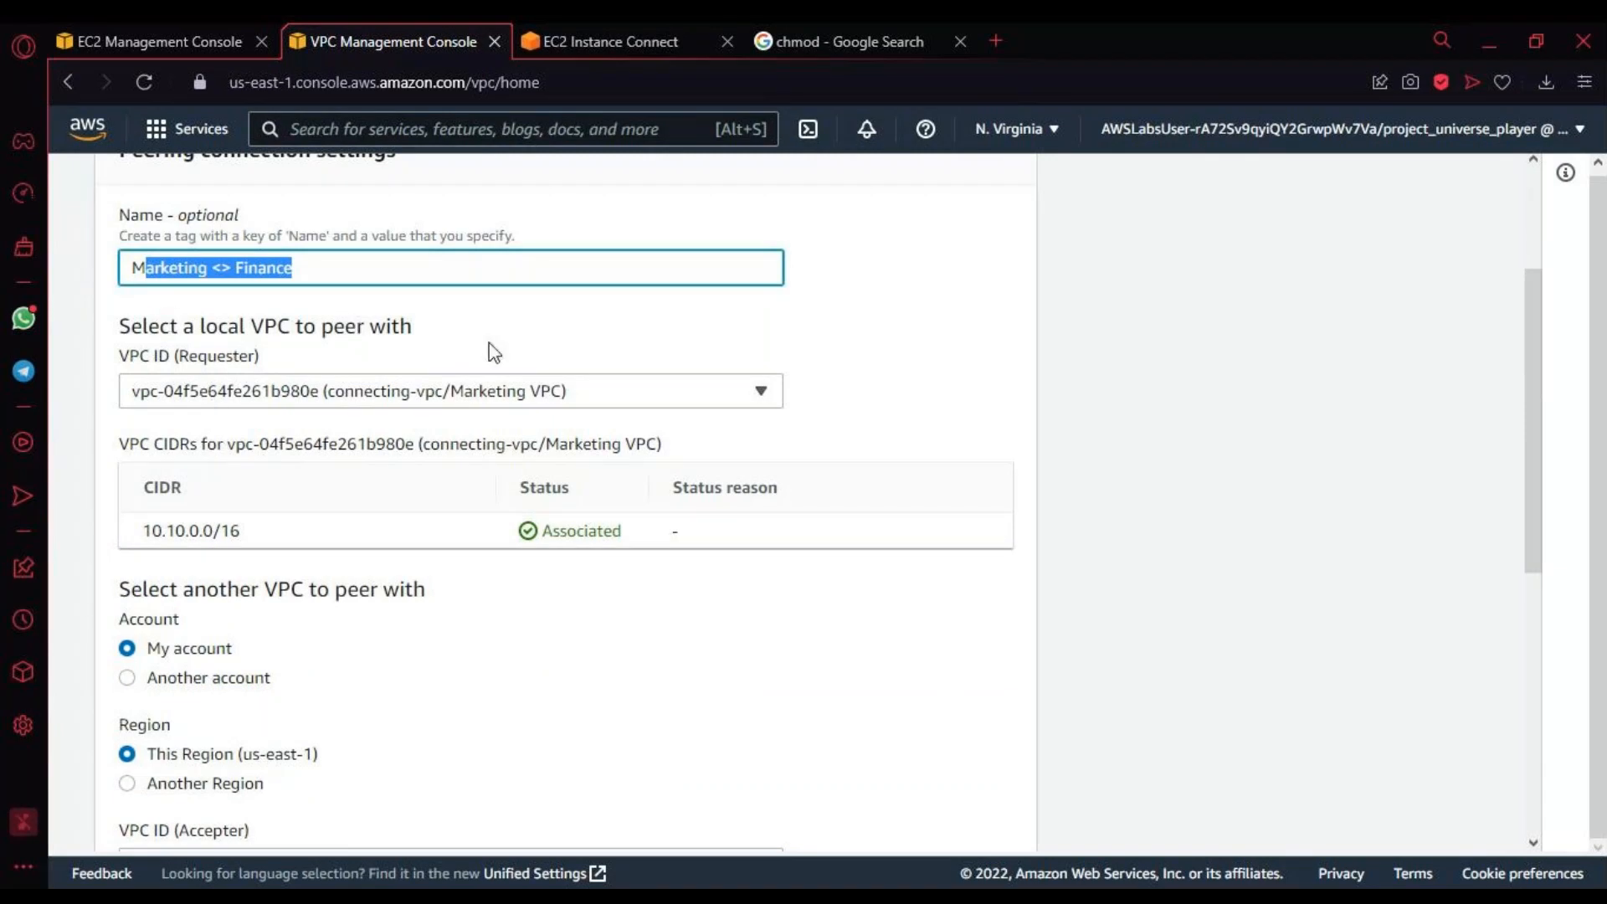
pyautogui.scroll(-6, 494, 385)
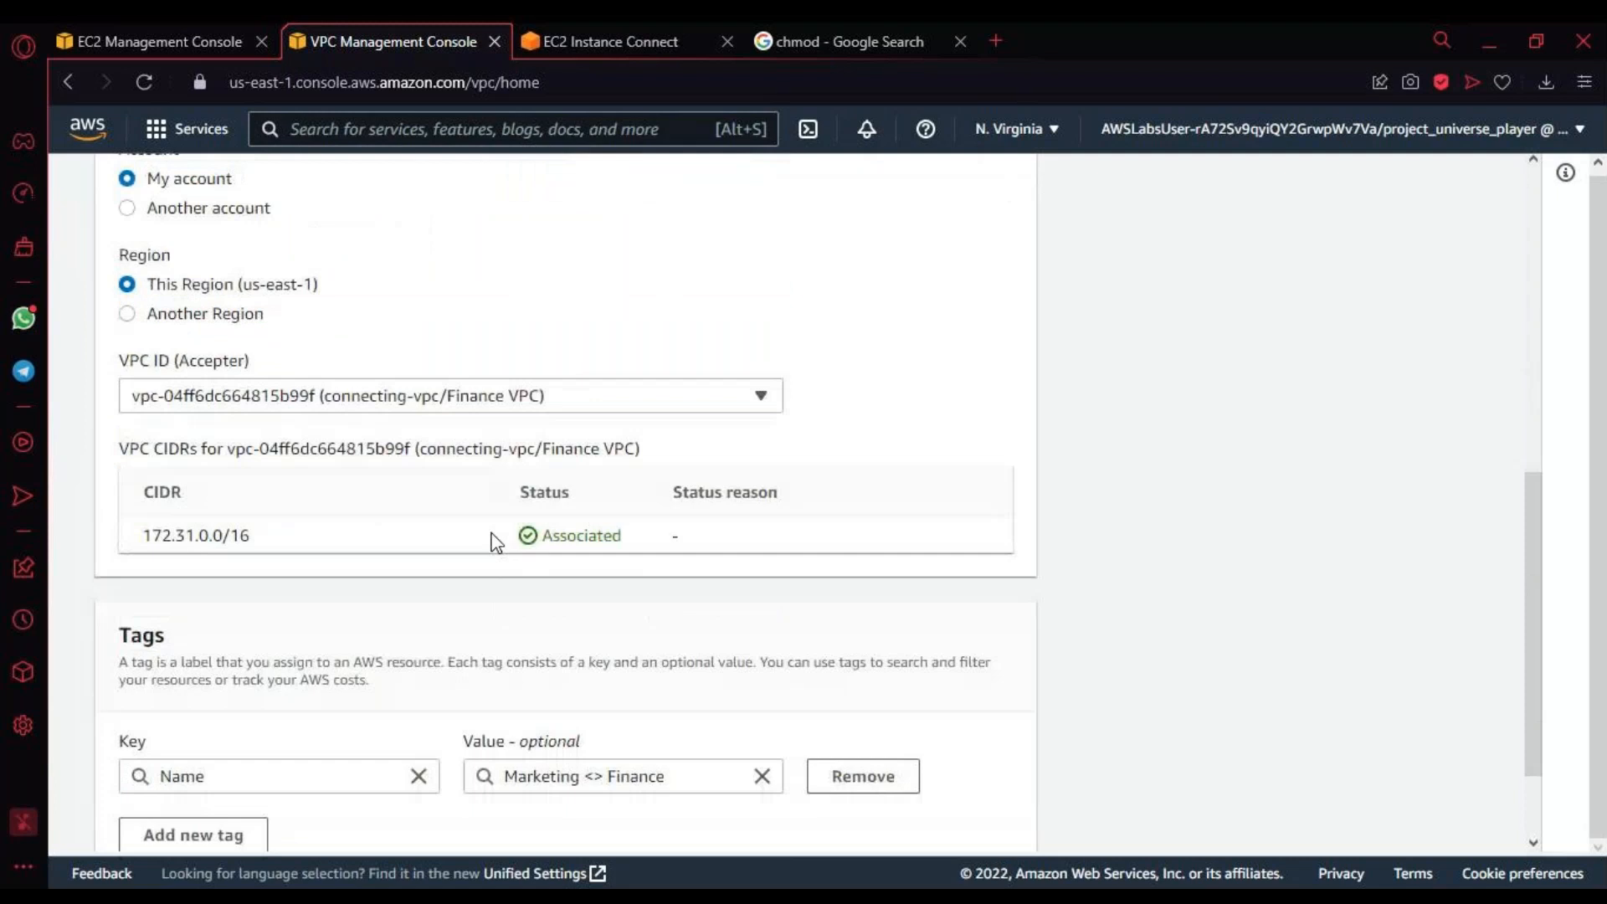
pyautogui.moveTo(140, 360); pyautogui.dragTo(282, 365)
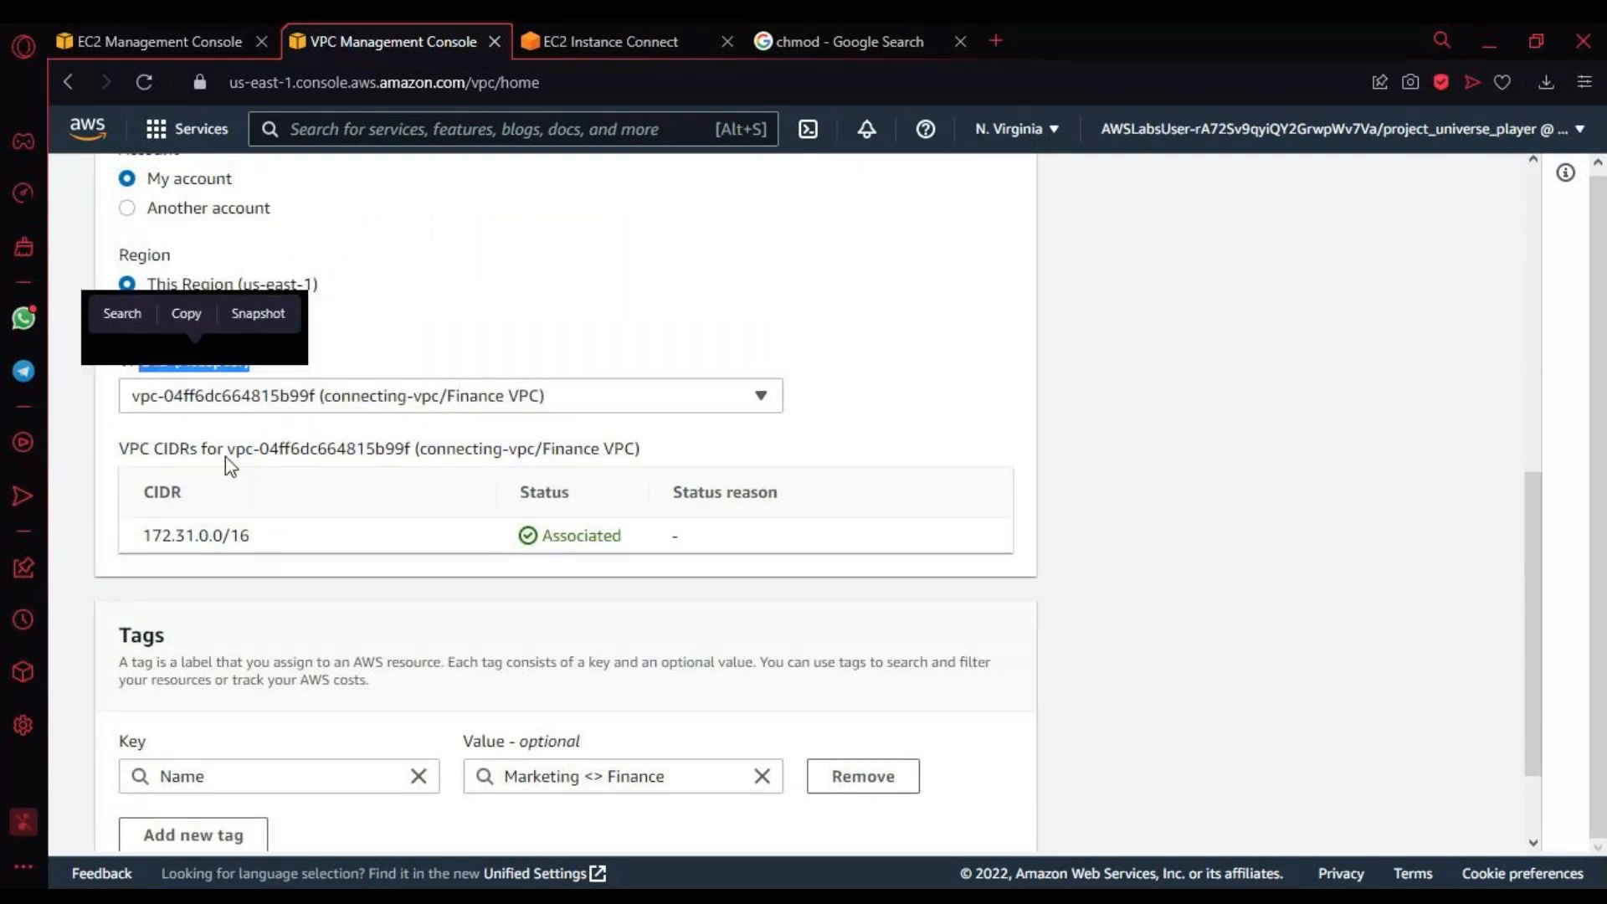
pyautogui.scroll(-2, 465, 400)
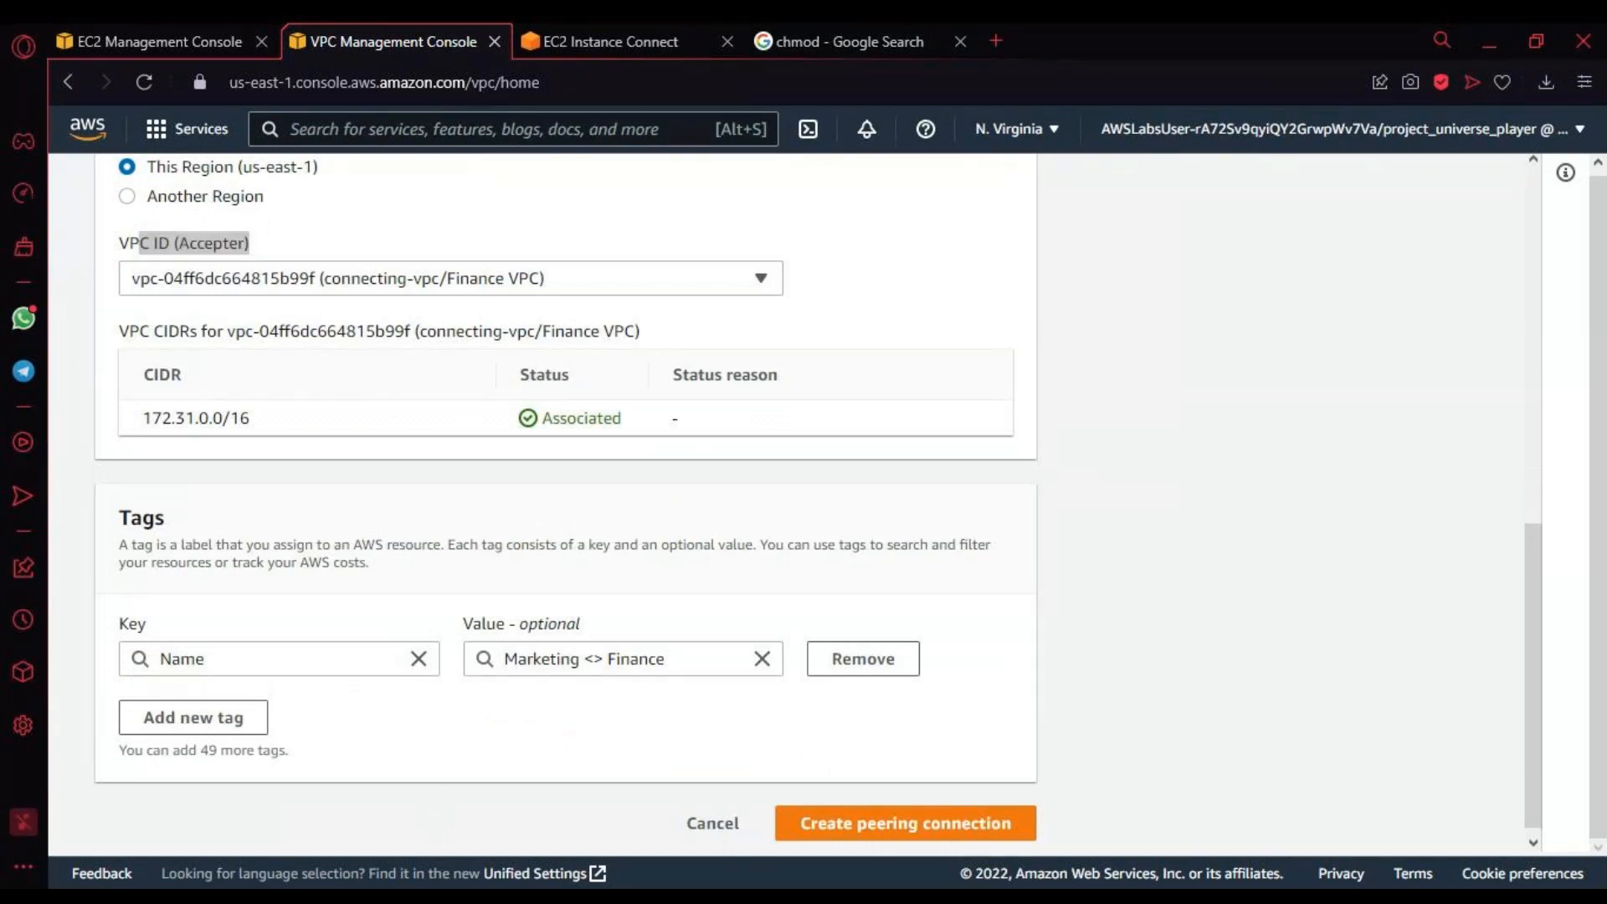
pyautogui.moveTo(139, 418); pyautogui.dragTo(623, 418)
pyautogui.moveTo(779, 379); pyautogui.dragTo(758, 383)
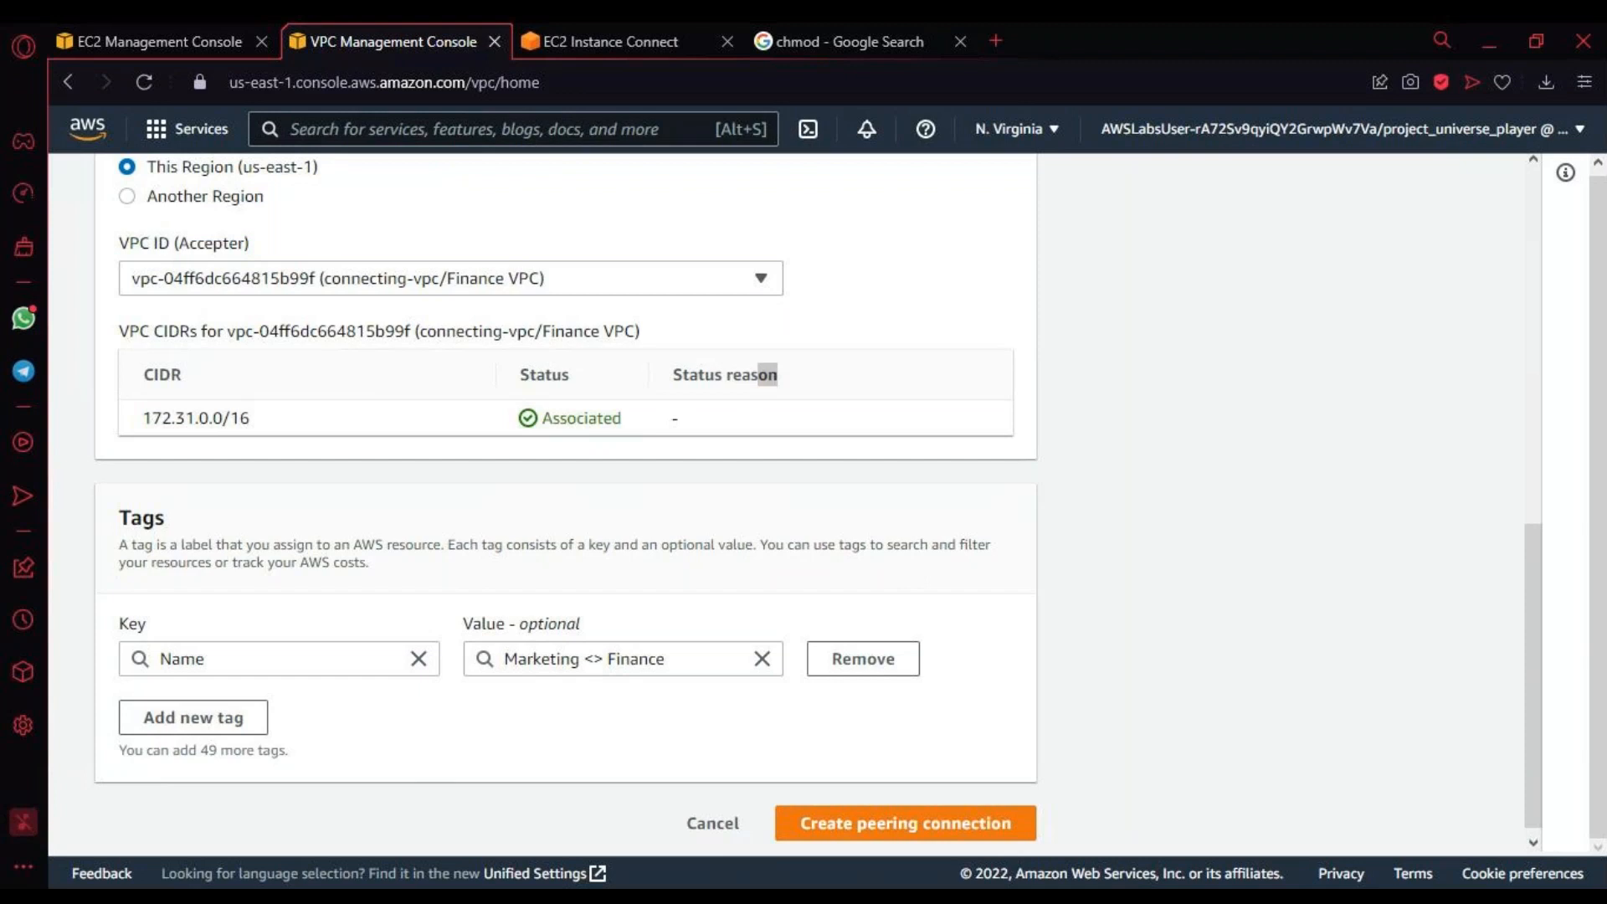
pyautogui.scroll(-1, 766, 658)
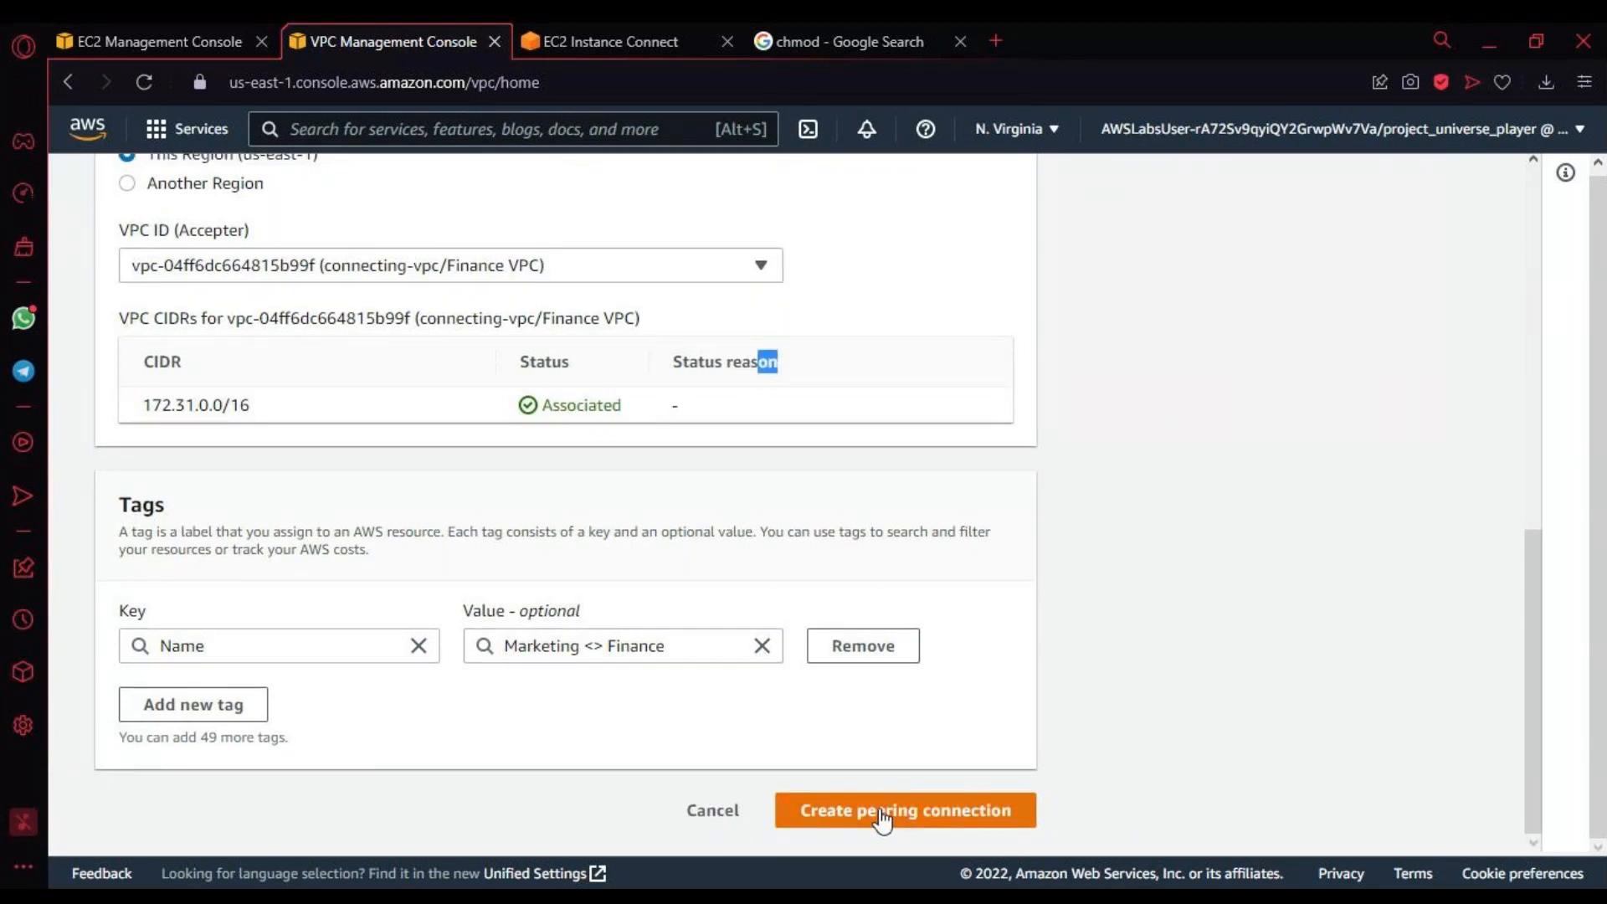
pyautogui.click(882, 819)
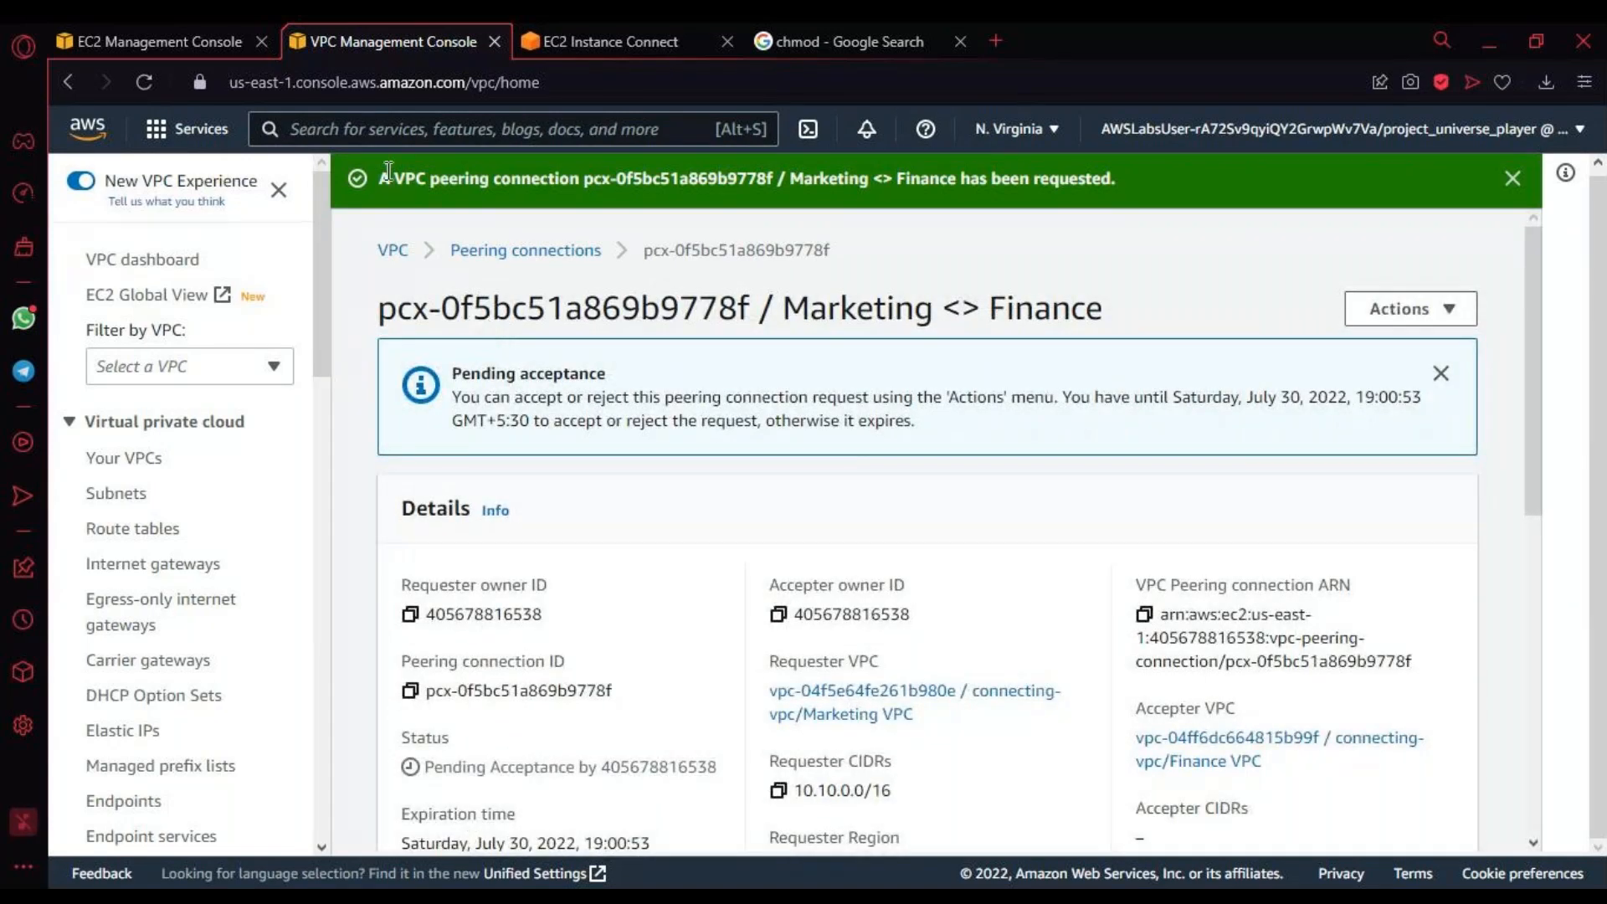
# Step: Check the peering request notice and return to the list of peering connections
pyautogui.moveTo(388, 170); pyautogui.dragTo(1103, 199)
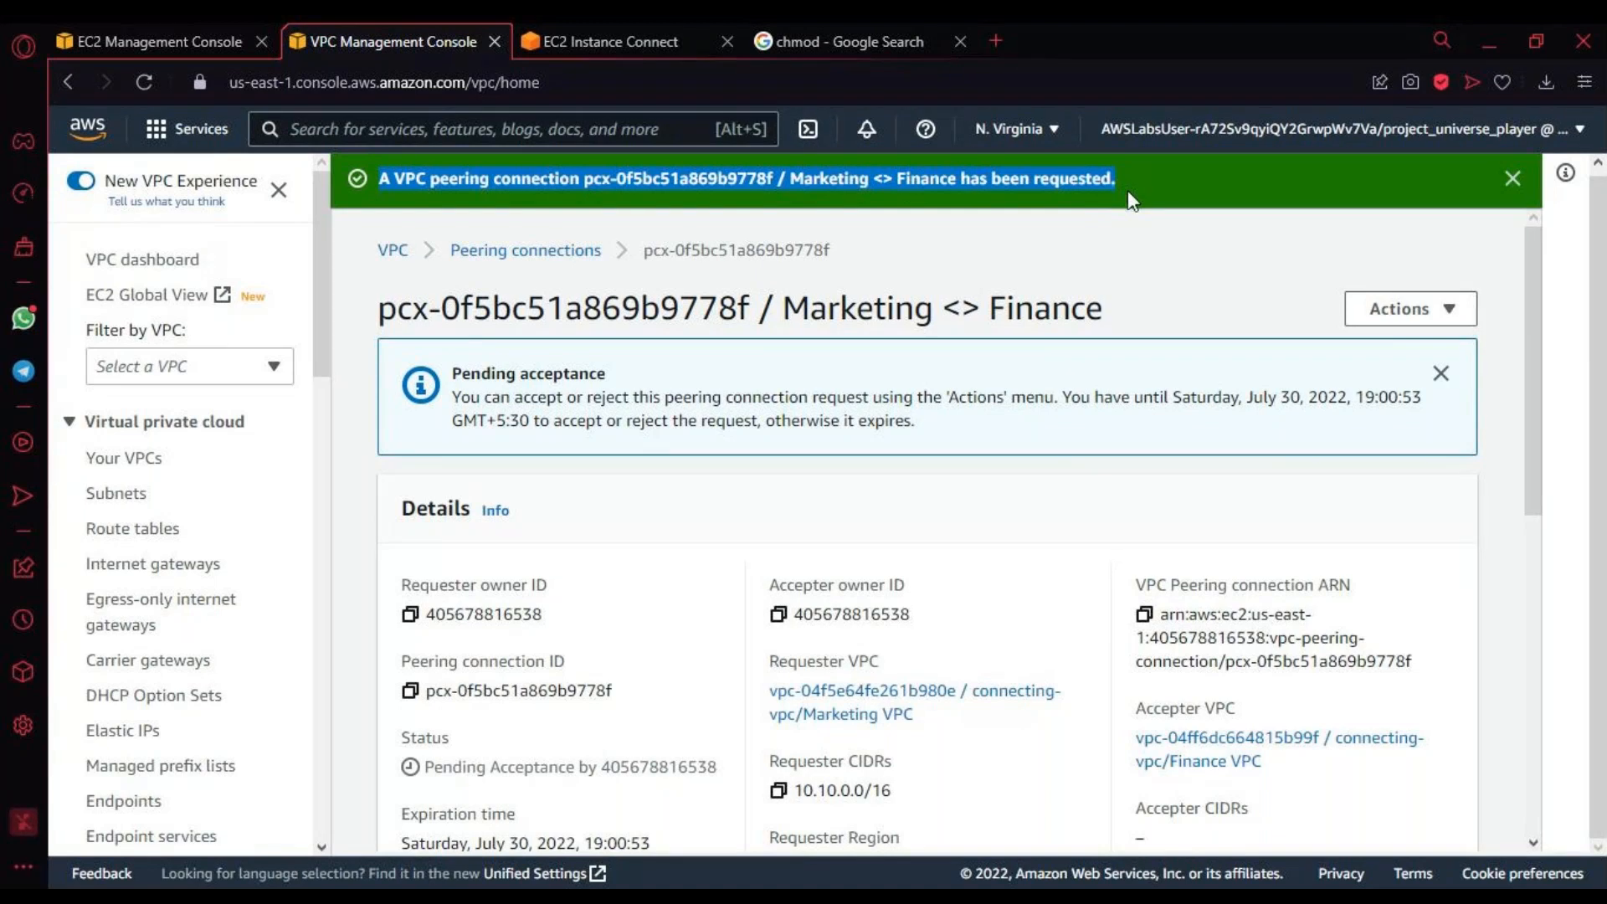
pyautogui.hotkey('alt', 'Tab')
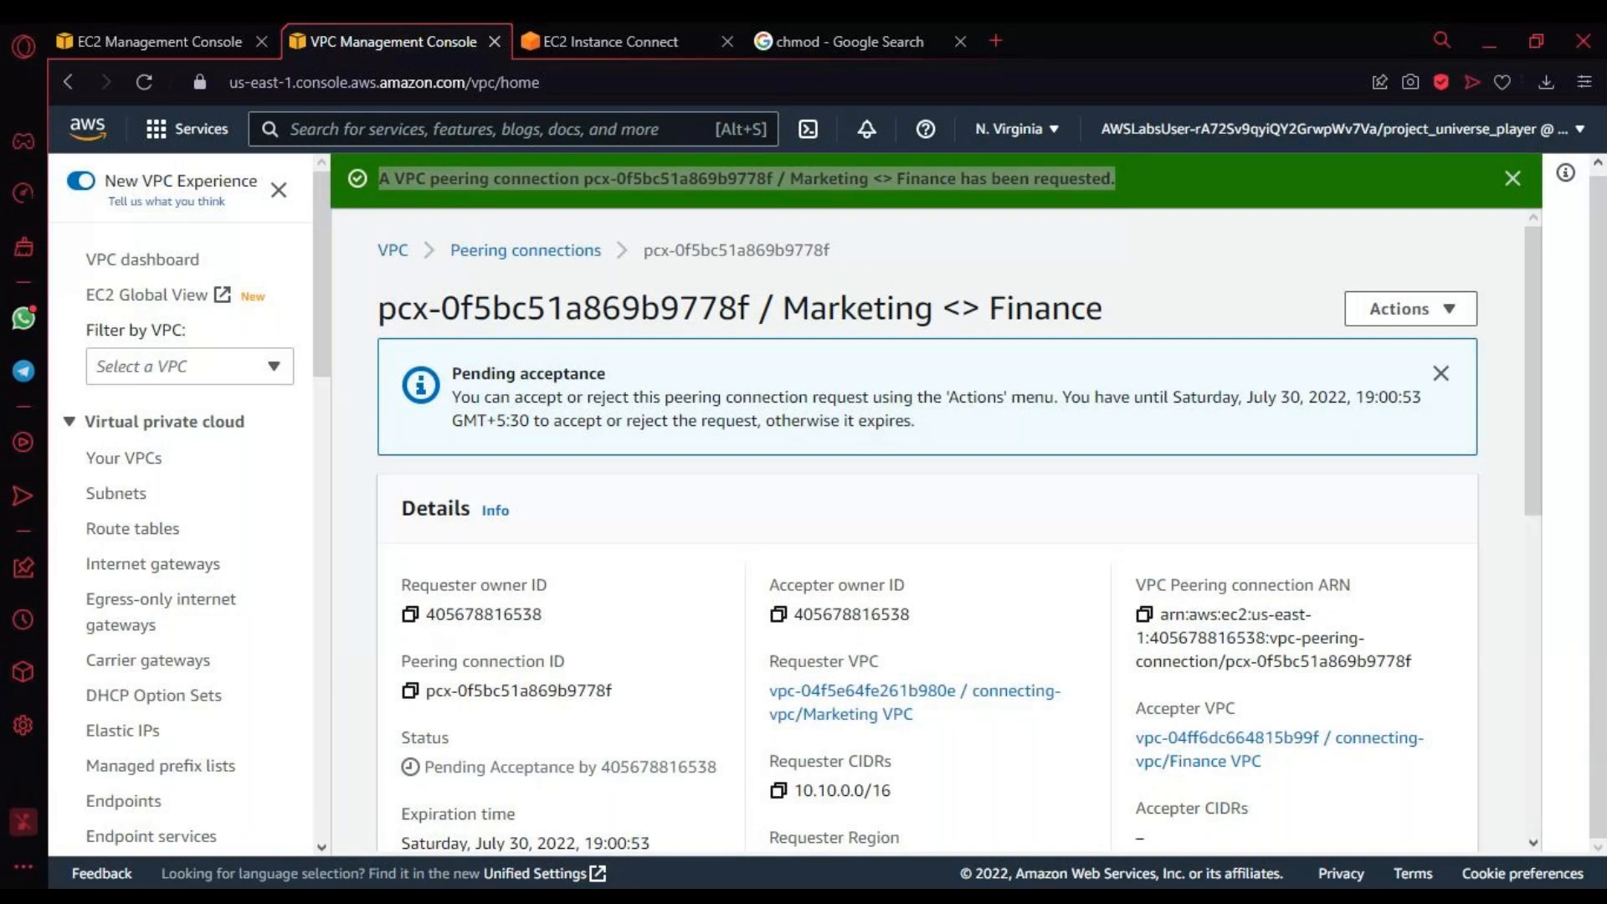
pyautogui.hotkey('alt', 'Tab')
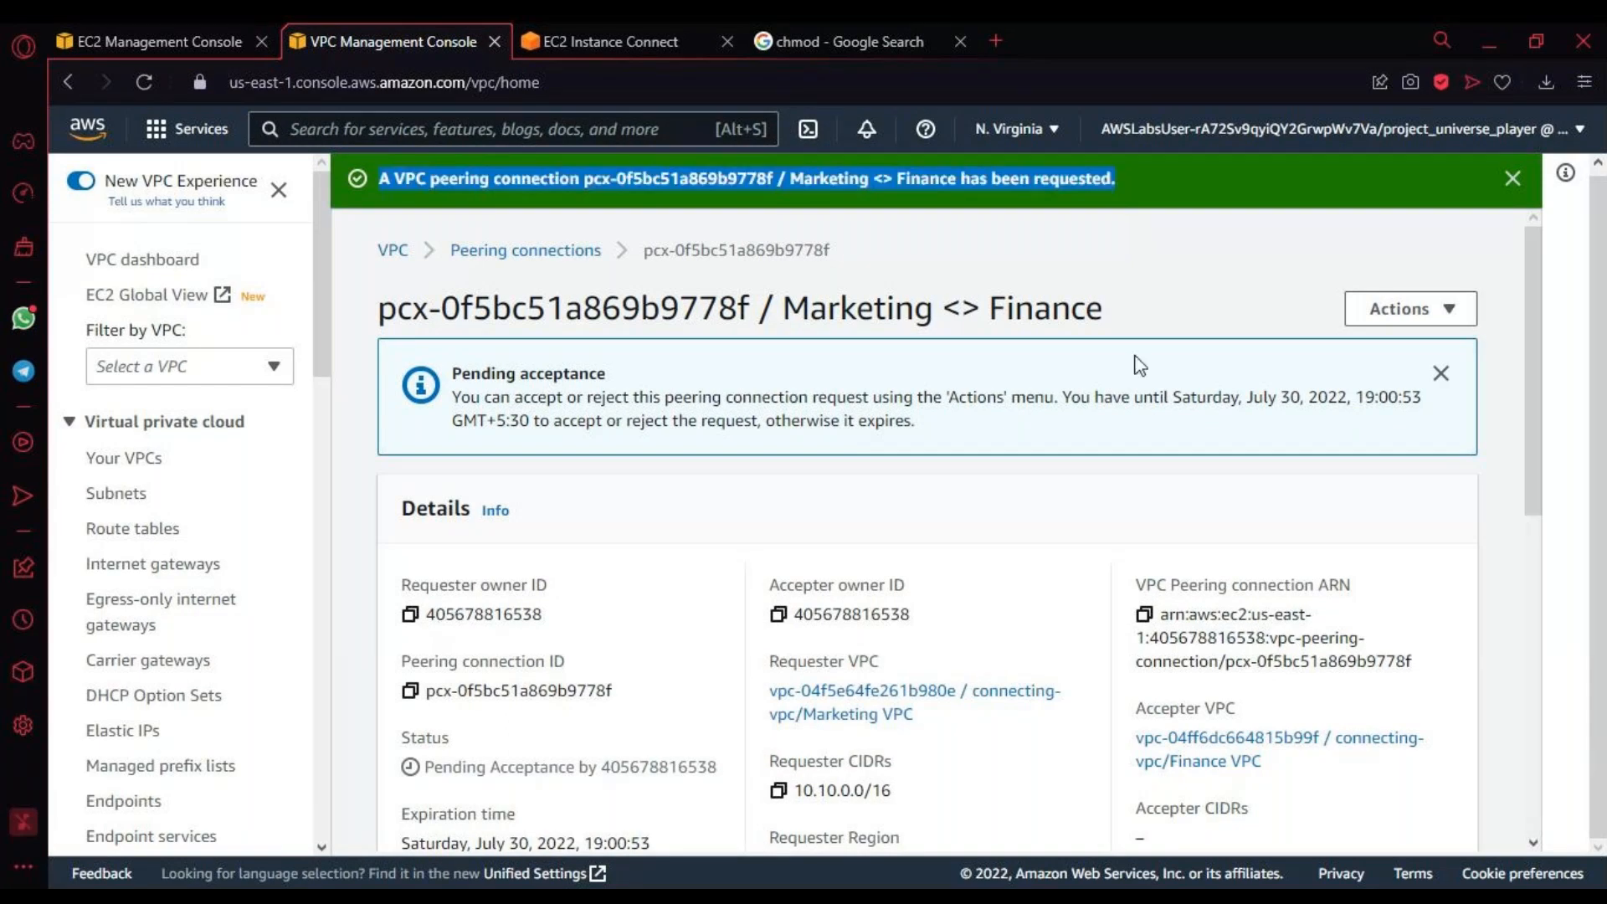
pyautogui.click(572, 259)
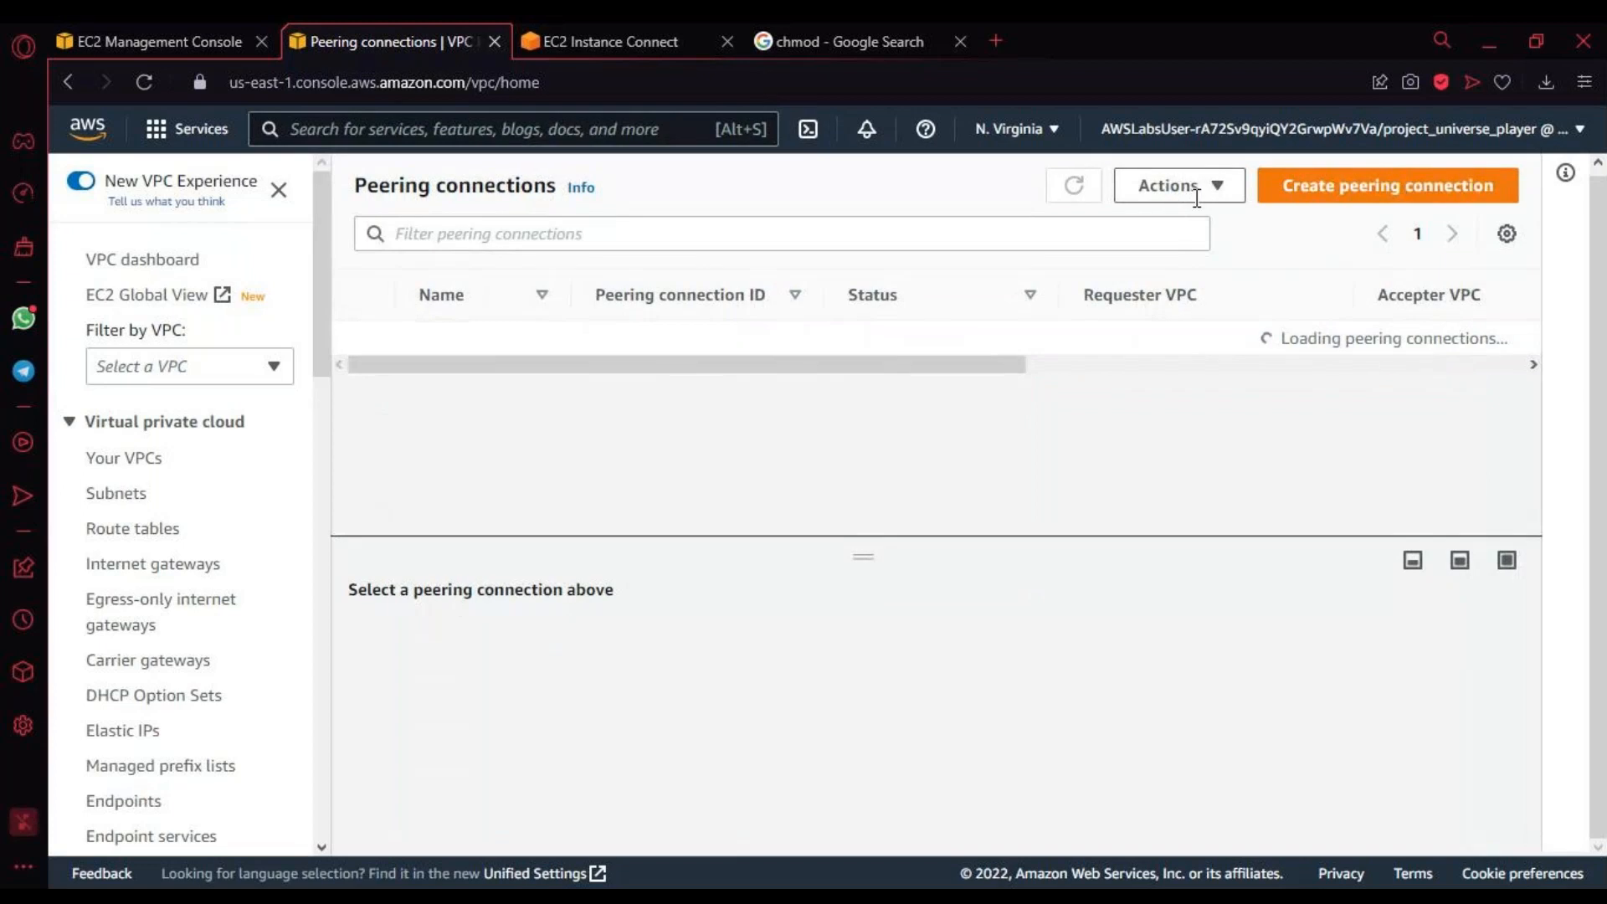
# Step: Accept the "Marketing <> Finance" peering request after checking its requester VPC, accepter VPC and requester CIDR
pyautogui.click(1214, 189)
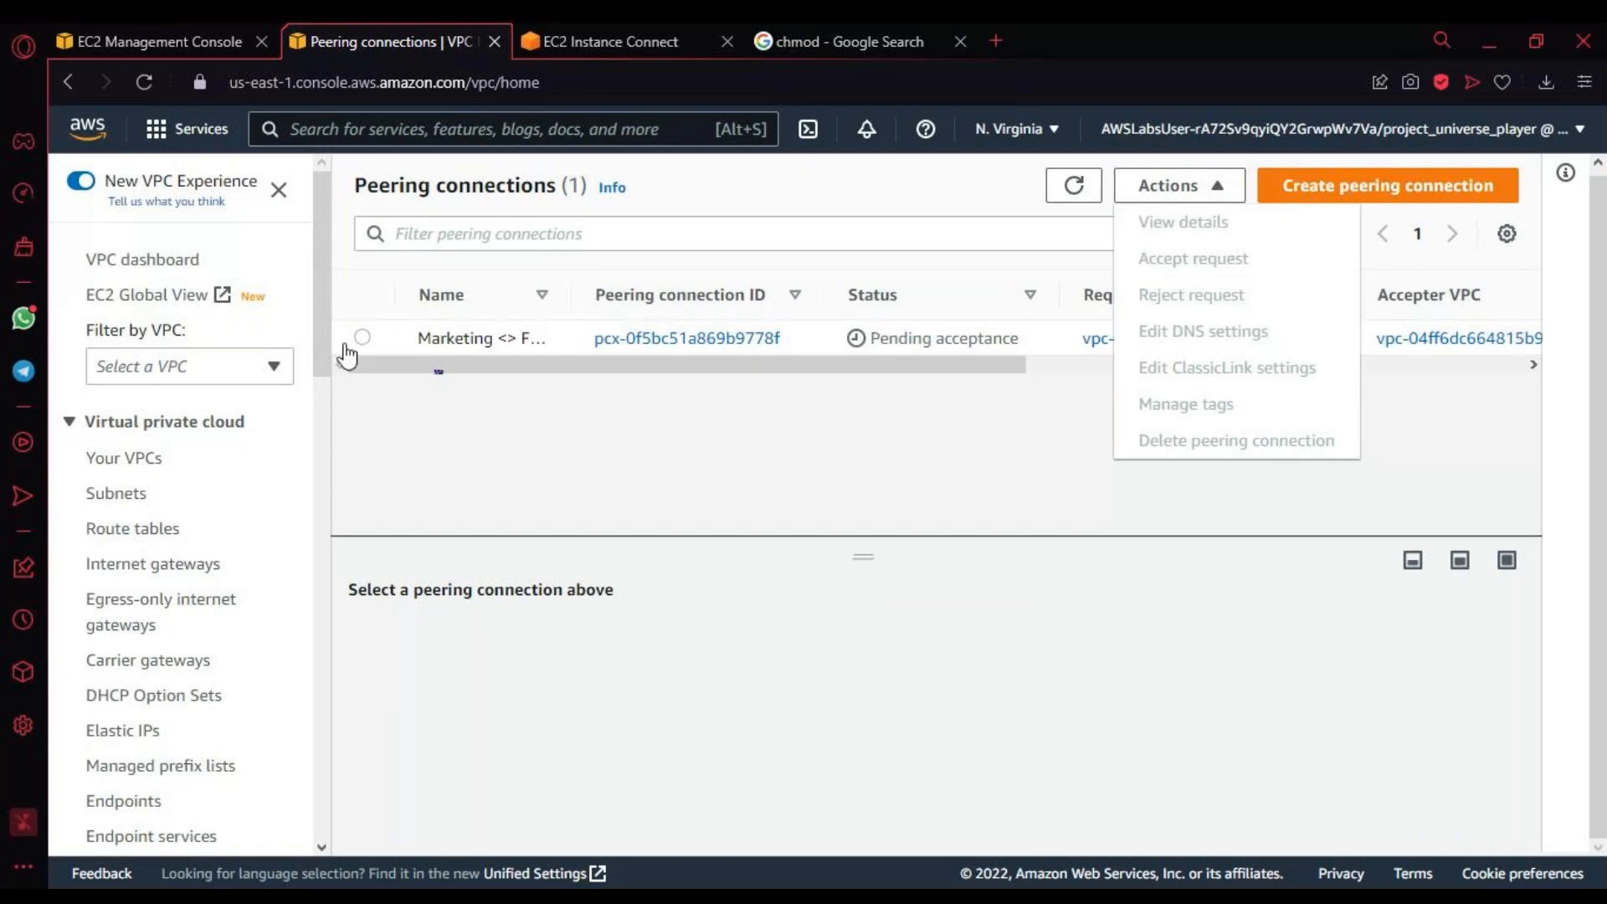
pyautogui.click(362, 337)
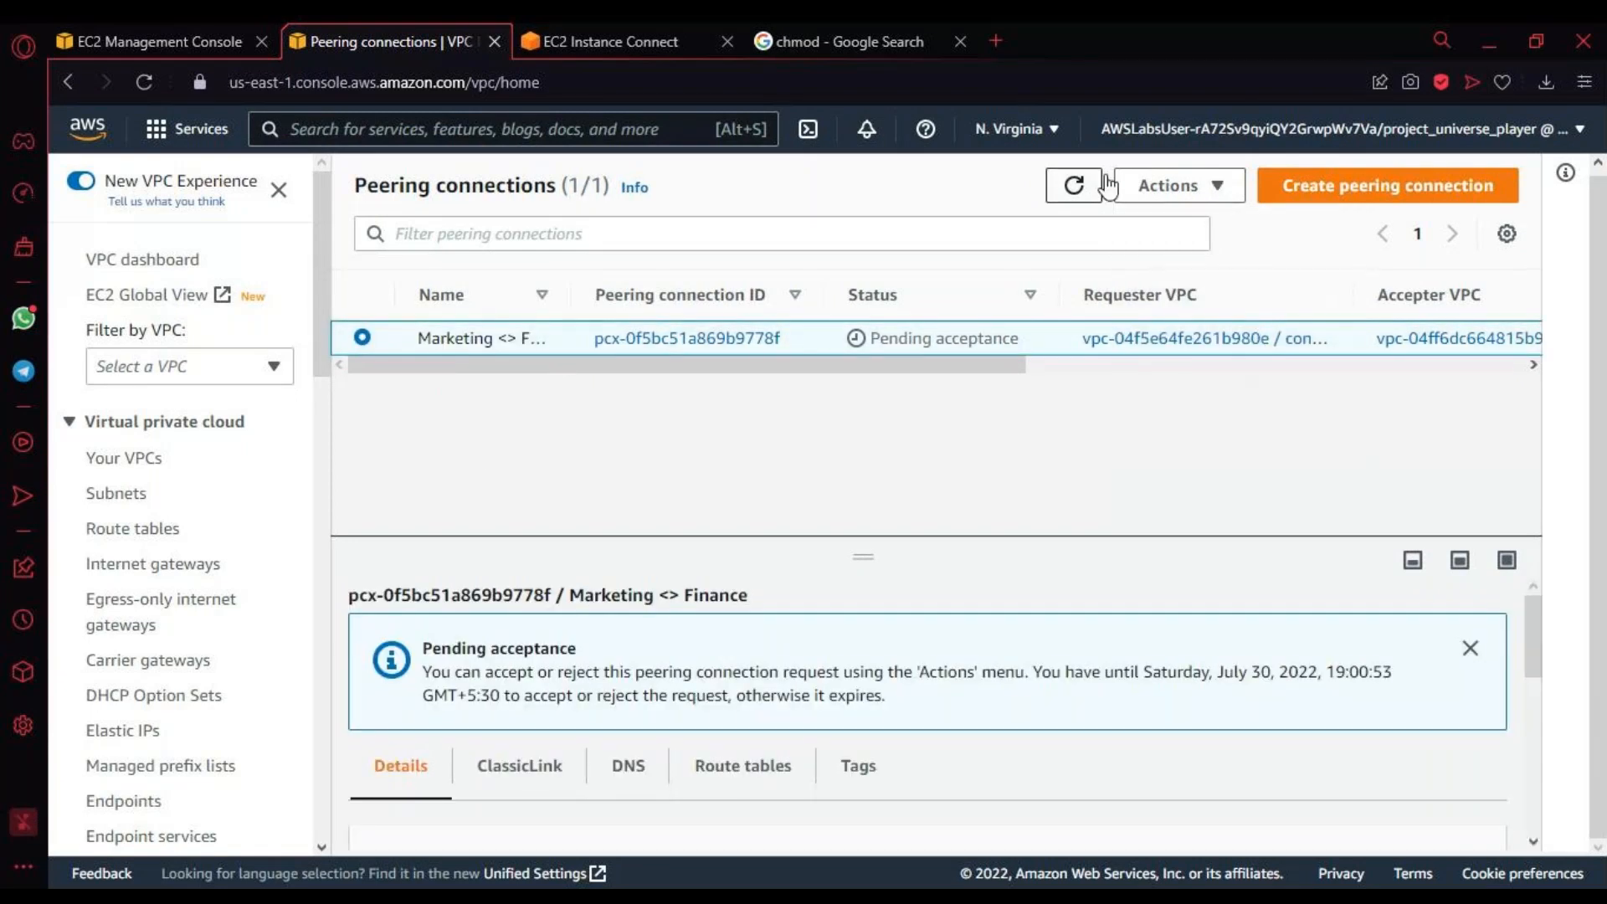
pyautogui.click(1168, 186)
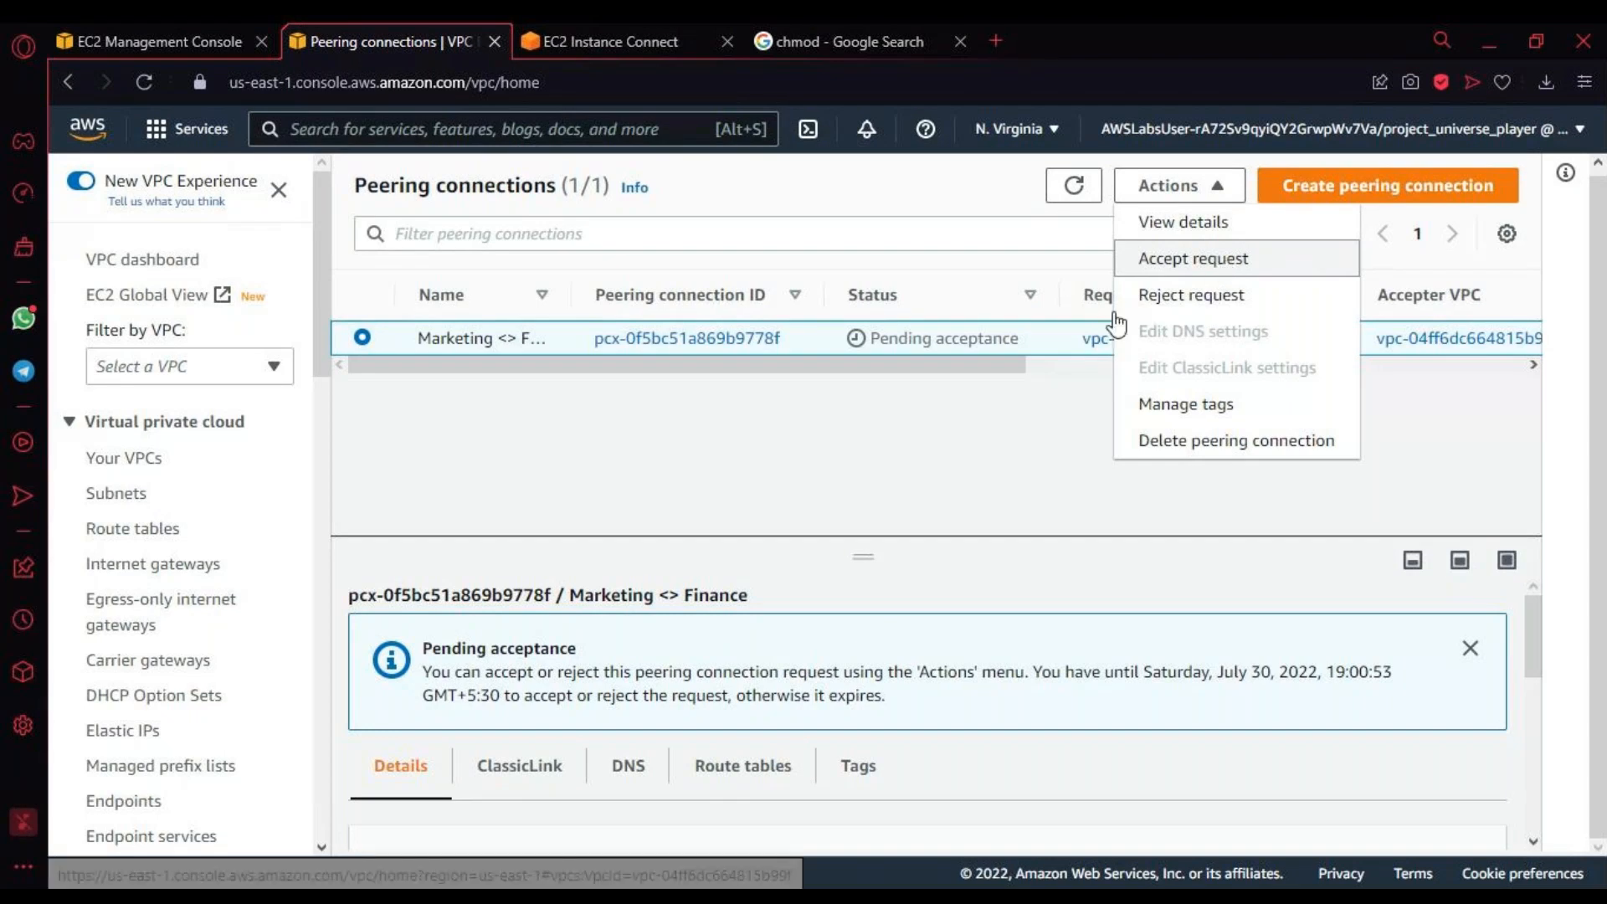
pyautogui.click(1226, 268)
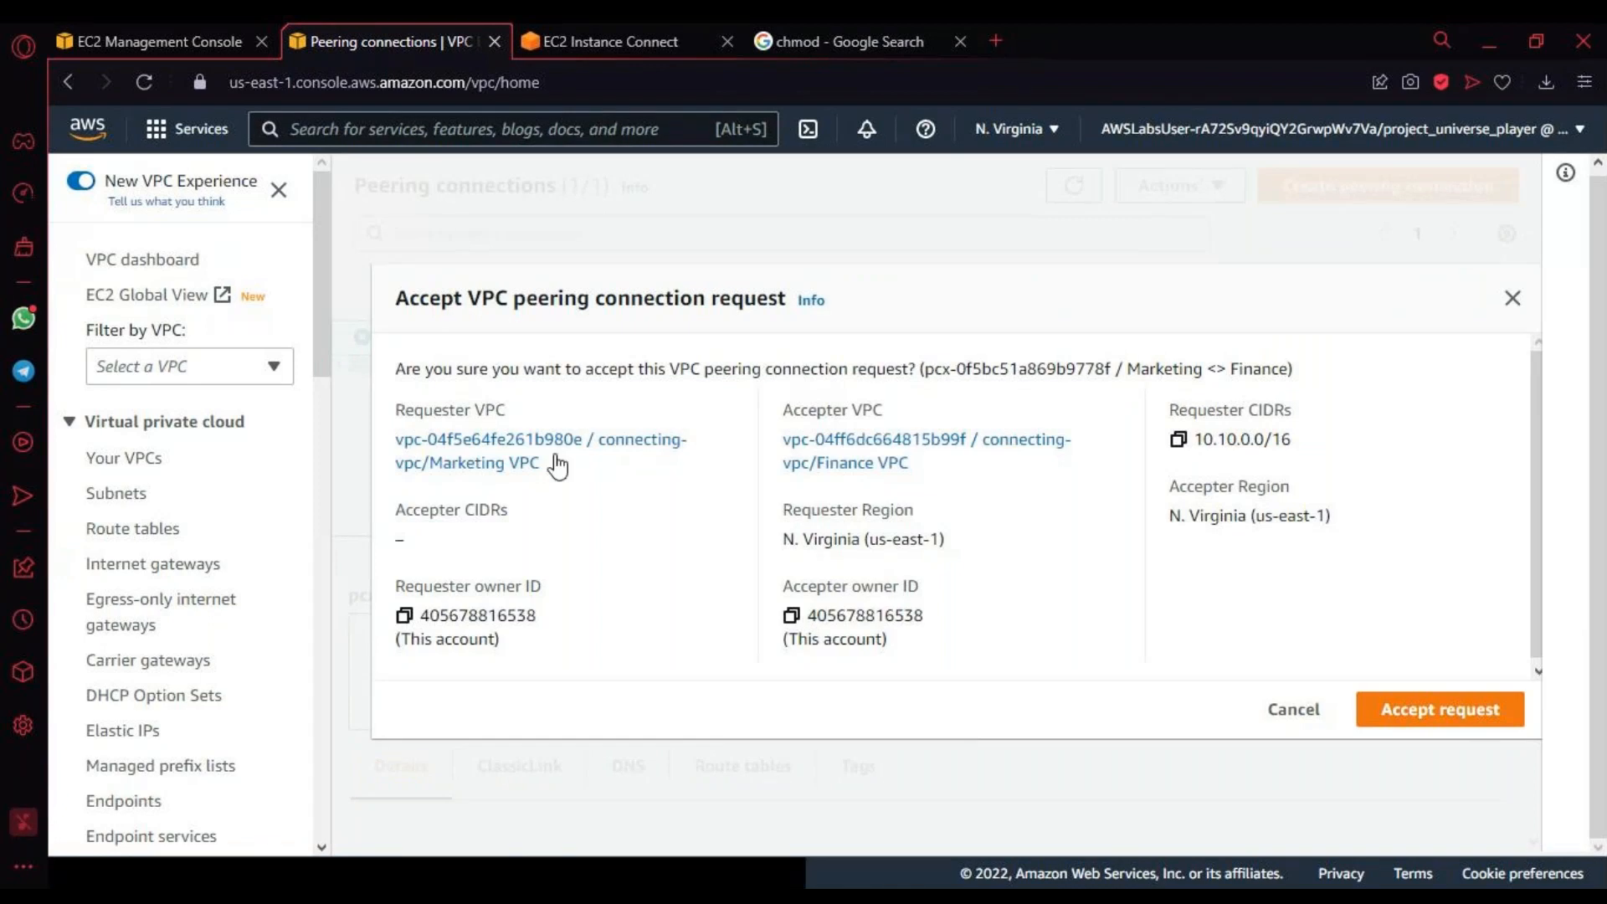
pyautogui.moveTo(395, 409); pyautogui.dragTo(606, 477)
pyautogui.moveTo(786, 404); pyautogui.dragTo(837, 482)
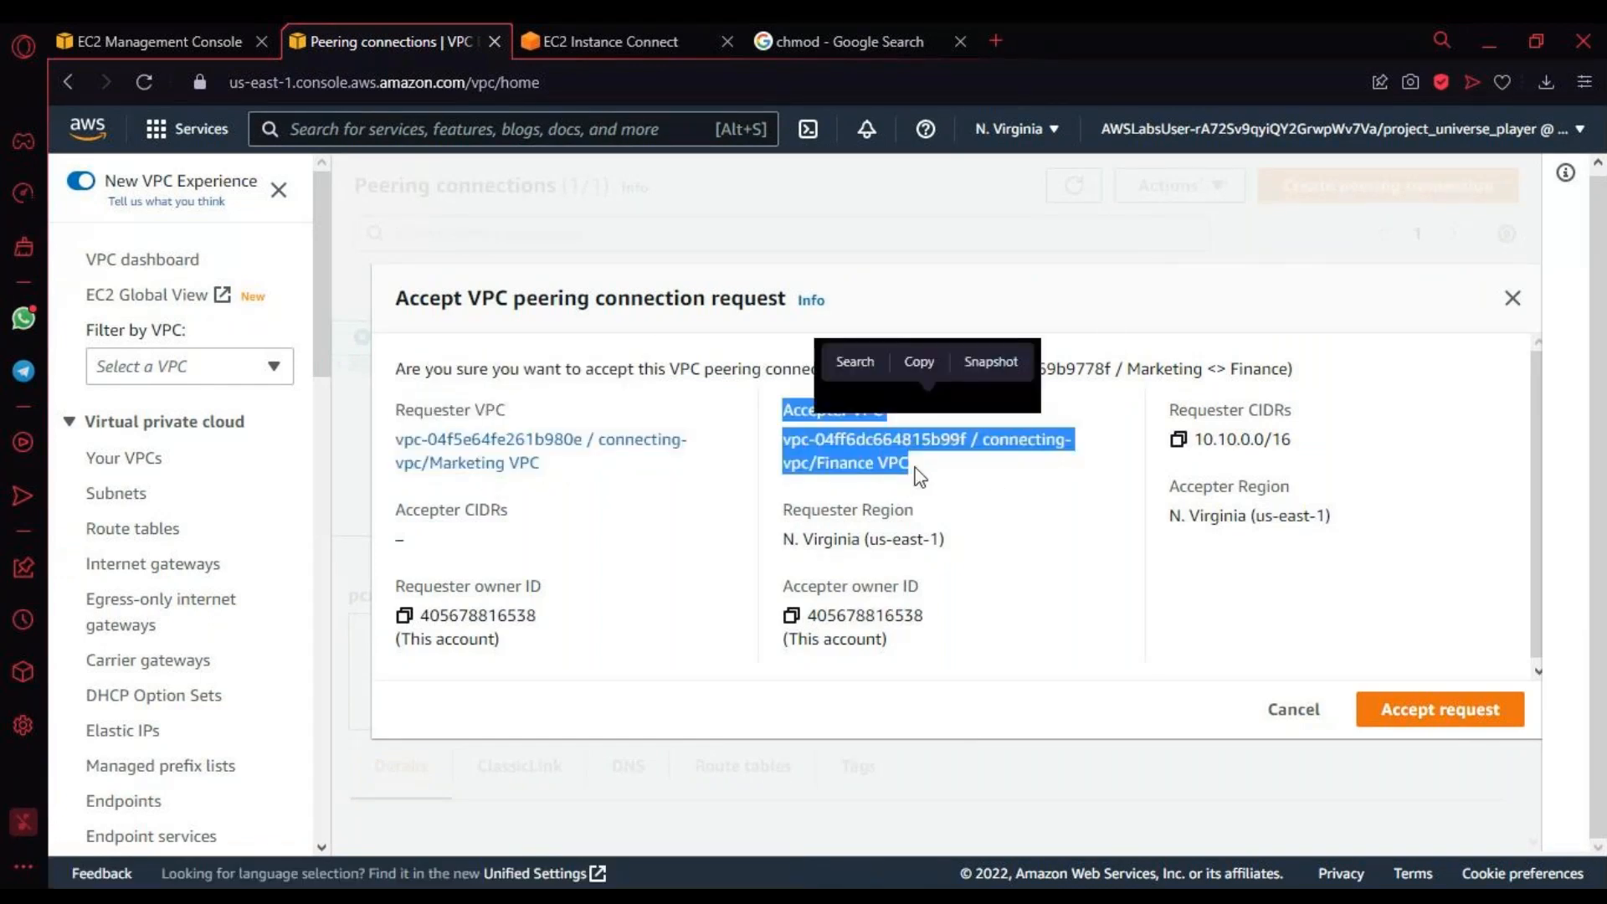
pyautogui.moveTo(1166, 405); pyautogui.dragTo(1313, 467)
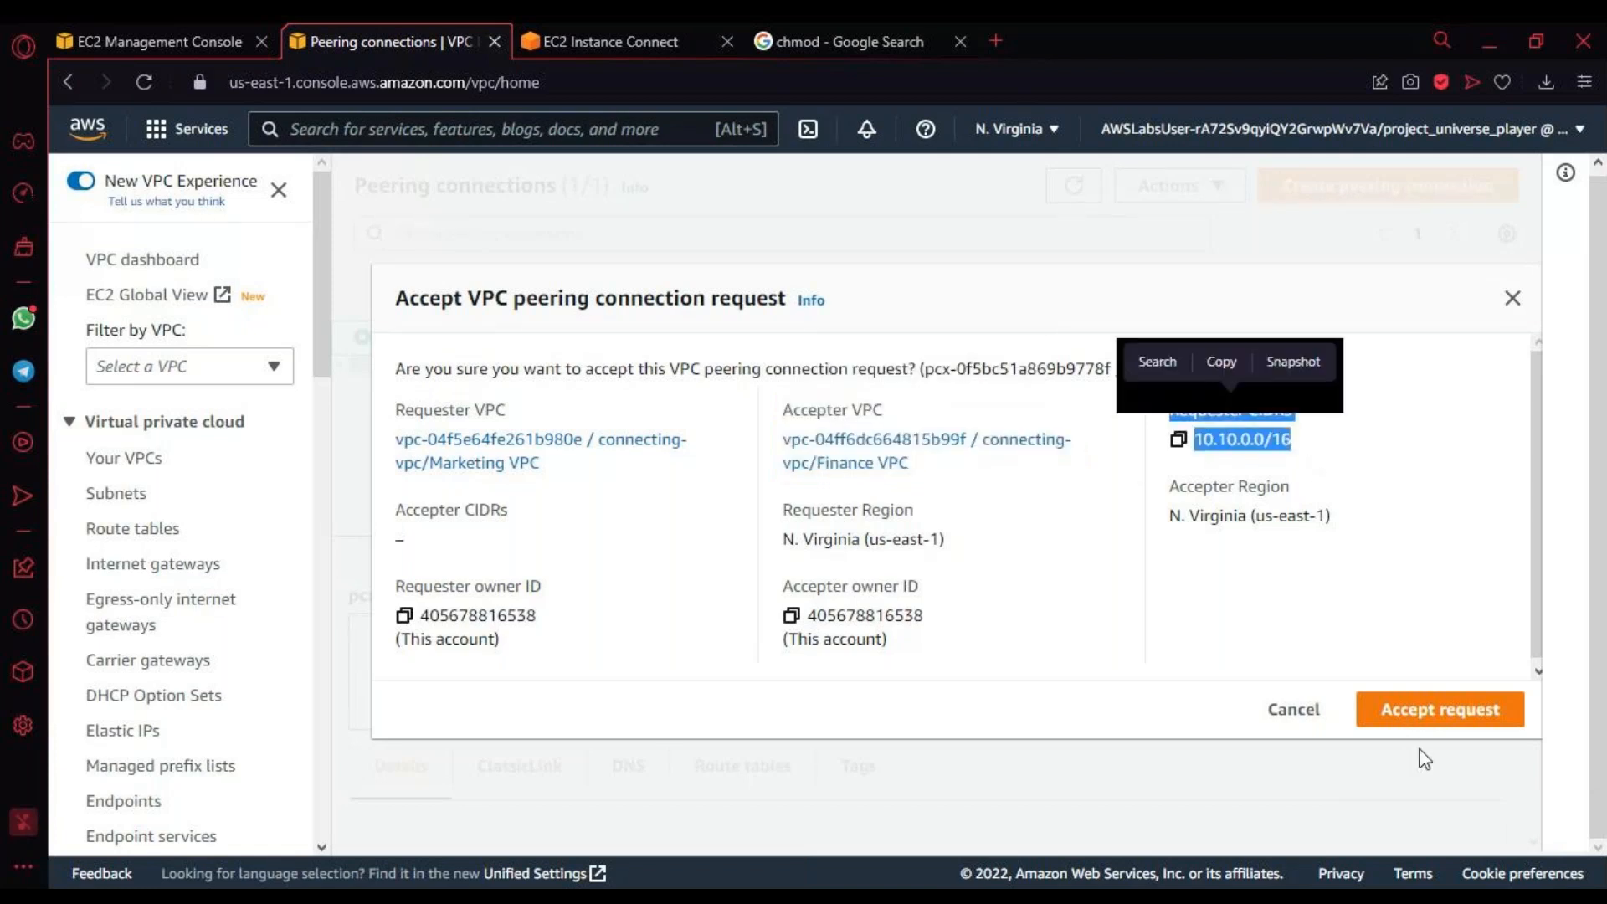
pyautogui.click(1438, 718)
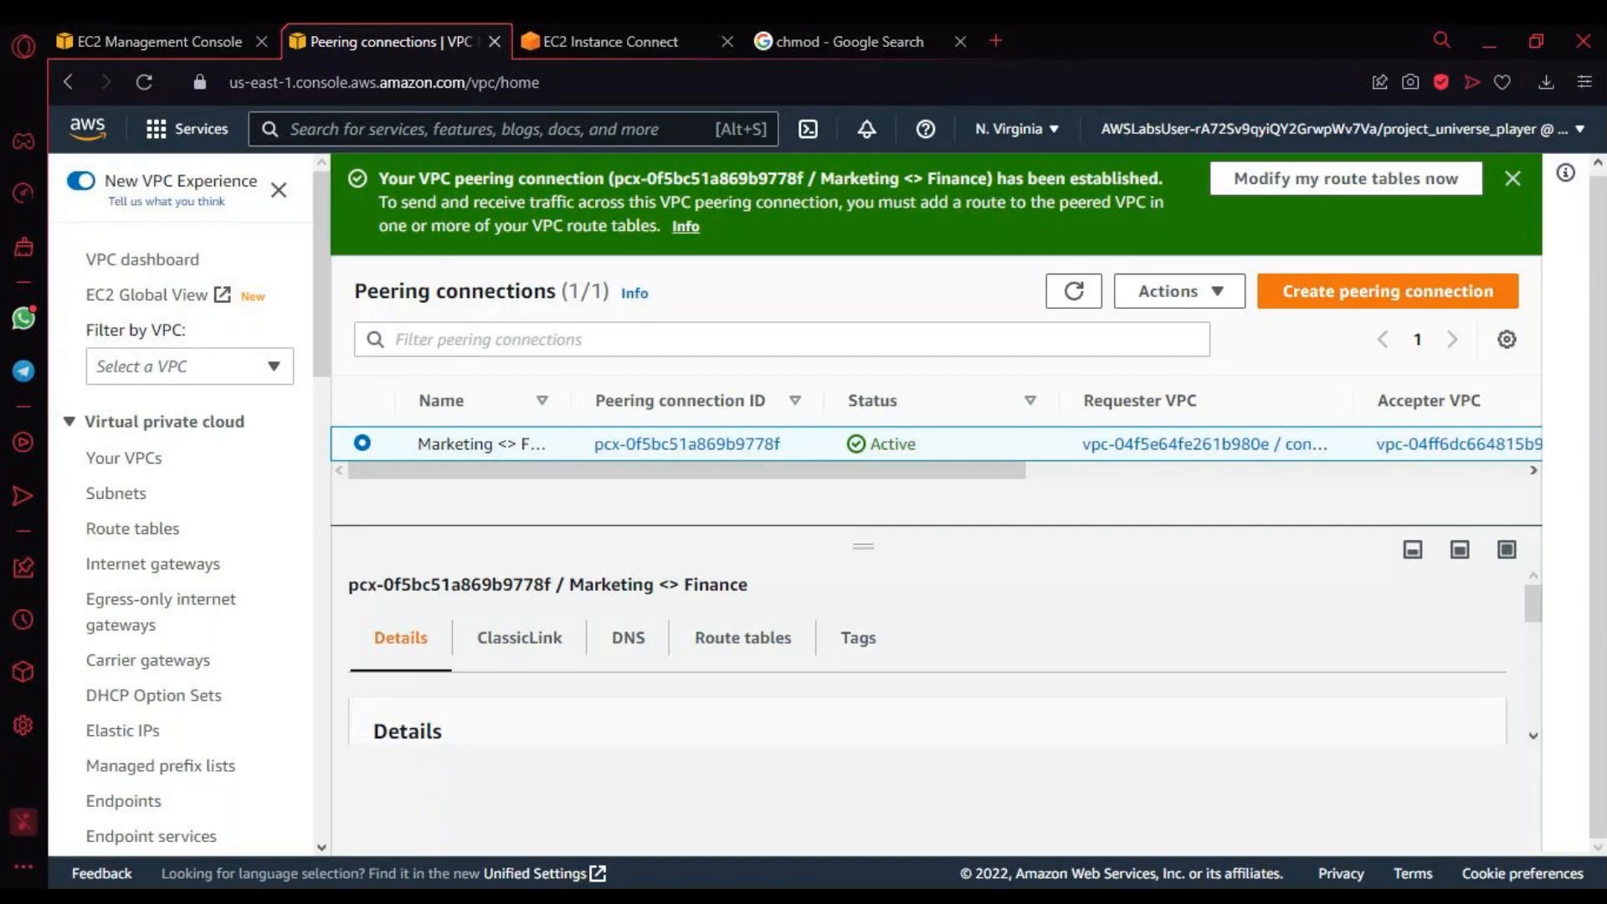
# Step: Switch to the Marketing Server's EC2 Instance Connect terminal and run "ping 172.31.0.10"
pyautogui.click(636, 41)
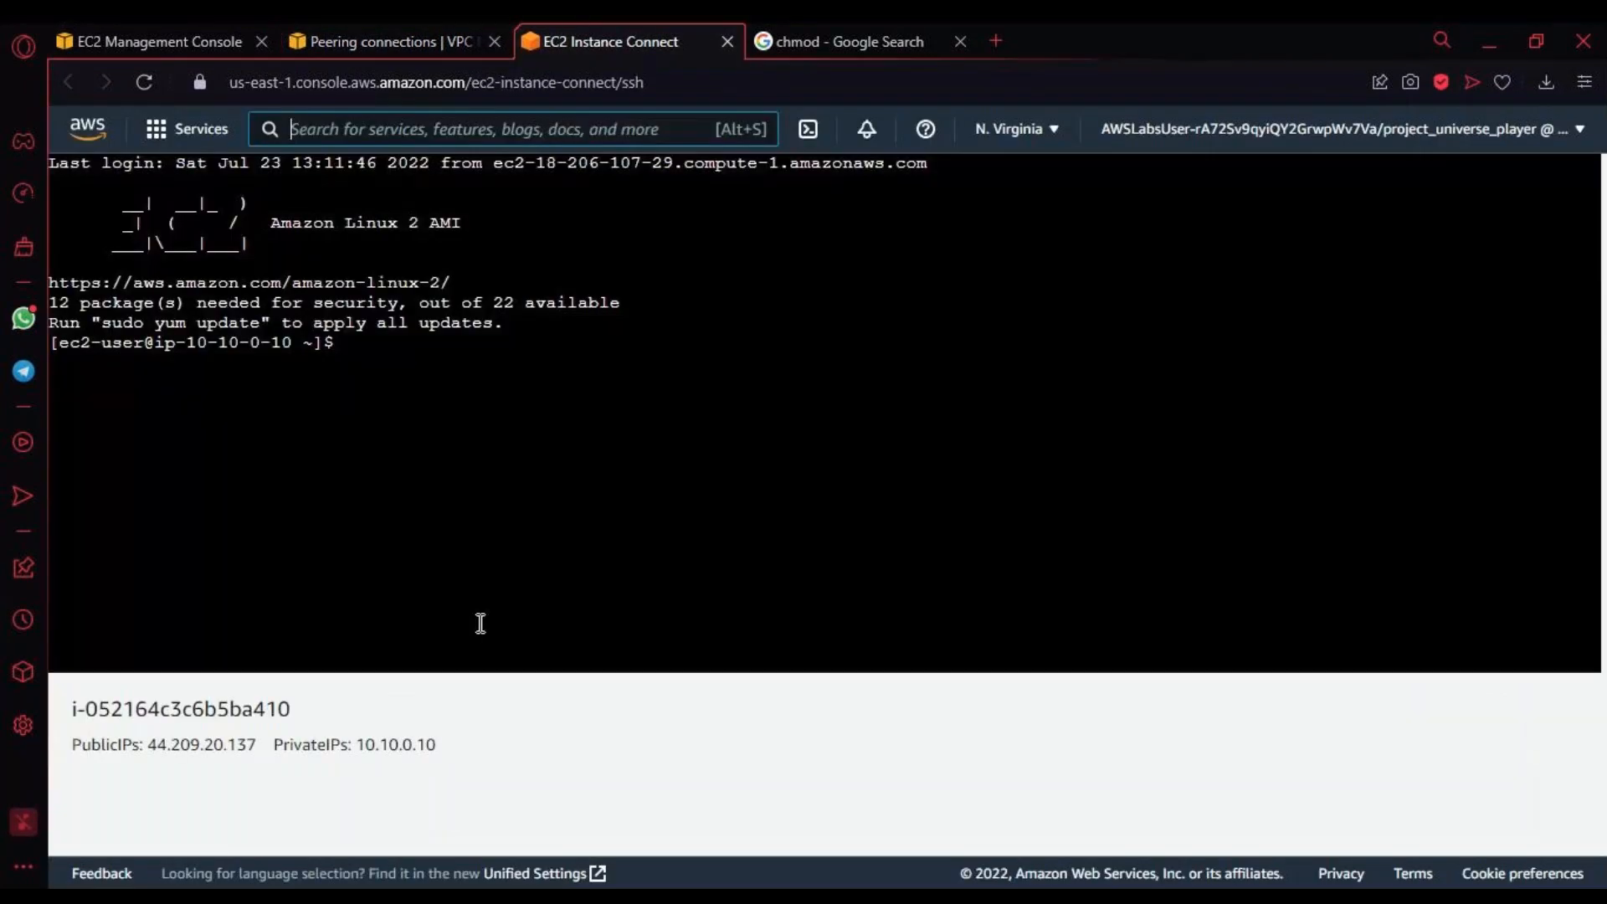
pyautogui.click(457, 395)
pyautogui.write('ping 172.31.0.10')
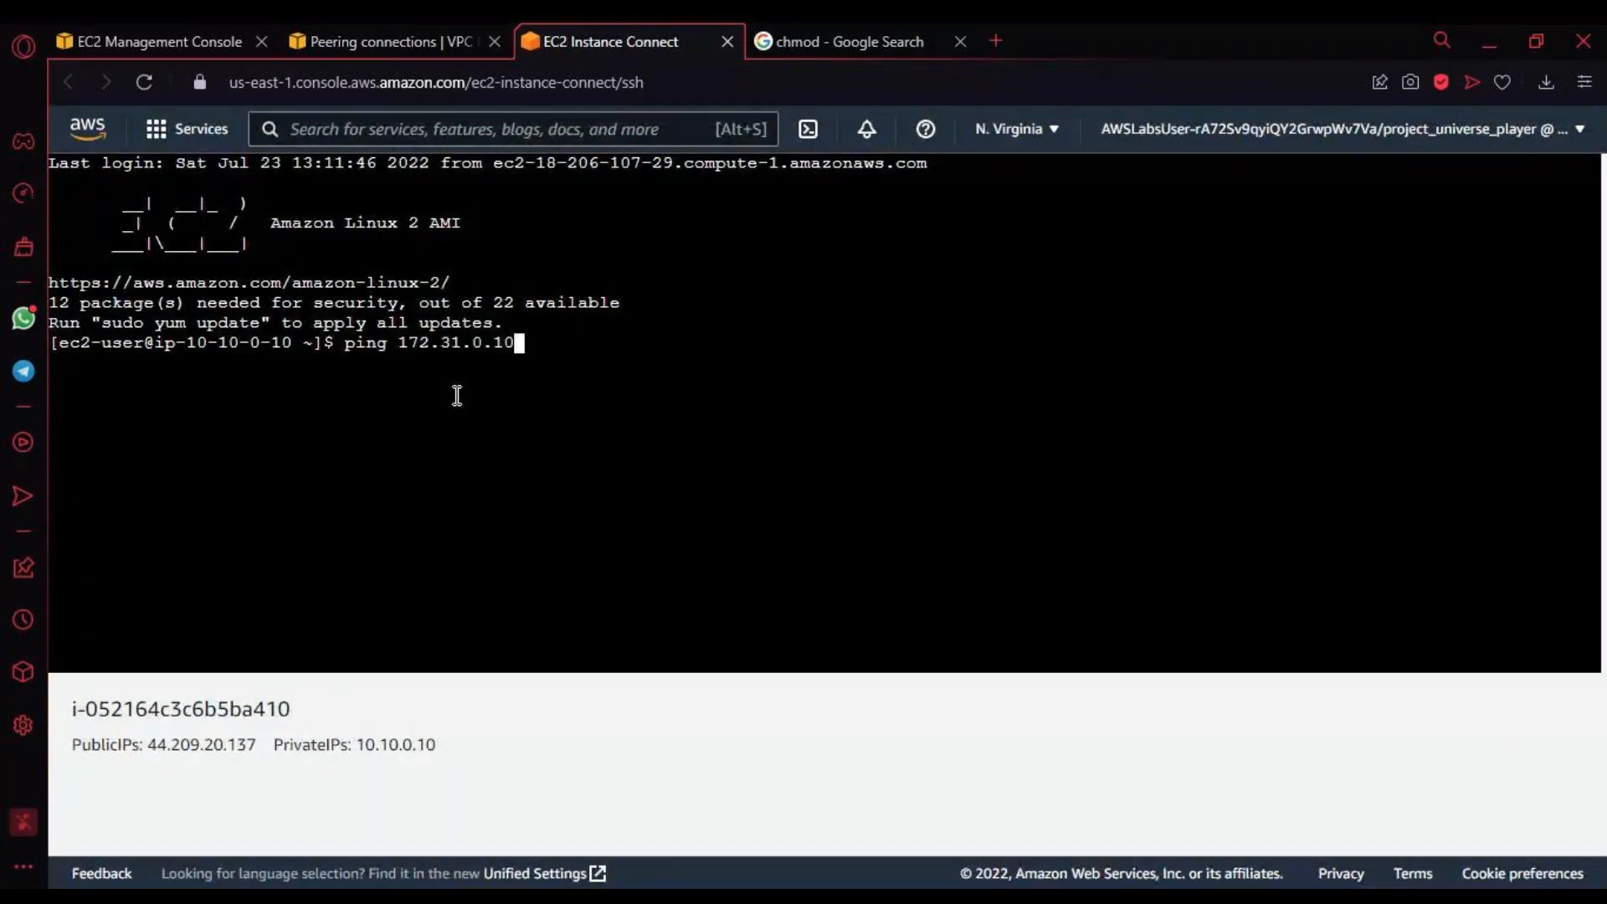
pyautogui.press('Return')
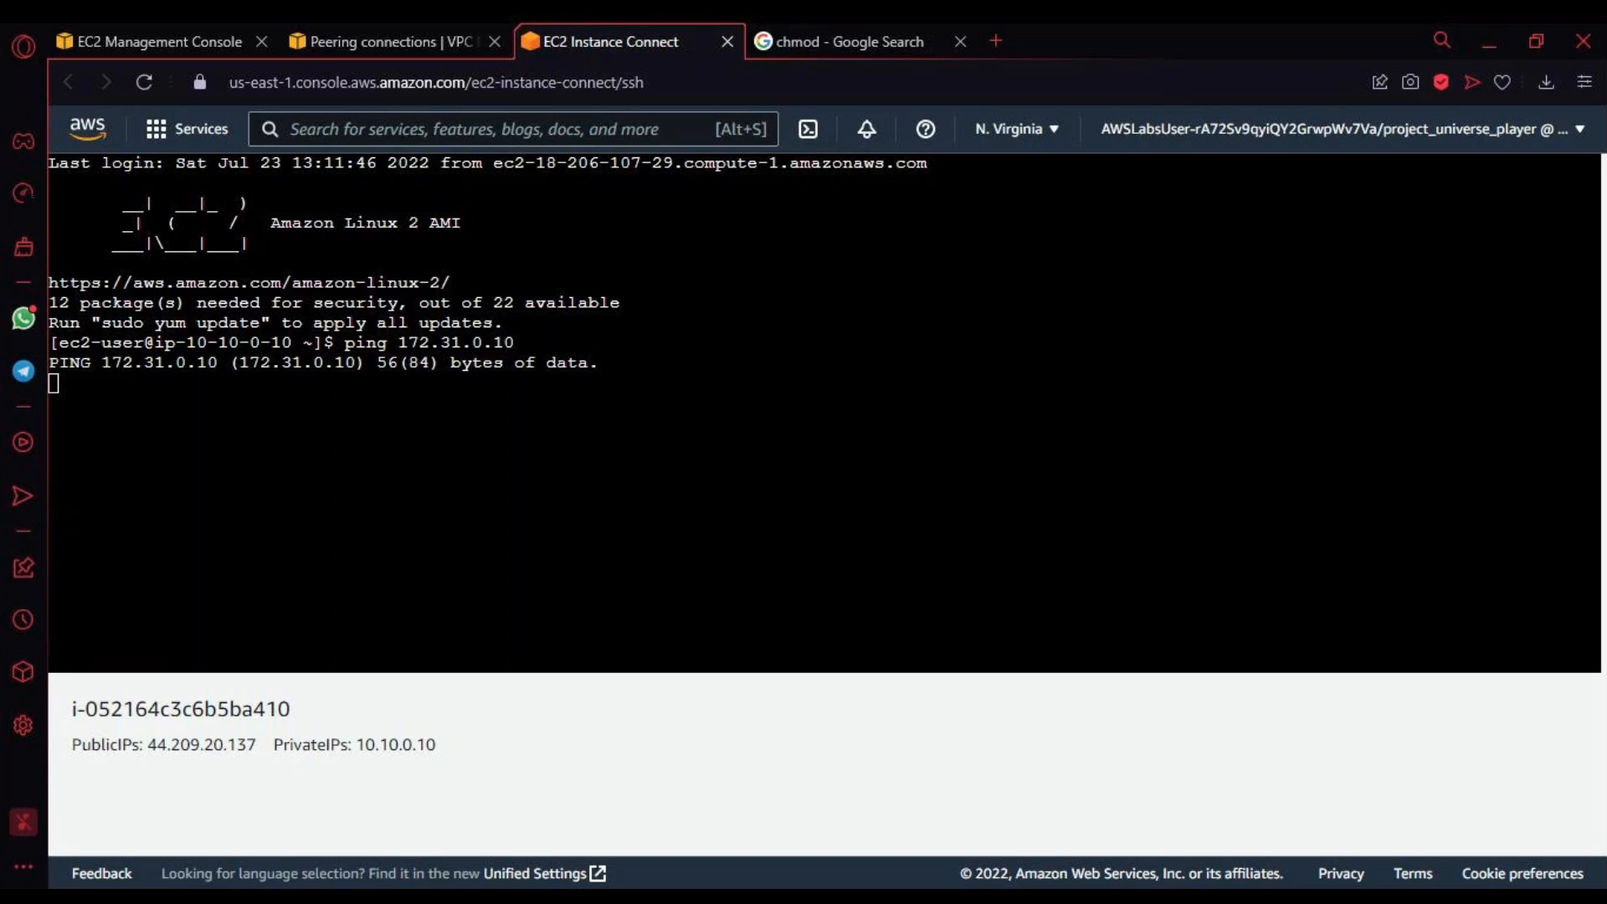
# Step: Check the "Marketing <> Finance" entry in the peering connections and open the VPC's list of route tables
pyautogui.click(430, 350)
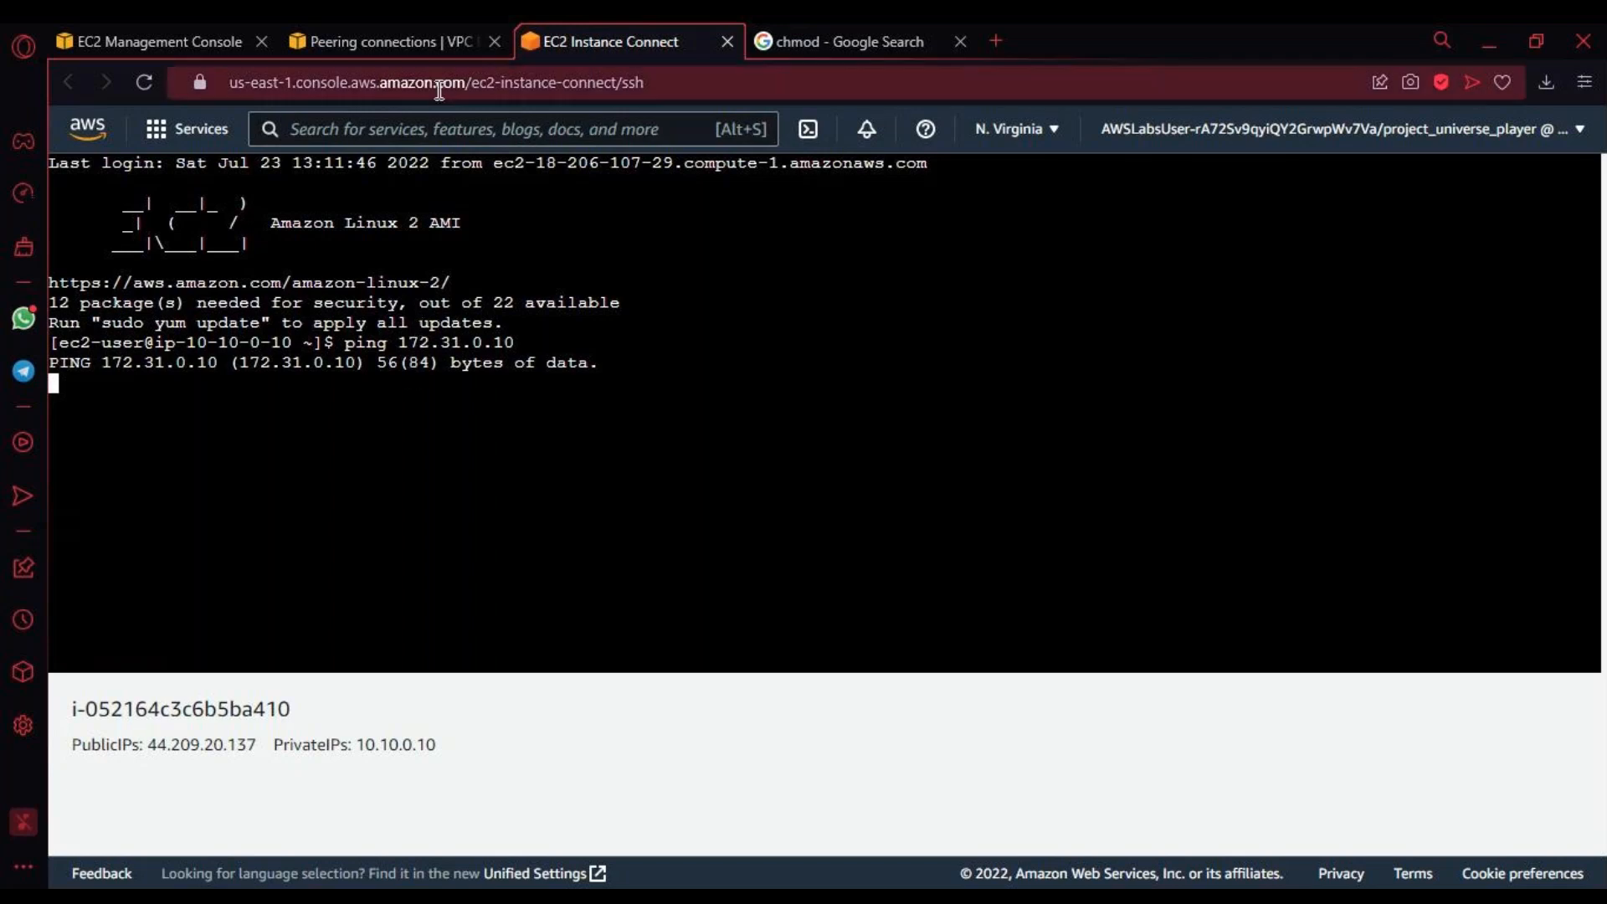
pyautogui.click(423, 39)
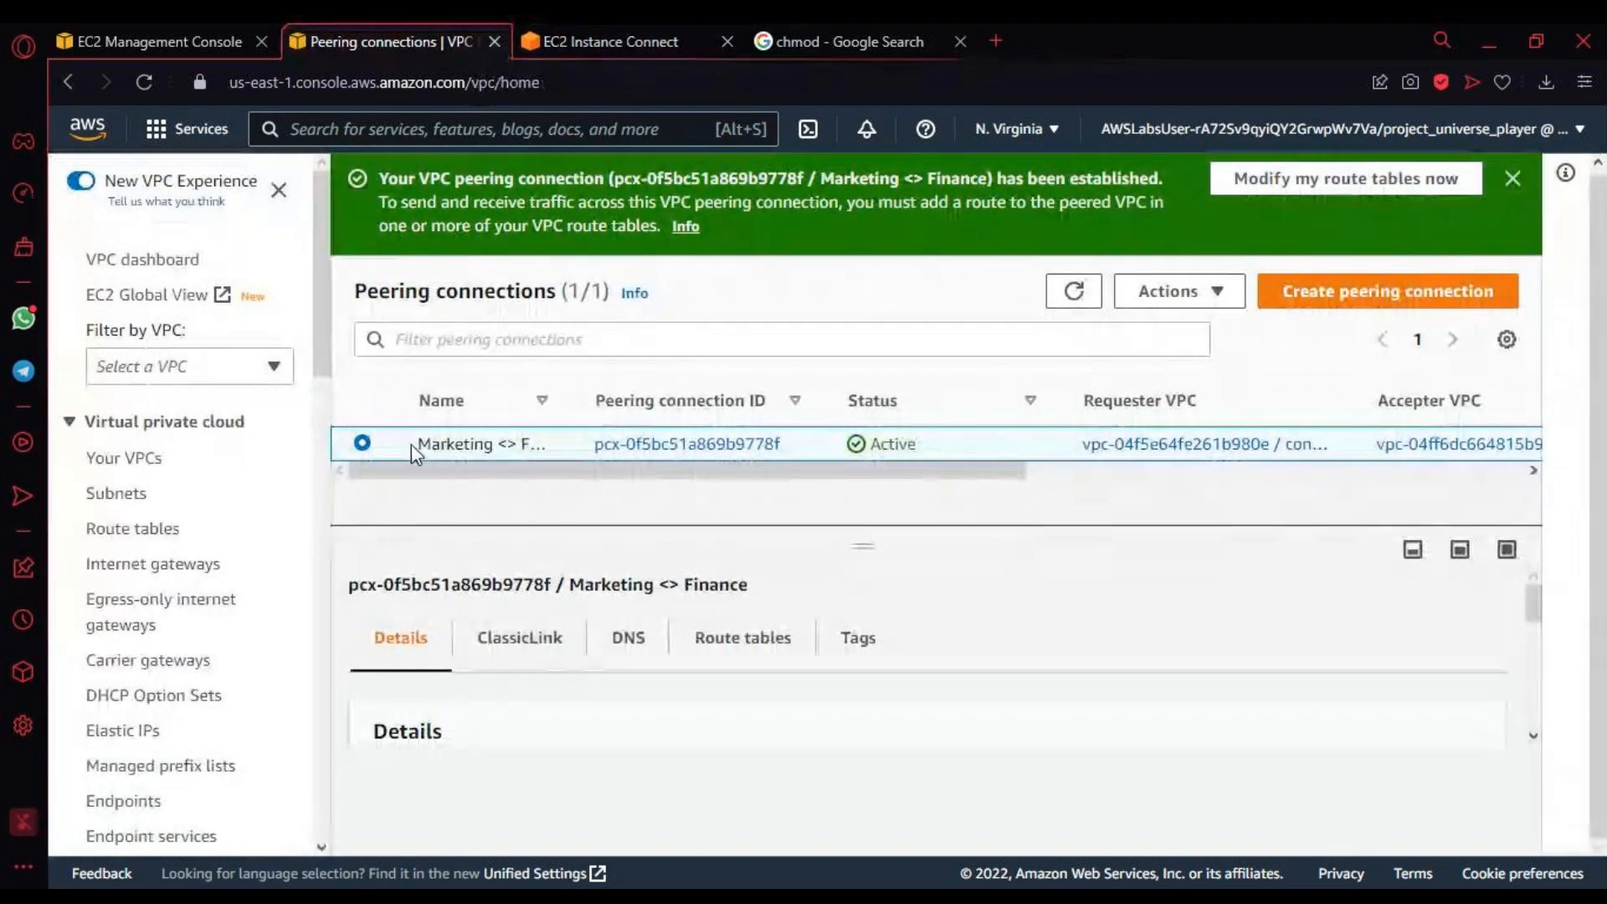
pyautogui.moveTo(416, 448); pyautogui.dragTo(580, 445)
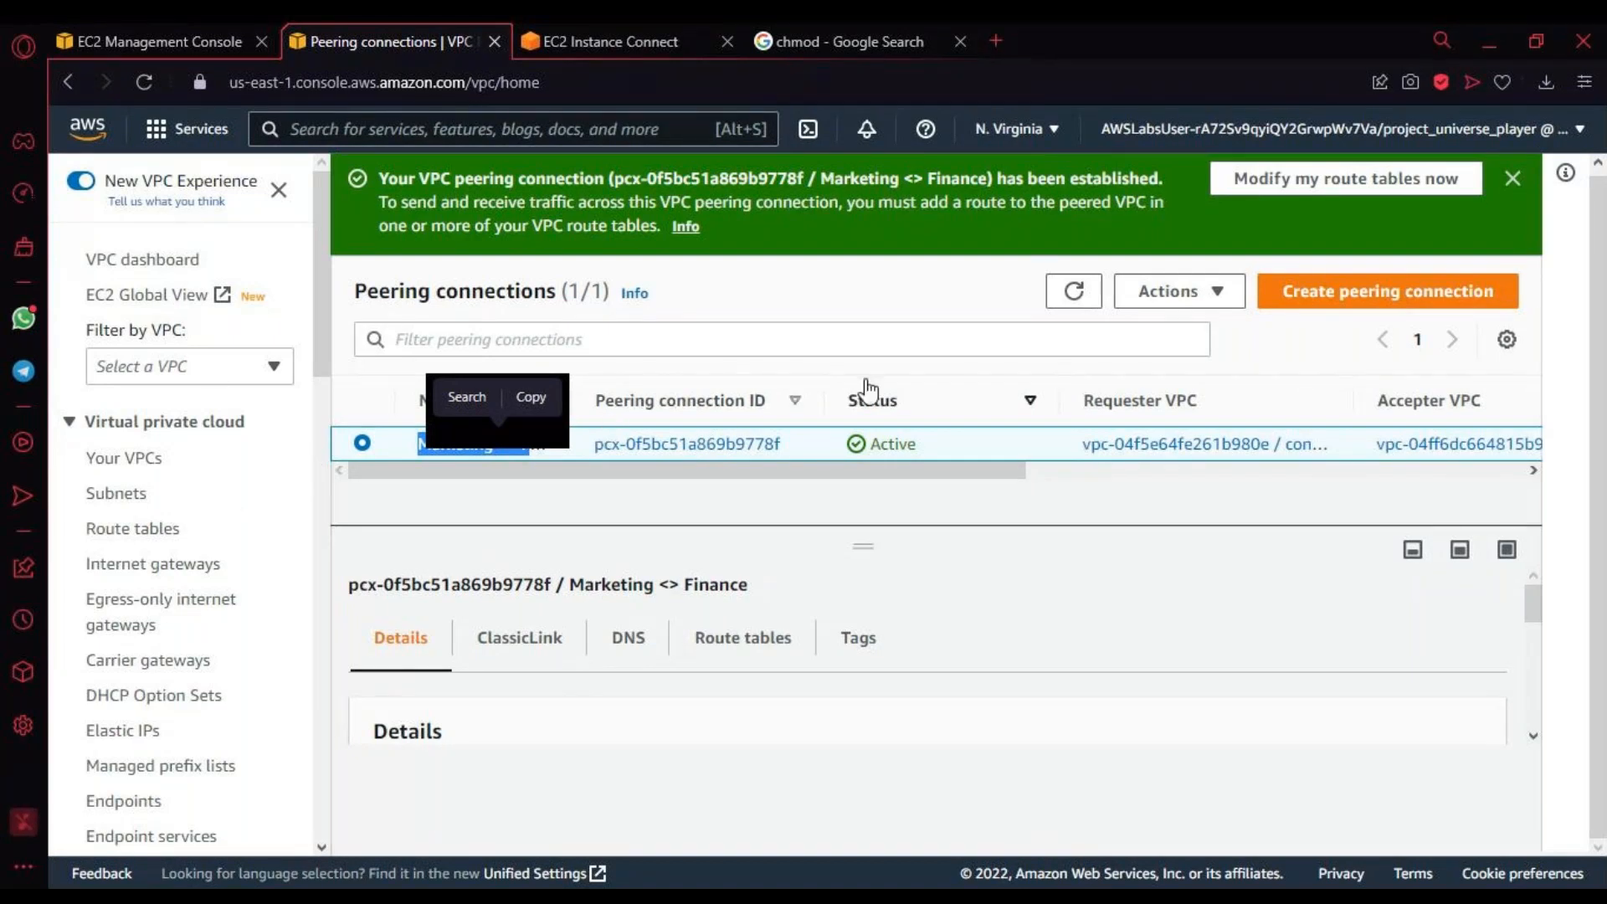
pyautogui.click(153, 542)
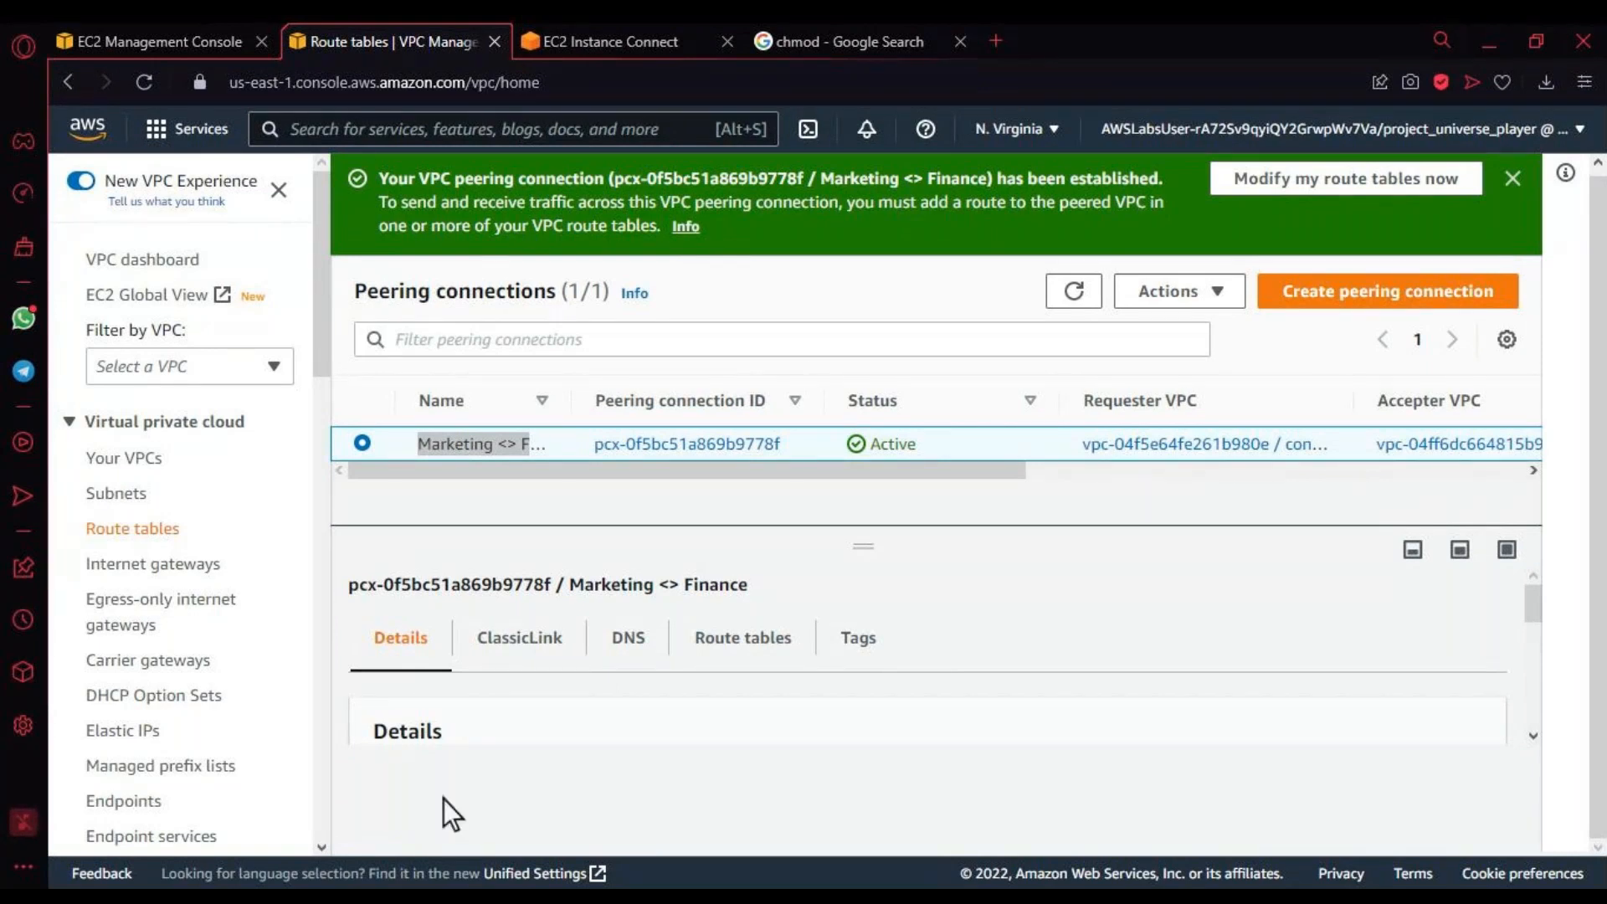
pyautogui.hotkey('ctrl', 'Tab')
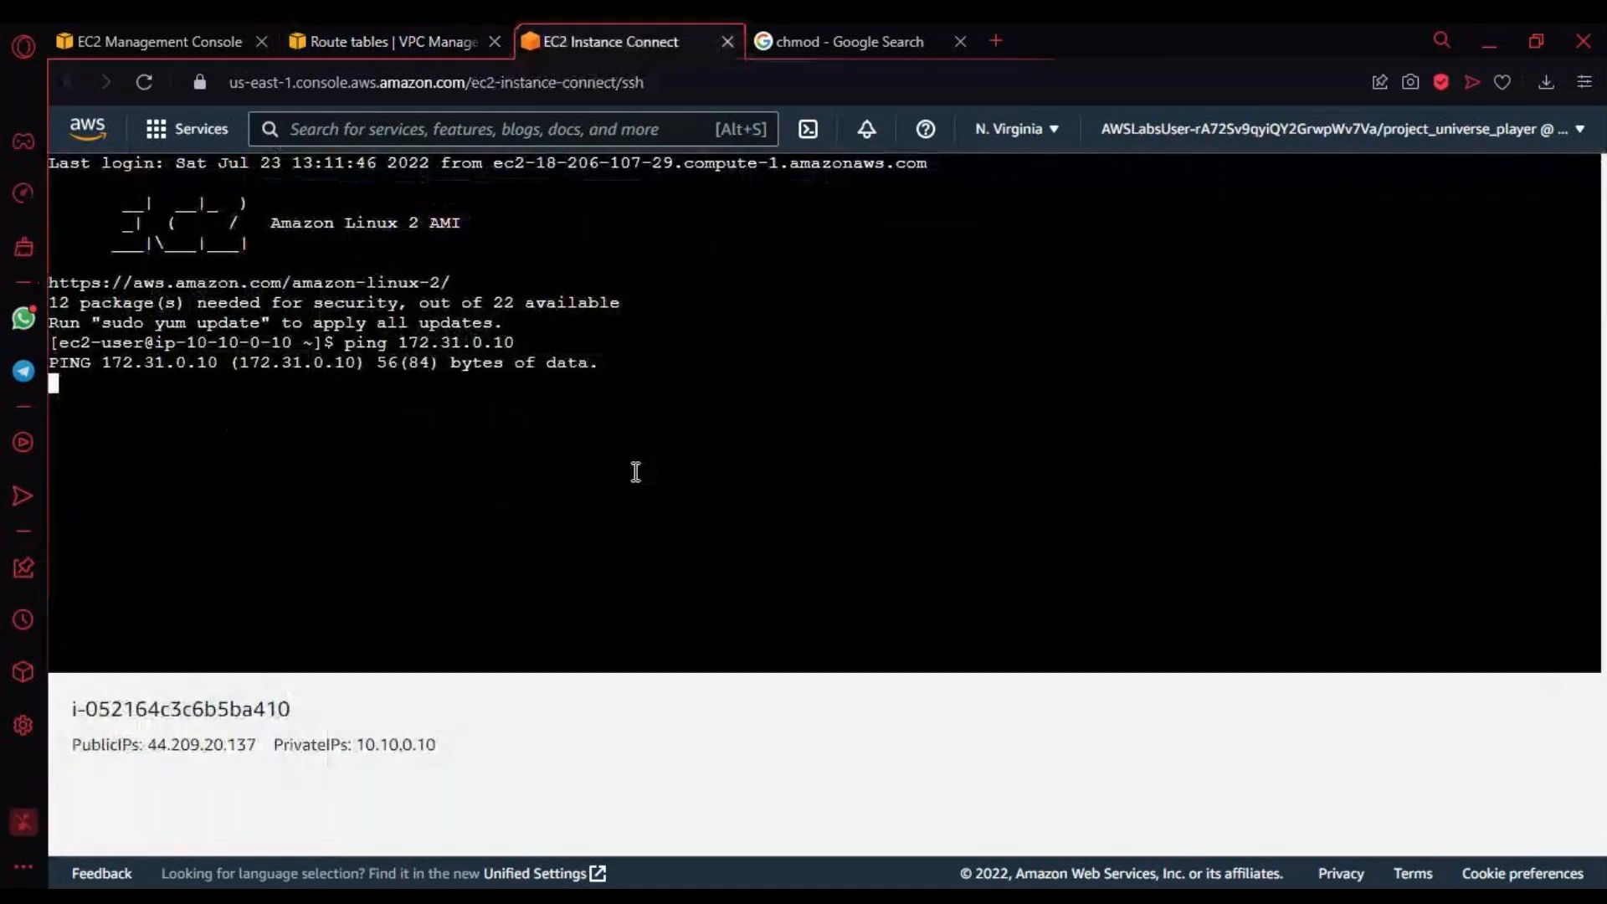
pyautogui.click(424, 47)
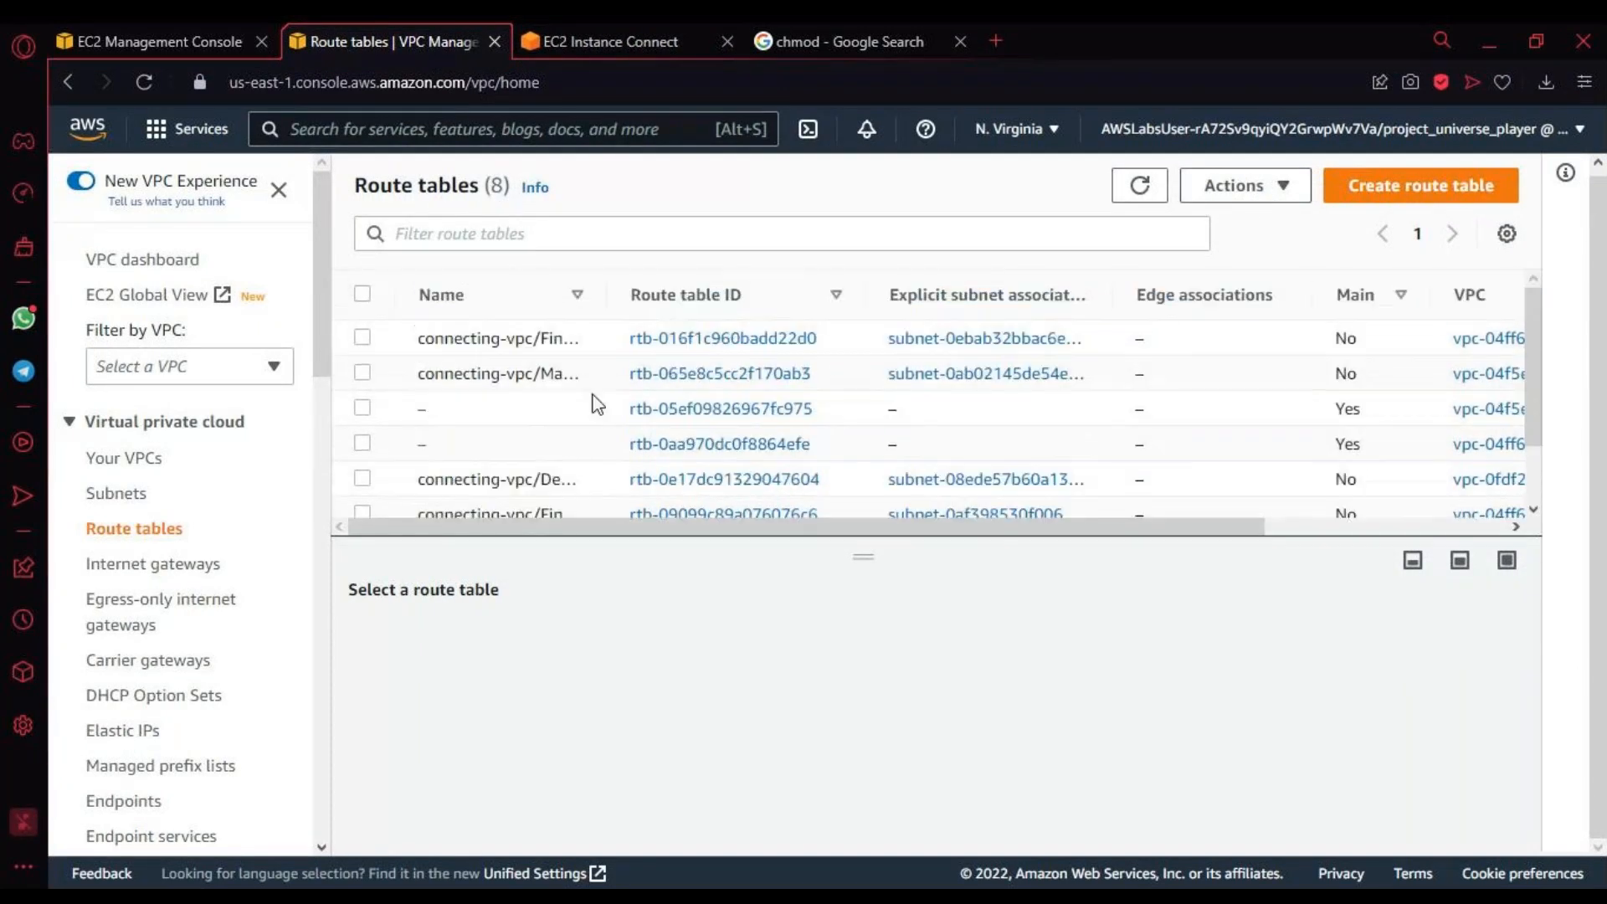
# Step: Select the Marketing VPC/MarketingPublicSubnet1 route table and examine the destinations of its routes, including the local one
pyautogui.moveTo(608, 297); pyautogui.dragTo(1021, 329)
pyautogui.scroll(-2, 875, 358)
pyautogui.scroll(2, 875, 358)
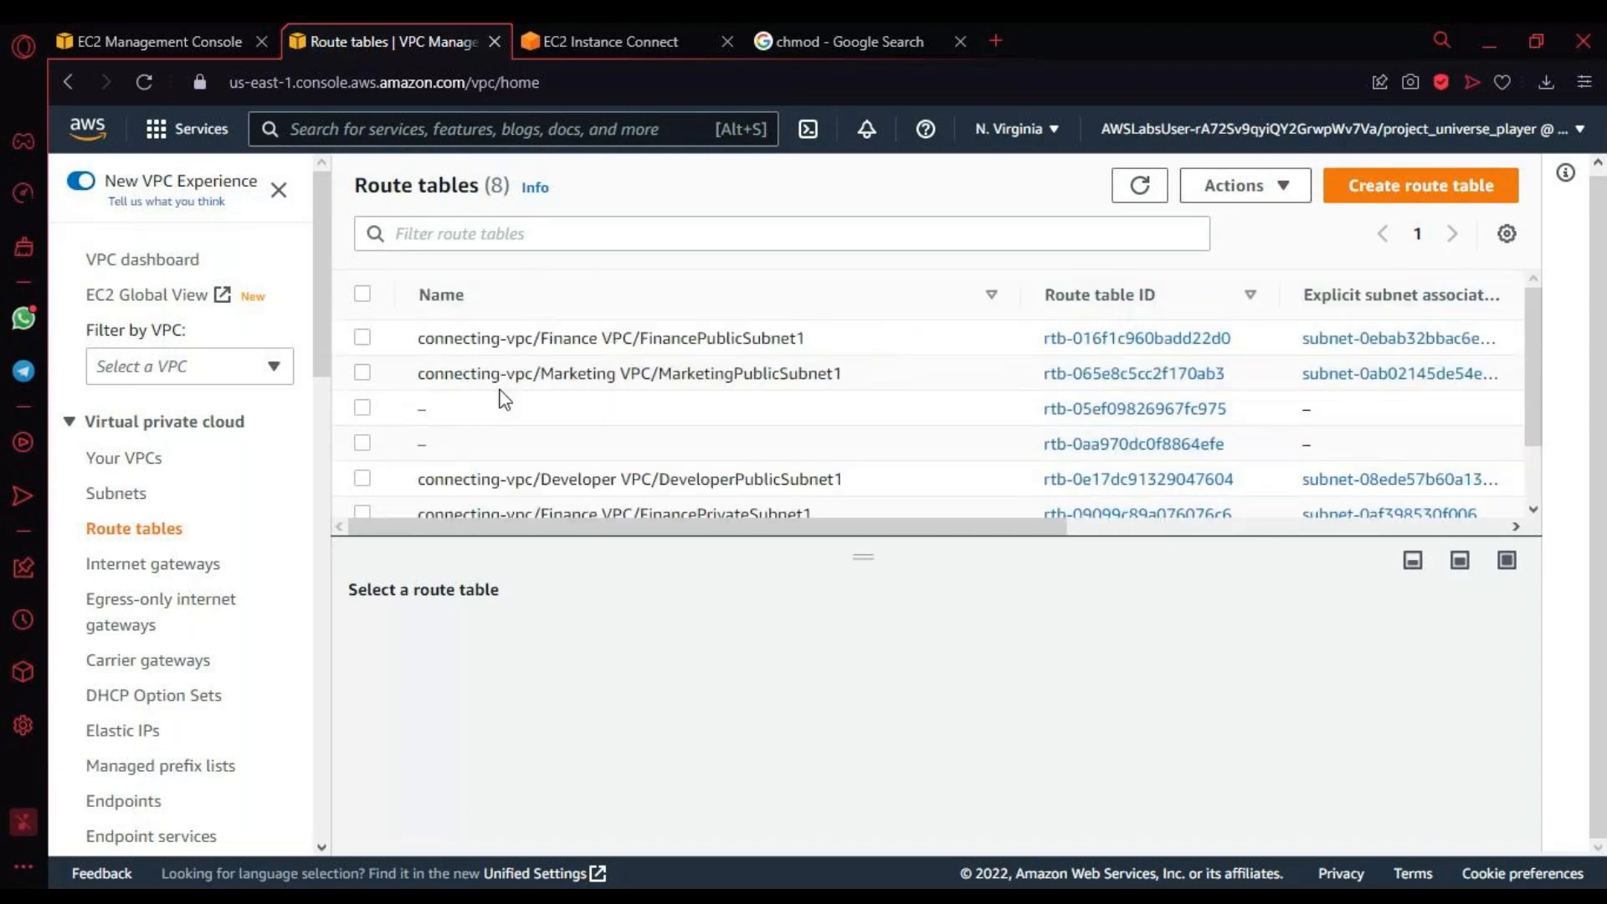
pyautogui.click(361, 373)
pyautogui.hscroll(5, 824, 528)
pyautogui.scroll(-3, 902, 792)
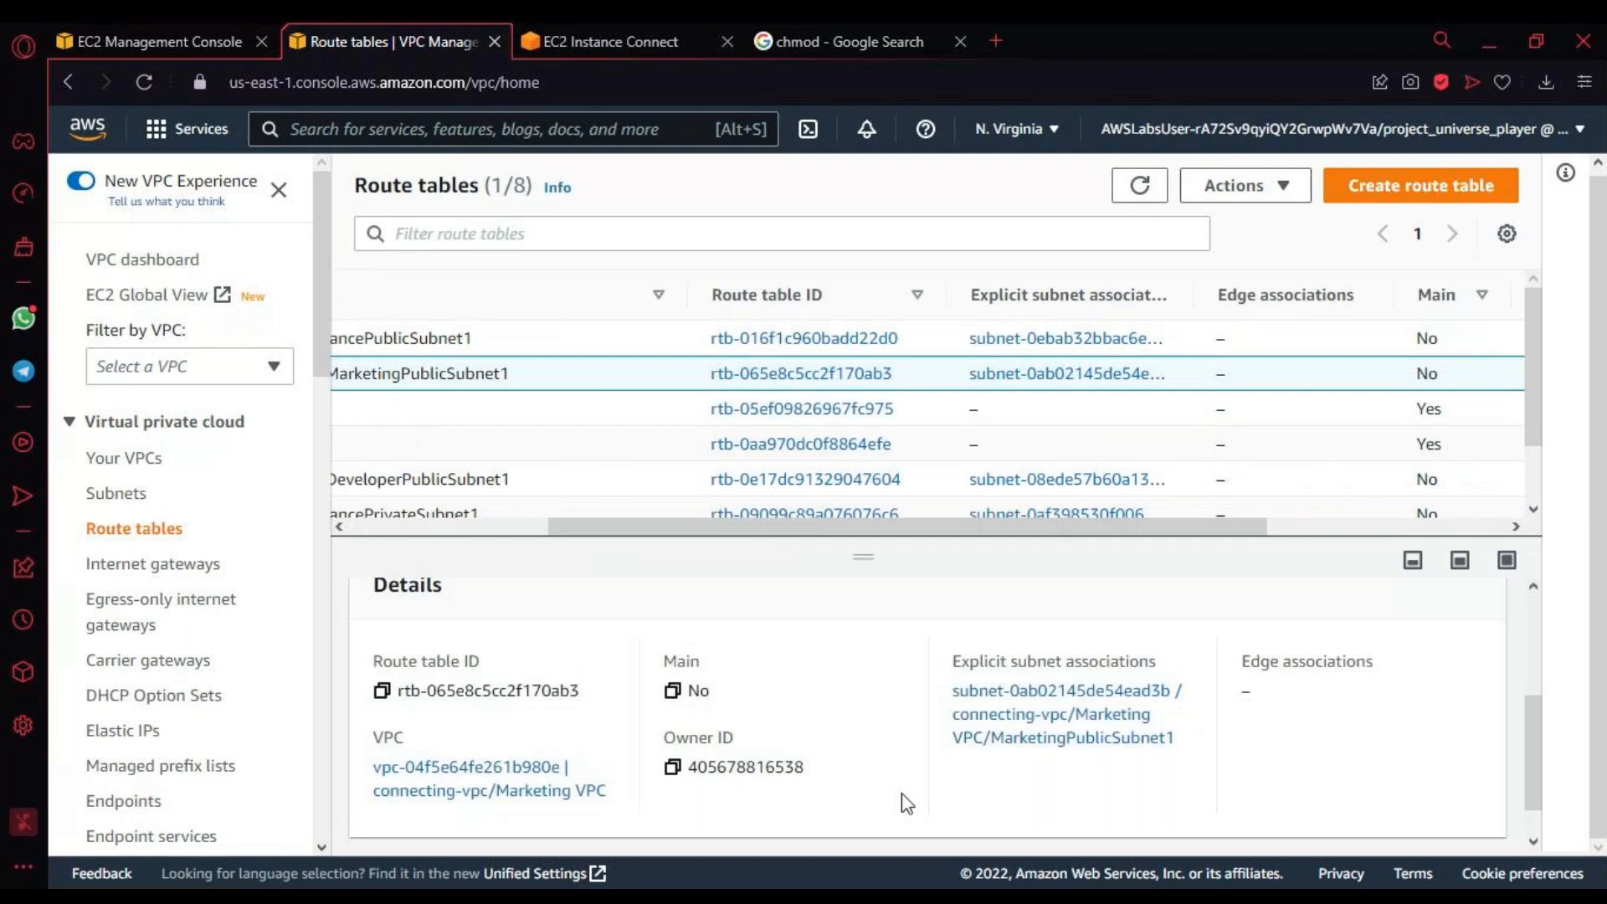
pyautogui.scroll(-1, 902, 792)
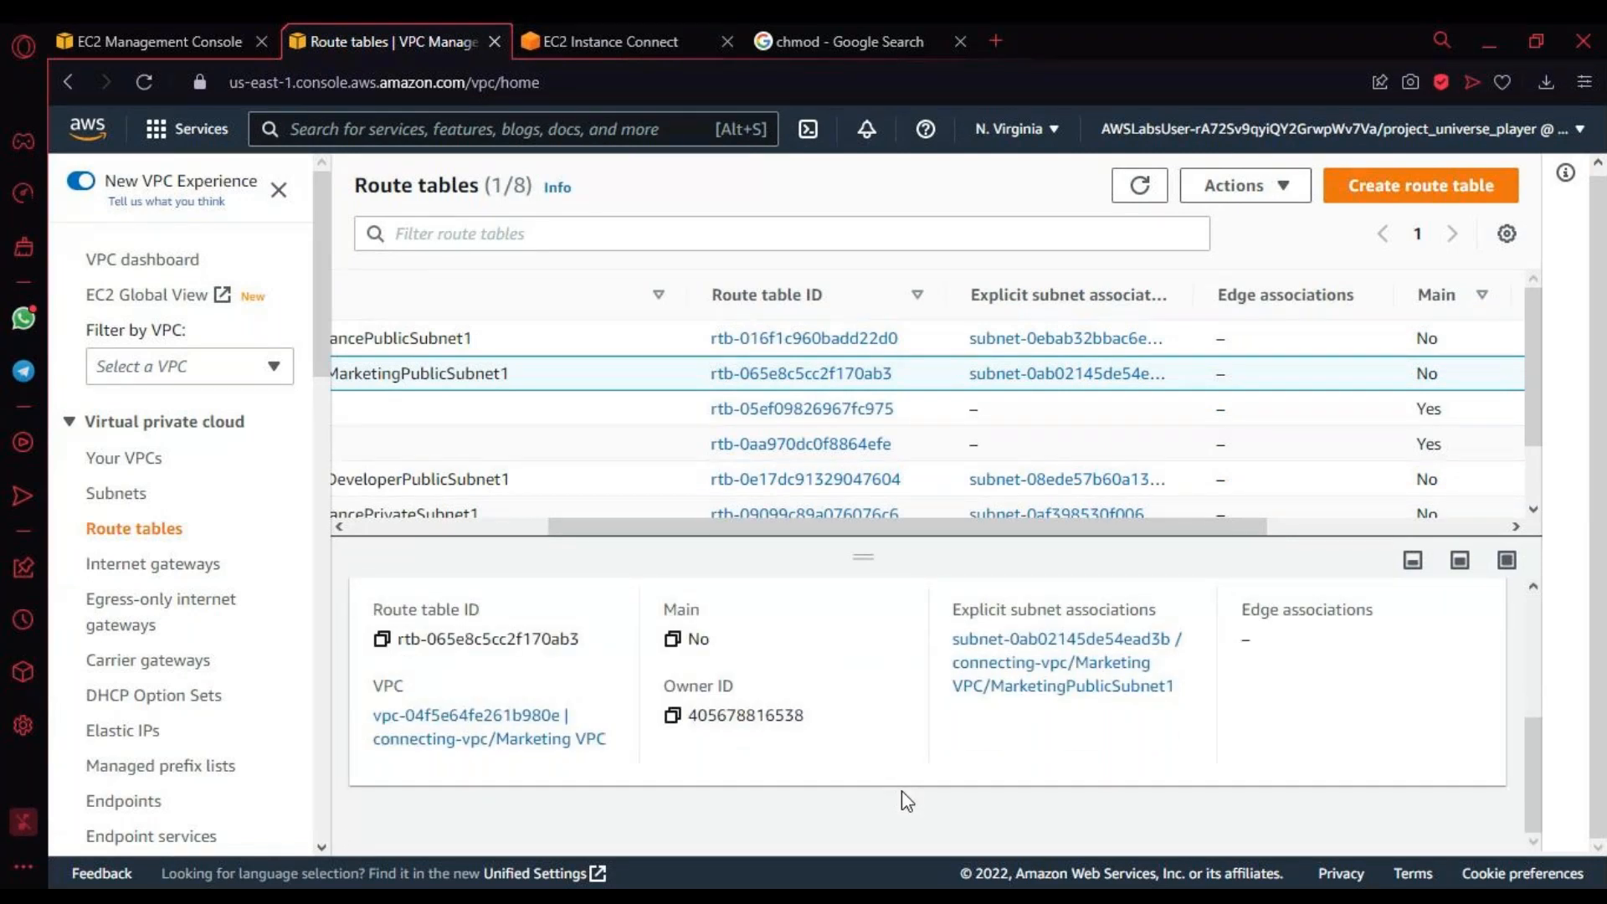
pyautogui.scroll(4, 901, 791)
pyautogui.click(503, 648)
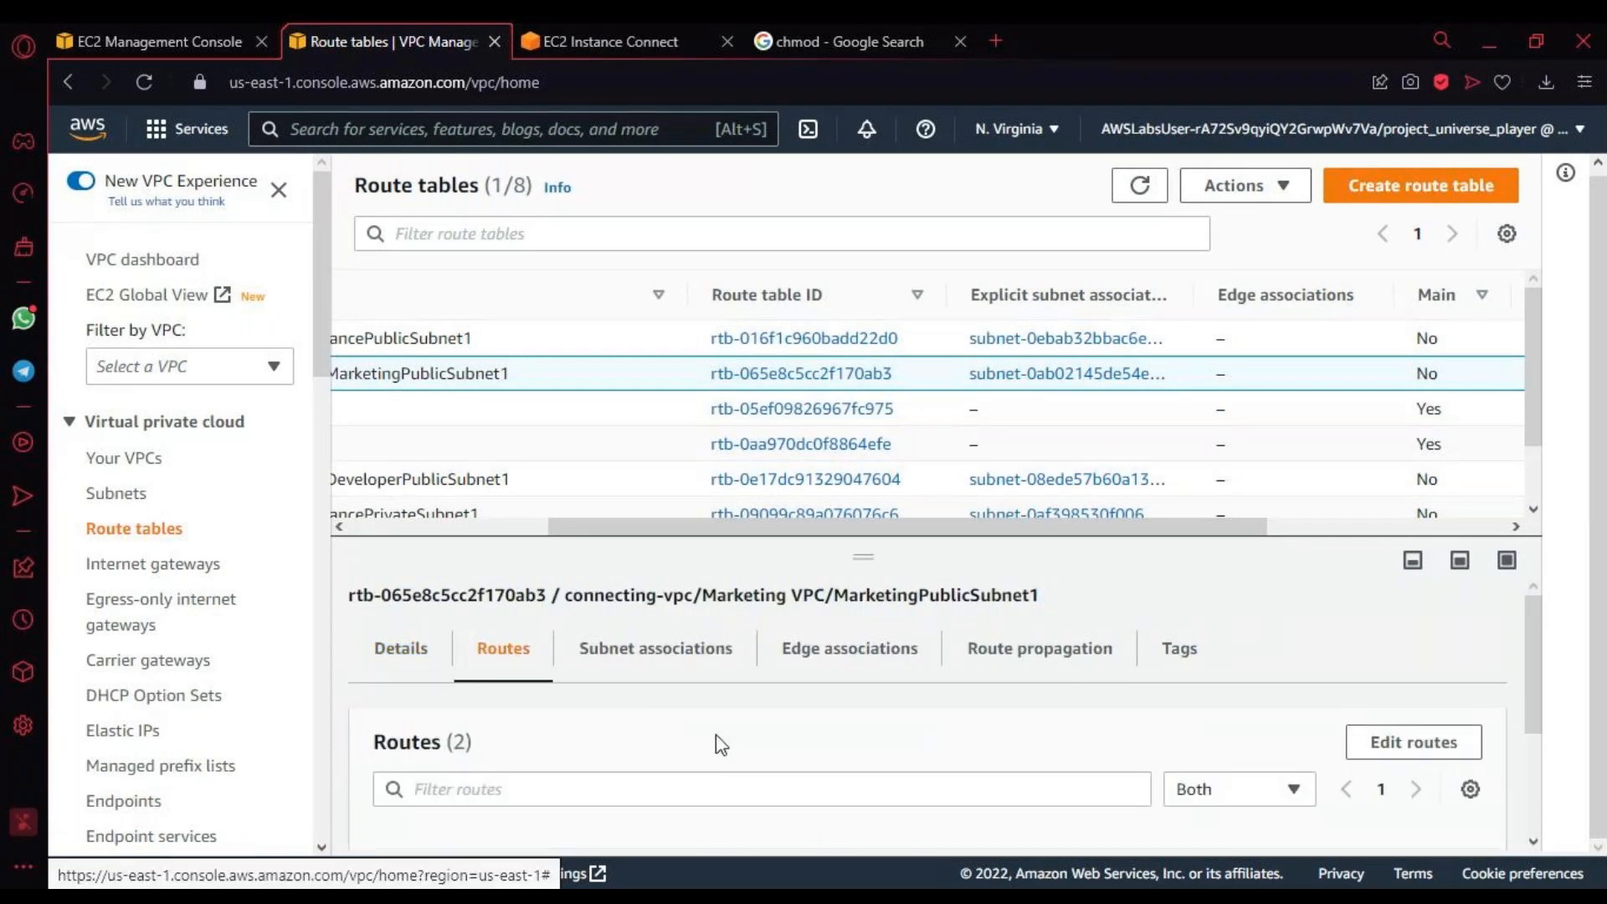
pyautogui.scroll(-3, 720, 743)
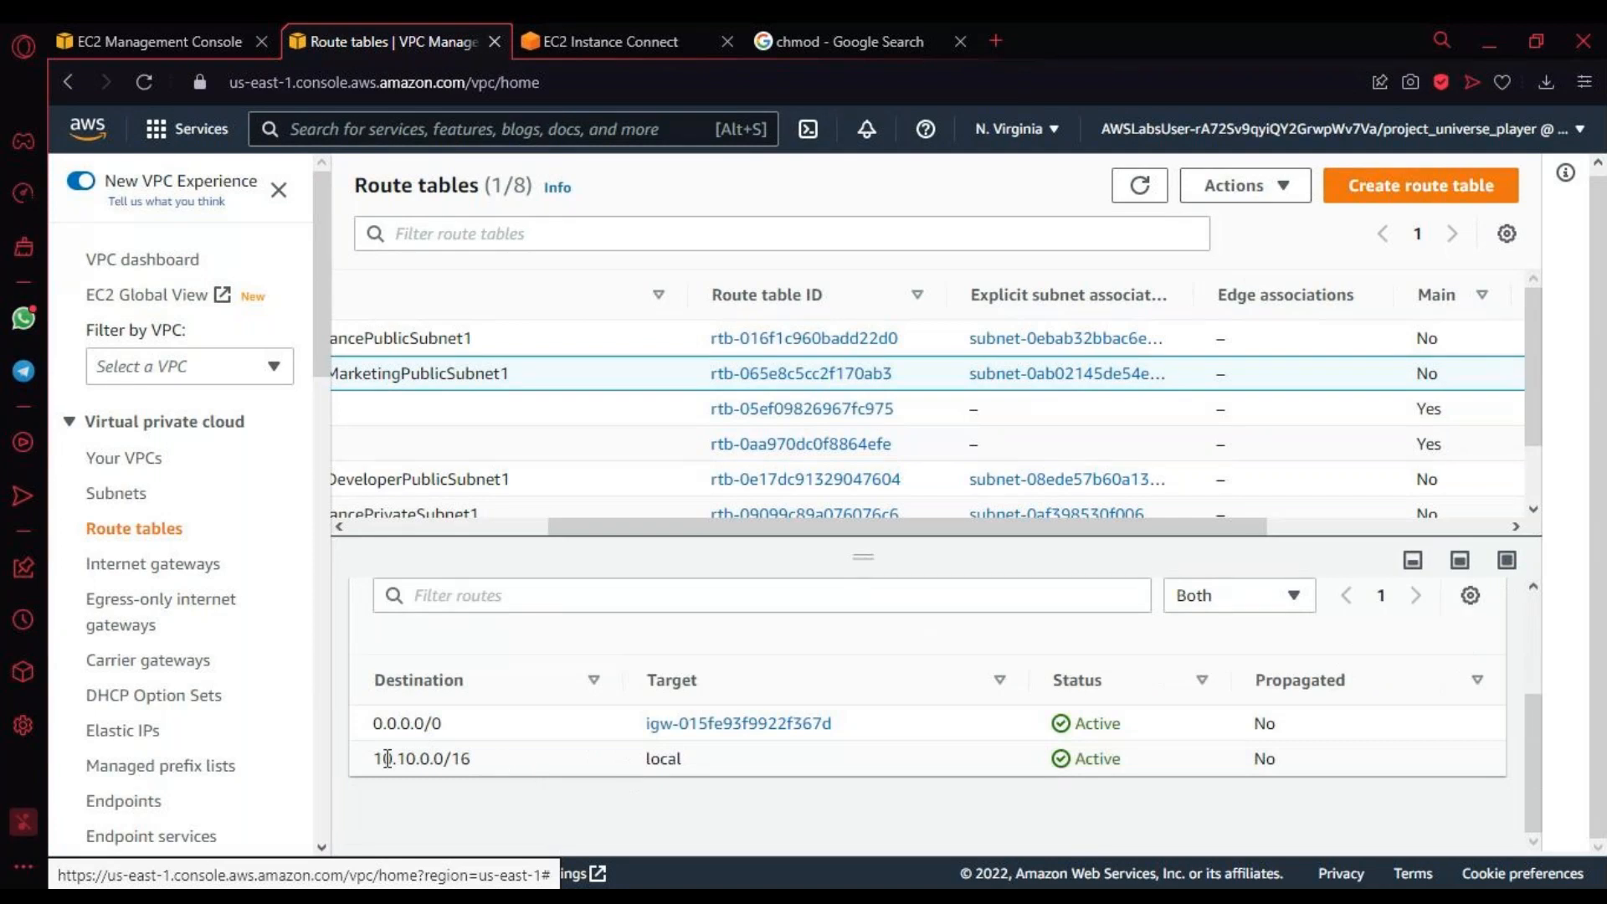
pyautogui.moveTo(372, 759); pyautogui.dragTo(473, 759)
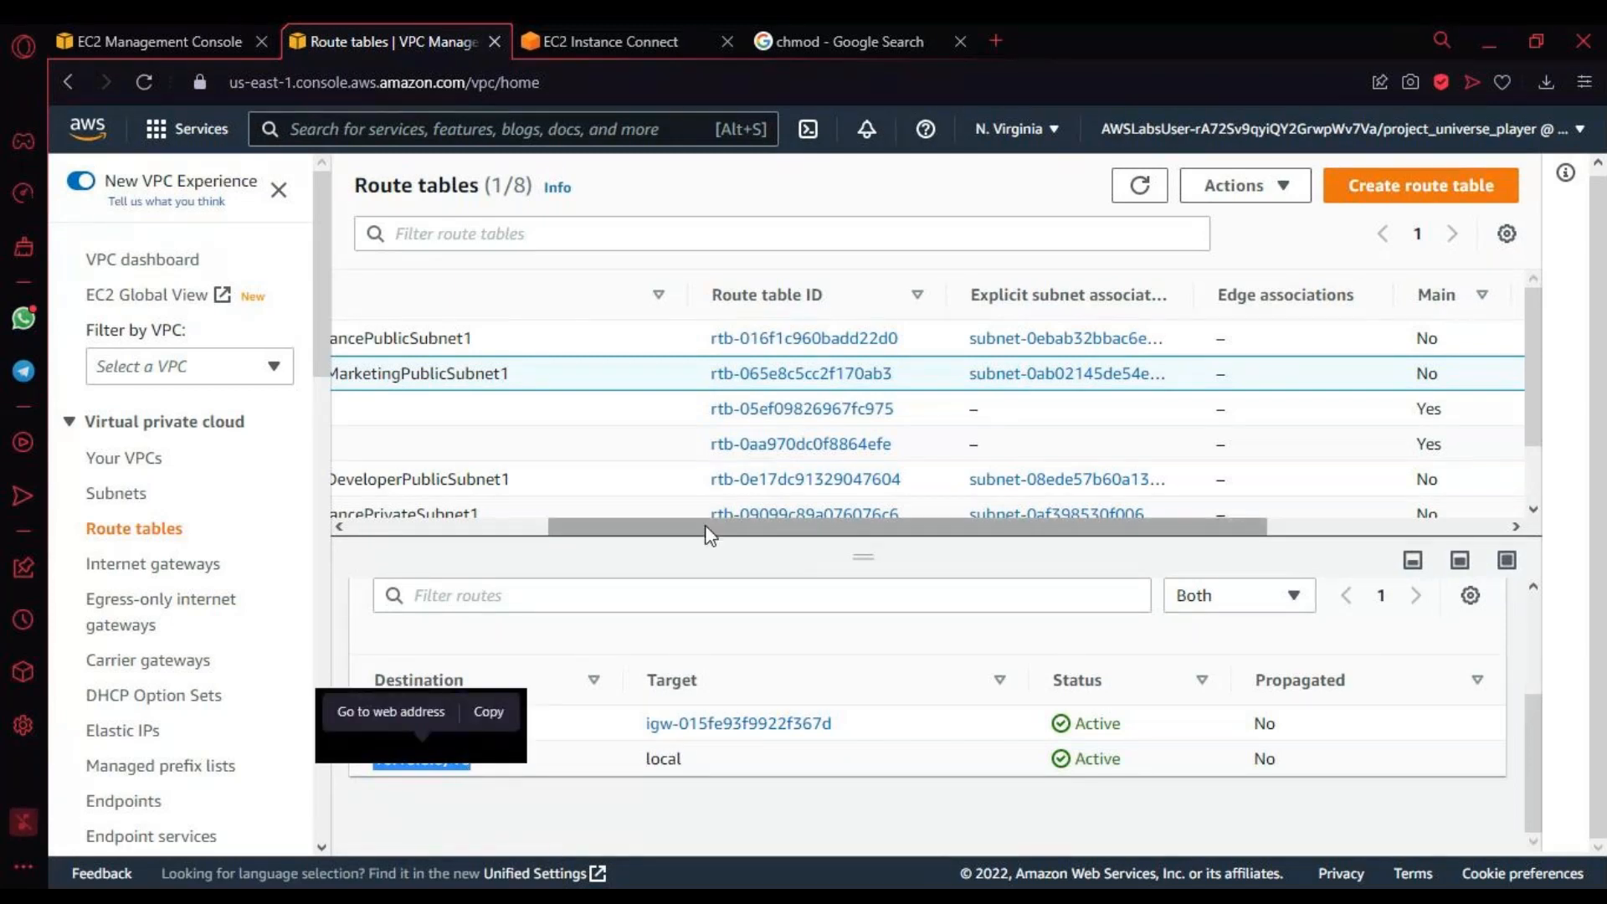
# Step: Look over the route table names and compare the Marketing local route with the pinged address in the EC2 Instance Connect terminal
pyautogui.hscroll(-4, 649, 312)
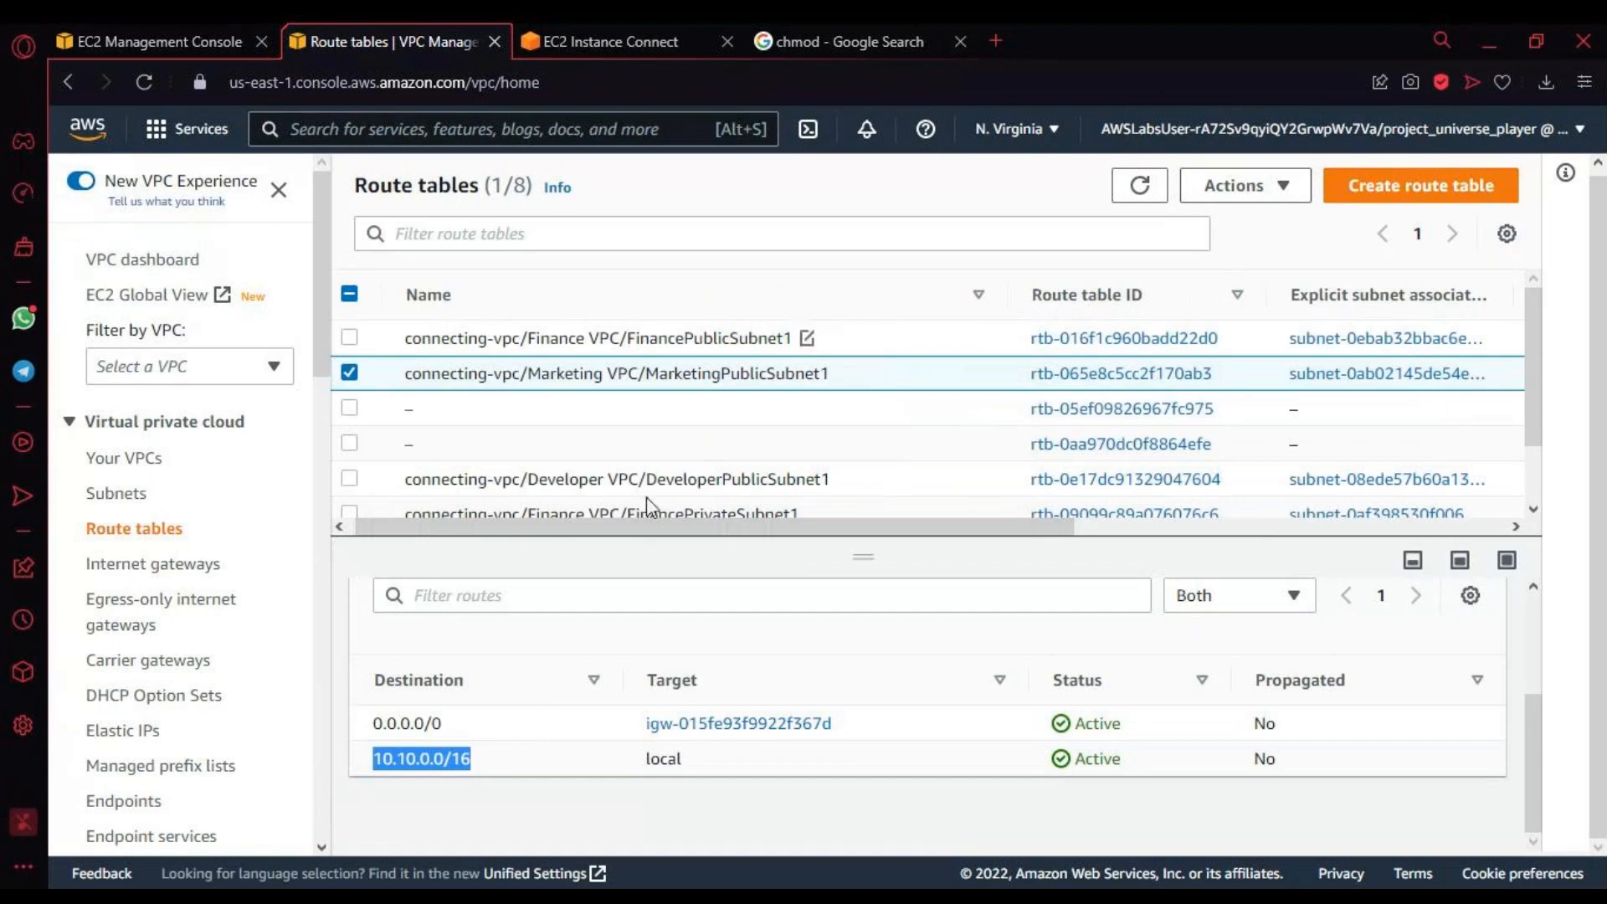
pyautogui.scroll(-1, 712, 498)
pyautogui.scroll(1, 710, 492)
pyautogui.moveTo(661, 526); pyautogui.dragTo(491, 577)
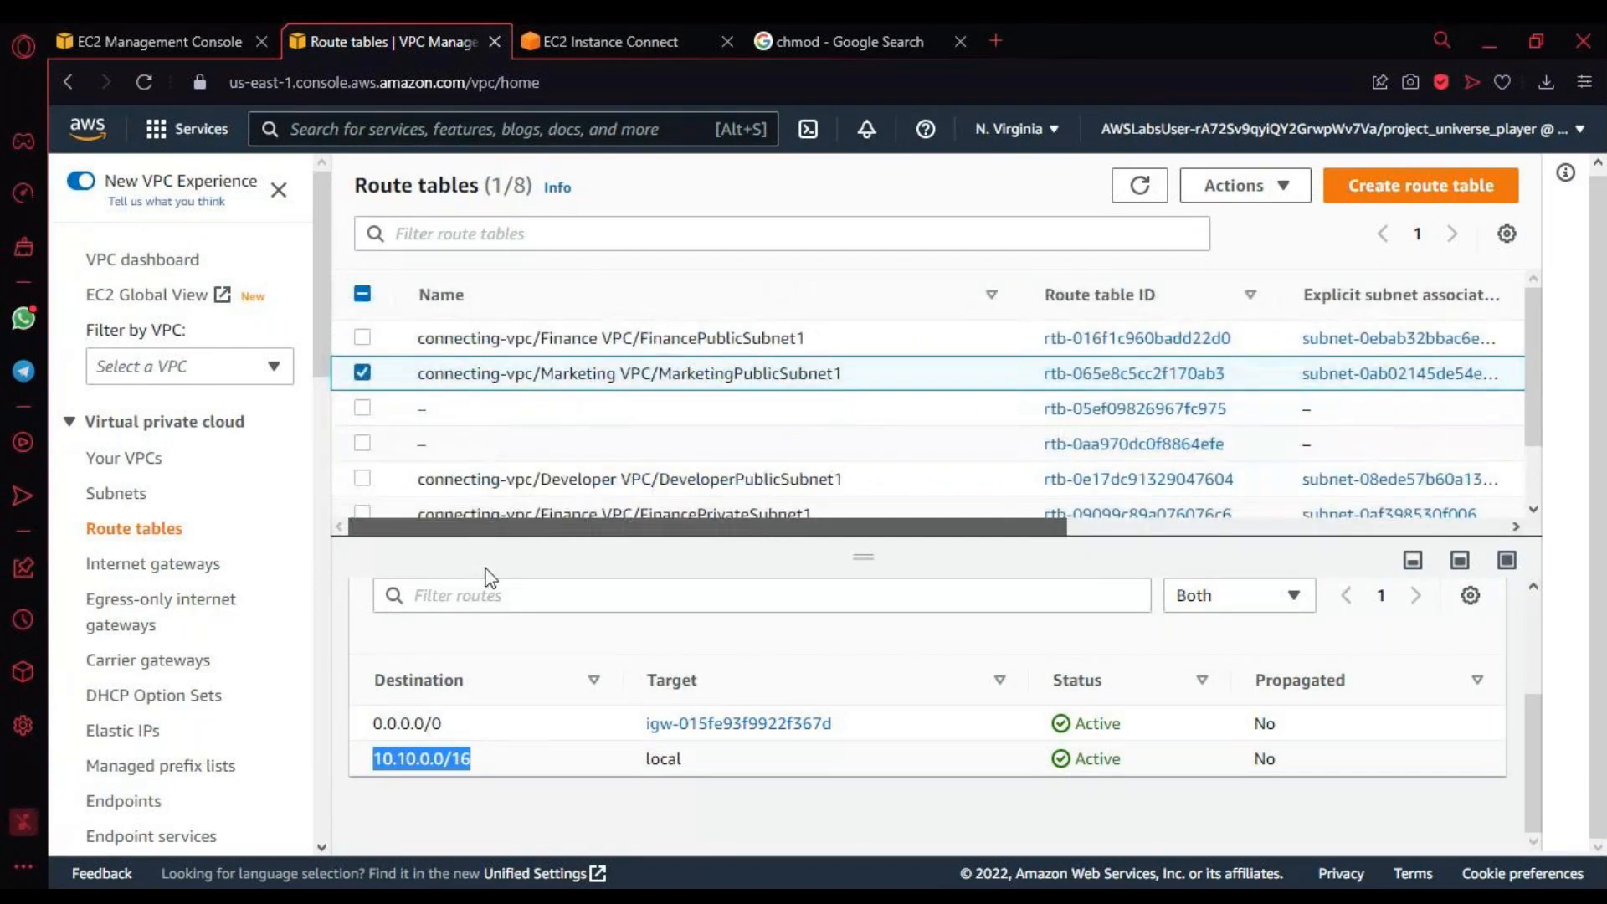
pyautogui.click(591, 35)
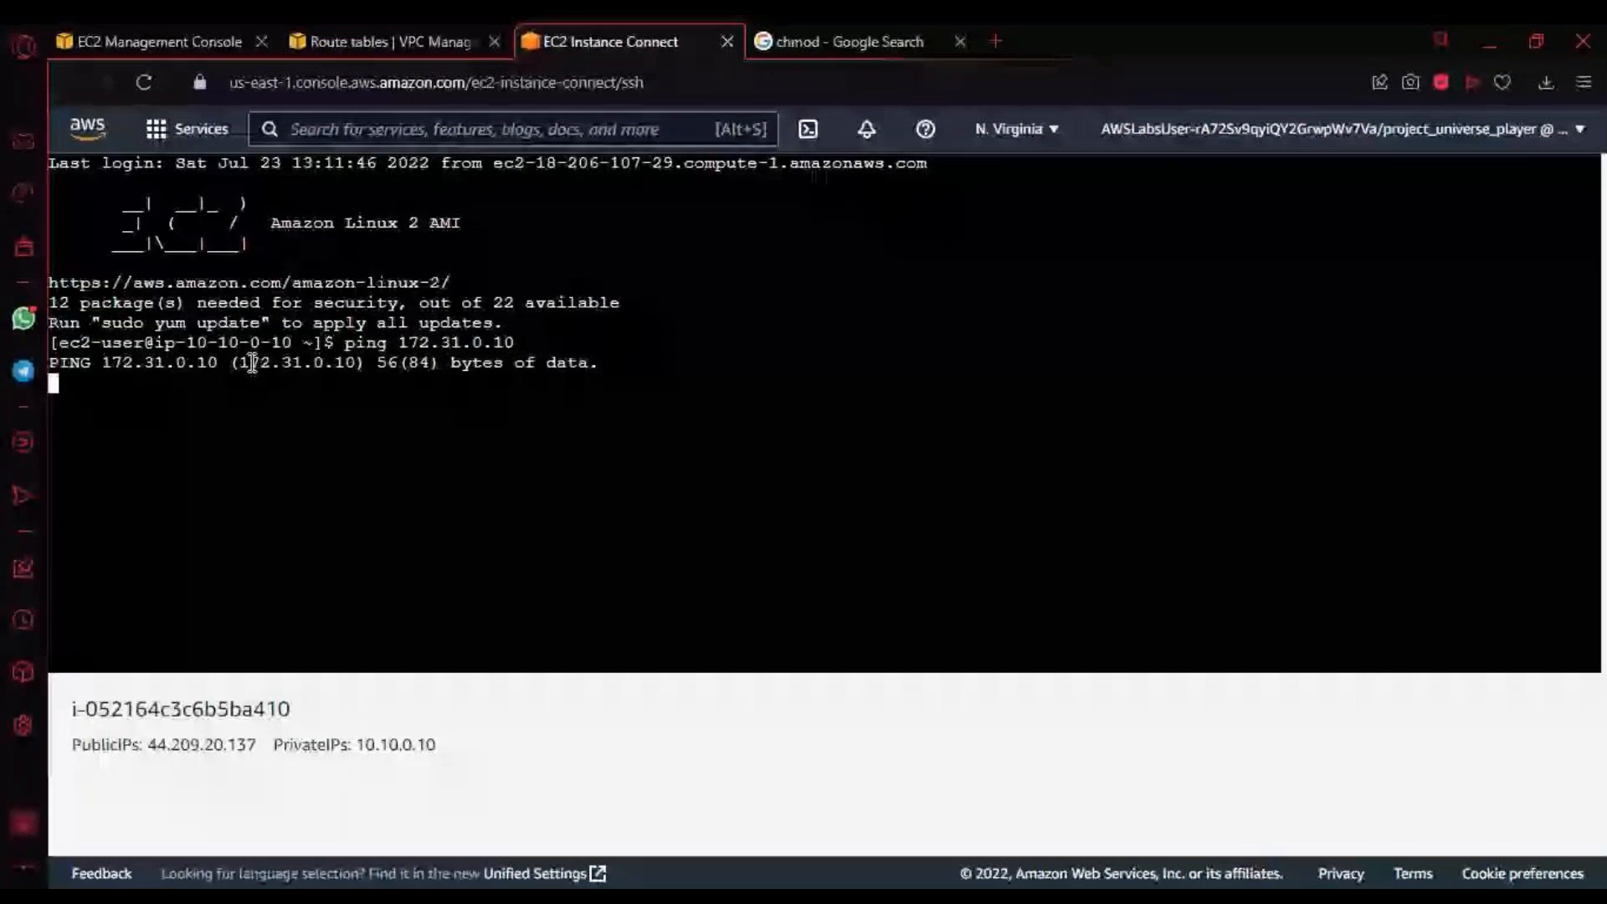
pyautogui.moveTo(240, 362); pyautogui.dragTo(358, 362)
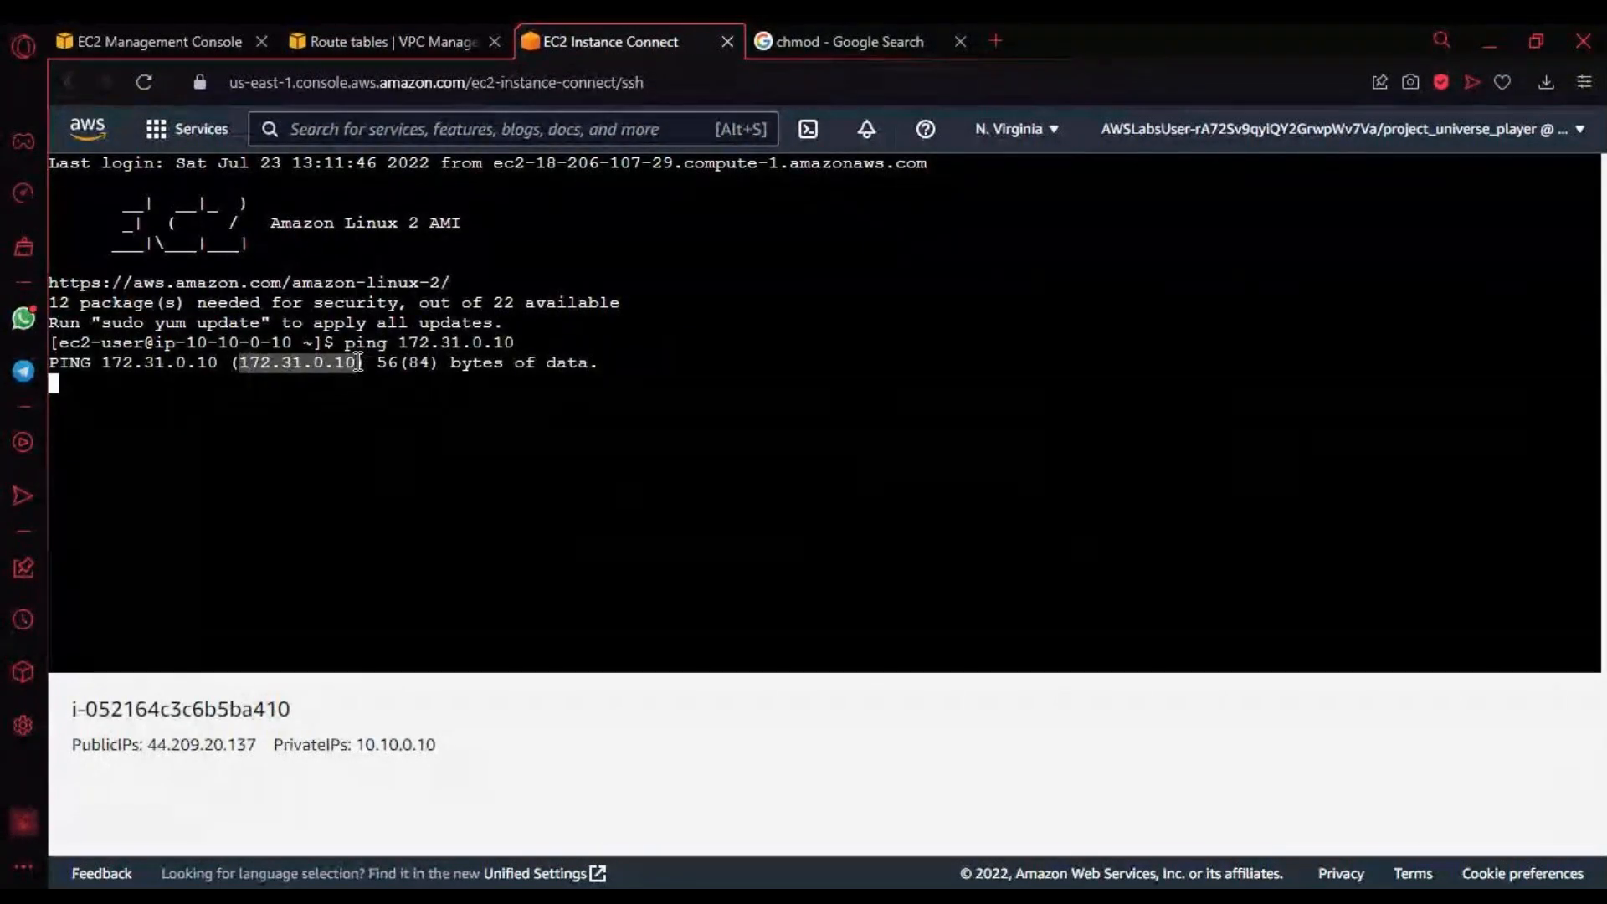
pyautogui.click(358, 53)
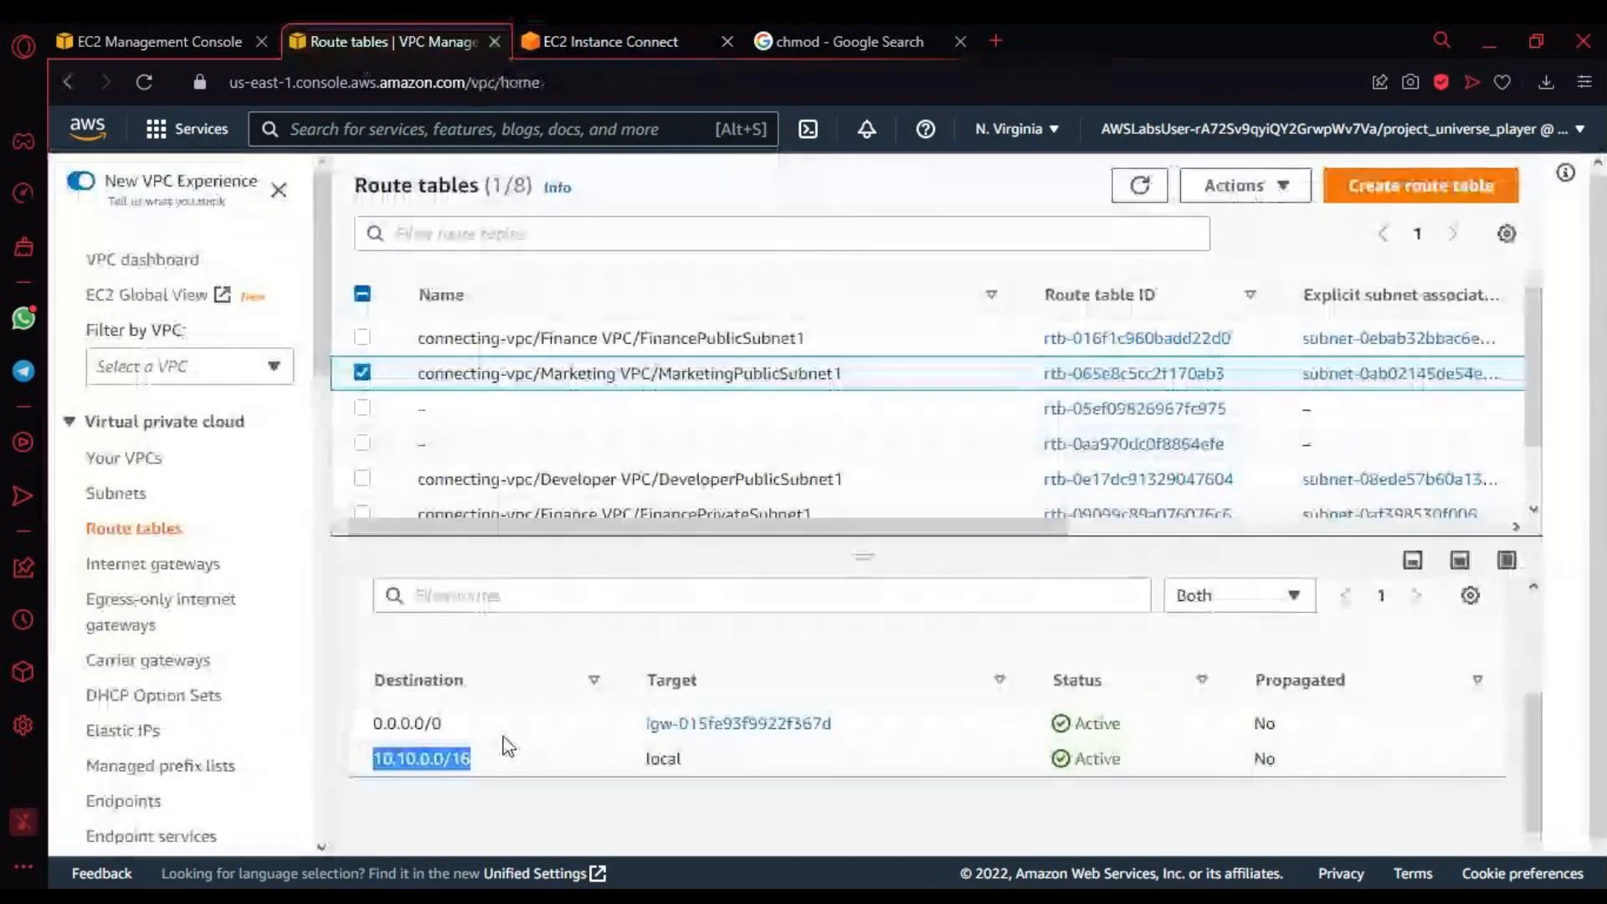
pyautogui.scroll(2, 1404, 725)
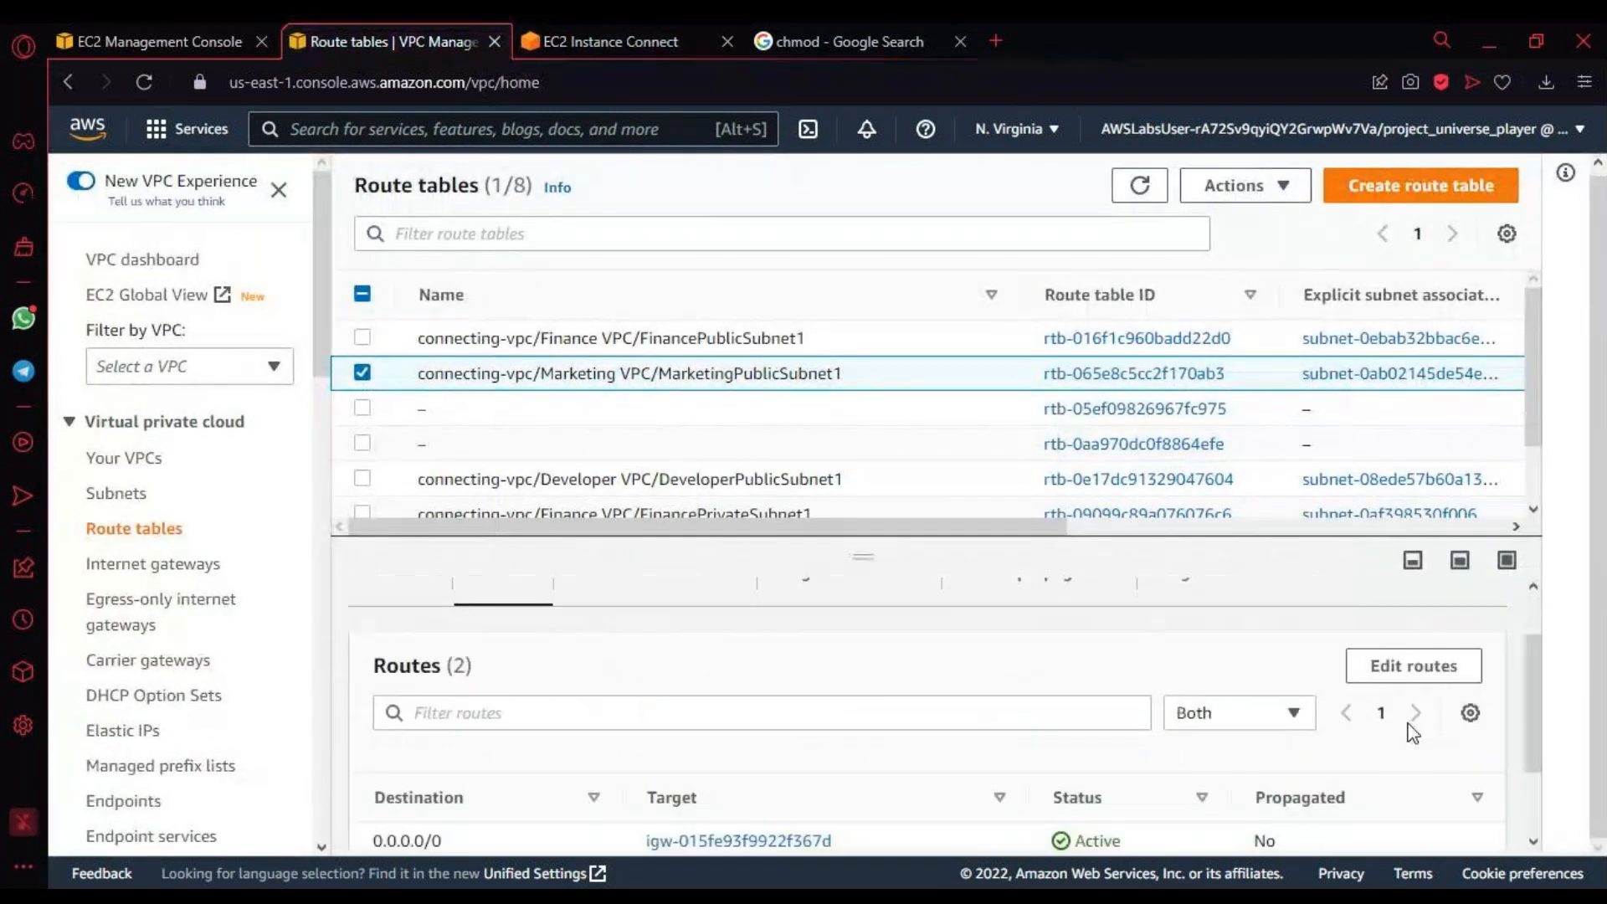
pyautogui.scroll(2, 837, 737)
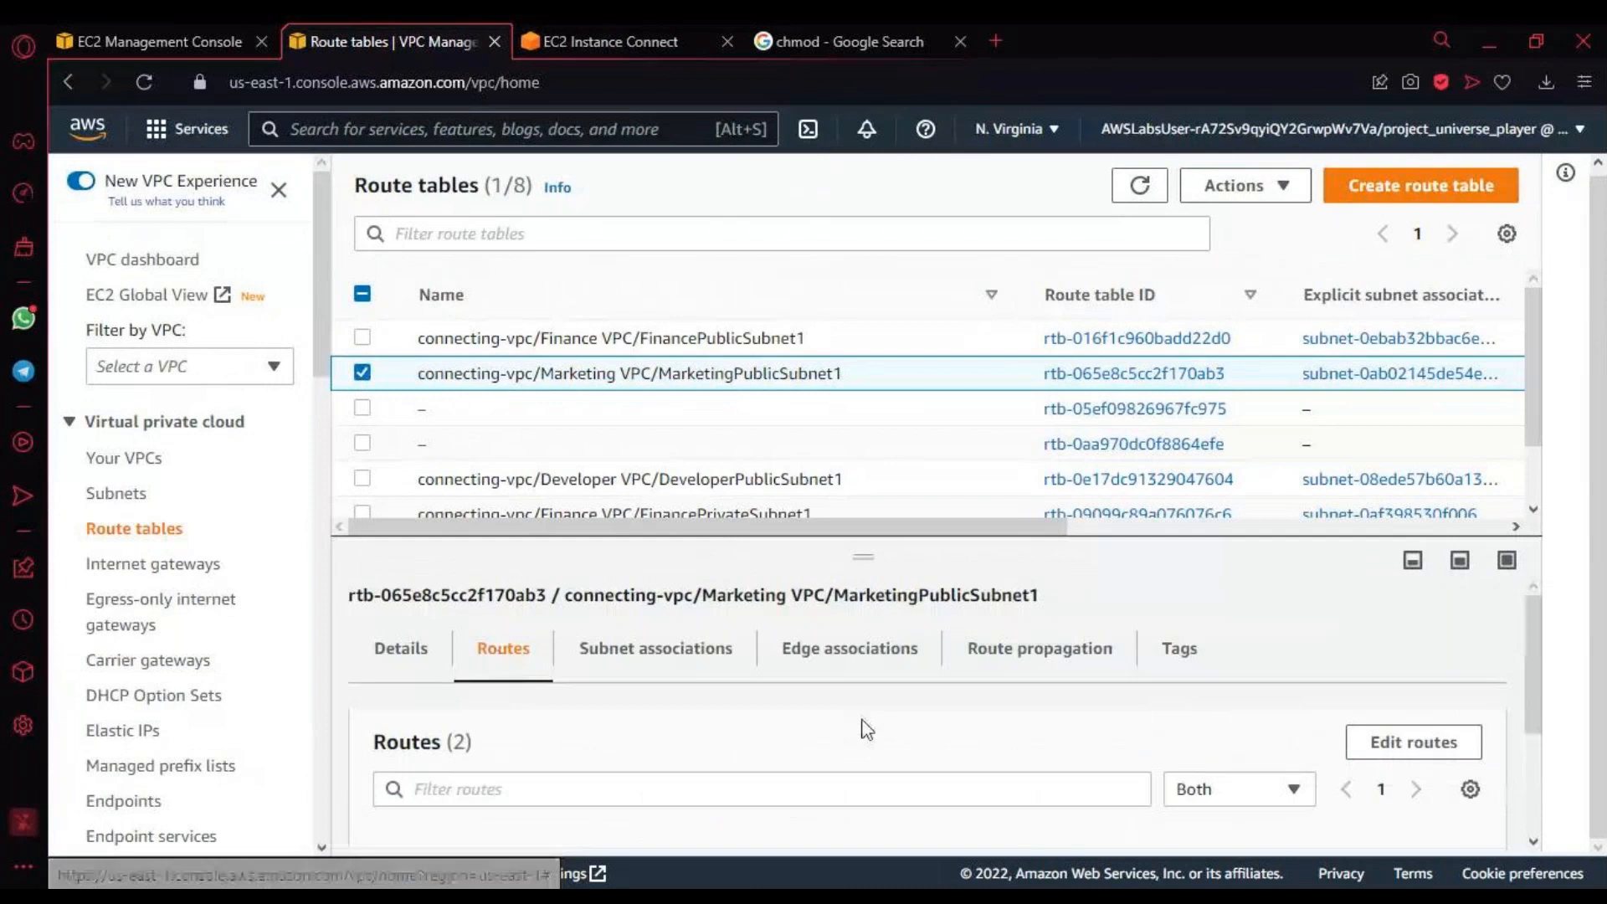
pyautogui.scroll(-3, 1338, 650)
pyautogui.scroll(2, 1360, 676)
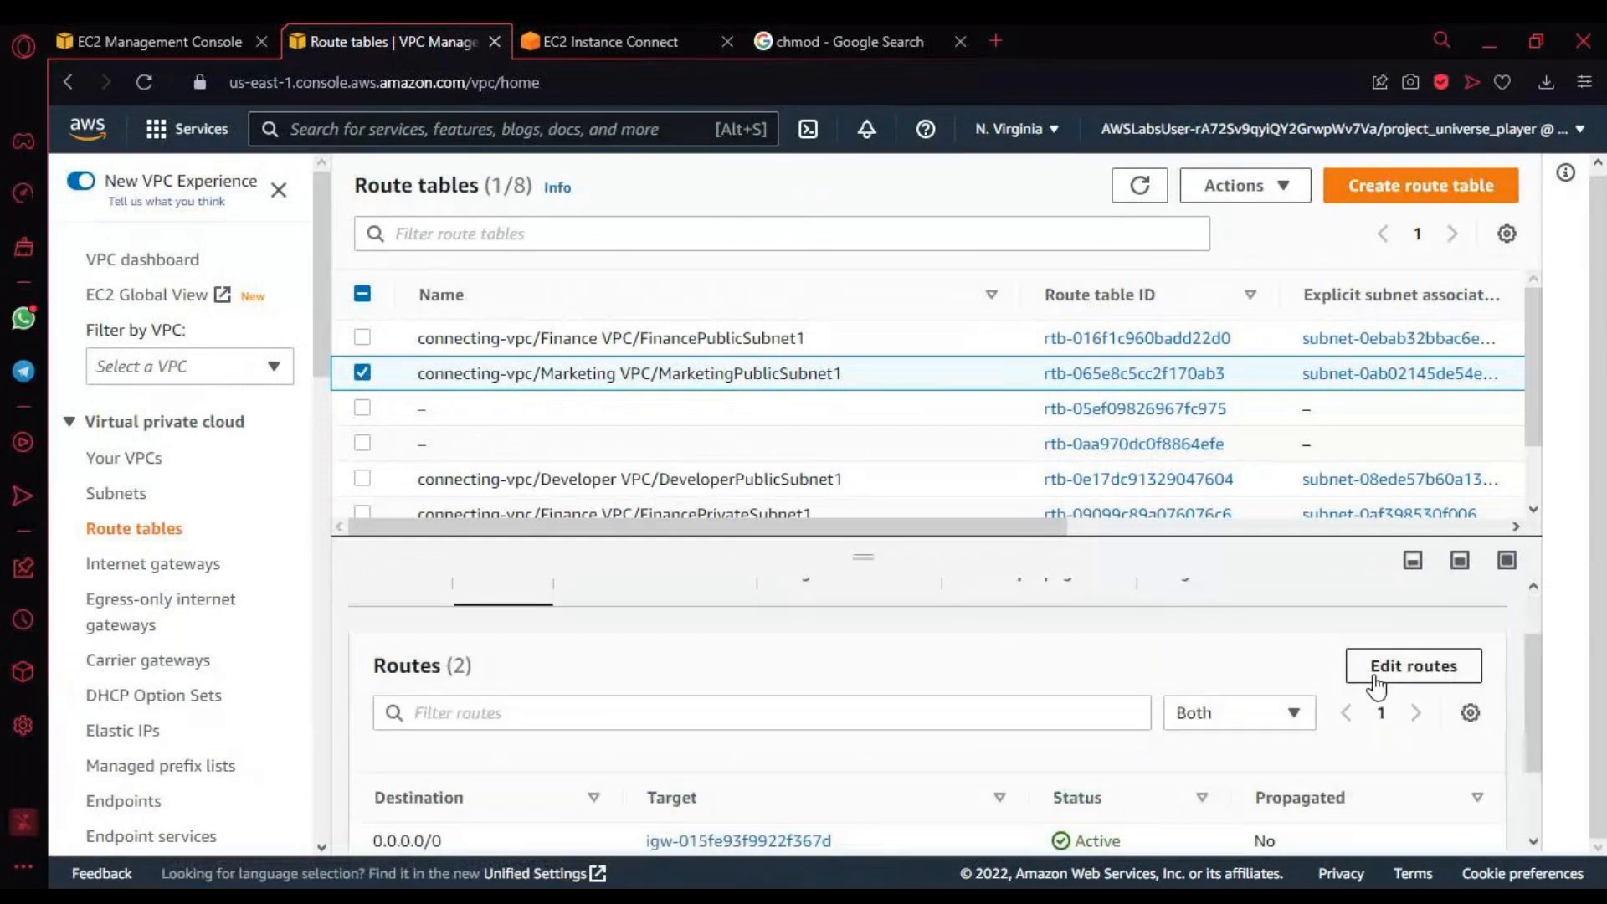
pyautogui.click(1358, 682)
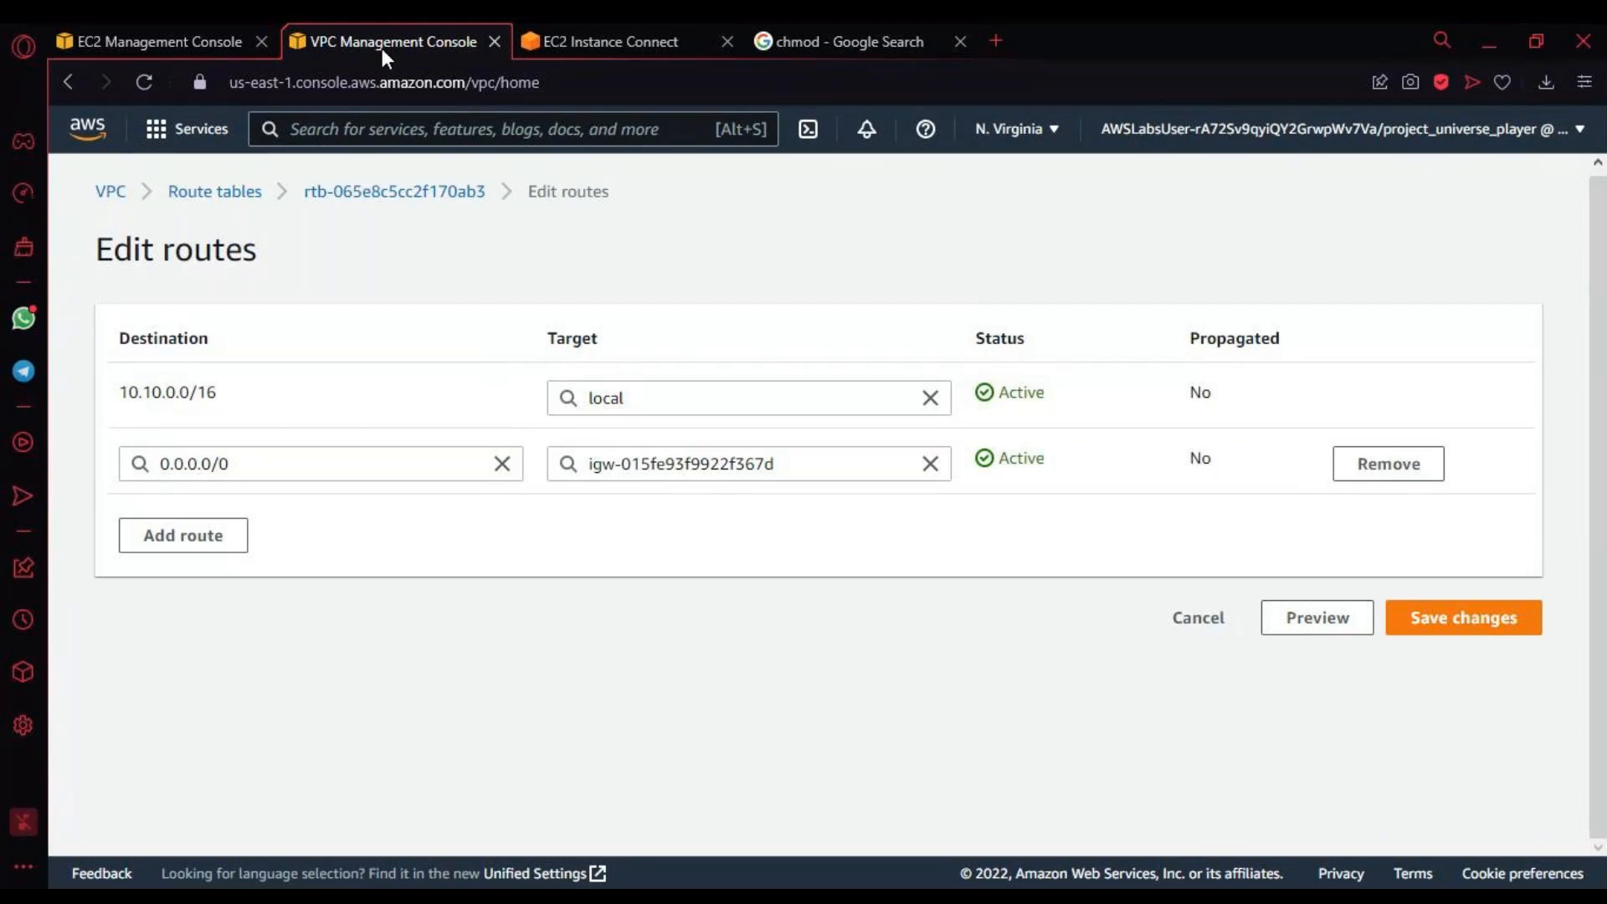
pyautogui.click(228, 545)
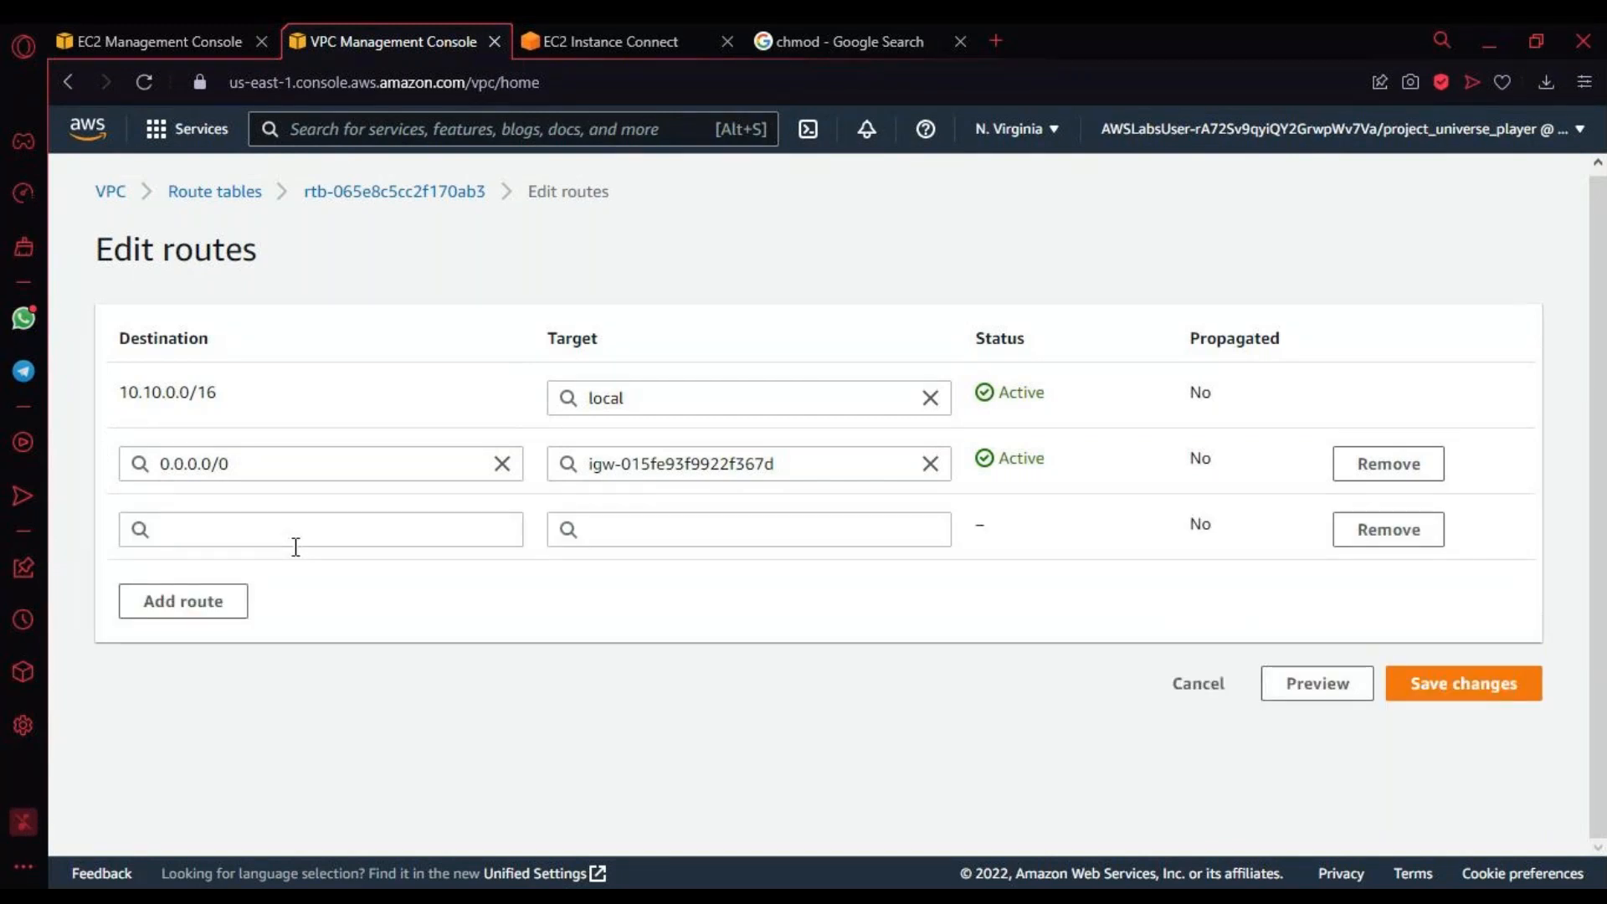
pyautogui.click(298, 532)
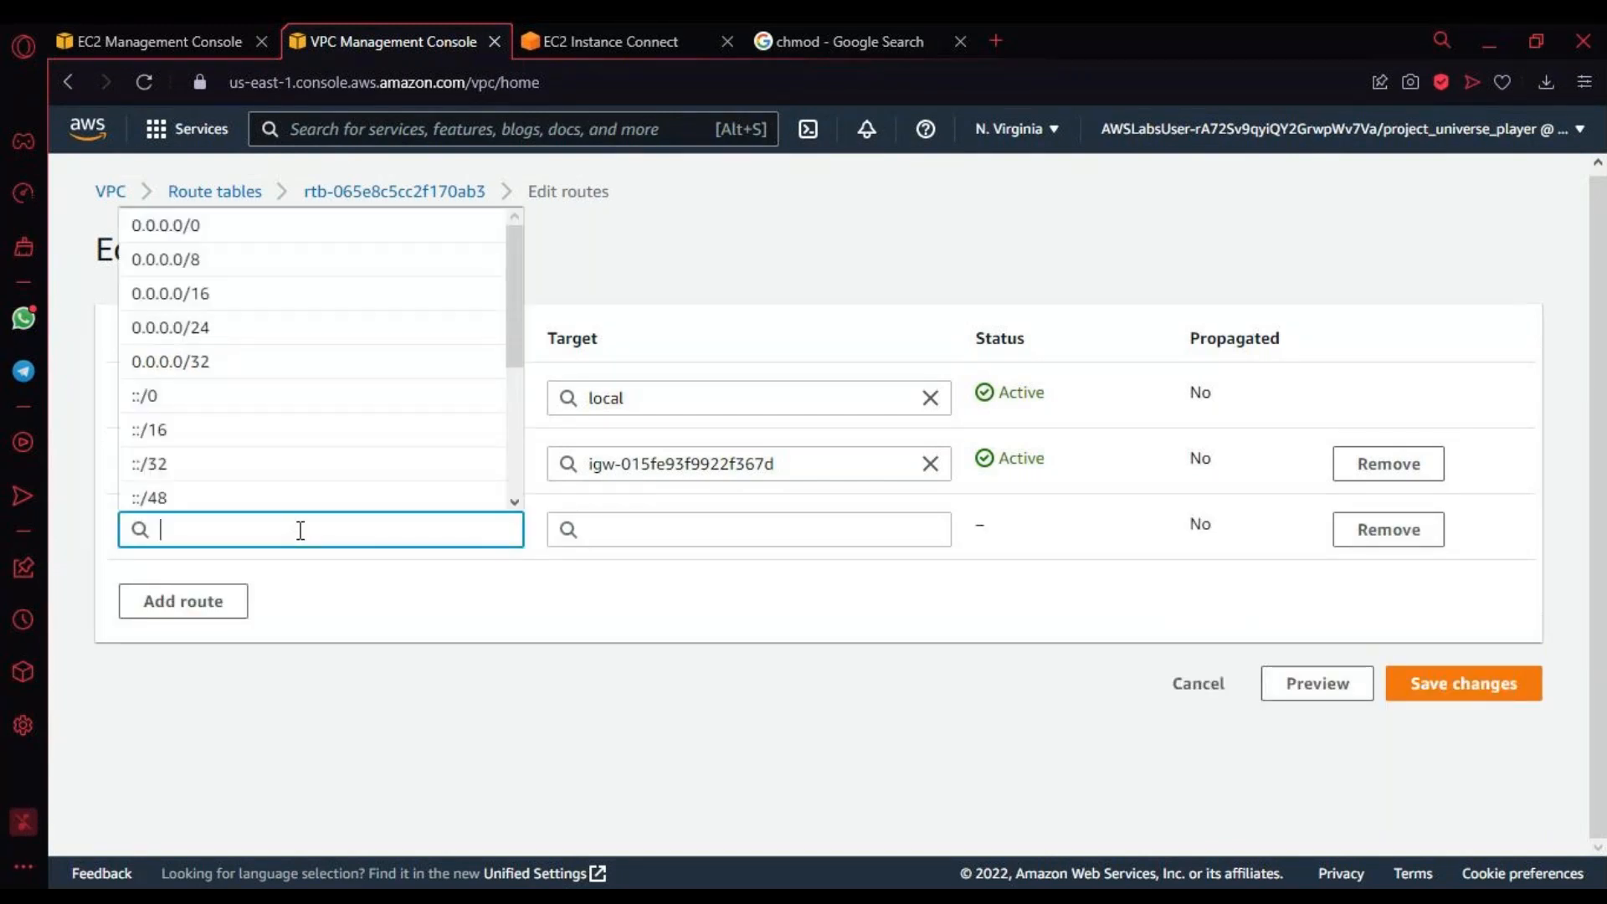
pyautogui.hotkey('alt', 'Tab')
pyautogui.hotkey('alt', 'Tab')
pyautogui.hotkey('alt', 'Tab')
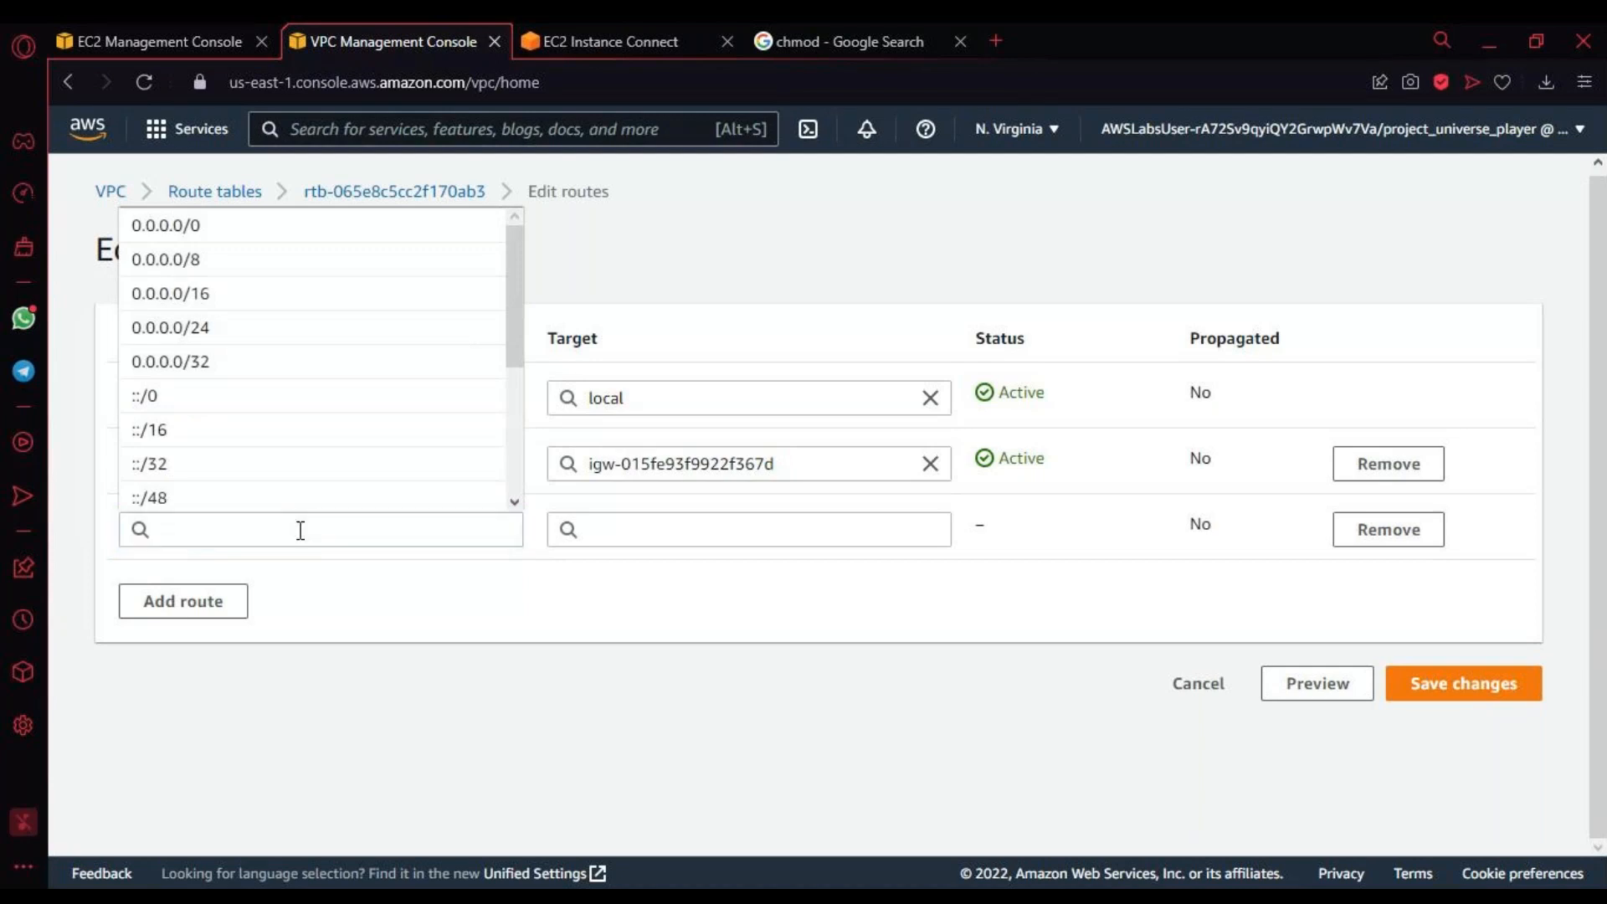
pyautogui.click(298, 536)
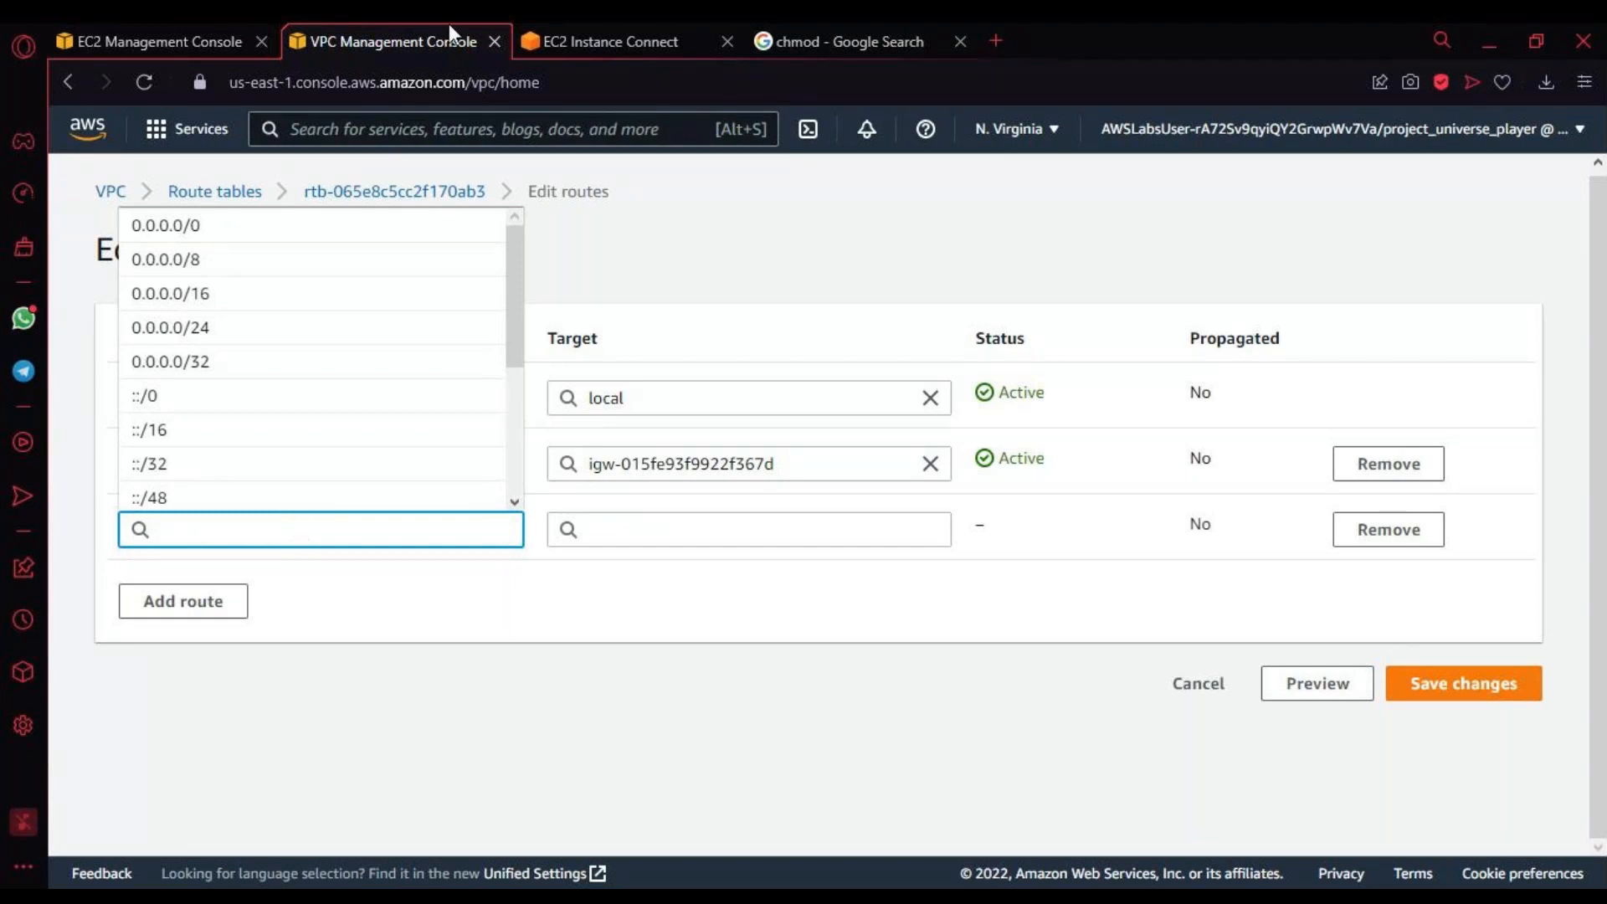
pyautogui.click(568, 37)
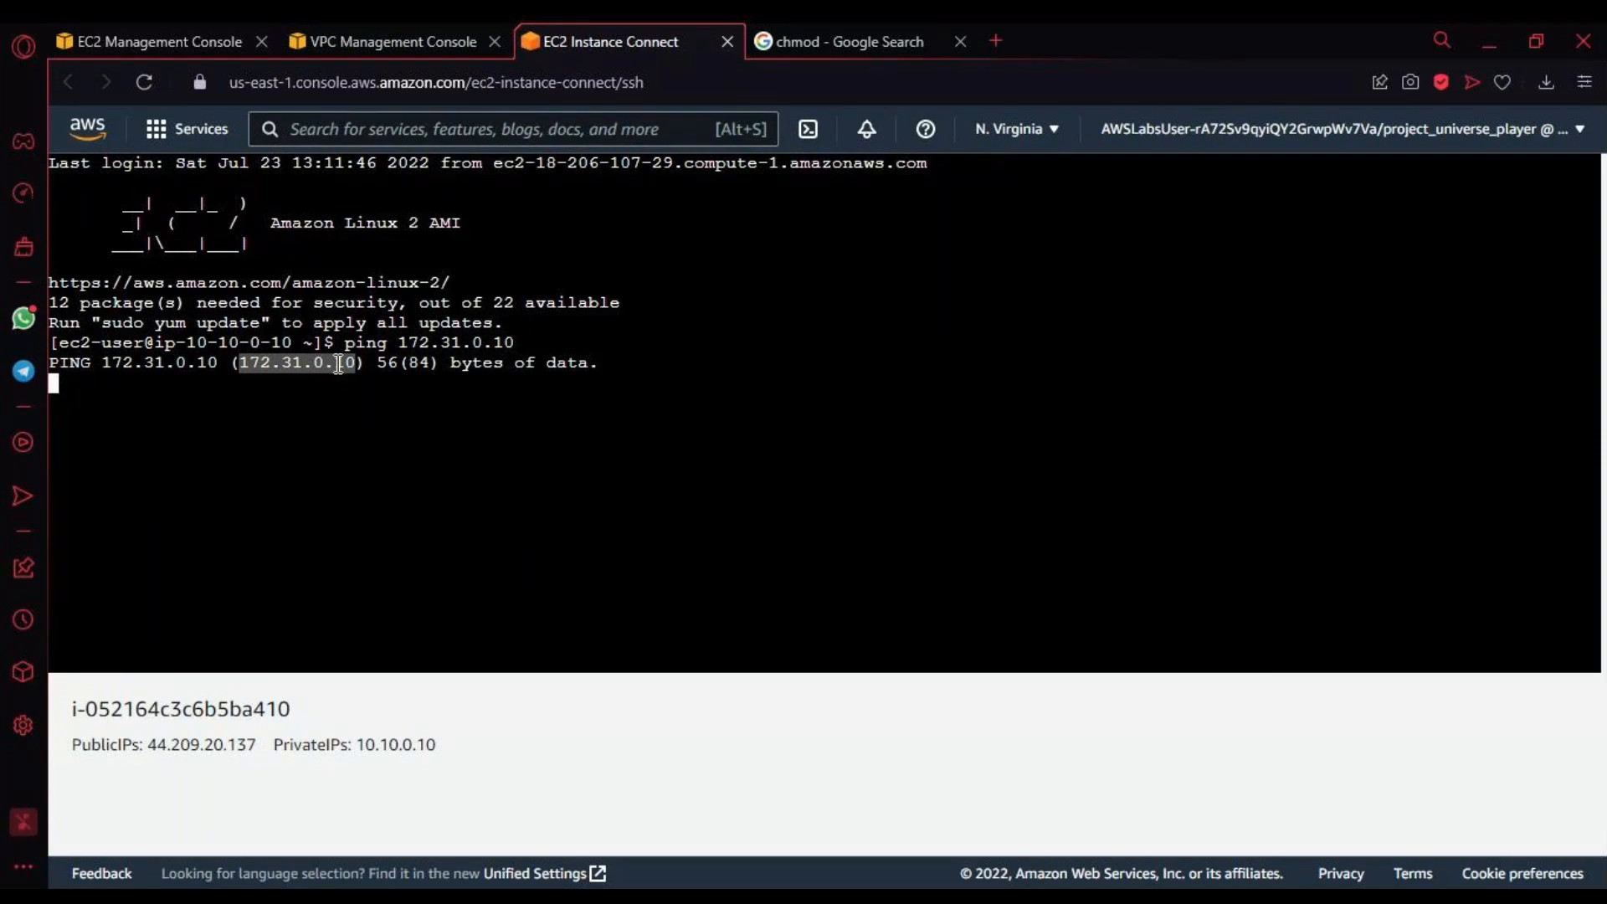
pyautogui.click(363, 38)
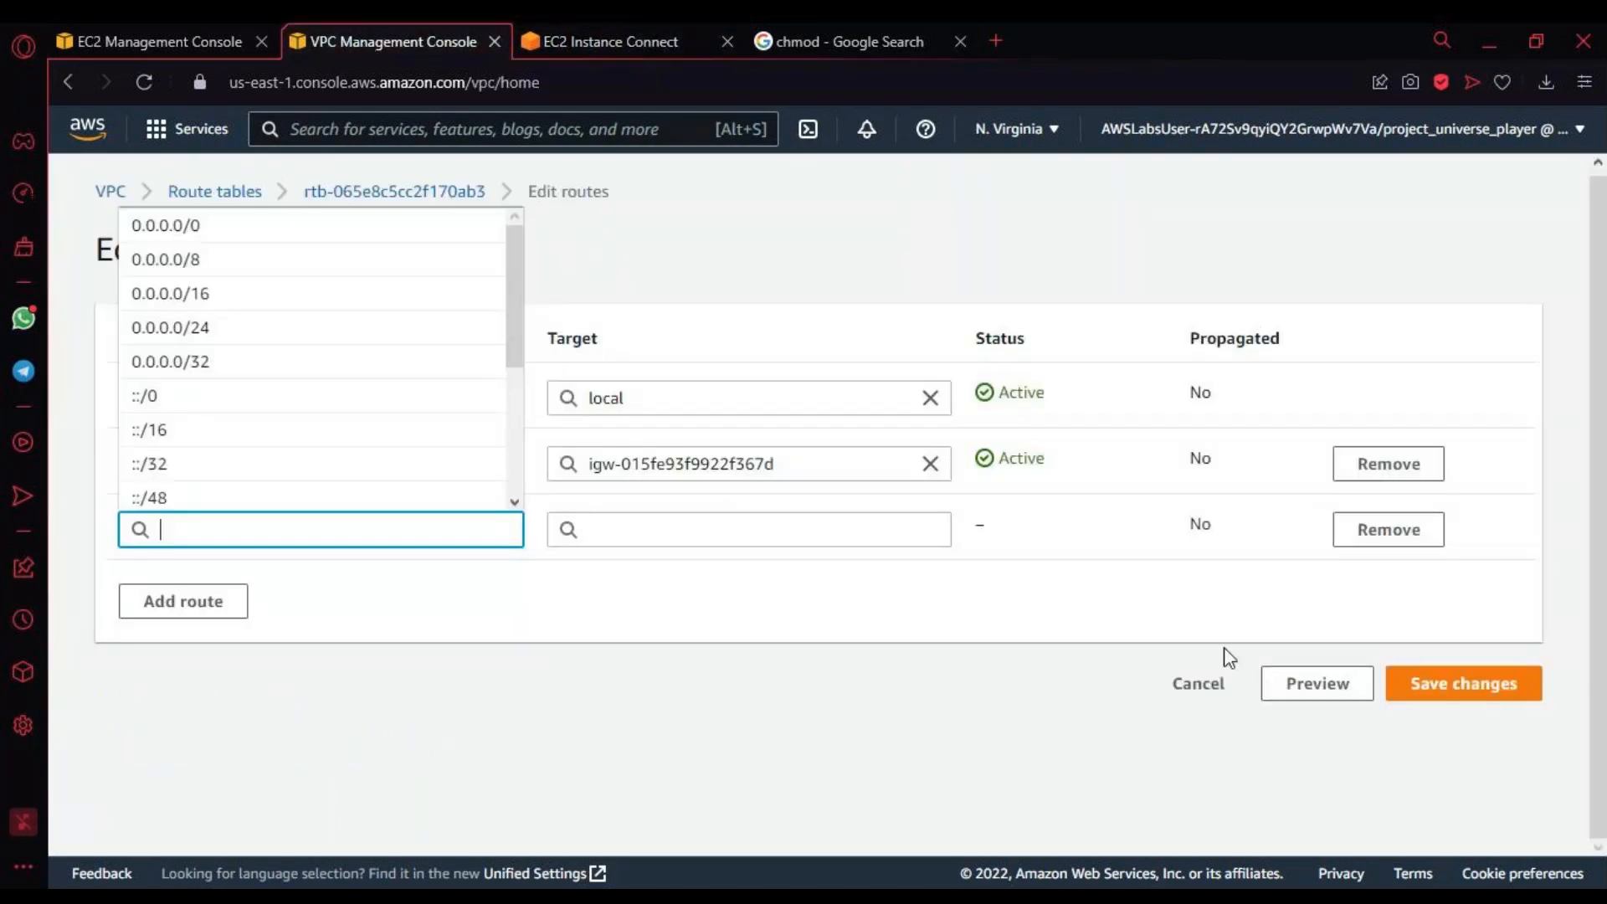
pyautogui.click(1214, 690)
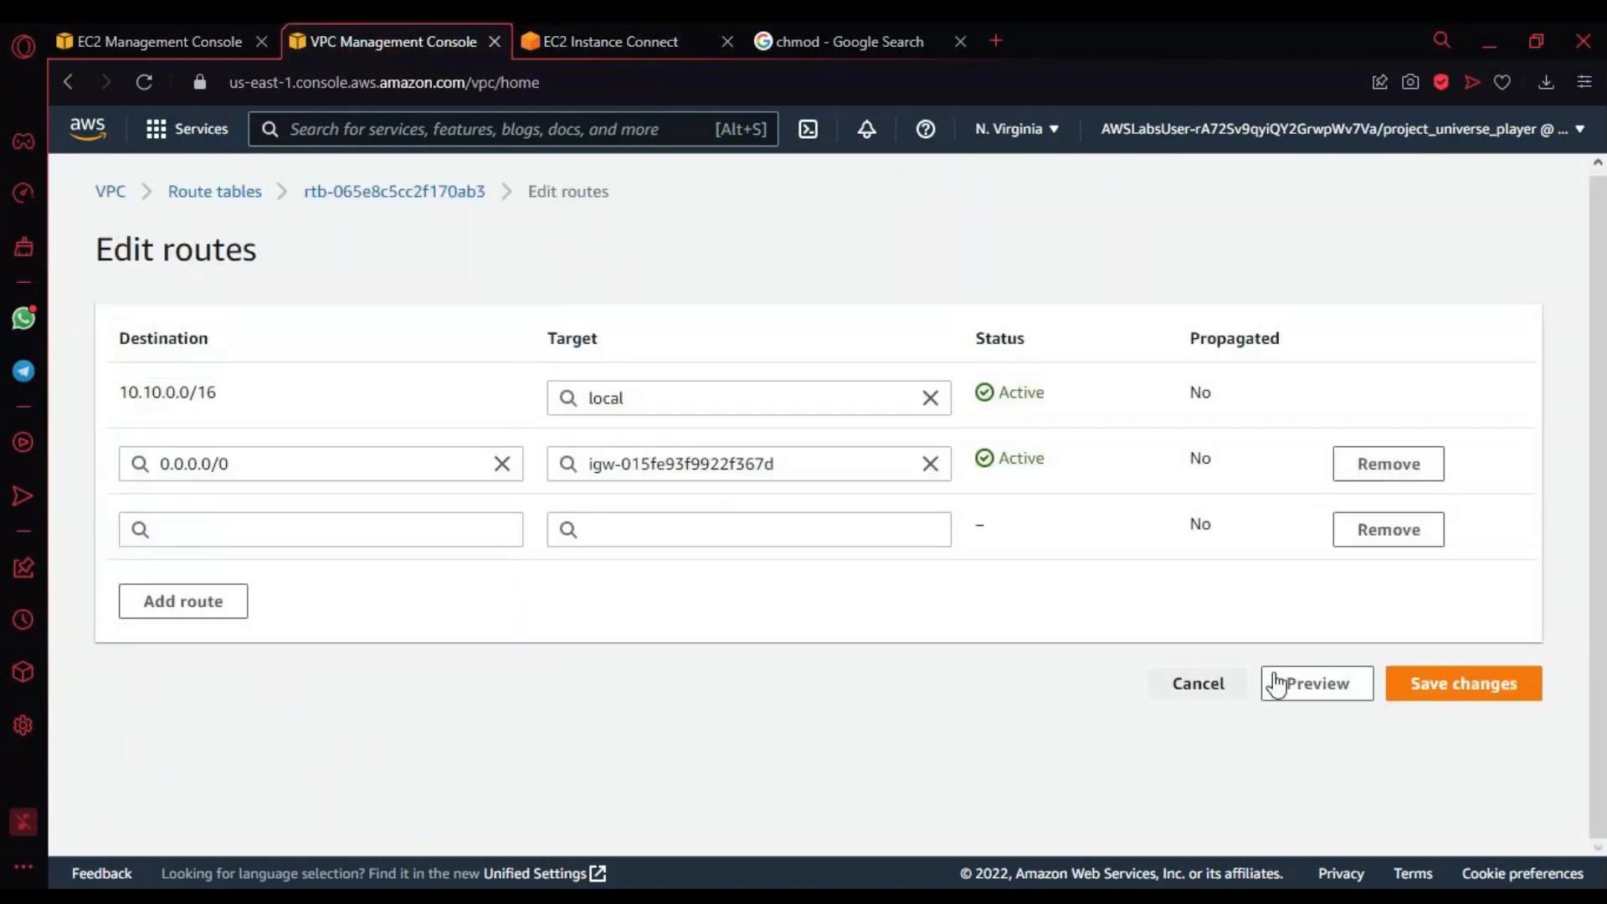
pyautogui.click(1193, 692)
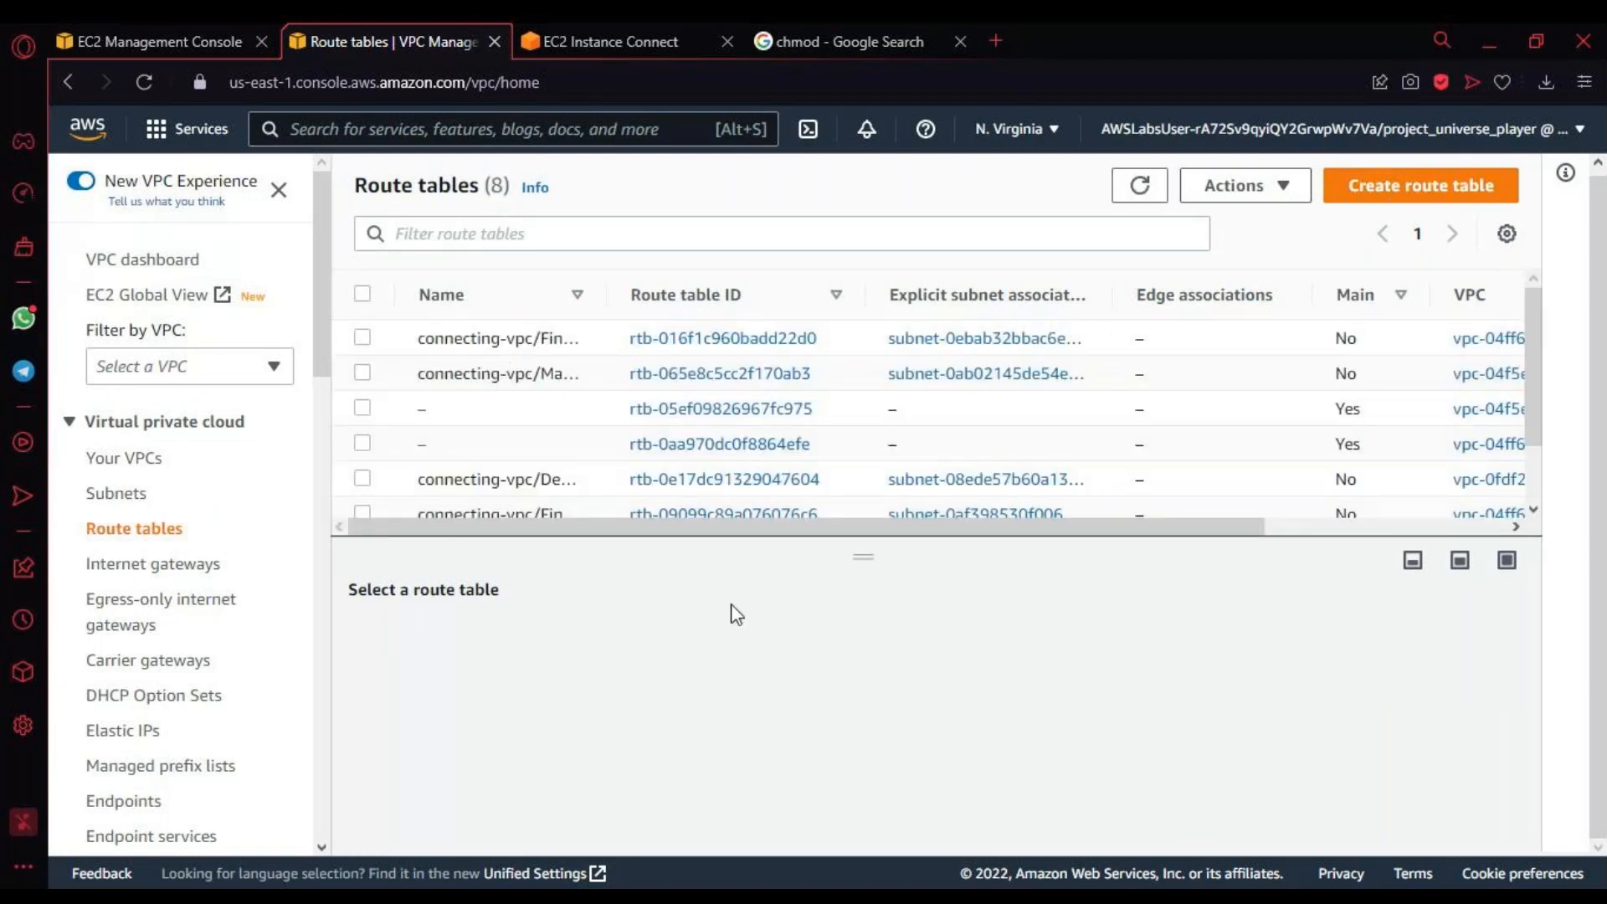
# Step: Select the Finance VPC/FinancePublicSubnet1 route table and examine the network part of its local route's destination CIDR
pyautogui.click(362, 337)
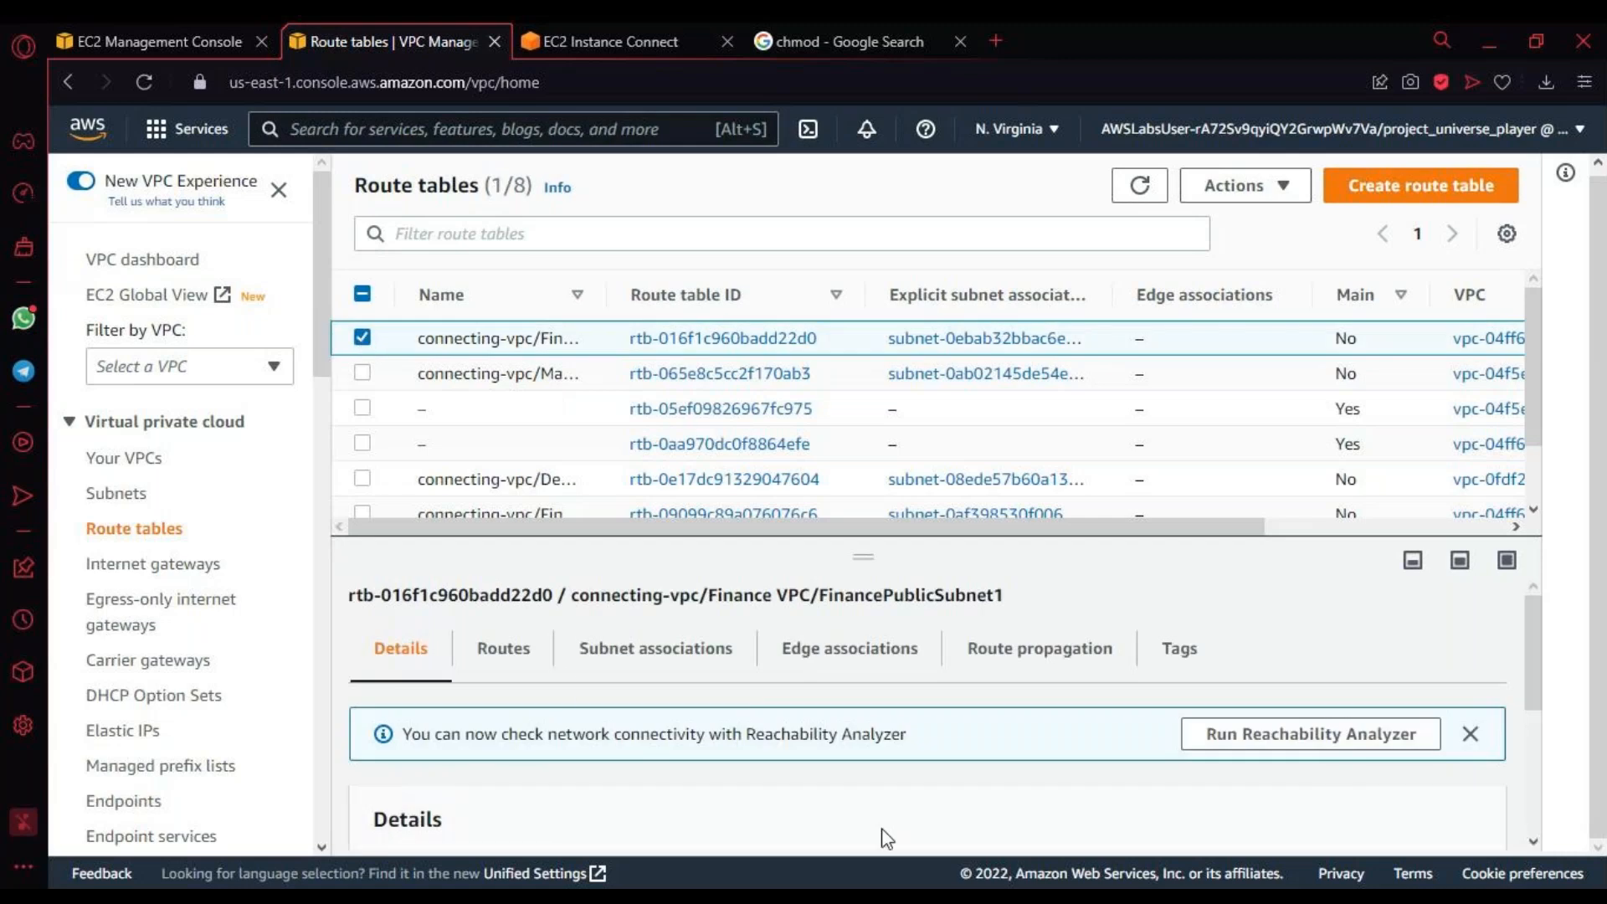
pyautogui.scroll(-3, 758, 737)
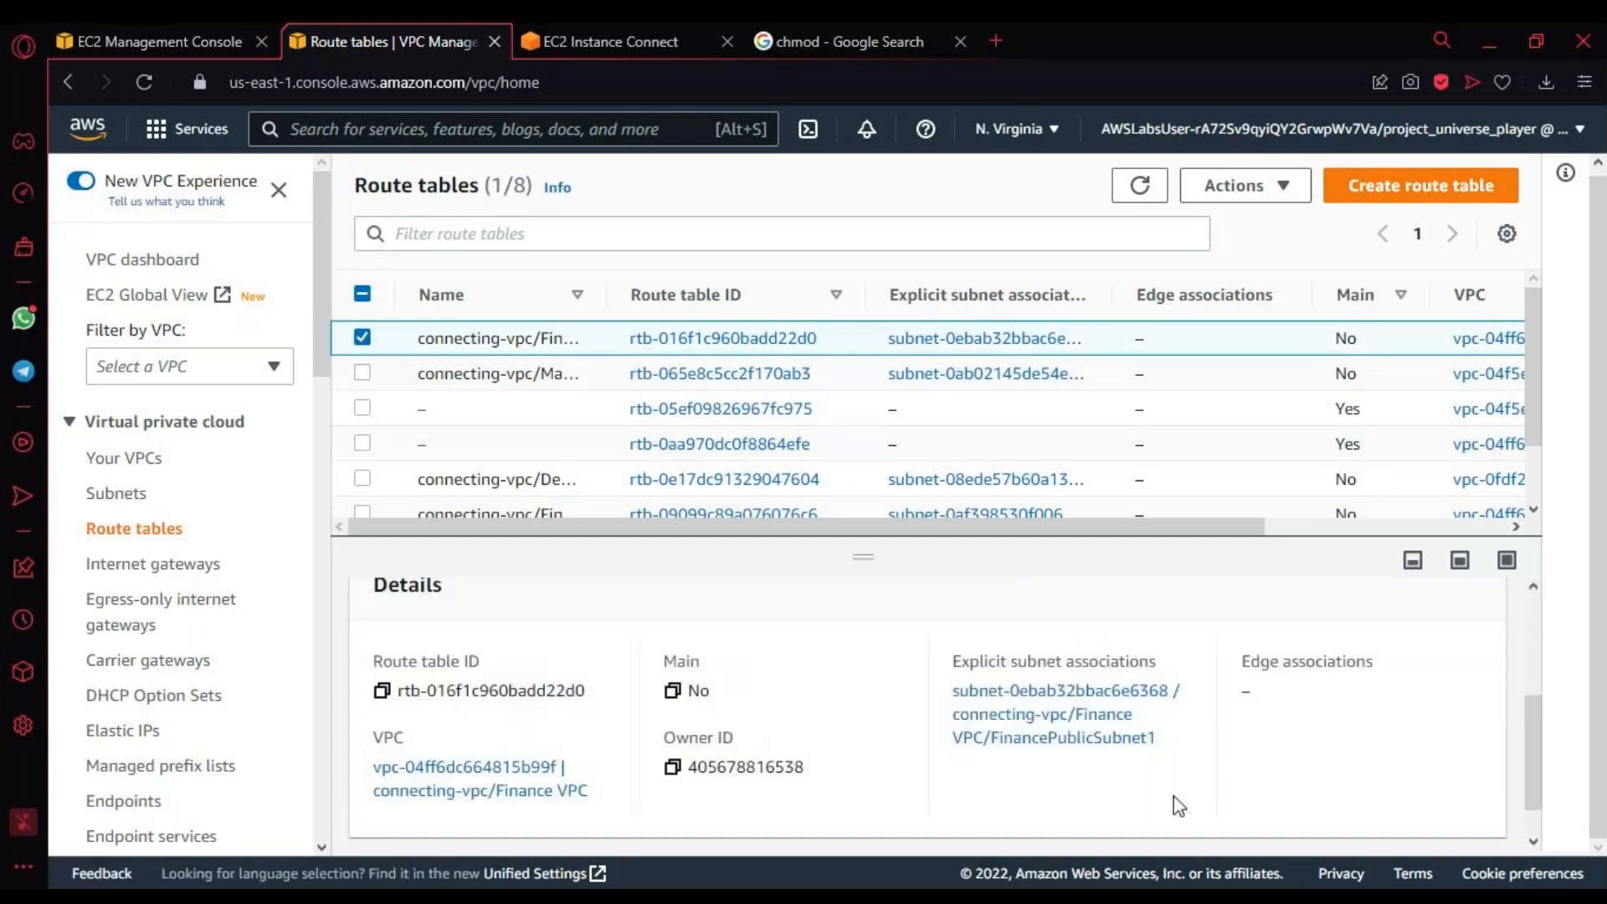
pyautogui.scroll(-1, 921, 735)
pyautogui.scroll(4, 963, 720)
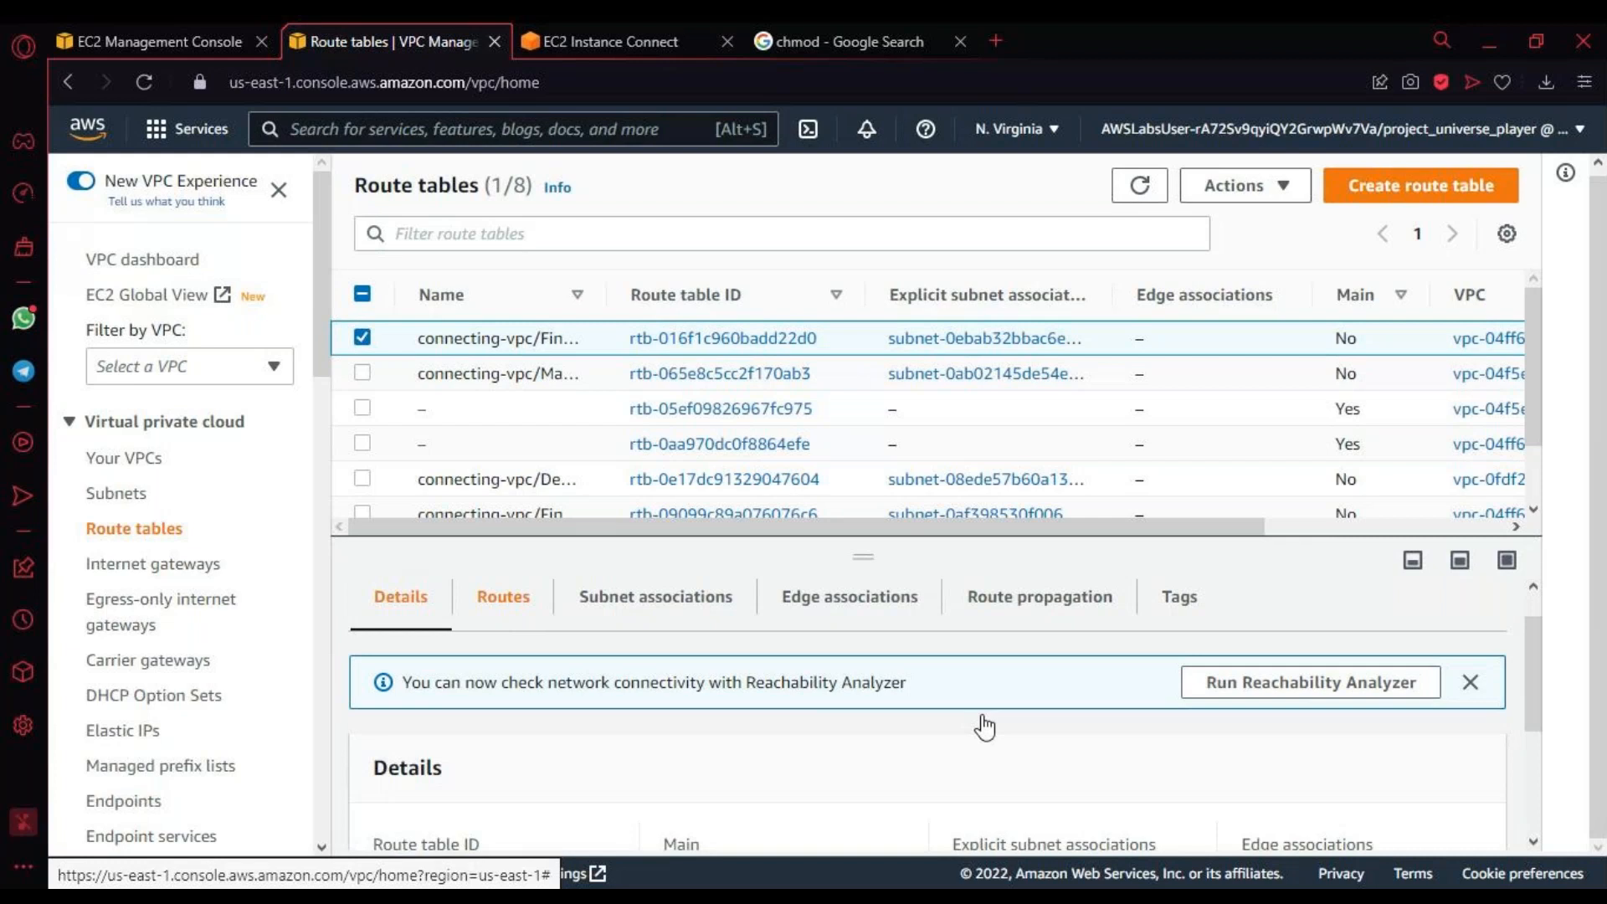
pyautogui.scroll(-2, 983, 736)
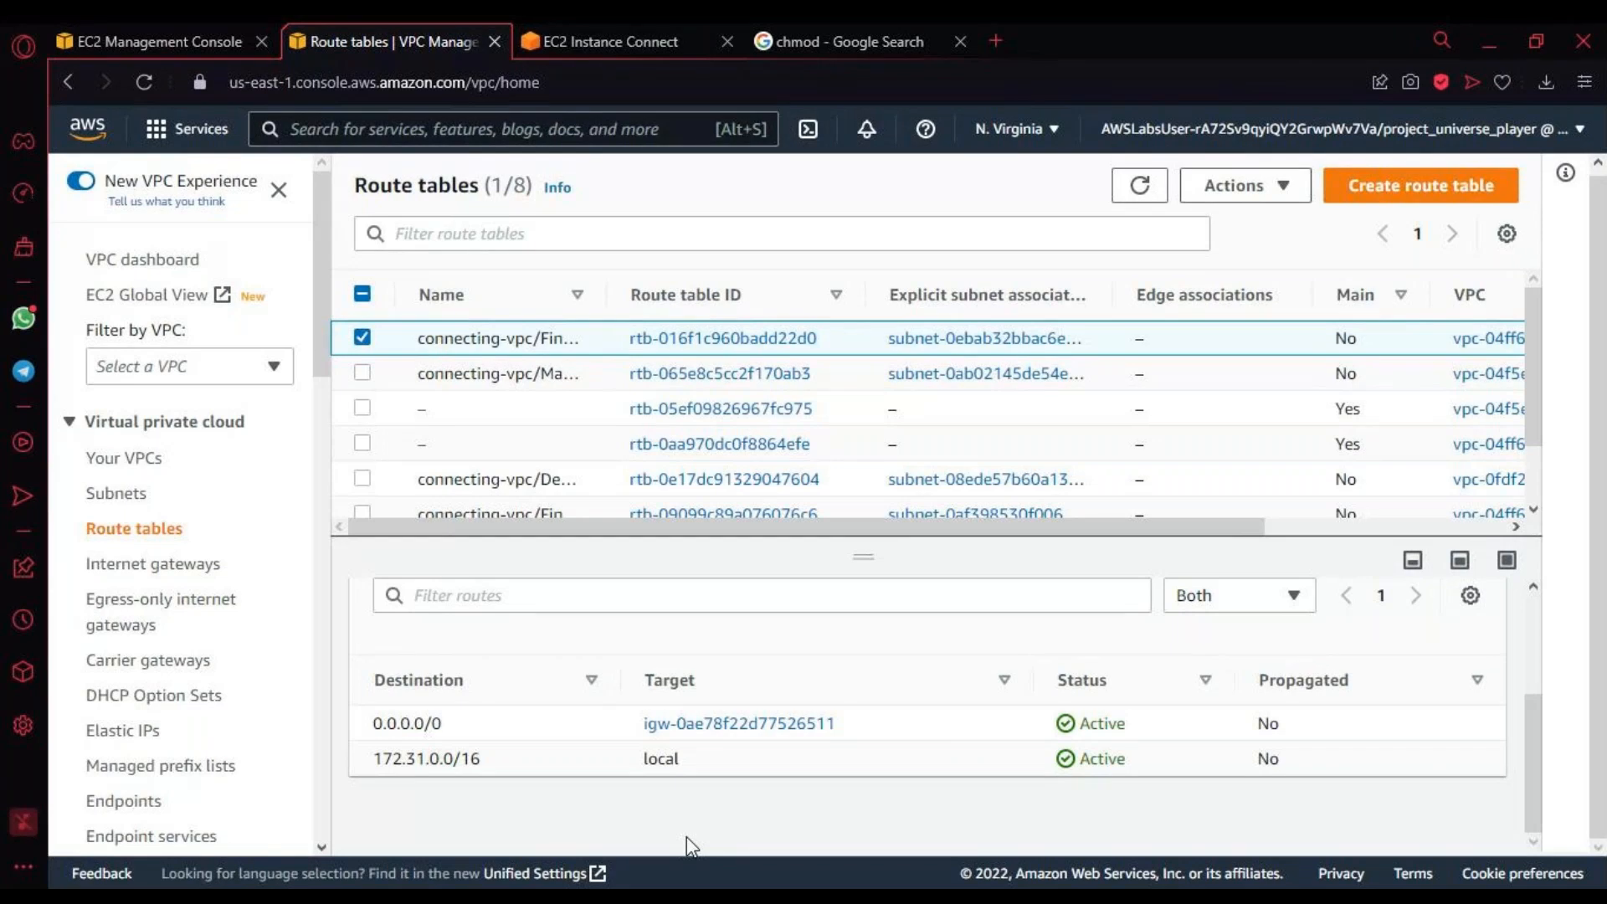
pyautogui.moveTo(386, 758); pyautogui.dragTo(470, 752)
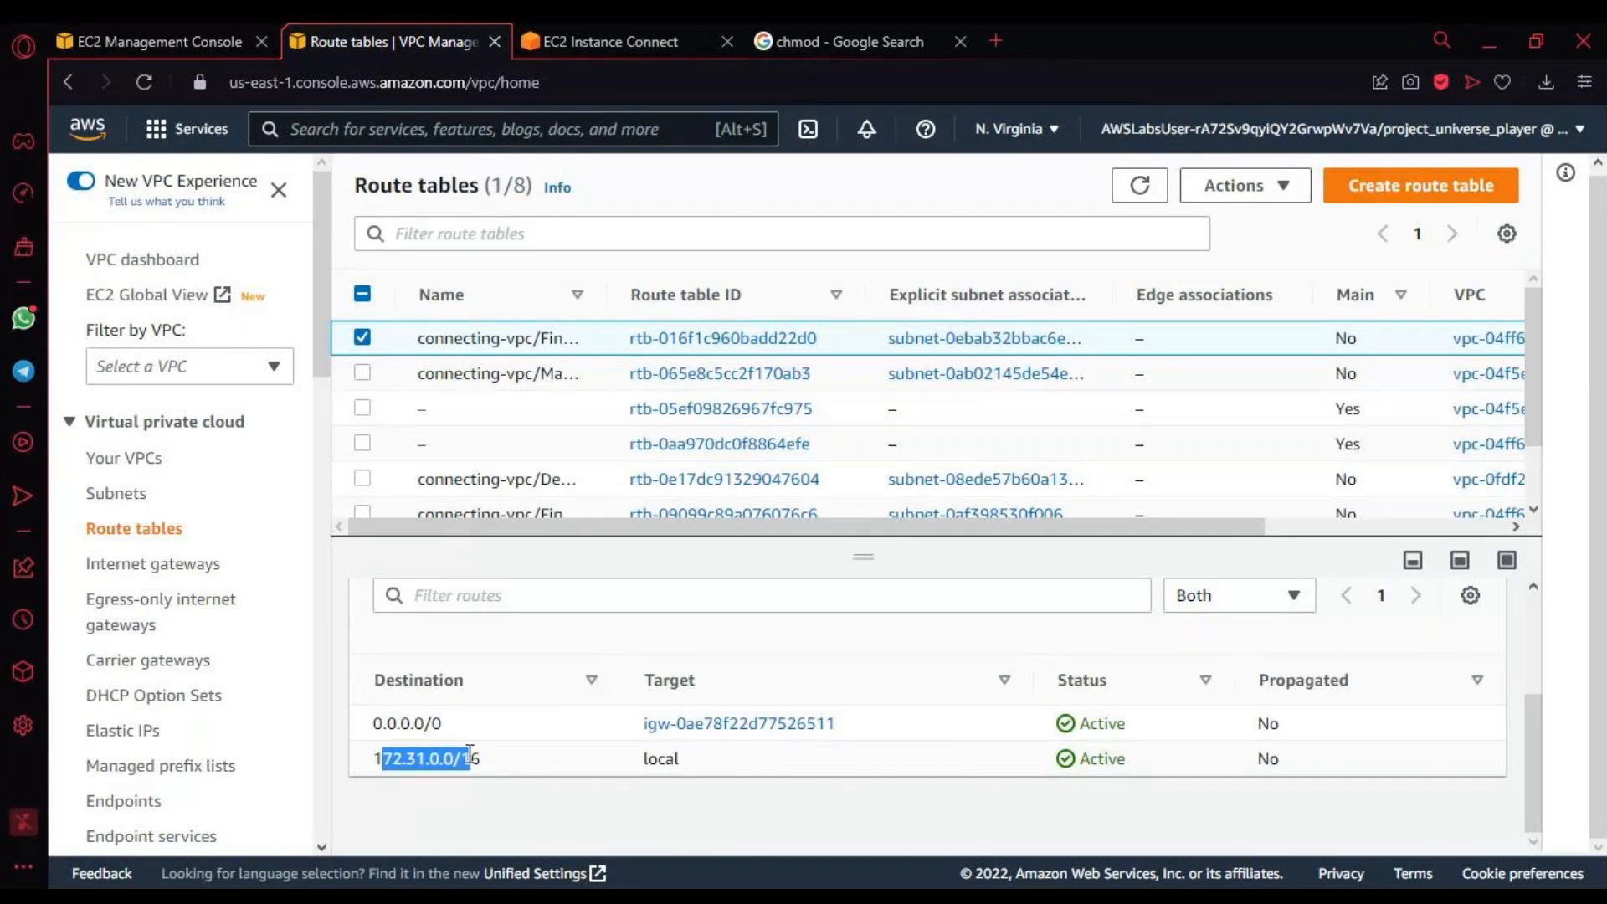
pyautogui.click(470, 753)
pyautogui.moveTo(426, 759); pyautogui.dragTo(360, 763)
pyautogui.moveTo(429, 756); pyautogui.dragTo(453, 756)
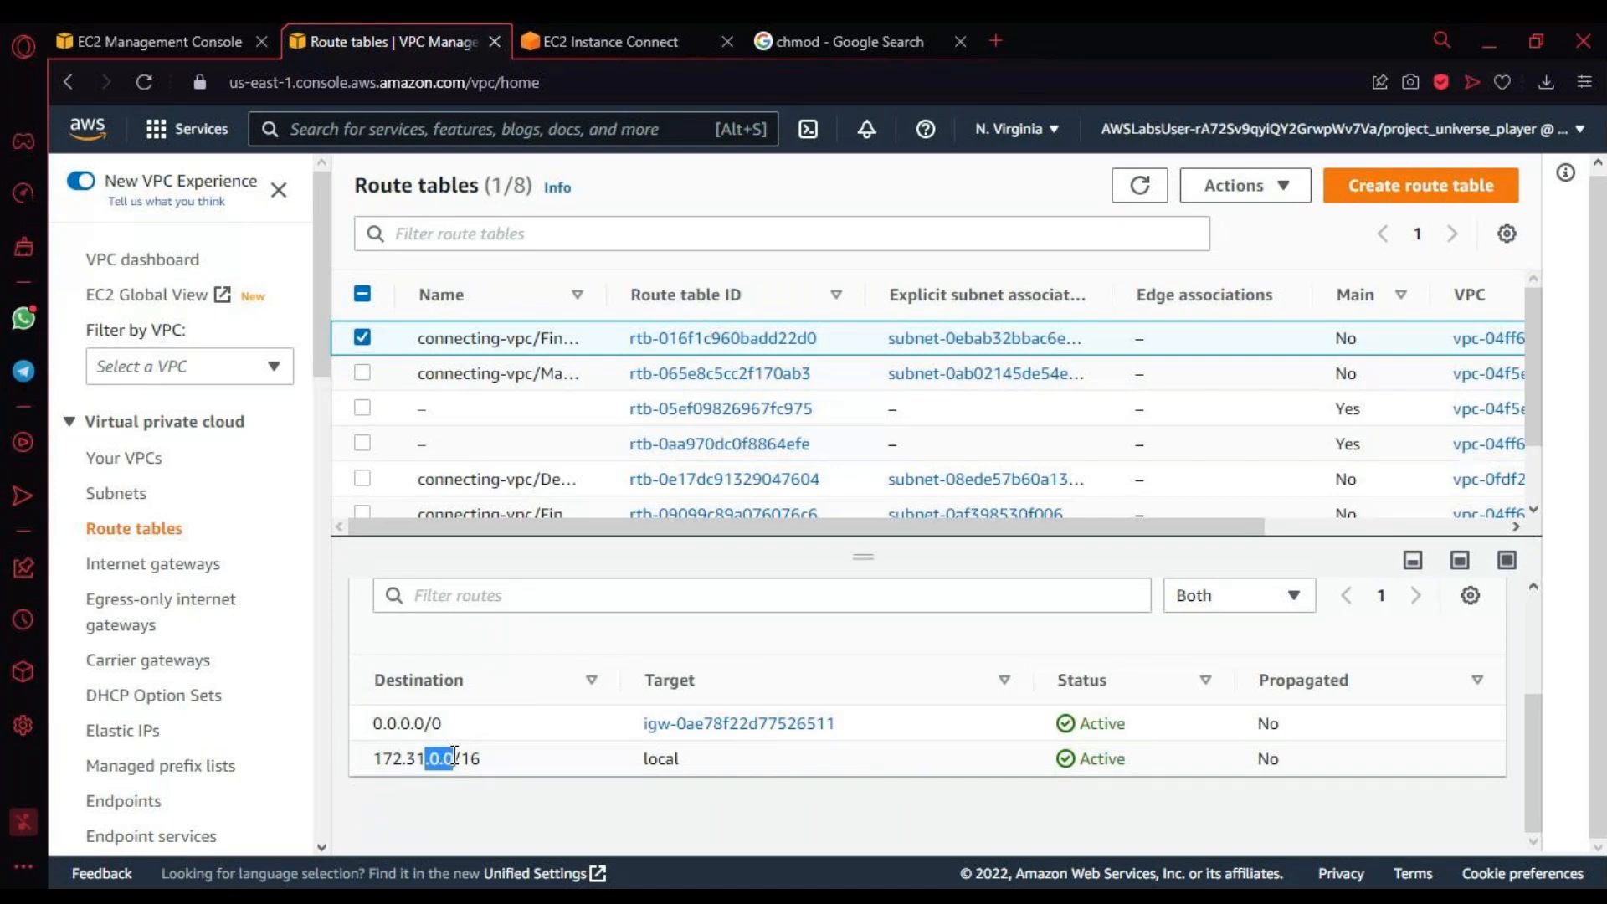
# Step: Copy the local route's destination CIDR 172.31.0.0/16 from the Finance VPC/FinancePublicSubnet1 route table
pyautogui.click(438, 757)
pyautogui.moveTo(430, 757); pyautogui.dragTo(455, 757)
pyautogui.click(380, 759)
pyautogui.moveTo(375, 759); pyautogui.dragTo(499, 766)
pyautogui.hotkey('ctrl', 'c')
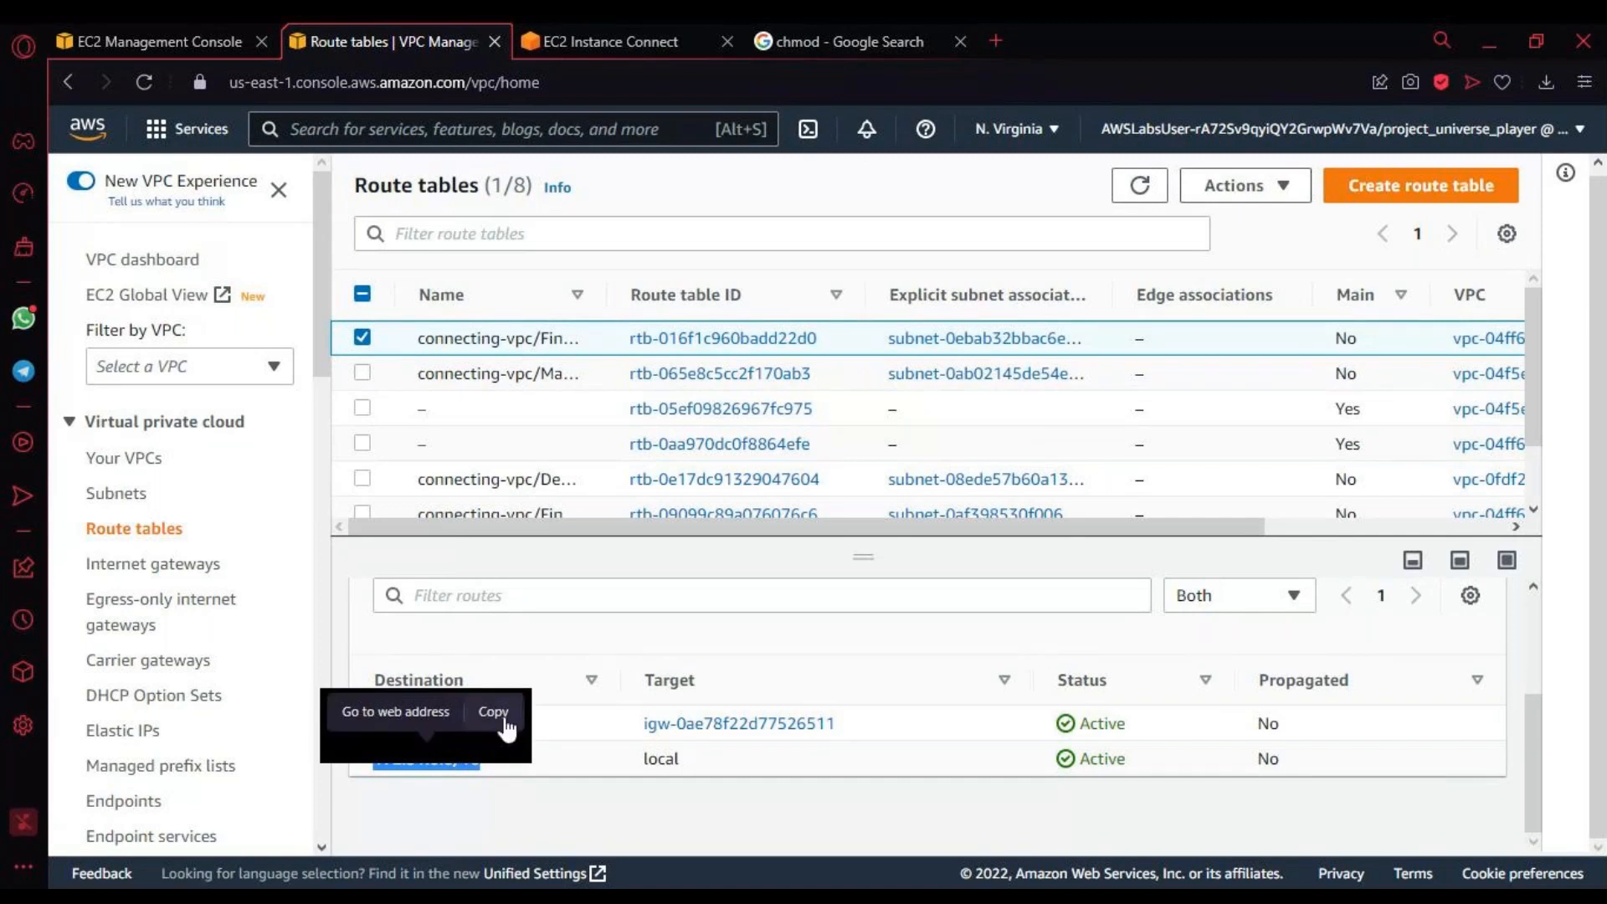
pyautogui.click(505, 726)
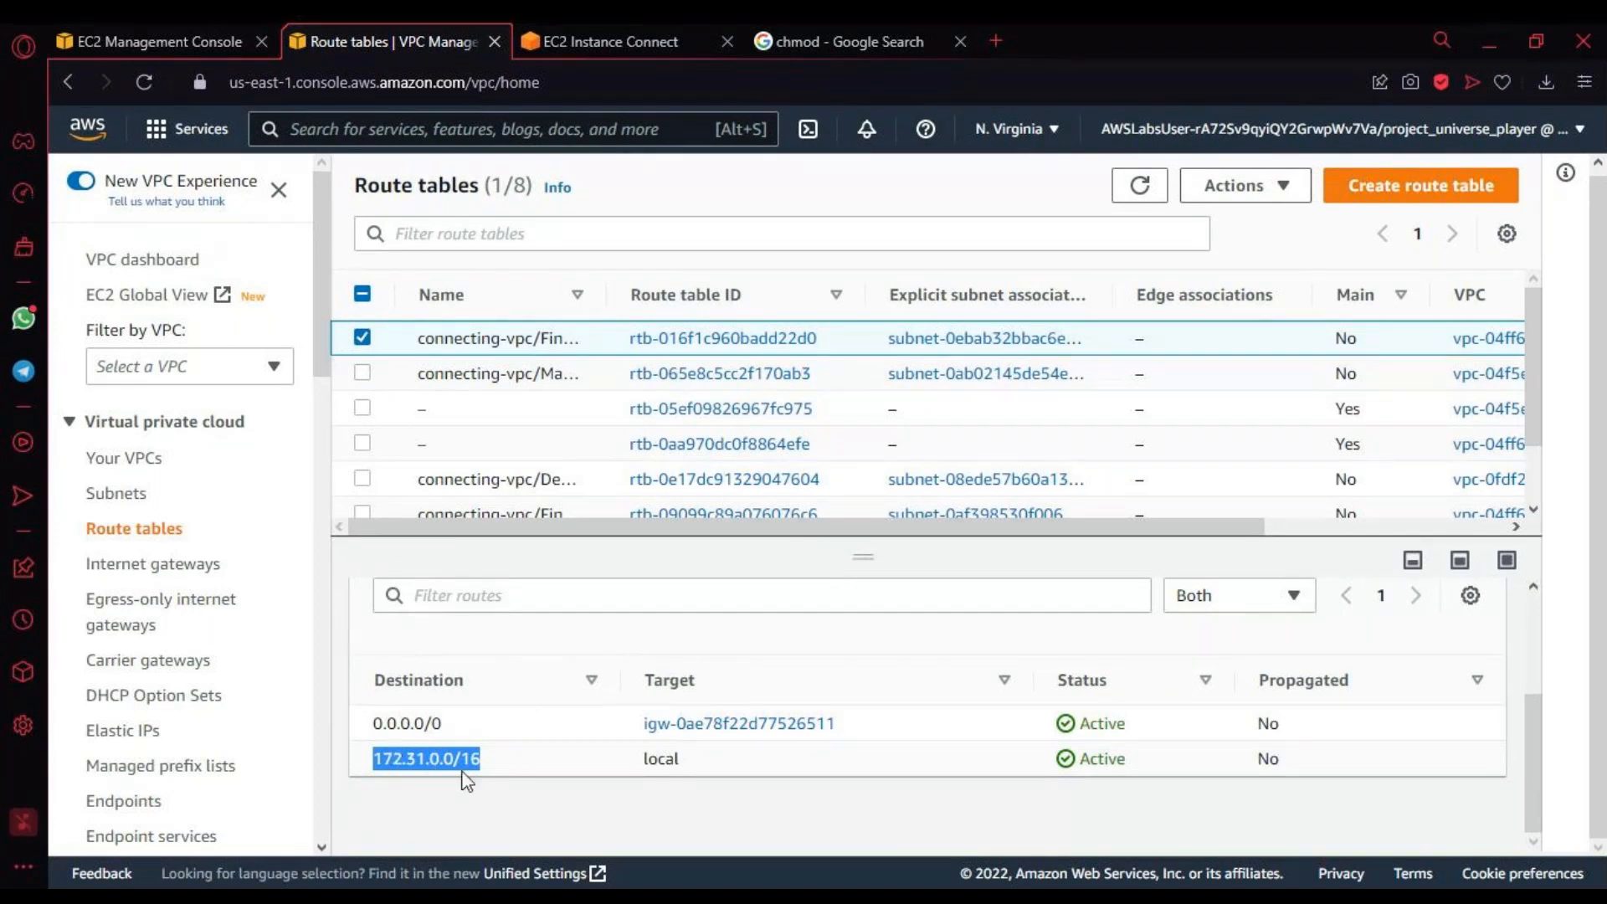
# Step: Select only the Marketing VPC/MarketingPublicSubnet1 route table and open its routes for editing
pyautogui.click(361, 339)
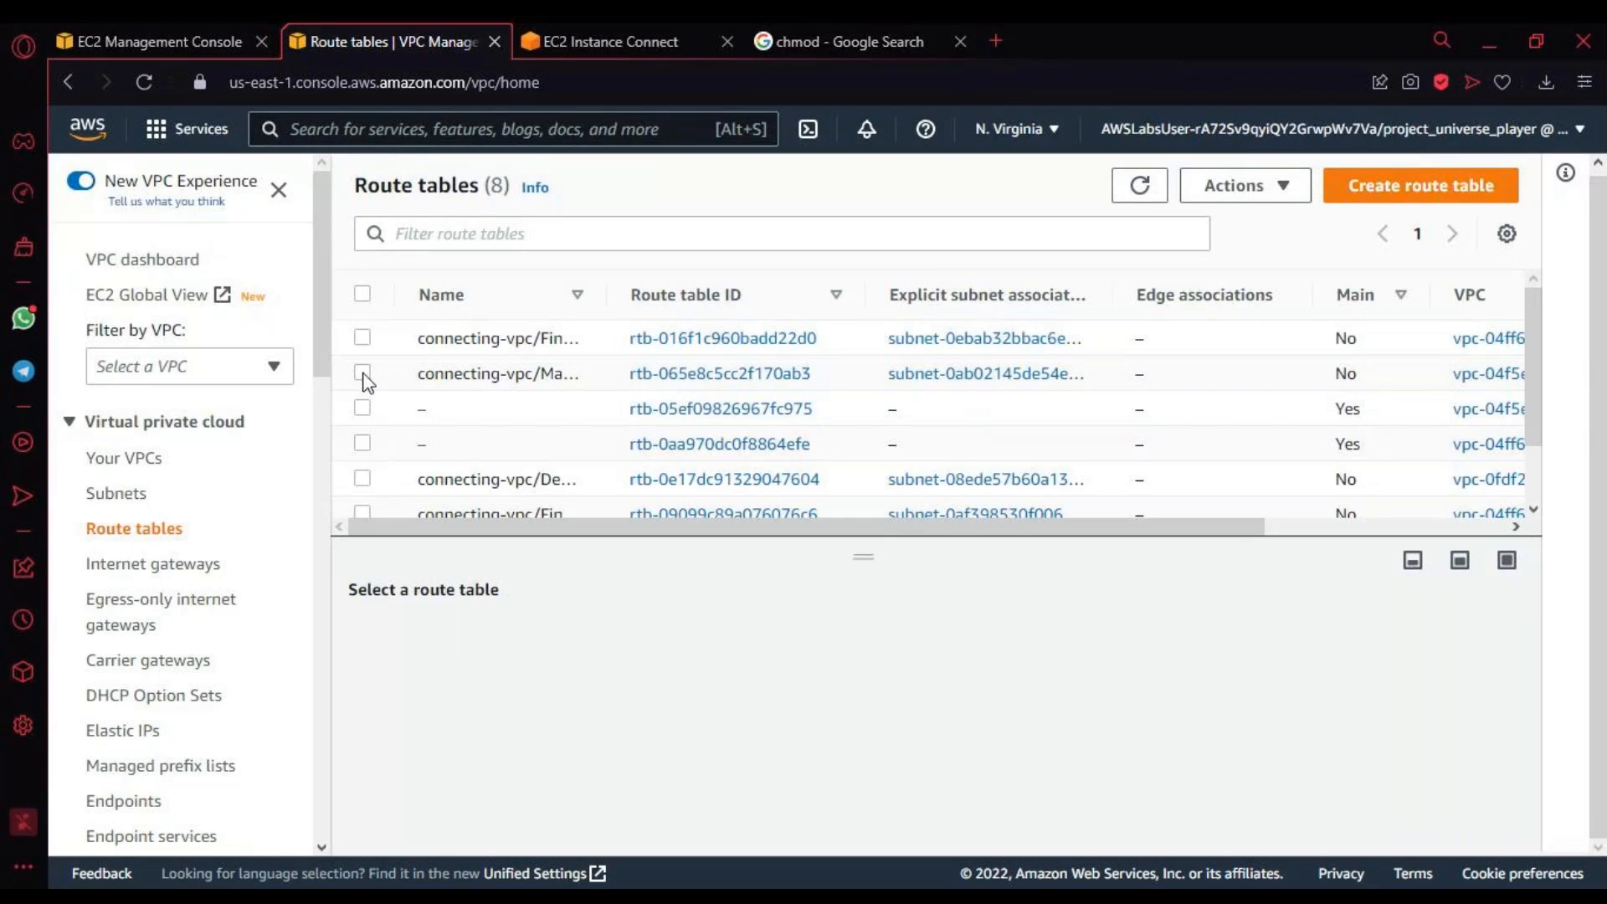
pyautogui.click(362, 373)
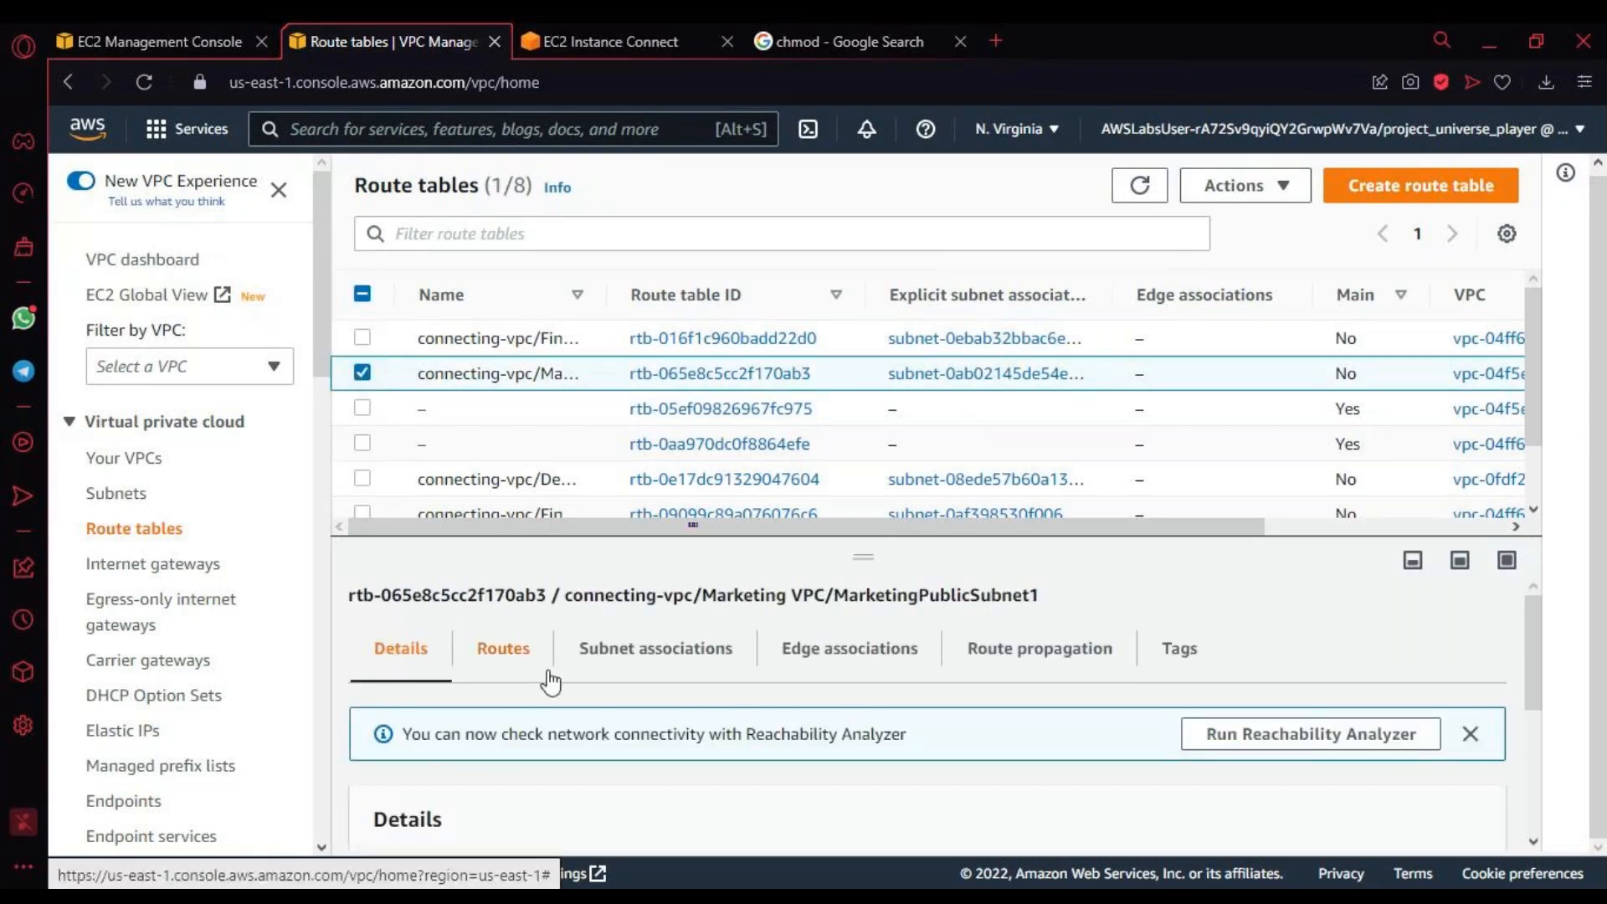
pyautogui.click(504, 649)
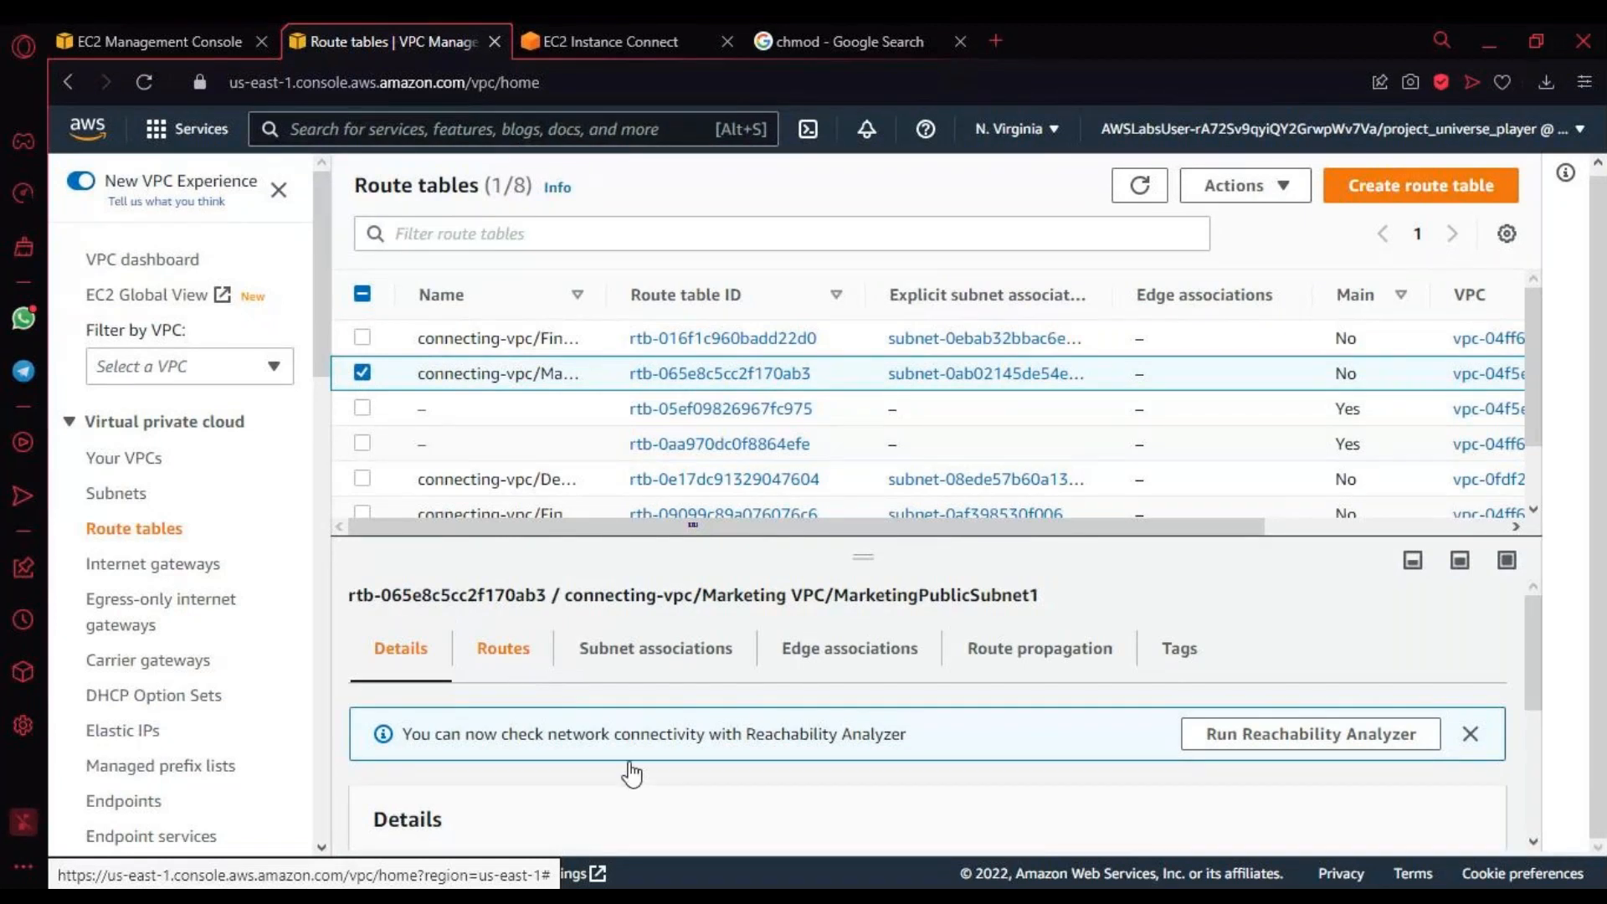
pyautogui.scroll(-2, 632, 770)
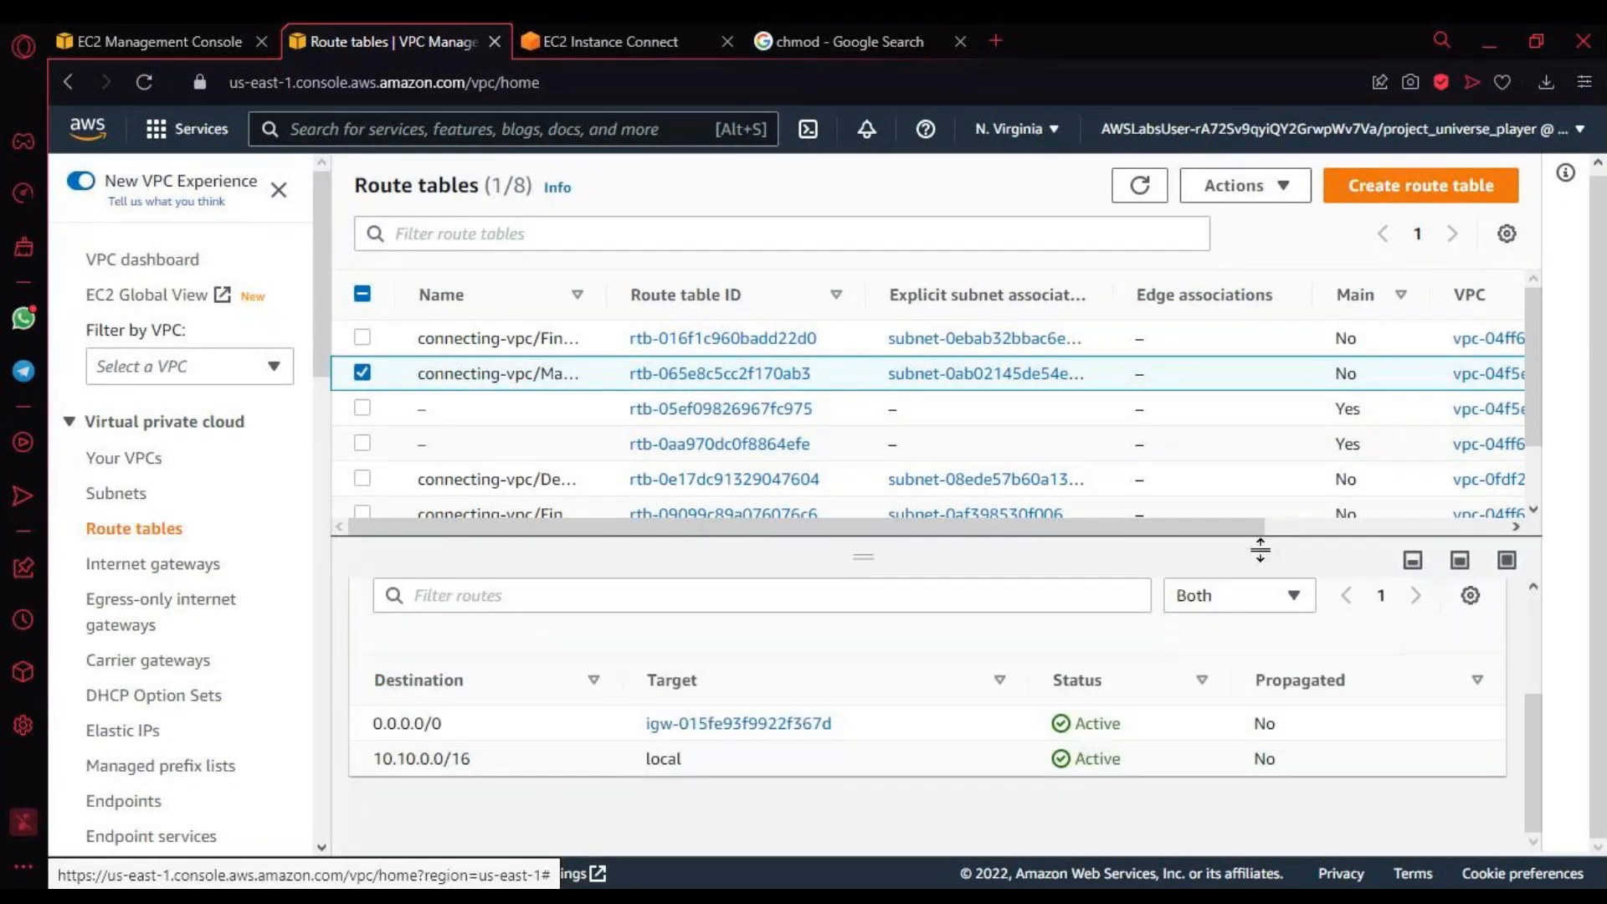
pyautogui.scroll(2, 1223, 578)
pyautogui.click(1401, 750)
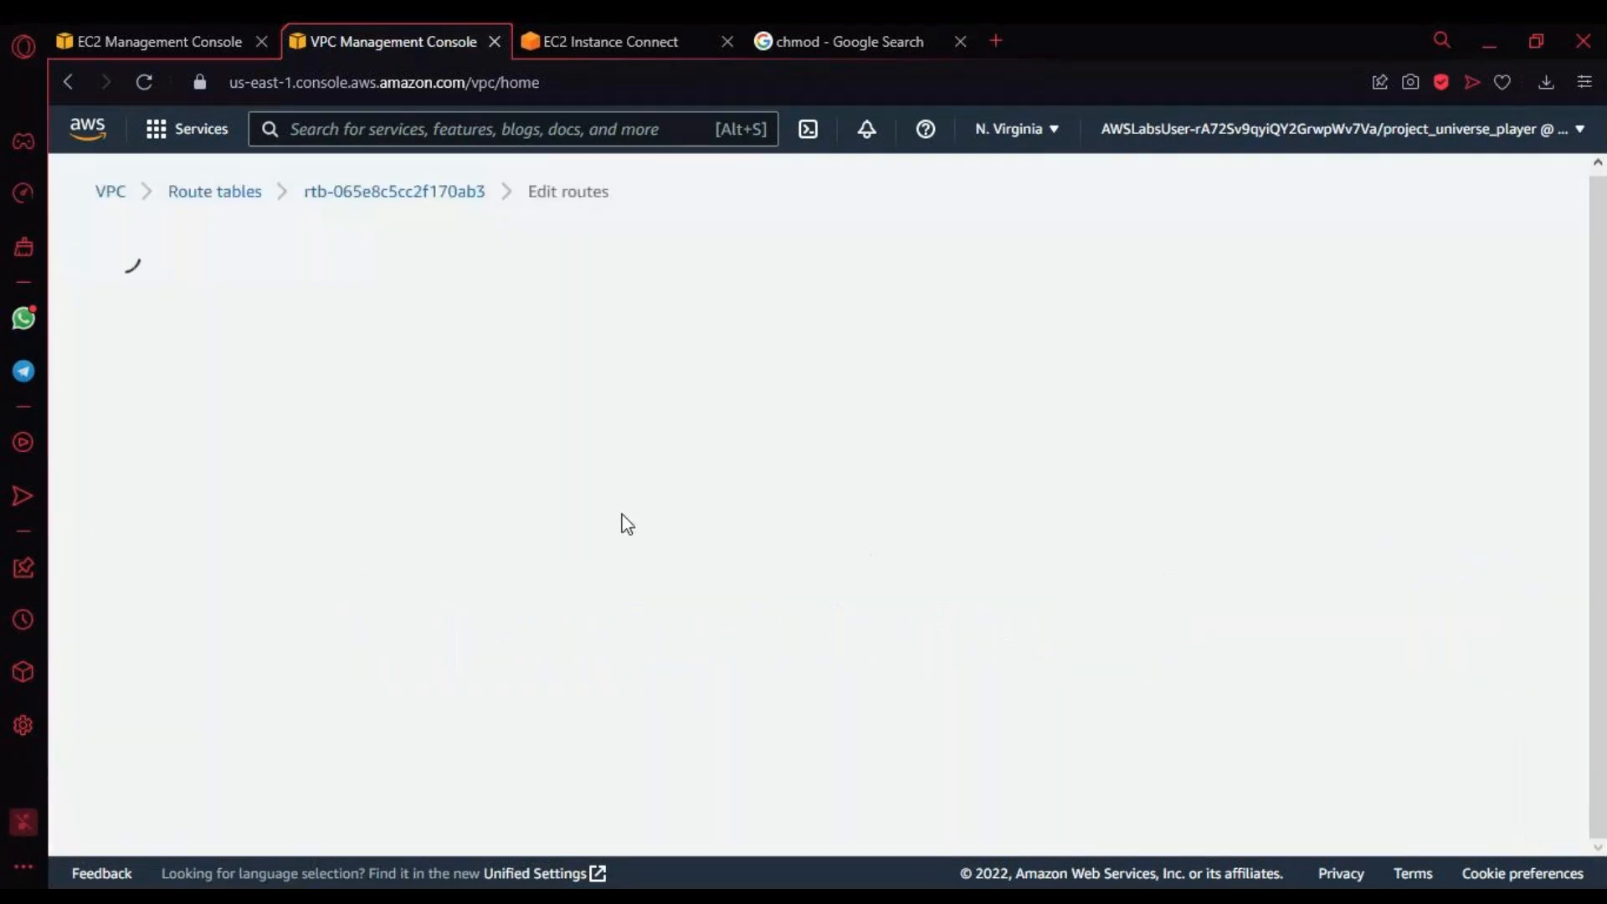
# Step: Add a route to the Marketing route table with the copied destination 172.31.0.0/16
pyautogui.click(192, 536)
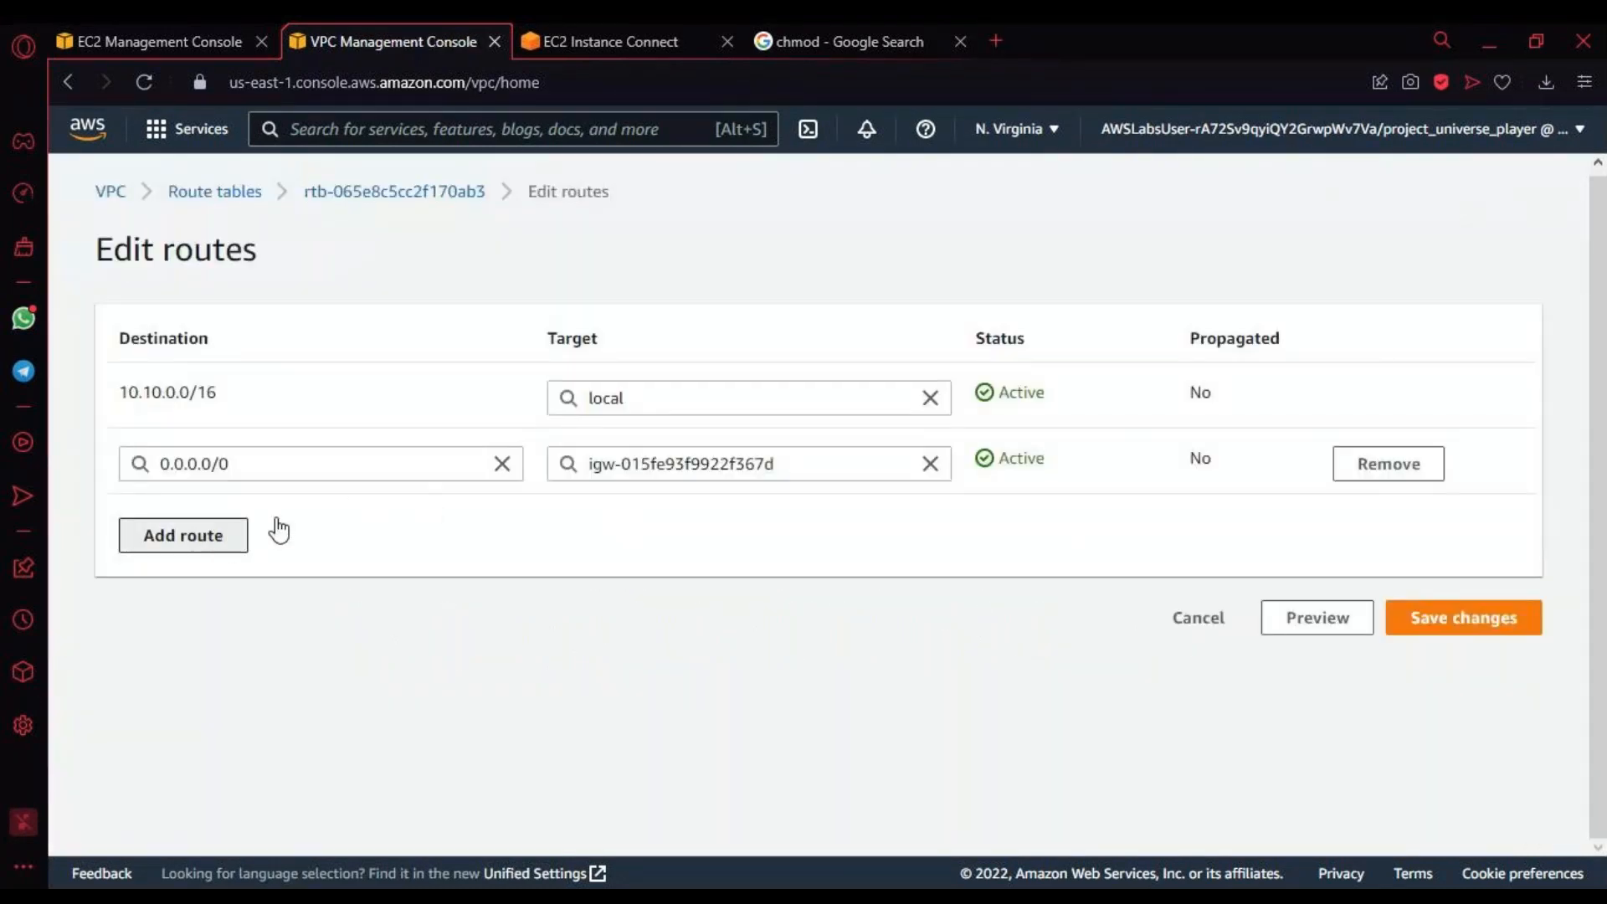
pyautogui.click(211, 536)
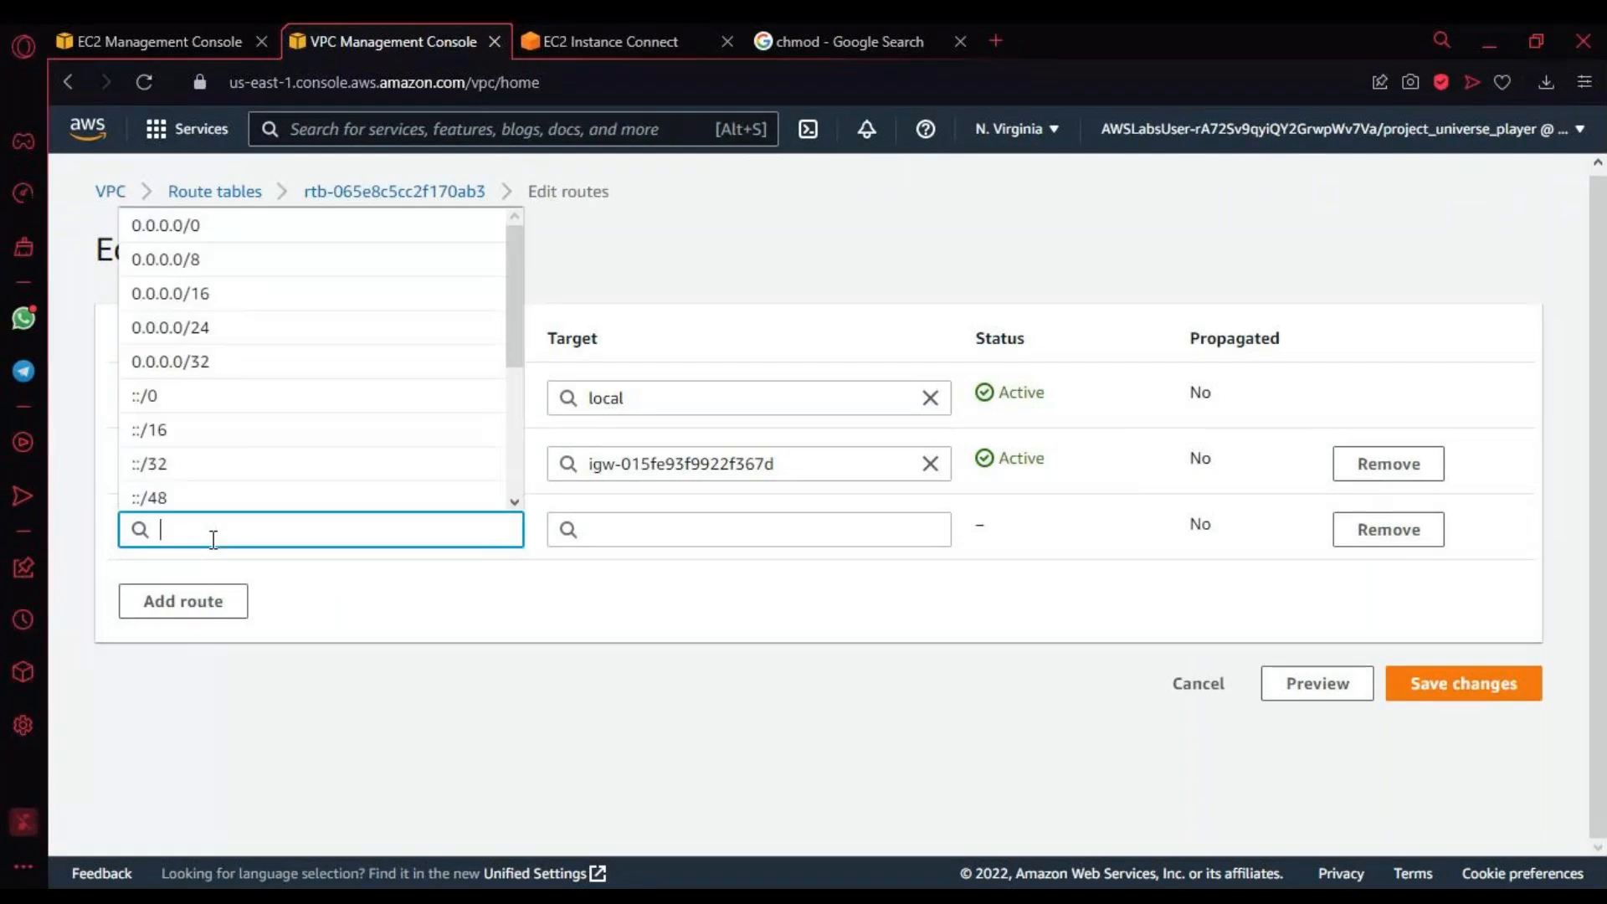
pyautogui.hotkey('ctrl', 'v')
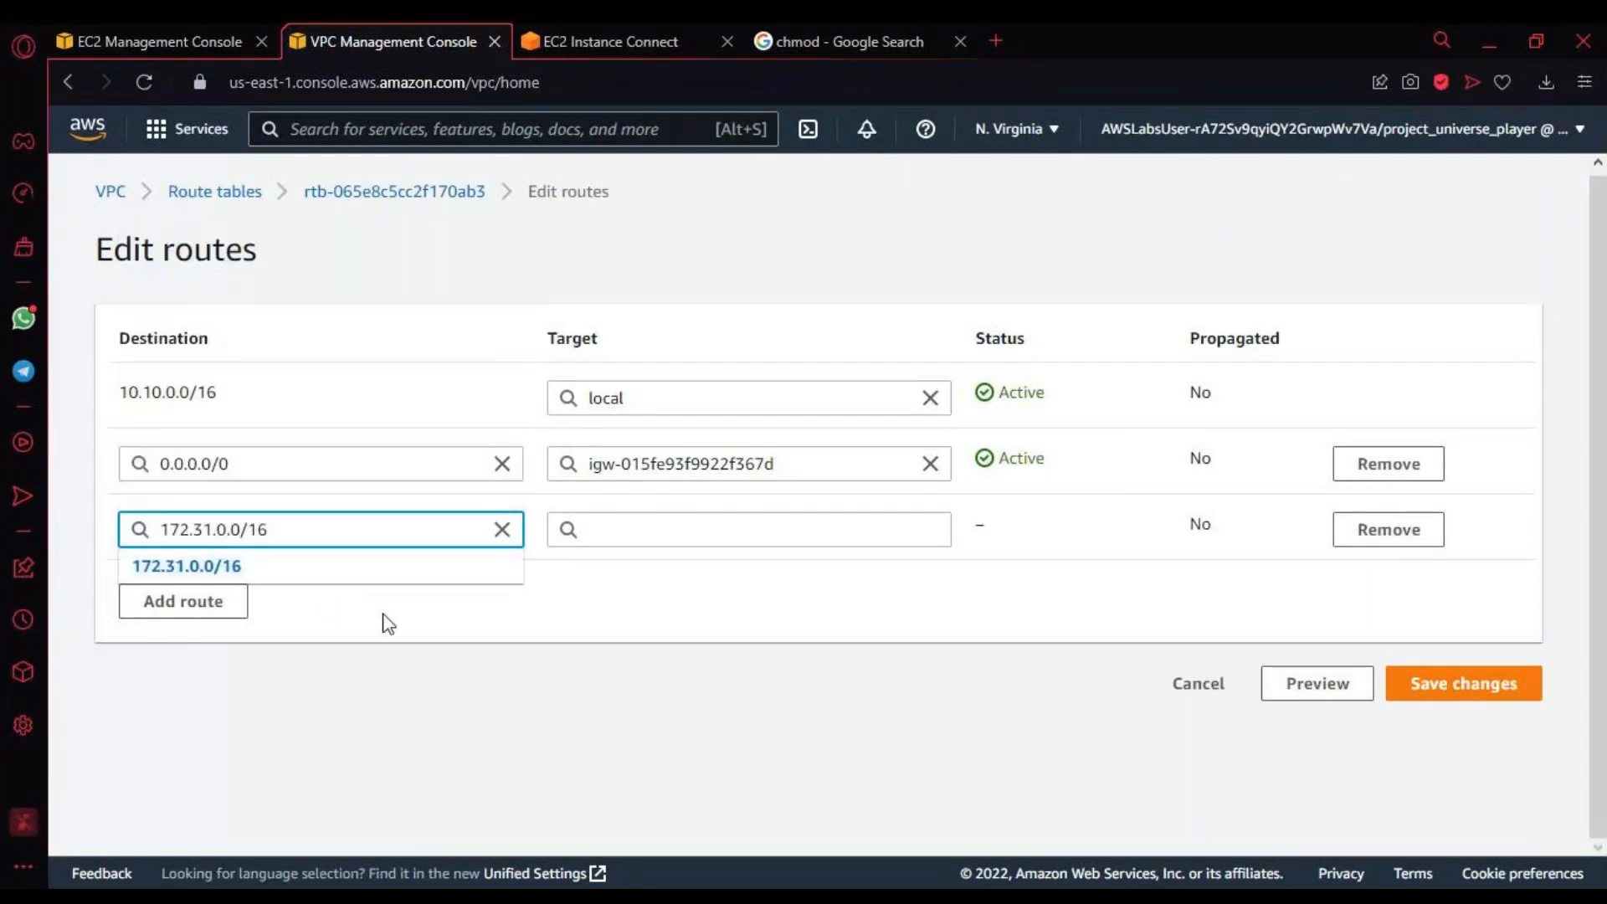
# Step: Set the new route's target to the "Marketing <> Finance" peering connection
pyautogui.click(687, 528)
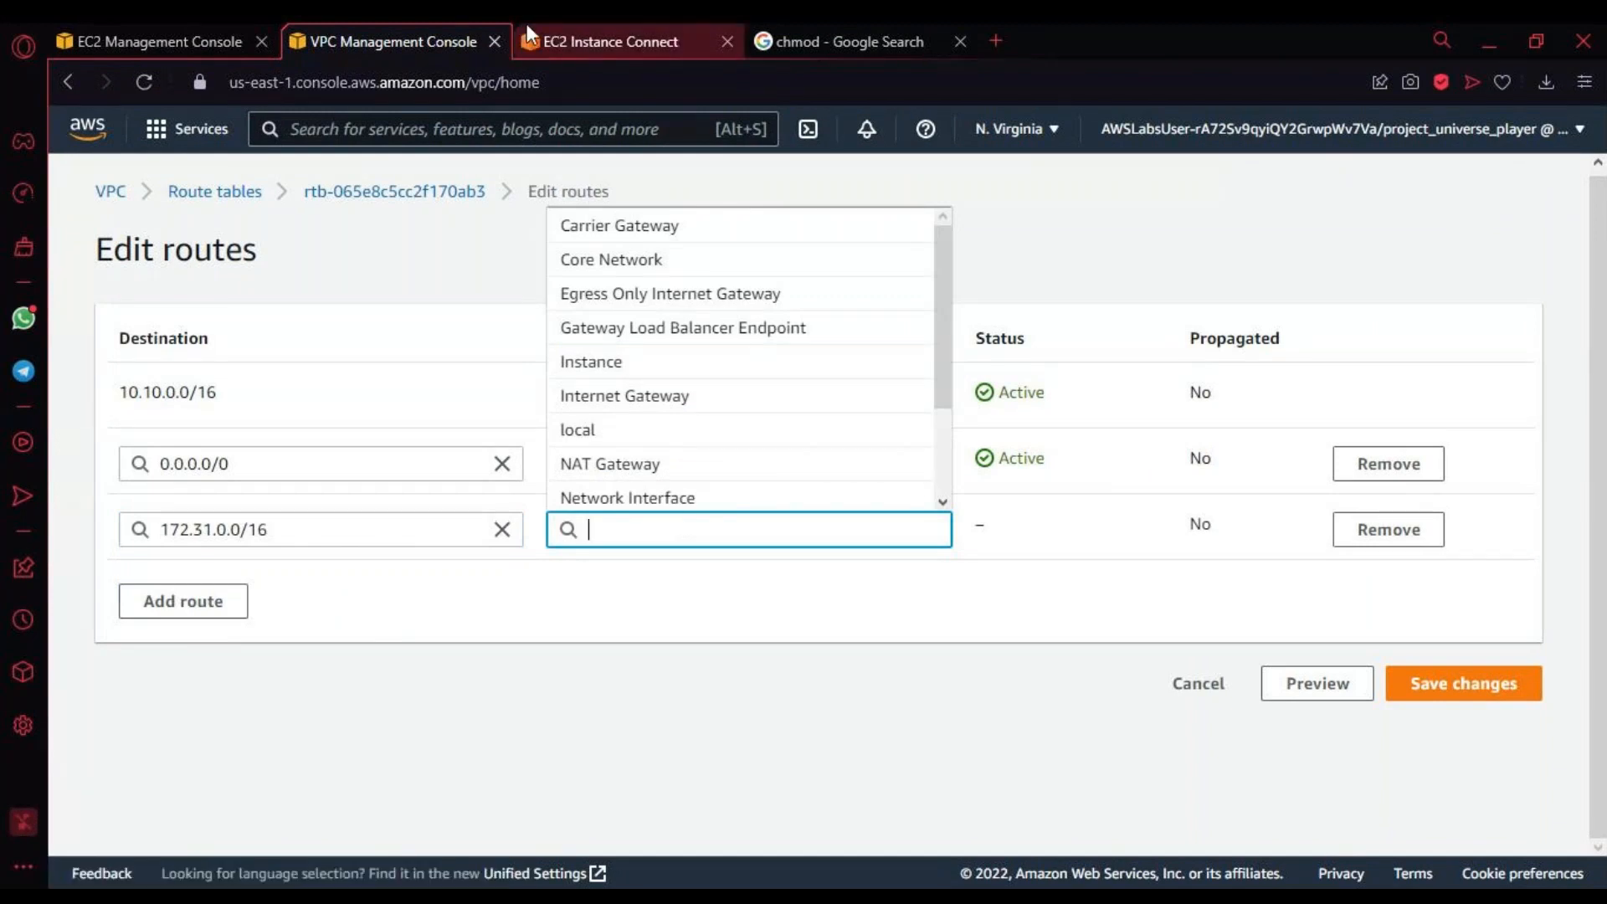
pyautogui.hotkey('alt', 'Tab')
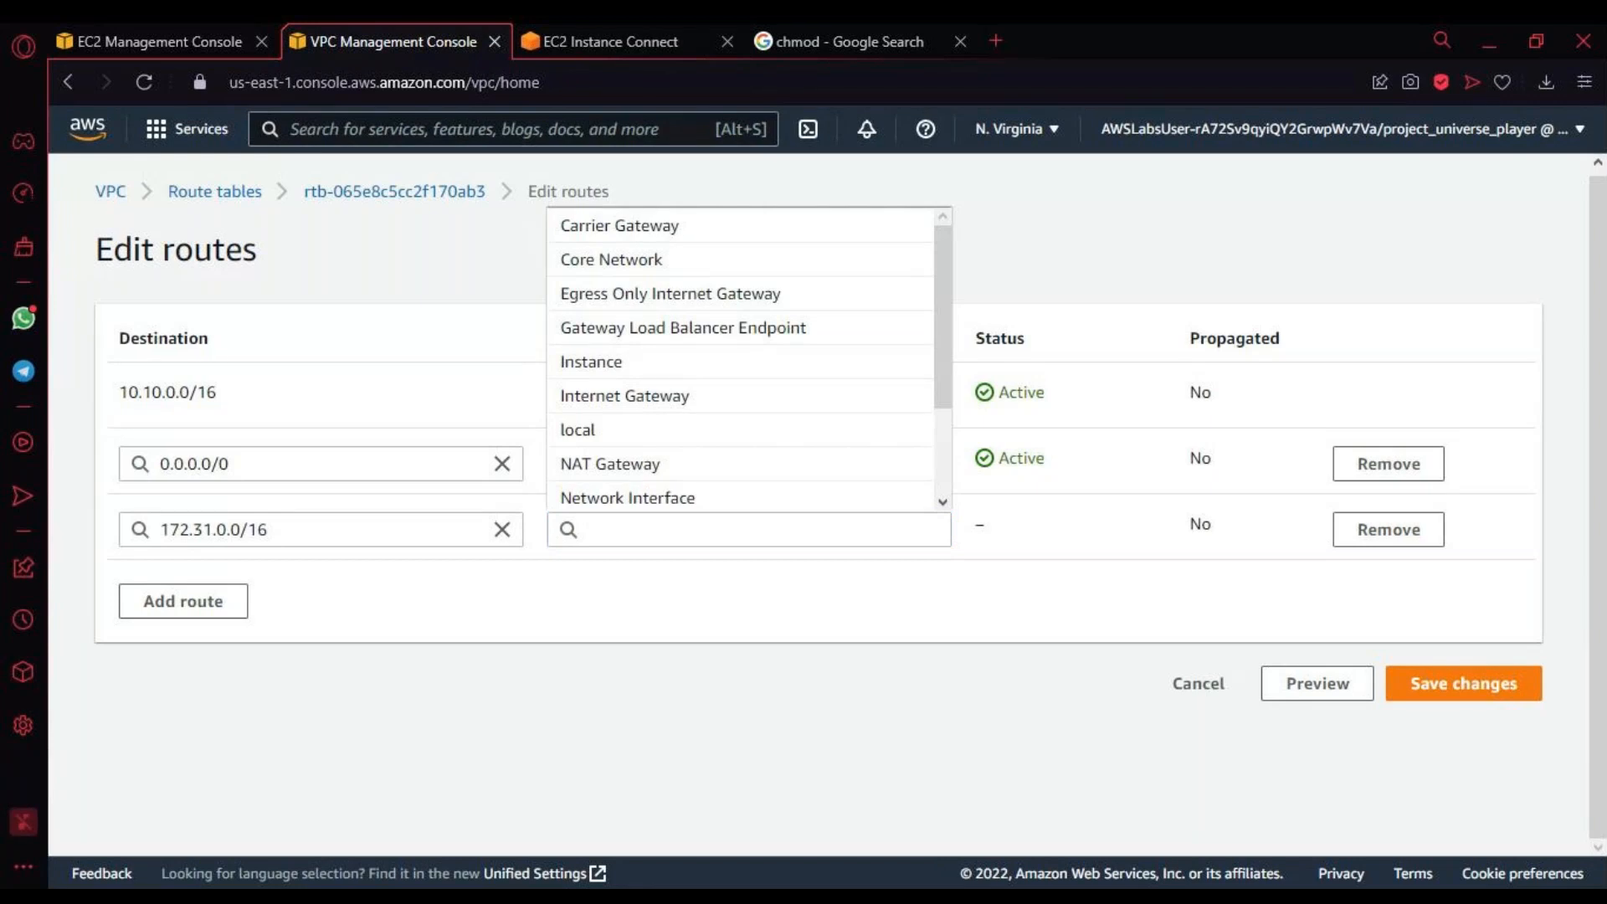
pyautogui.hotkey('alt', 'Tab')
pyautogui.scroll(-2, 702, 339)
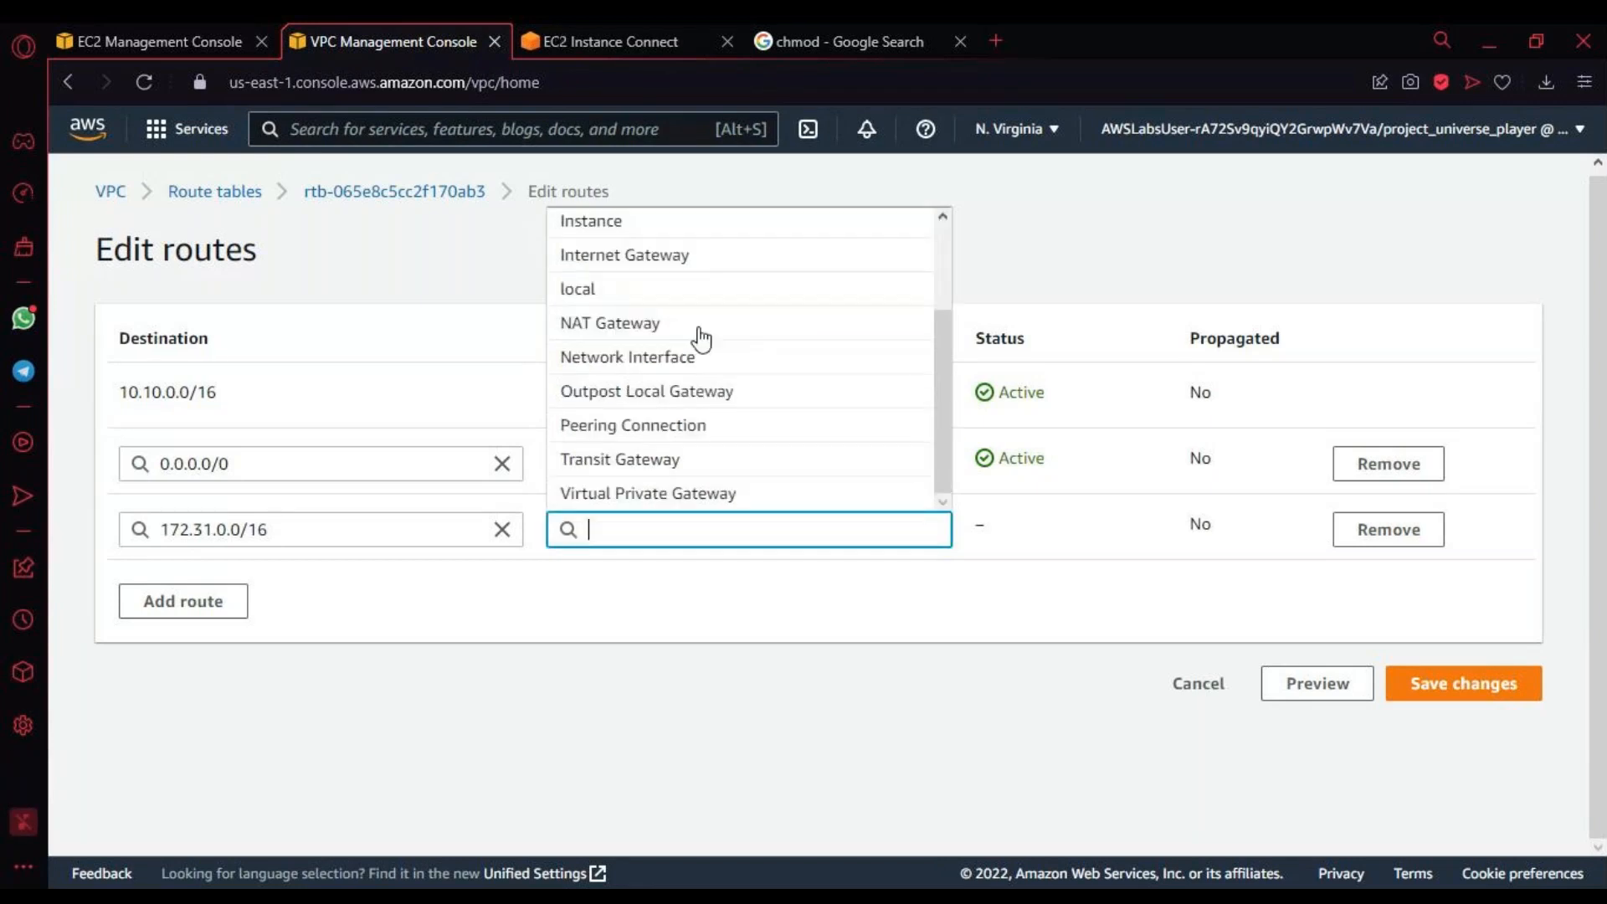
pyautogui.click(678, 429)
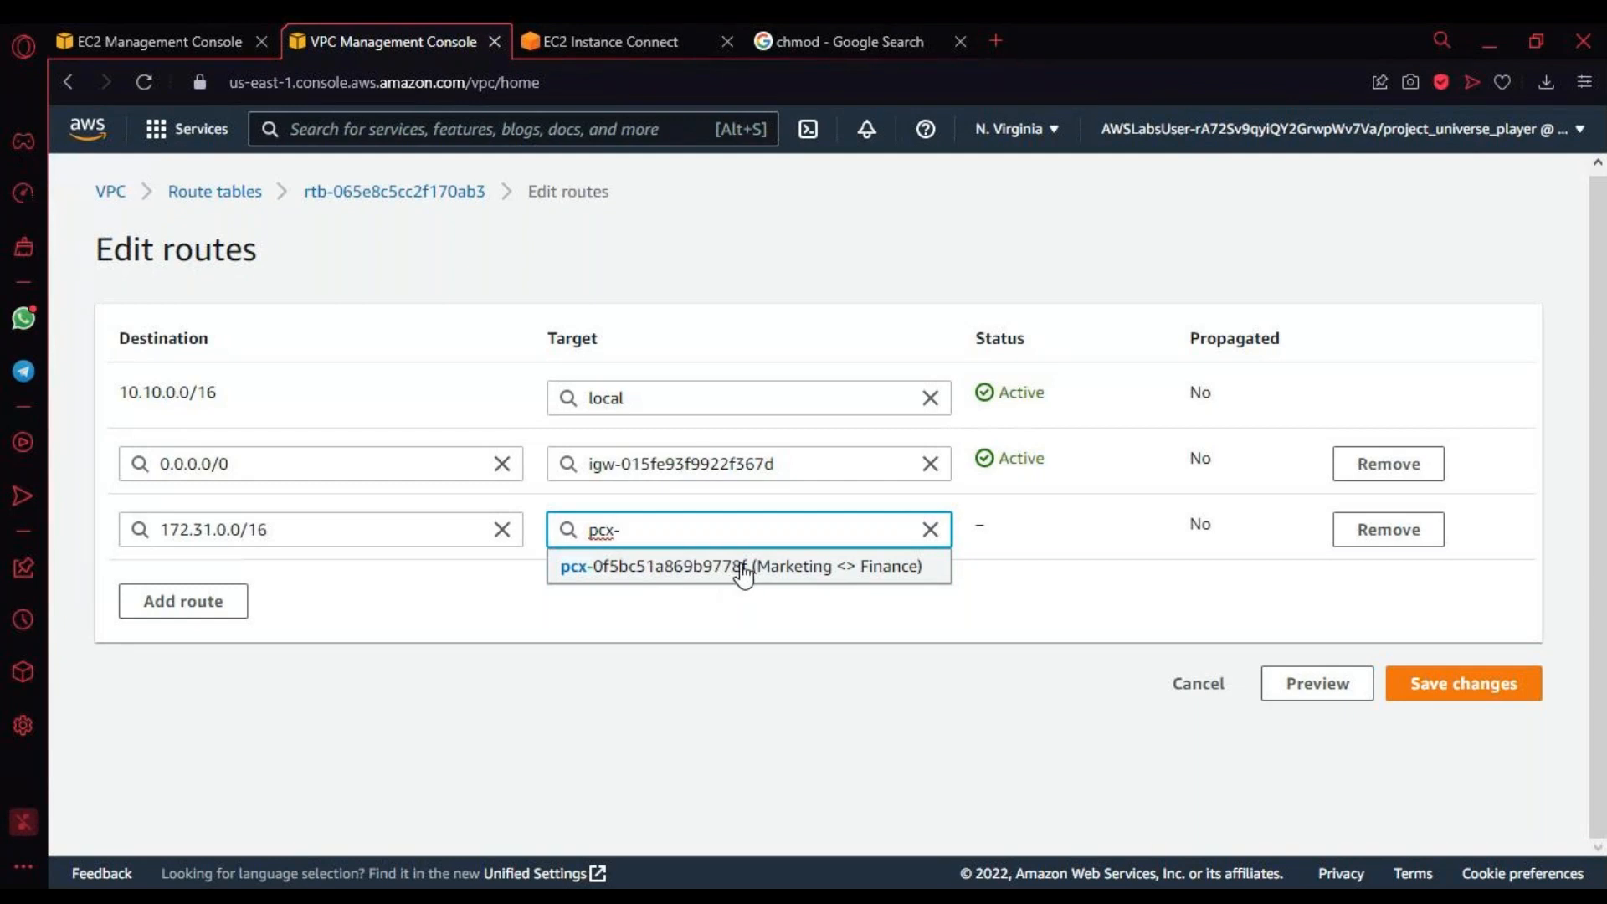
pyautogui.click(851, 577)
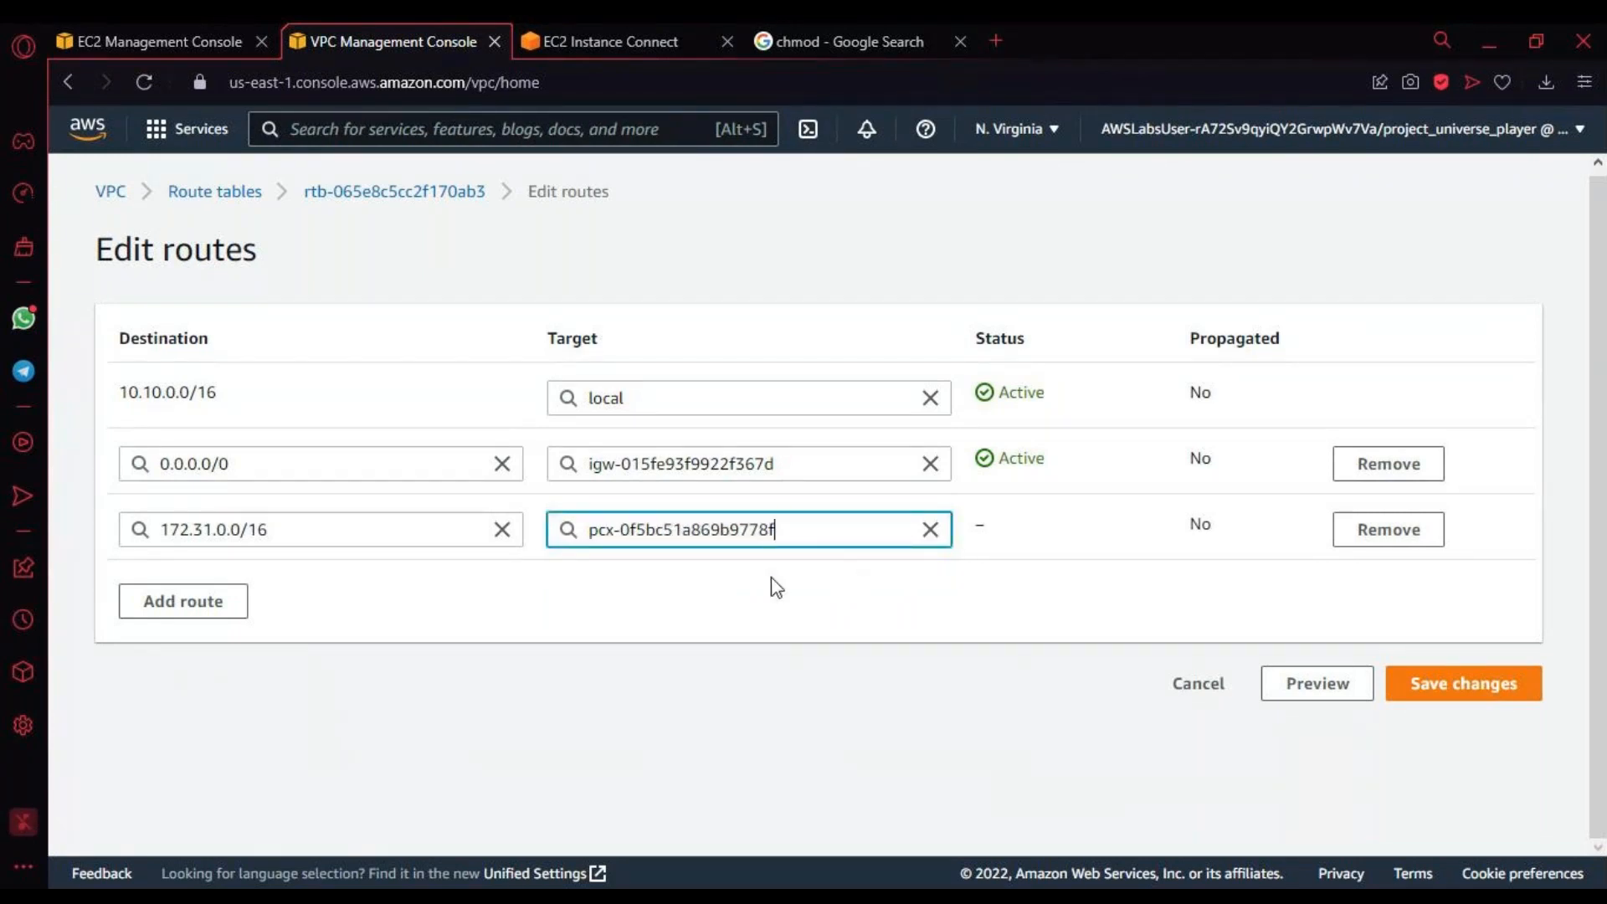
# Step: Save the route changes and check the status of each route in the Marketing route table
pyautogui.click(161, 529)
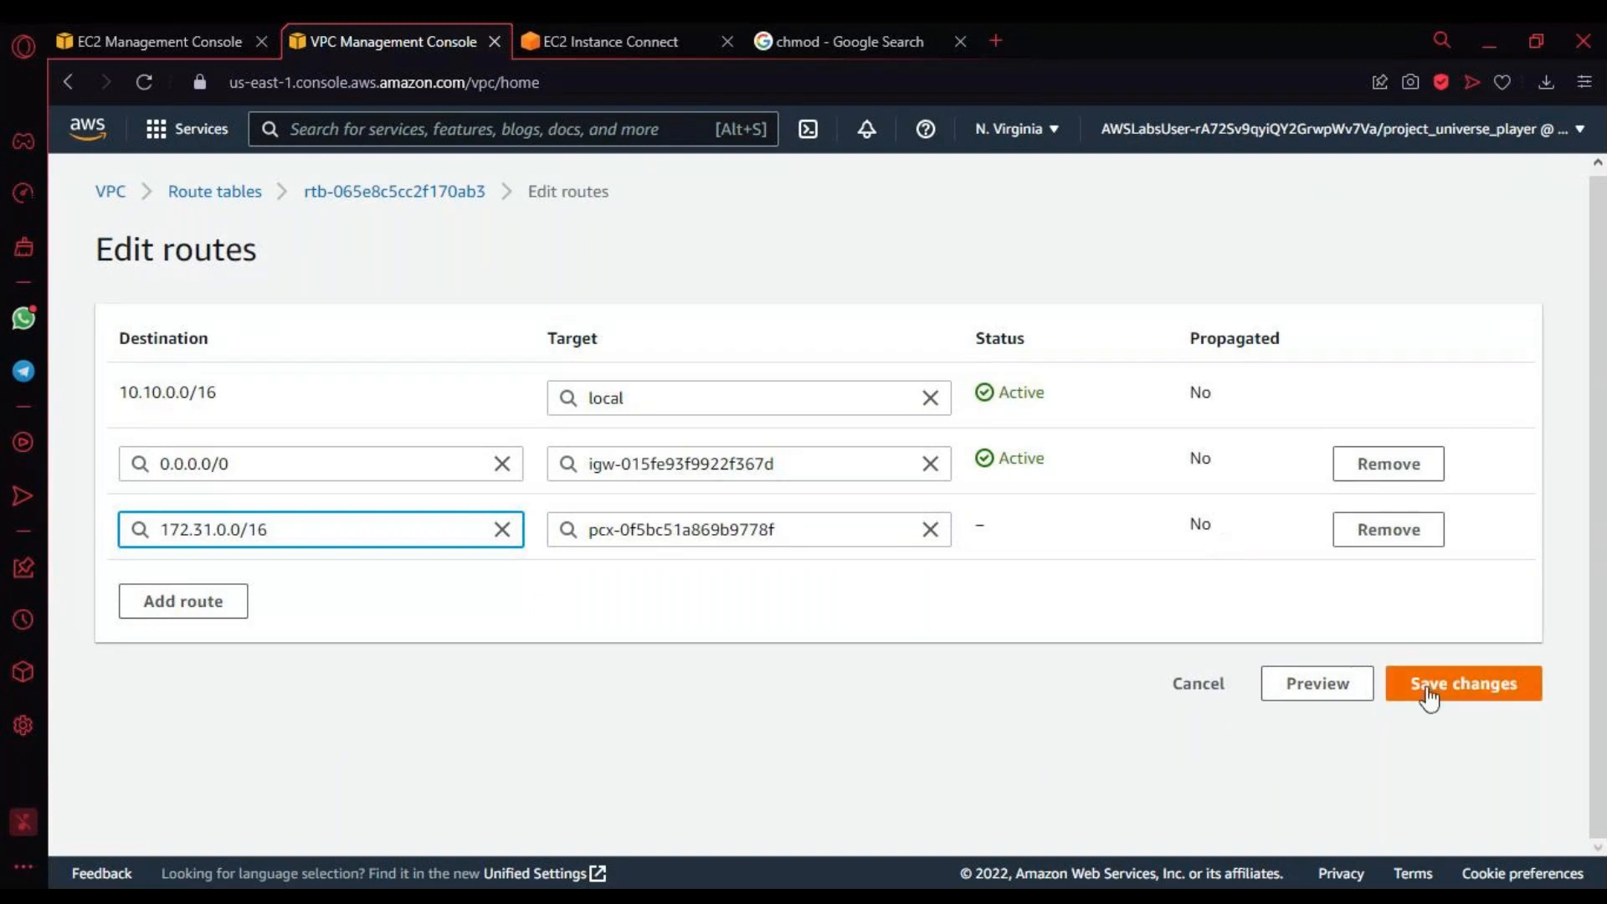
pyautogui.click(1179, 558)
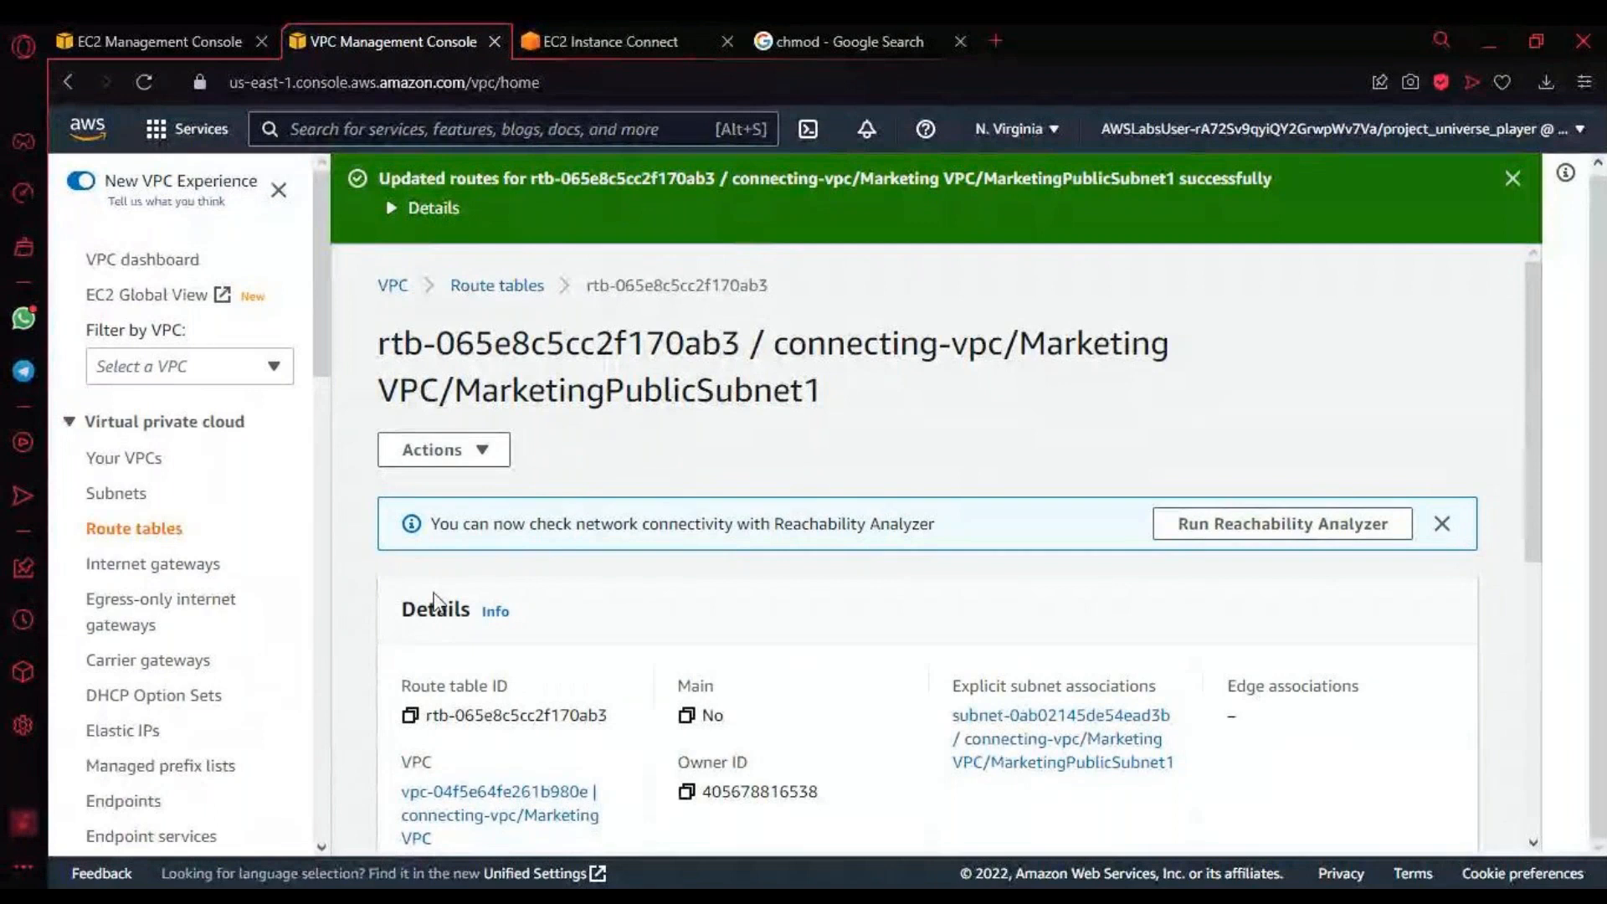
pyautogui.scroll(-6, 656, 724)
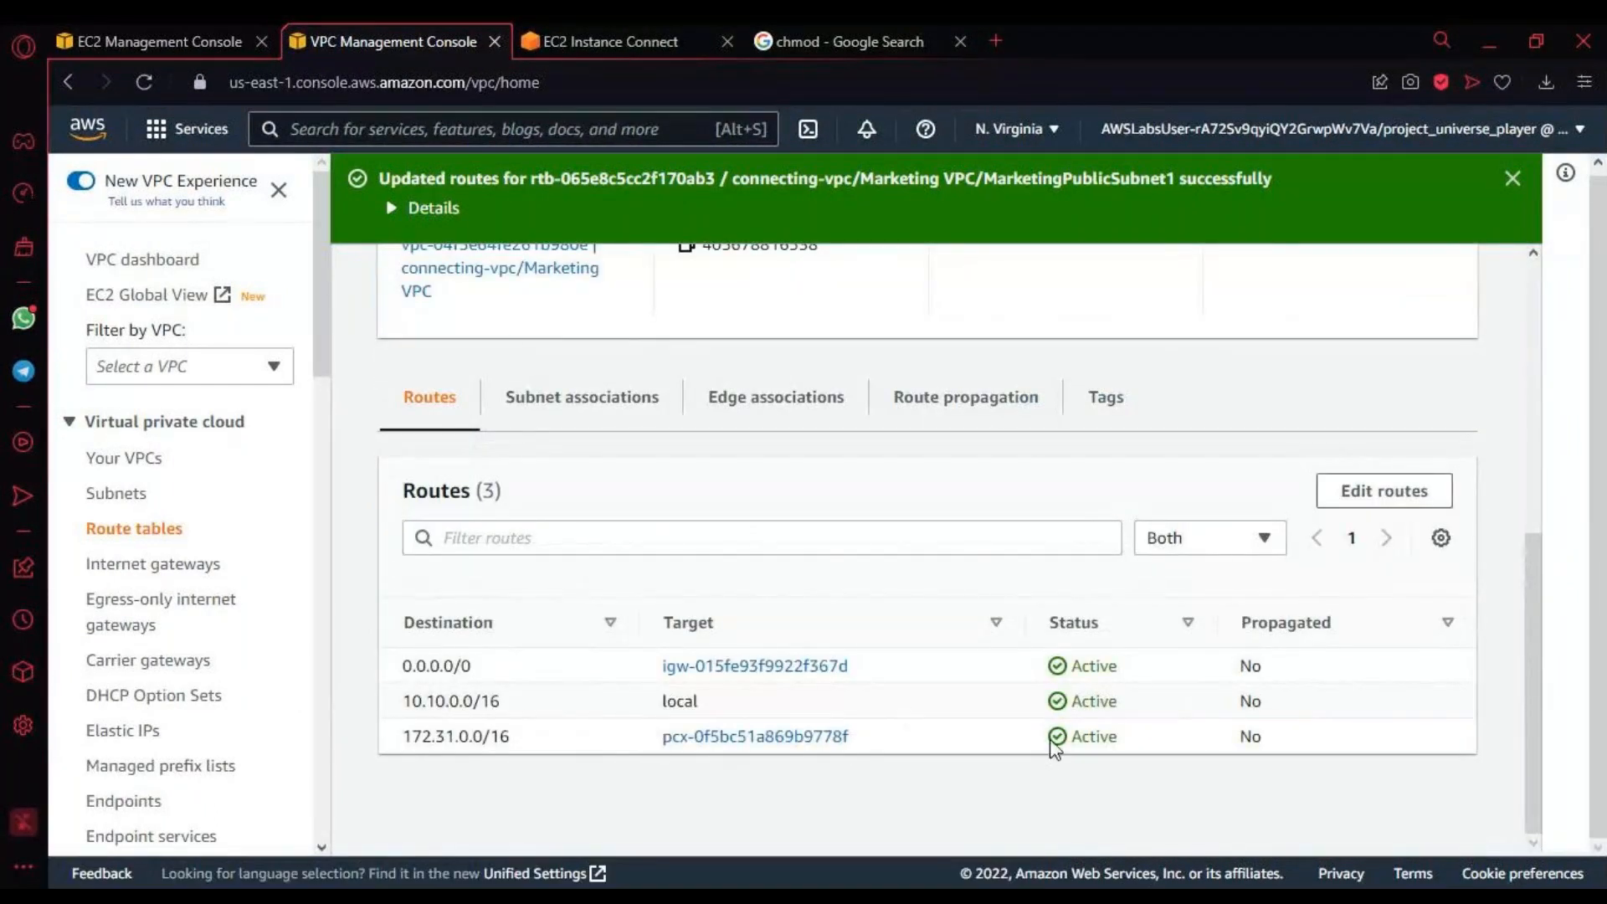
pyautogui.moveTo(897, 621); pyautogui.dragTo(1106, 740)
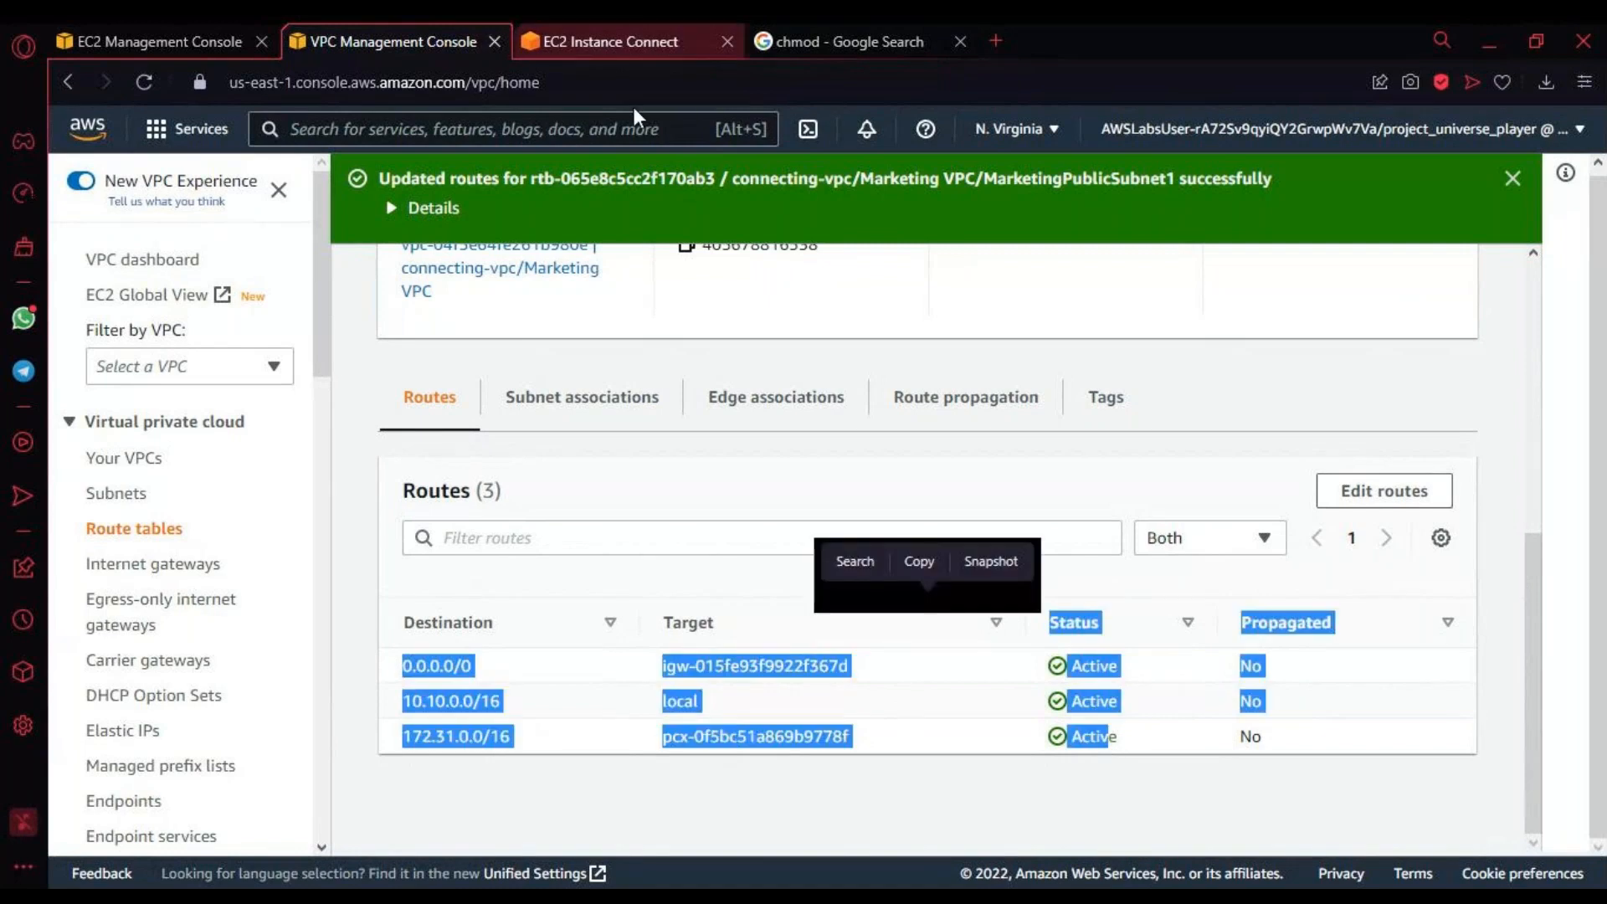
# Step: Switch to the EC2 Instance Connect terminal, reload its session, and close the chmod Google Search page
pyautogui.click(603, 42)
pyautogui.click(450, 457)
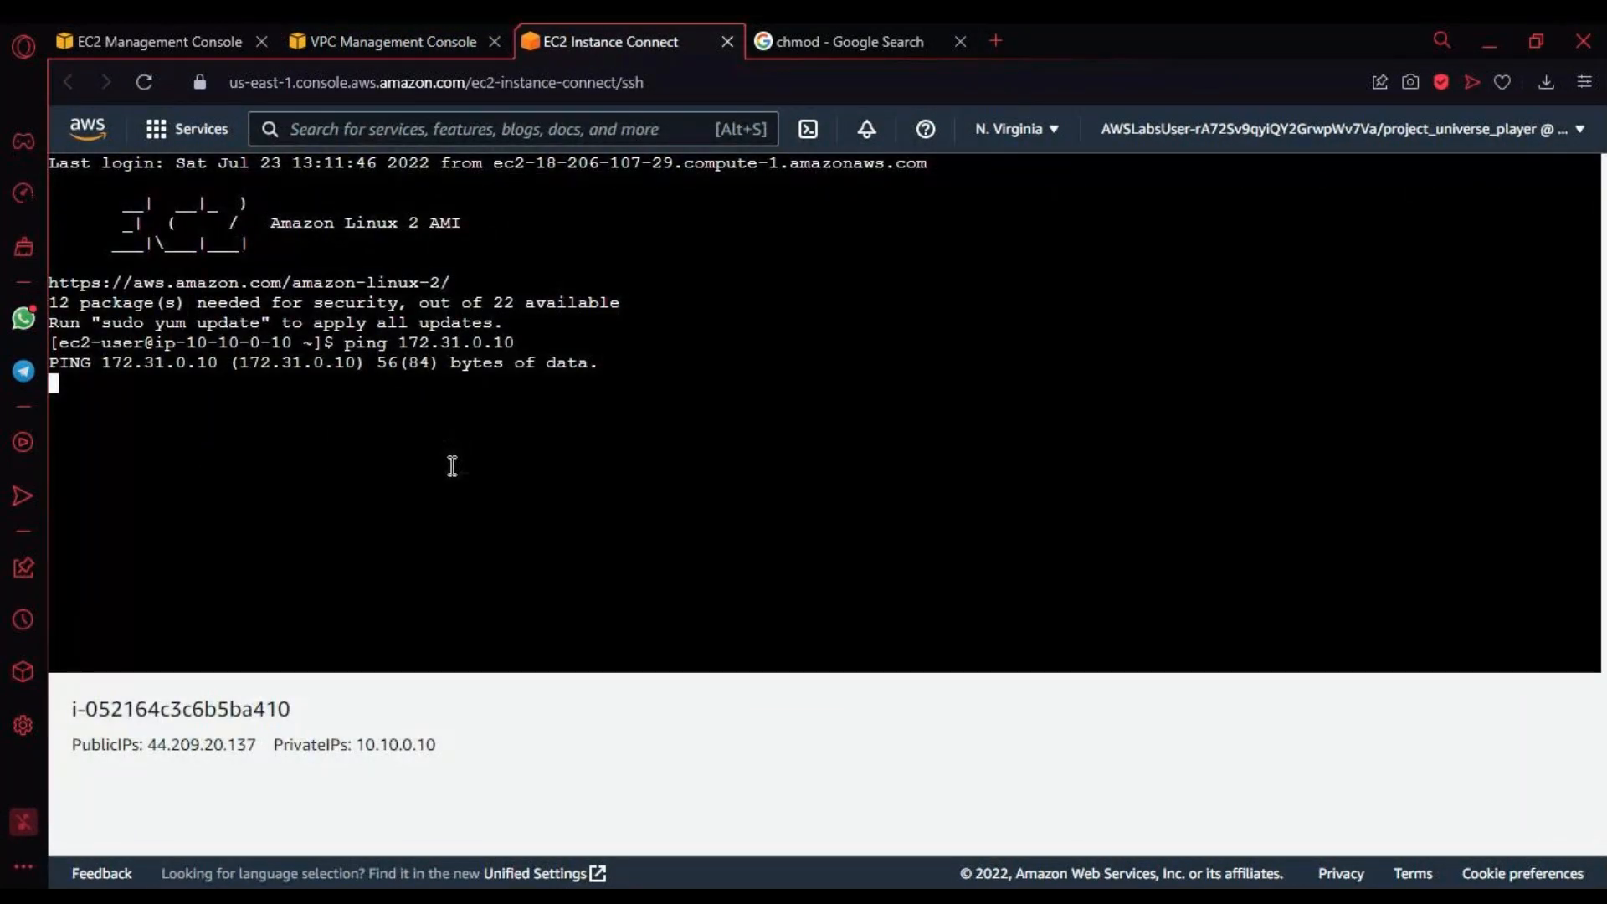
pyautogui.doubleClick(446, 465)
pyautogui.click(458, 428)
pyautogui.click(141, 77)
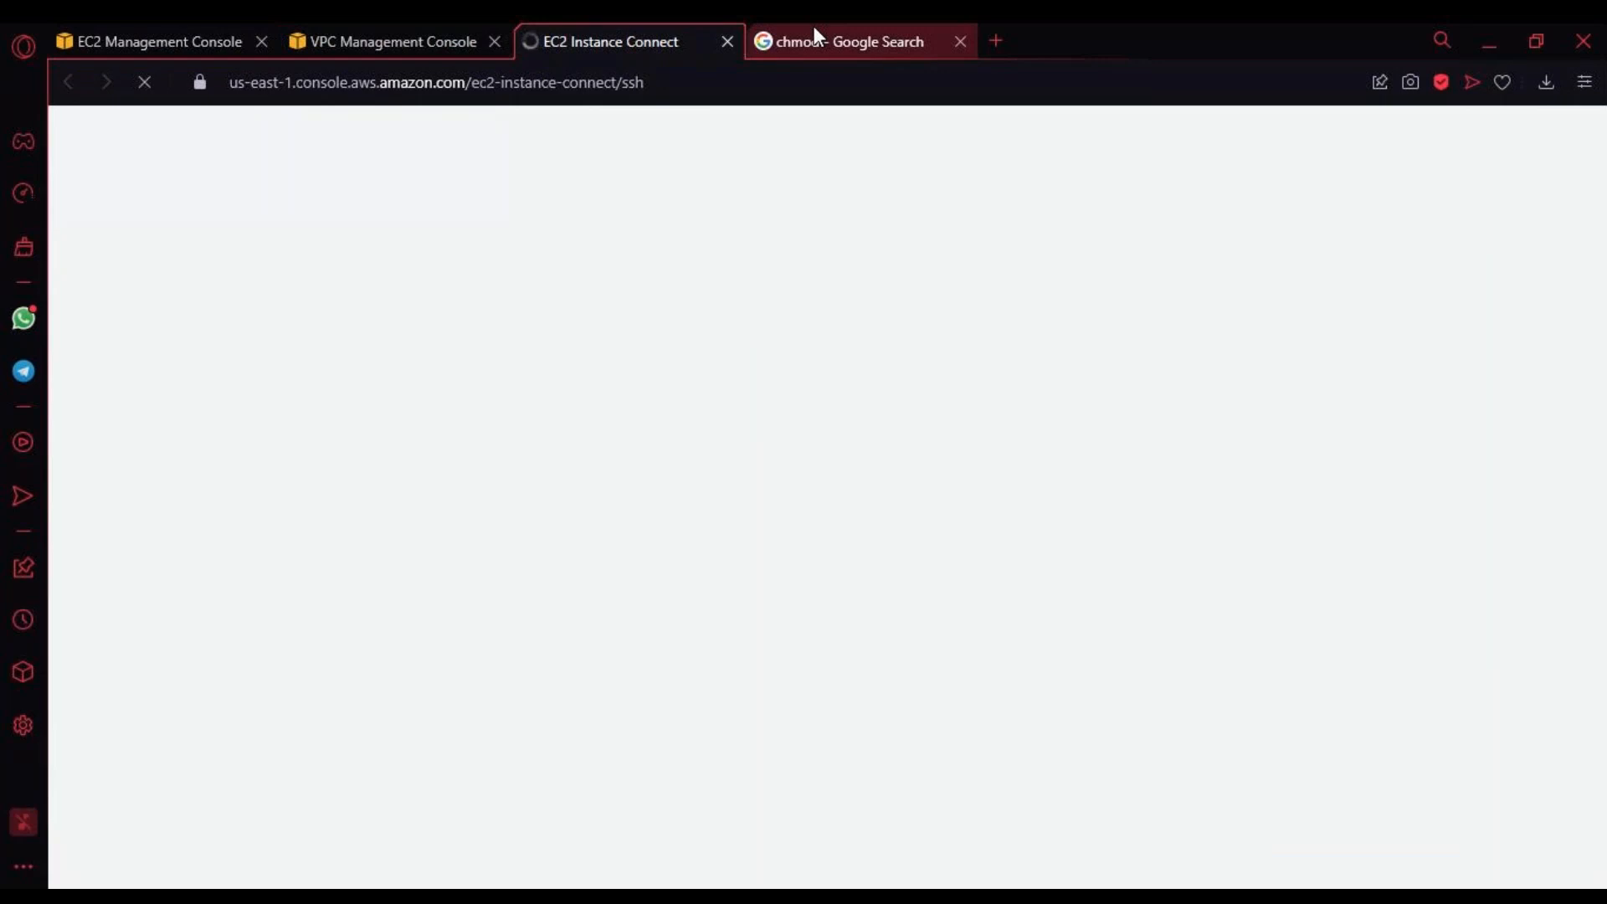
pyautogui.click(960, 41)
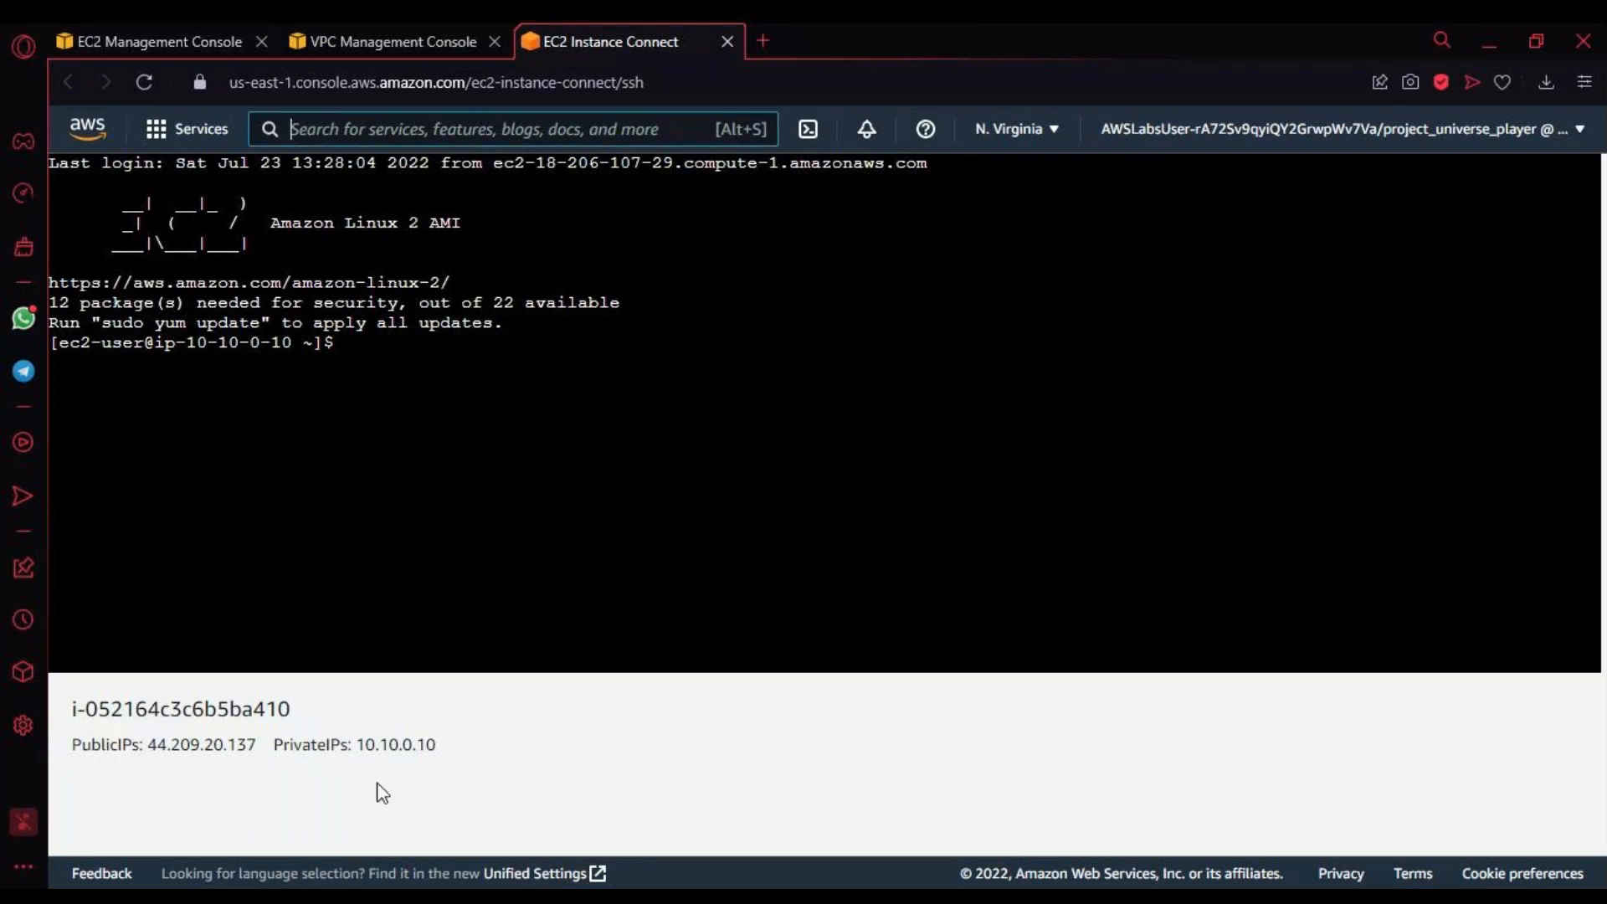
# Step: Run ping 172.31.0.10 again in the Marketing Server's terminal
pyautogui.press('Up')
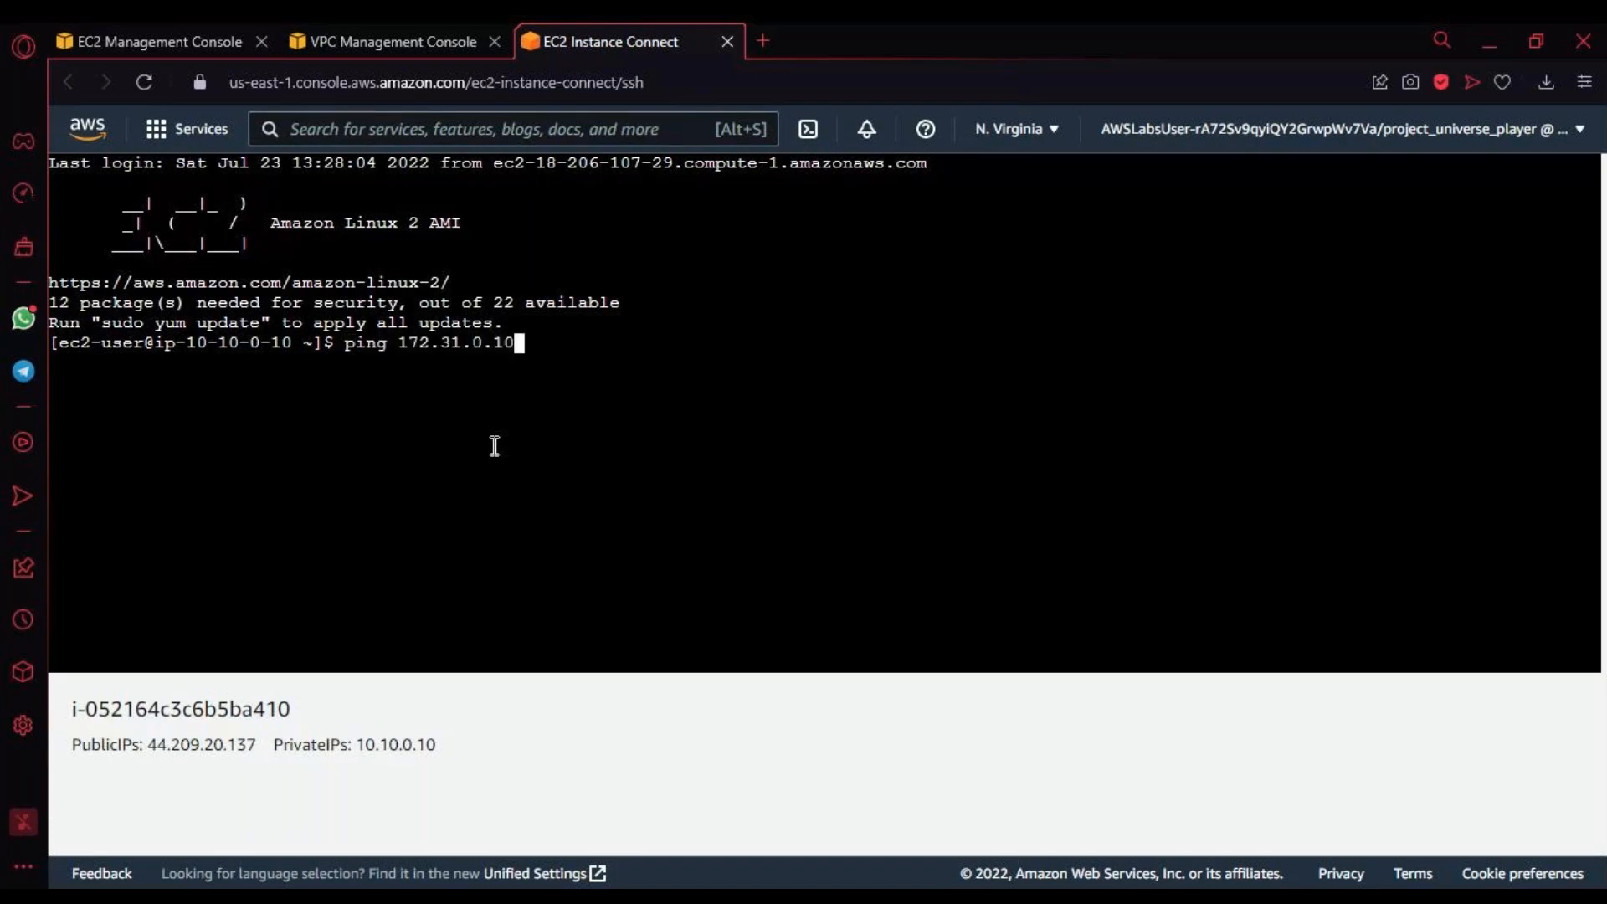
pyautogui.press('Return')
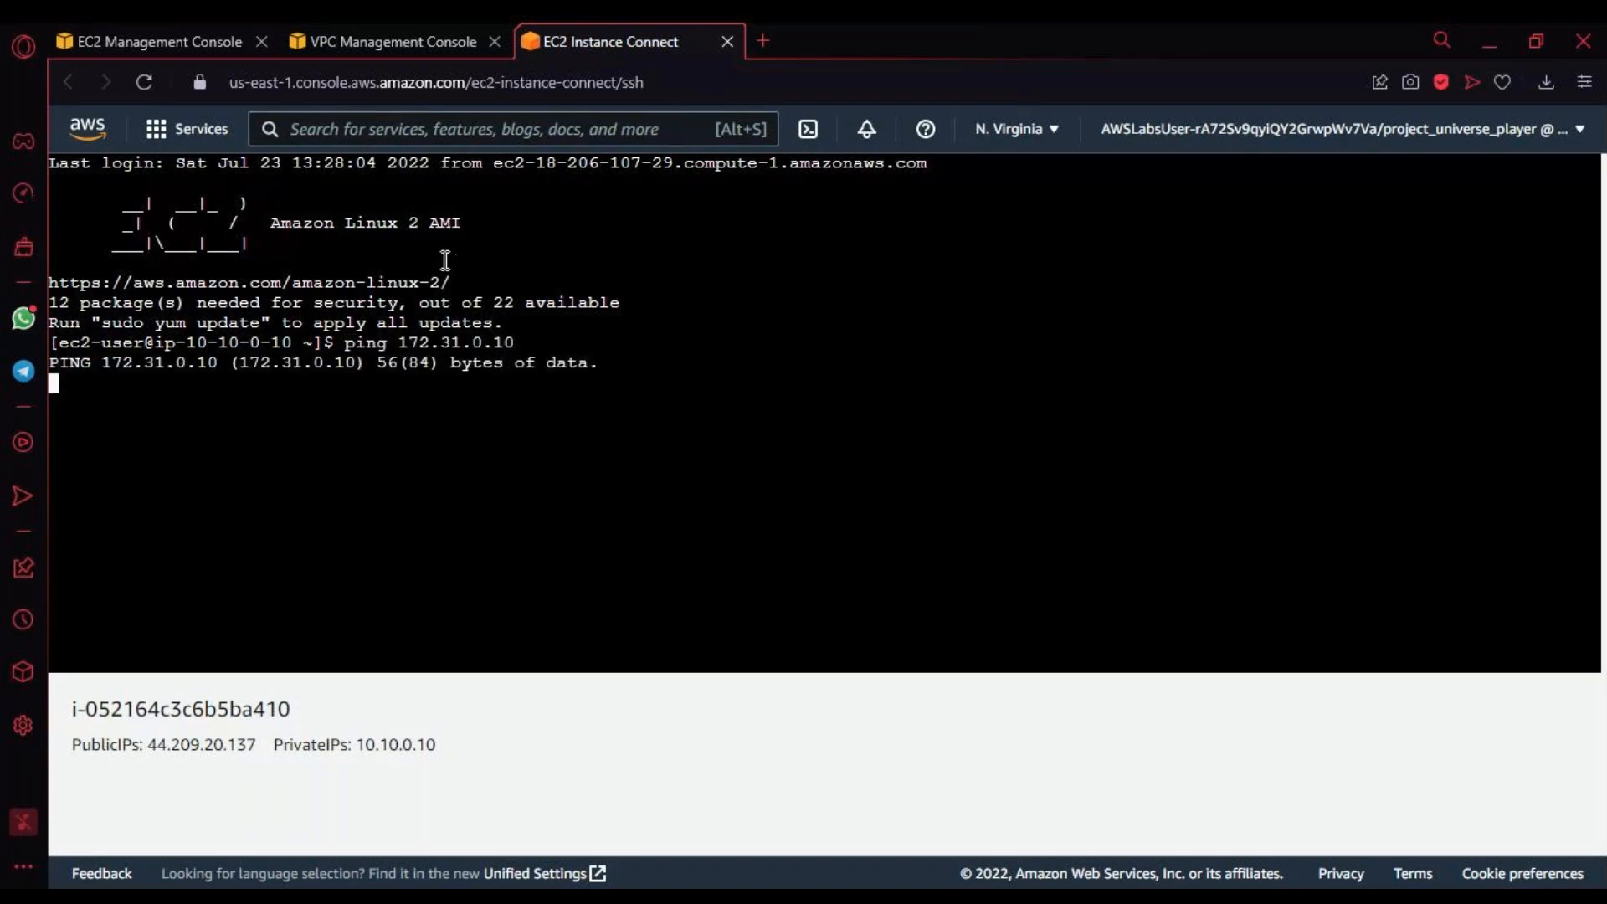
# Step: Examine the Marketing route table's routes and details alongside the running ping in the EC2 Instance Connect terminal
pyautogui.click(333, 48)
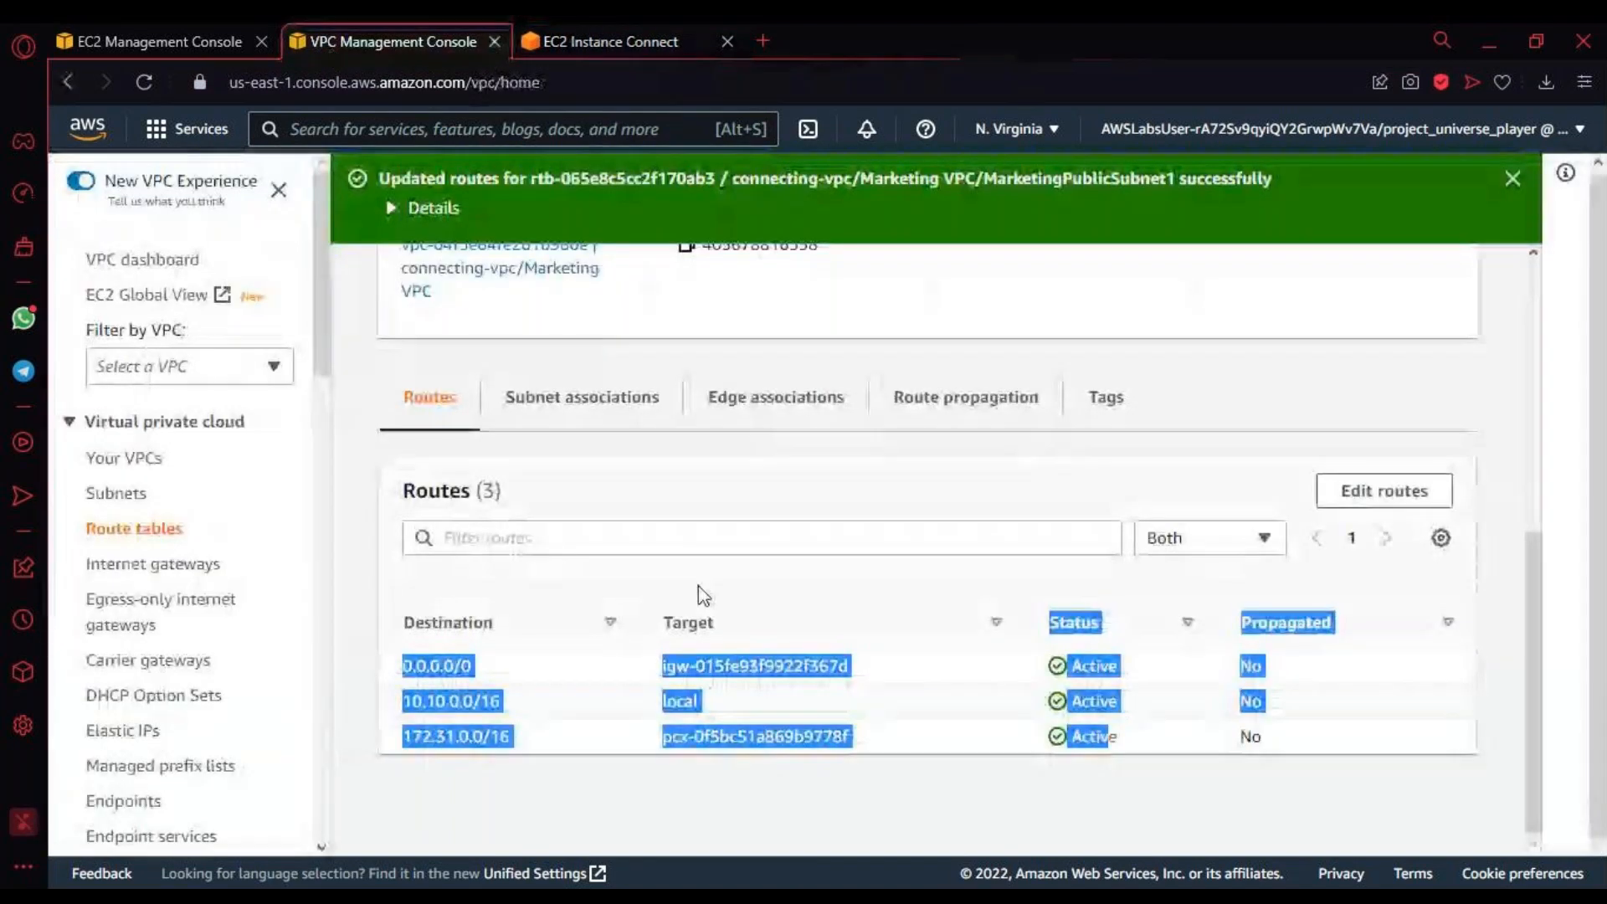
pyautogui.scroll(7, 521, 549)
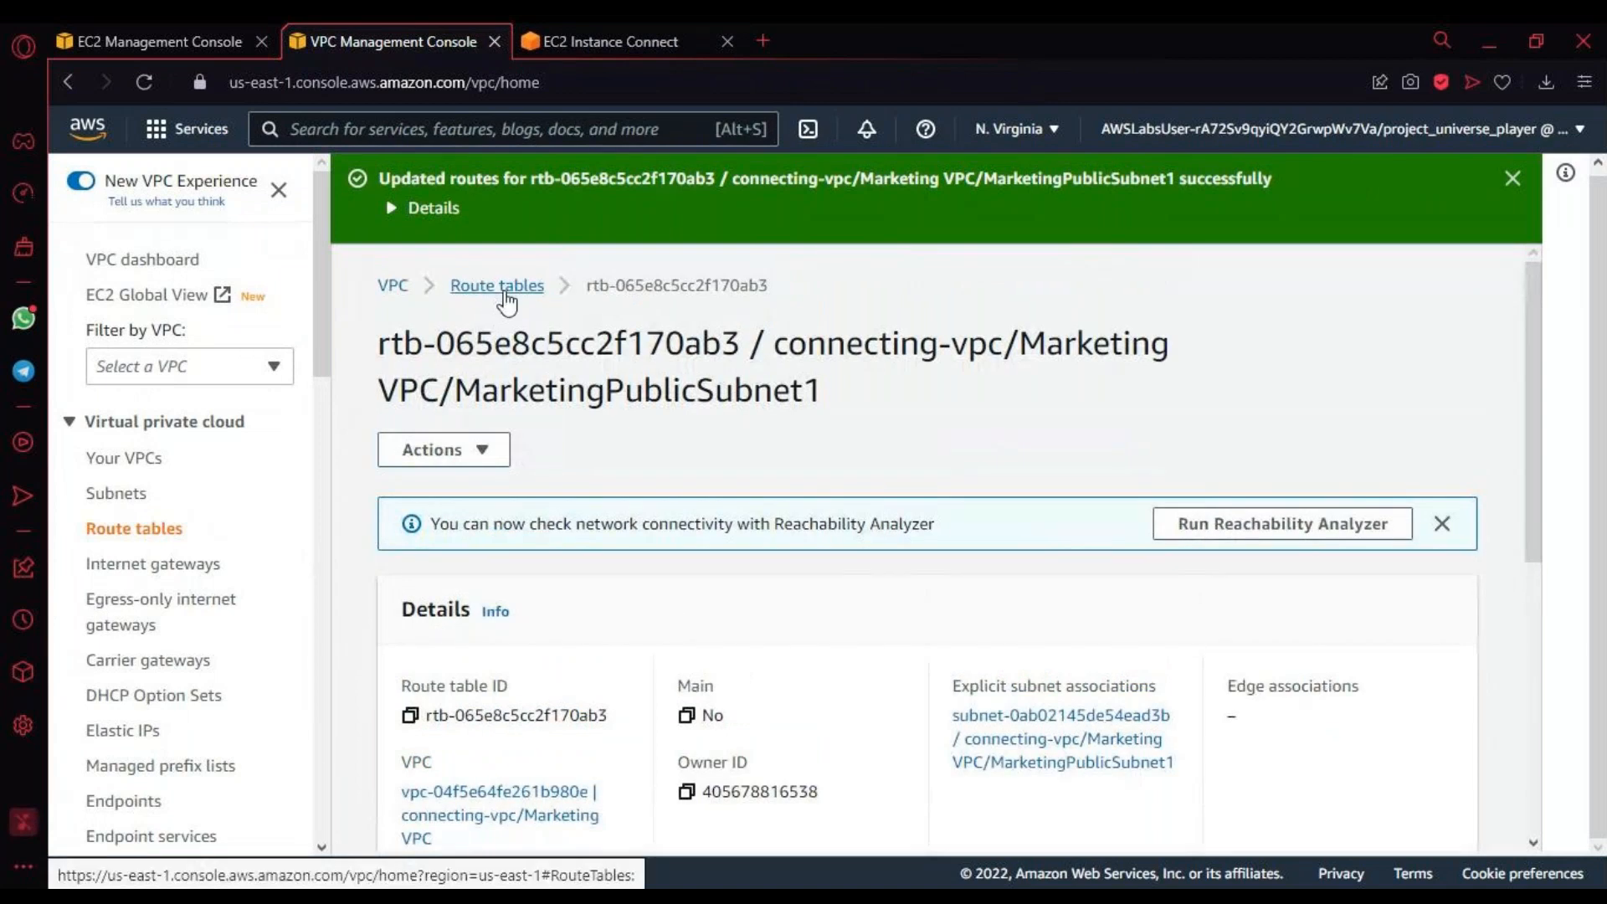
pyautogui.click(563, 38)
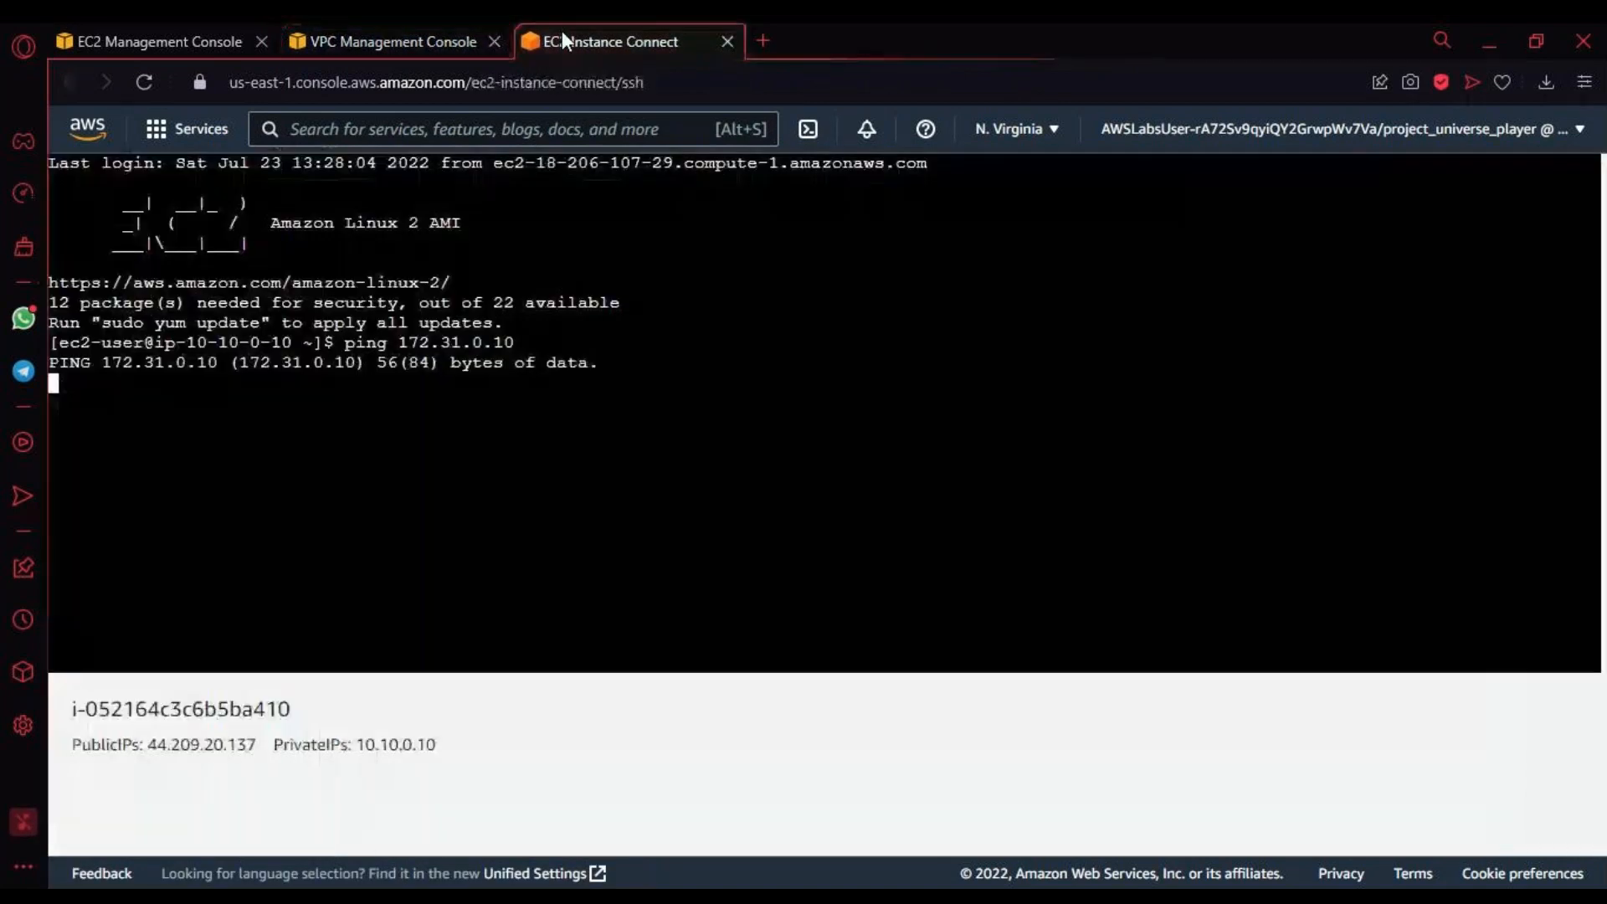
pyautogui.click(419, 43)
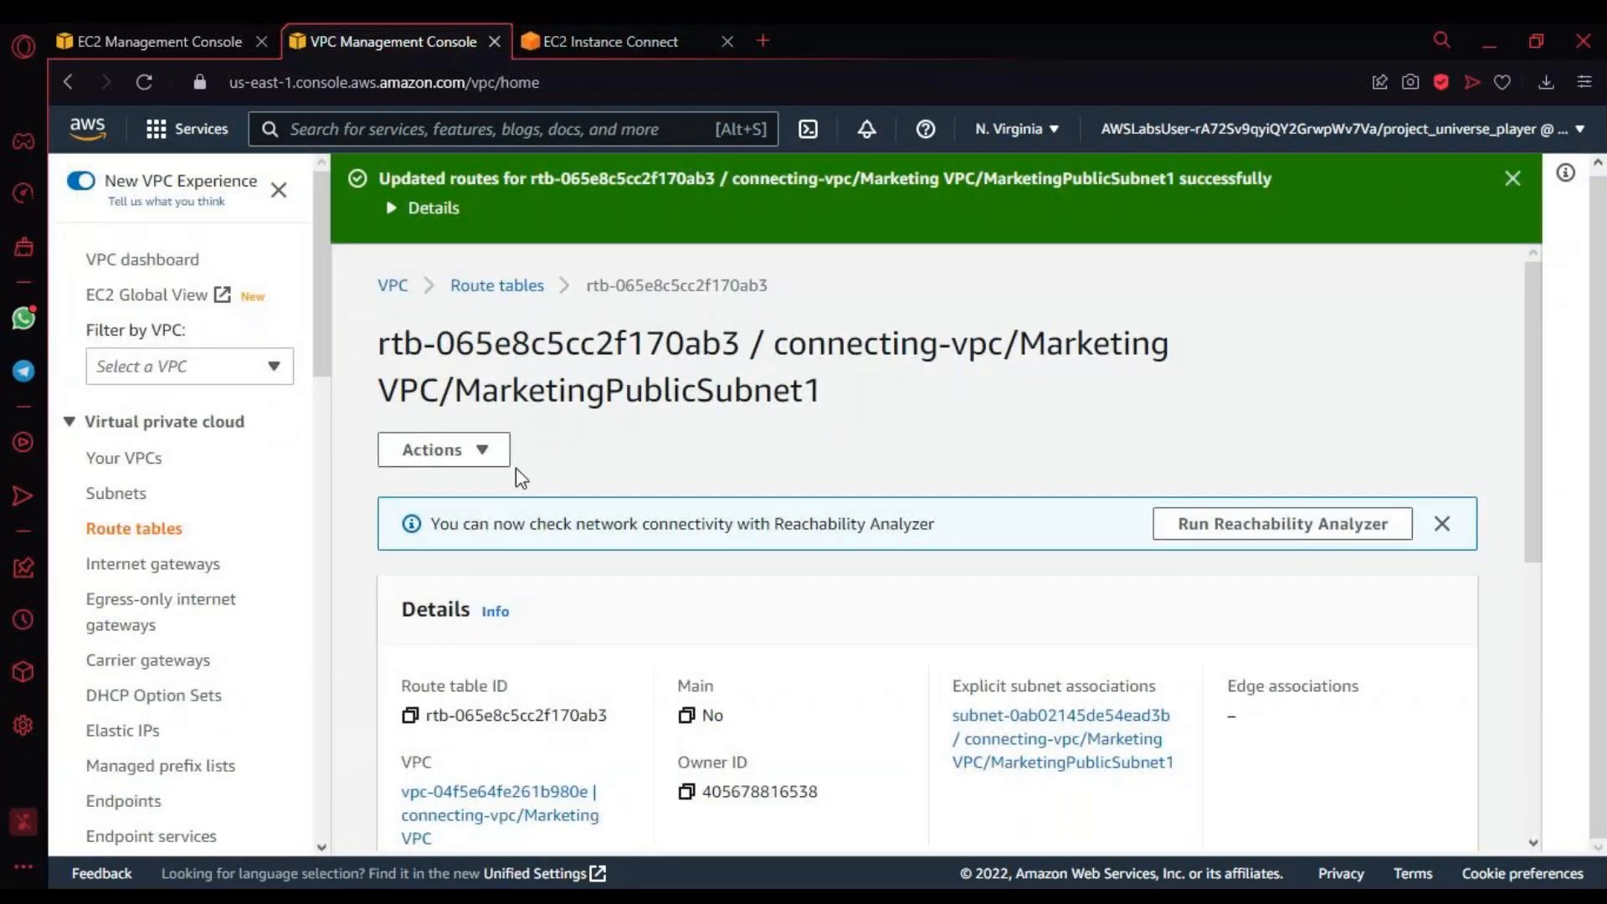
pyautogui.scroll(-5, 521, 477)
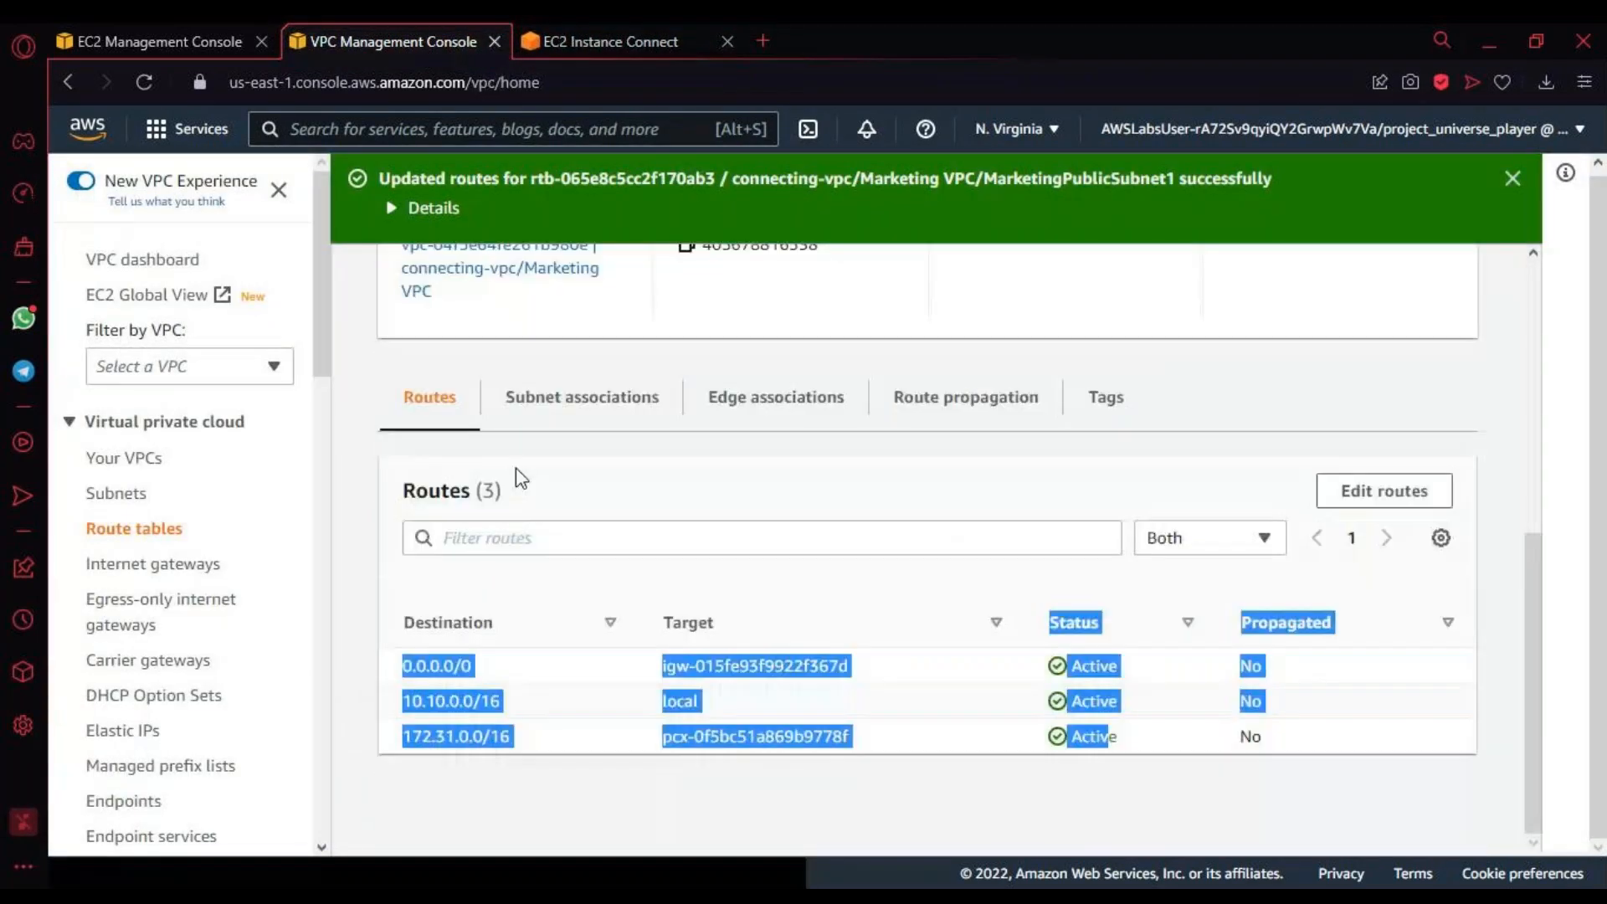
pyautogui.click(621, 746)
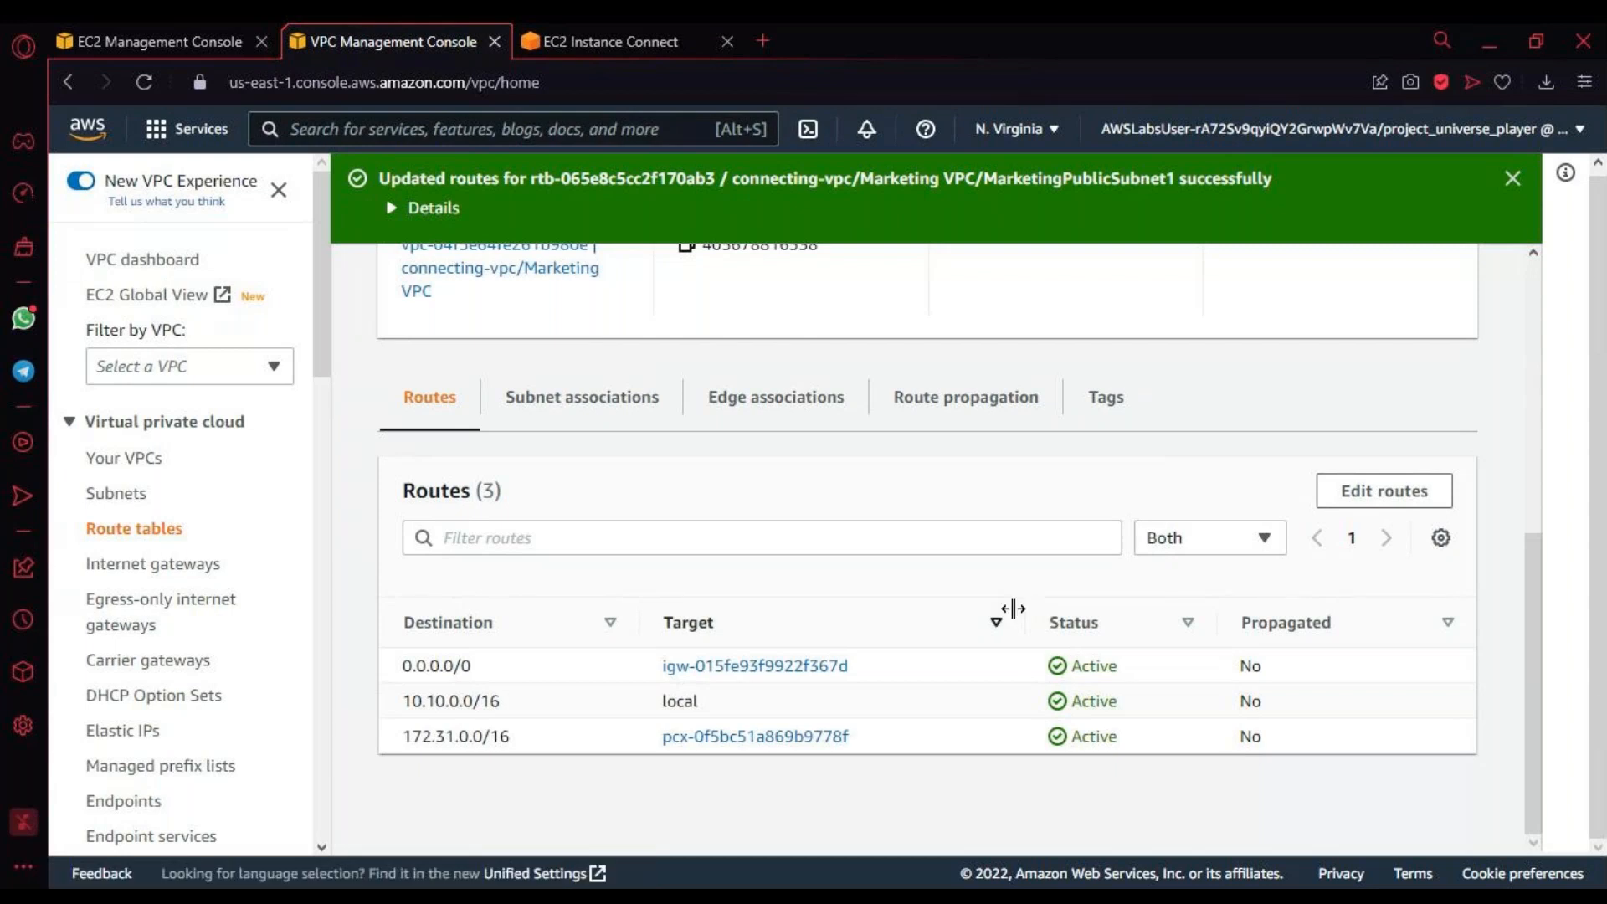
pyautogui.scroll(4, 1005, 609)
pyautogui.scroll(3, 1000, 599)
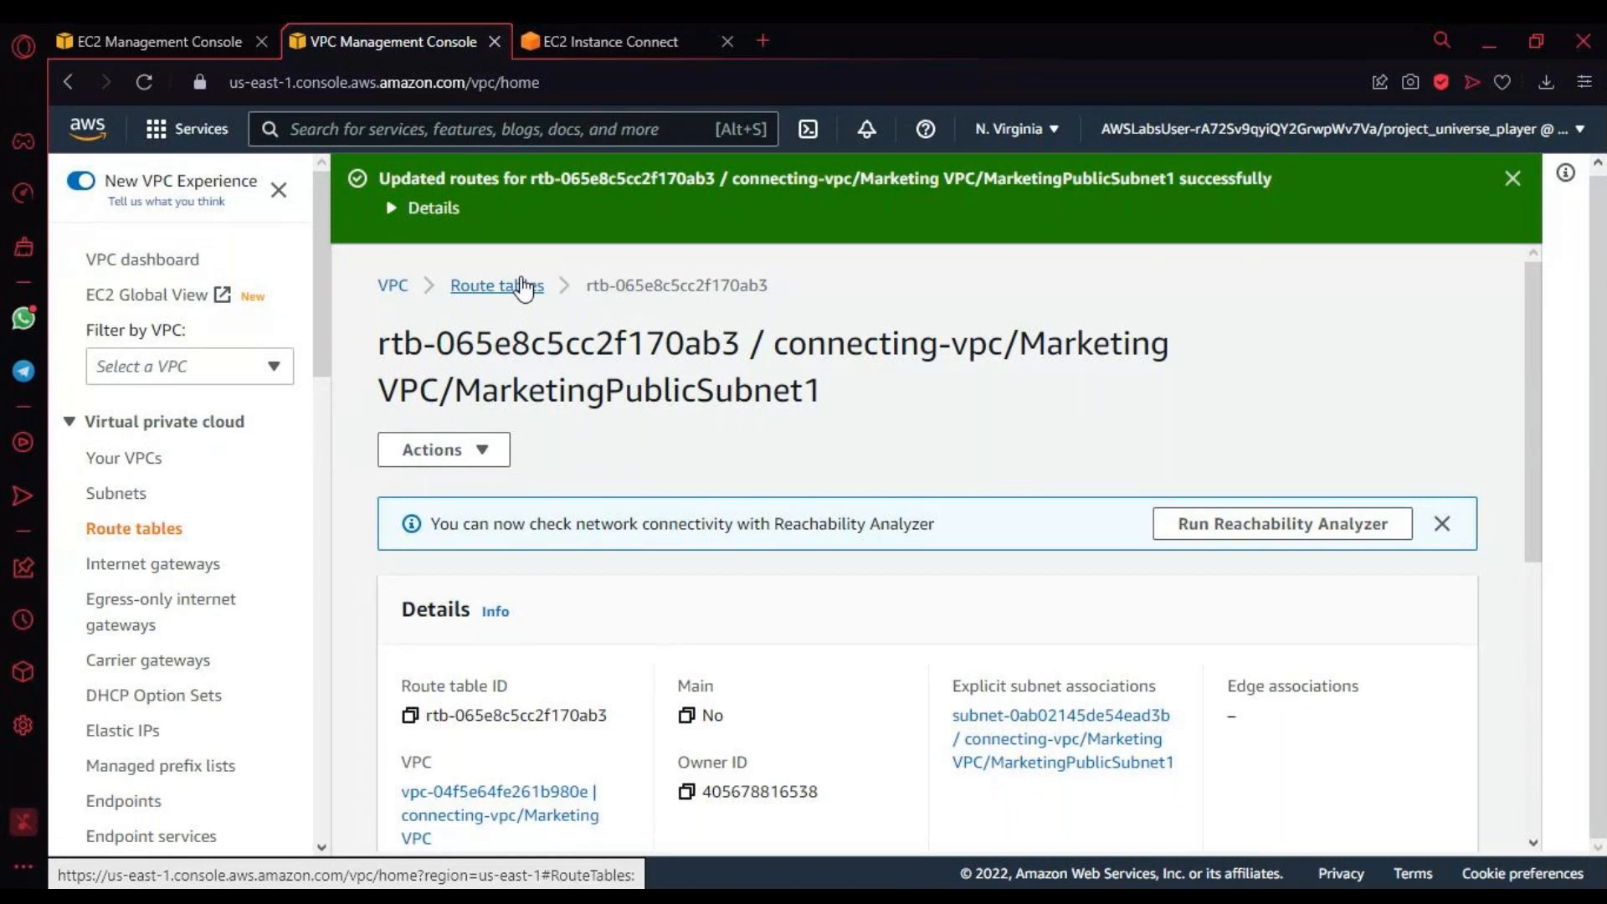
pyautogui.click(590, 41)
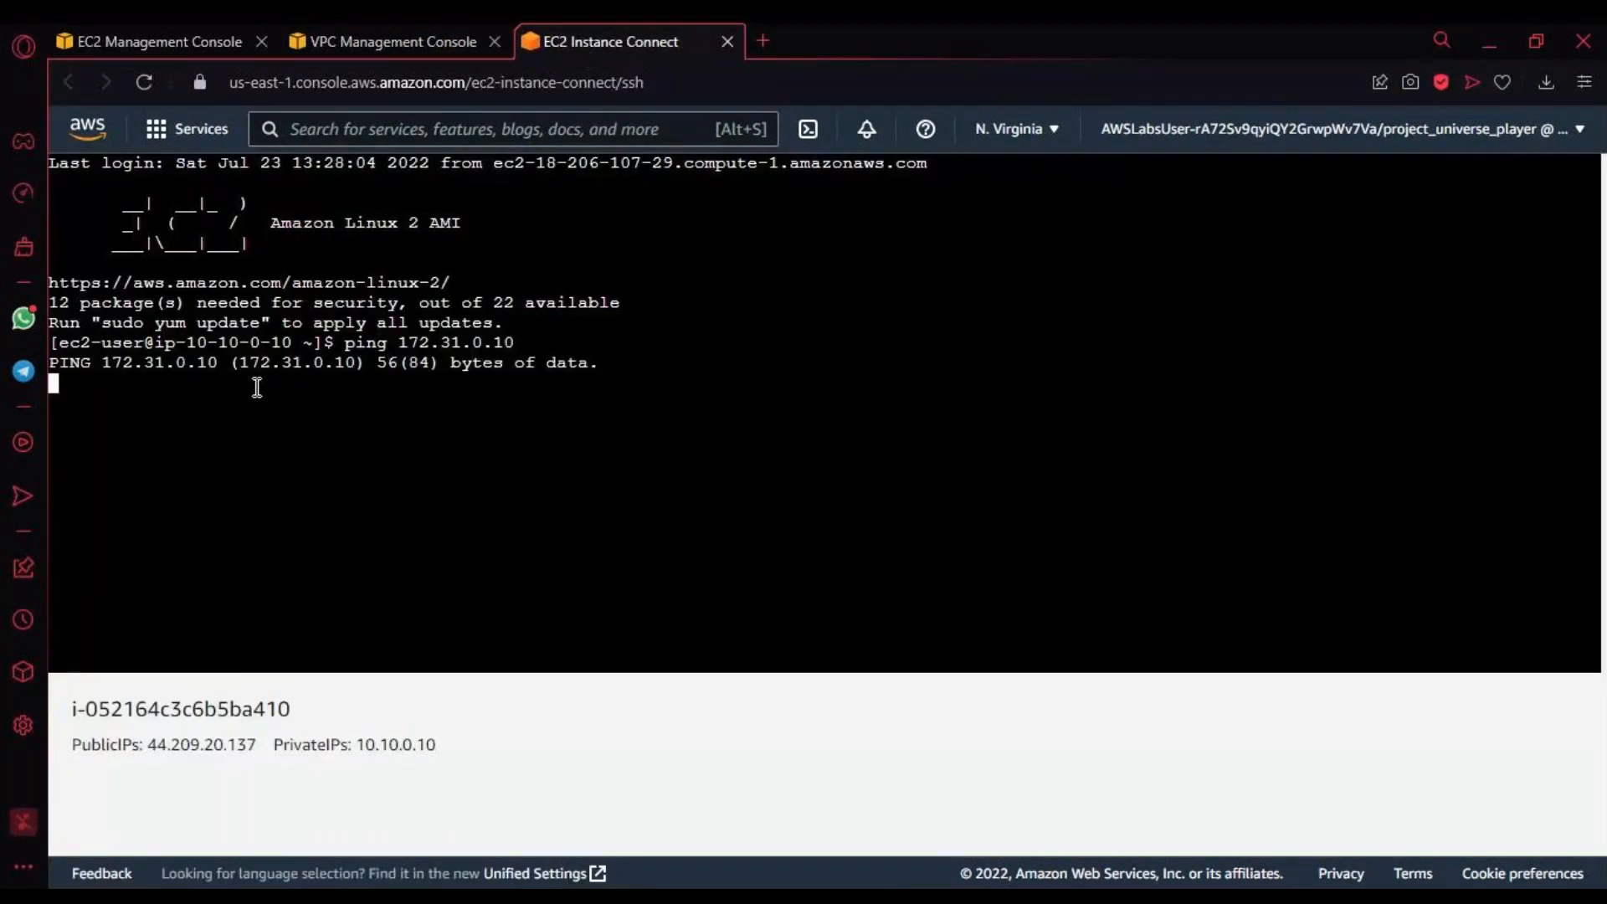
pyautogui.click(382, 41)
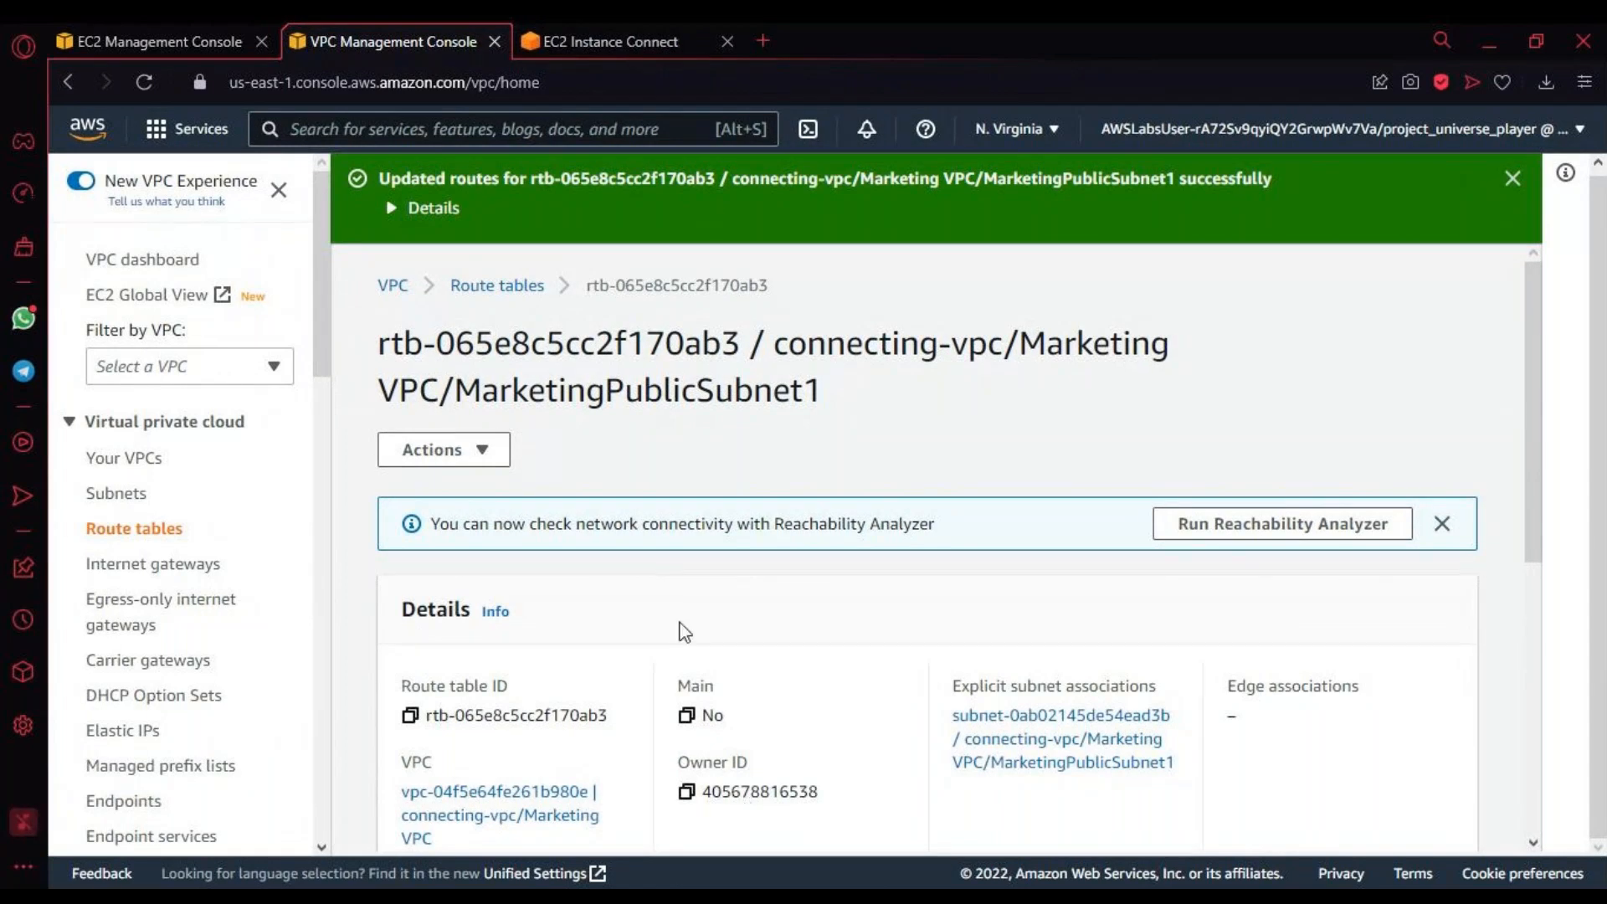
pyautogui.scroll(-3, 681, 629)
pyautogui.scroll(-4, 681, 628)
pyautogui.scroll(3, 681, 639)
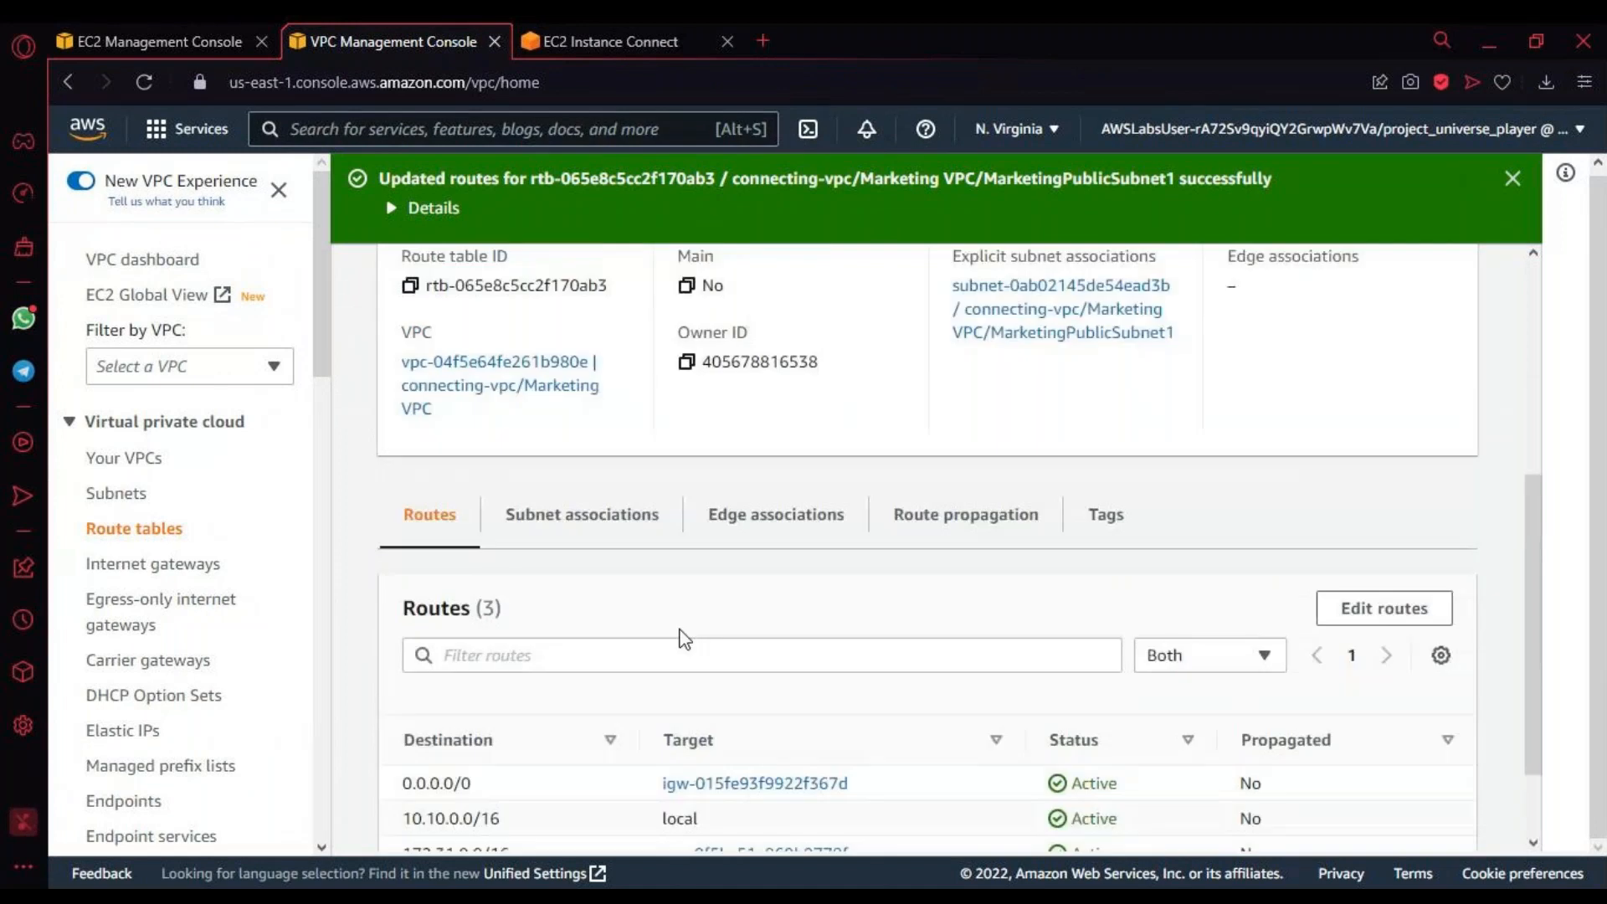
pyautogui.scroll(5, 509, 574)
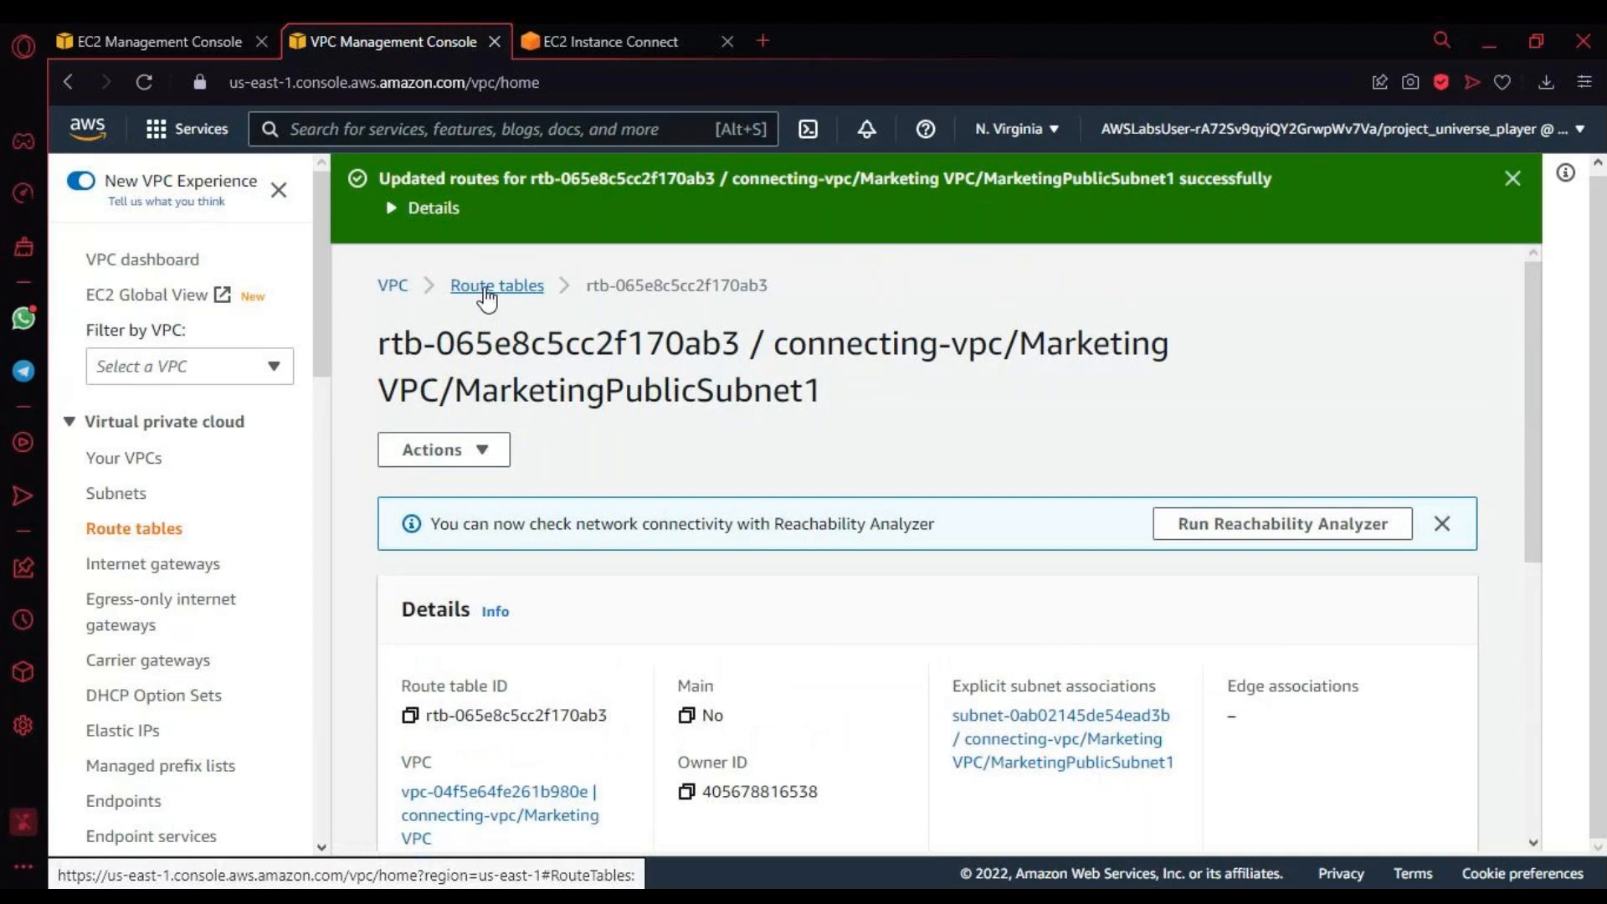
# Step: Examine the destination, target and status of each route in the MarketingPublicSubnet1 route table, comparing the local and peering entries
pyautogui.scroll(-7, 663, 676)
pyautogui.moveTo(403, 664); pyautogui.dragTo(986, 763)
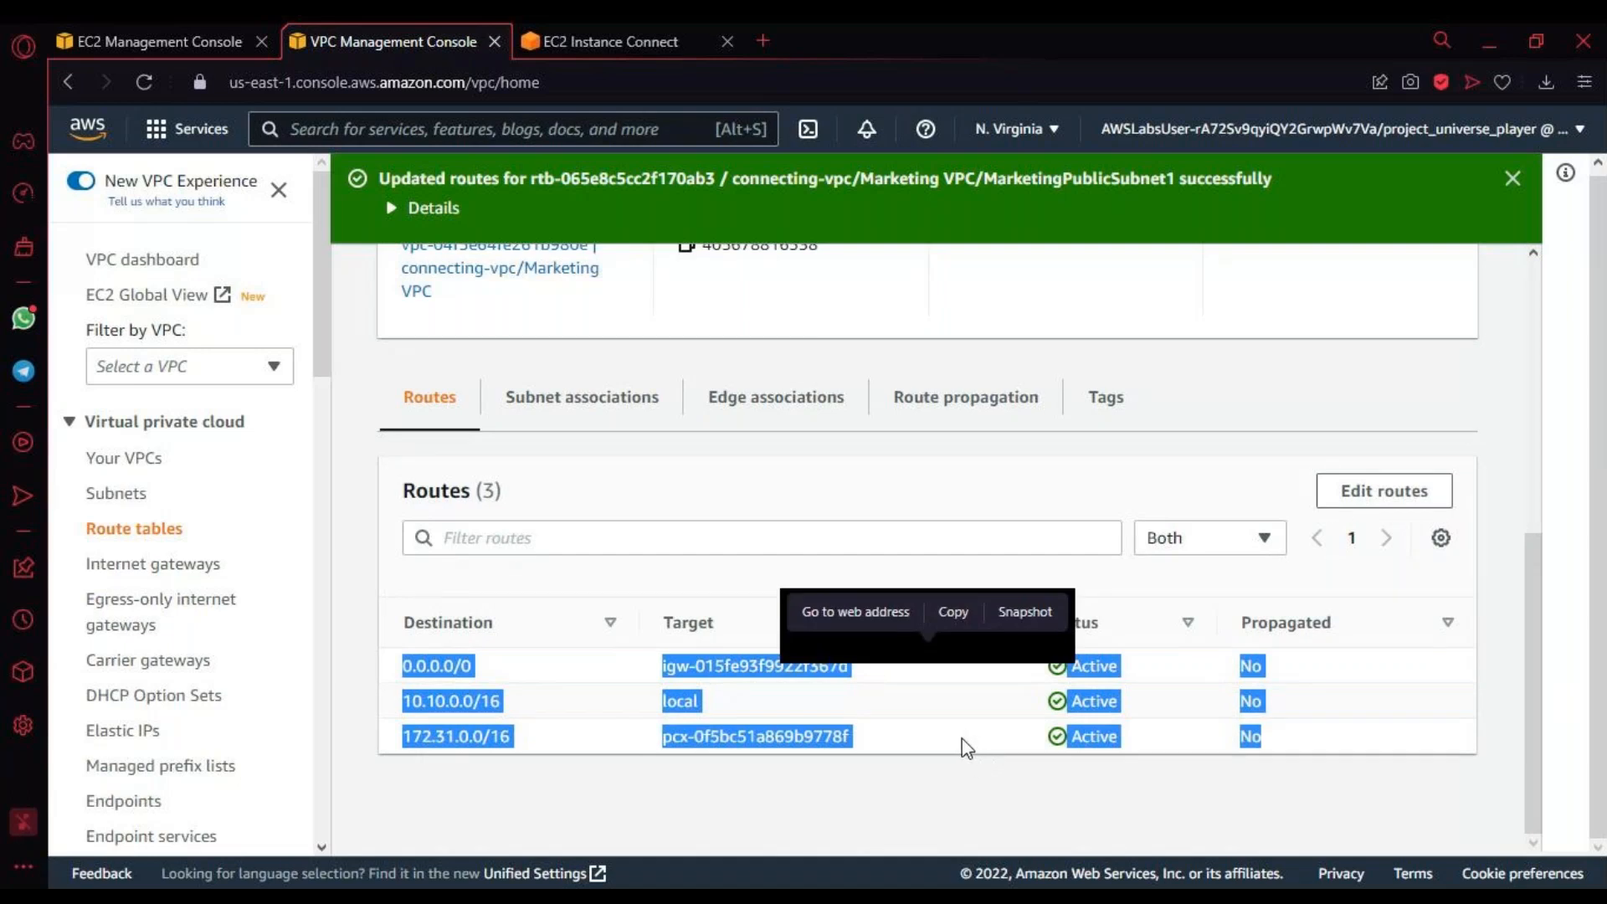
pyautogui.click(444, 710)
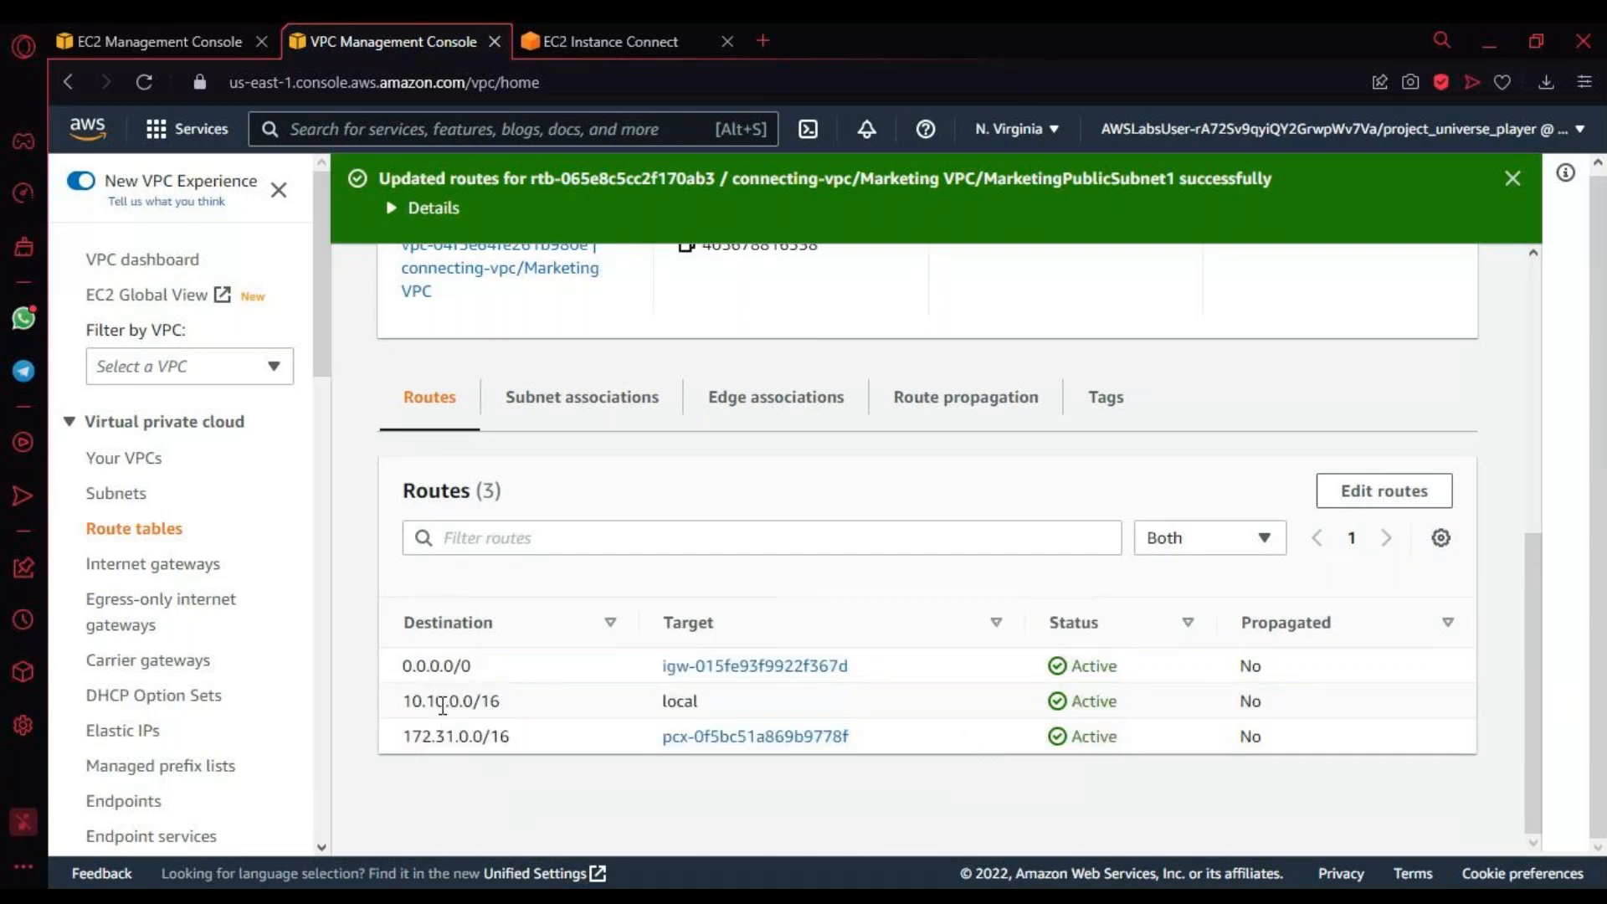
pyautogui.tripleClick(441, 740)
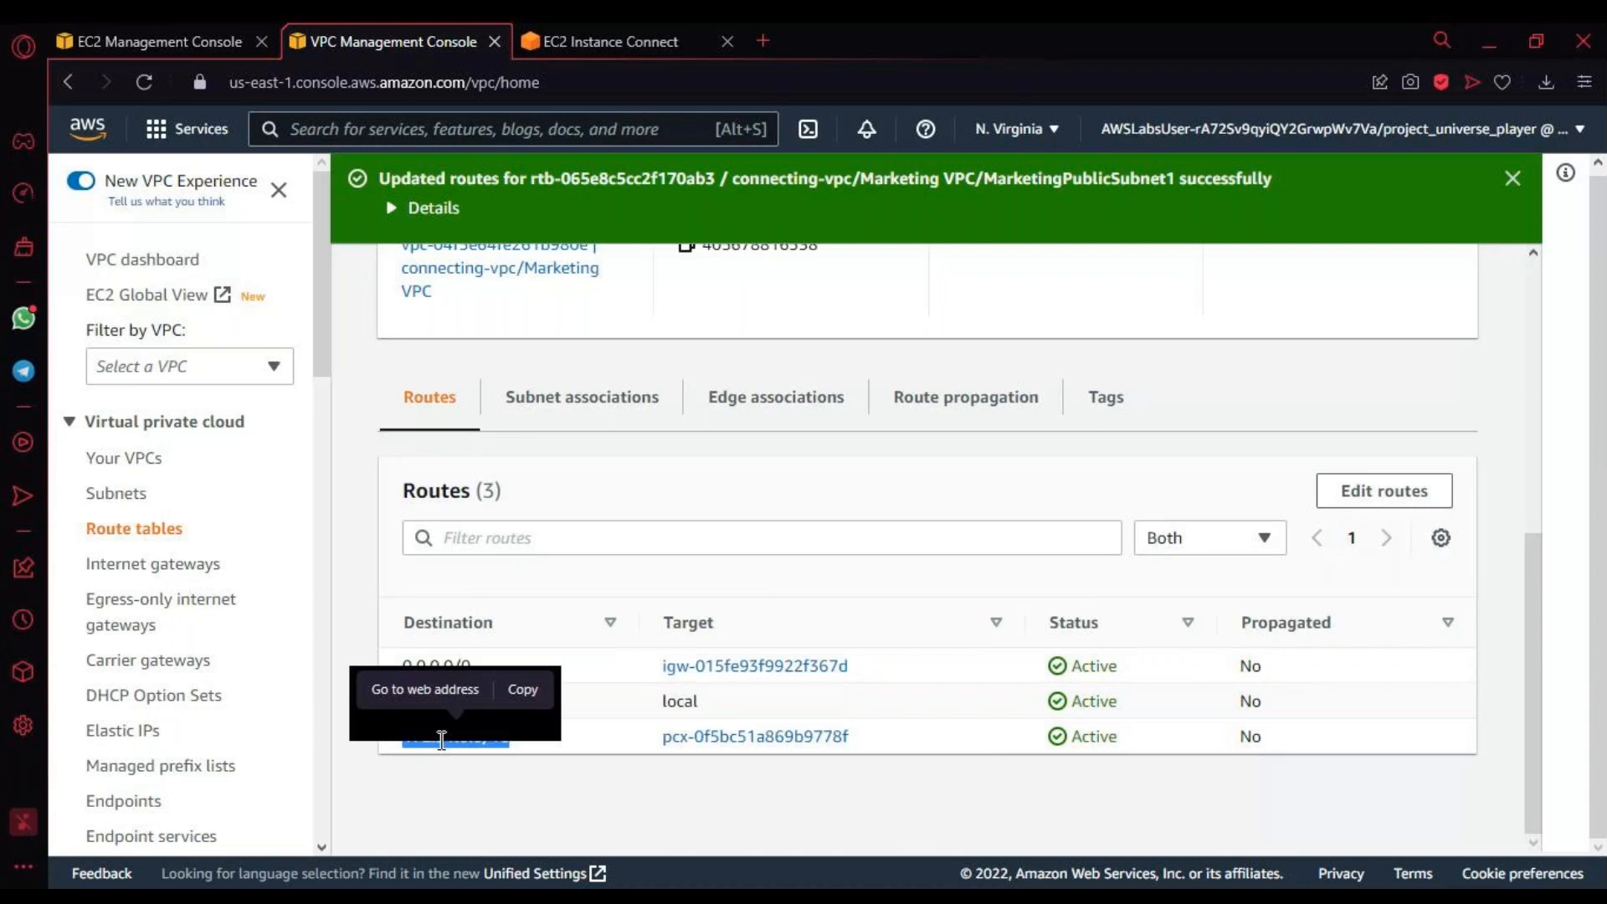
pyautogui.scroll(3, 441, 740)
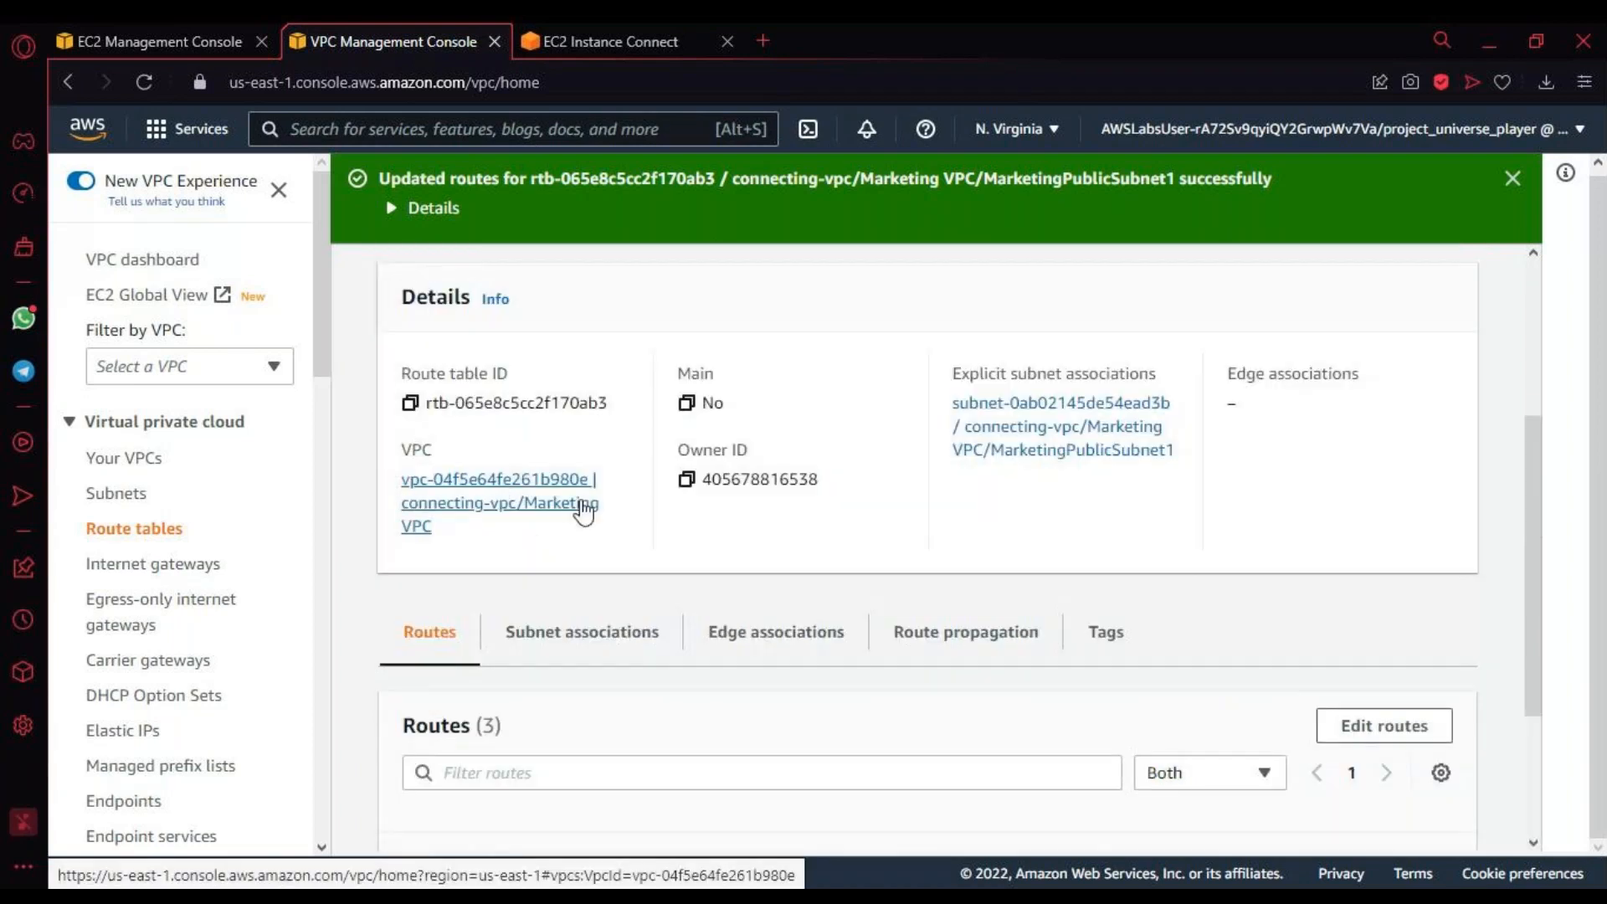
pyautogui.scroll(-3, 757, 645)
pyautogui.doubleClick(462, 704)
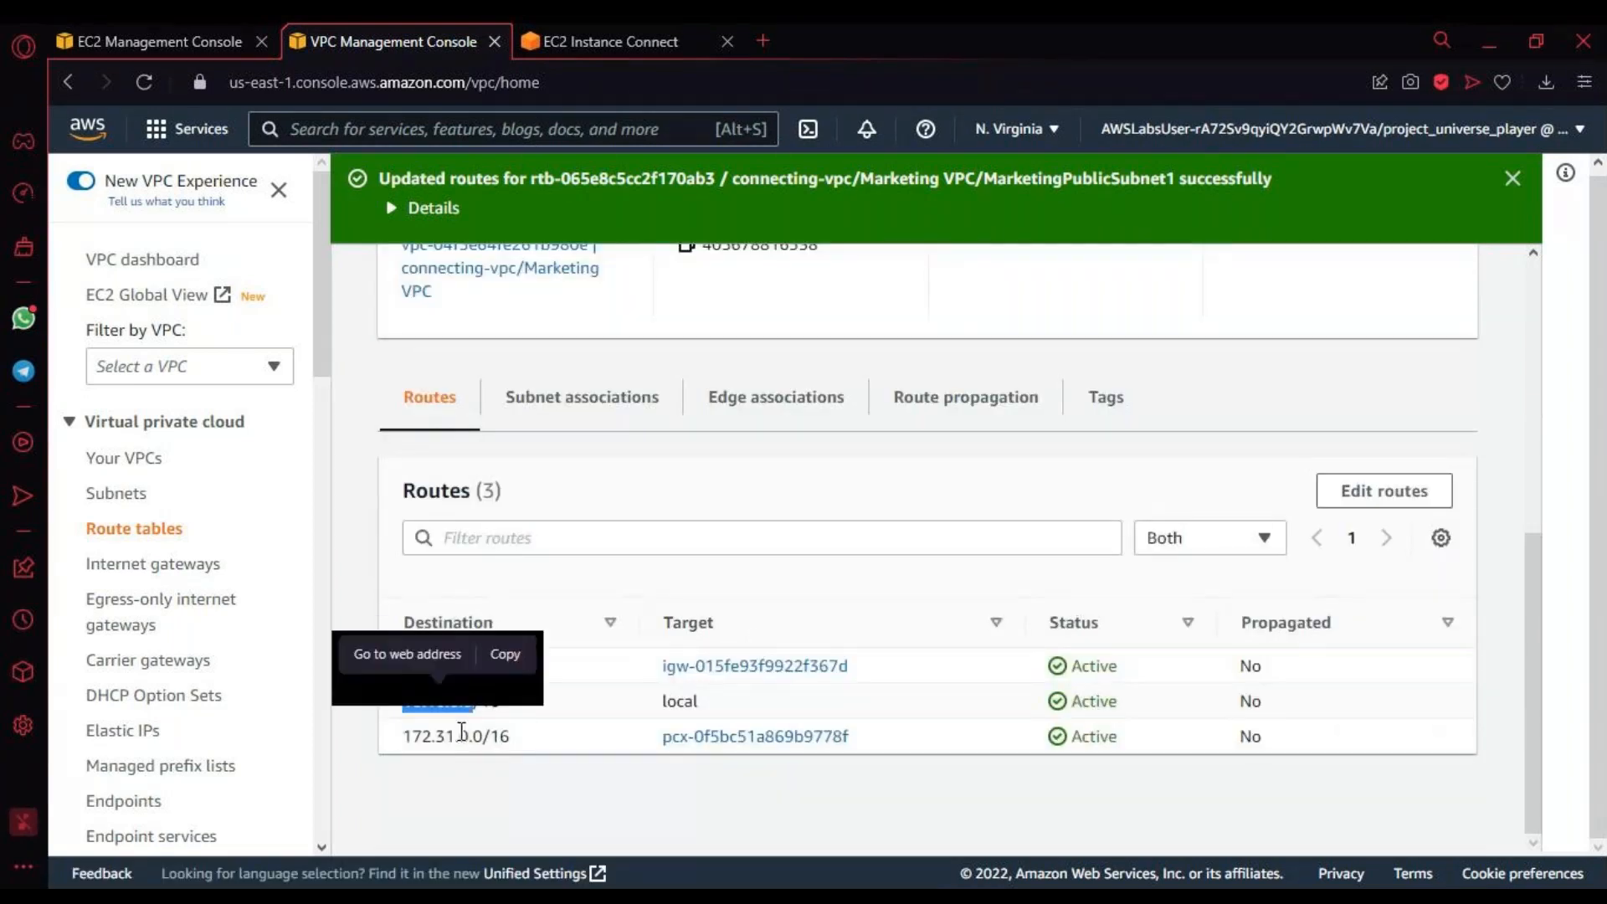
pyautogui.tripleClick(463, 736)
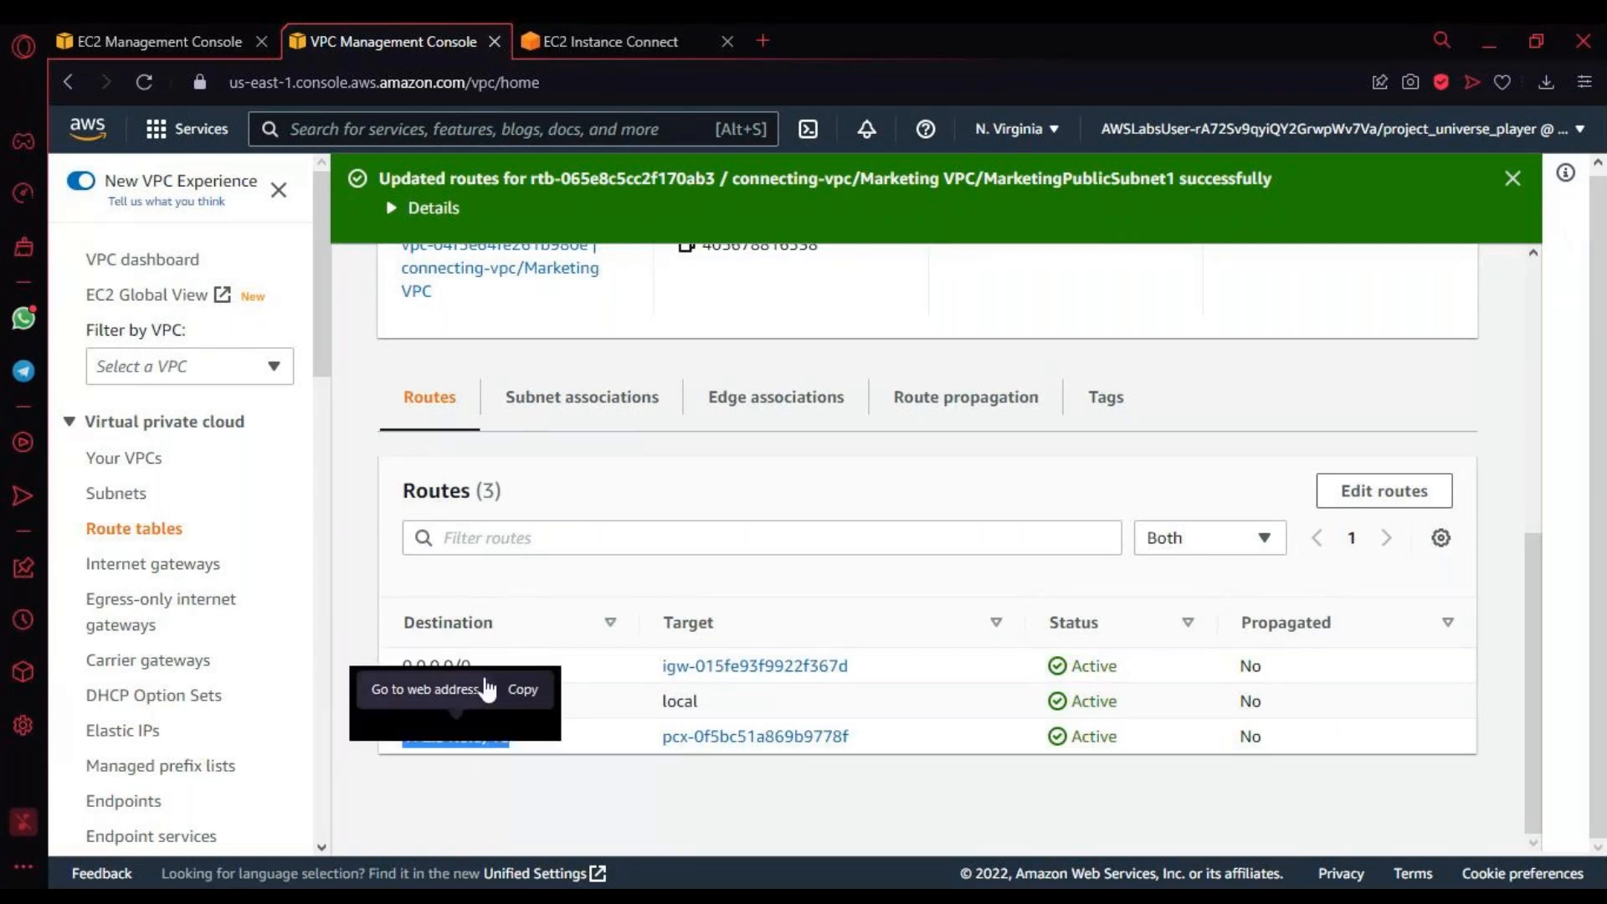
pyautogui.scroll(2, 488, 689)
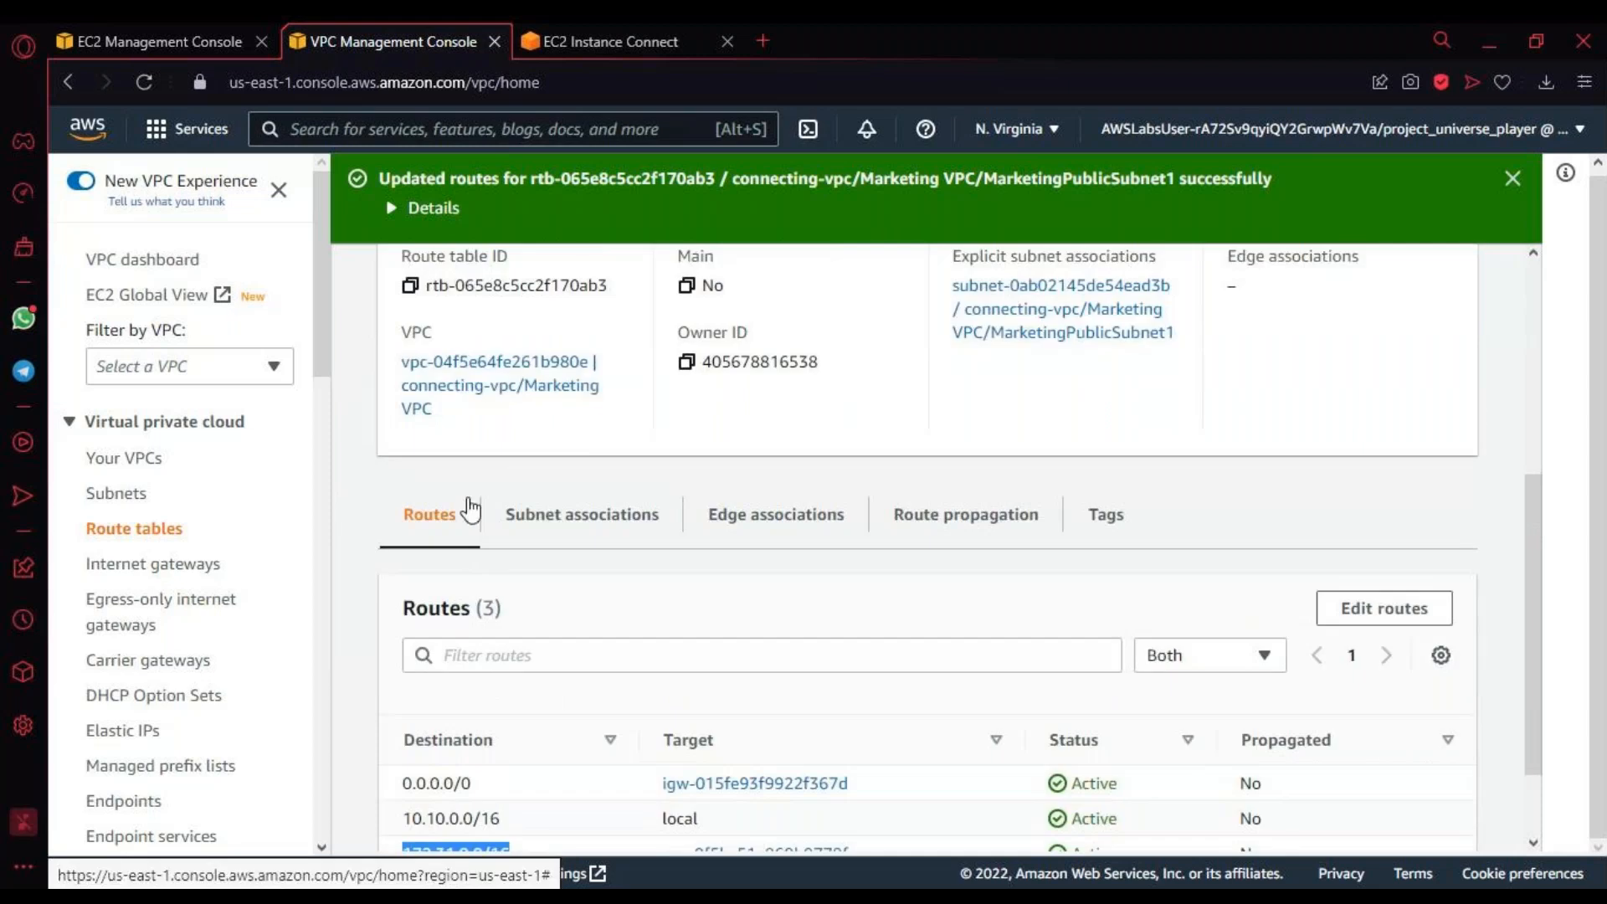
pyautogui.scroll(5, 469, 508)
pyautogui.scroll(-5, 703, 670)
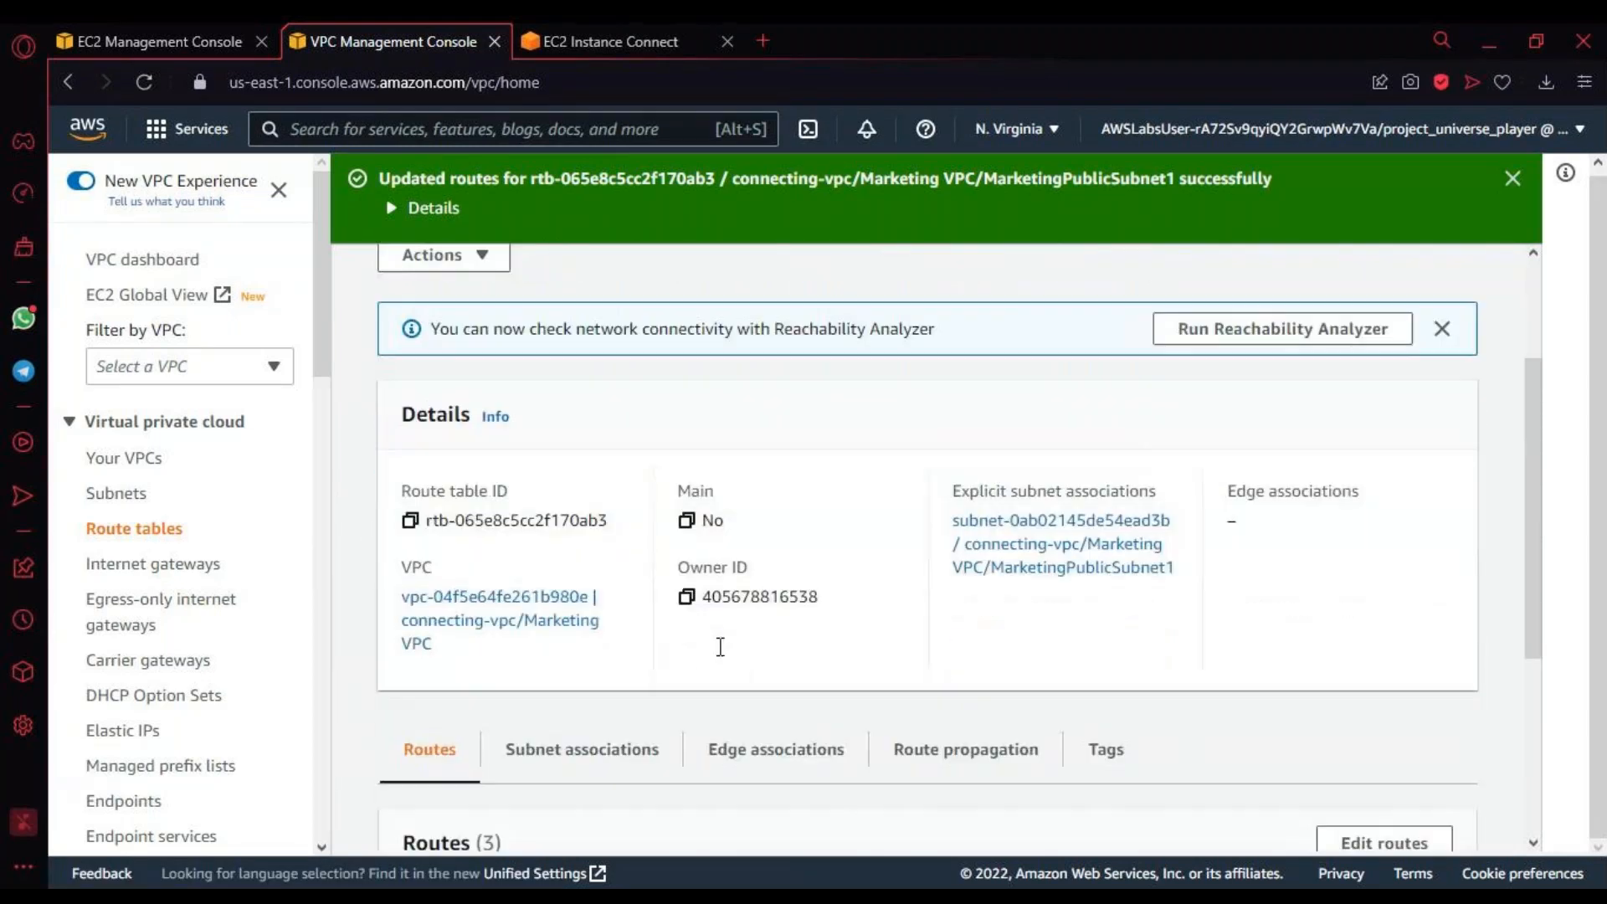
pyautogui.tripleClick(445, 703)
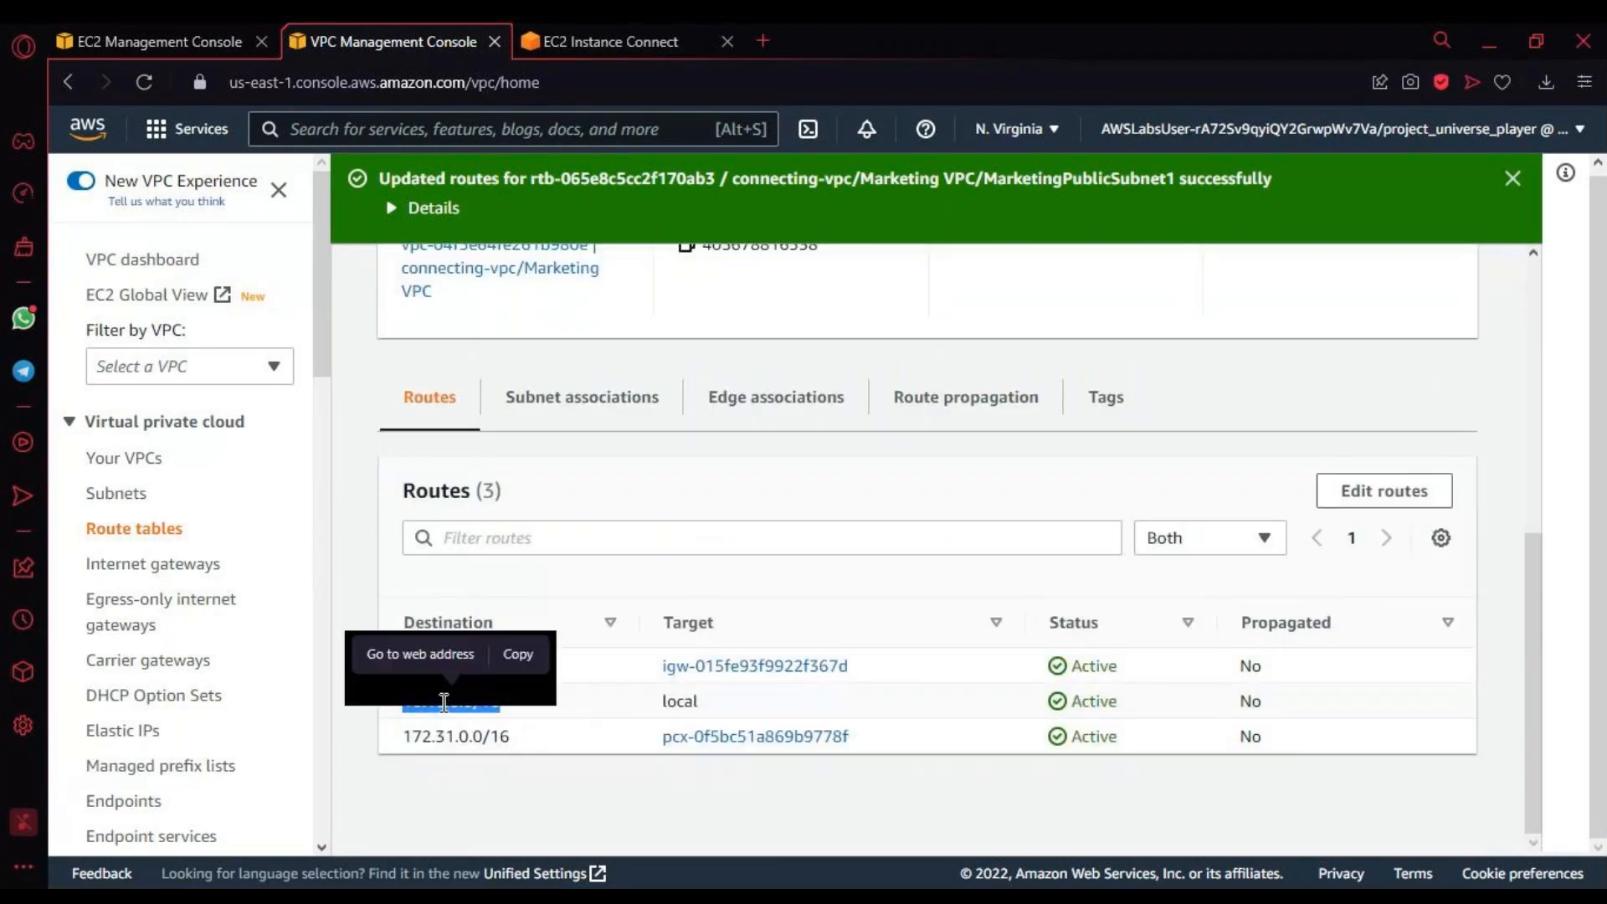
pyautogui.click(438, 738)
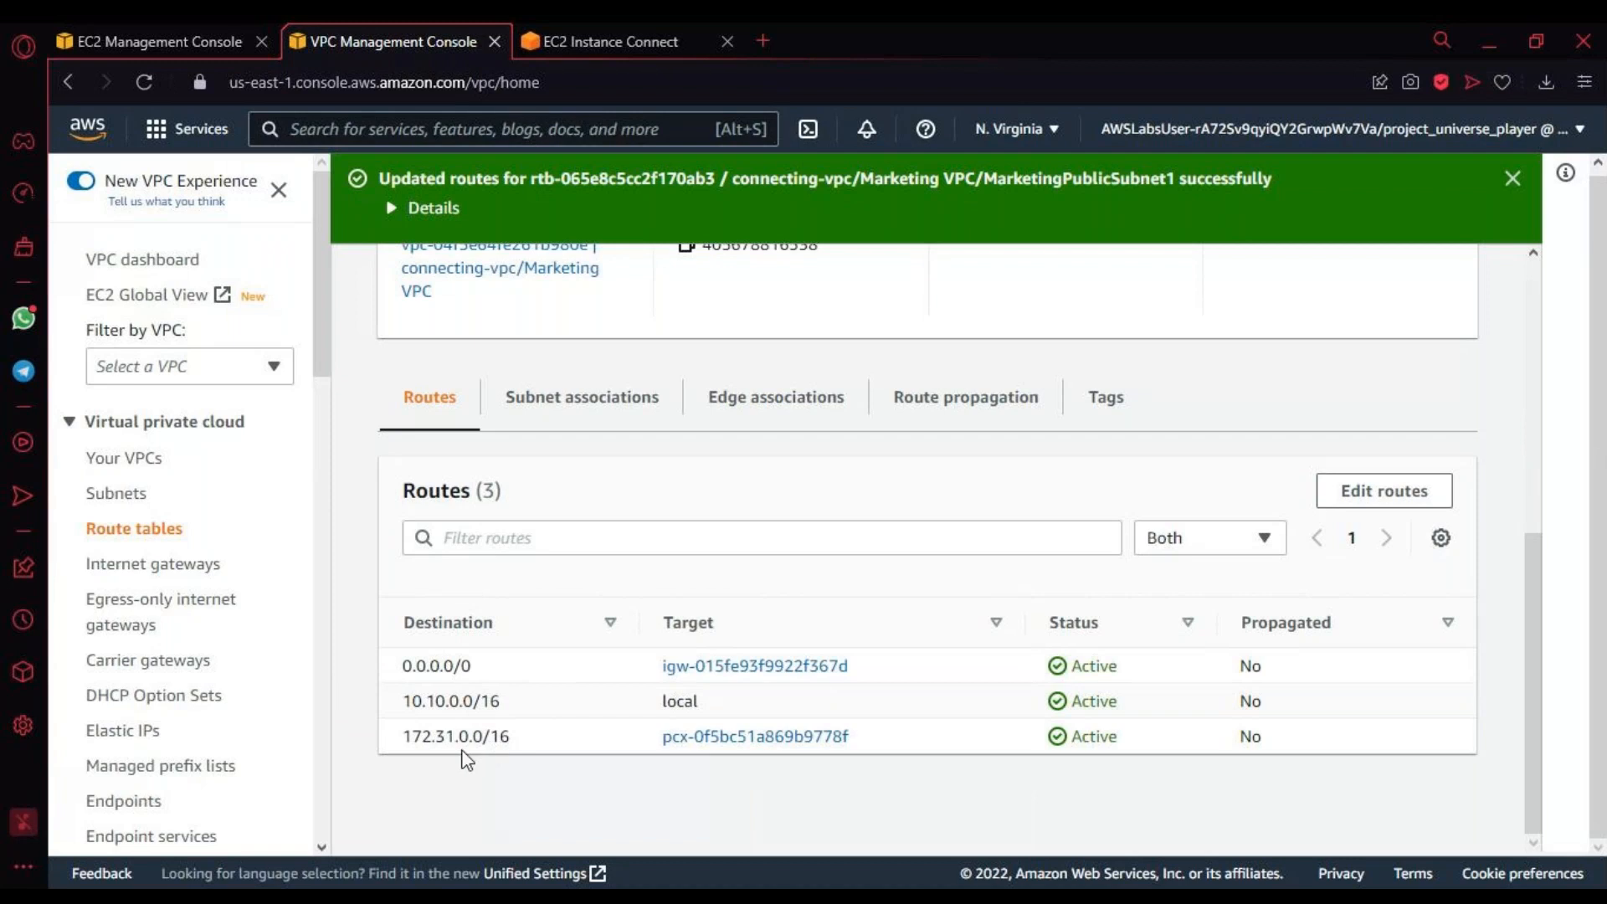
pyautogui.moveTo(430, 742); pyautogui.dragTo(440, 692)
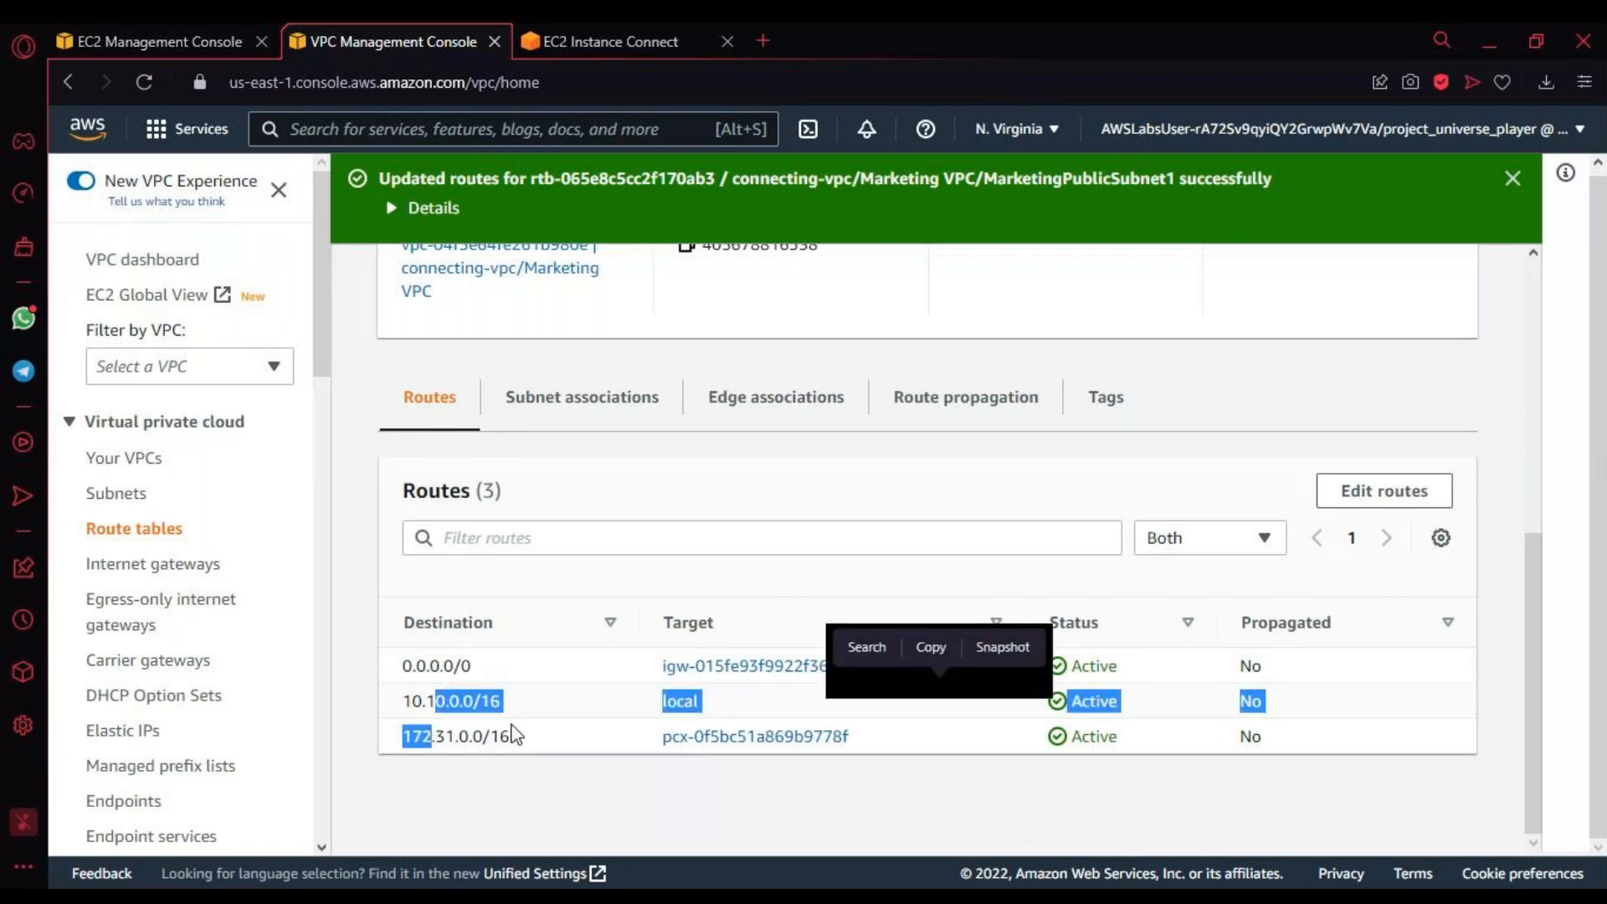
pyautogui.scroll(6, 506, 682)
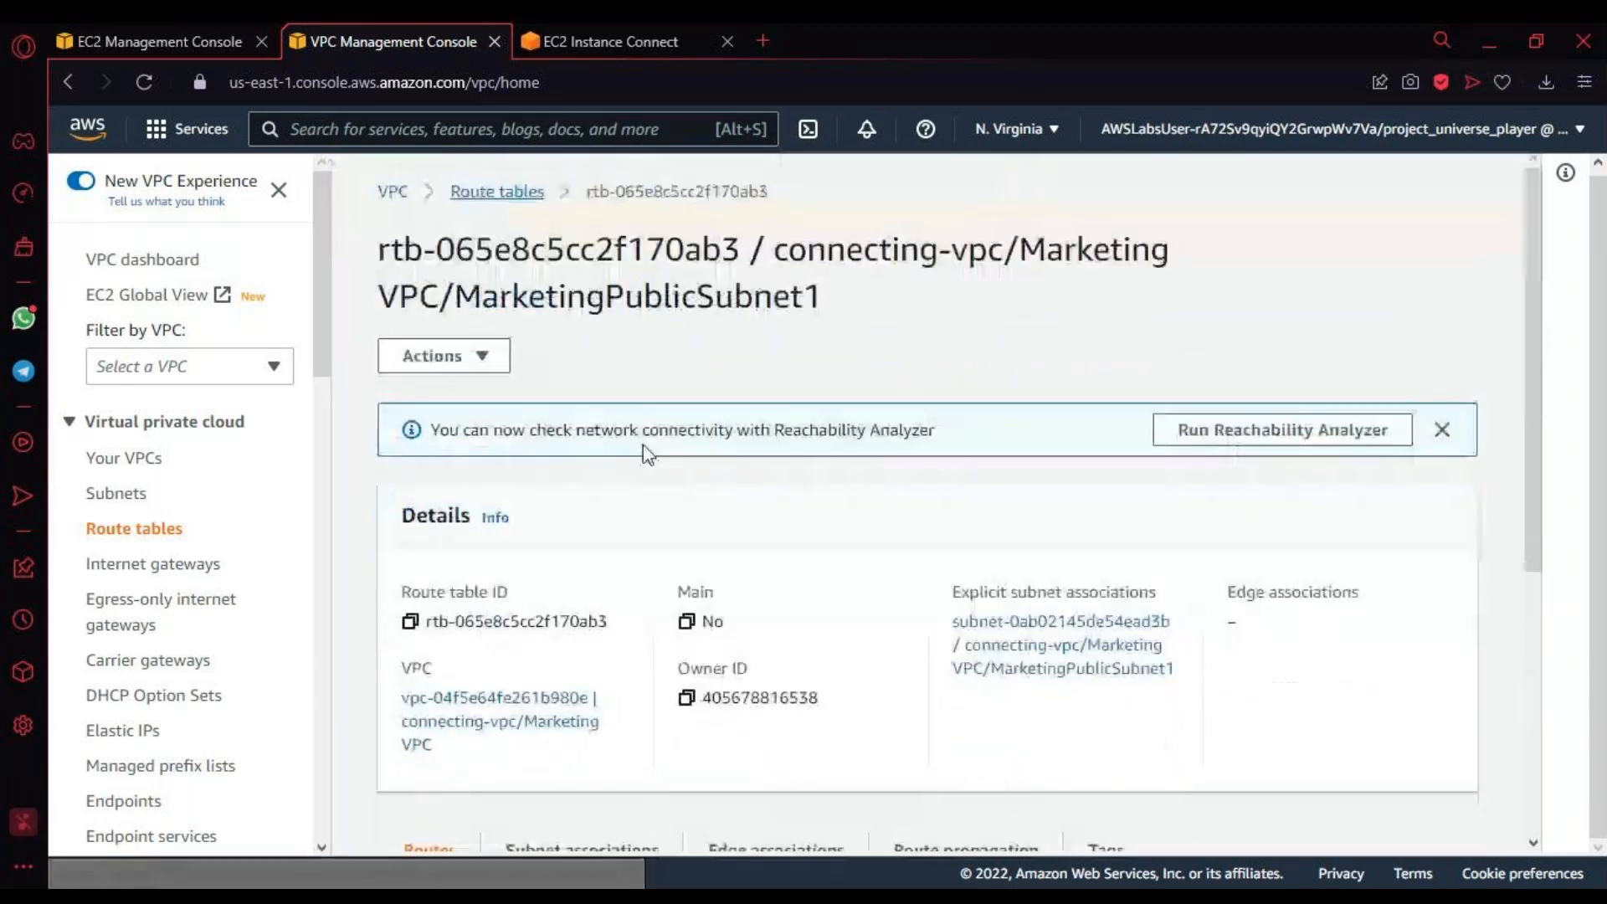
# Step: Return to the list of route tables, widen the Name column and select the Finance VPC/FinancePublicSubnet1 route table
pyautogui.click(508, 192)
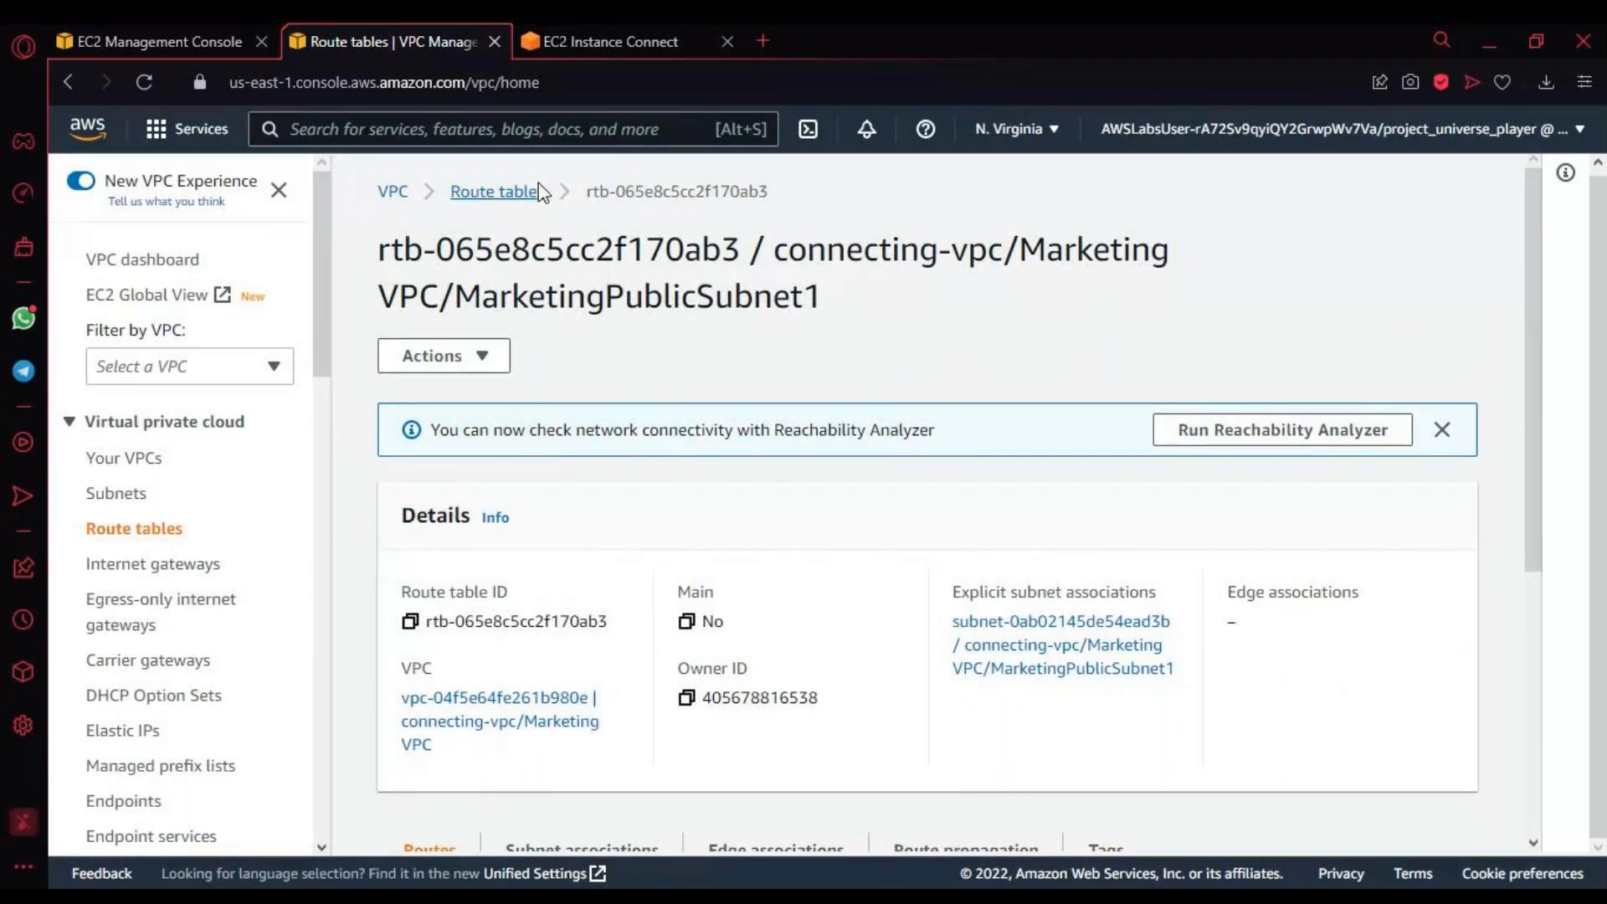
pyautogui.click(506, 194)
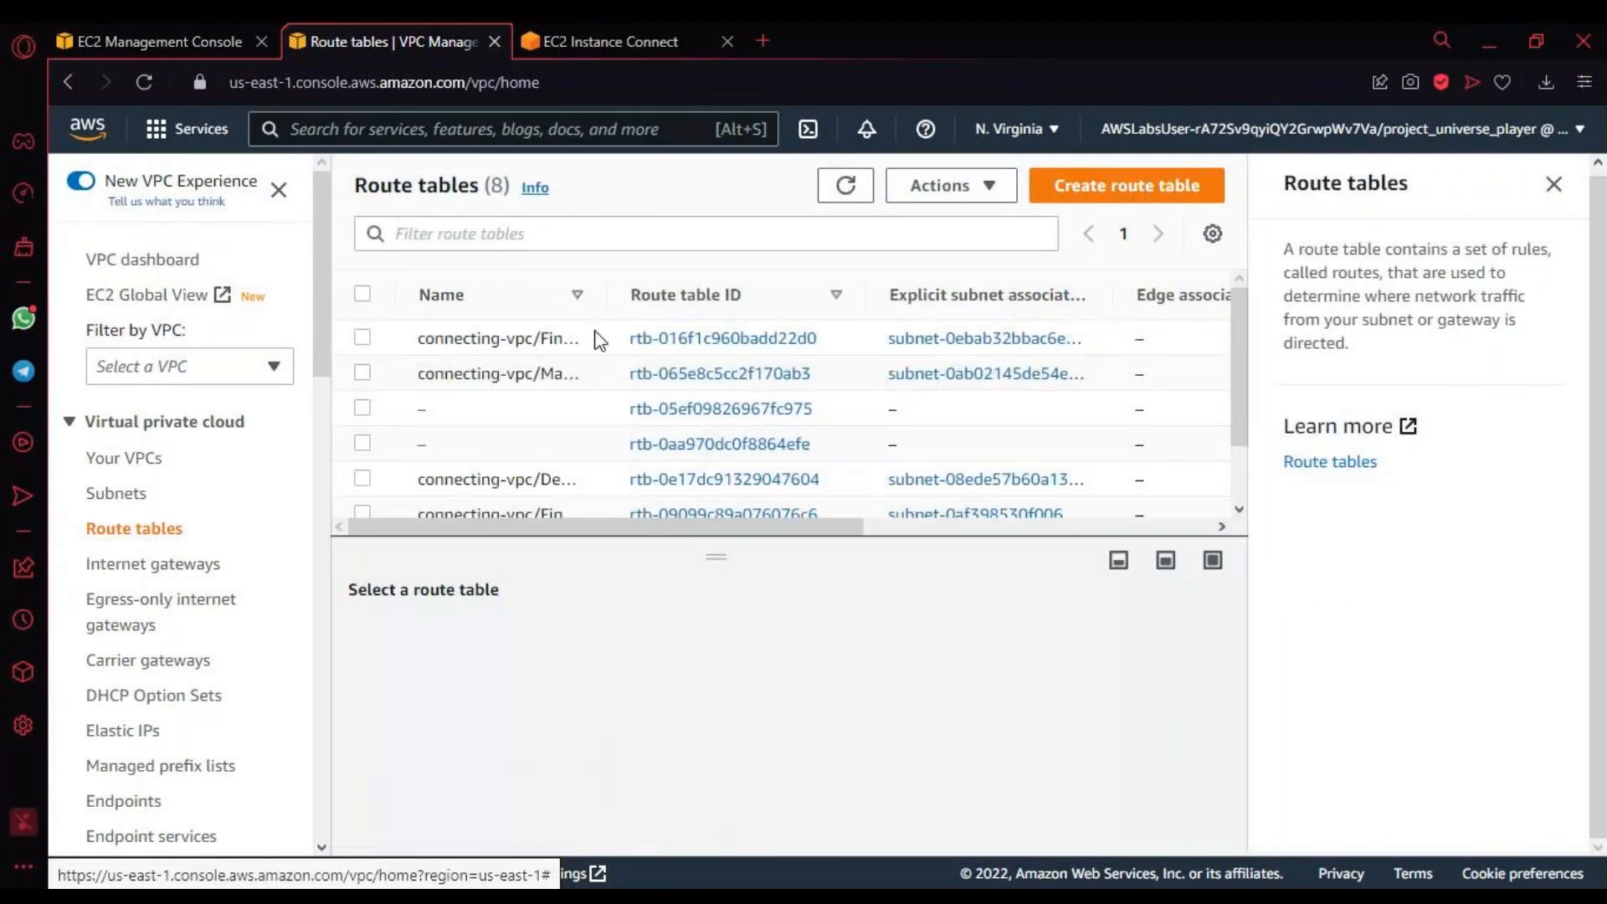
pyautogui.moveTo(610, 302); pyautogui.dragTo(745, 295)
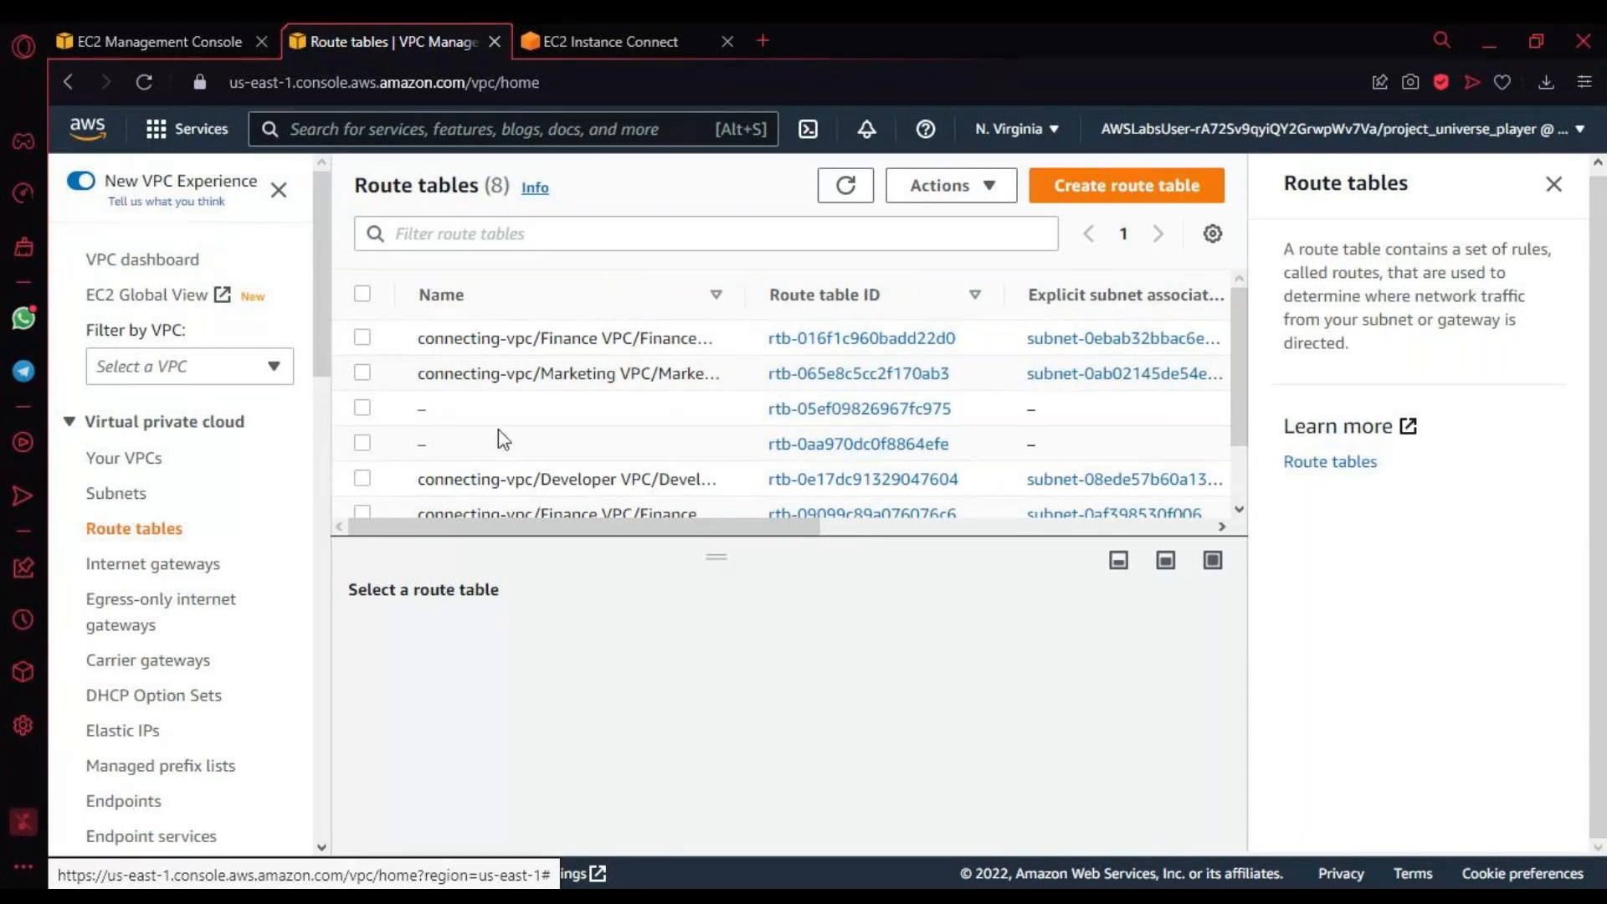
pyautogui.click(365, 350)
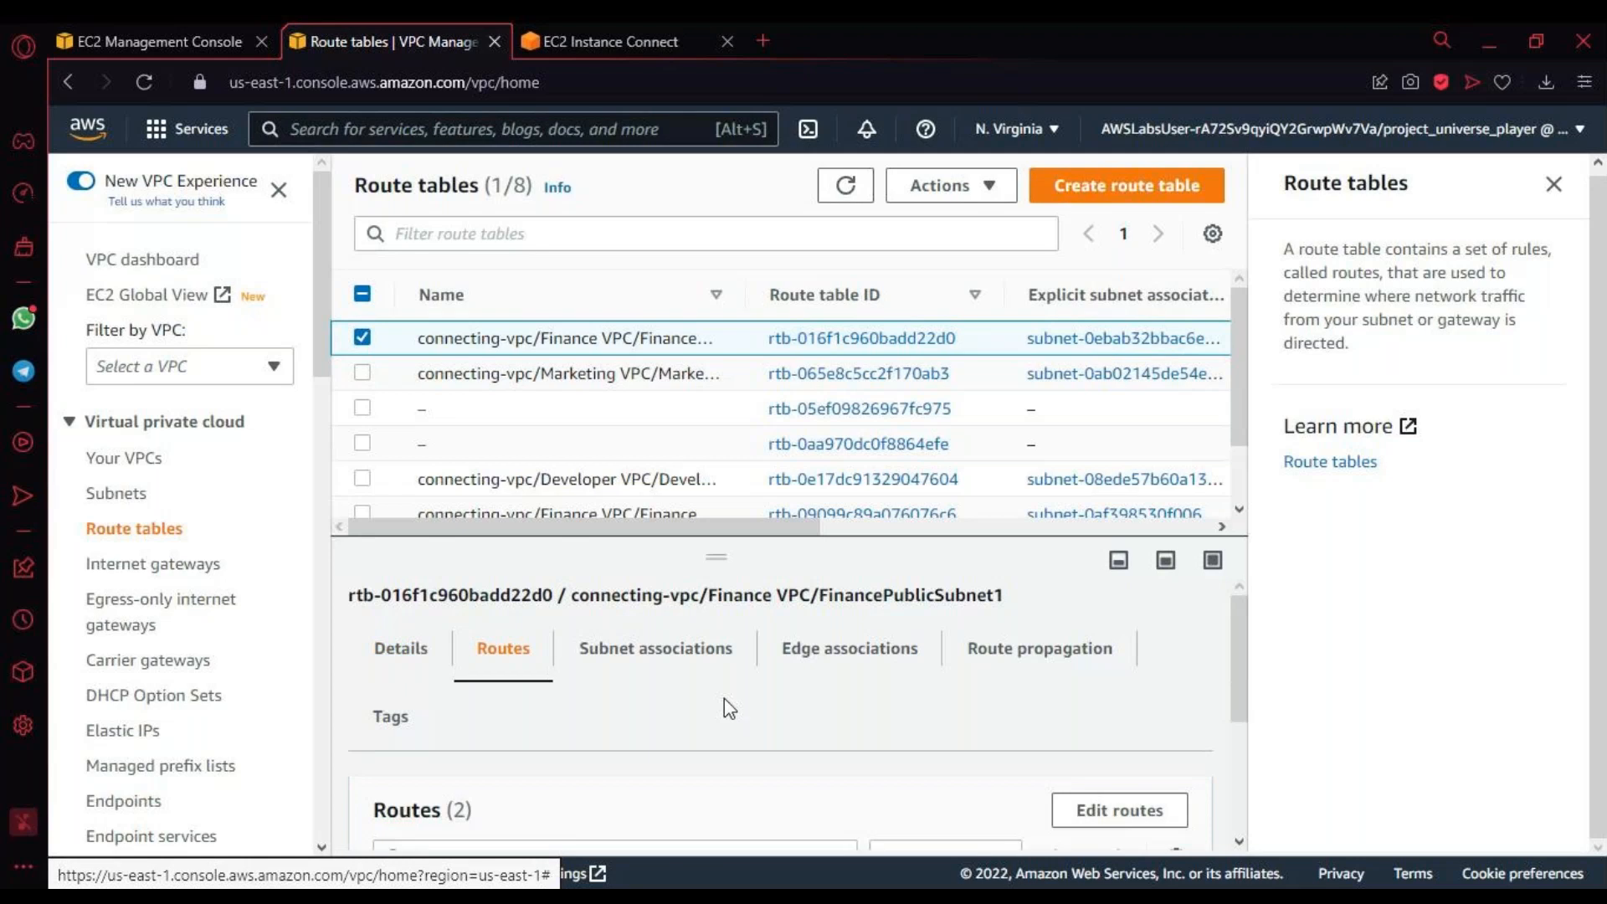
# Step: Review the routes of the FinancePublicSubnet1 route table and open them for editing
pyautogui.scroll(-3, 725, 698)
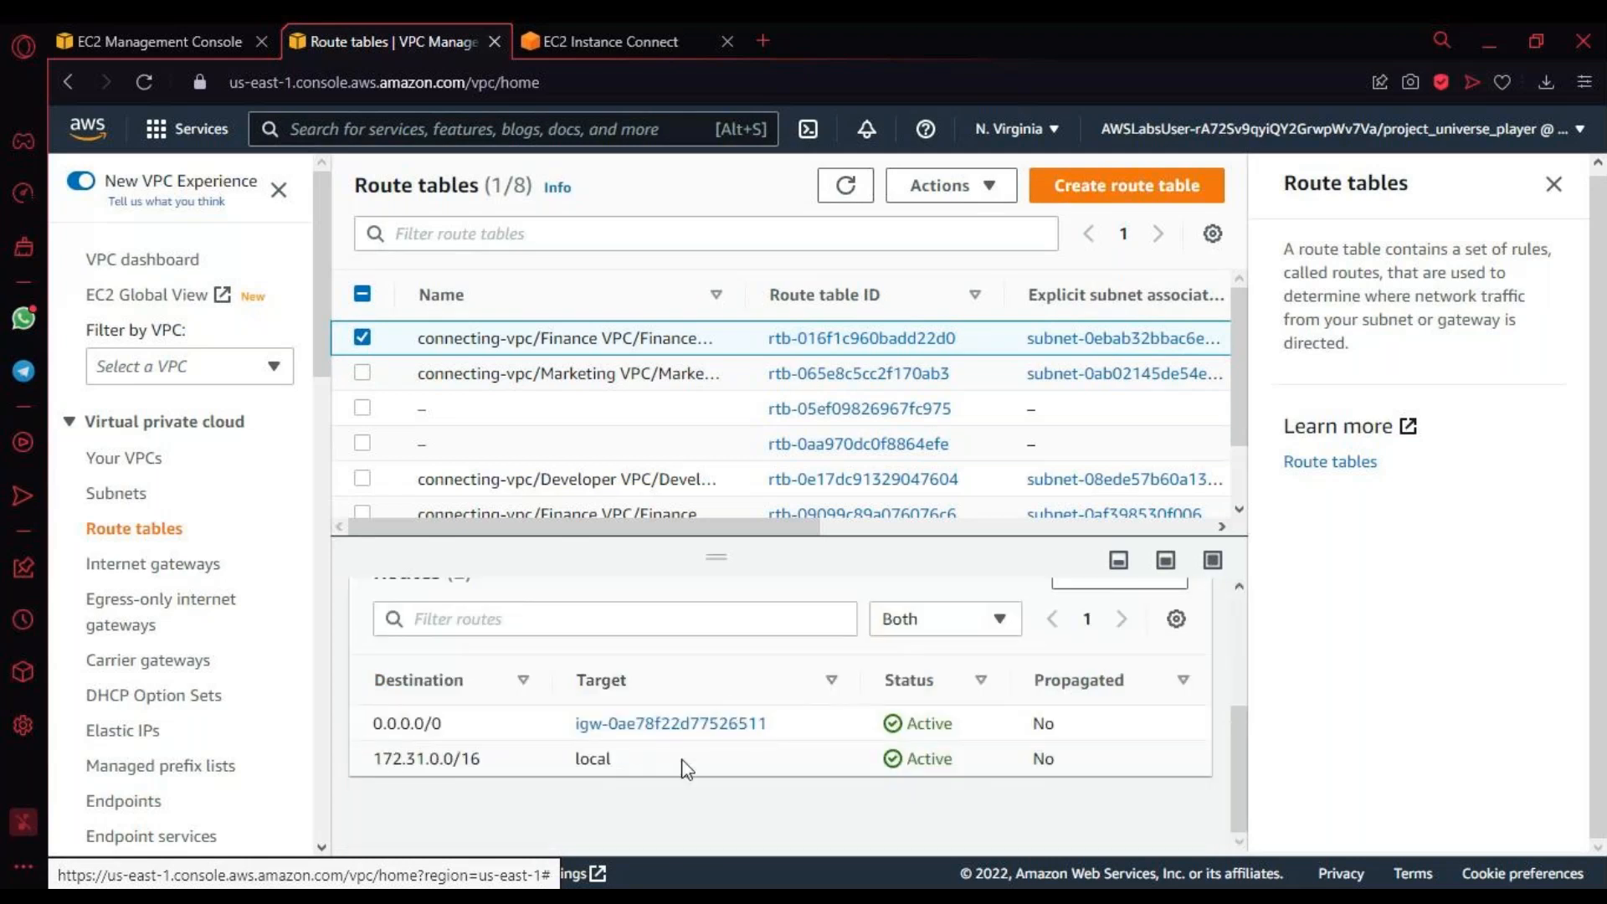
pyautogui.tripleClick(410, 757)
pyautogui.scroll(3, 691, 755)
pyautogui.scroll(-3, 700, 756)
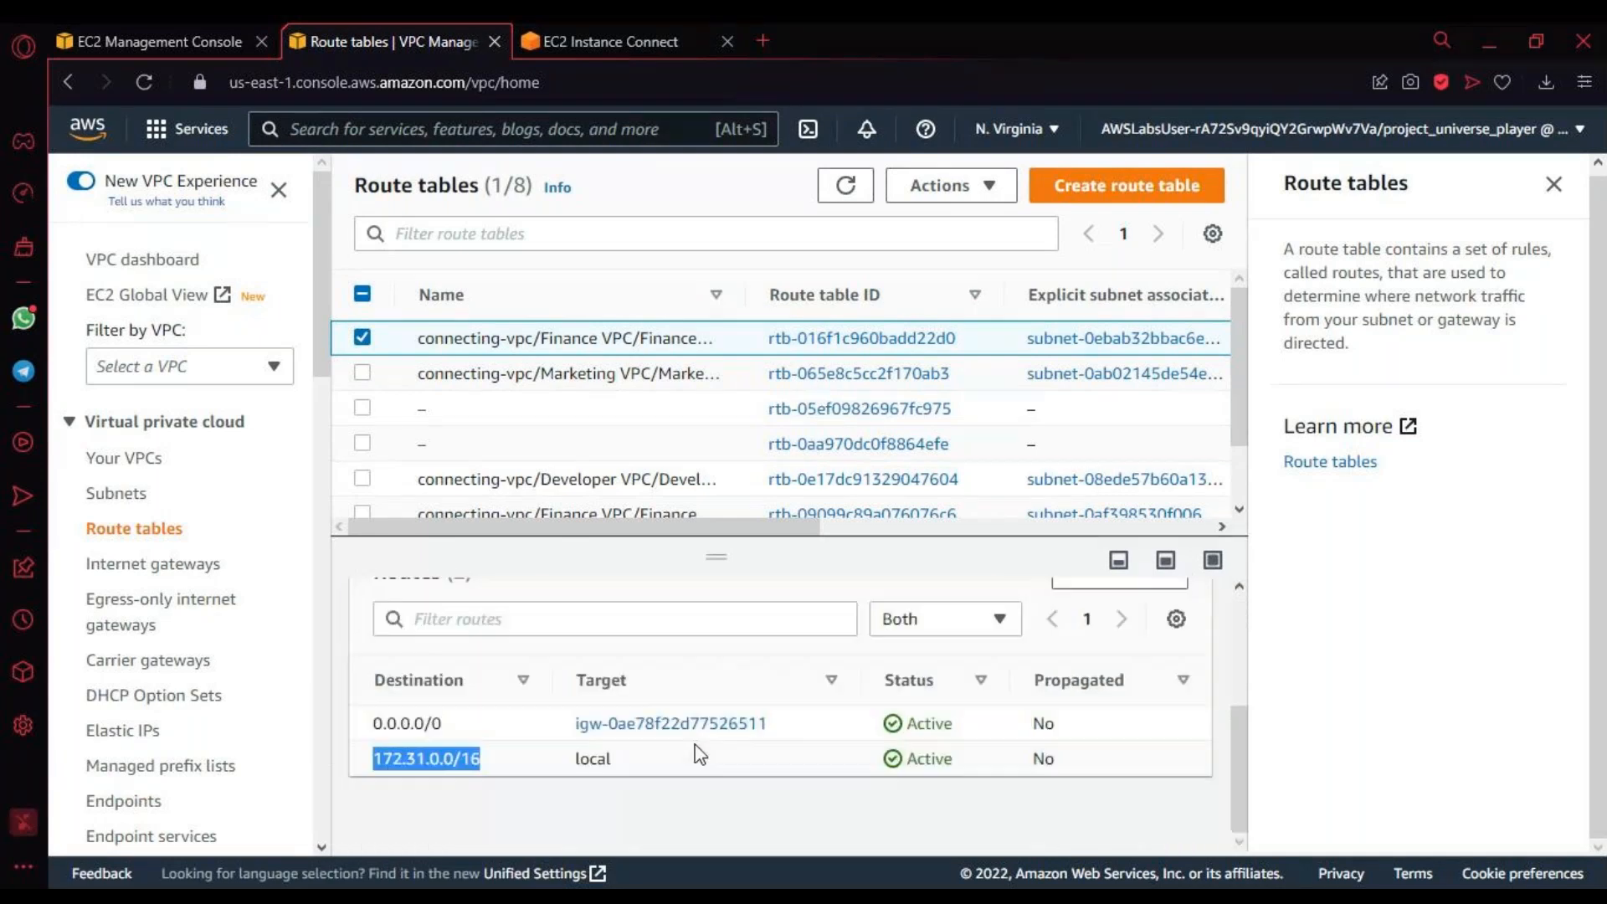
pyautogui.scroll(3, 700, 755)
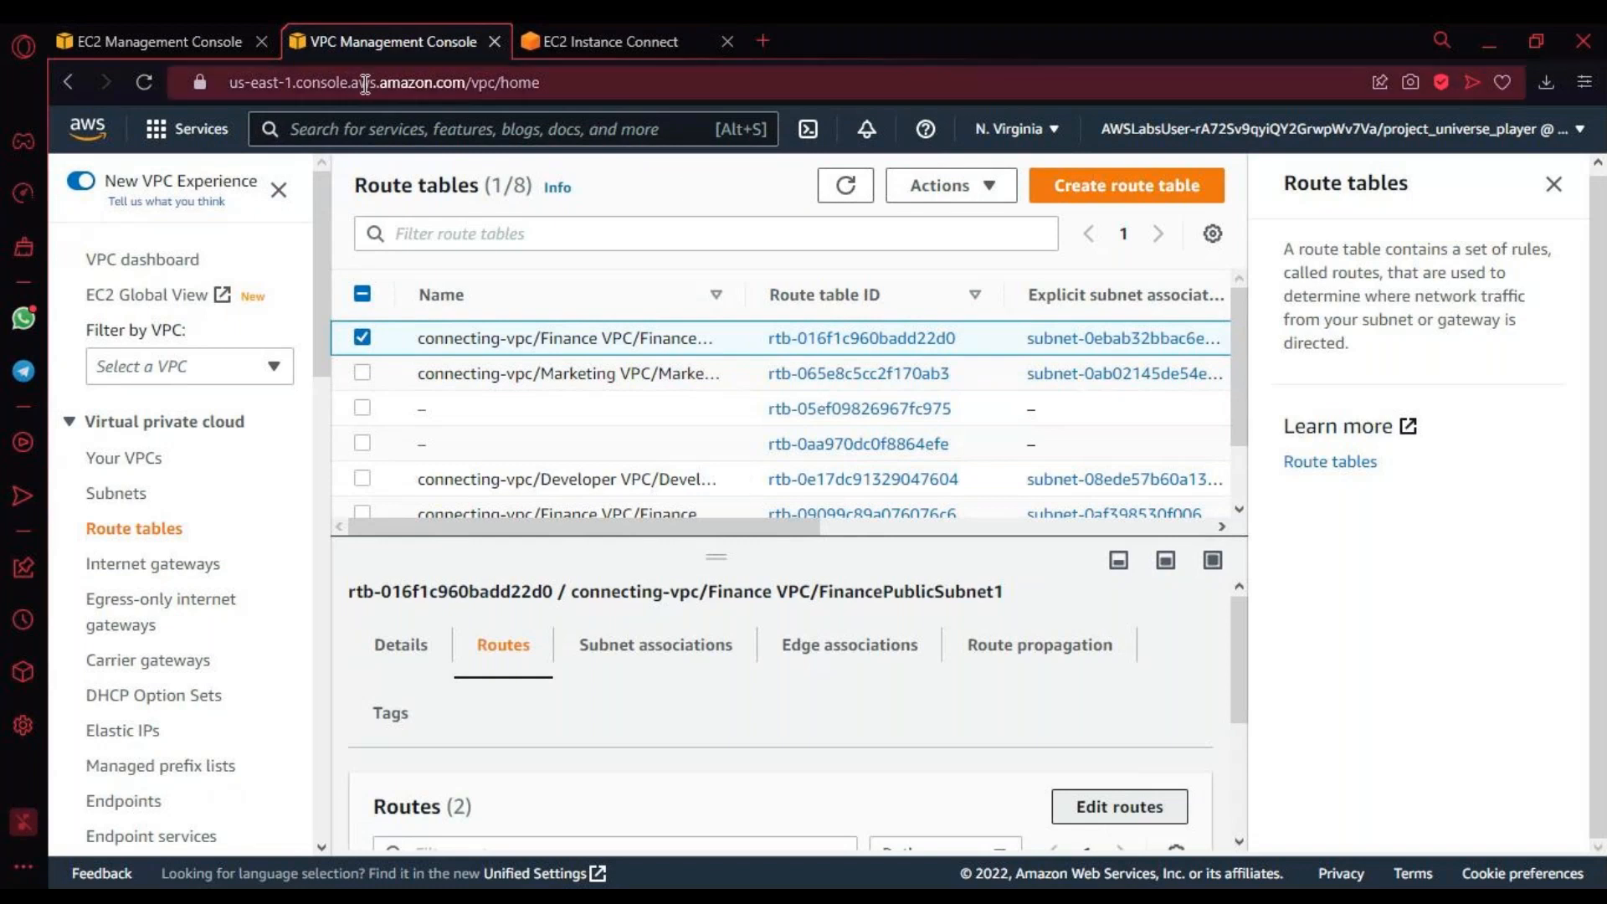
pyautogui.click(184, 43)
pyautogui.click(400, 48)
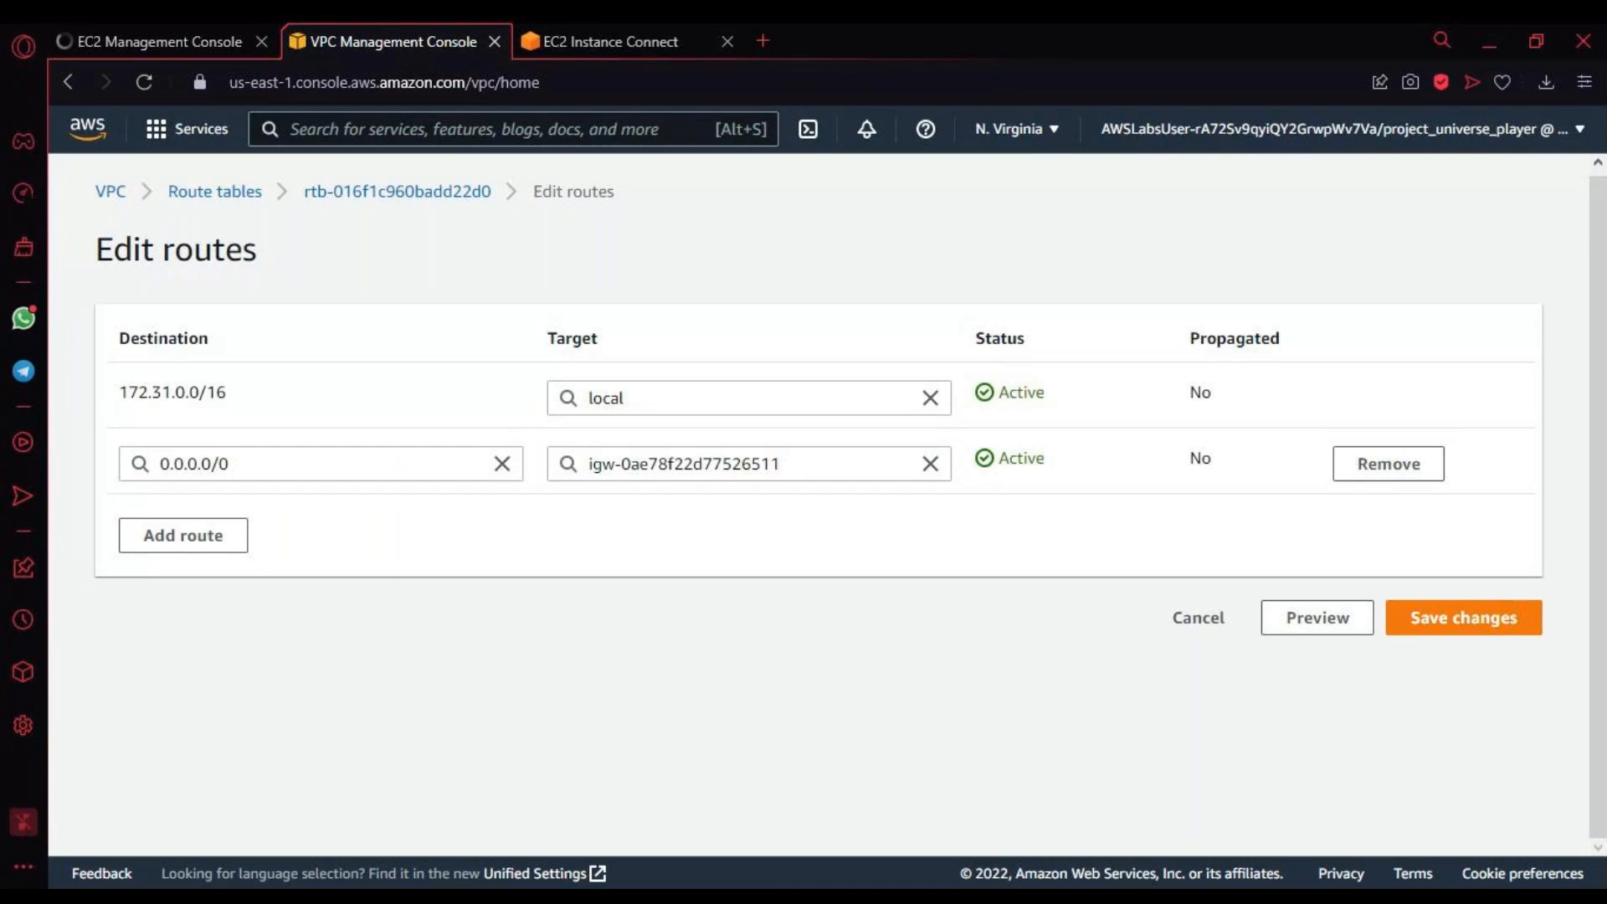
# Step: Change the destination of the Finance route table's internet gateway route to the Marketing VPC's CIDR block 10.10.0.0/16
pyautogui.click(502, 464)
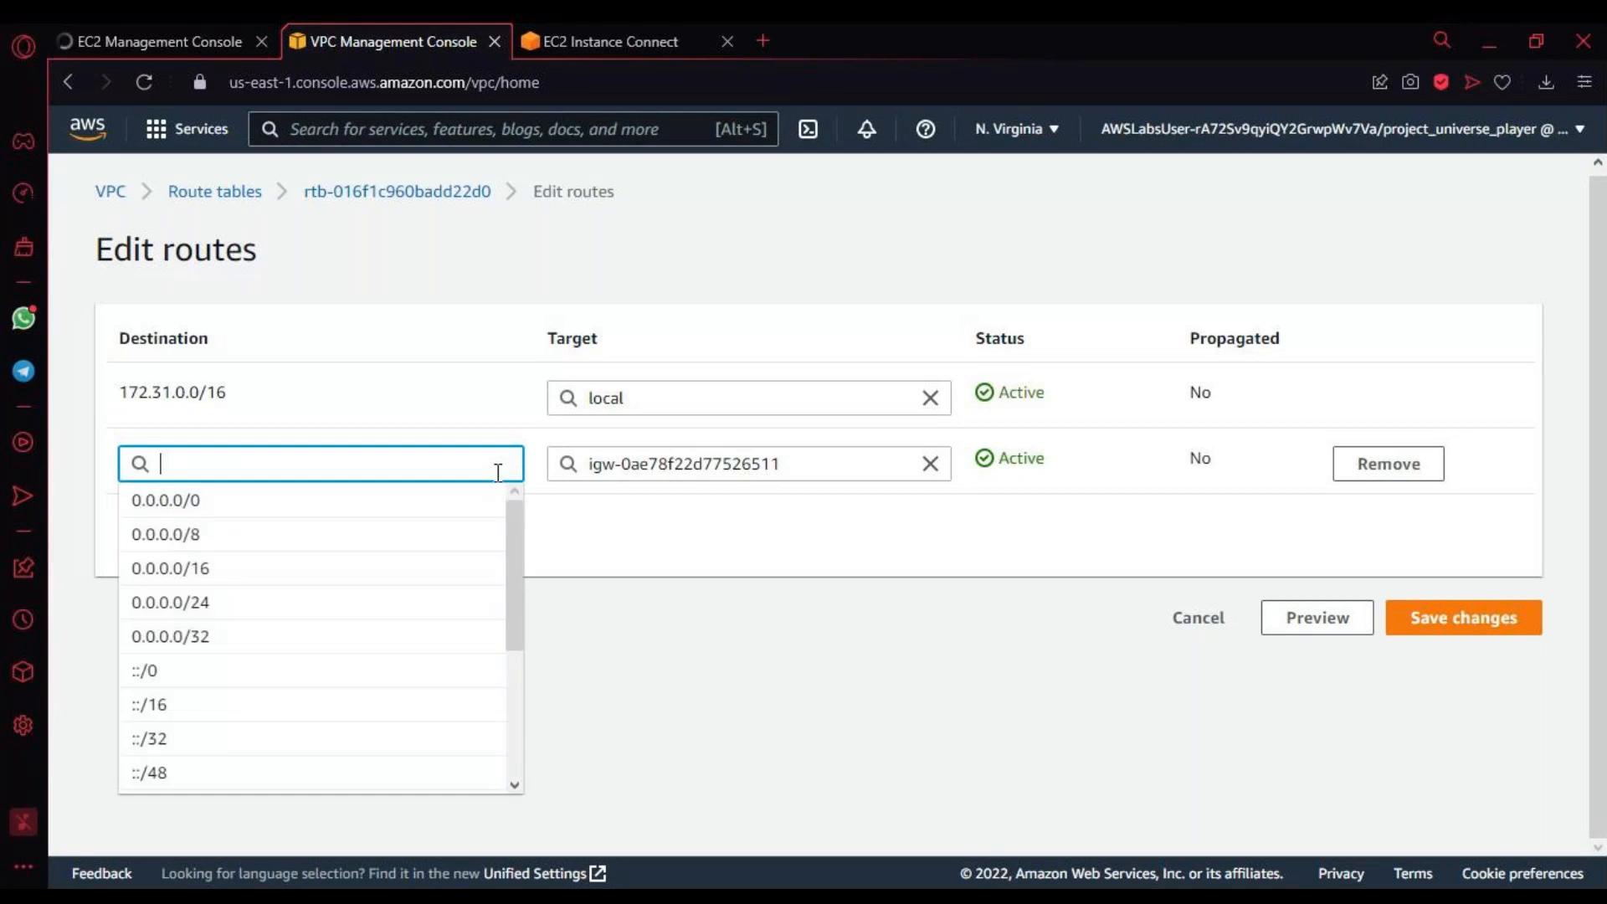
pyautogui.write('1')
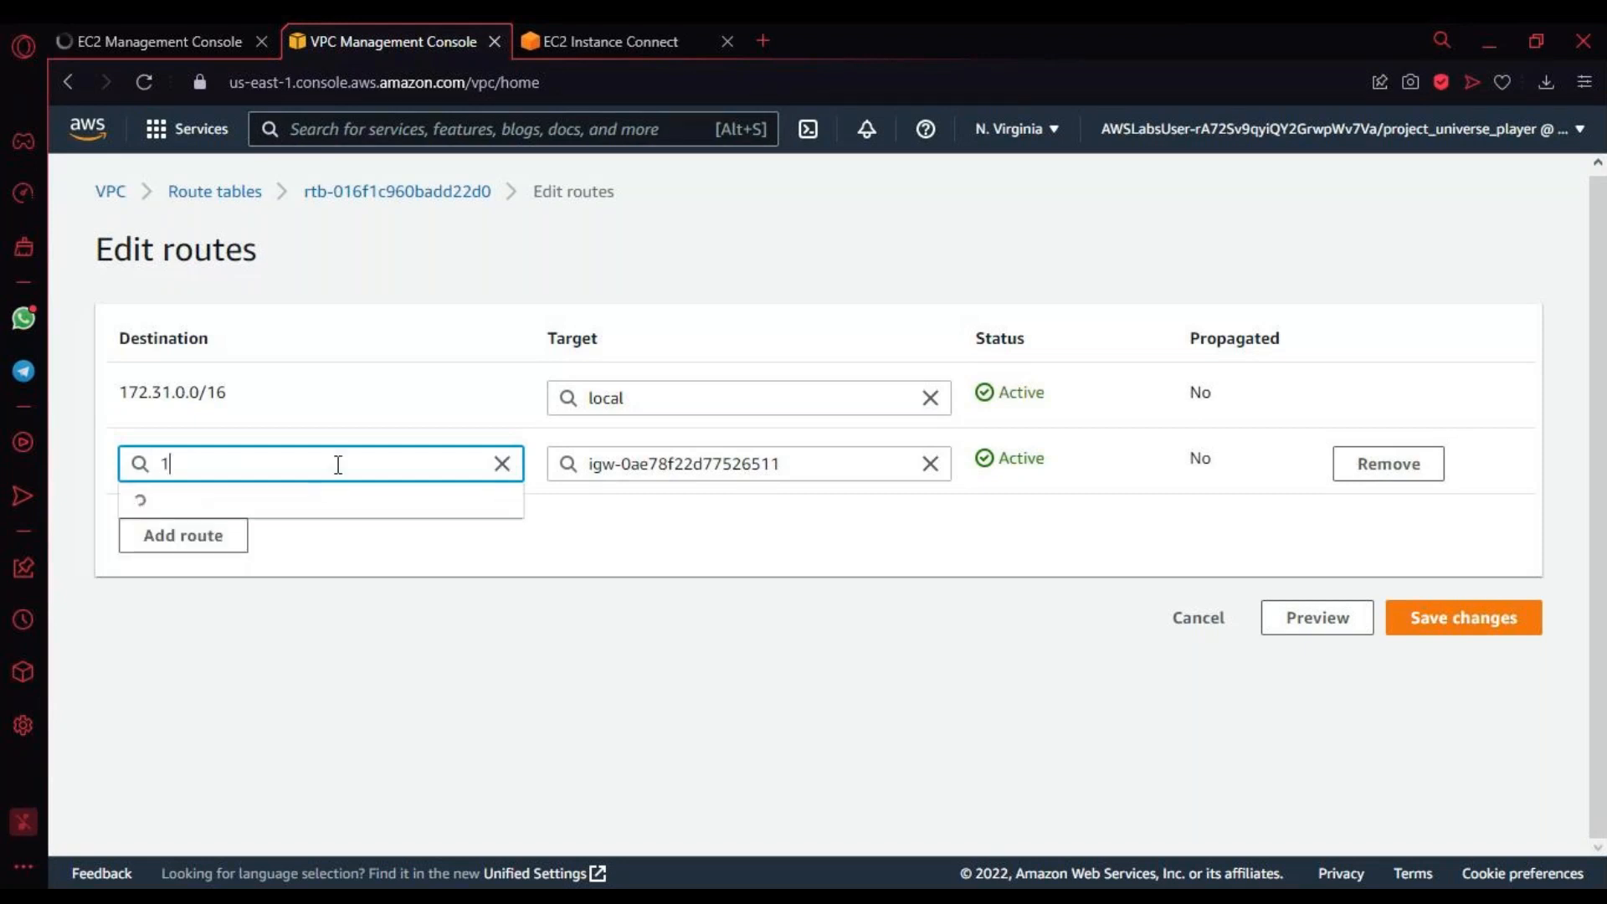
pyautogui.write('0.0')
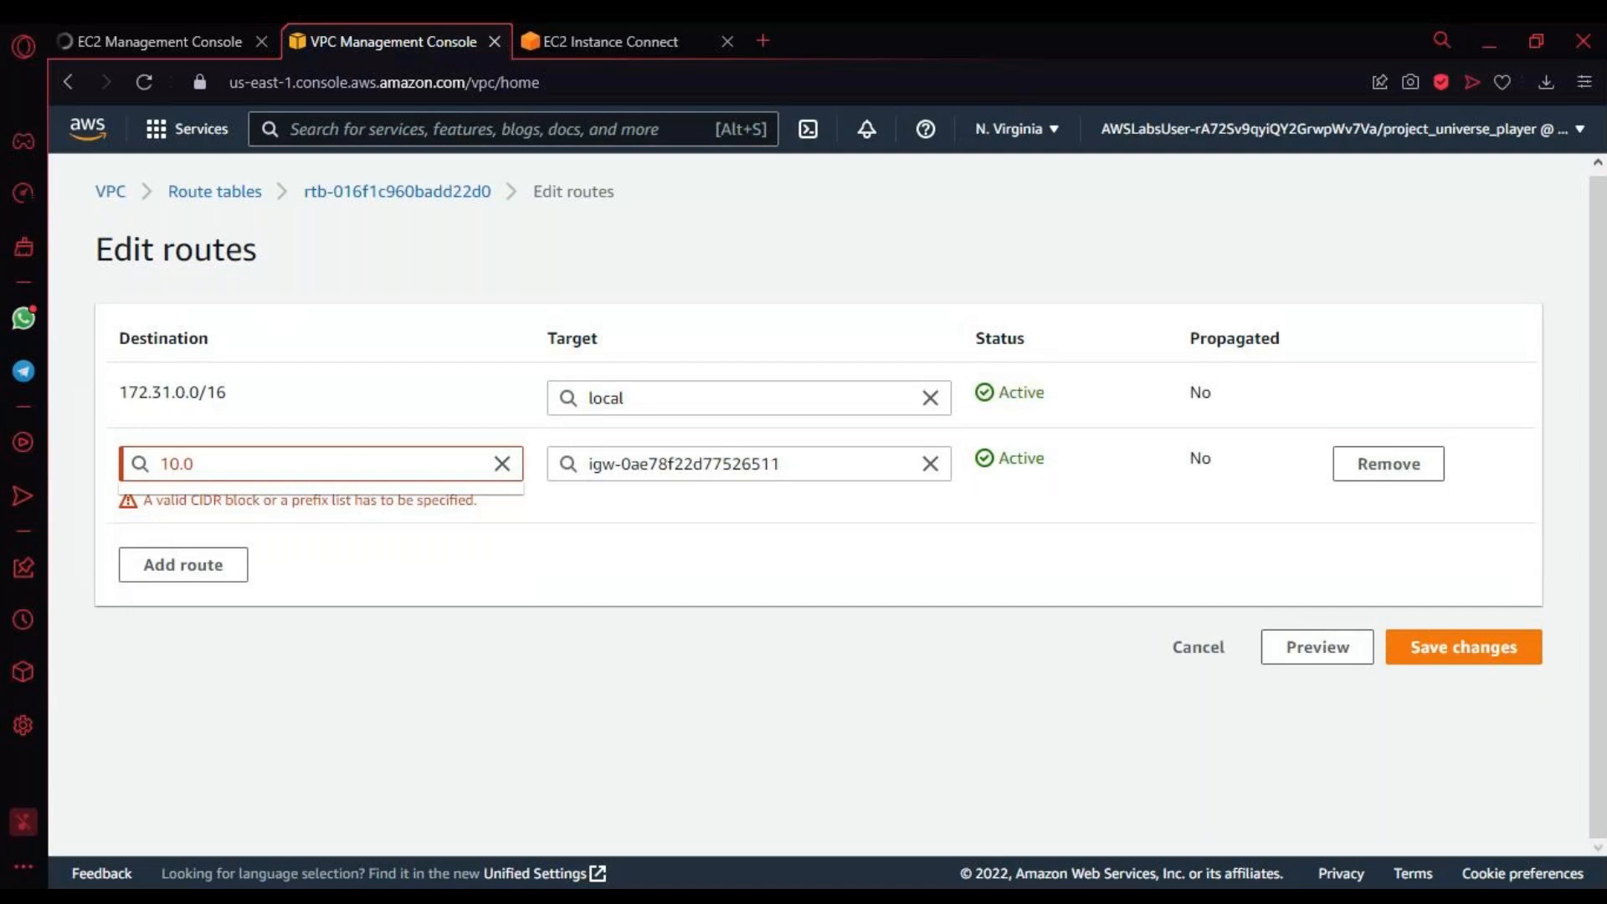
pyautogui.click(337, 467)
pyautogui.press('BackSpace')
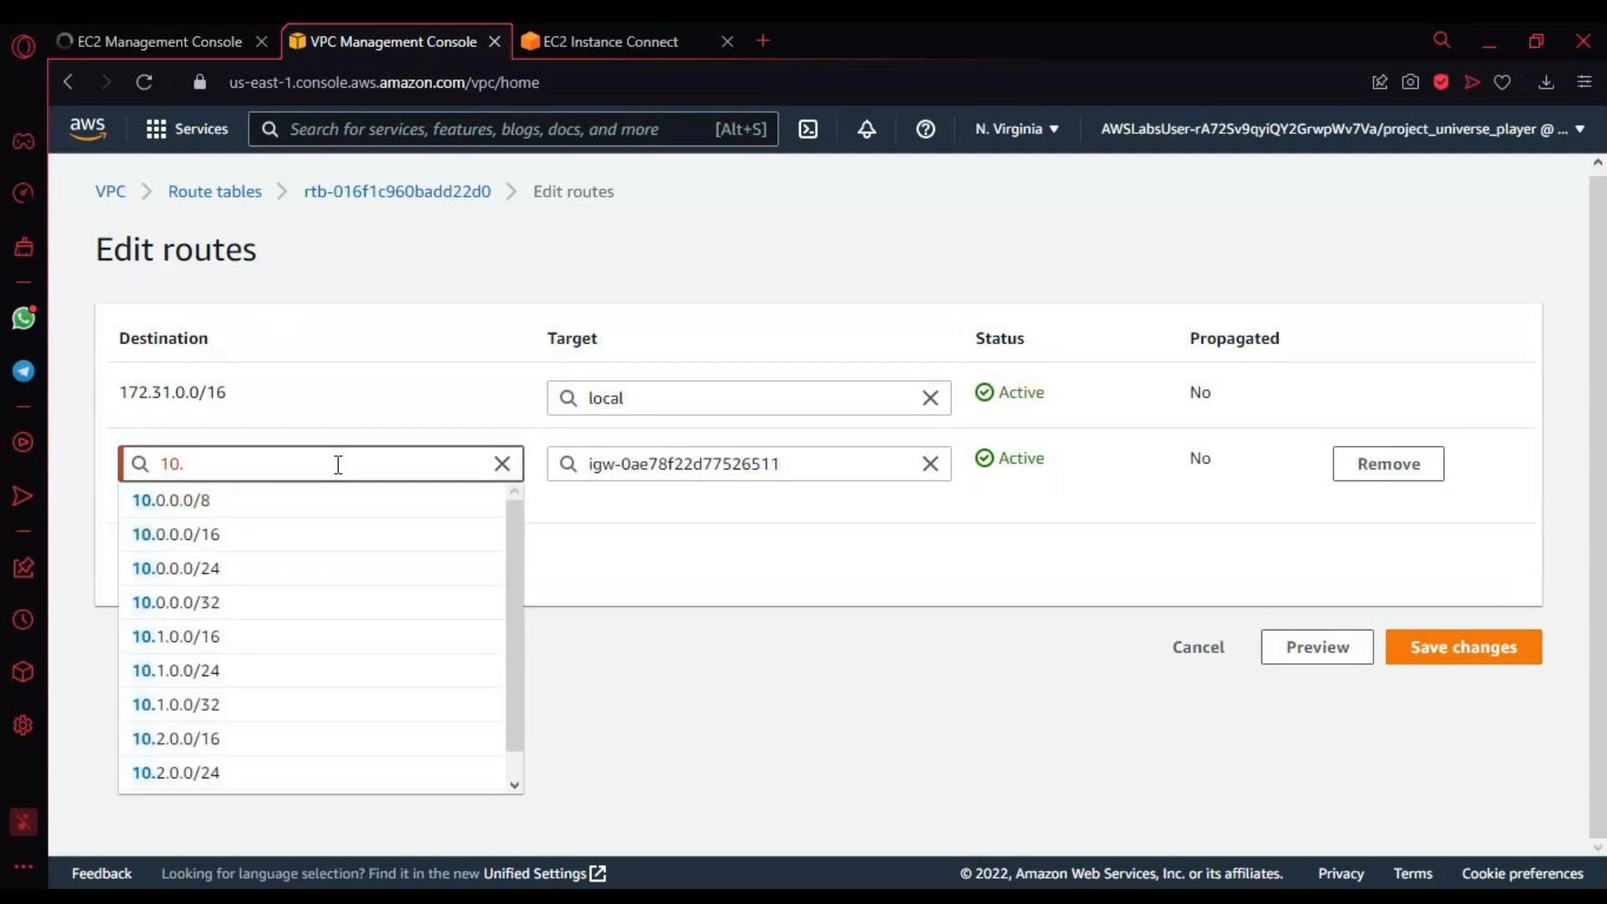
pyautogui.write('10')
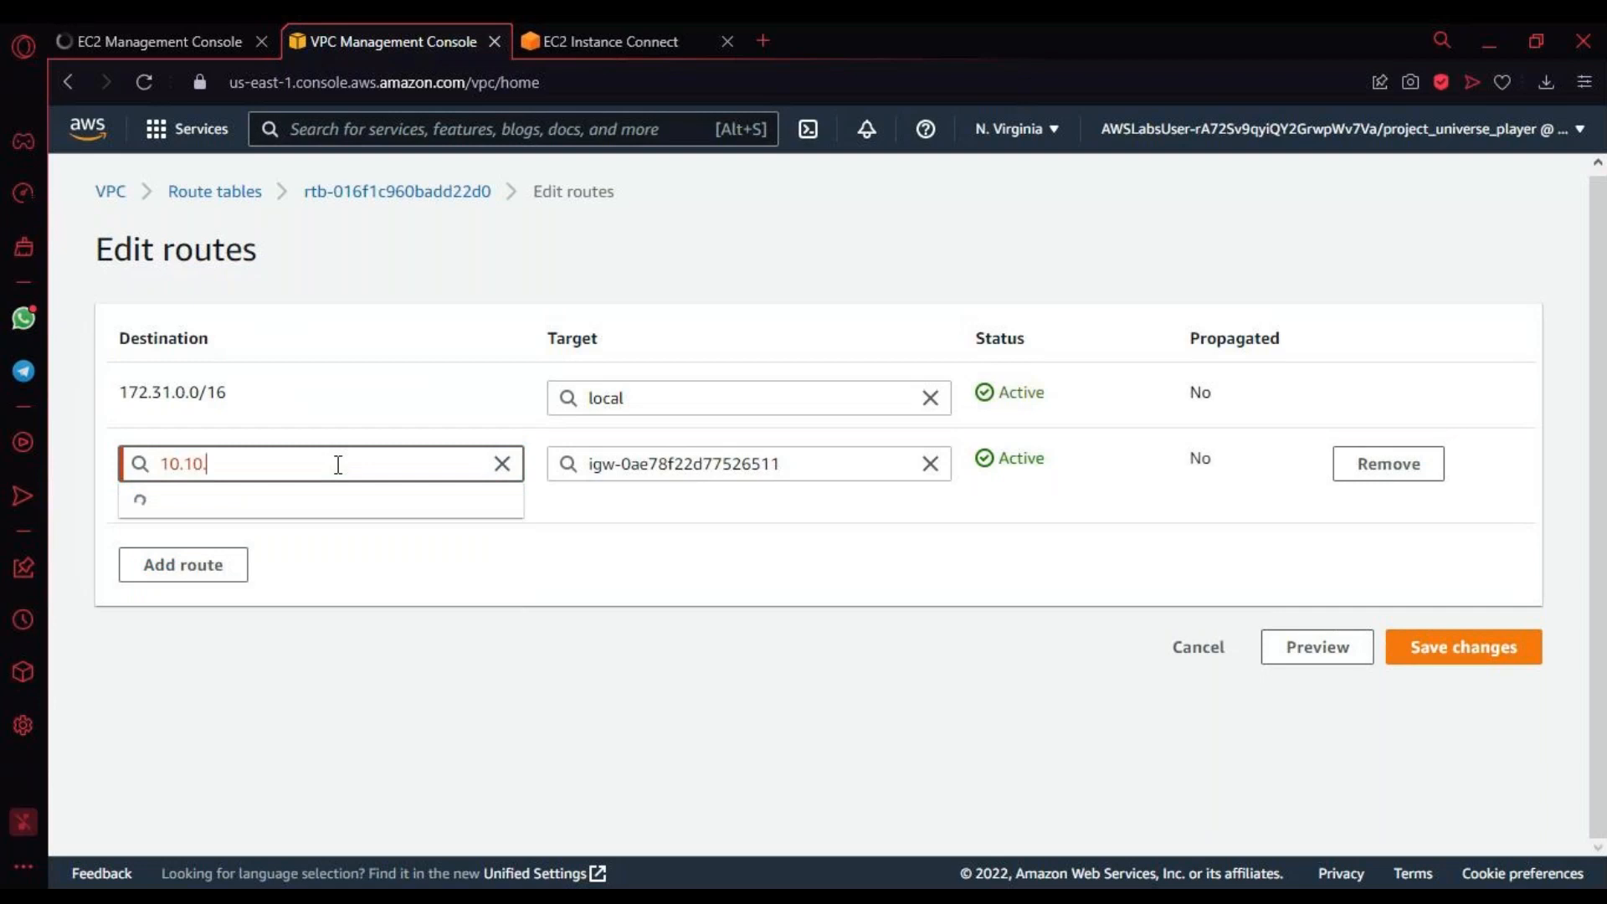
pyautogui.write('.0.0')
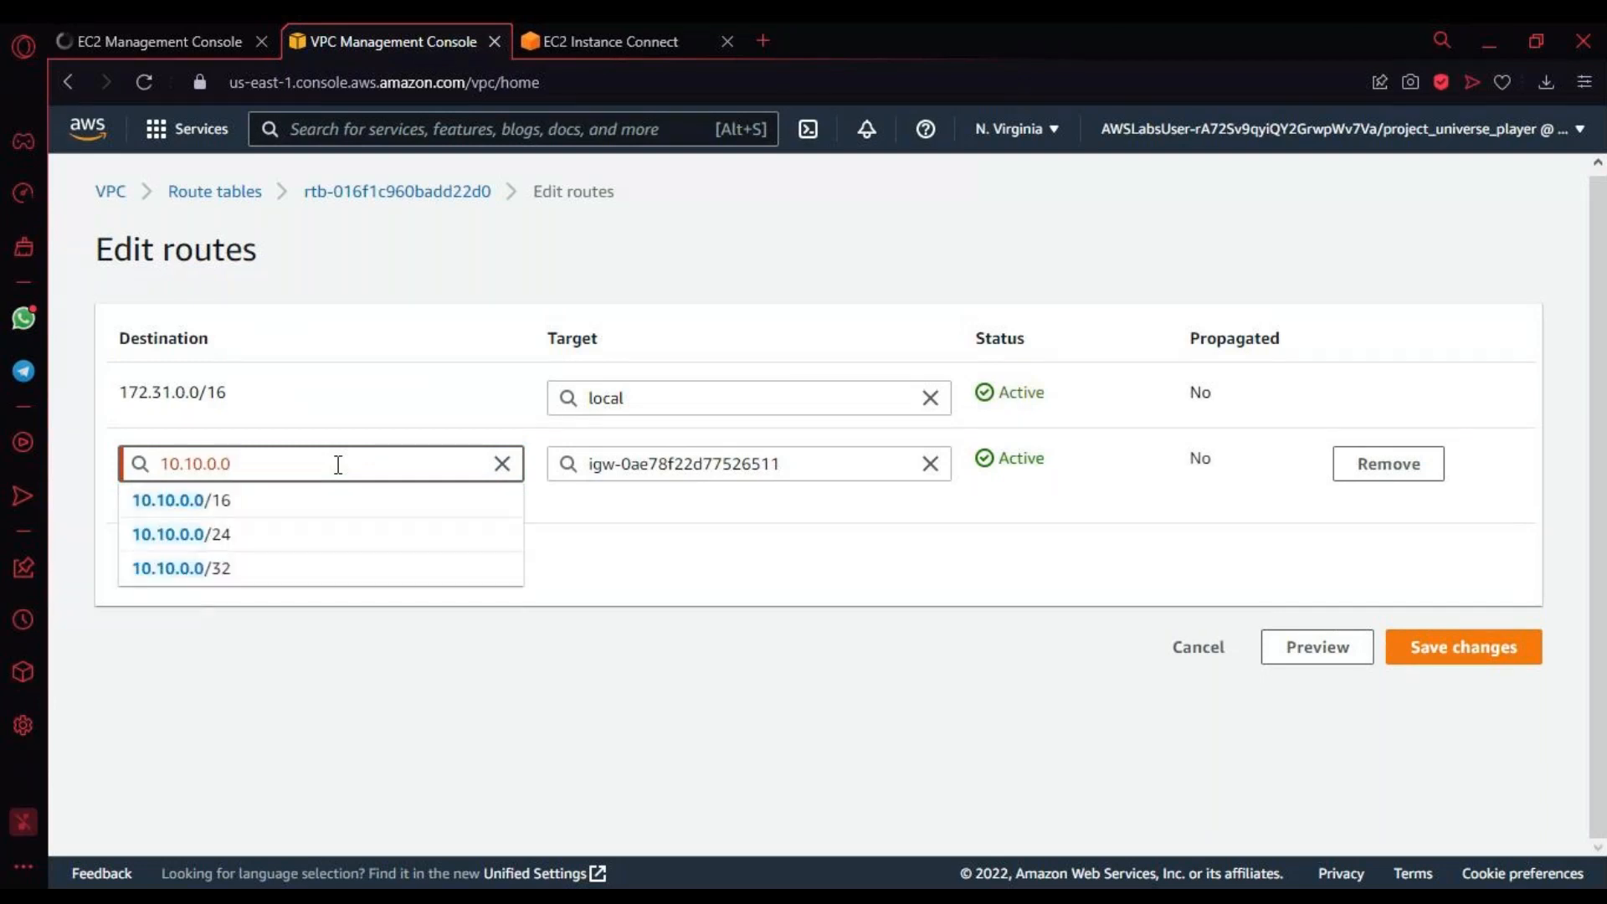
pyautogui.click(327, 504)
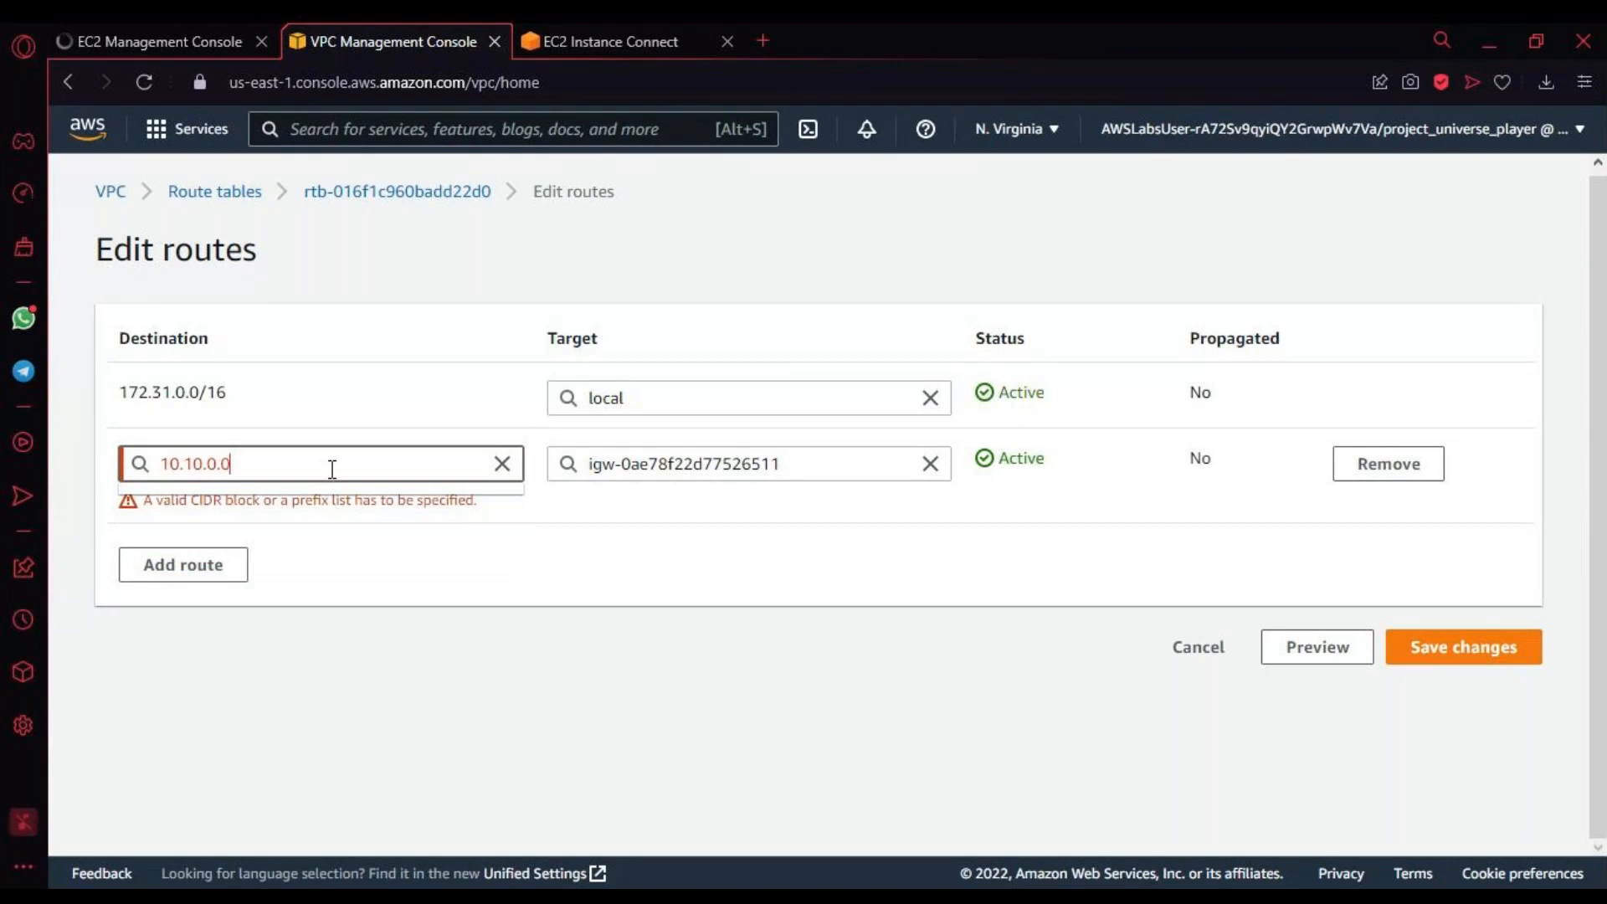
pyautogui.write('\\16')
pyautogui.press('BackSpace')
pyautogui.press('BackSpace')
pyautogui.press('BackSpace')
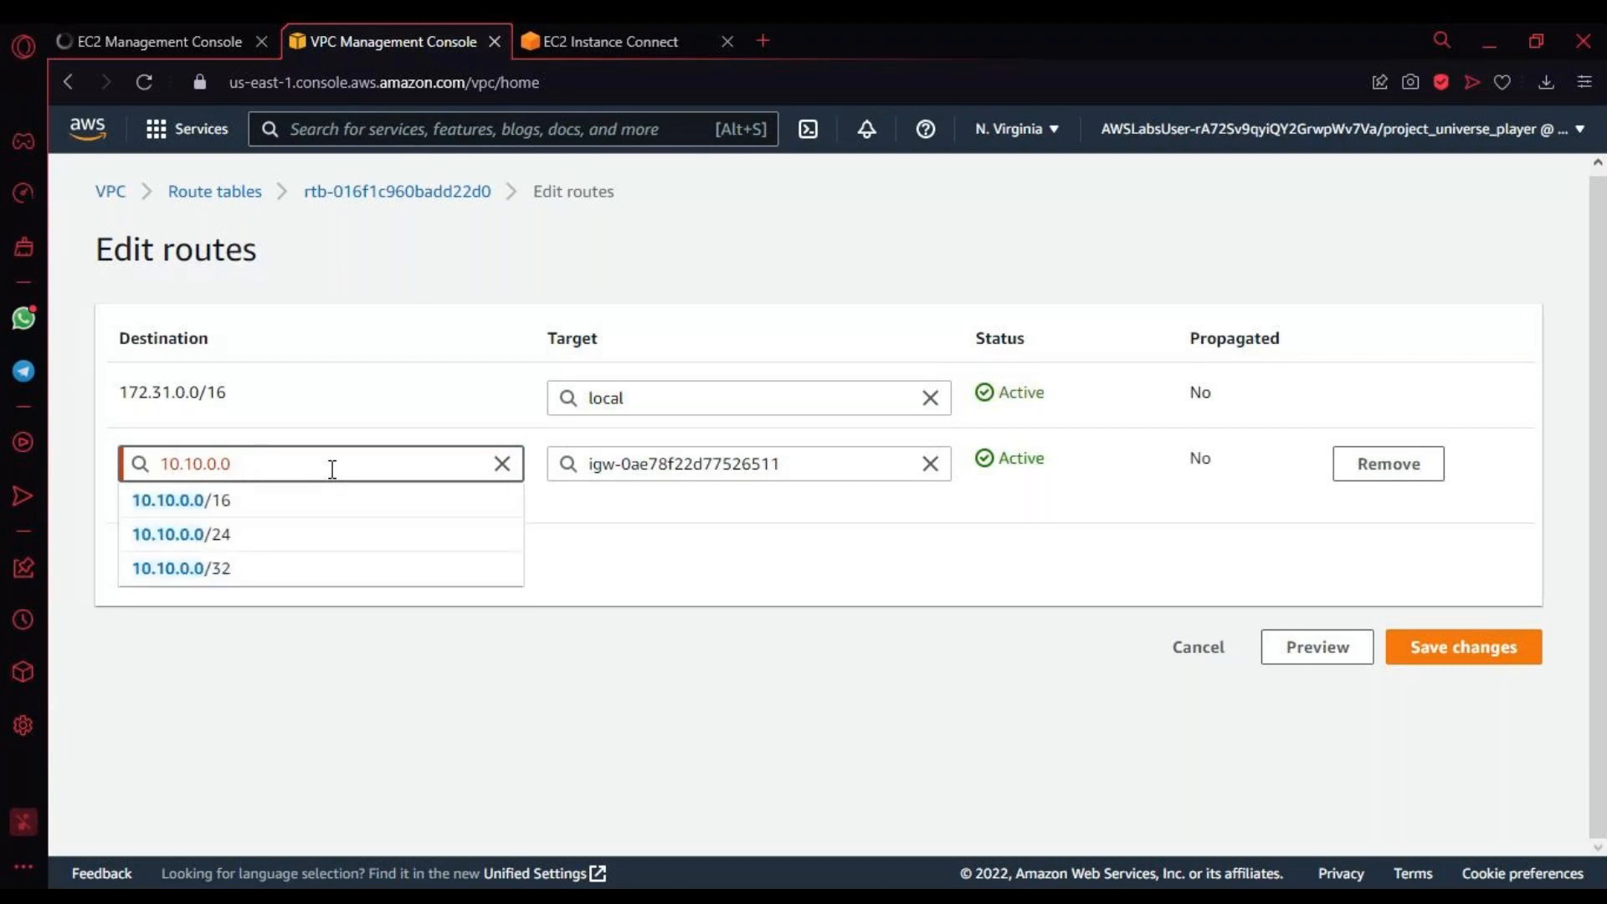
pyautogui.write('/16')
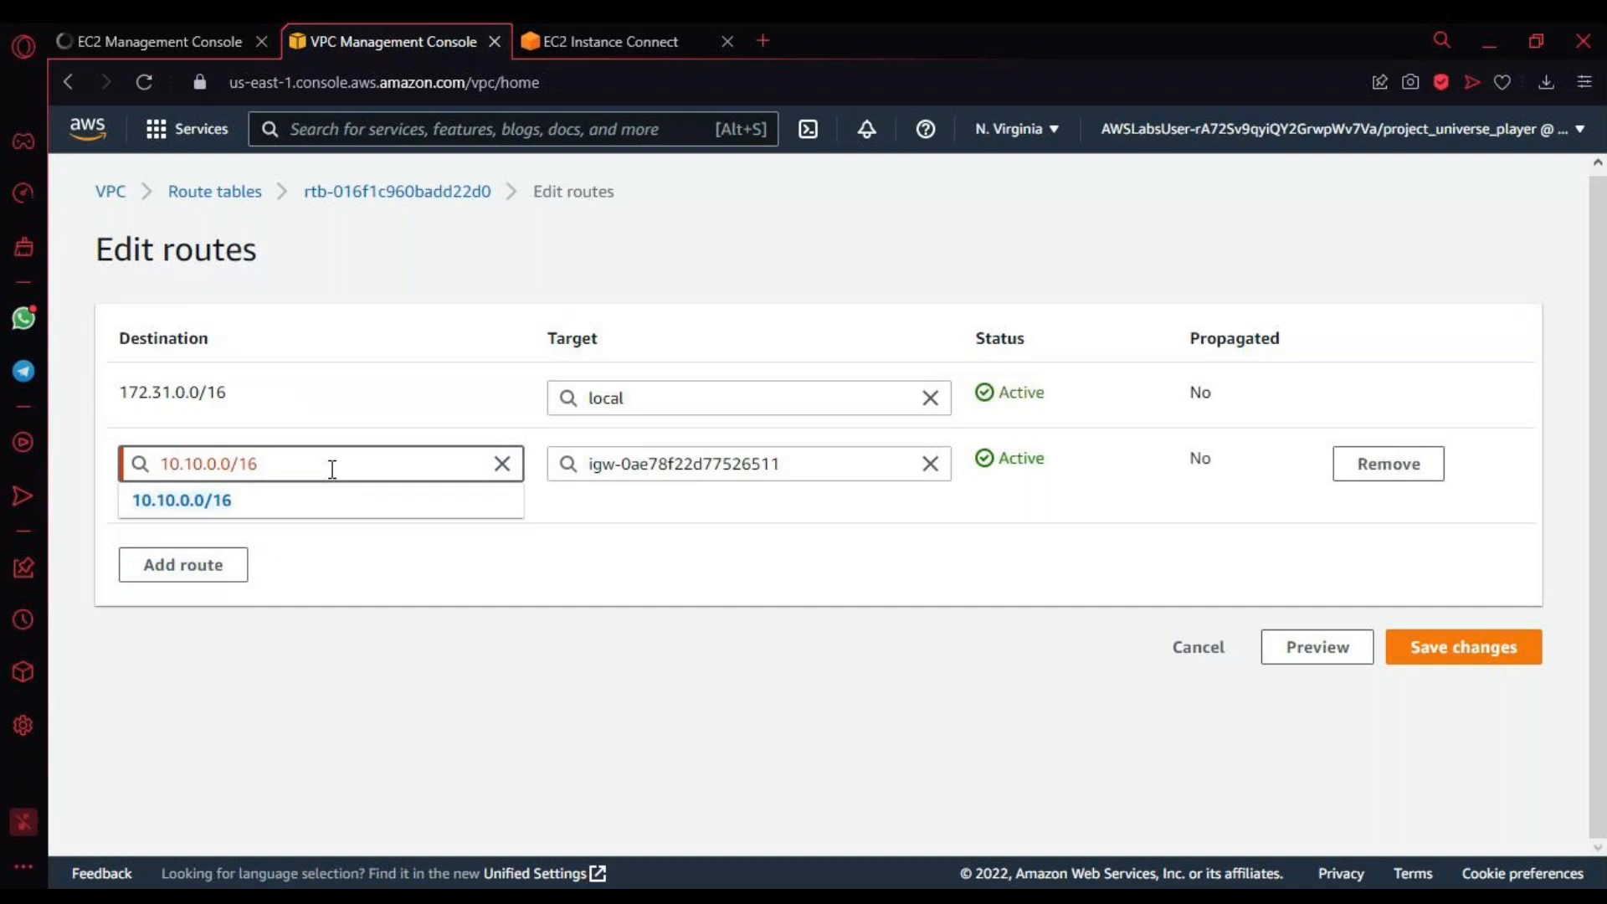
pyautogui.click(314, 501)
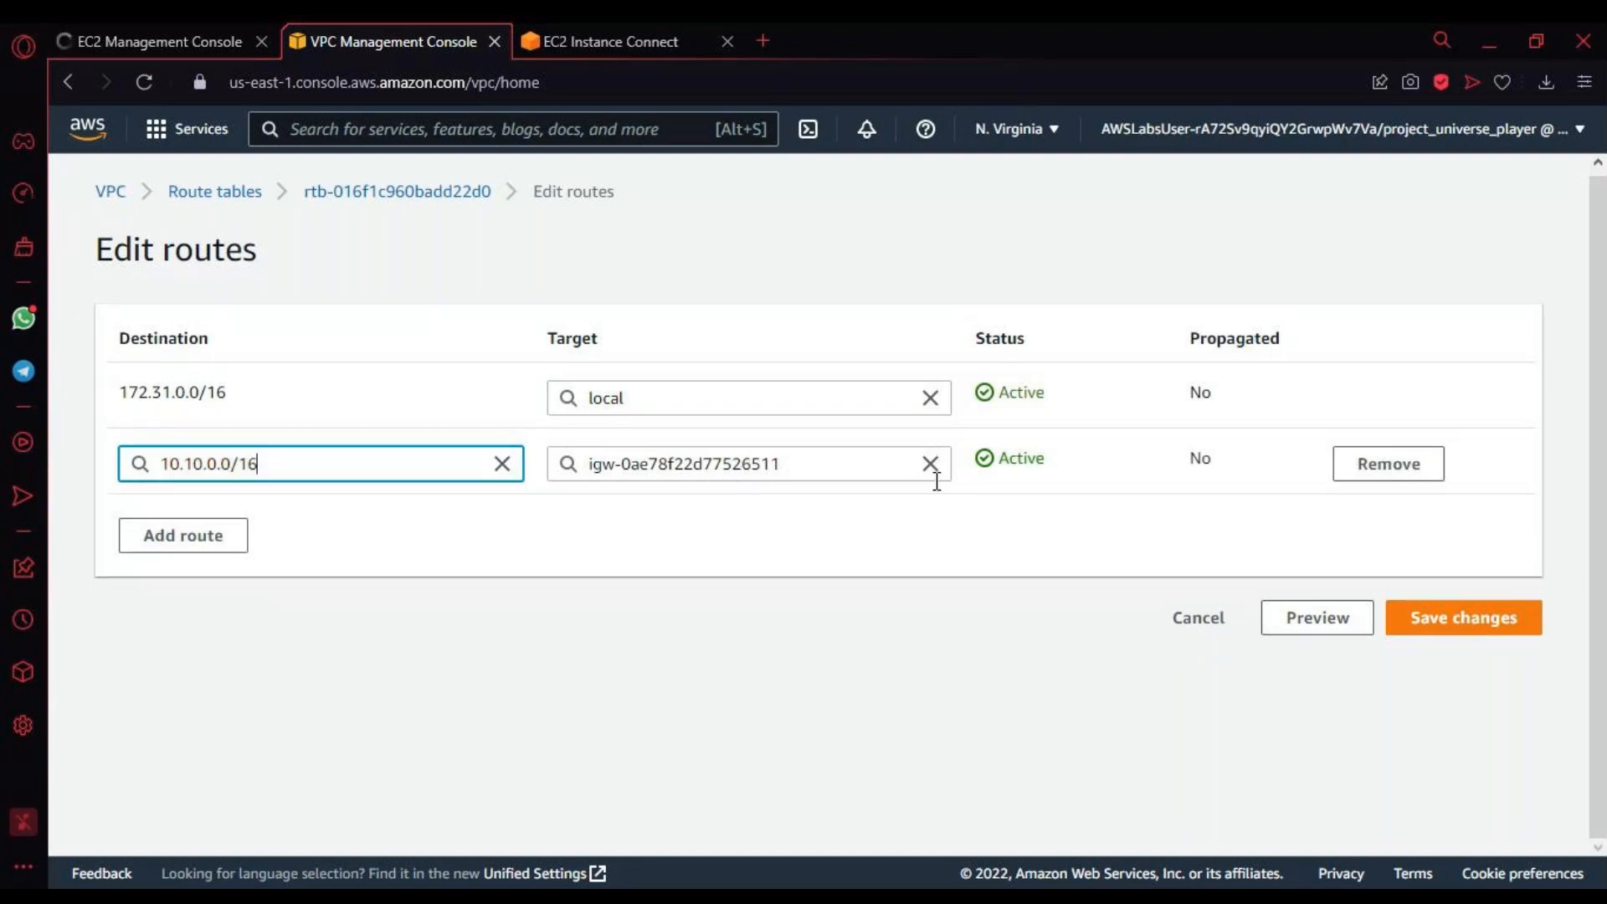
# Step: Set the target of the 10.10.0.0/16 route to the Marketing <> Finance peering connection pcx-0f5bc51a869b9778f
pyautogui.hotkey('alt', 'Tab')
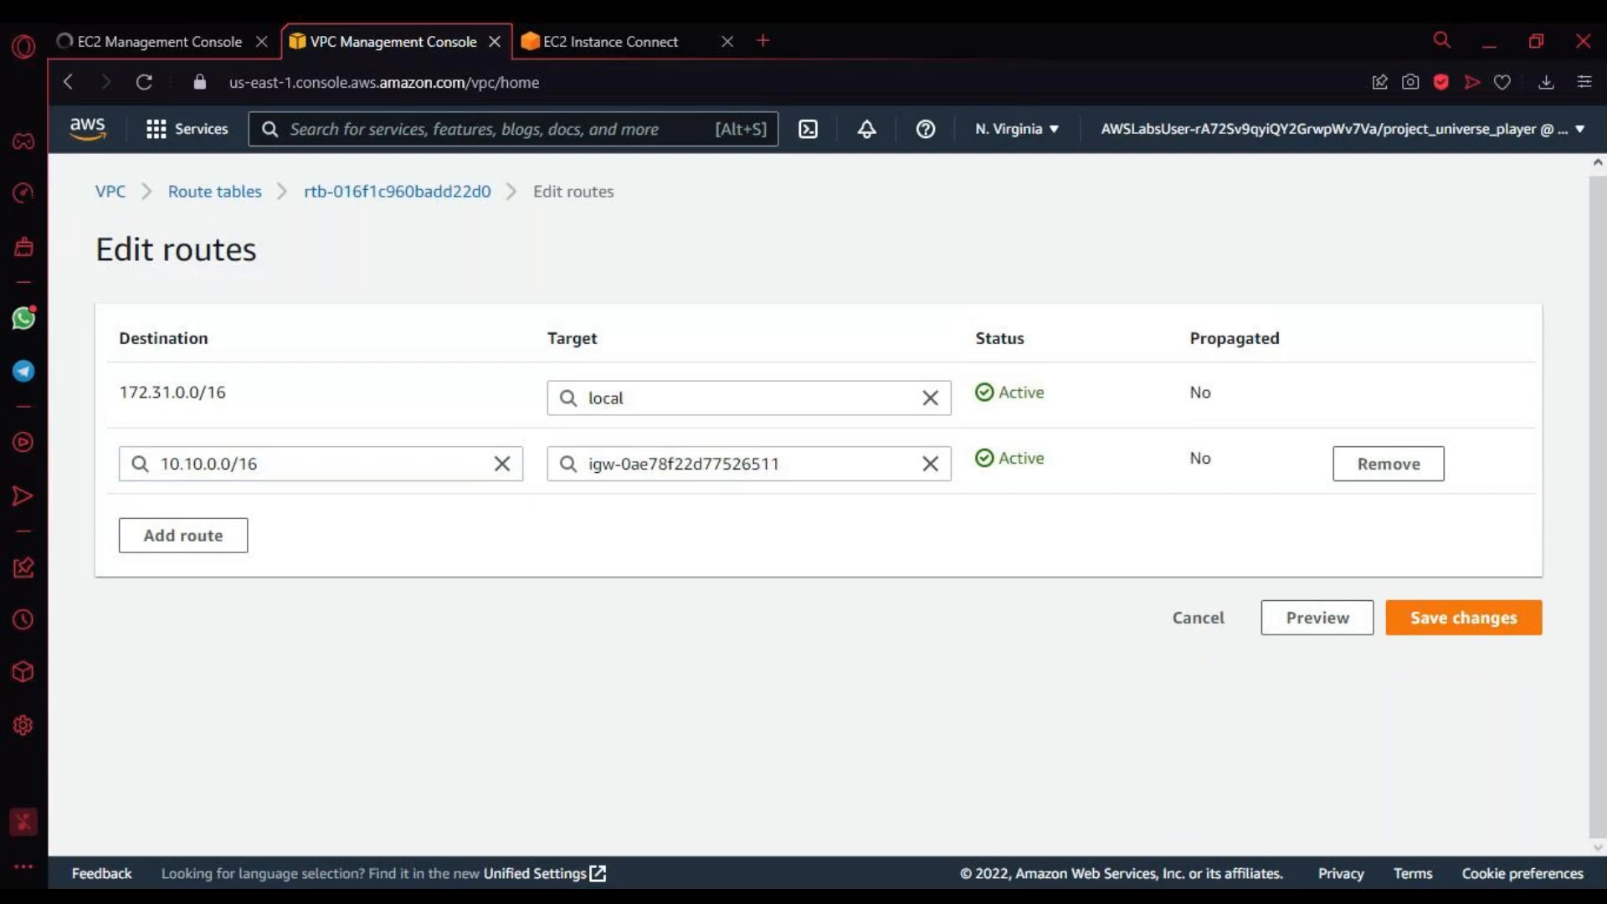
pyautogui.hotkey('alt', 'Tab')
pyautogui.click(933, 465)
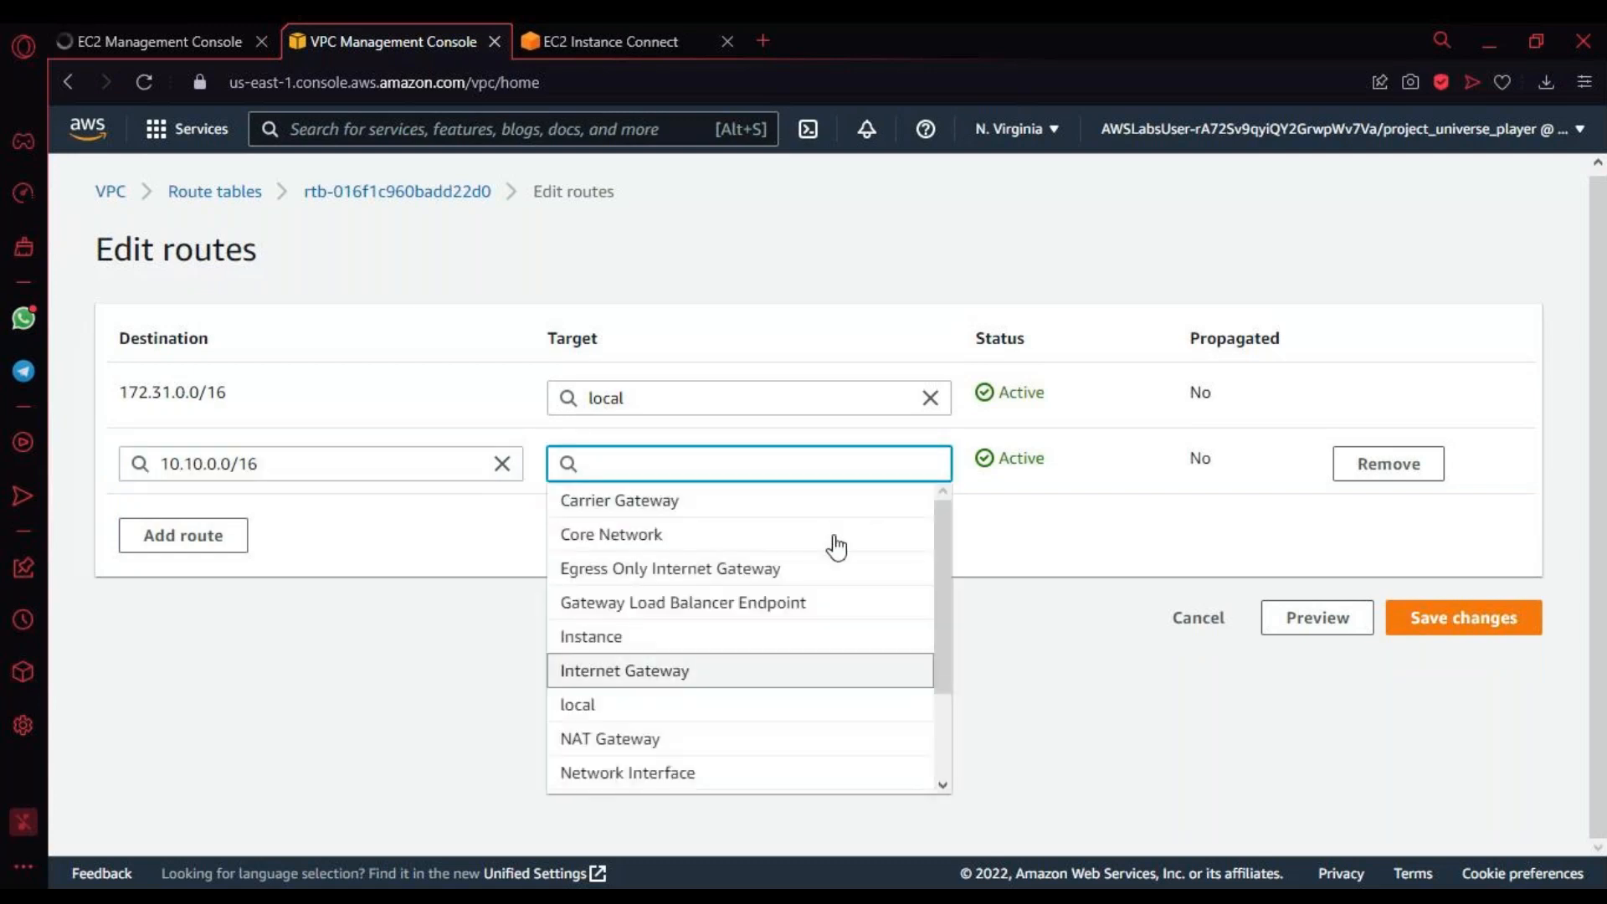
pyautogui.scroll(-2, 832, 686)
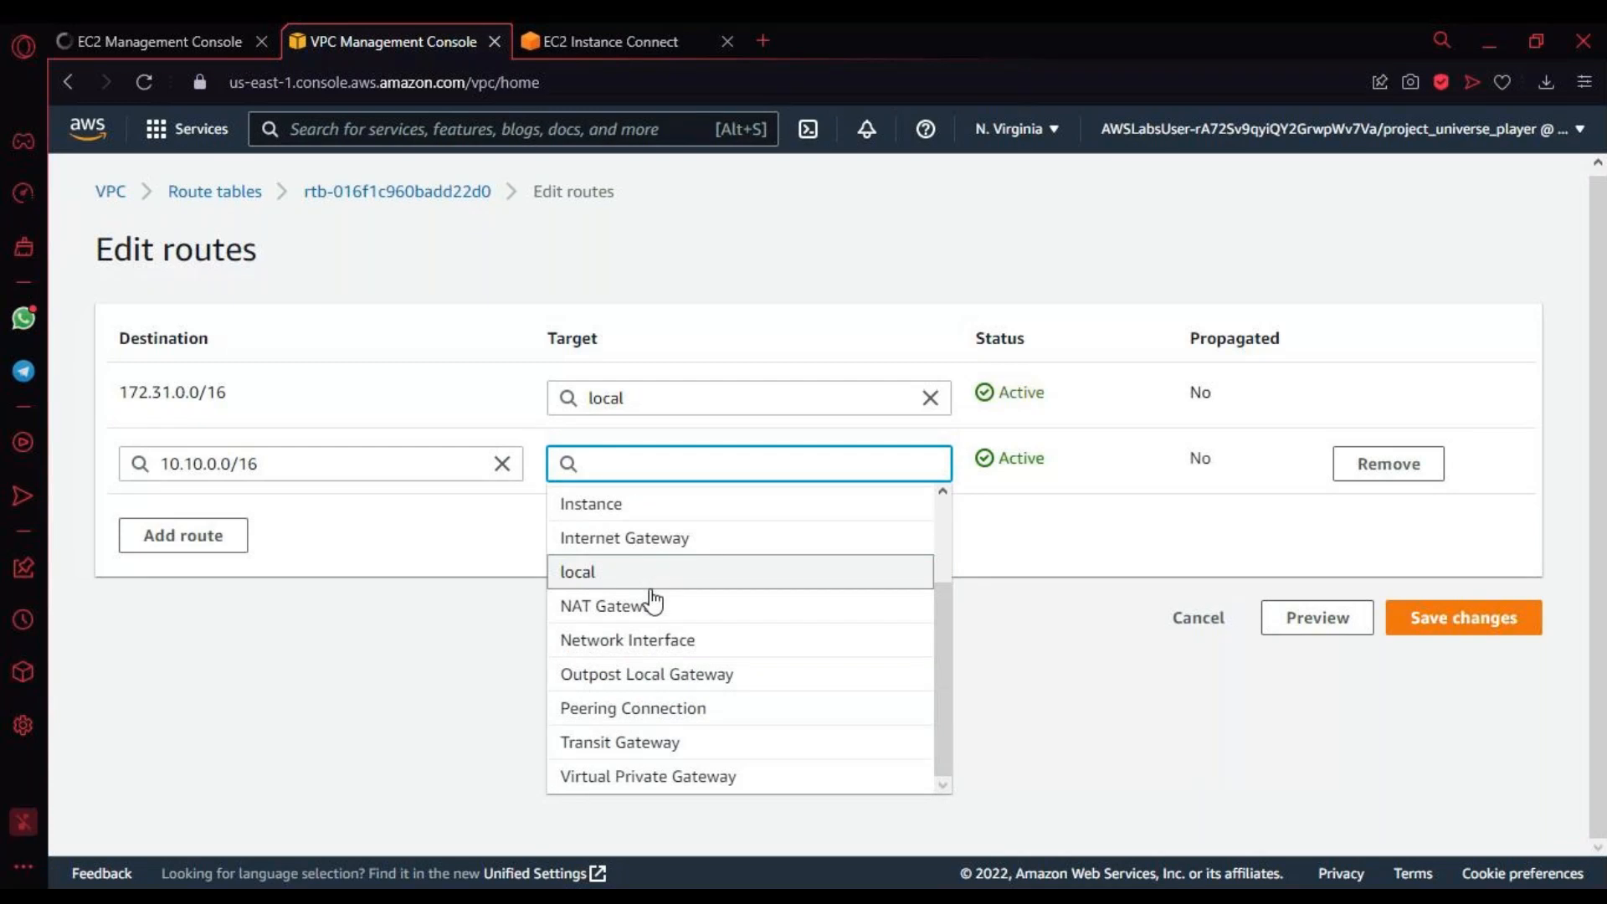
pyautogui.click(644, 719)
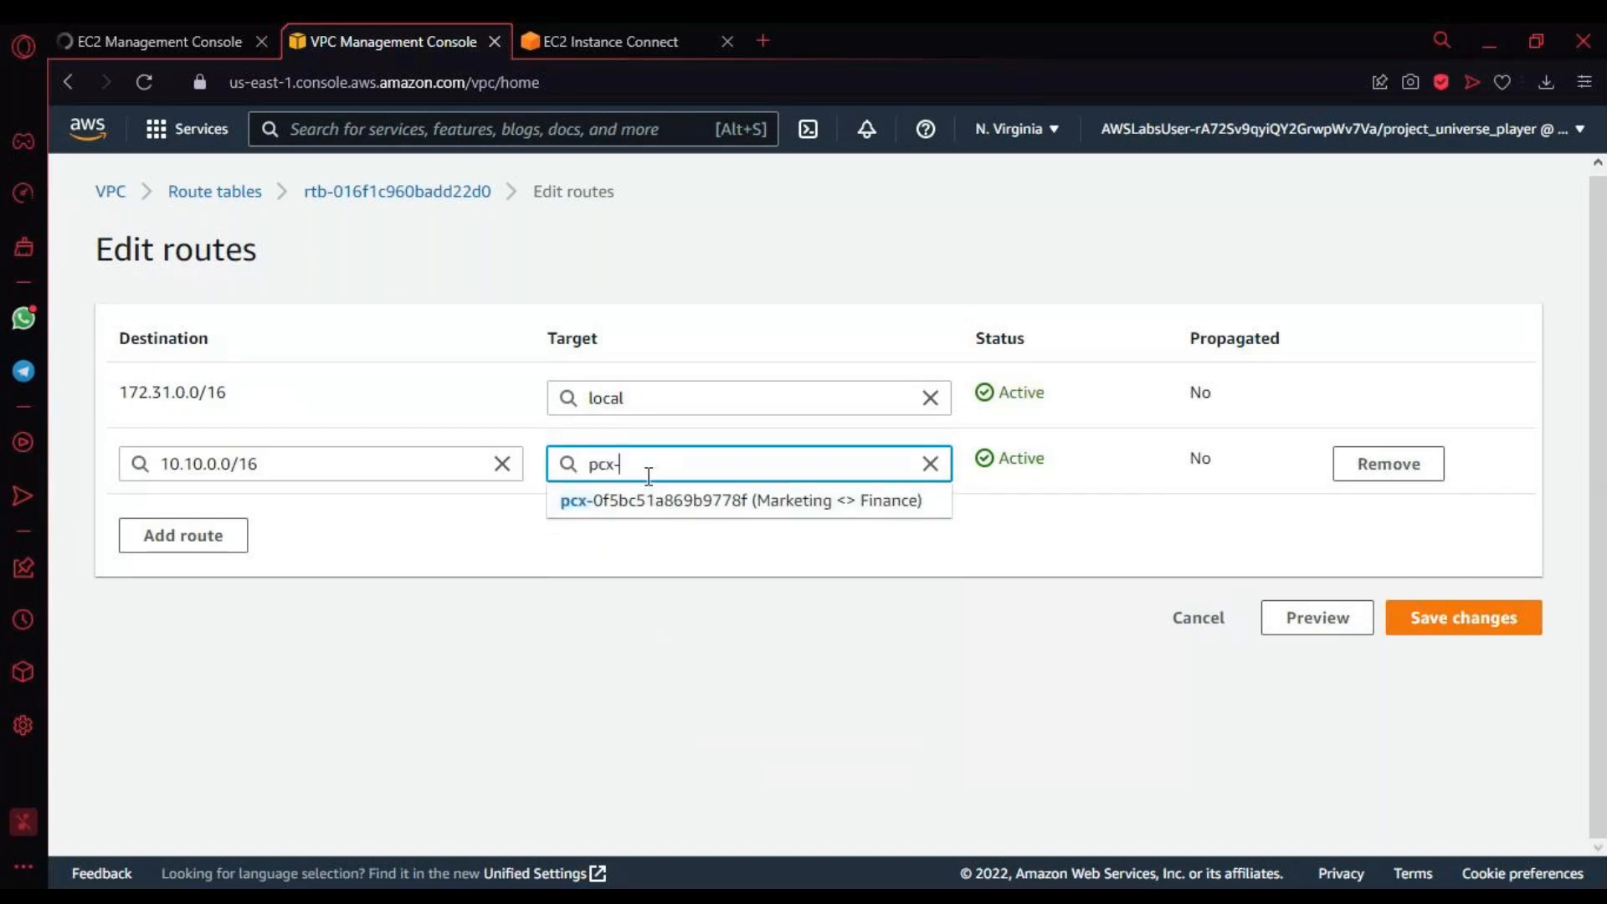
pyautogui.click(701, 500)
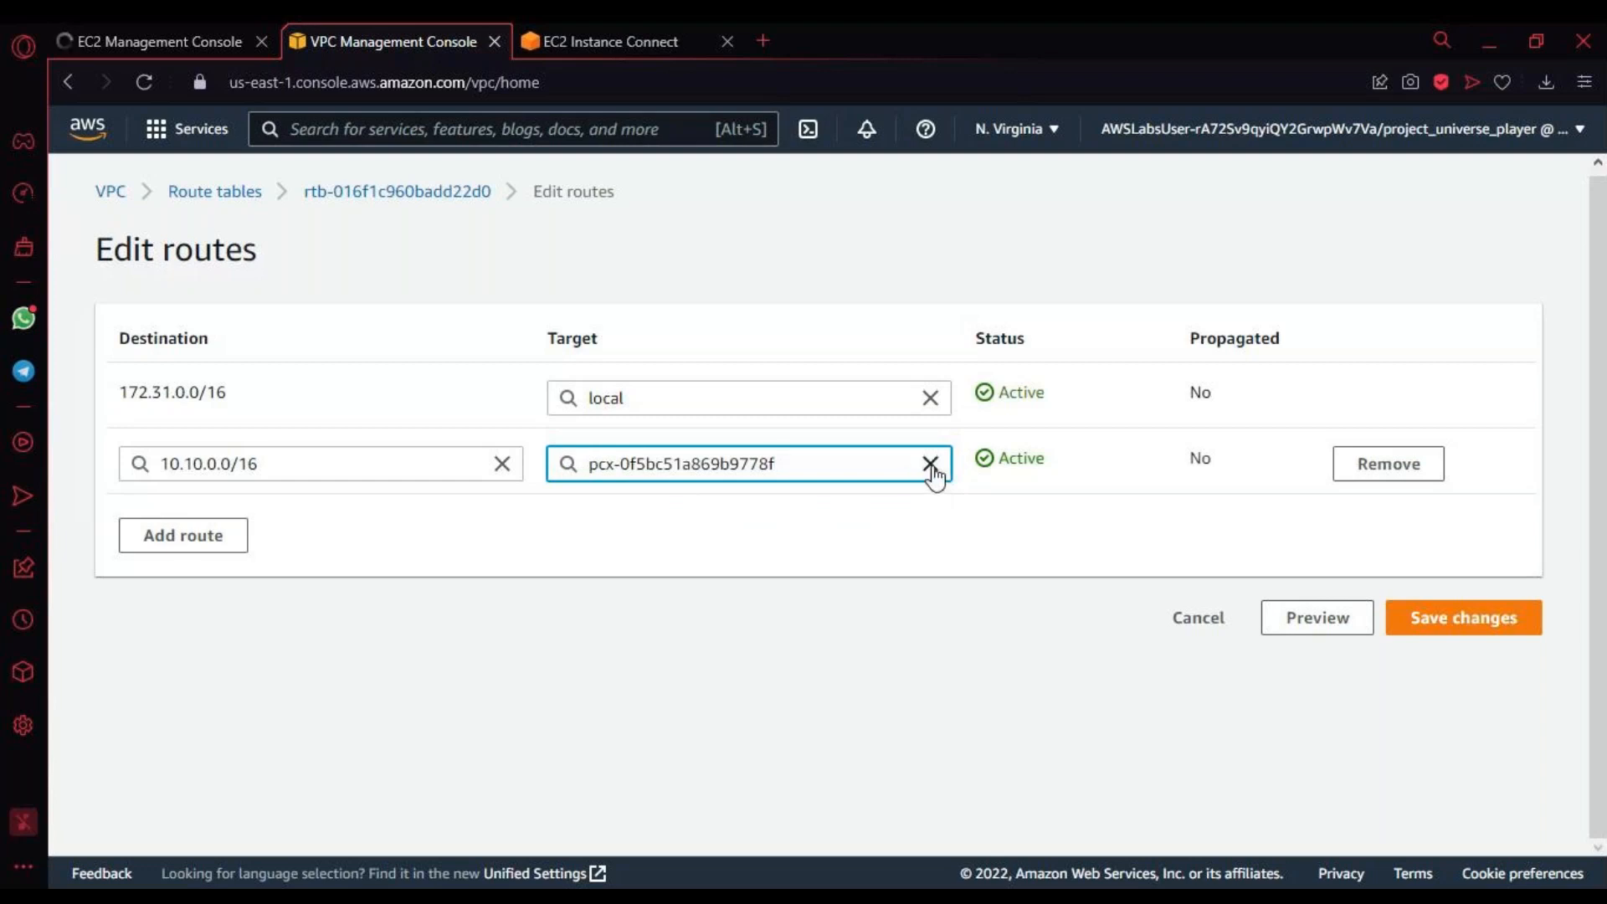
# Step: Reselect peering connection pcx-0f5bc51a869b9778f as the target of the 10.10.0.0/16 route and save the Finance route table's changes
pyautogui.click(771, 477)
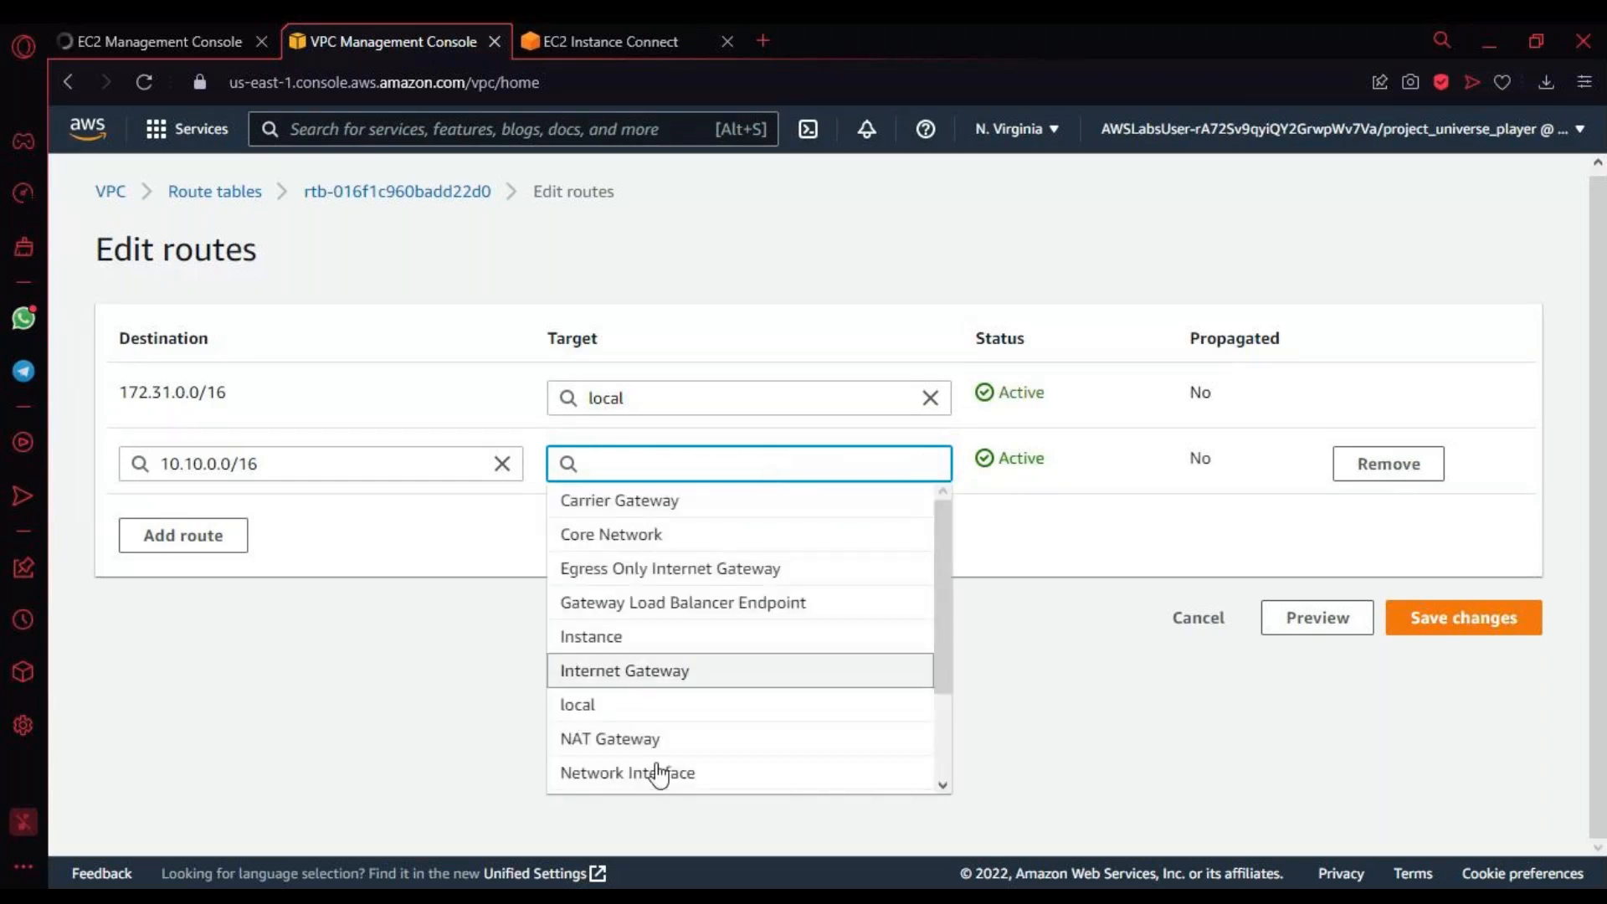
pyautogui.scroll(-3, 666, 758)
pyautogui.click(669, 735)
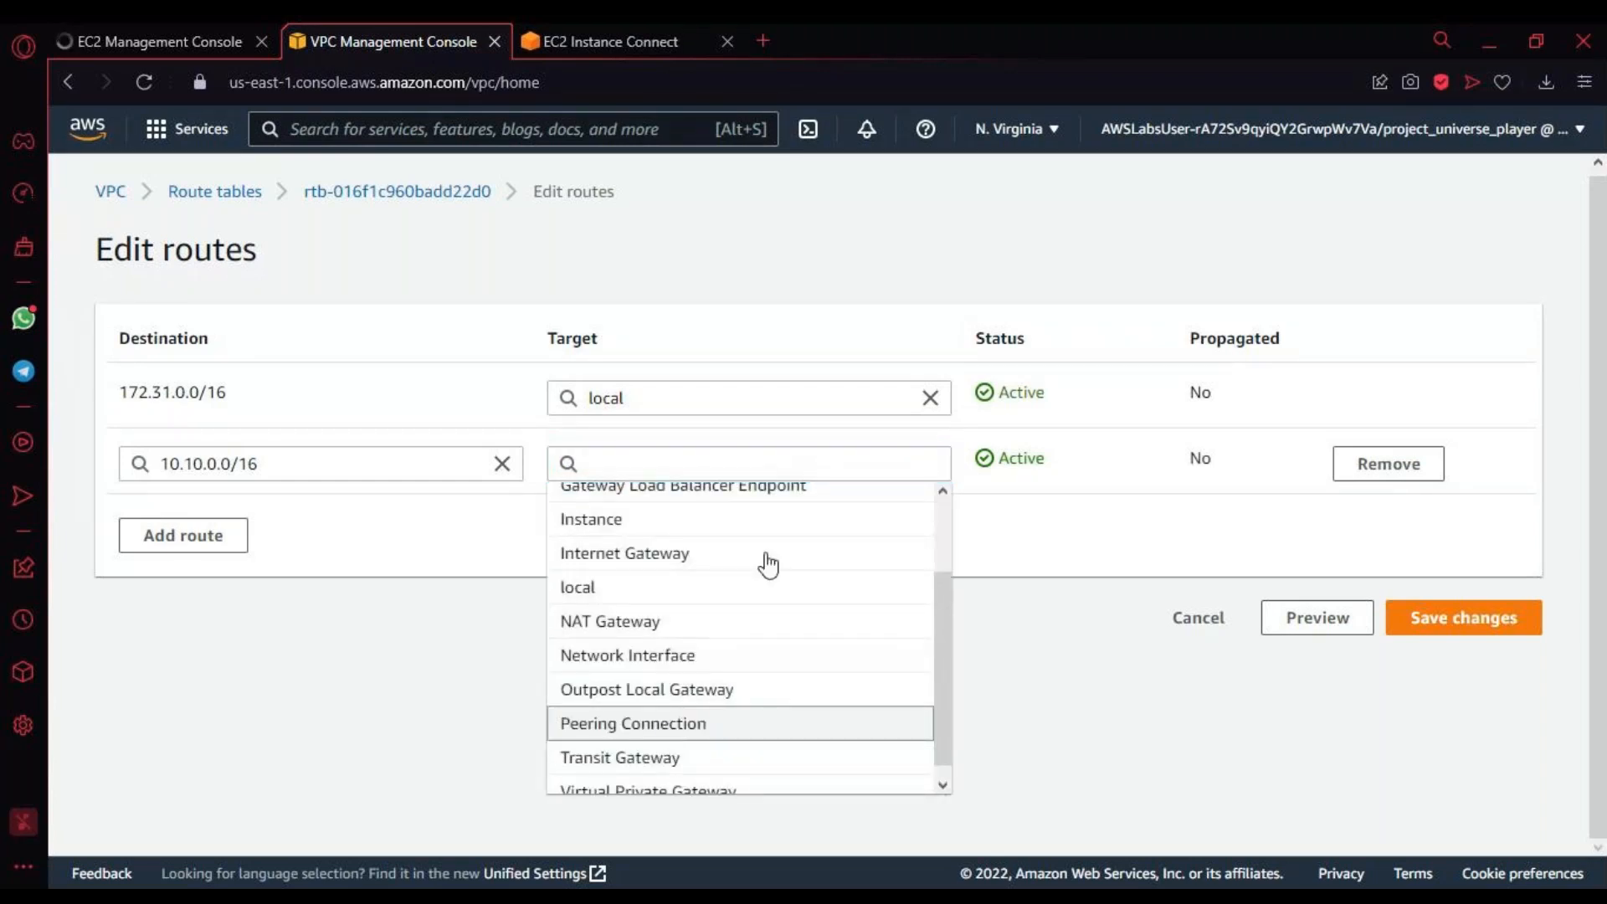
pyautogui.click(868, 502)
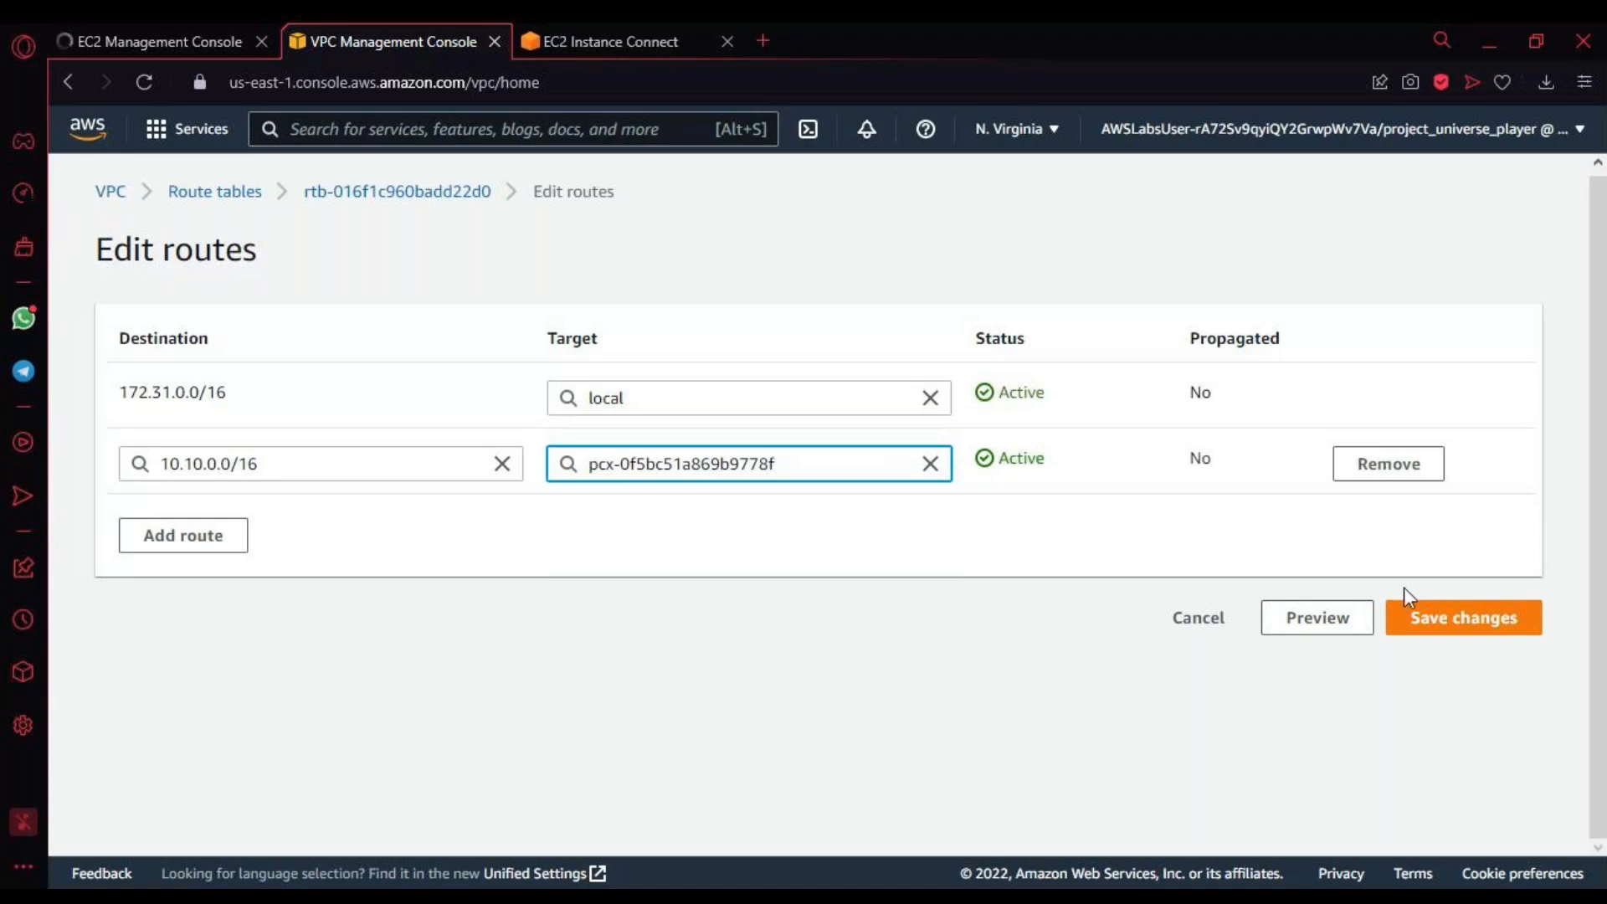
pyautogui.click(1471, 618)
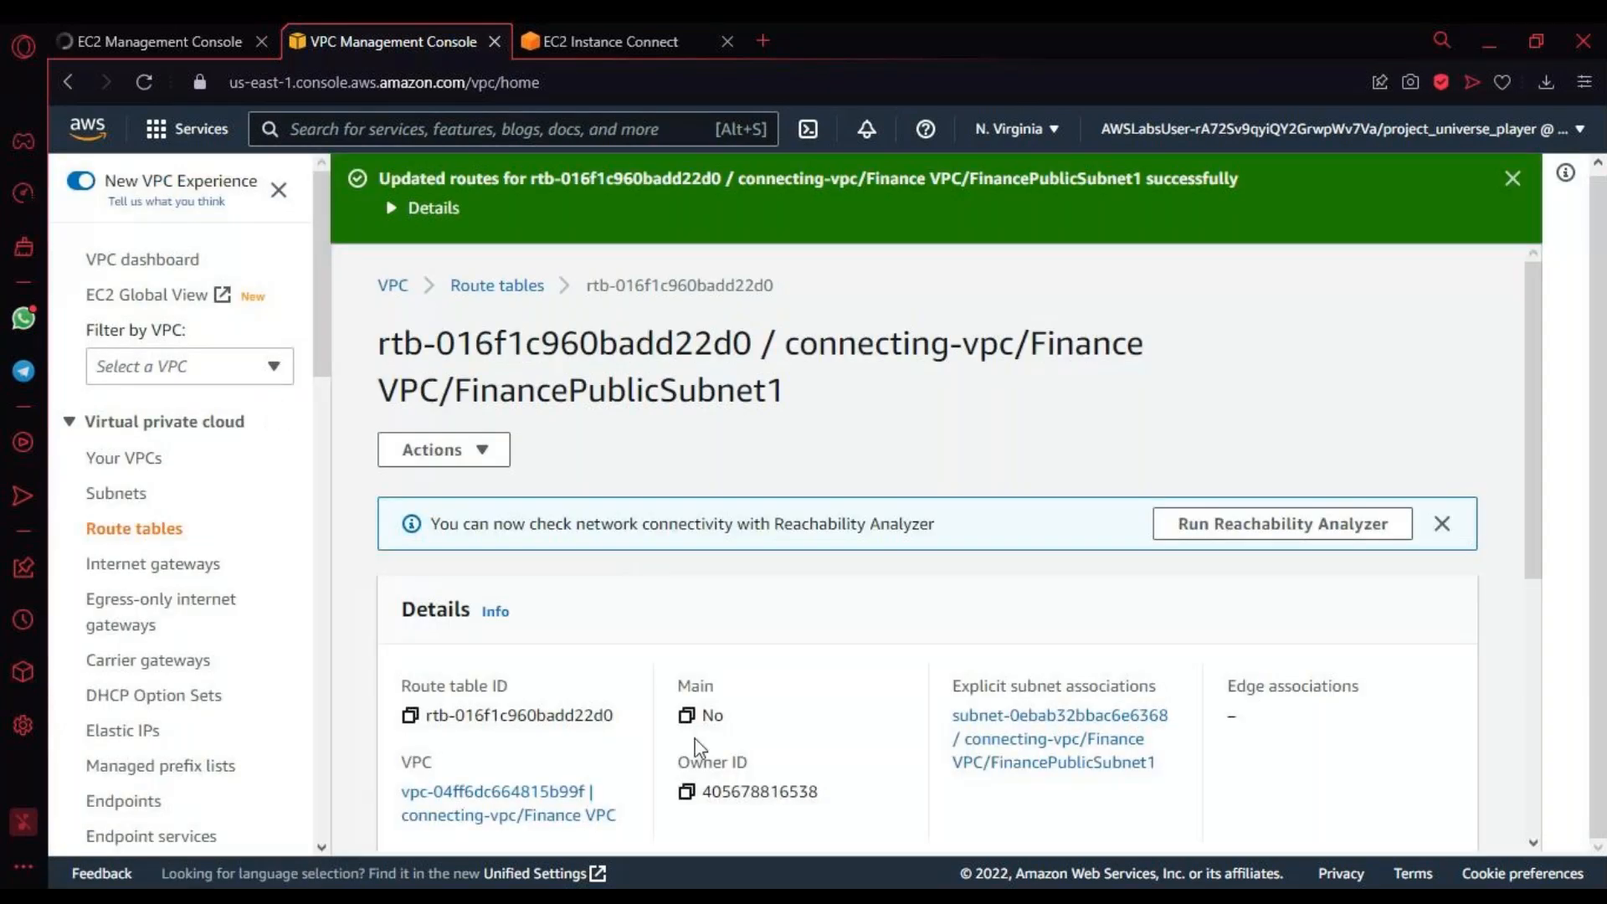
pyautogui.scroll(-5, 695, 739)
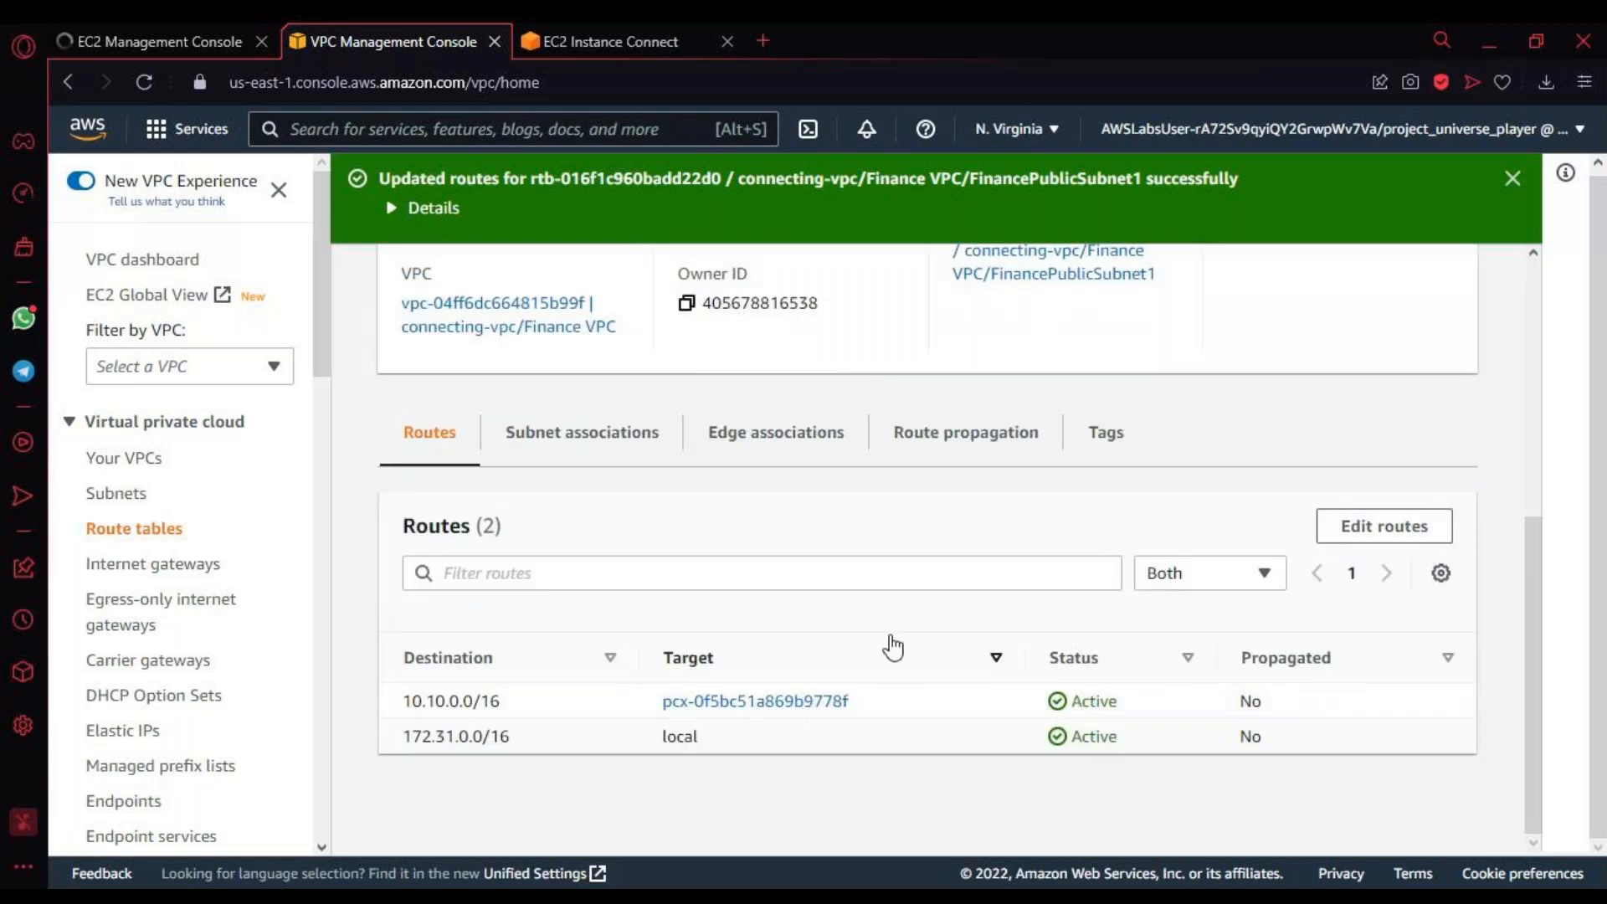
pyautogui.scroll(5, 685, 703)
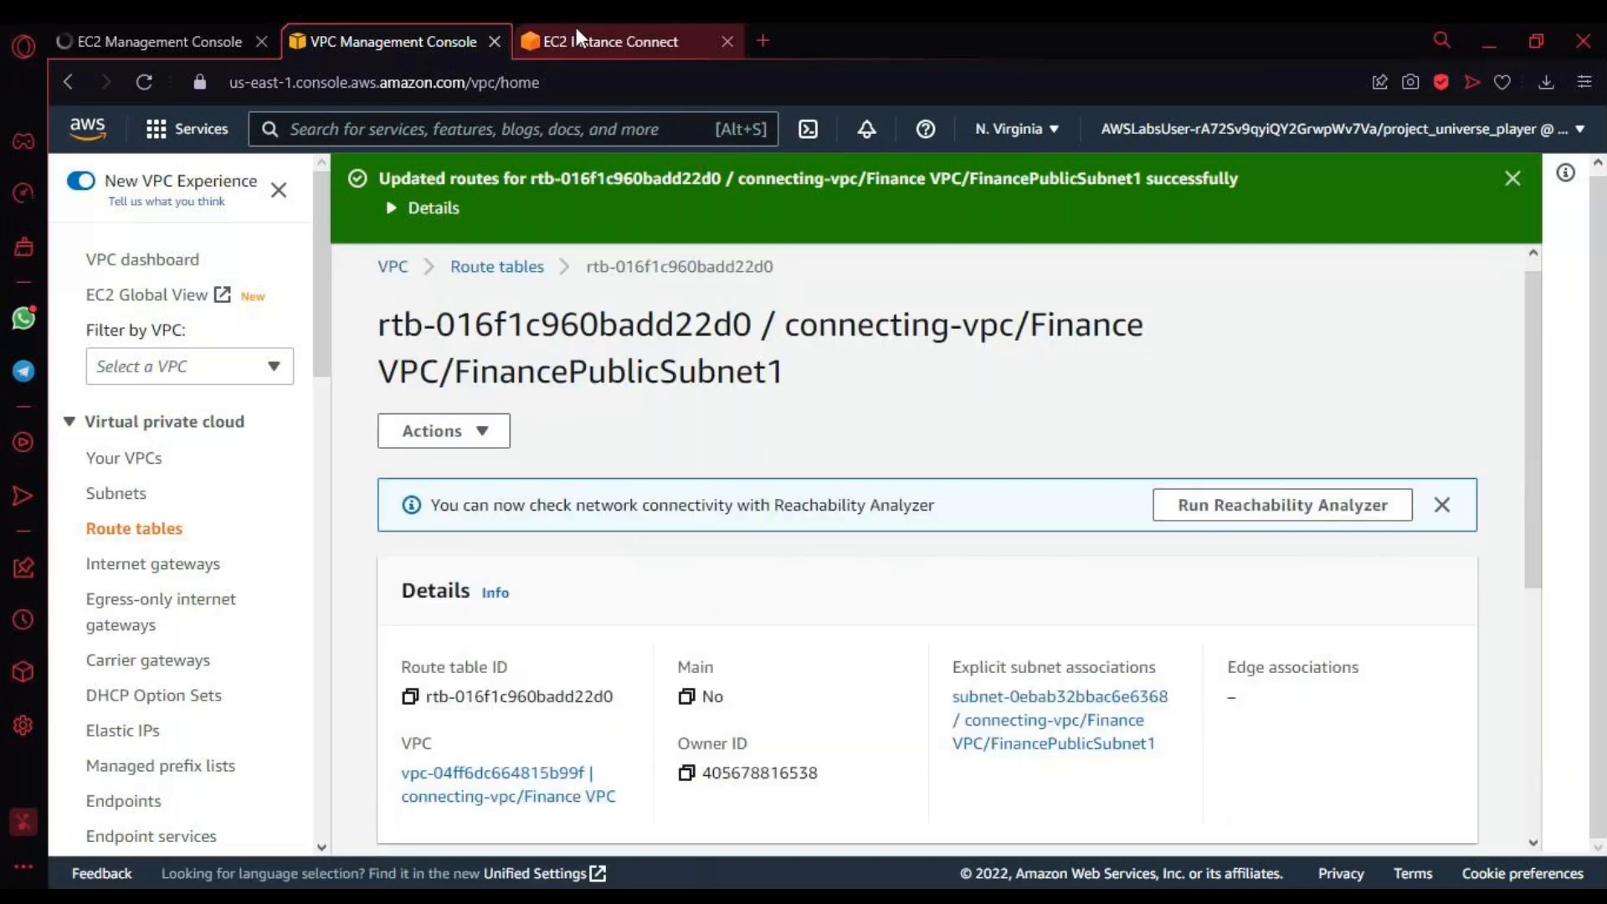
# Step: Reload the Marketing Server's EC2 Instance Connect session and recheck the Finance route table's routes while it reconnects
pyautogui.click(576, 30)
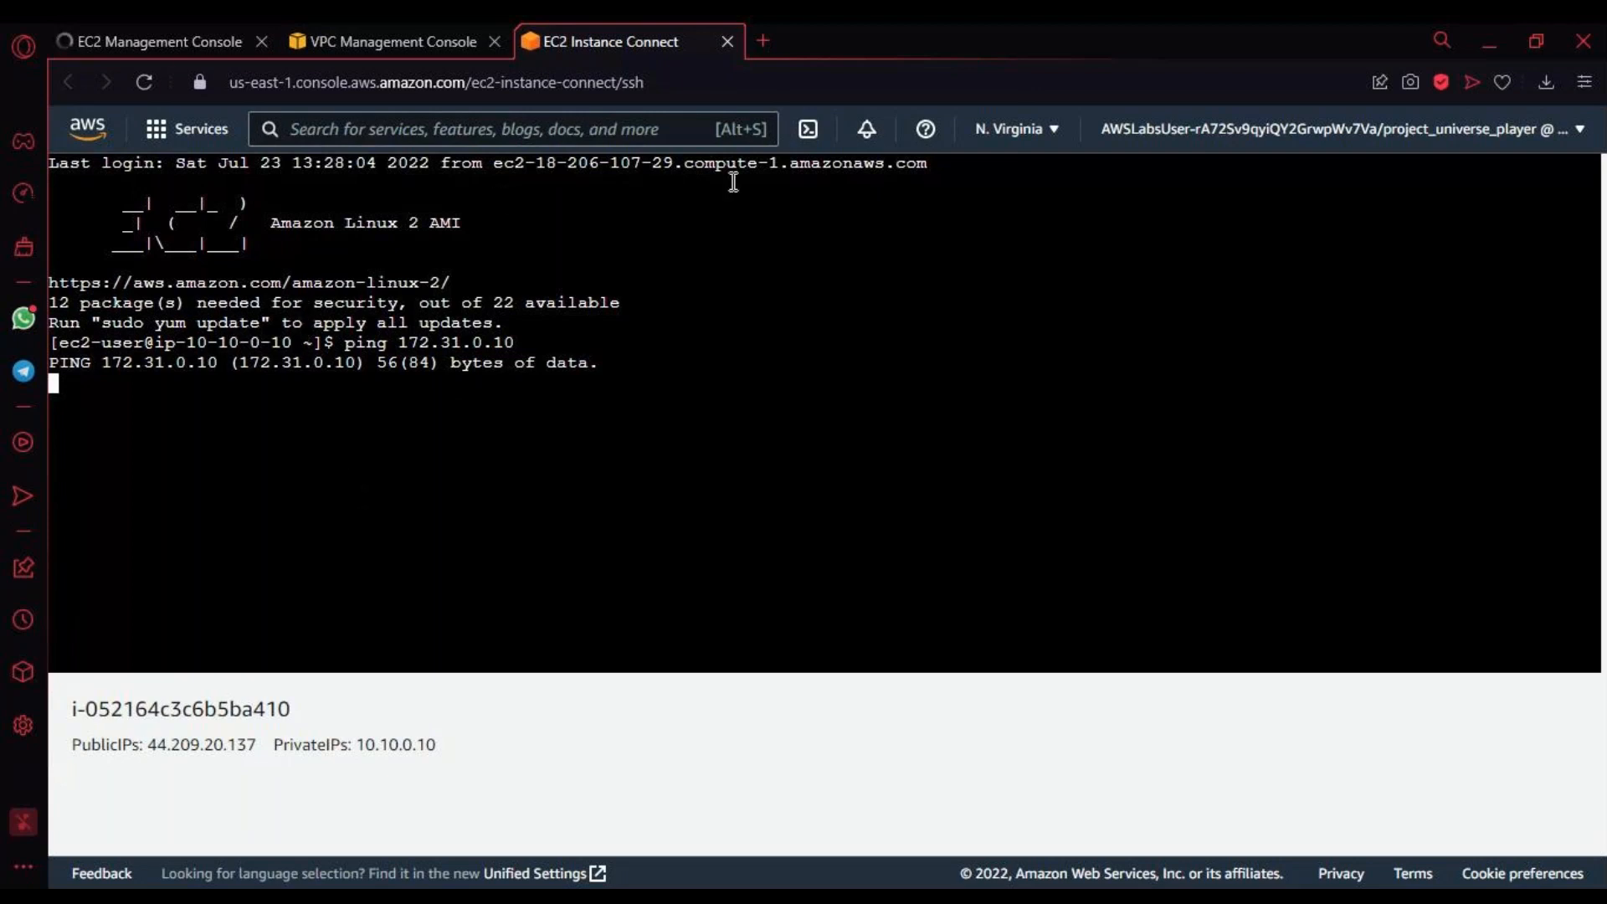
pyautogui.click(140, 81)
pyautogui.click(437, 41)
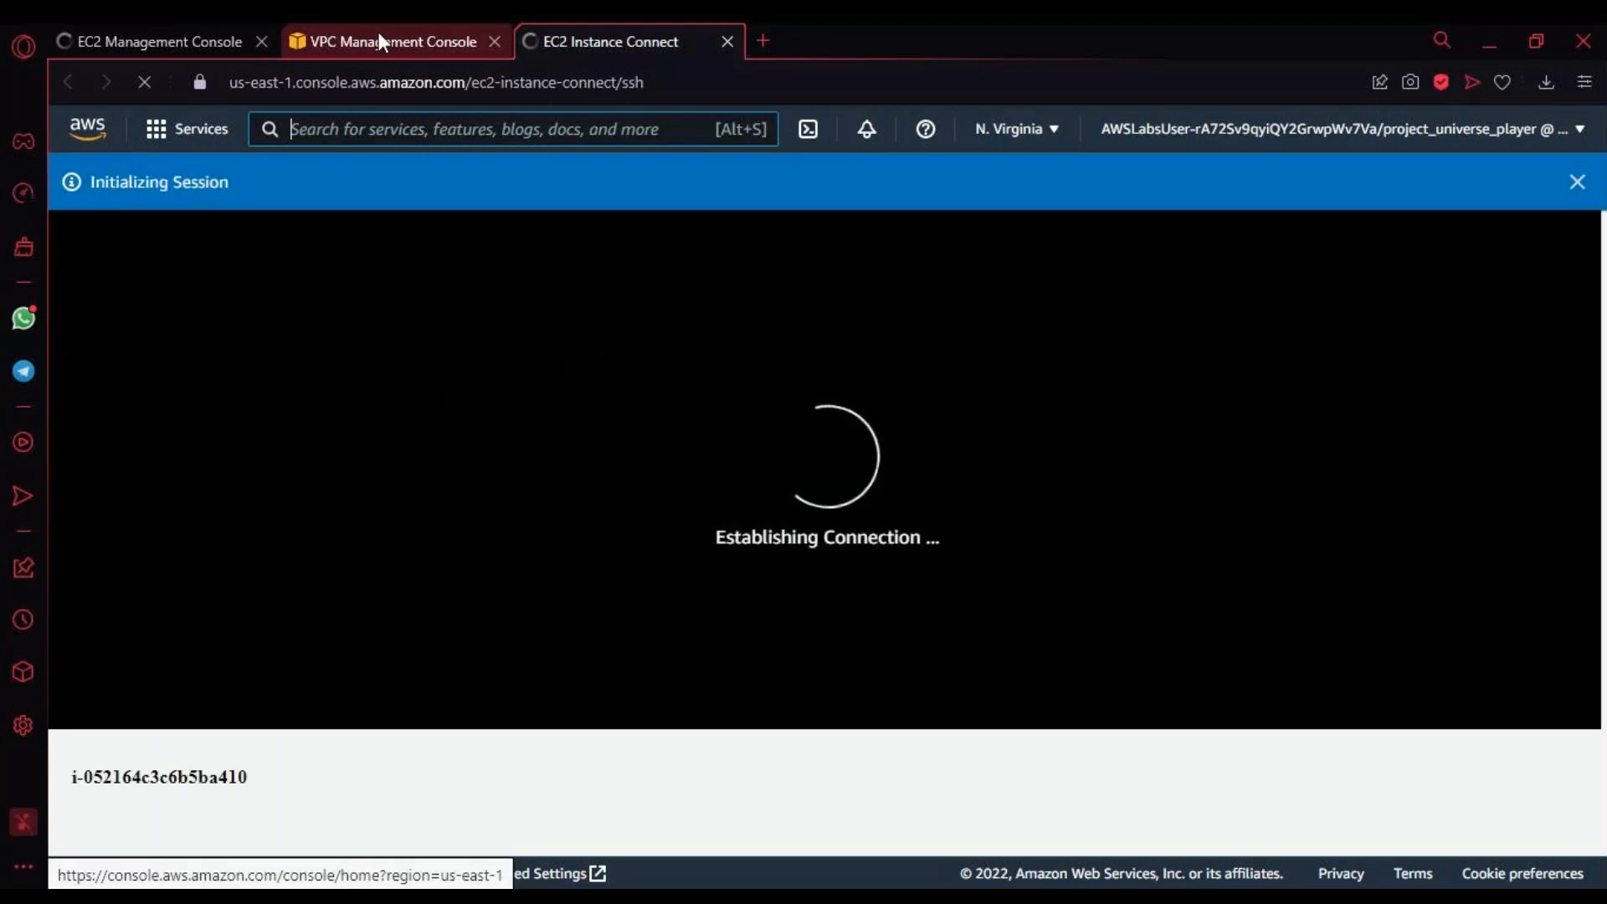
pyautogui.click(378, 32)
pyautogui.click(600, 32)
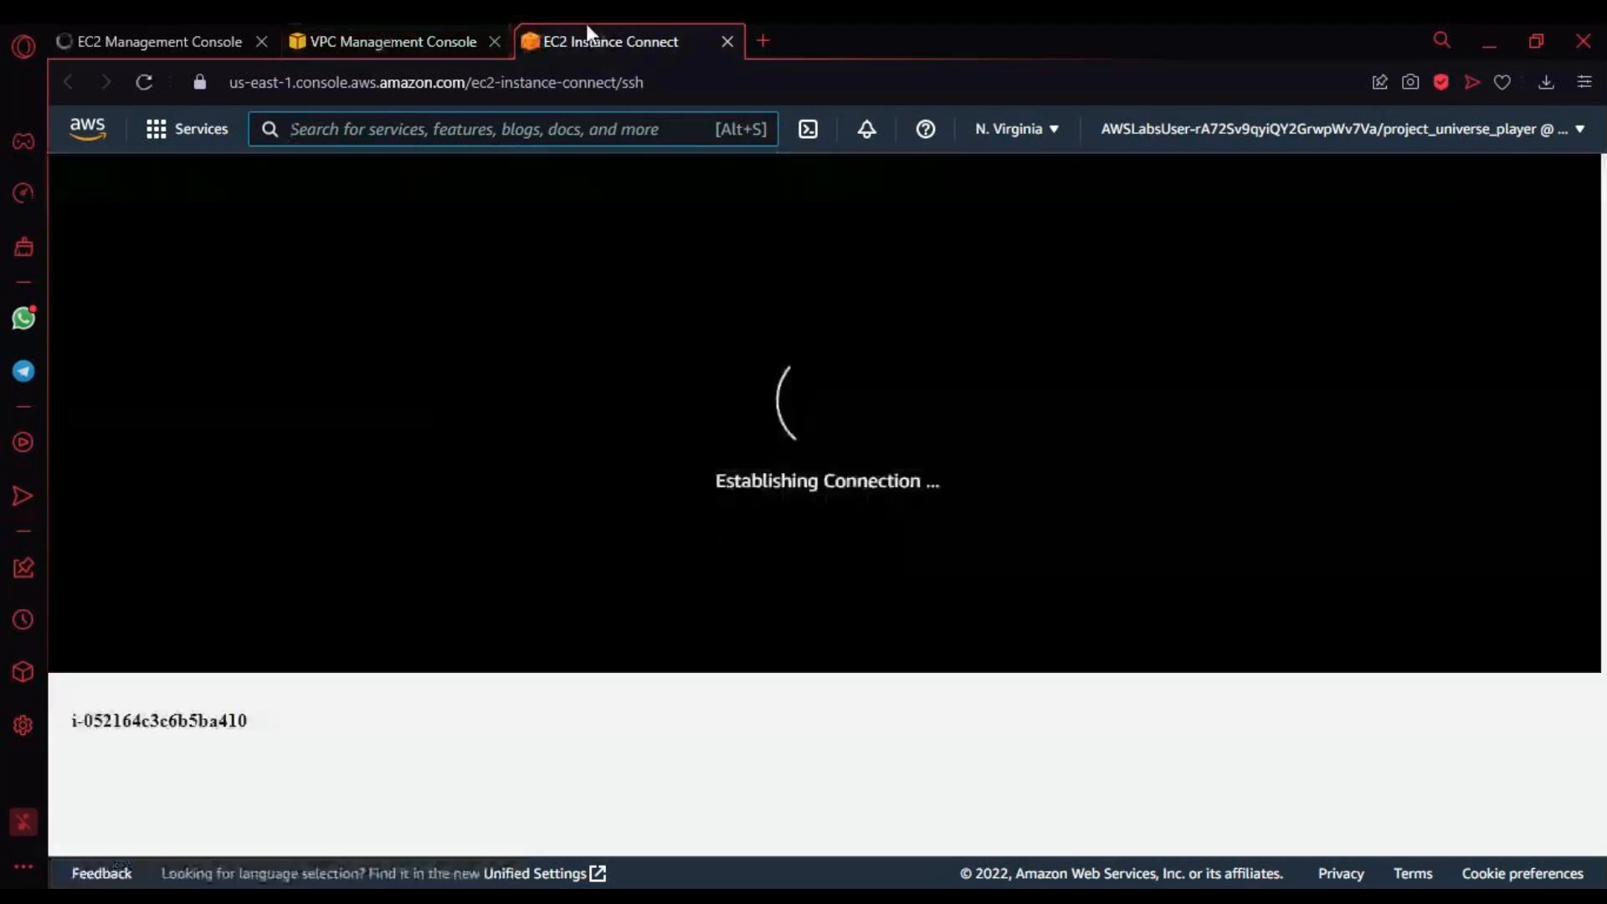
pyautogui.click(362, 32)
pyautogui.scroll(-5, 771, 669)
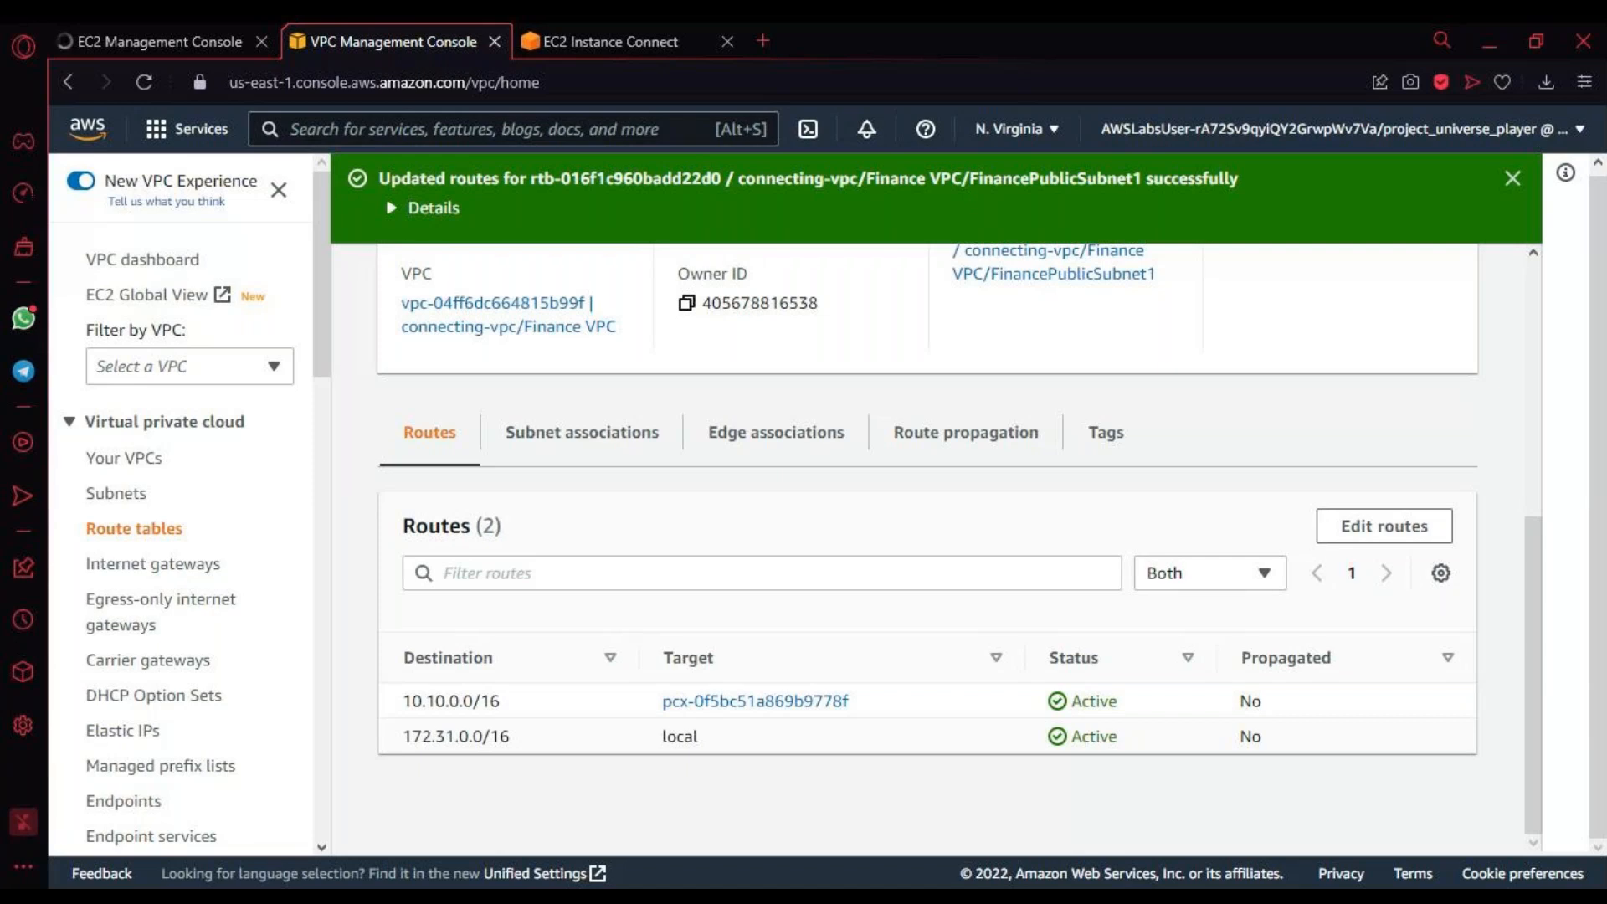
pyautogui.hotkey('ctrl', 'Tab')
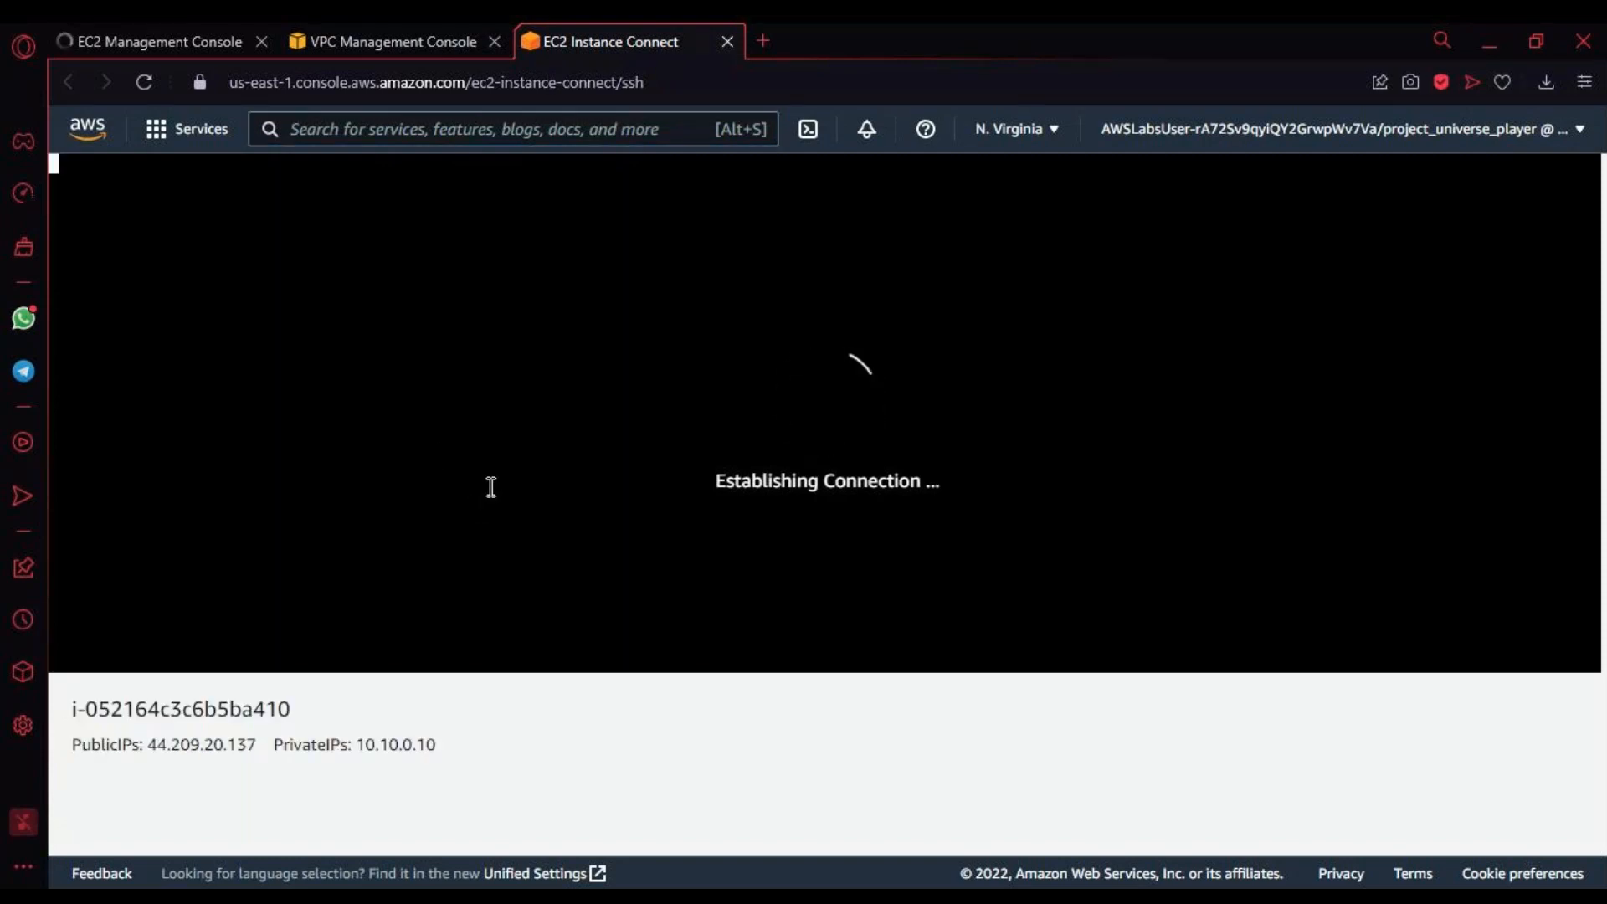
# Step: Close the stale EC2 Management Console page and ping 172.31.0.10 from the reconnected Marketing Server terminal
pyautogui.click(429, 43)
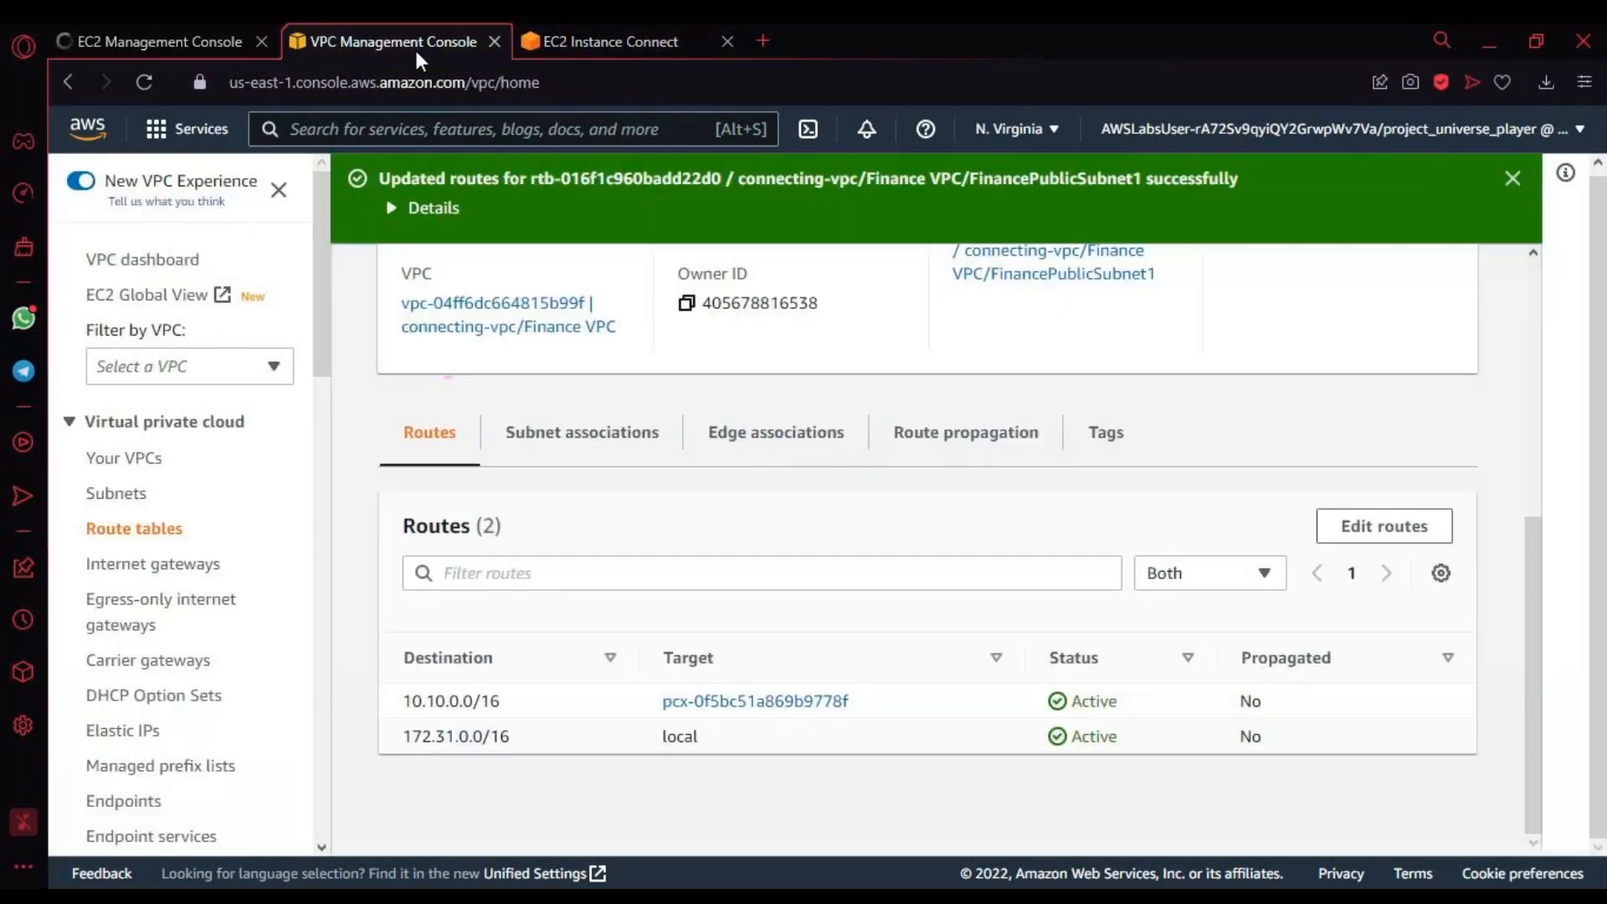
pyautogui.click(262, 42)
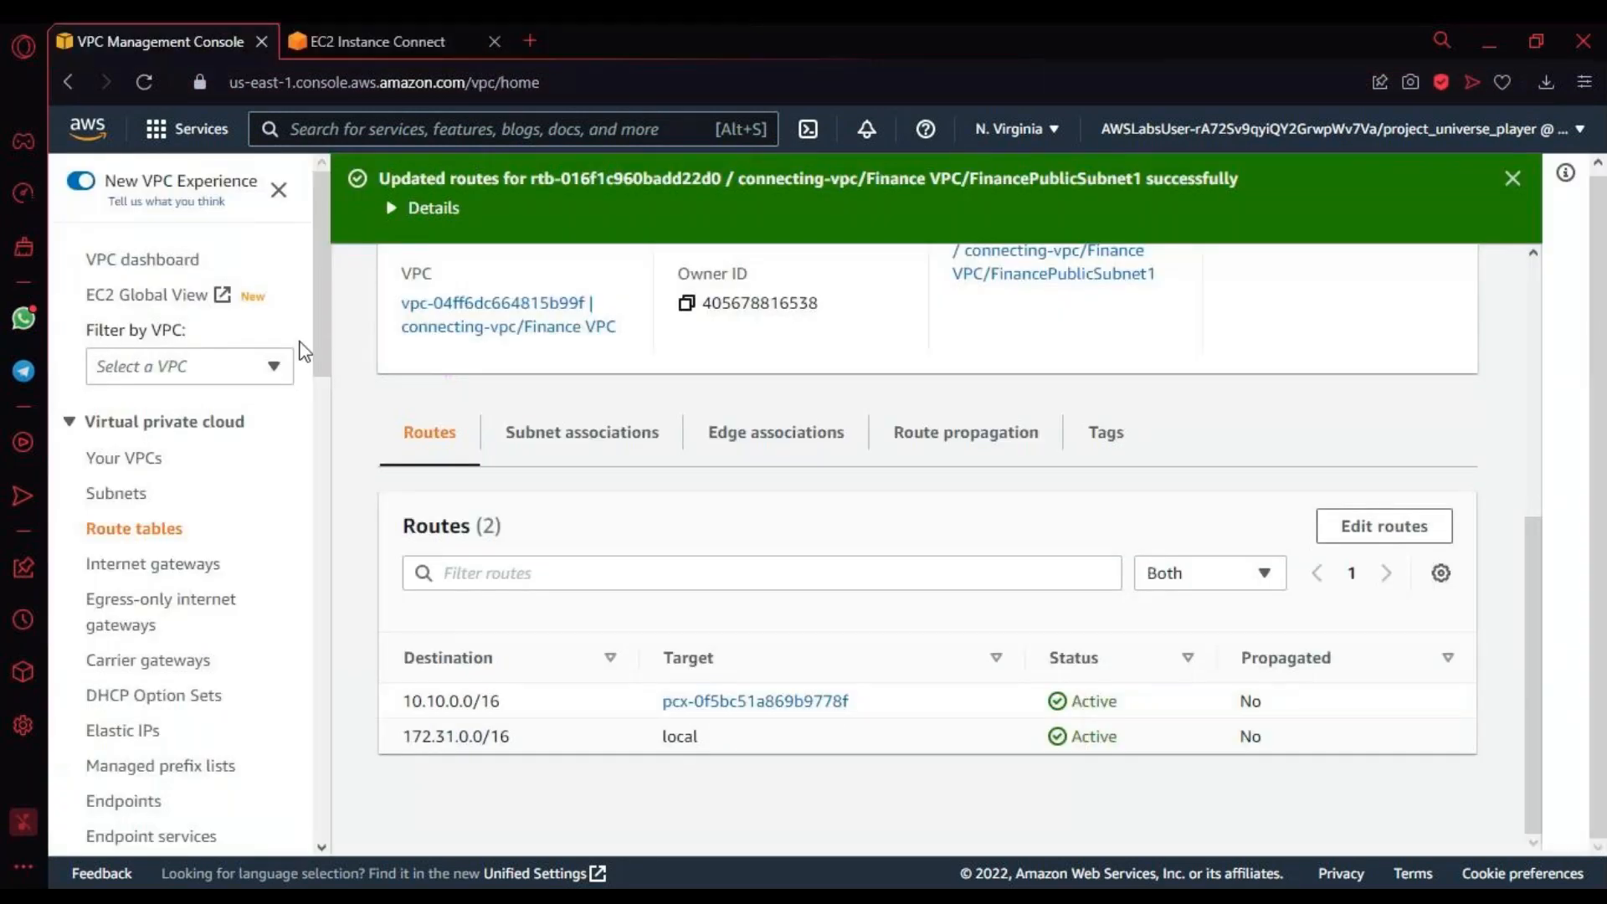
pyautogui.click(410, 46)
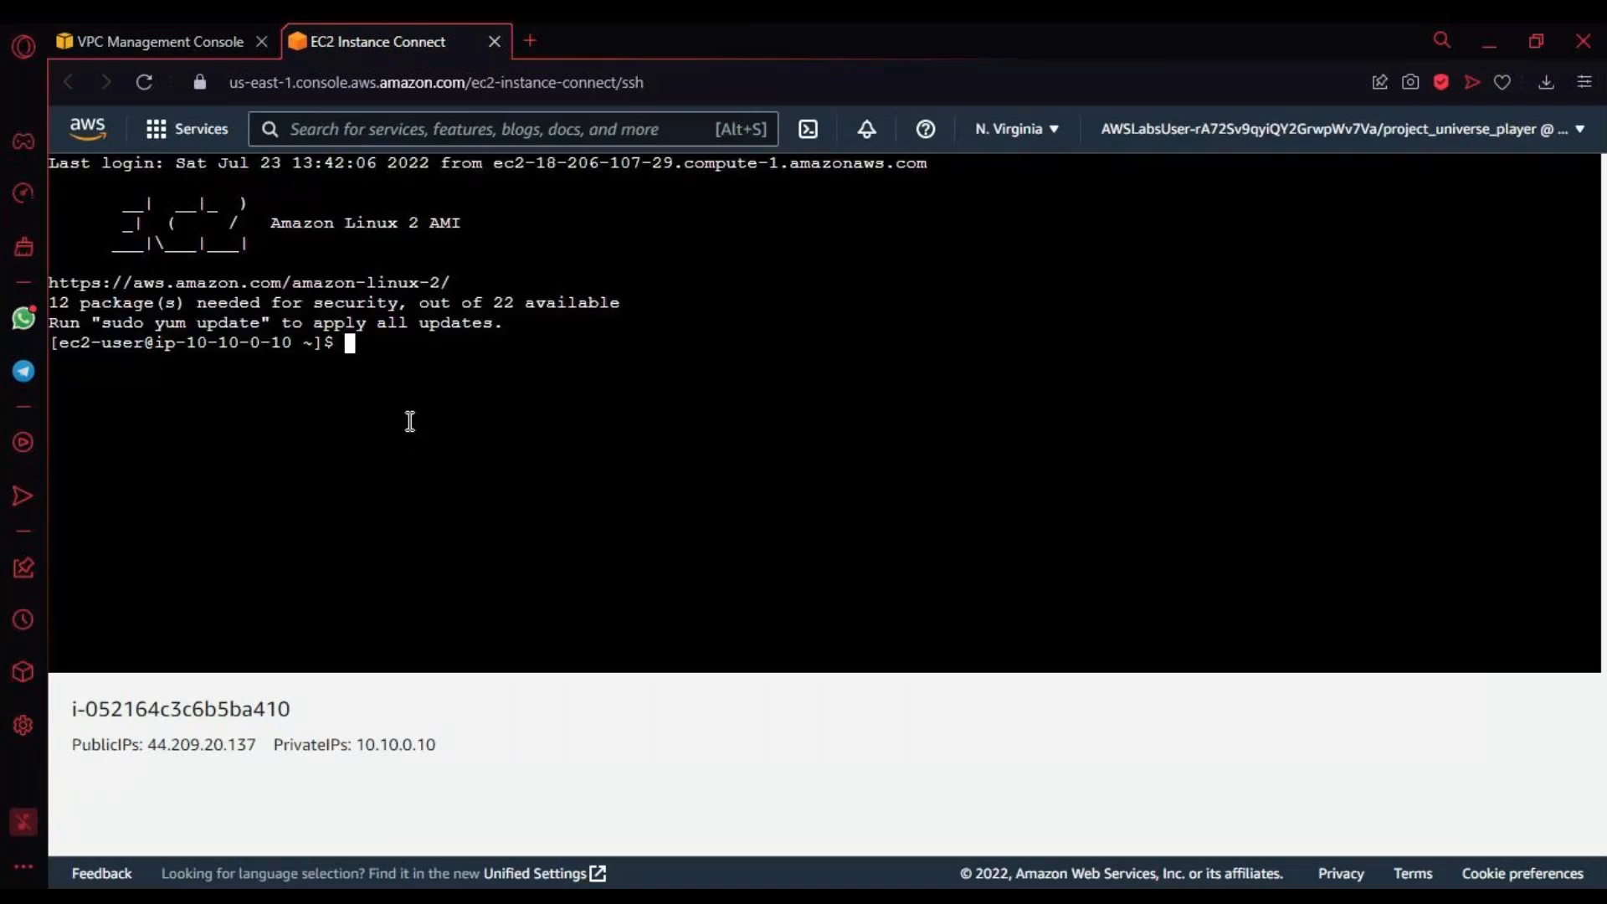
pyautogui.write('ping 172.31.0.10')
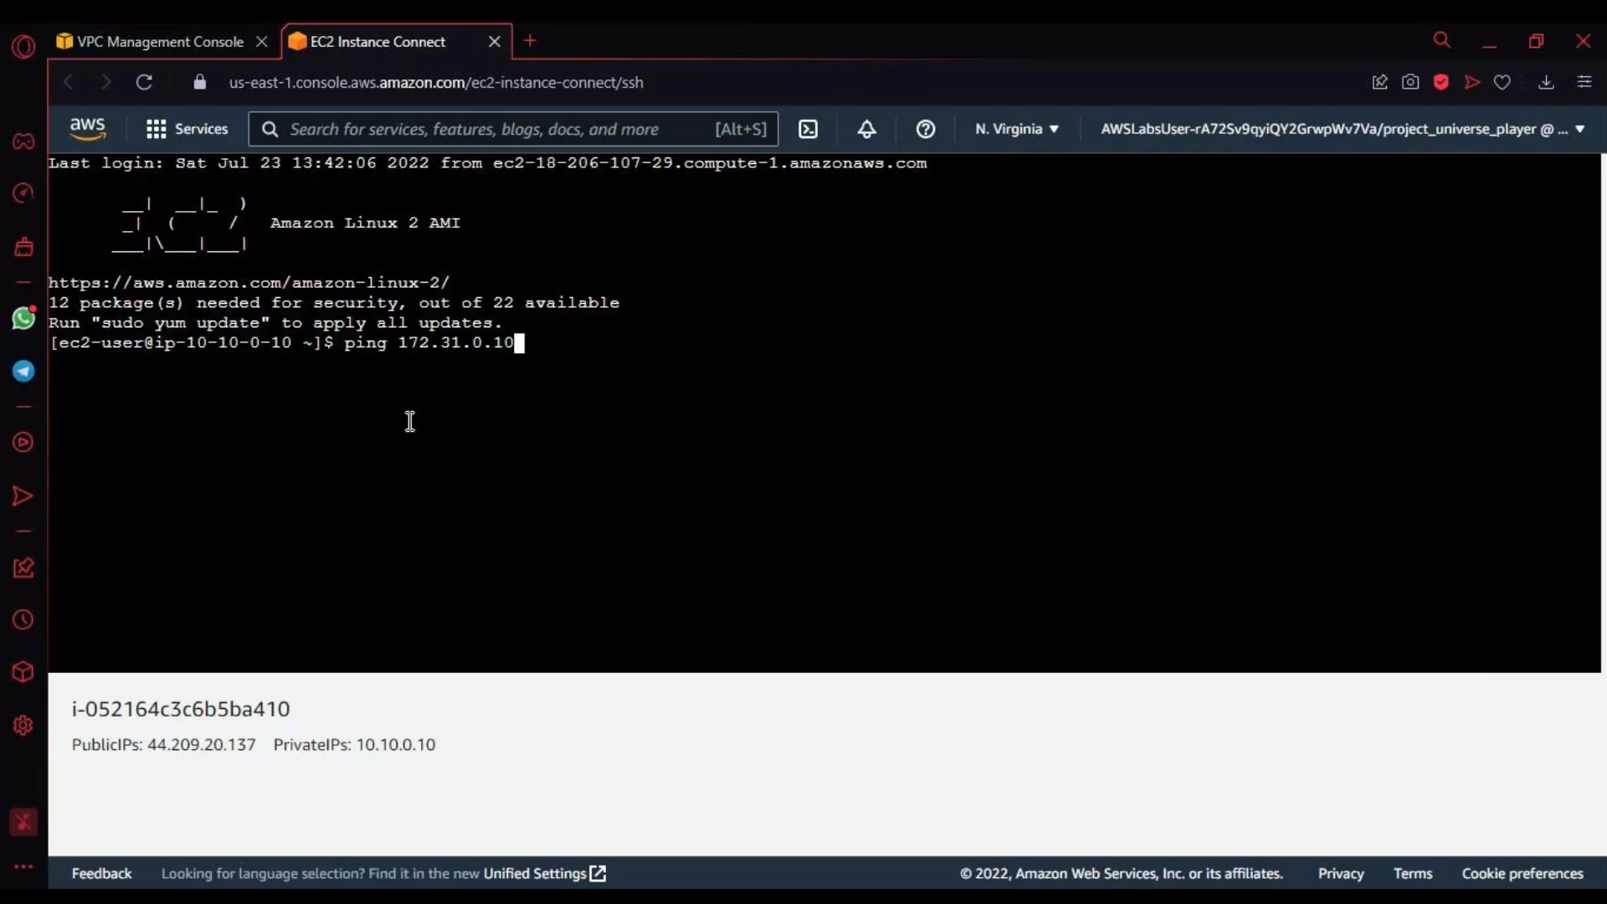
pyautogui.press('Return')
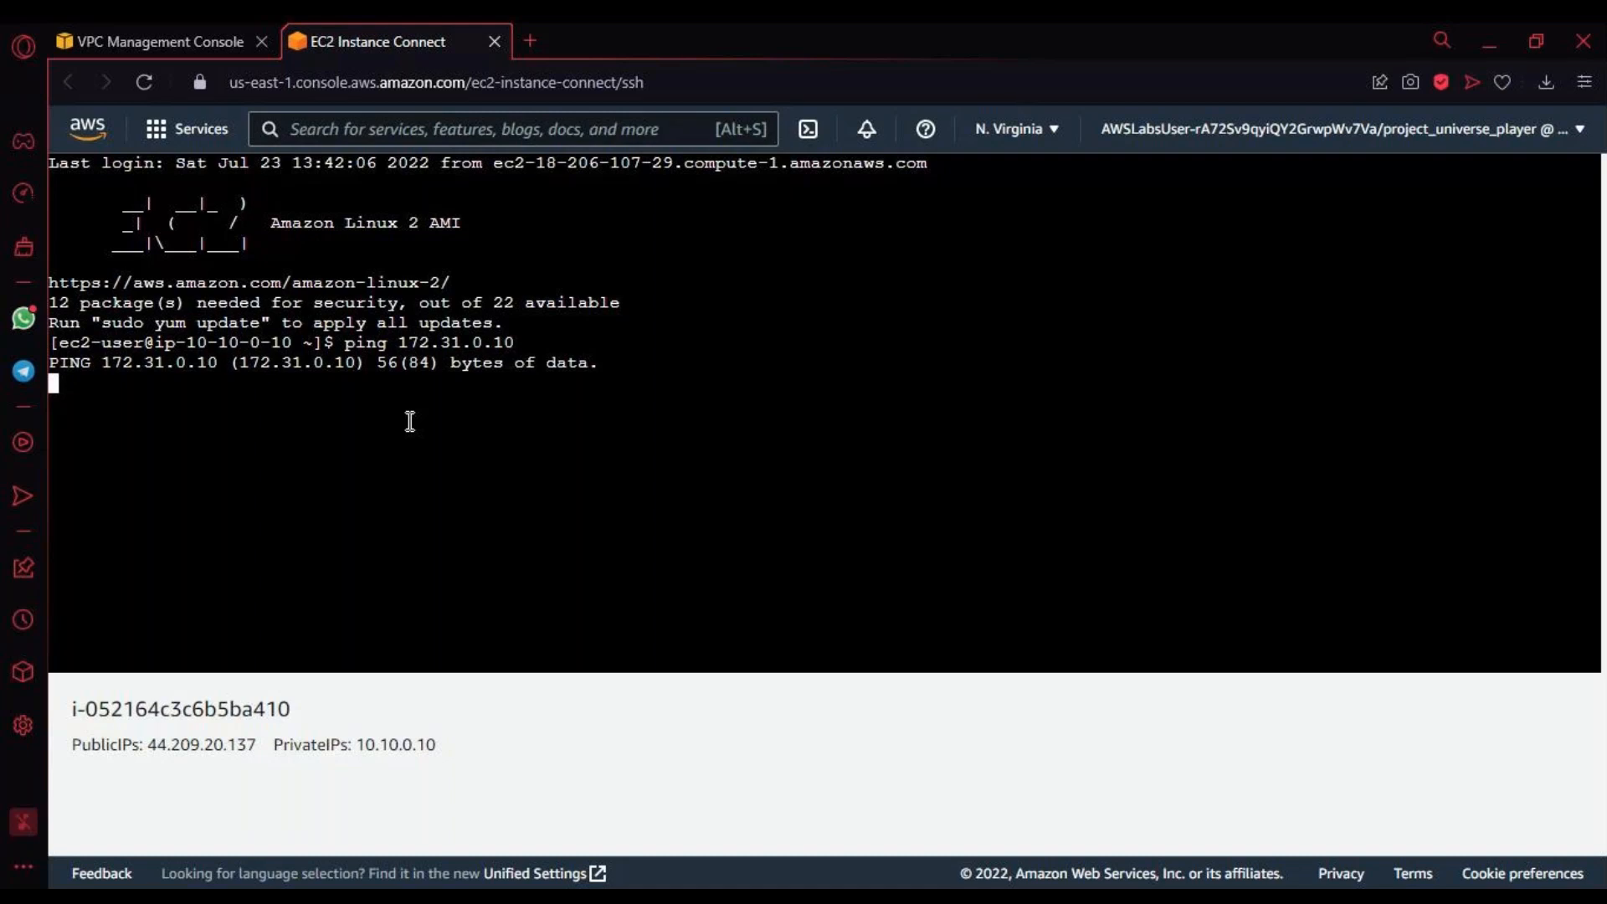
pyautogui.click(123, 38)
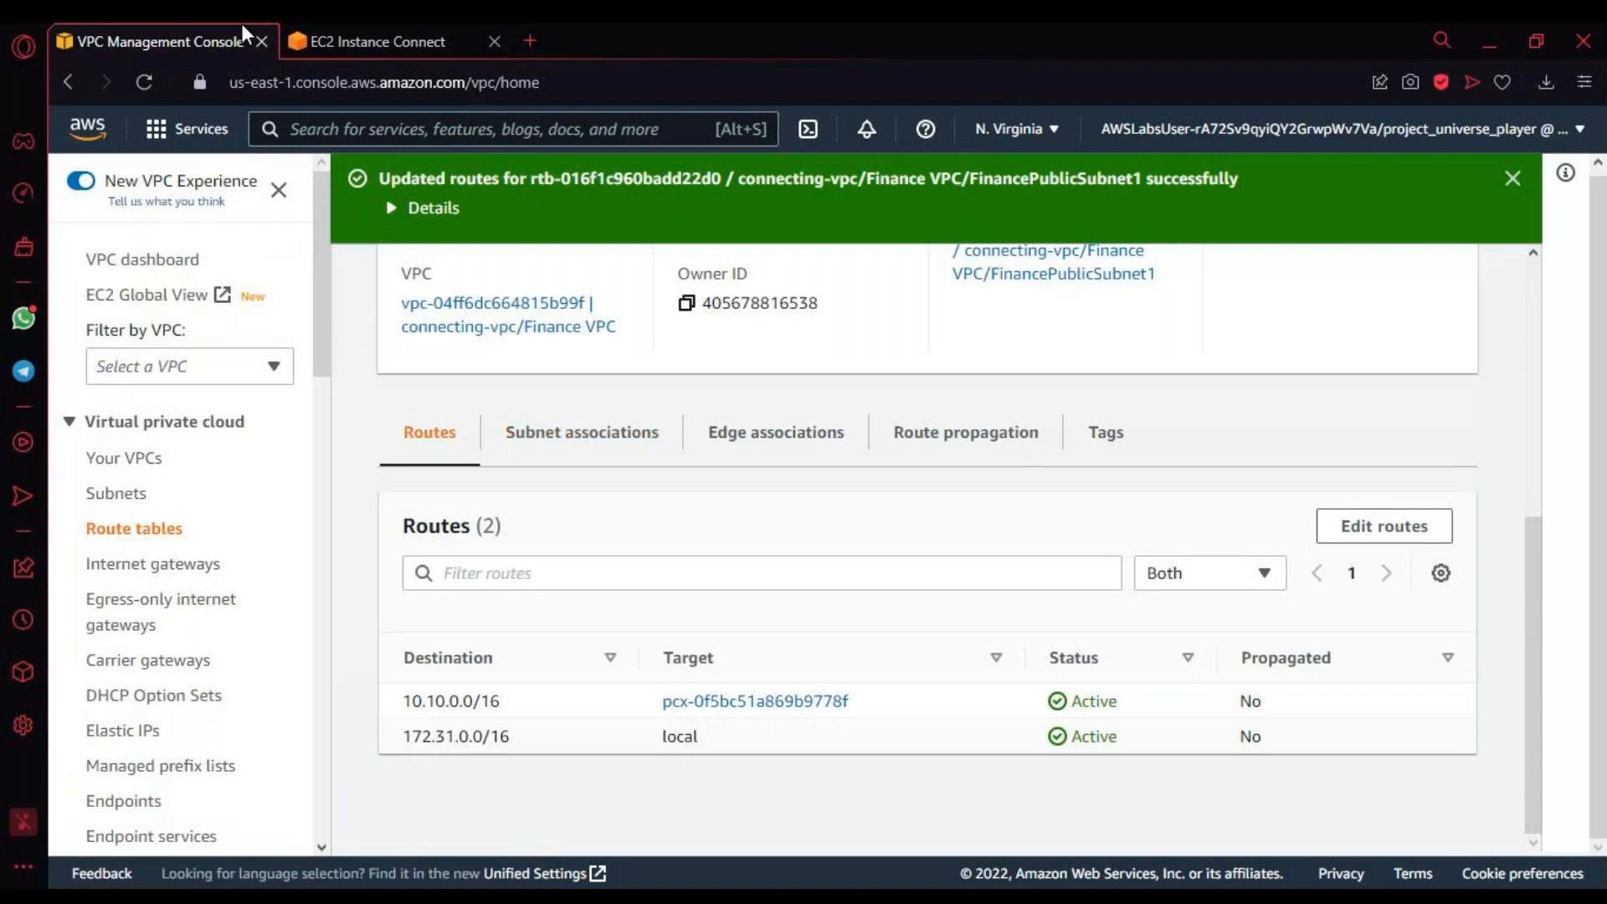
pyautogui.click(335, 47)
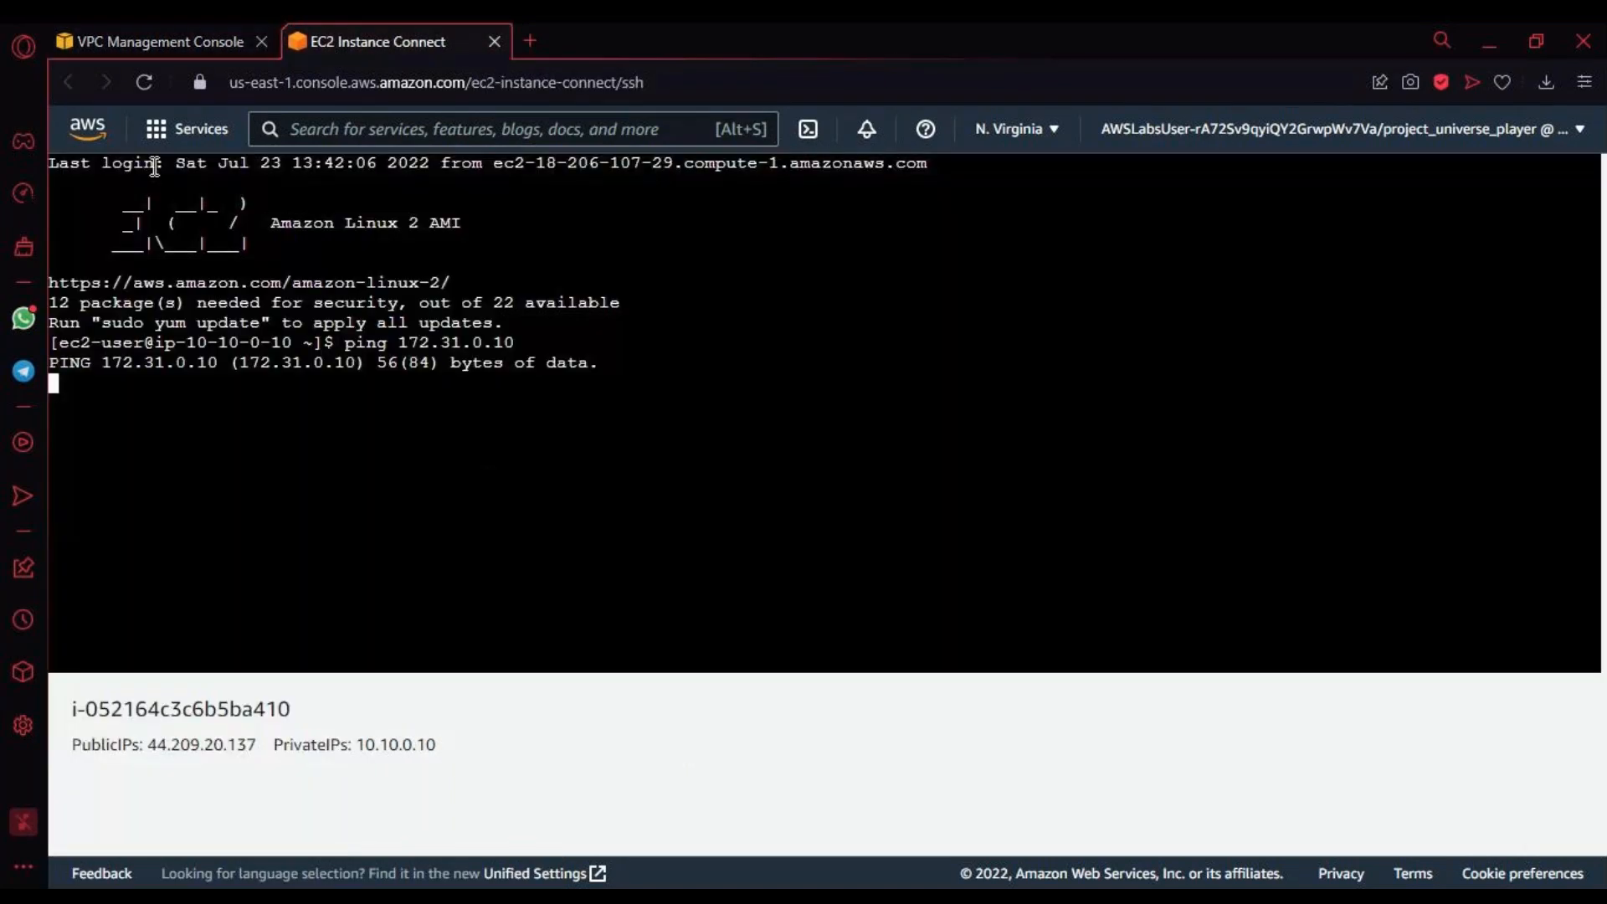
pyautogui.click(159, 41)
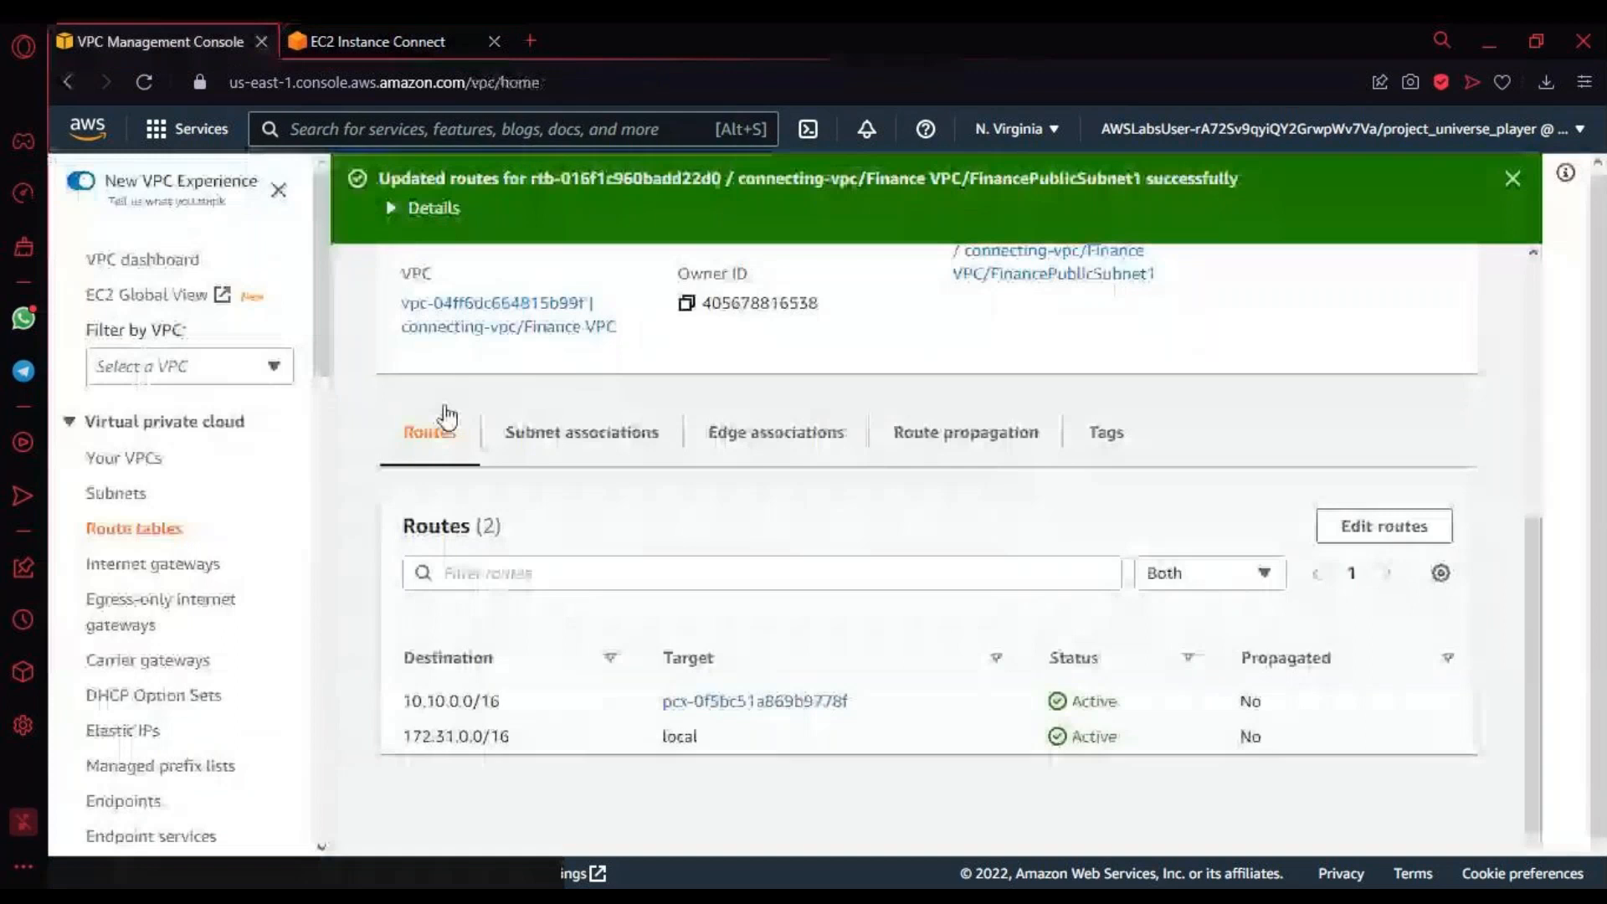
# Step: Stop the running ping in the Marketing Server terminal and run ping 172.31.0.10 again
pyautogui.click(400, 46)
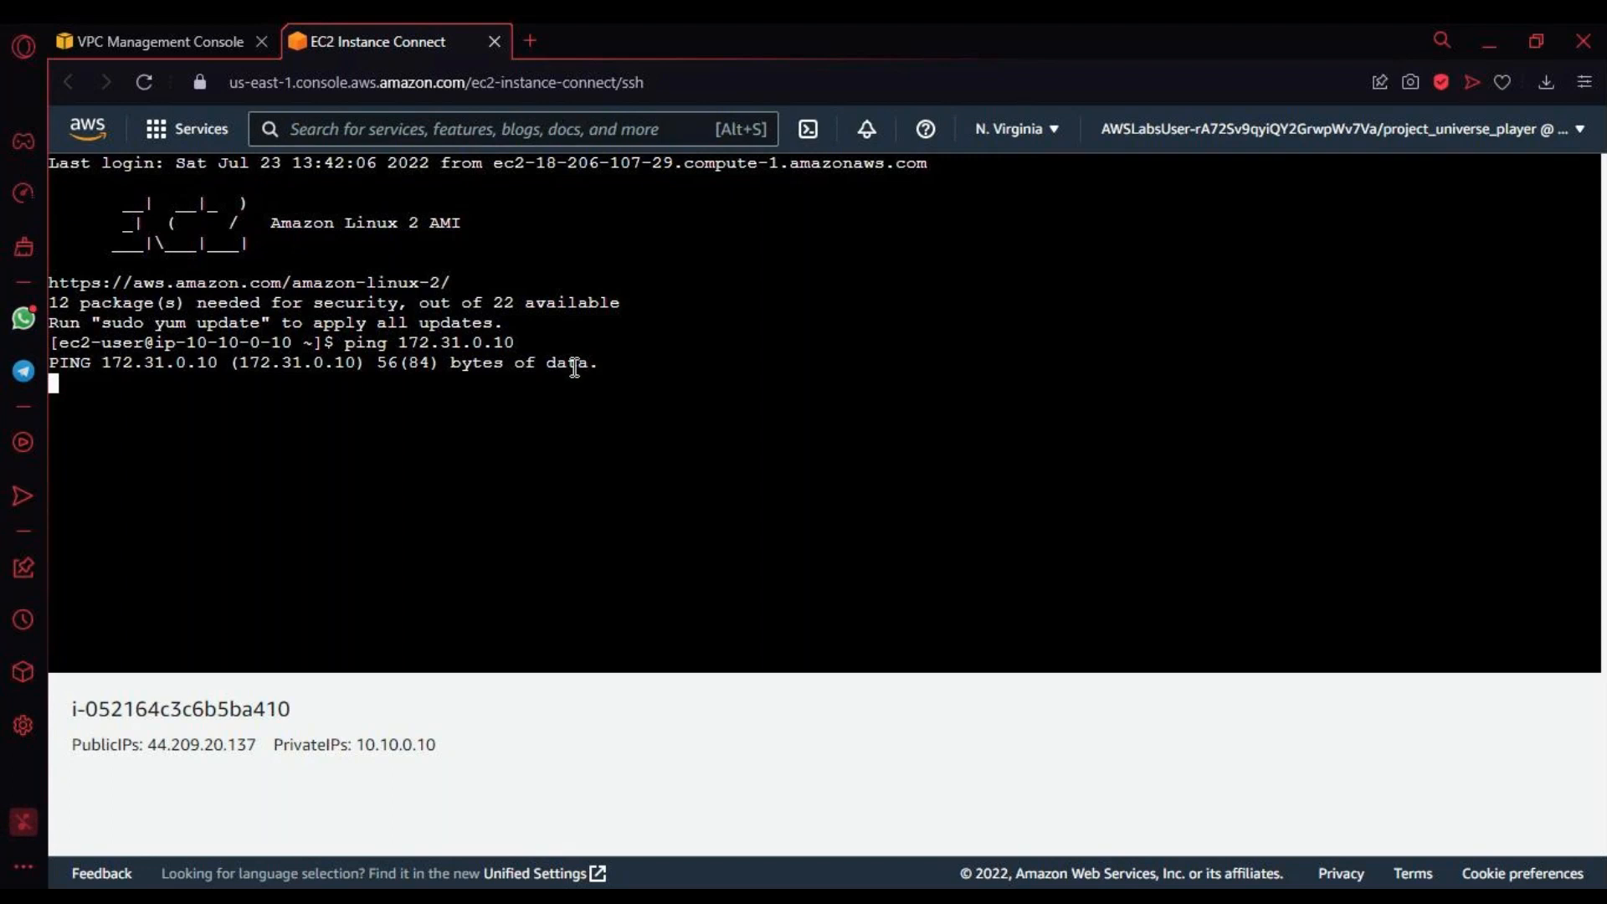
pyautogui.hotkey('ctrl', 'z')
pyautogui.press('Up')
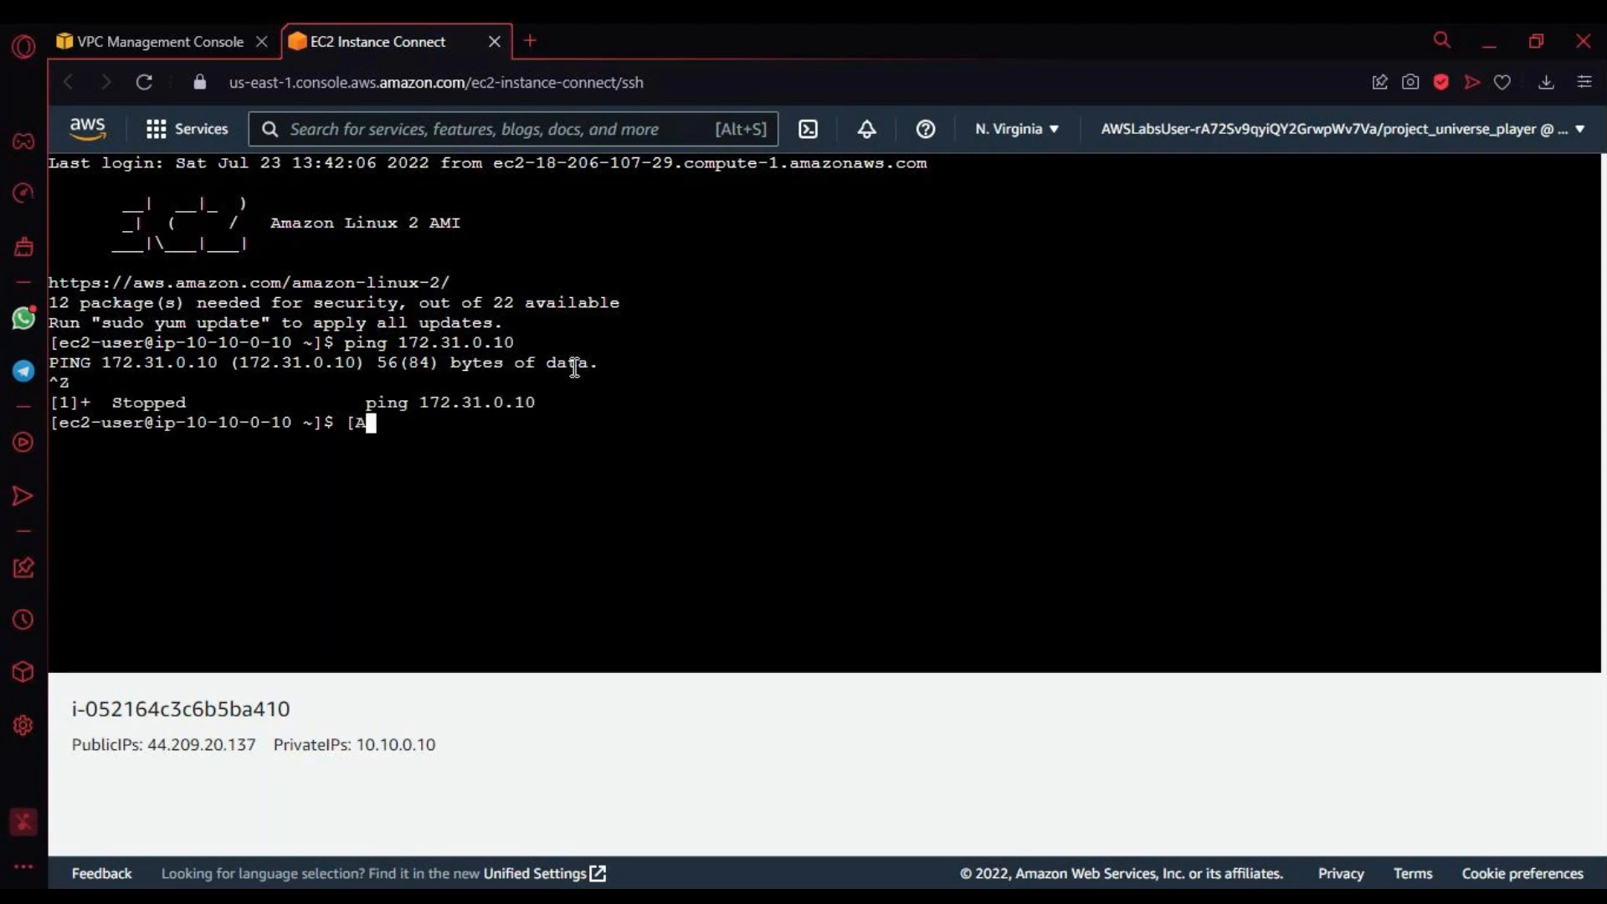
pyautogui.press('Up')
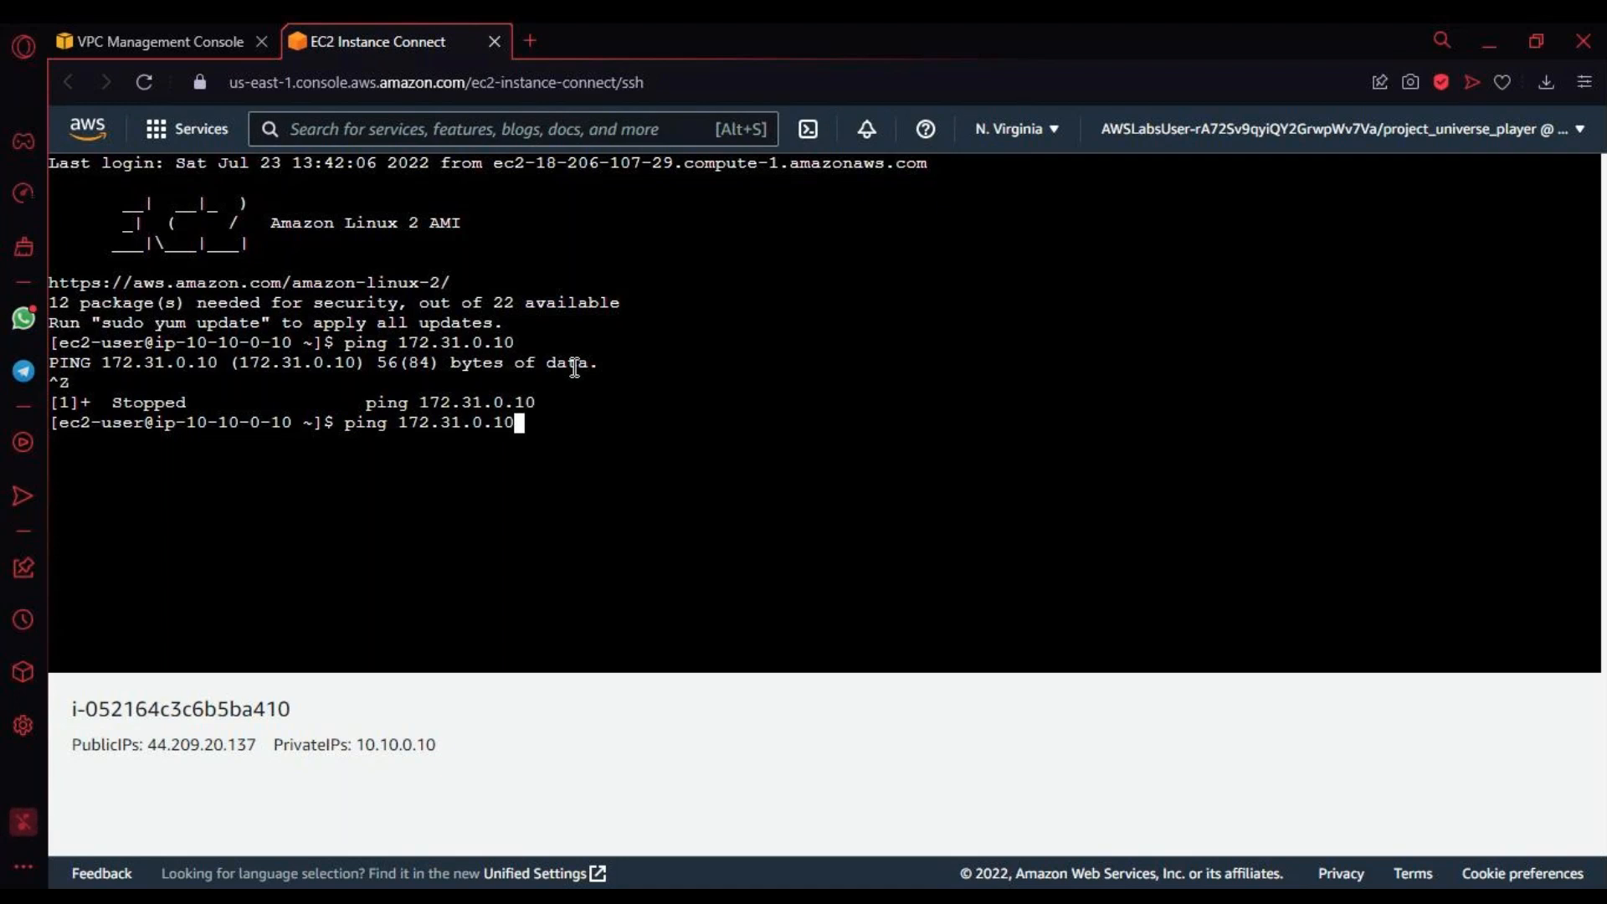
pyautogui.press('Return')
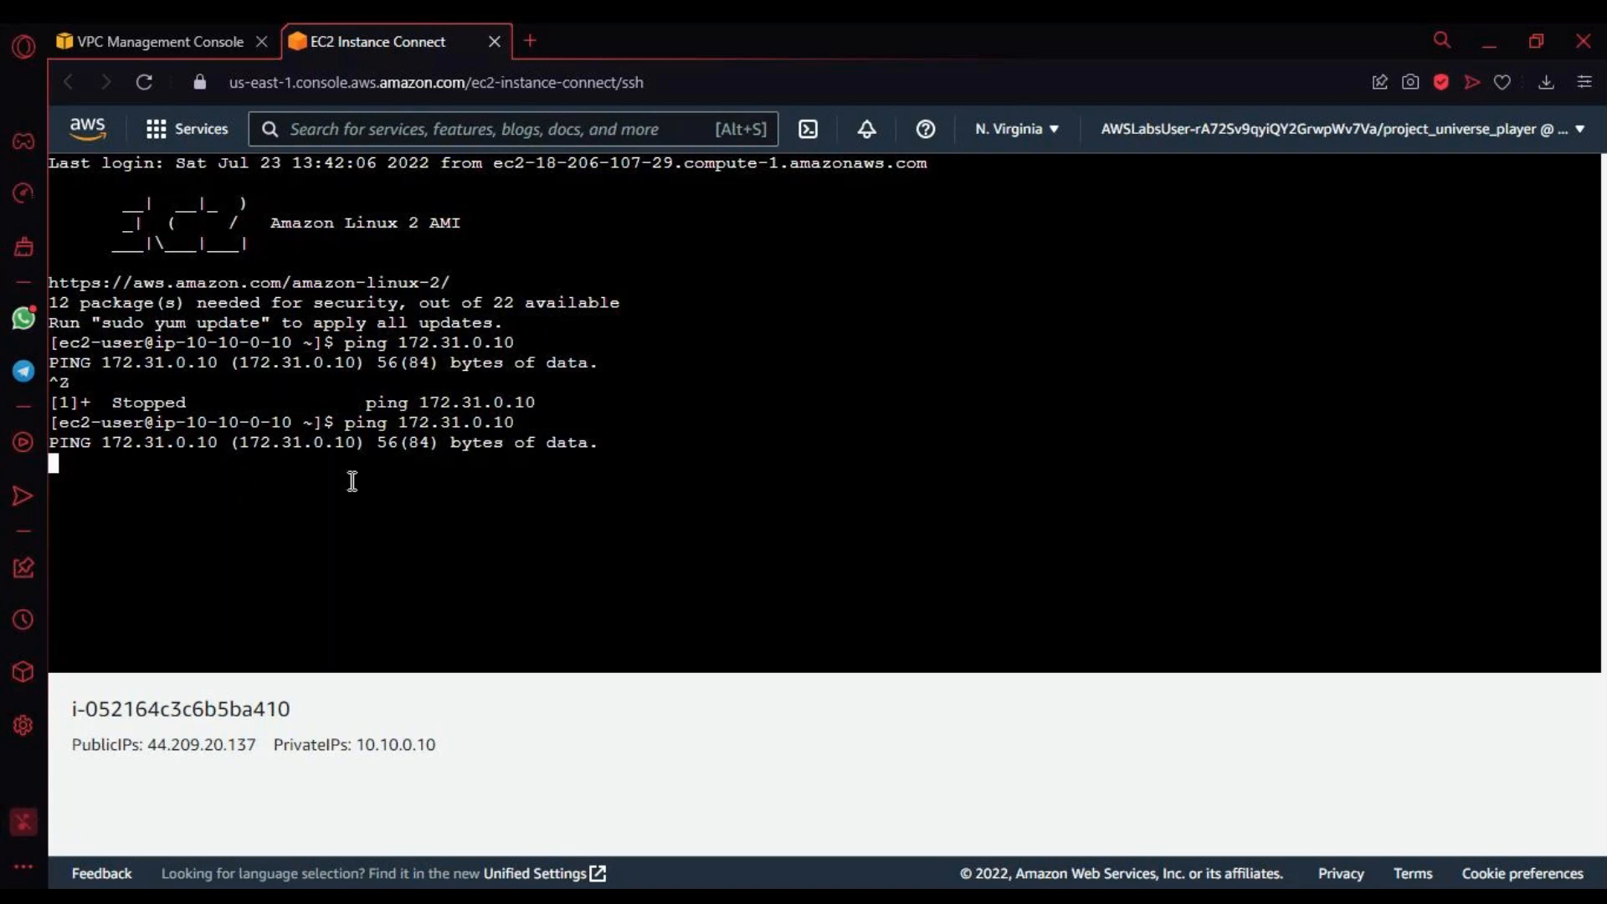
# Step: Switch from the VPC console to the EC2 service and open the list of instances
pyautogui.click(217, 44)
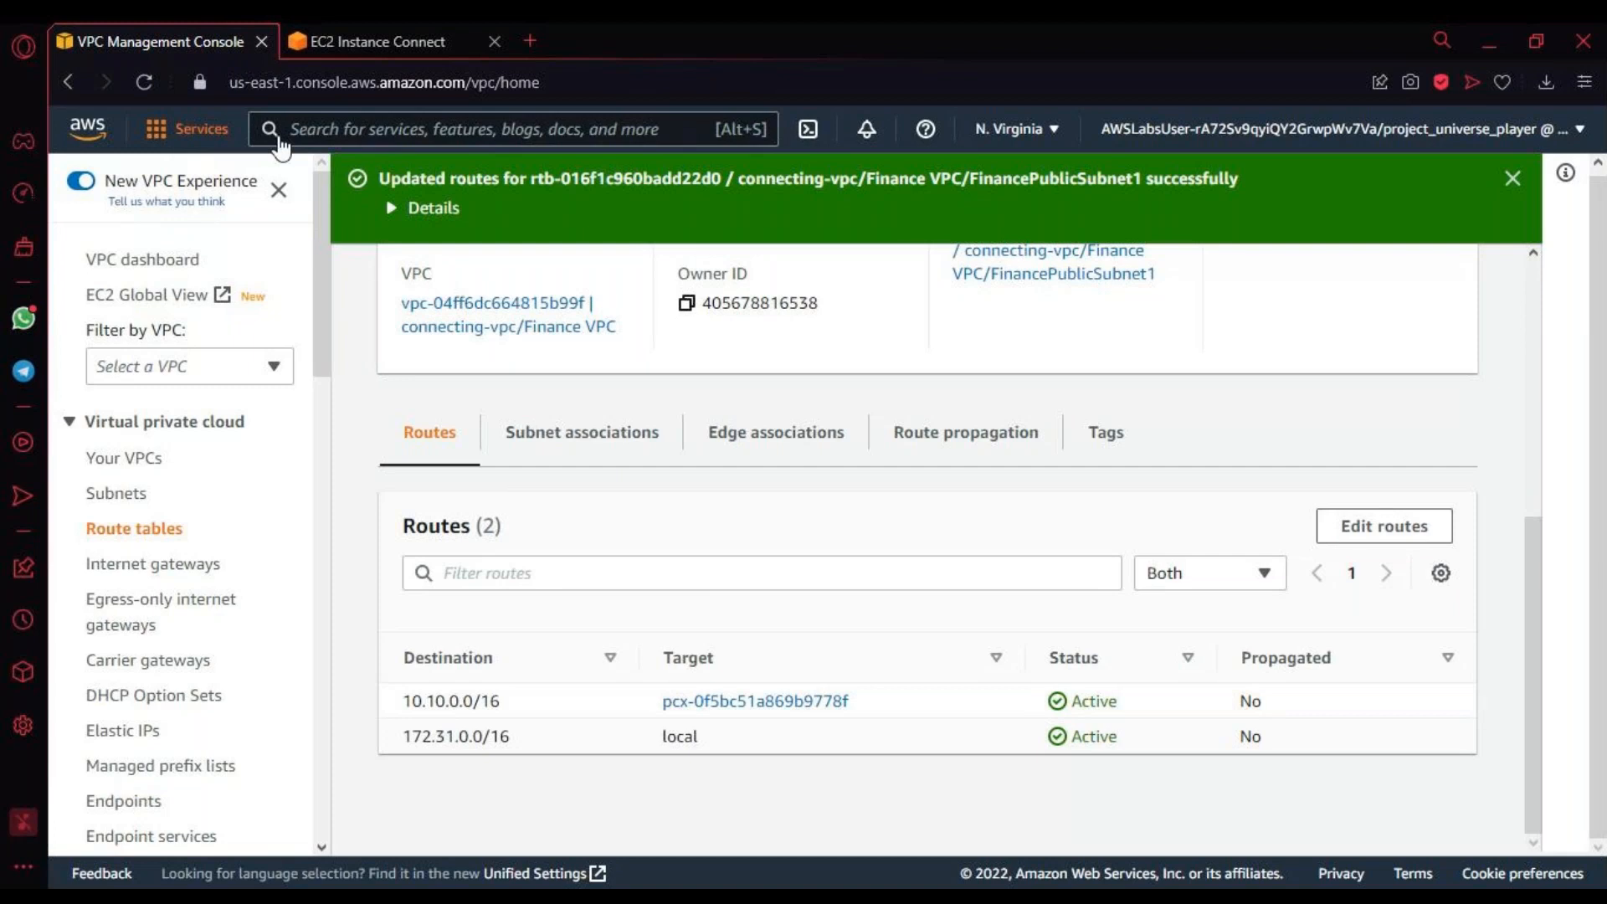
pyautogui.click(202, 129)
pyautogui.click(594, 406)
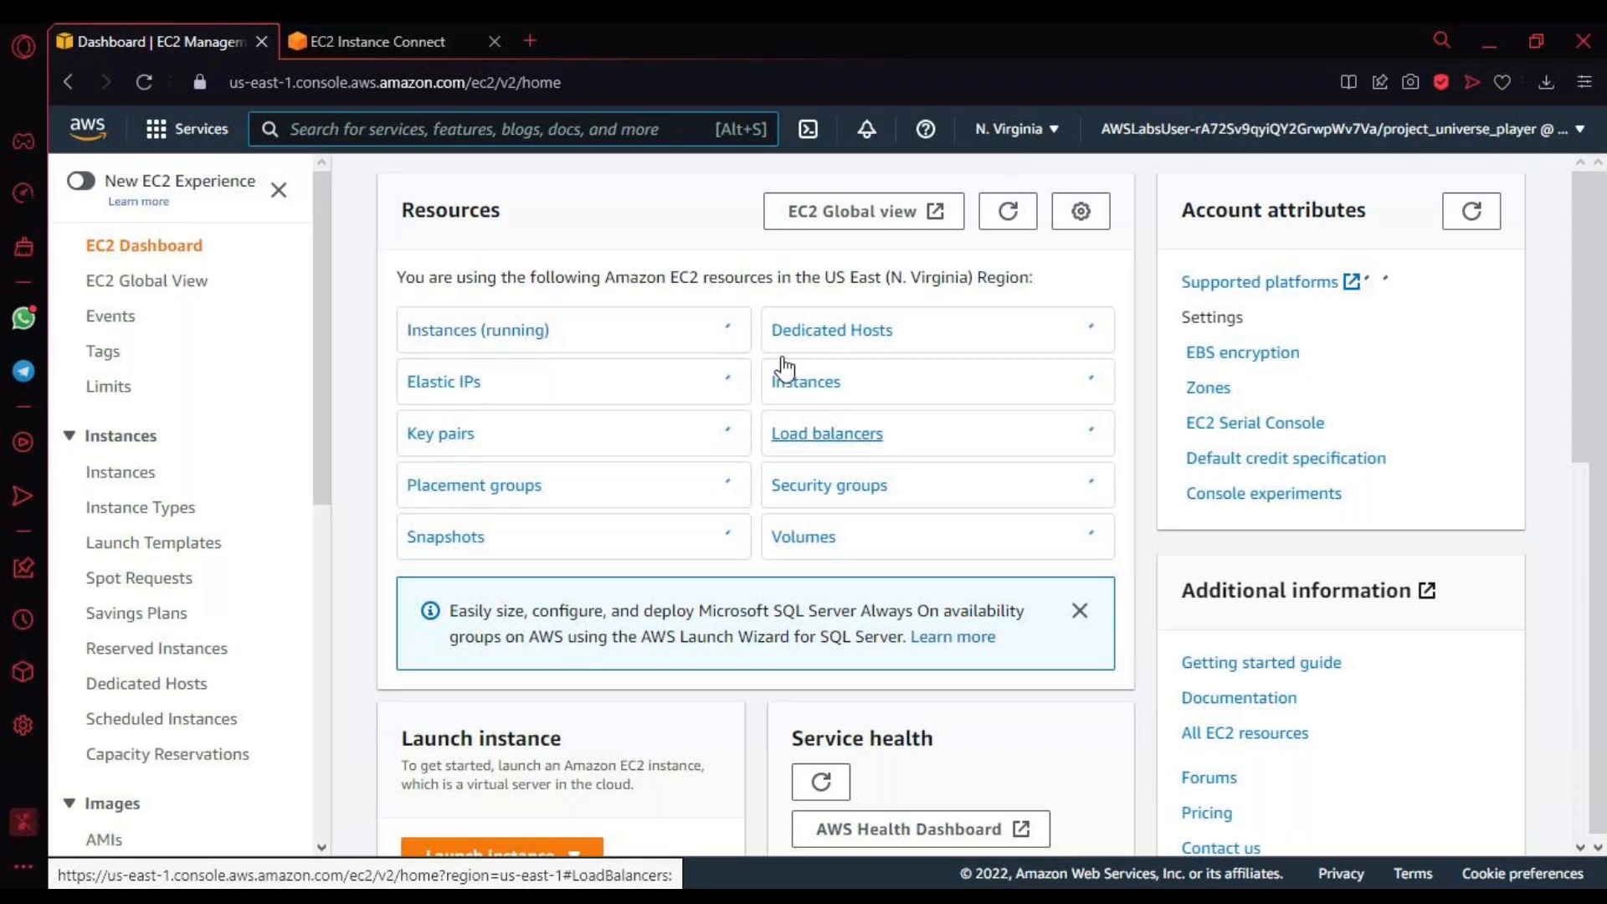
pyautogui.click(837, 386)
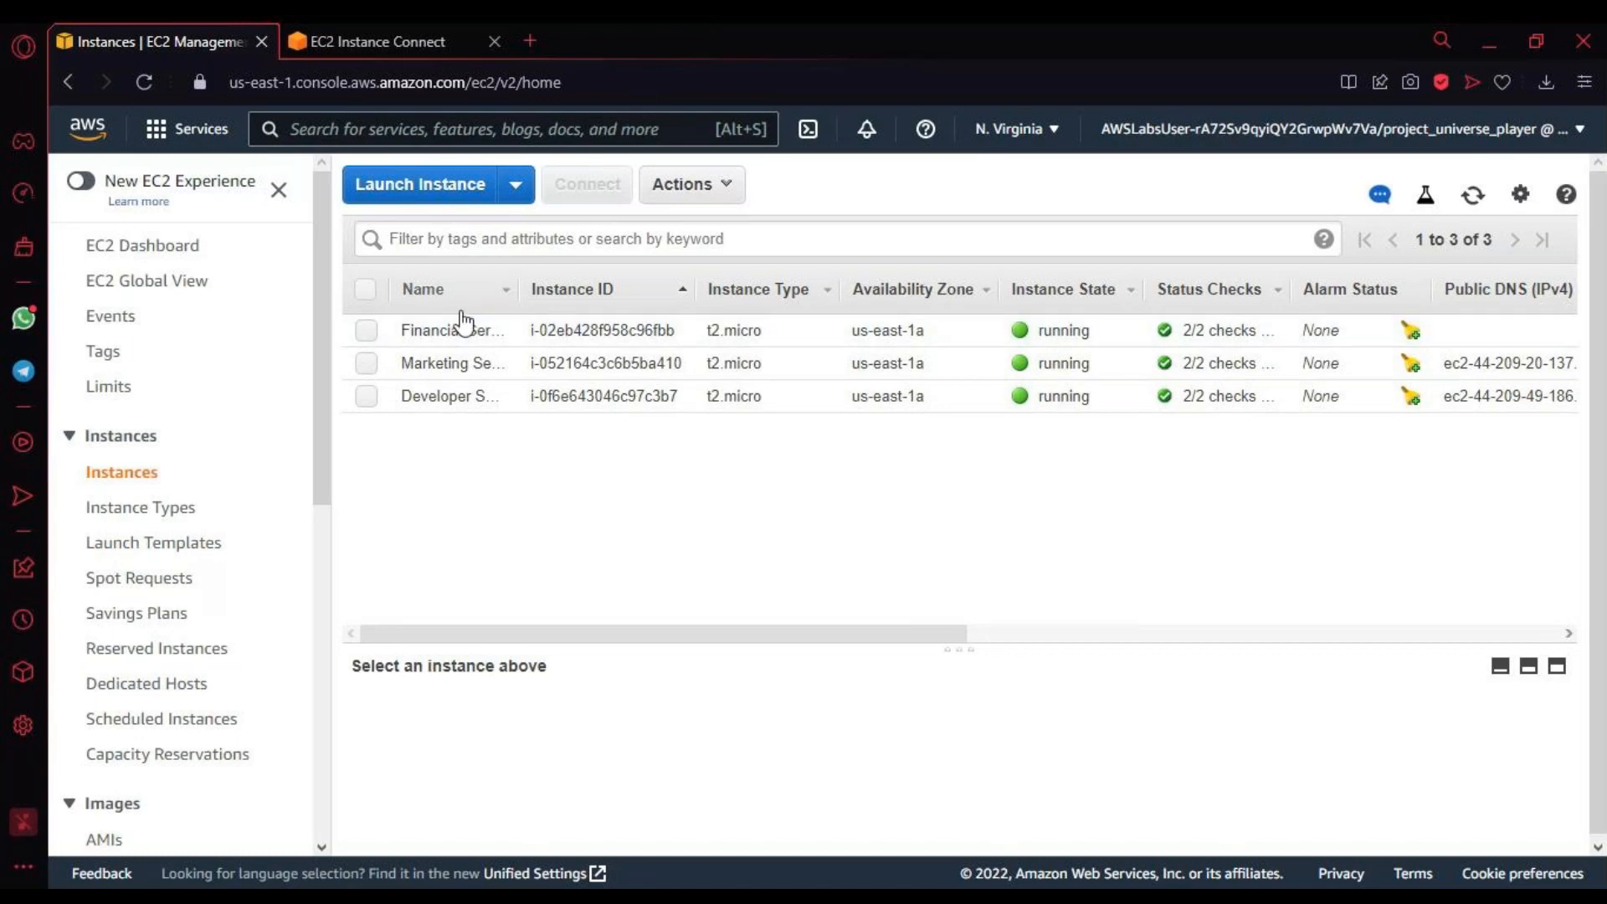
# Step: Select the Financial Server instance, enlarge its details pane and examine its private IP, VPC, subnet and security group
pyautogui.click(365, 330)
pyautogui.scroll(-10, 534, 743)
pyautogui.scroll(-5, 577, 770)
pyautogui.scroll(10, 612, 791)
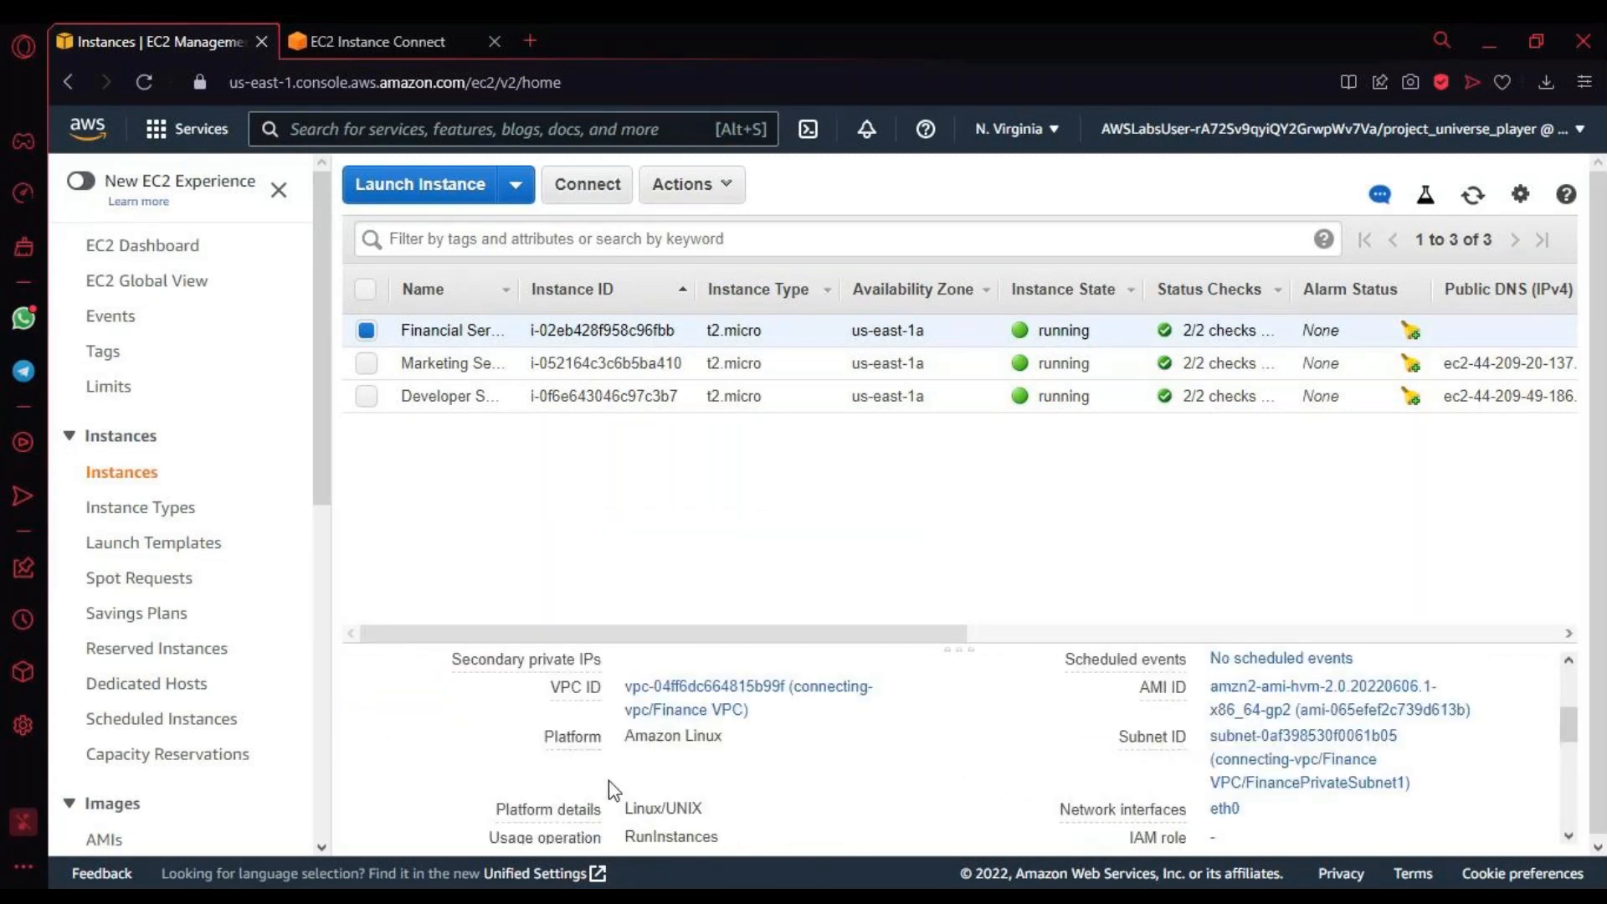
pyautogui.moveTo(706, 646); pyautogui.dragTo(716, 448)
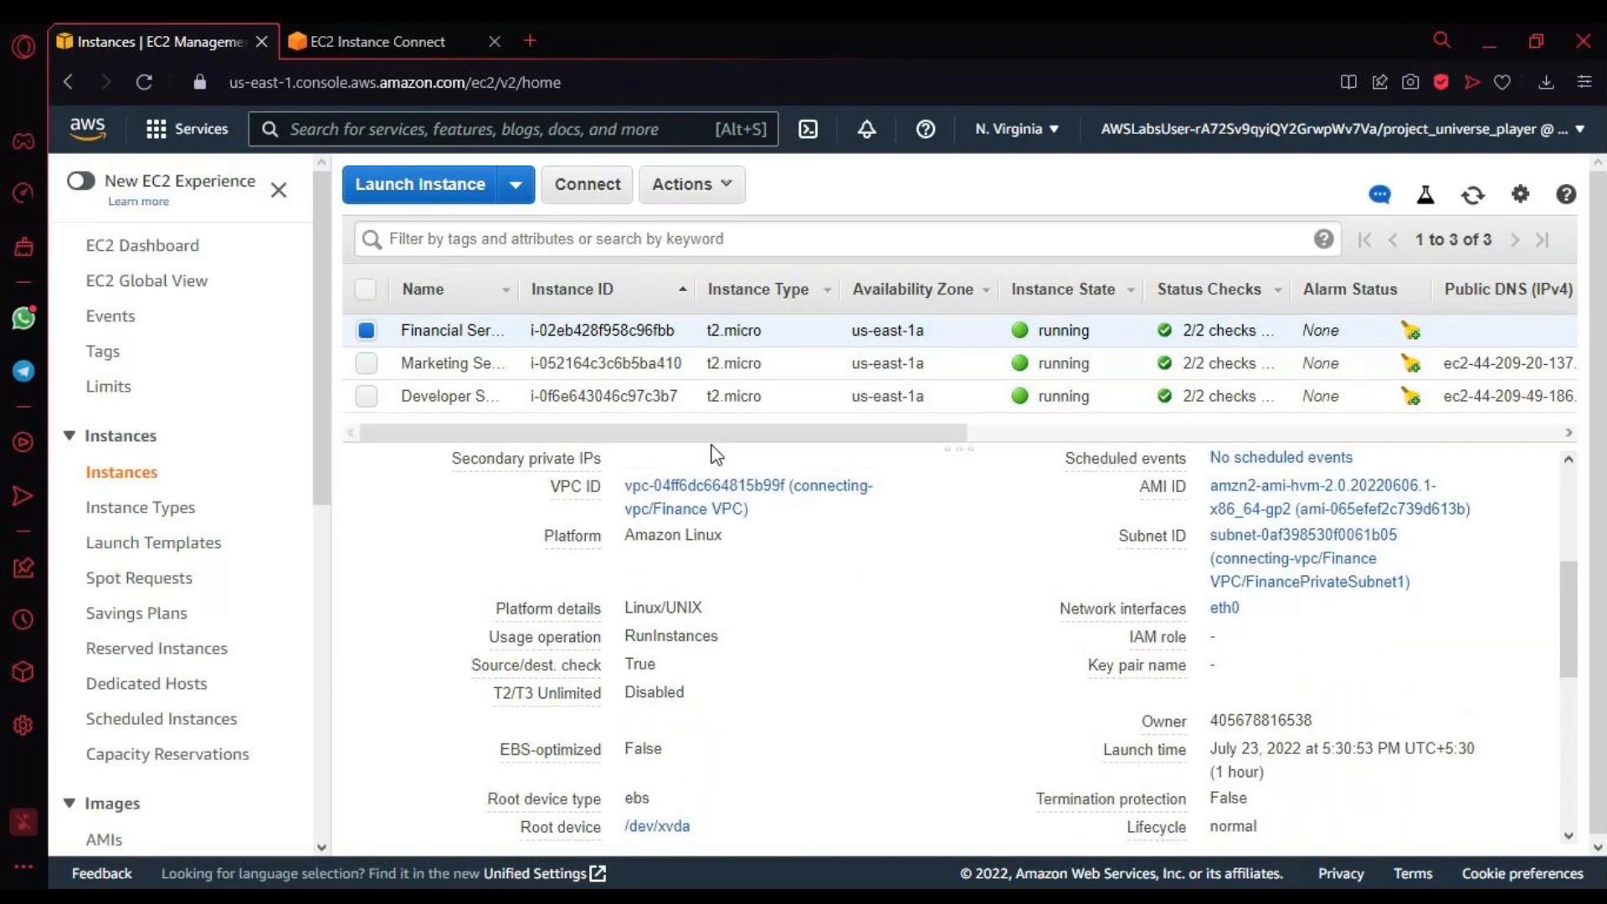
pyautogui.scroll(-4, 743, 646)
pyautogui.scroll(4, 743, 646)
pyautogui.scroll(4, 742, 639)
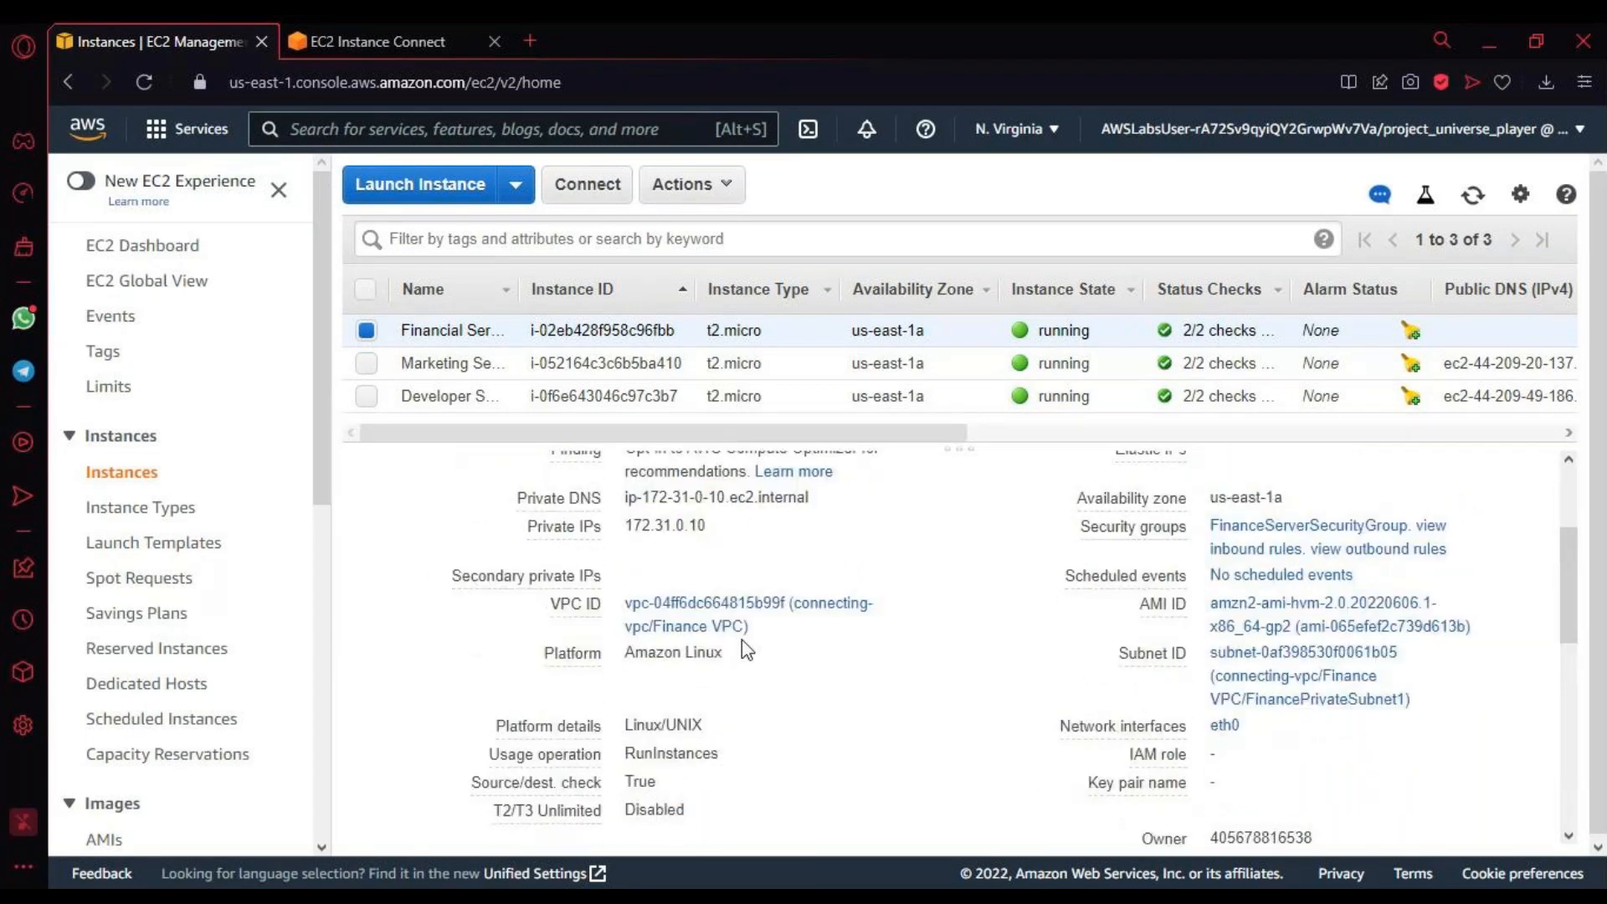
pyautogui.scroll(-2, 705, 598)
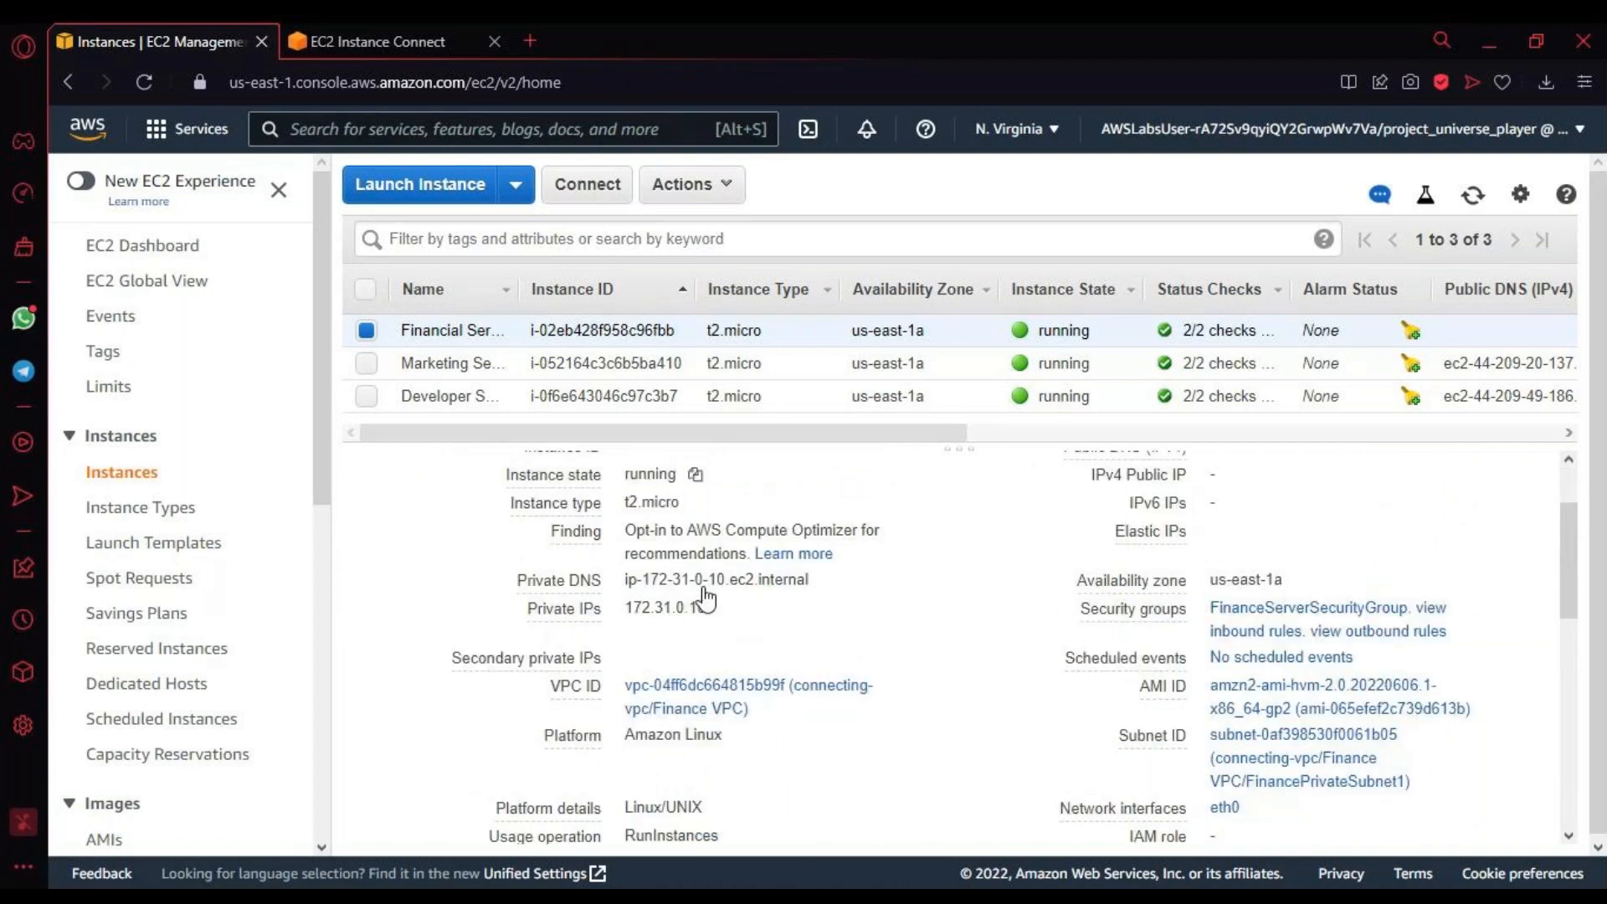
pyautogui.scroll(-6, 705, 598)
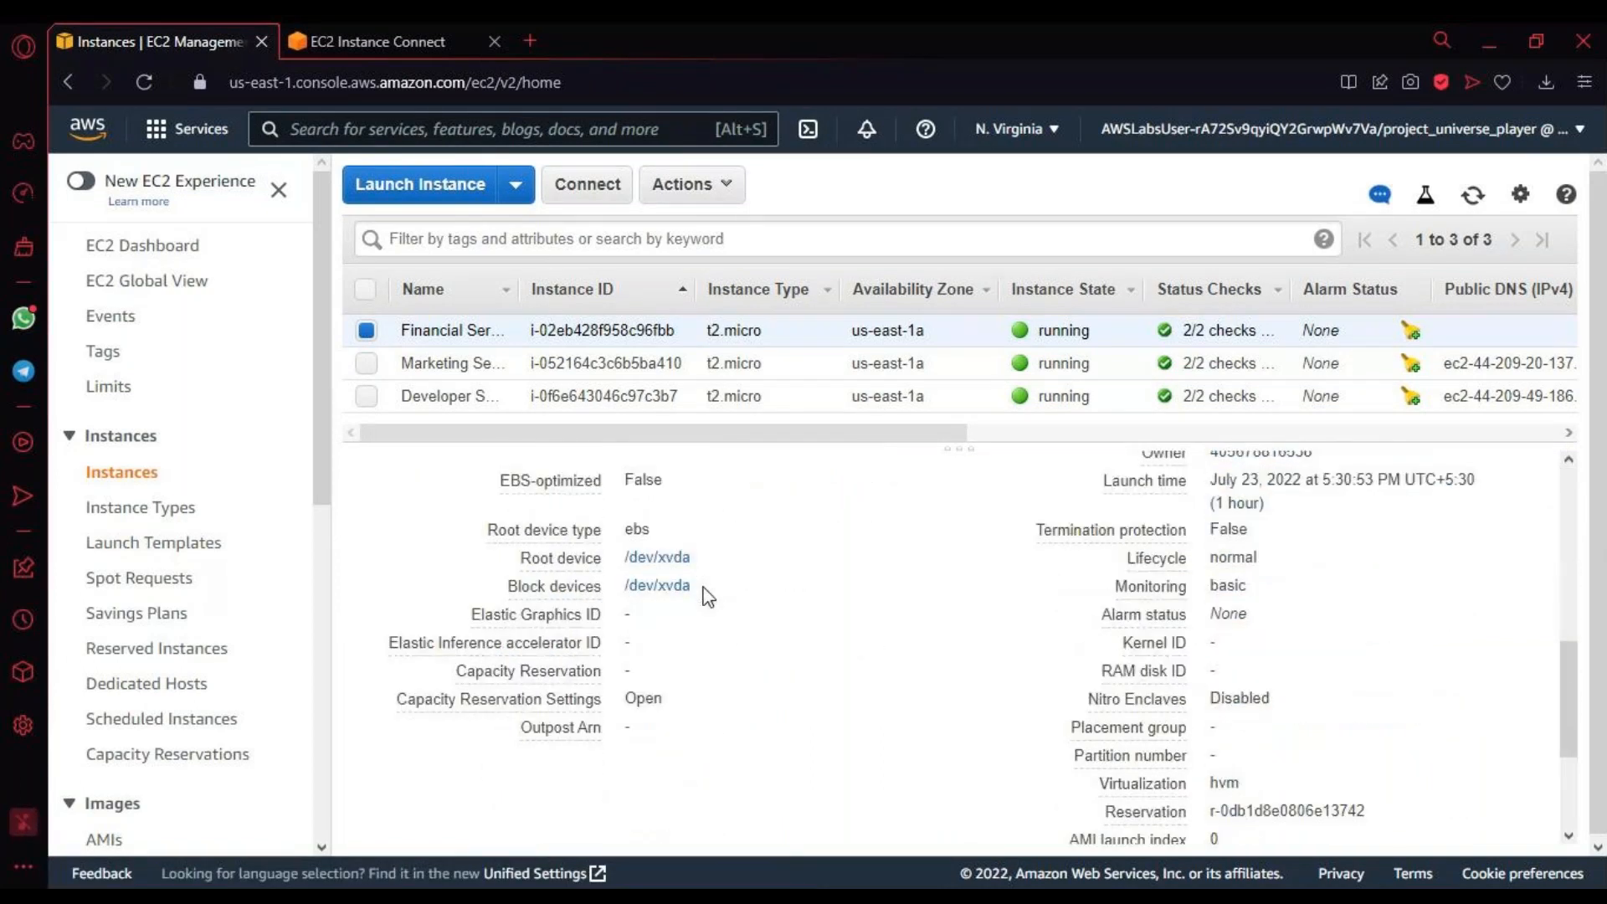
pyautogui.scroll(6, 705, 596)
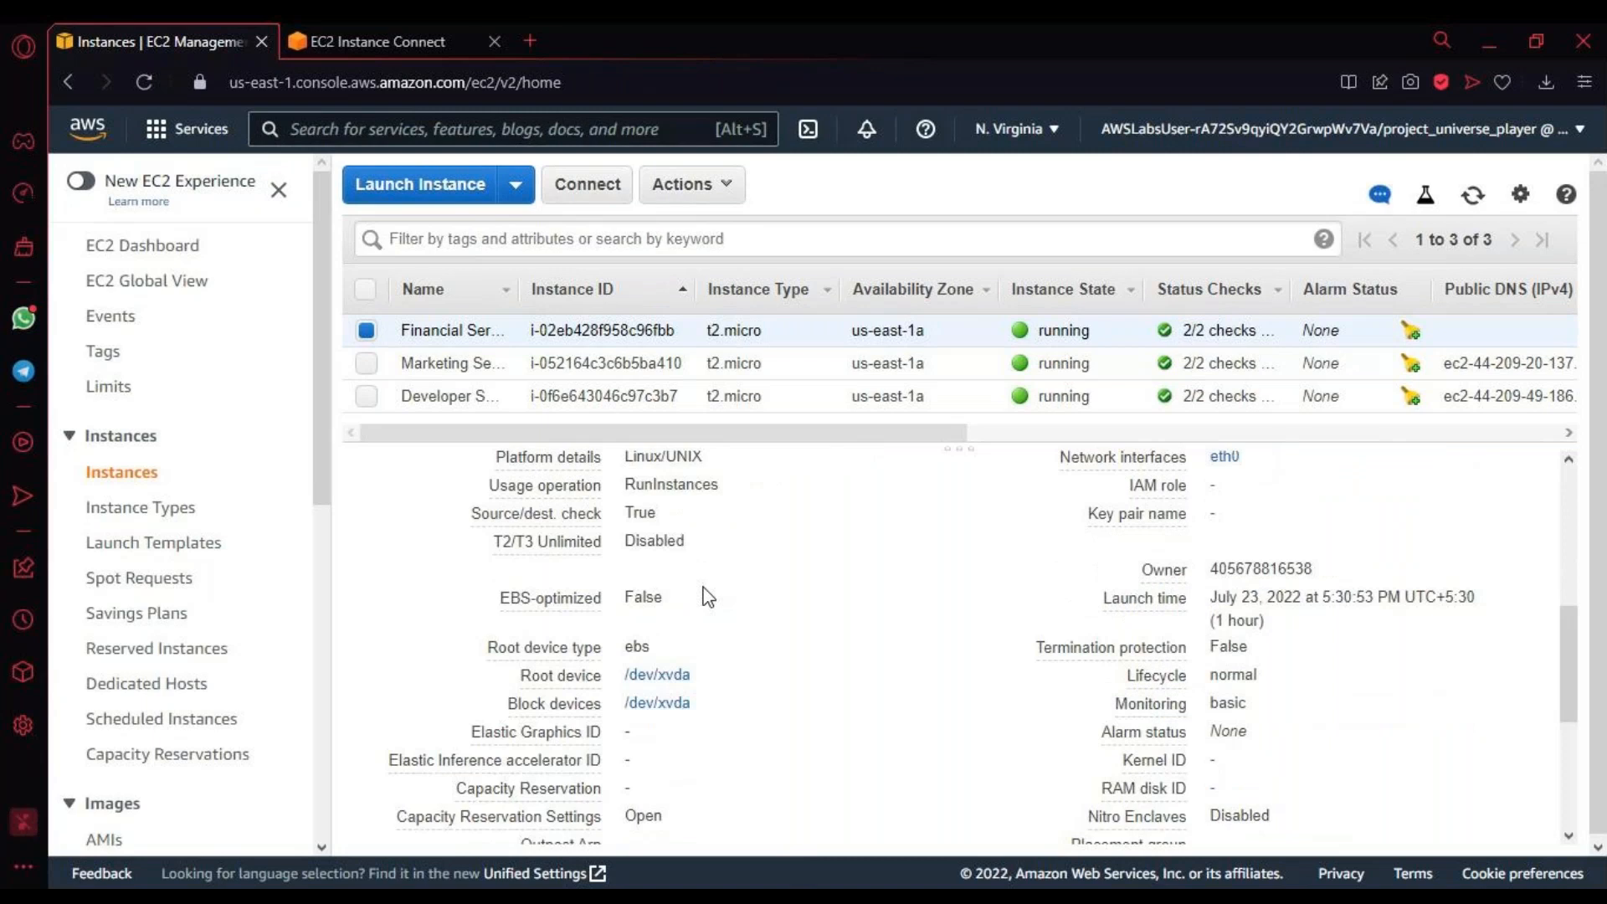
pyautogui.scroll(4, 705, 598)
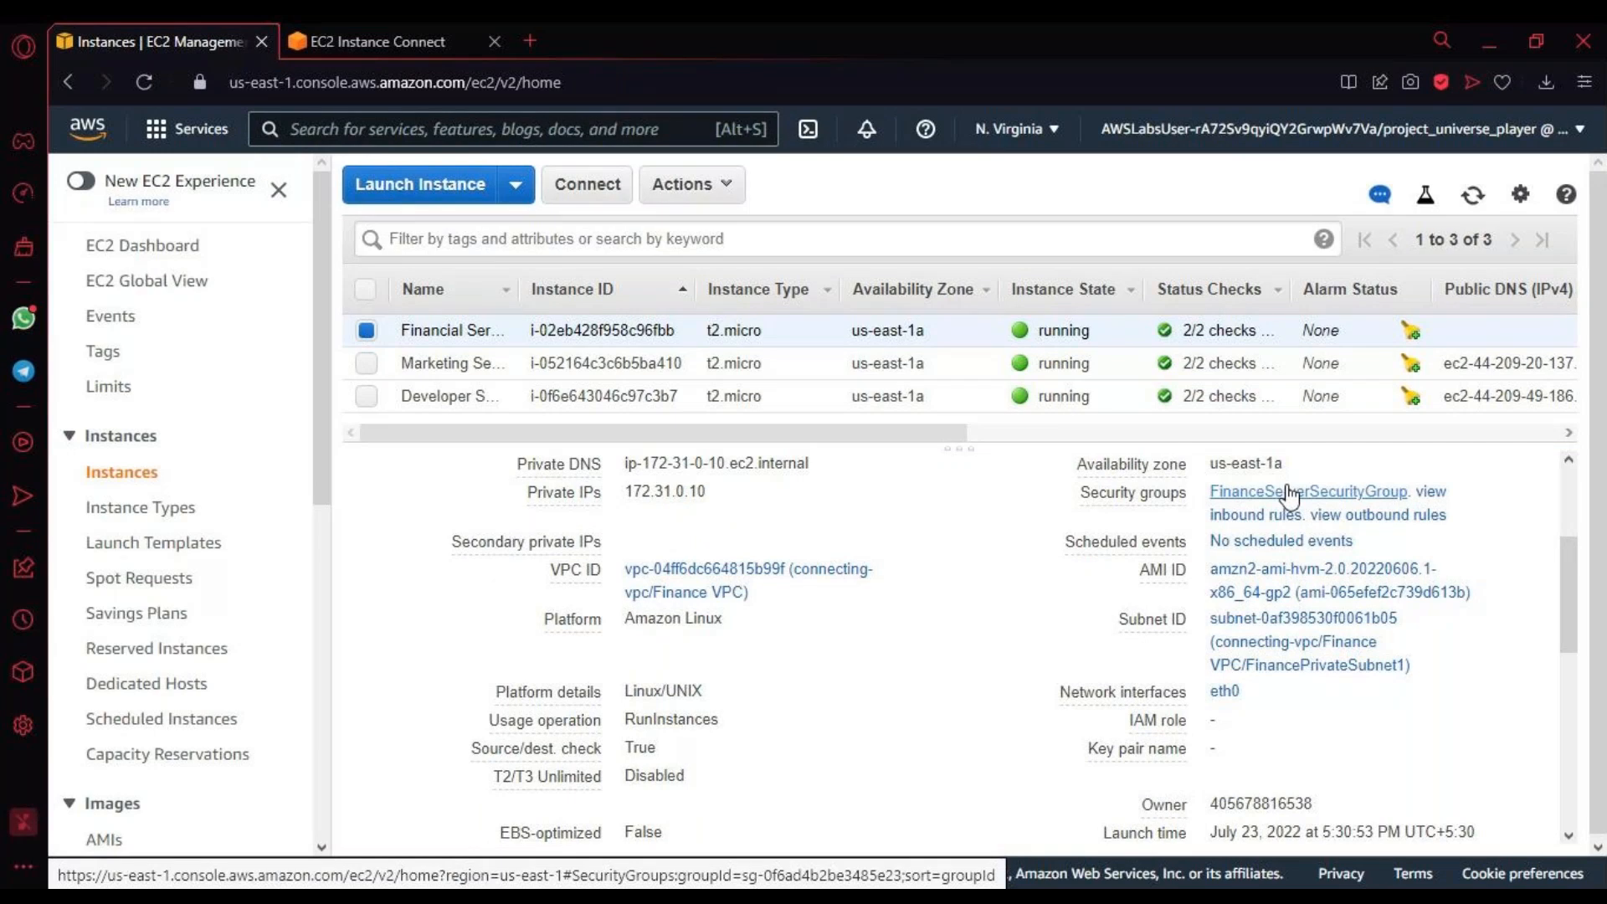
# Step: Open the Financial Server's FinanceServerSecurityGroup and examine its details and rule counts
pyautogui.click(1289, 494)
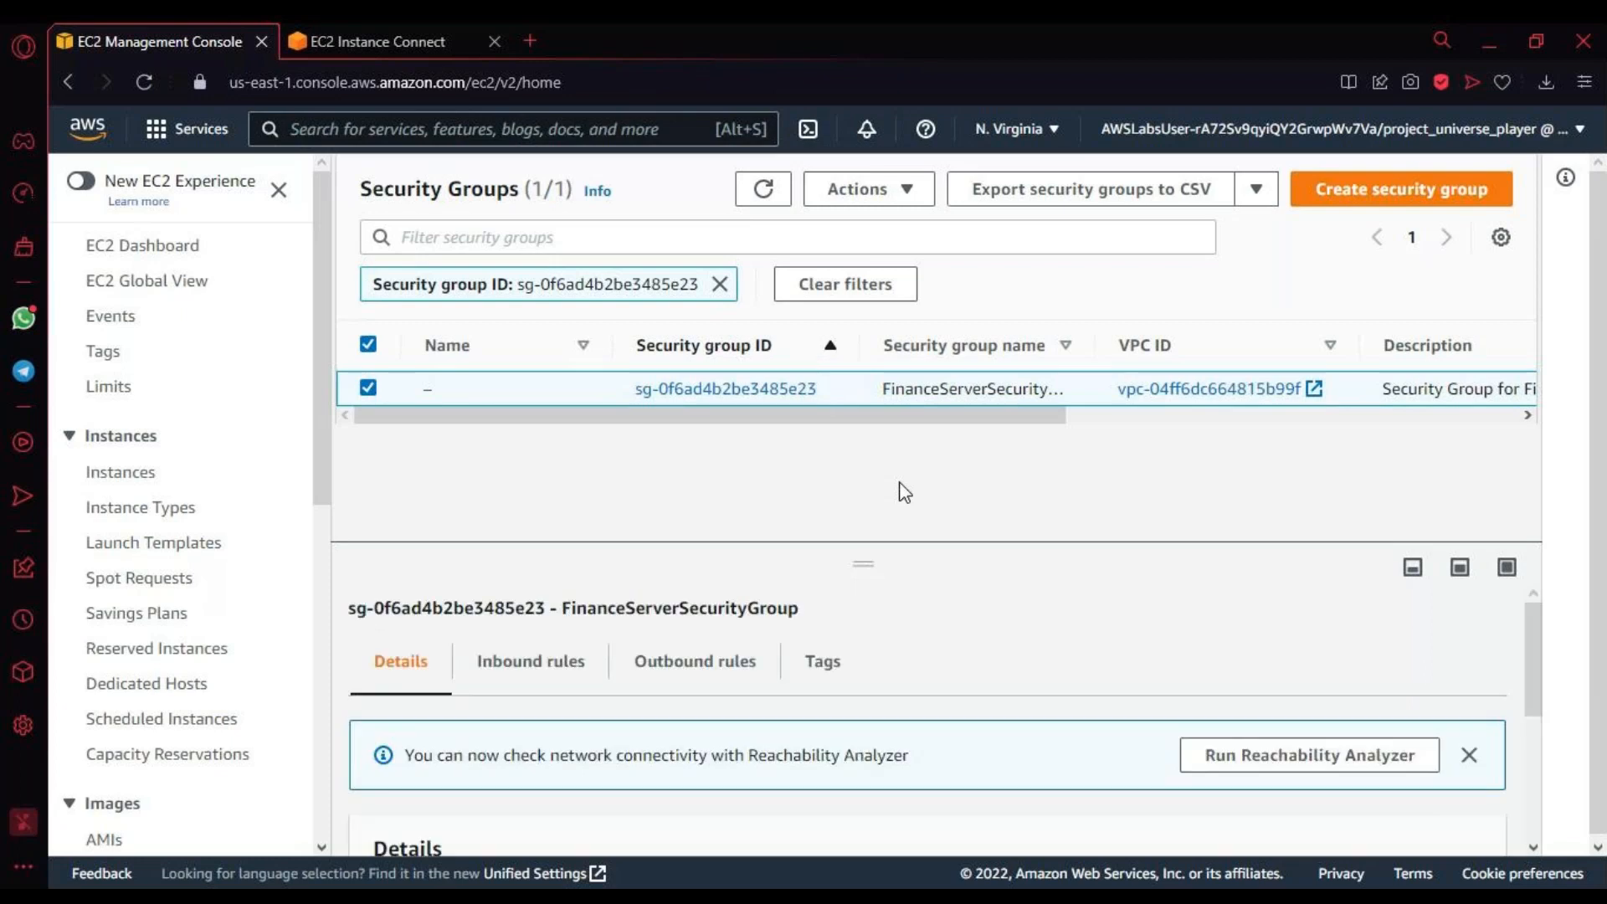
pyautogui.scroll(-1, 845, 708)
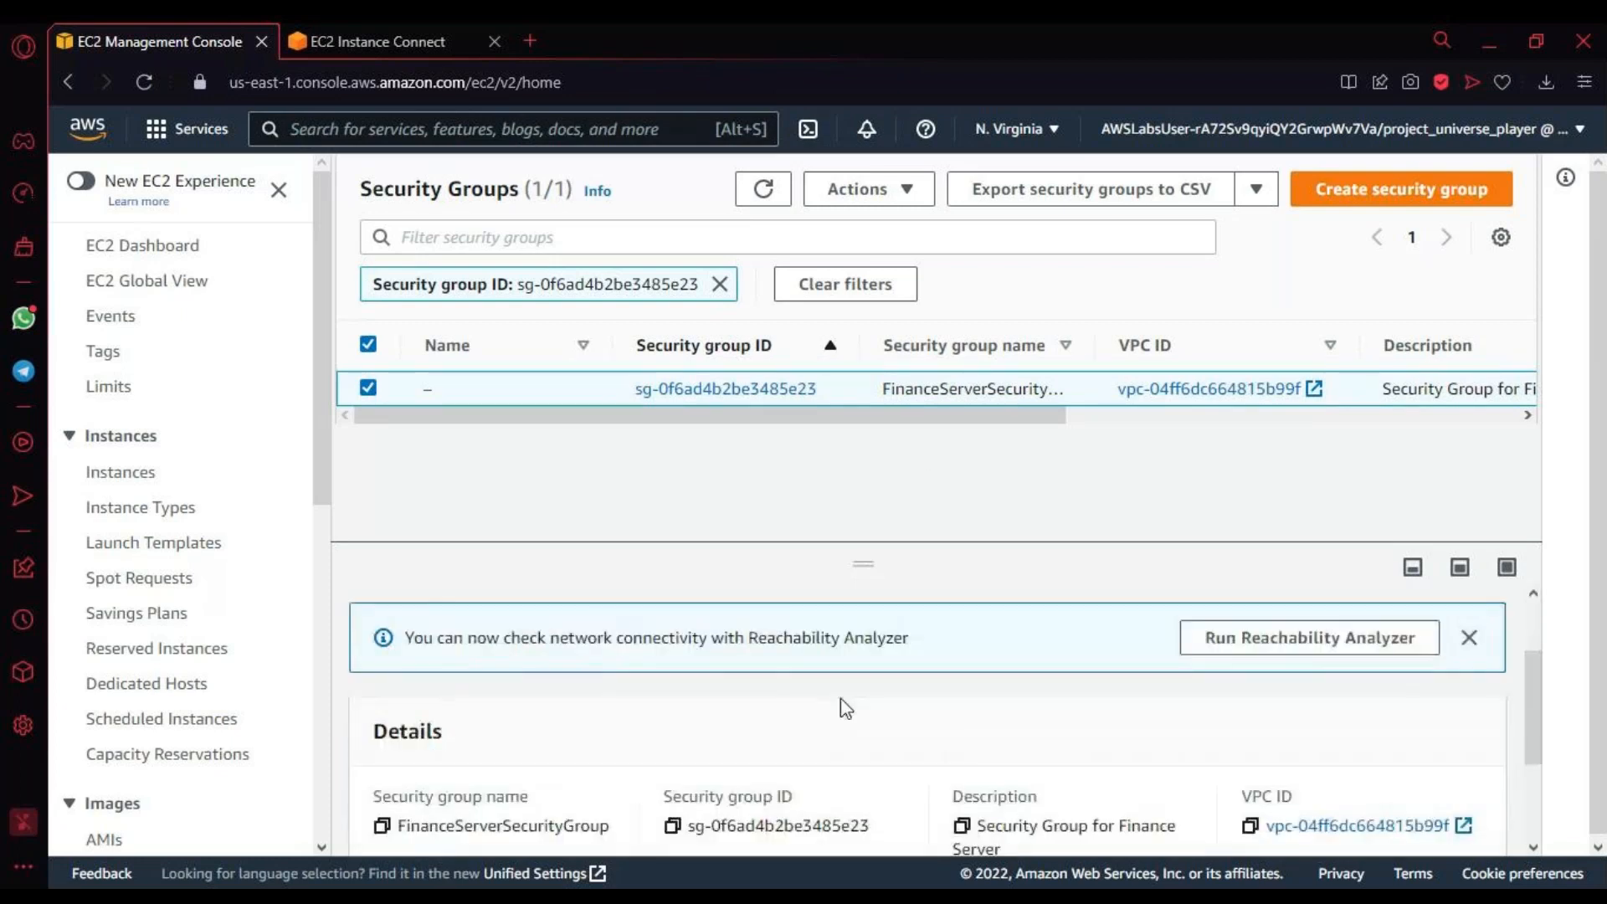
pyautogui.scroll(-2, 845, 709)
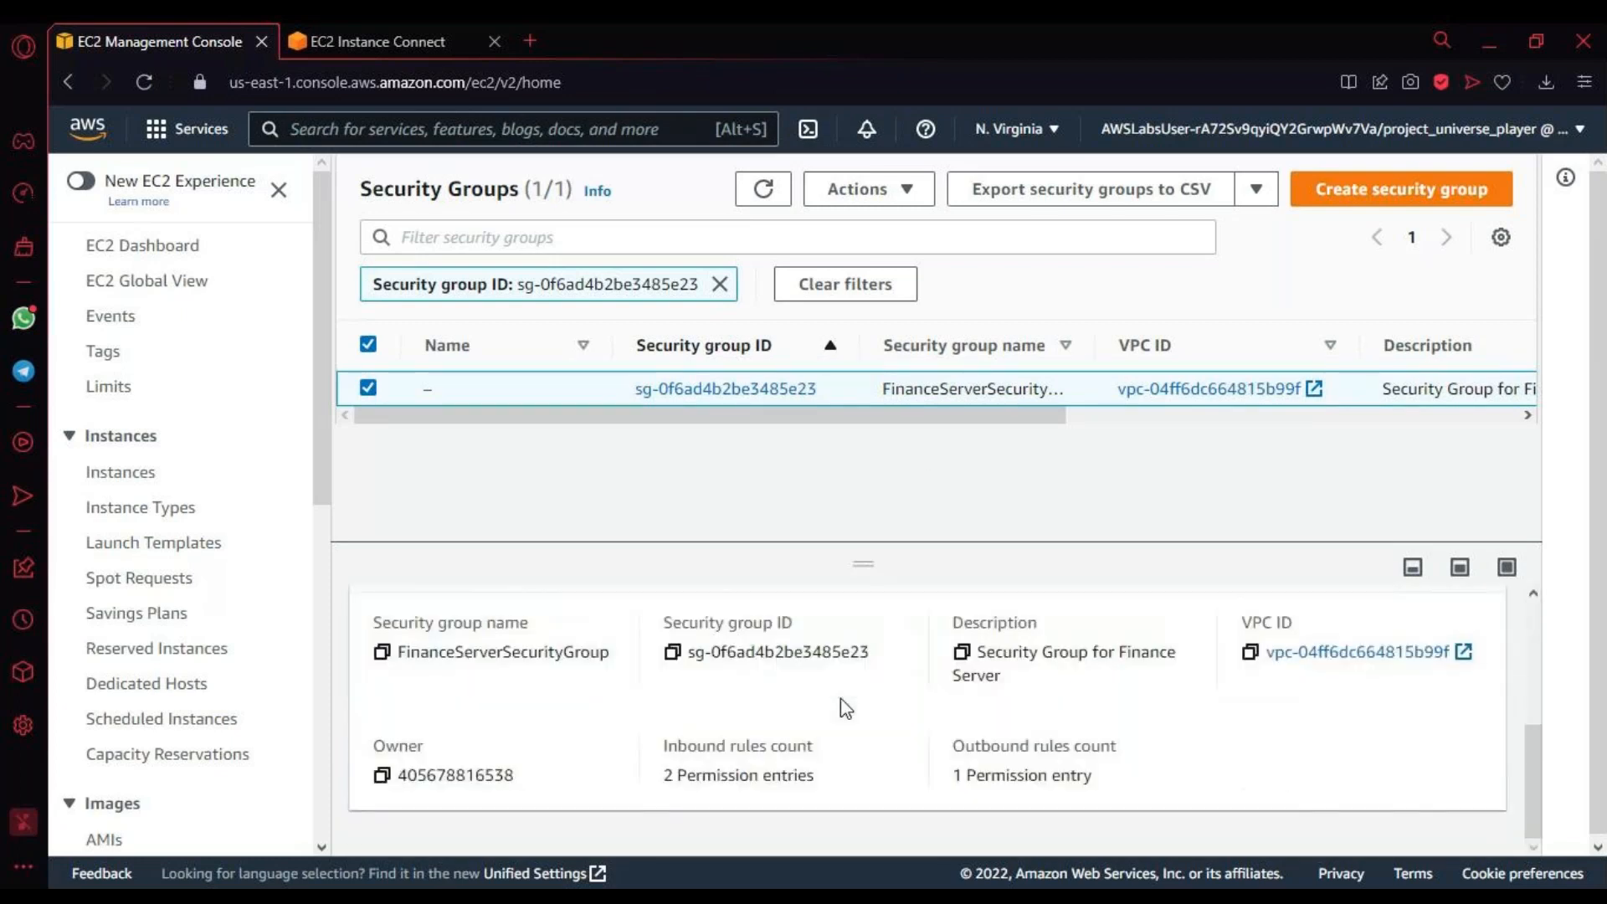
pyautogui.scroll(3, 936, 666)
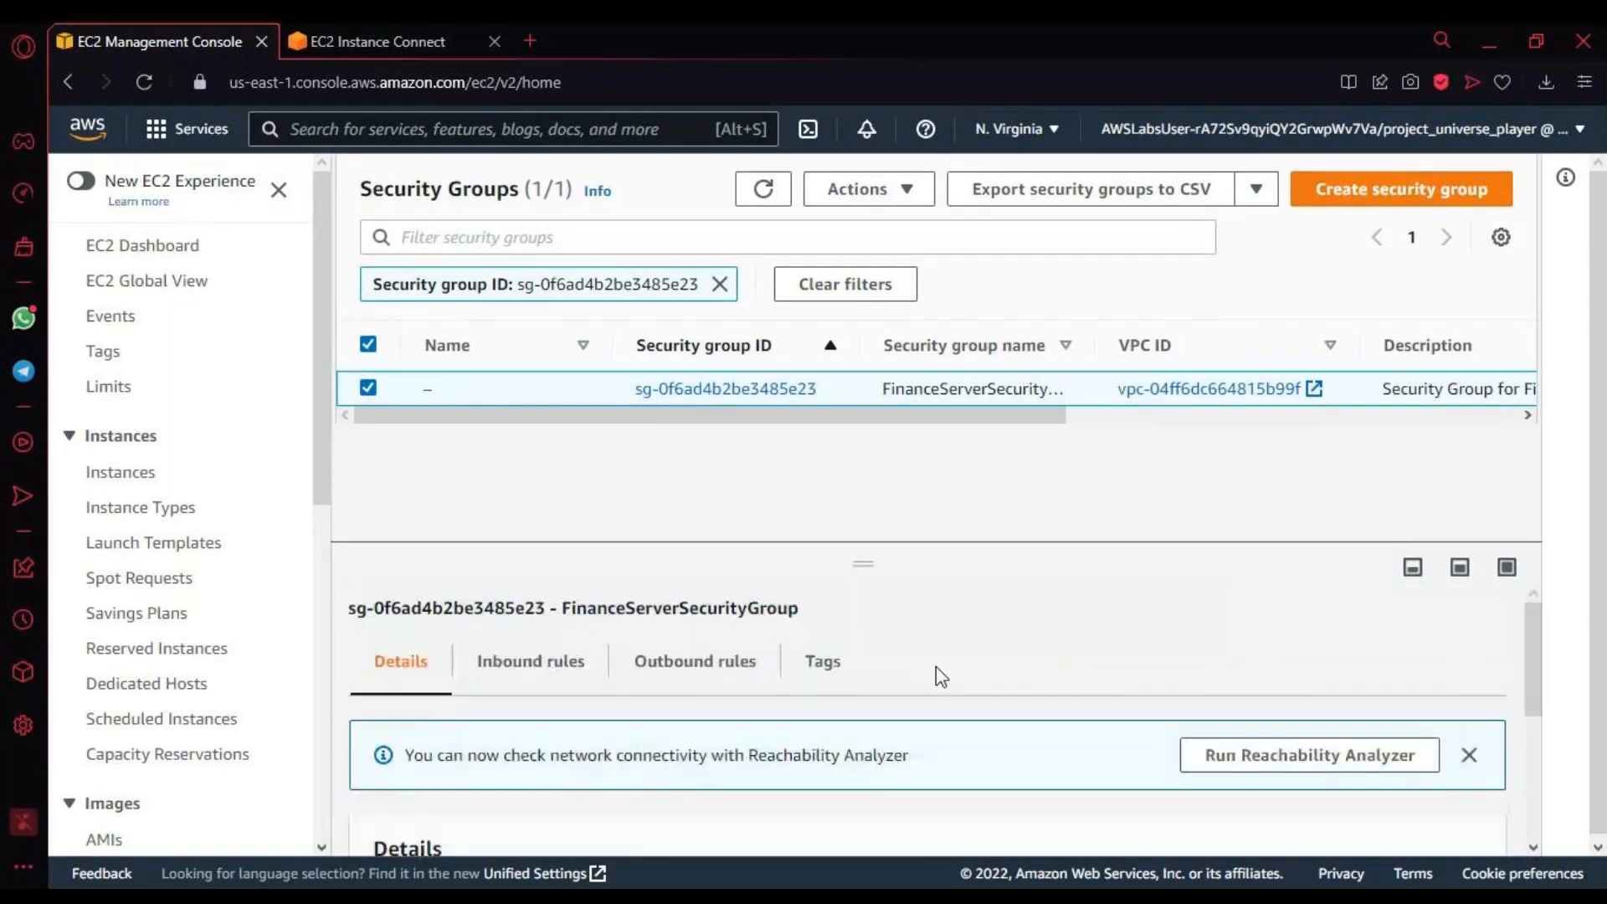
pyautogui.scroll(-3, 936, 667)
pyautogui.scroll(3, 936, 666)
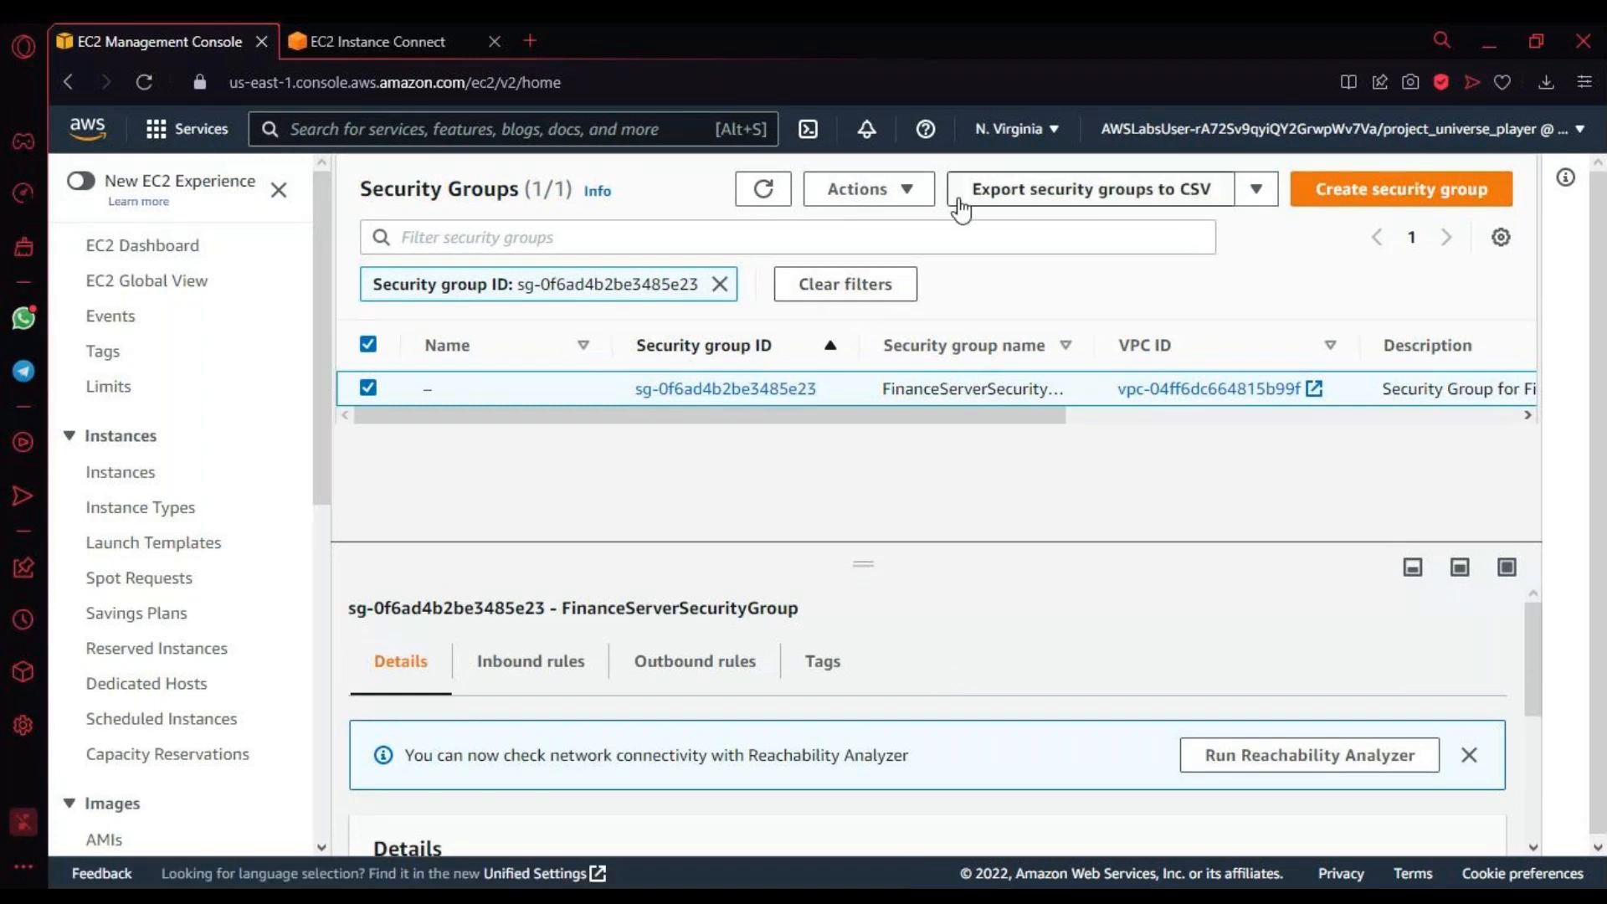
# Step: Open the inbound rules of FinanceServerSecurityGroup for editing and review the existing HTTP and SSH rules
pyautogui.click(914, 194)
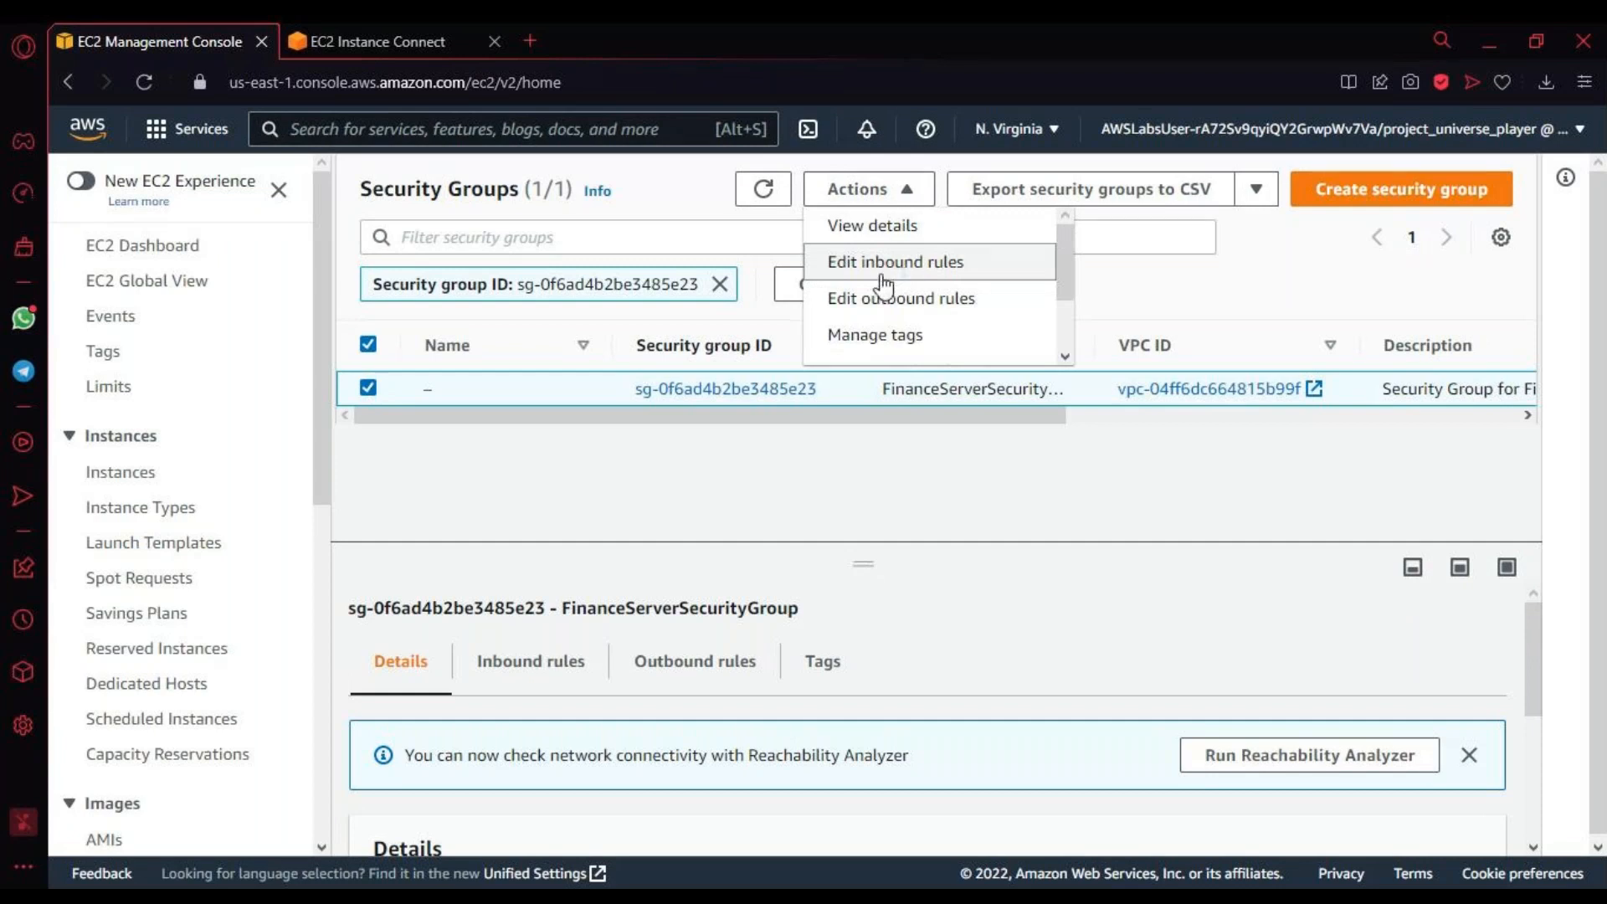
pyautogui.click(883, 285)
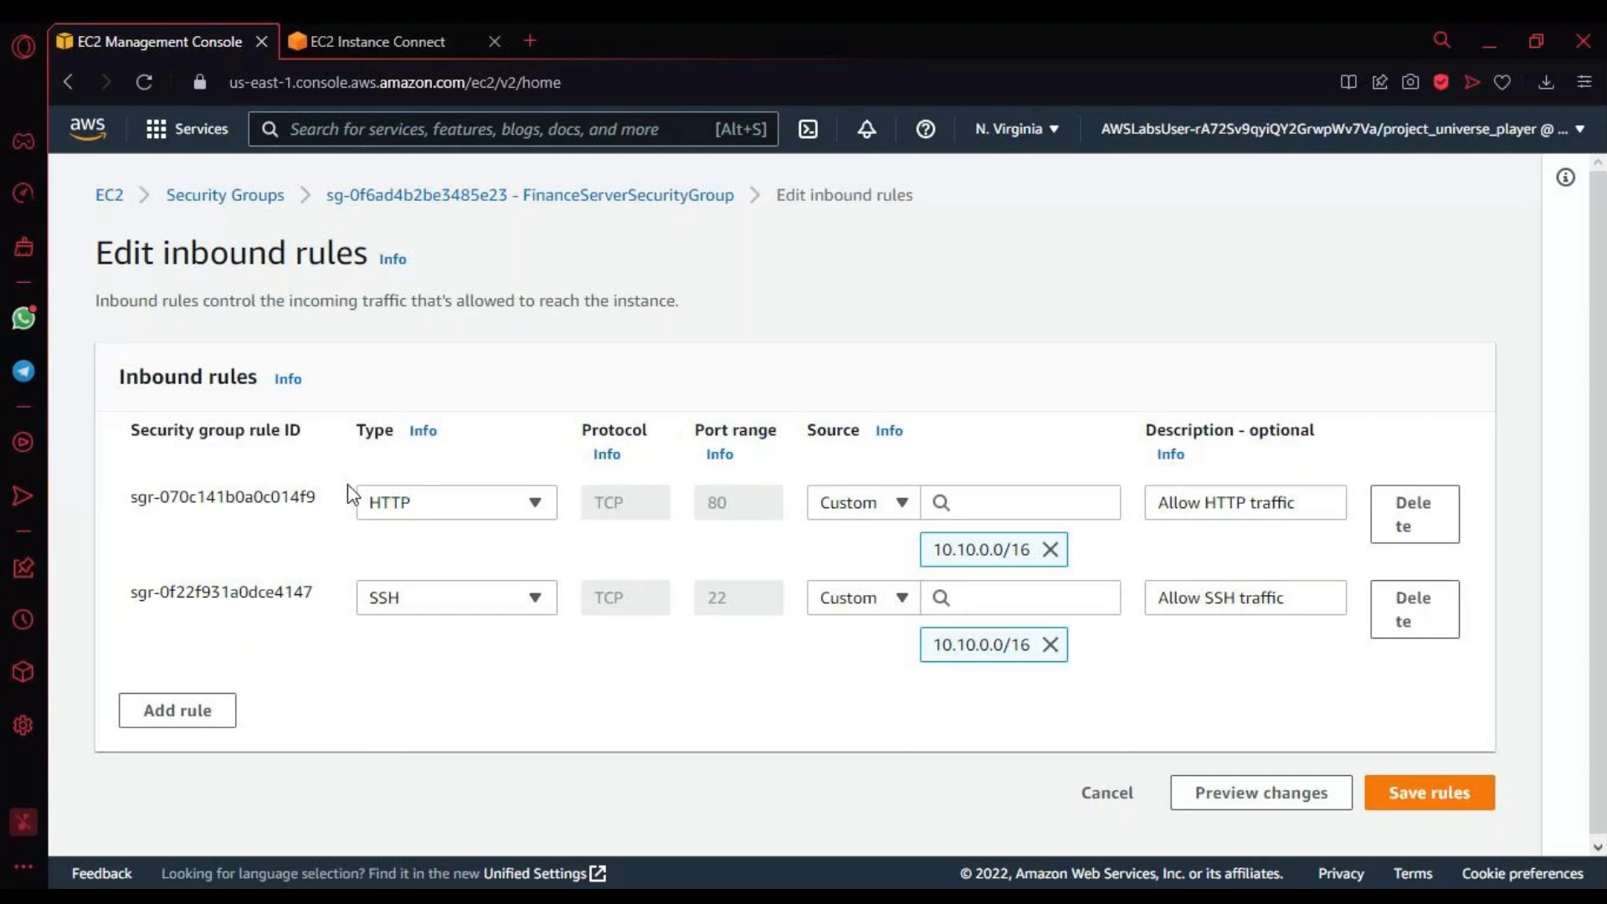
pyautogui.moveTo(341, 493); pyautogui.dragTo(500, 614)
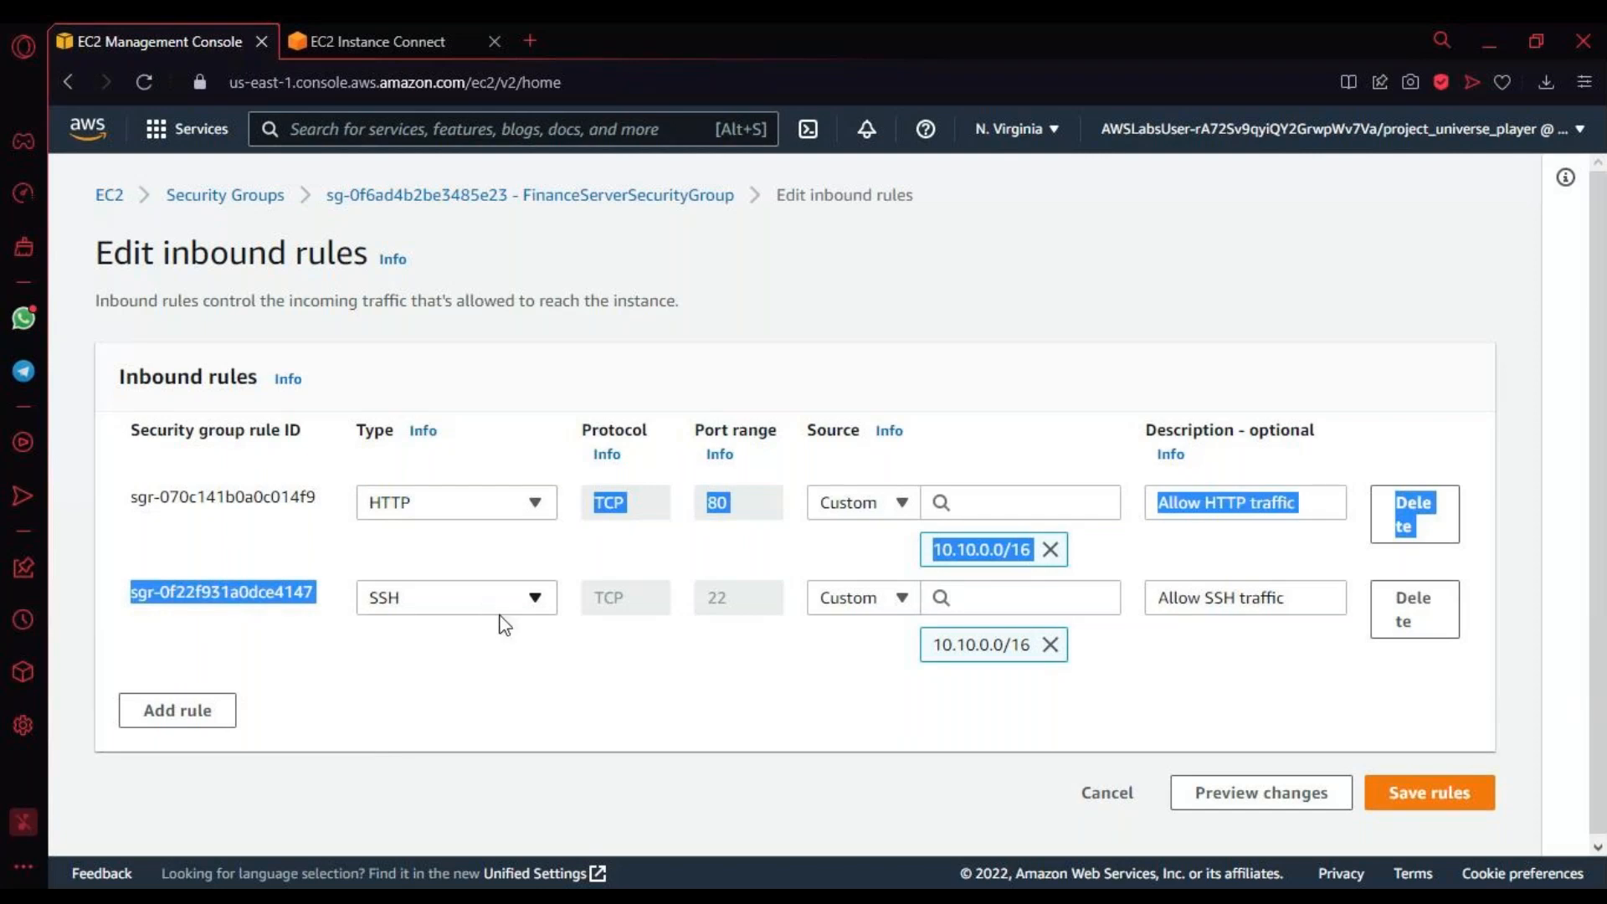
pyautogui.click(474, 673)
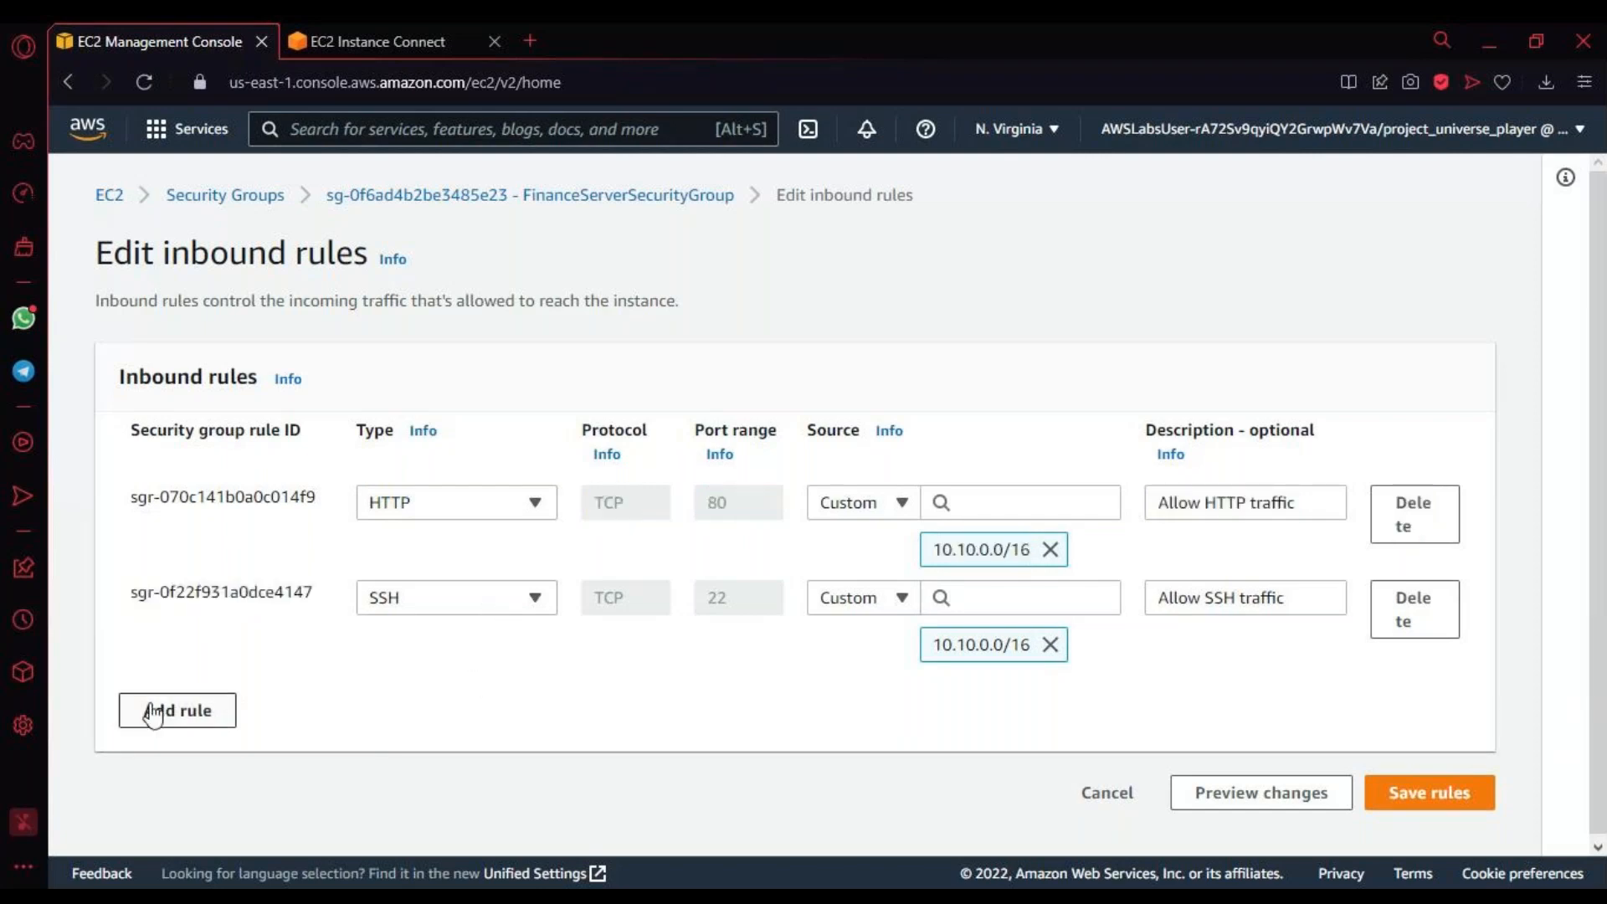
# Step: Add a third inbound rule of type All ICMP - IPv4
pyautogui.click(191, 708)
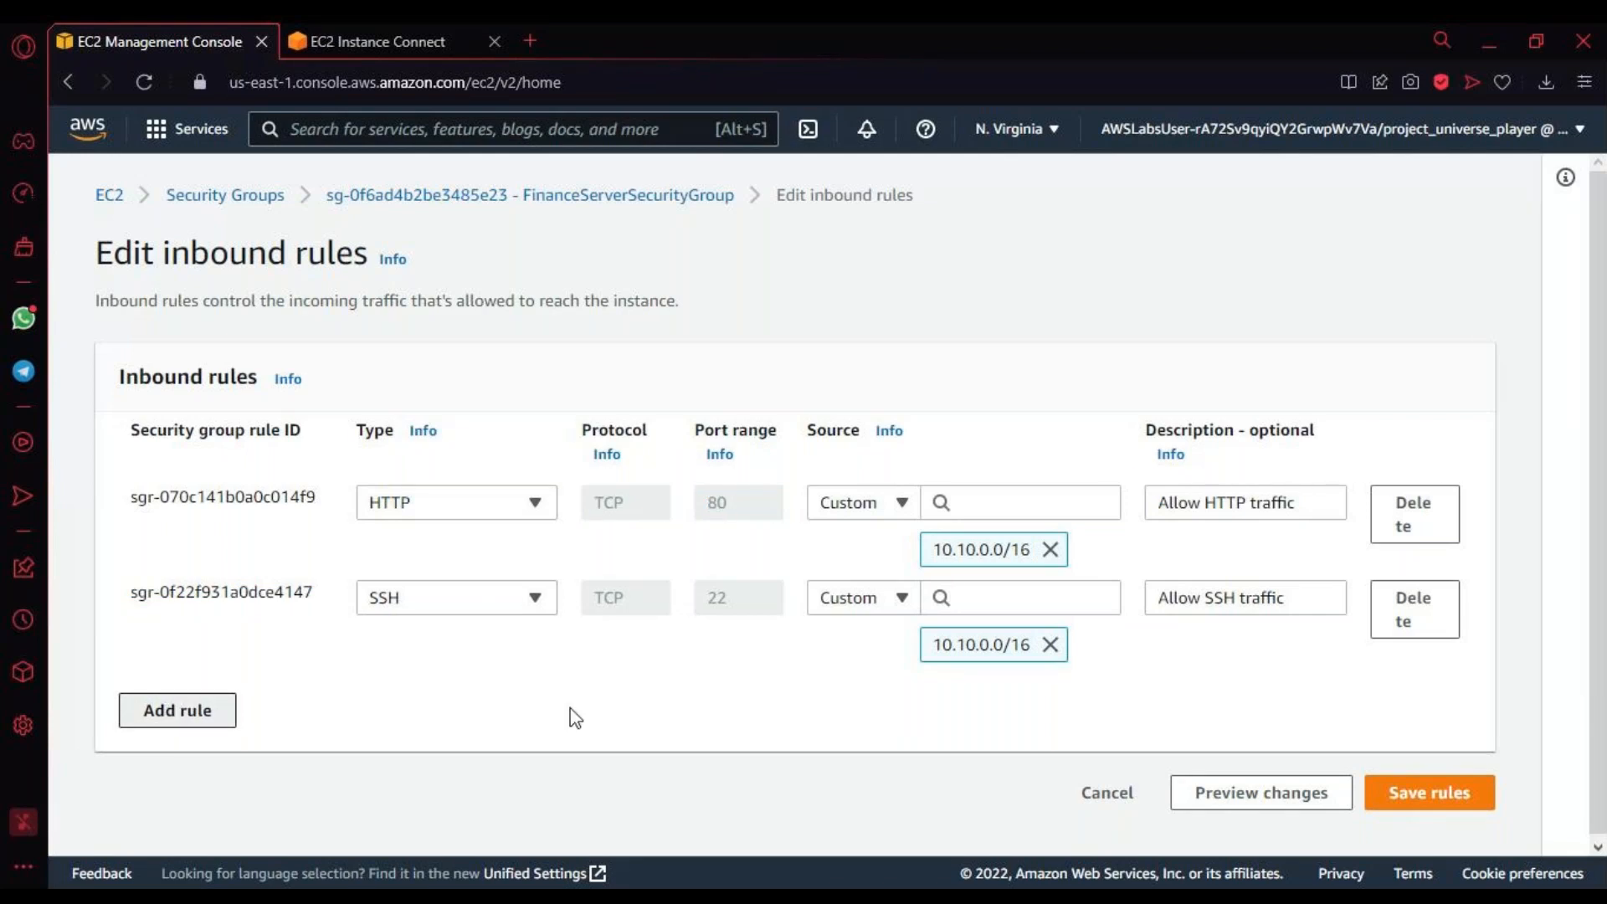
pyautogui.click(516, 705)
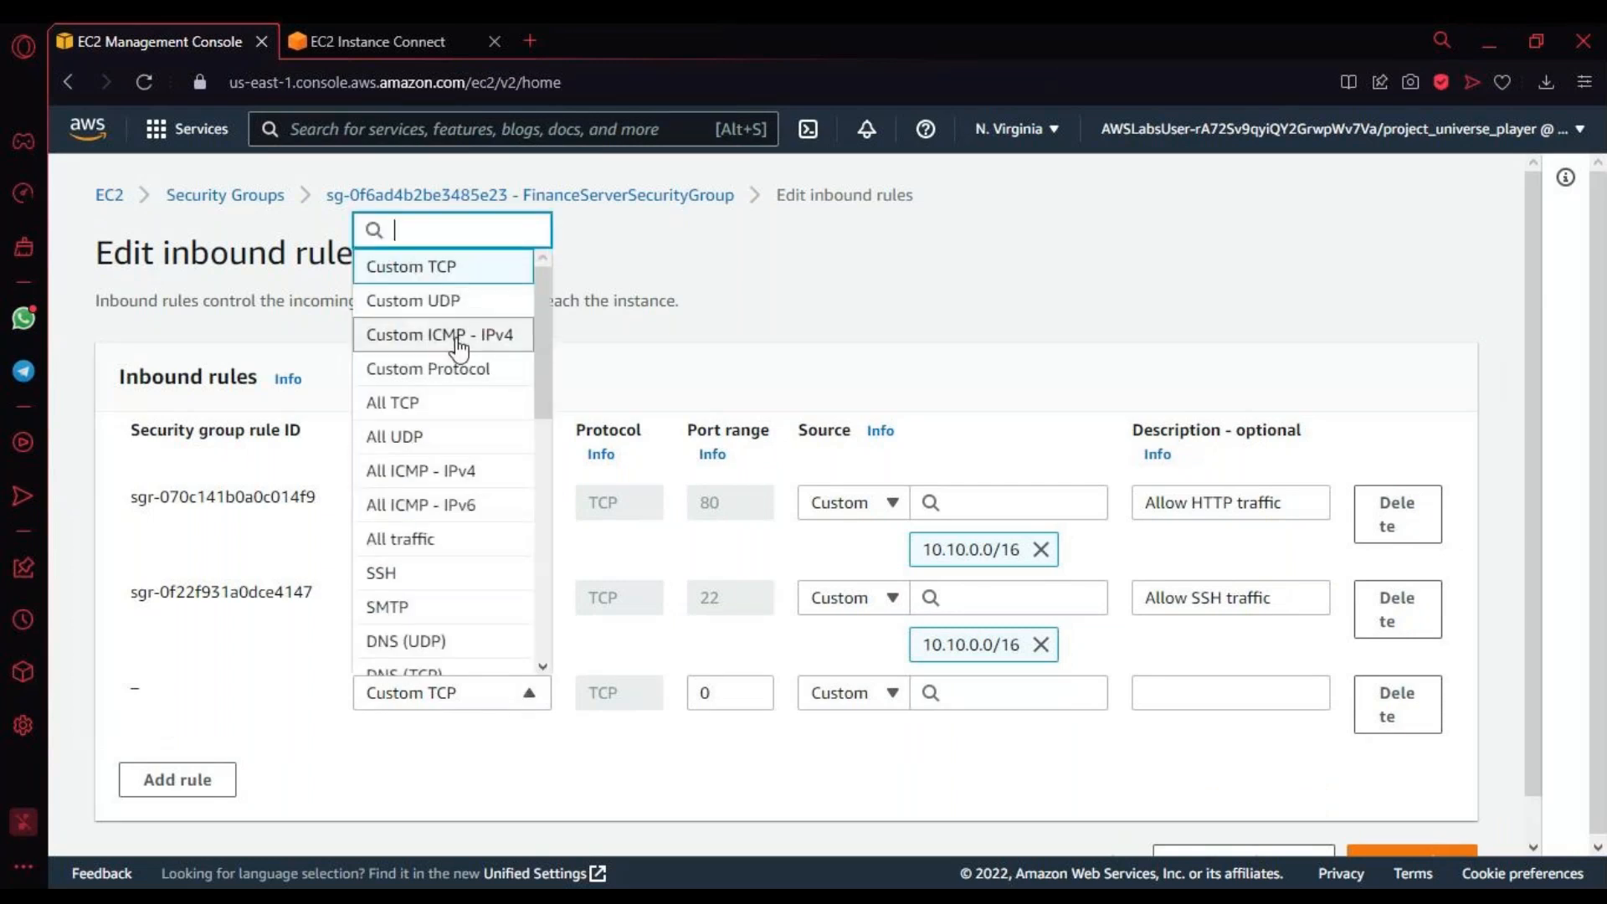
pyautogui.click(513, 337)
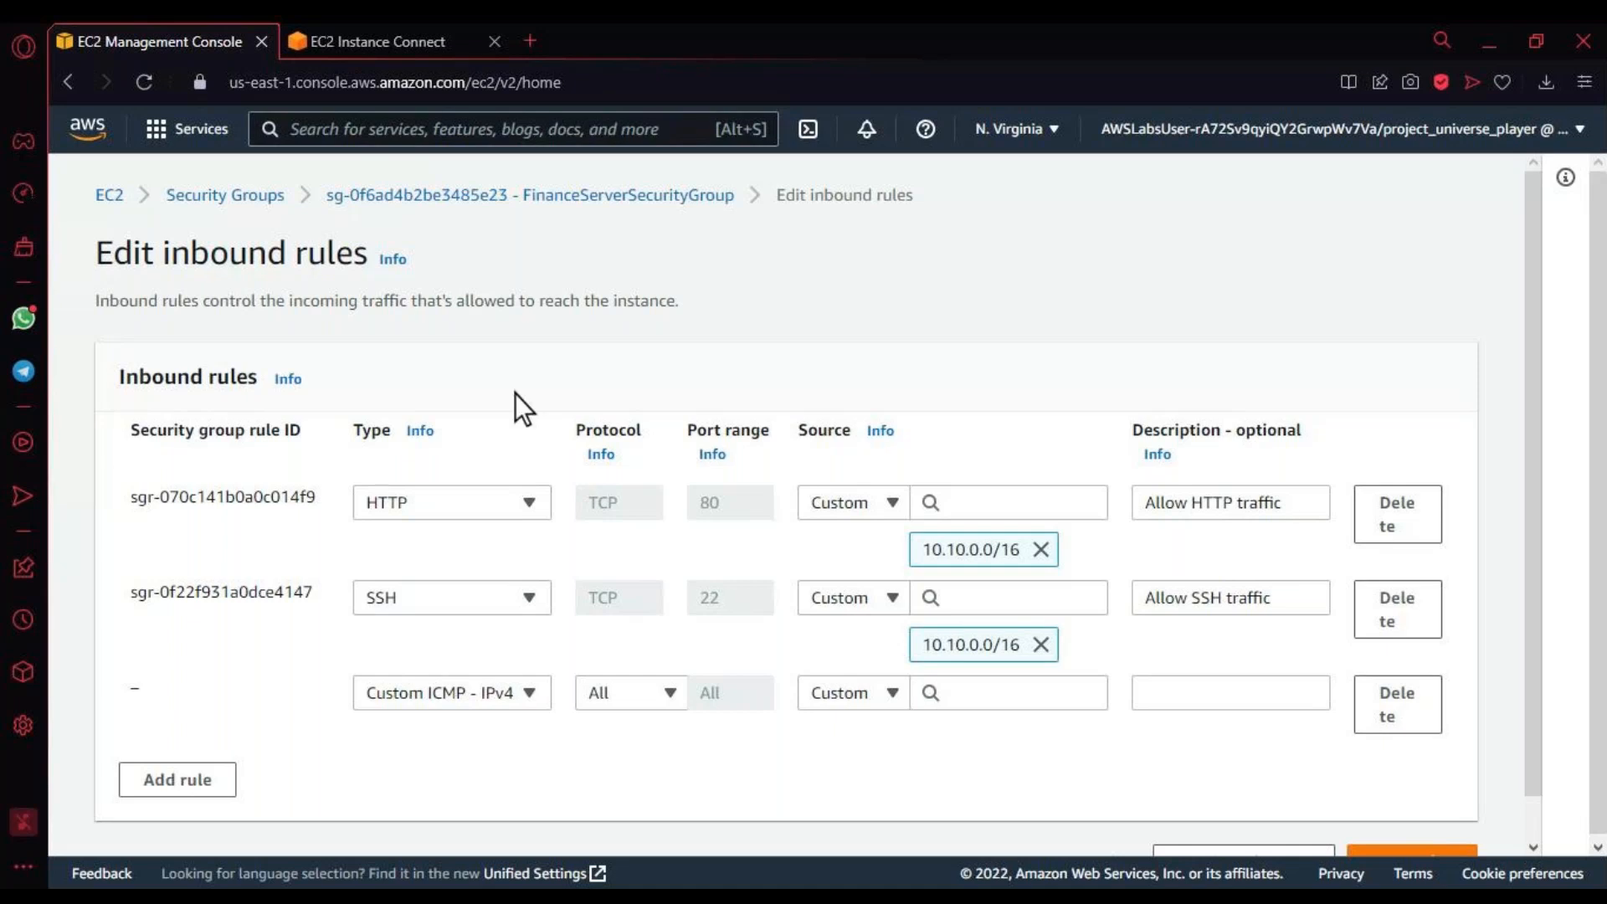
pyautogui.click(513, 693)
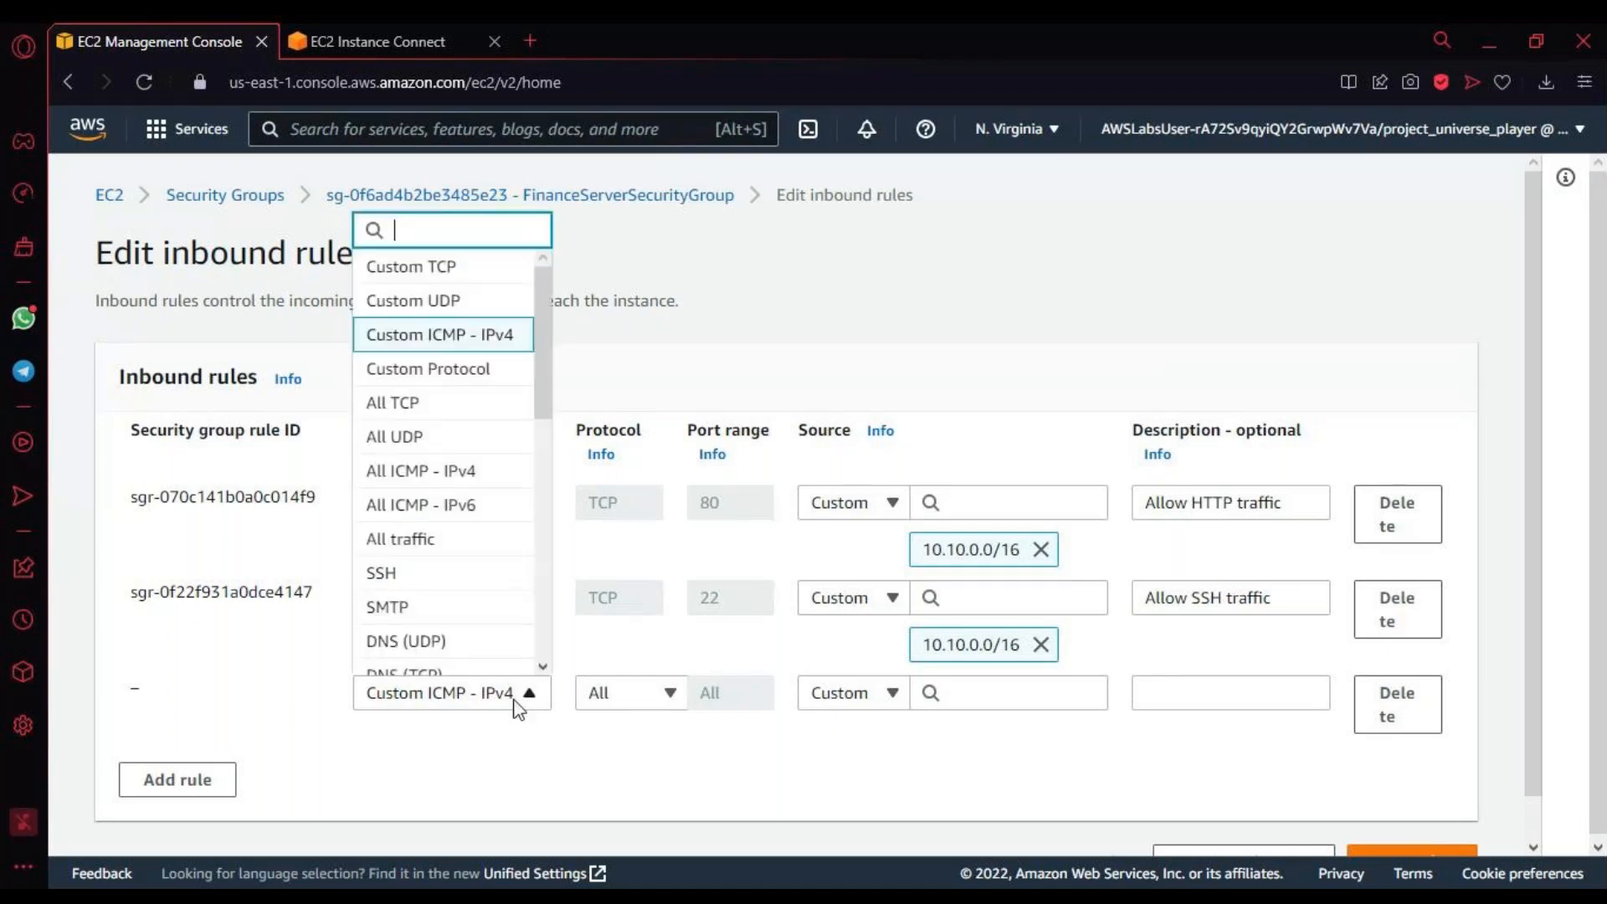
pyautogui.click(482, 477)
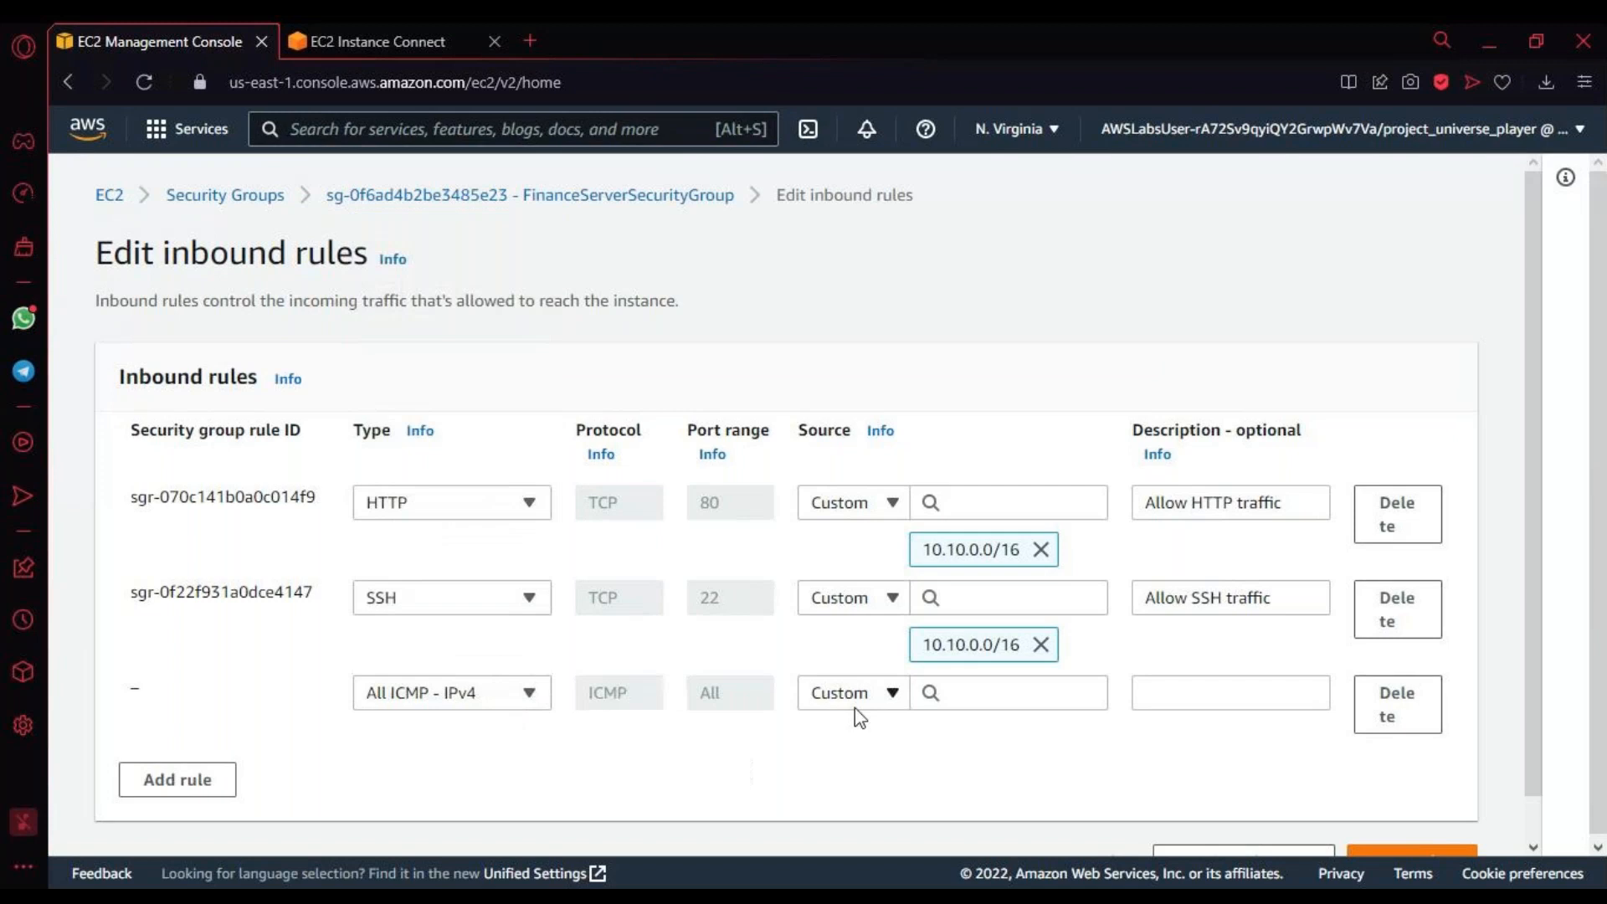
# Step: Set the custom source of the ICMP rule to the CIDR block 10.10.0.0/16
pyautogui.click(1049, 696)
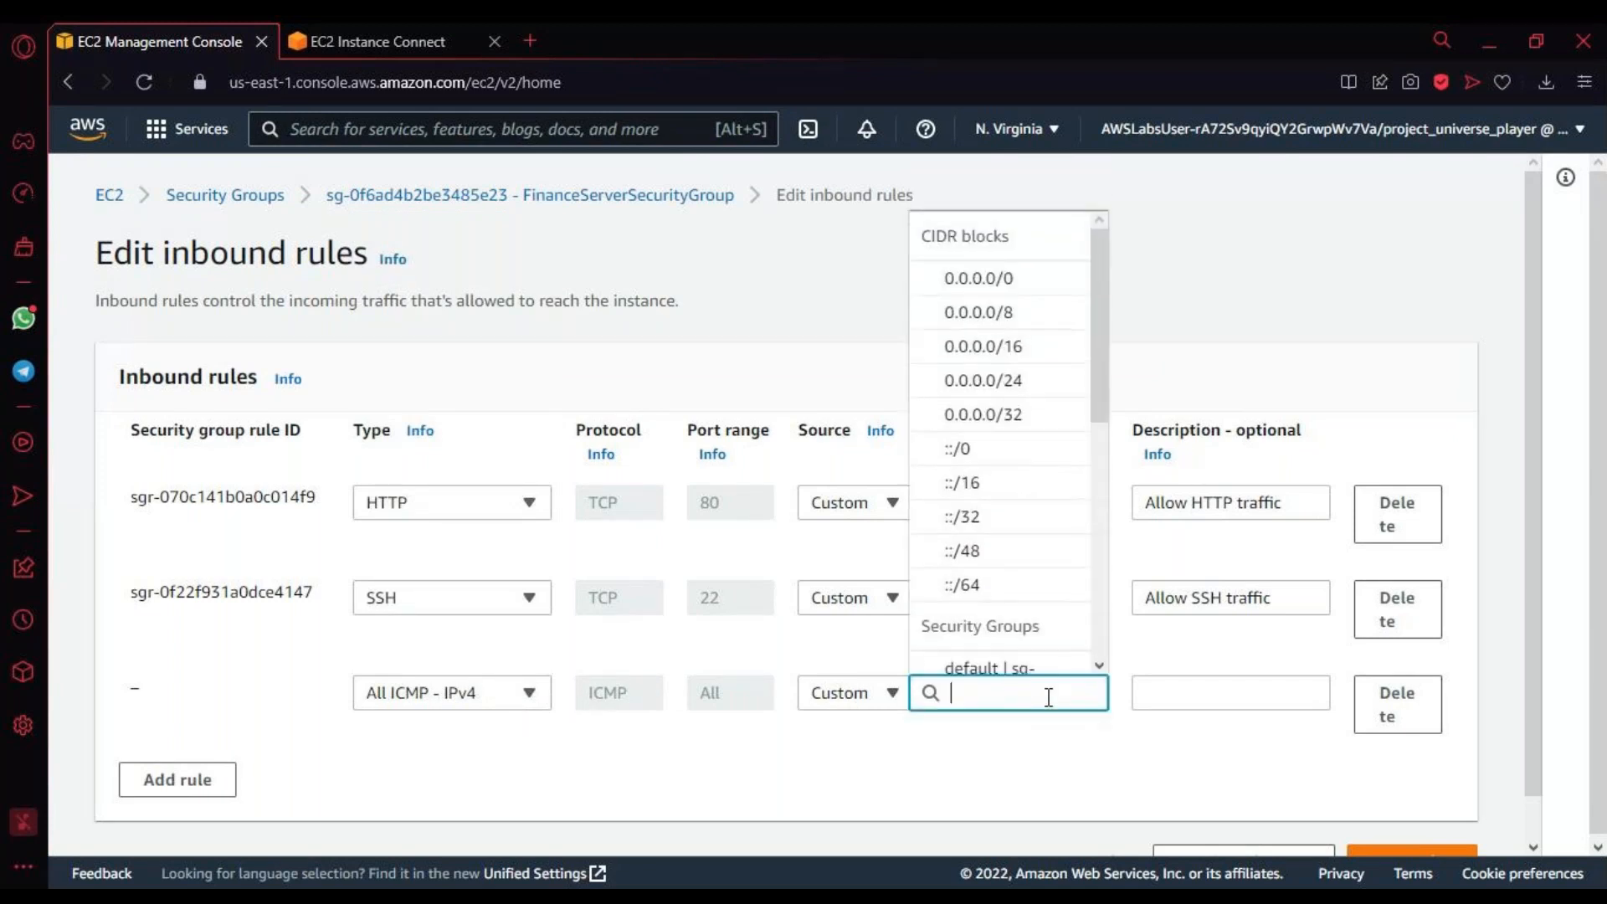
pyautogui.write('10.')
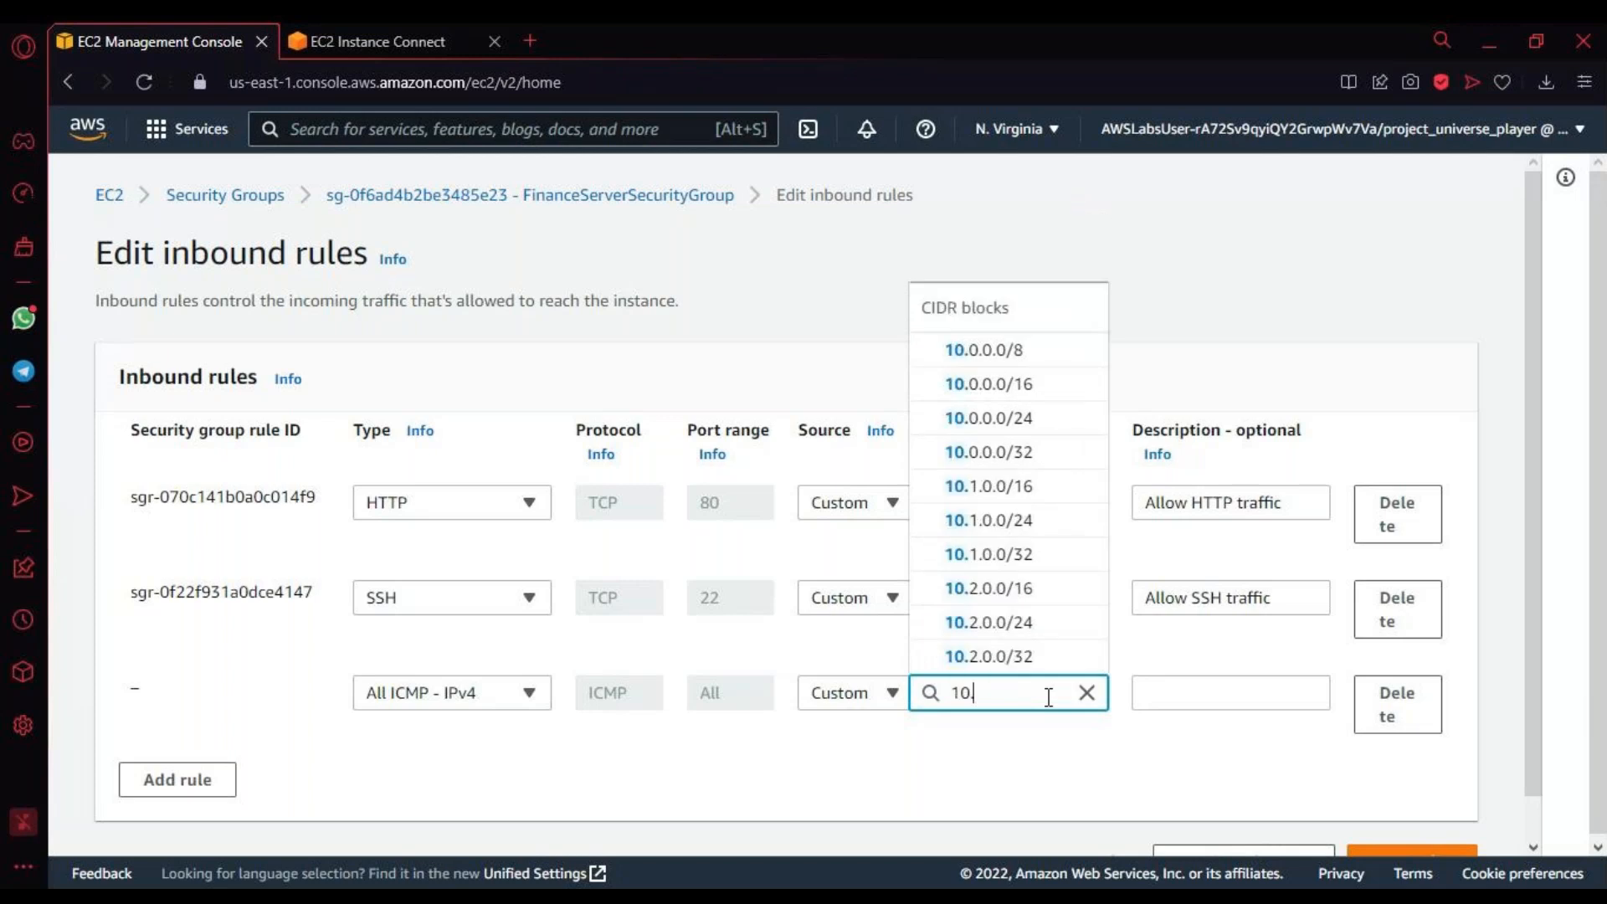
pyautogui.write('10')
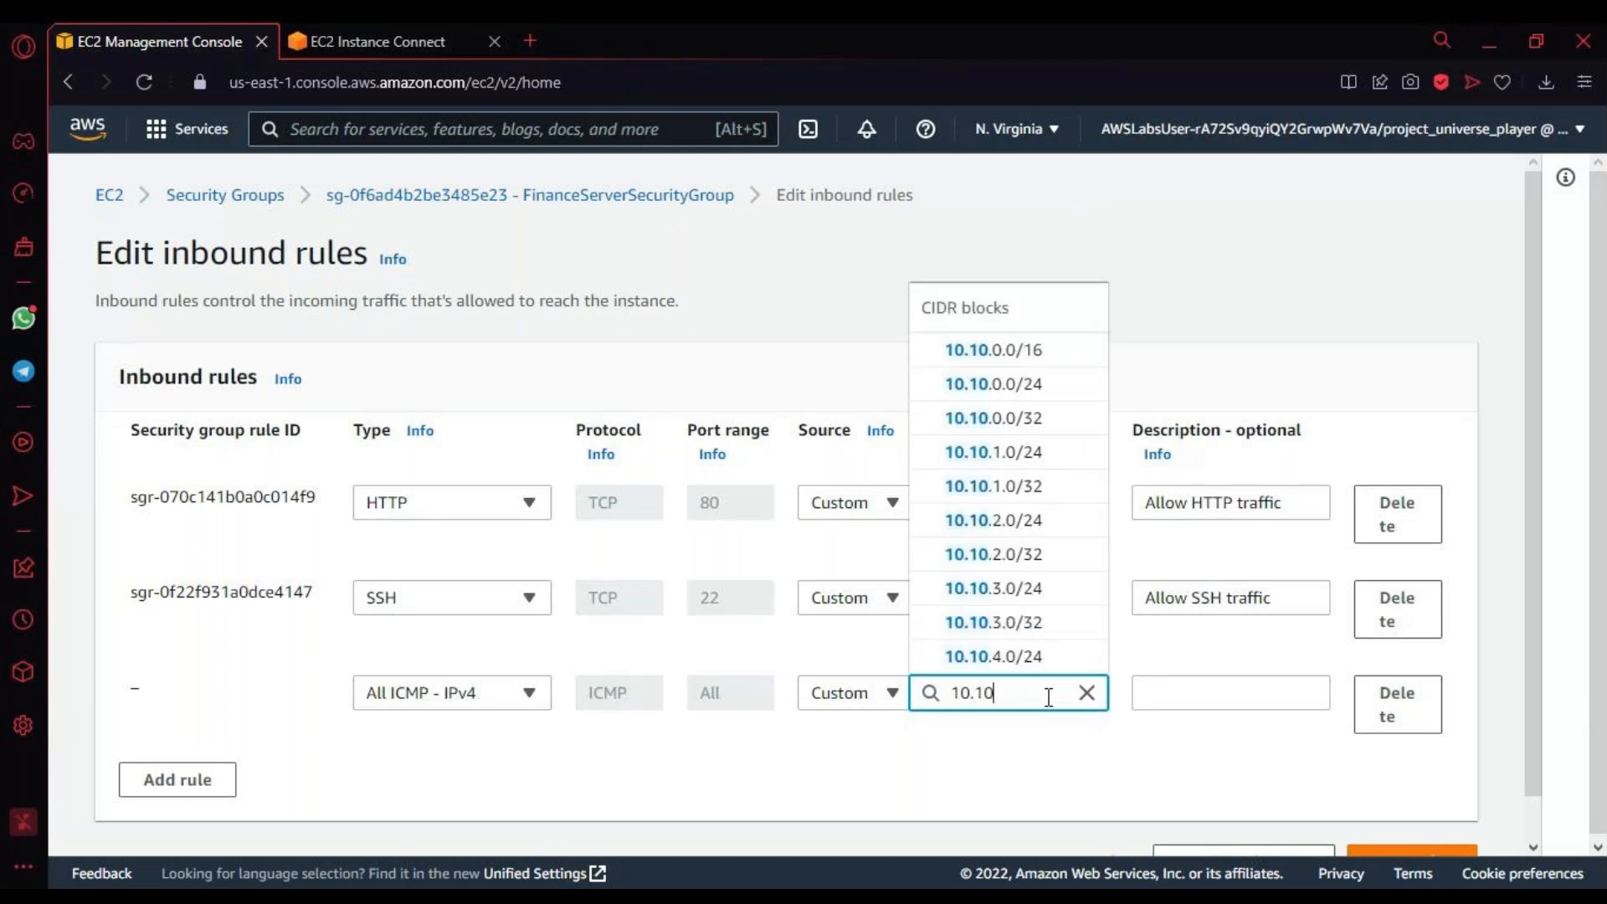
pyautogui.write('.0')
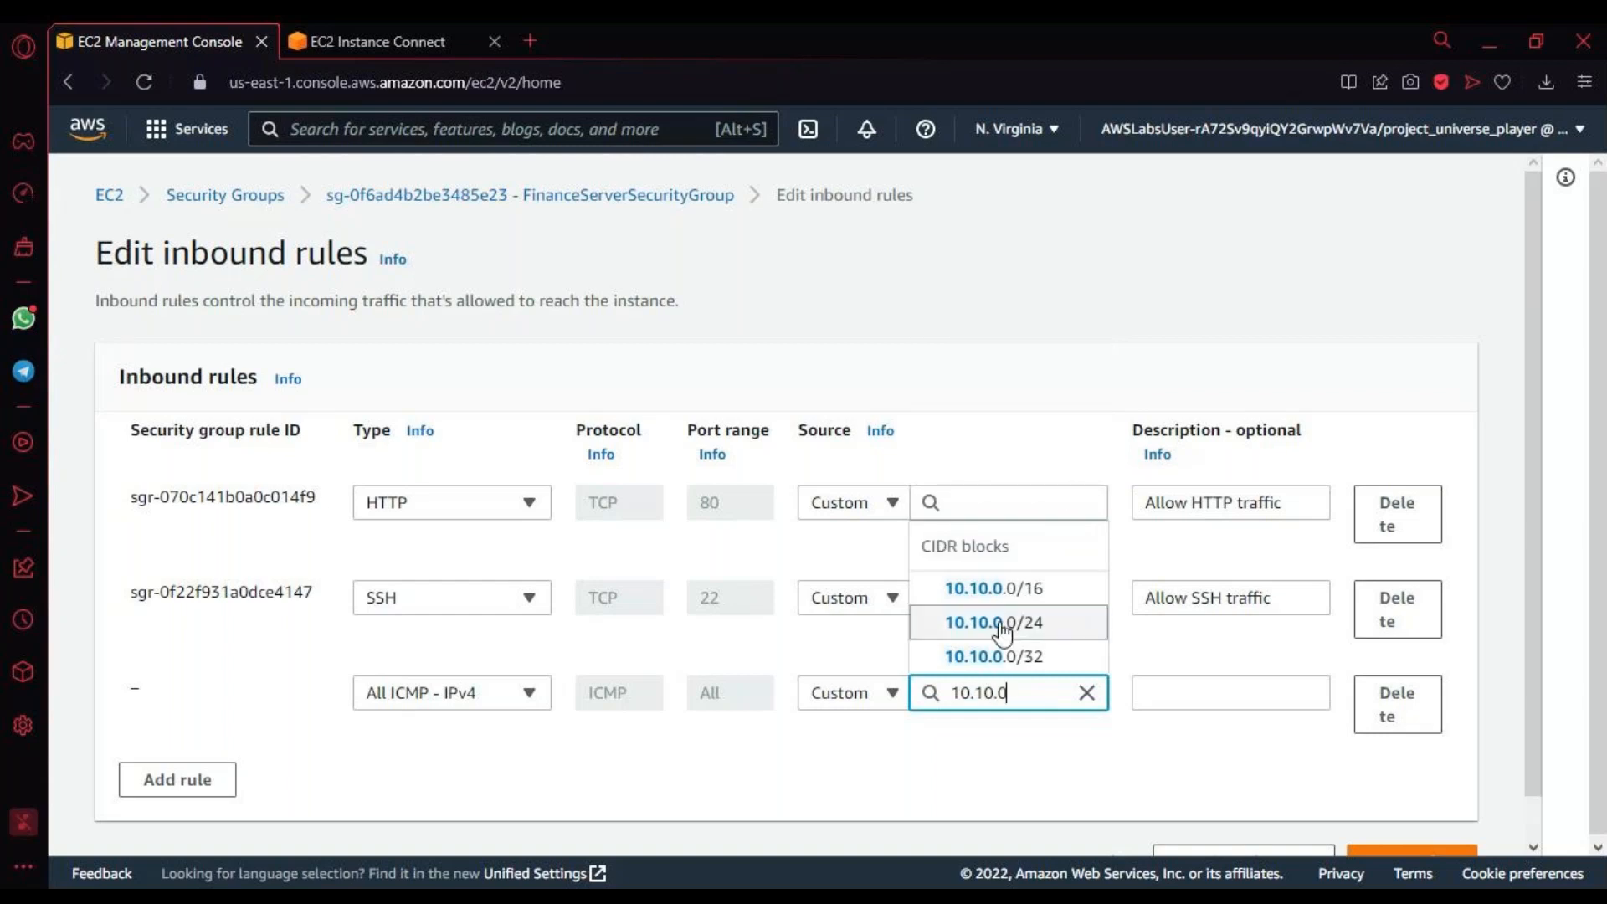
pyautogui.click(998, 589)
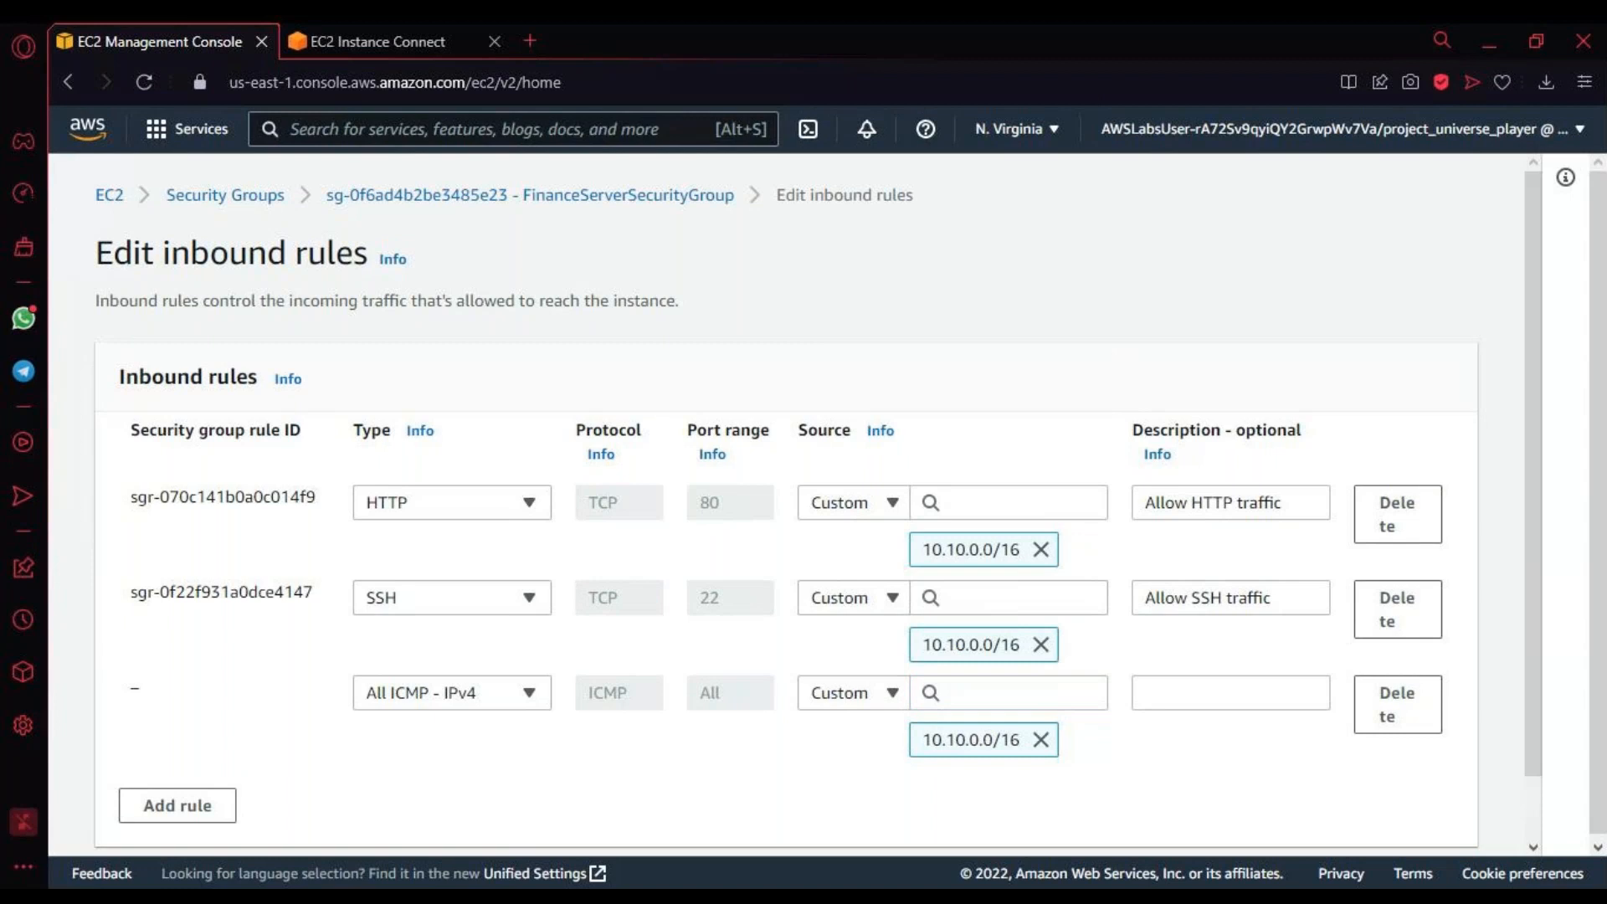
# Step: Describe the ICMP rule as "Marketing VPC NW" and save the inbound rules
pyautogui.click(1215, 698)
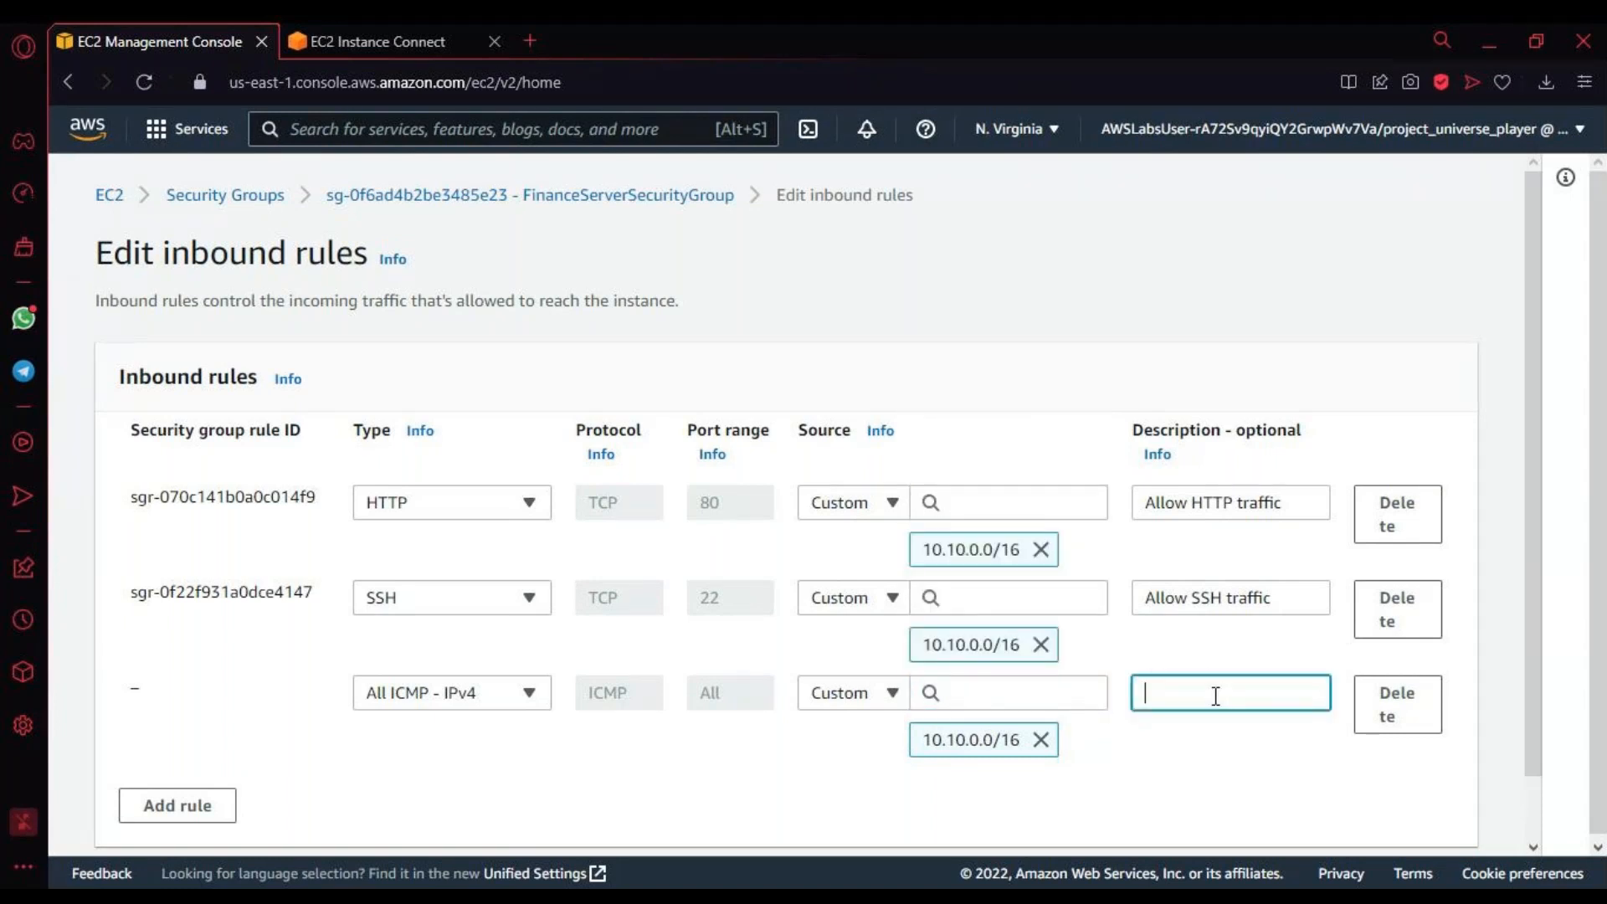
pyautogui.write('Marketing S')
pyautogui.press('BackSpace')
pyautogui.press('BackSpace')
pyautogui.write('VPCE')
pyautogui.press('BackSpace')
pyautogui.write('NW')
pyautogui.scroll(-1, 833, 782)
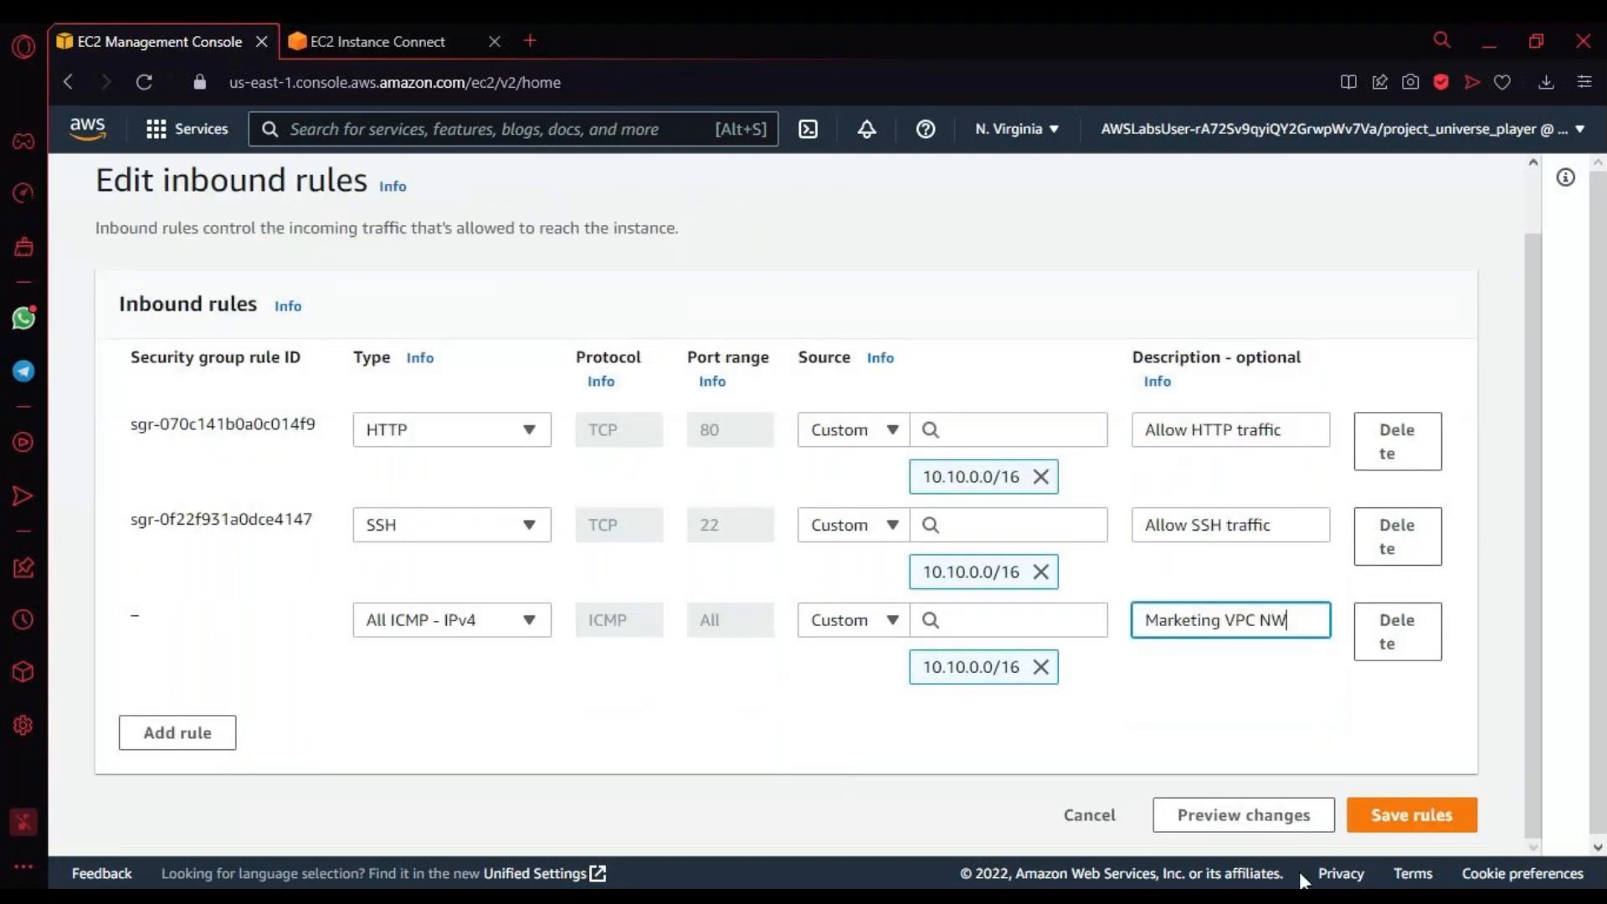
pyautogui.click(1454, 814)
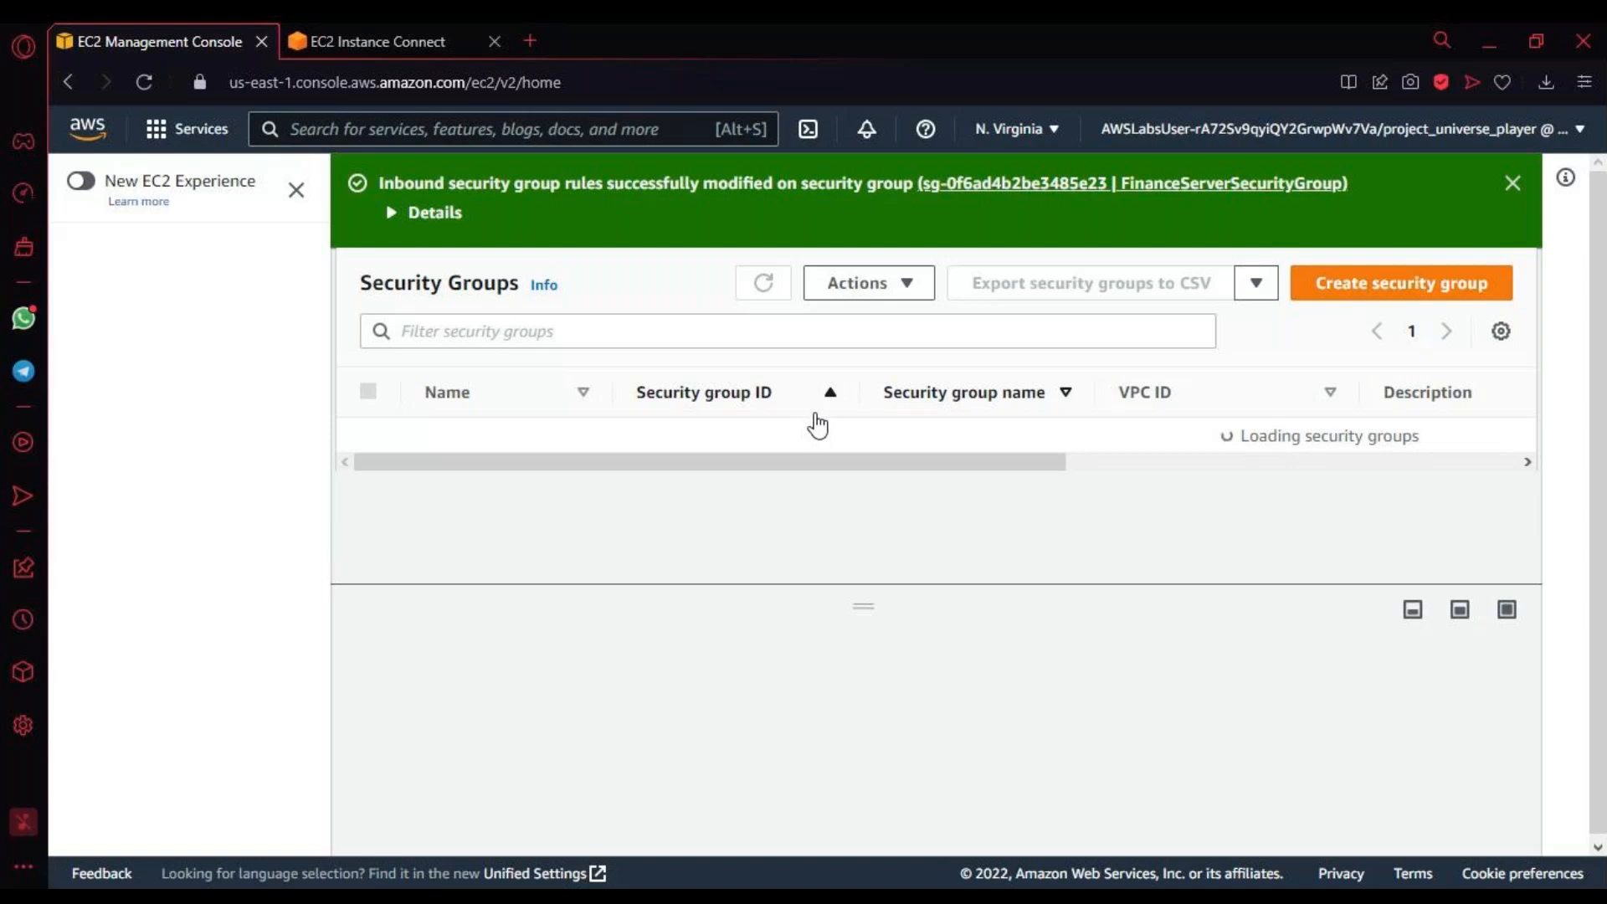
# Step: Return to the Marketing Server terminal, check the running ping and reload the EC2 Instance Connect page
pyautogui.click(330, 42)
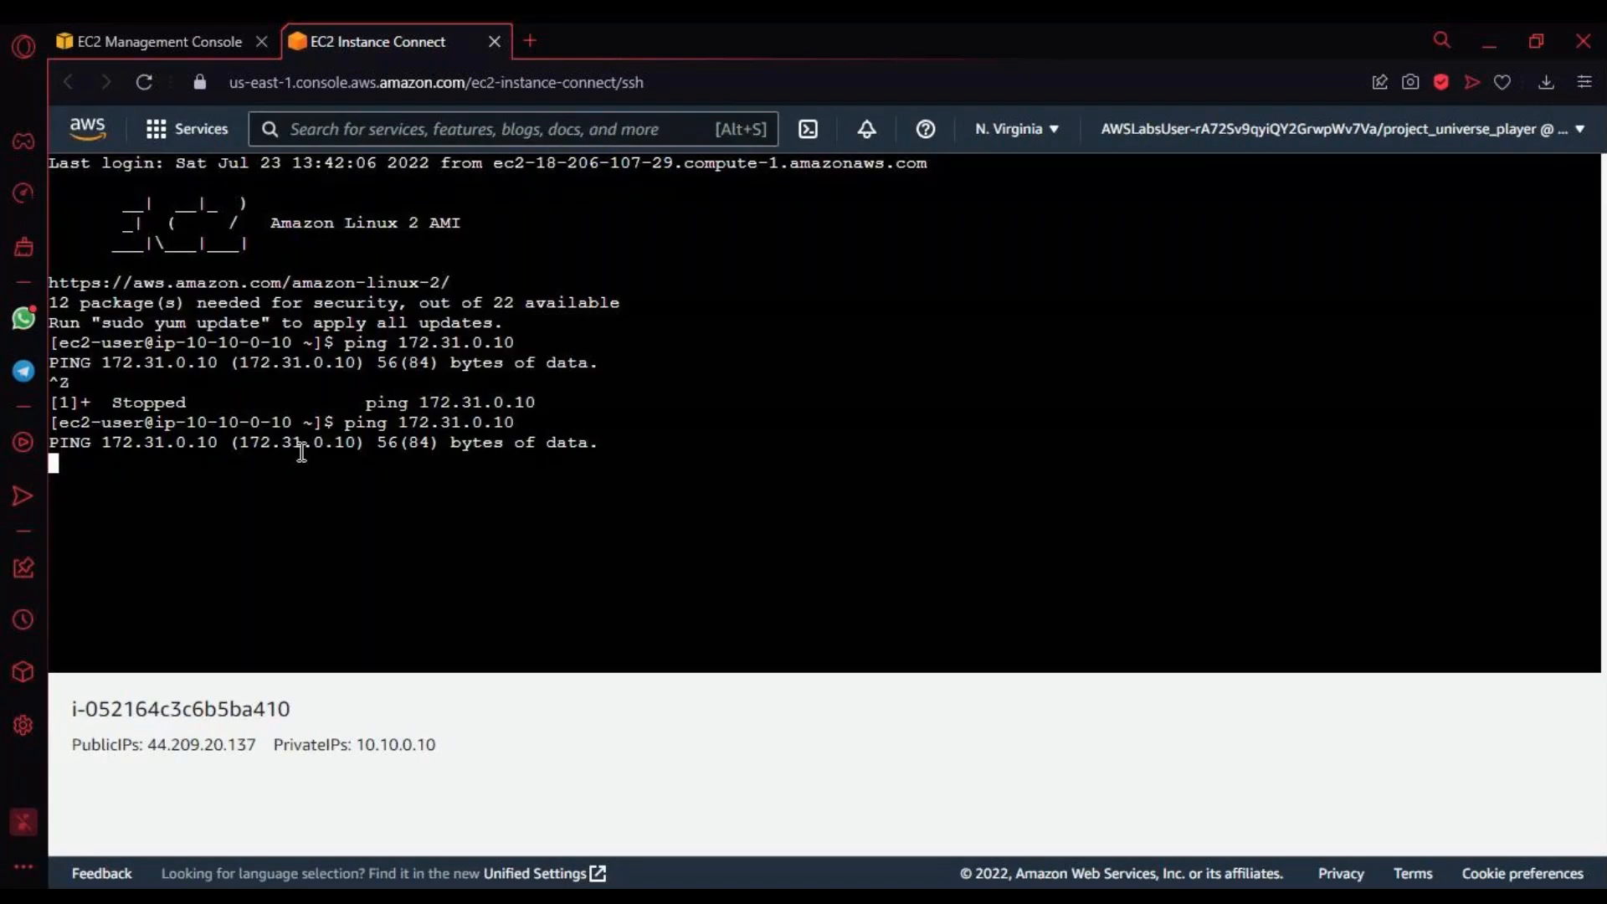
pyautogui.doubleClick(207, 473)
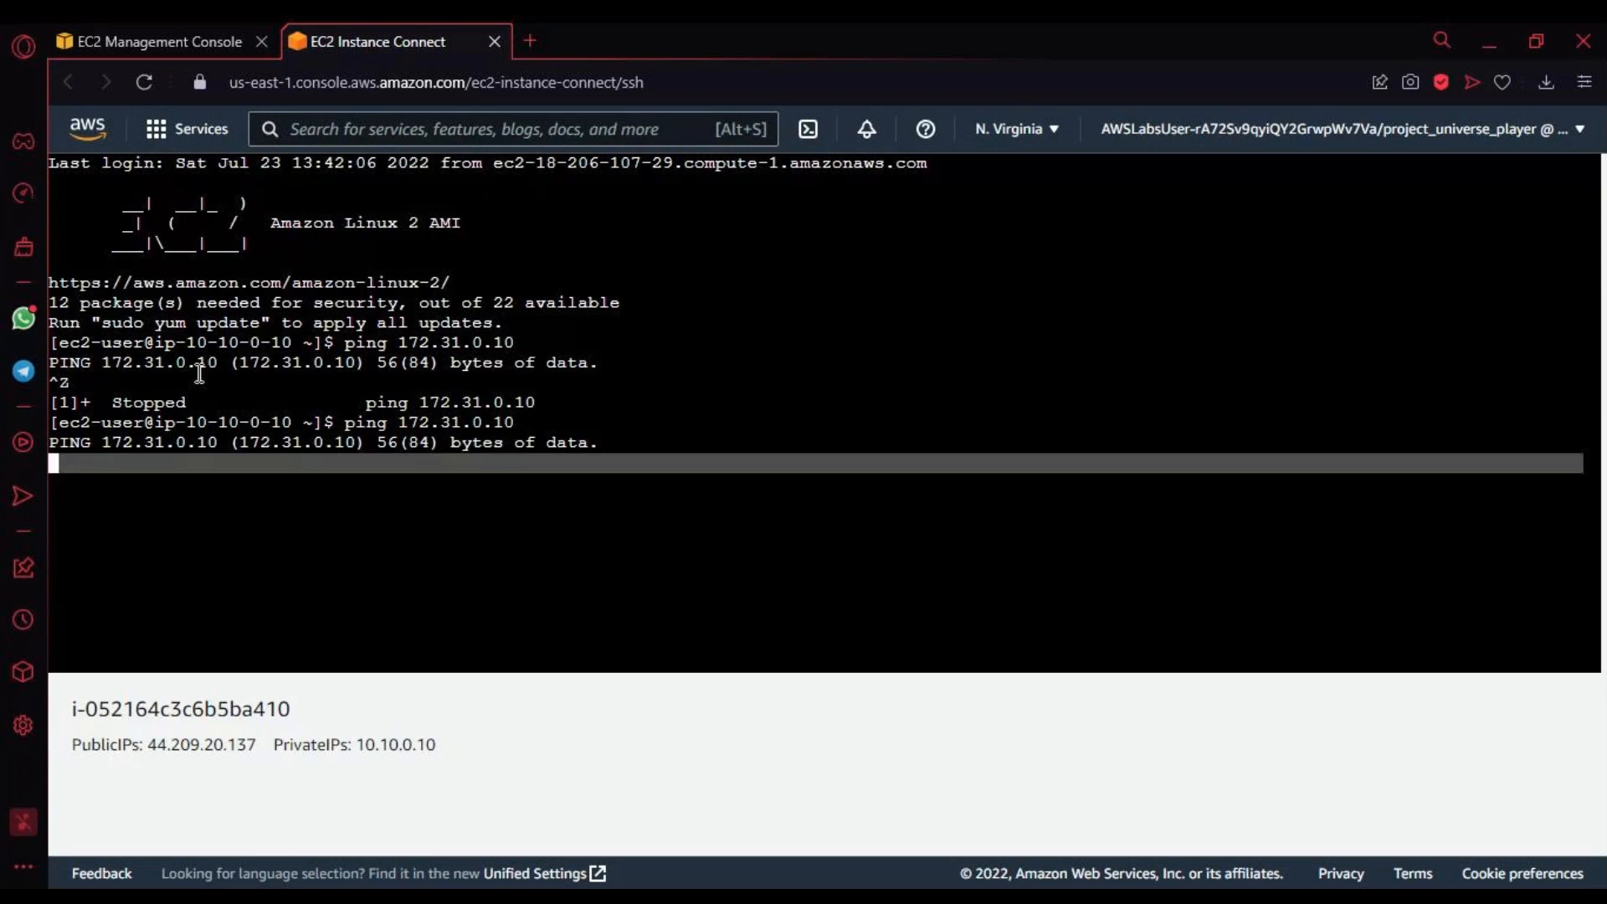
pyautogui.doubleClick(234, 533)
pyautogui.click(251, 488)
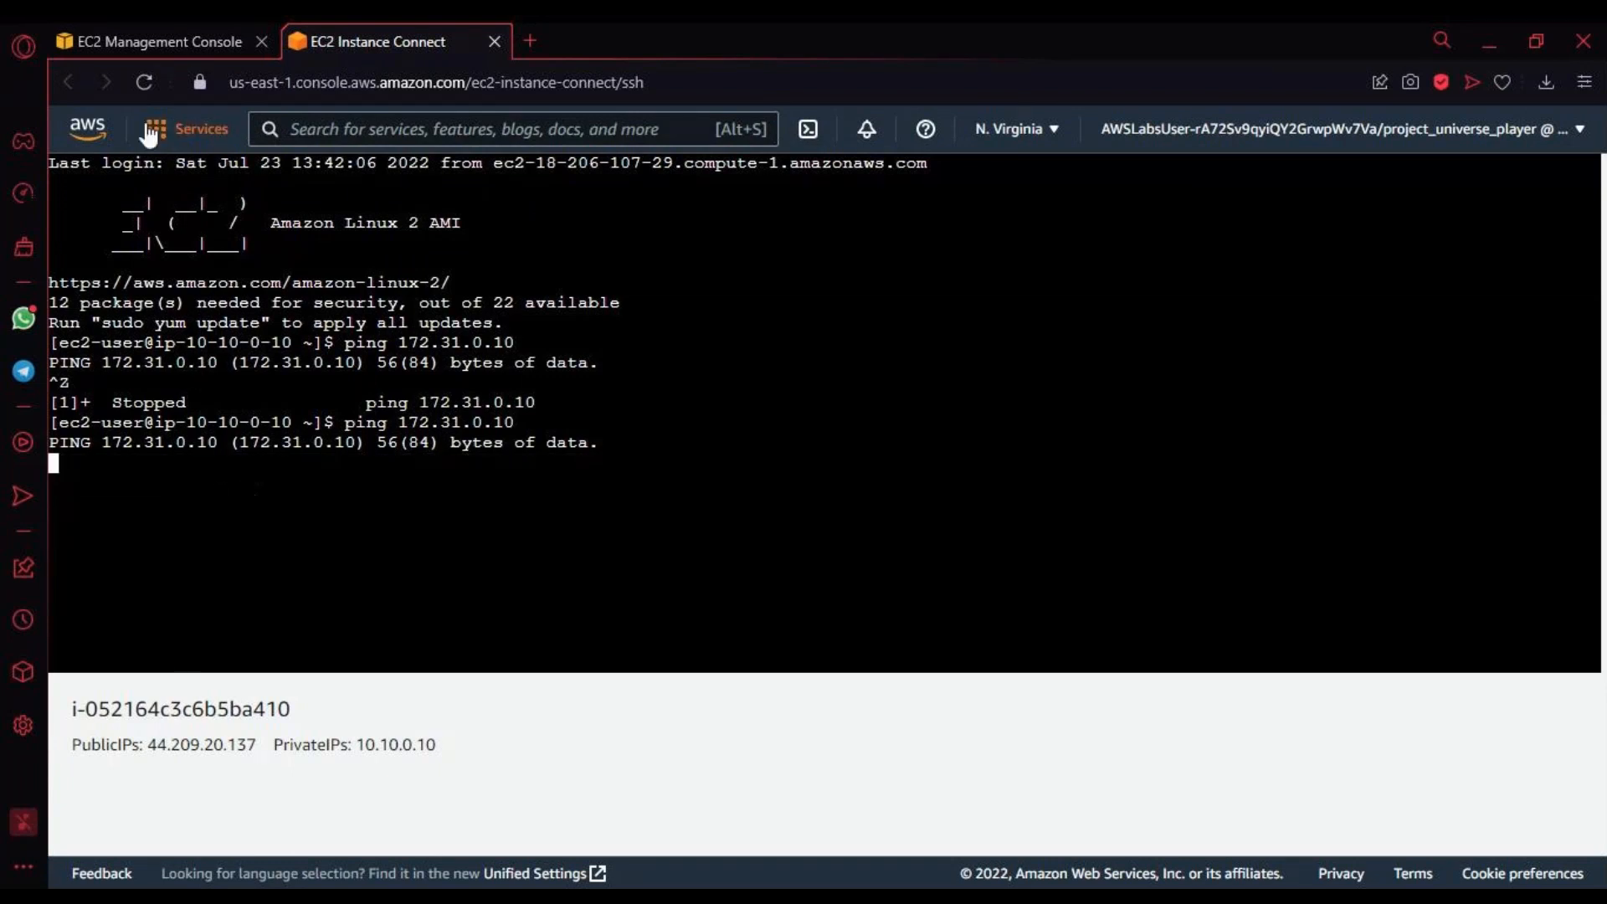
pyautogui.click(144, 81)
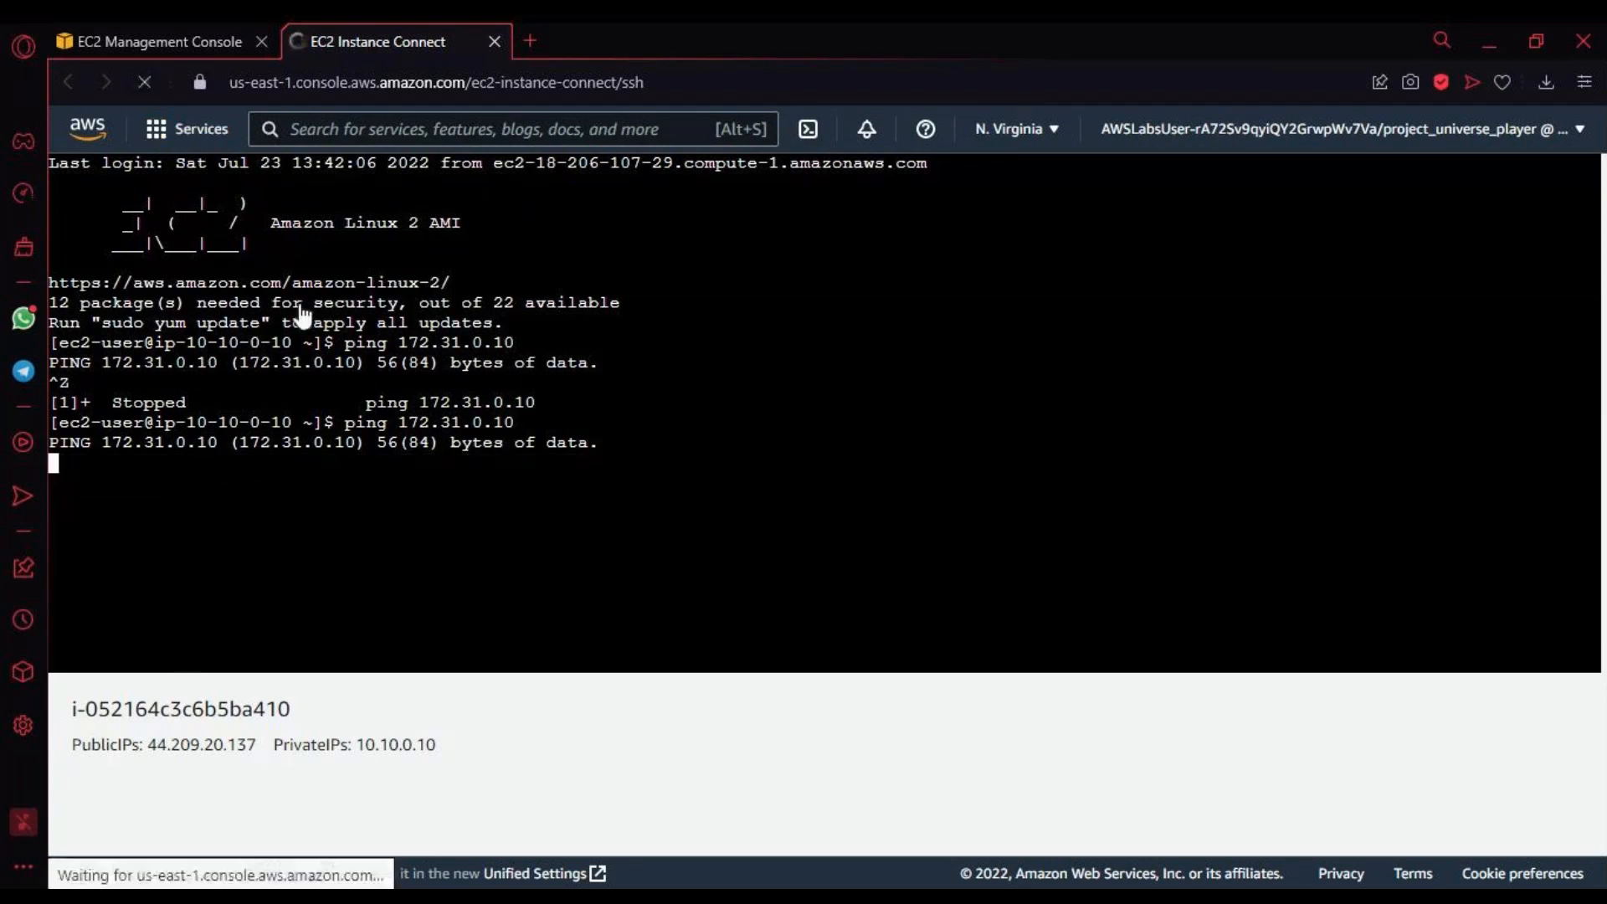
# Step: Return to the security groups and examine the rule counts in the FinanceServerSecurityGroup details
pyautogui.click(223, 25)
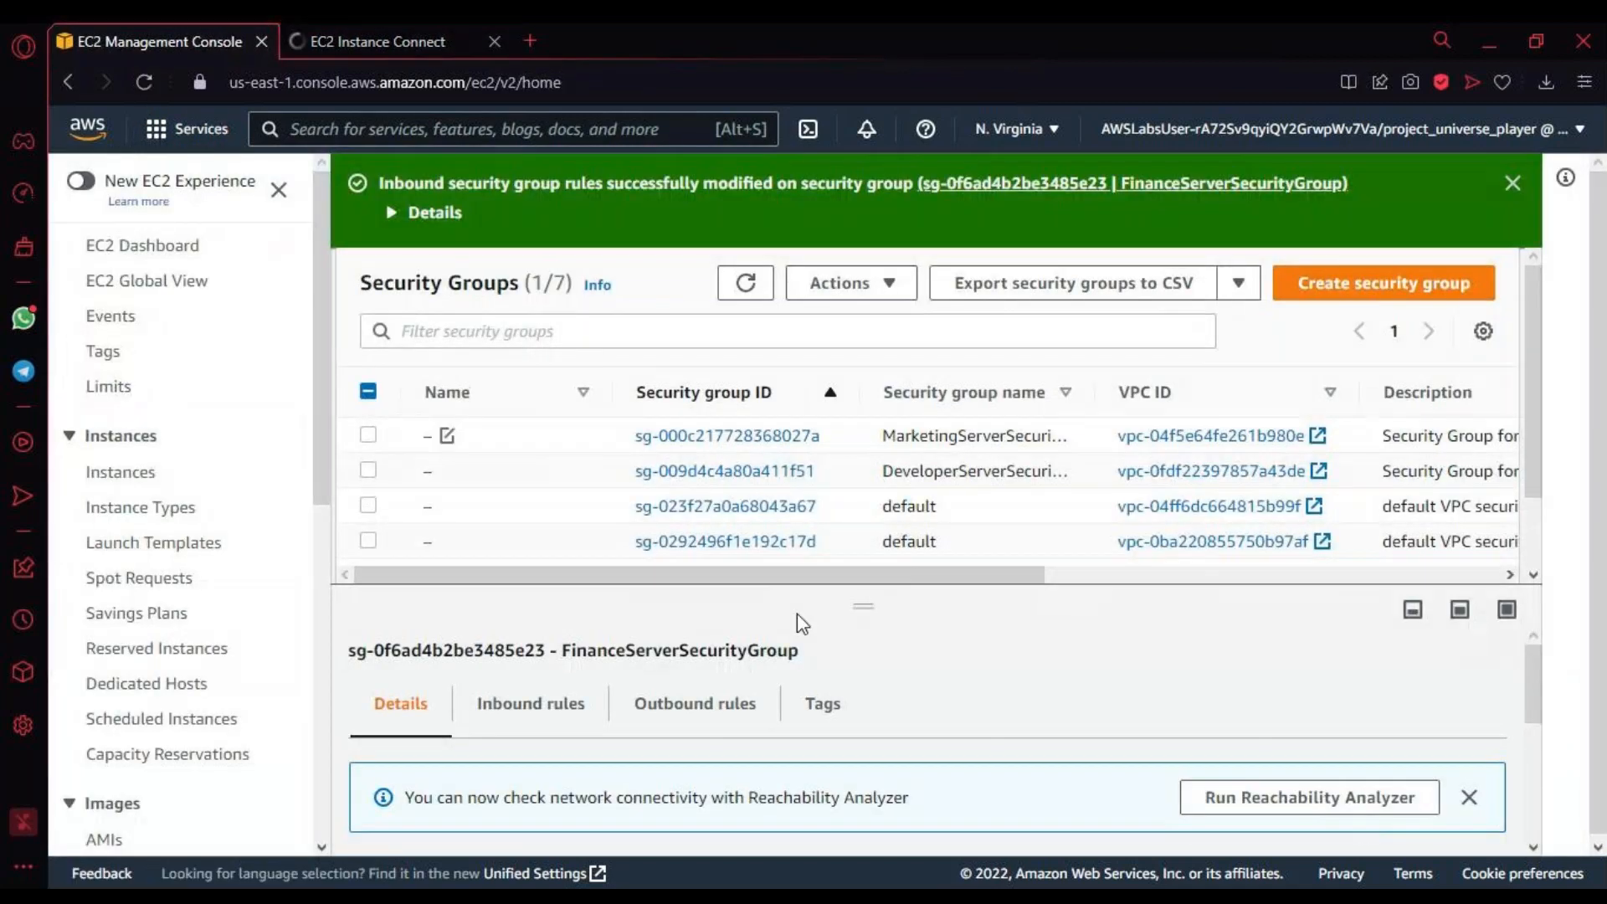
pyautogui.scroll(-5, 836, 754)
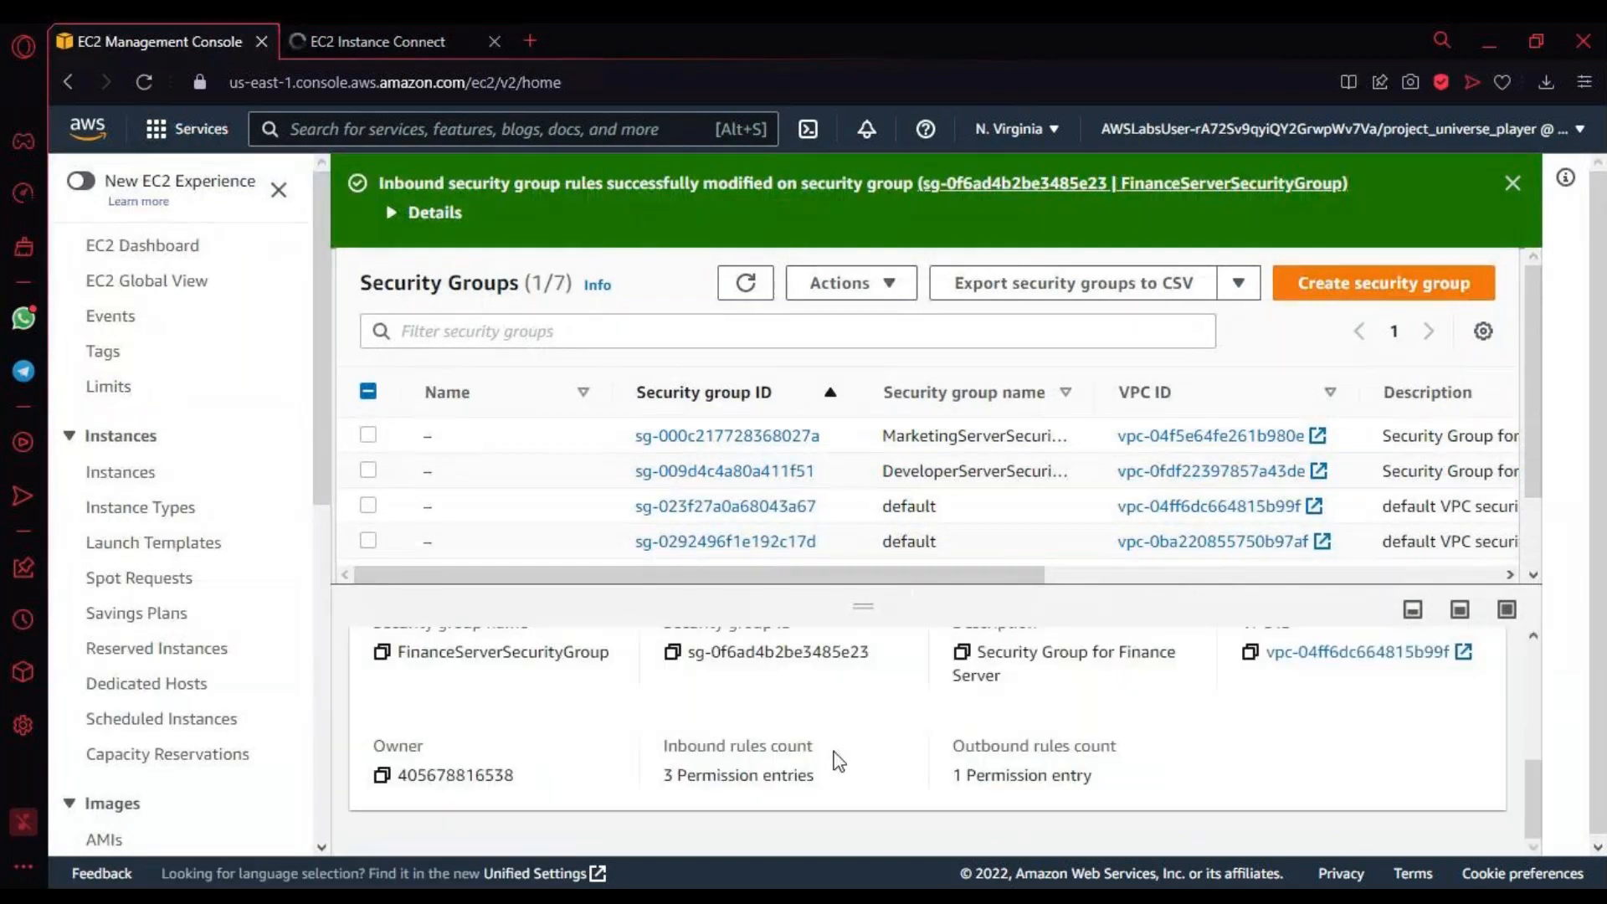
pyautogui.scroll(5, 836, 754)
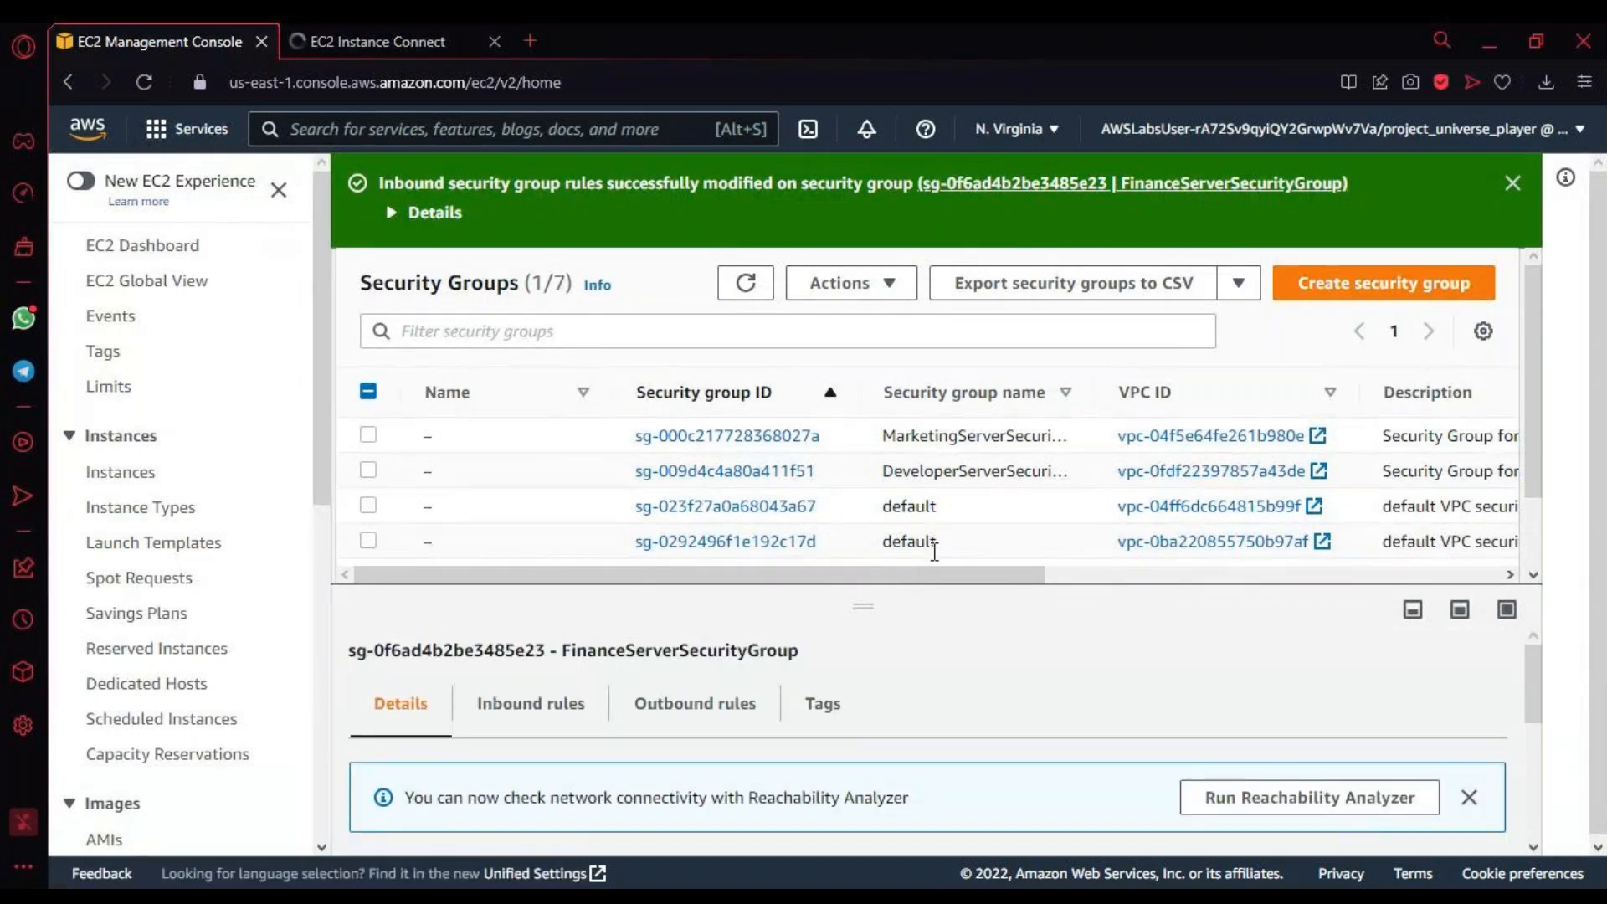
pyautogui.moveTo(878, 571); pyautogui.dragTo(466, 622)
# Step: Check the loading state of the Marketing Server terminal and return to the security groups
pyautogui.click(419, 48)
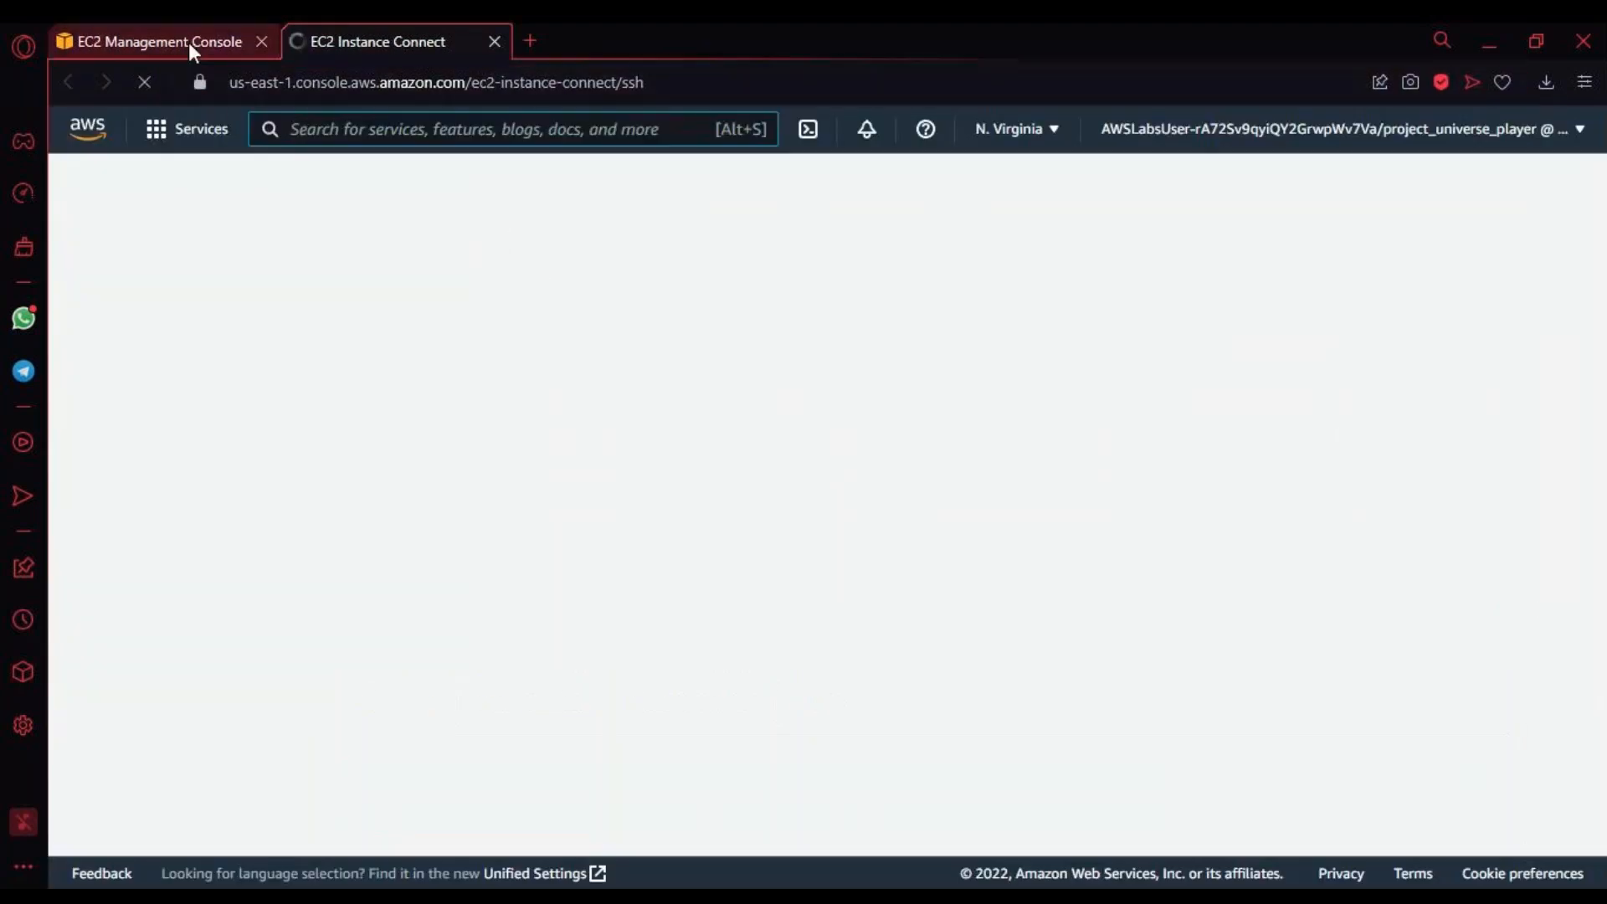
pyautogui.click(188, 40)
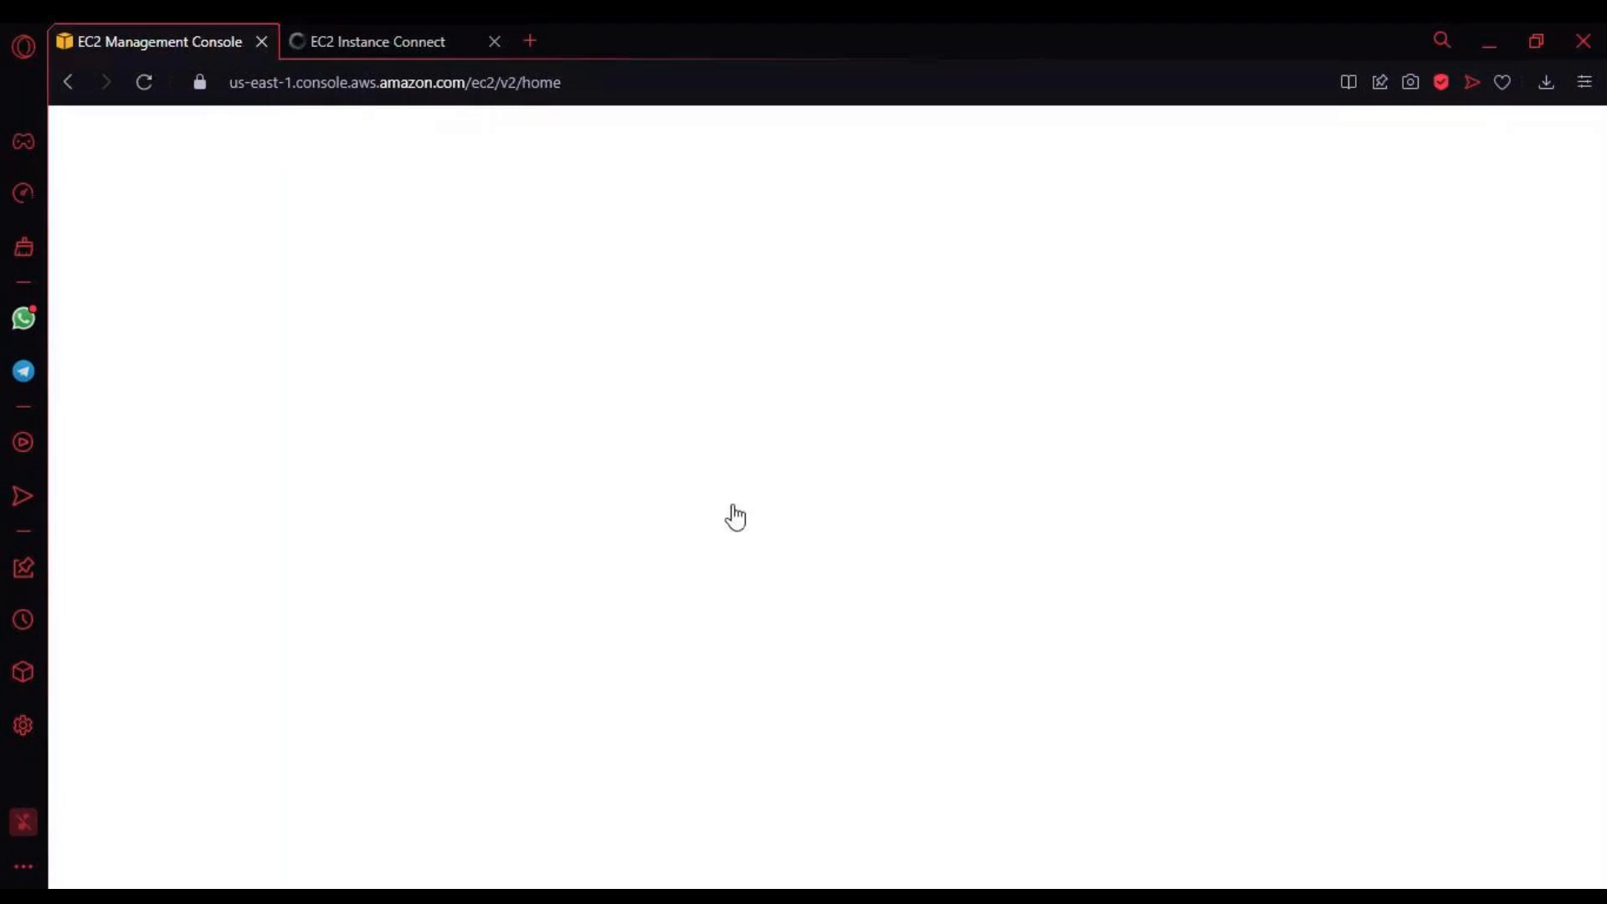
pyautogui.click(335, 43)
pyautogui.click(165, 44)
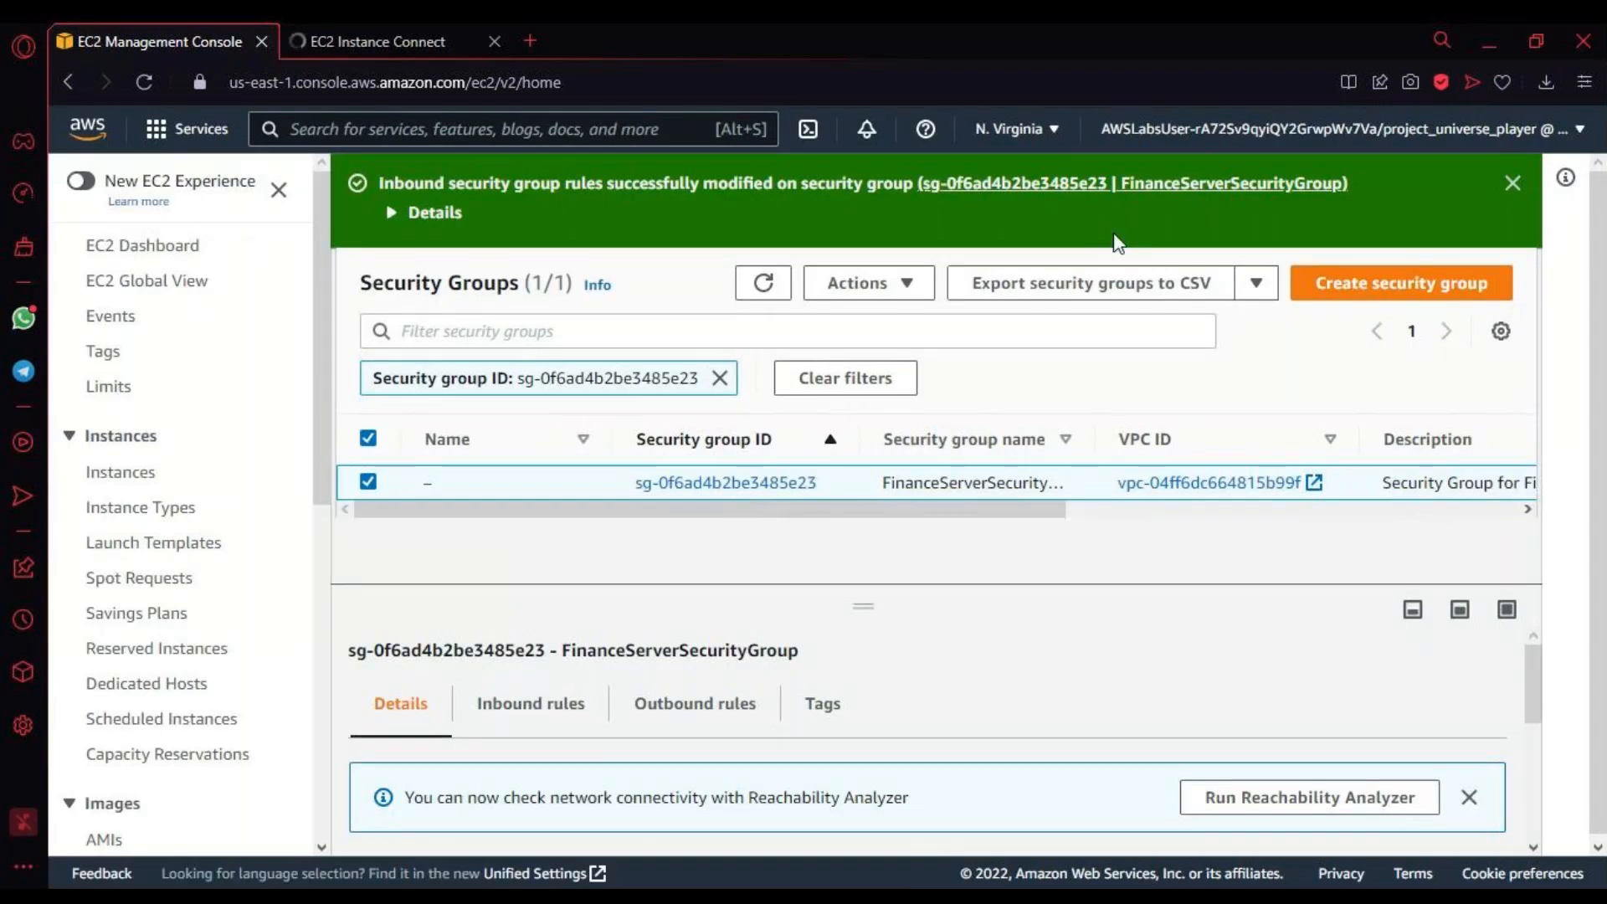
# Step: Open the inbound rules of FinanceServerSecurityGroup for editing, check the terminal's connection state and review the All ICMP - IPv4 rule
pyautogui.scroll(-3, 799, 749)
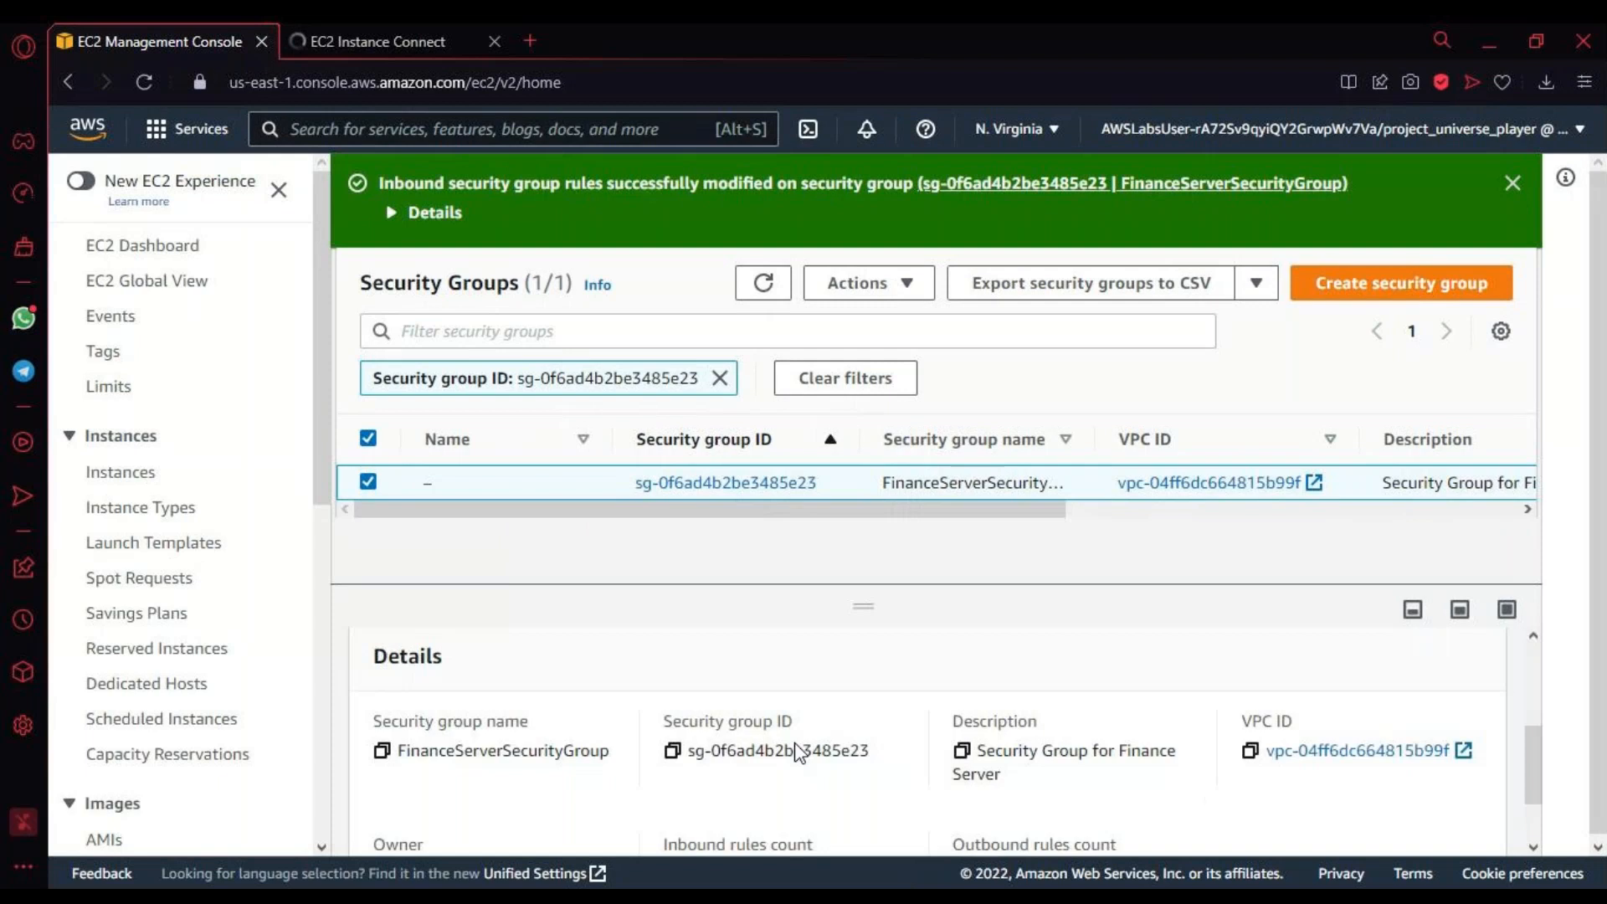
pyautogui.scroll(-1, 797, 745)
pyautogui.scroll(5, 797, 744)
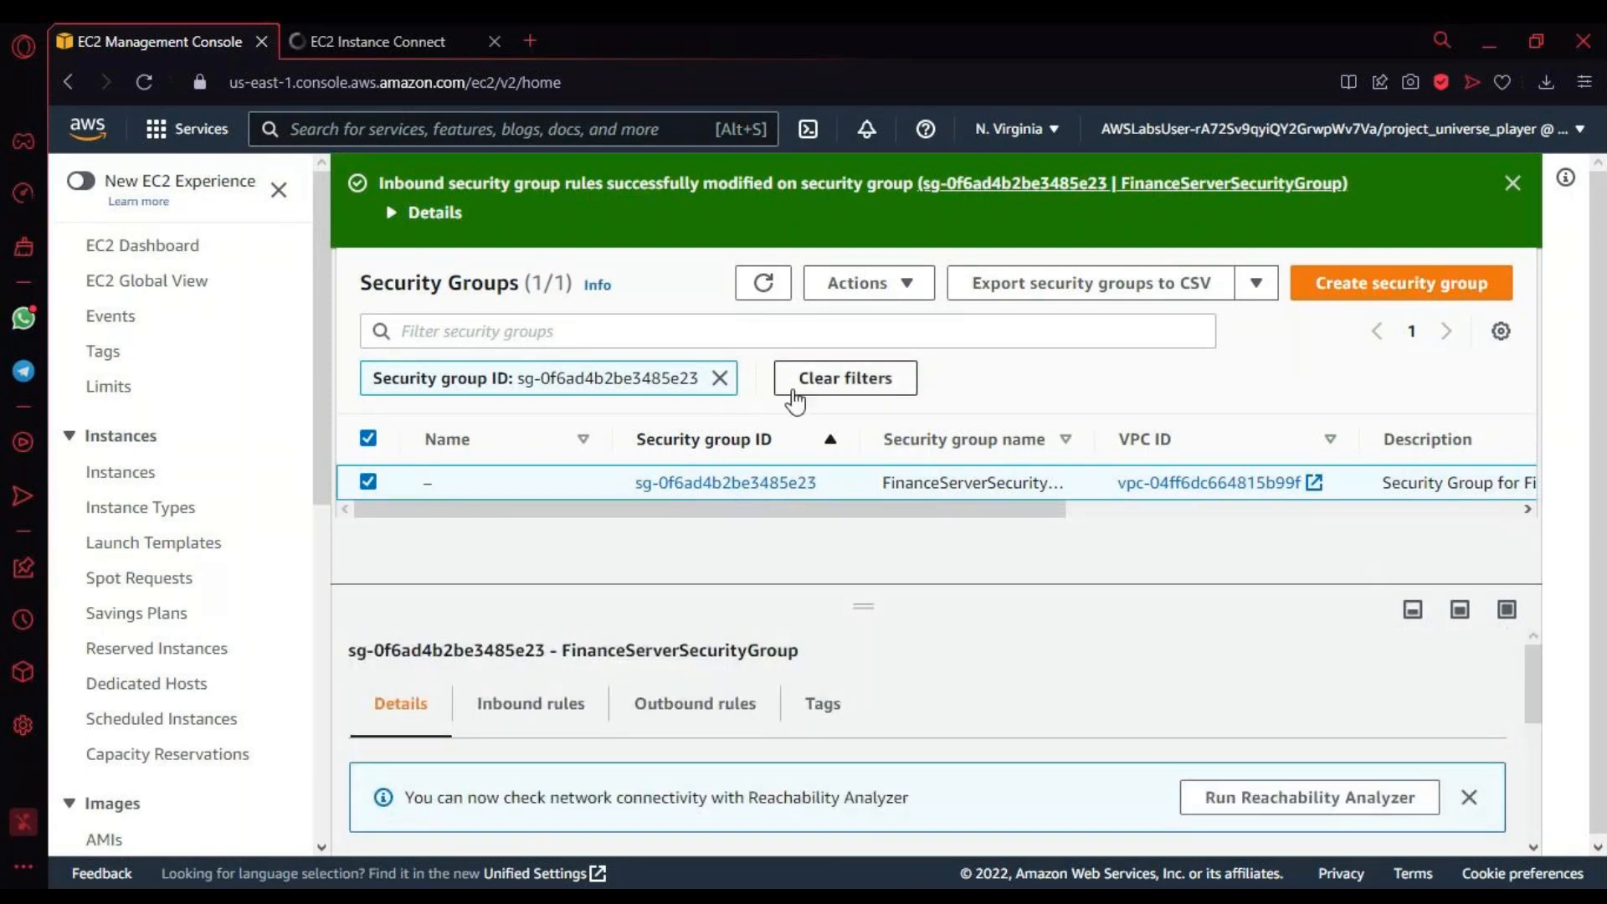
pyautogui.click(862, 283)
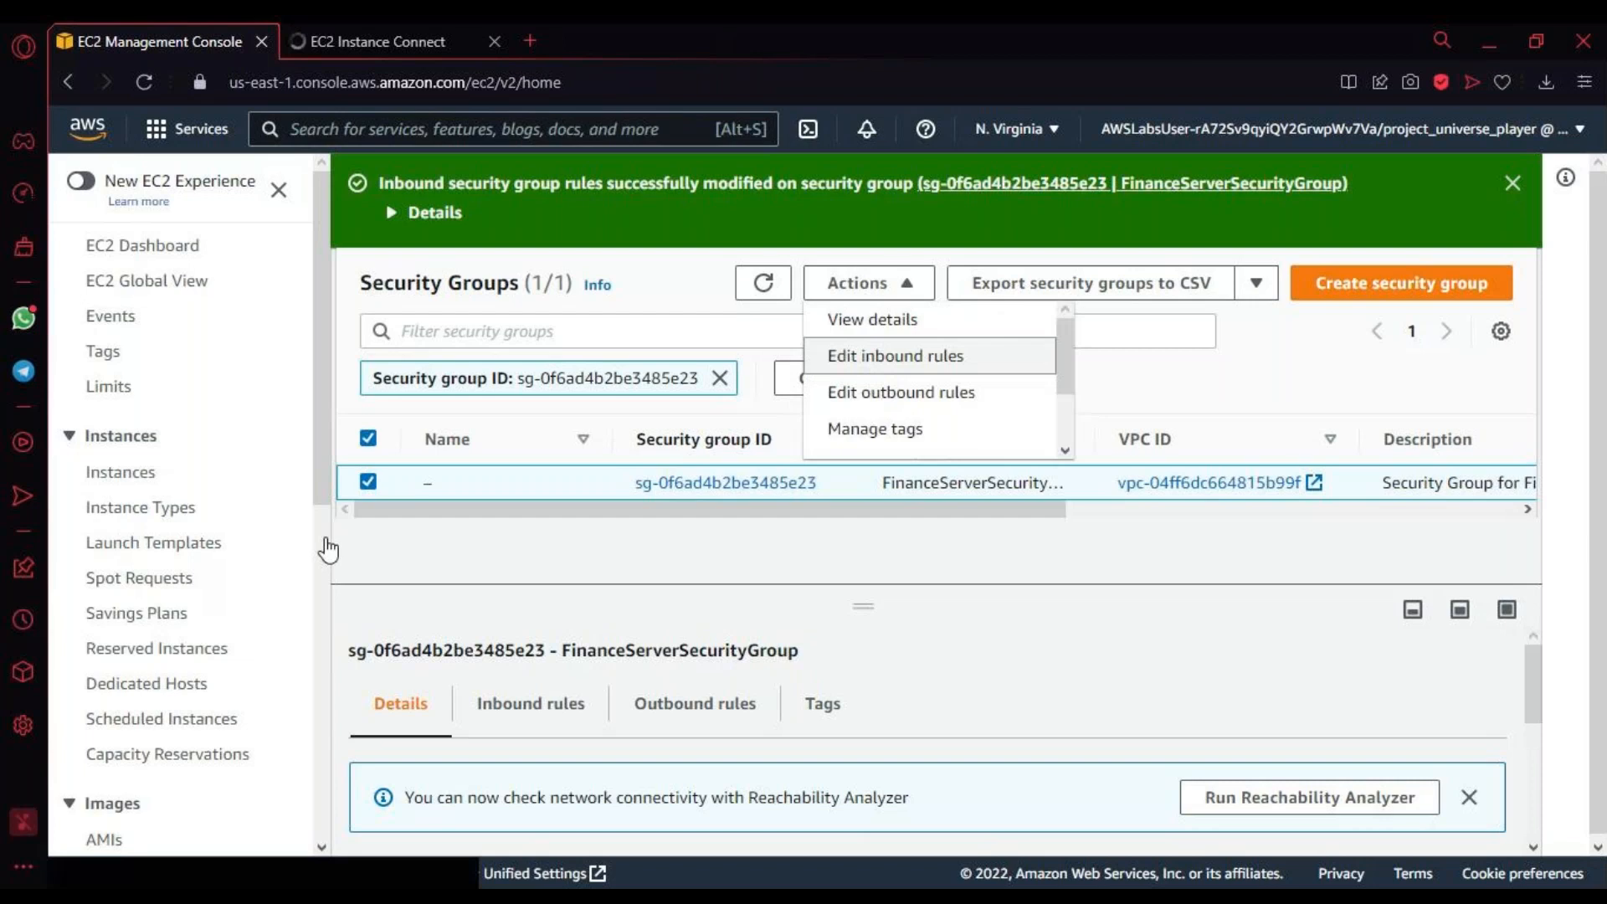
pyautogui.click(318, 37)
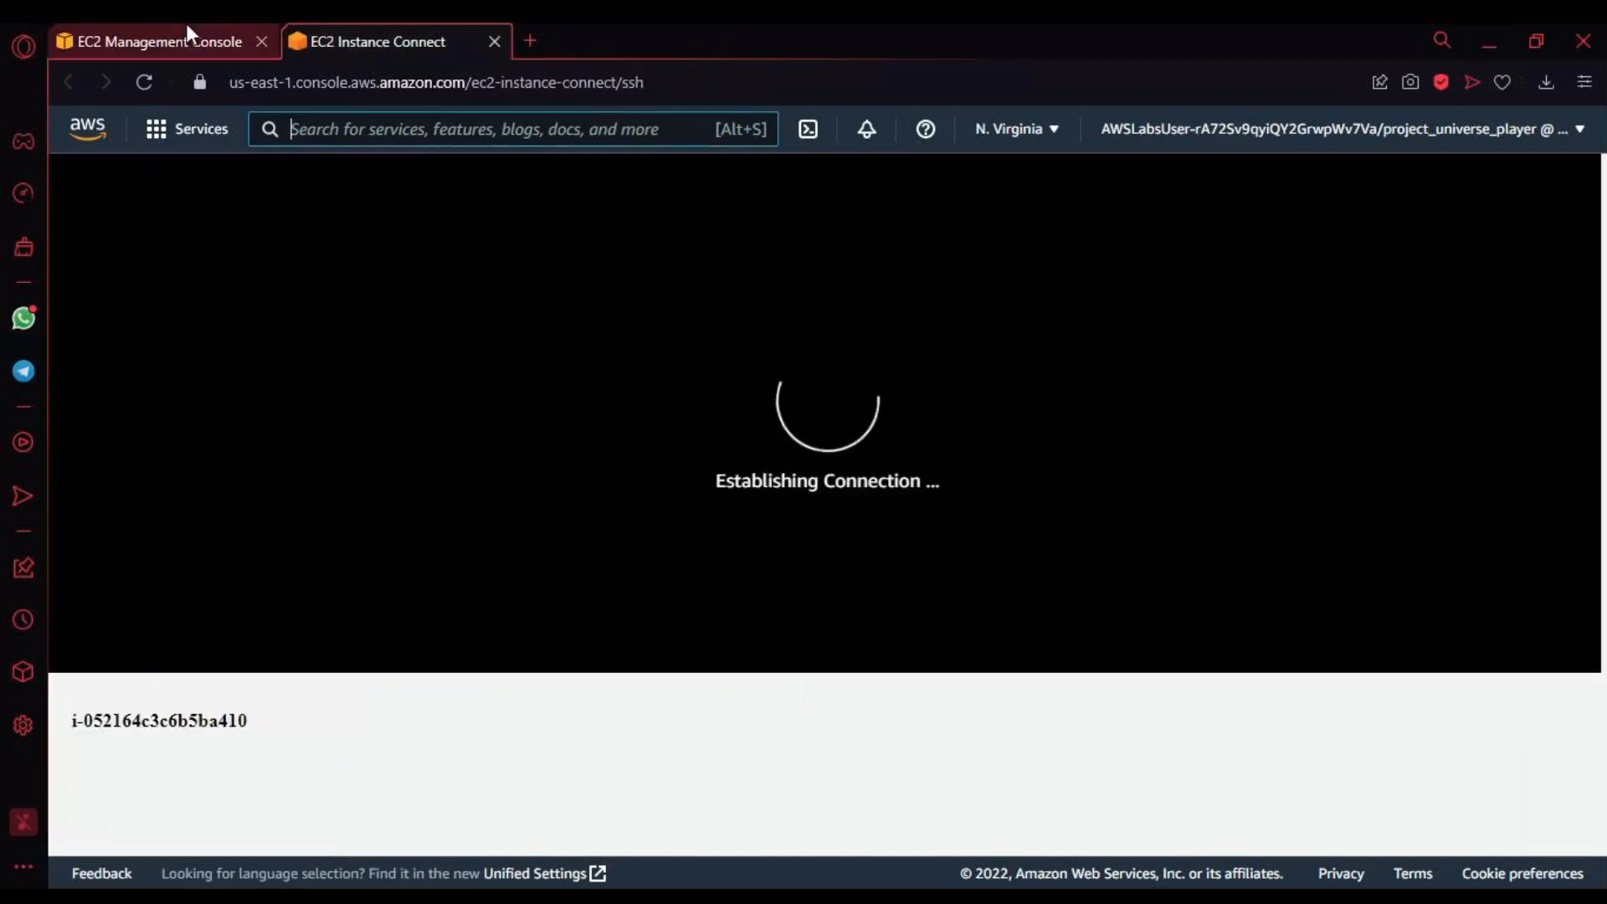
pyautogui.click(184, 38)
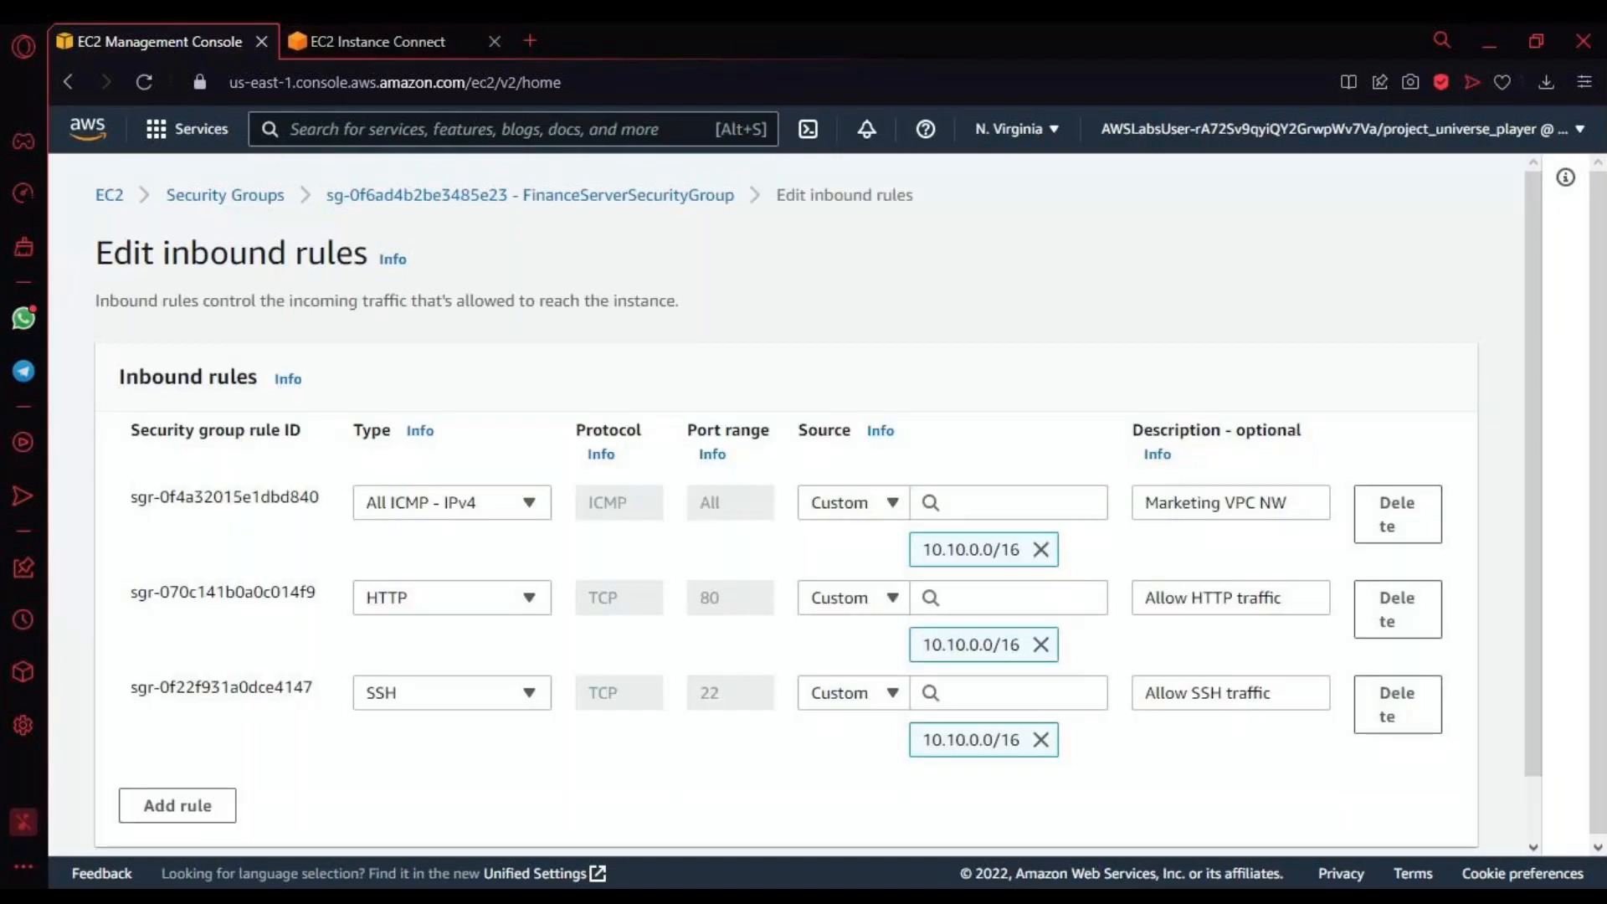
pyautogui.scroll(-2, 847, 732)
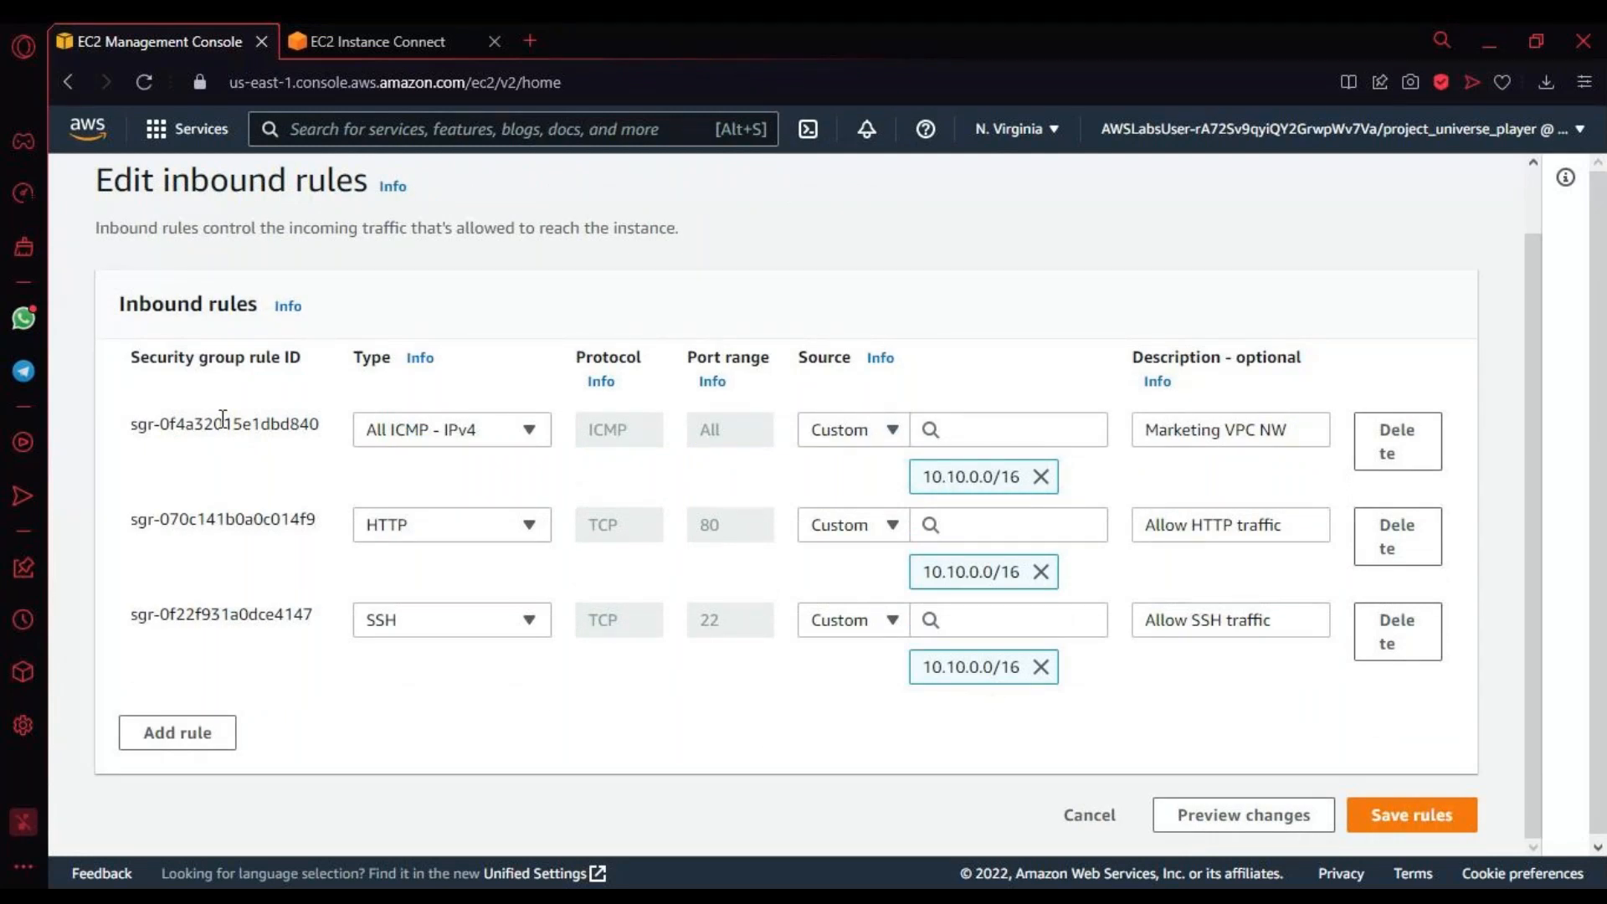
pyautogui.moveTo(139, 424); pyautogui.dragTo(1443, 484)
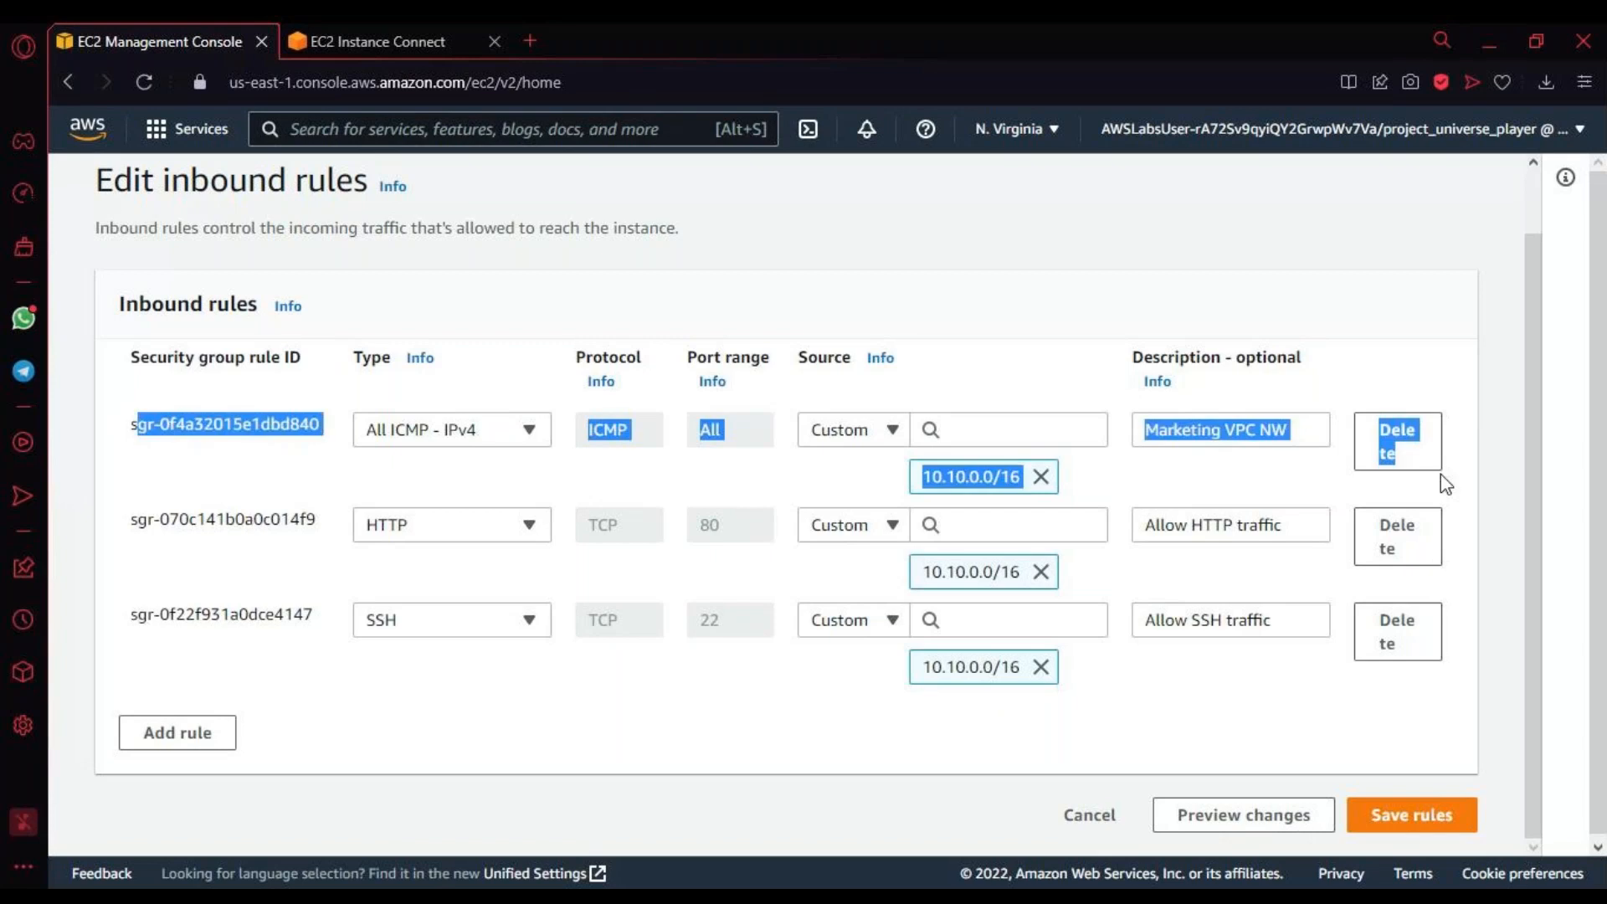
# Step: Switch to the reconnected Marketing Server terminal and run ping 172.31.0.10
pyautogui.click(406, 40)
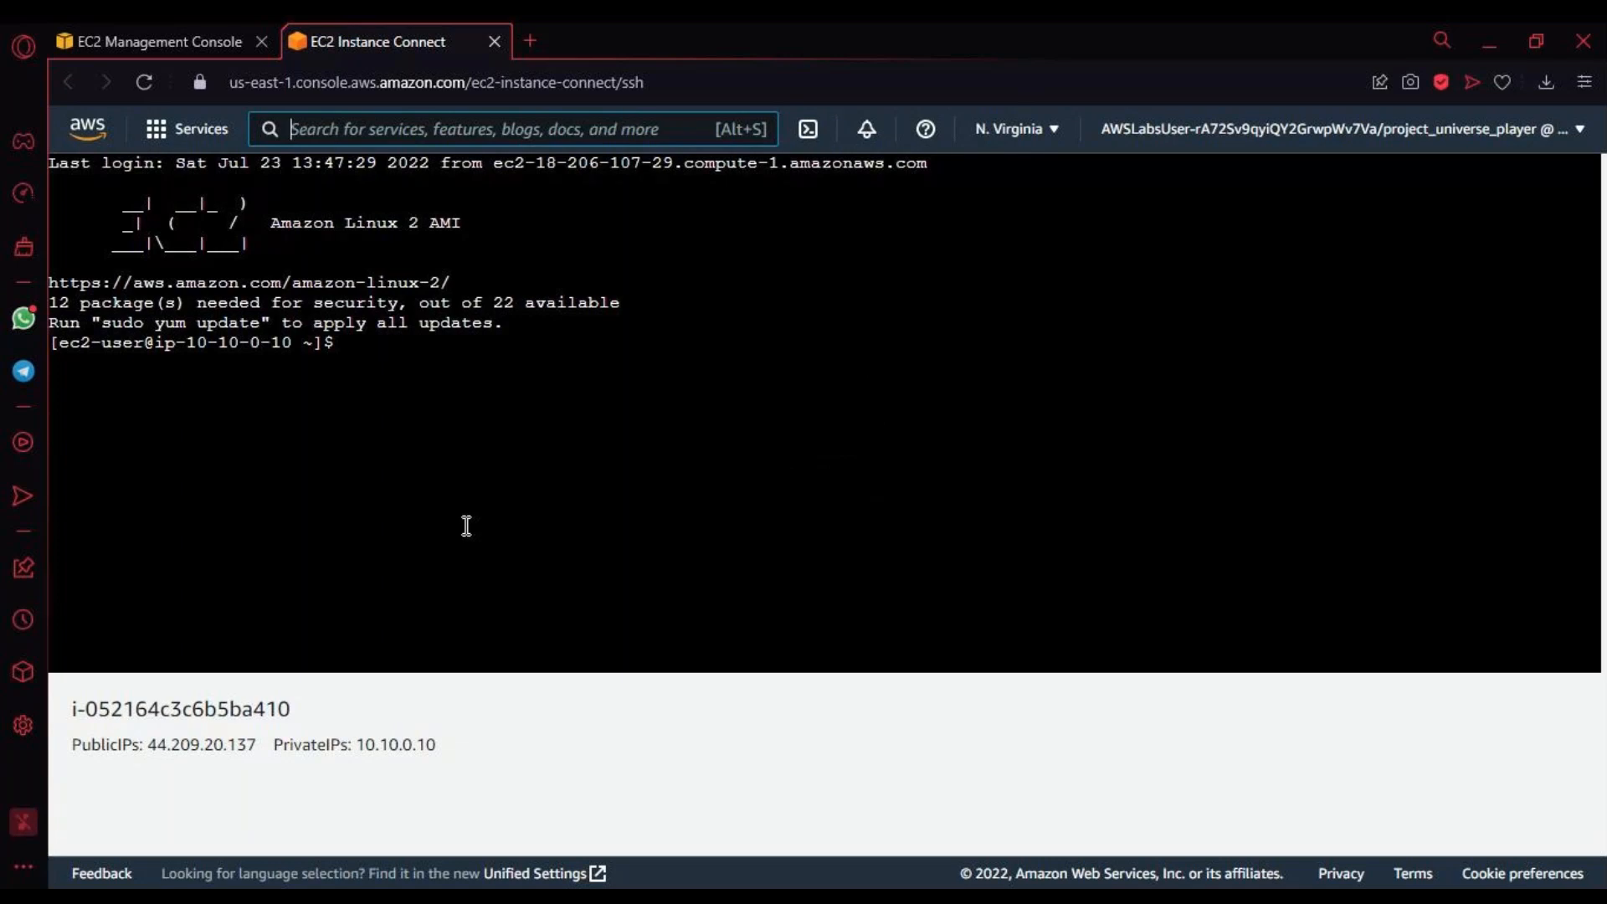
pyautogui.click(450, 408)
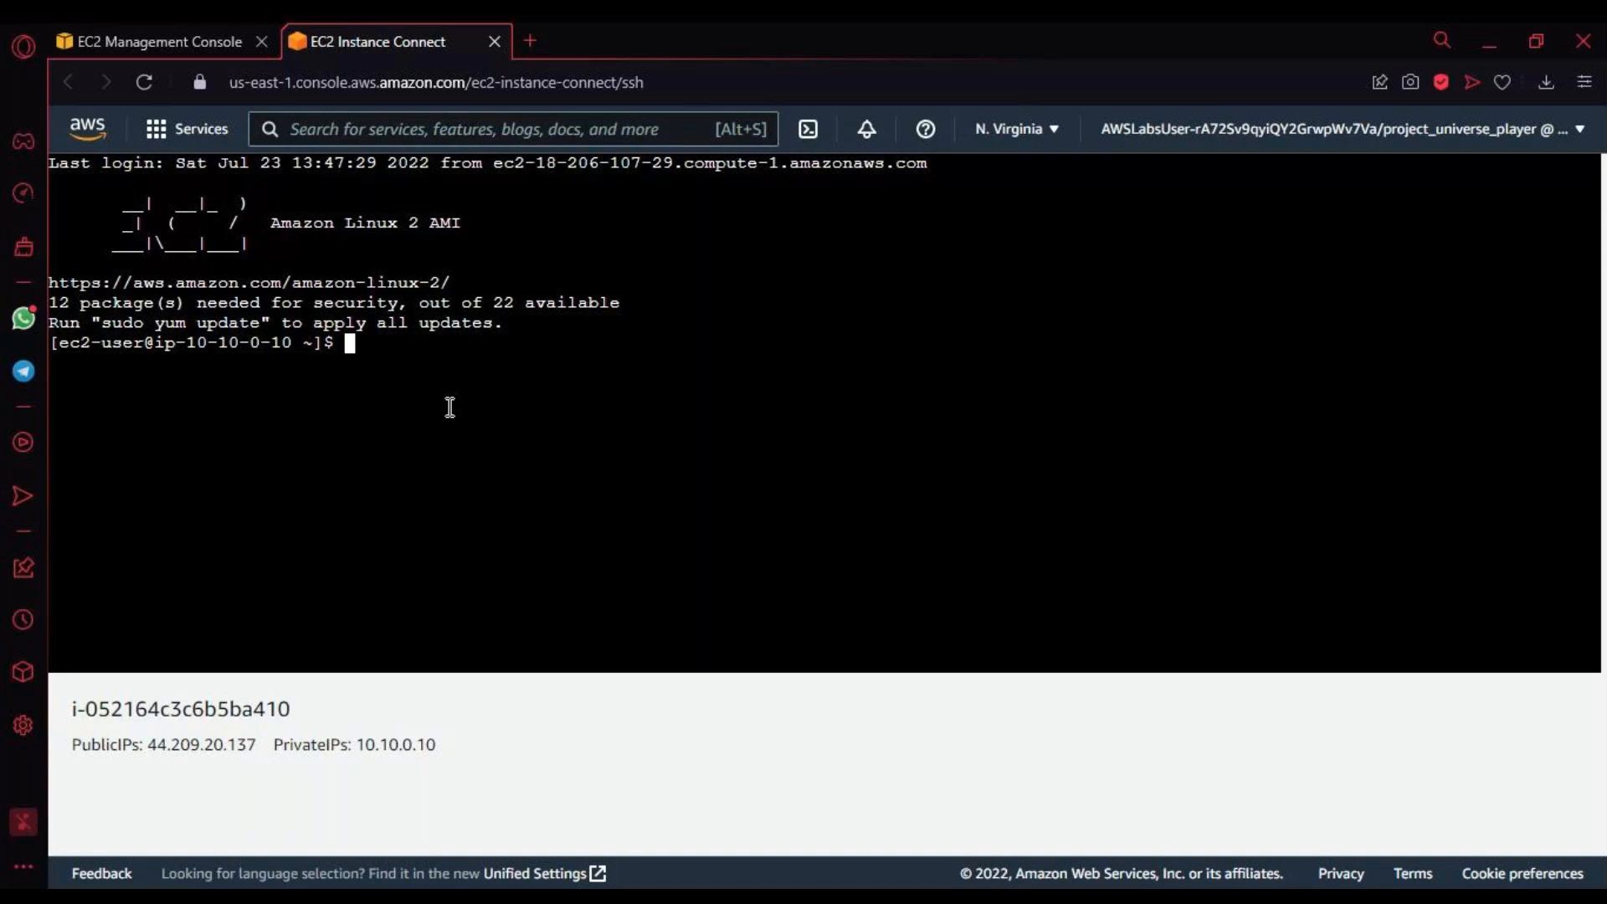
pyautogui.write('ping 172.31.0.10')
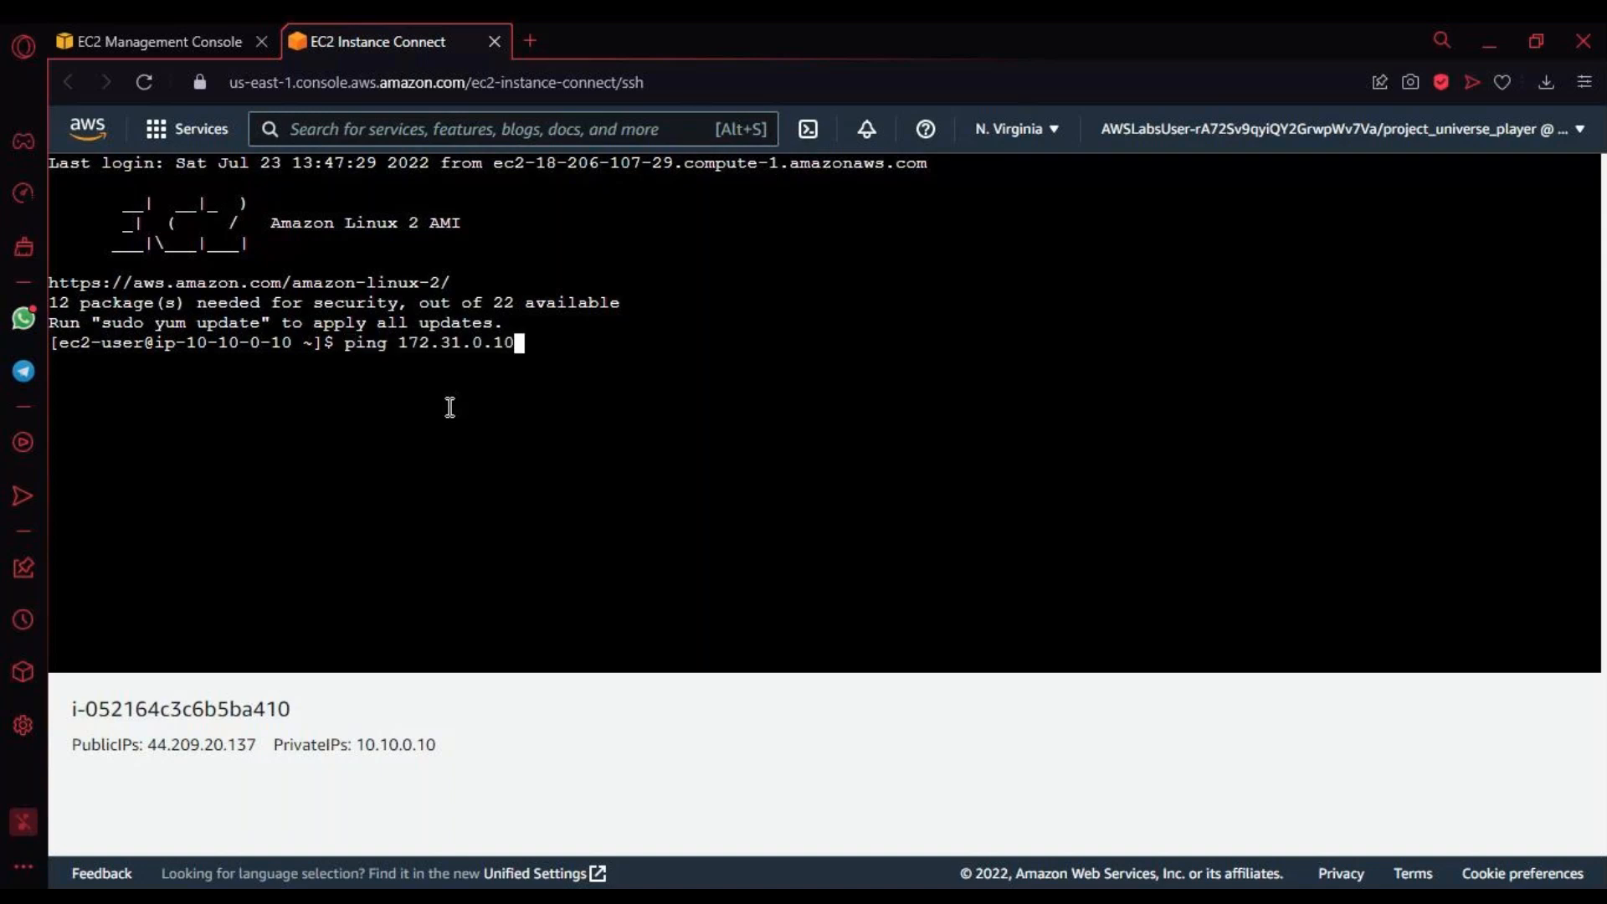
pyautogui.press('Return')
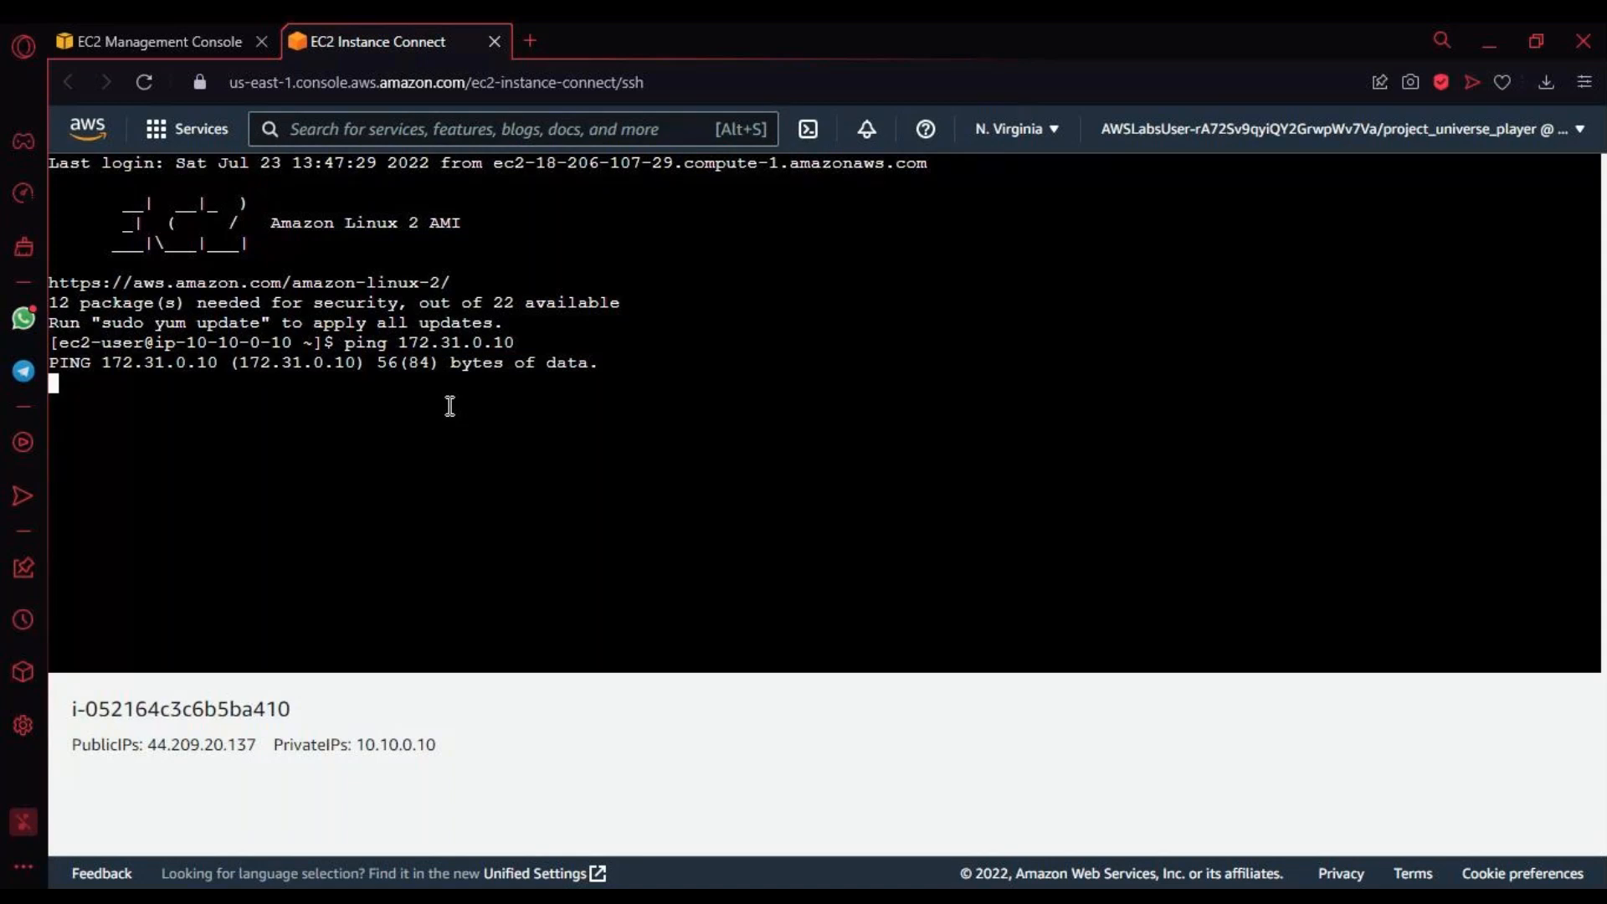
# Step: Return to the FinanceServerSecurityGroup inbound rules and recheck the ICMP, HTTP and SSH entries while the ping runs
pyautogui.click(179, 44)
pyautogui.scroll(2, 527, 484)
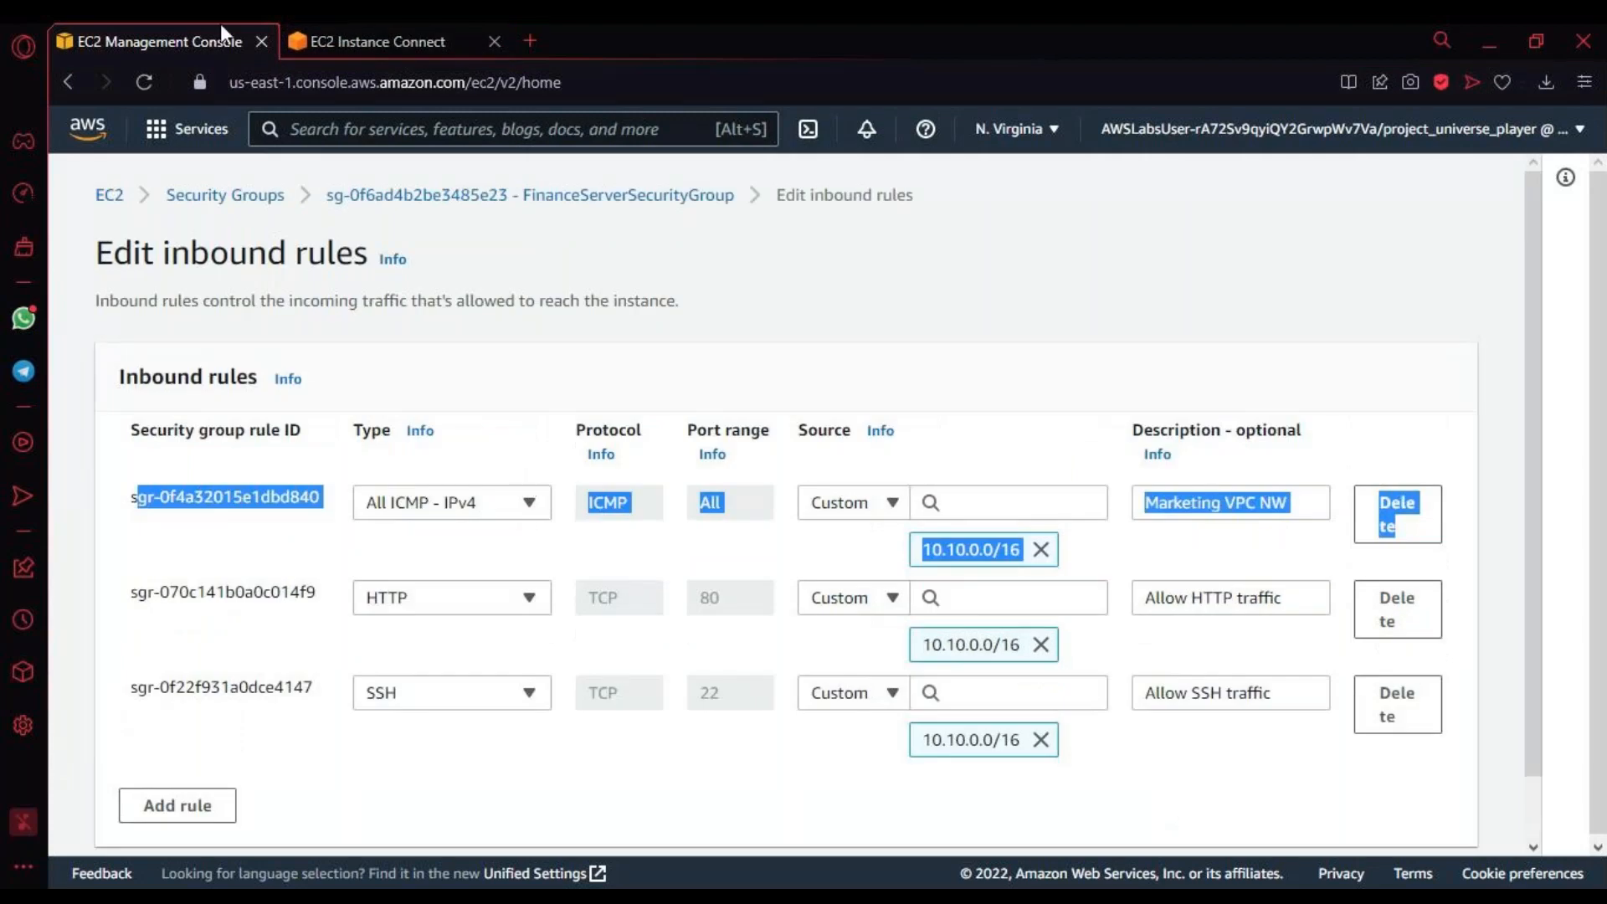
pyautogui.hotkey('alt', 'Tab')
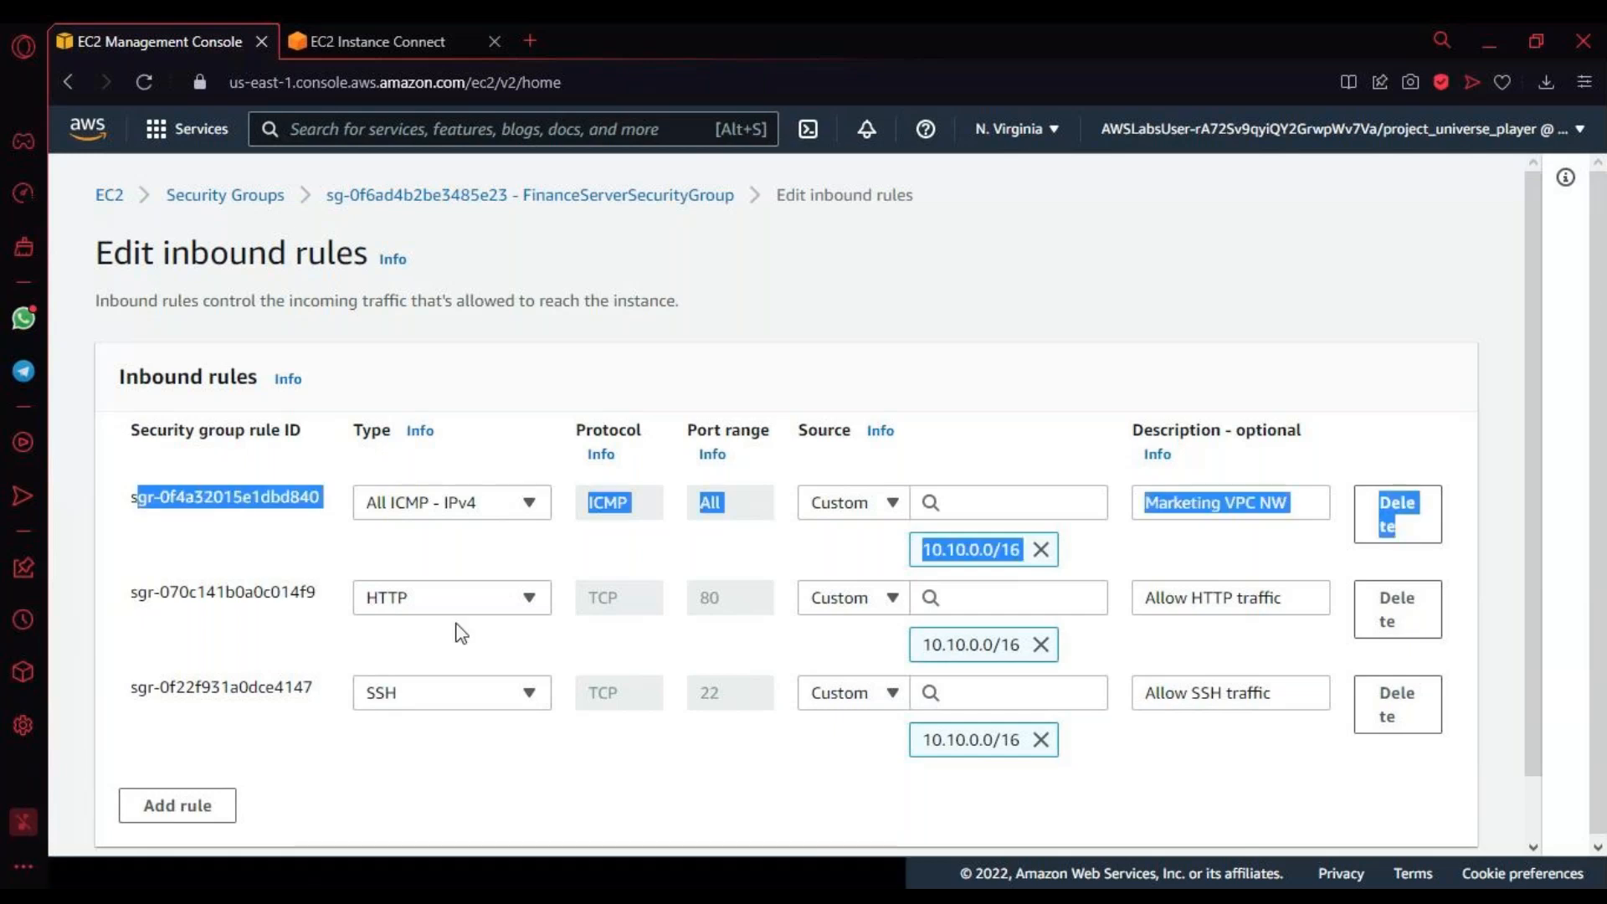
# Step: Go back to the Marketing Server terminal and stop the running ping
pyautogui.click(377, 41)
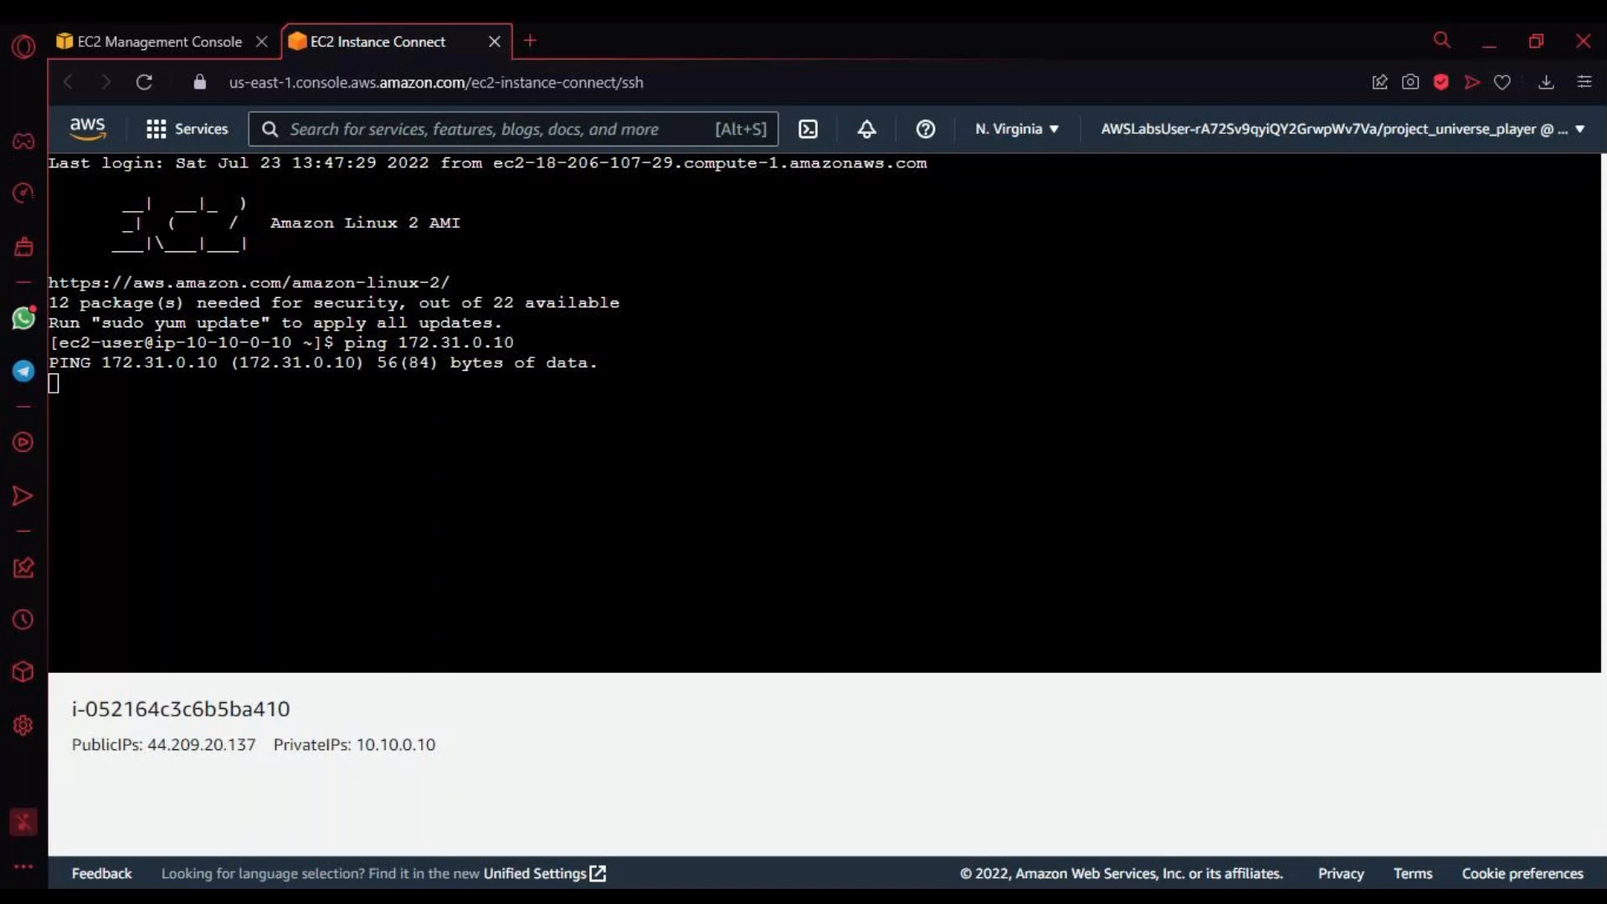
pyautogui.click(338, 459)
pyautogui.hotkey('ctrl', 'c')
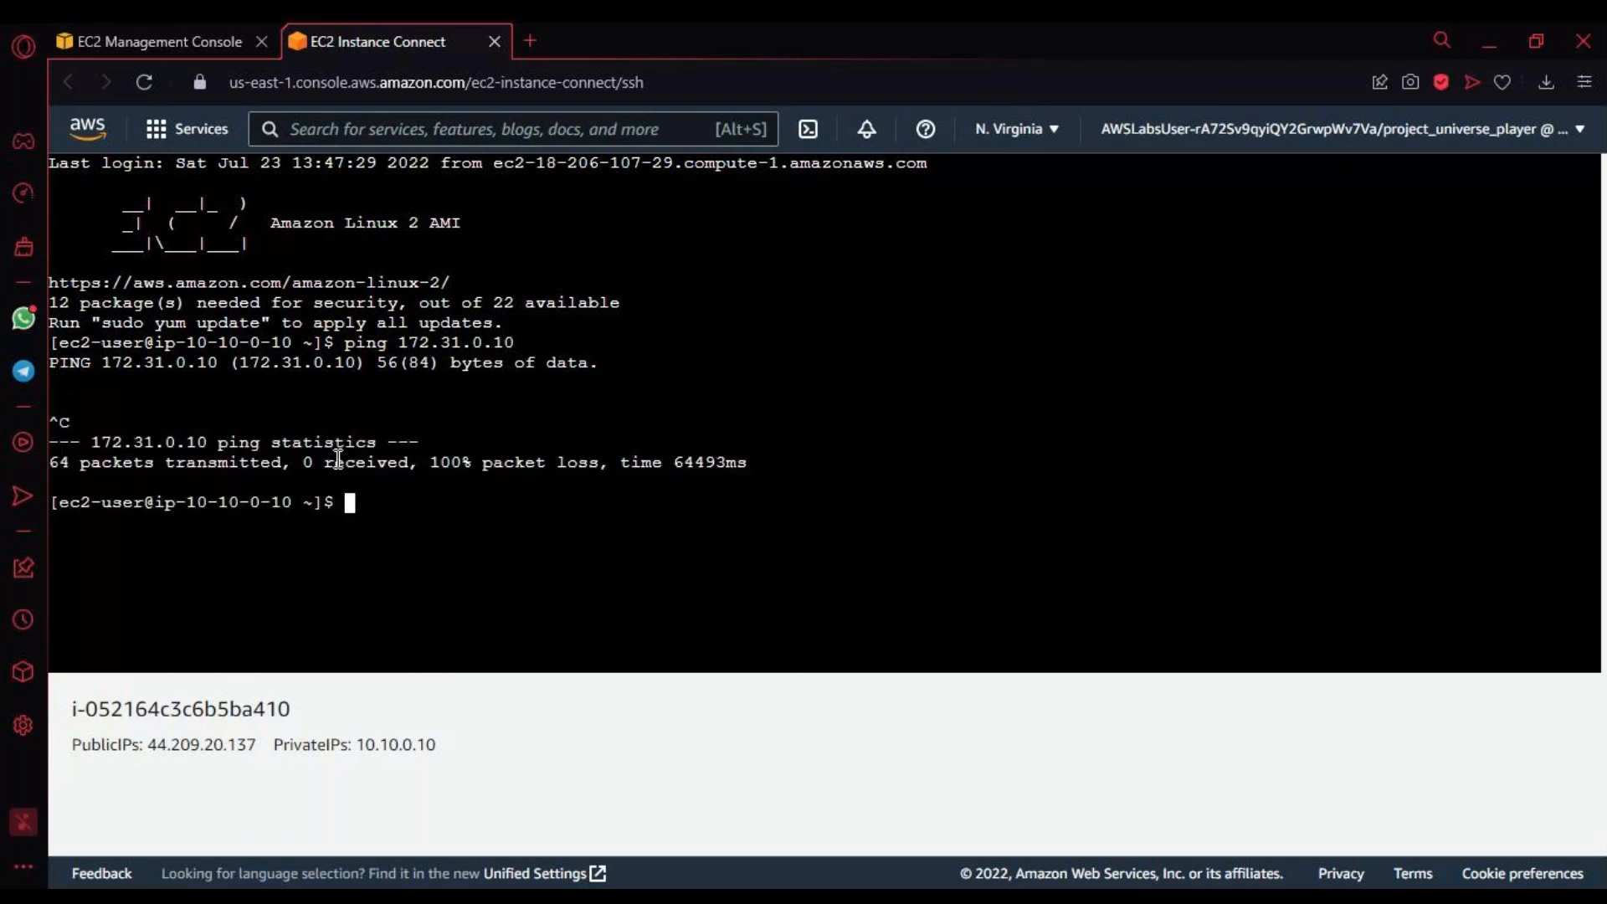
pyautogui.press('Return')
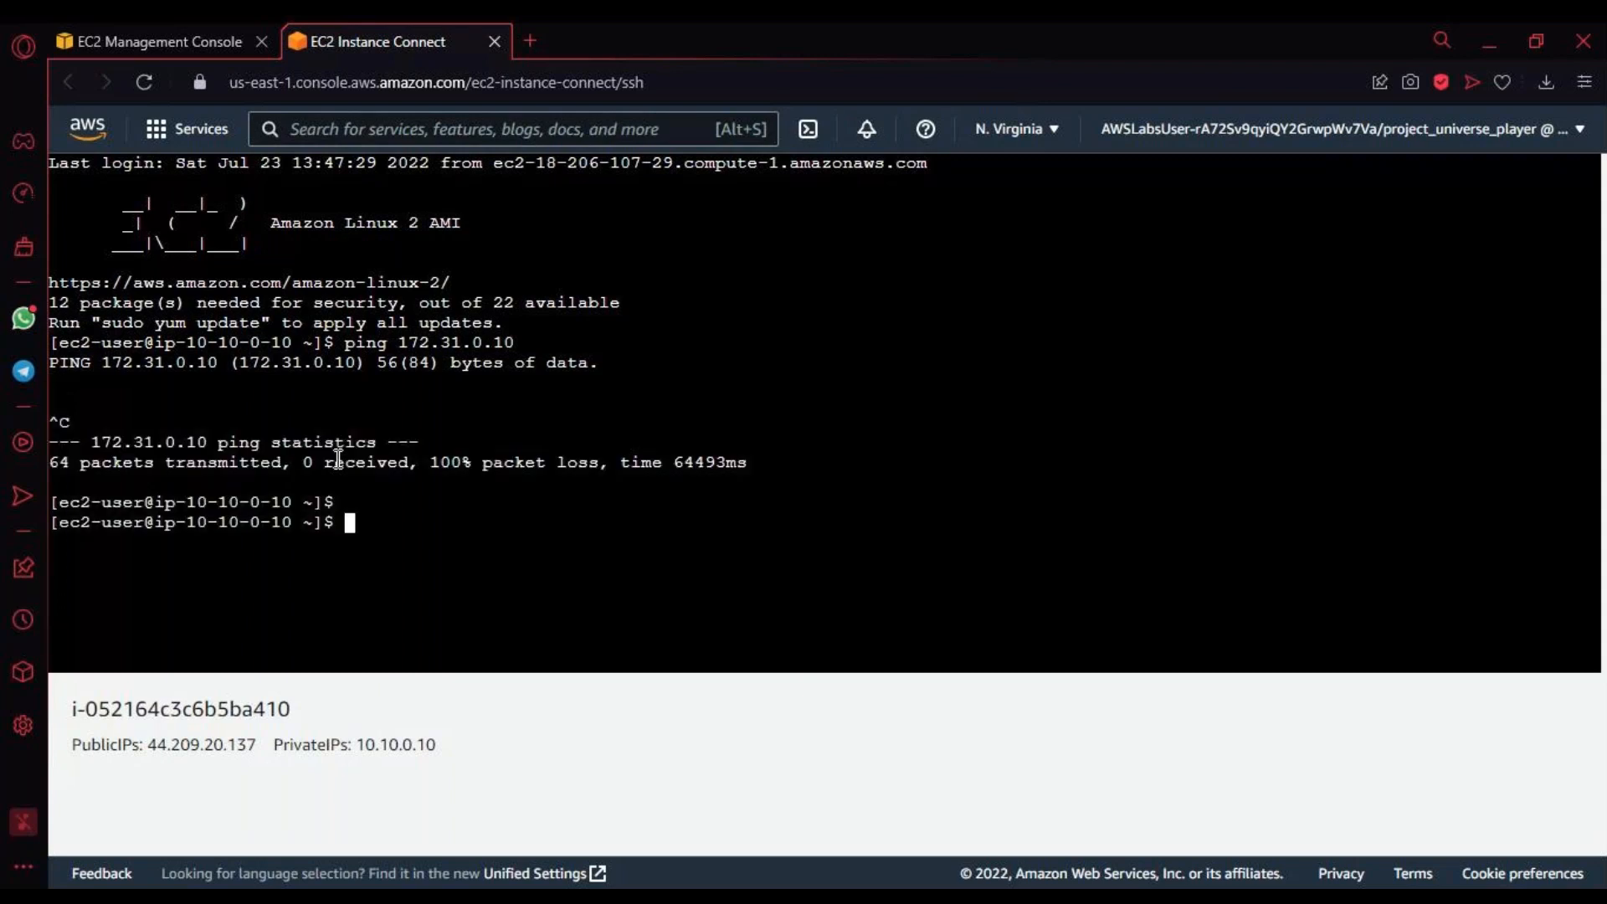
pyautogui.press('Return')
pyautogui.press('Return')
# Step: Try to show the Marketing Server's network configuration with ipconfig
pyautogui.write('ipcon')
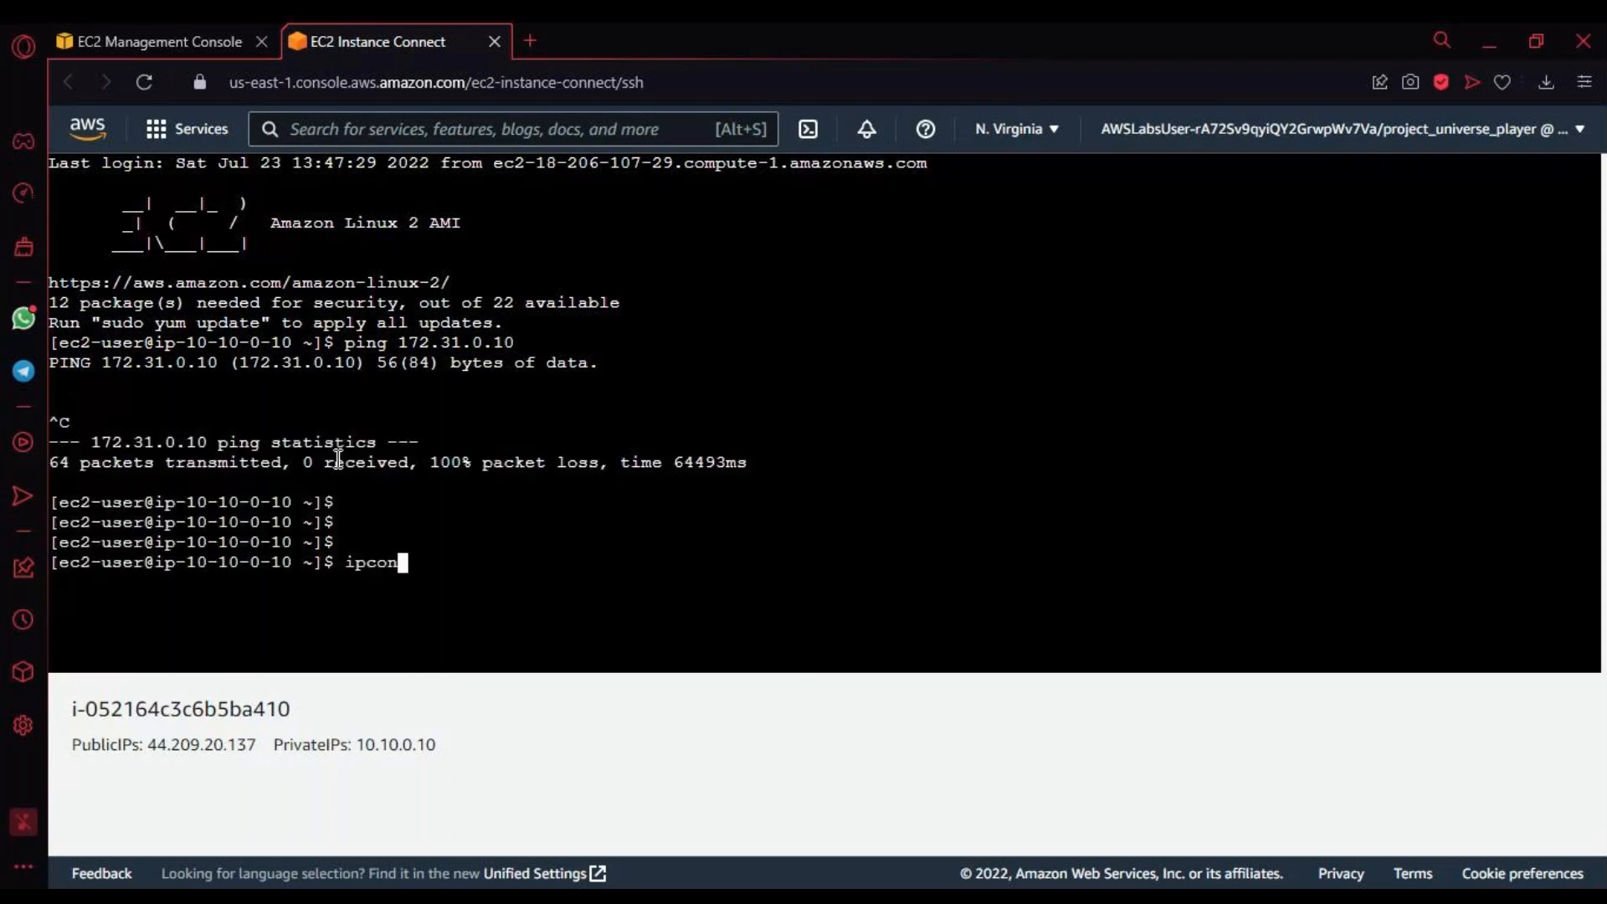
pyautogui.write('fig')
pyautogui.press('Return')
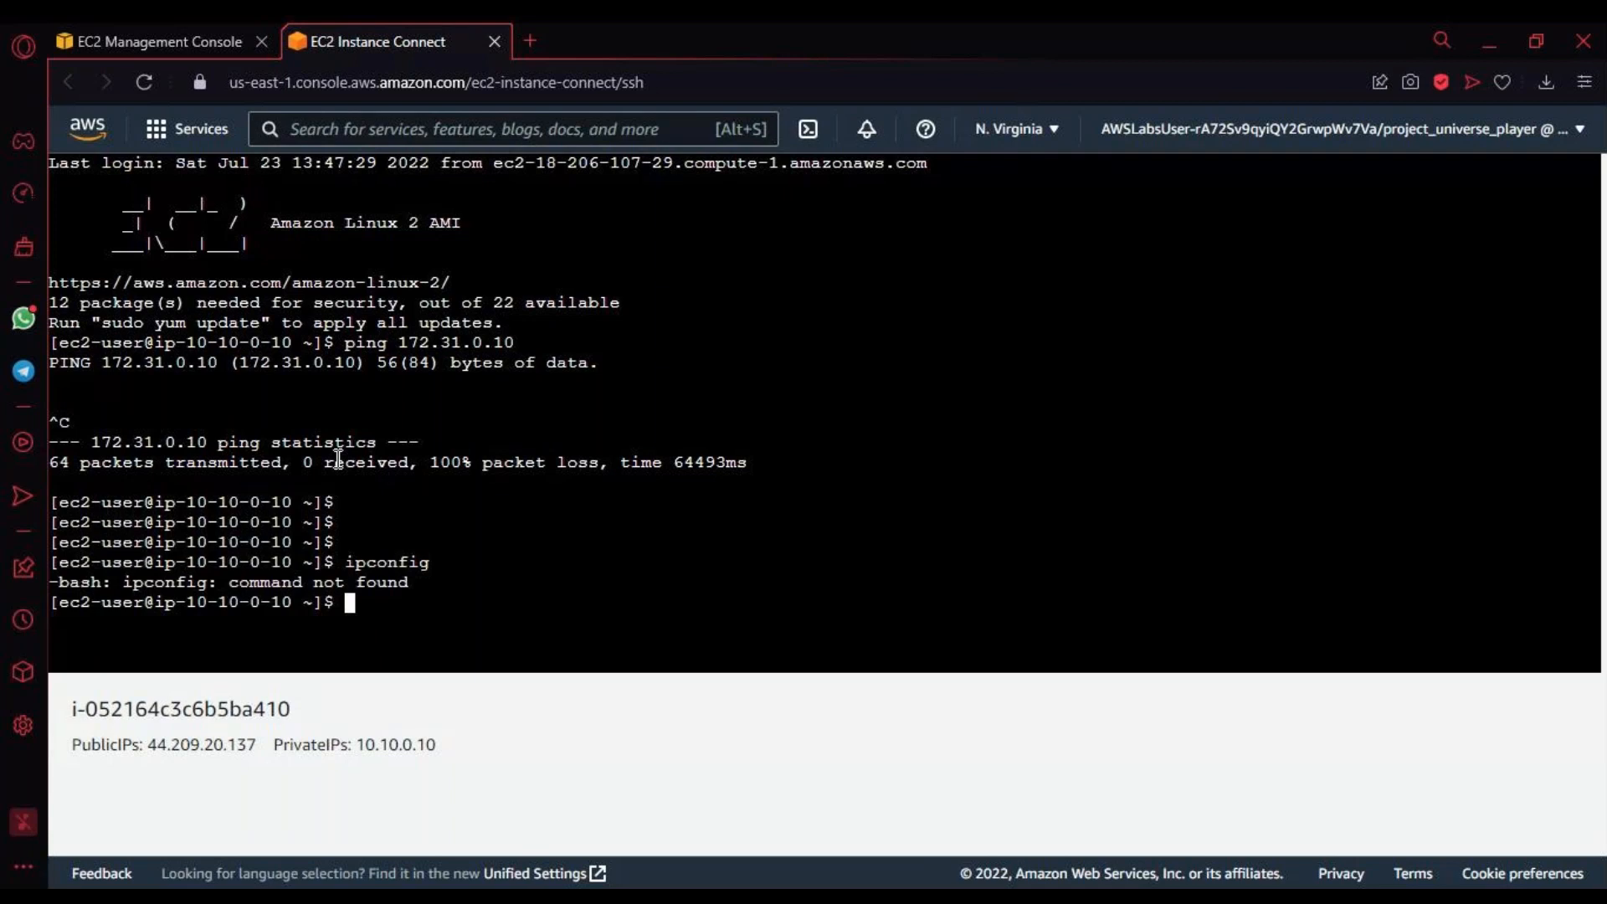
# Step: Show the network configuration with ifconfig and examine the inet address of eth0
pyautogui.write('ifconfig')
pyautogui.press('Return')
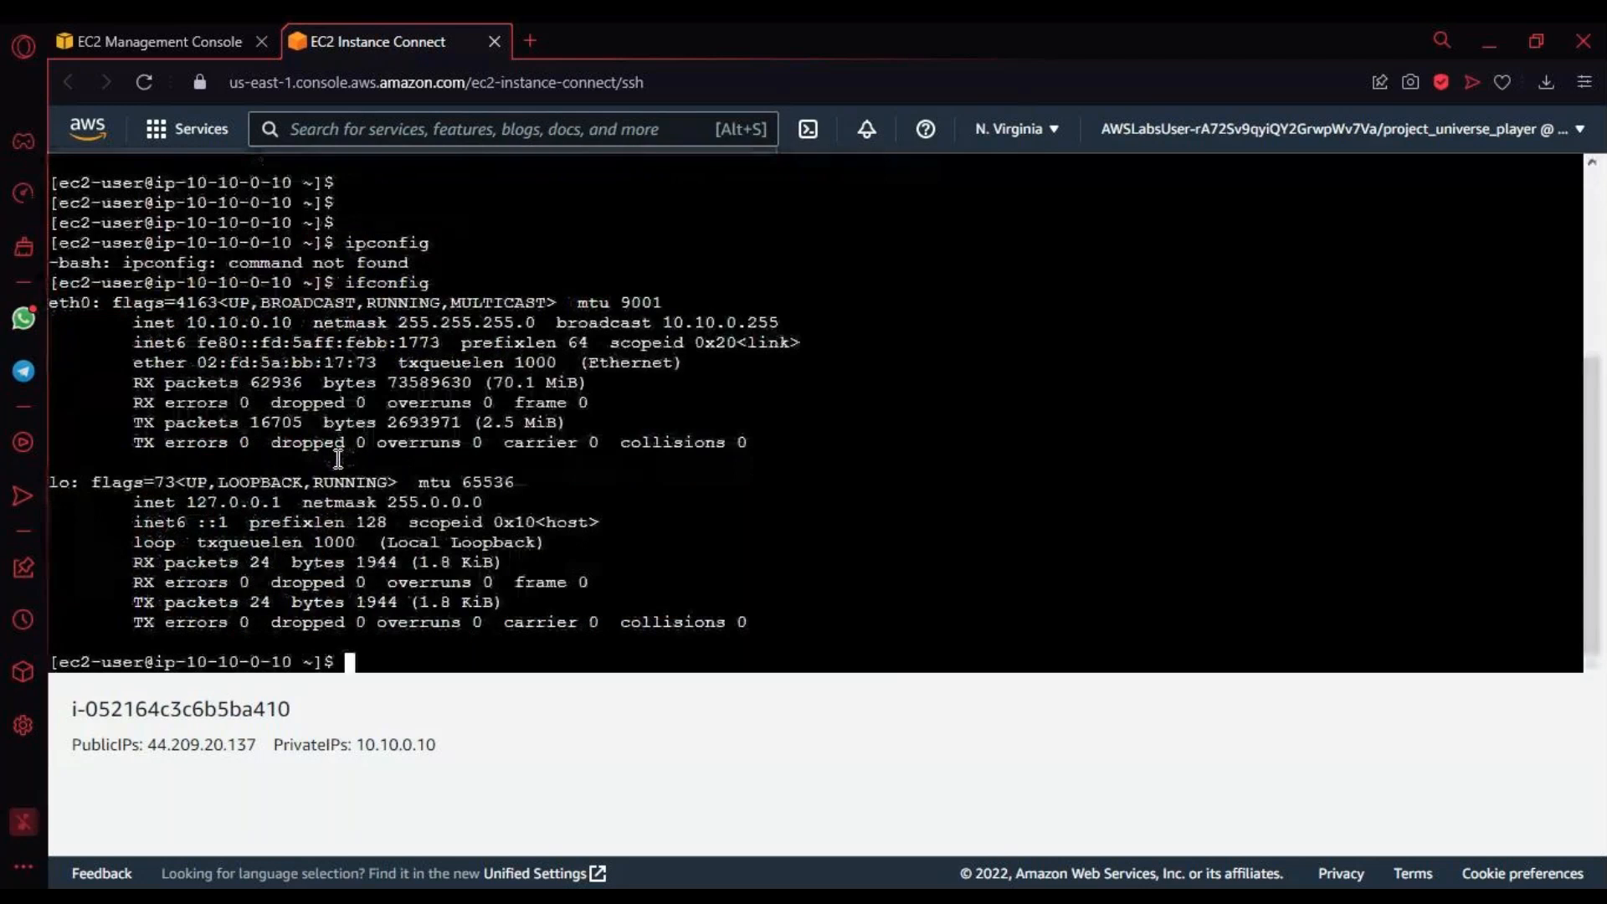
pyautogui.moveTo(186, 322); pyautogui.dragTo(292, 323)
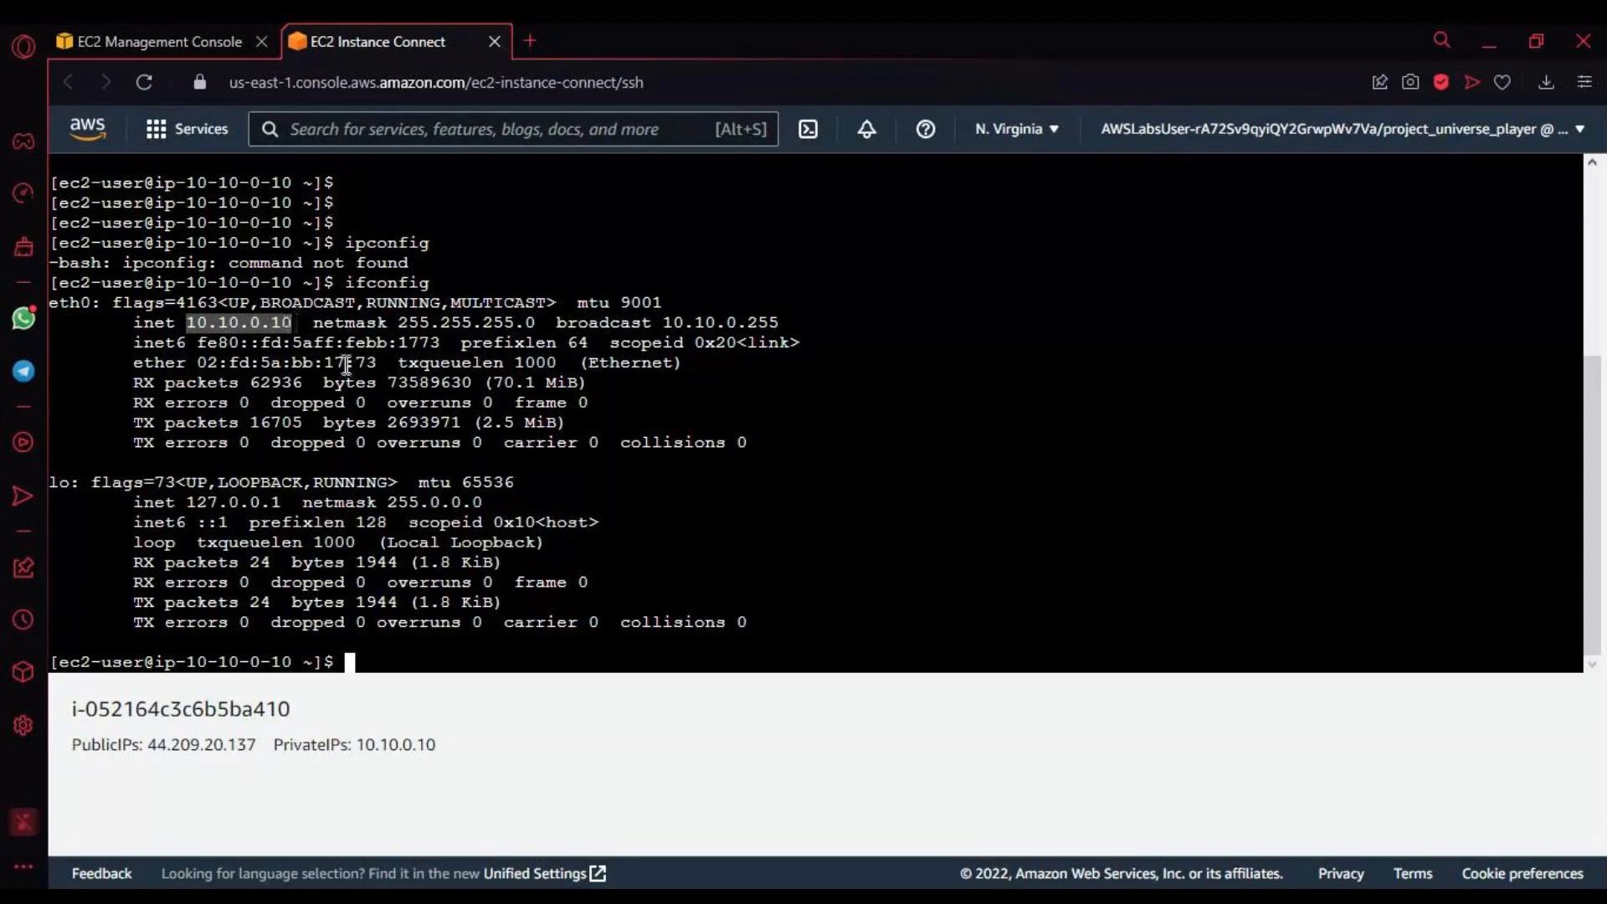
pyautogui.scroll(2, 347, 365)
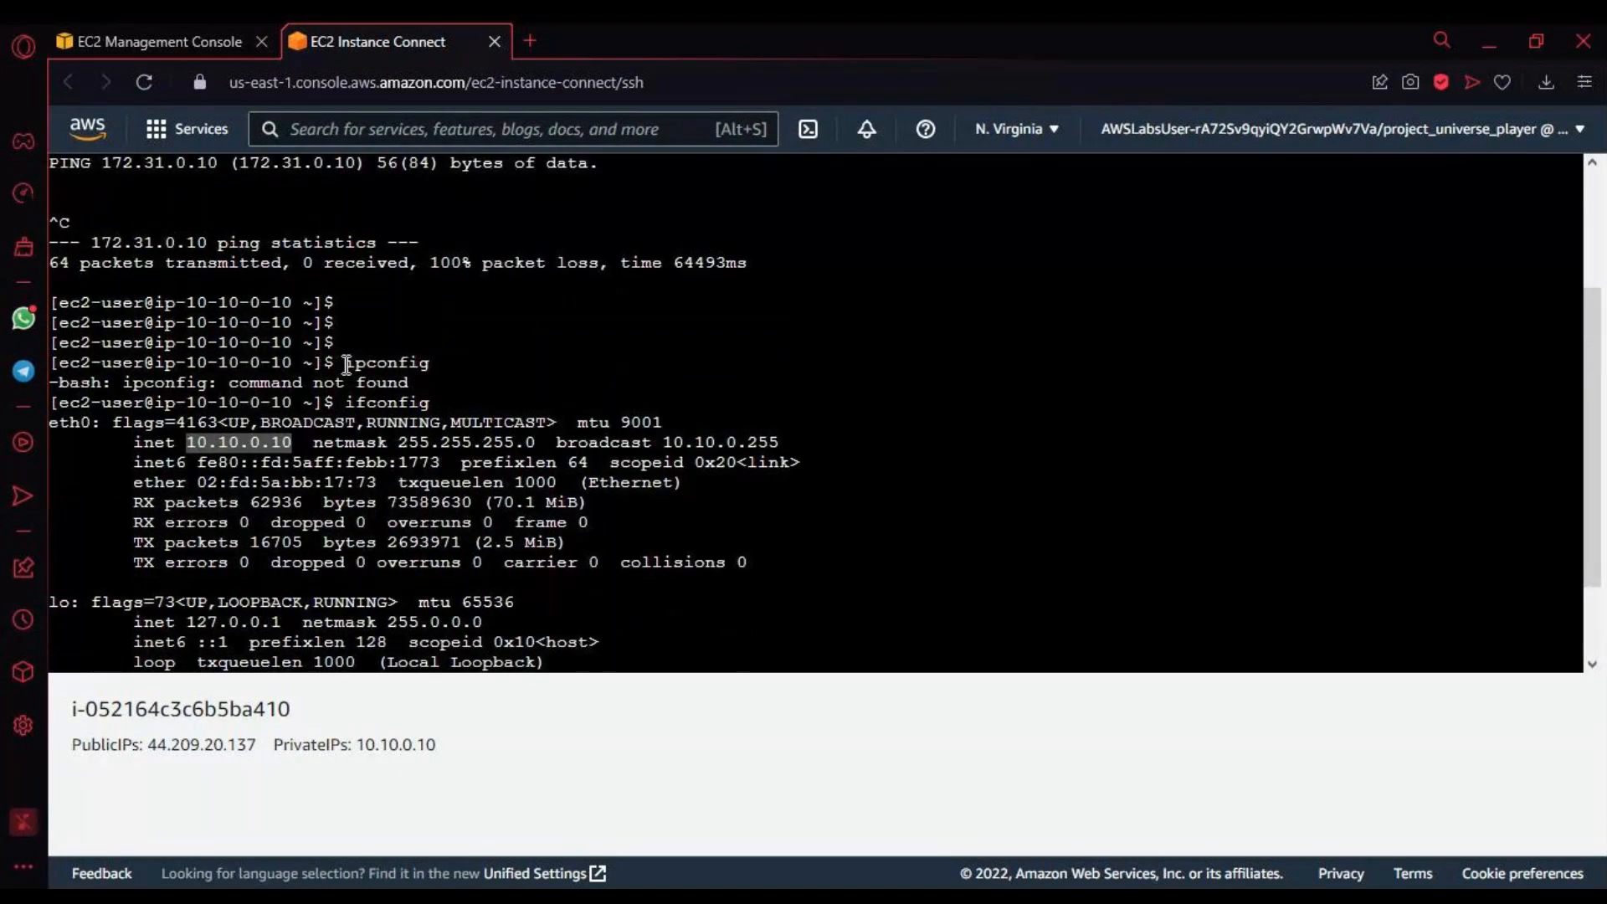
pyautogui.scroll(-1, 347, 365)
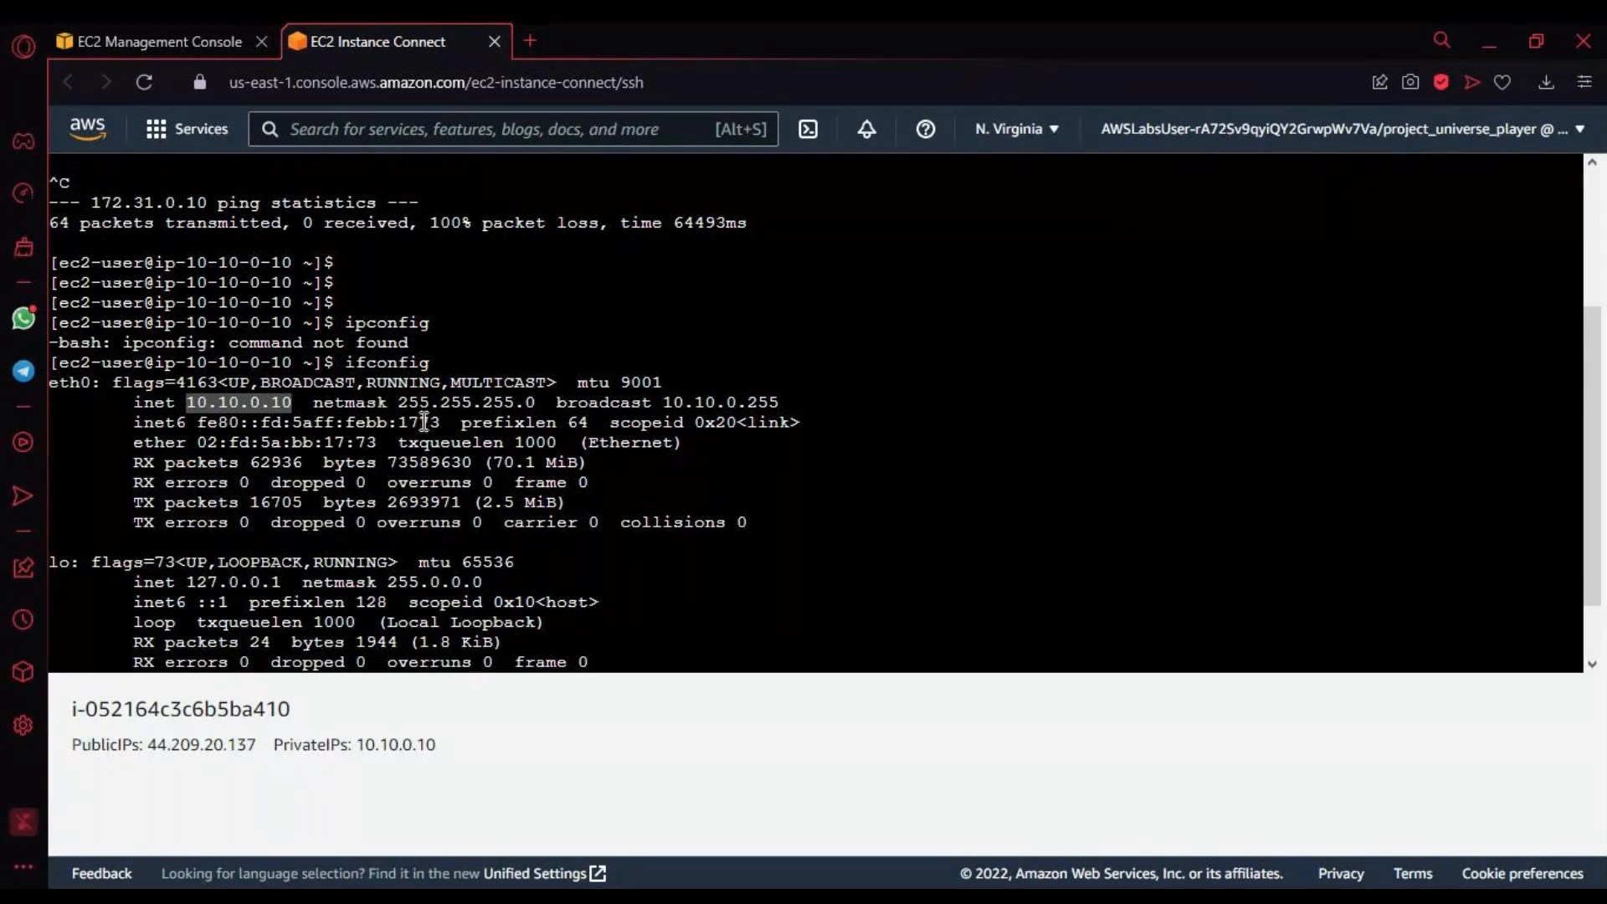
pyautogui.scroll(-1, 427, 420)
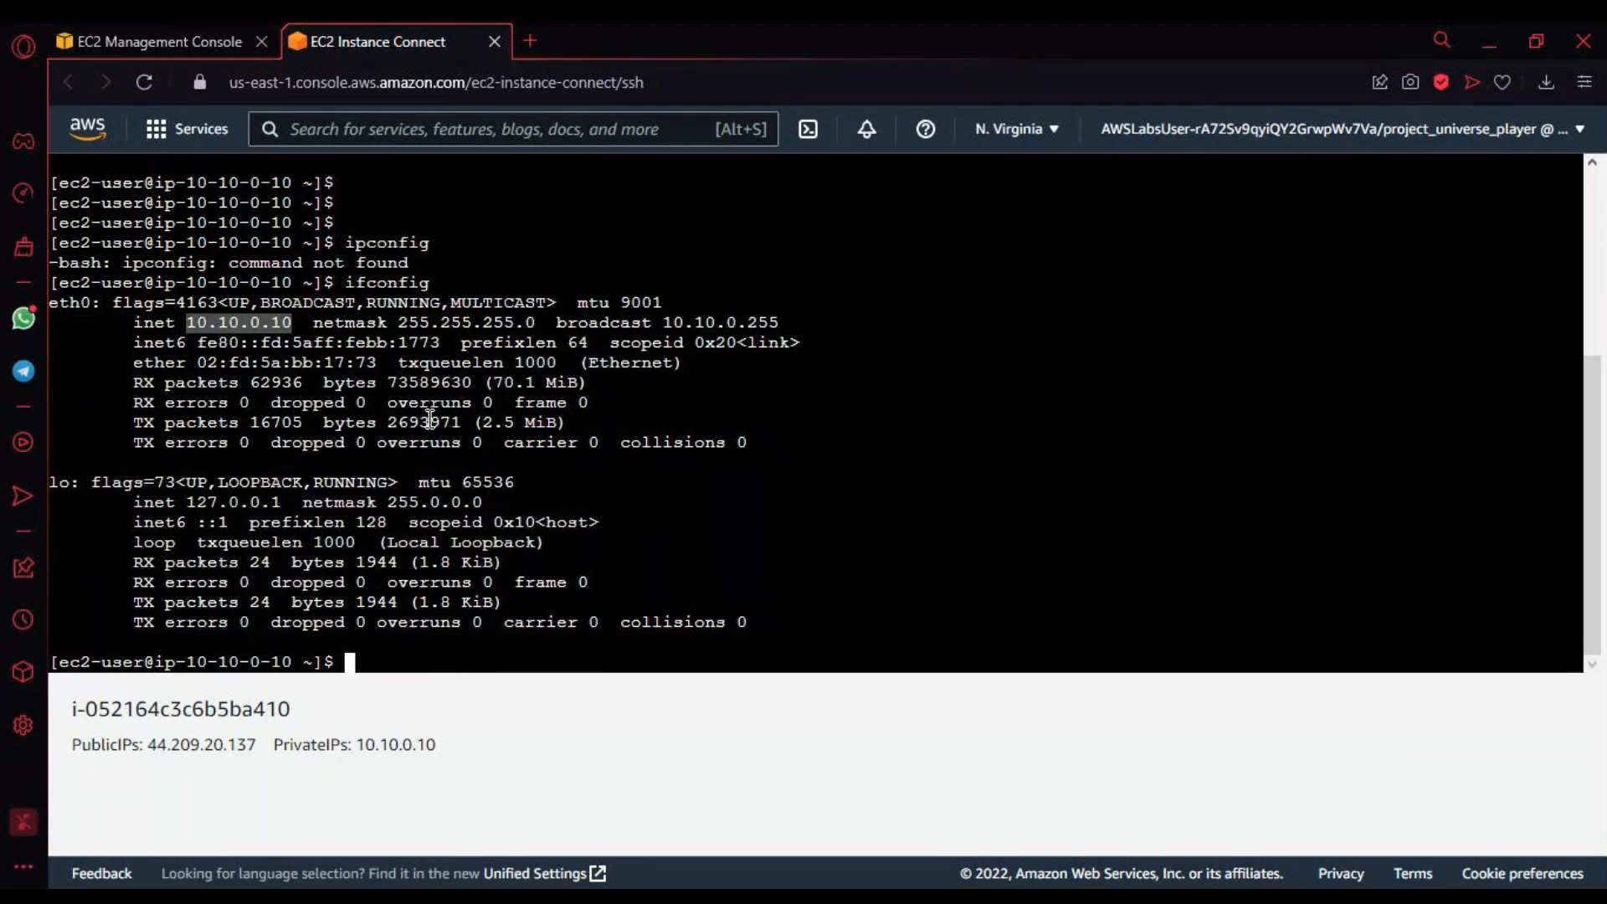
# Step: Recall the ping 172.31.0.10 command at the terminal prompt without running it
pyautogui.press('Up')
pyautogui.press('Up')
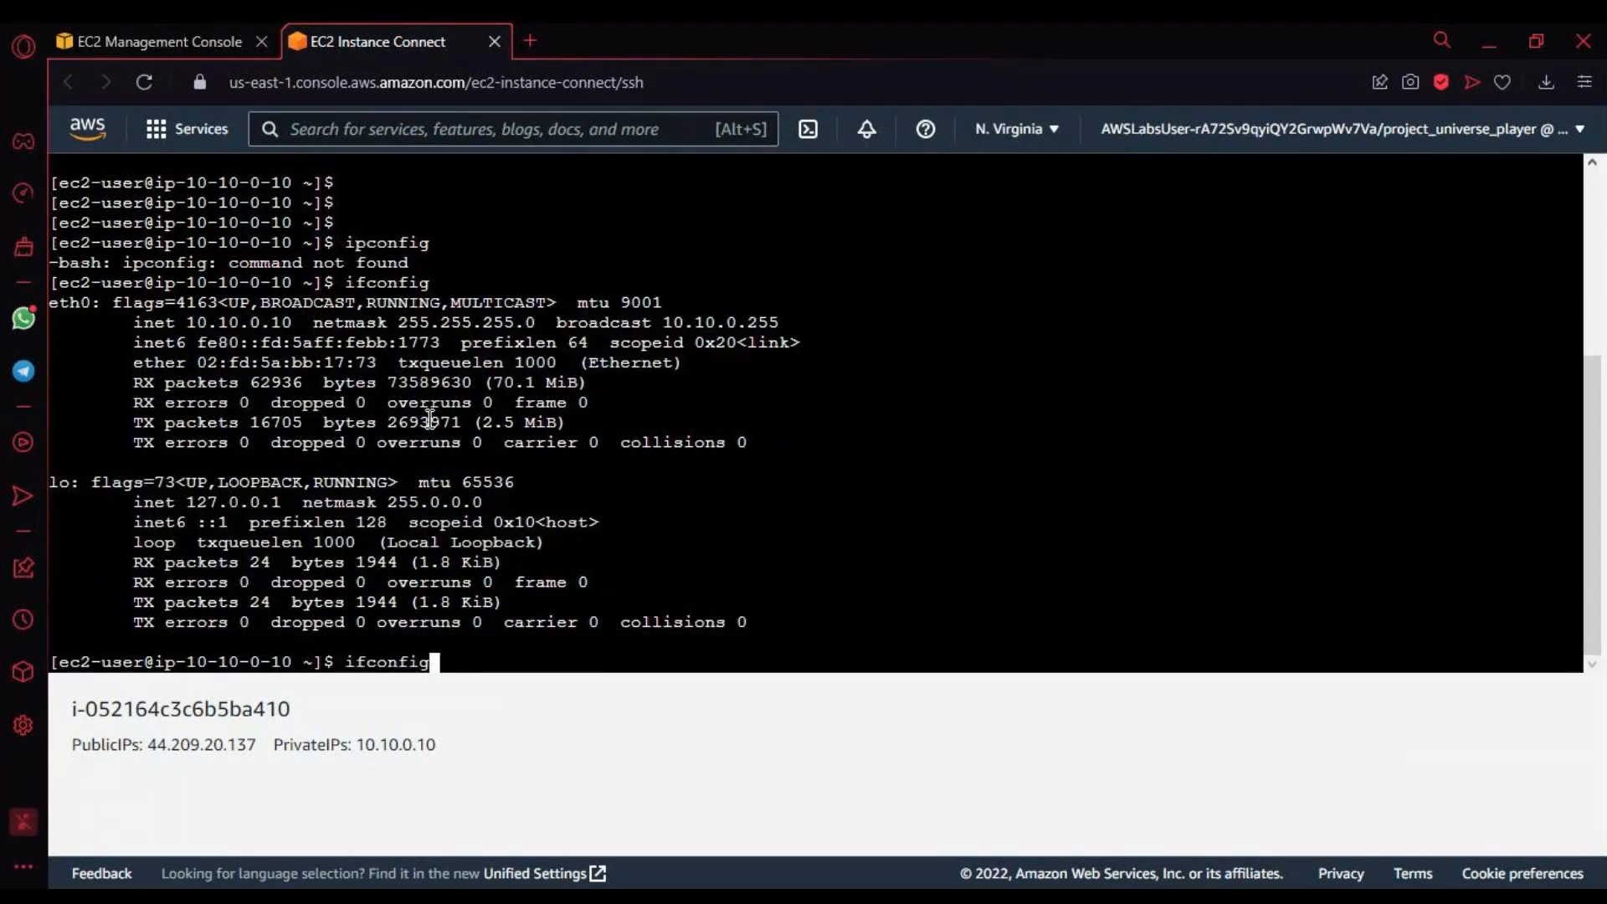
pyautogui.press('Up')
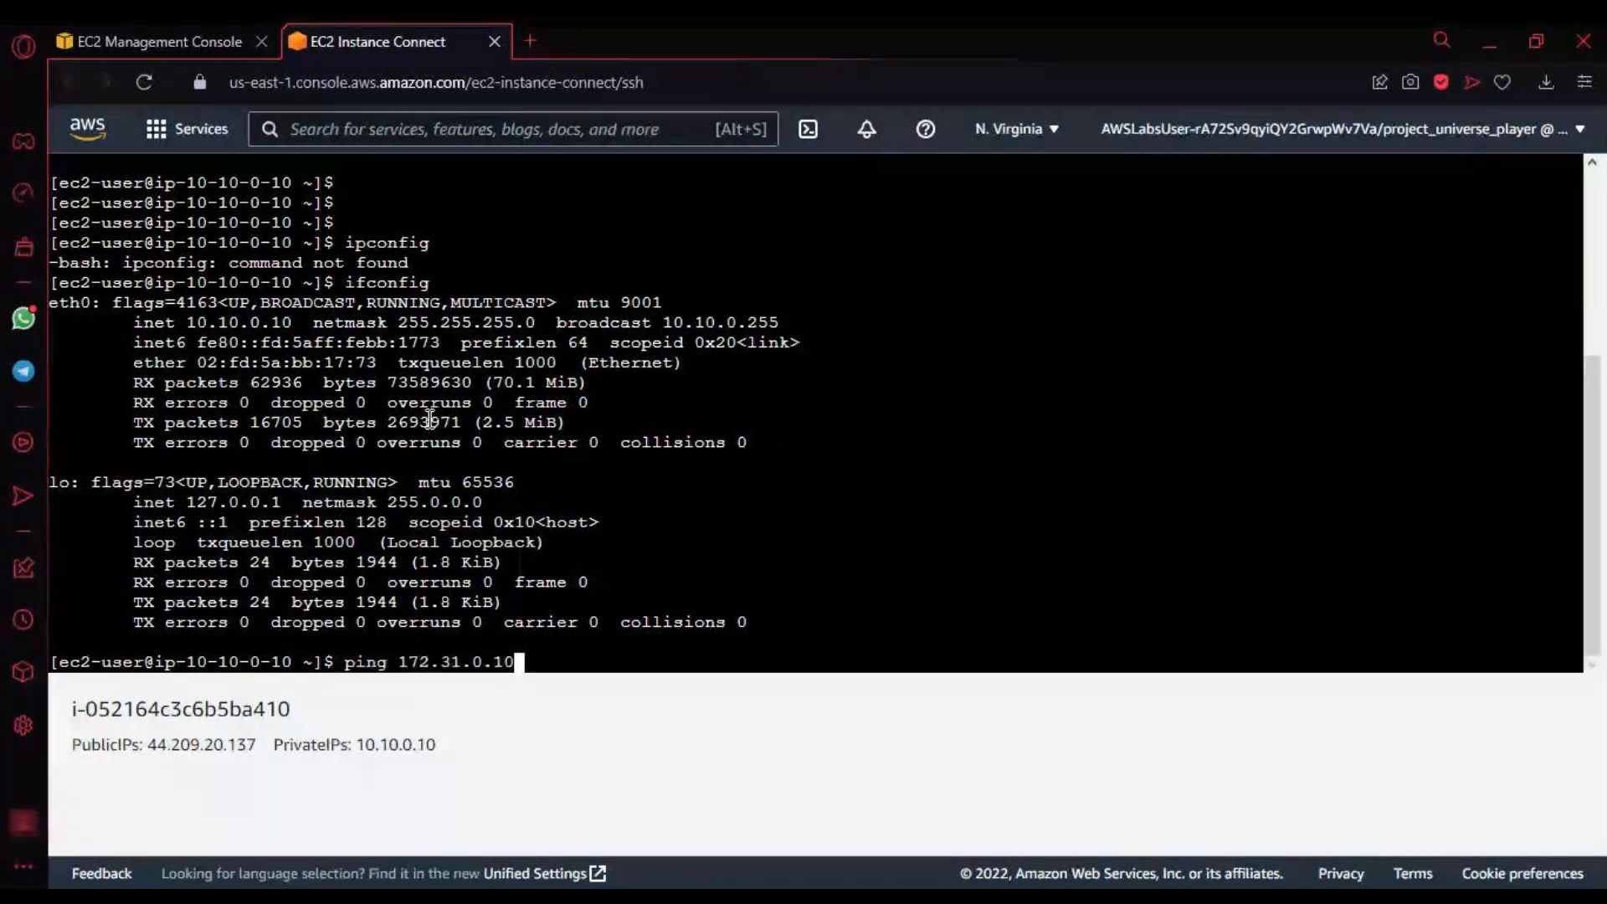
pyautogui.press('Down')
pyautogui.press('Up')
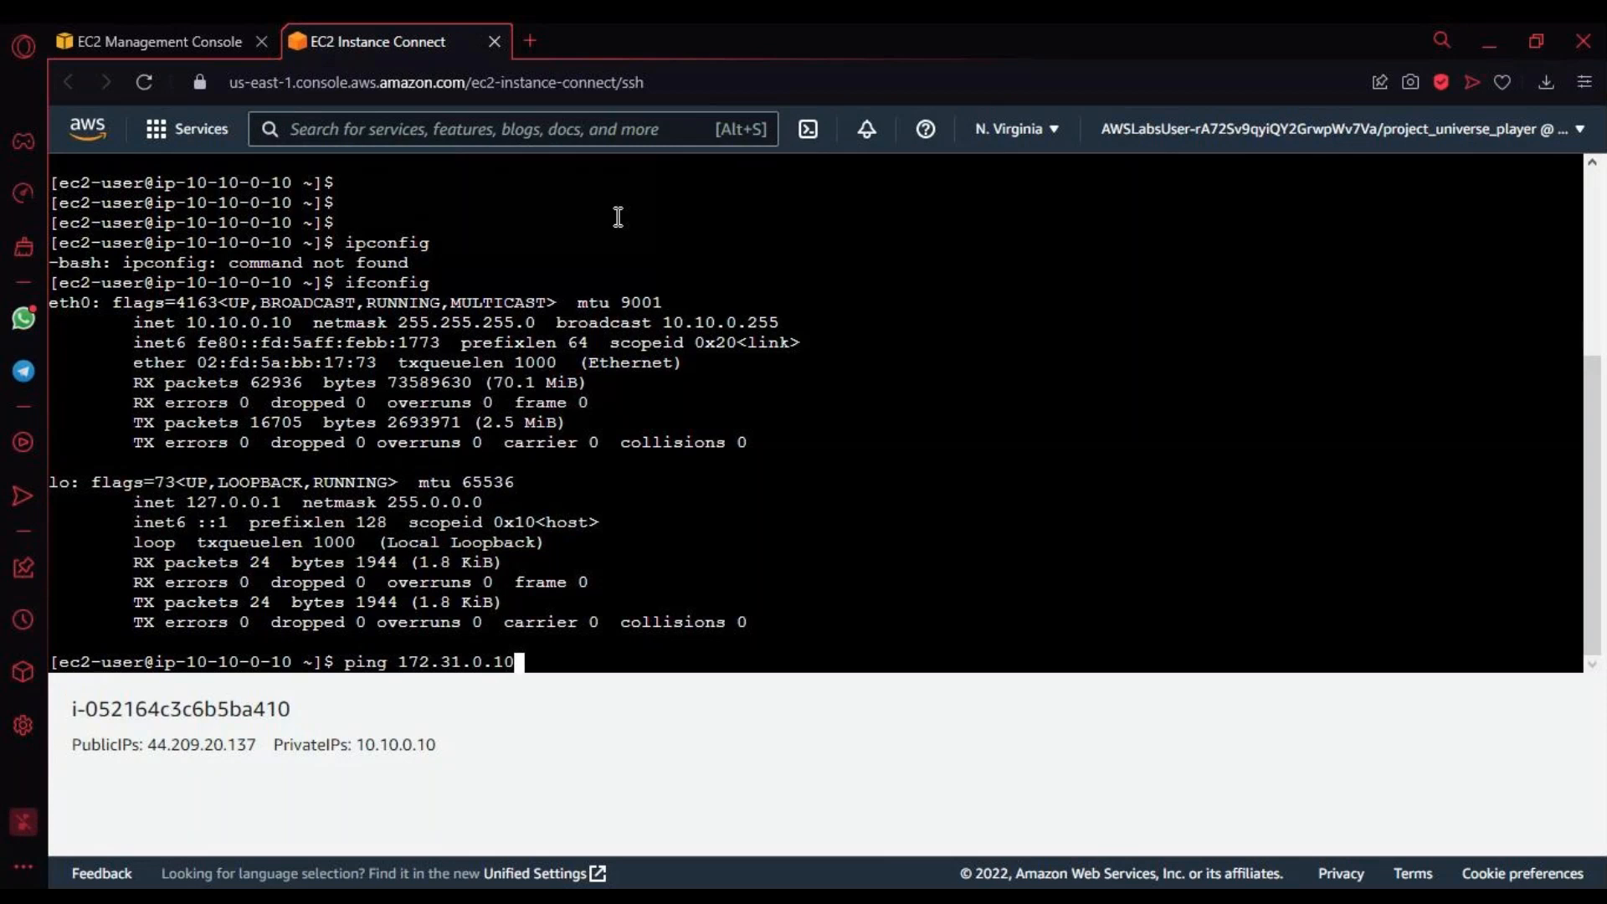
# Step: List the running EC2 instances in the management console and select only the Marketing Server
pyautogui.click(168, 42)
pyautogui.scroll(-1, 696, 452)
pyautogui.scroll(1, 586, 402)
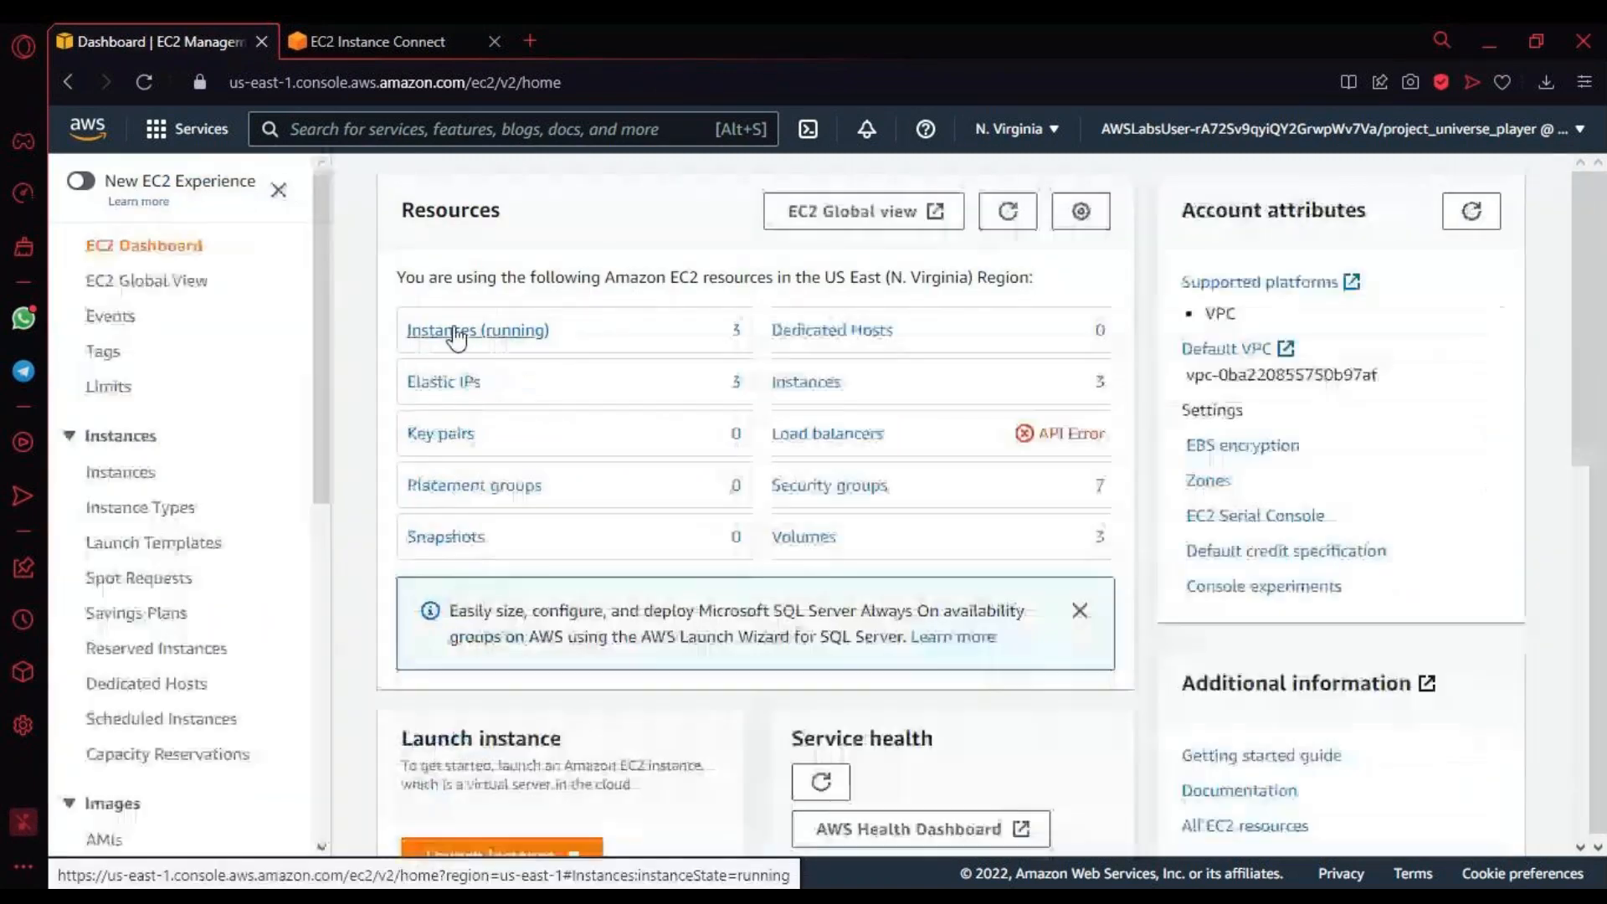
pyautogui.click(456, 332)
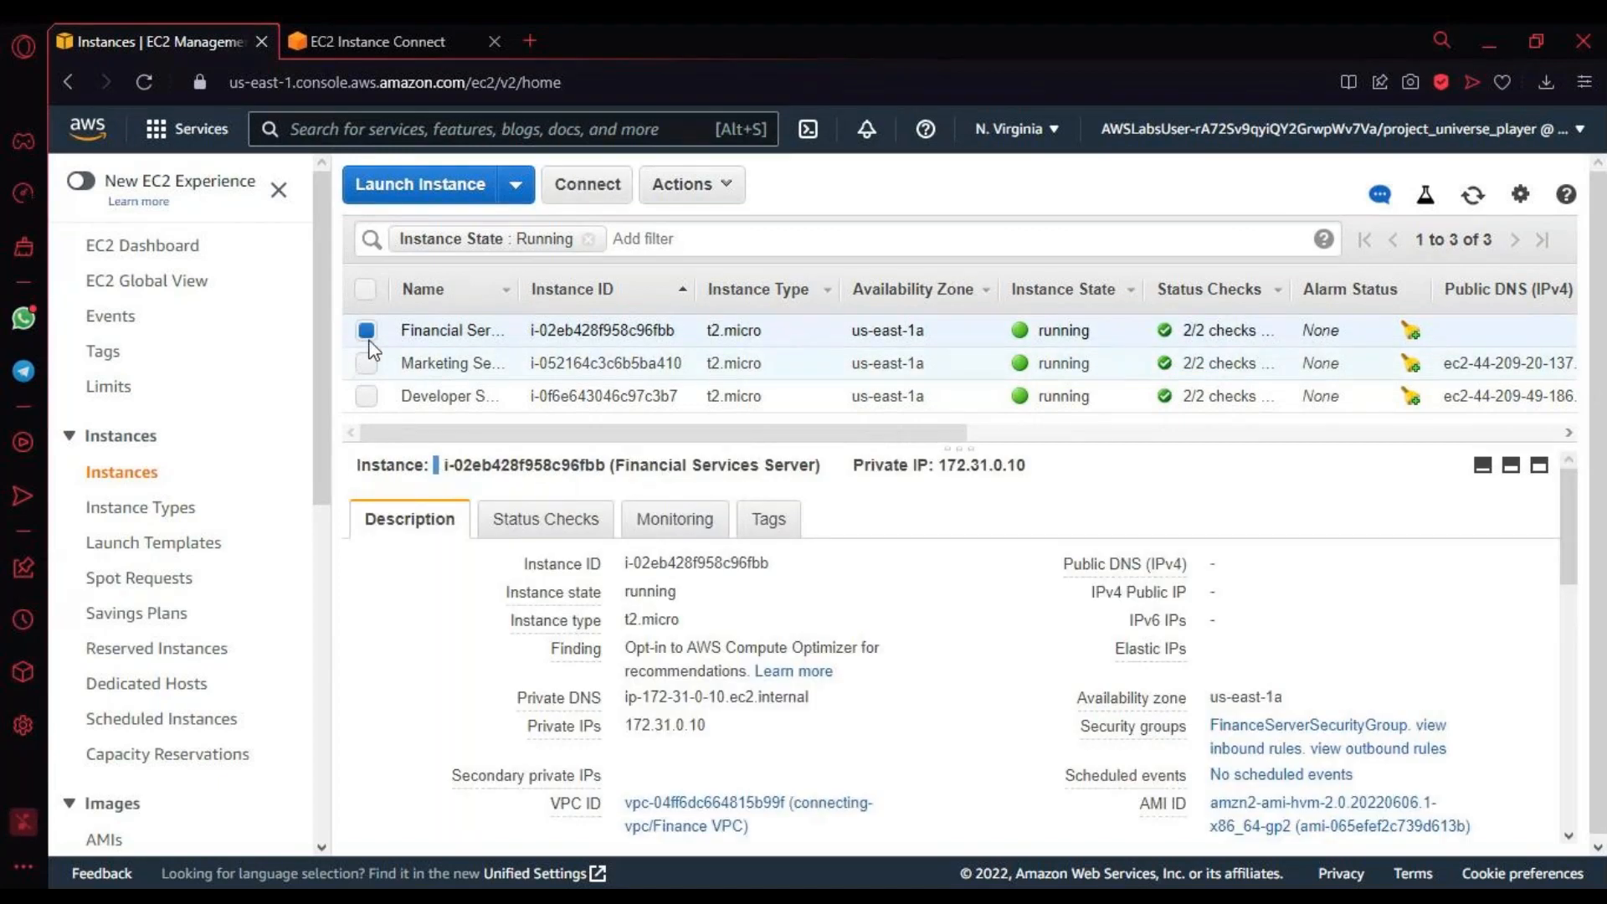
pyautogui.click(366, 362)
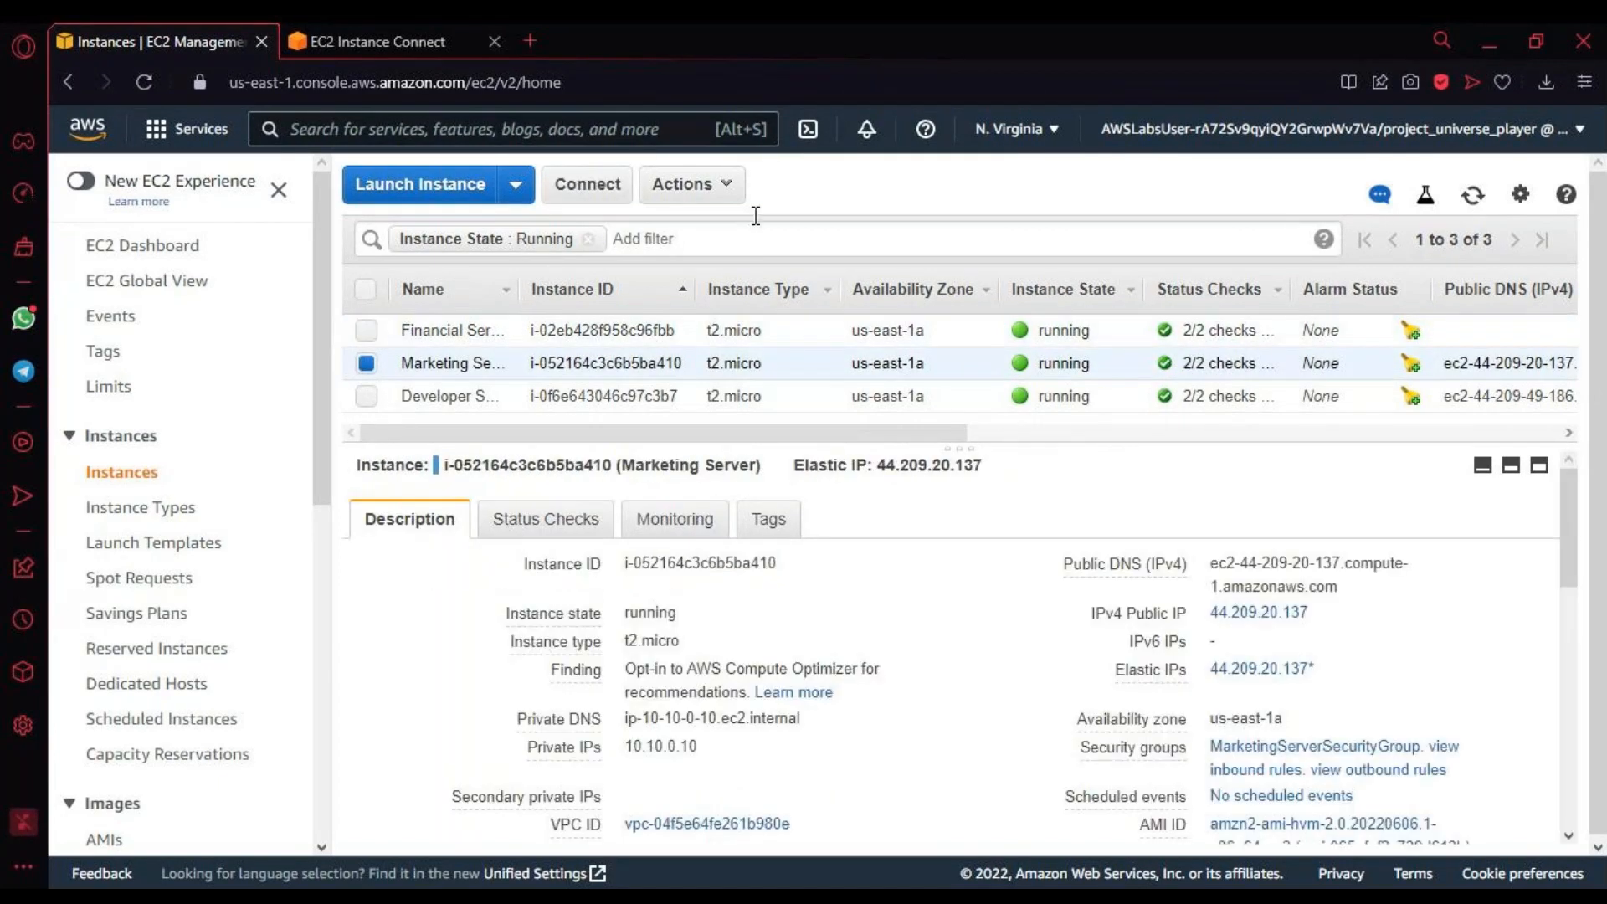
# Step: Examine the connection methods and SSH instructions for the Marketing Server, then close the dialog
pyautogui.click(587, 184)
pyautogui.scroll(-3, 976, 717)
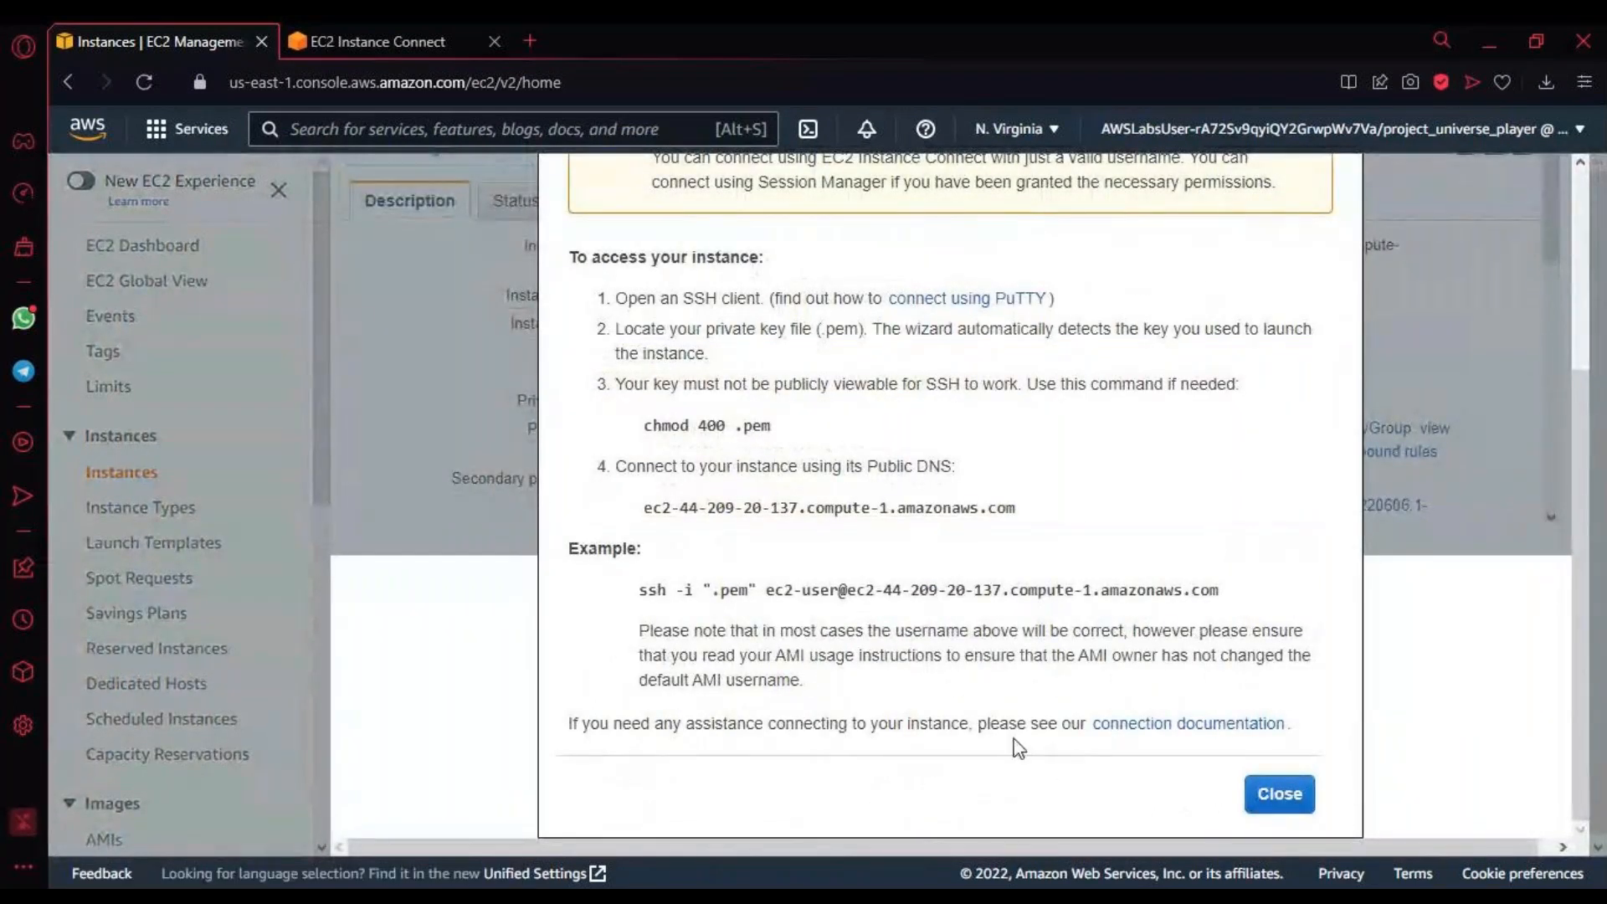
pyautogui.scroll(3, 1015, 743)
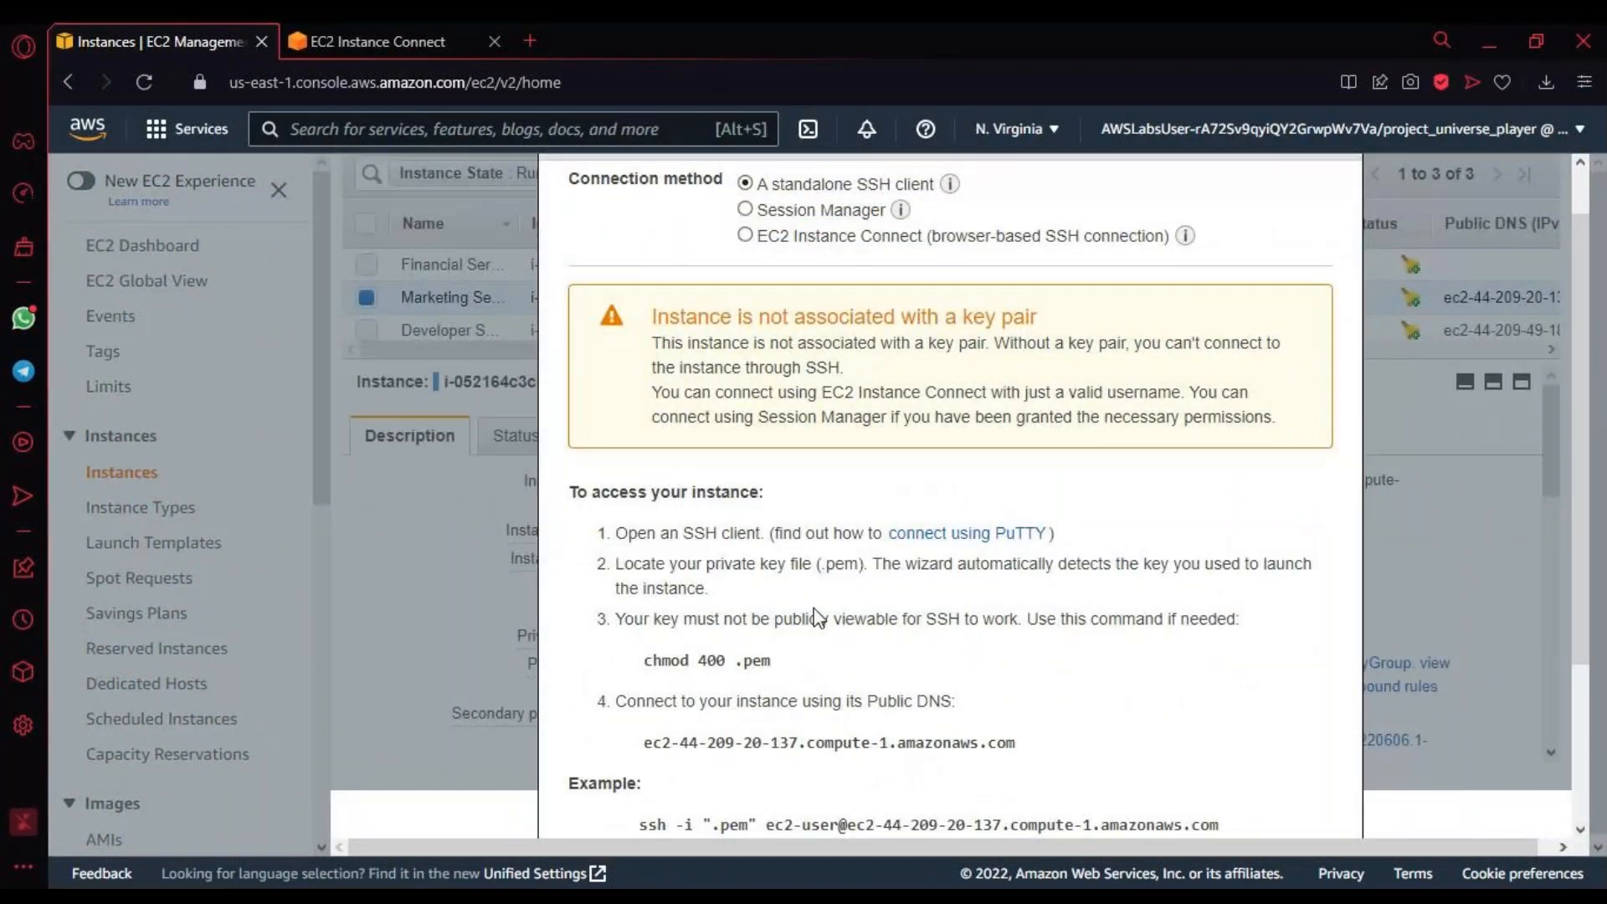
pyautogui.scroll(-3, 1000, 736)
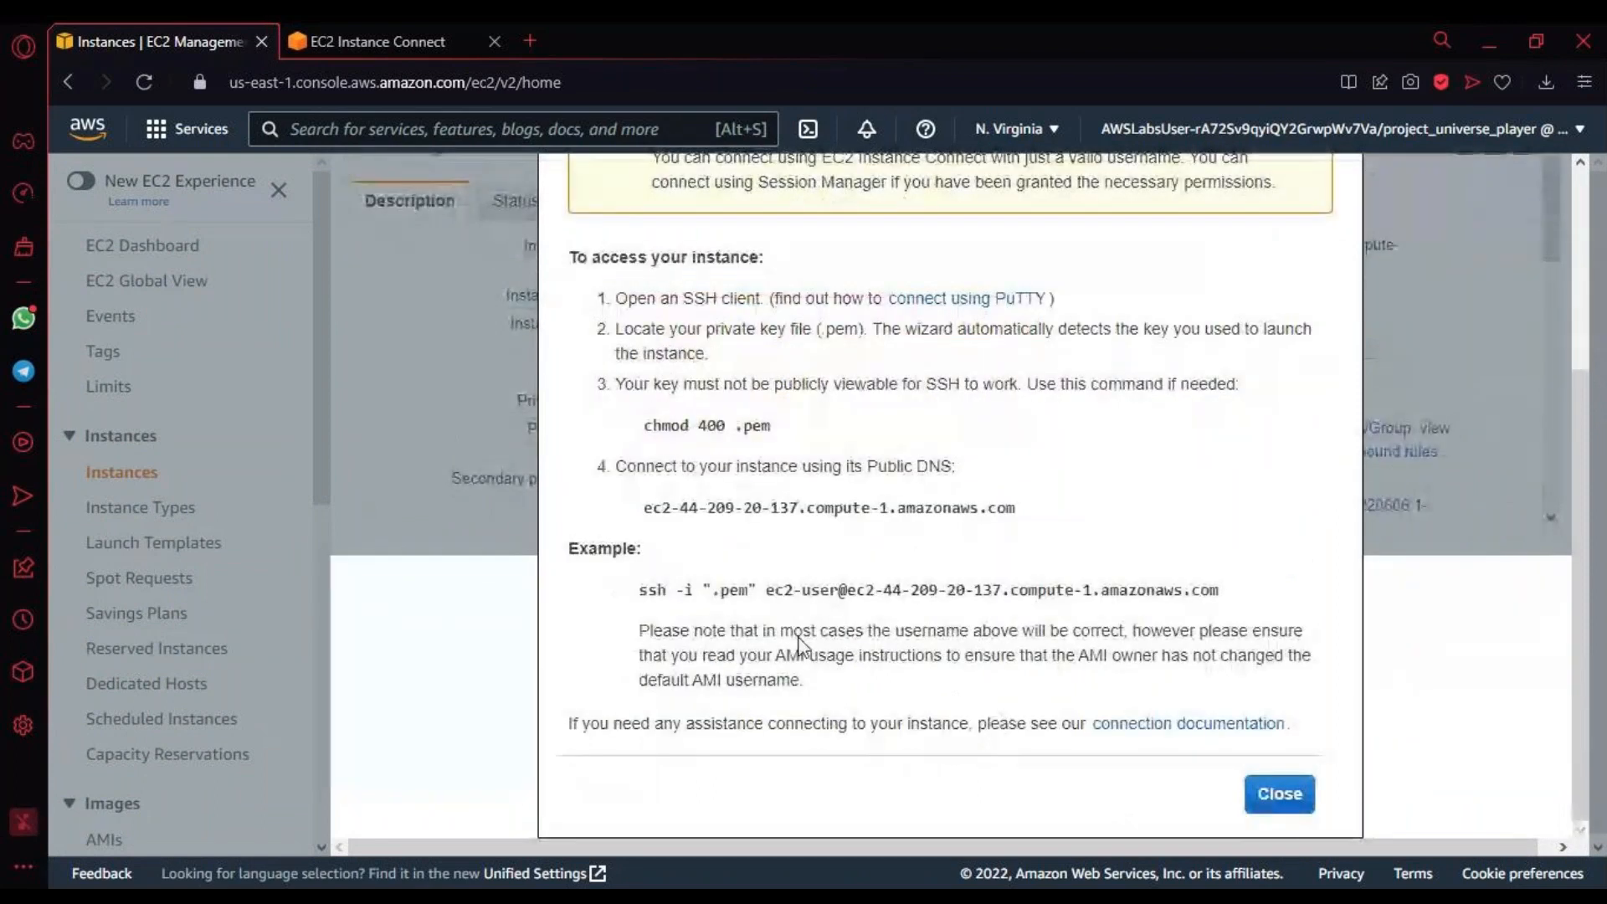
pyautogui.click(1280, 795)
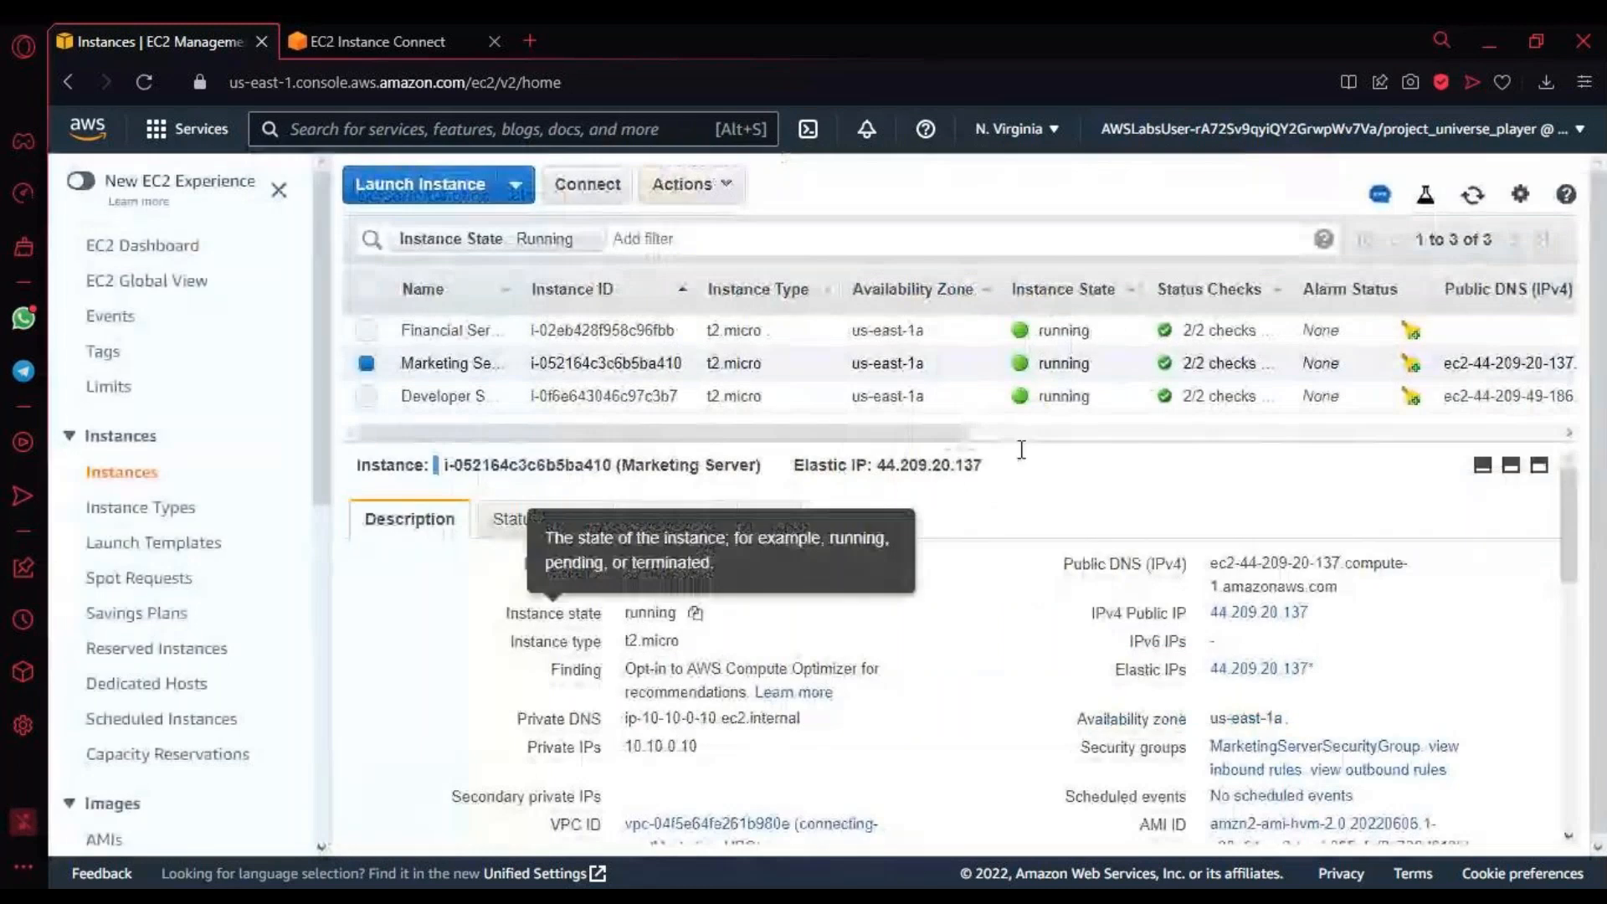
# Step: Open the Marketing Server's system log, examine it through to the final cloud-init entries, then close it and clear the text selection
pyautogui.click(725, 185)
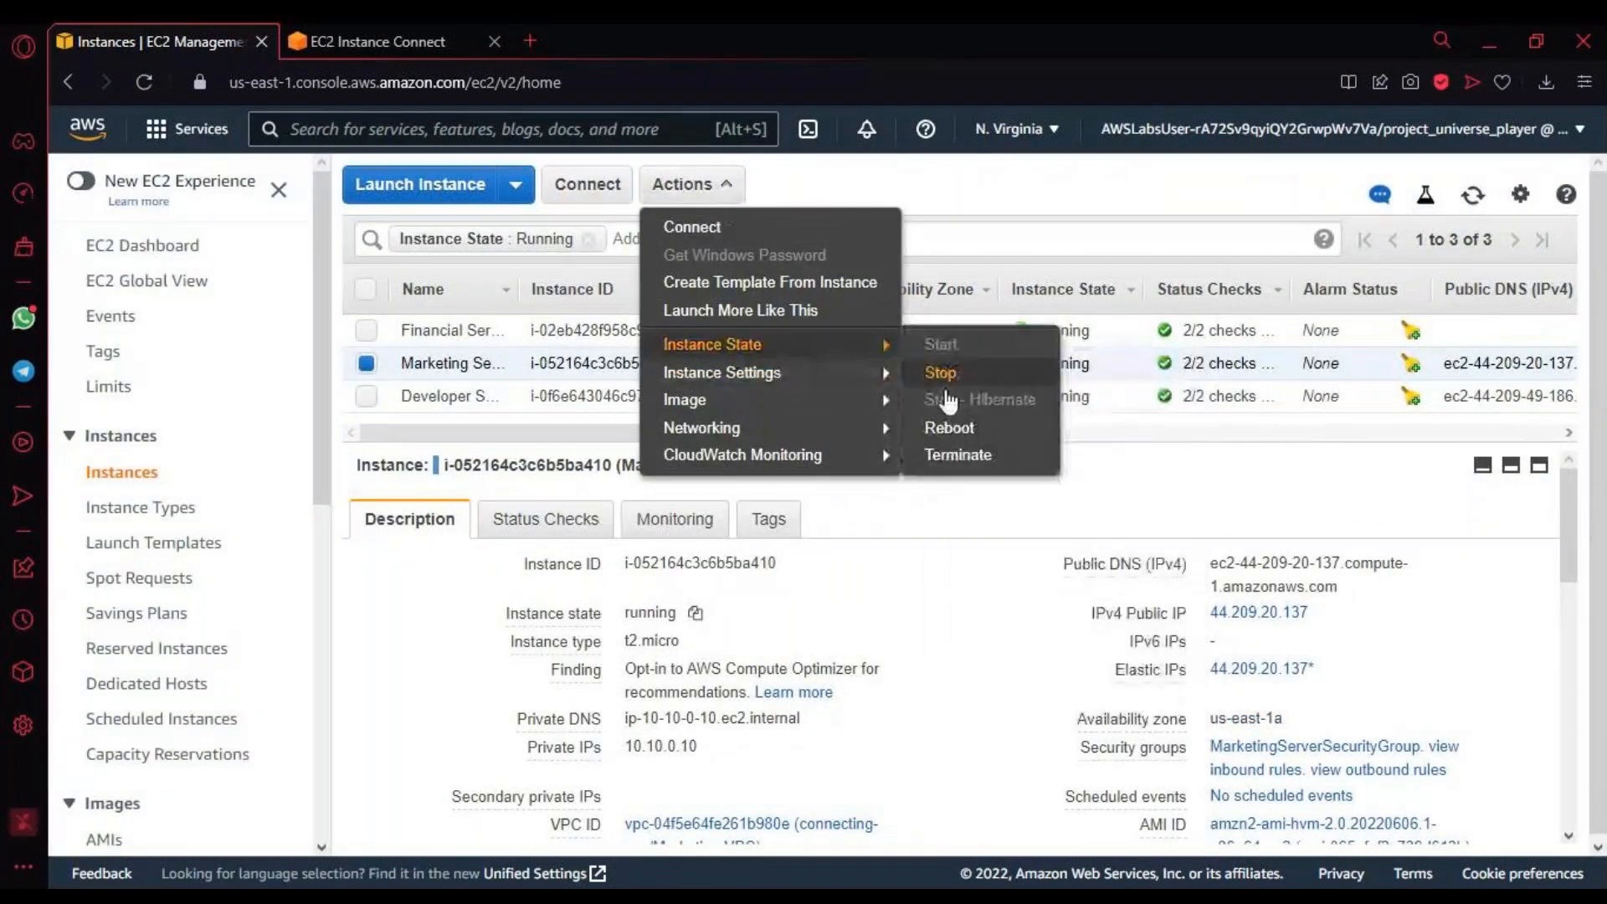
pyautogui.moveTo(770, 465)
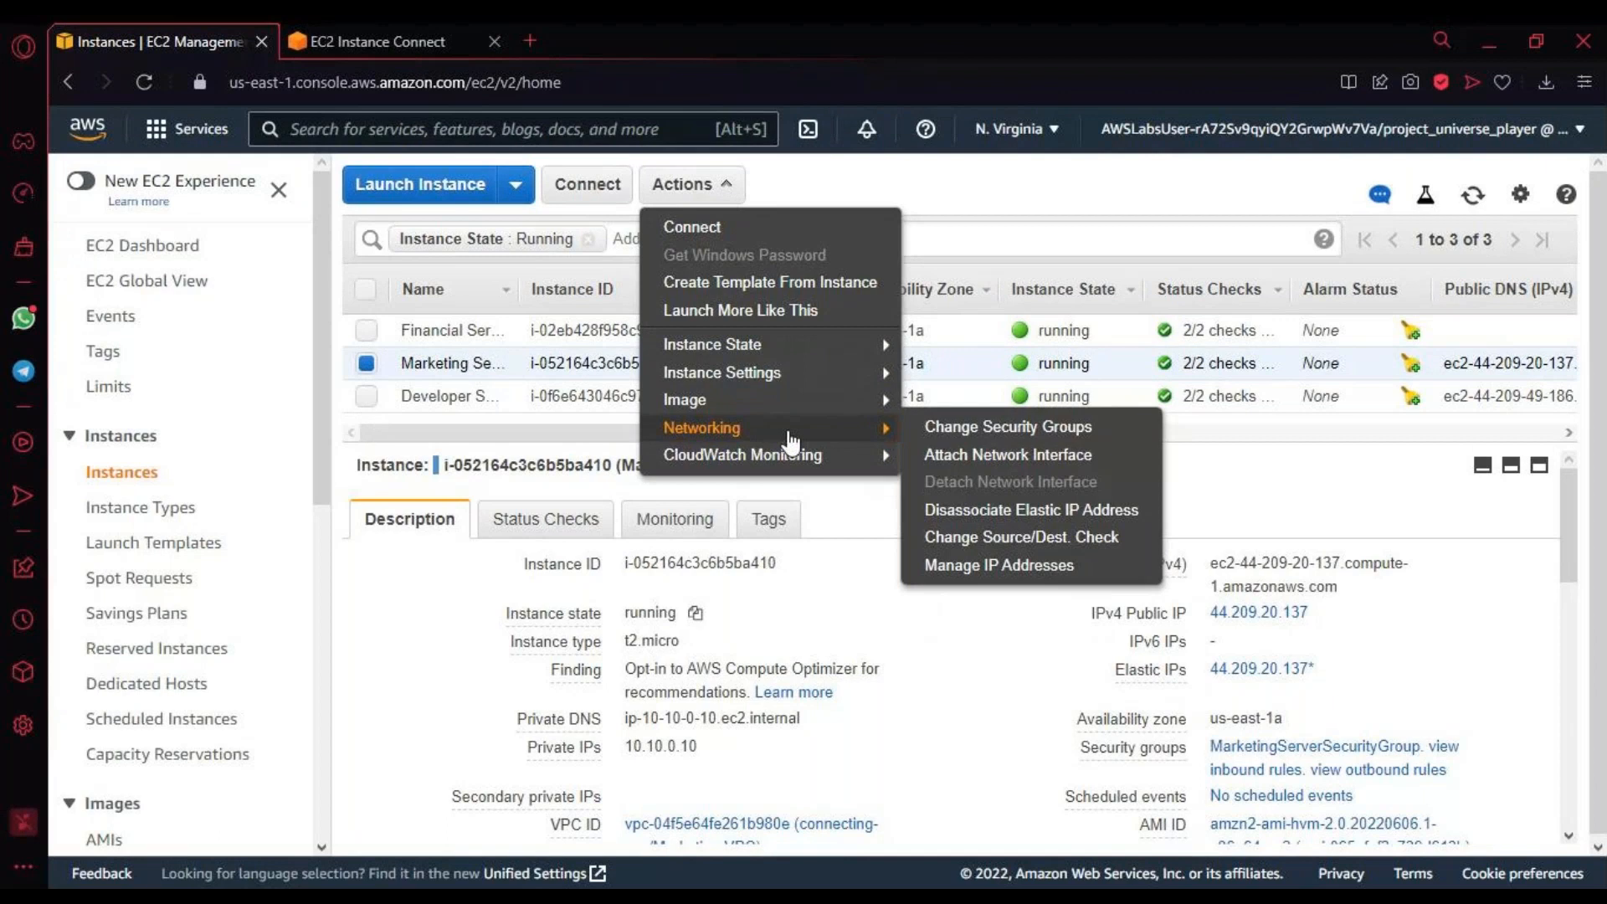
pyautogui.moveTo(838, 387)
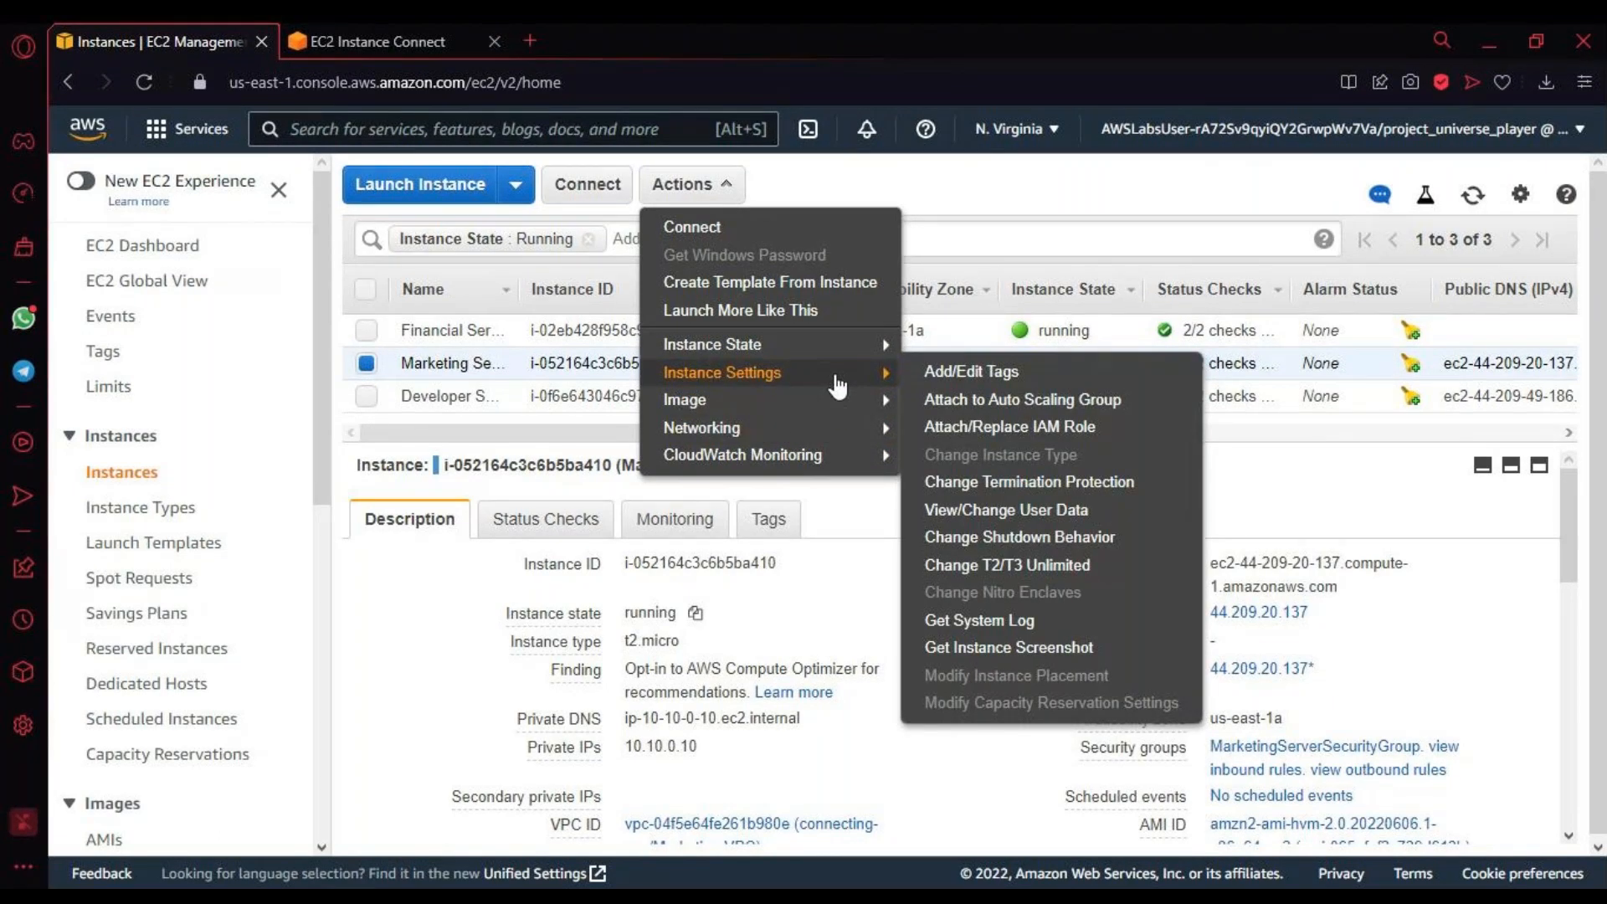
pyautogui.click(1114, 620)
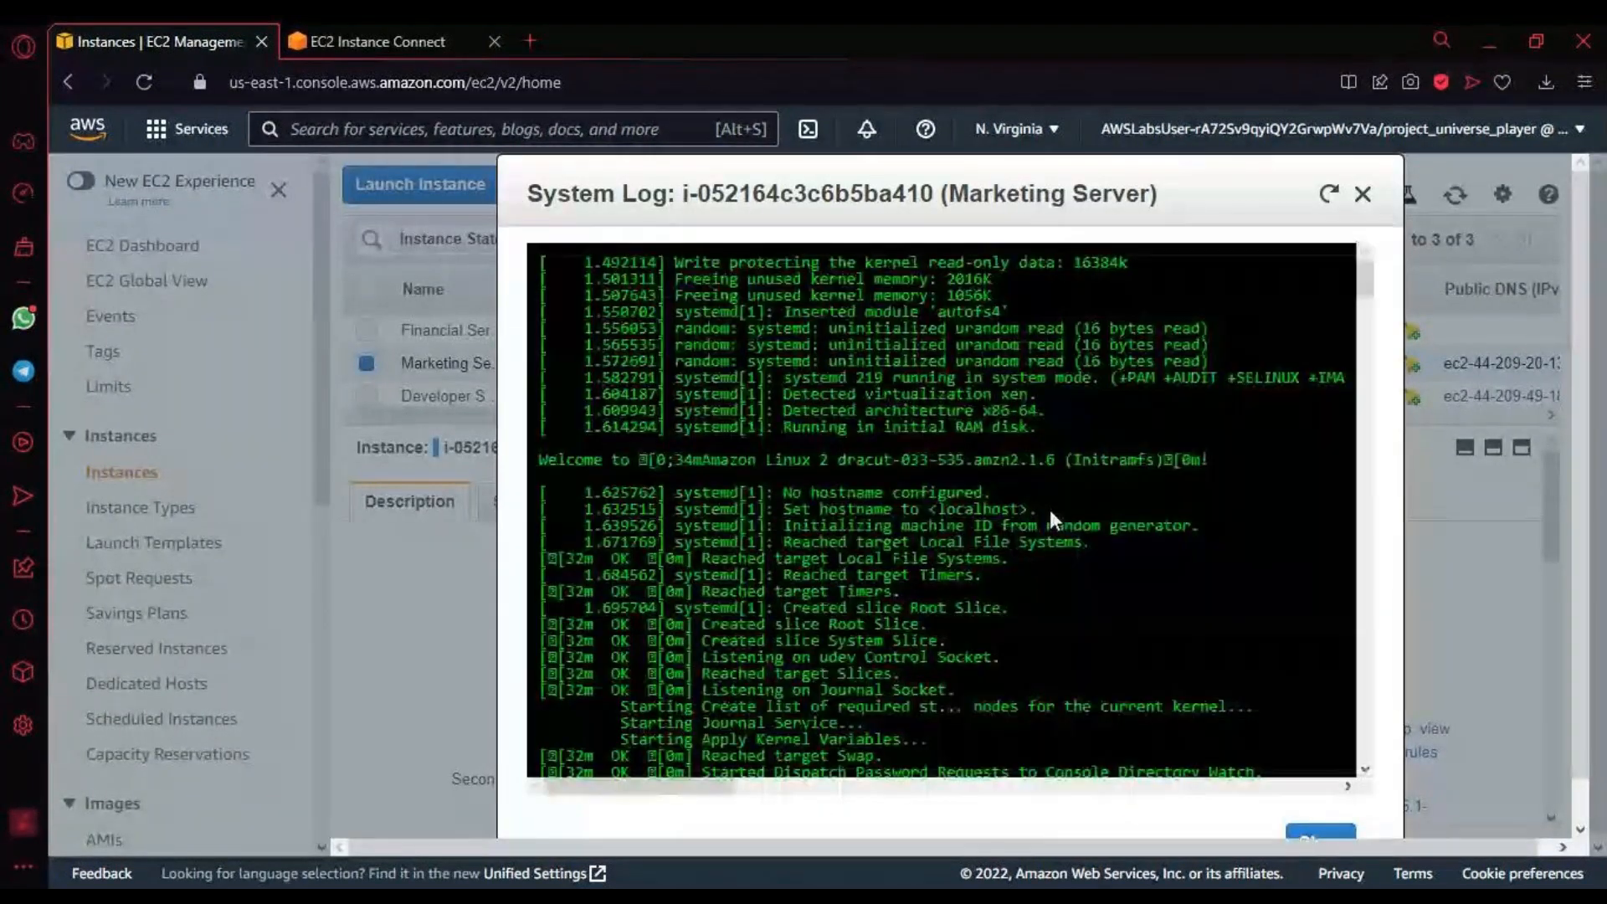
pyautogui.scroll(-5, 1050, 510)
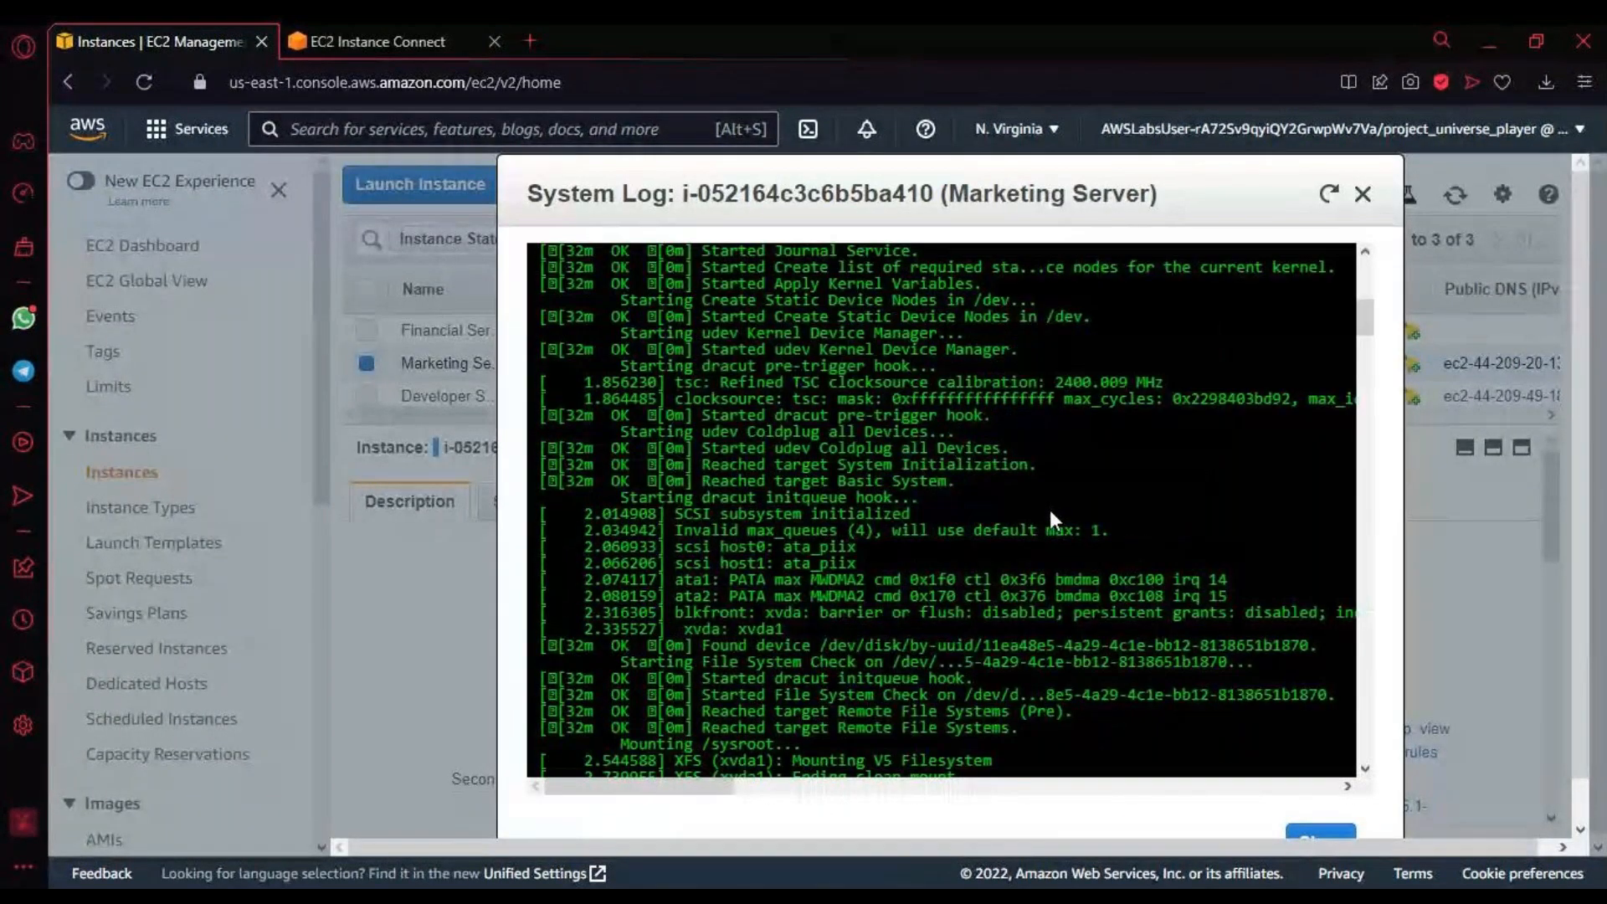
pyautogui.scroll(-15, 1050, 510)
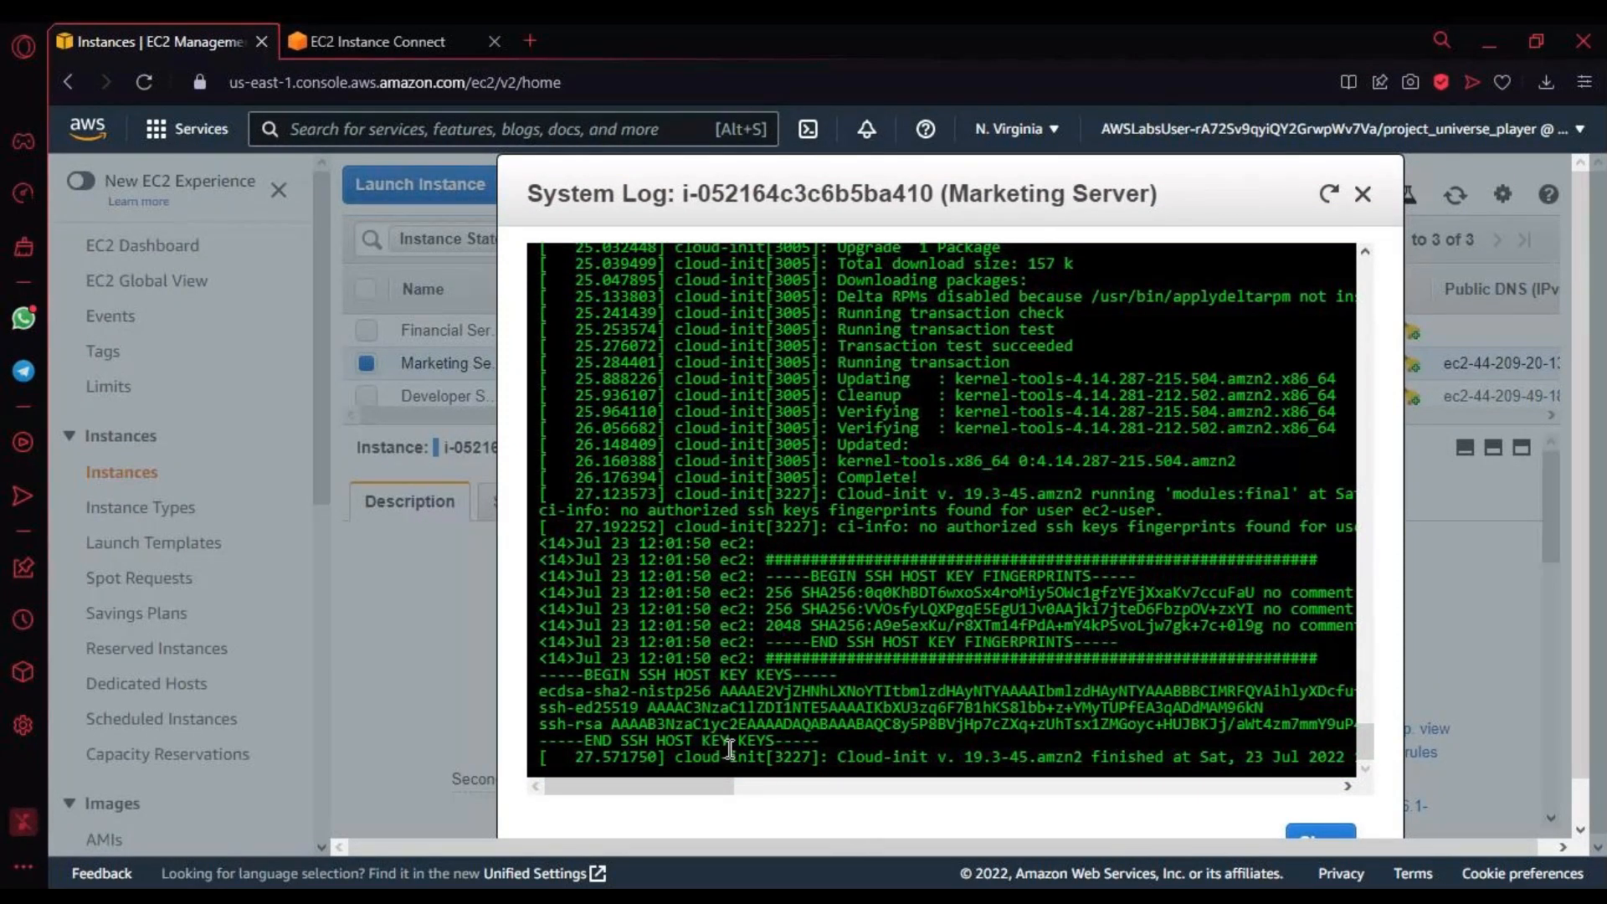
pyautogui.moveTo(730, 749); pyautogui.dragTo(766, 472)
pyautogui.press('Escape')
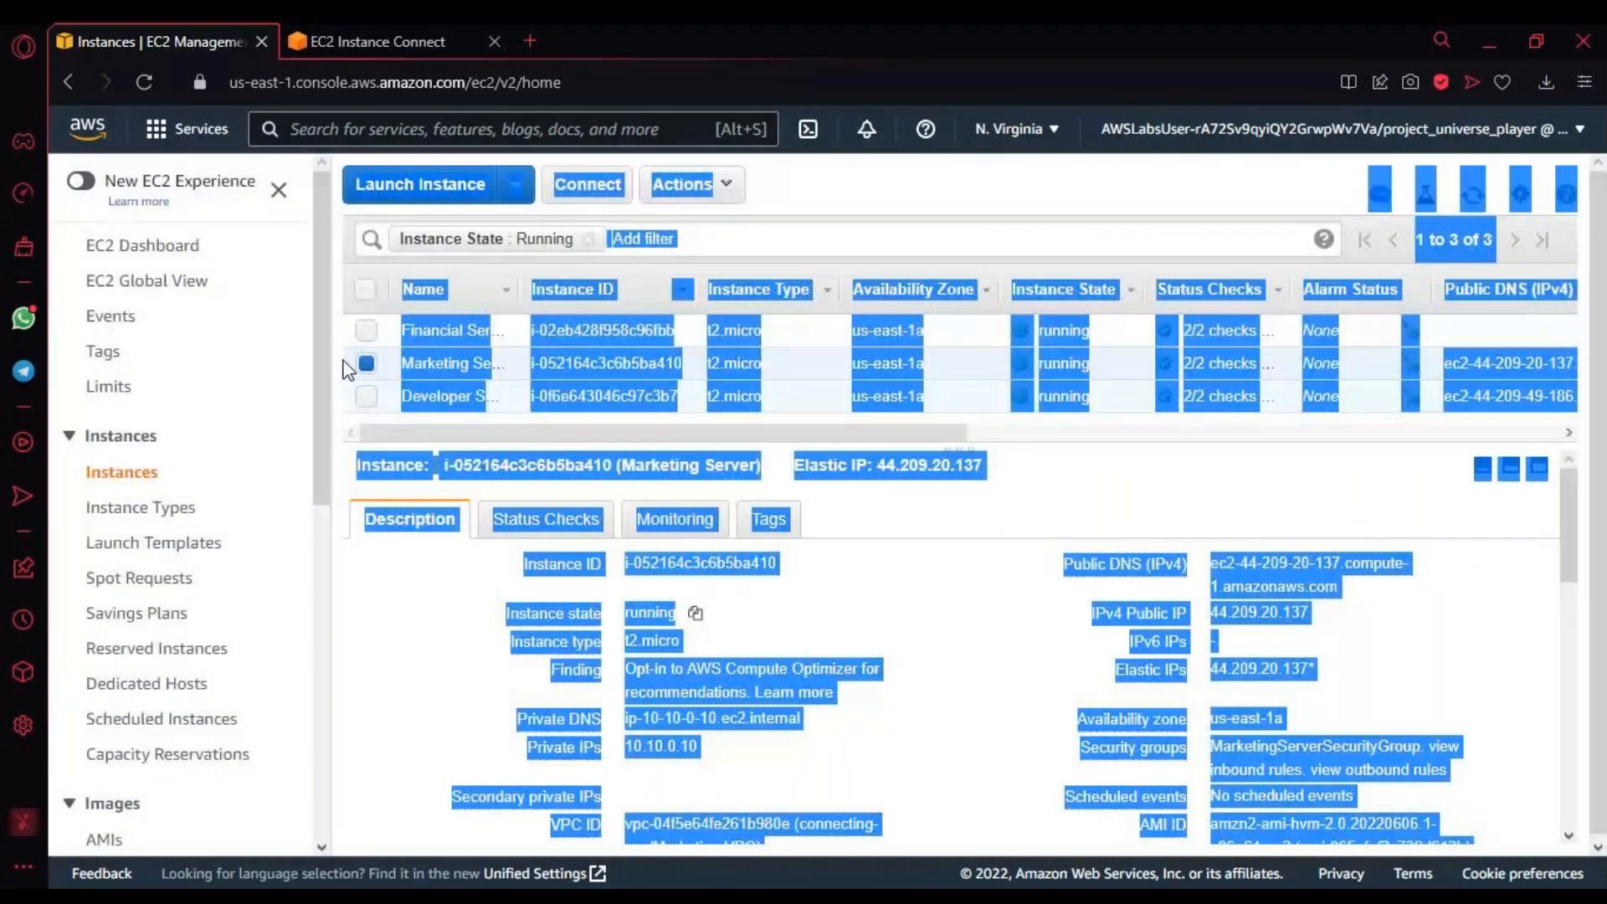
pyautogui.click(350, 366)
pyautogui.click(940, 628)
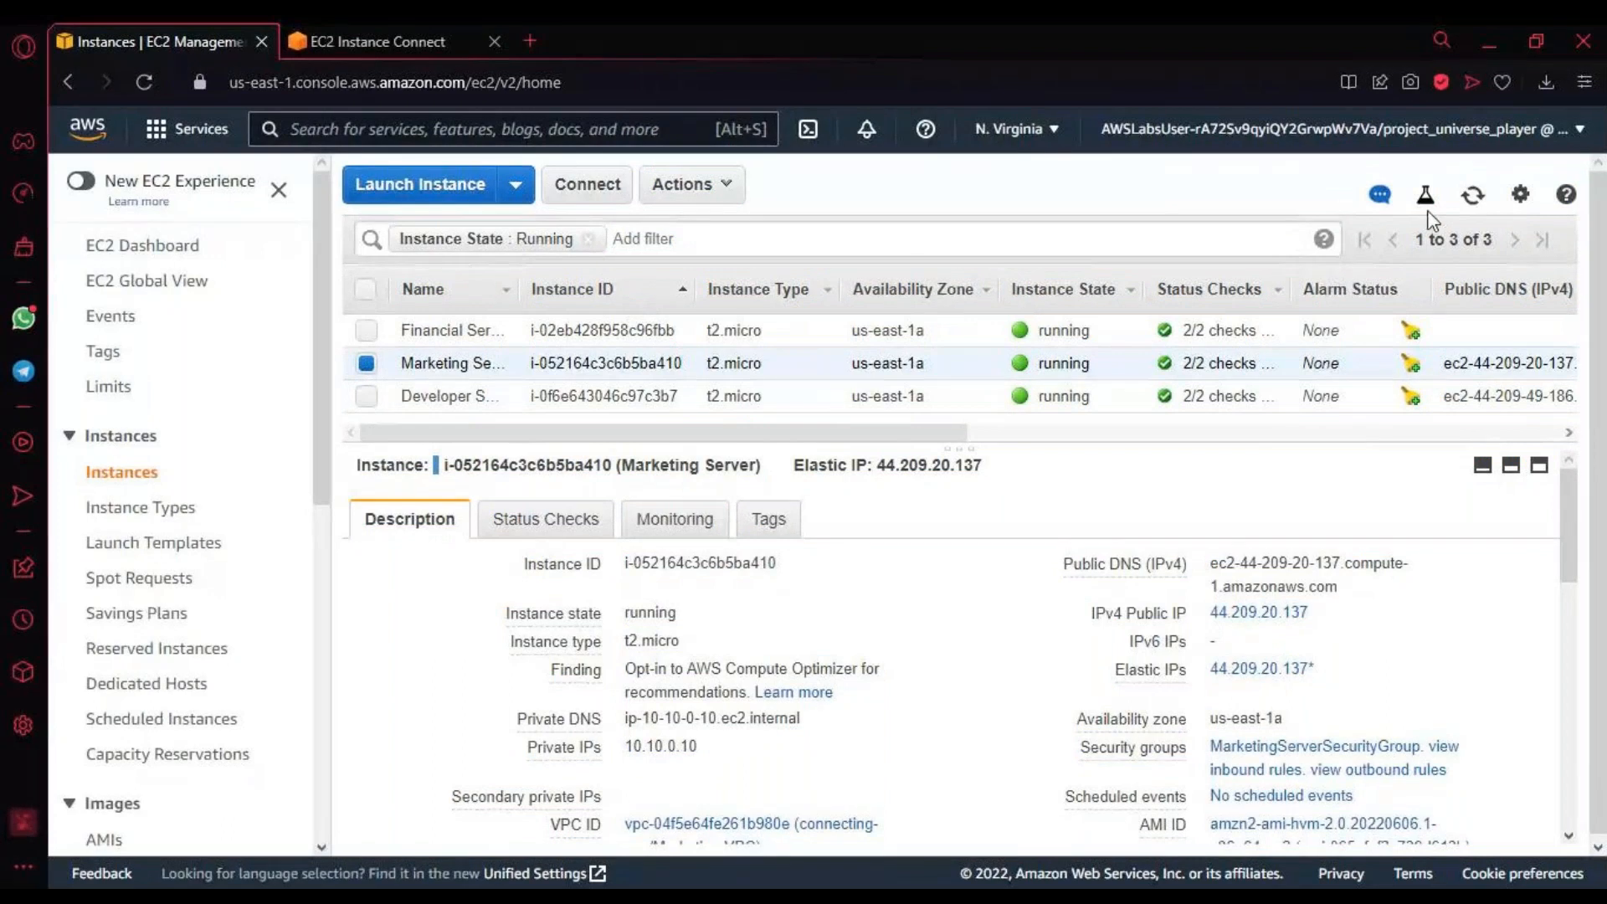
# Step: Refresh the instance list and select only the Financial Services Server
pyautogui.click(1471, 201)
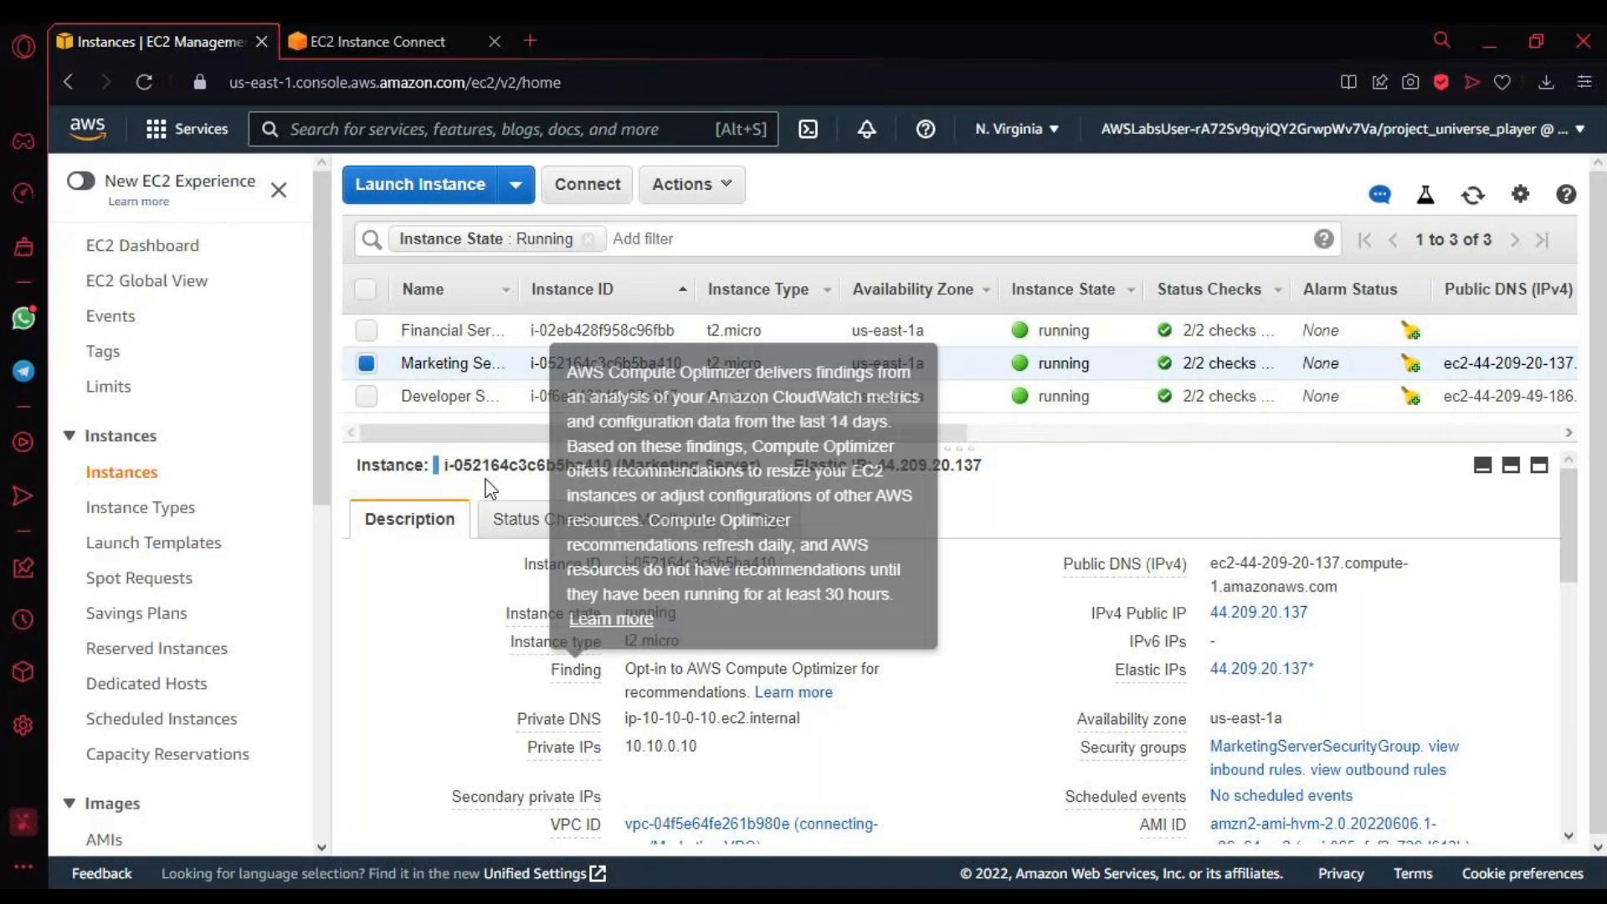
pyautogui.click(366, 364)
pyautogui.click(367, 331)
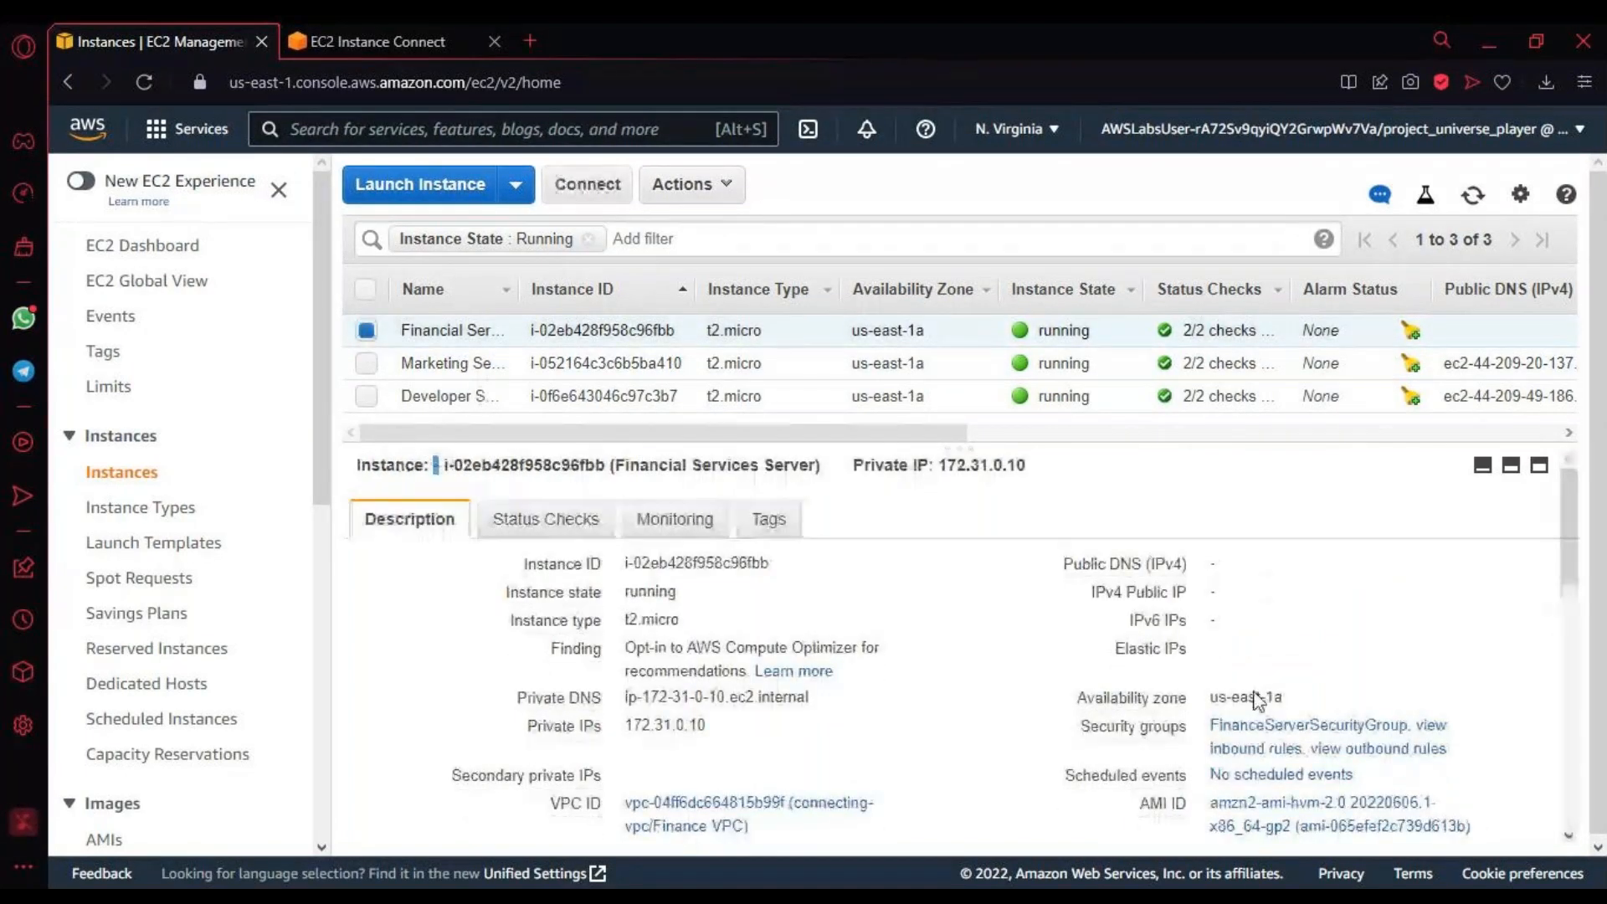
# Step: Examine the ports, protocols and sources in the inbound rules of FinanceServerSecurityGroup on the Financial Services Server, then close them
pyautogui.click(1298, 754)
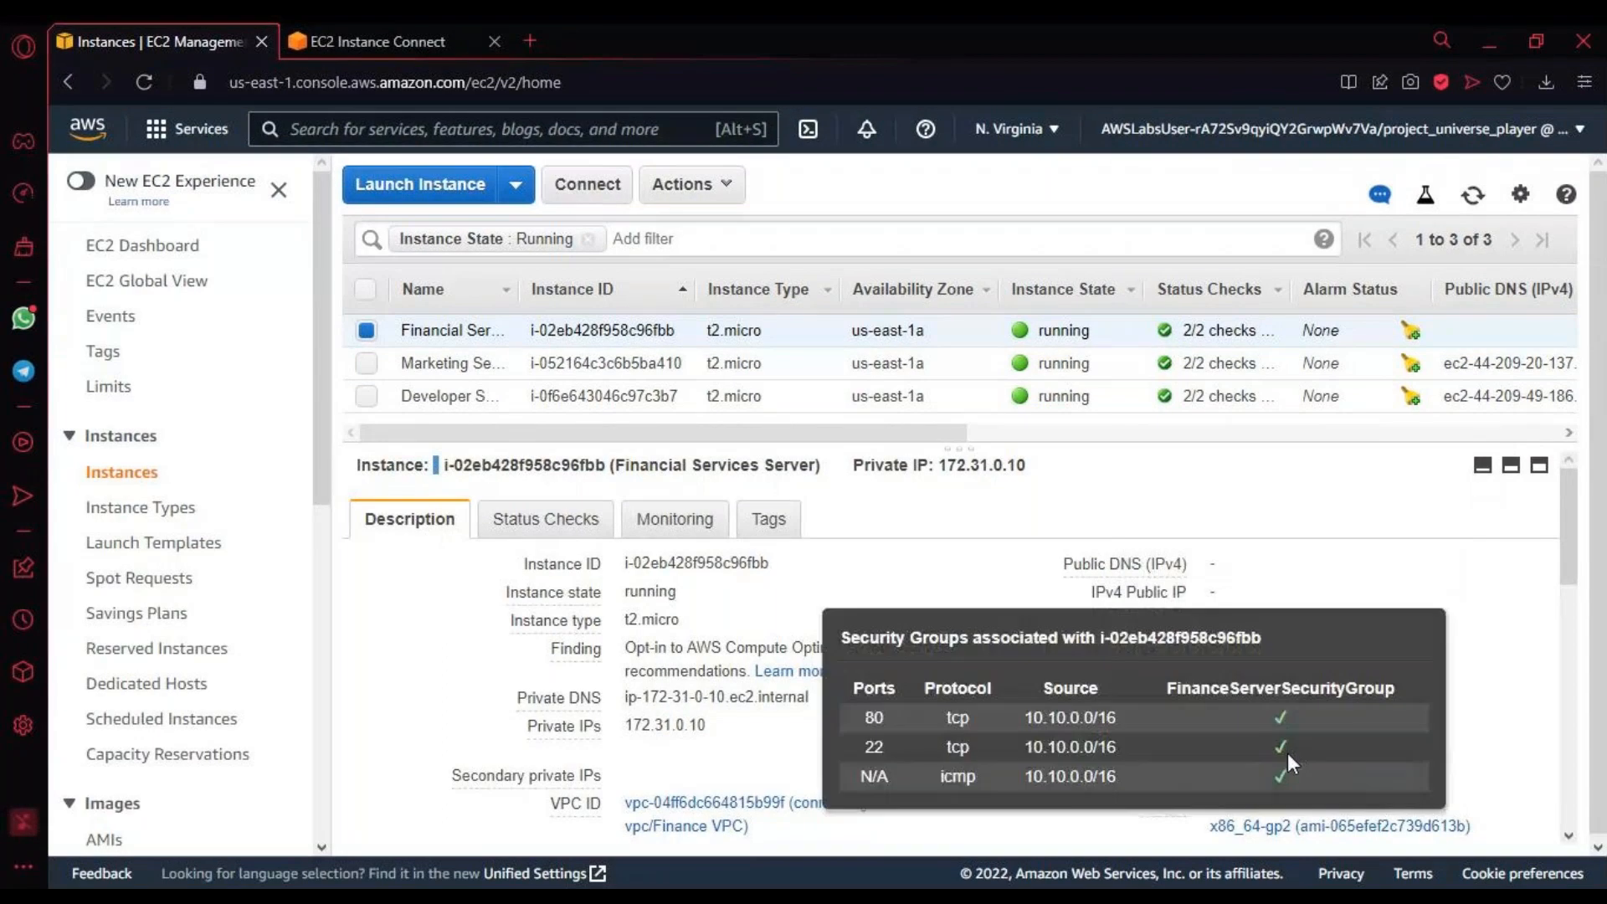
pyautogui.moveTo(861, 710); pyautogui.dragTo(1128, 775)
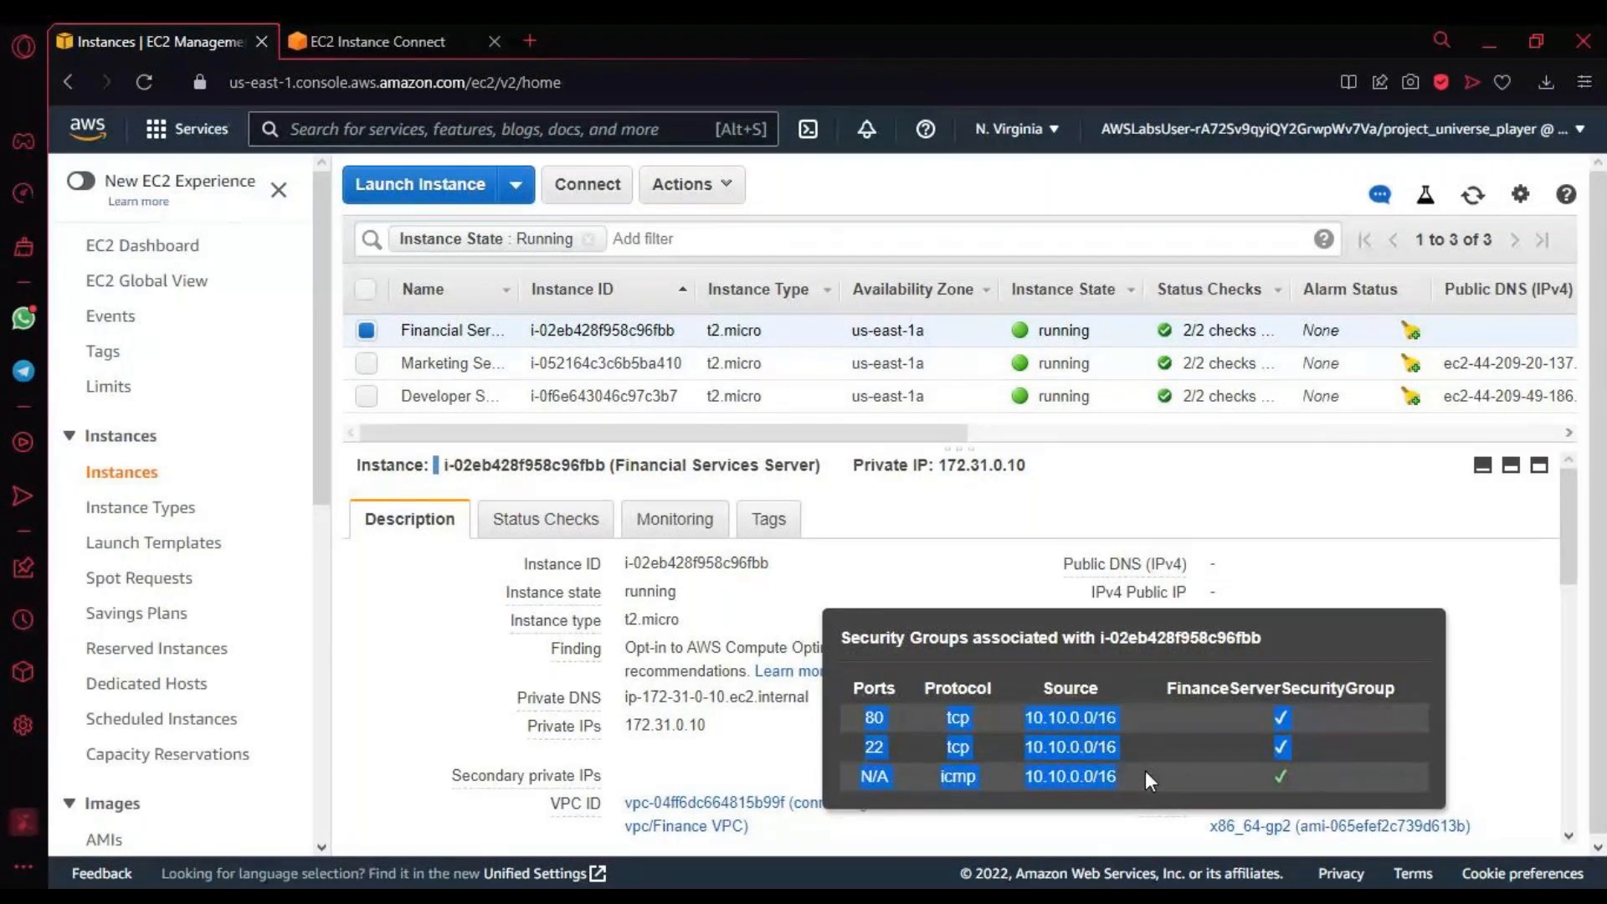
pyautogui.moveTo(1145, 772); pyautogui.dragTo(1293, 798)
pyautogui.click(1385, 549)
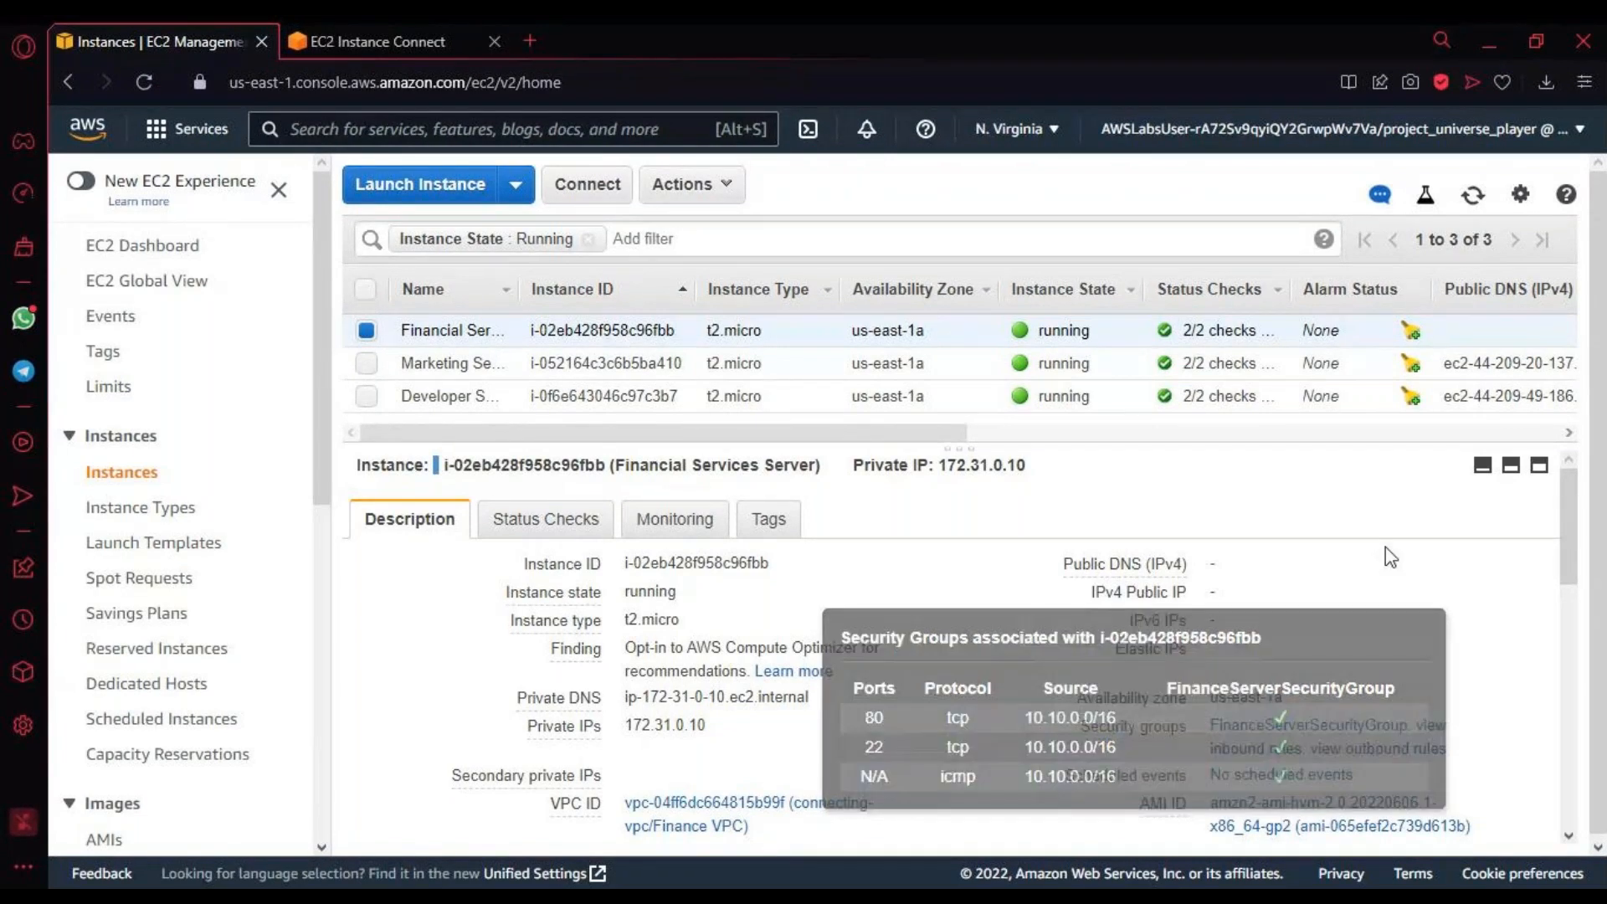
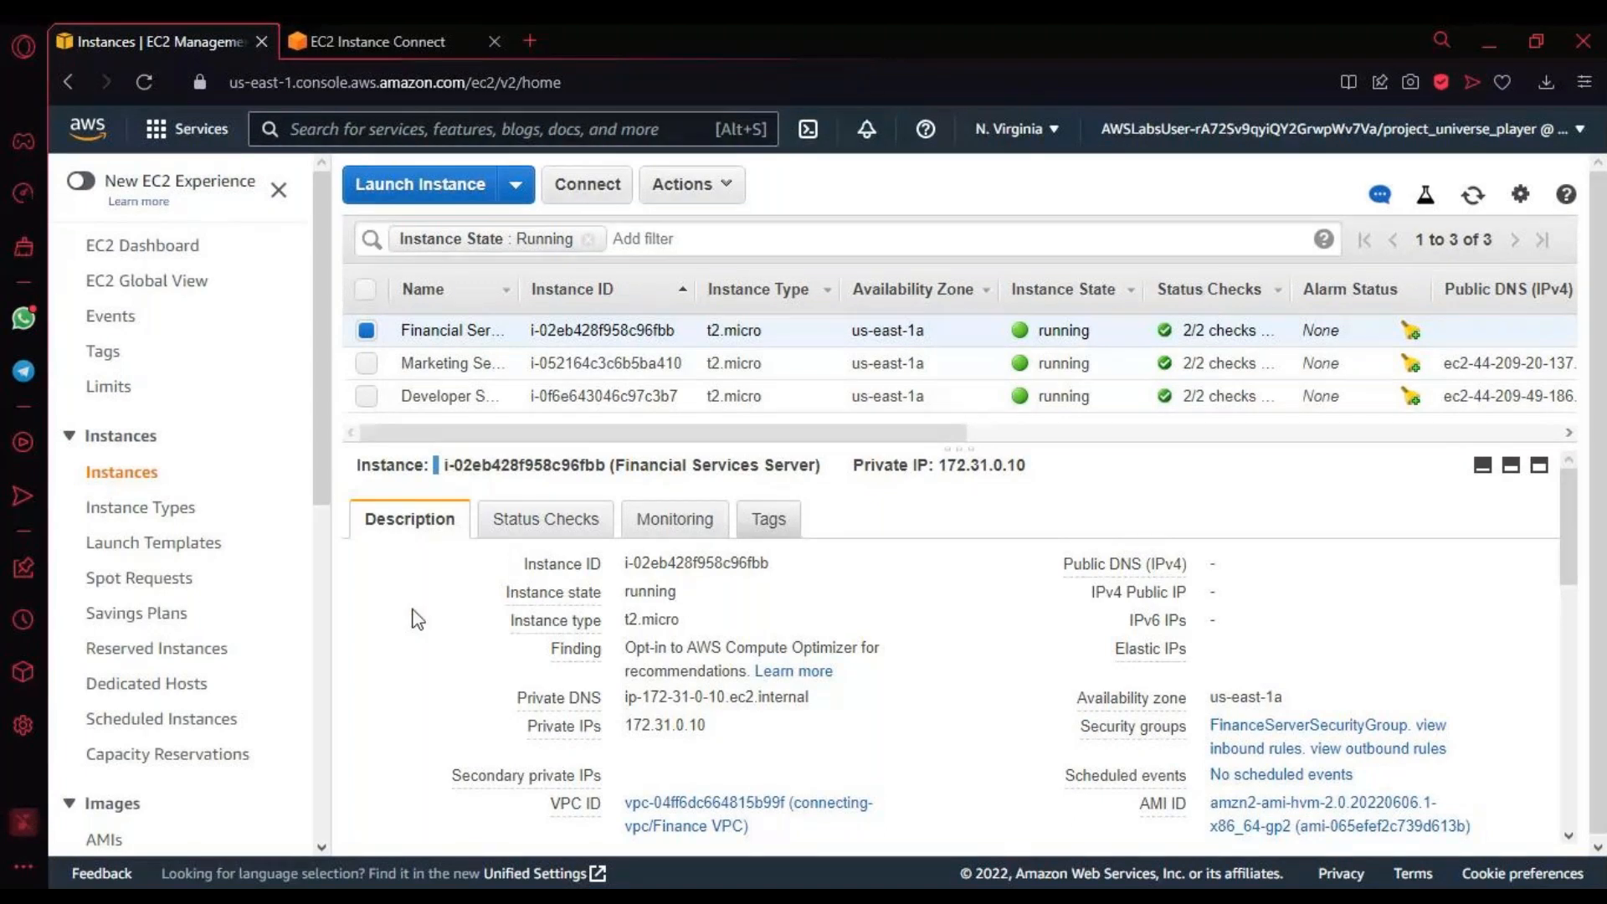
# Step: Open FinanceServerSecurityGroup from the Financial Services Server's description, and reload the Marketing Server's terminal session
pyautogui.click(1380, 732)
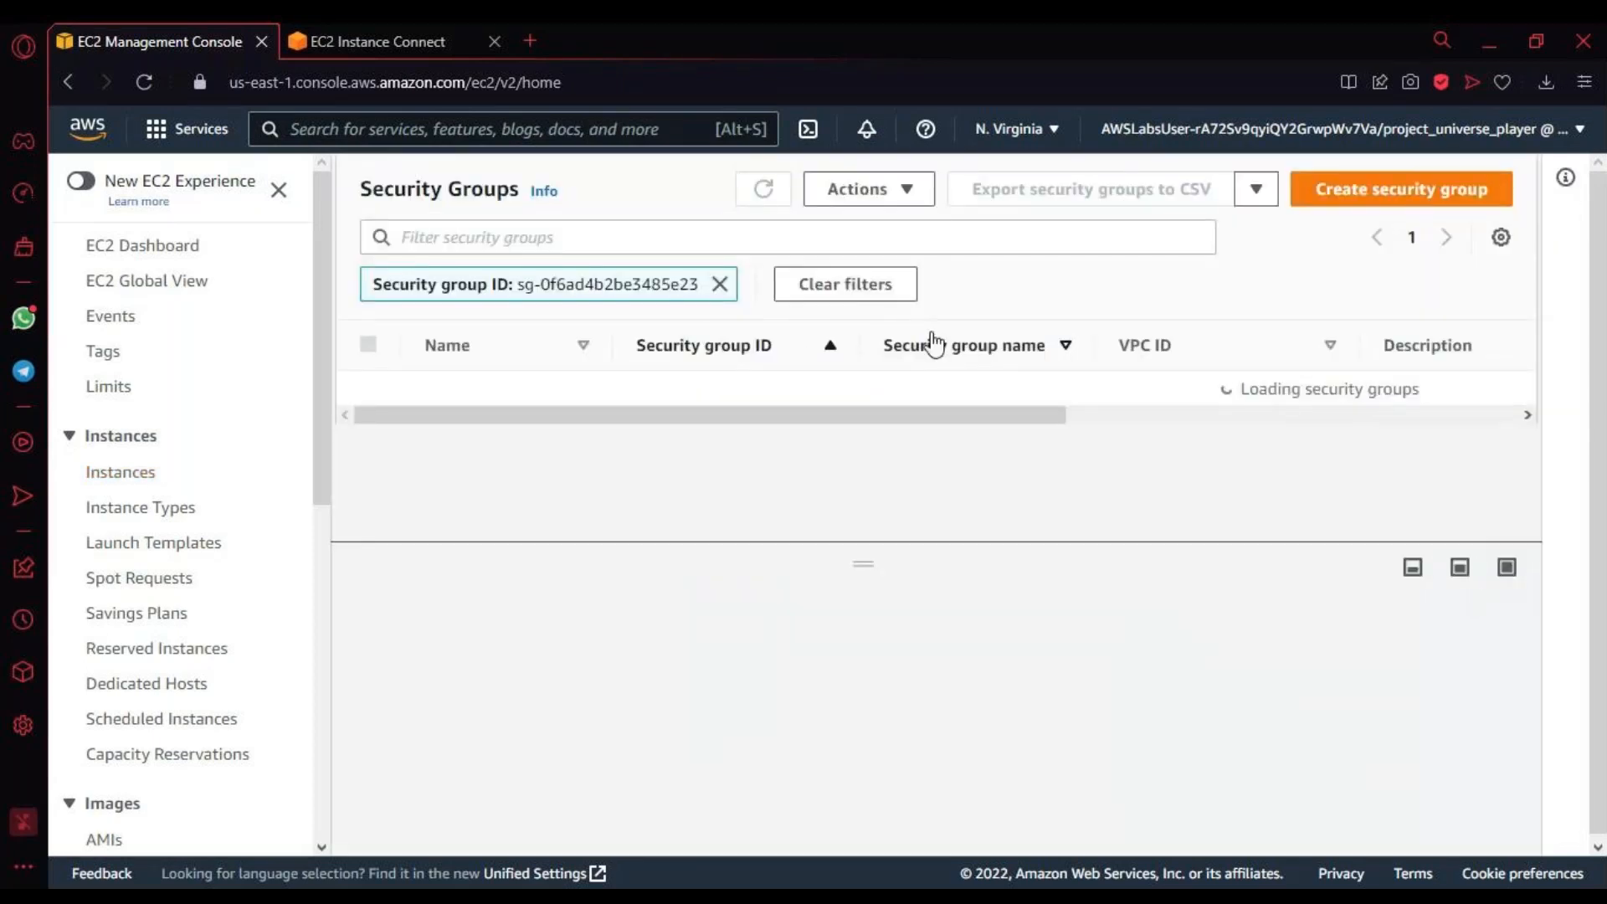
pyautogui.click(350, 42)
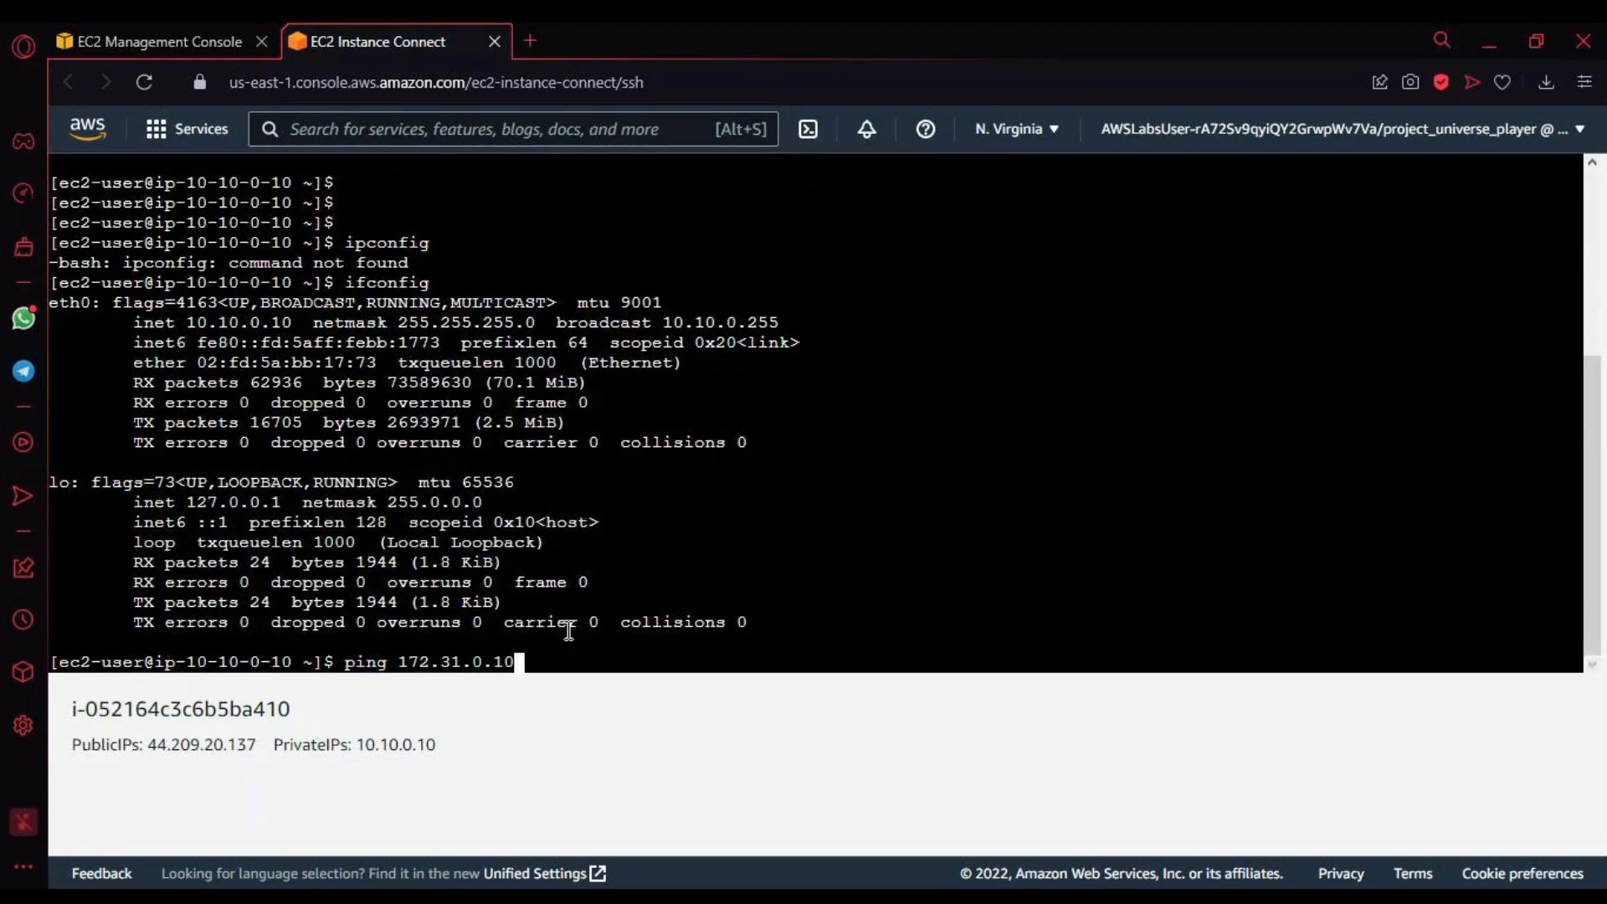
pyautogui.moveTo(587, 671); pyautogui.dragTo(587, 677)
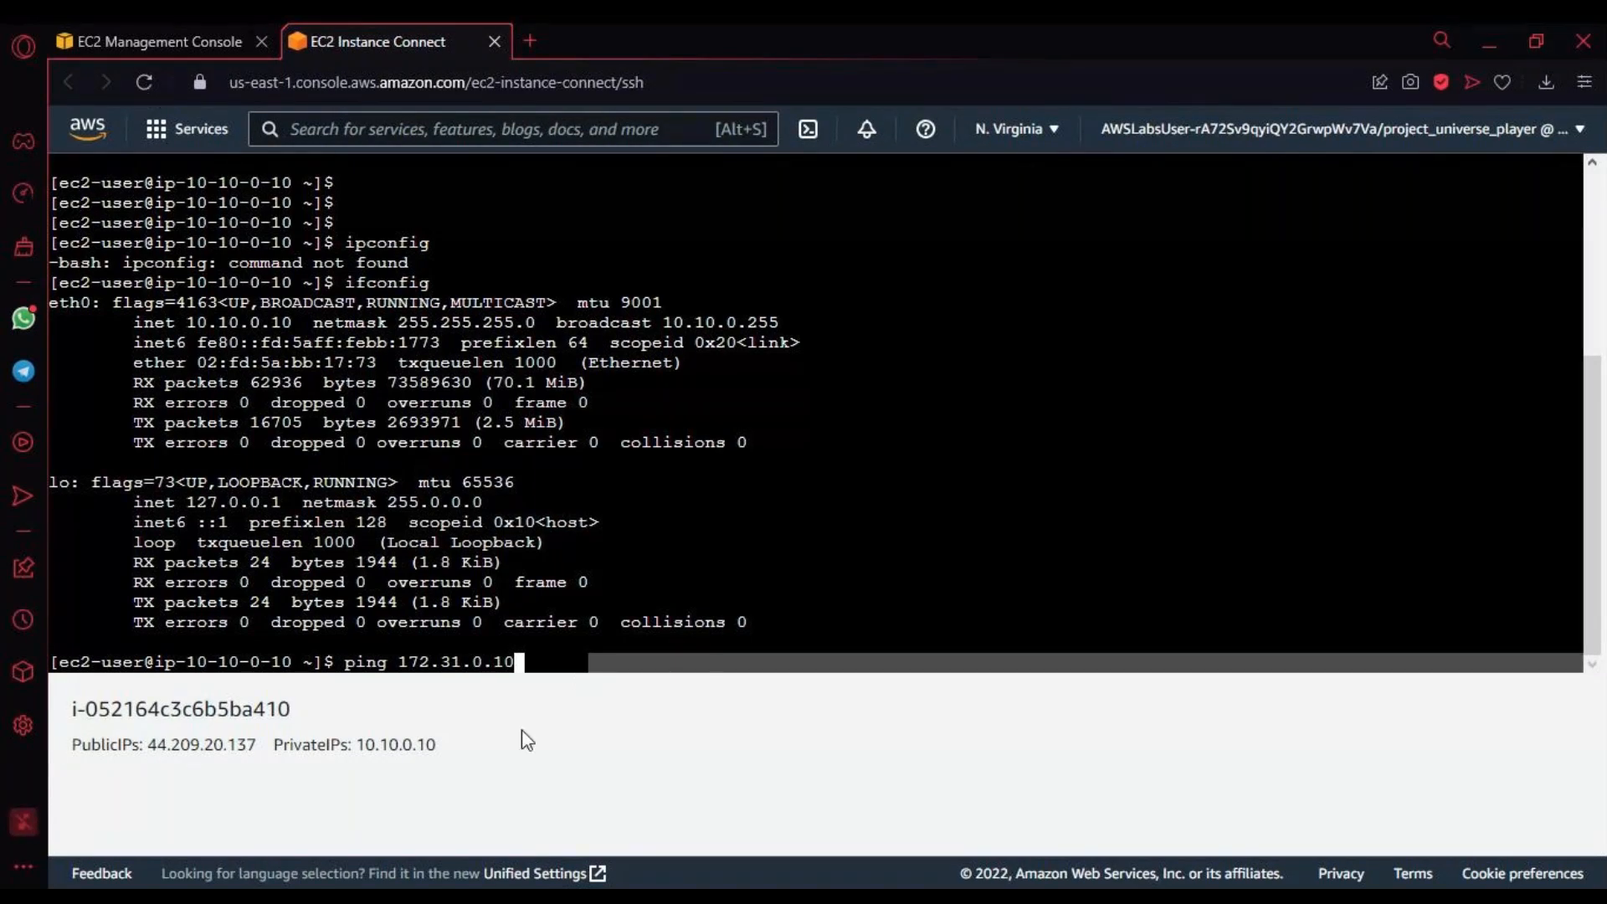
pyautogui.doubleClick(564, 645)
pyautogui.doubleClick(553, 658)
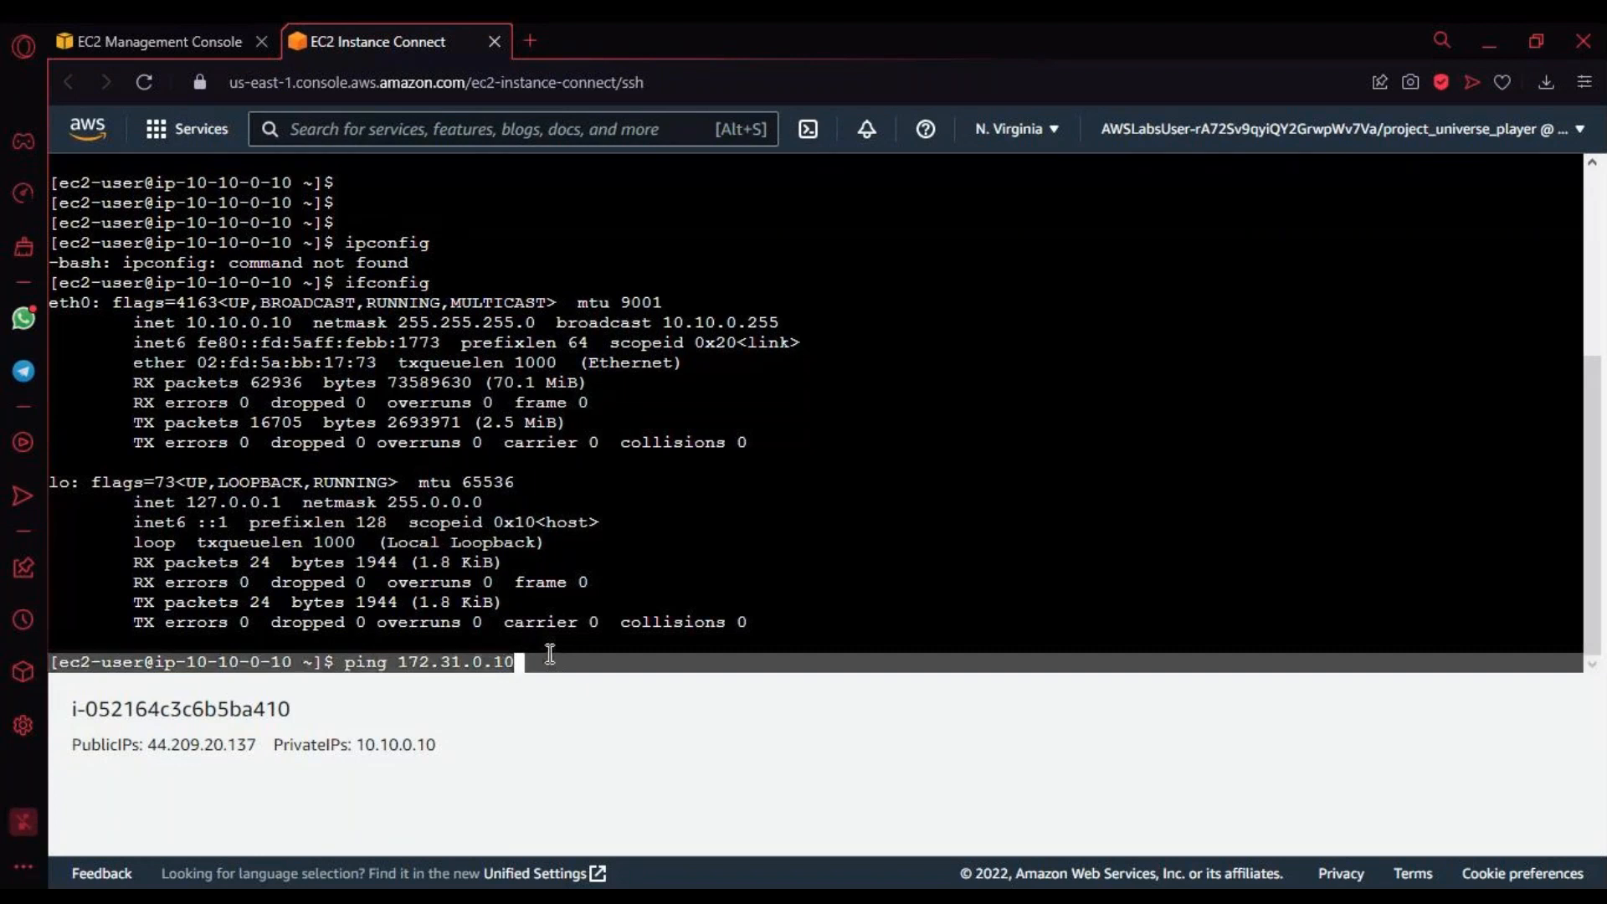
pyautogui.click(549, 654)
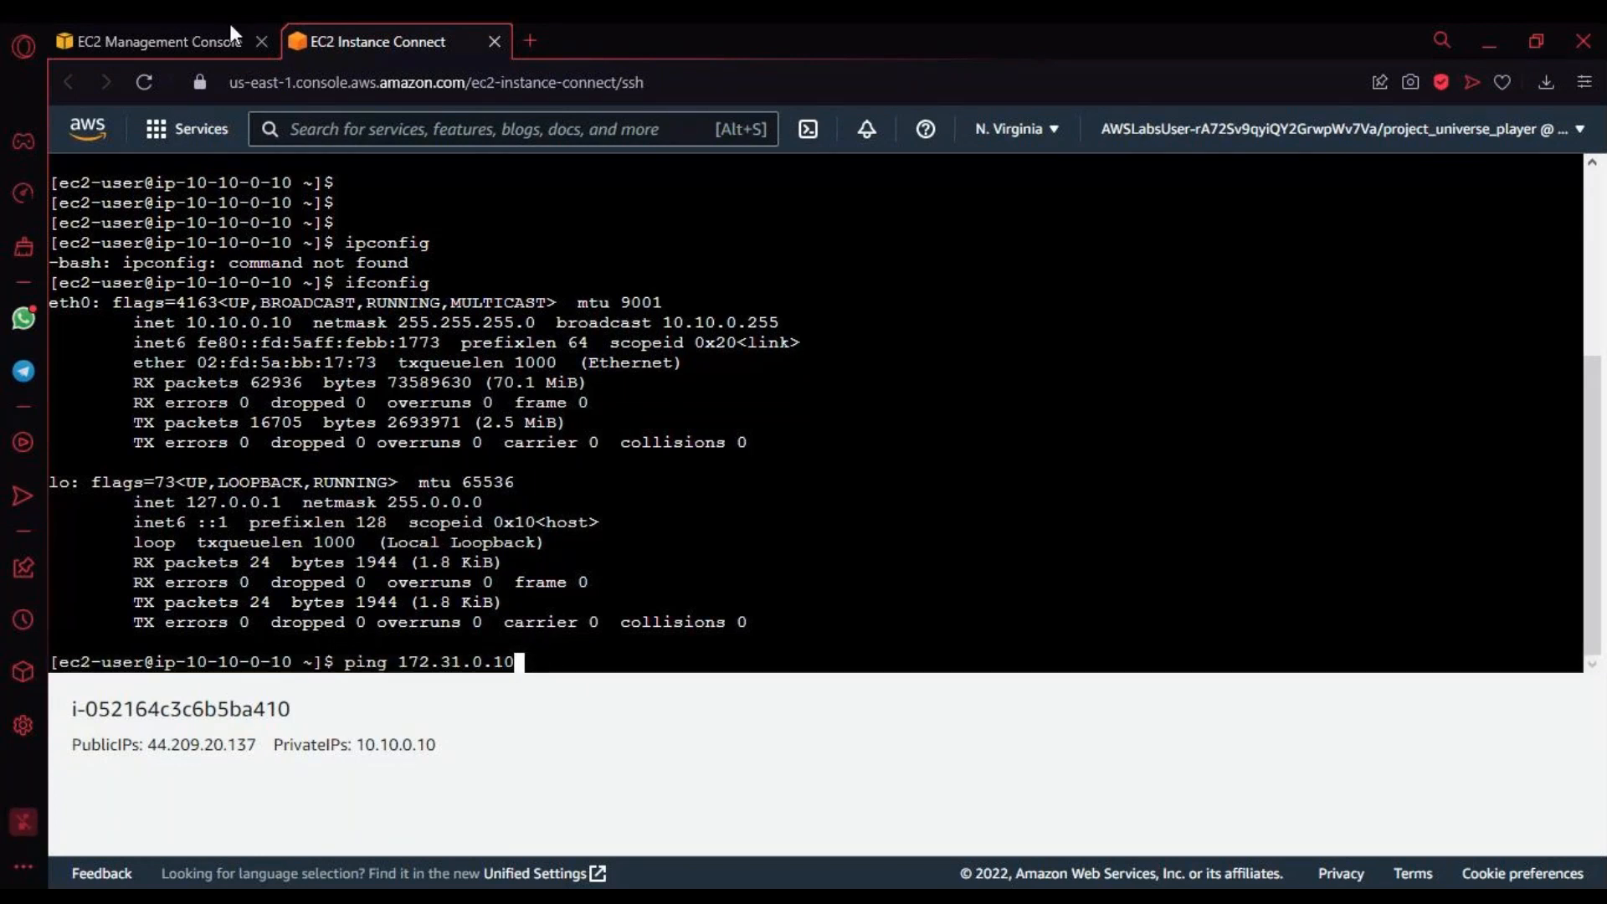
pyautogui.click(145, 82)
# Step: Check the reloading terminal session, and open the FinanceServerSecurityGroup details at its inbound rules
pyautogui.click(149, 43)
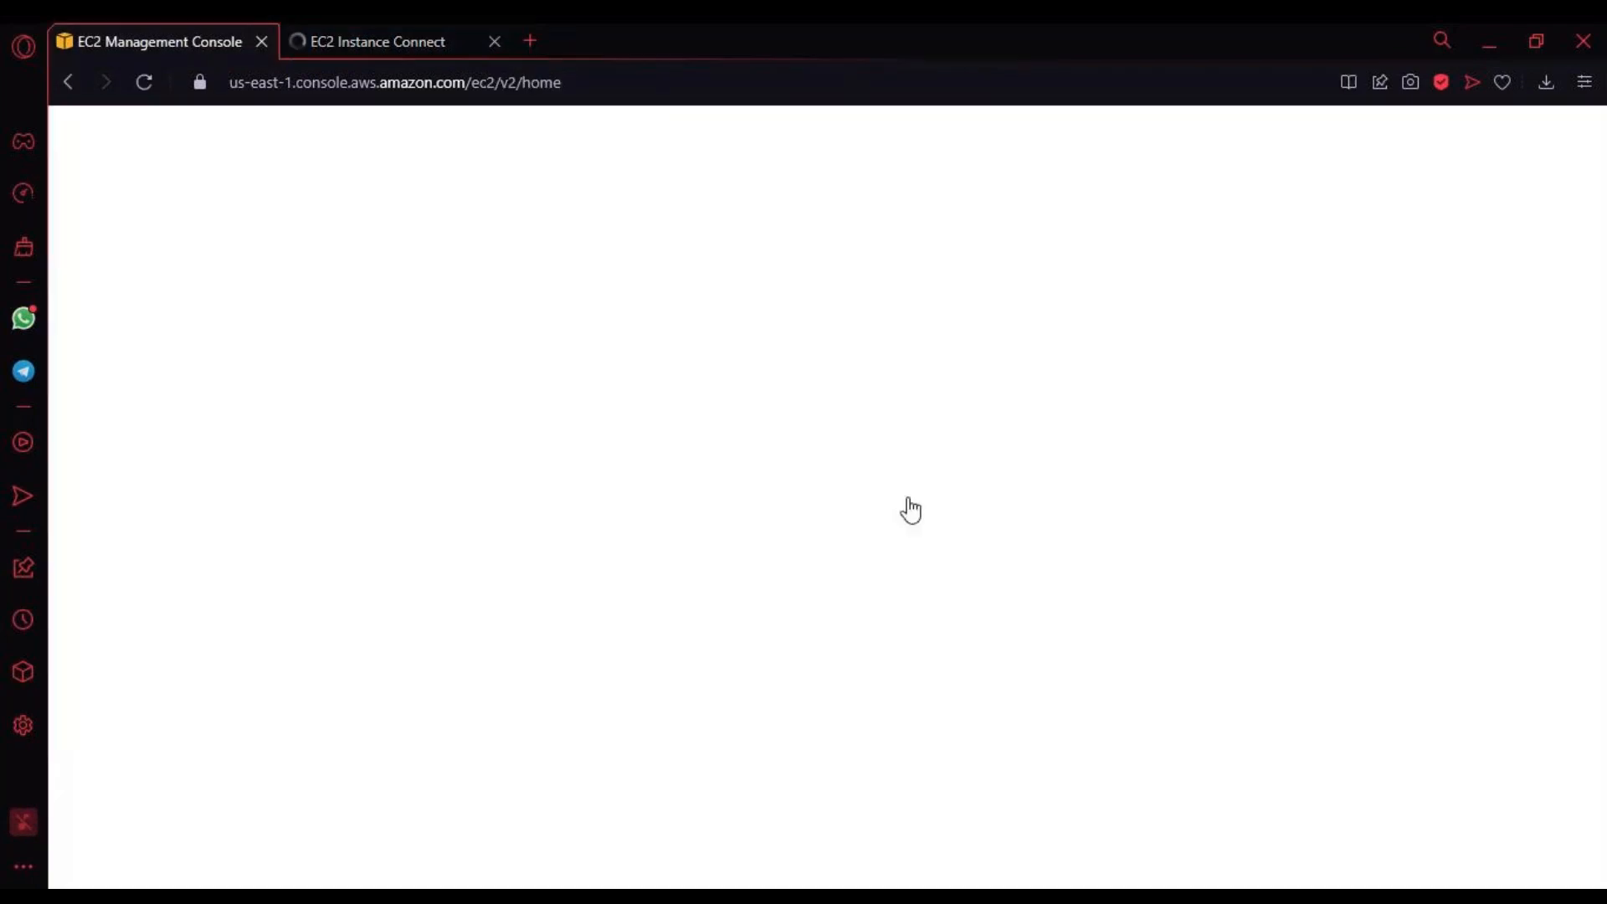
pyautogui.click(343, 42)
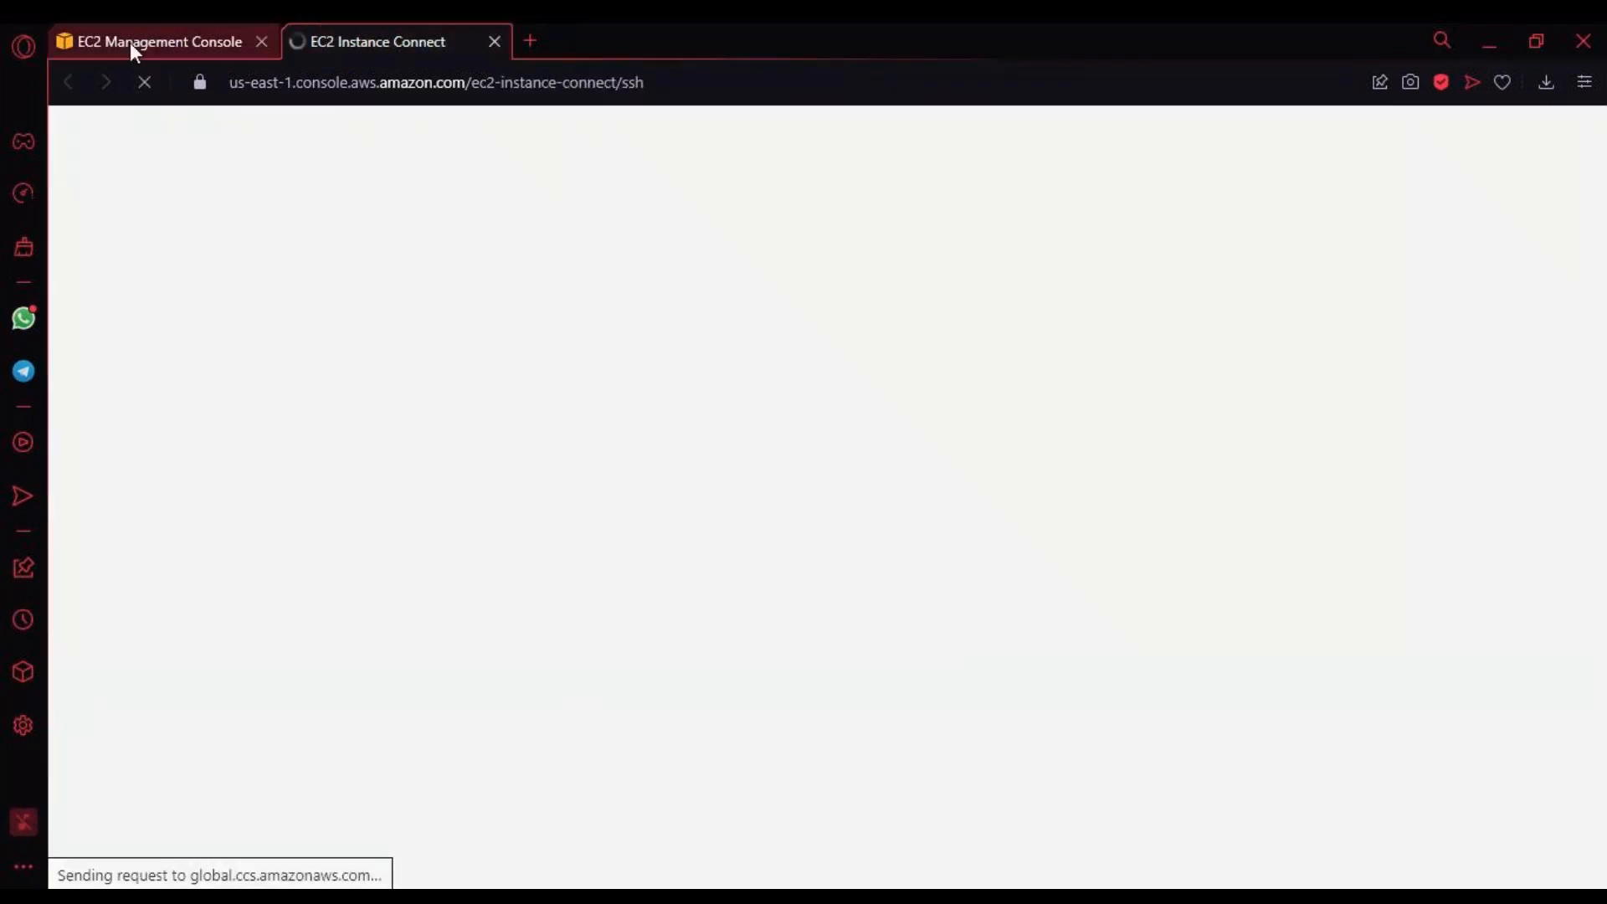
pyautogui.click(129, 41)
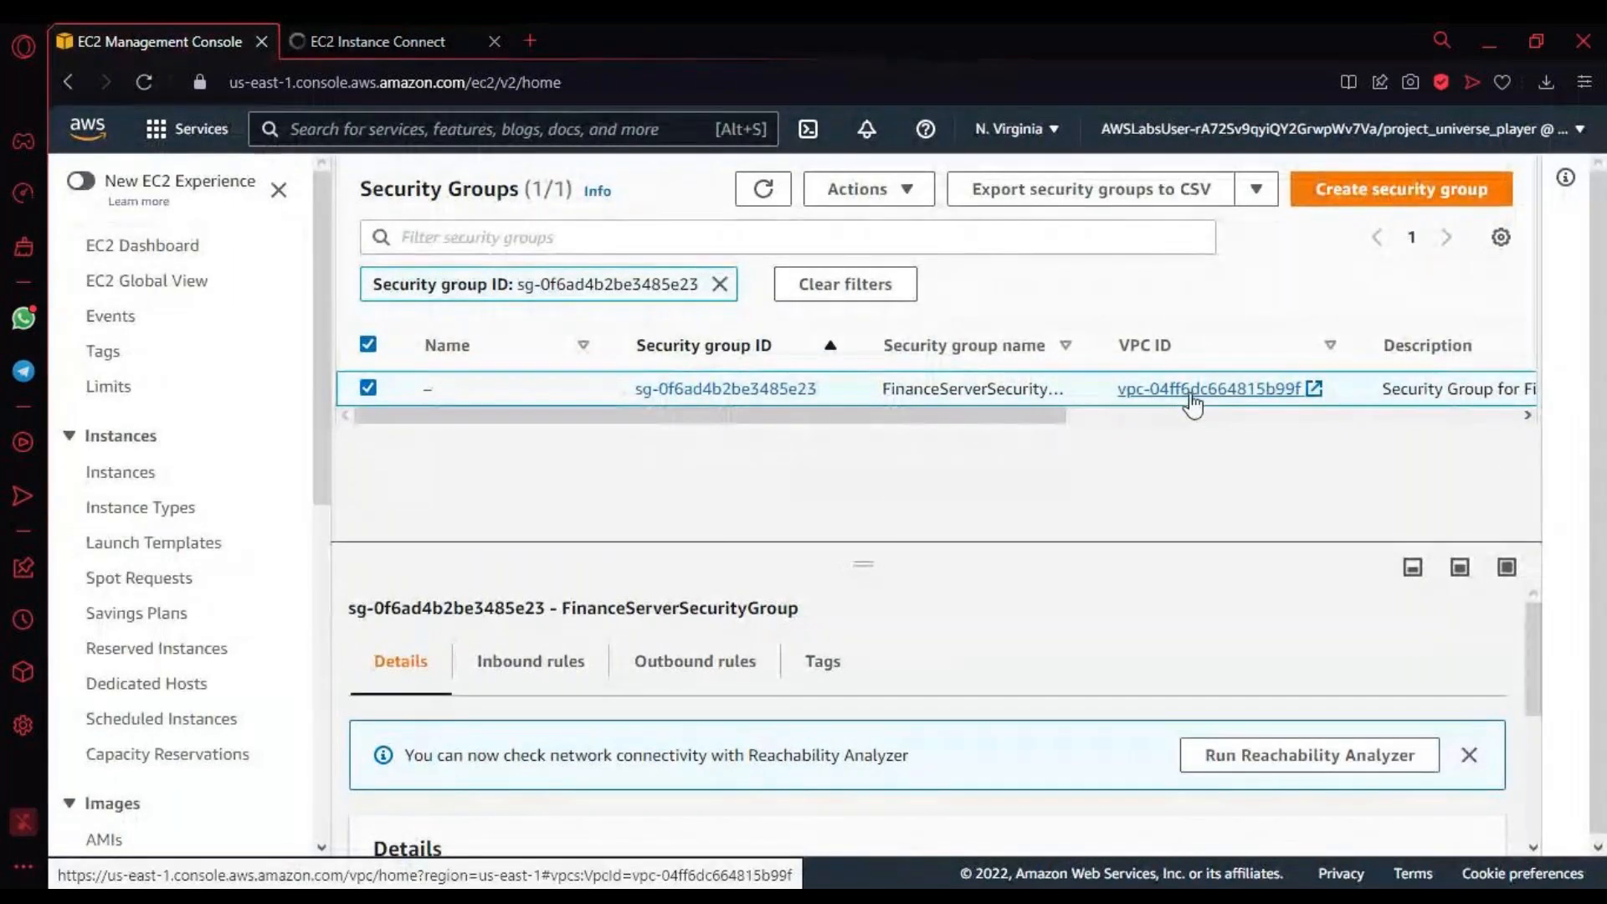
pyautogui.click(373, 47)
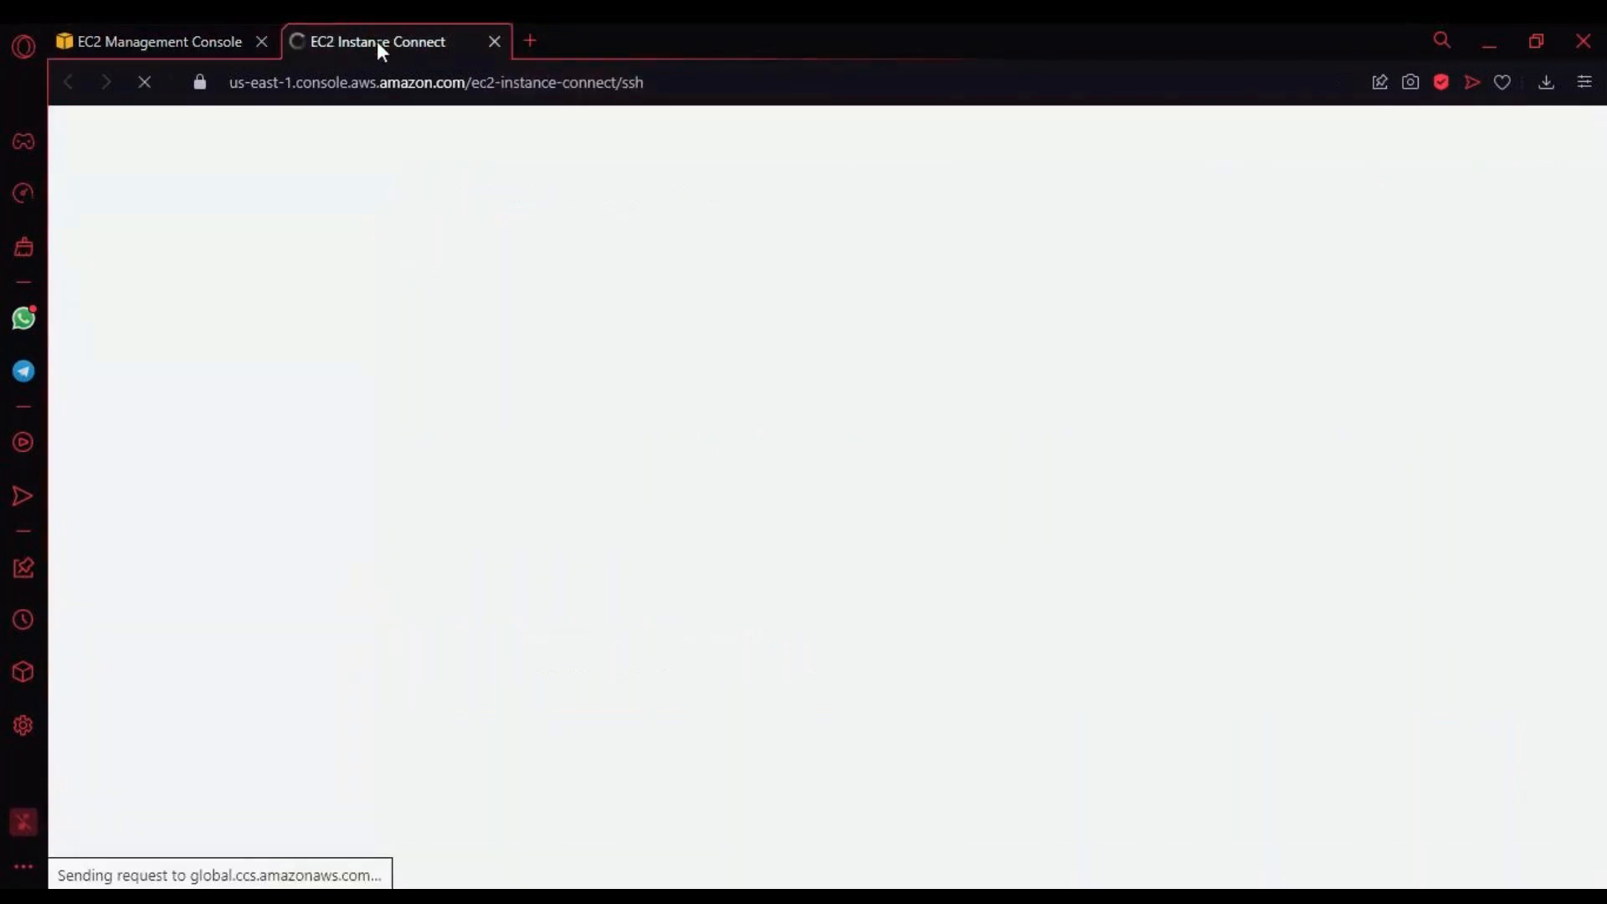
pyautogui.click(159, 47)
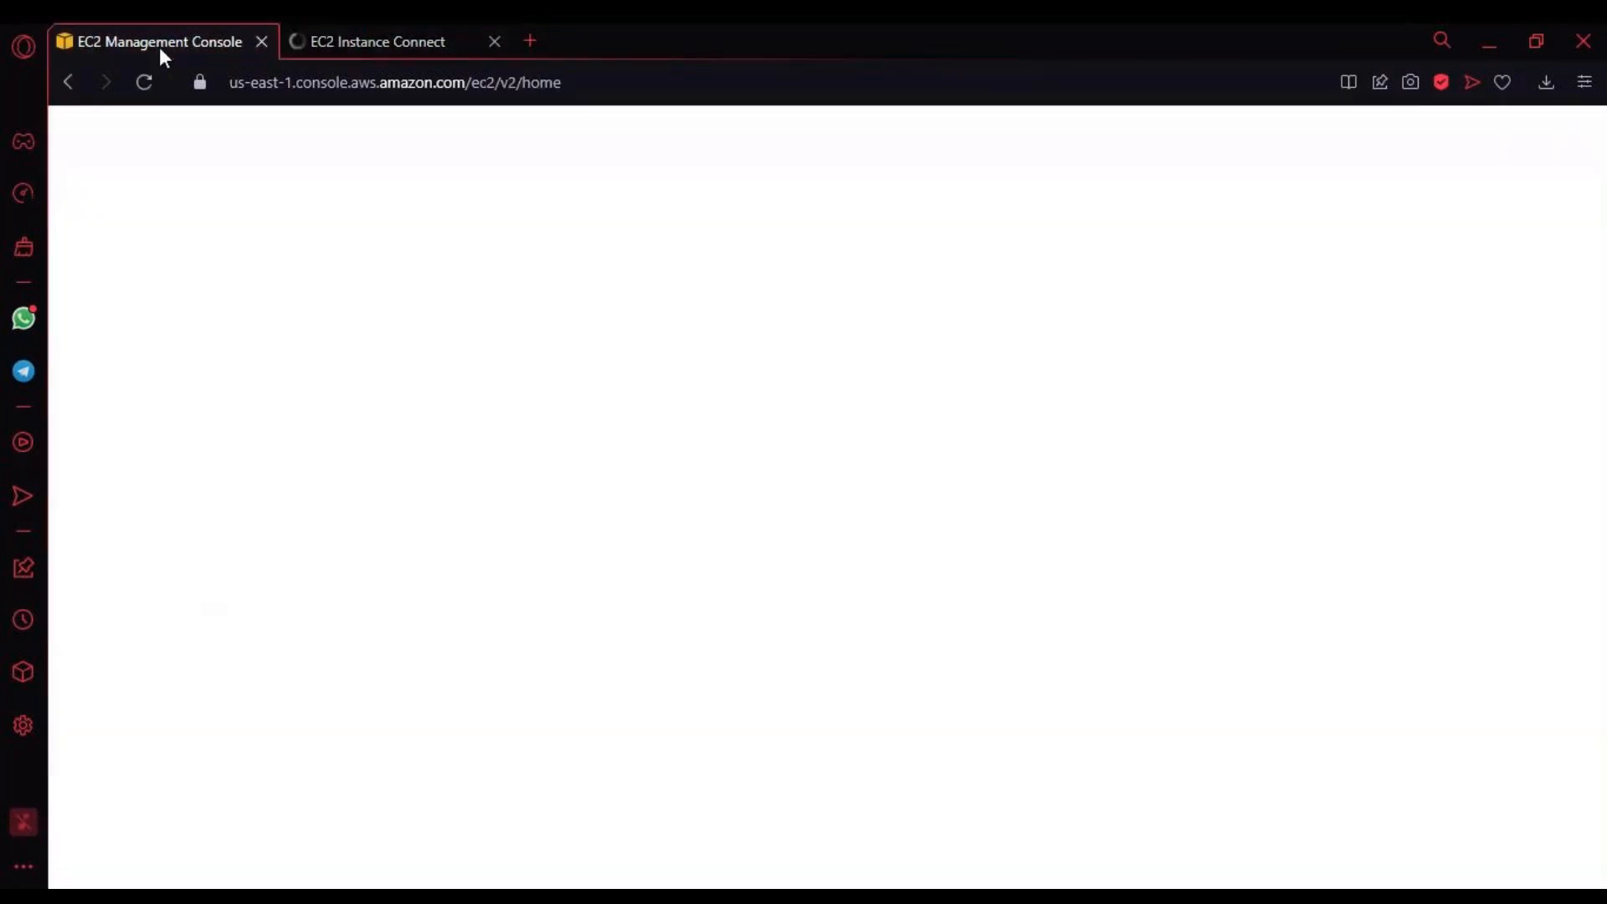
pyautogui.click(409, 36)
pyautogui.click(208, 36)
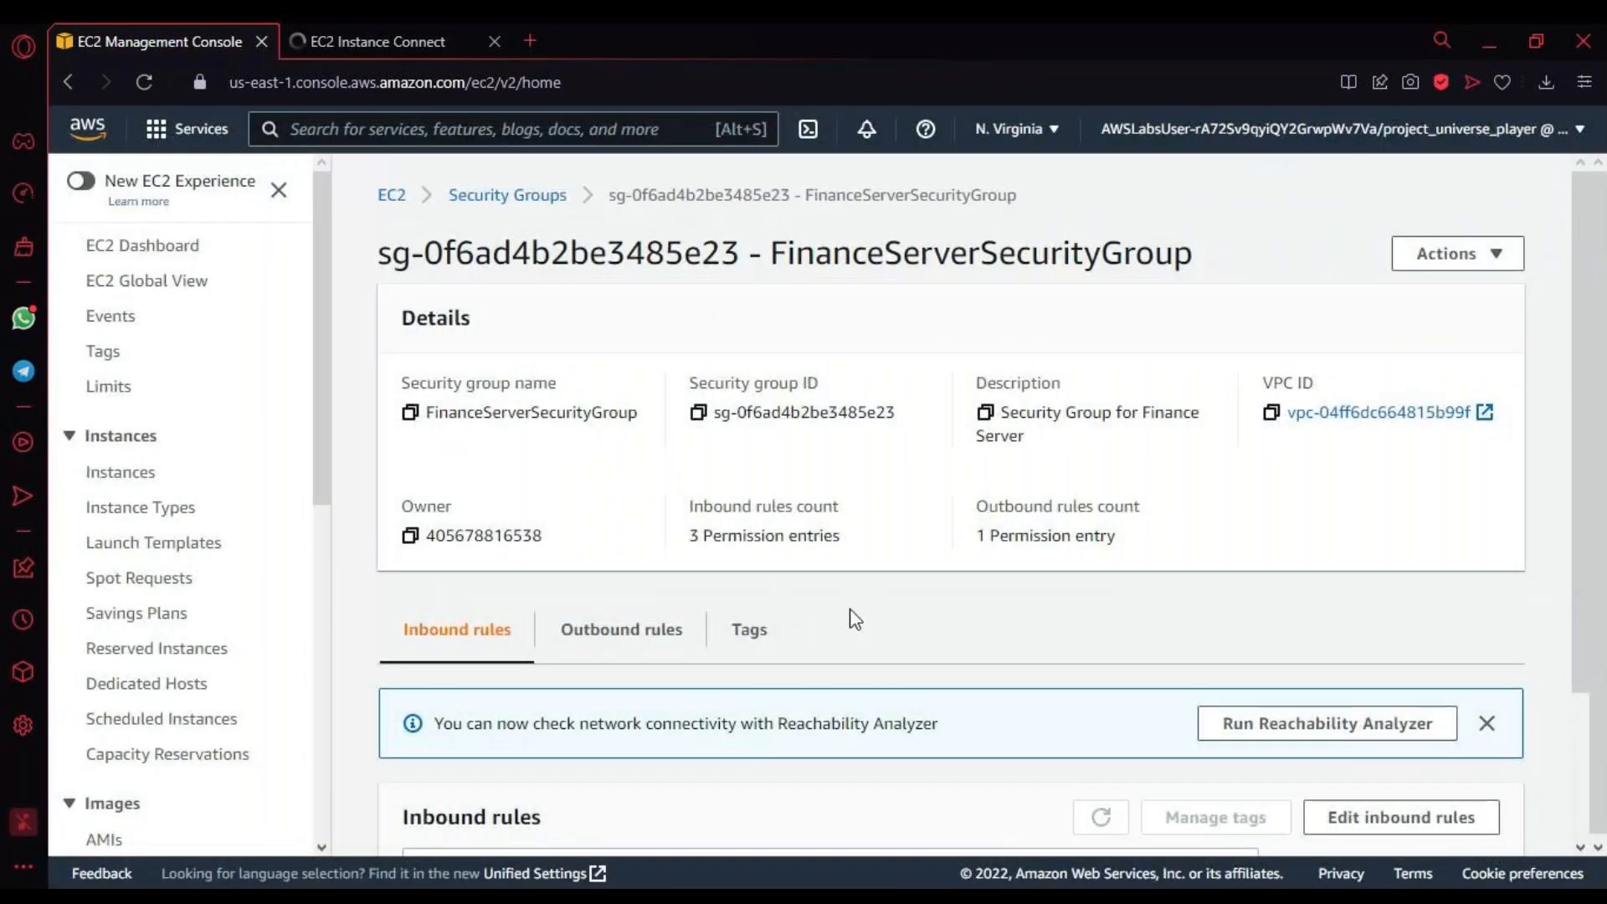
pyautogui.scroll(-4, 1054, 800)
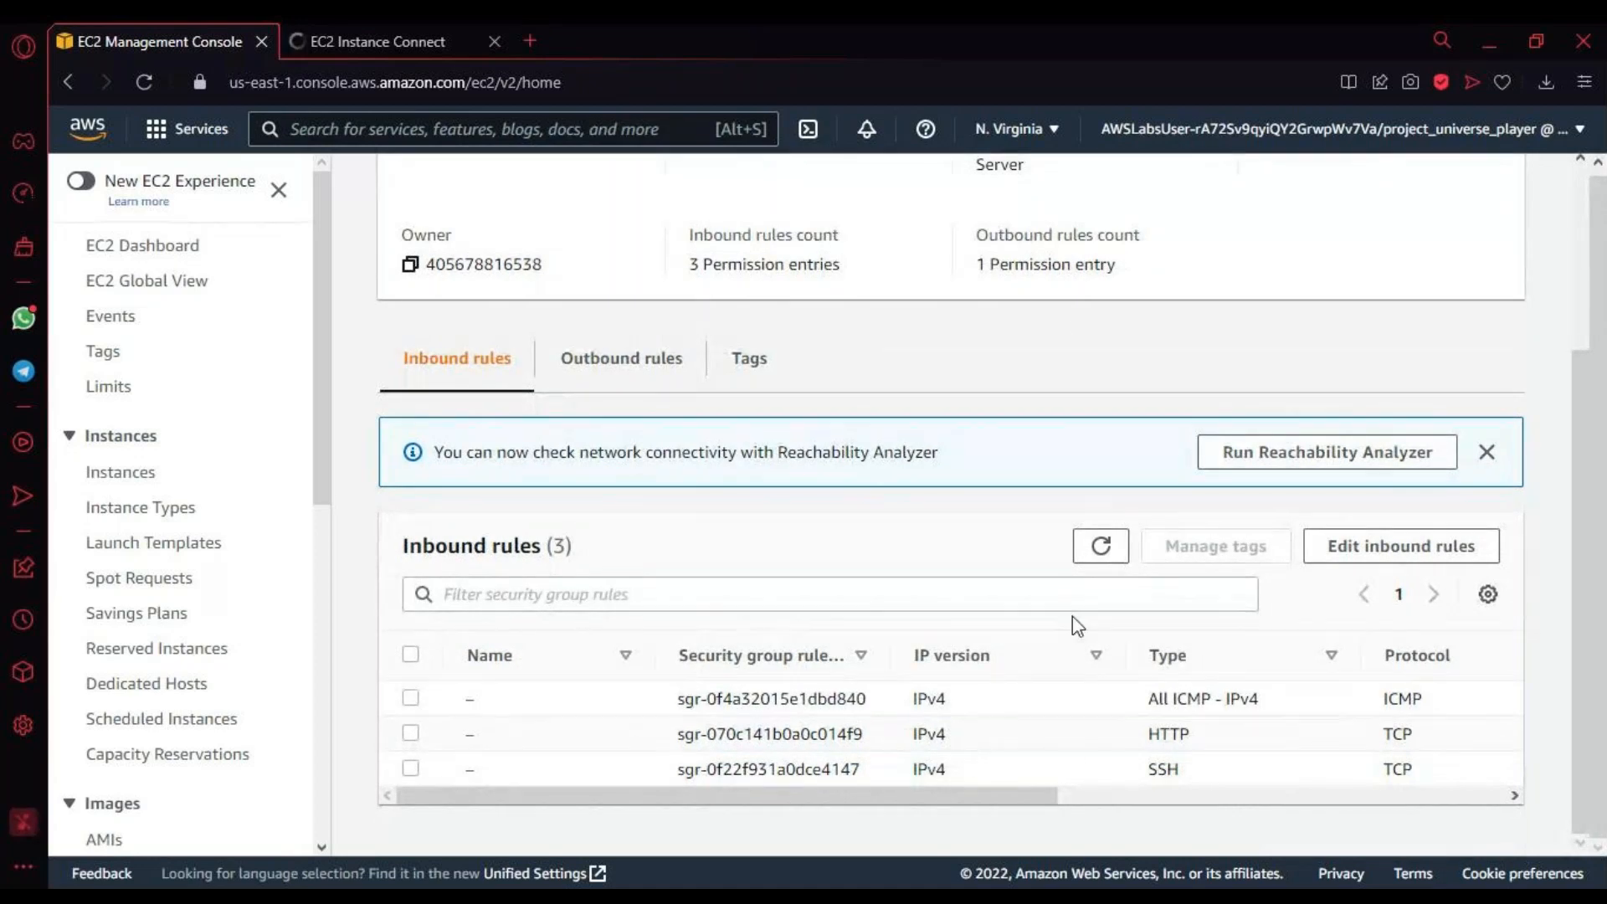
# Step: Edit the inbound rules, replacing the rule described as Marketing VPC NW with a new All ICMP - IPv4 rule
pyautogui.click(1357, 551)
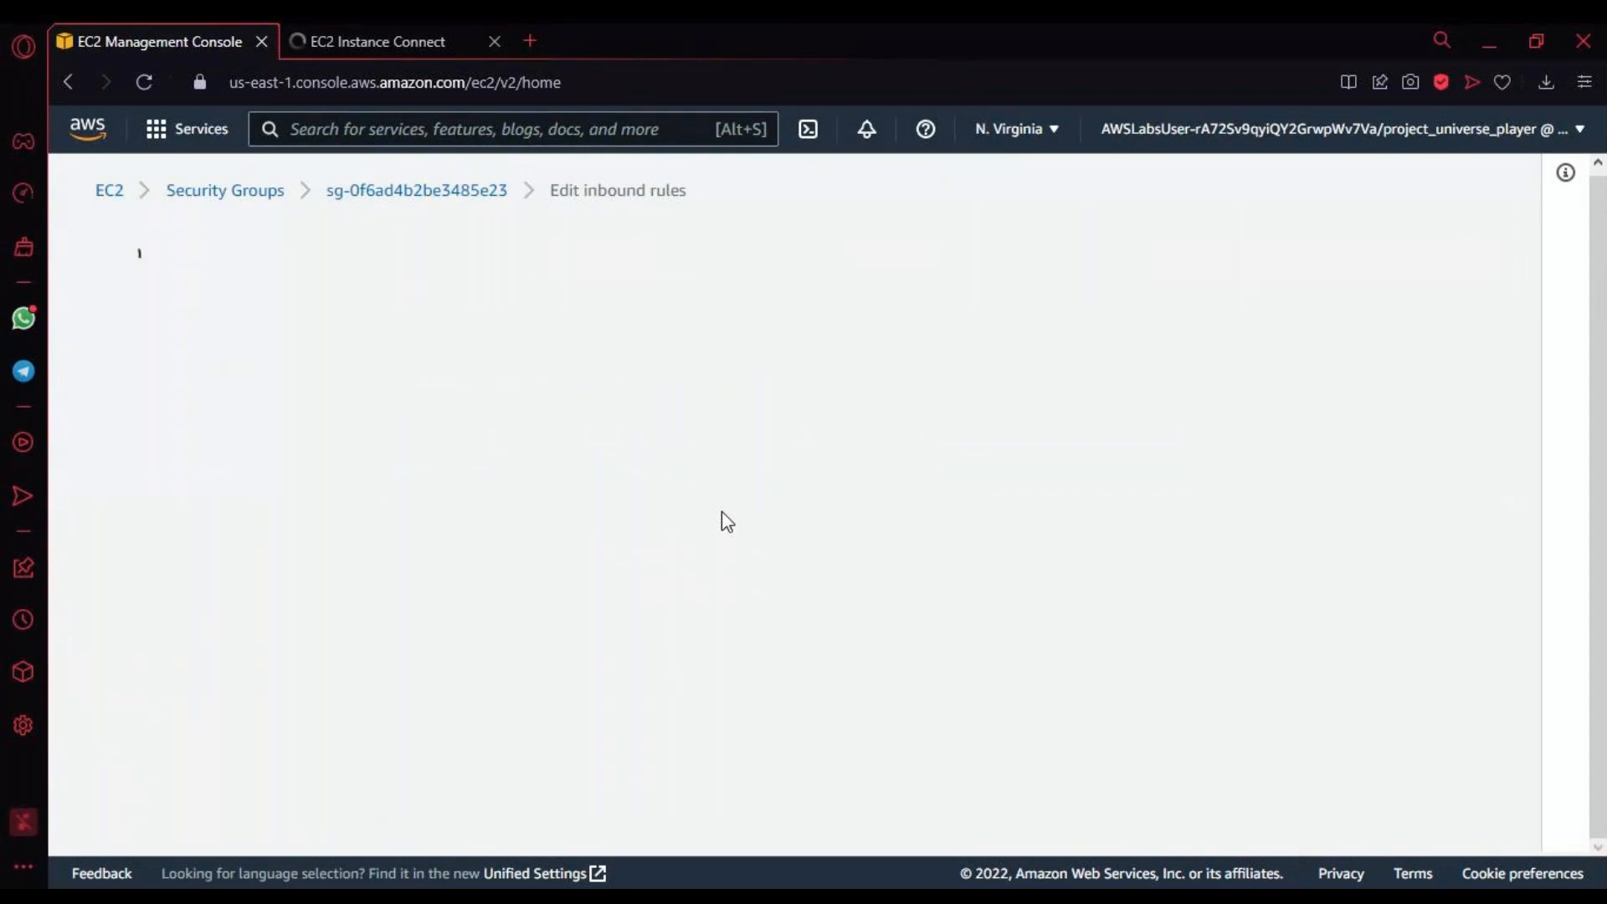
pyautogui.scroll(-1, 392, 559)
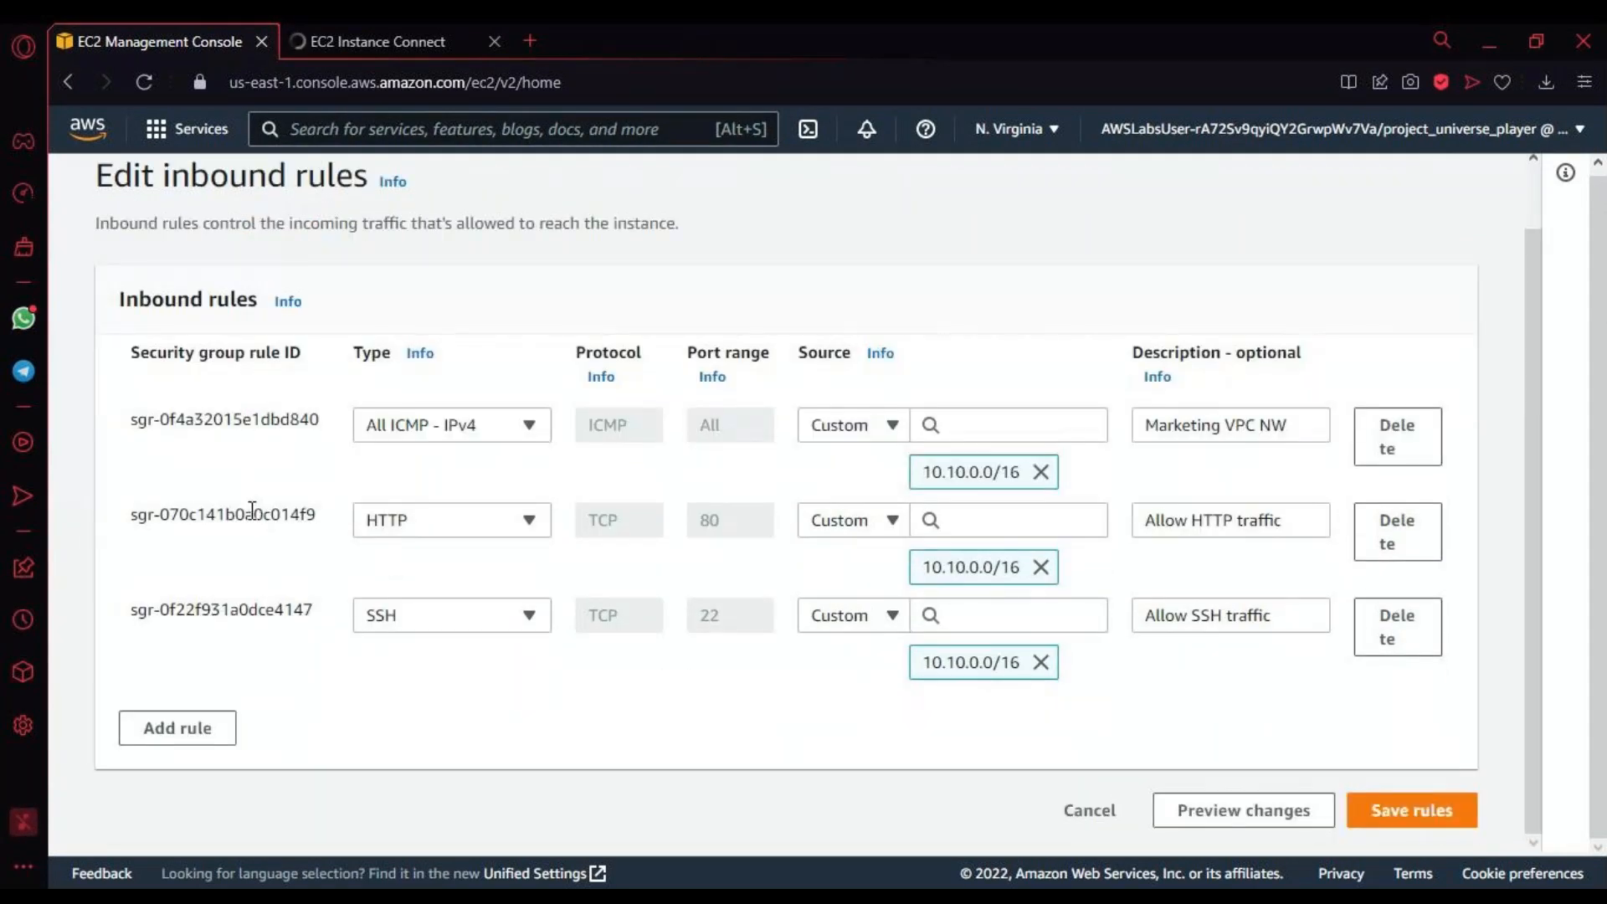
pyautogui.click(1374, 449)
pyautogui.click(186, 714)
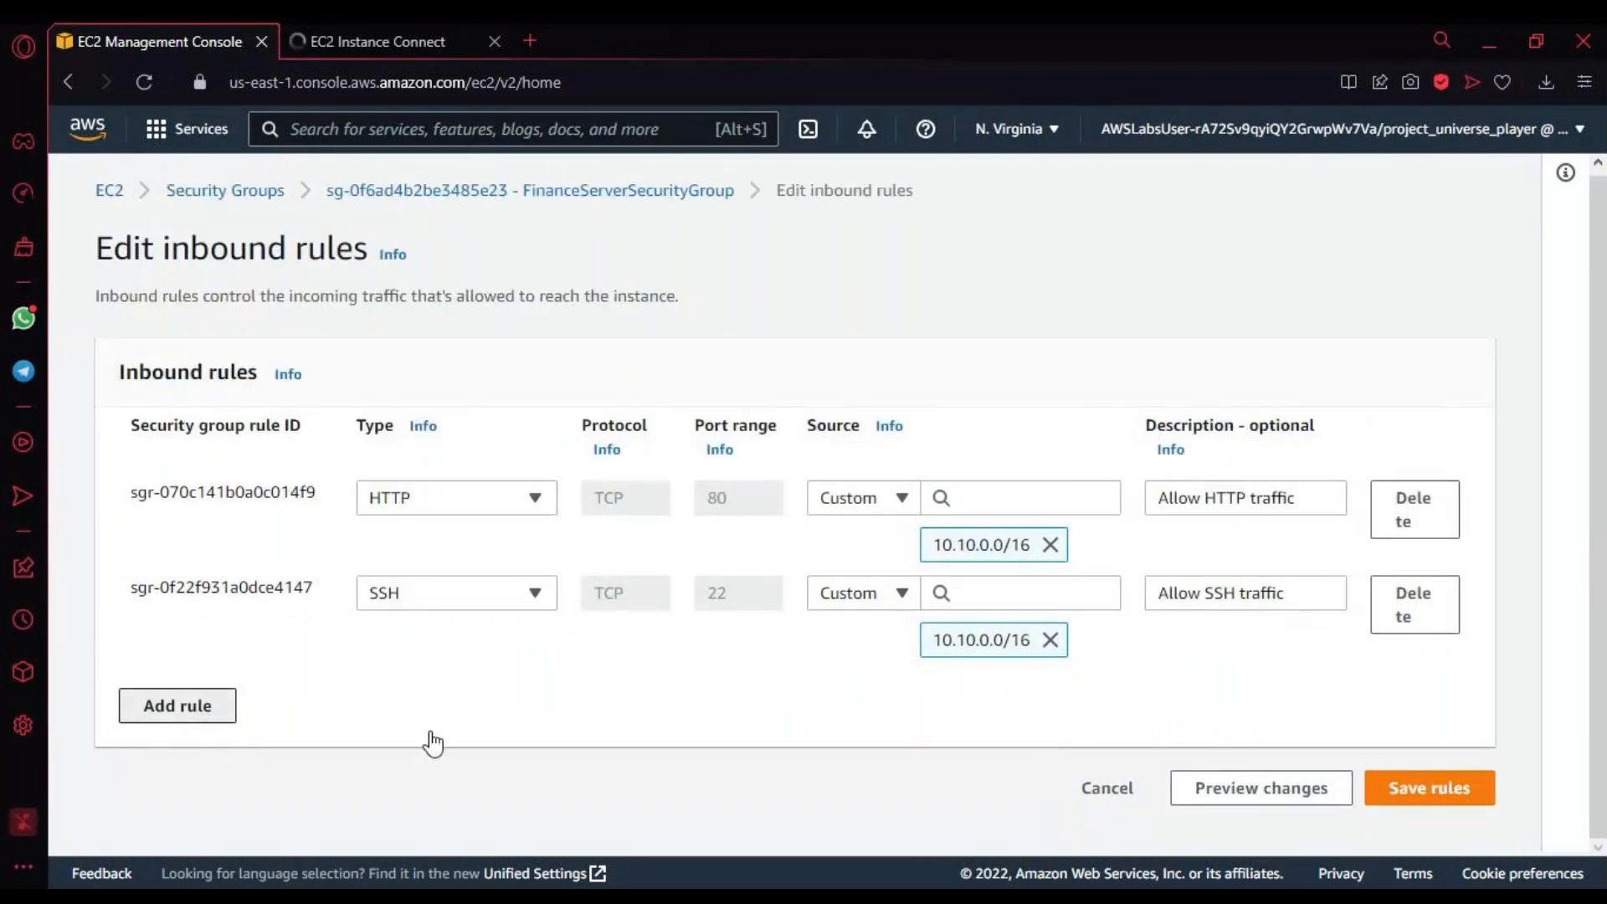
pyautogui.click(478, 698)
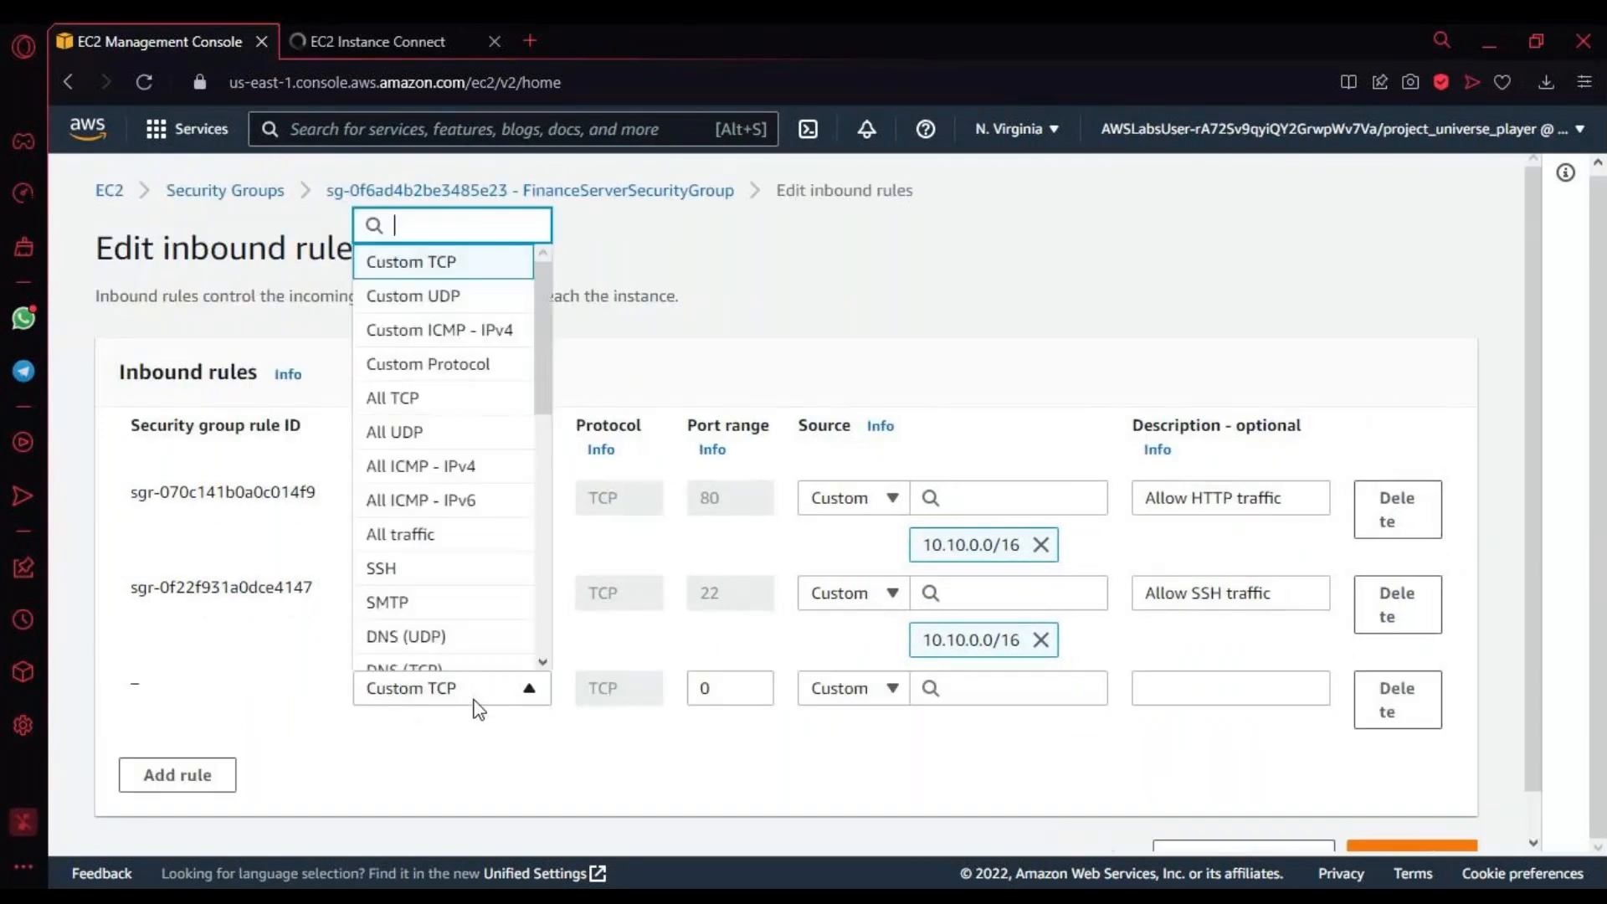
pyautogui.click(493, 473)
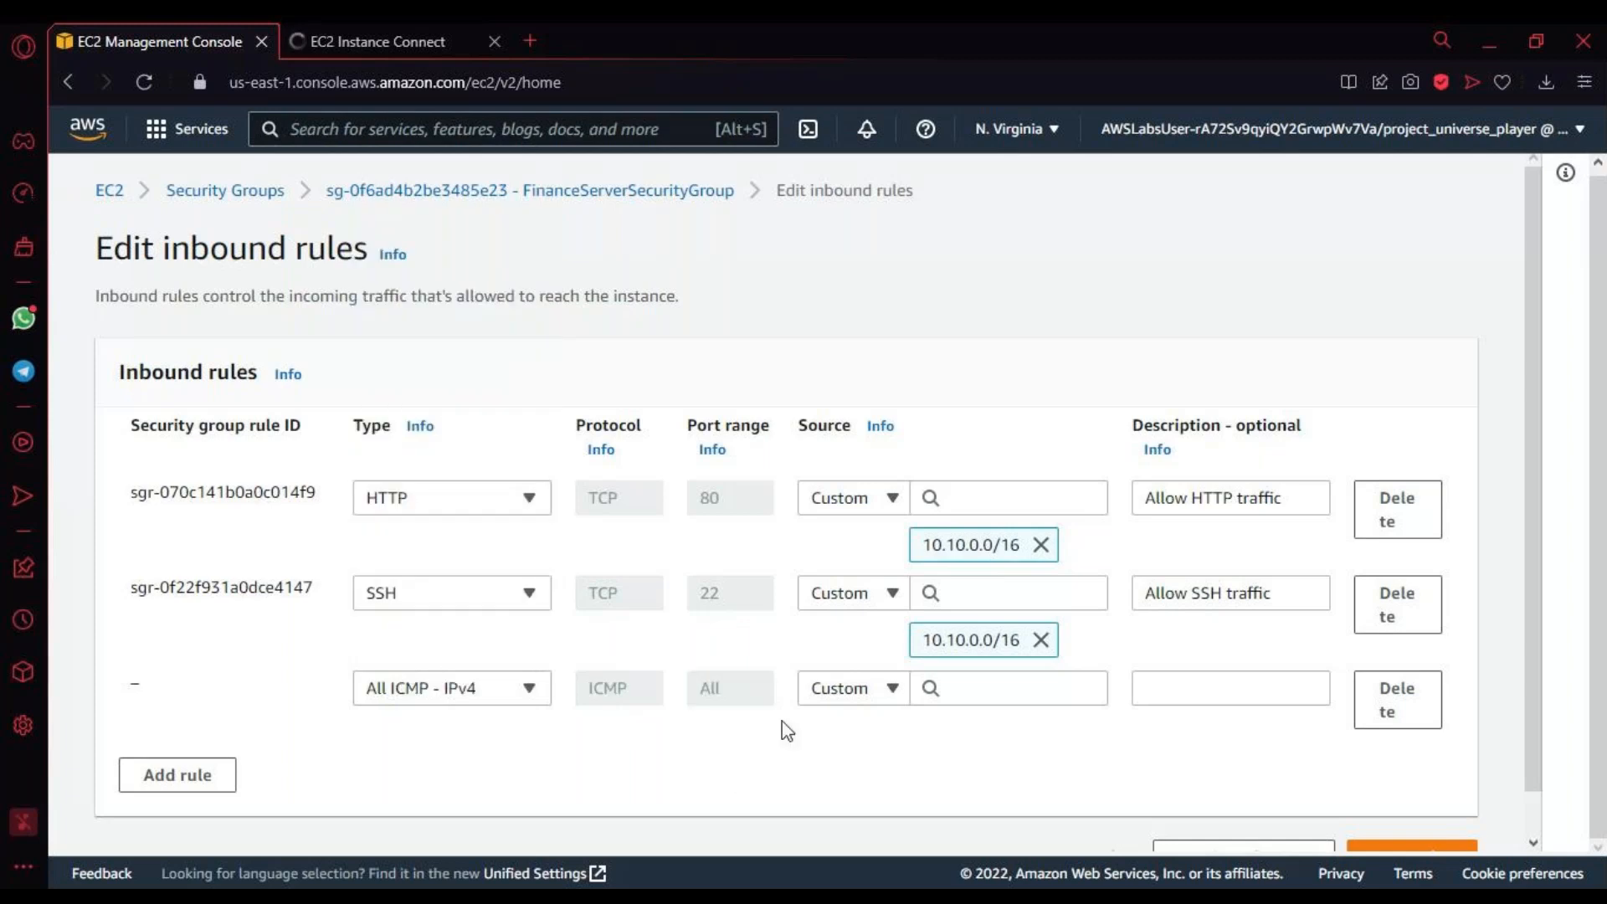
# Step: Examine the CIDR blocks, security groups and prefix lists offered as sources for the new ICMP rule, then close the list
pyautogui.click(956, 685)
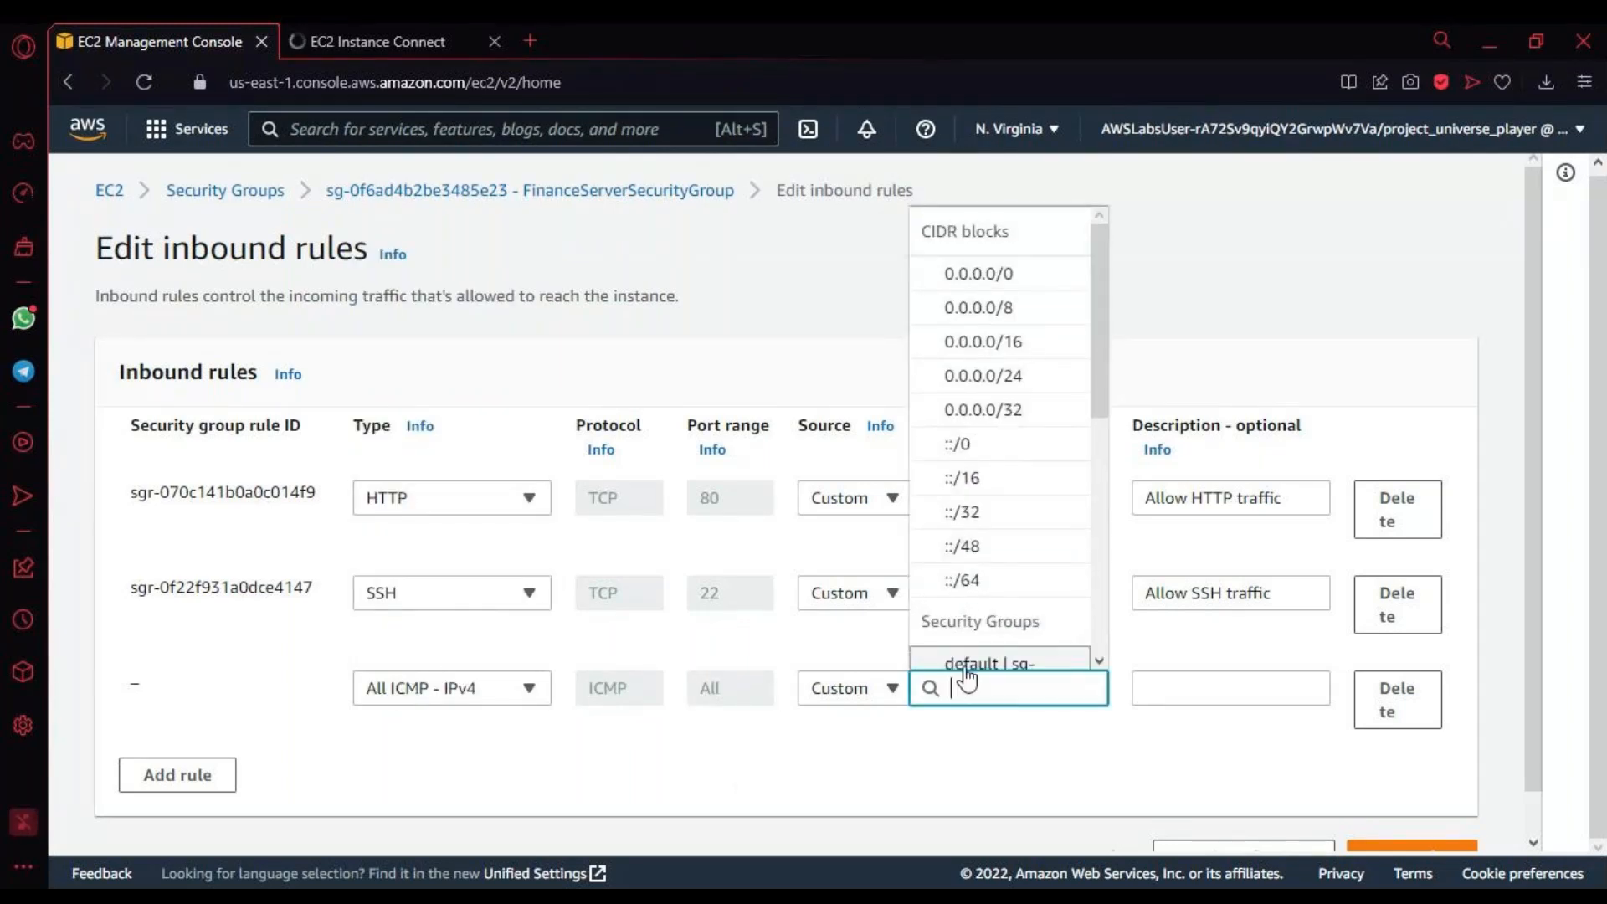
pyautogui.scroll(-4, 975, 548)
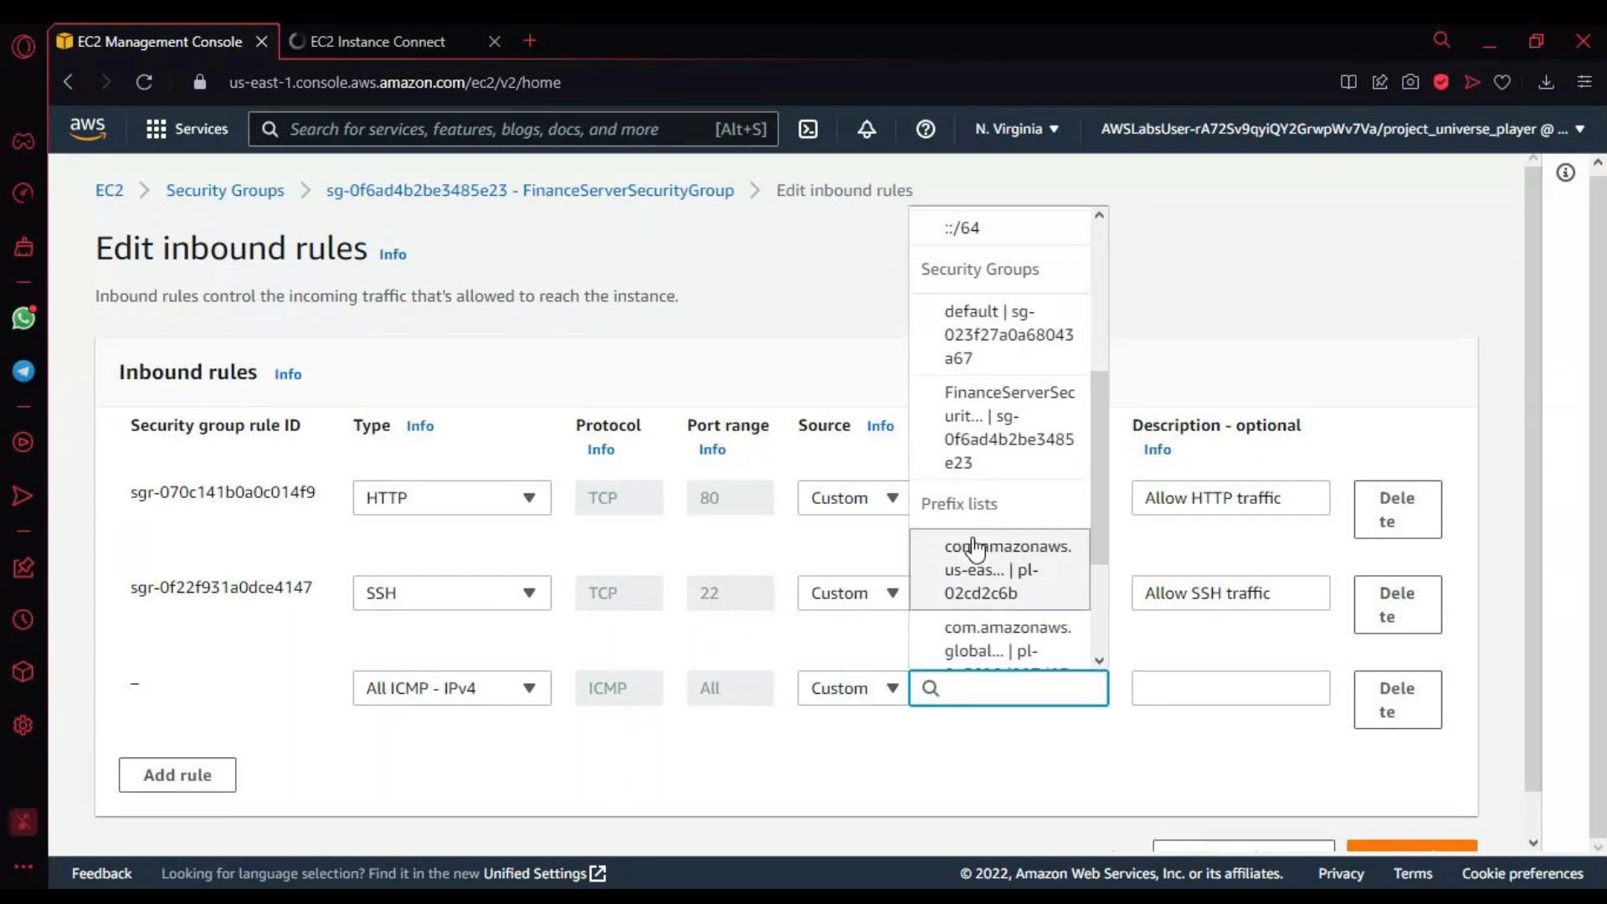
pyautogui.click(975, 550)
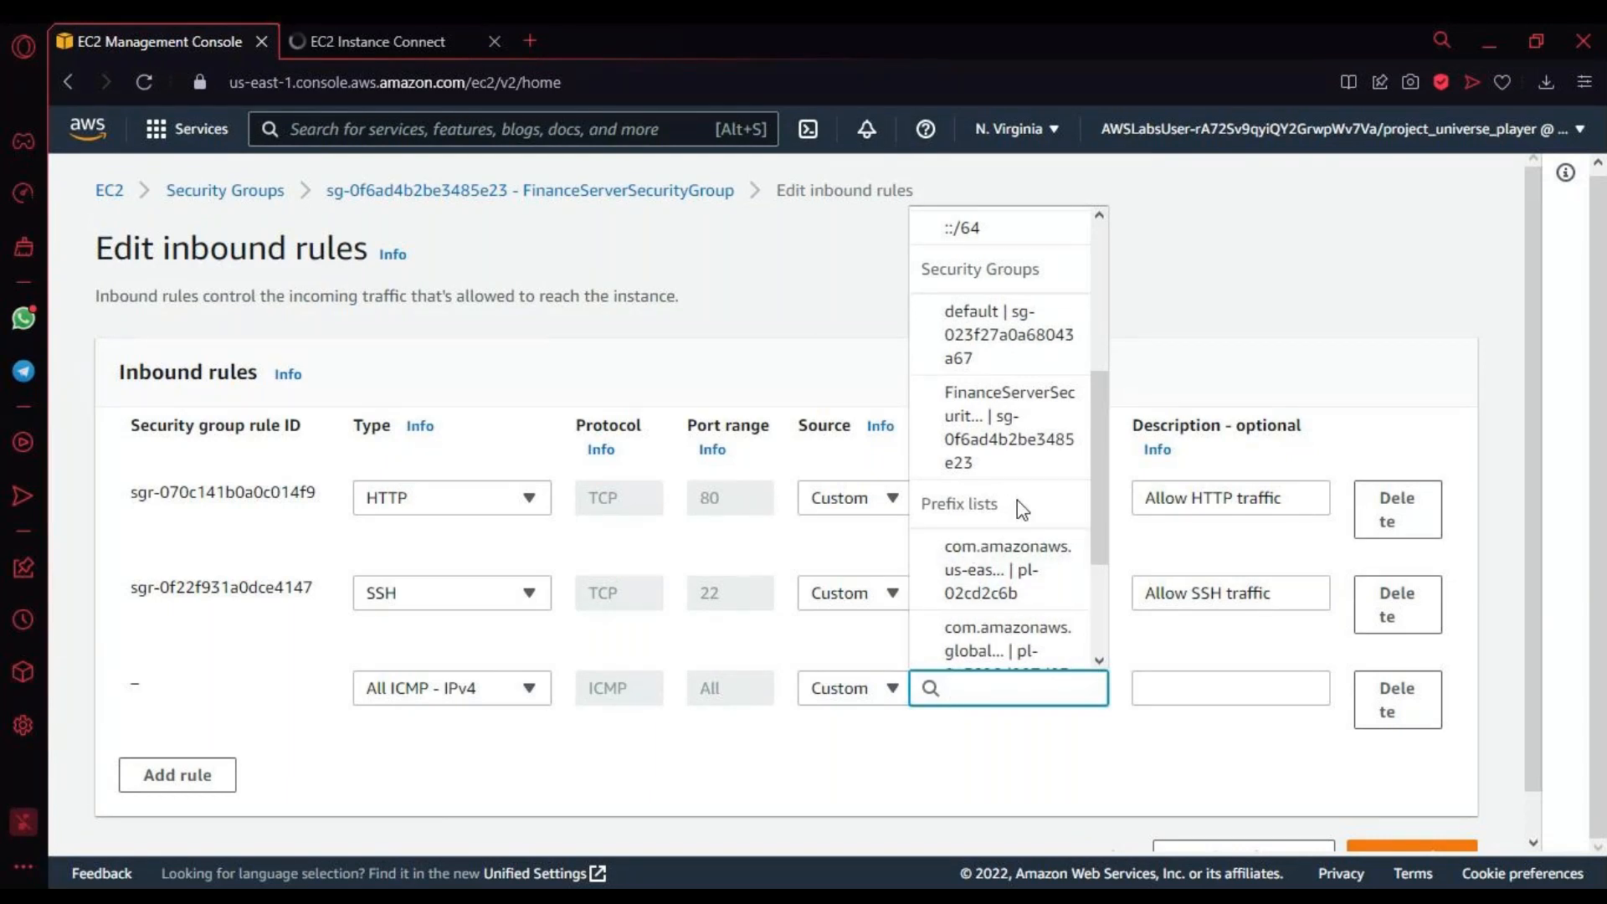
pyautogui.scroll(-2, 1017, 500)
pyautogui.scroll(5, 1017, 500)
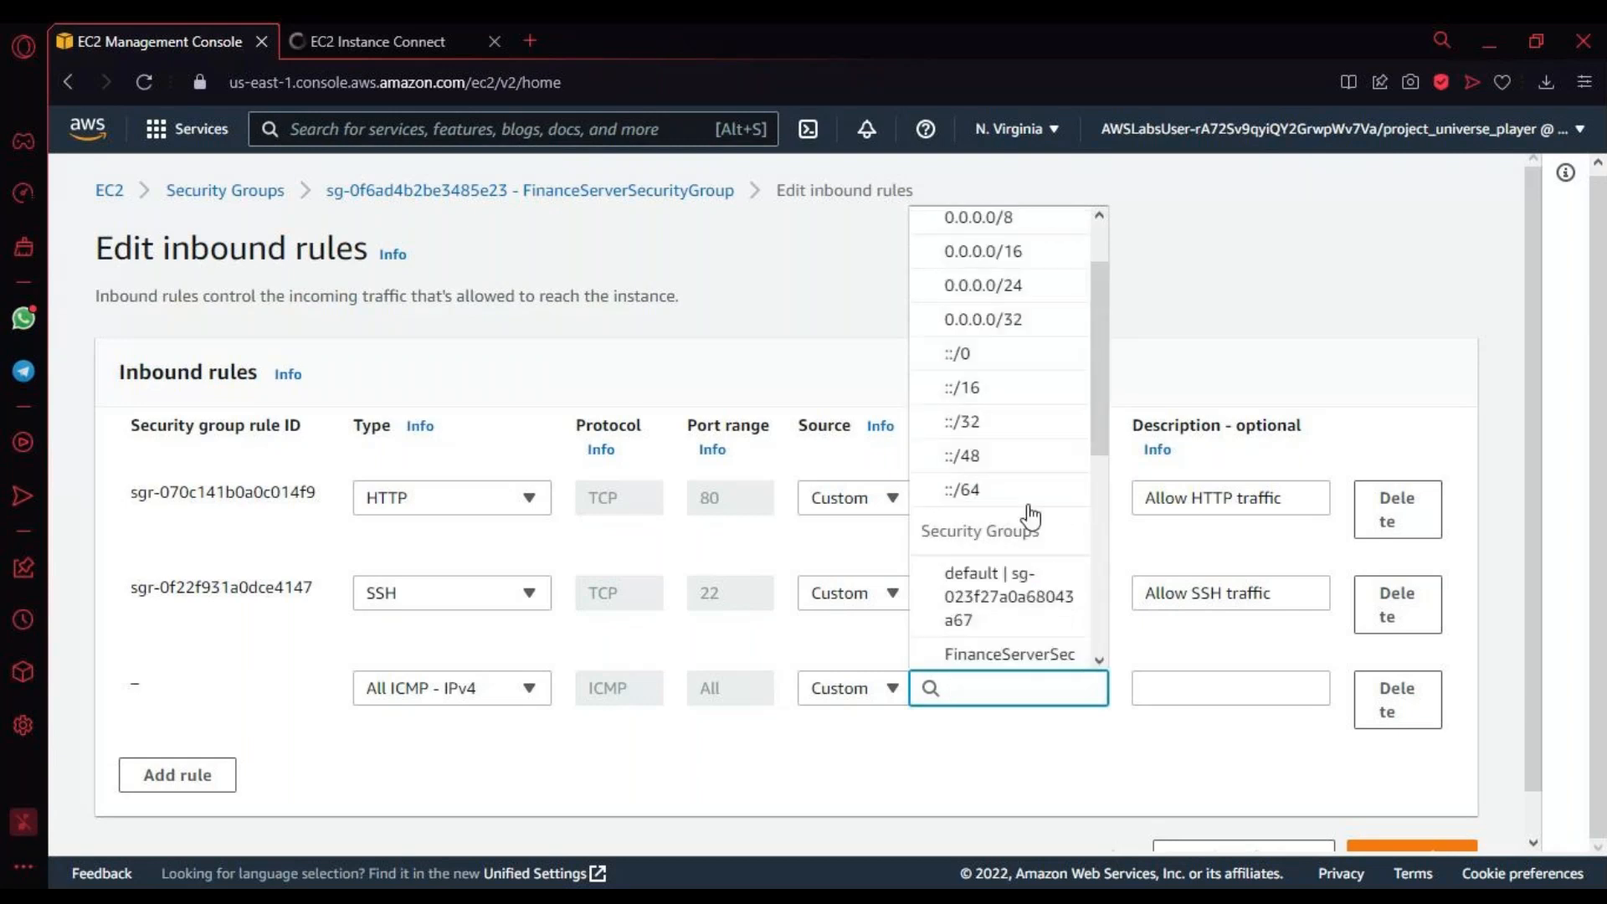
pyautogui.scroll(2, 1031, 516)
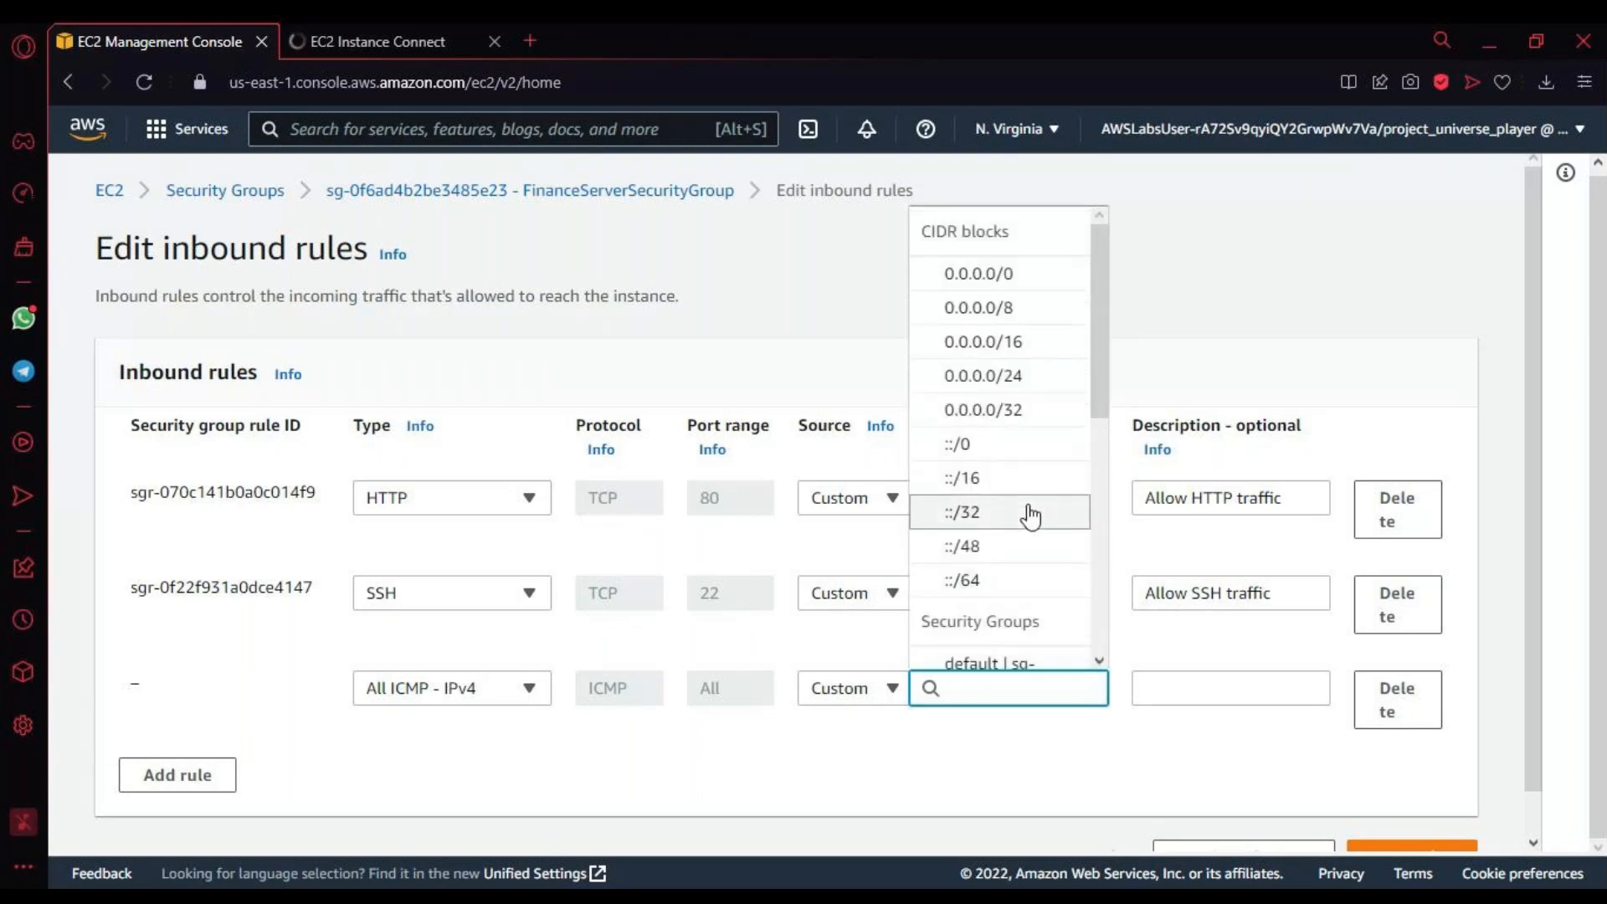
pyautogui.scroll(1, 1030, 517)
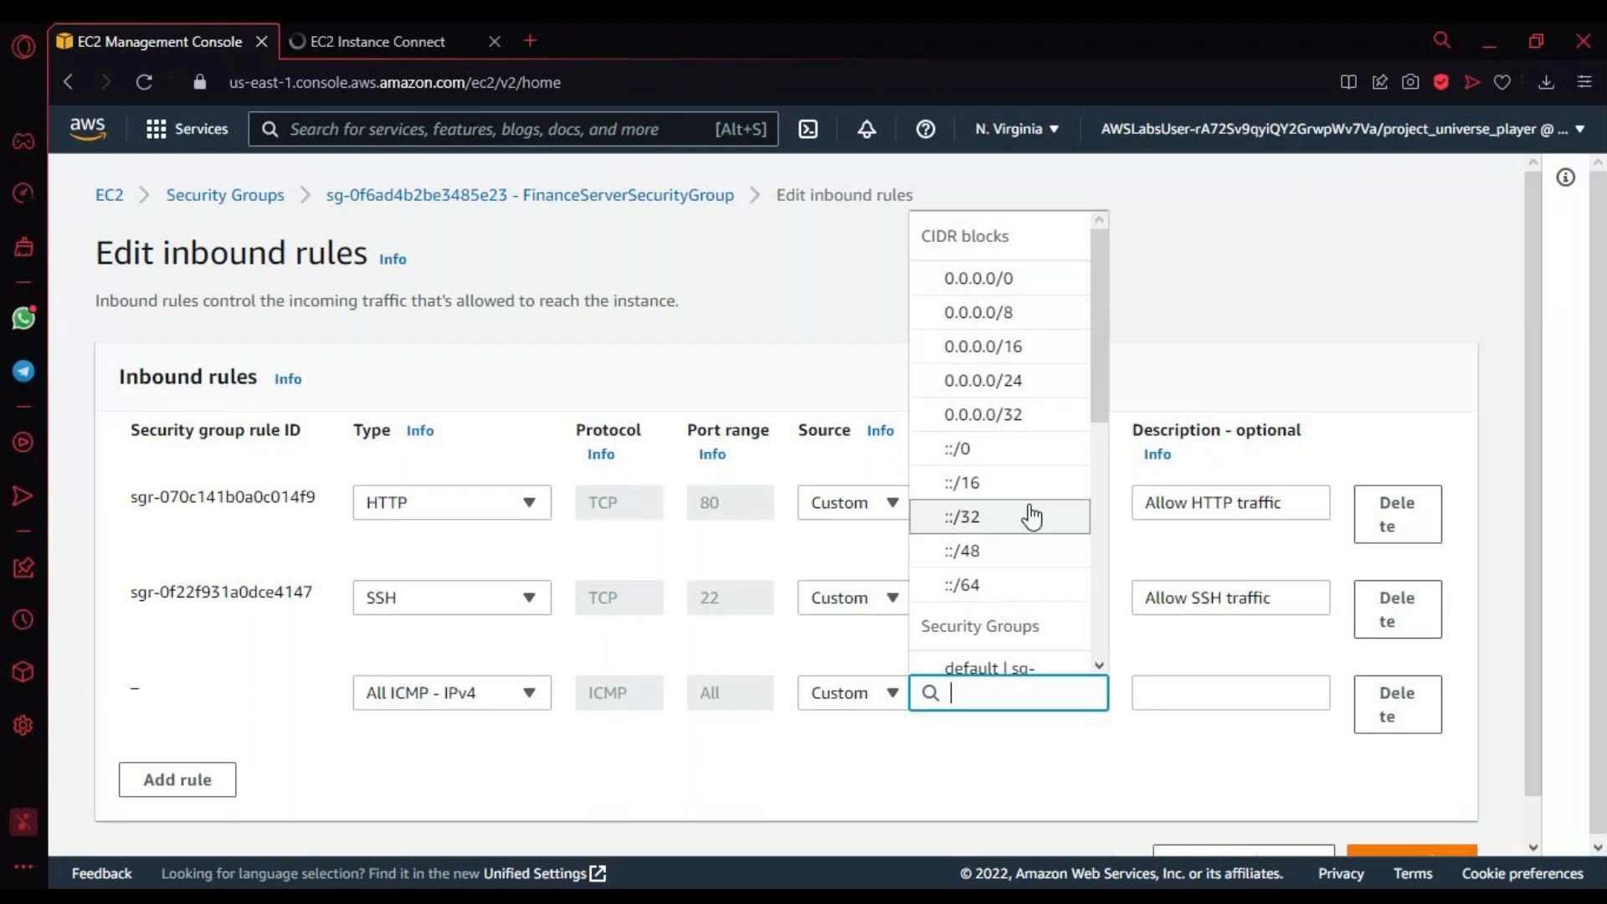
pyautogui.scroll(-4, 1032, 517)
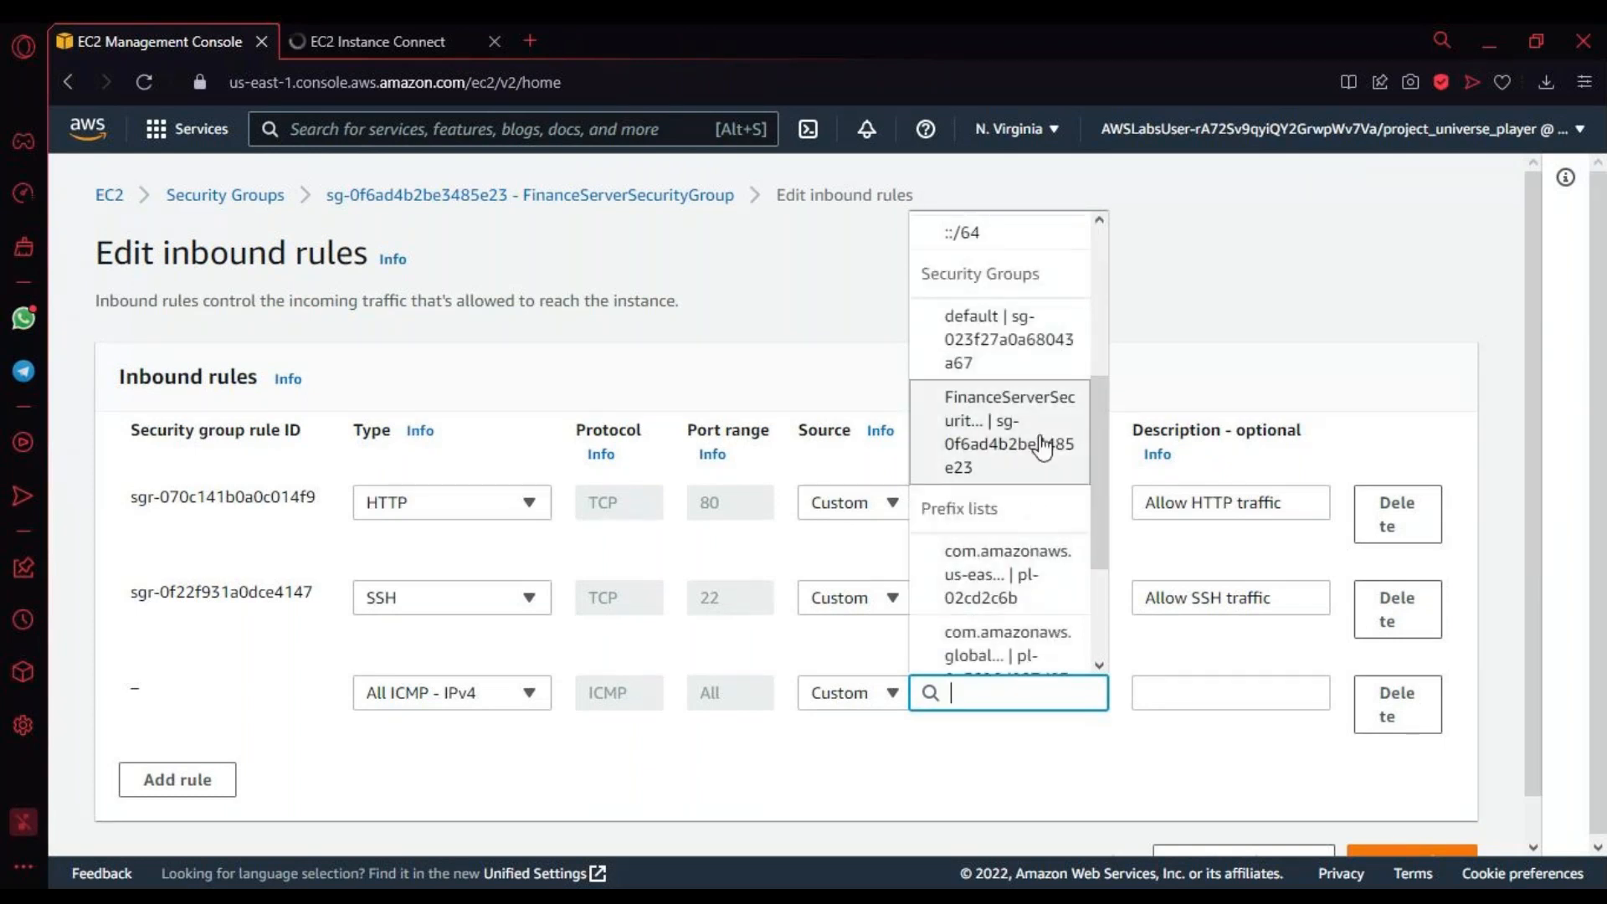
pyautogui.moveTo(1104, 453); pyautogui.dragTo(1076, 630)
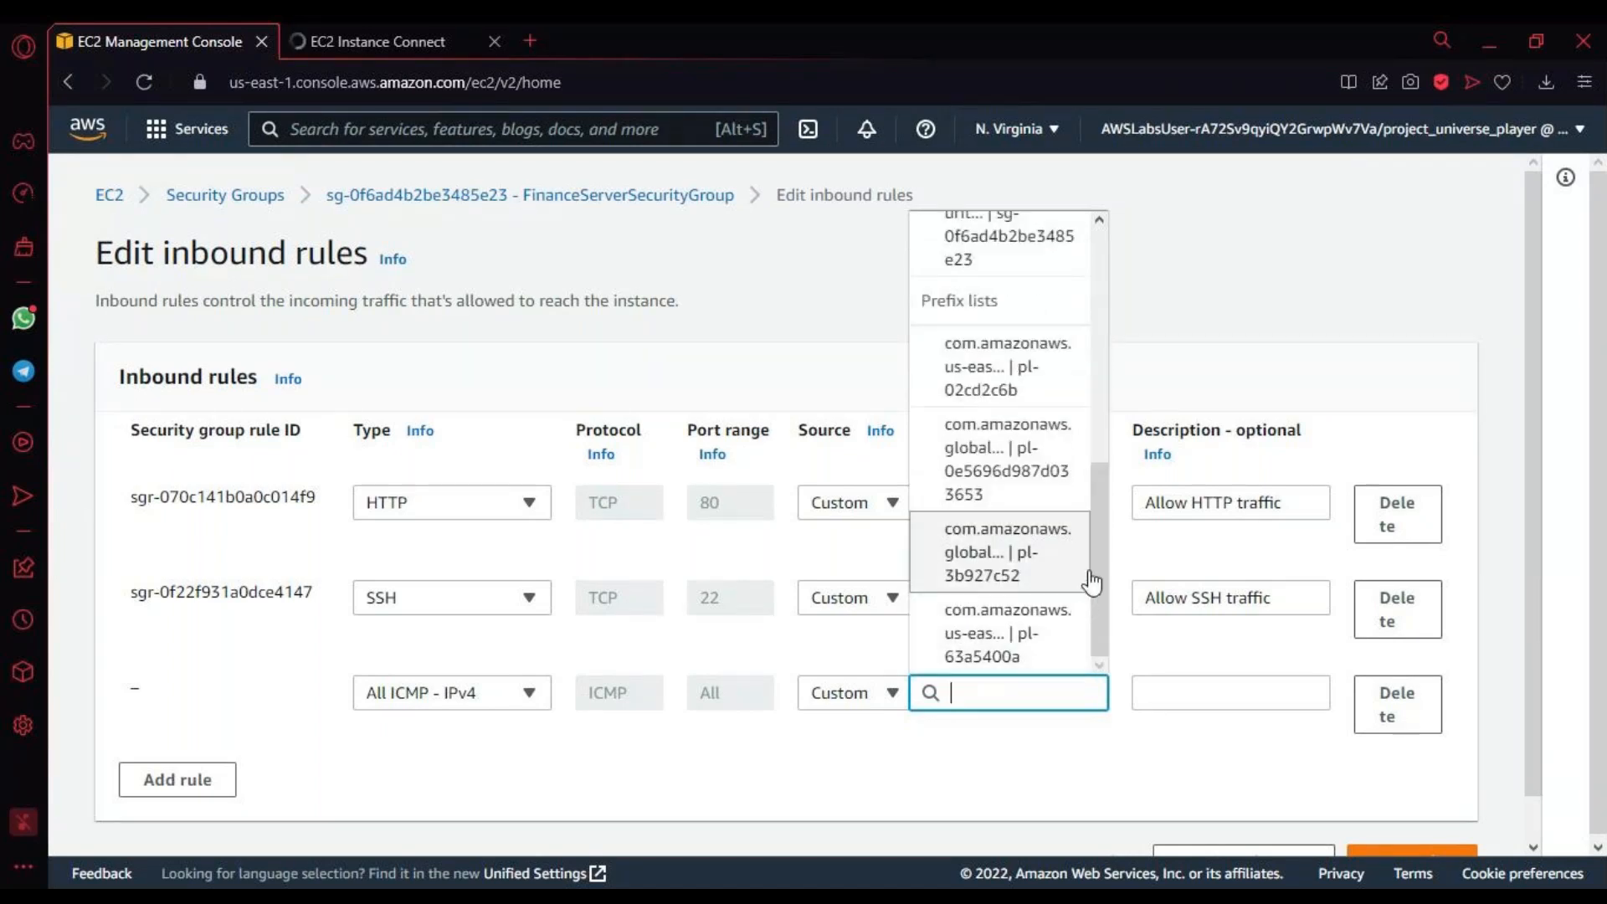
pyautogui.moveTo(1091, 578); pyautogui.dragTo(1093, 254)
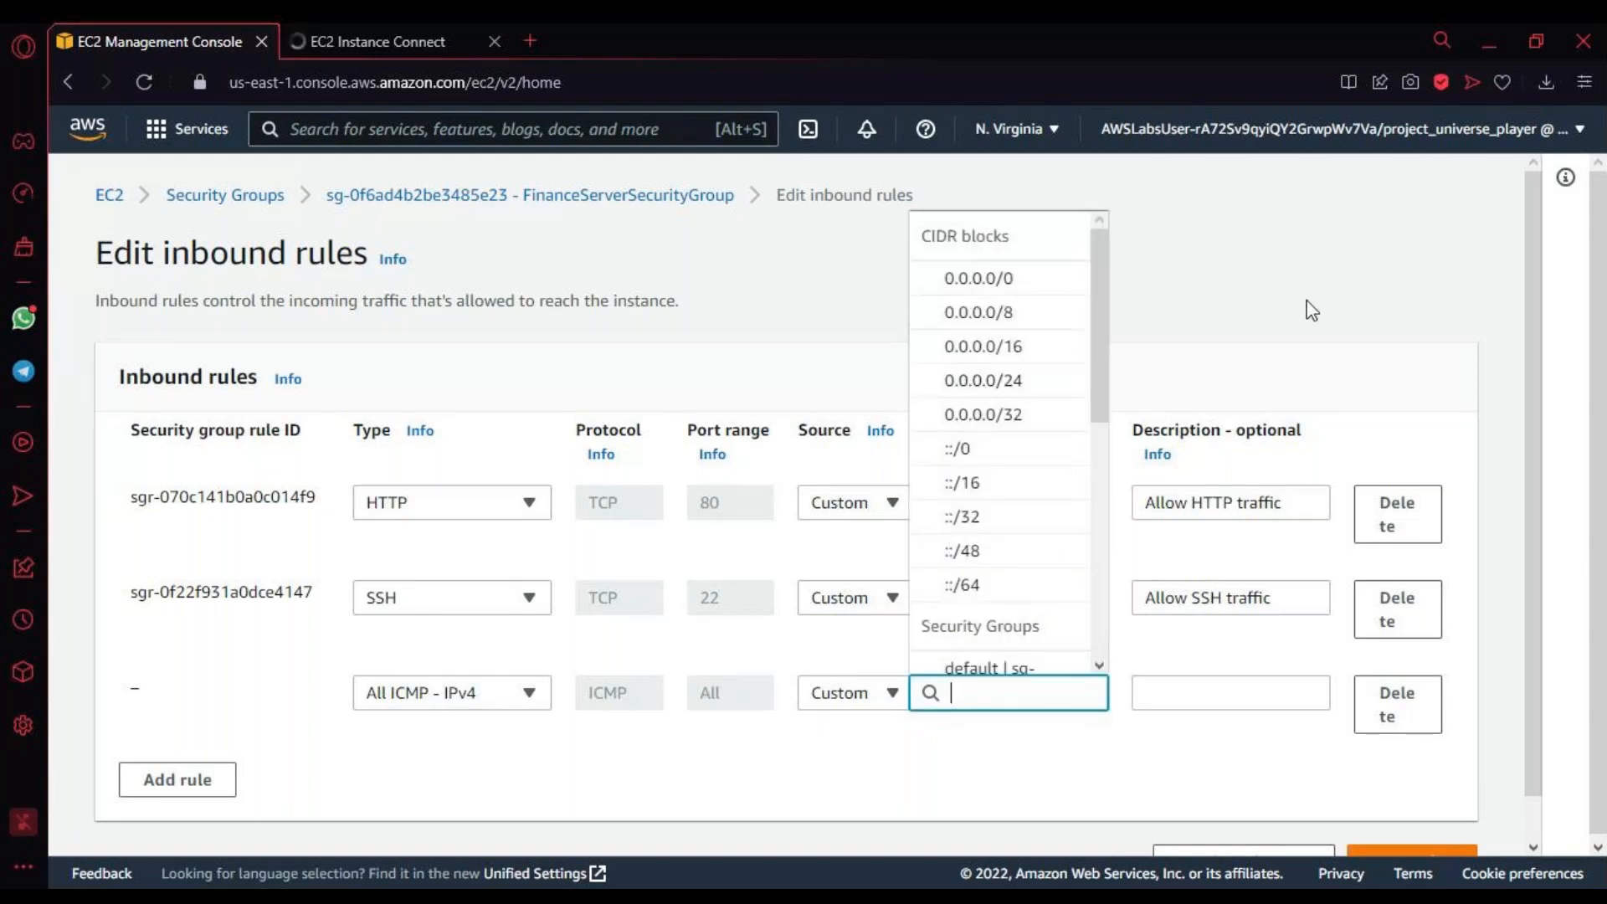
pyautogui.click(1309, 278)
# Step: Set the new All ICMP - IPv4 rule's source to 10.10.0.0/16 and save the inbound rules
pyautogui.click(1030, 688)
pyautogui.write('10')
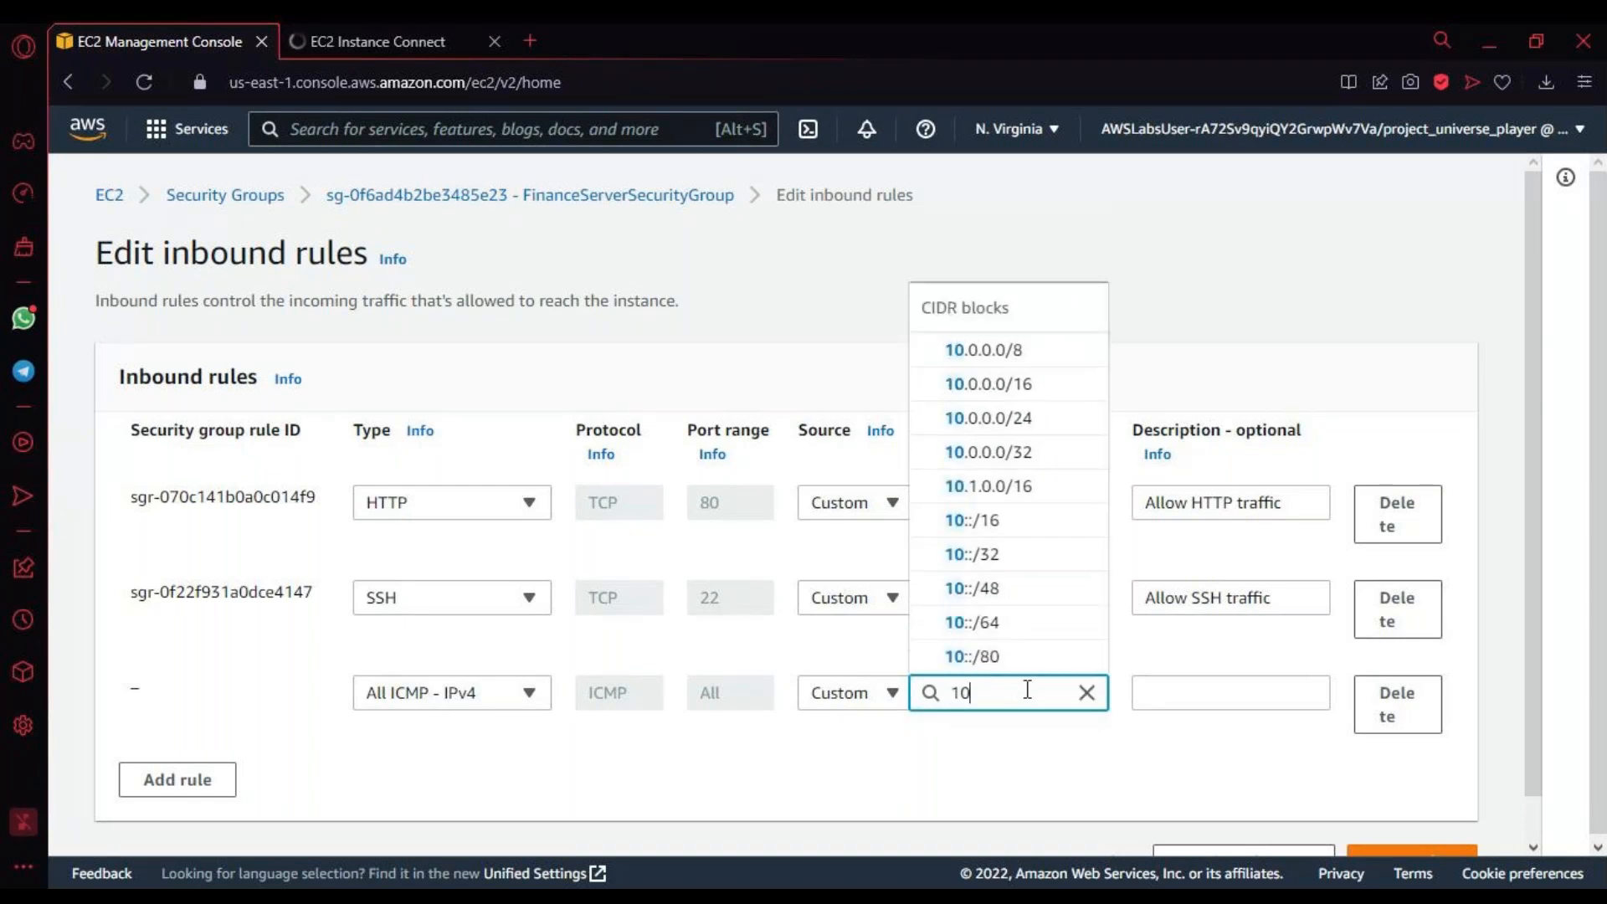
pyautogui.write('.')
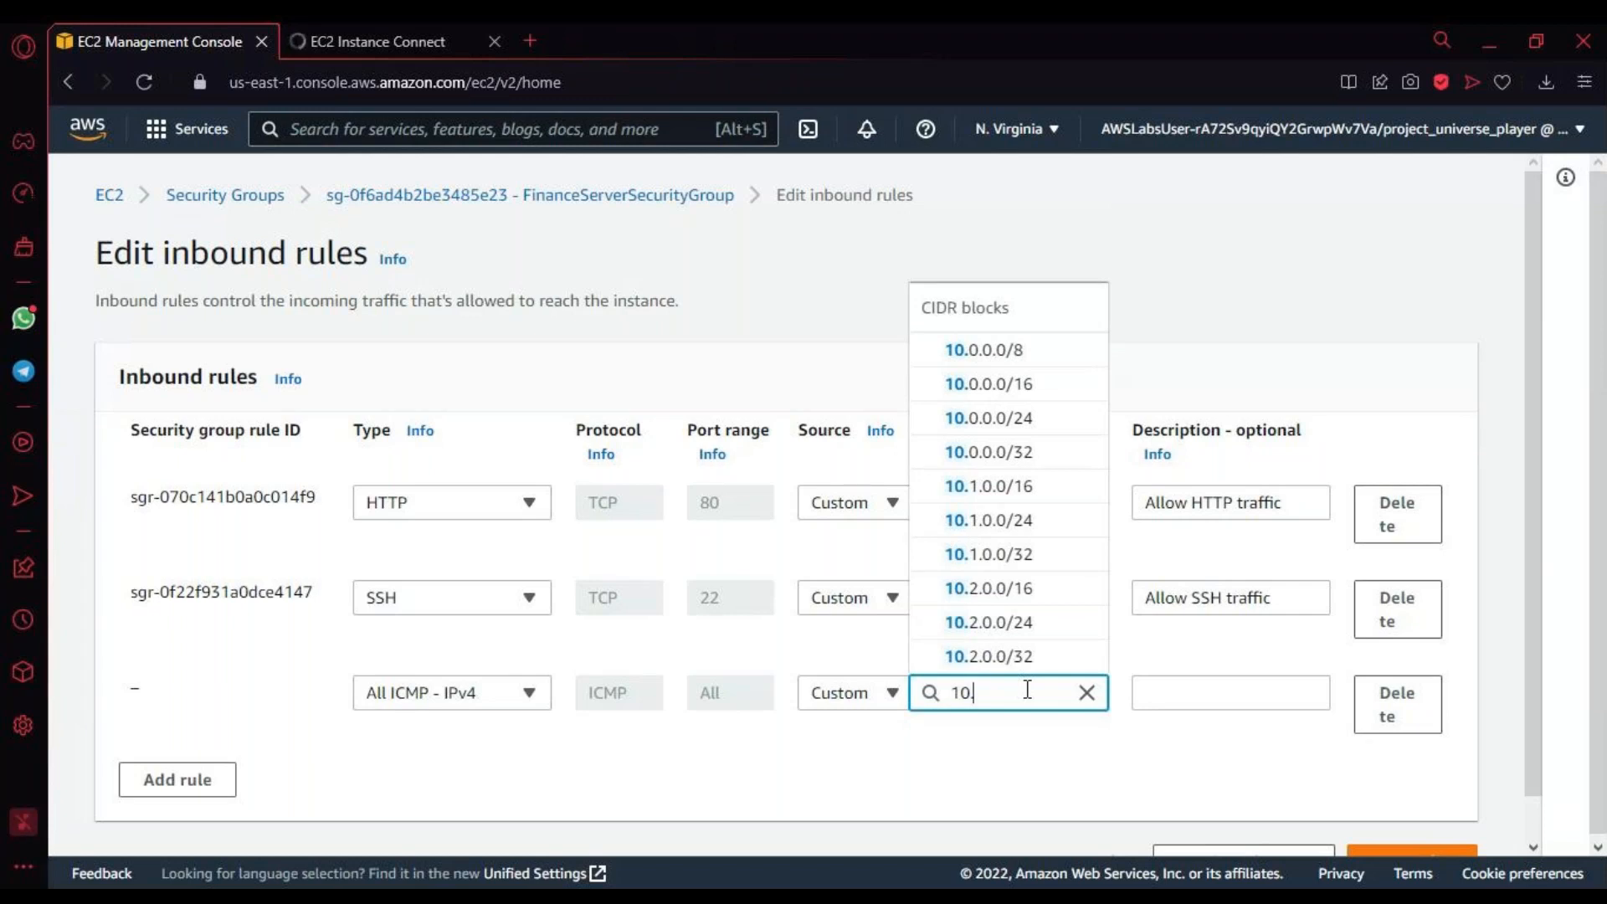
pyautogui.write('0')
pyautogui.press('BackSpace')
pyautogui.write('10.')
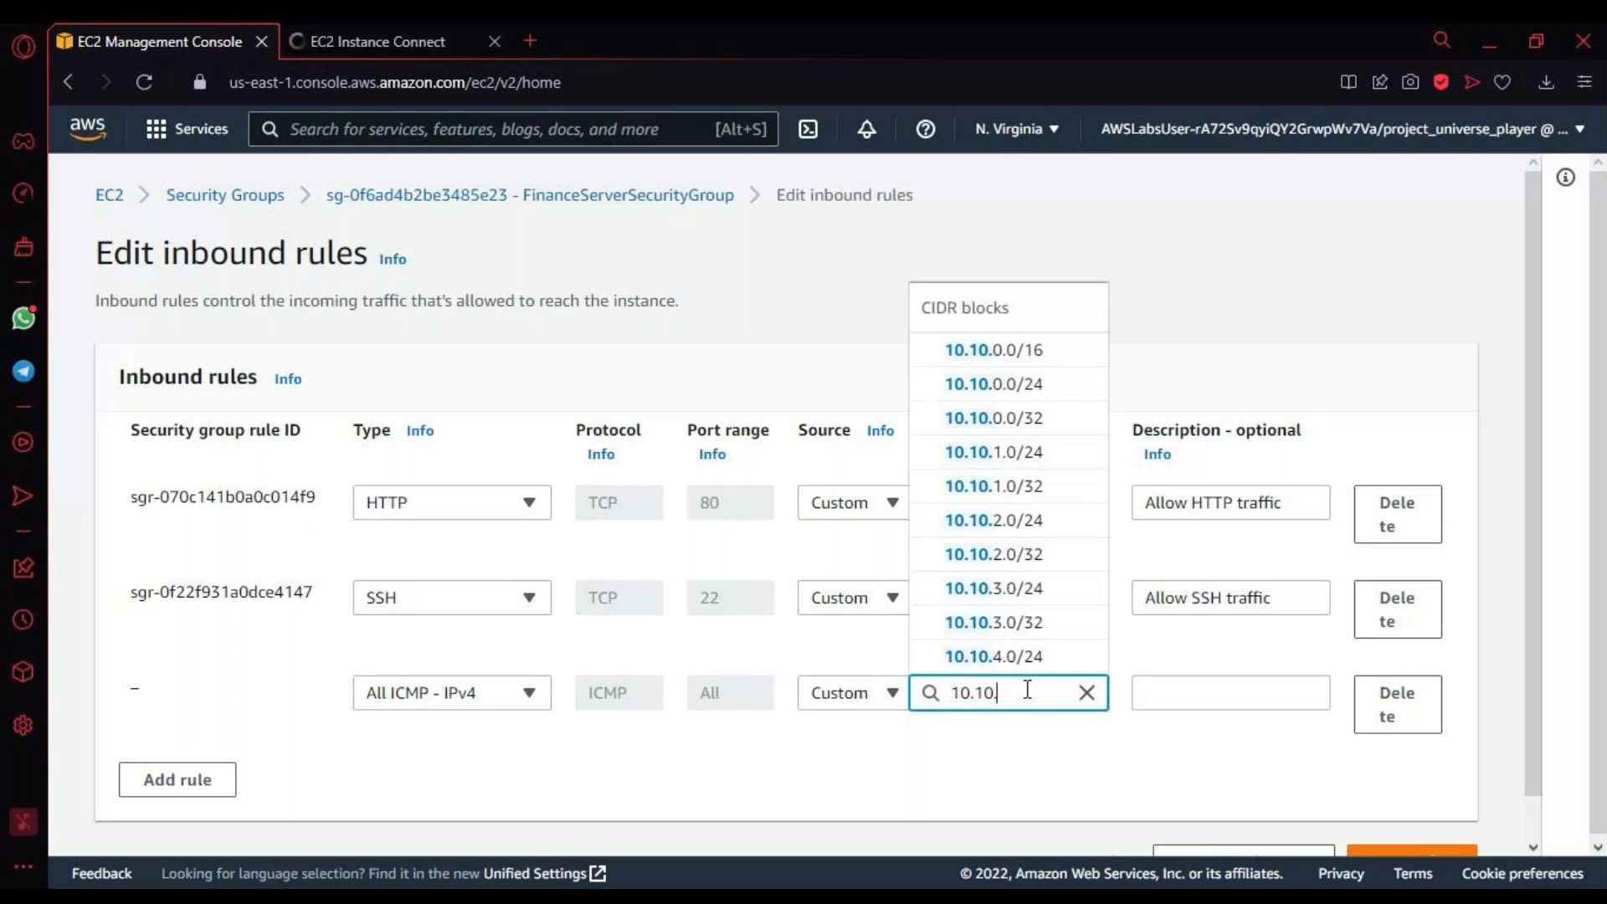
pyautogui.write('0.0')
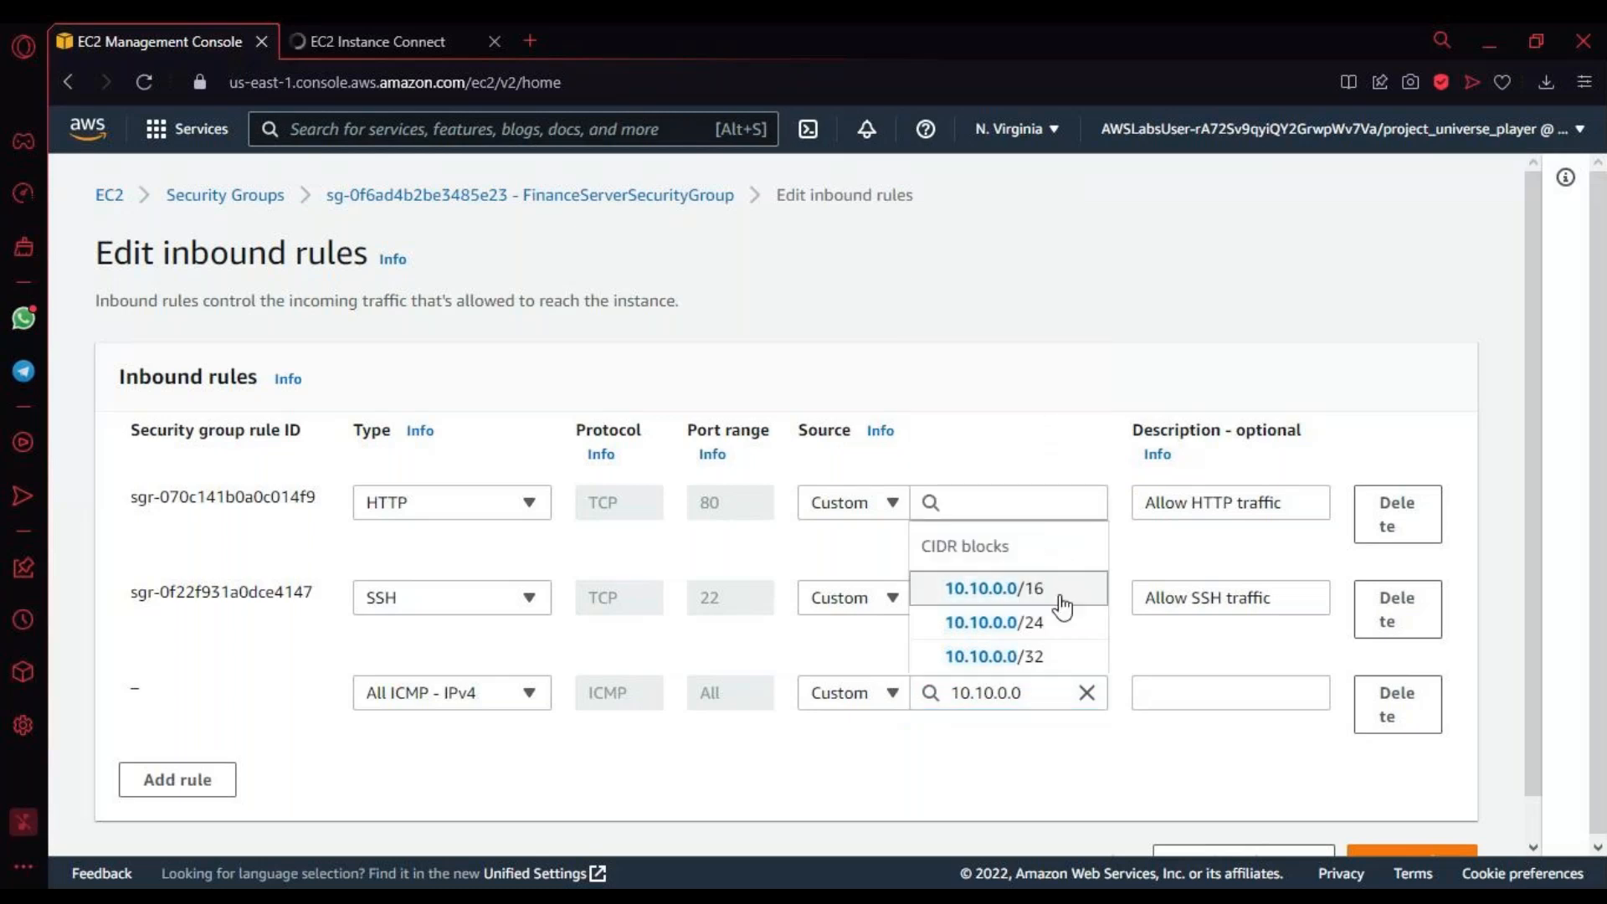
pyautogui.click(1060, 587)
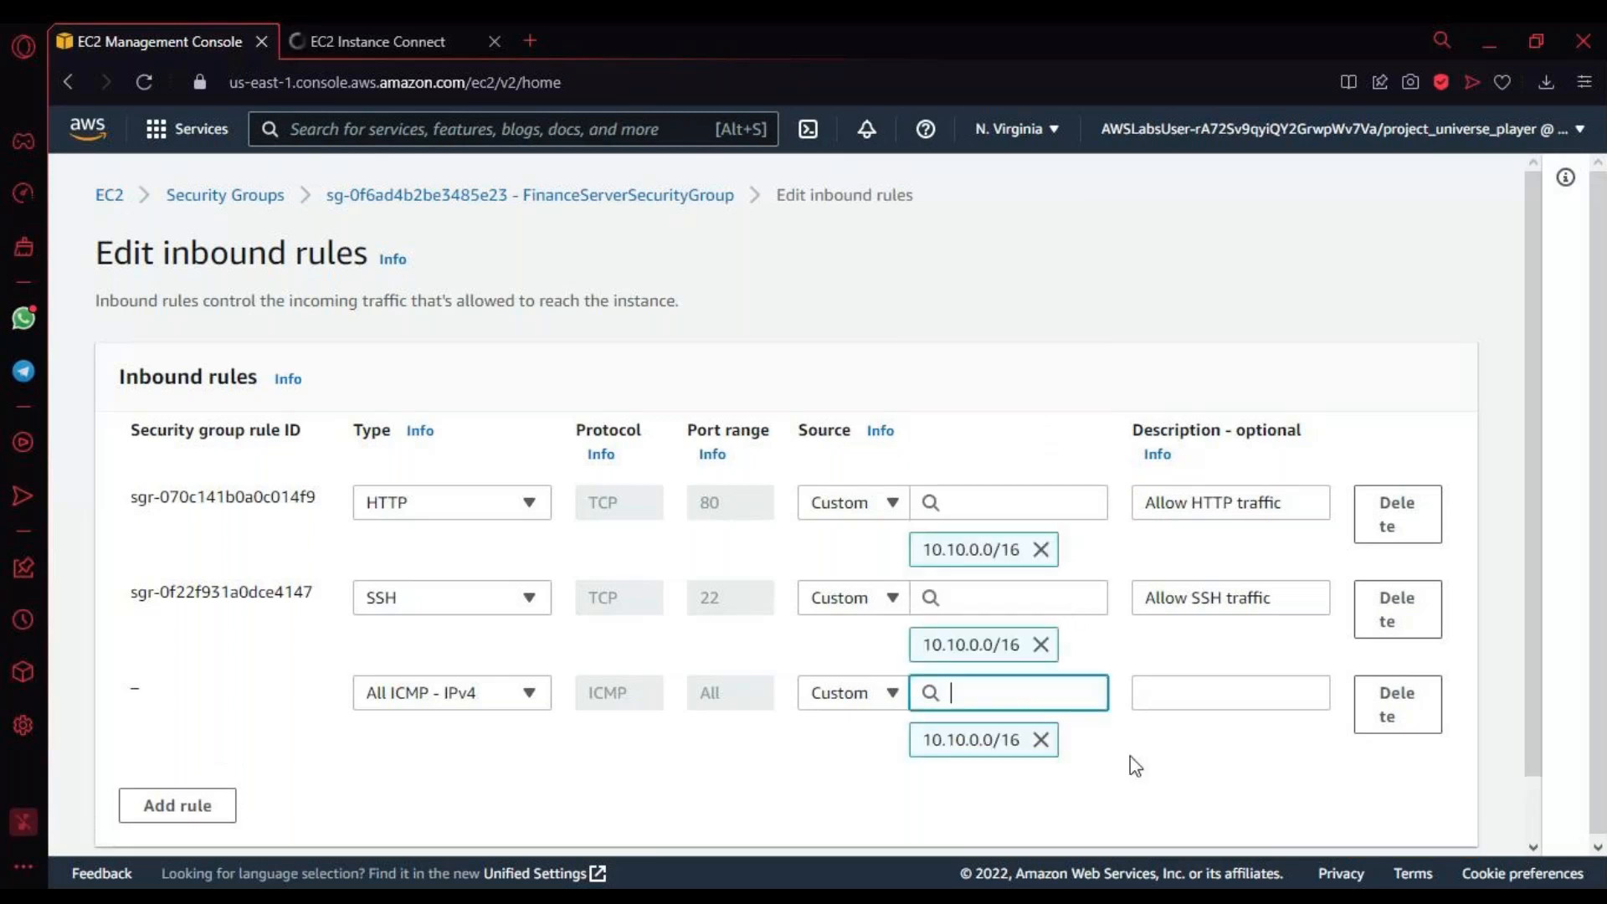
pyautogui.scroll(-2, 1134, 765)
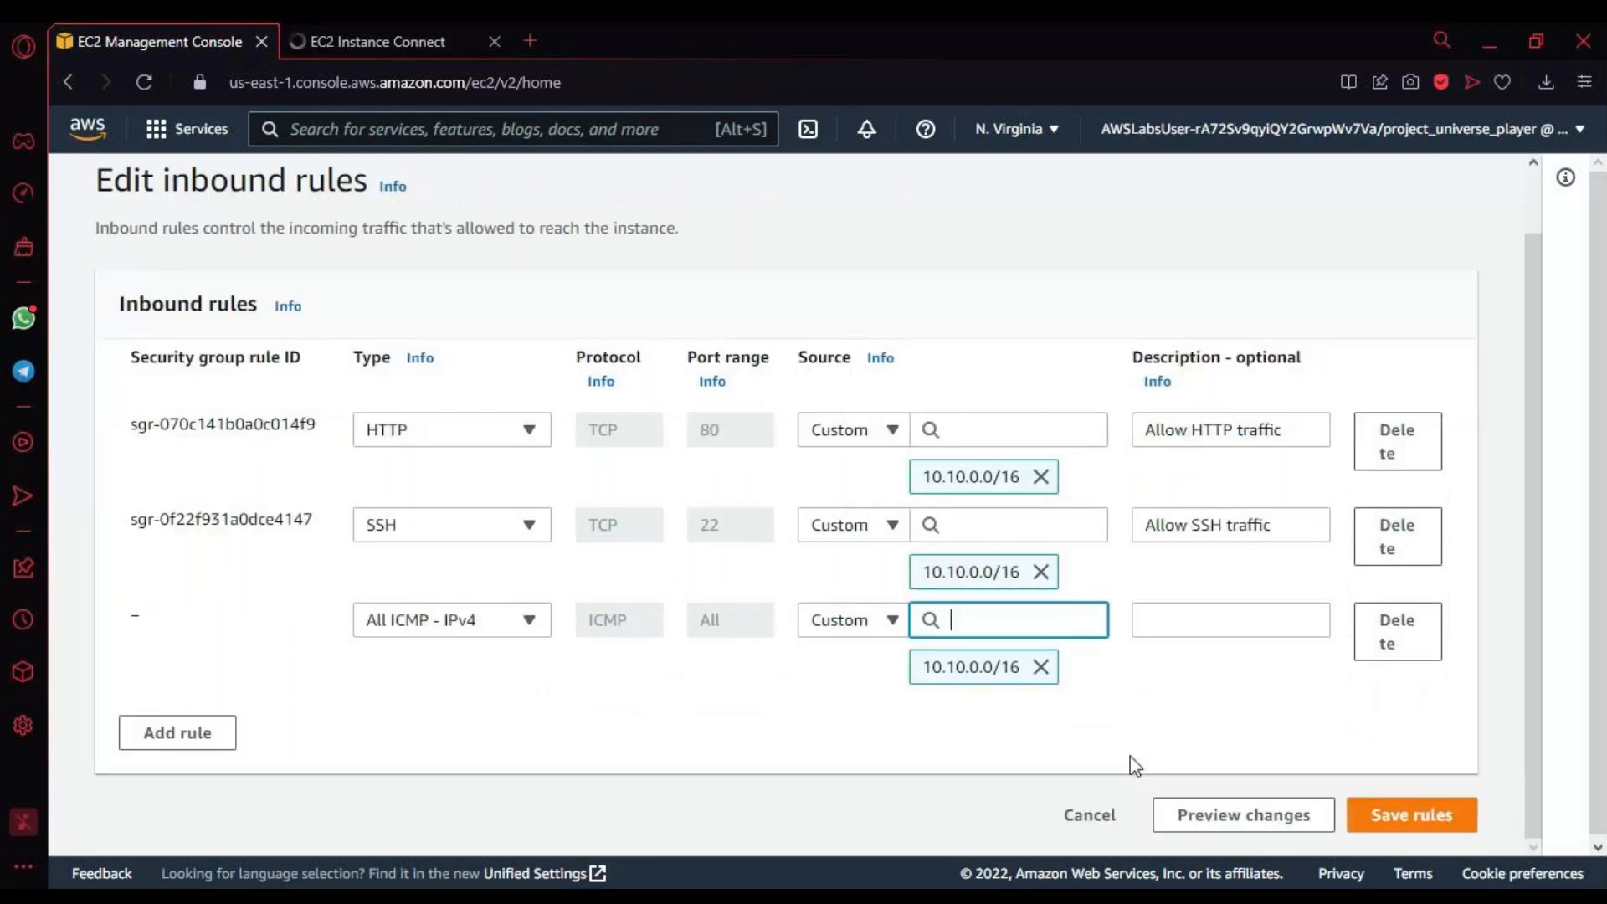
pyautogui.click(1433, 833)
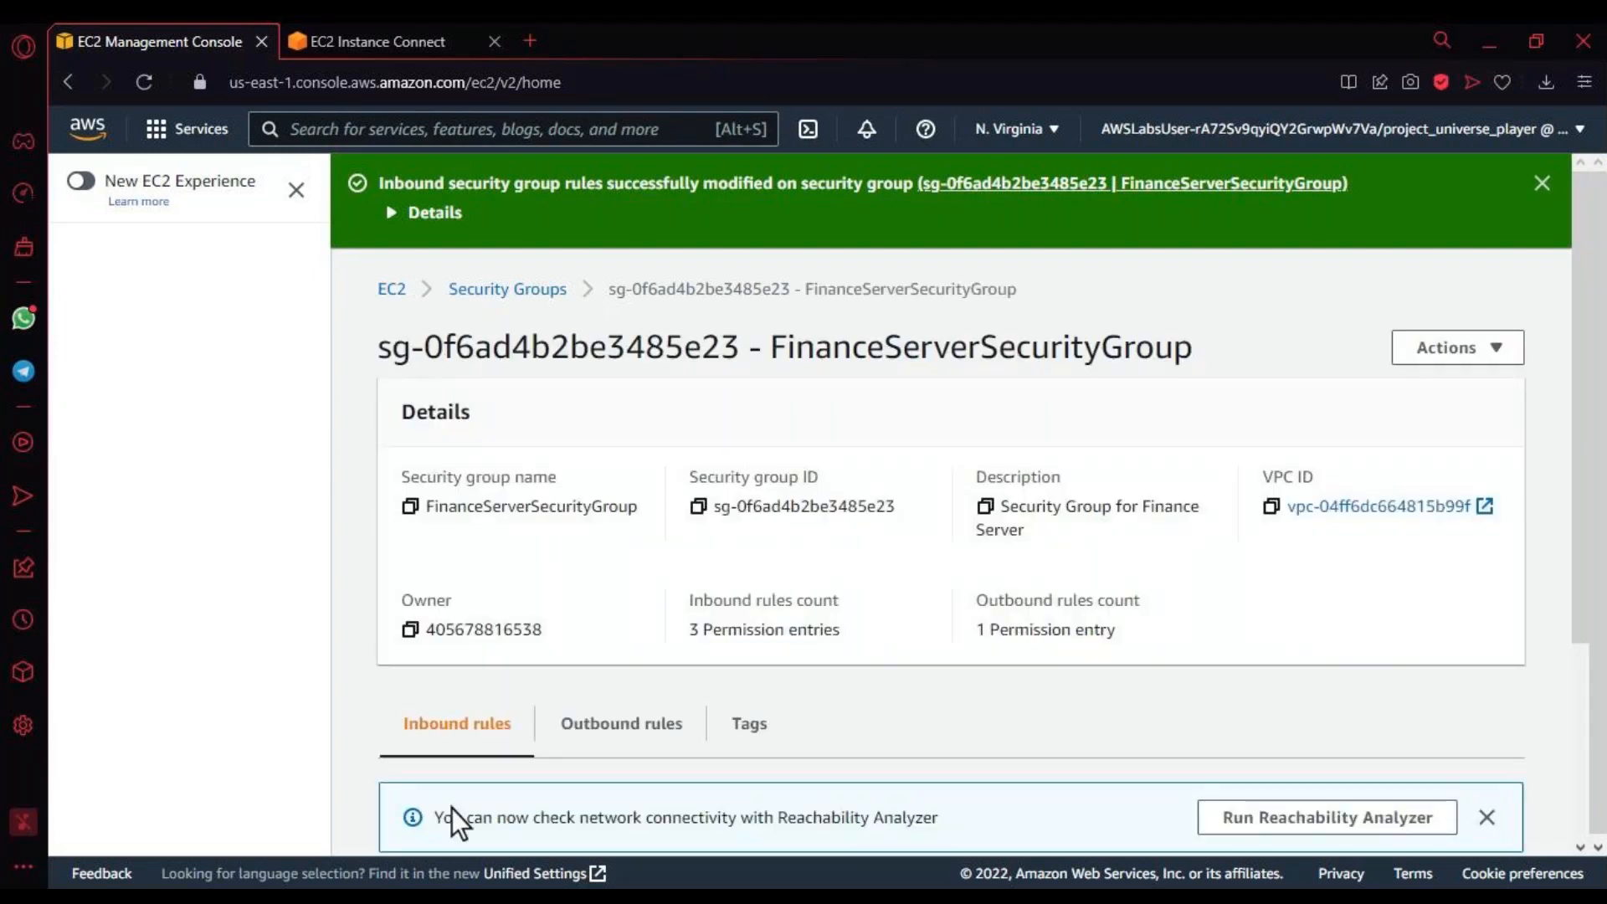
# Step: Return to the Marketing Server's terminal session in EC2 Instance Connect
pyautogui.click(374, 53)
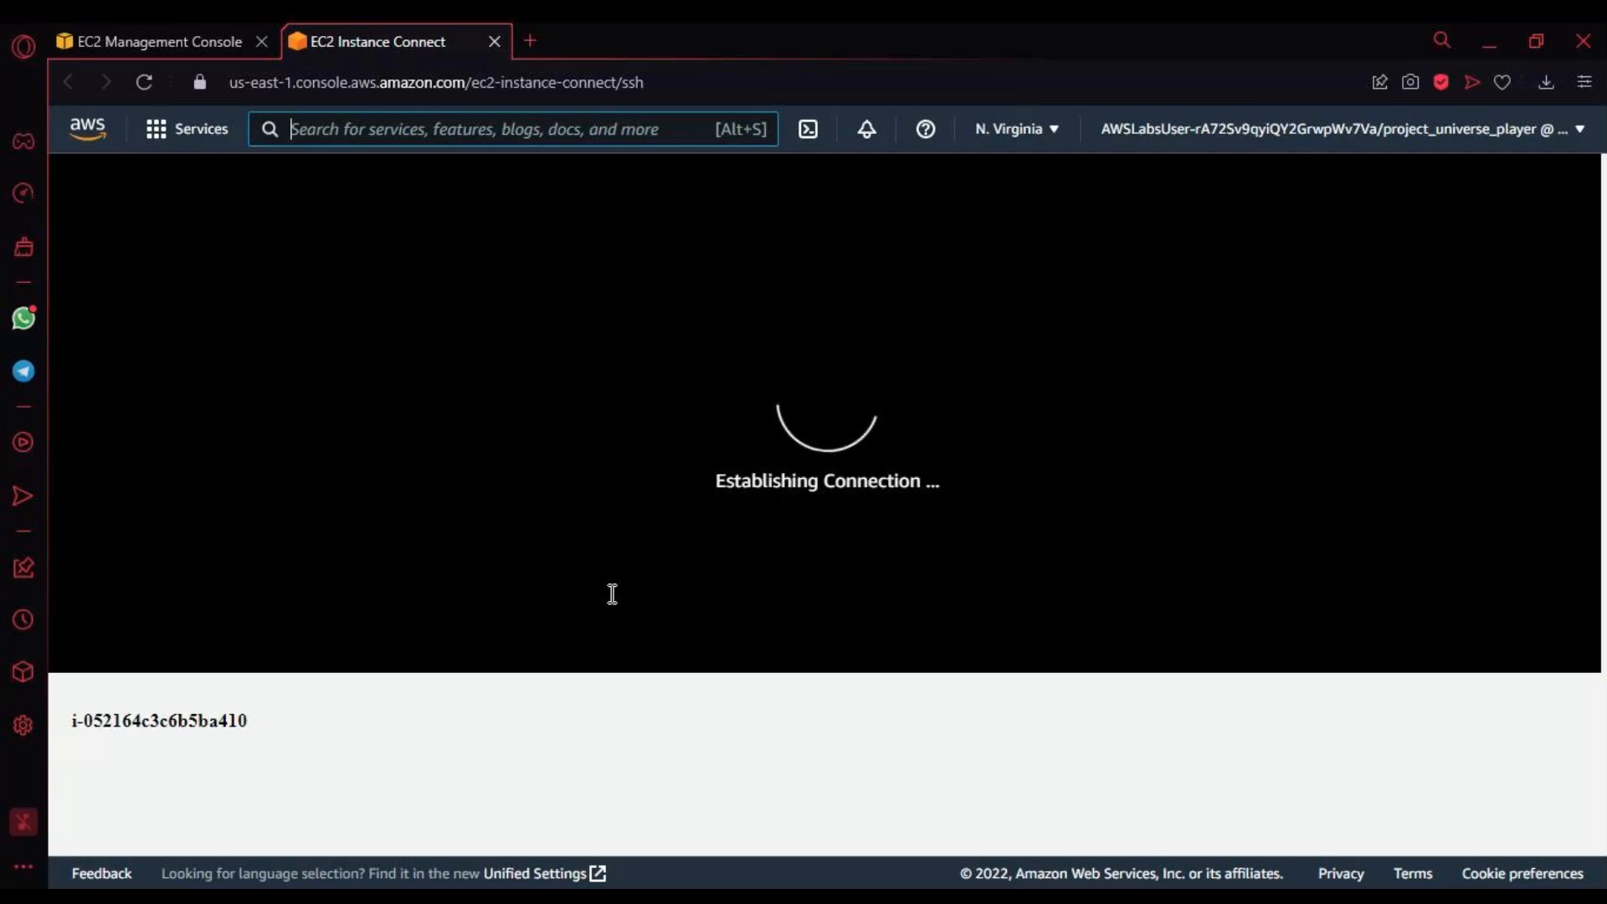
pyautogui.click(222, 43)
pyautogui.click(347, 50)
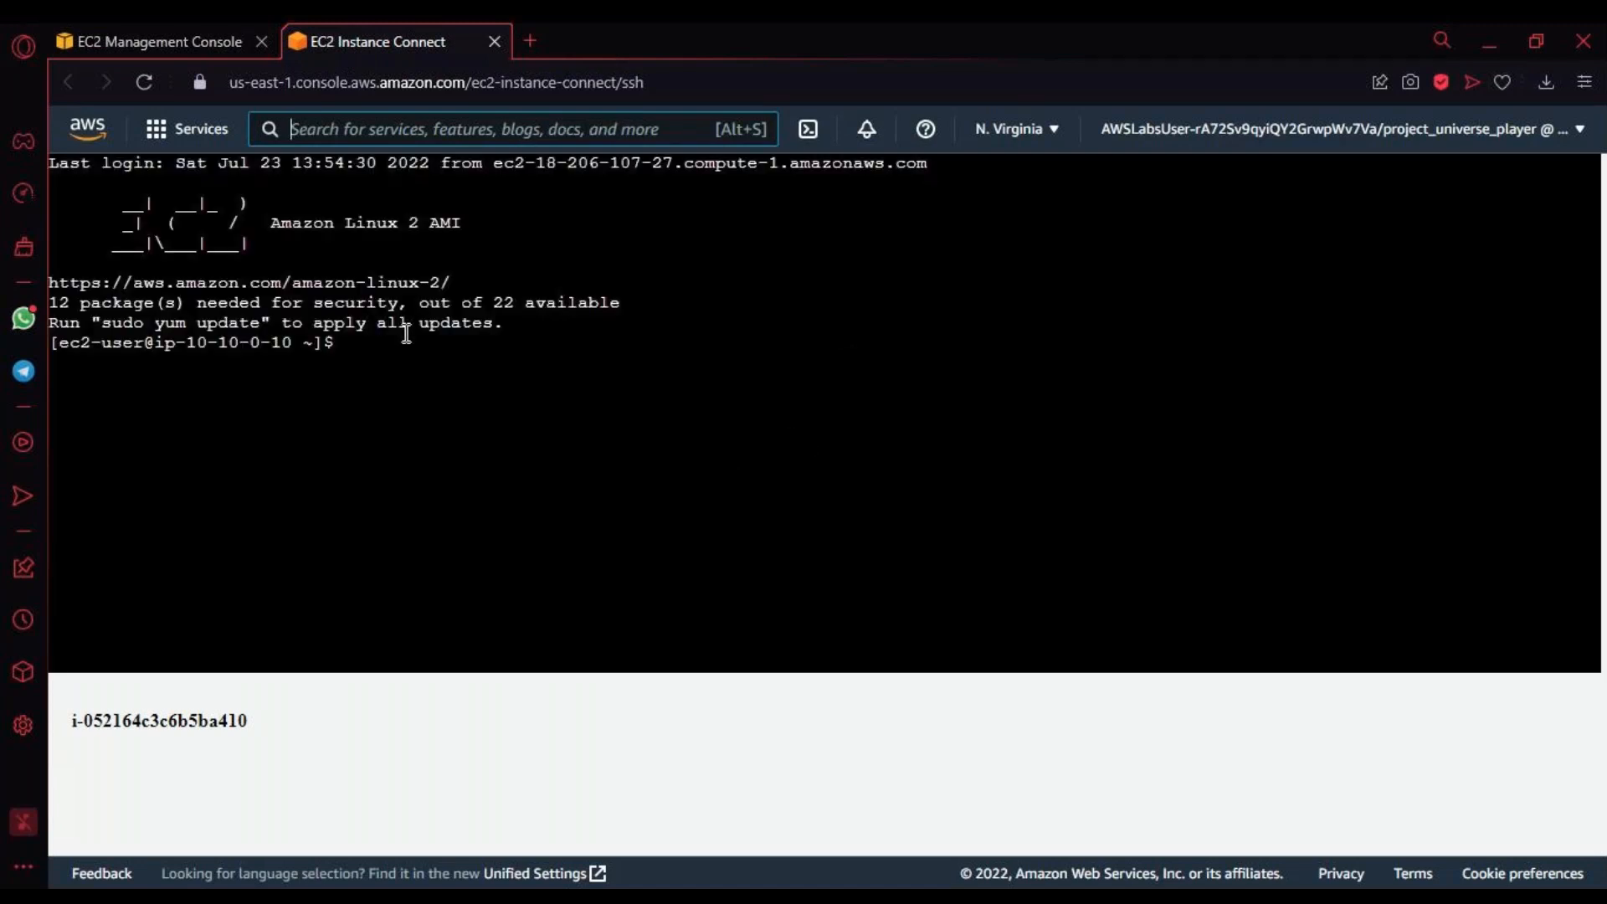
# Step: Ping 172.31.0.10 from the Marketing Server's terminal
pyautogui.click(420, 358)
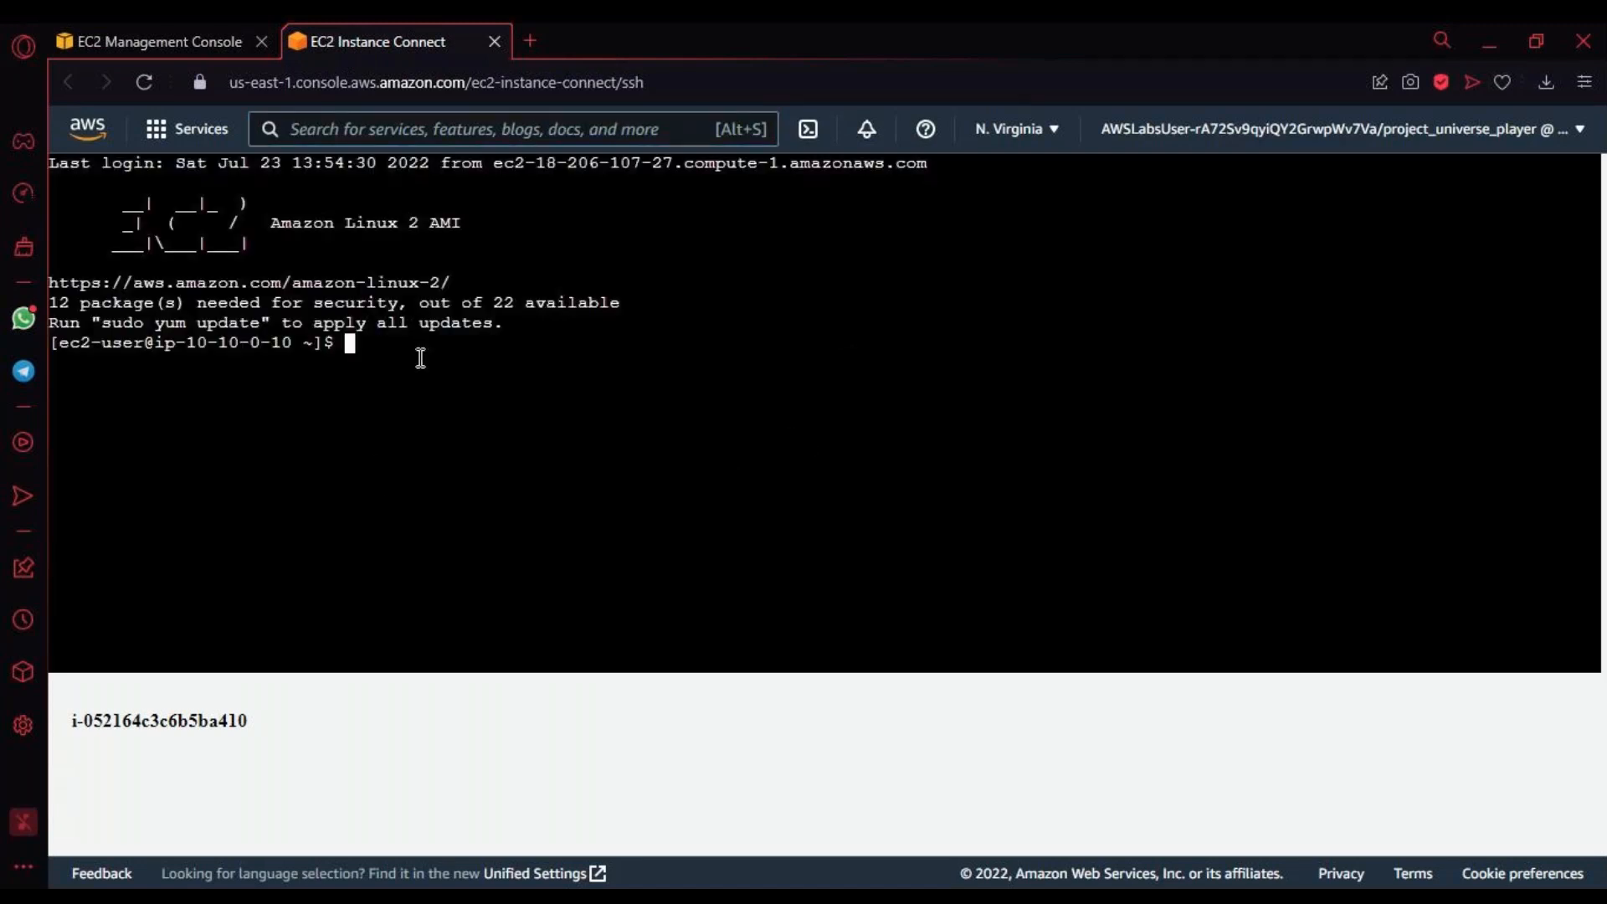
pyautogui.write('ifconfig')
pyautogui.press('Up')
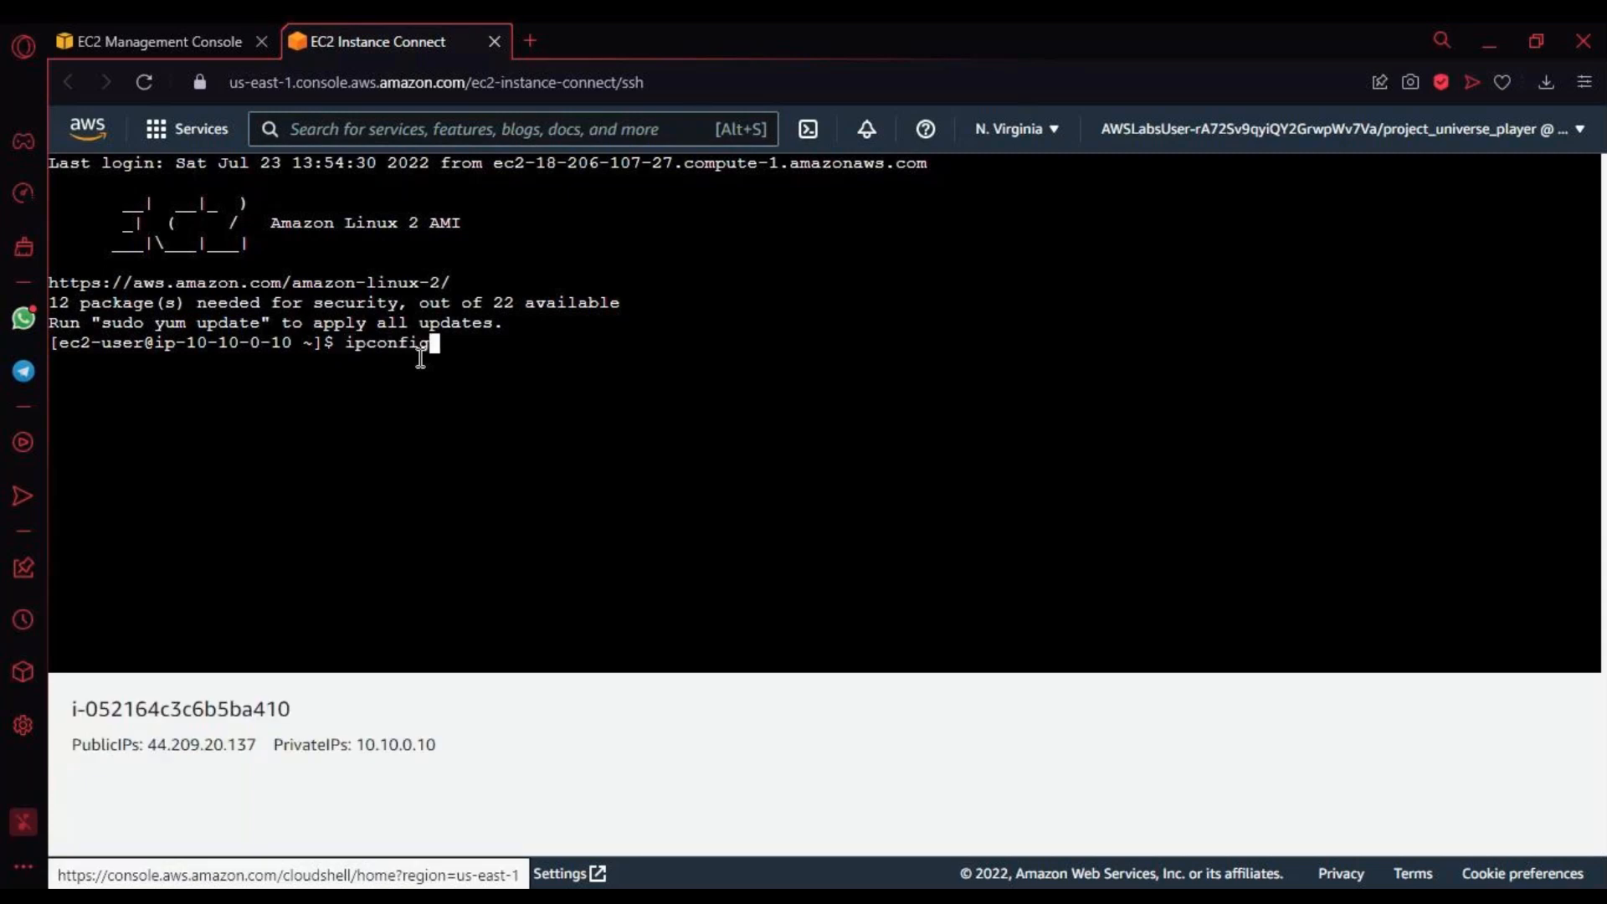
pyautogui.press('Up')
pyautogui.press('Return')
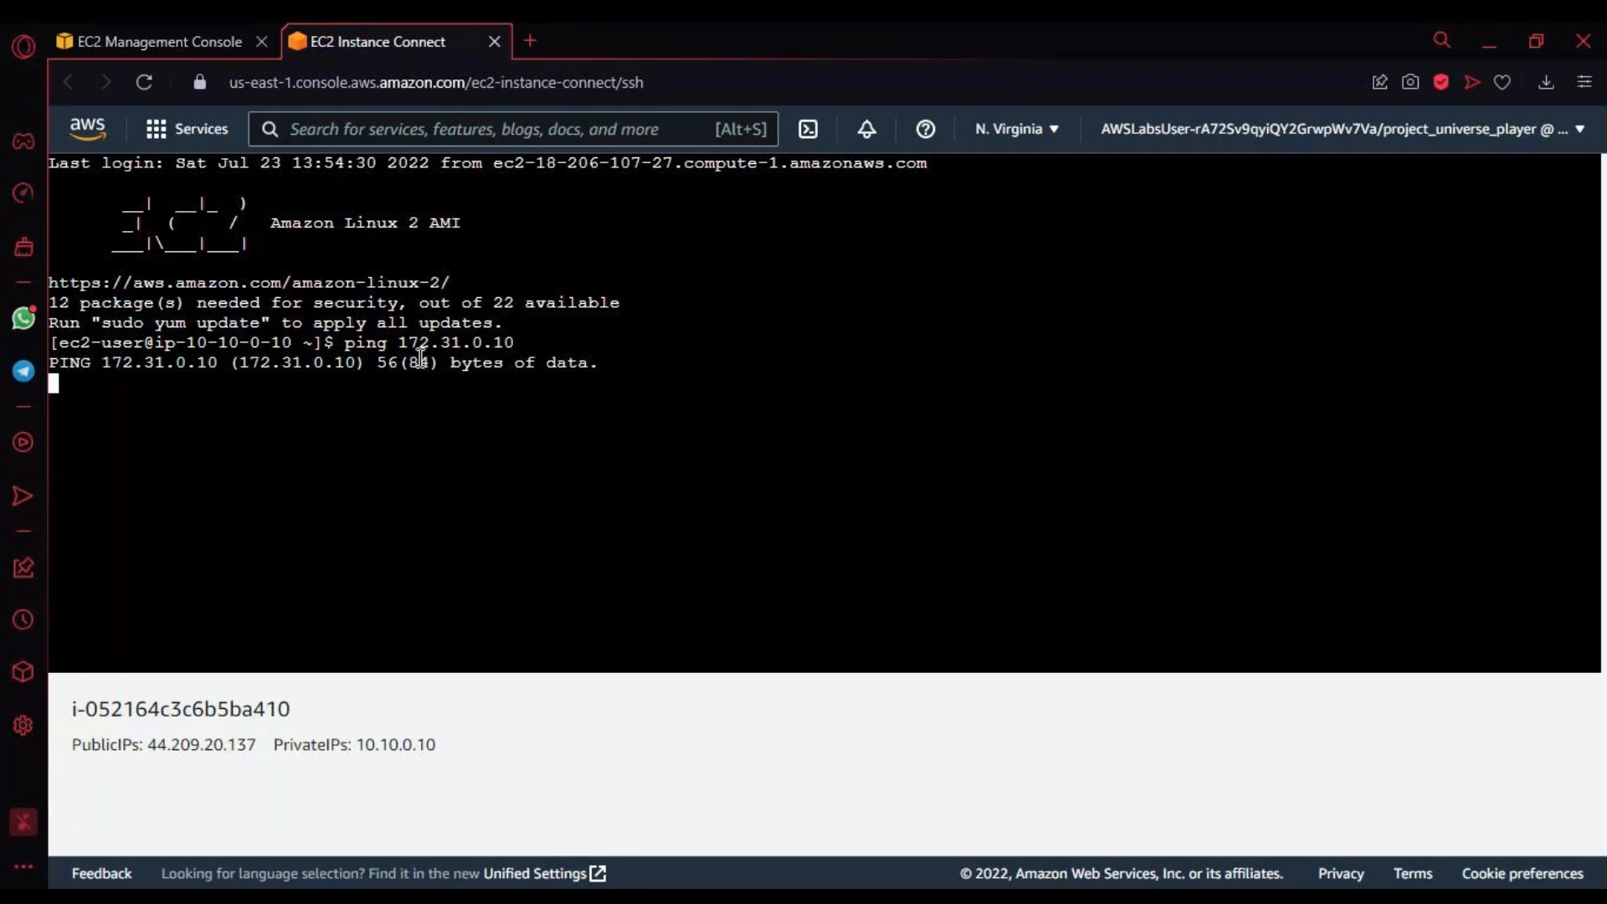
# Step: In the EC2 console, open the instances list and review the descriptions of the Financial Services Server and the Marketing Server
pyautogui.click(205, 52)
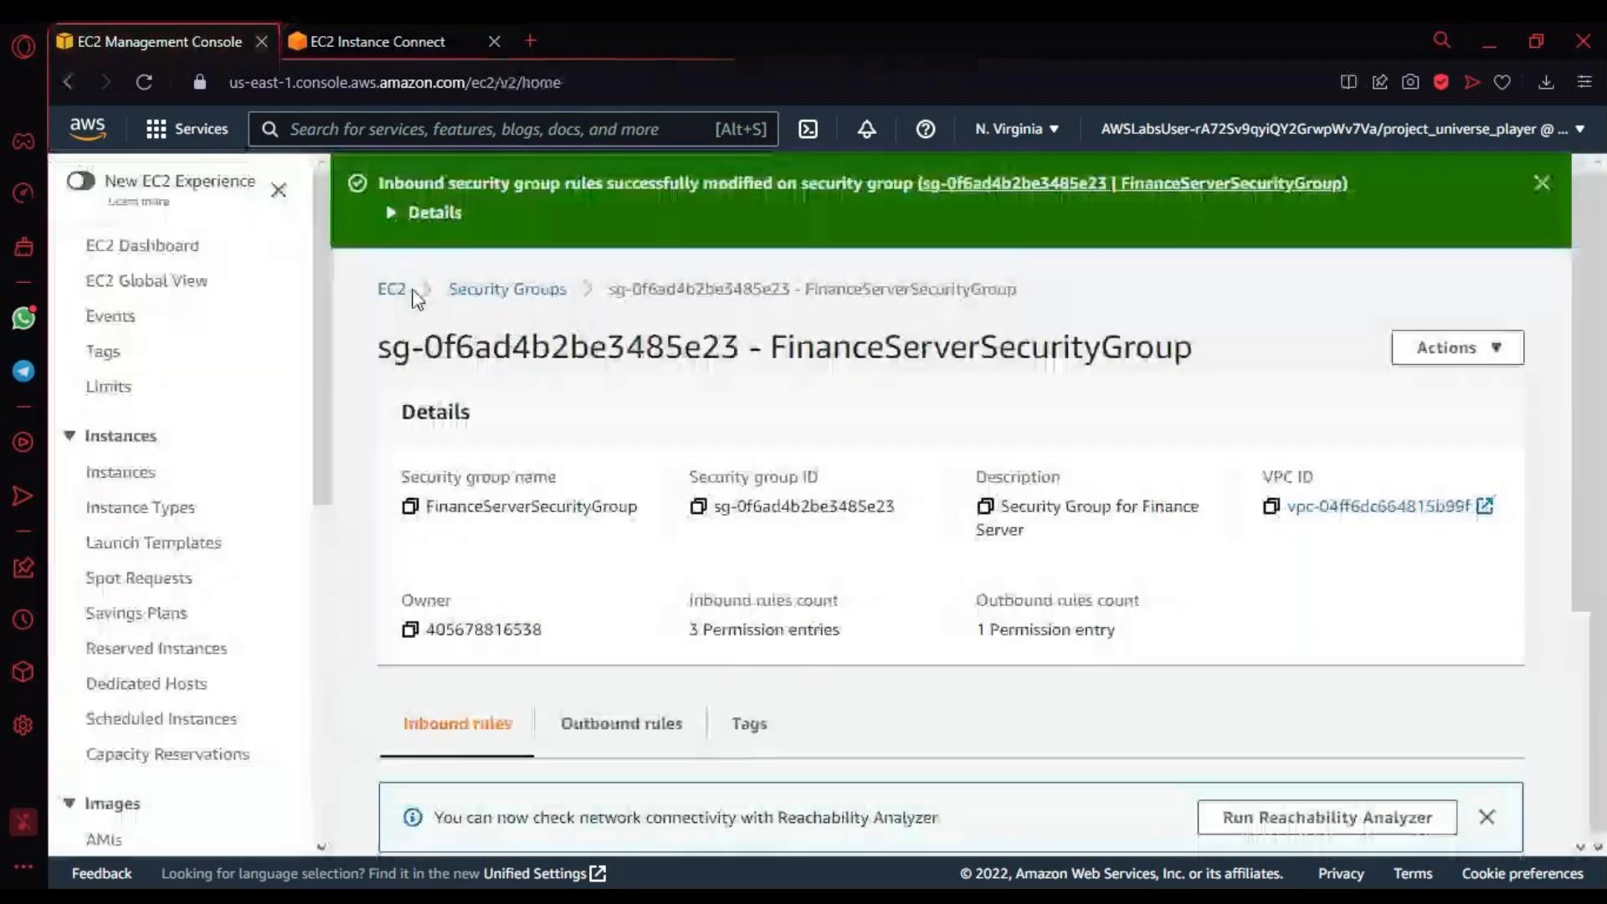
pyautogui.click(411, 291)
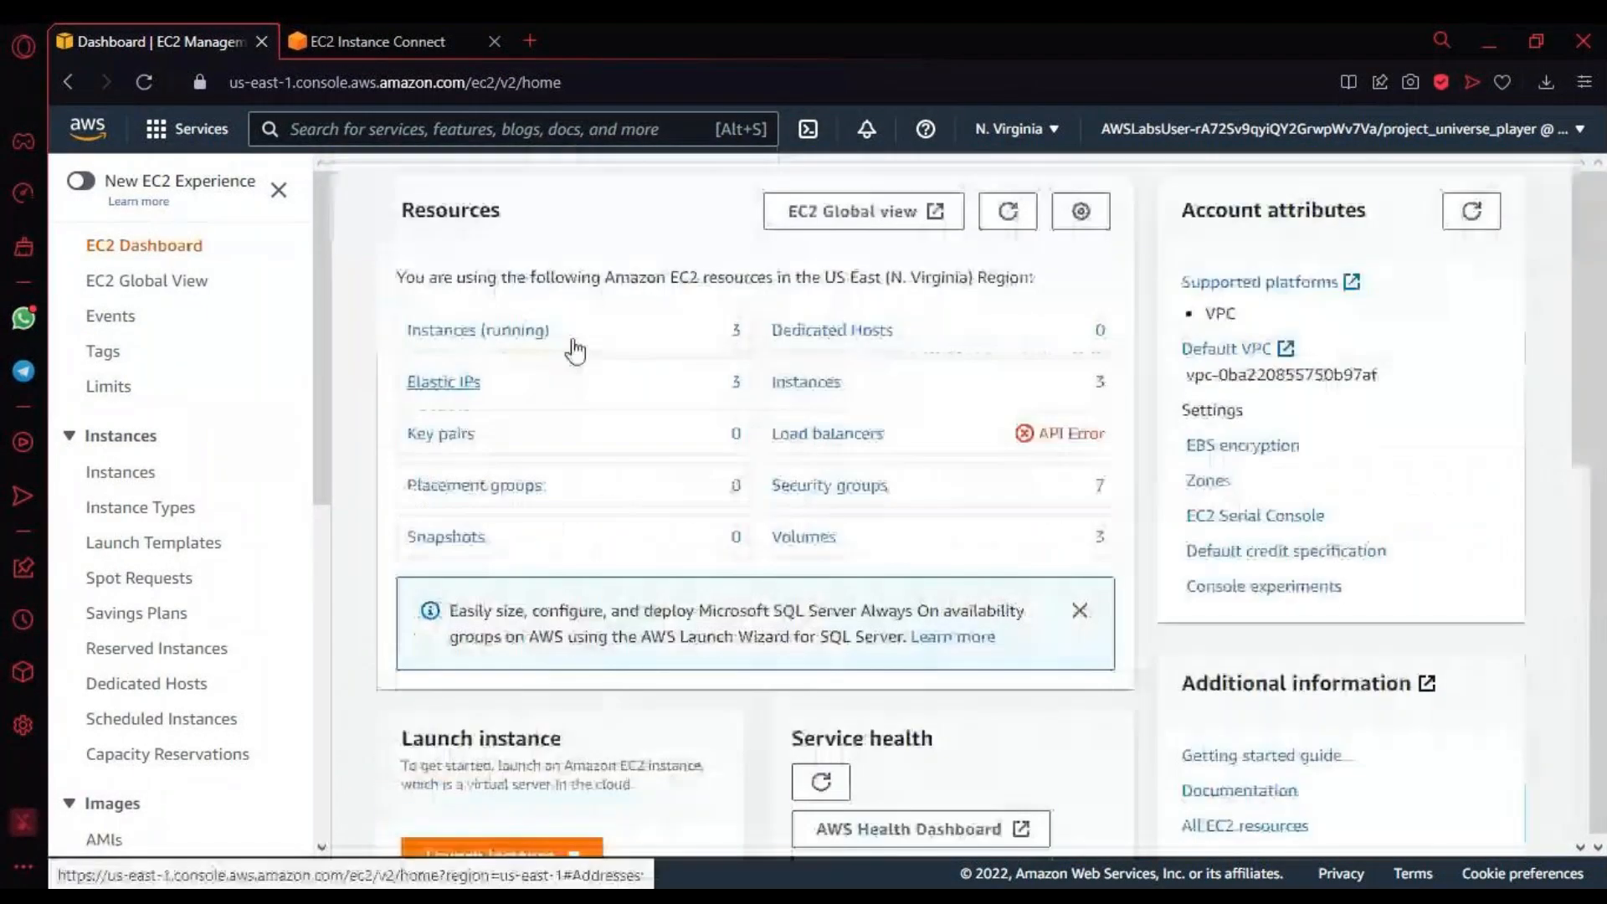
pyautogui.click(835, 385)
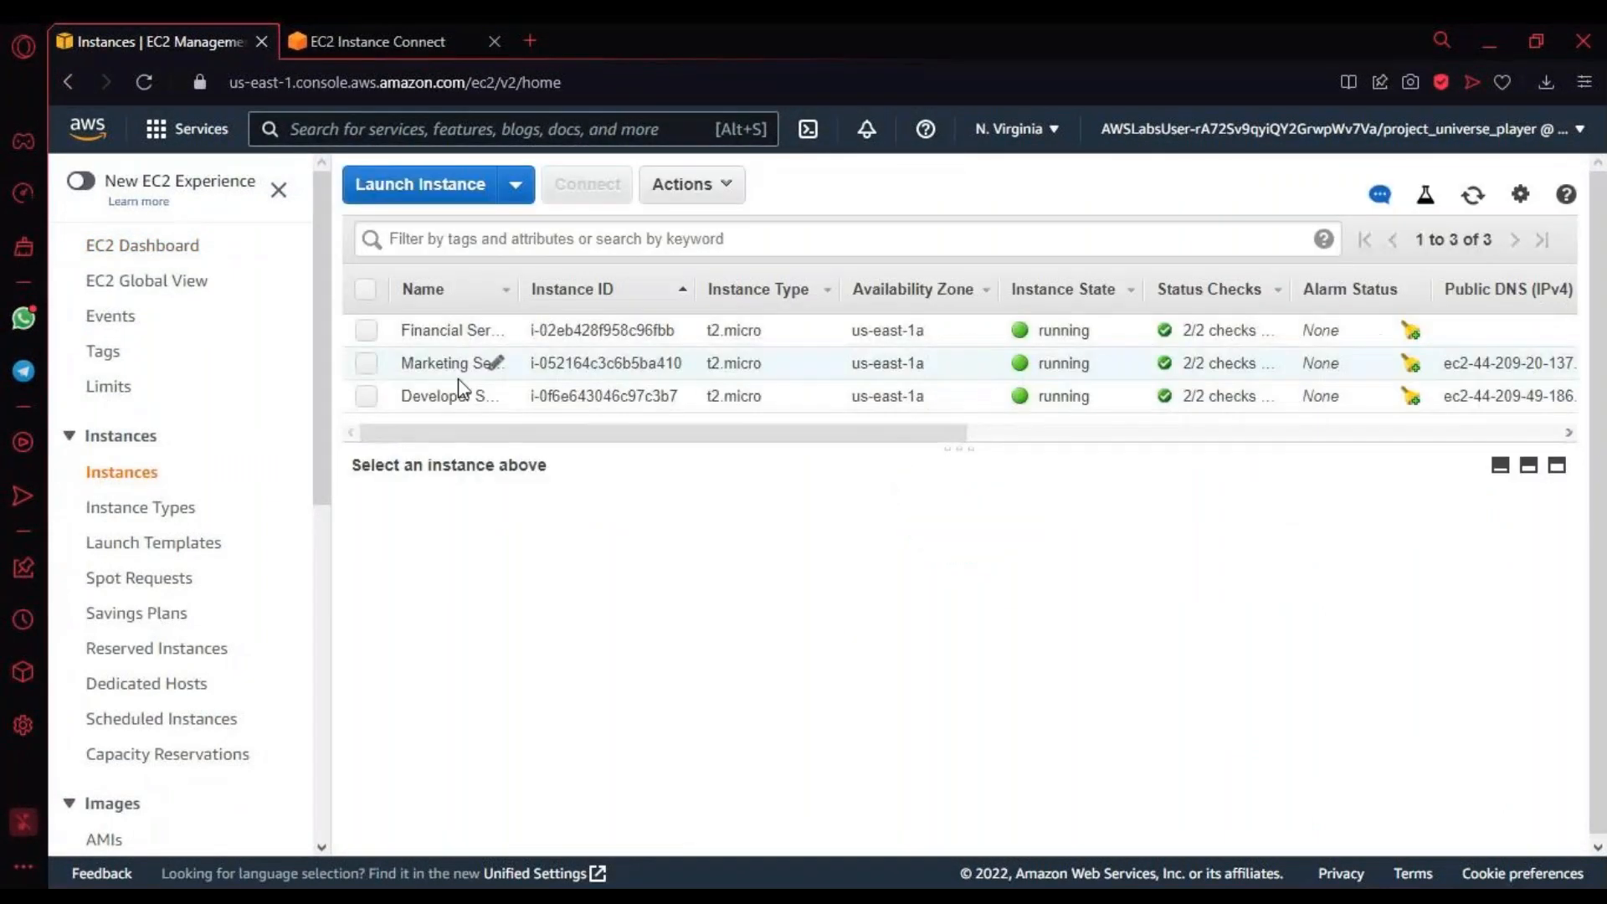
pyautogui.click(366, 331)
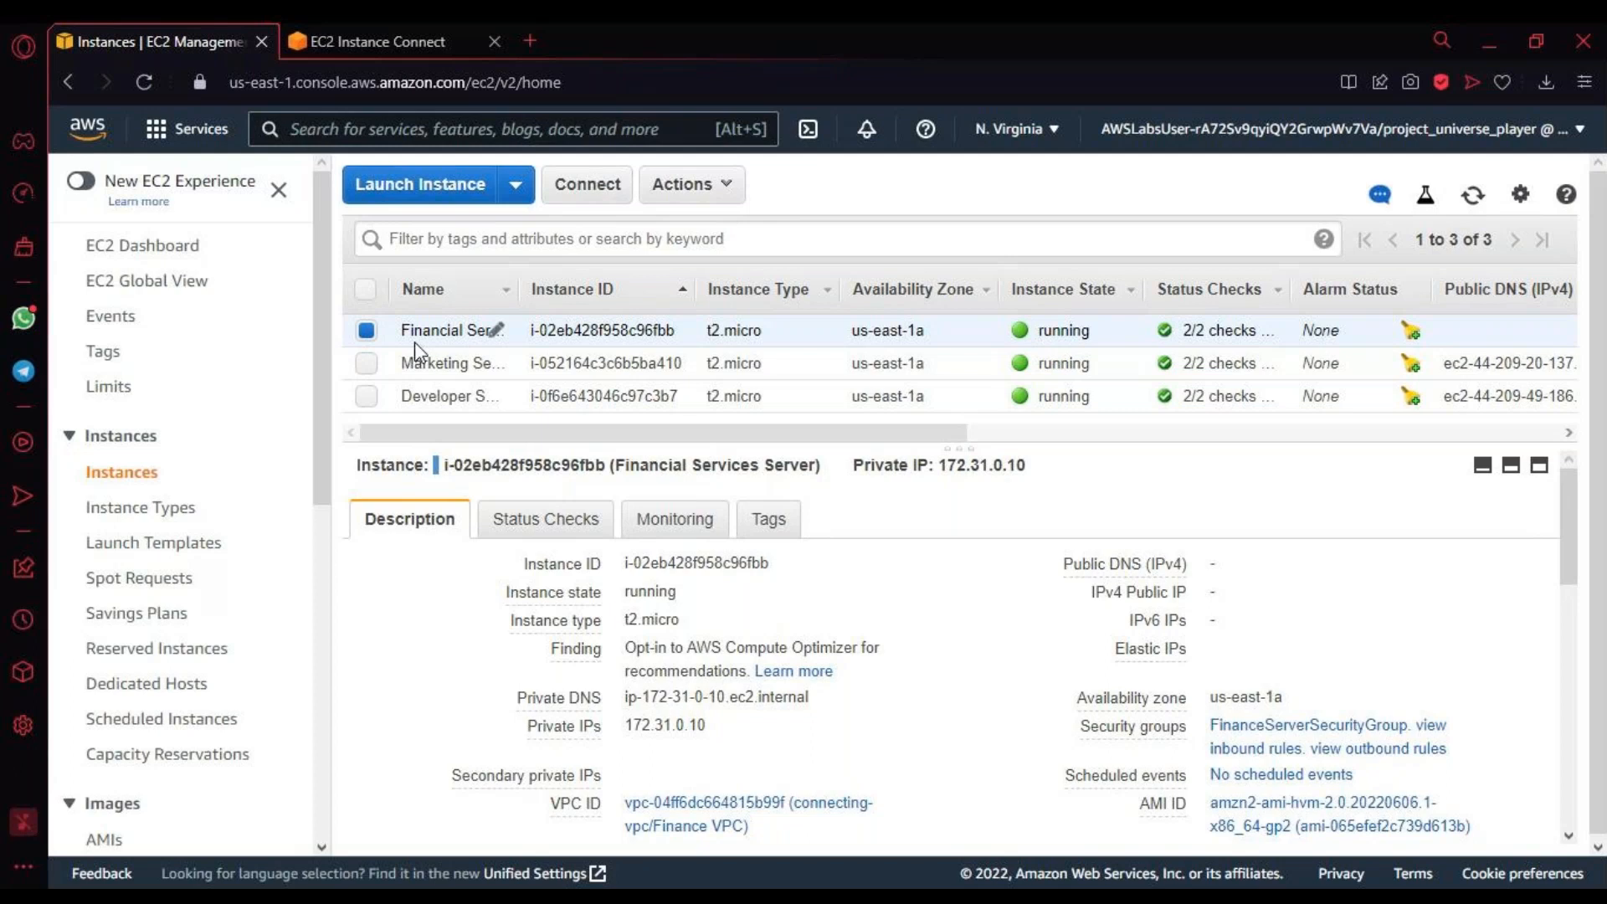
pyautogui.click(367, 362)
pyautogui.click(367, 330)
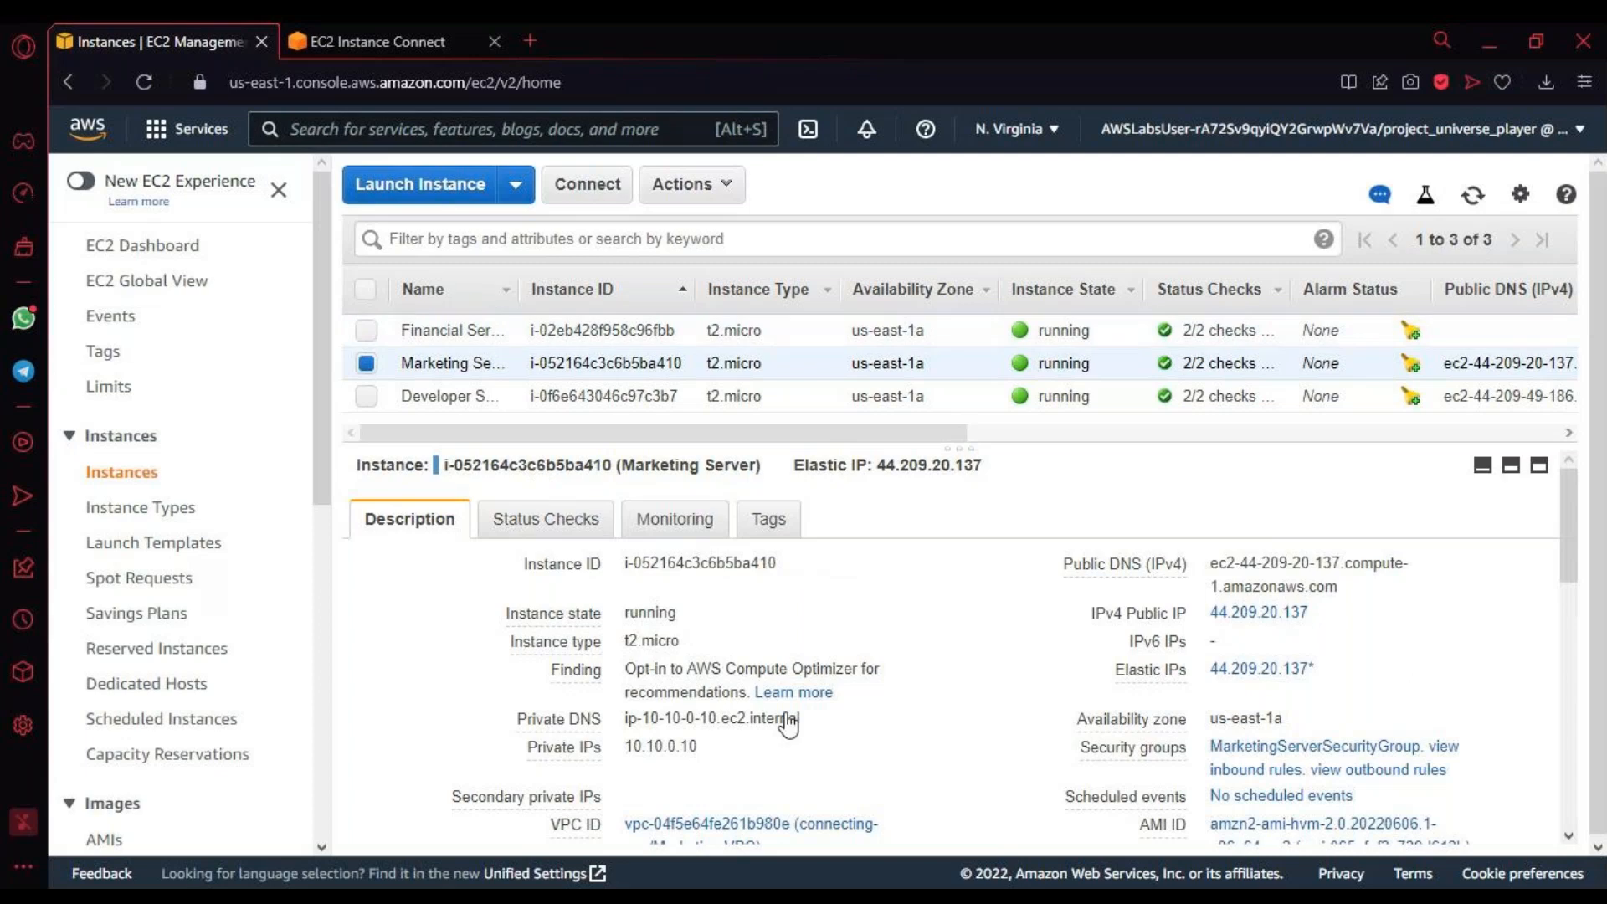
pyautogui.scroll(-3, 853, 794)
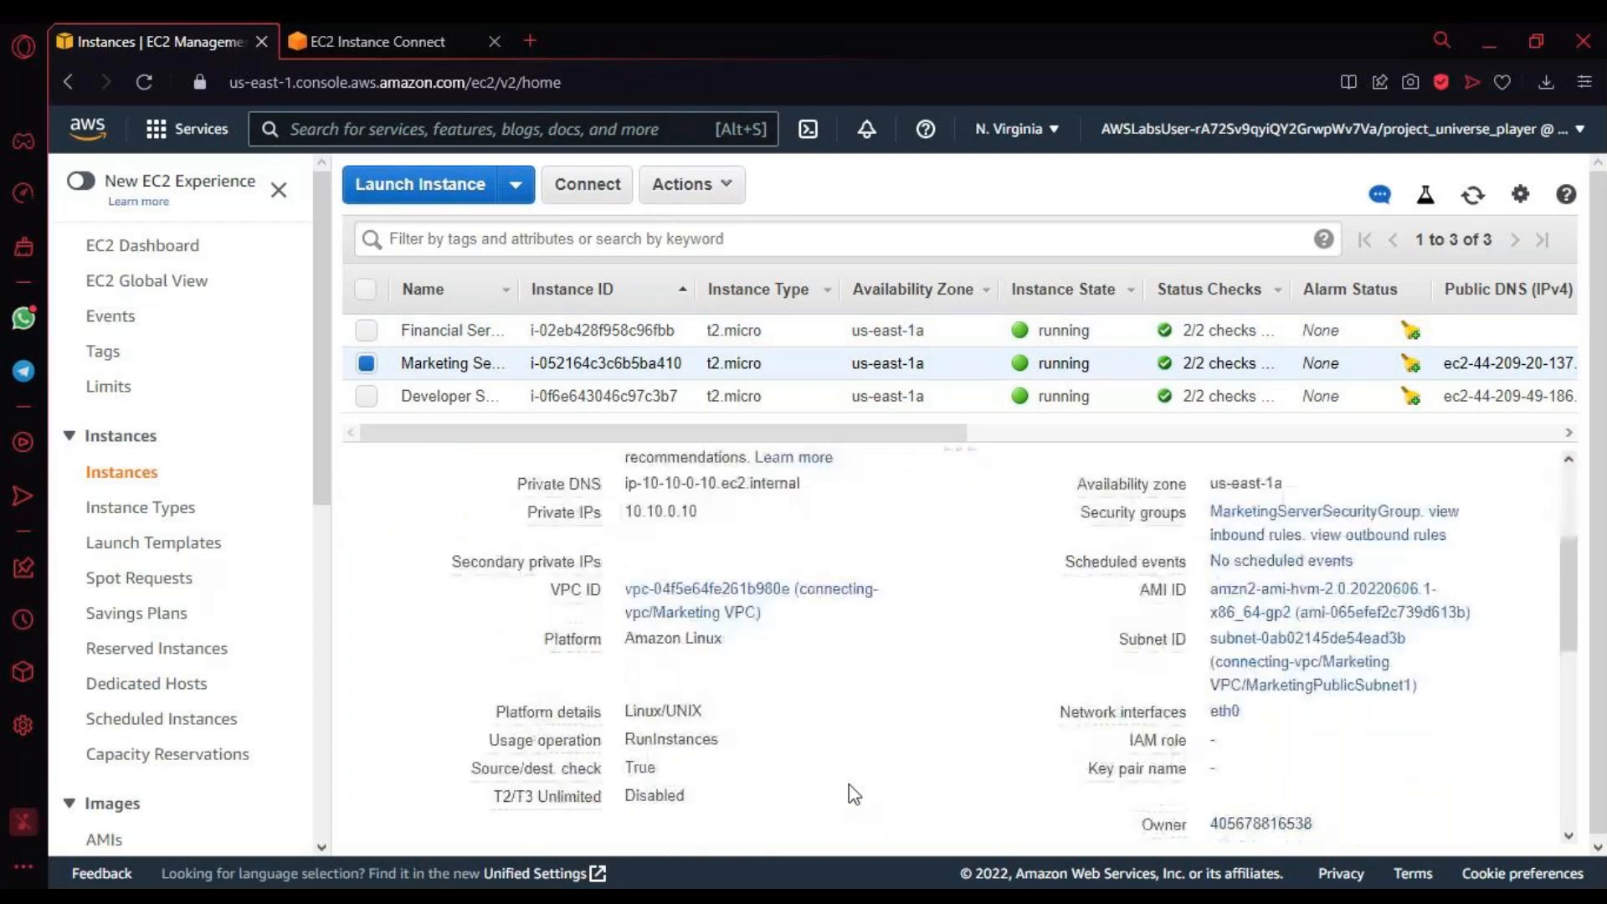
pyautogui.scroll(3, 854, 793)
# Step: Select only the Financial Services Server and check its public address fields and private IP
pyautogui.click(367, 330)
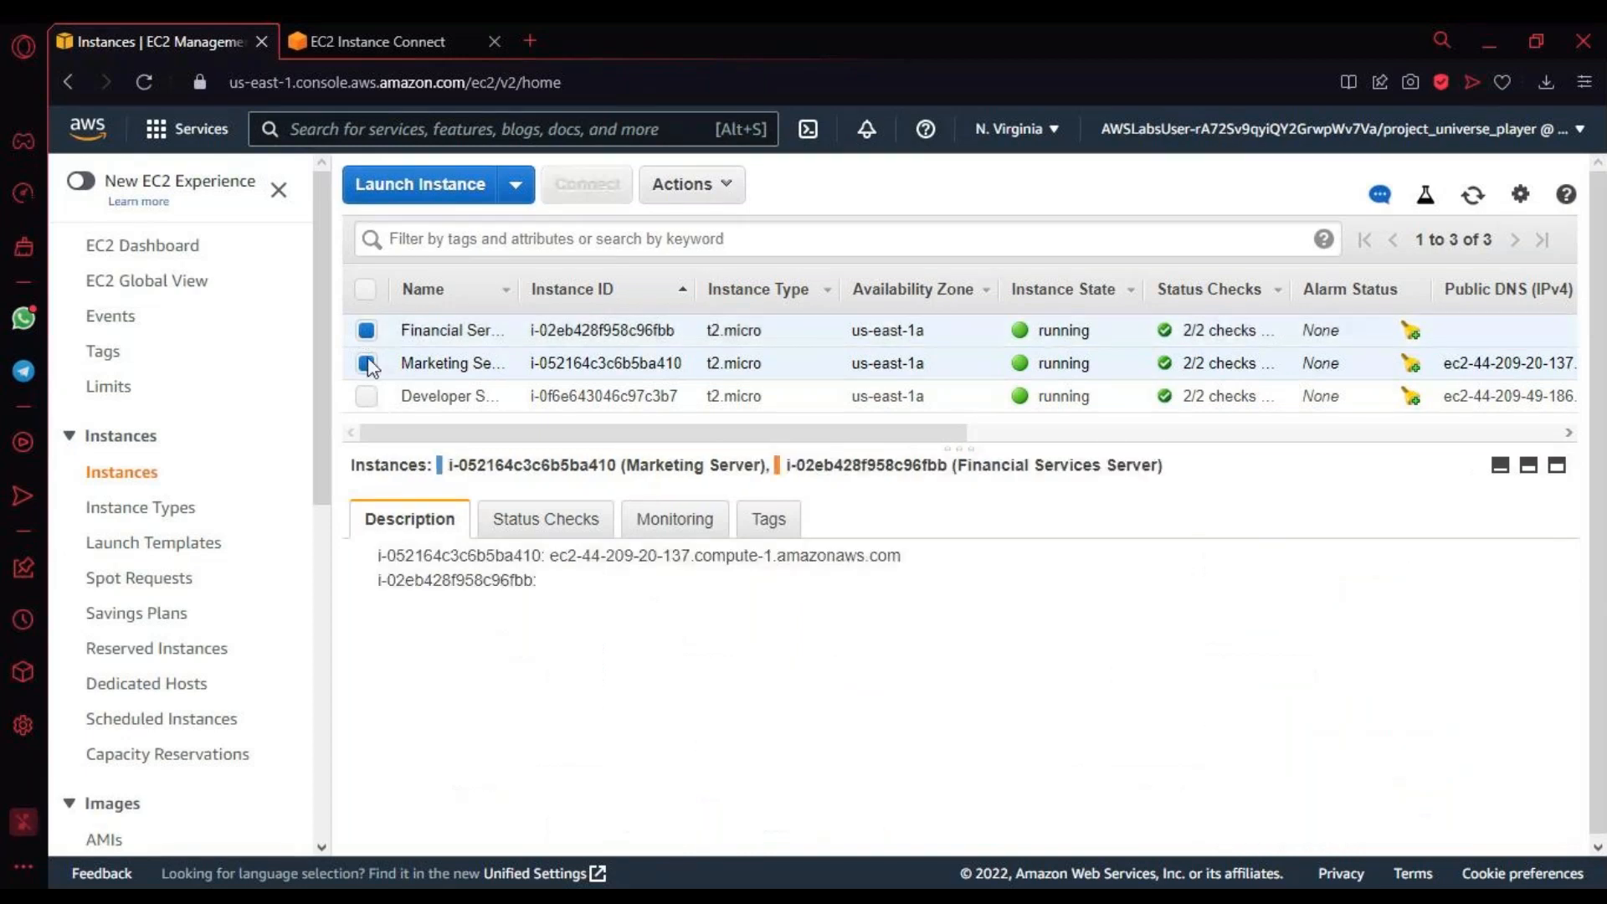
pyautogui.click(367, 366)
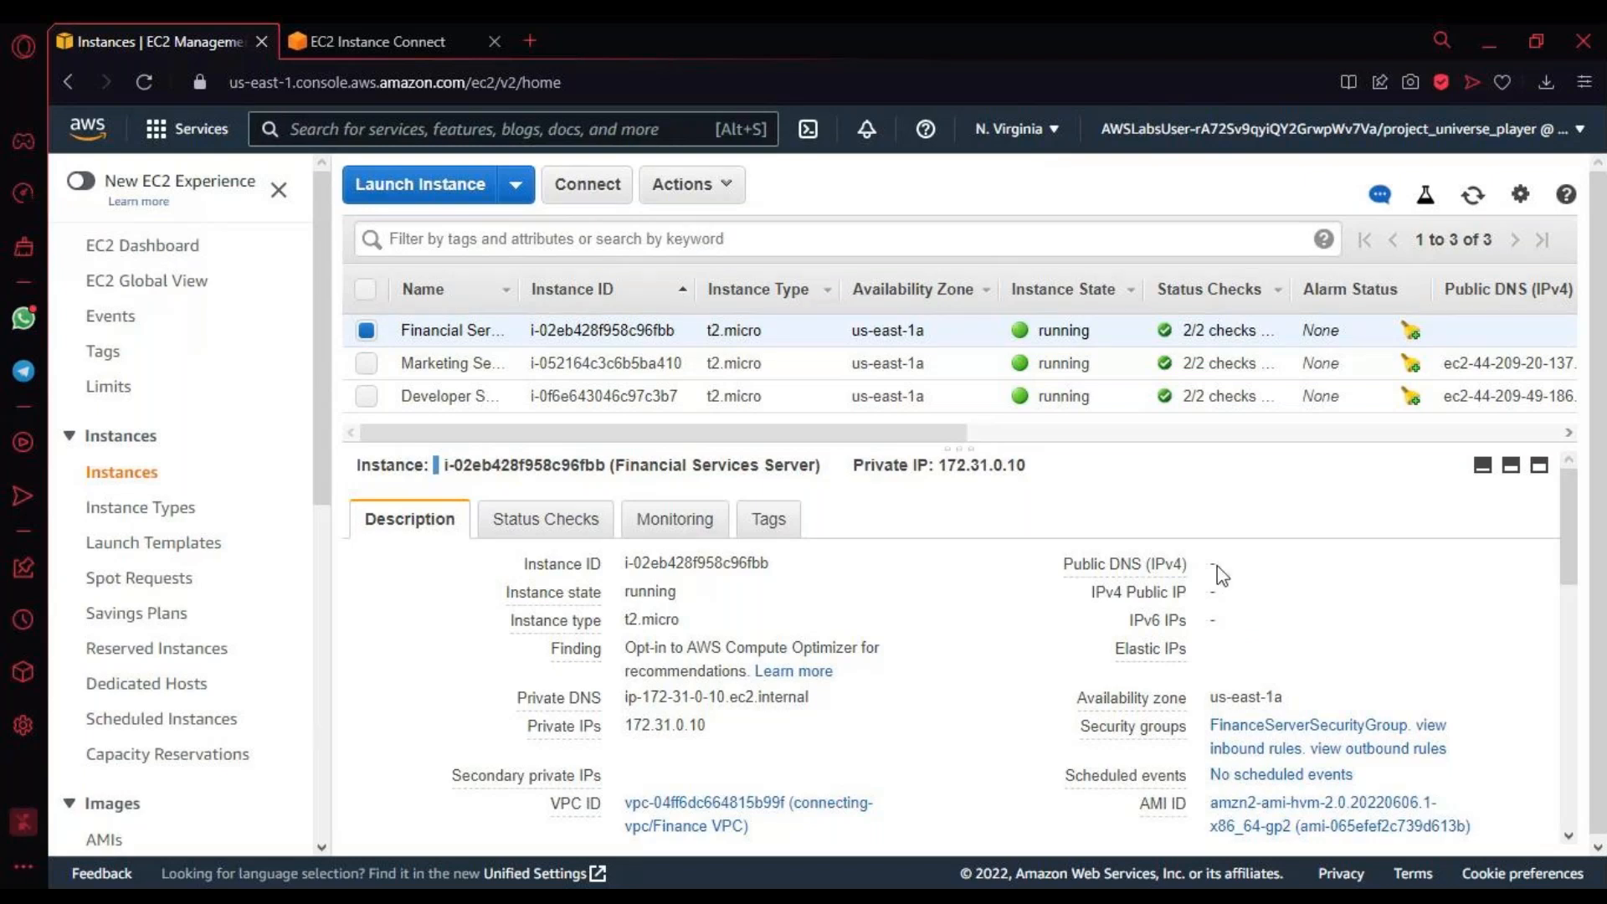
pyautogui.moveTo(1220, 576); pyautogui.dragTo(1254, 631)
pyautogui.click(1254, 632)
pyautogui.click(725, 727)
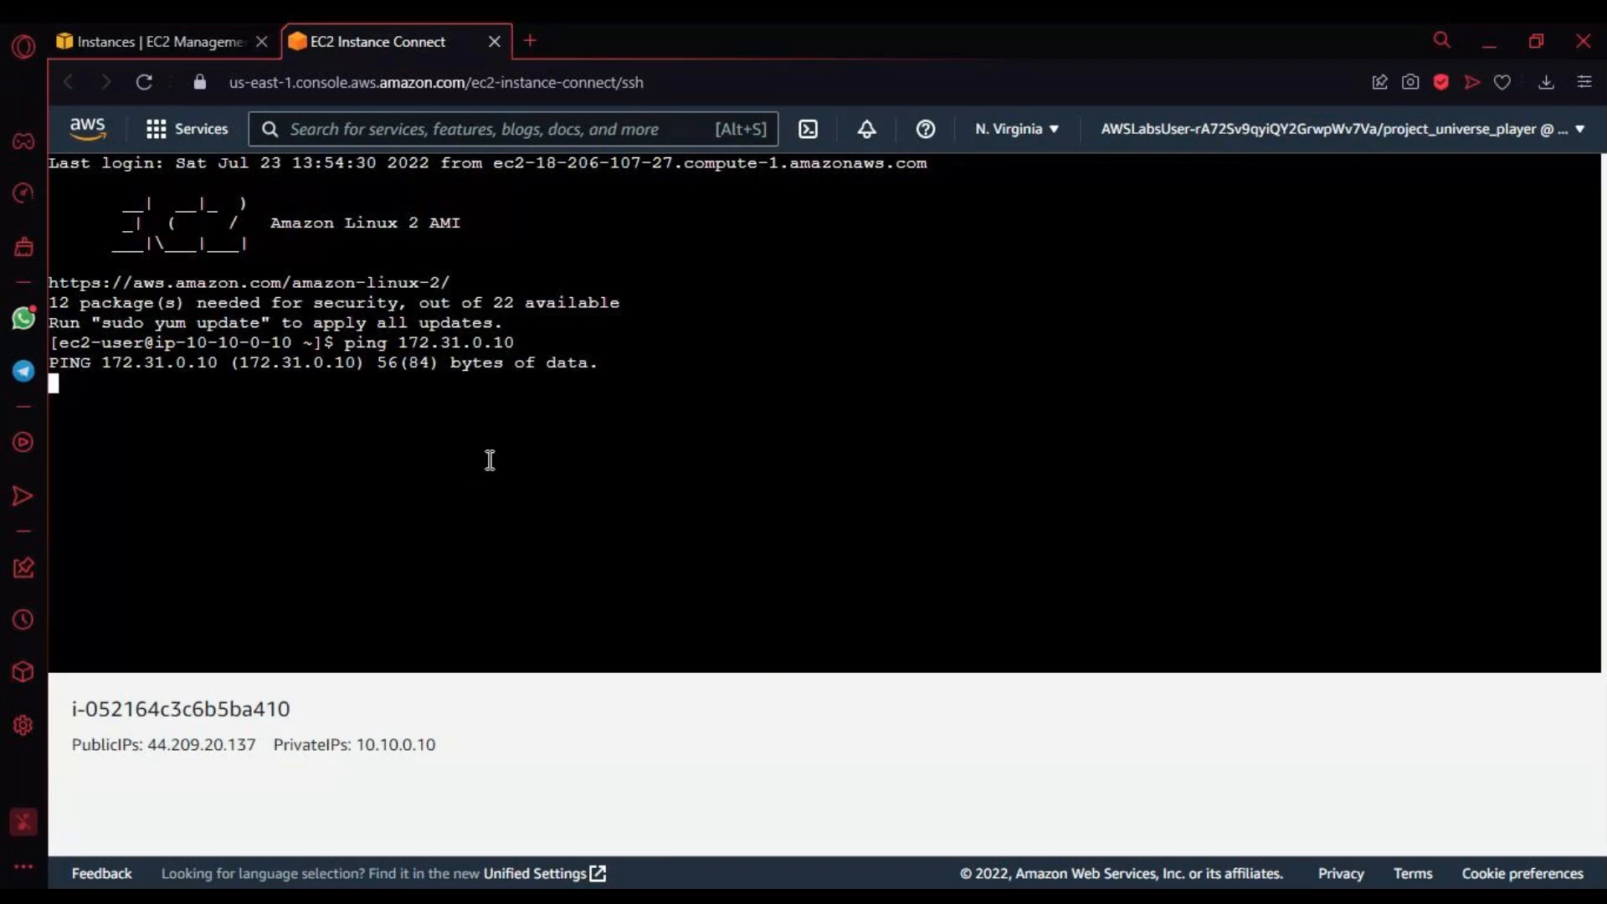
# Step: Stop the running ping in the Marketing Server's terminal and ping 172.31.0.10 again, checking the address against the instance description
pyautogui.hotkey('ctrl', 'z')
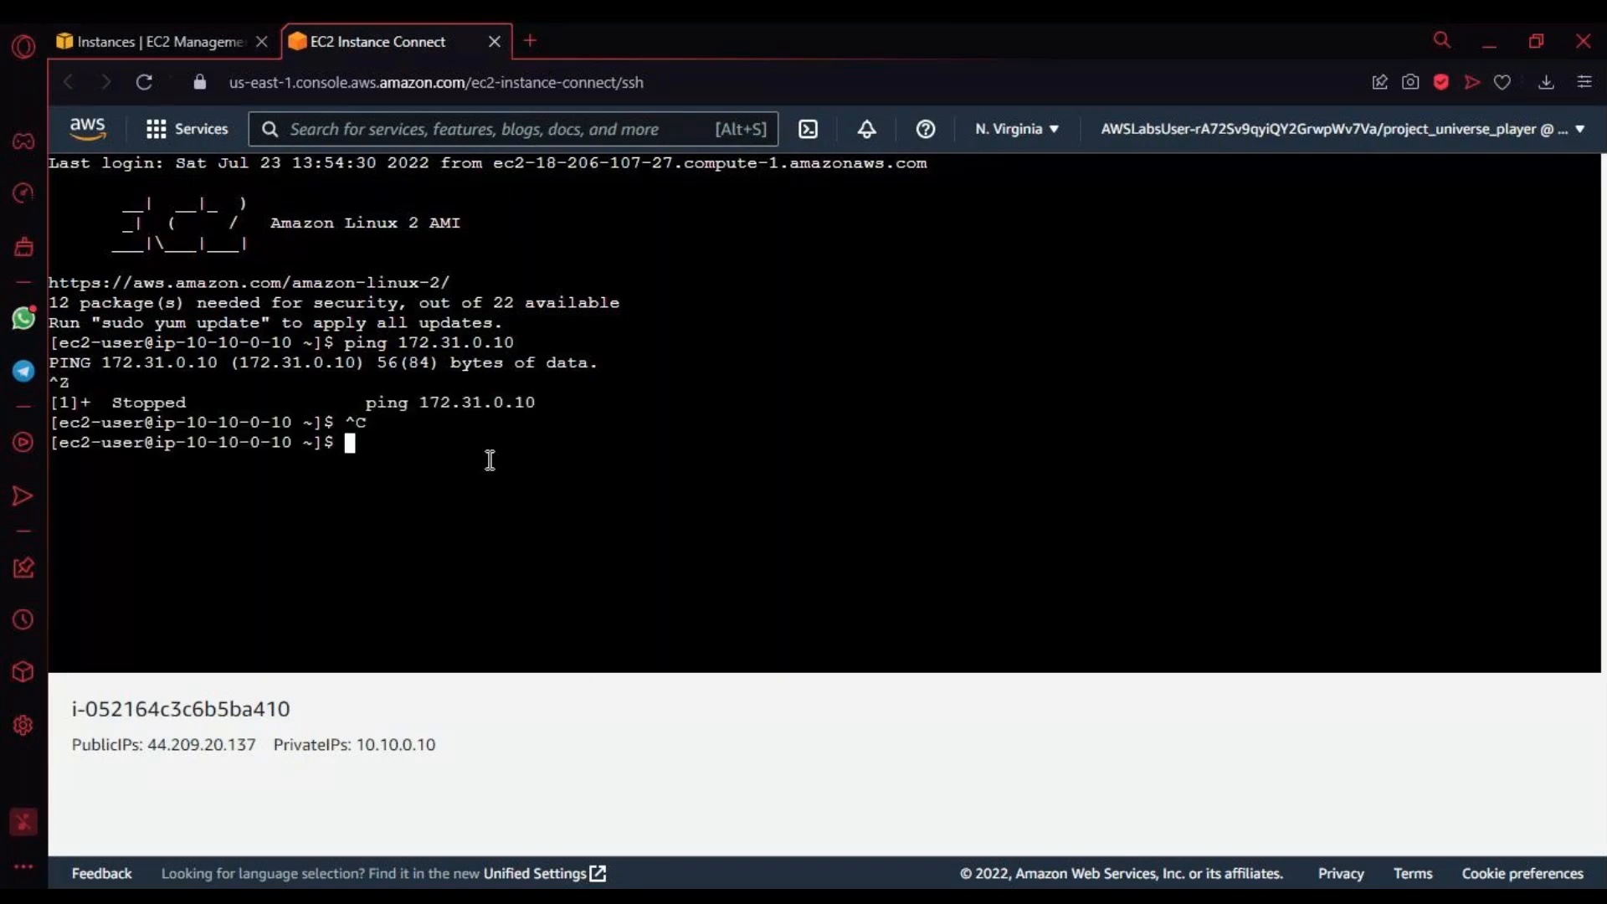
pyautogui.write('ping 172.')
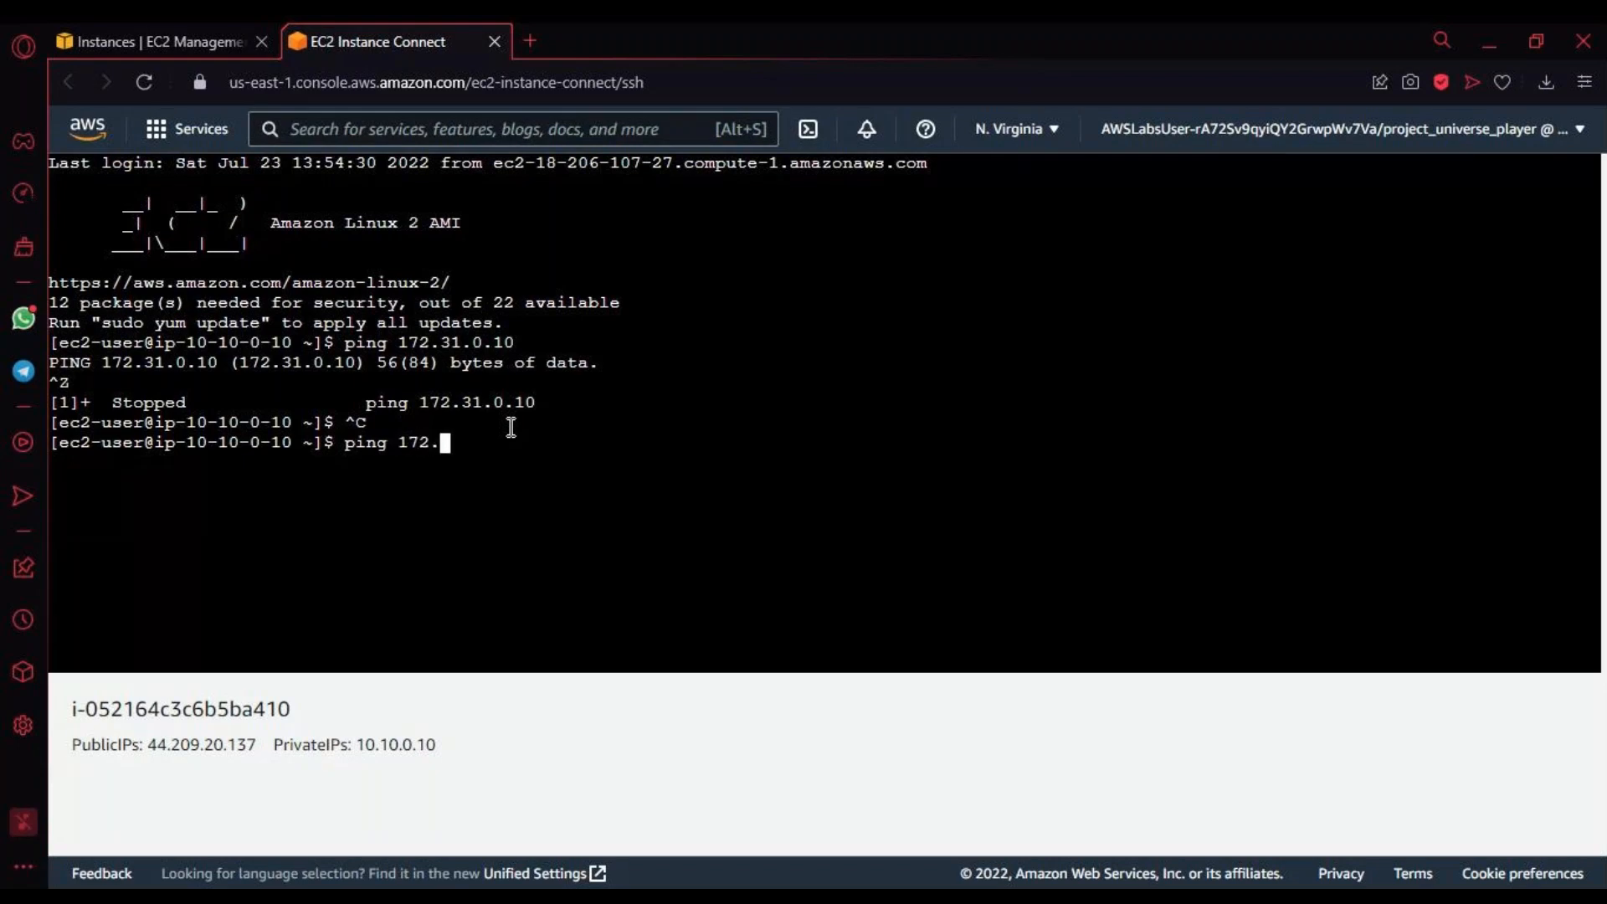
pyautogui.click(169, 38)
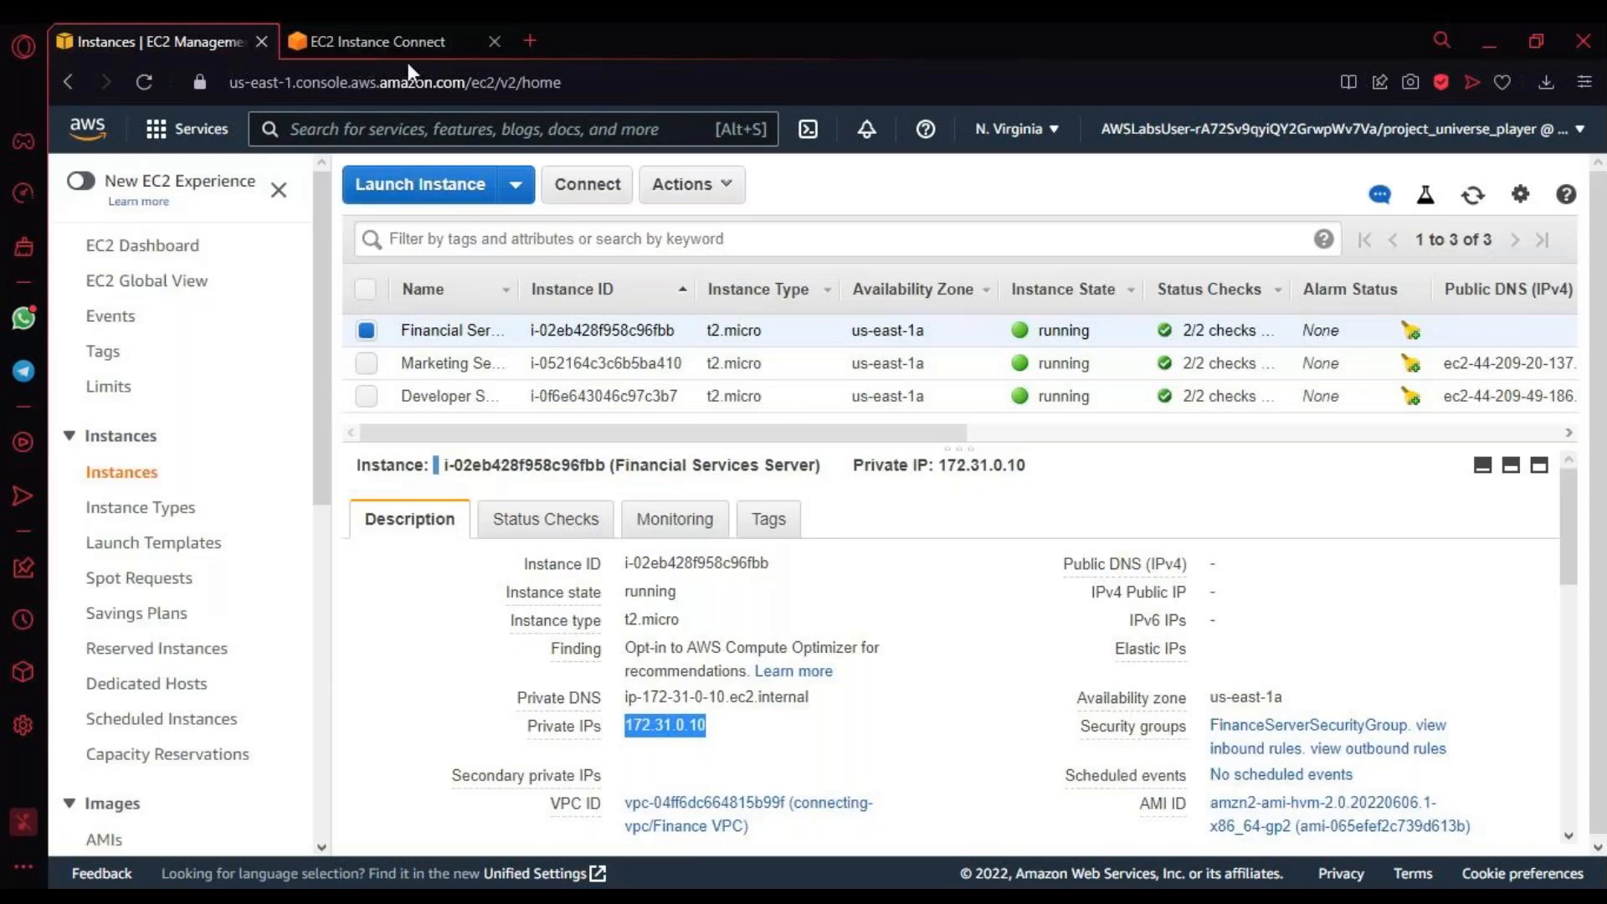
pyautogui.click(408, 46)
pyautogui.write('31.0.10')
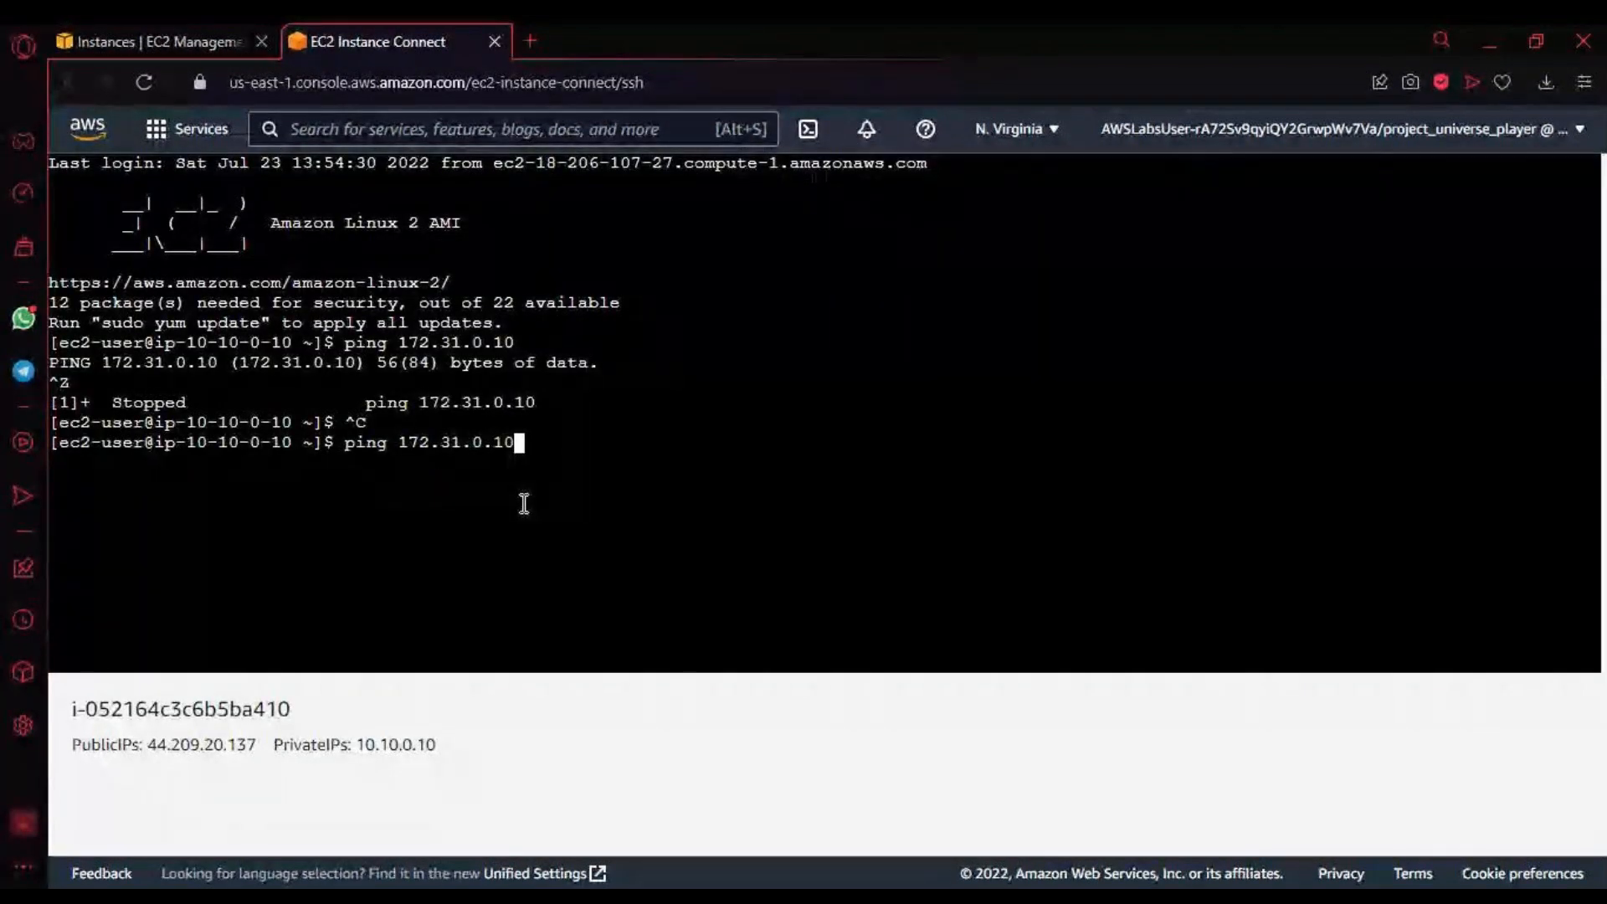
pyautogui.press('Return')
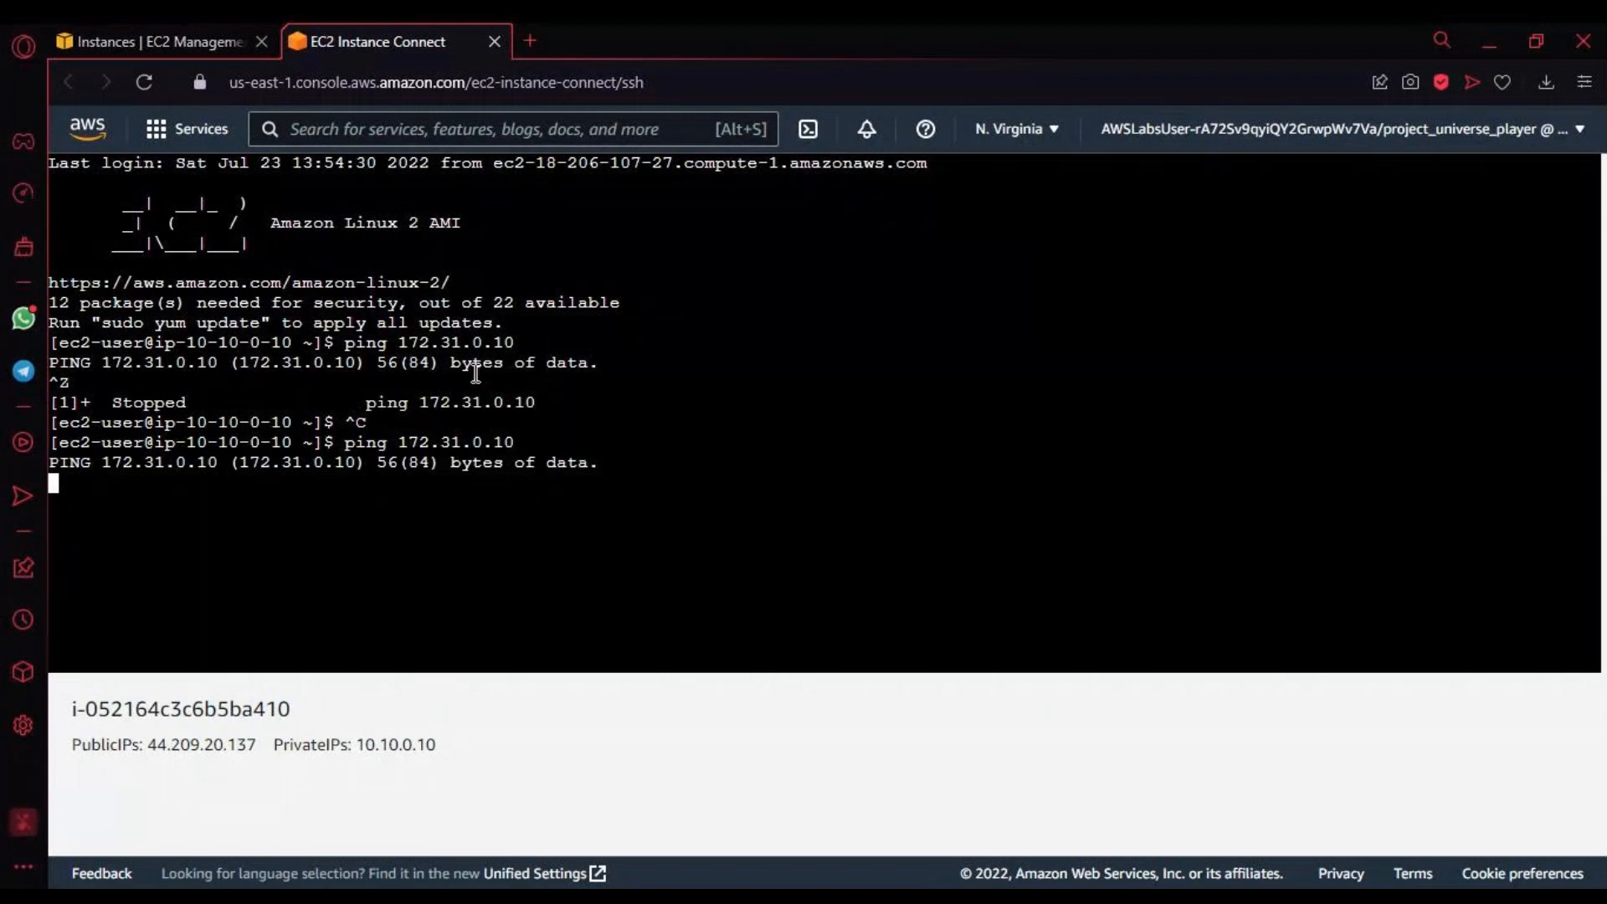
# Step: Return to the AWS console, search its services for vpc and open the VPC service
pyautogui.click(204, 47)
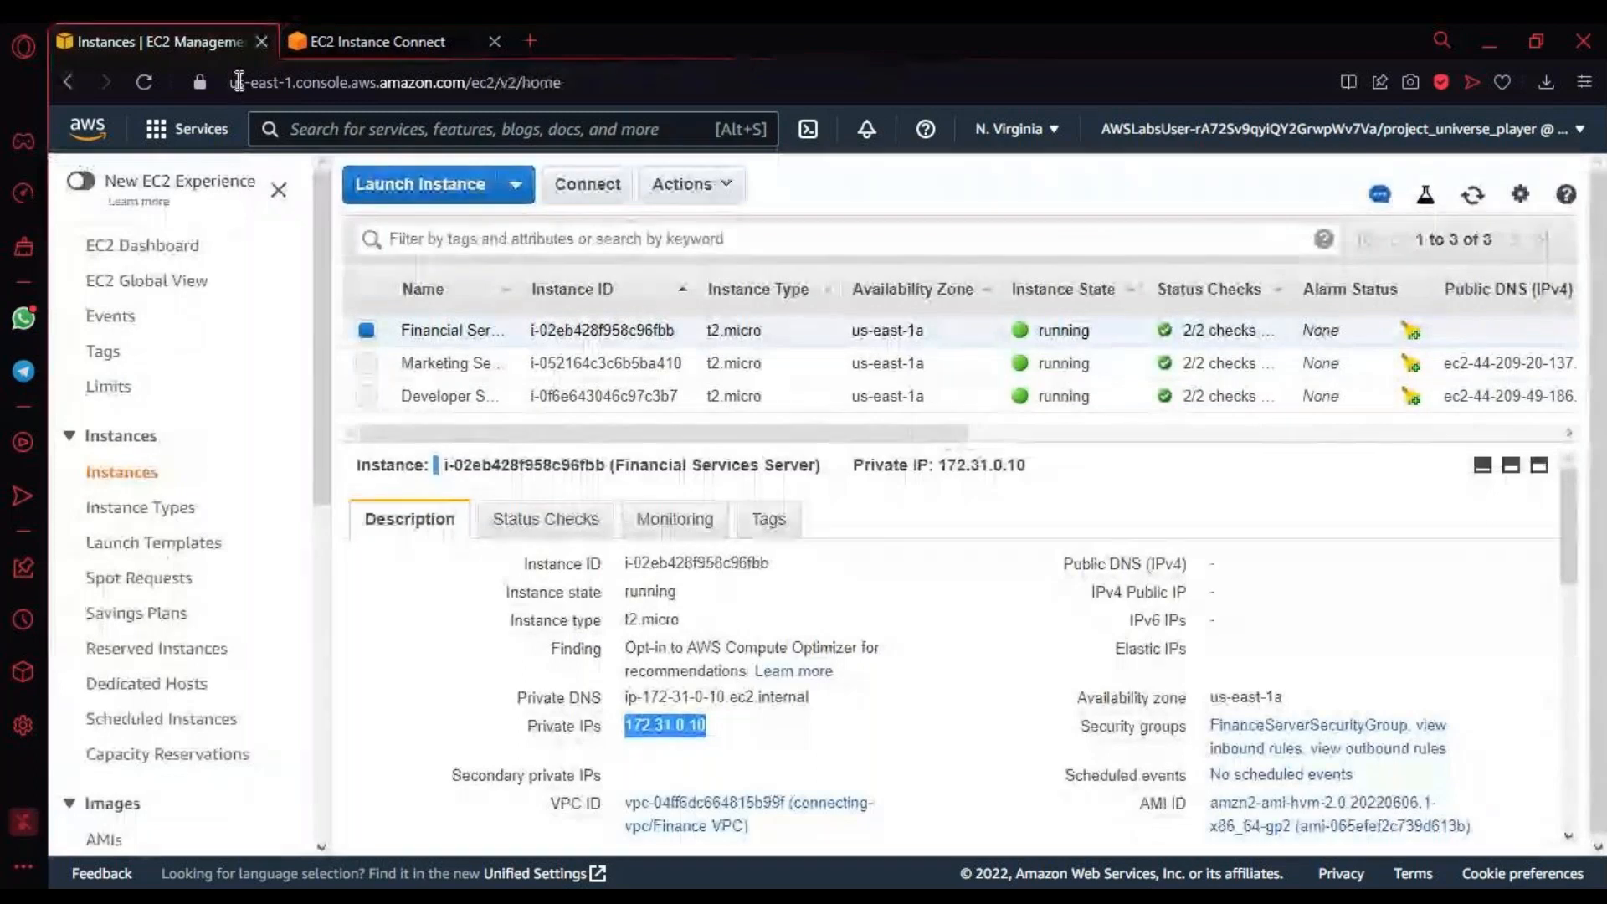
pyautogui.click(312, 126)
pyautogui.write('vpc')
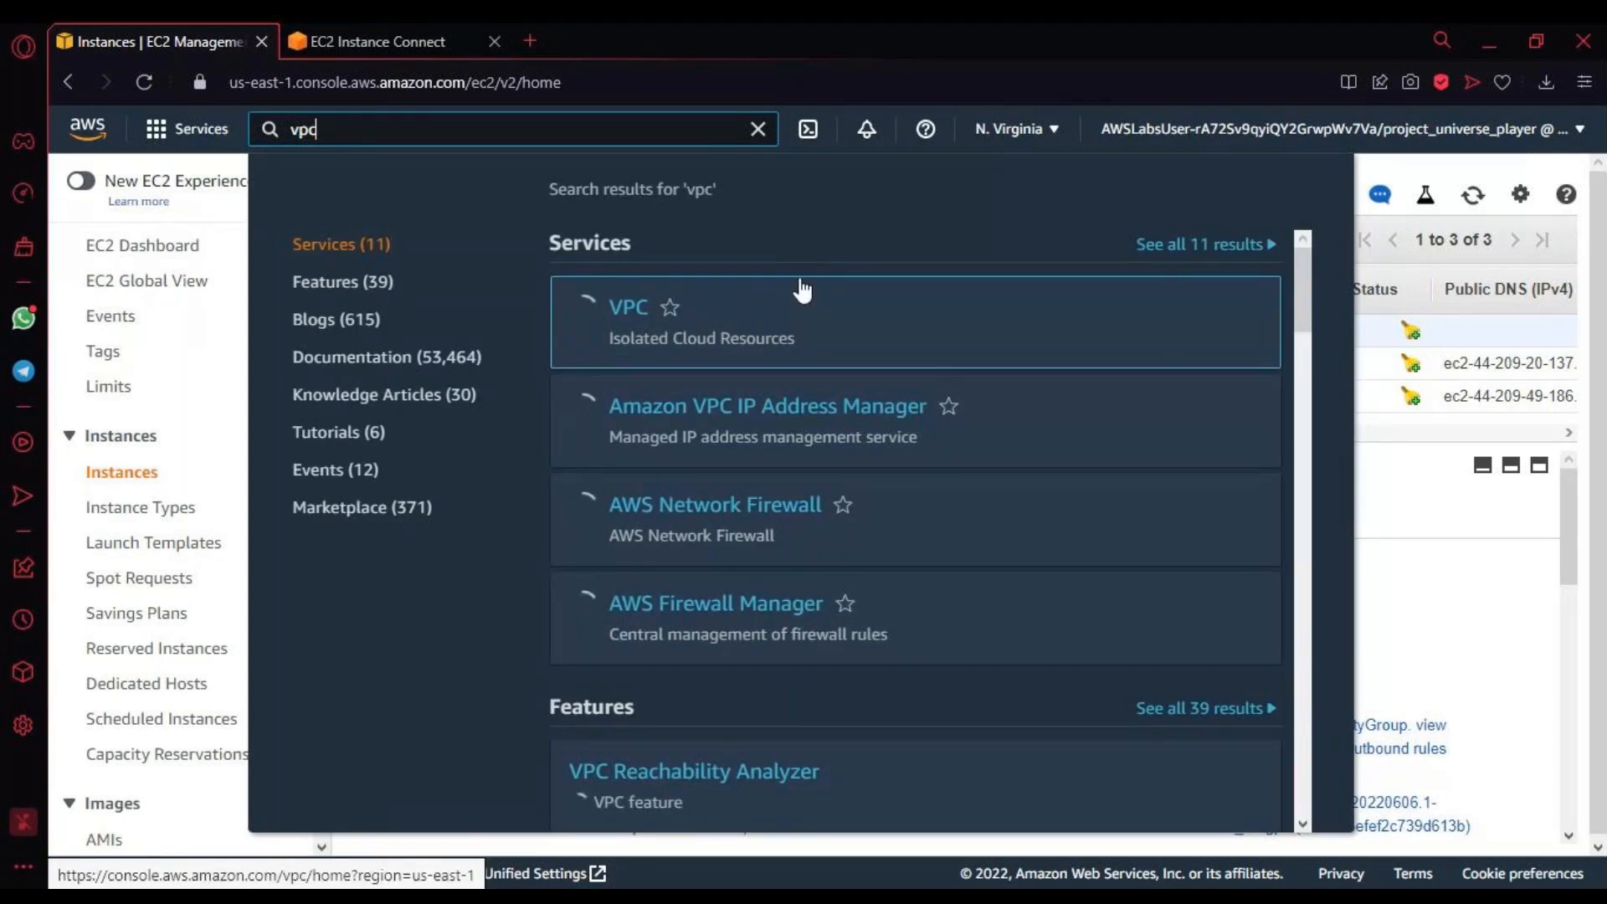
pyautogui.click(641, 311)
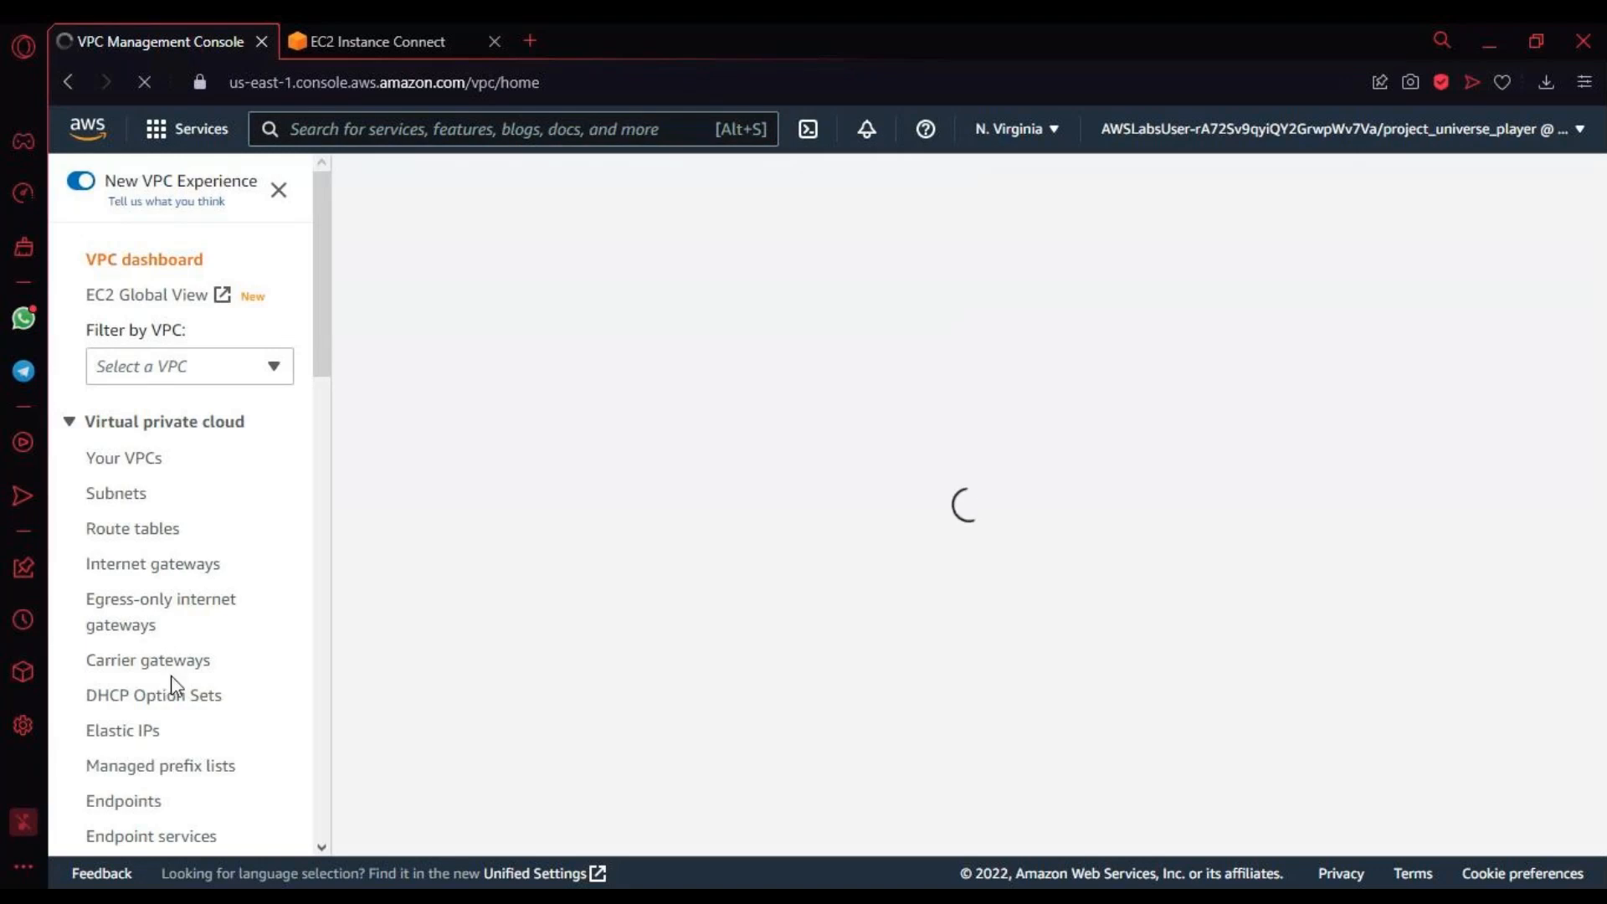
# Step: Open the details page of the Marketing <> Finance peering connection
pyautogui.scroll(-5, 177, 636)
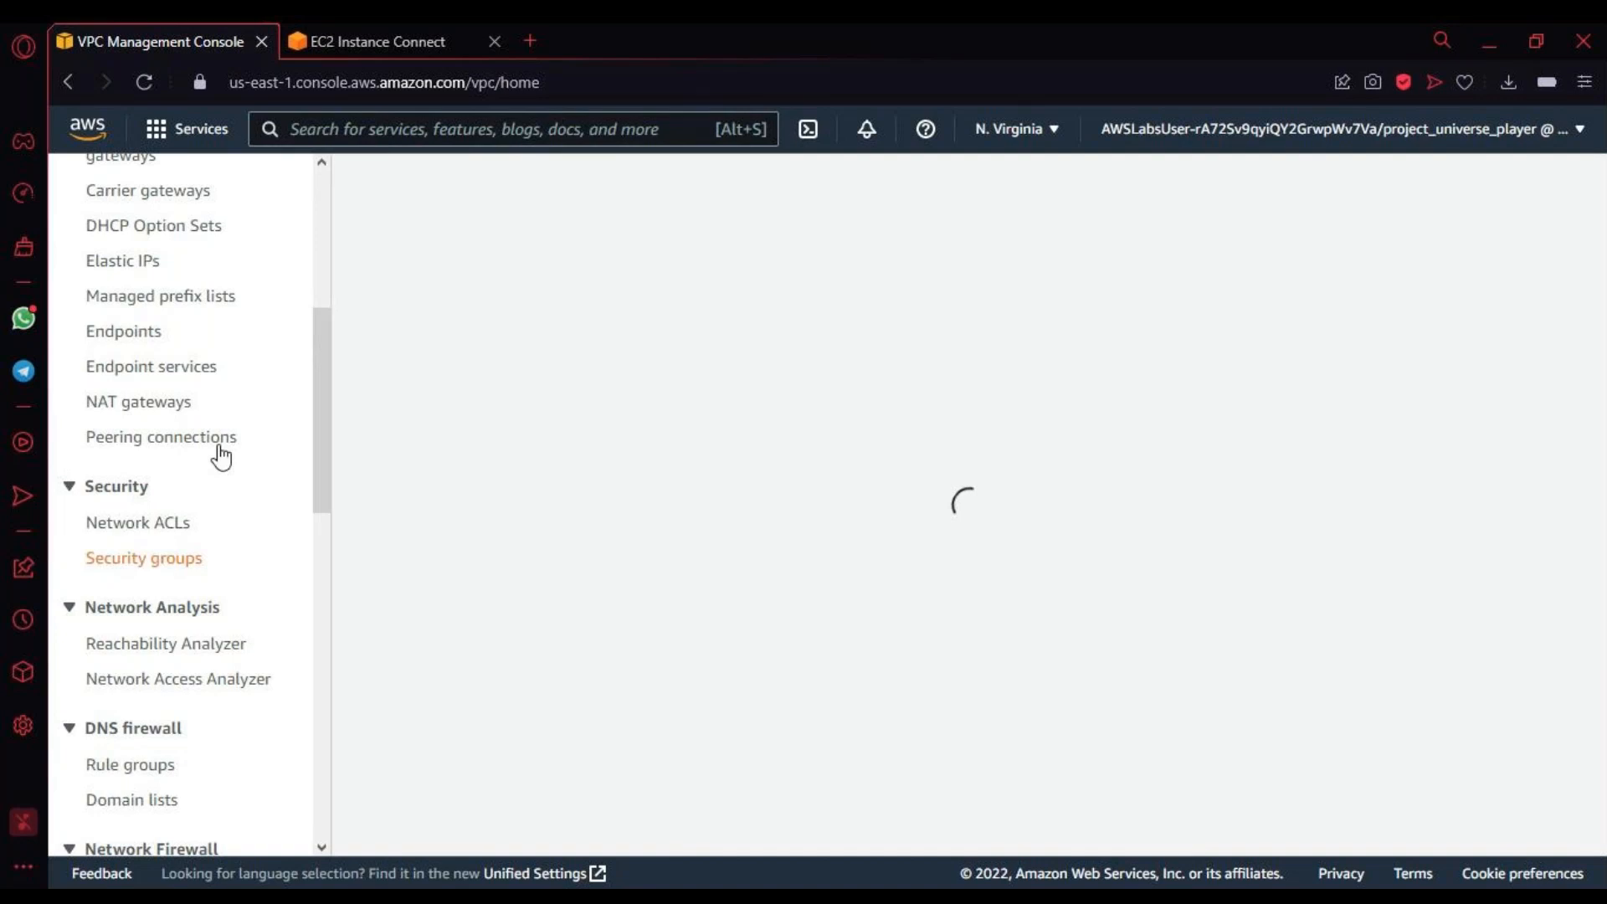
pyautogui.scroll(2, 220, 457)
pyautogui.scroll(2, 335, 453)
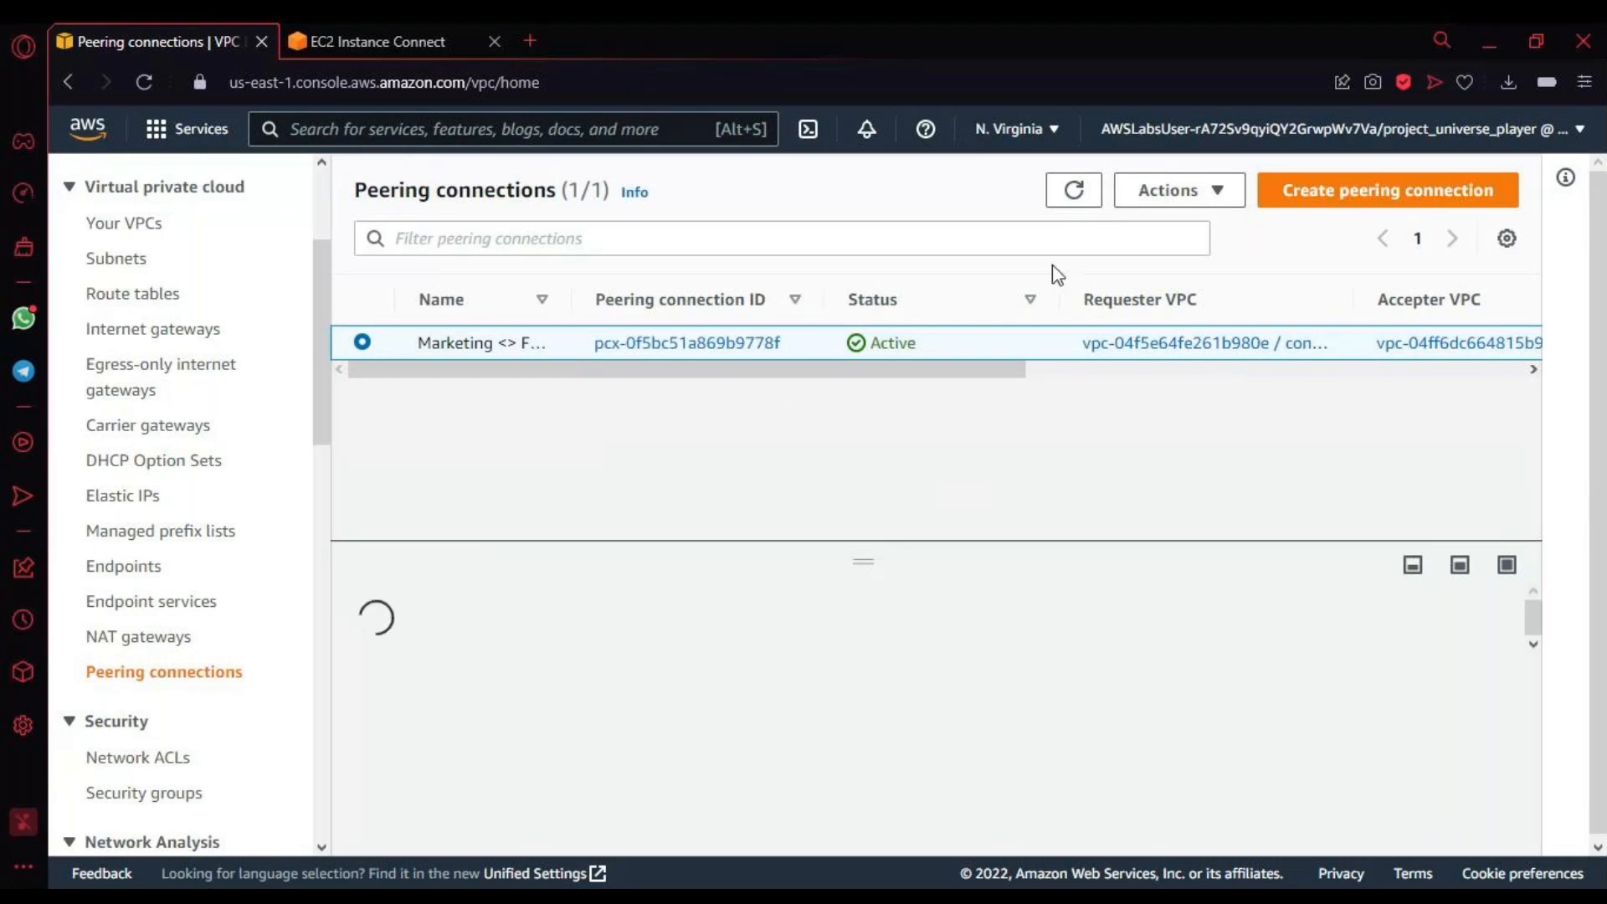
pyautogui.click(1224, 198)
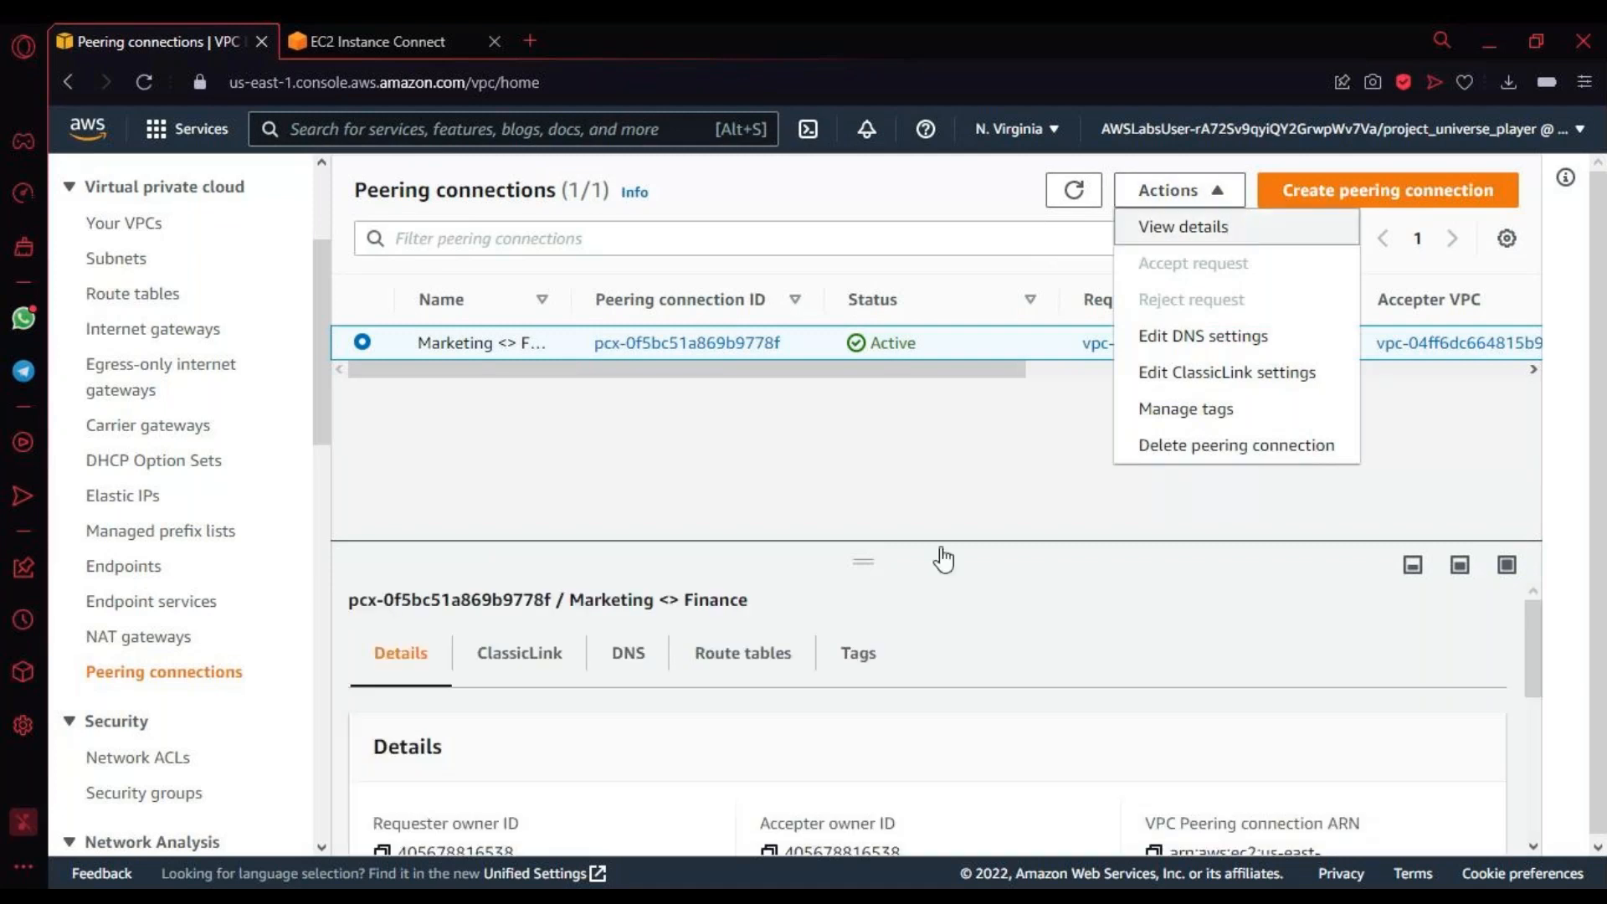
pyautogui.click(1165, 241)
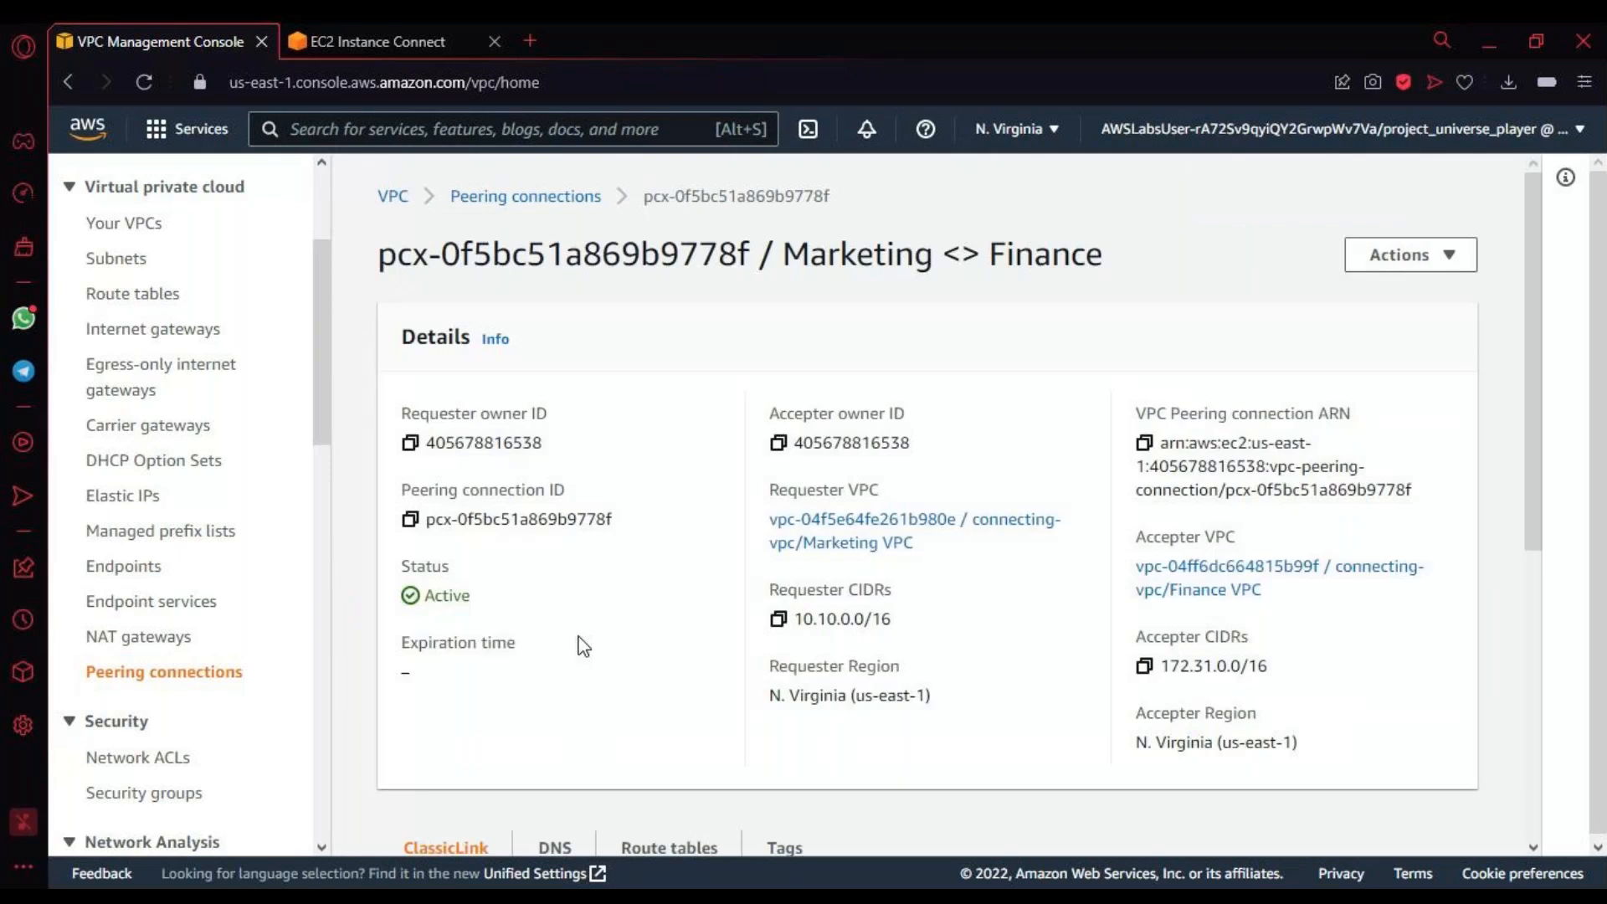
# Step: Check the peering connection's requester and accepter CIDRs, its DNS settings and the route tables that reference it
pyautogui.moveTo(802, 618); pyautogui.dragTo(925, 633)
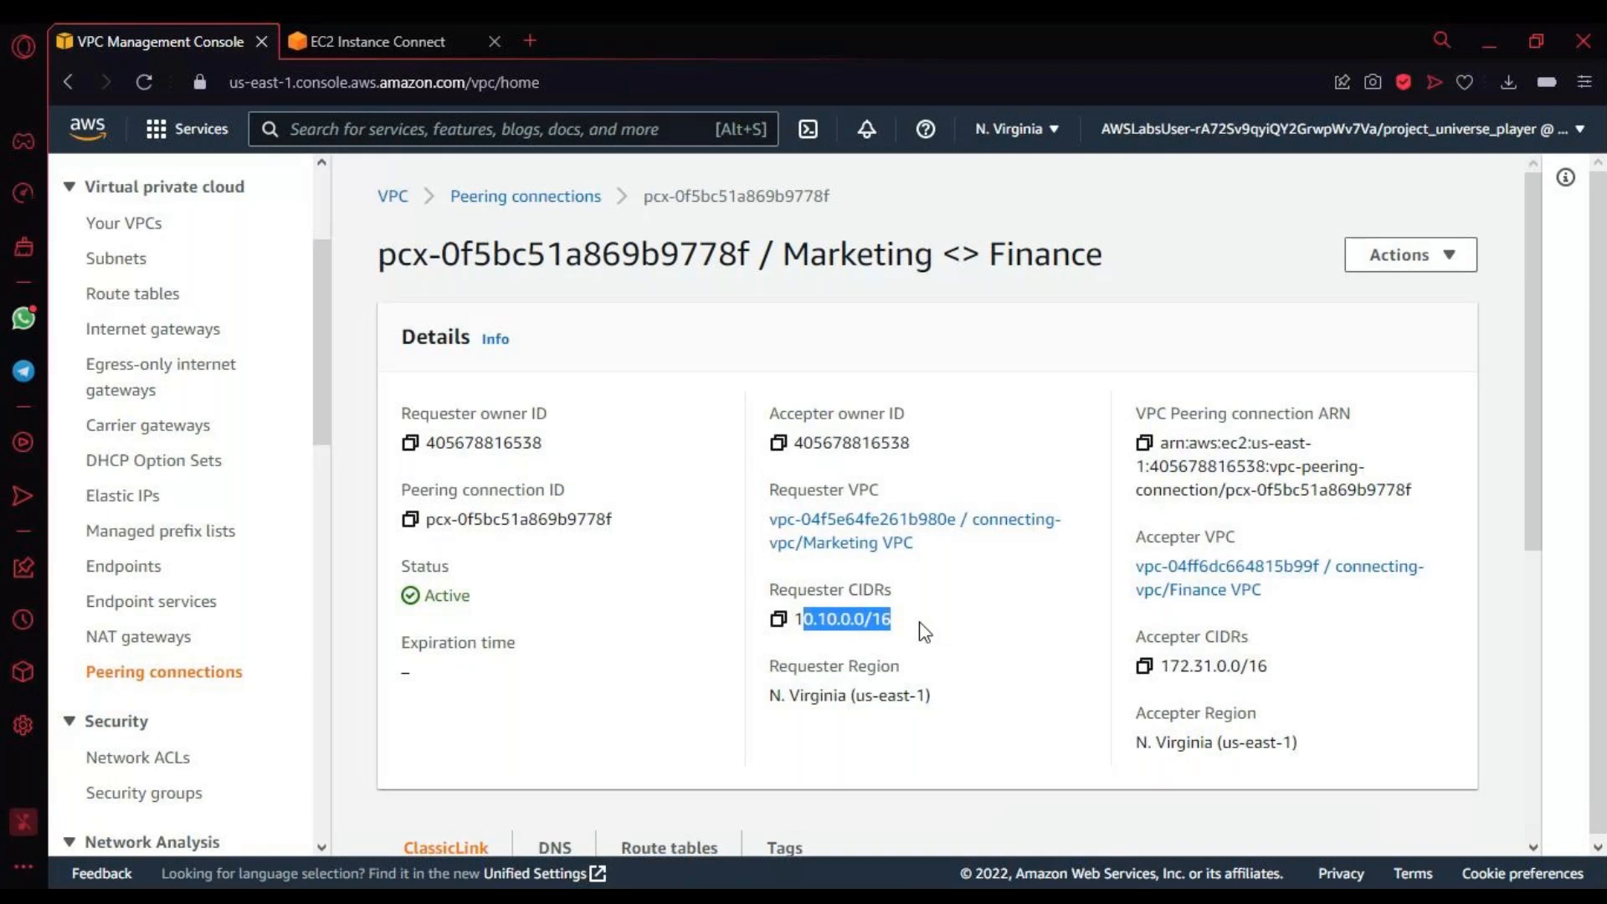
pyautogui.moveTo(1170, 666); pyautogui.dragTo(1268, 667)
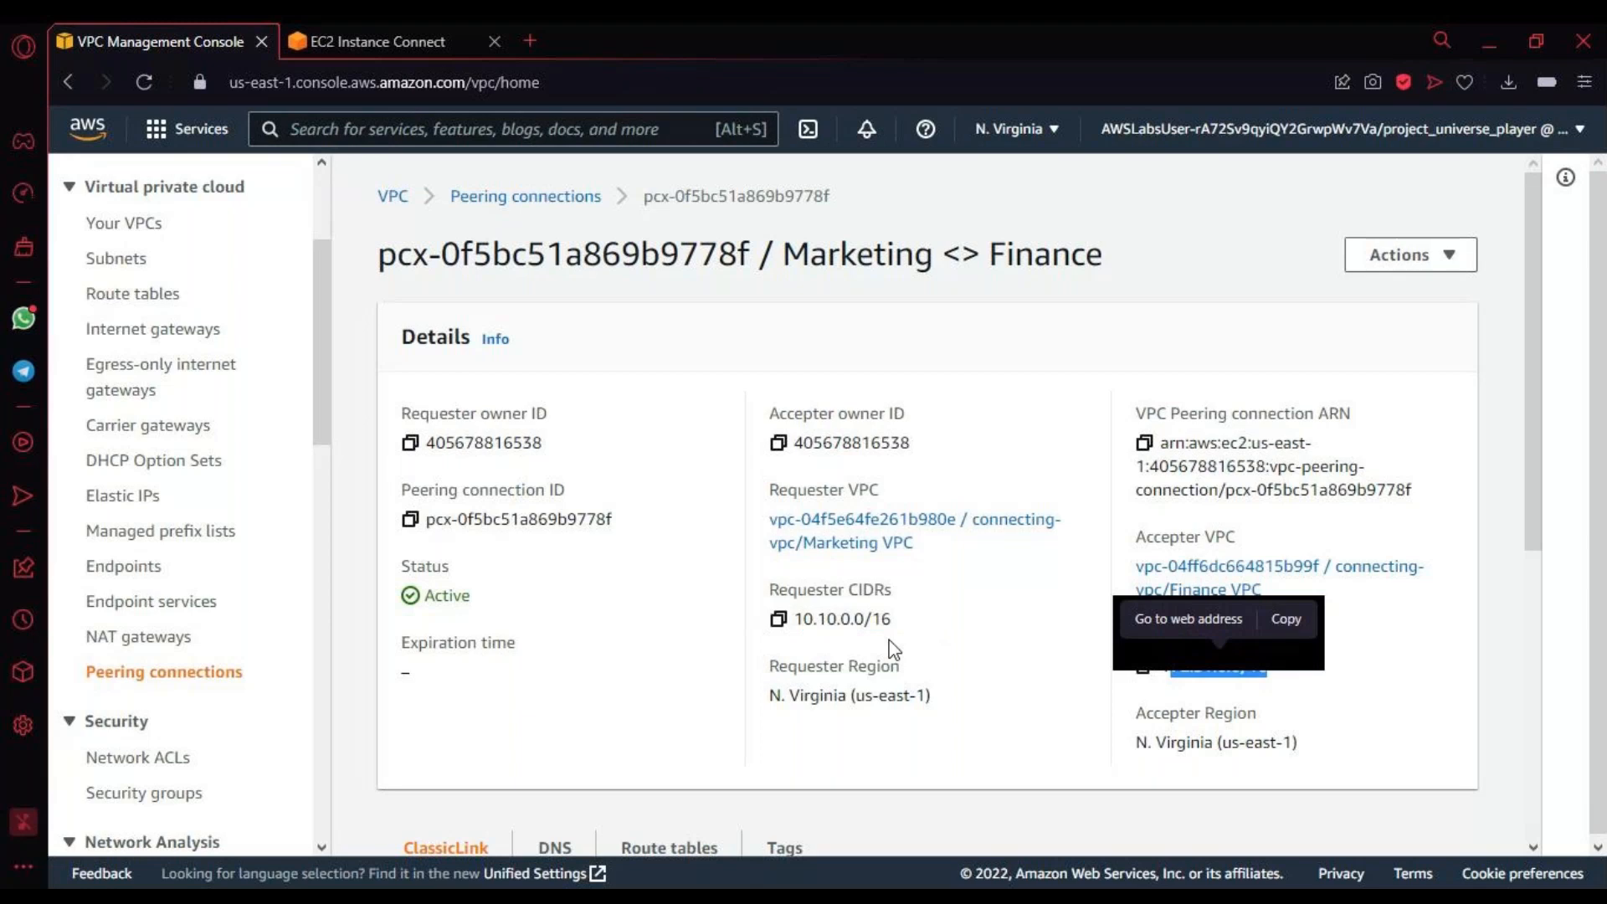
pyautogui.scroll(-5, 894, 650)
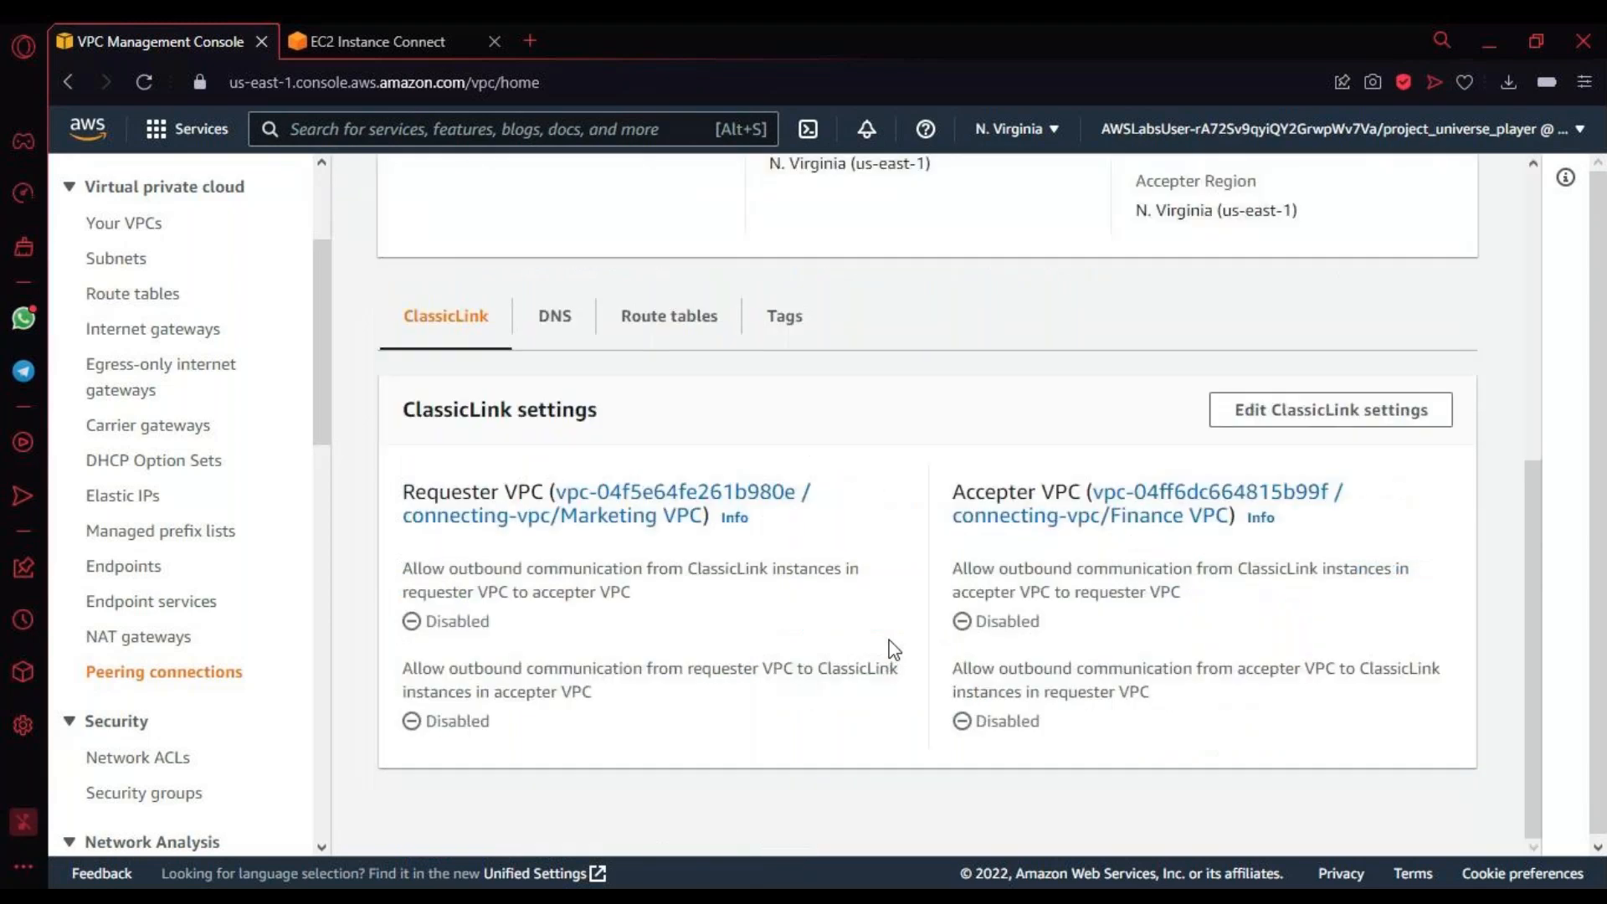
pyautogui.click(574, 318)
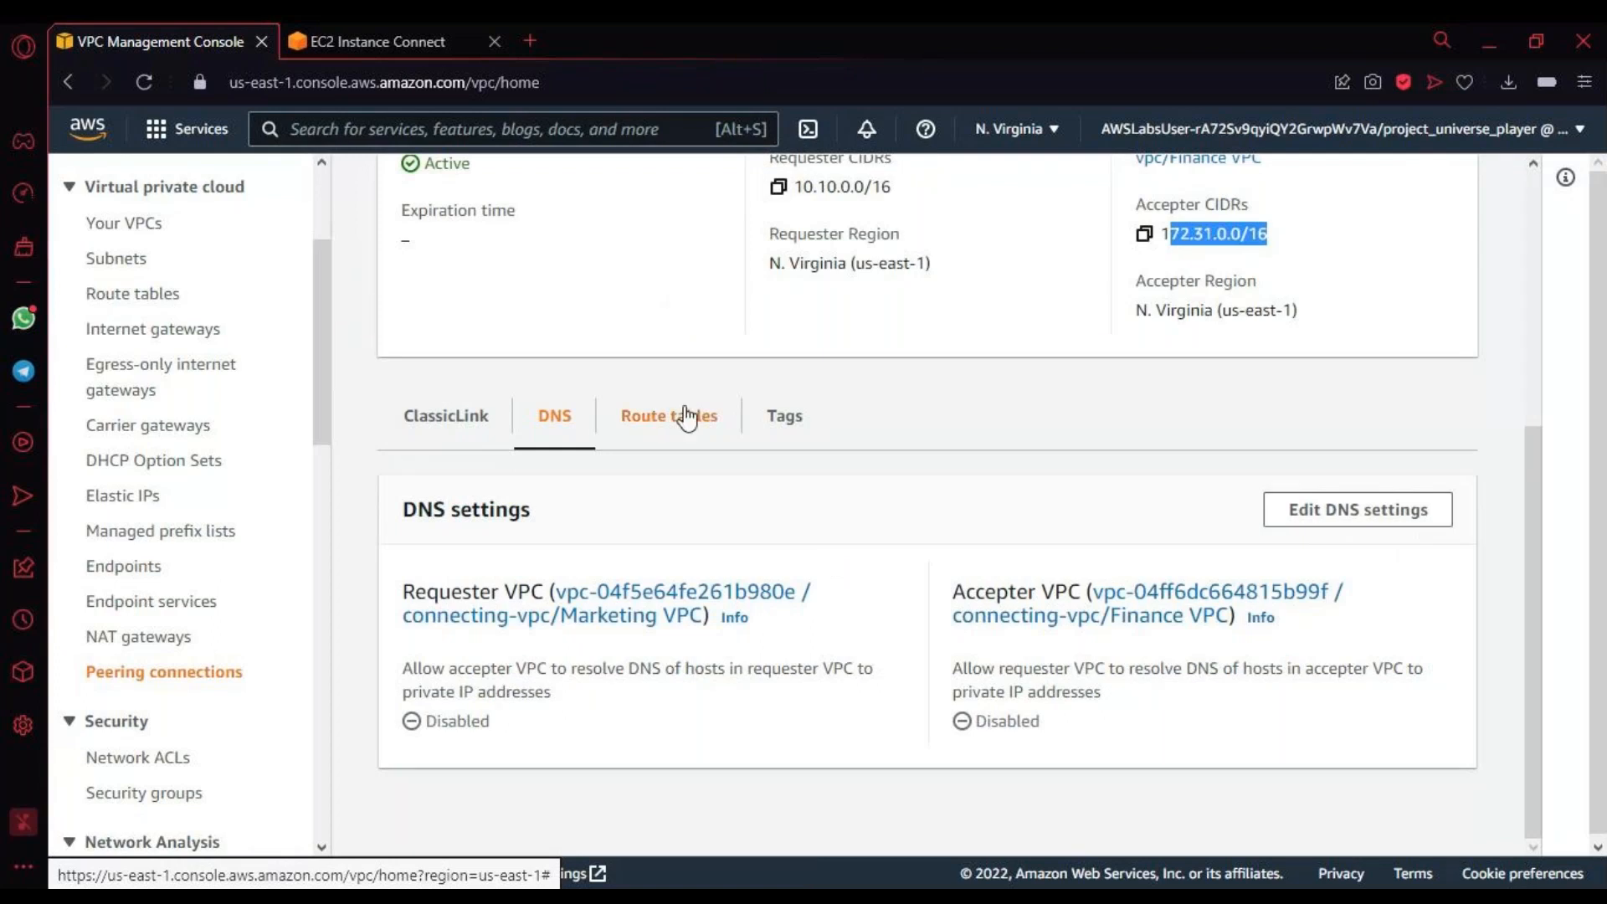
pyautogui.click(711, 435)
pyautogui.scroll(-1, 846, 574)
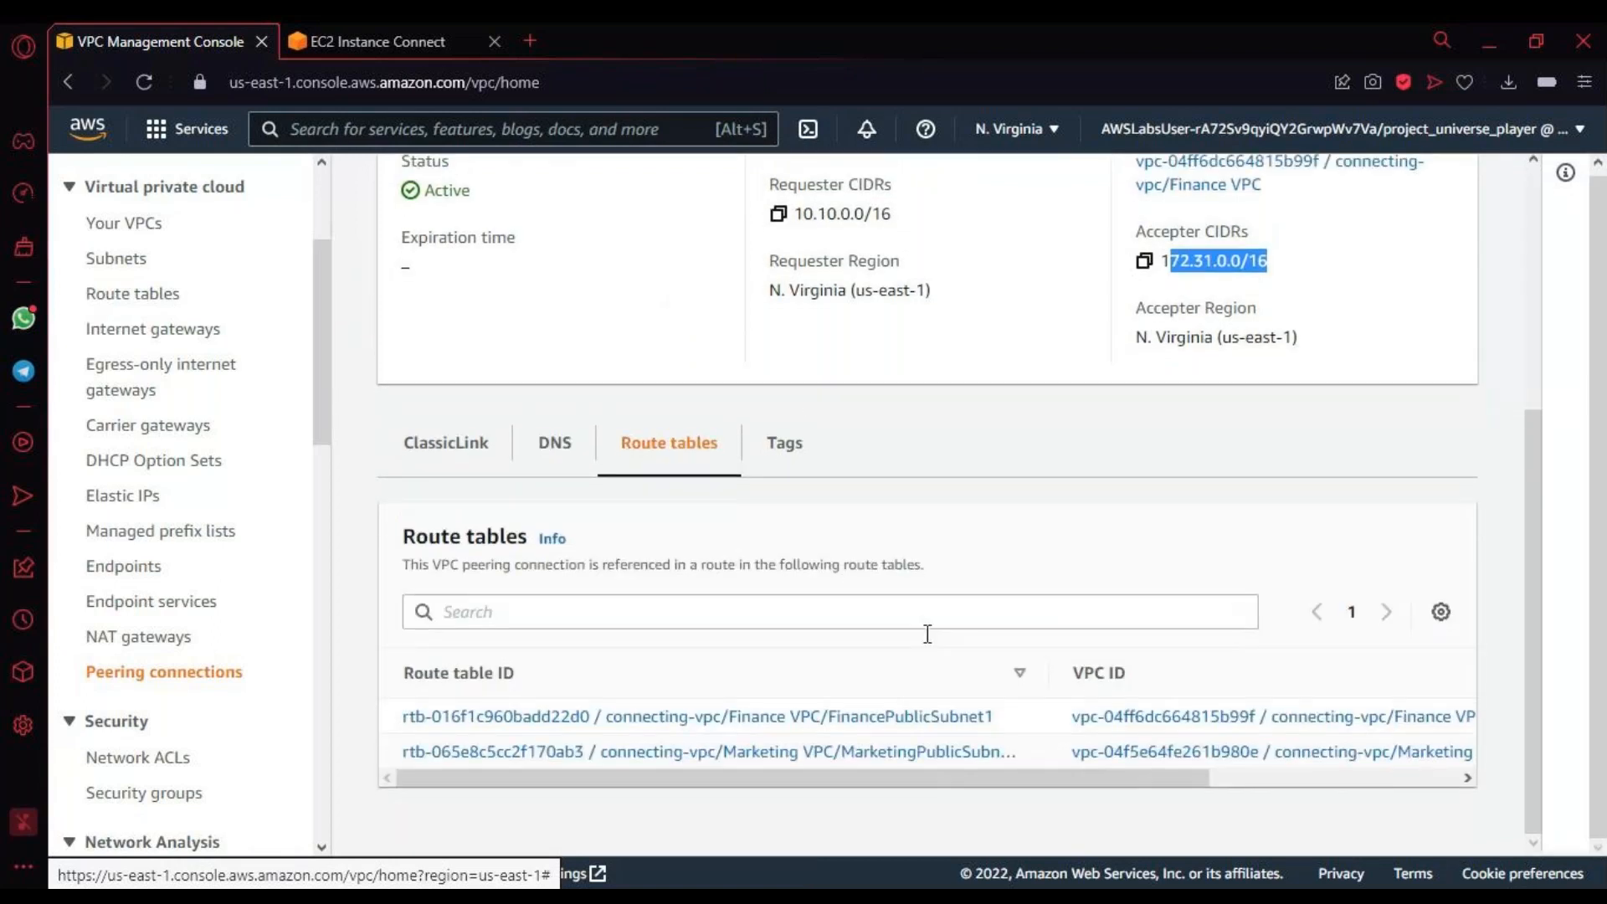
# Step: Open the FinancePublicSubnet1 and Marketing public subnet route tables in separate new browser tabs
pyautogui.rightClick(875, 727)
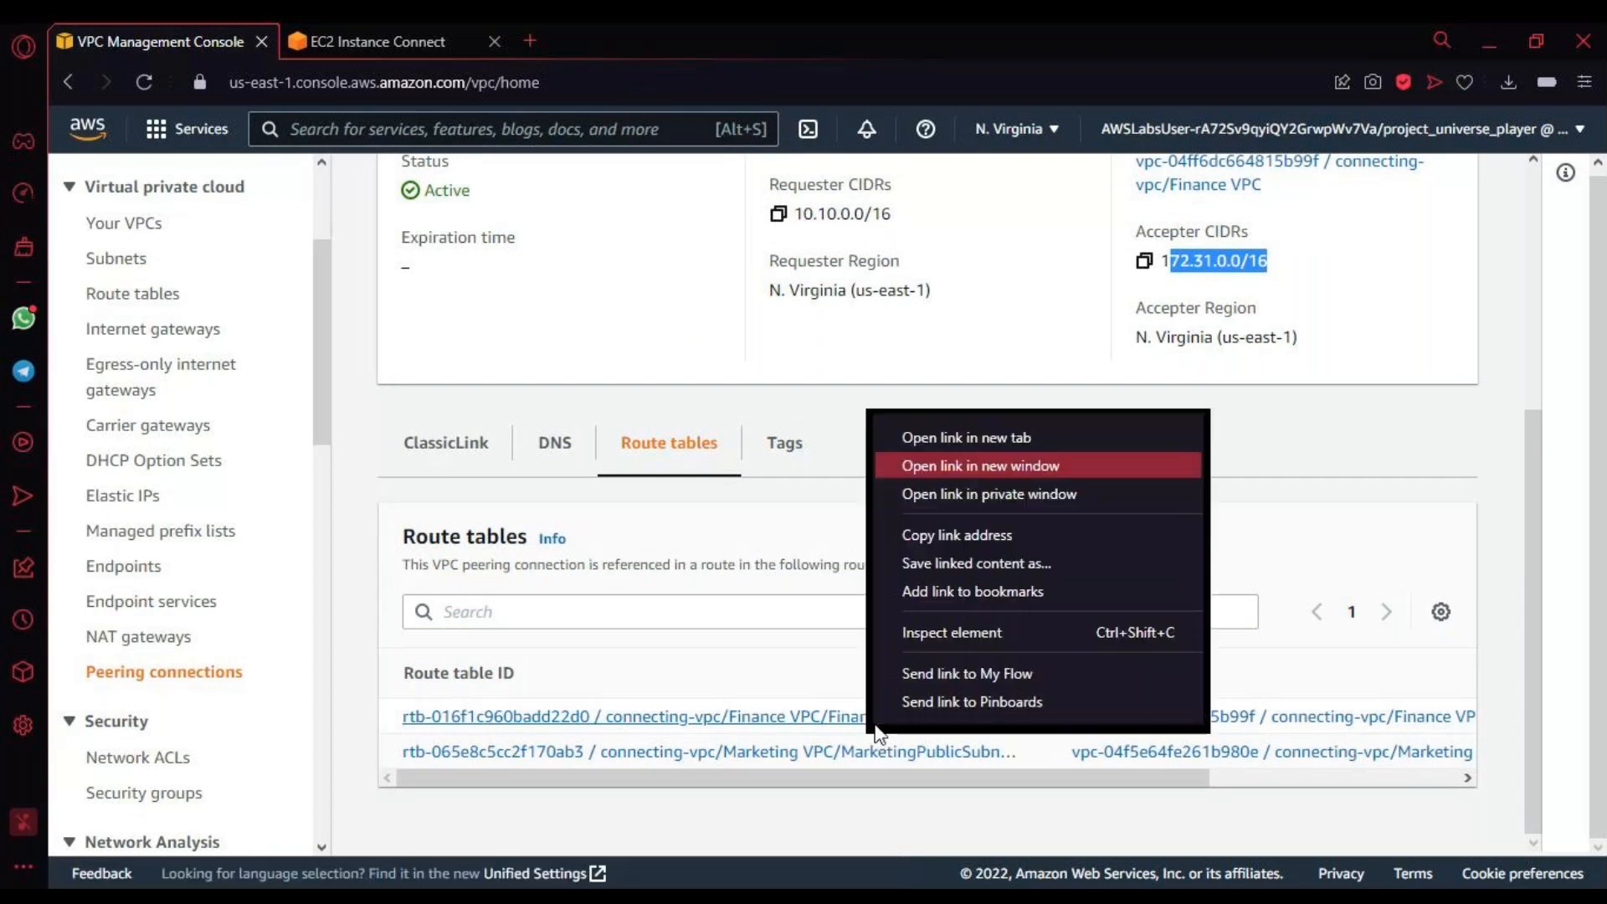
pyautogui.click(928, 439)
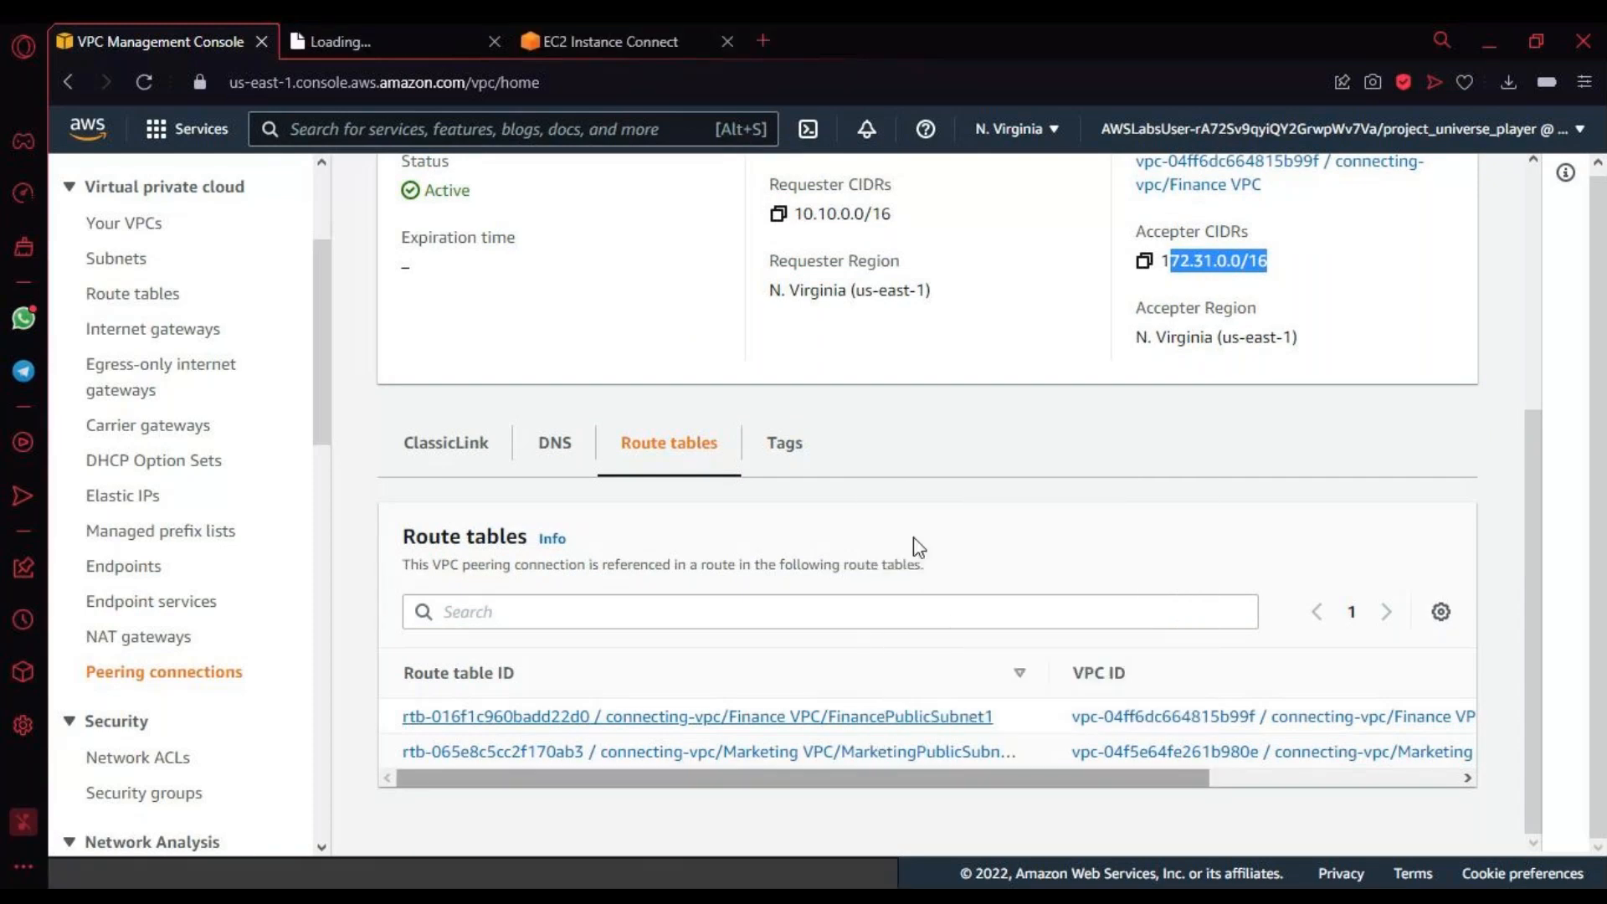
pyautogui.rightClick(886, 756)
pyautogui.click(929, 464)
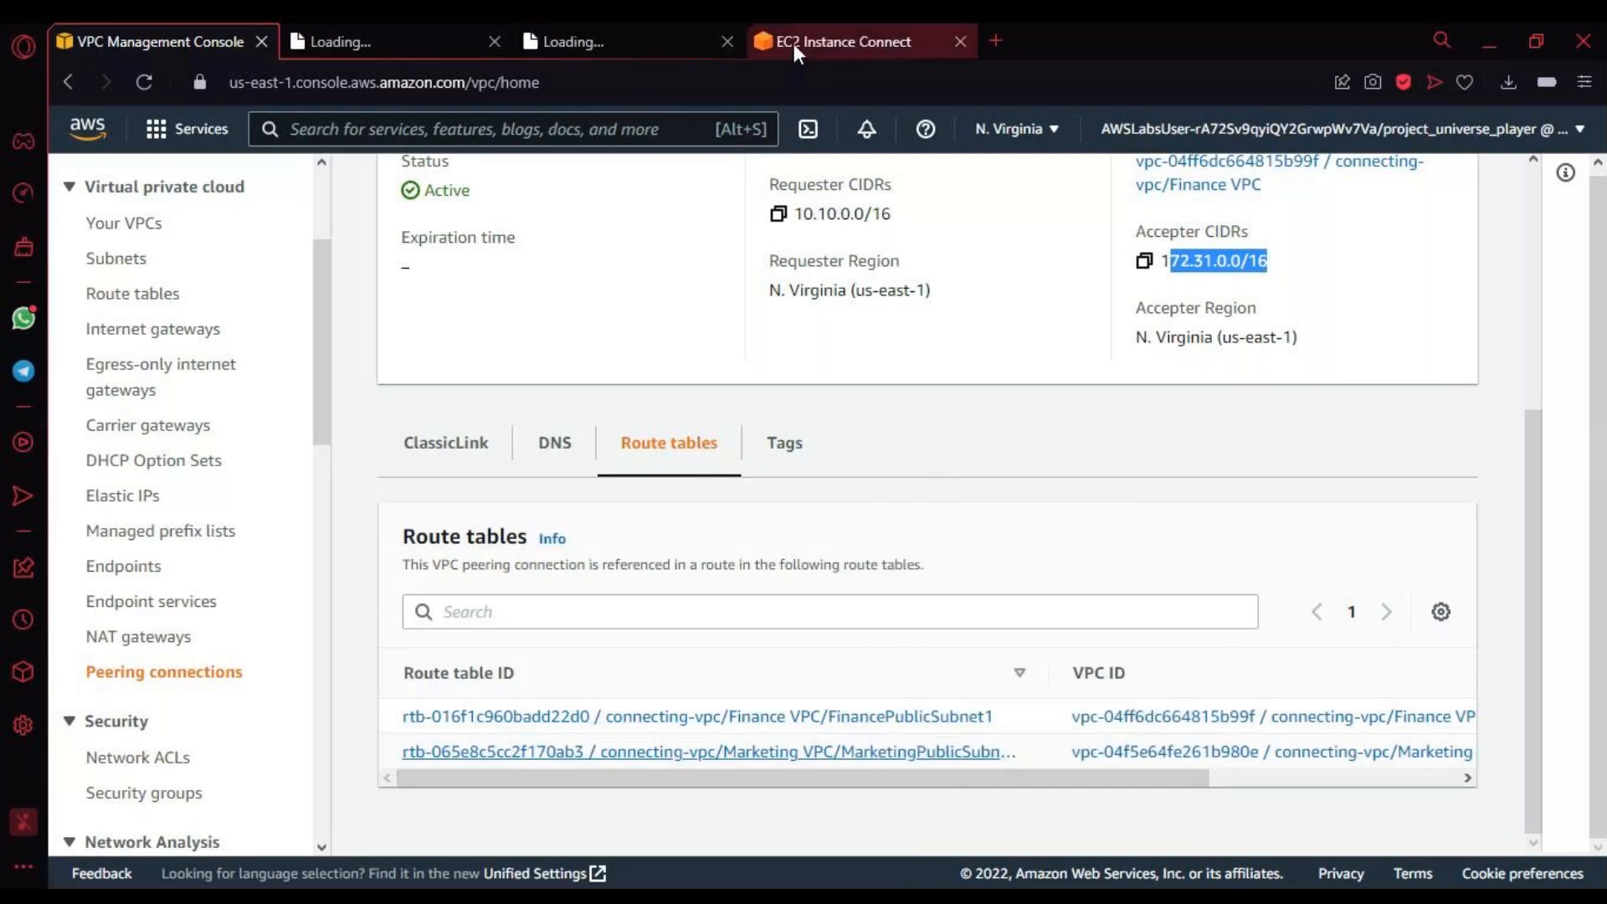
# Step: Check the VPCs and subnet associations of the listed route tables and the peering connection's status
pyautogui.moveTo(916, 777); pyautogui.dragTo(1252, 809)
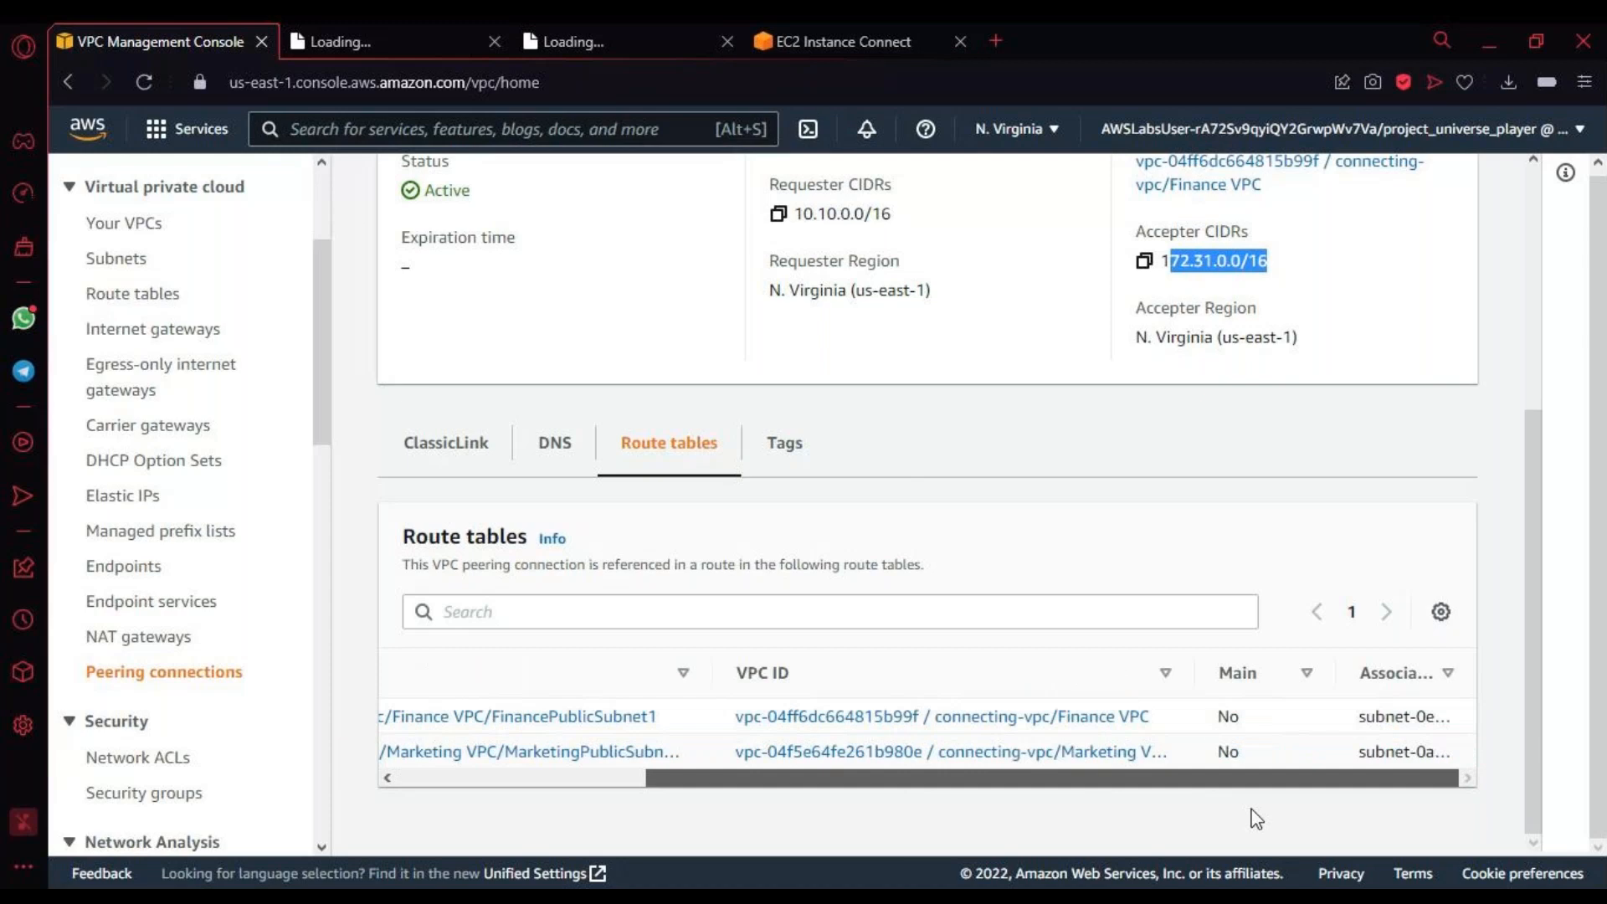
pyautogui.scroll(5, 1252, 818)
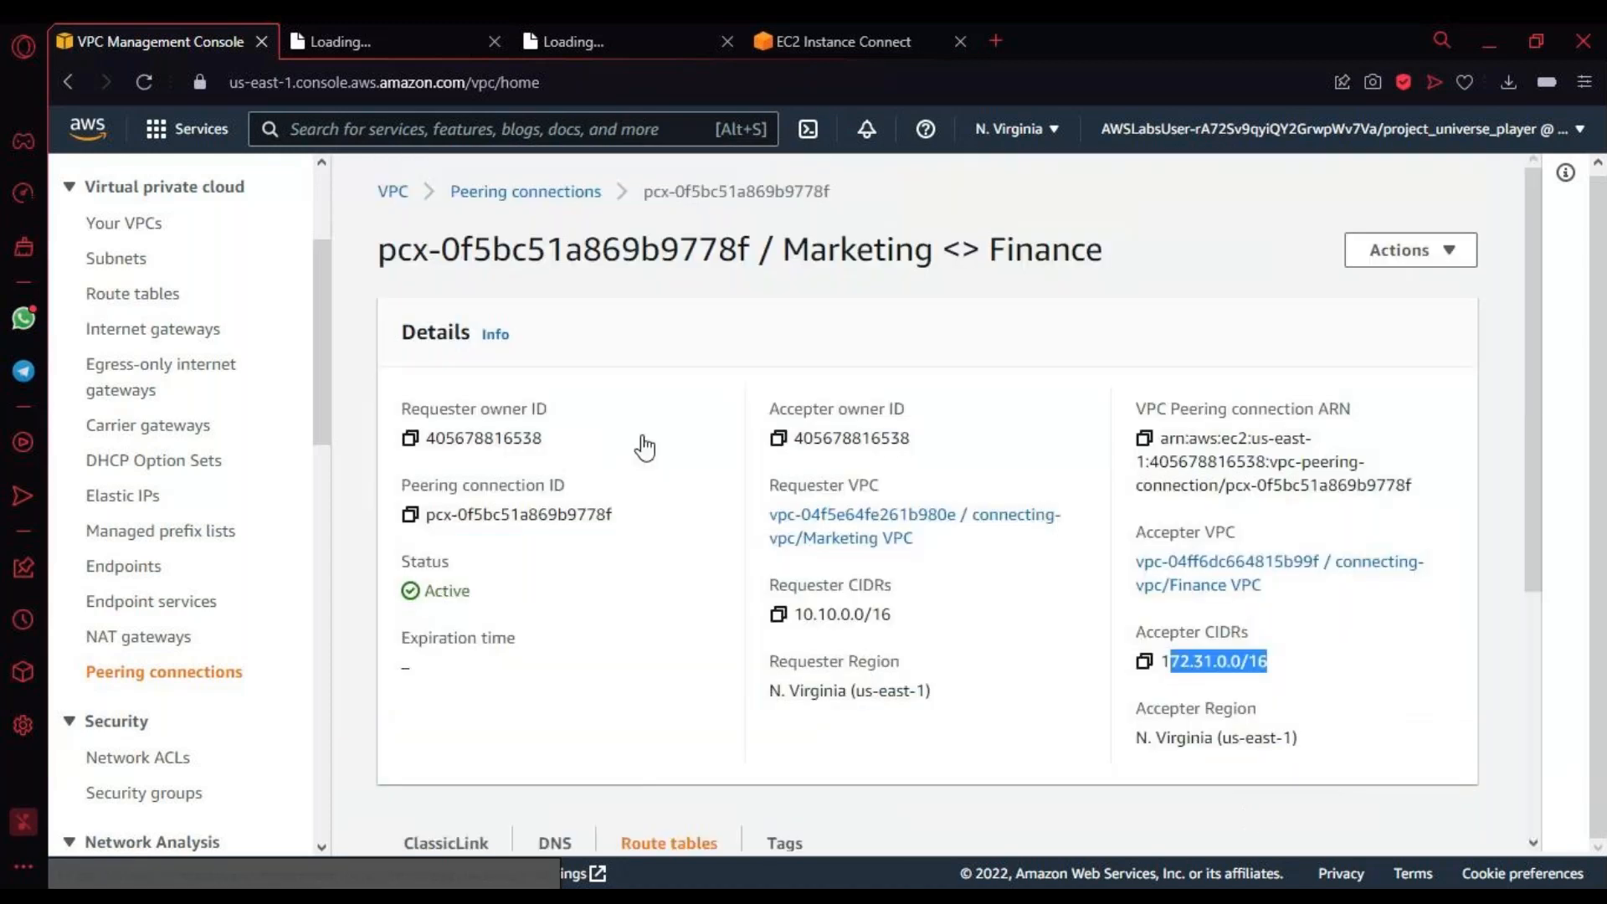
pyautogui.doubleClick(422, 592)
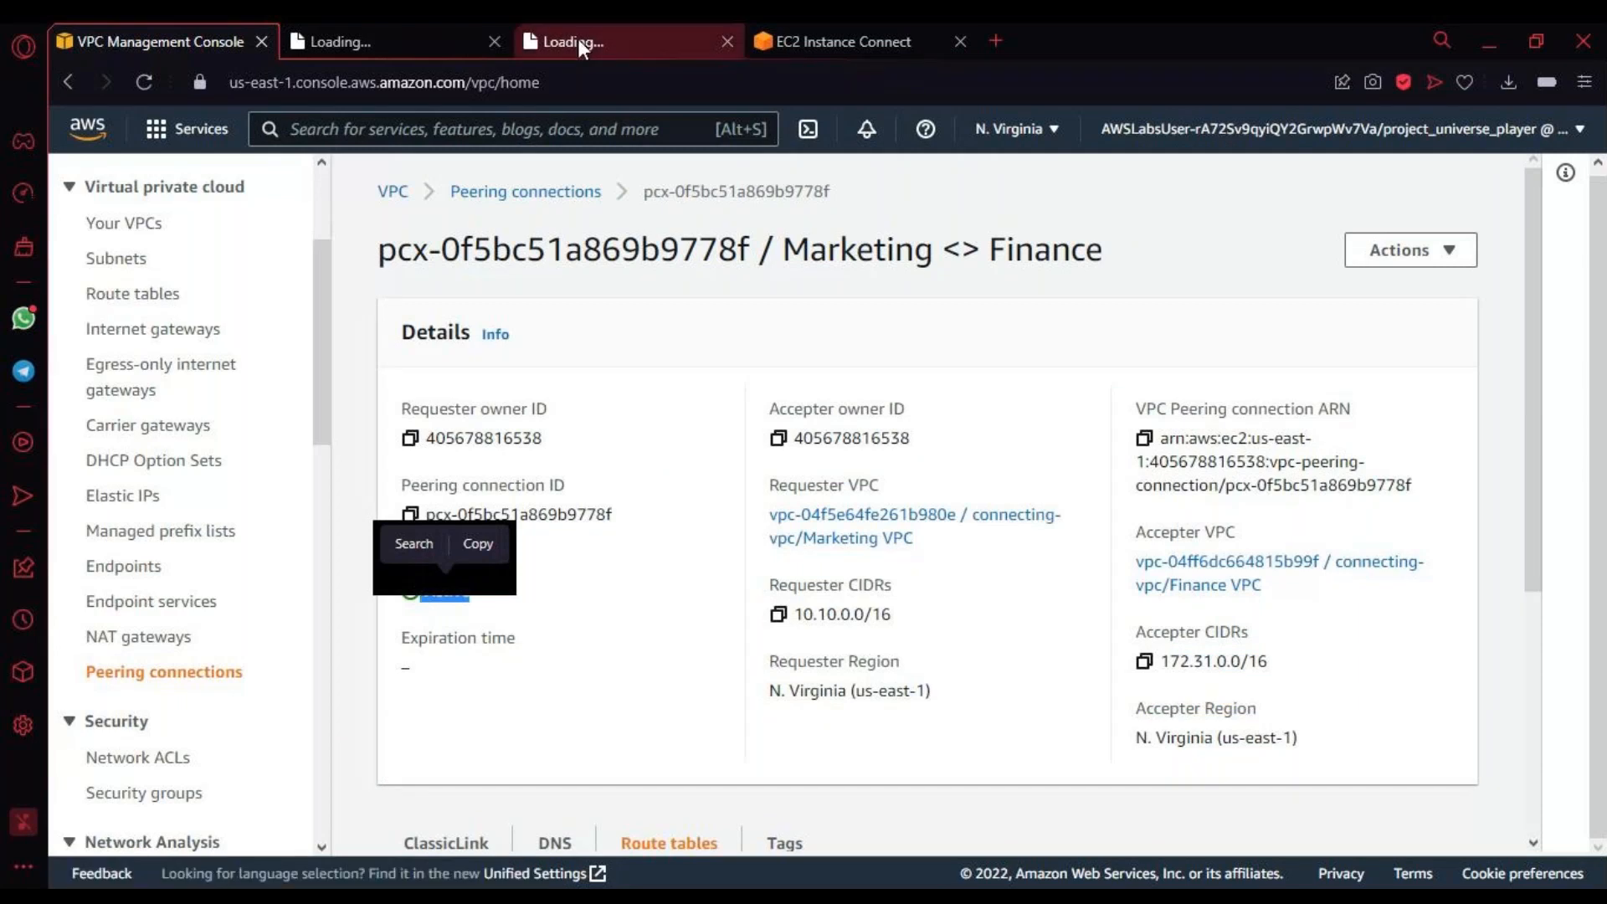
pyautogui.click(377, 42)
pyautogui.click(167, 42)
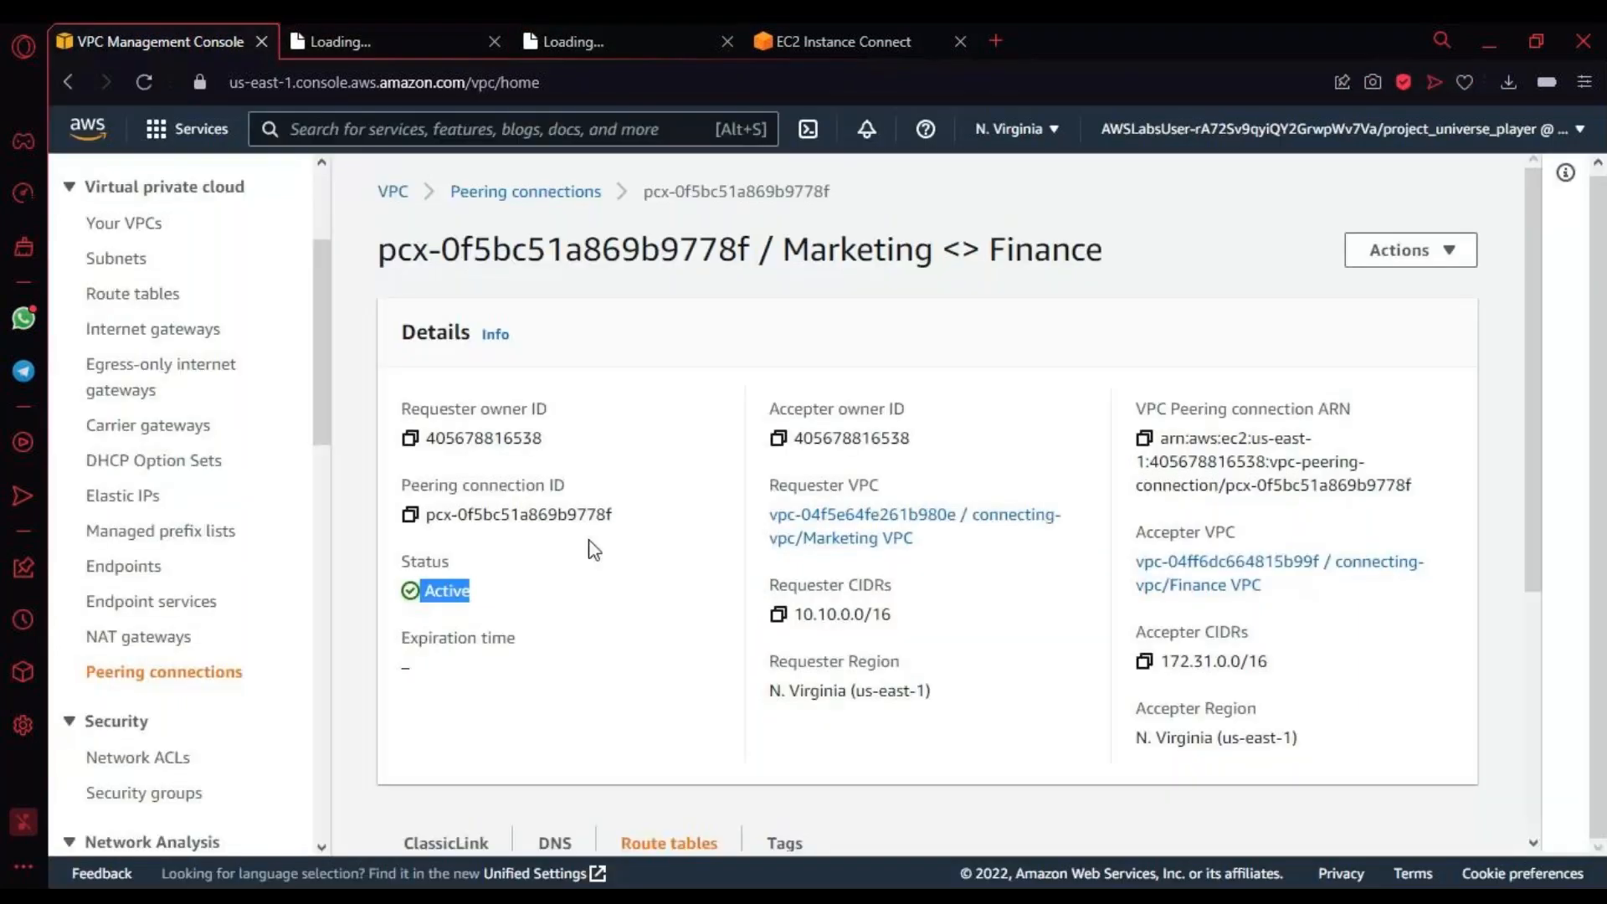
pyautogui.scroll(-5, 593, 549)
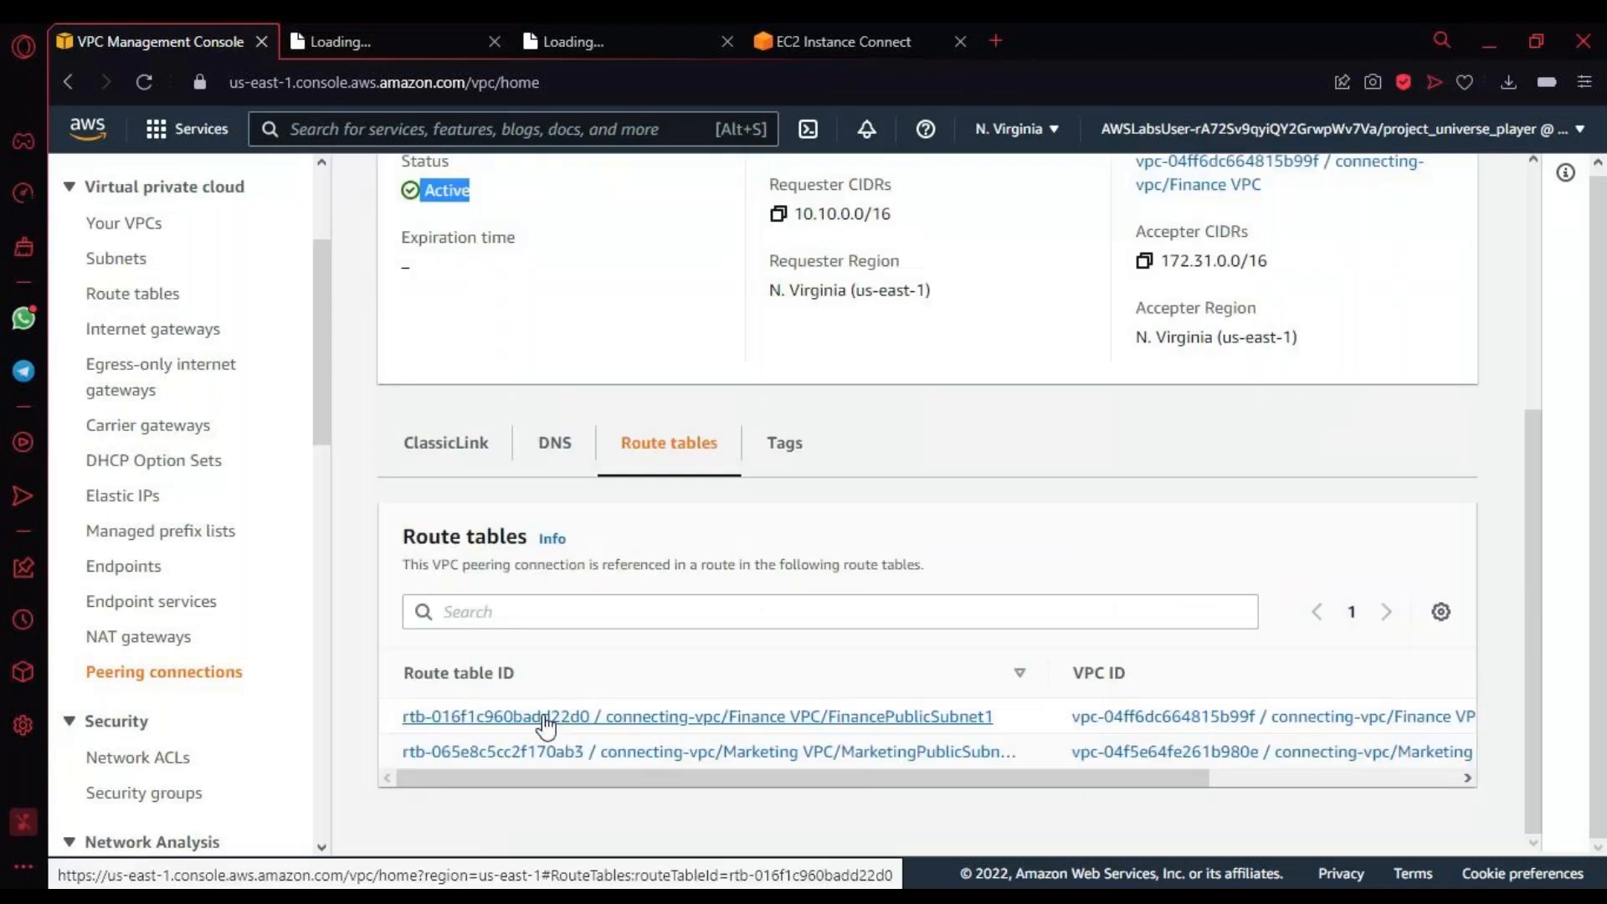
pyautogui.click(458, 38)
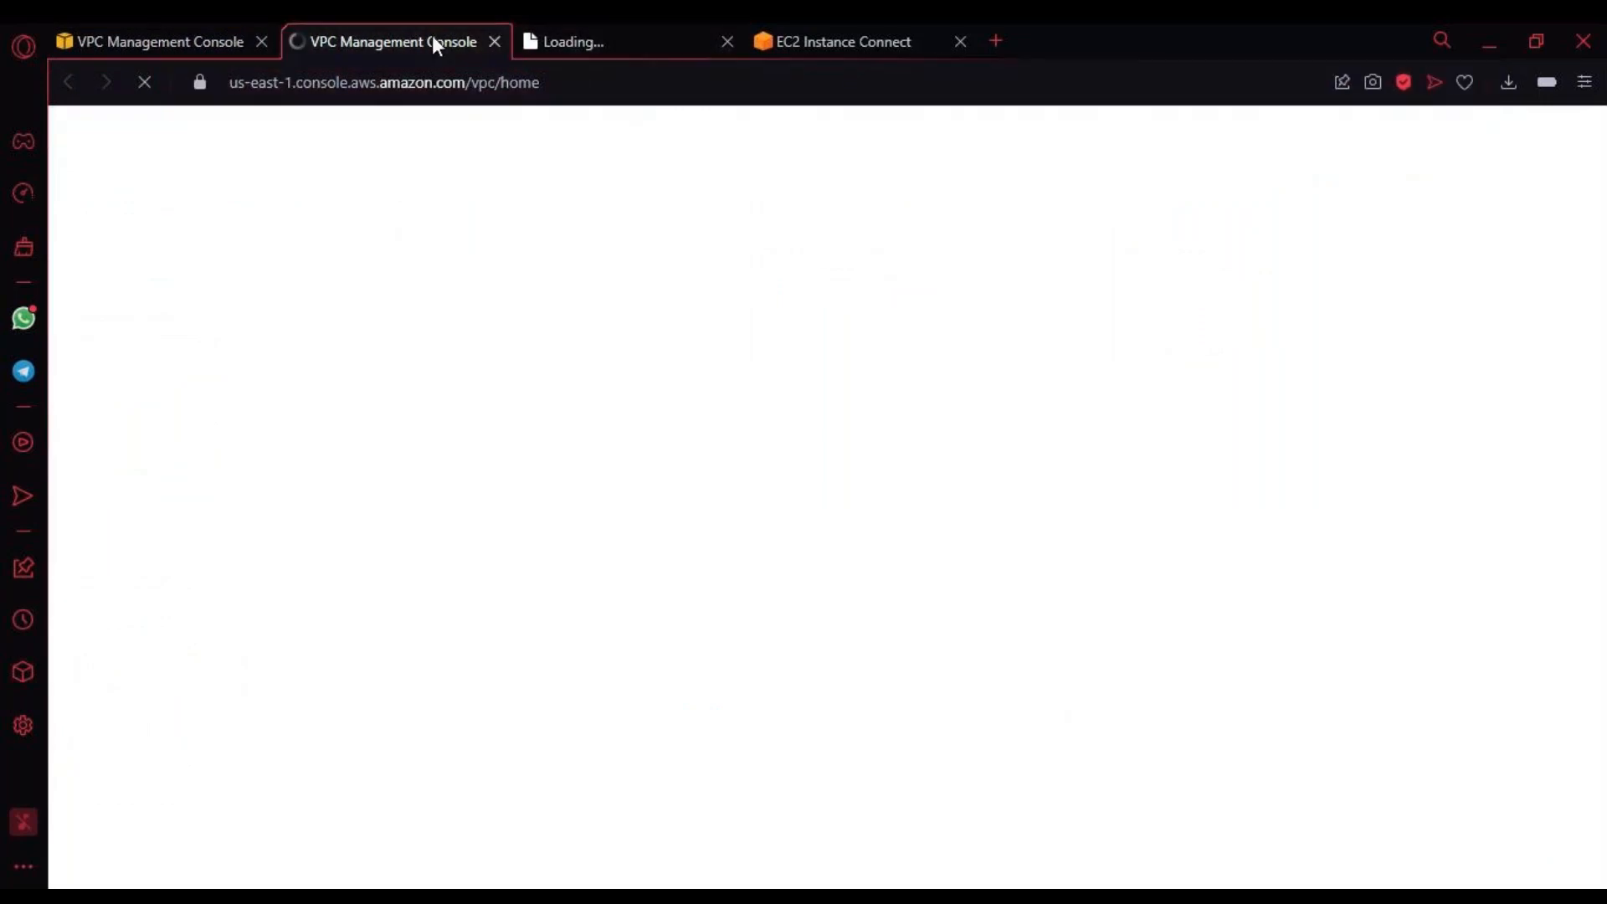
# Step: Check the routes of the MarketingPublicSubnet1 route table, widening the name column to show its full name
pyautogui.click(616, 42)
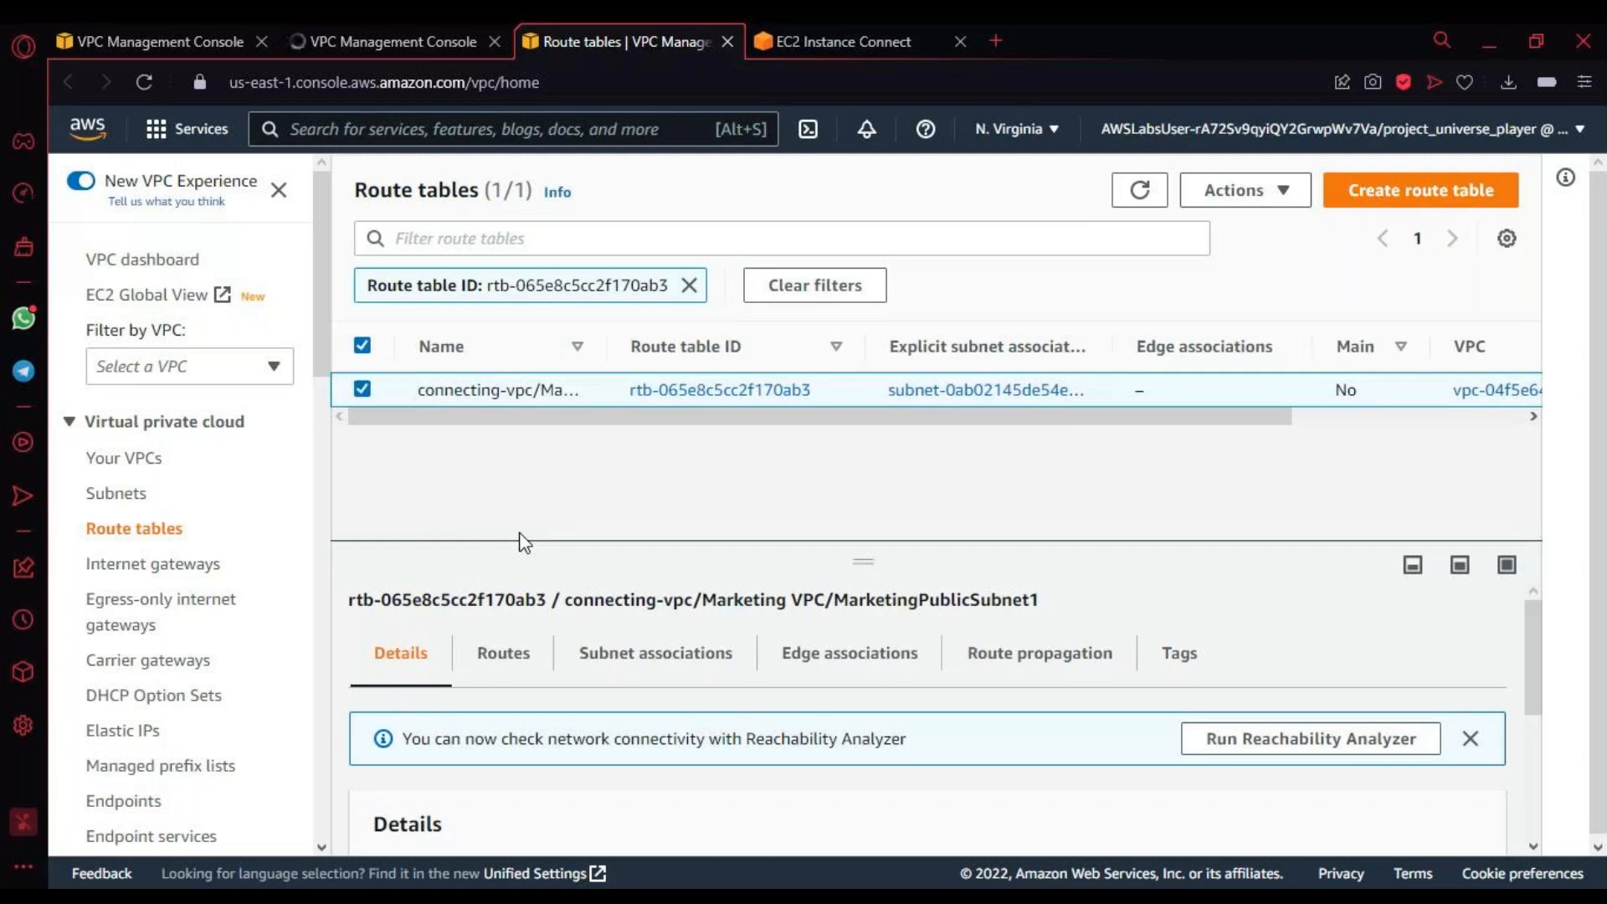
pyautogui.moveTo(607, 345); pyautogui.dragTo(982, 334)
pyautogui.click(528, 662)
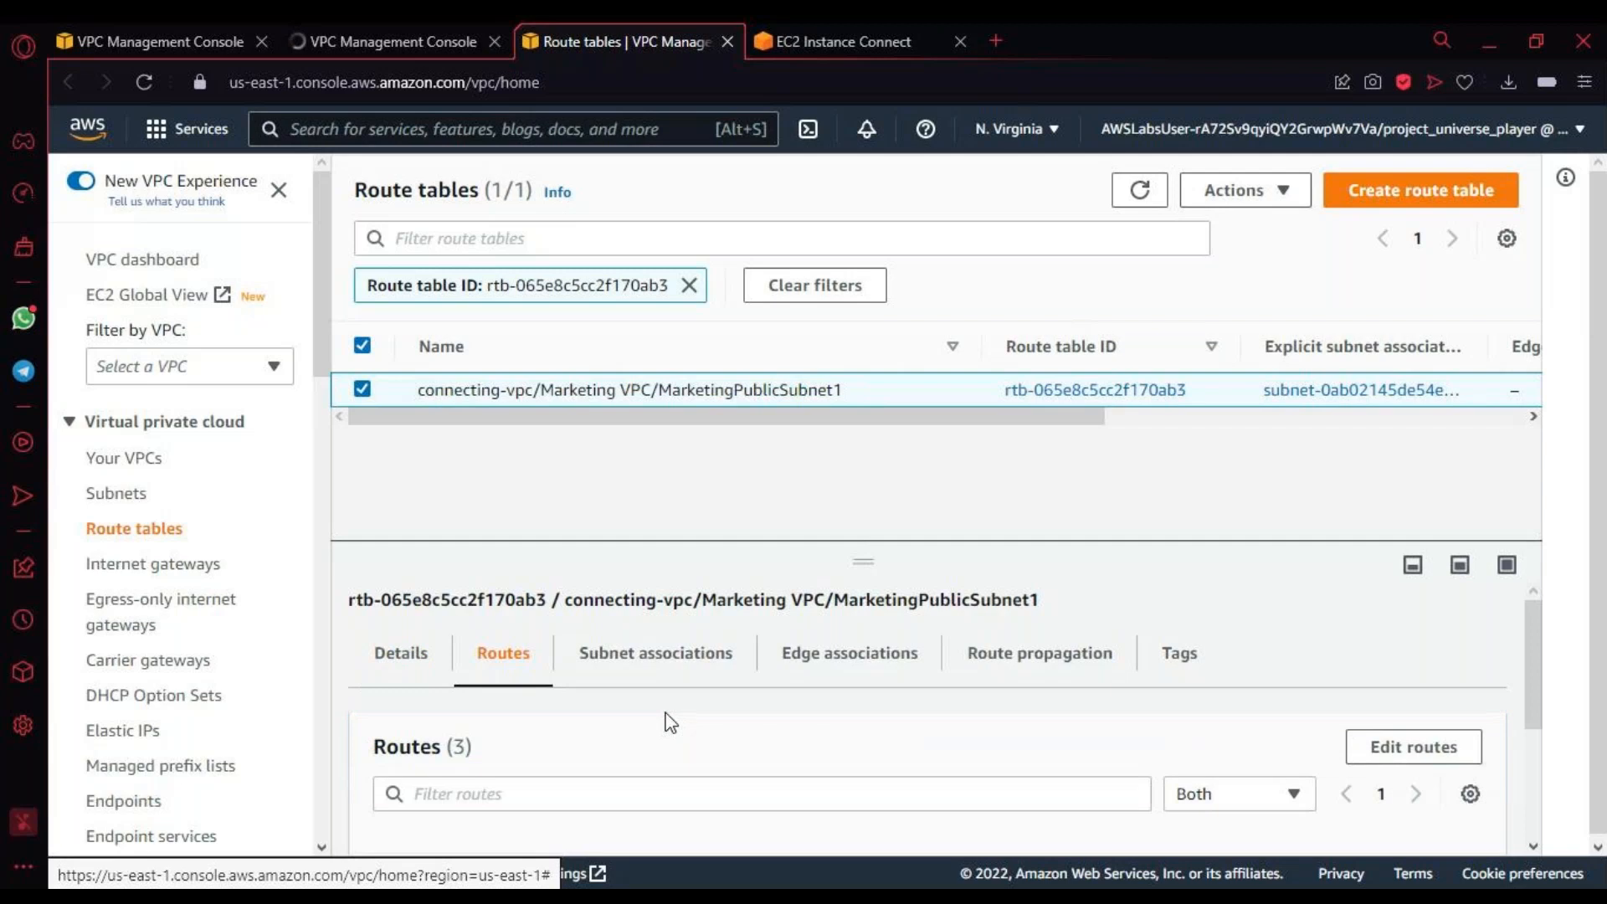
pyautogui.scroll(-3, 667, 720)
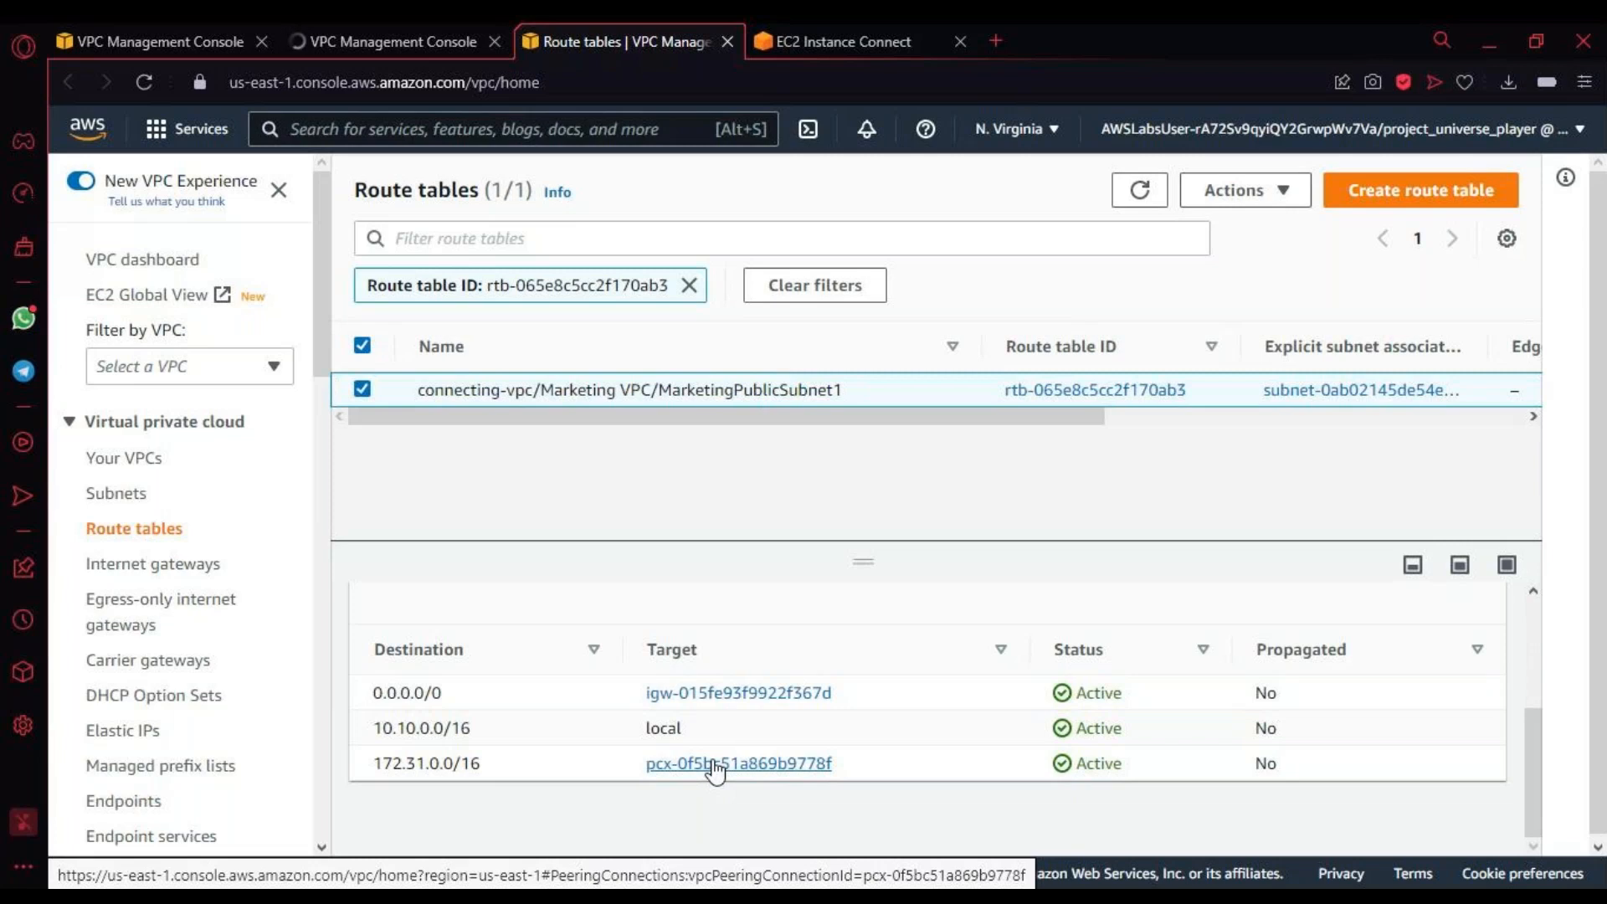
# Step: Check the details and routes of the FinancePublicSubnet1 route table, including the destinations and their targets
pyautogui.click(435, 41)
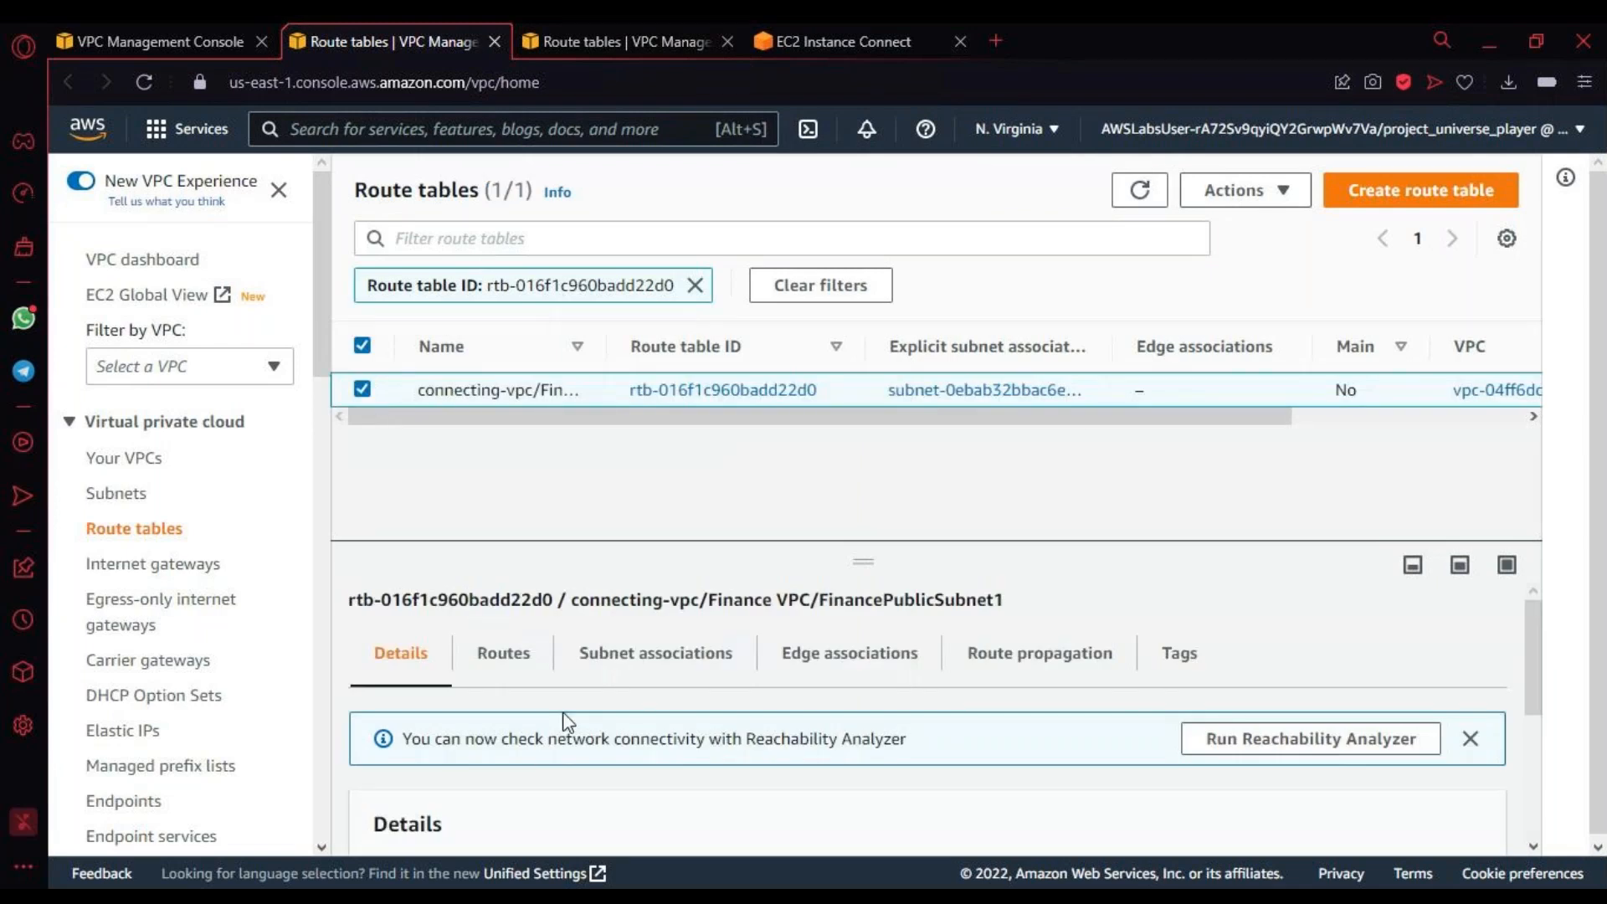
pyautogui.scroll(-5, 568, 721)
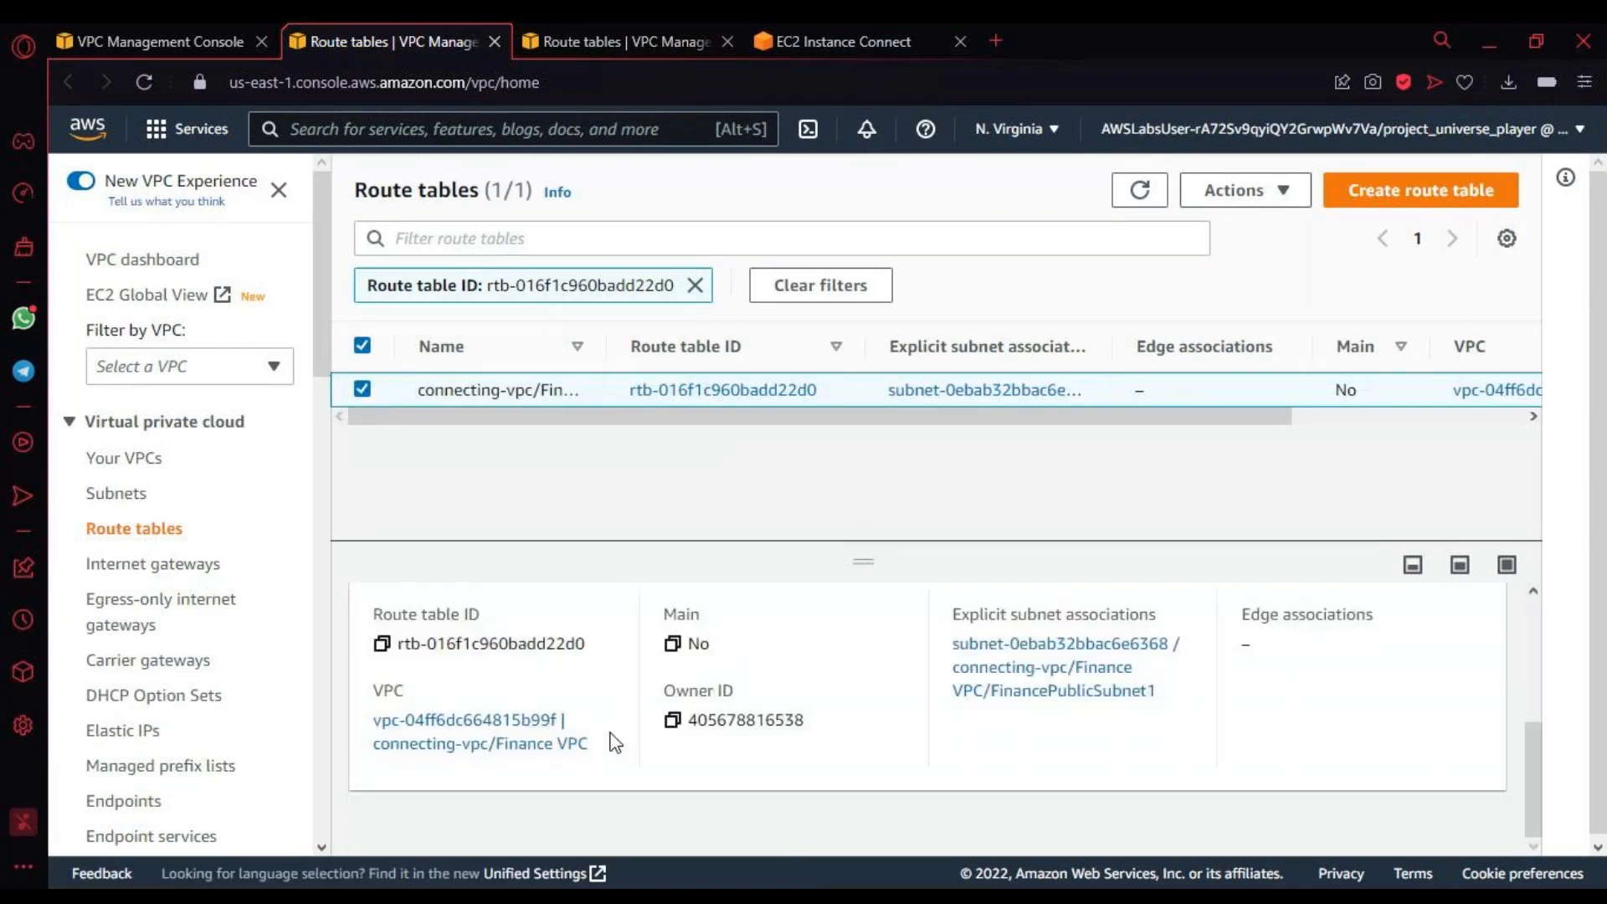
pyautogui.scroll(5, 615, 736)
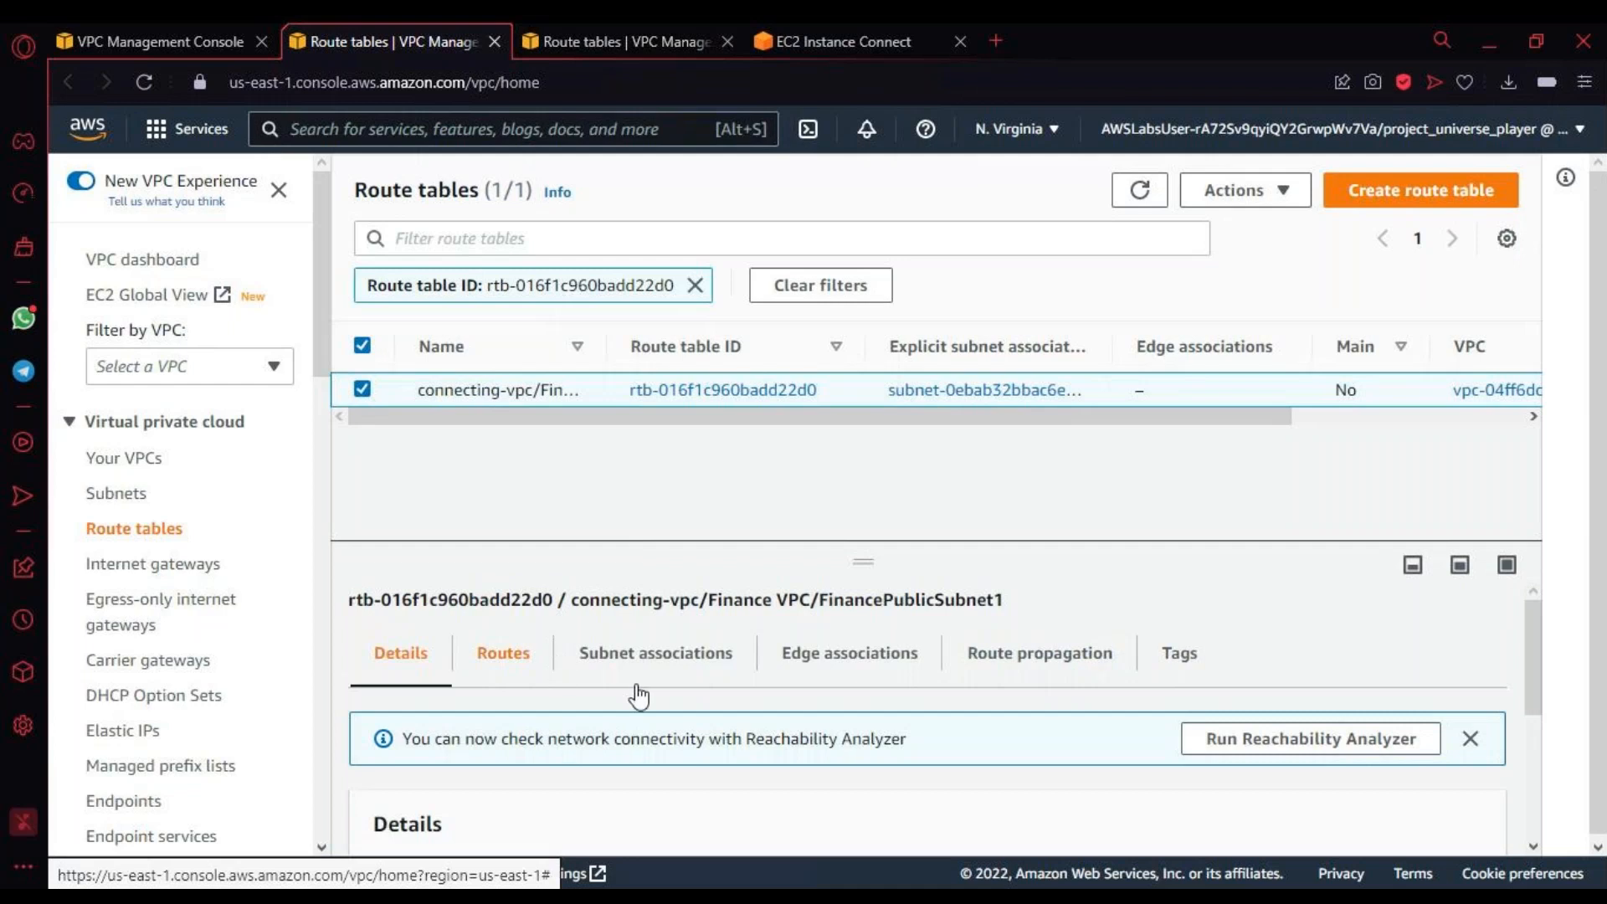
pyautogui.scroll(-3, 639, 696)
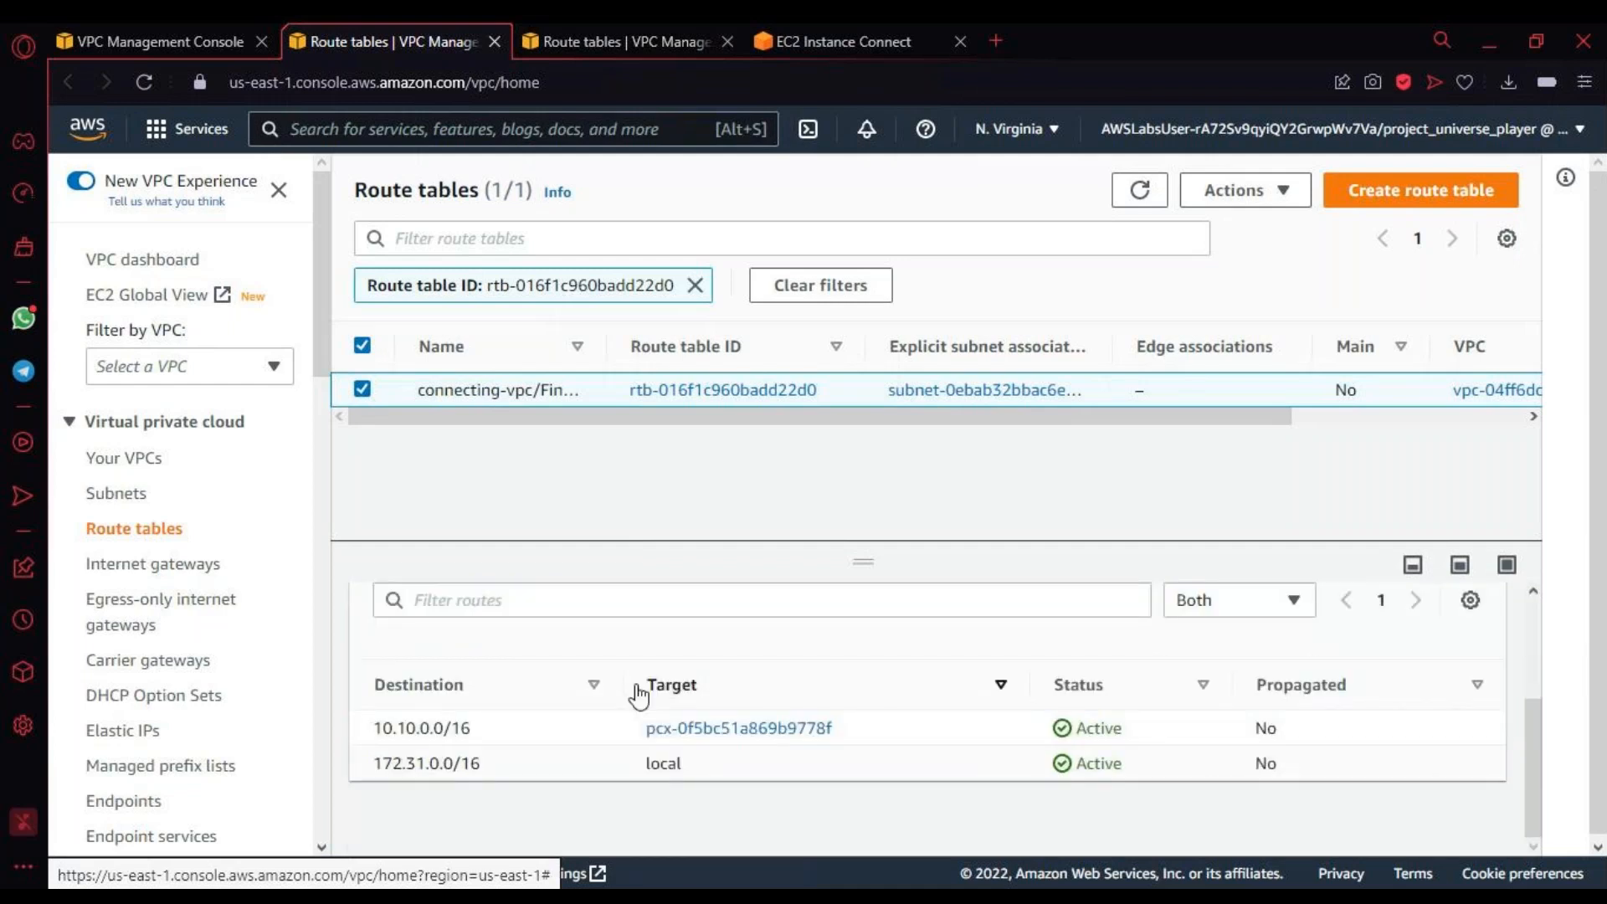
pyautogui.scroll(-1, 638, 688)
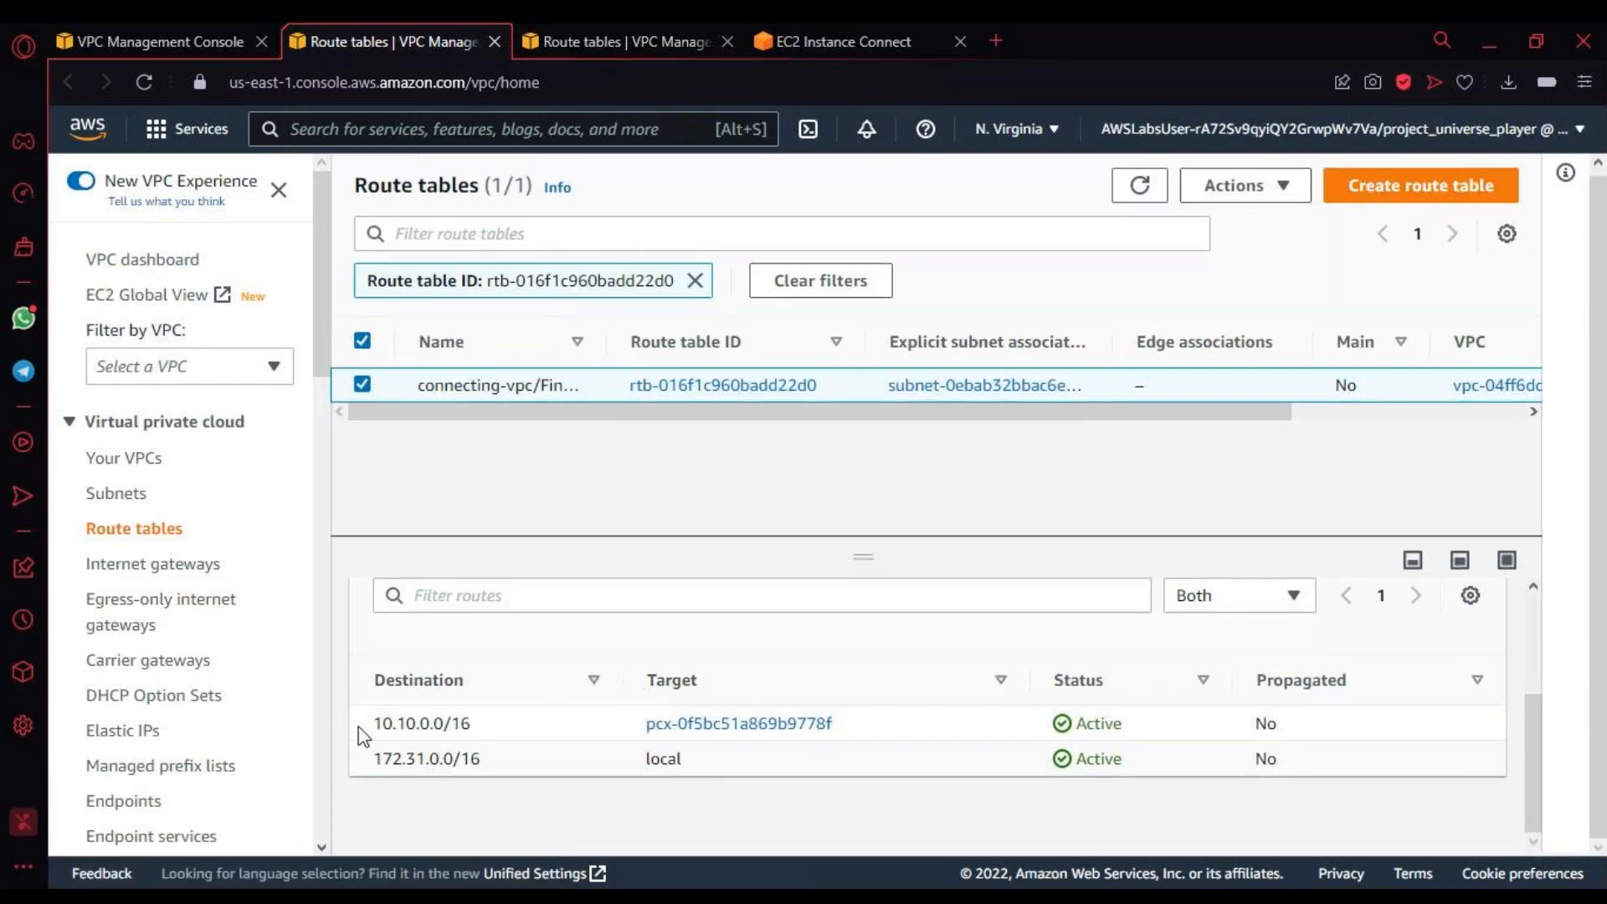
pyautogui.moveTo(358, 727); pyautogui.dragTo(501, 775)
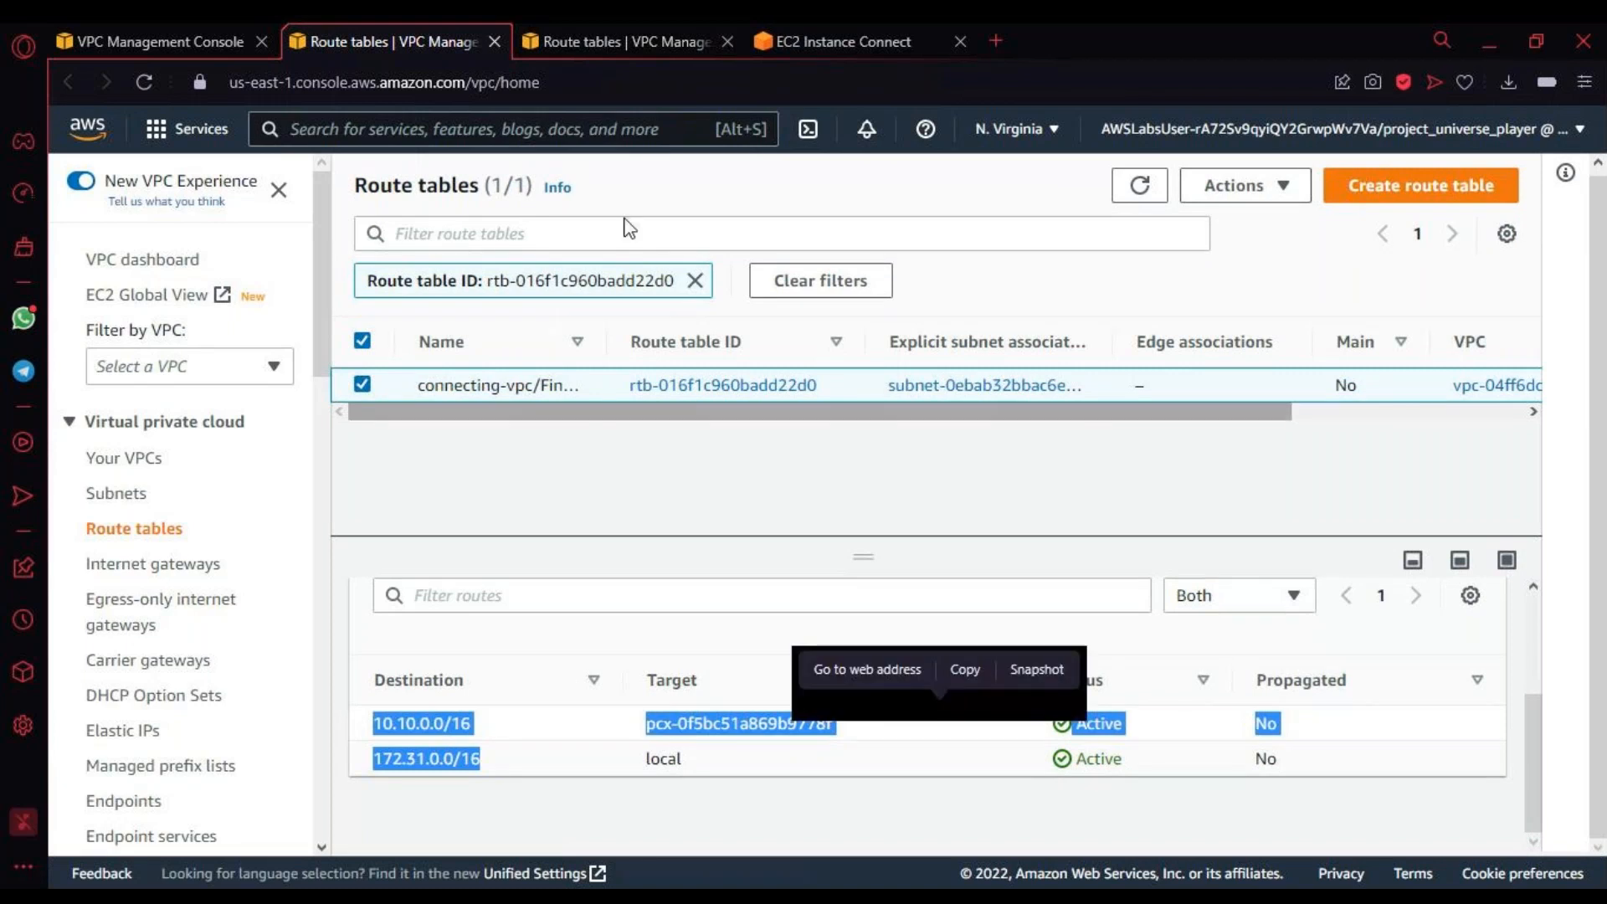
# Step: Compare the Marketing routes with the Finance routes and widen the Finance route table's name column
pyautogui.click(598, 43)
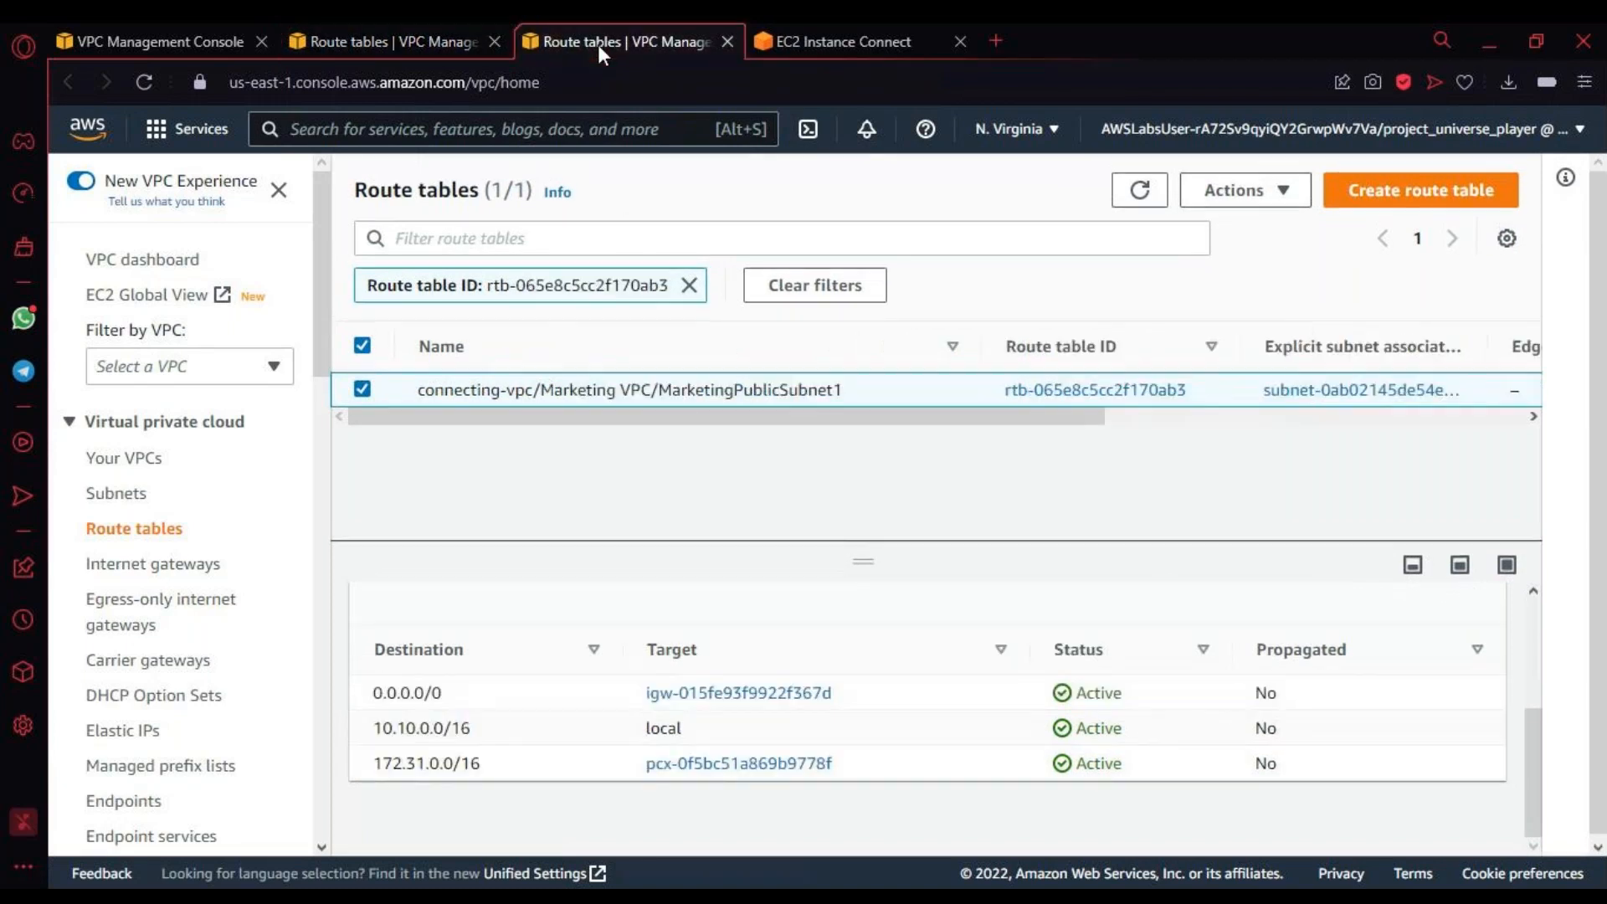
pyautogui.click(445, 44)
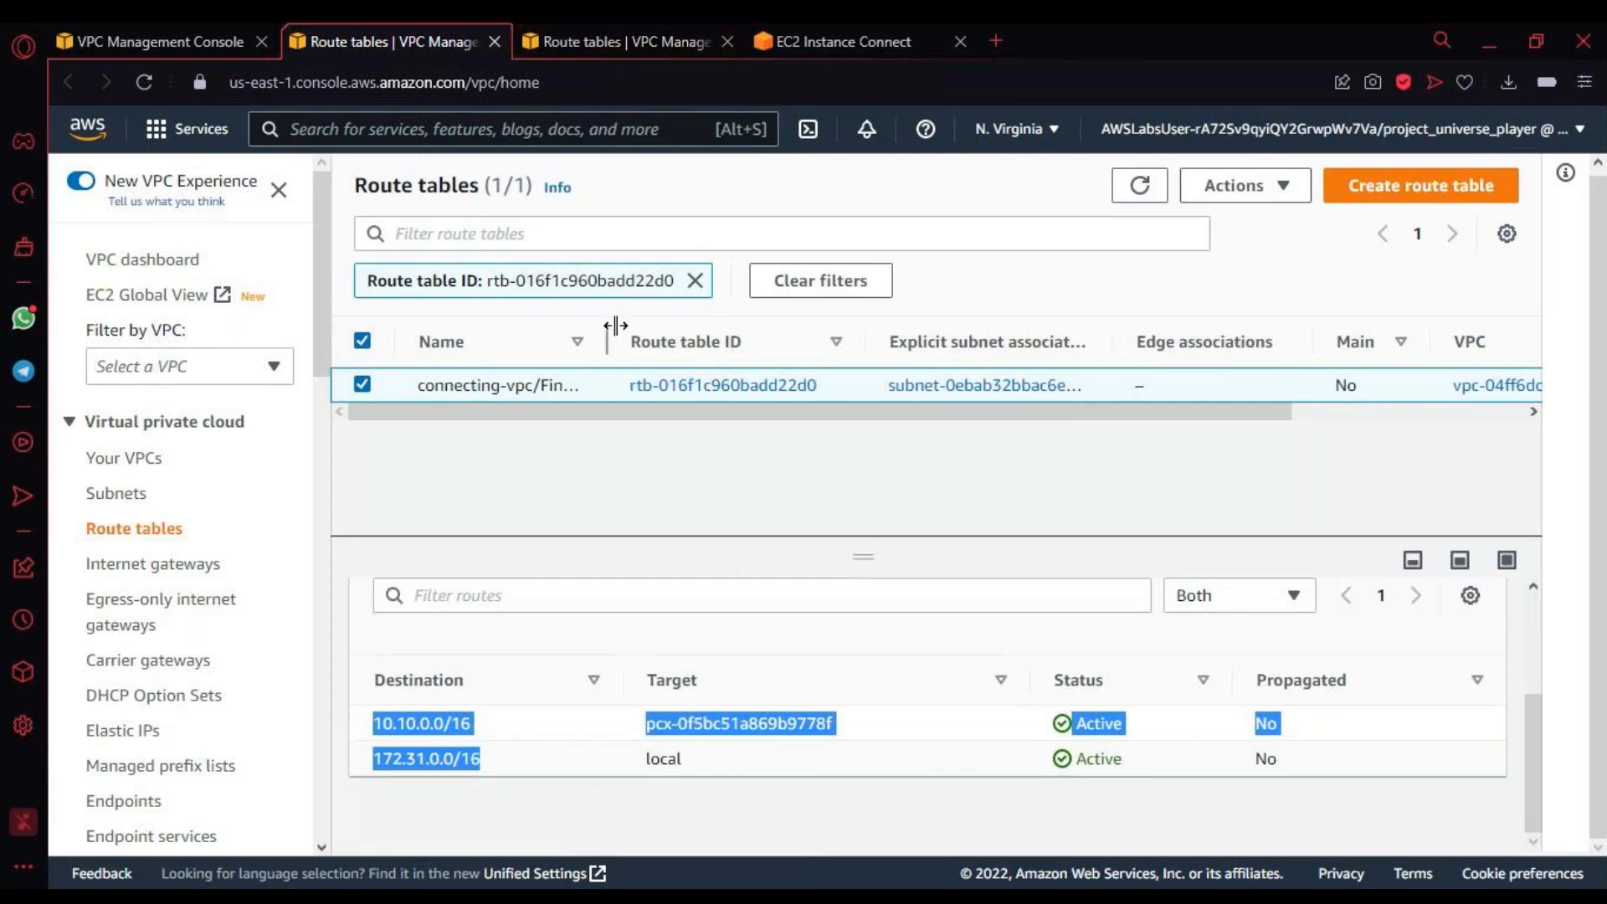
pyautogui.moveTo(616, 326); pyautogui.dragTo(905, 342)
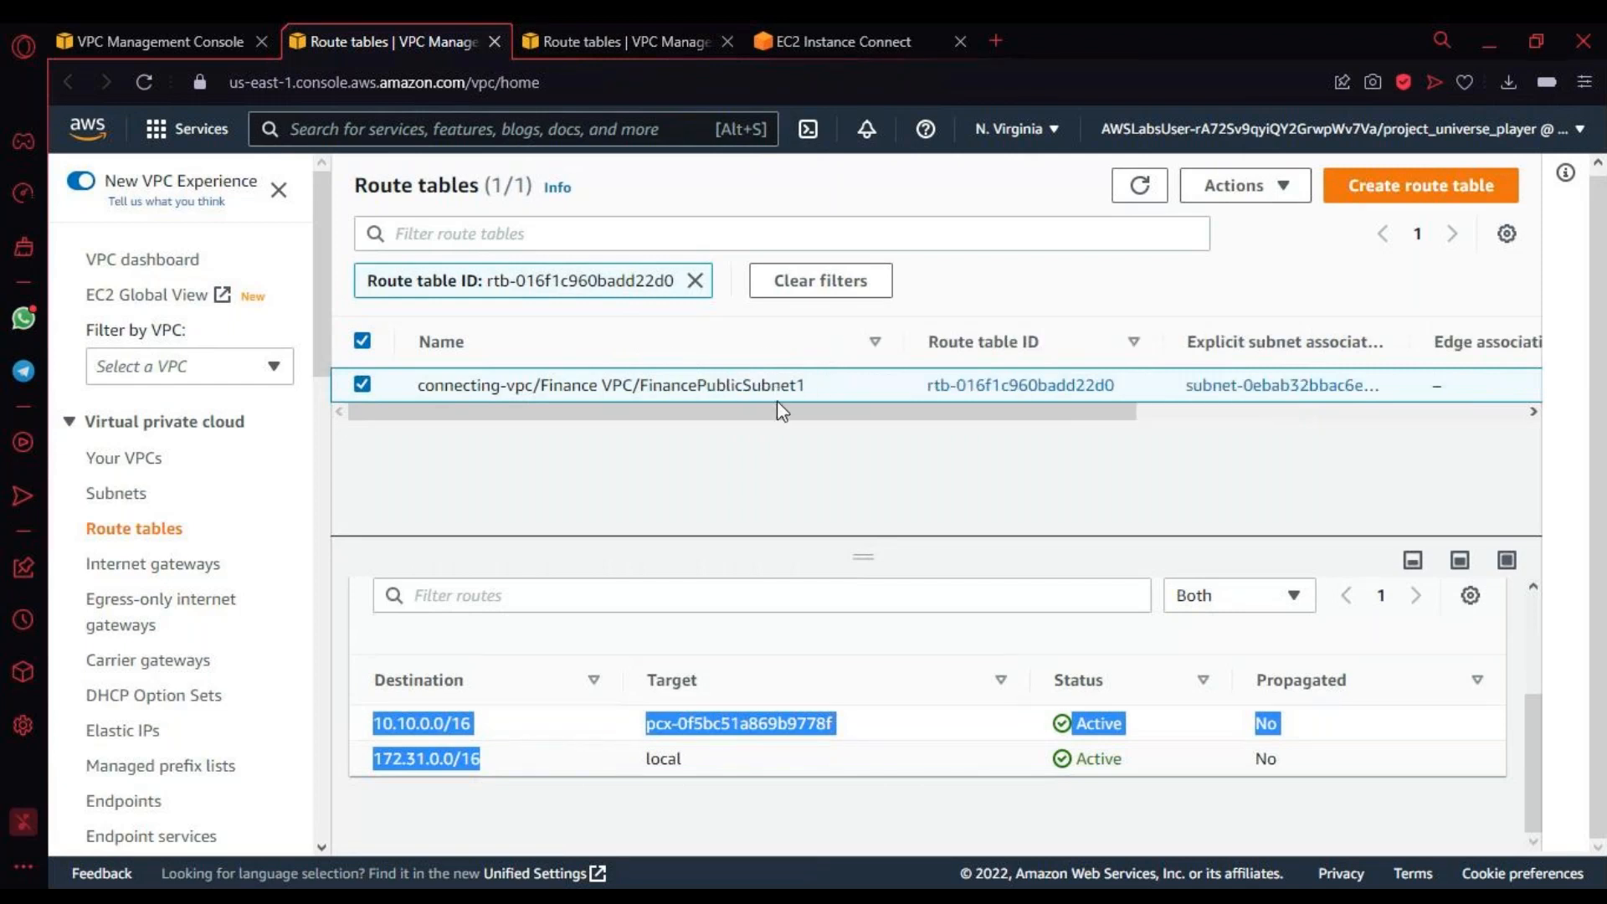
# Step: Open the list of VPCs from the Marketing route table page and review the attributes of every VPC
pyautogui.click(622, 44)
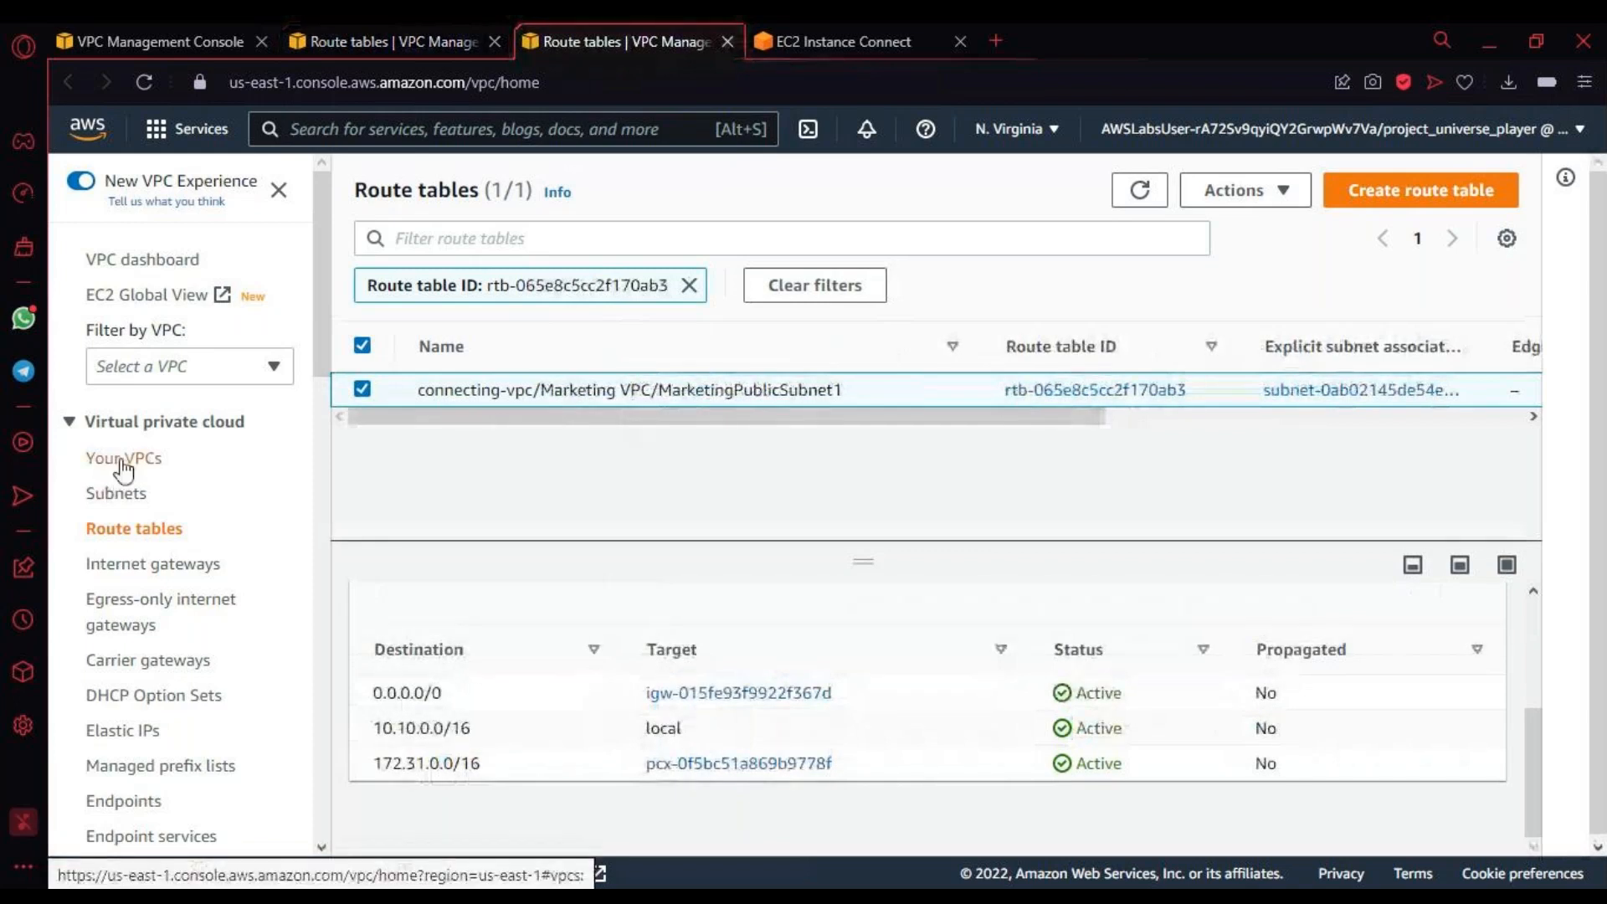
pyautogui.click(156, 272)
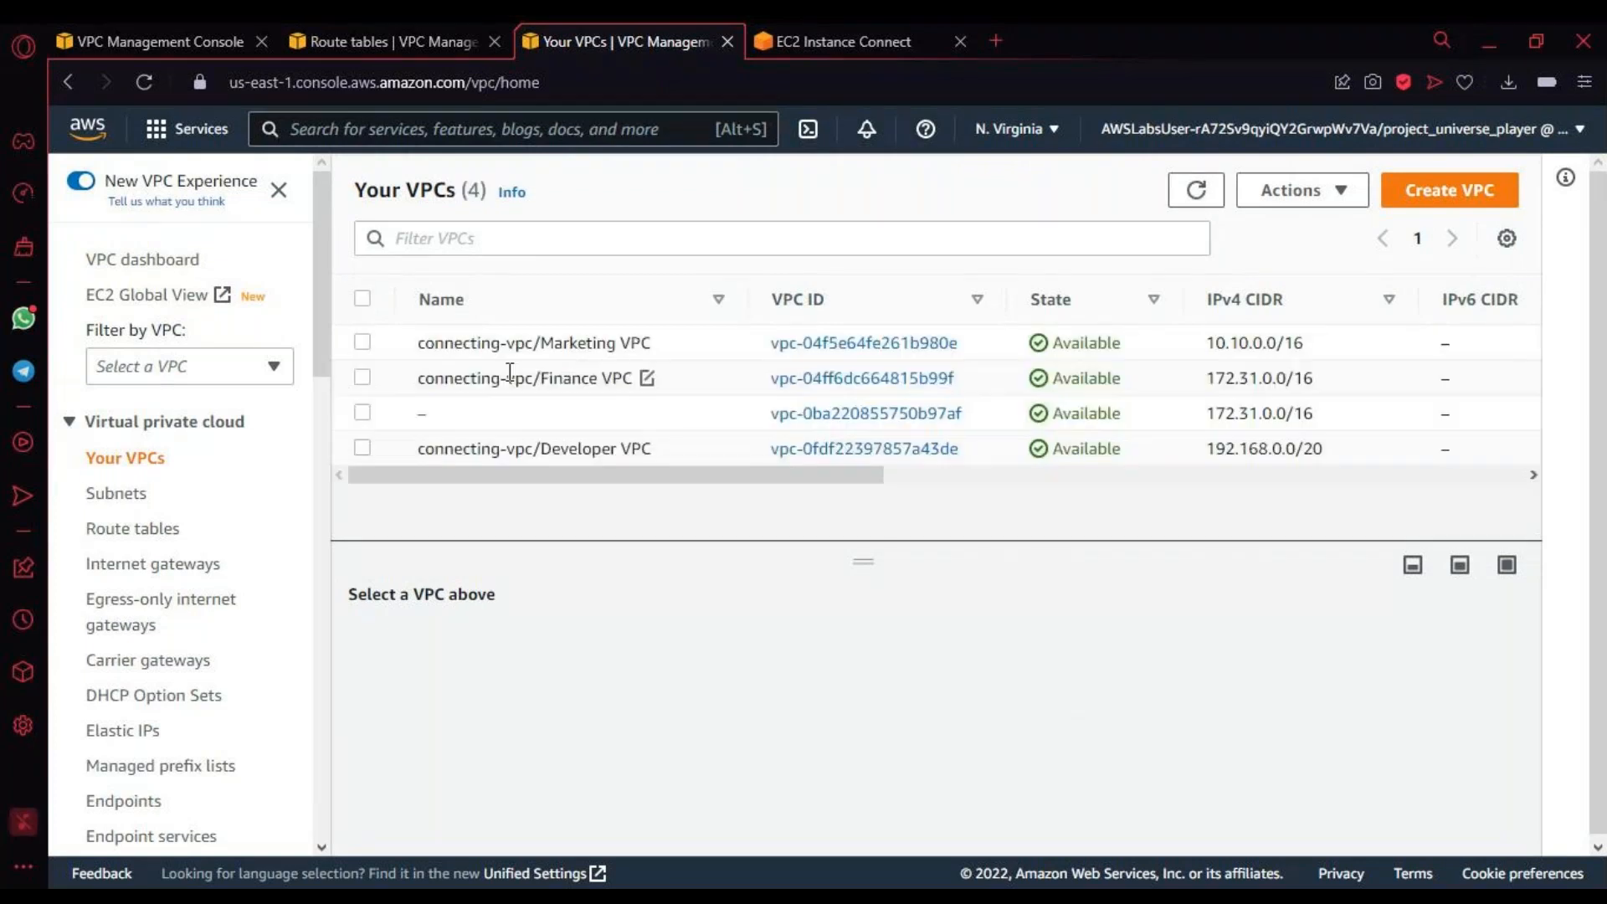
pyautogui.moveTo(751, 302); pyautogui.dragTo(796, 297)
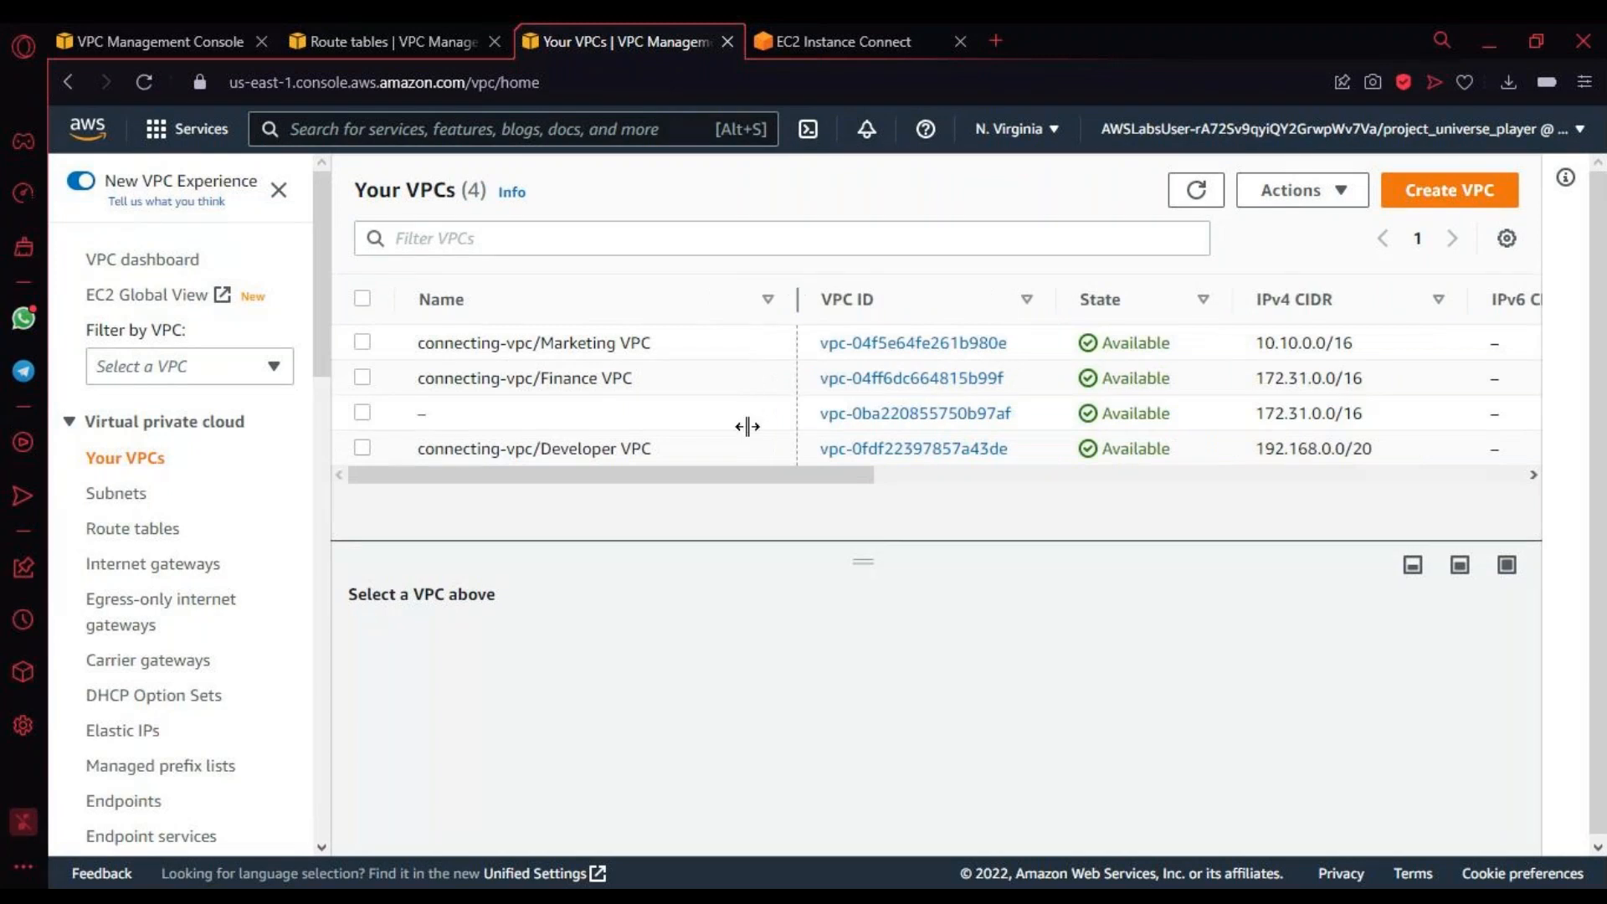
pyautogui.moveTo(714, 477); pyautogui.dragTo(1342, 524)
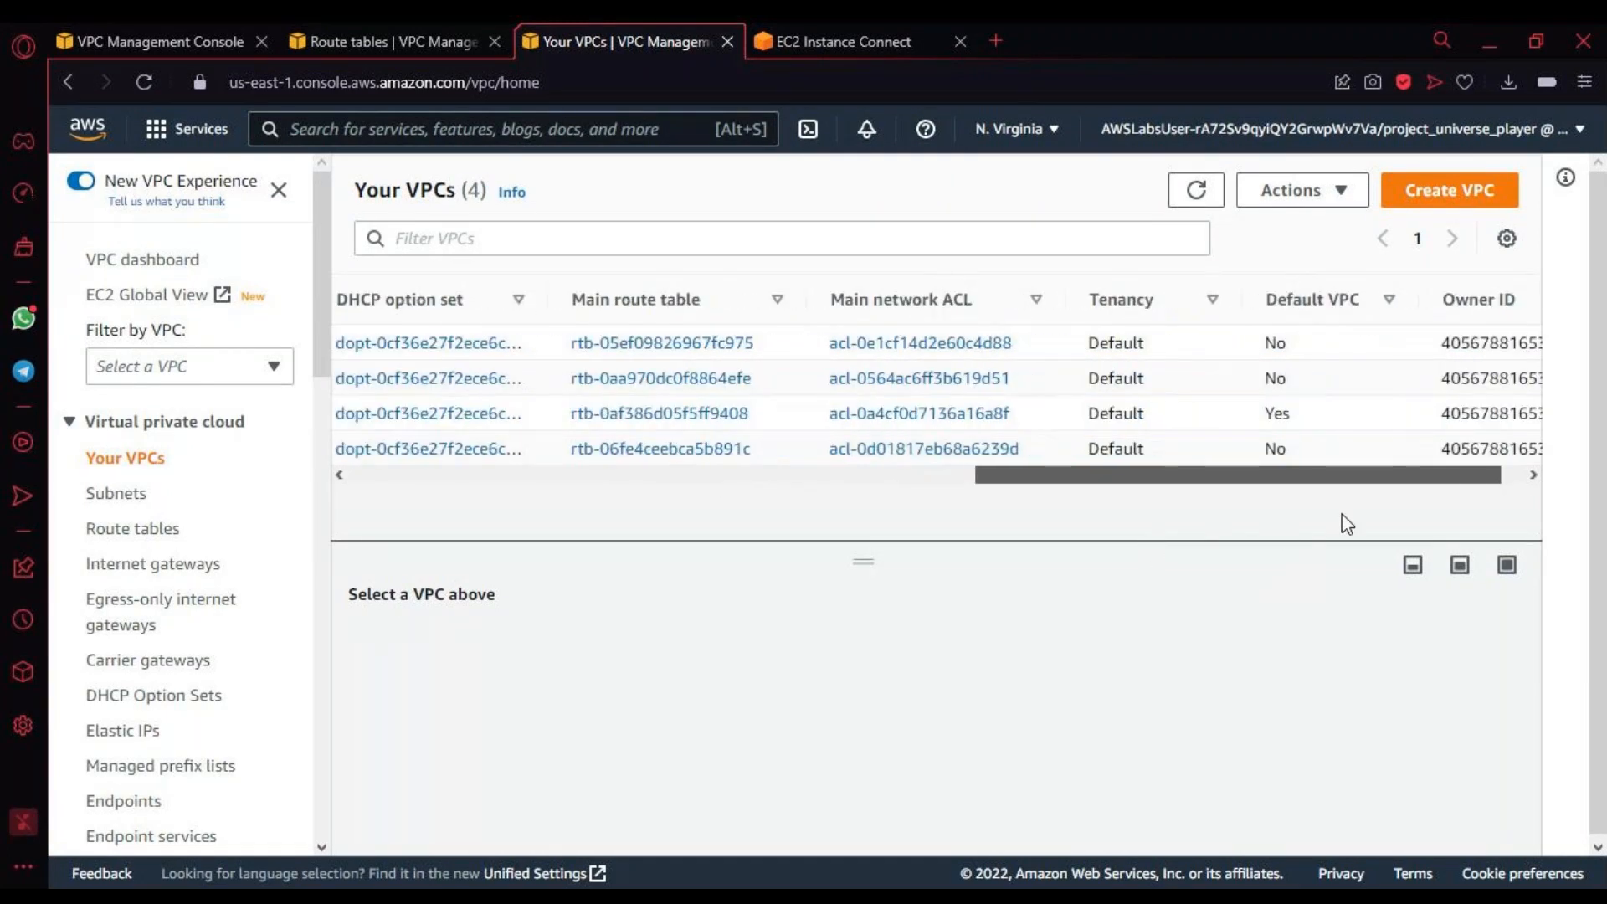
pyautogui.moveTo(1153, 480); pyautogui.dragTo(23, 499)
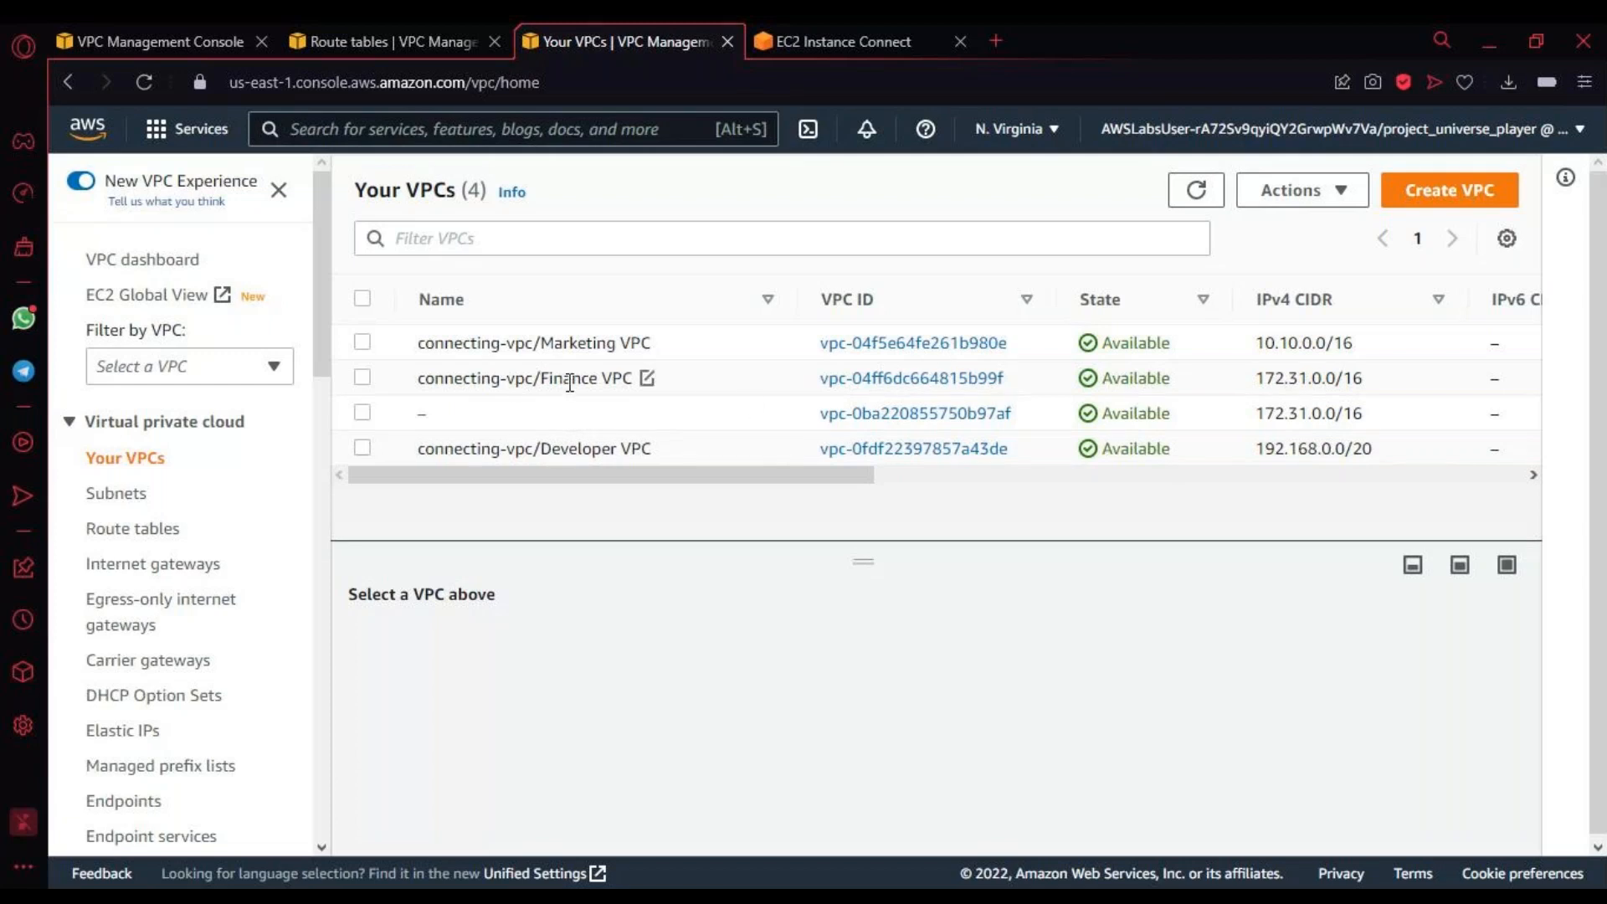
# Step: Select only the unnamed VPC instead of the Finance VPC and examine its details
pyautogui.click(362, 378)
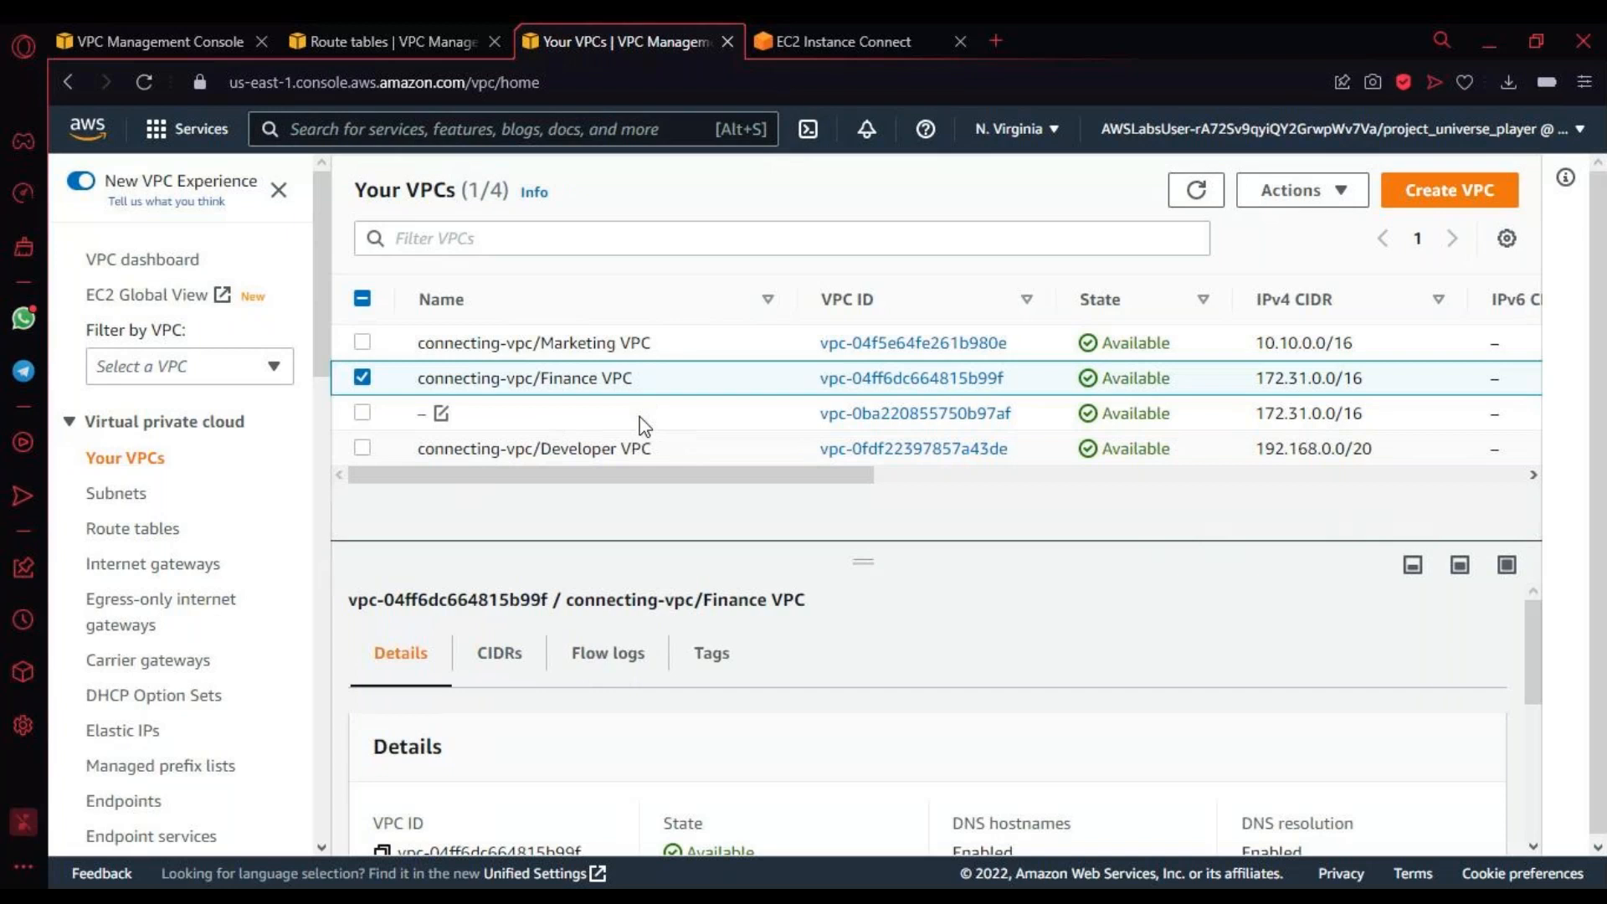
pyautogui.click(362, 412)
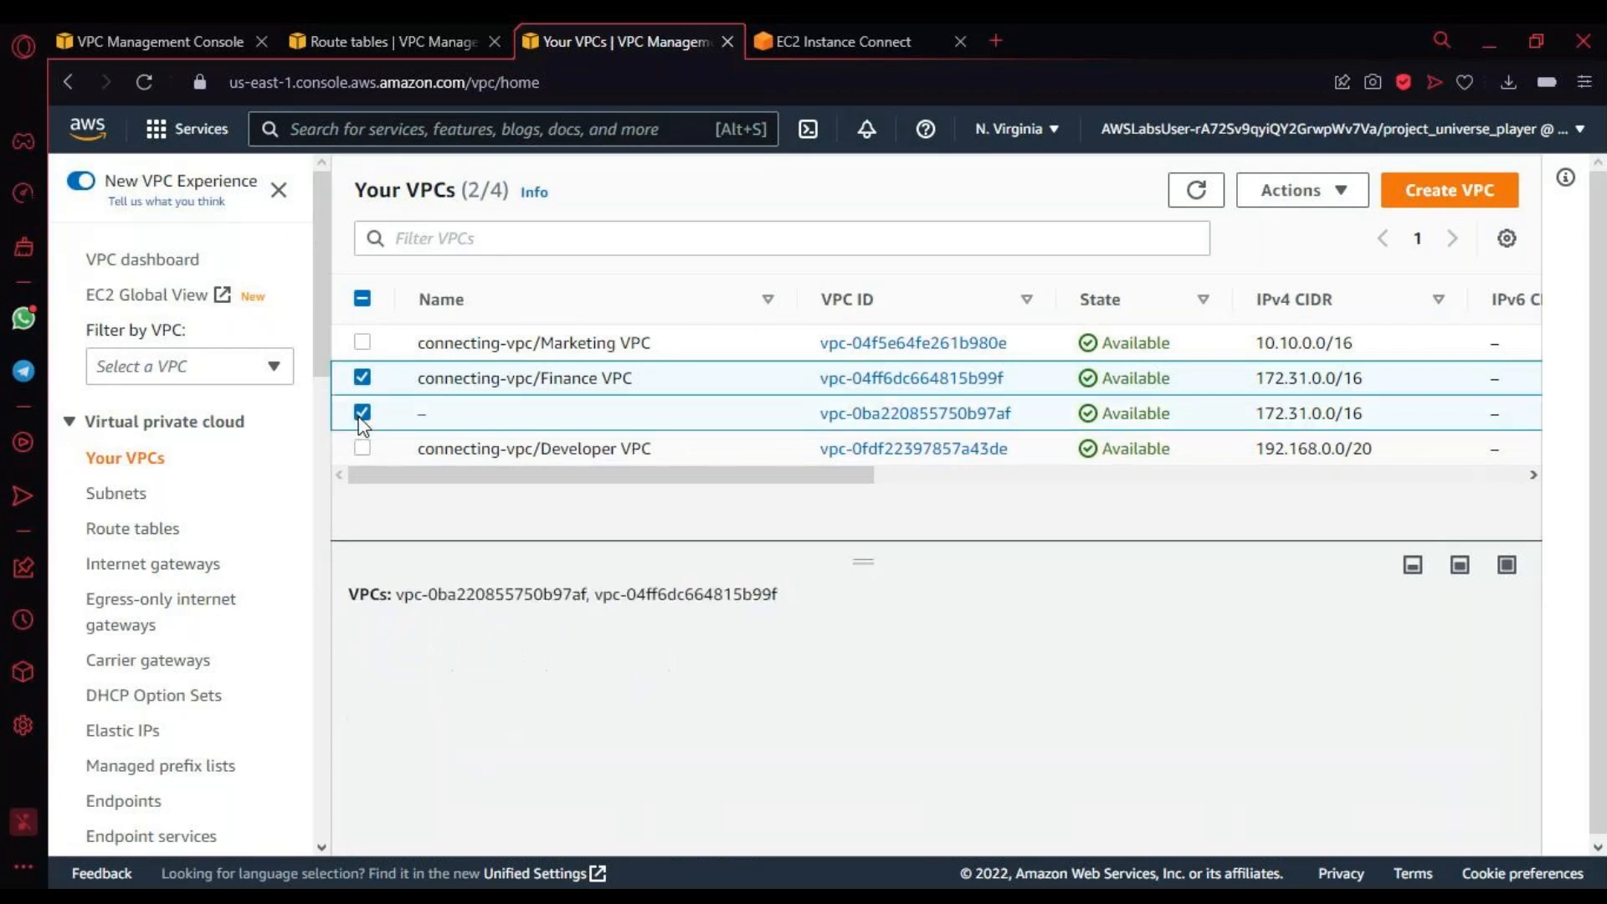
pyautogui.click(362, 378)
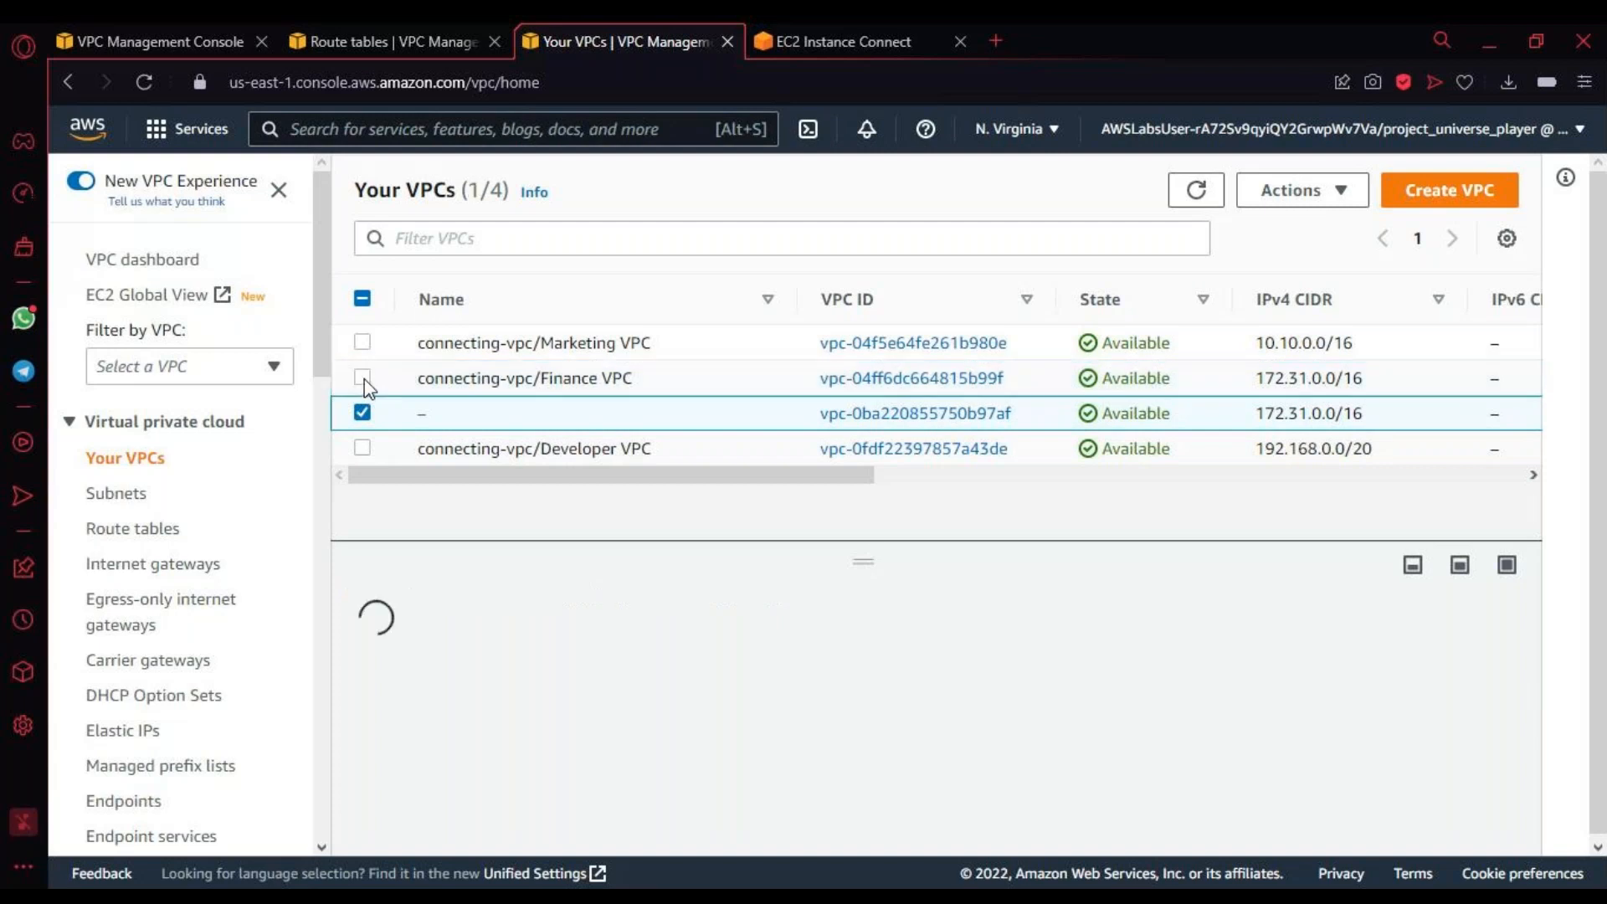
pyautogui.scroll(-5, 647, 778)
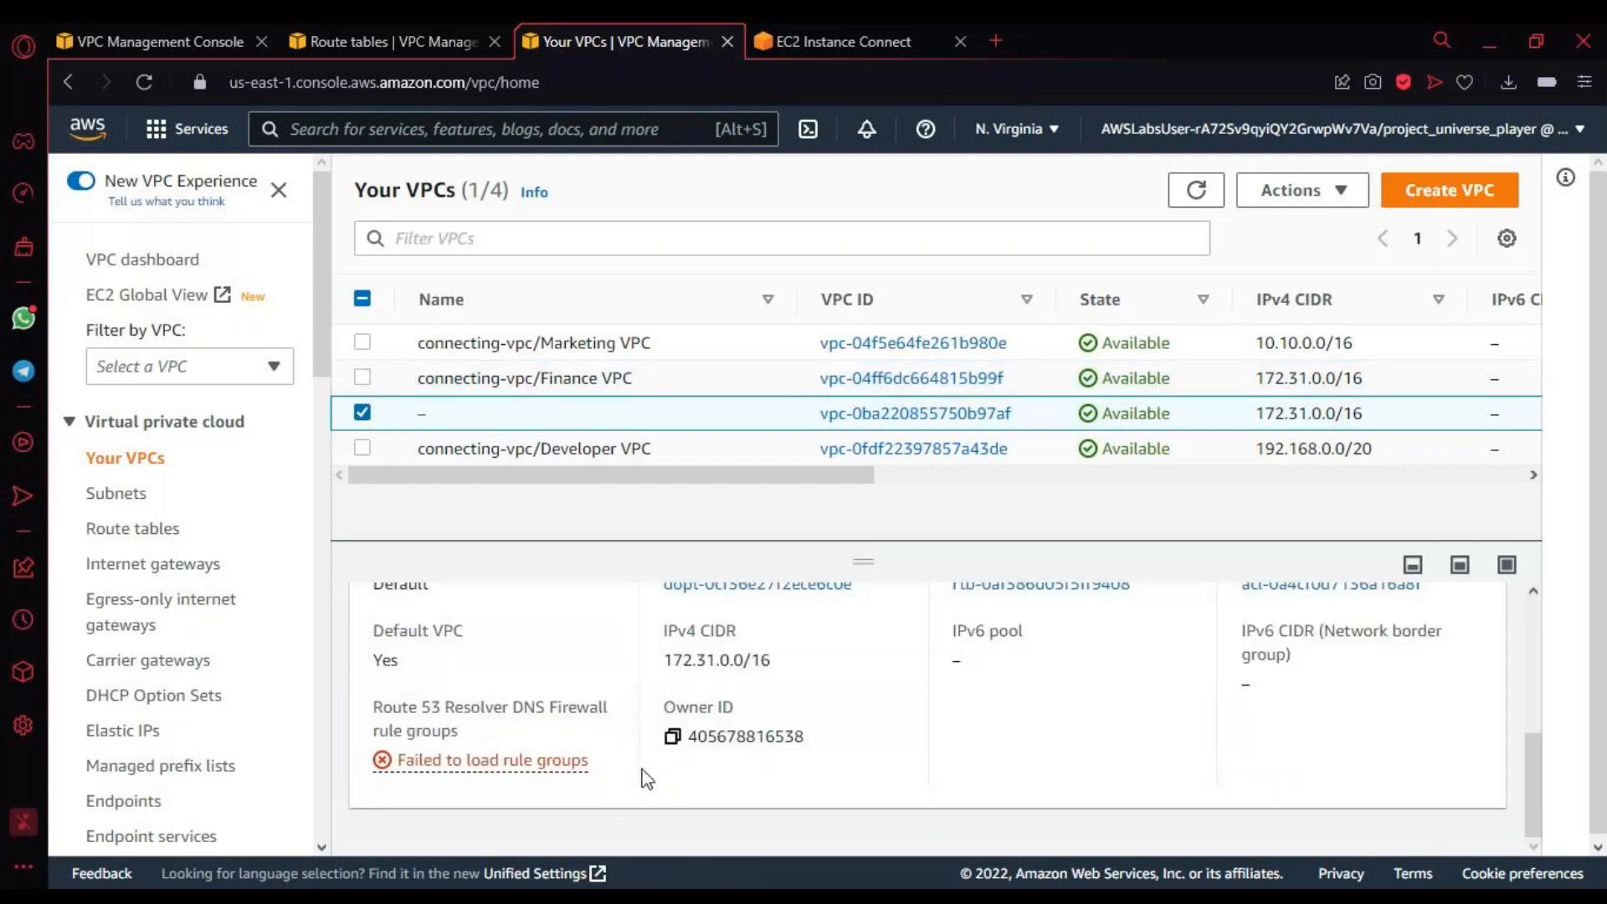
pyautogui.scroll(5, 647, 778)
pyautogui.scroll(-3, 647, 779)
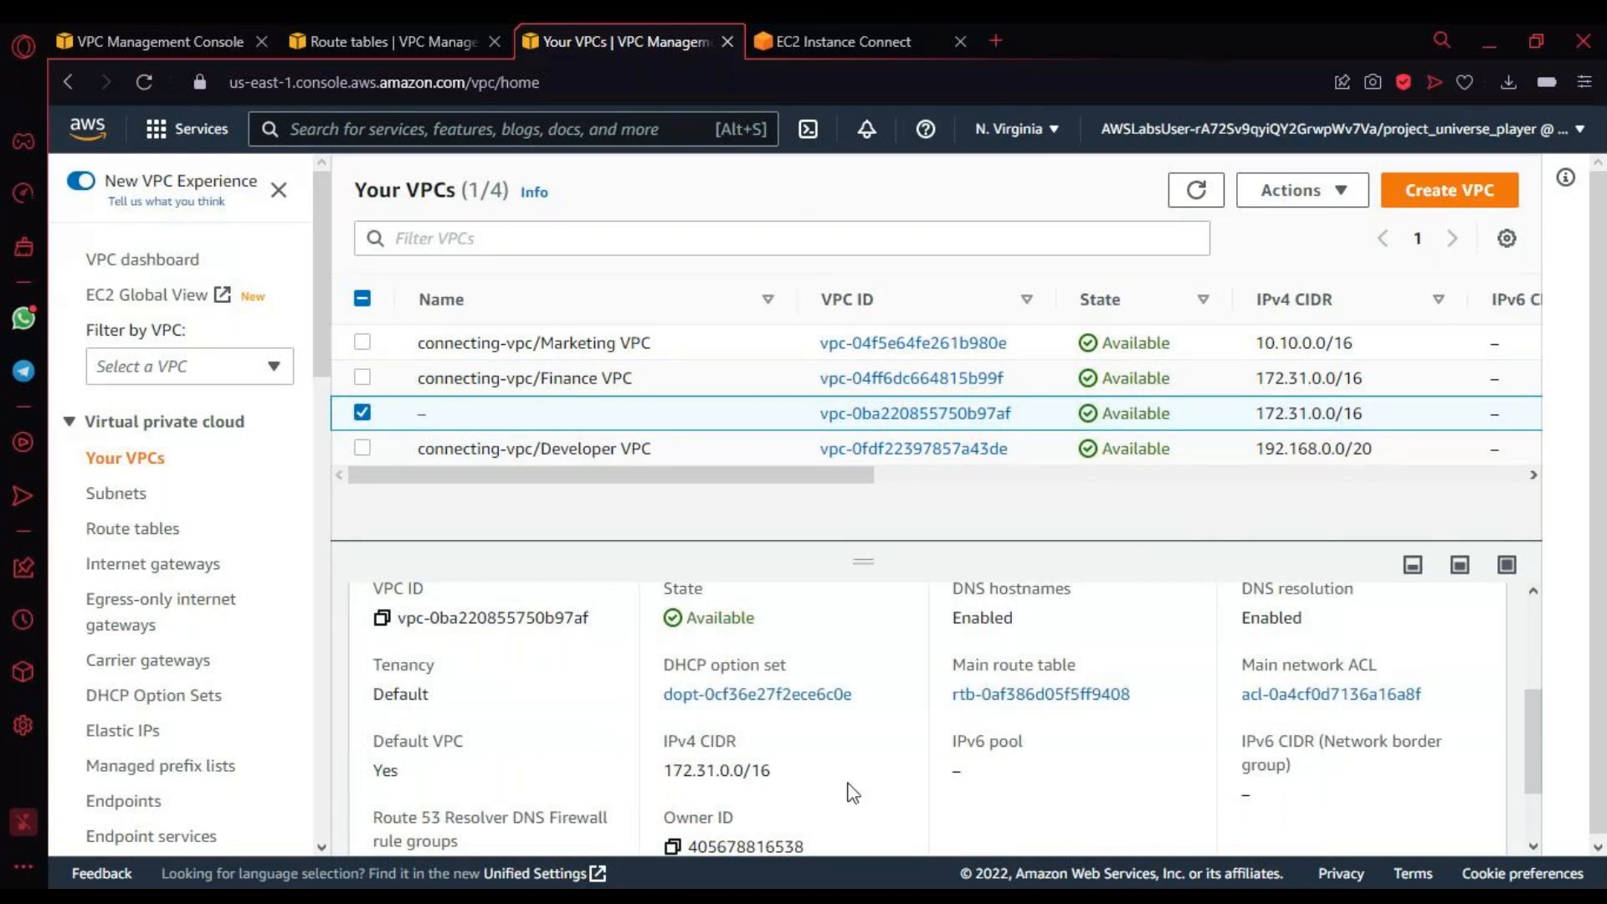
pyautogui.scroll(-2, 852, 792)
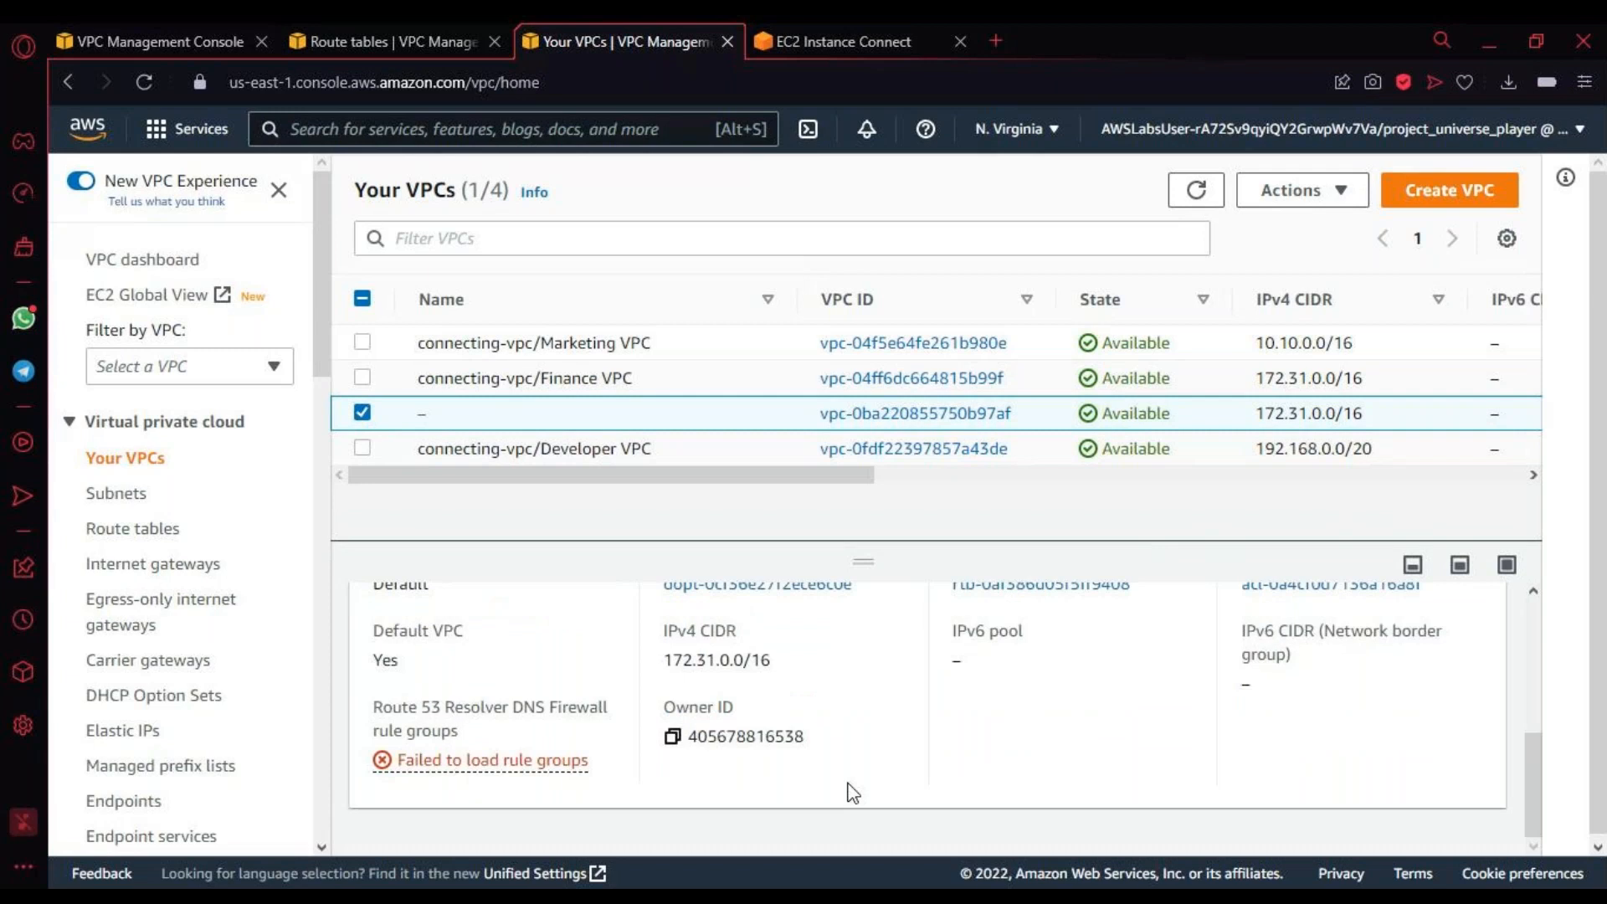
pyautogui.scroll(5, 852, 792)
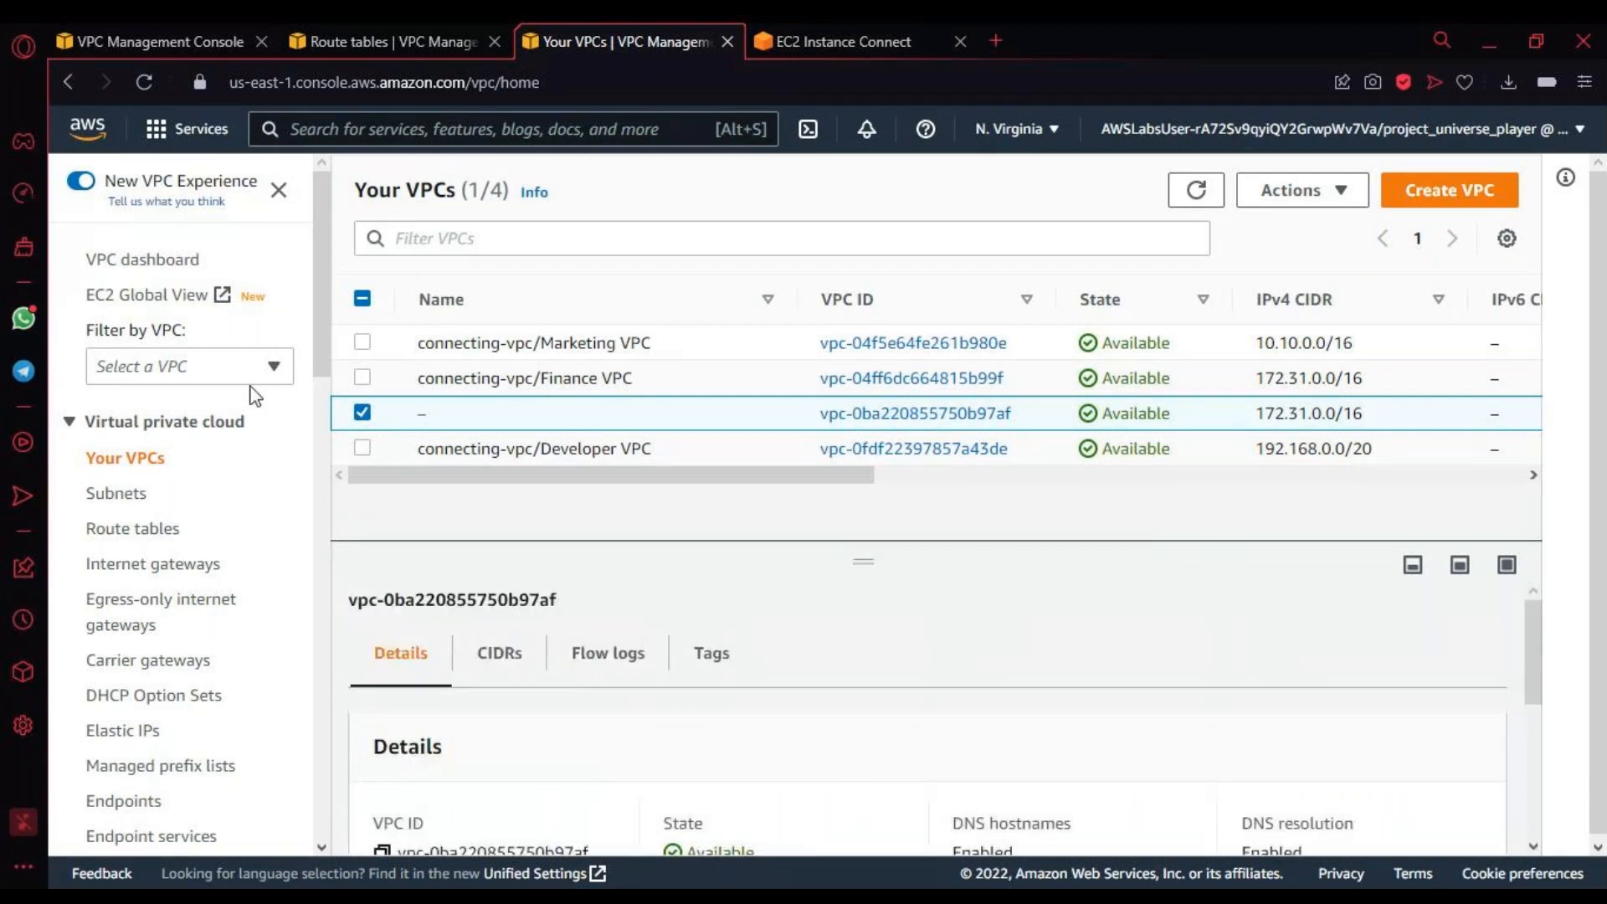
# Step: Select only the Developer VPC and look through its details
pyautogui.click(365, 444)
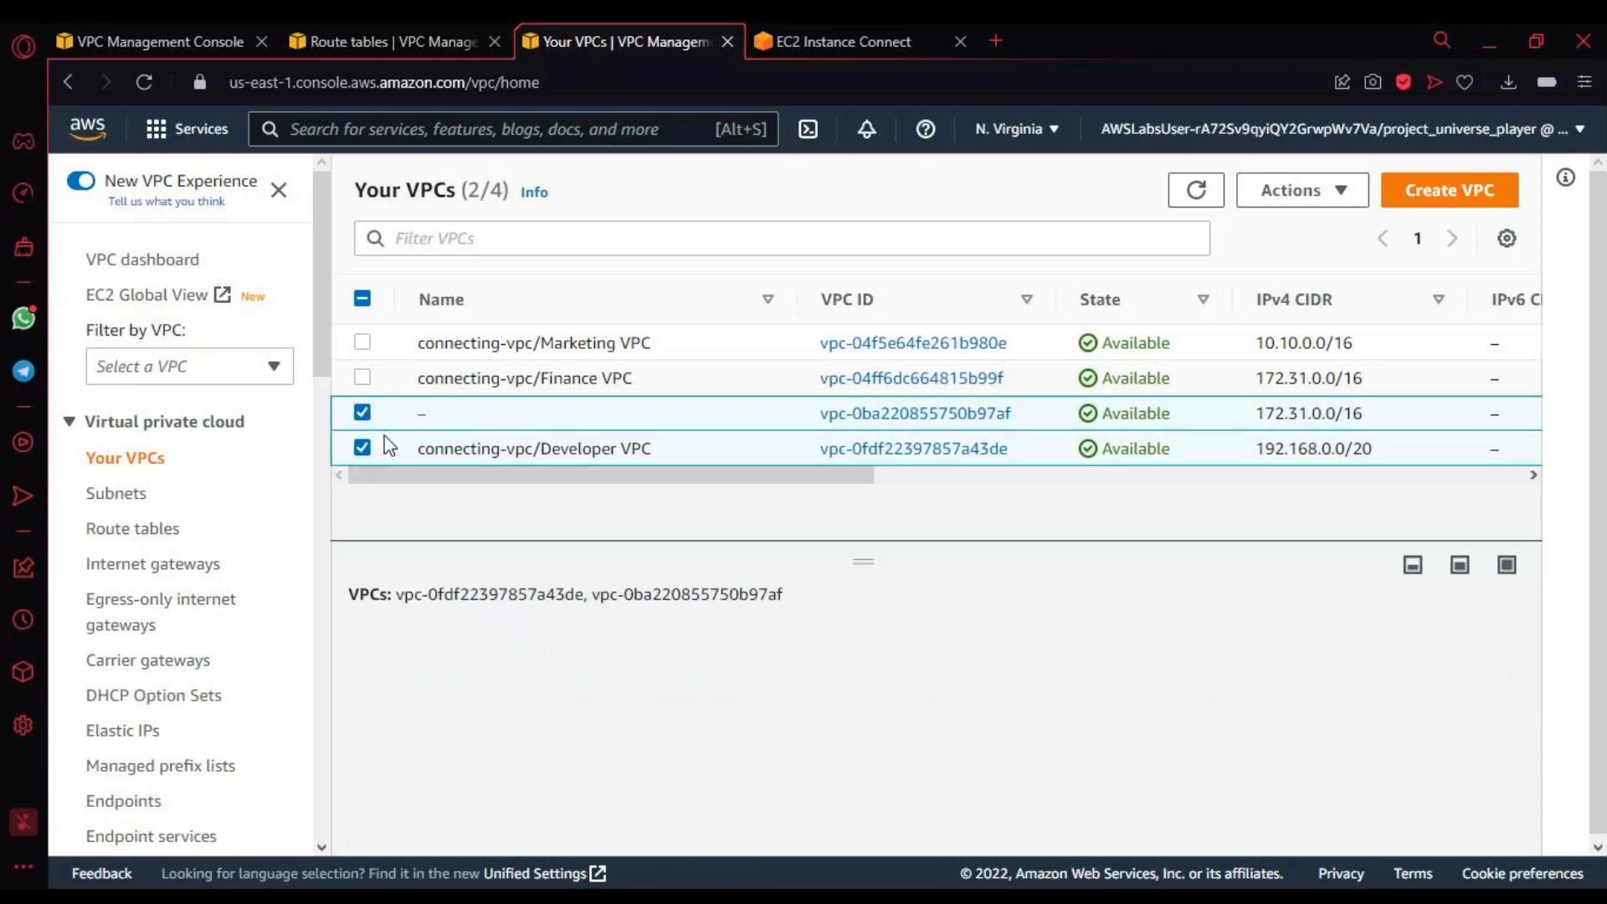
pyautogui.click(362, 412)
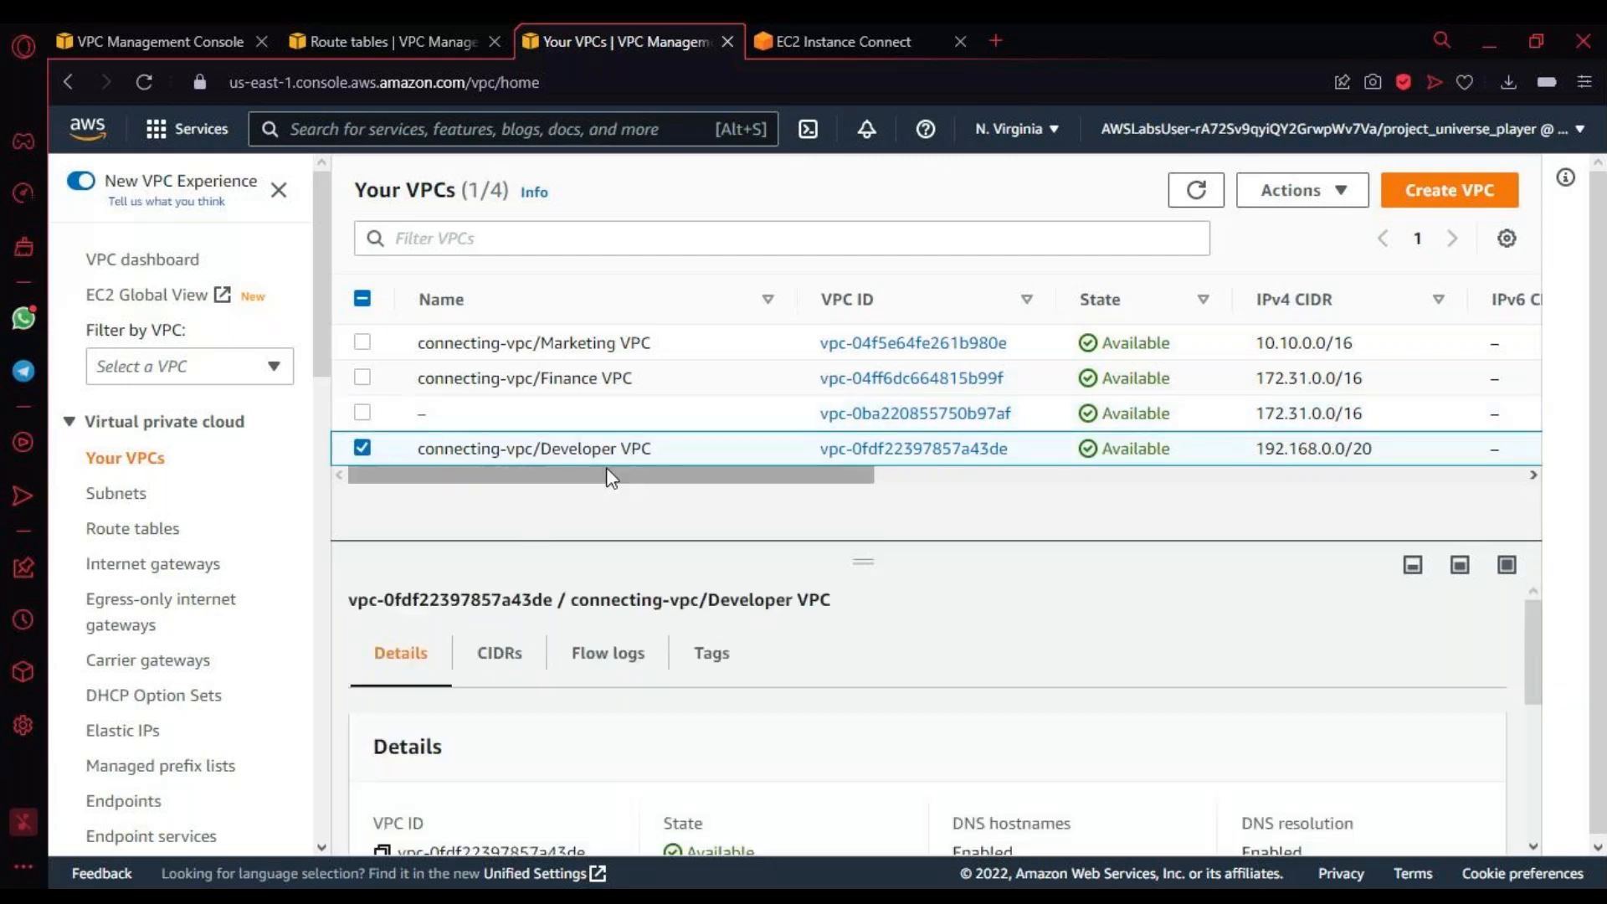
pyautogui.scroll(-5, 628, 734)
pyautogui.scroll(5, 628, 734)
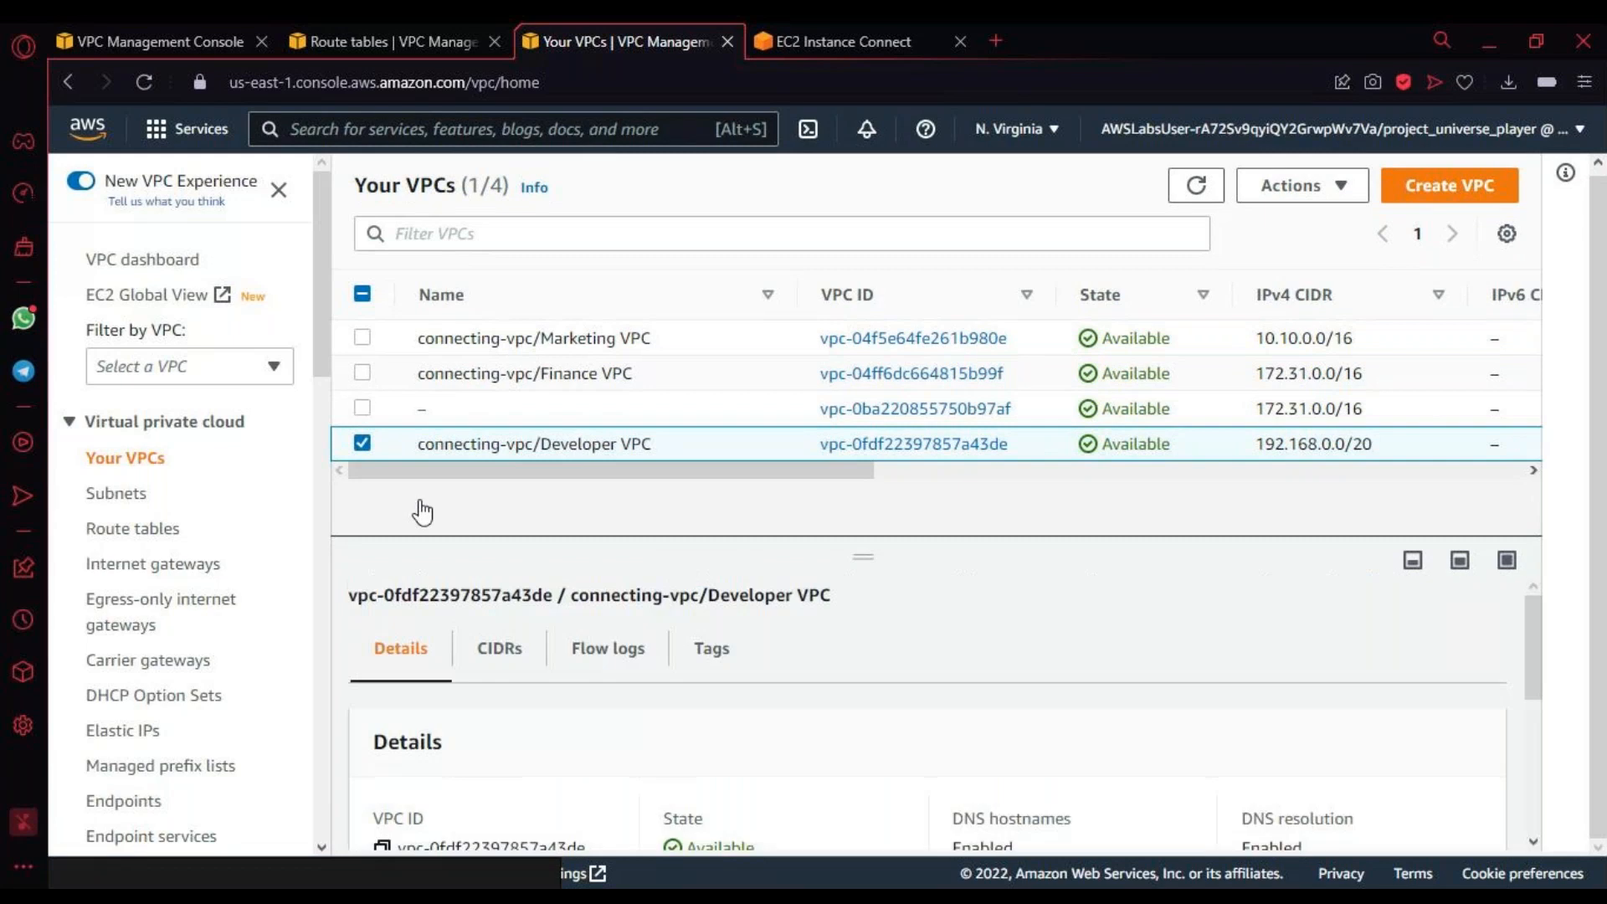
# Step: Inspect the Finance VPC's details and its DNS Firewall rule groups error, closing the message and clearing the VPC selection
pyautogui.click(362, 374)
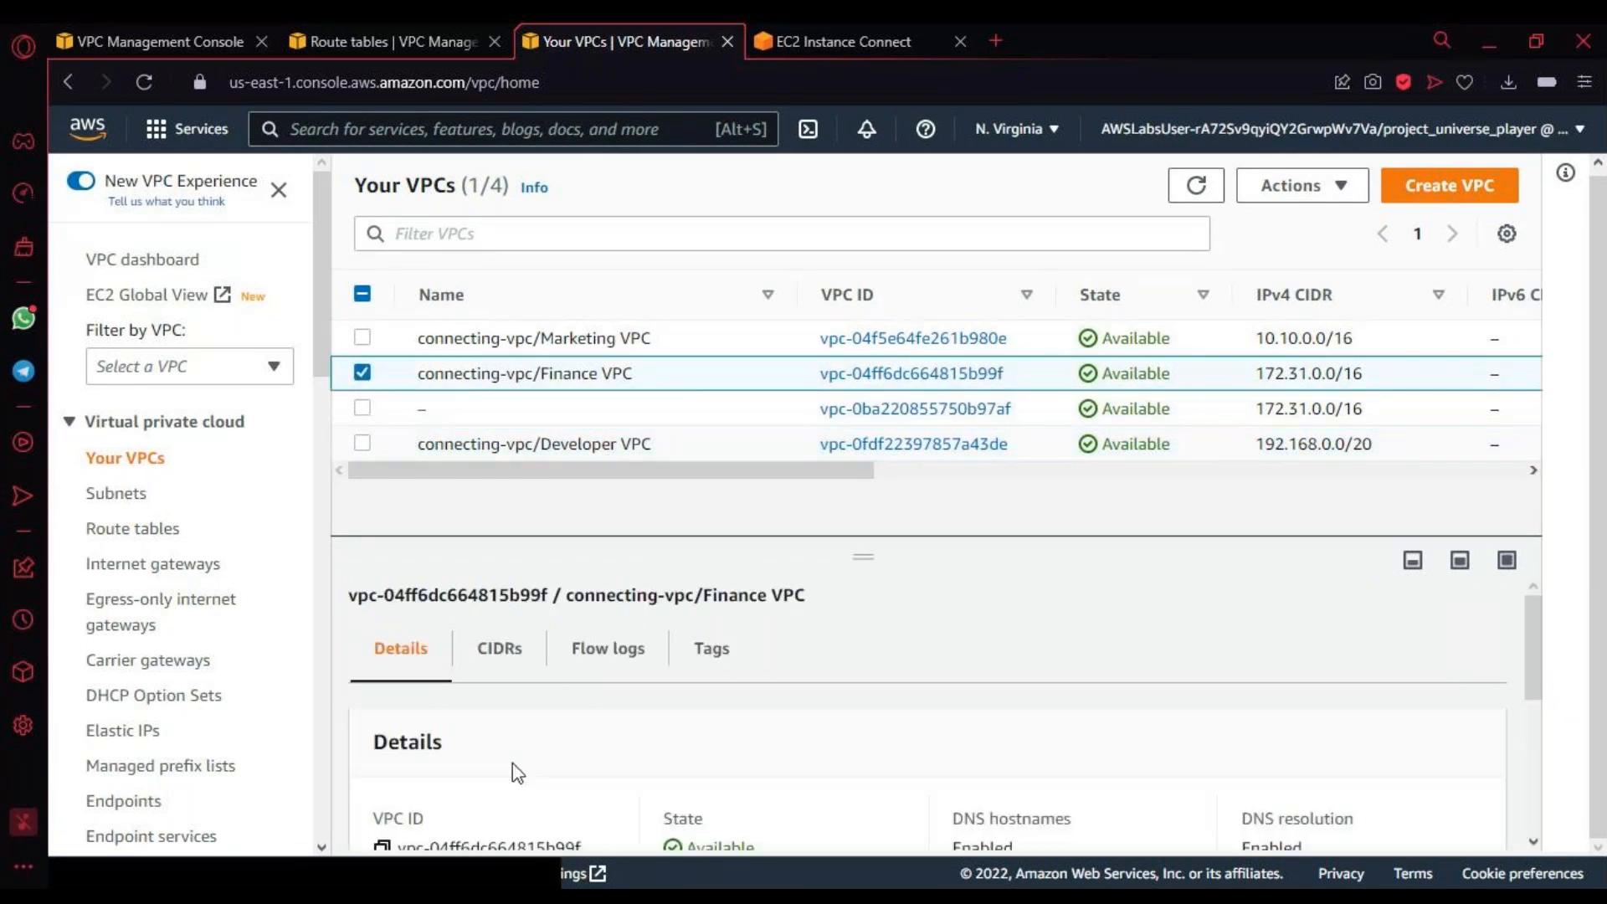
pyautogui.scroll(-5, 512, 762)
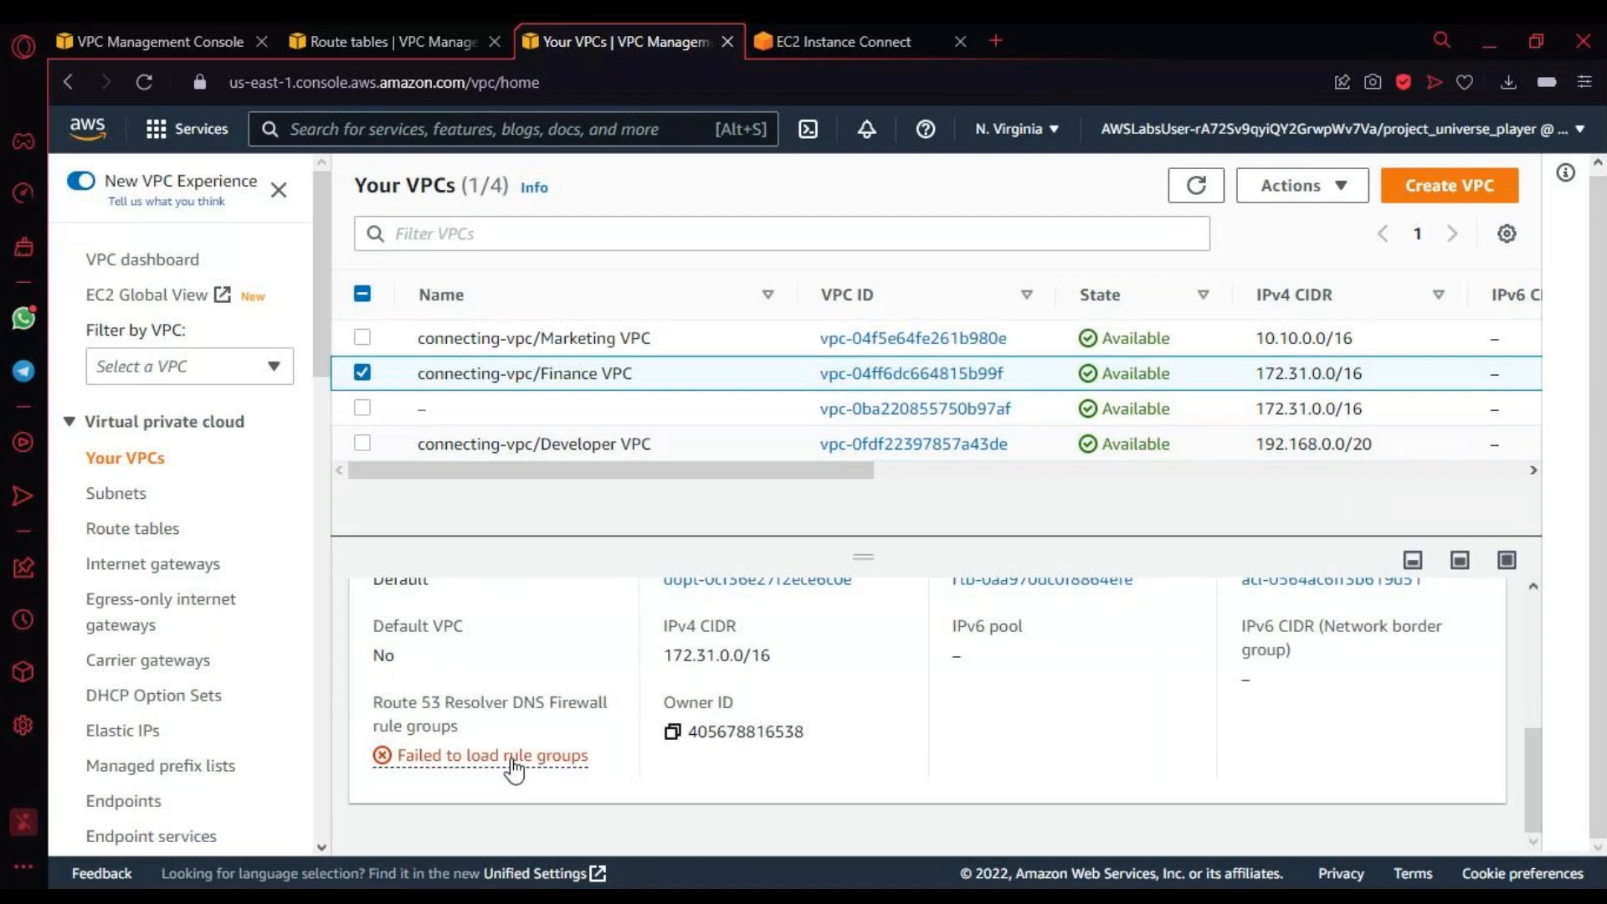
pyautogui.click(513, 758)
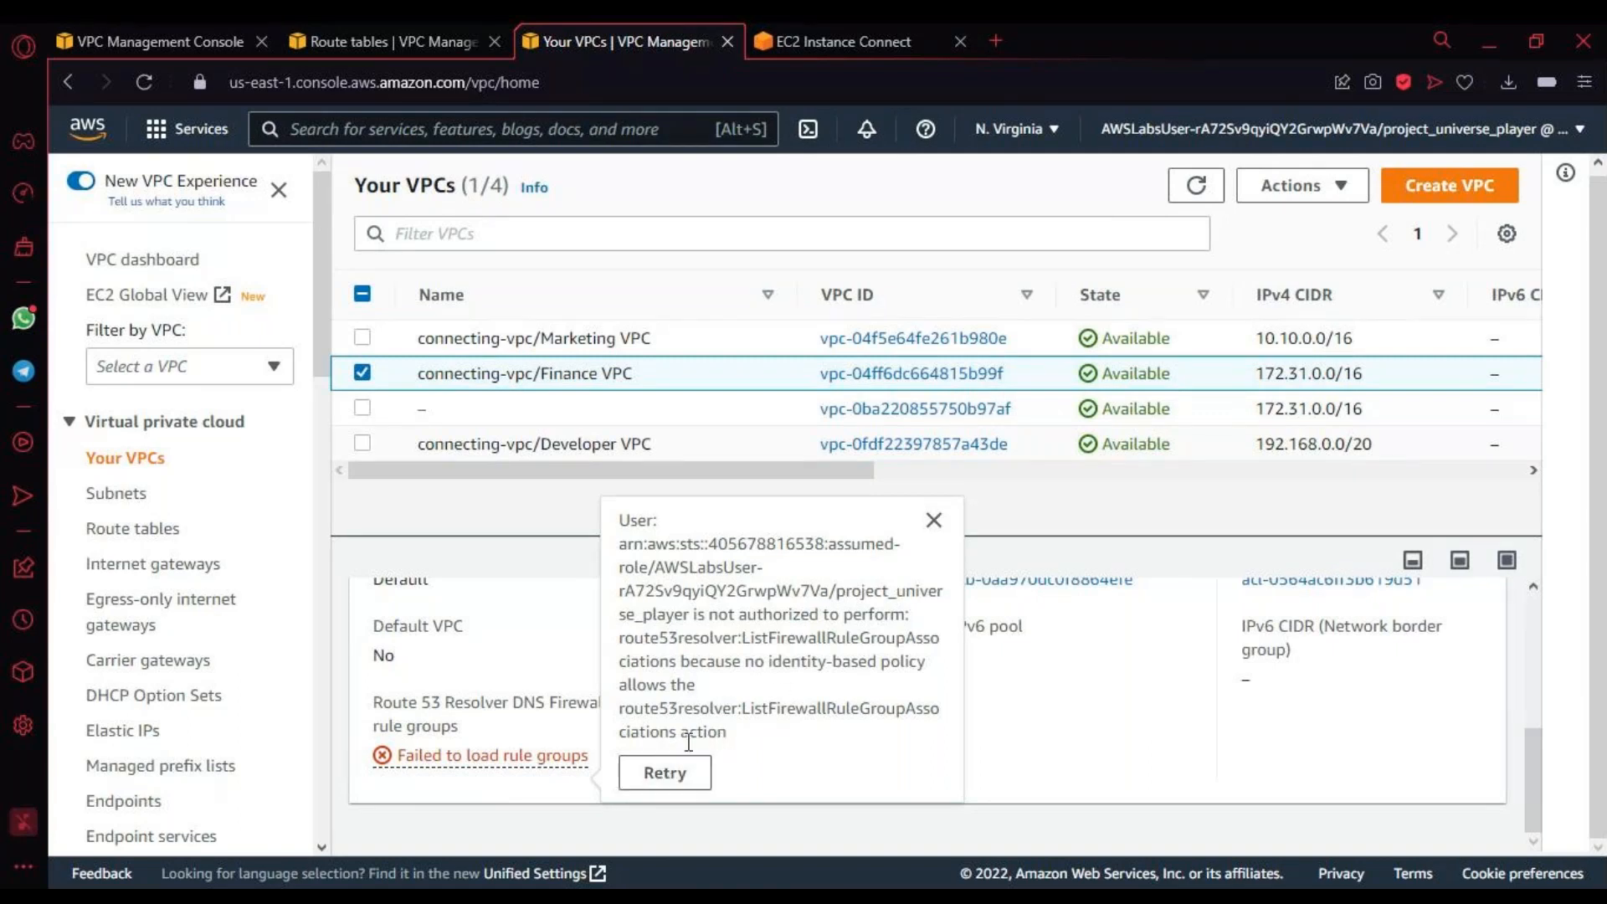
pyautogui.click(933, 520)
pyautogui.scroll(5, 485, 713)
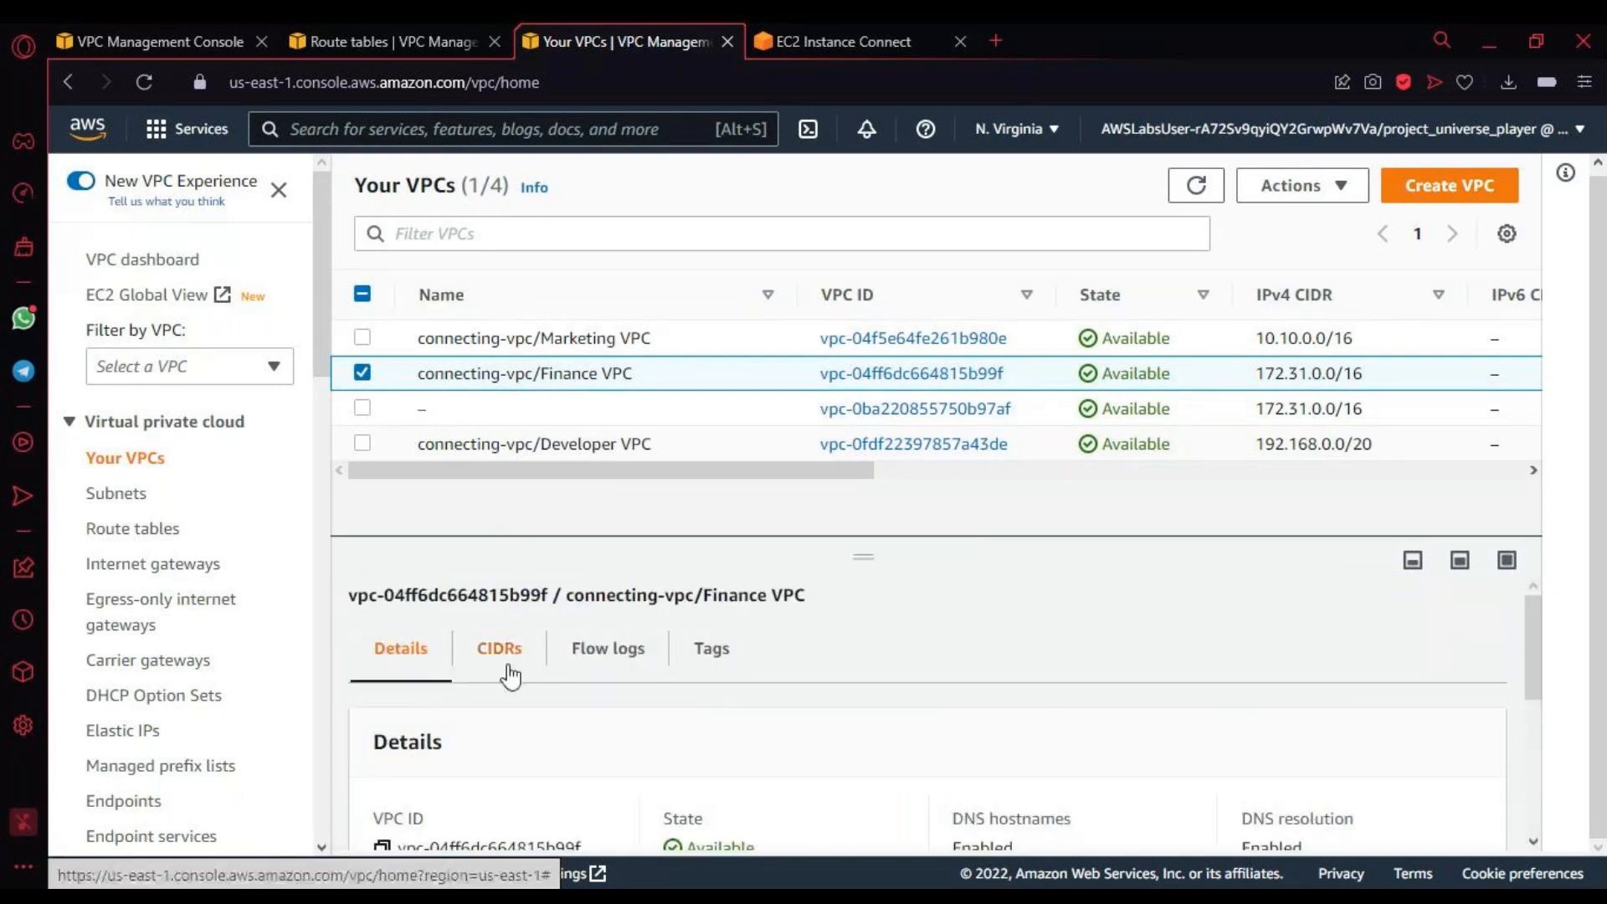
pyautogui.click(350, 384)
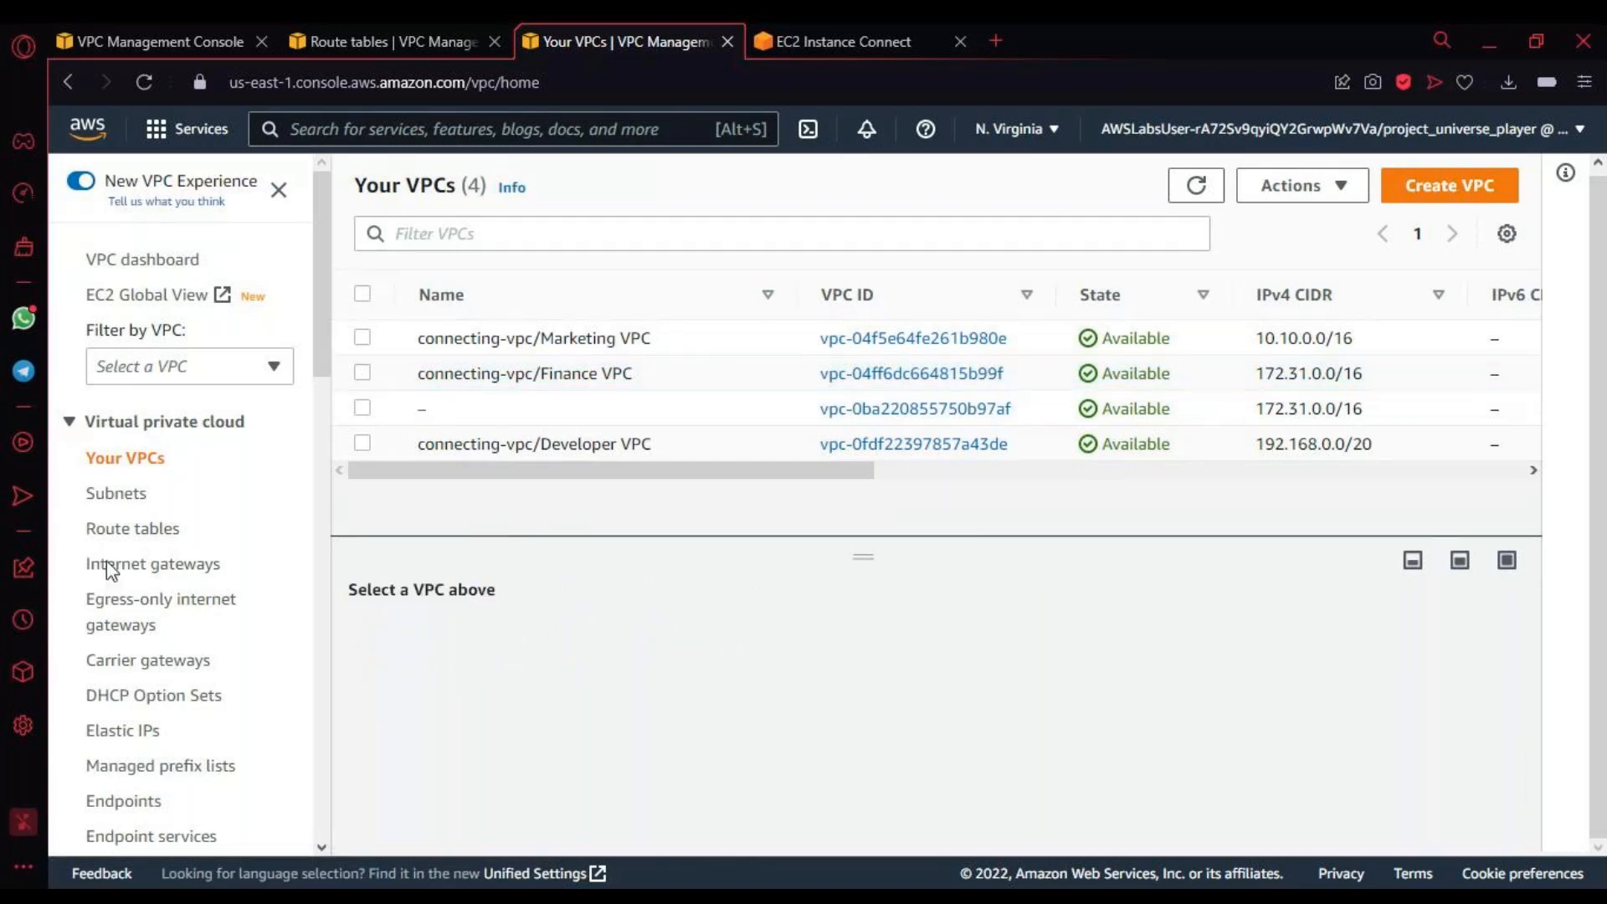
# Step: Open the route tables list, widen its Name column and examine the routes of the Finance VPC's FinancePrivateSubnet1 route table
pyautogui.click(123, 534)
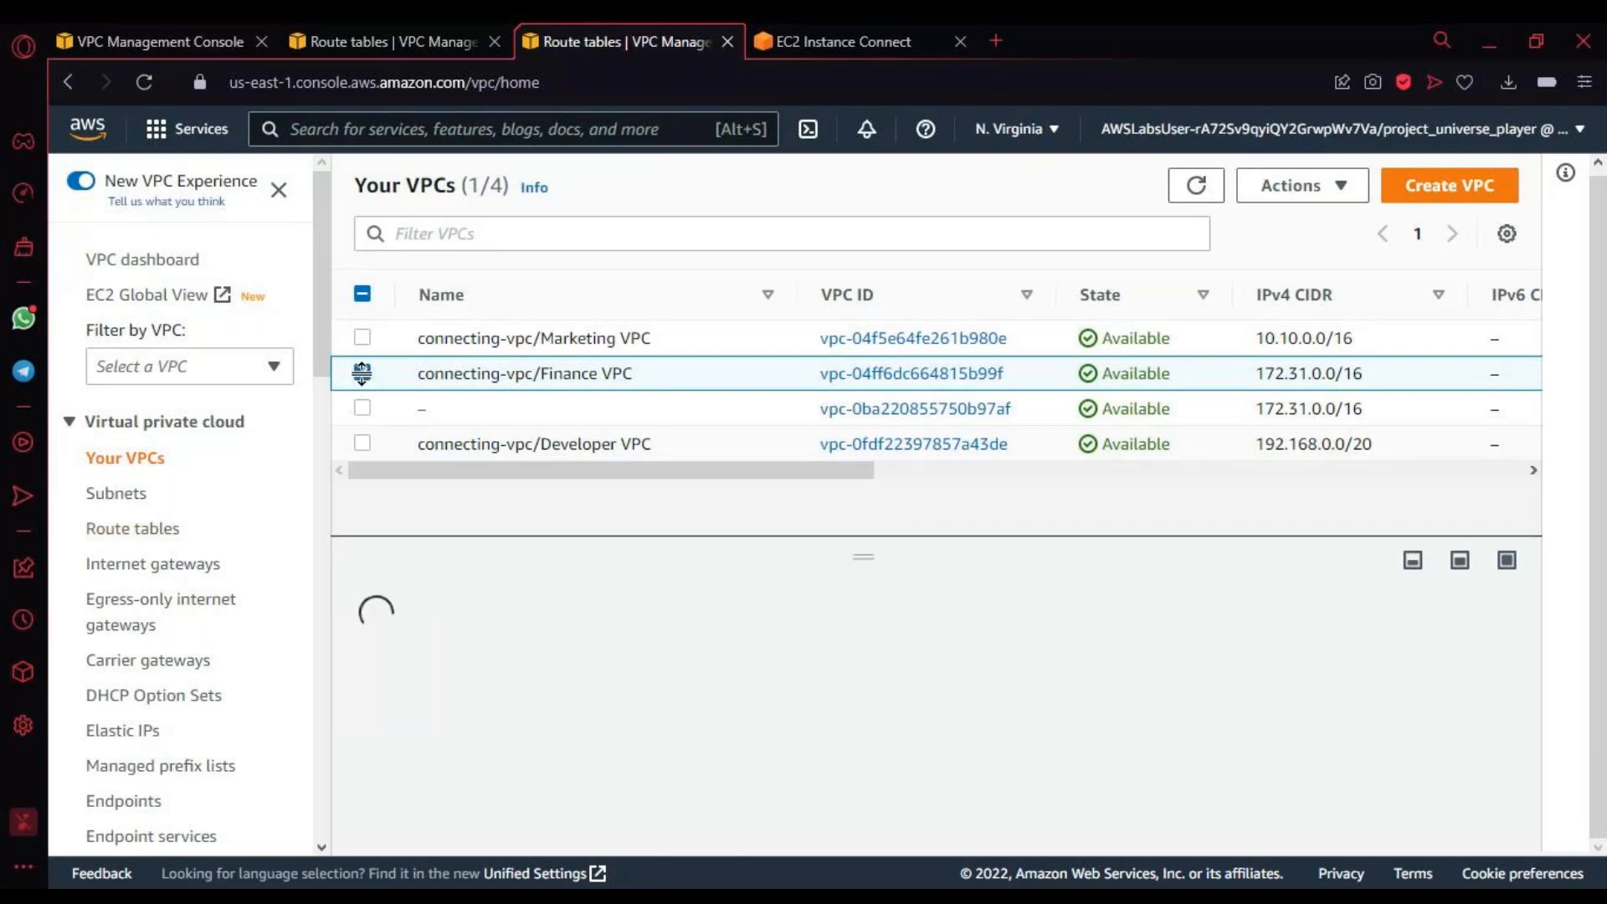
pyautogui.click(130, 536)
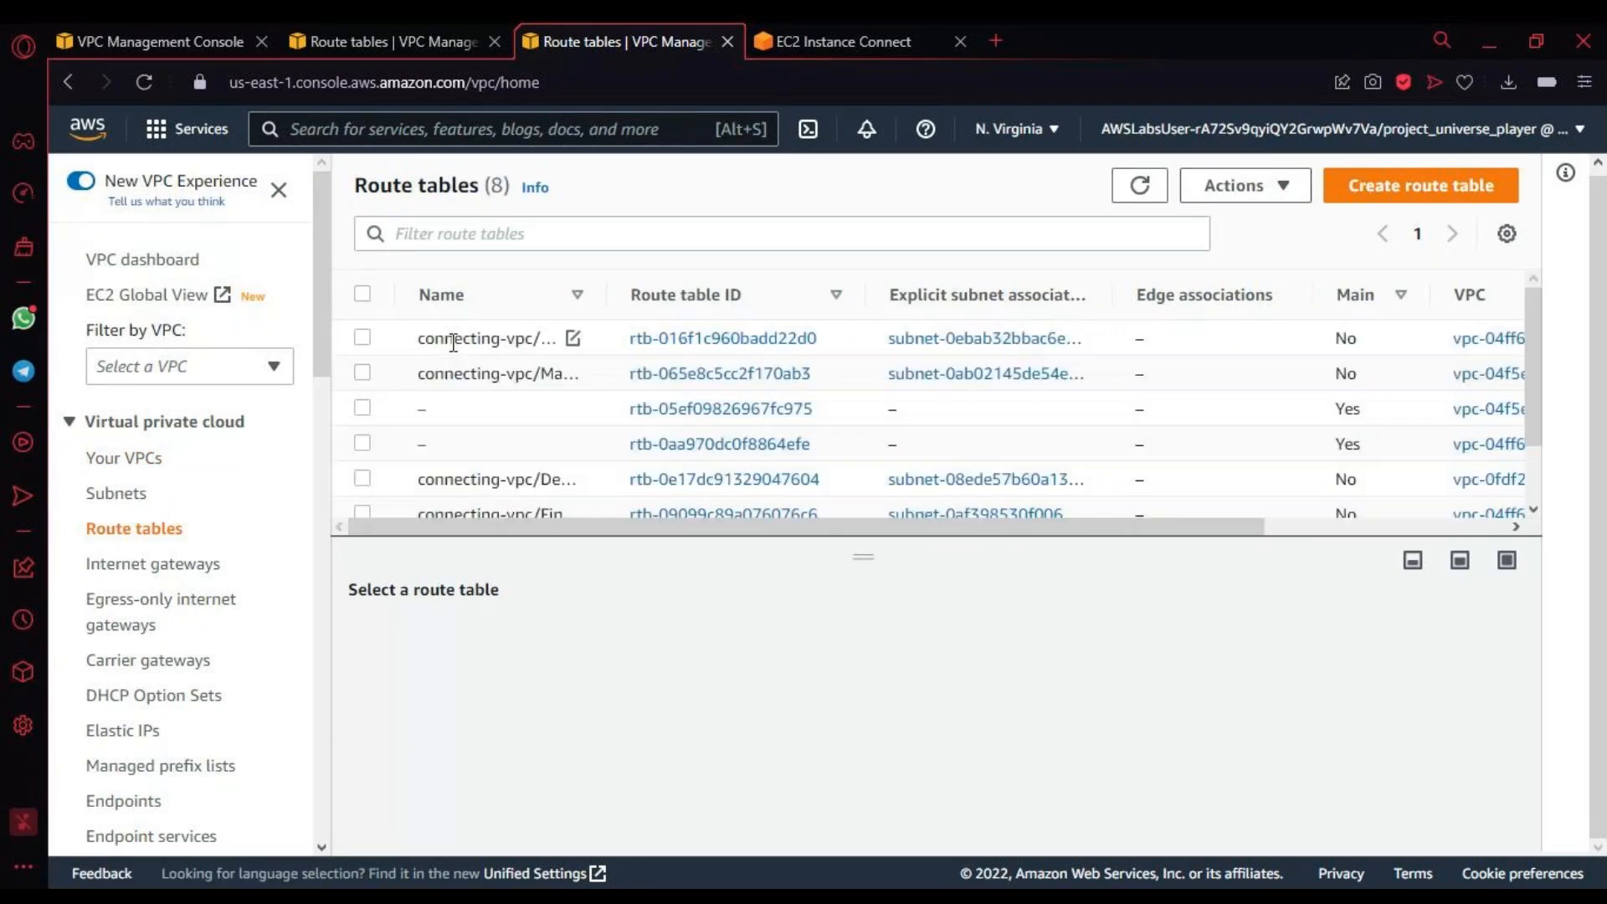
pyautogui.moveTo(615, 292); pyautogui.dragTo(1022, 355)
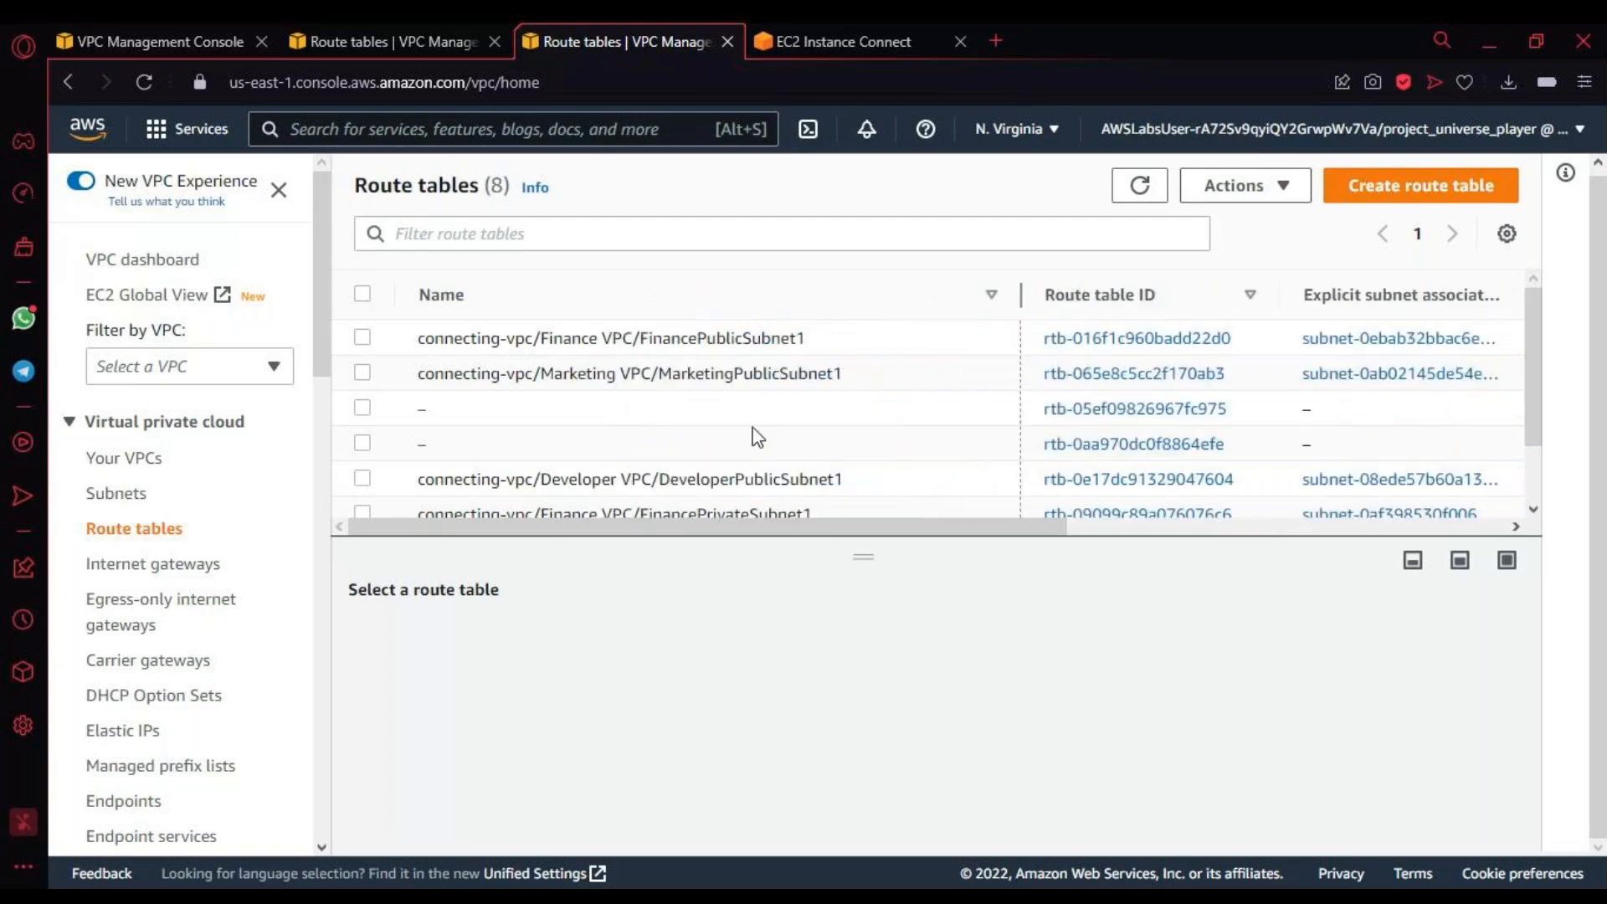
pyautogui.scroll(-2, 758, 435)
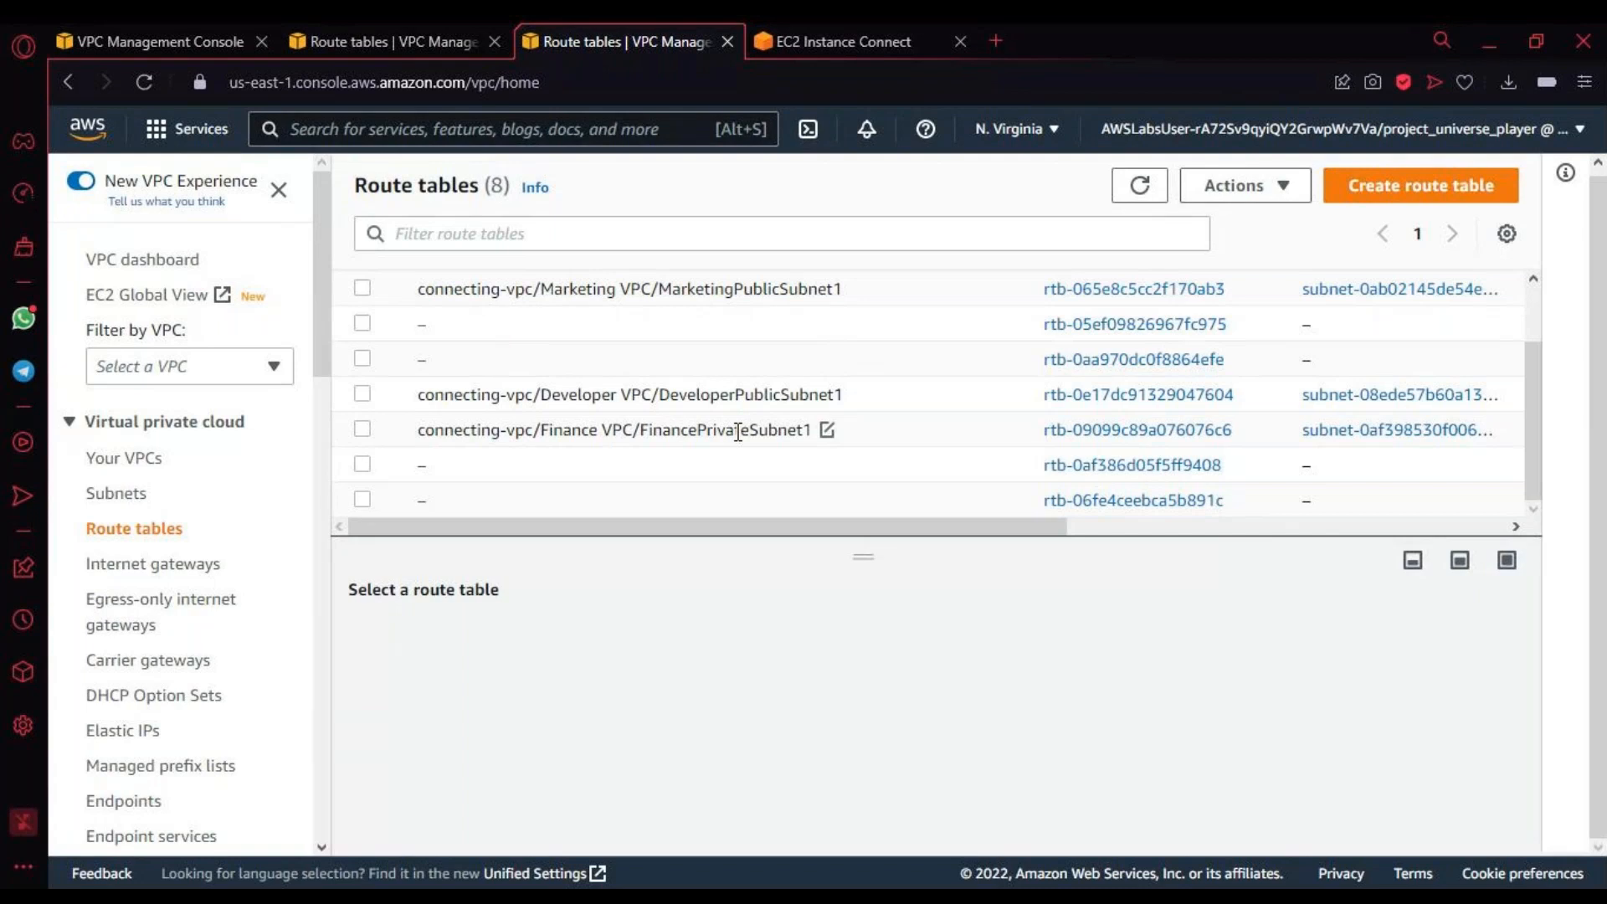
pyautogui.tripleClick(739, 432)
pyautogui.click(515, 668)
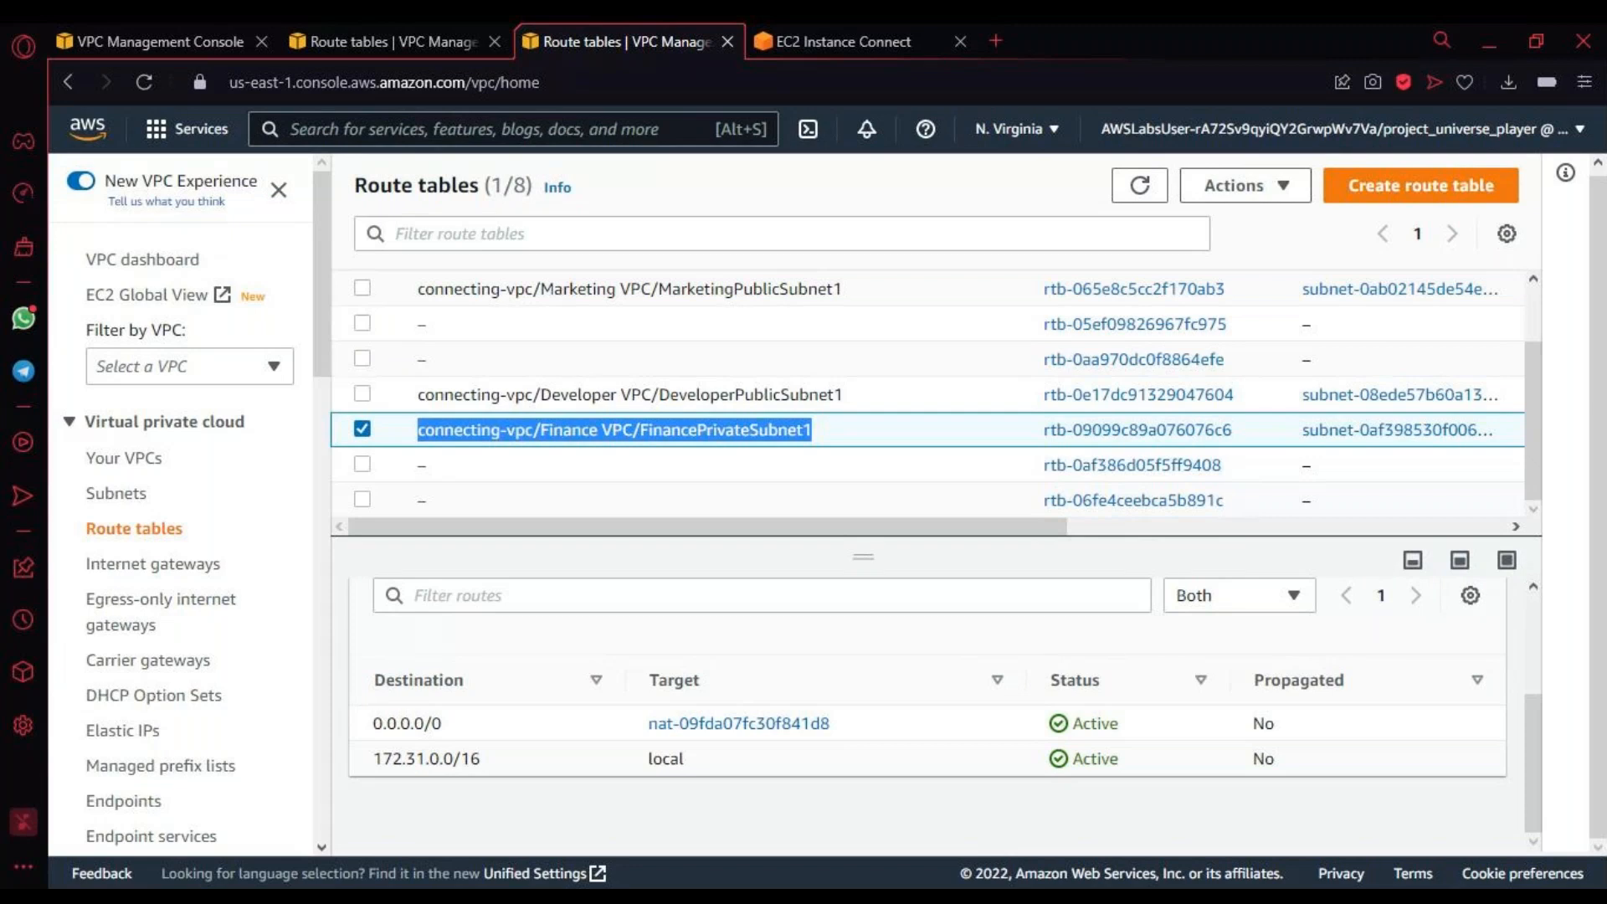
pyautogui.hotkey('alt', 'Tab')
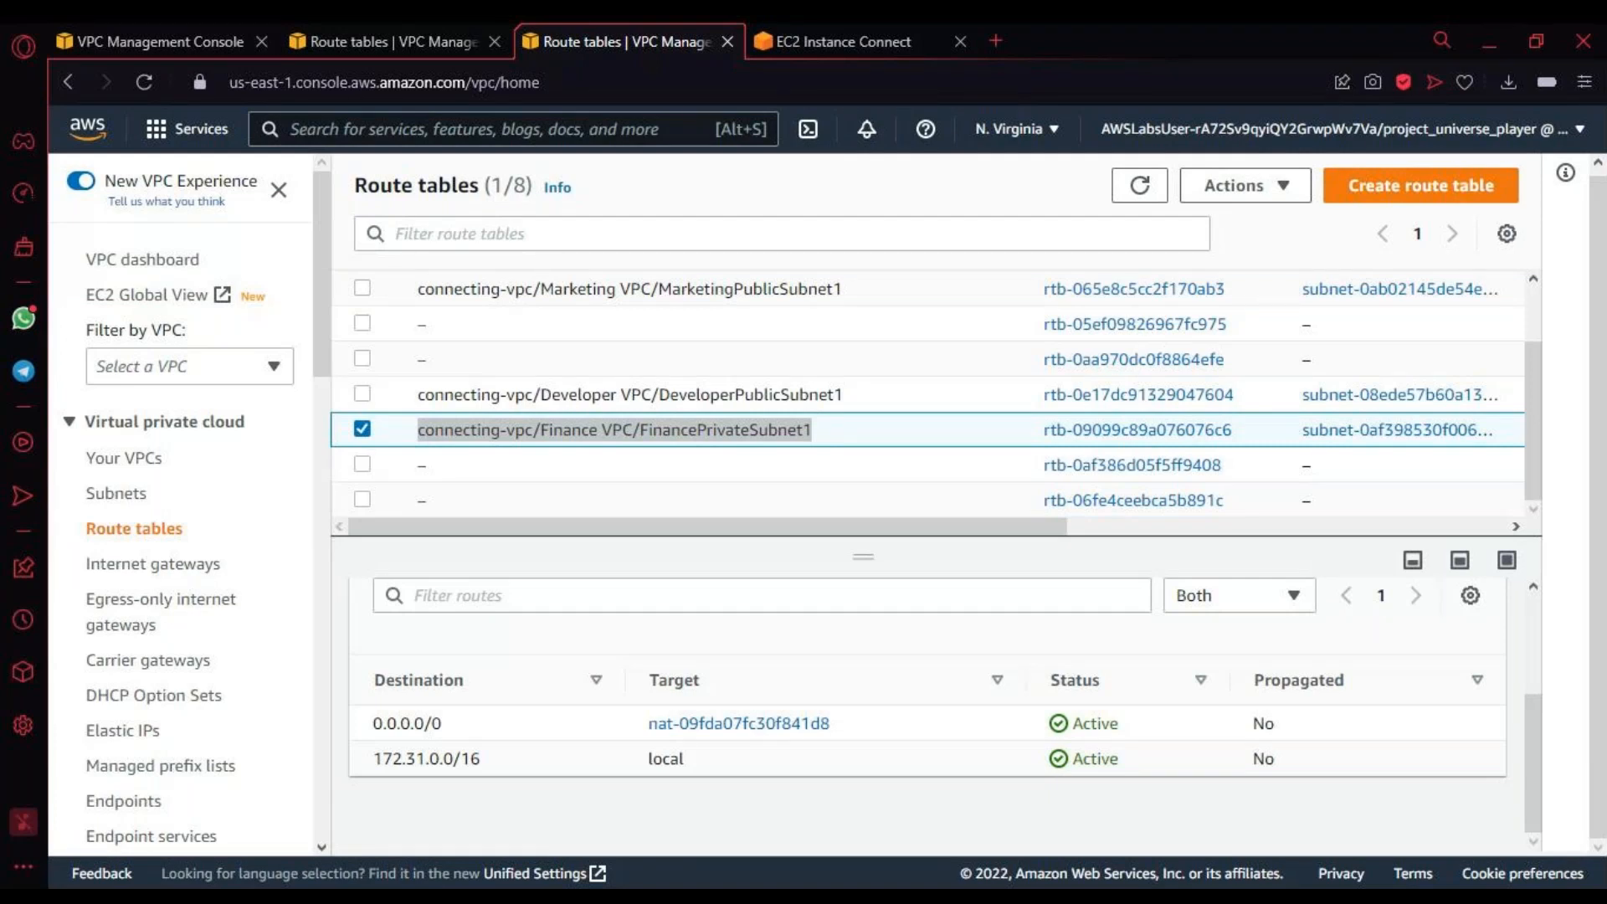
pyautogui.click(627, 786)
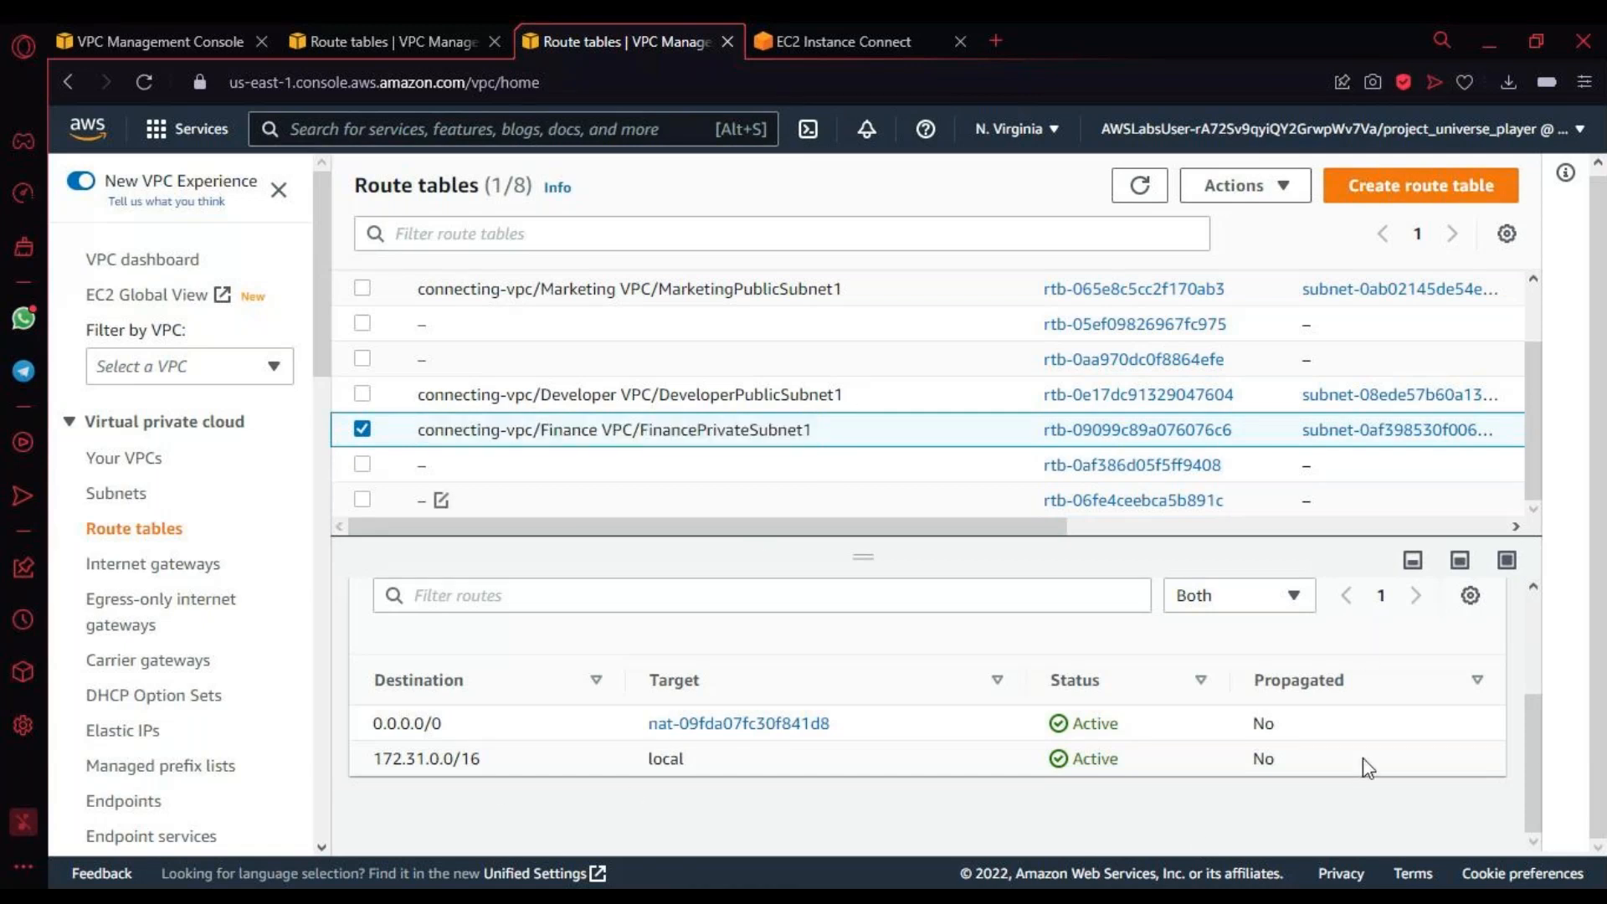
pyautogui.moveTo(1532, 743); pyautogui.dragTo(1530, 725)
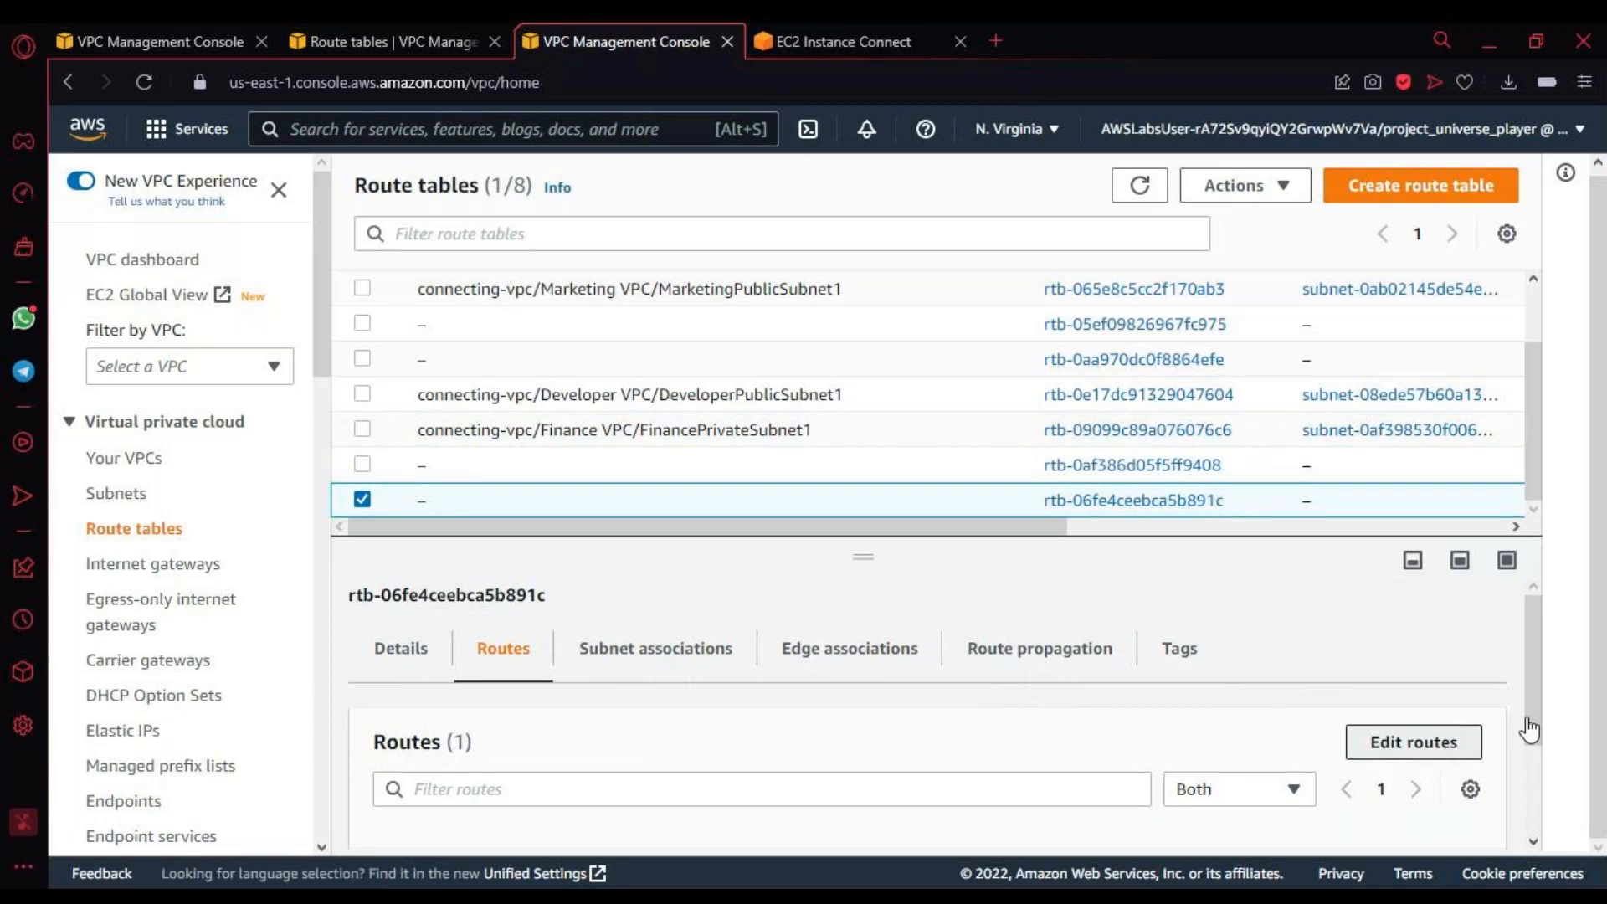
pyautogui.click(1414, 742)
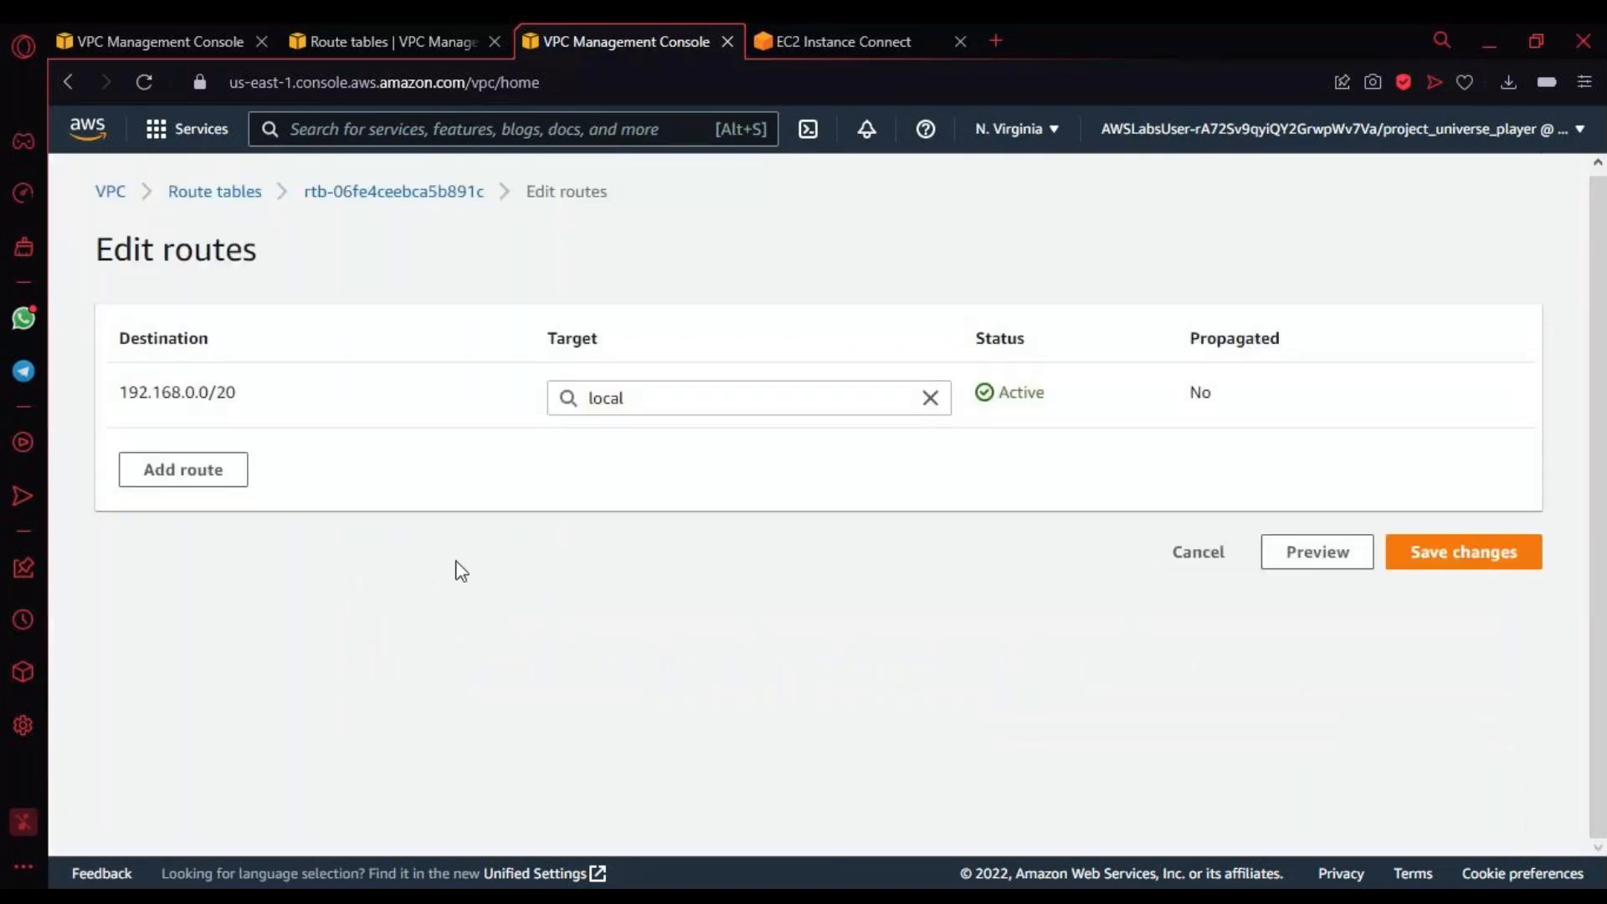
pyautogui.click(191, 470)
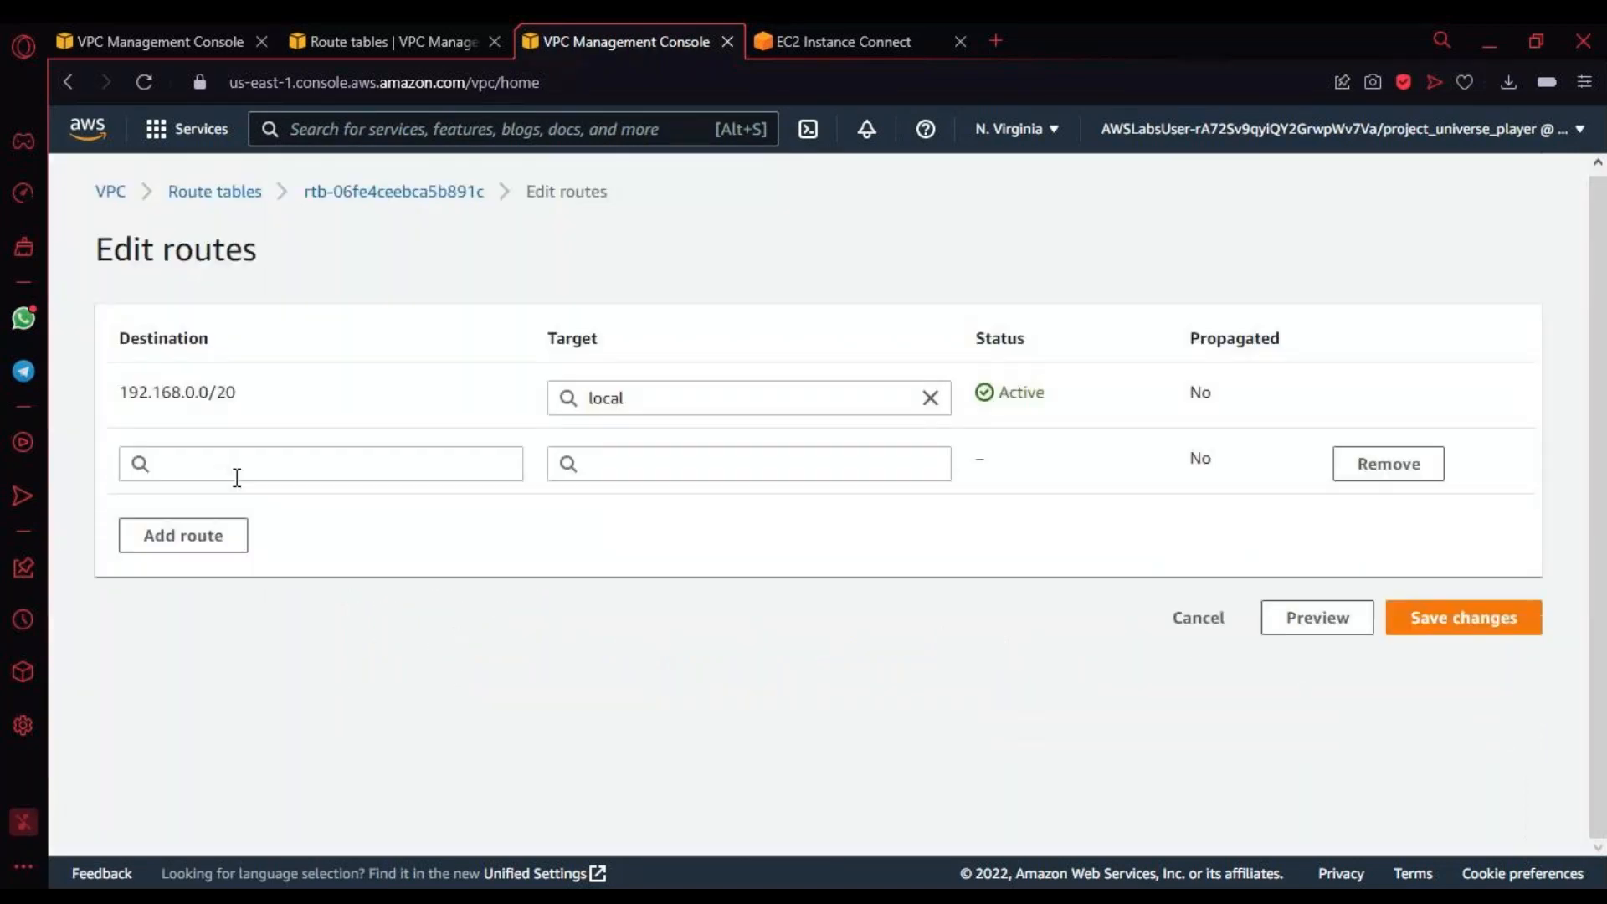
pyautogui.click(1201, 631)
pyautogui.click(1193, 630)
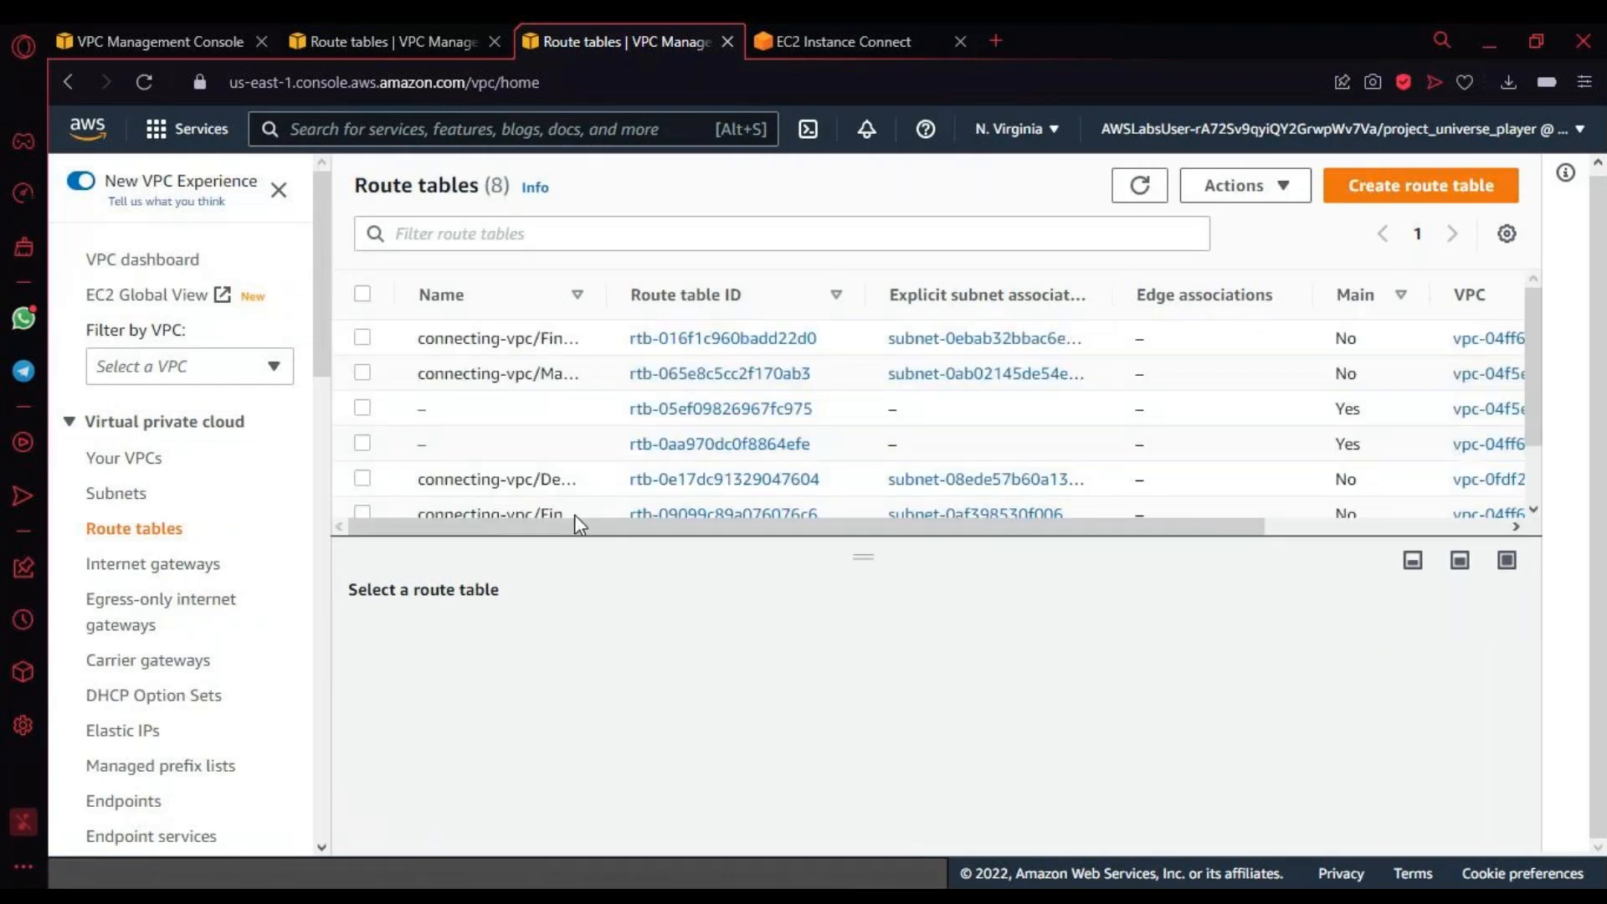
# Step: Widen the Name column in the route tables list and select only the Finance VPC's FinancePrivateSubnet1 route table
pyautogui.scroll(-2, 501, 398)
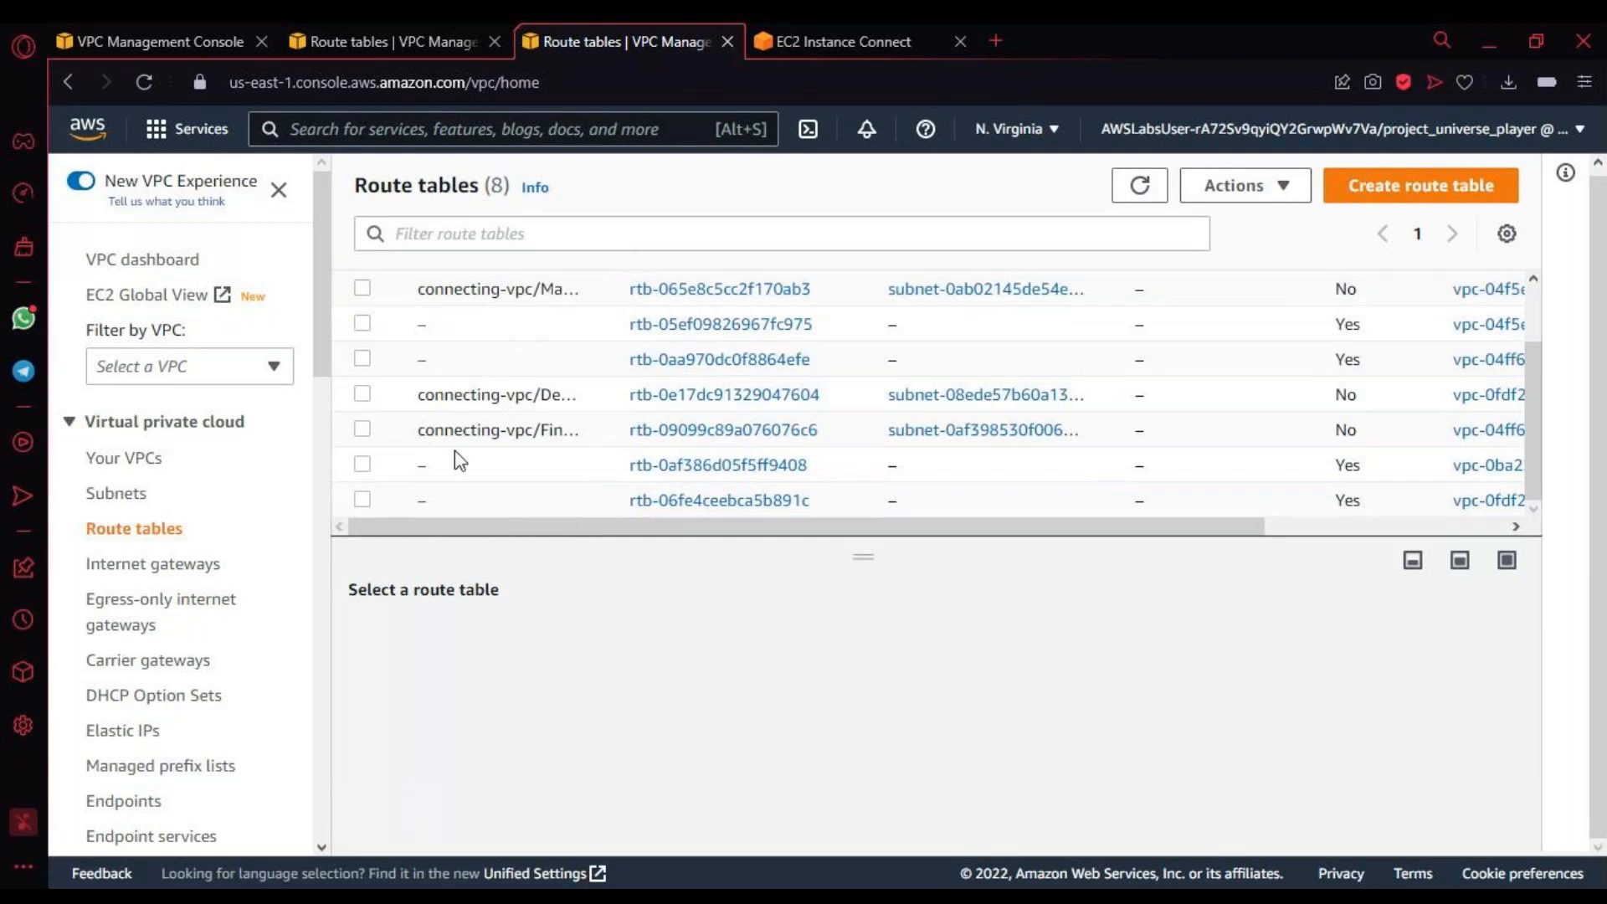
pyautogui.click(608, 303)
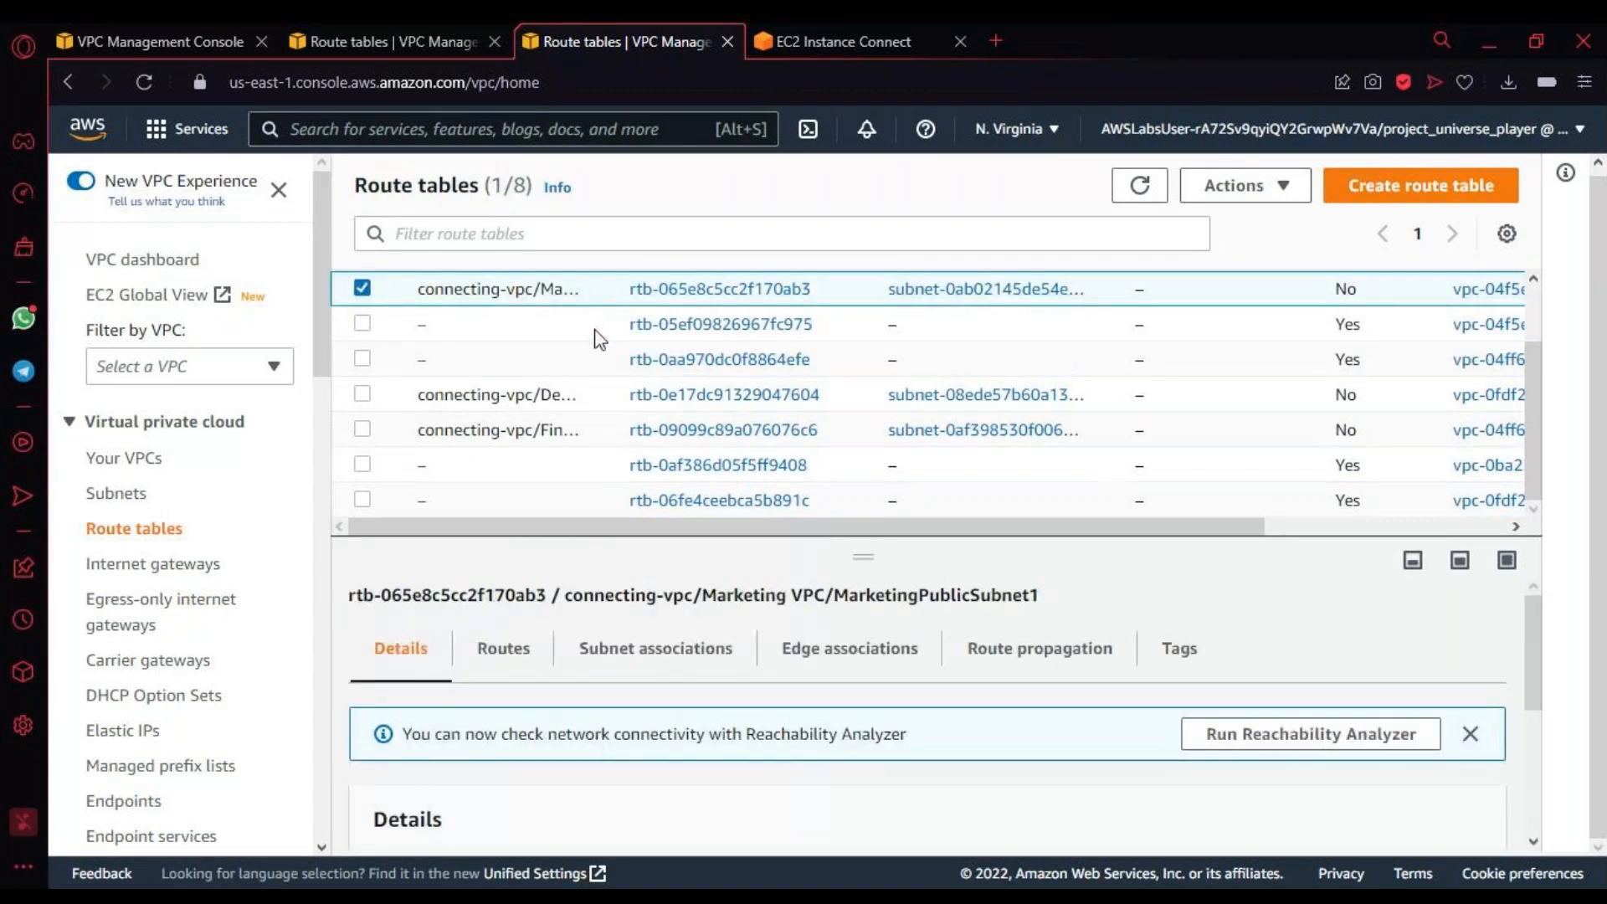
pyautogui.scroll(1, 588, 352)
pyautogui.moveTo(606, 295); pyautogui.dragTo(862, 365)
pyautogui.scroll(-1, 829, 393)
pyautogui.scroll(1, 617, 458)
pyautogui.scroll(-1, 502, 402)
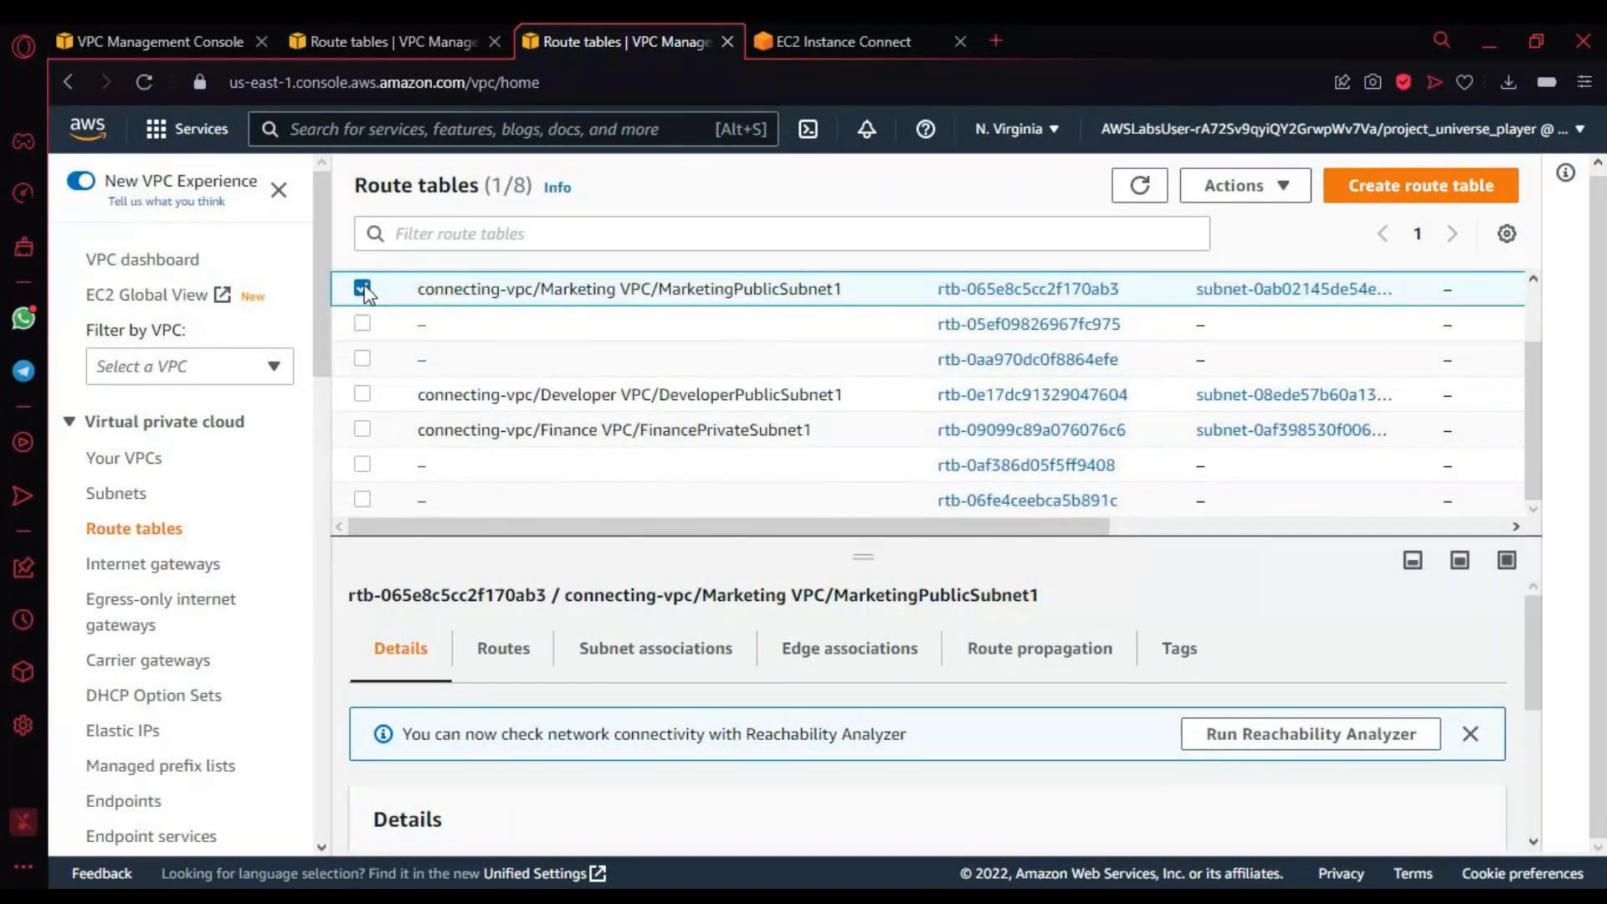
pyautogui.click(586, 427)
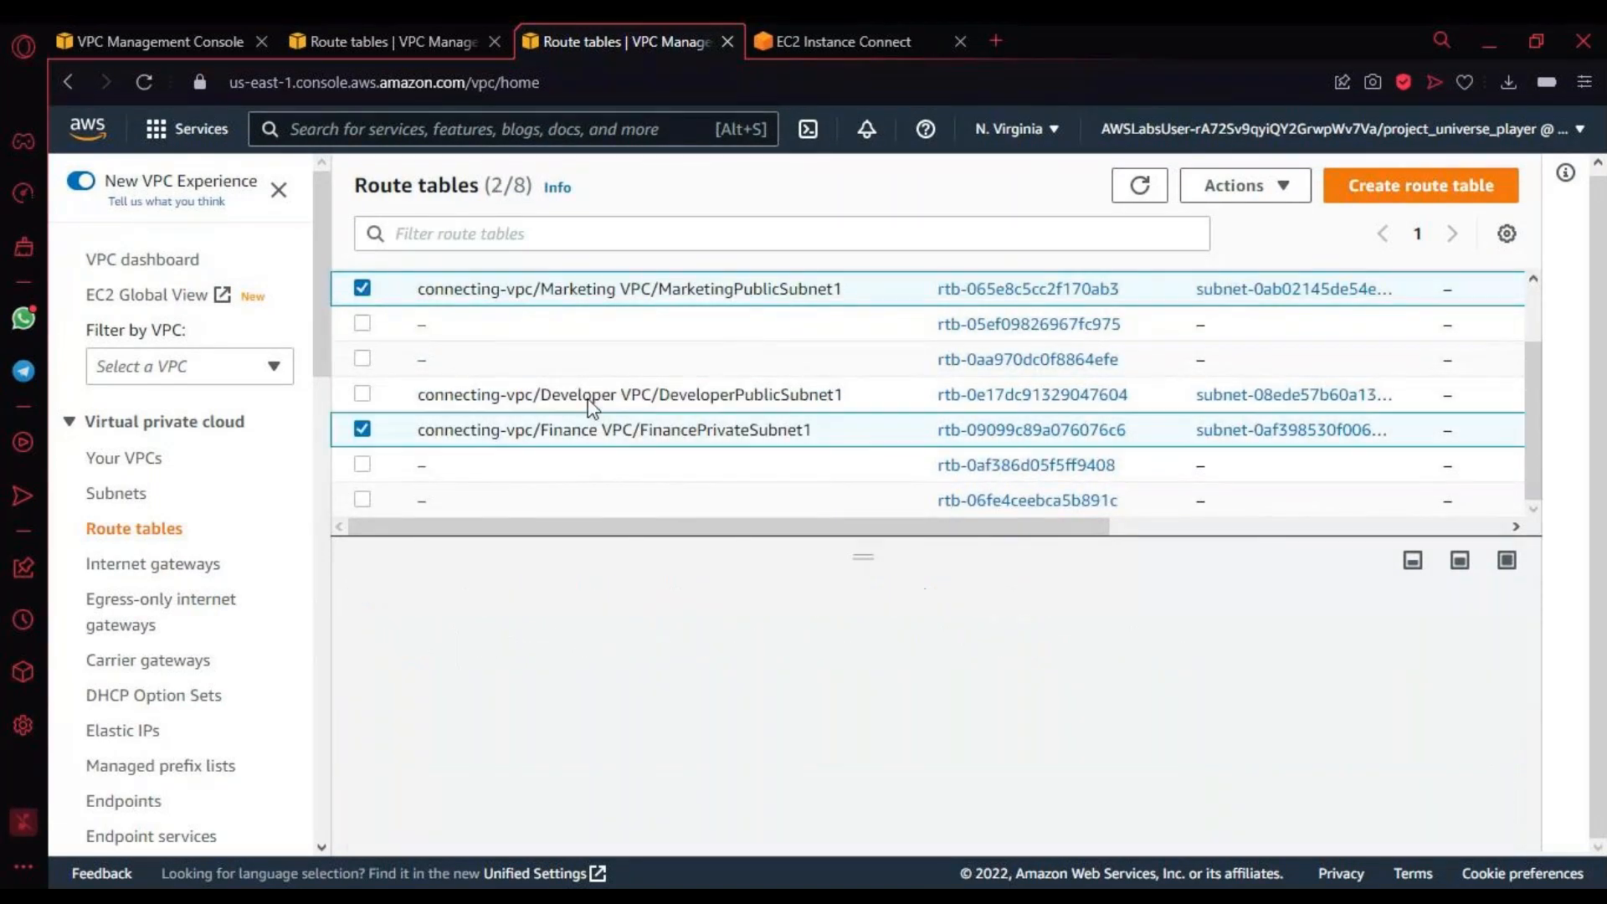
pyautogui.click(362, 289)
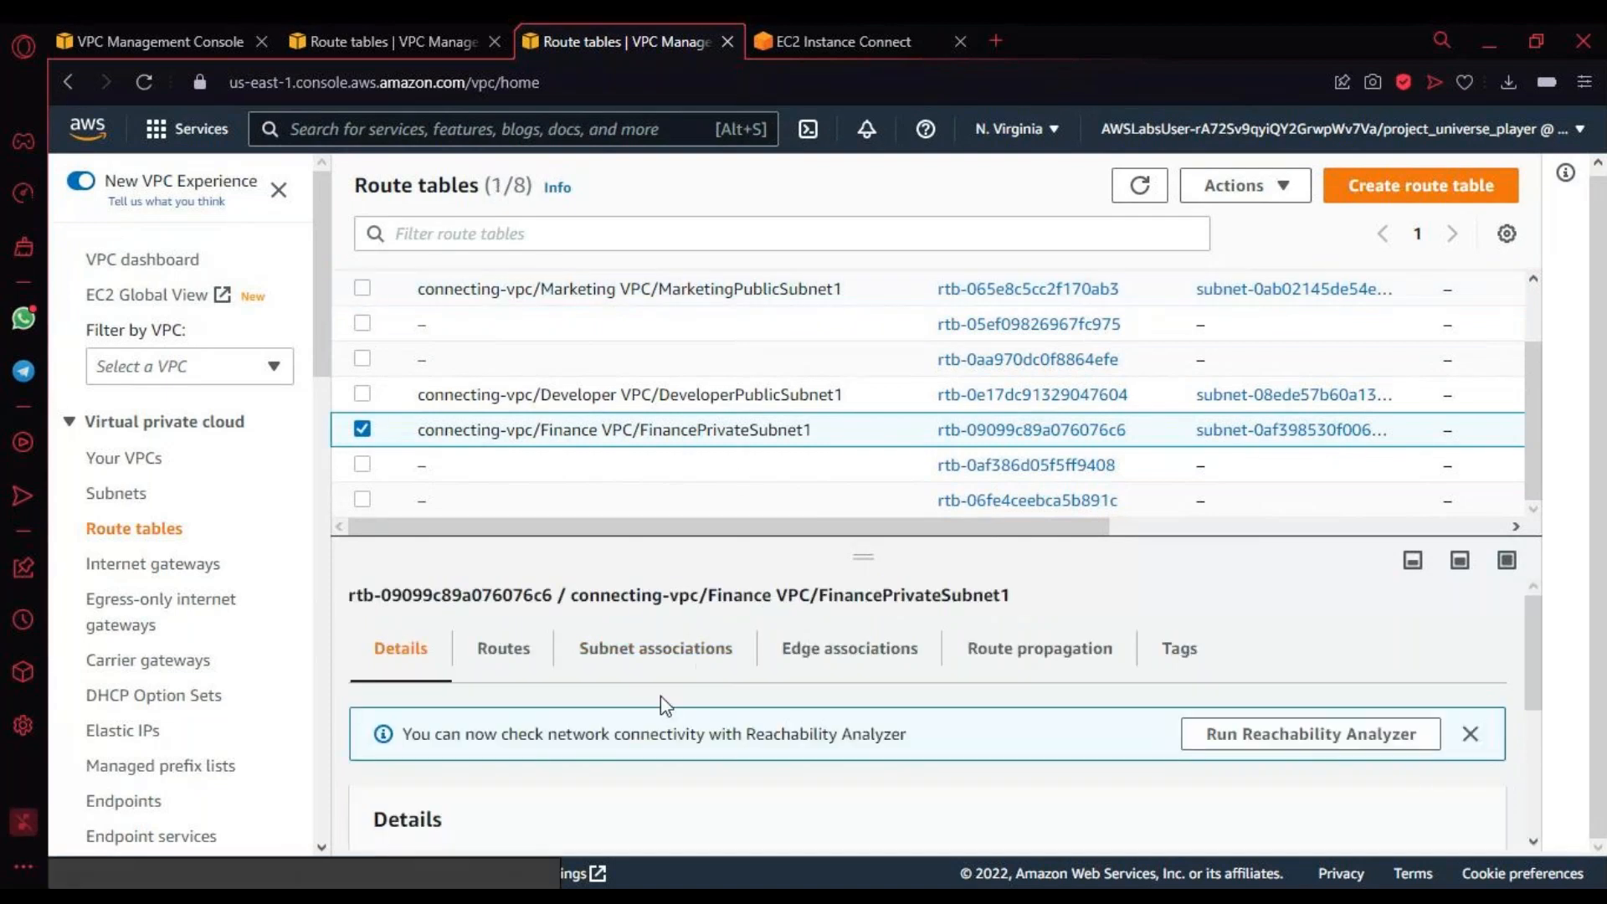
# Step: Edit the routes of the FinancePrivateSubnet1 route table and add a route with destination 10.10.0.0/16
pyautogui.scroll(-3, 825, 710)
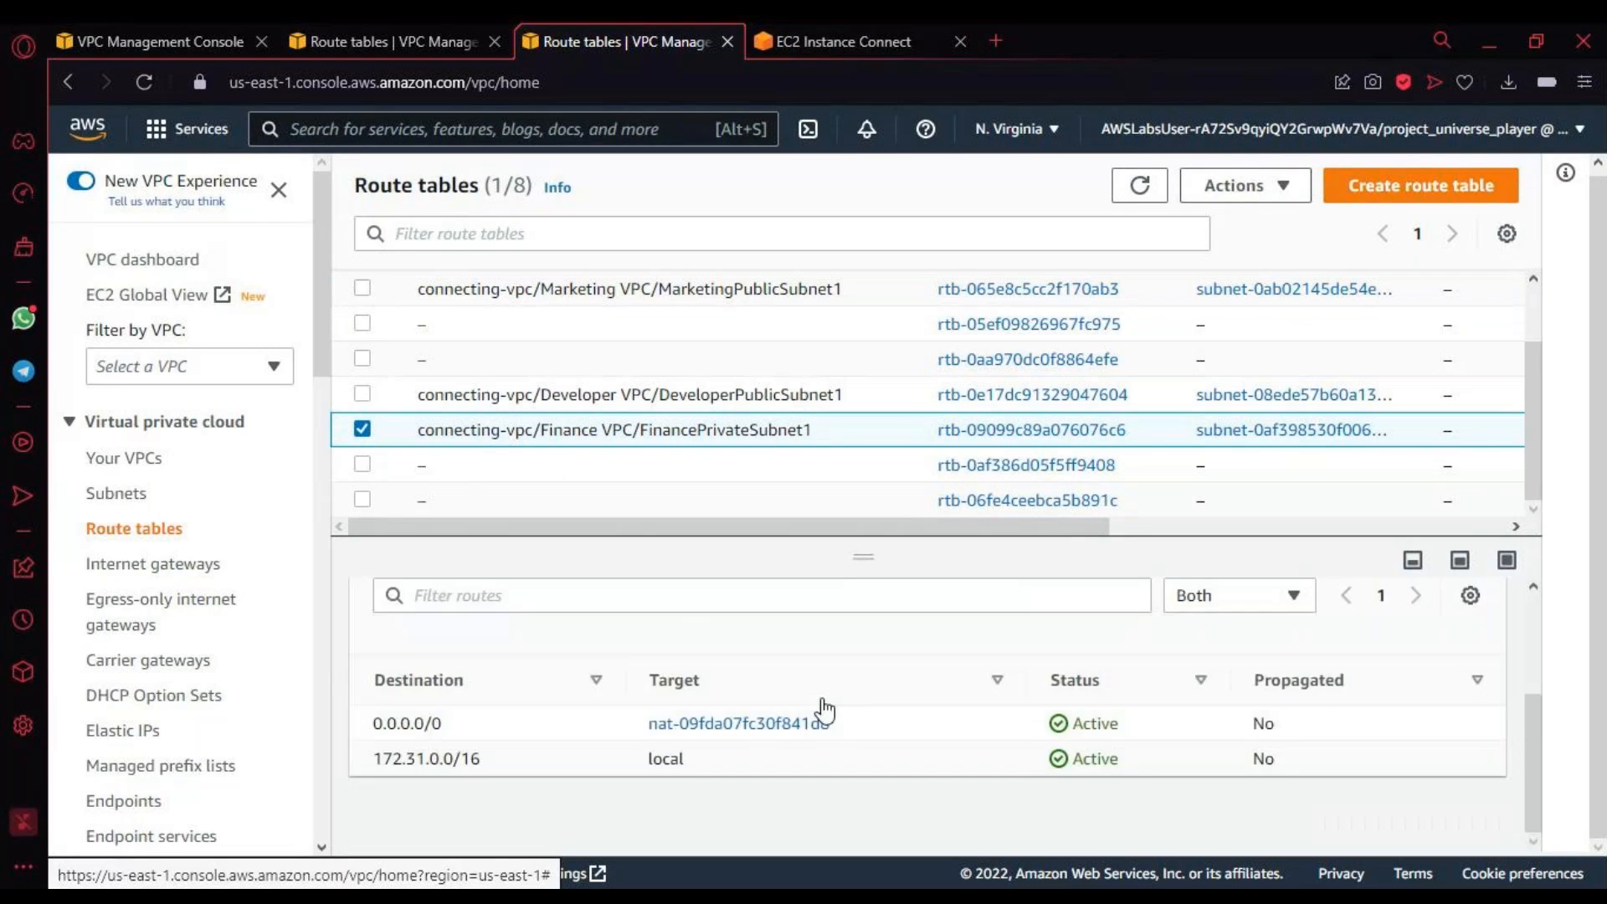
pyautogui.scroll(3, 1379, 698)
pyautogui.click(1420, 742)
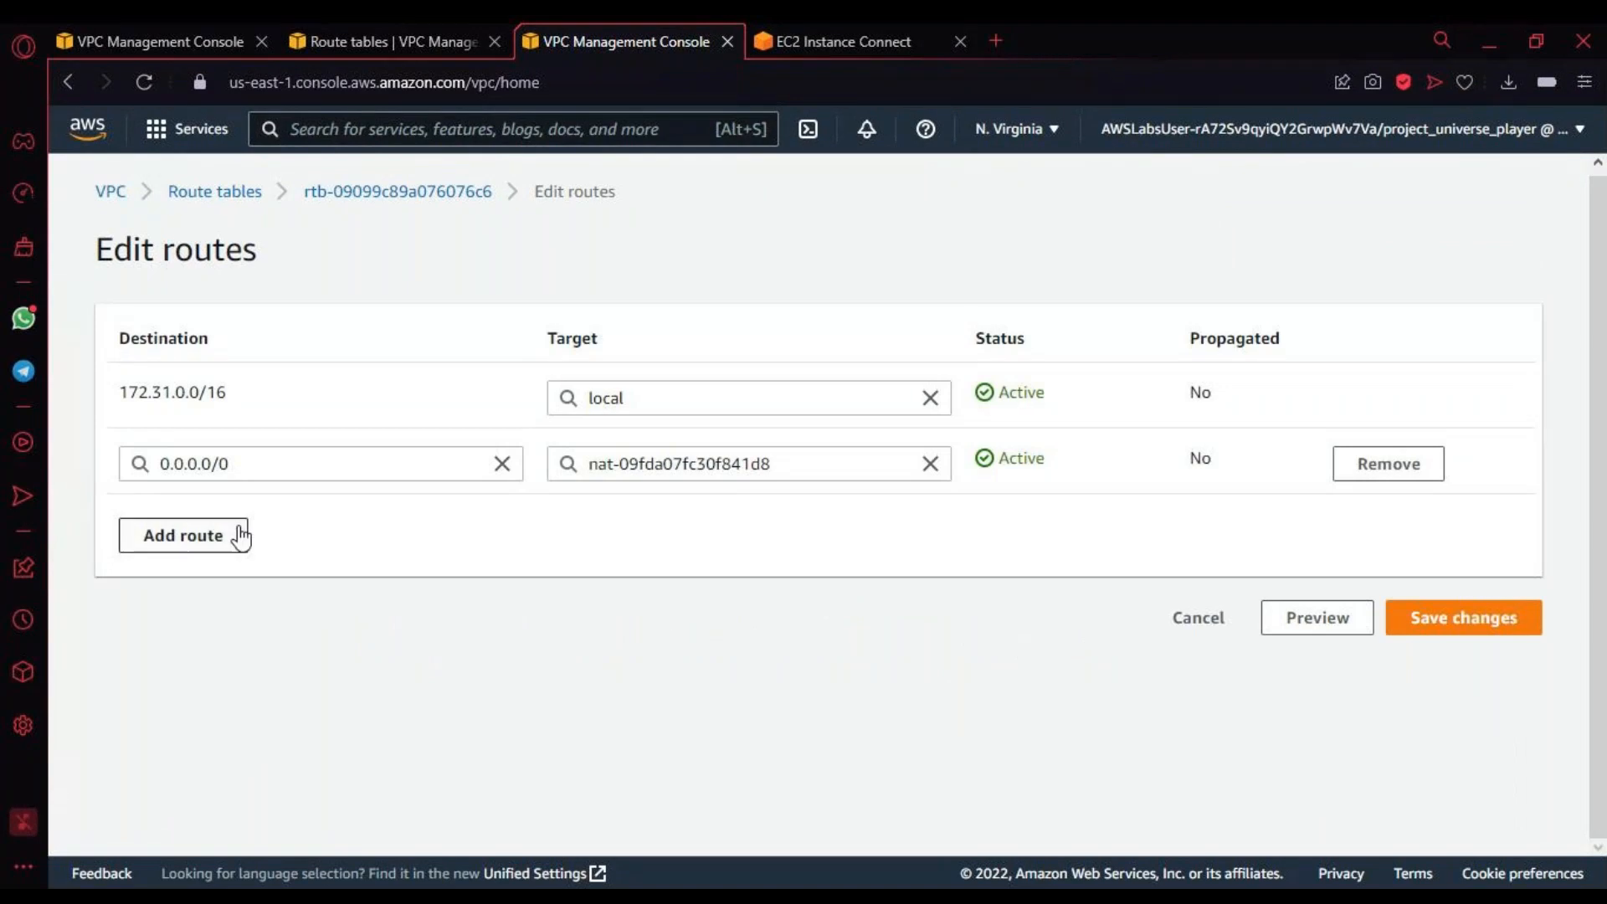
pyautogui.click(225, 545)
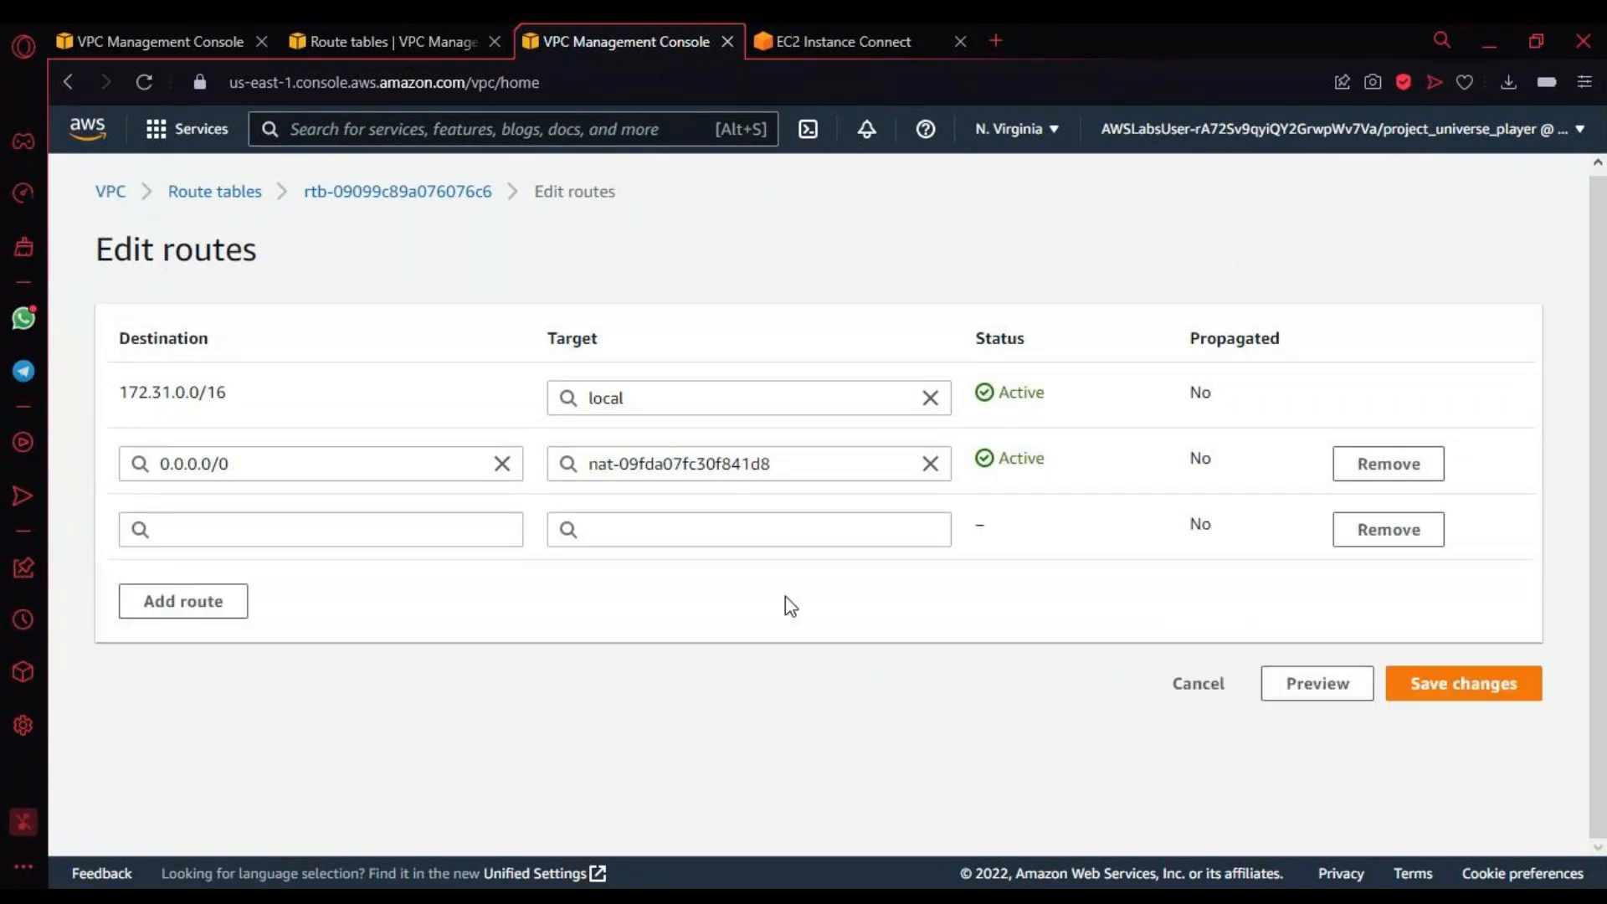
pyautogui.click(407, 528)
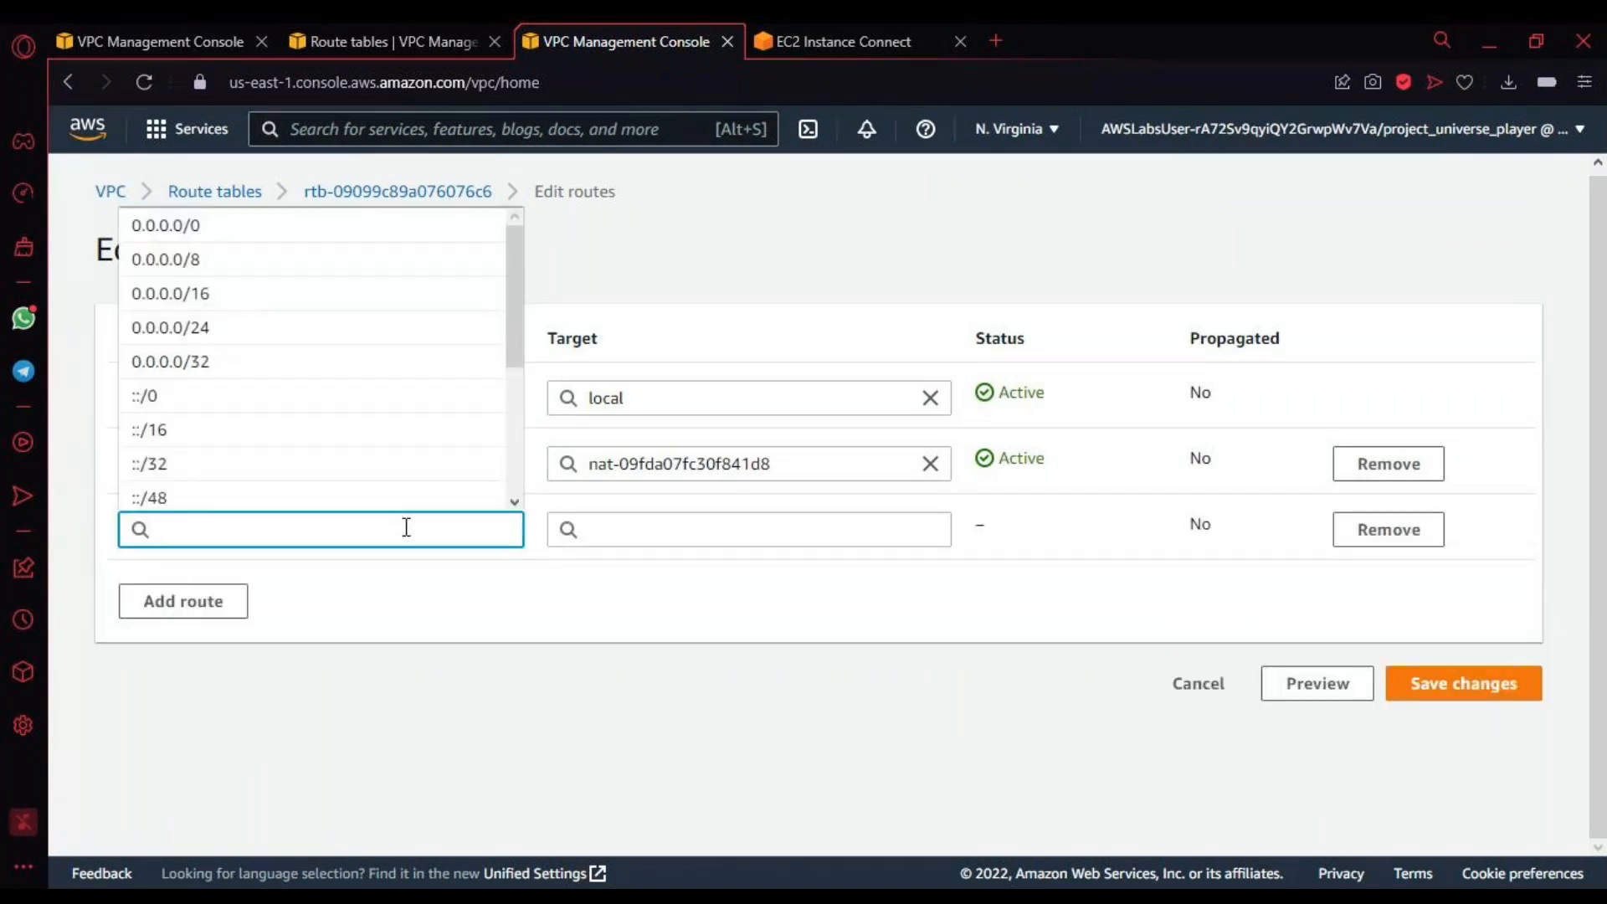
pyautogui.write('10.10.0.')
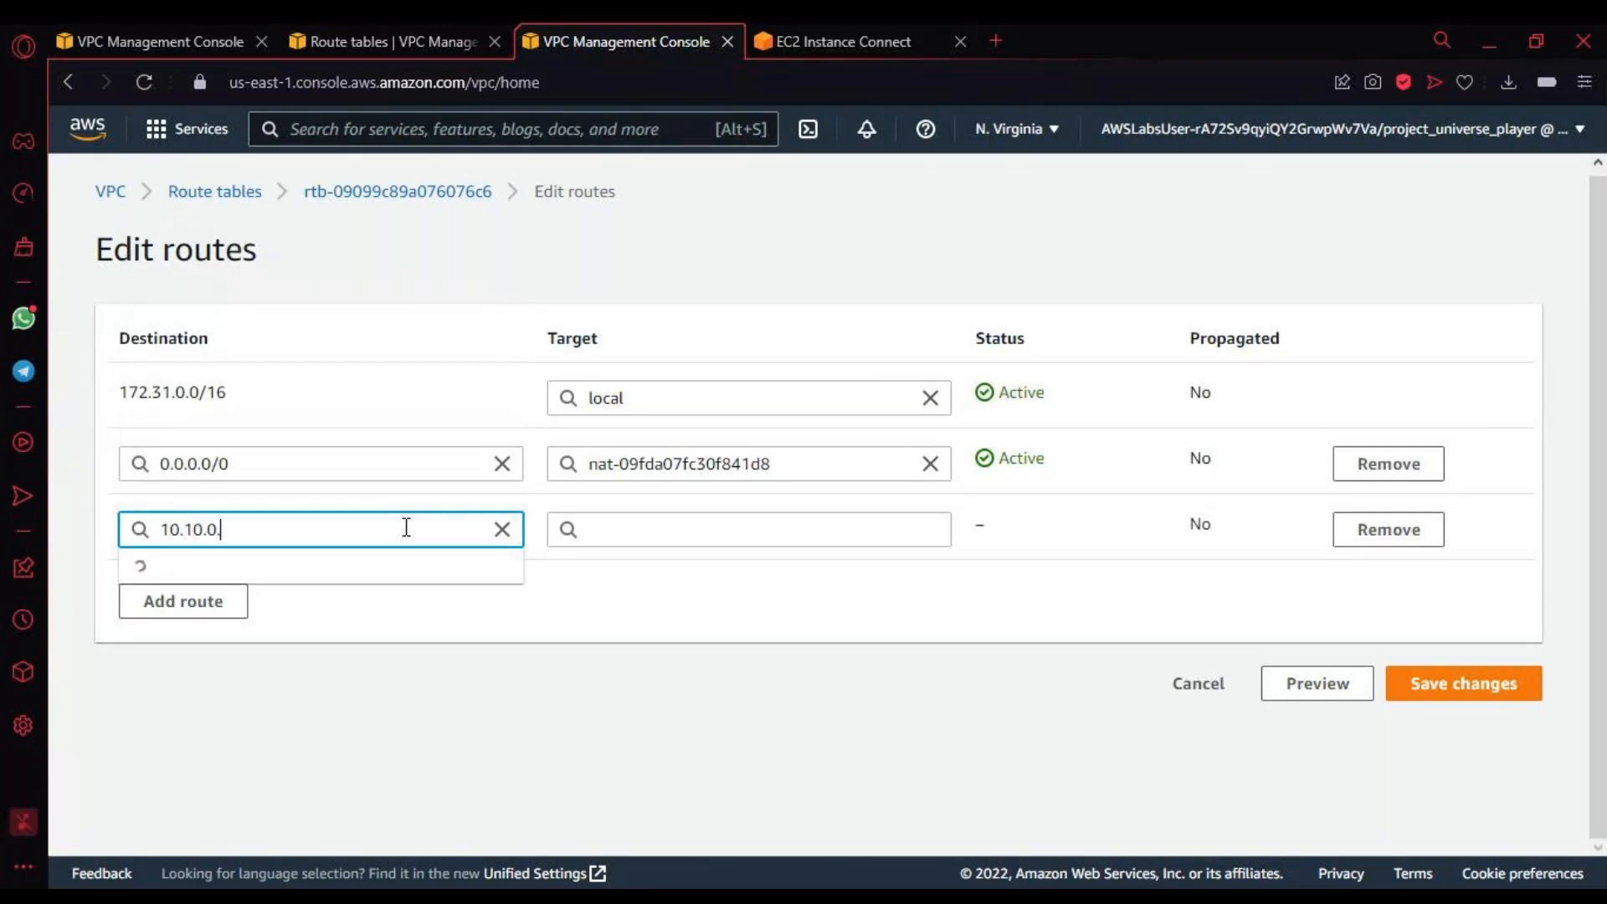
pyautogui.write('0')
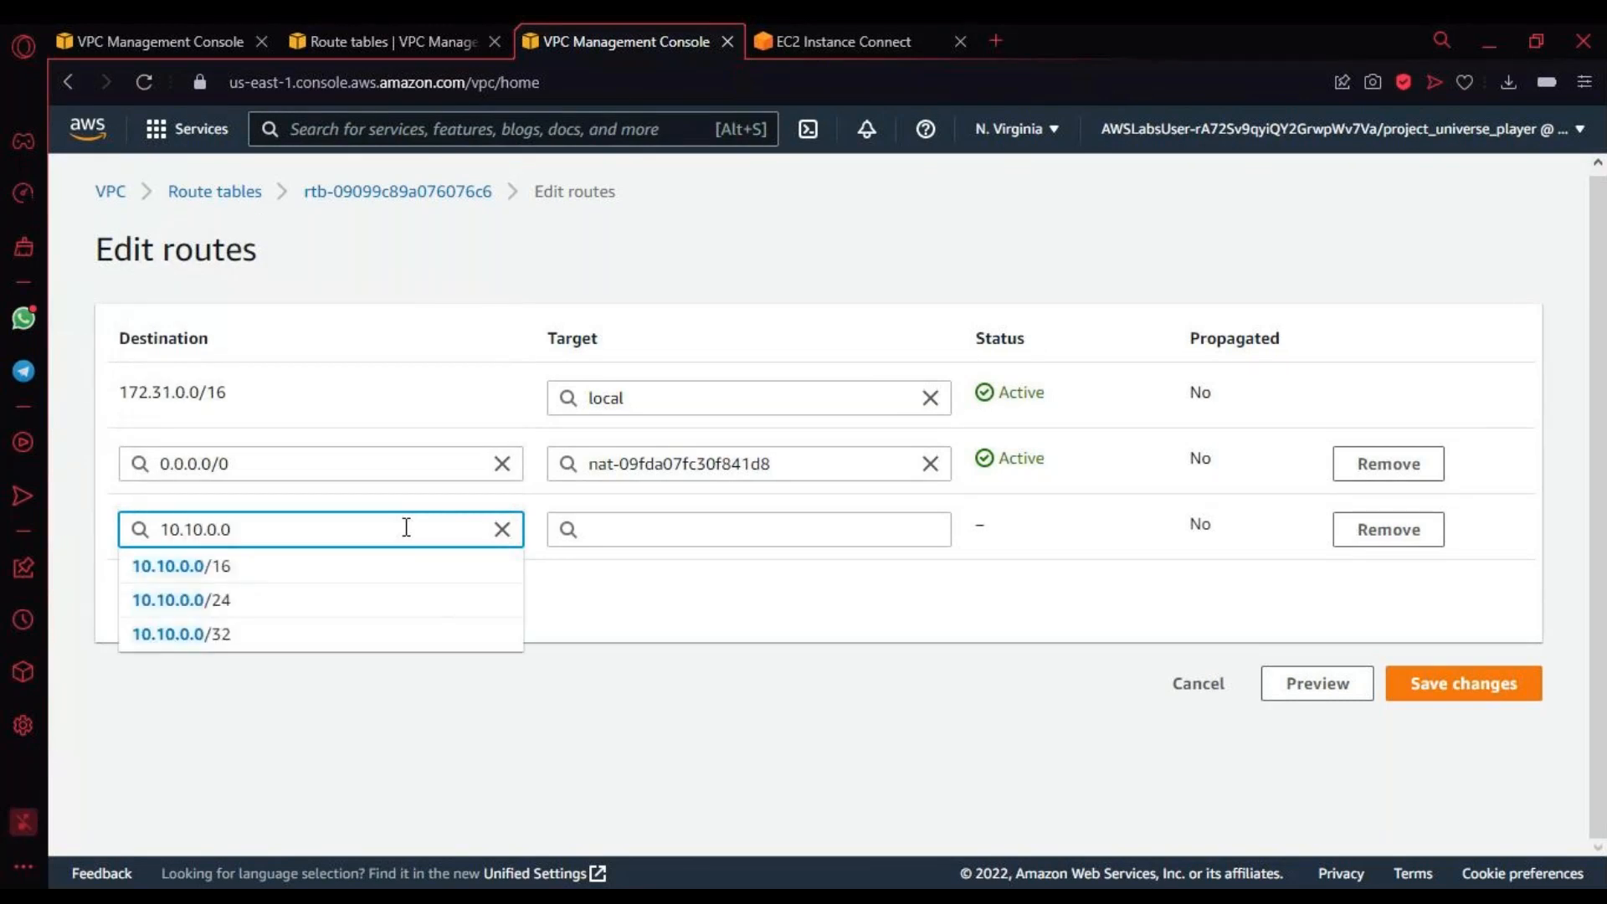
pyautogui.click(244, 564)
# Step: Target the new route at the Marketing <> Finance peering connection and save the route changes, reviewing the saved routes
pyautogui.click(835, 525)
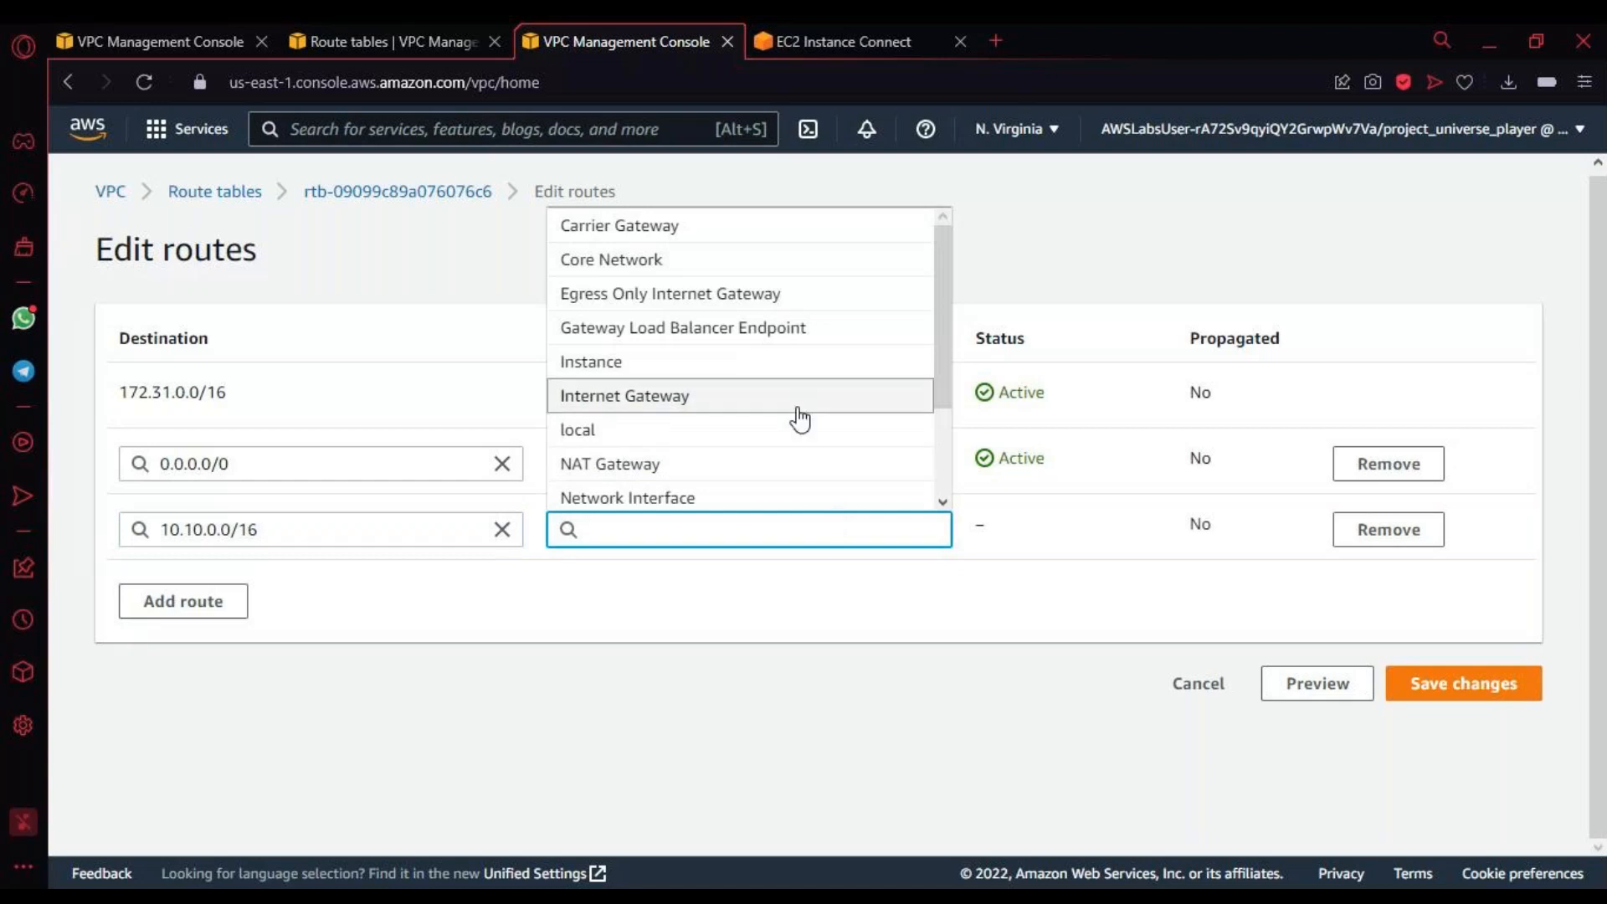
pyautogui.scroll(-2, 800, 418)
pyautogui.click(761, 424)
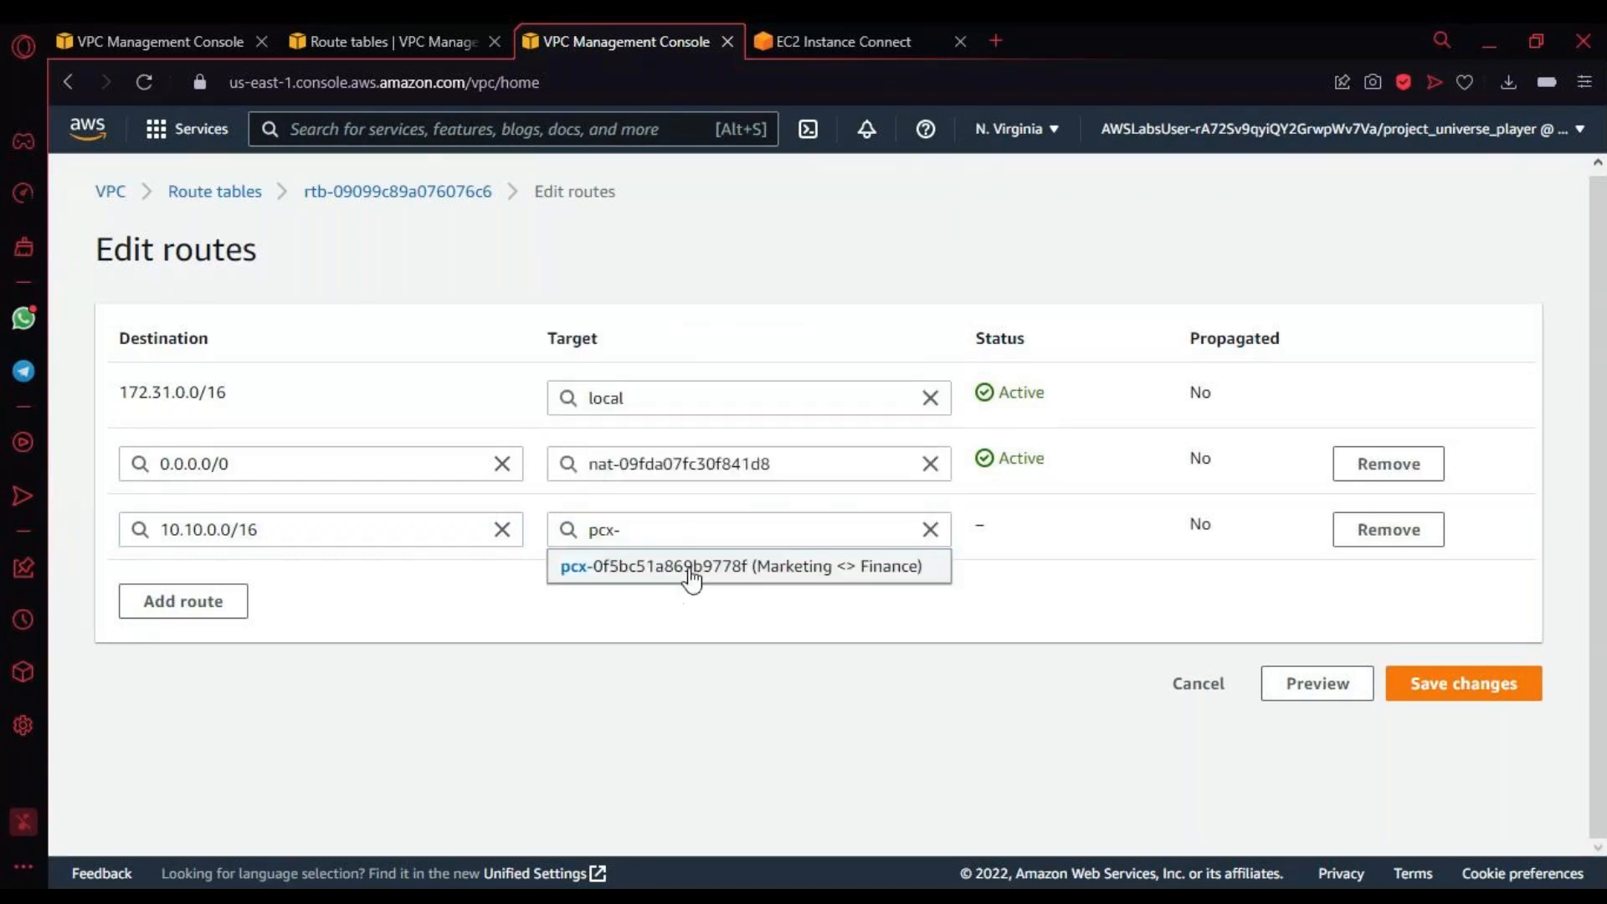
pyautogui.click(692, 567)
pyautogui.click(1476, 697)
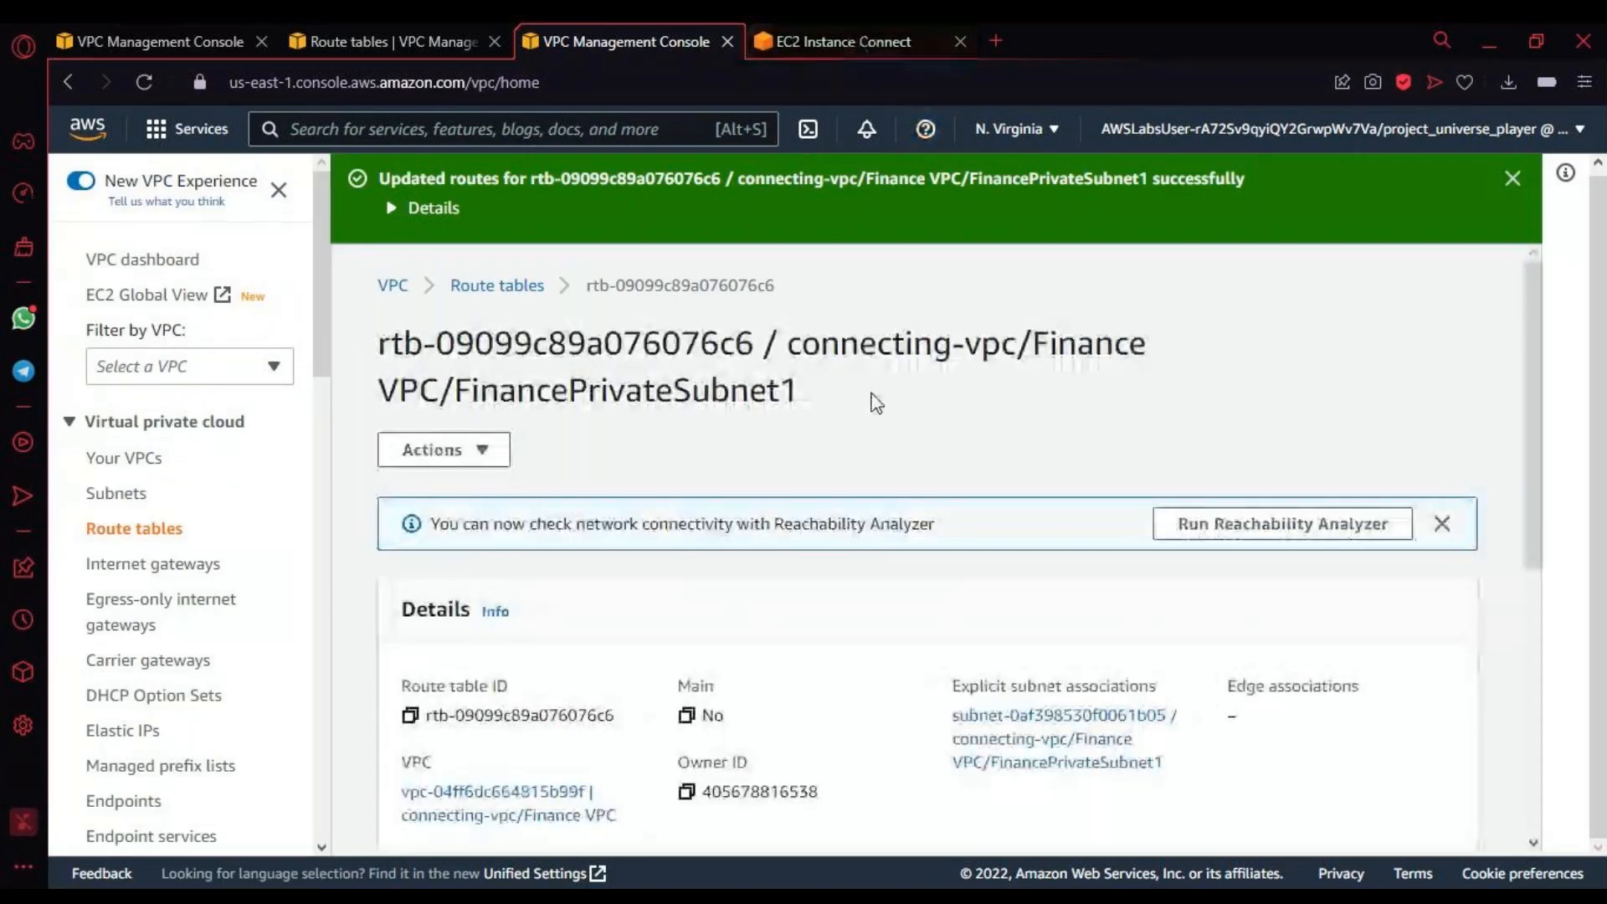
pyautogui.scroll(-1, 885, 428)
pyautogui.scroll(-3, 886, 429)
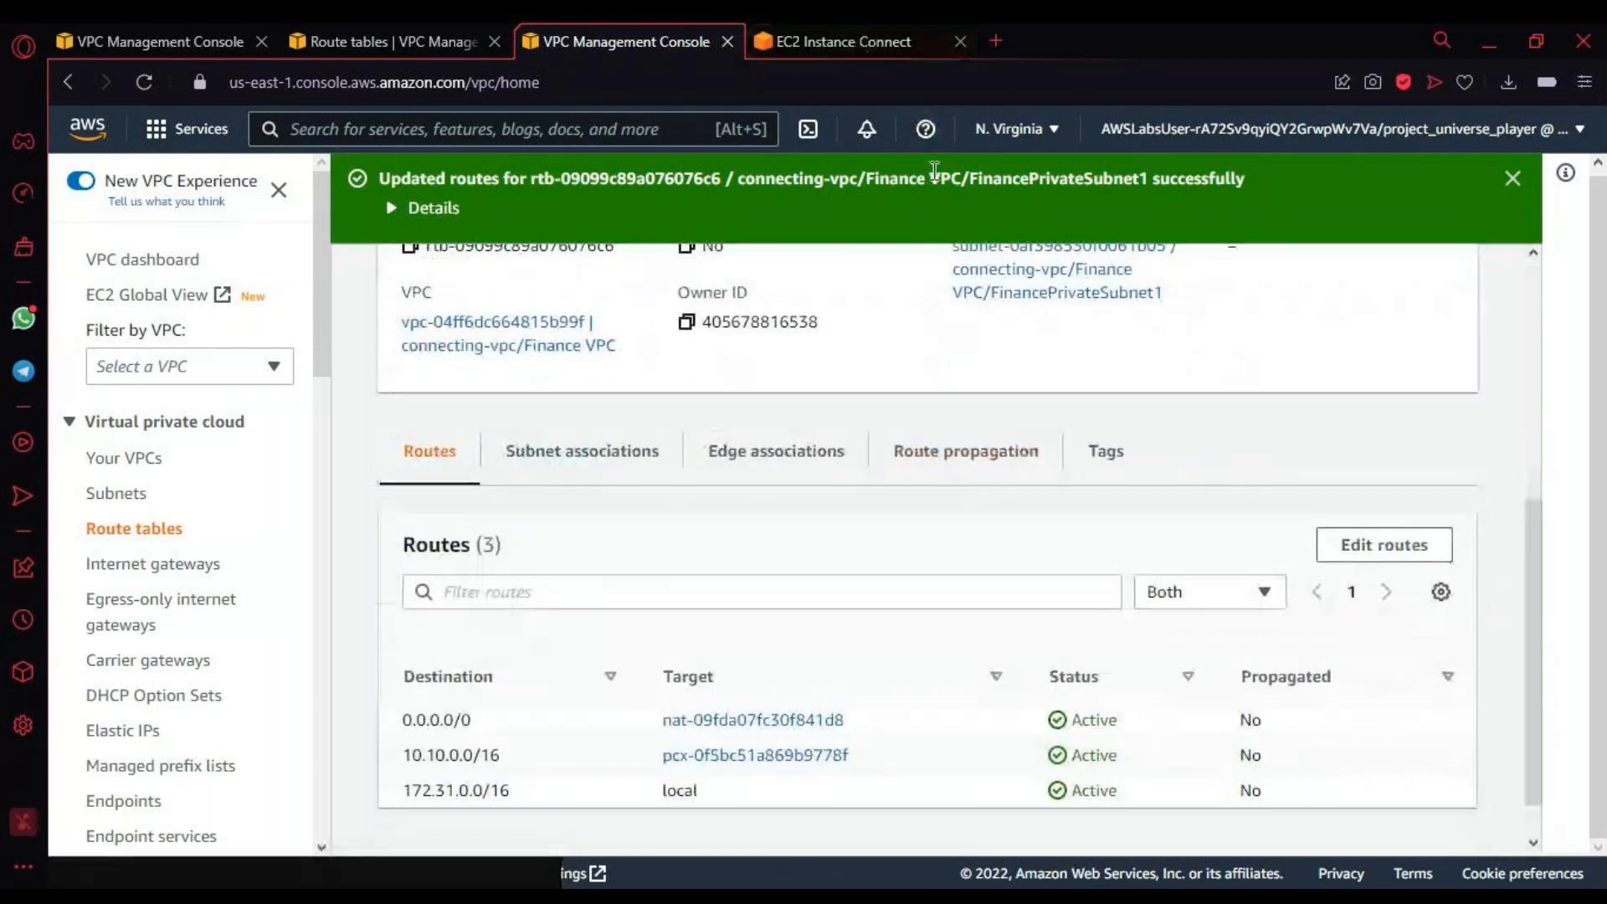
# Step: Reload the Marketing Server's EC2 Instance Connect session and ping 172.31.0.10 from its terminal
pyautogui.click(846, 42)
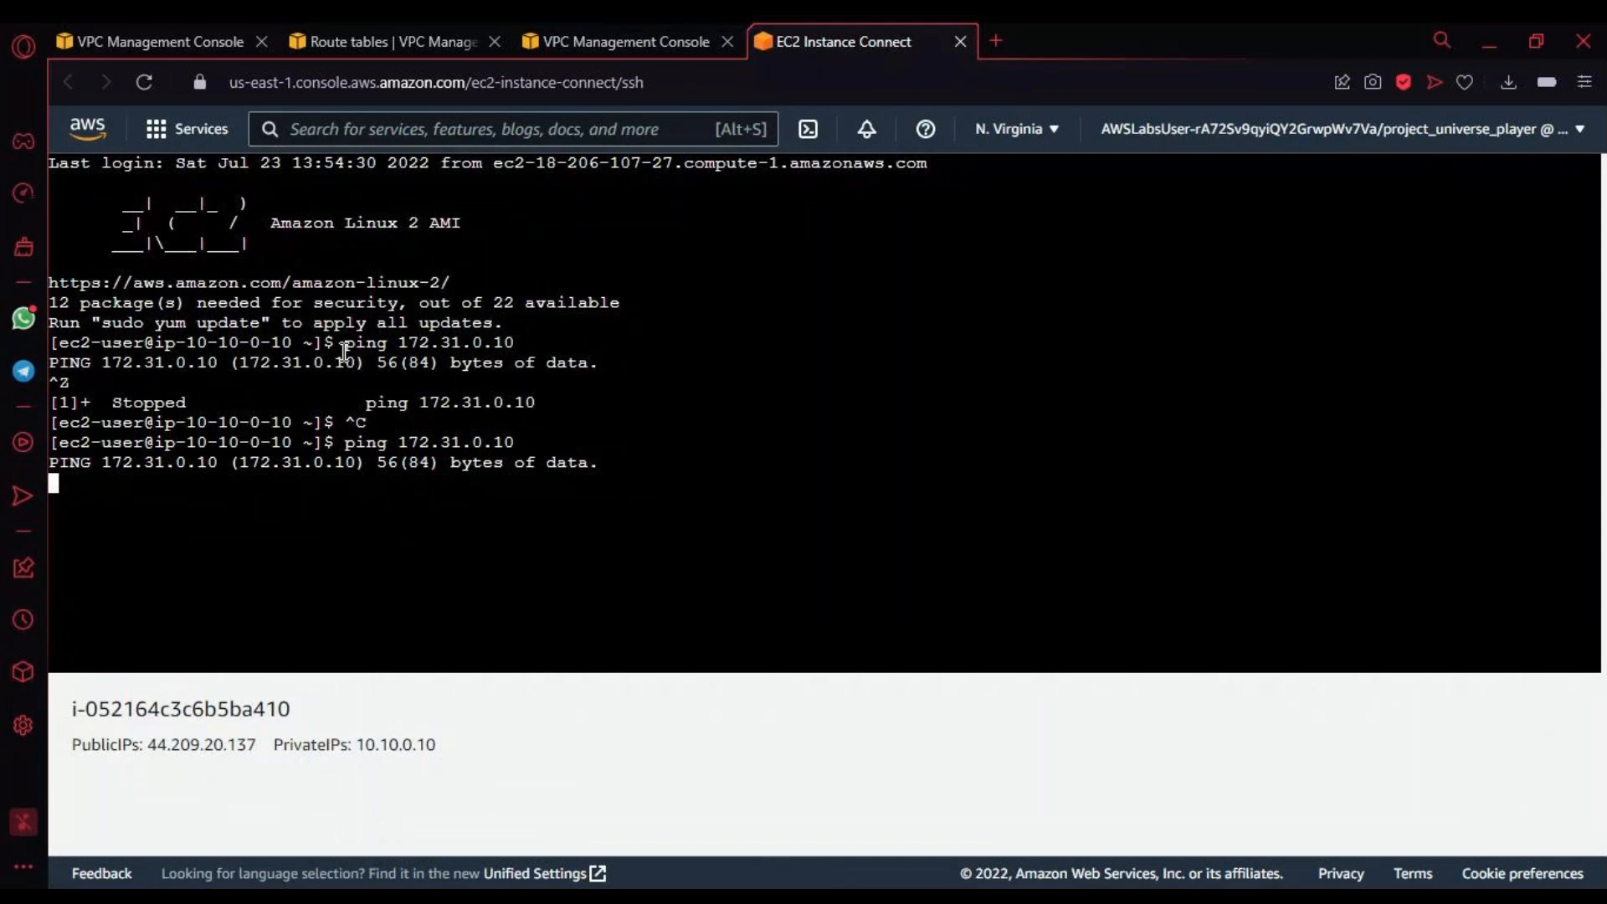
pyautogui.click(144, 82)
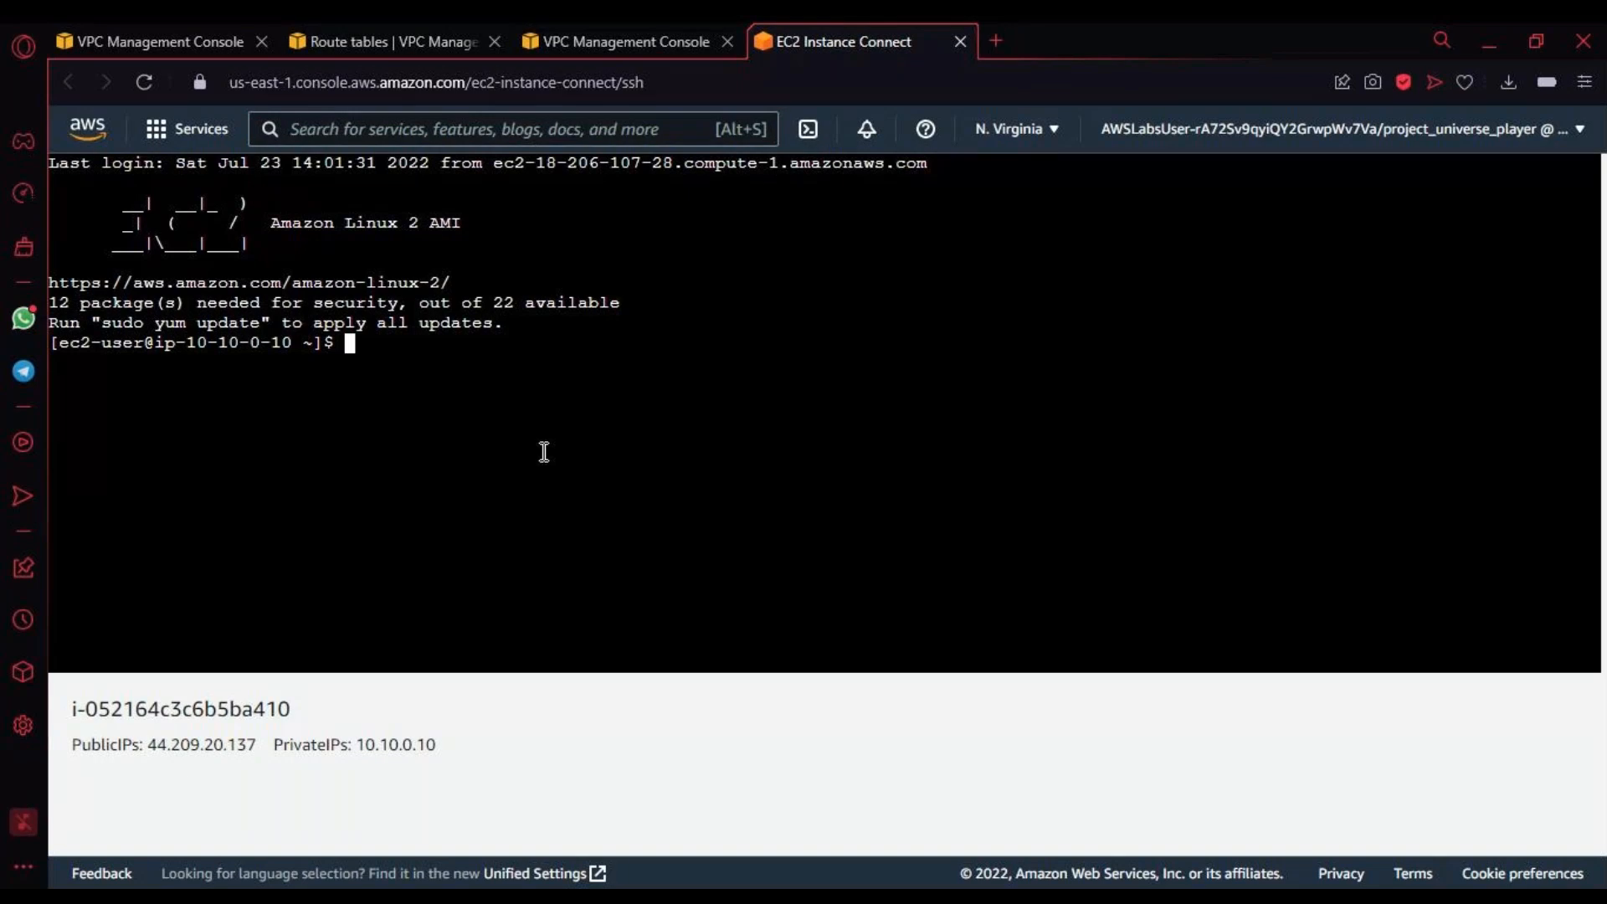
pyautogui.write('ping 172.31.0.10')
pyautogui.press('Return')
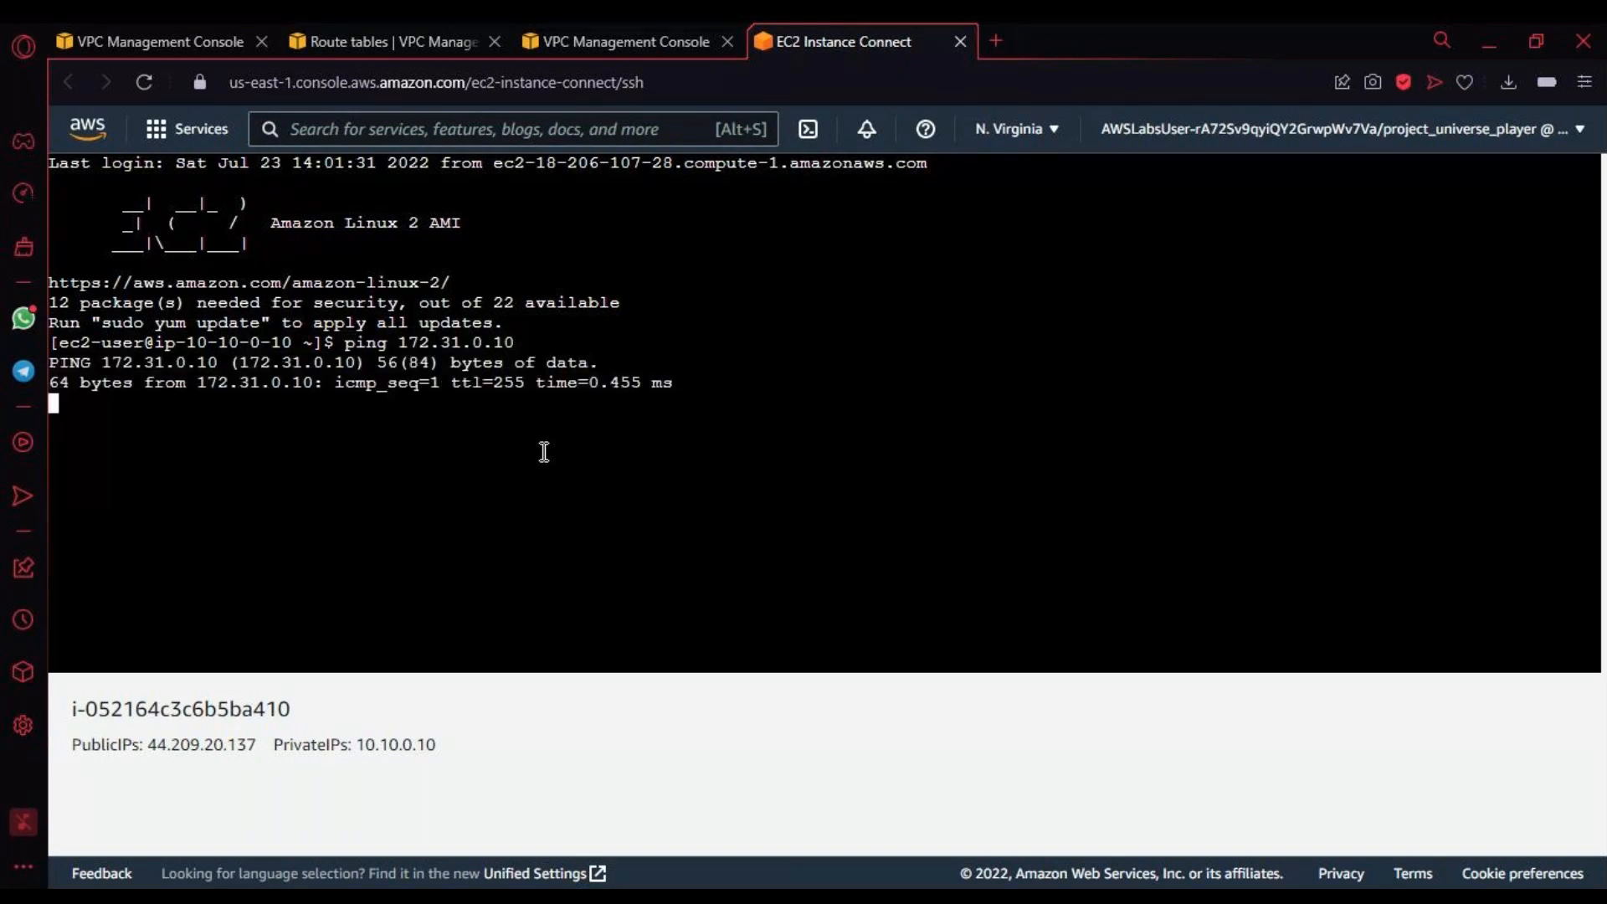